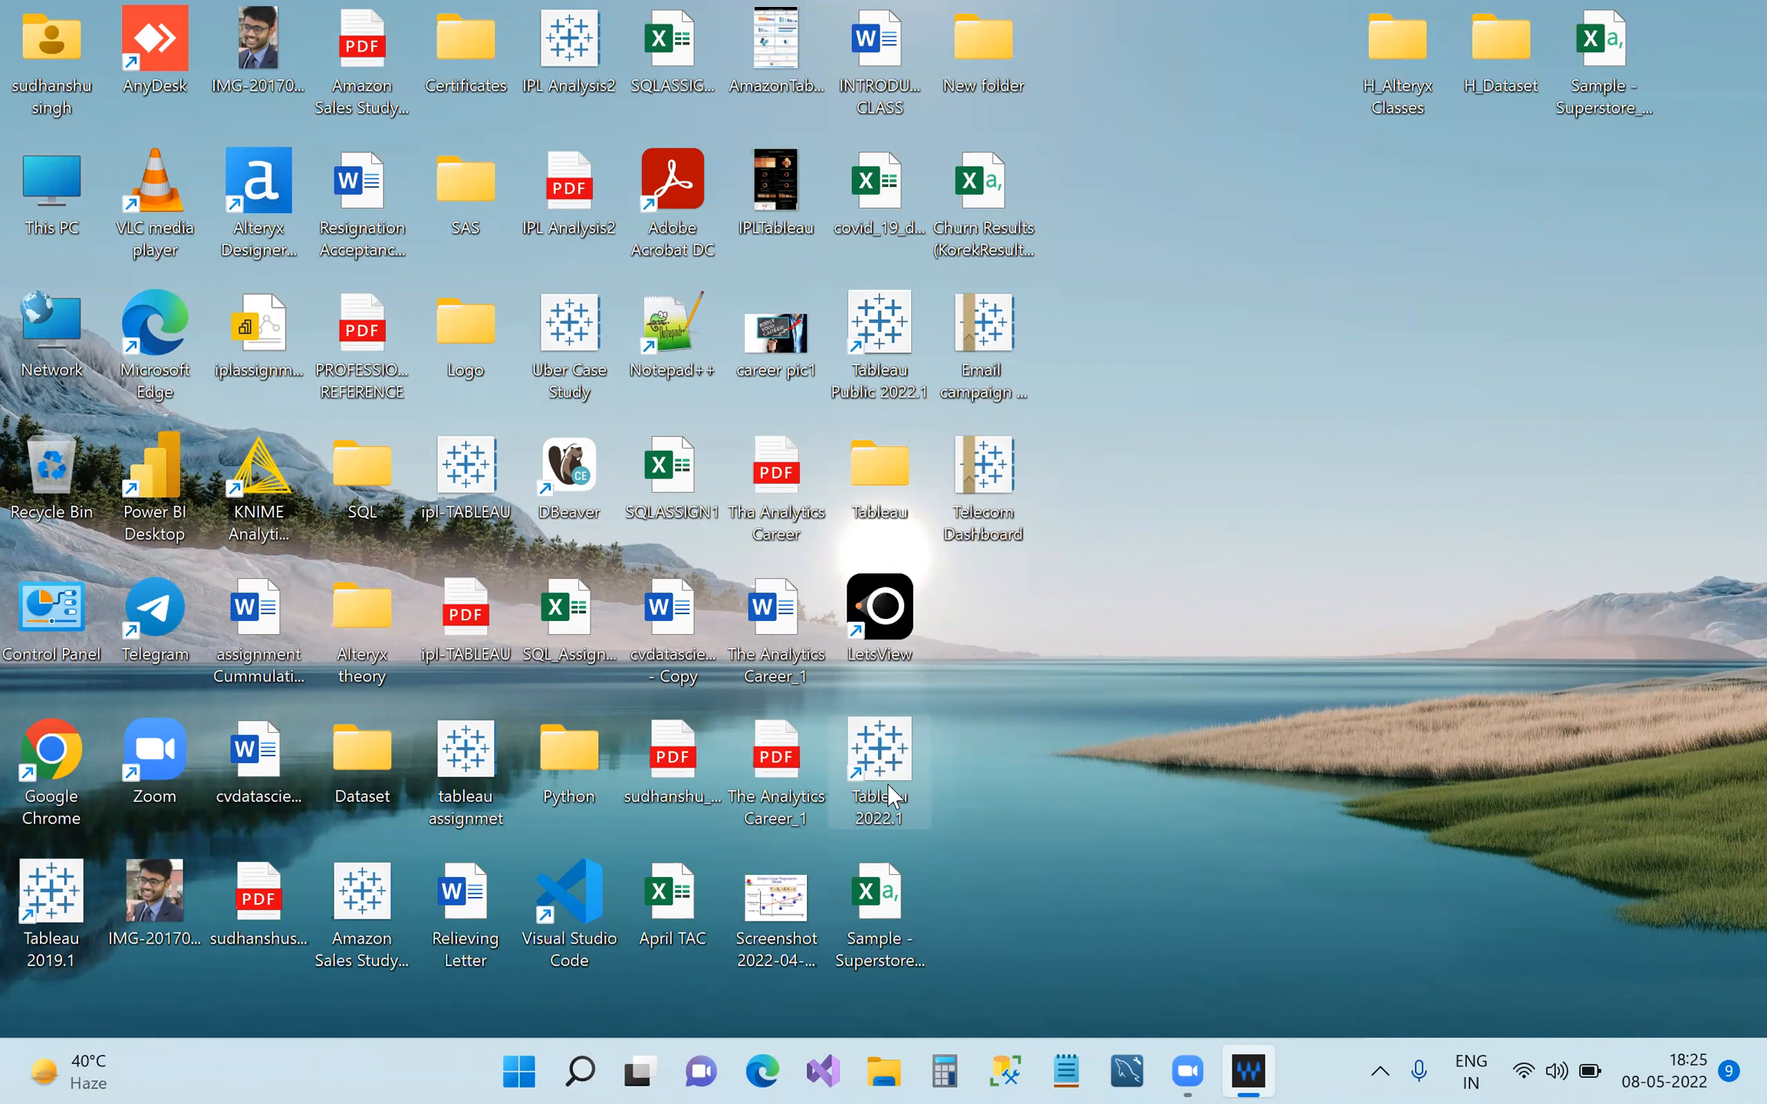
Launch Tableau 2022.1 from its desktop shortcut and wait for the start page.
double_click(896, 771)
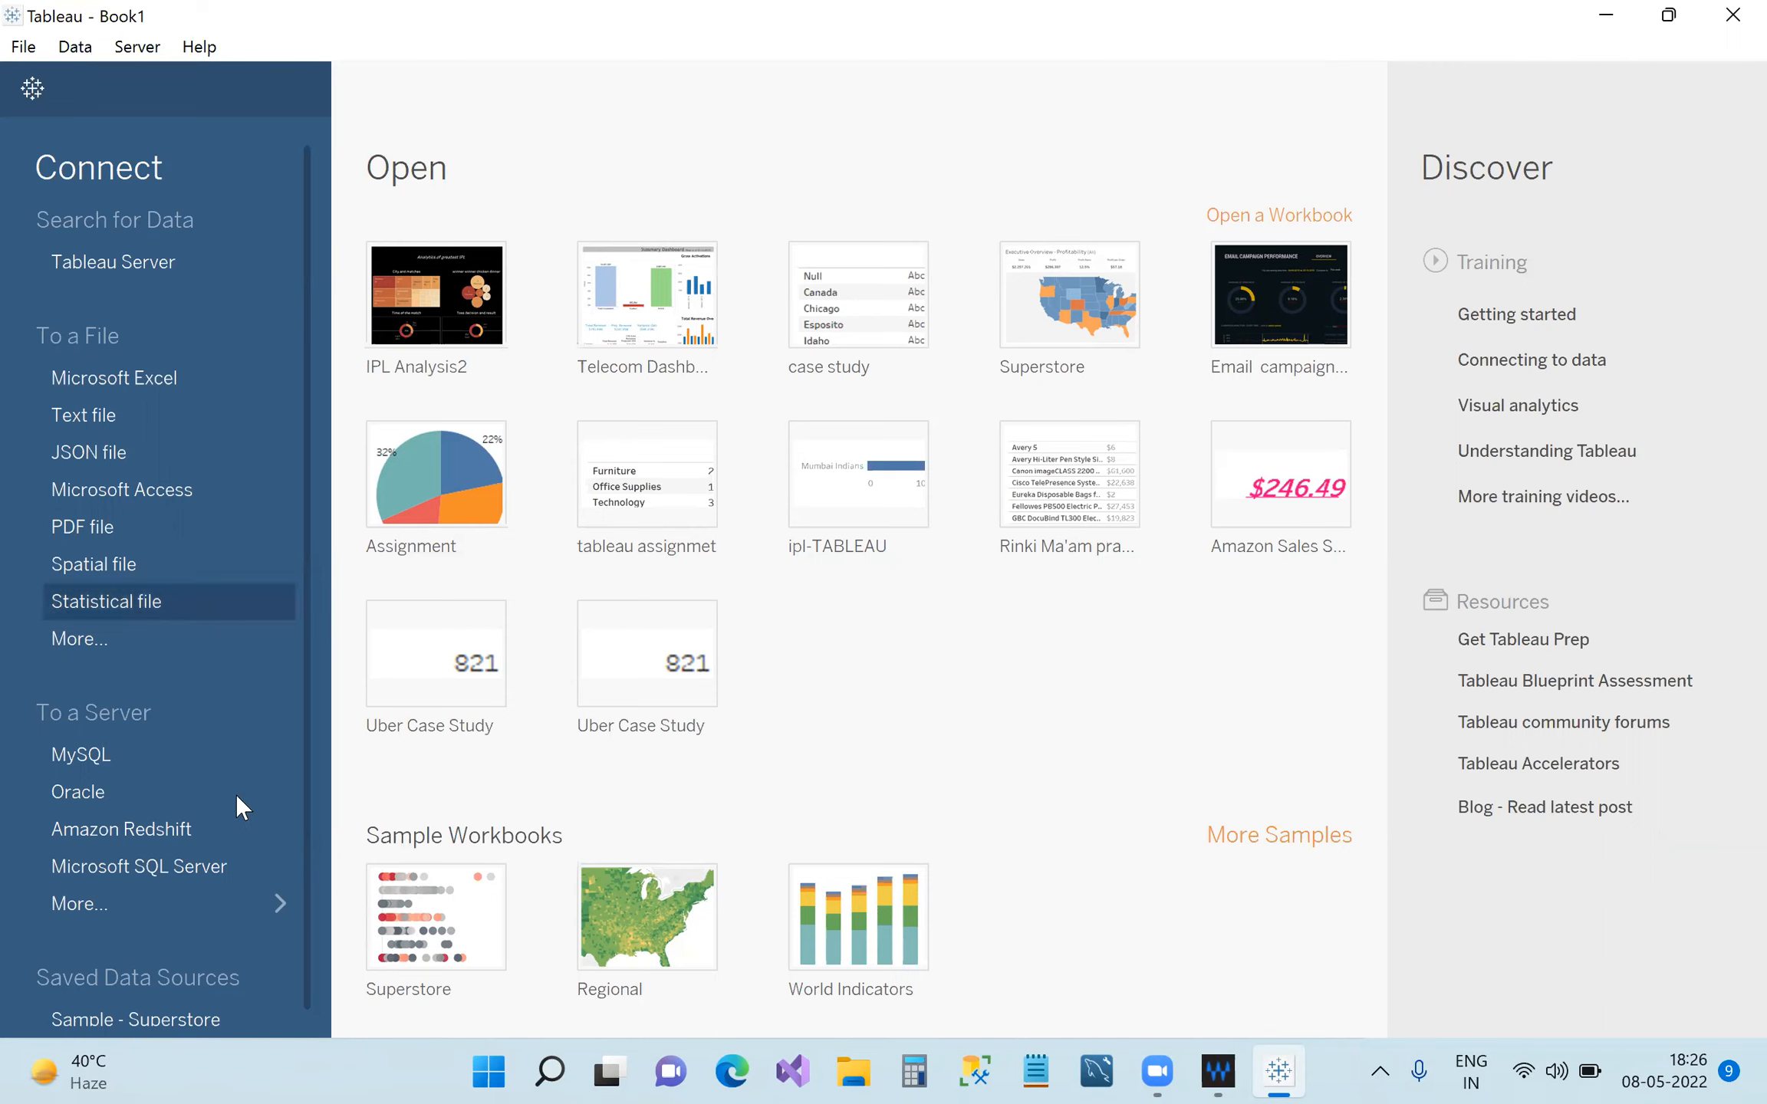
Scroll down to Sample Workbooks and open the Superstore sample workbook.
scroll(230, 798, down, 1)
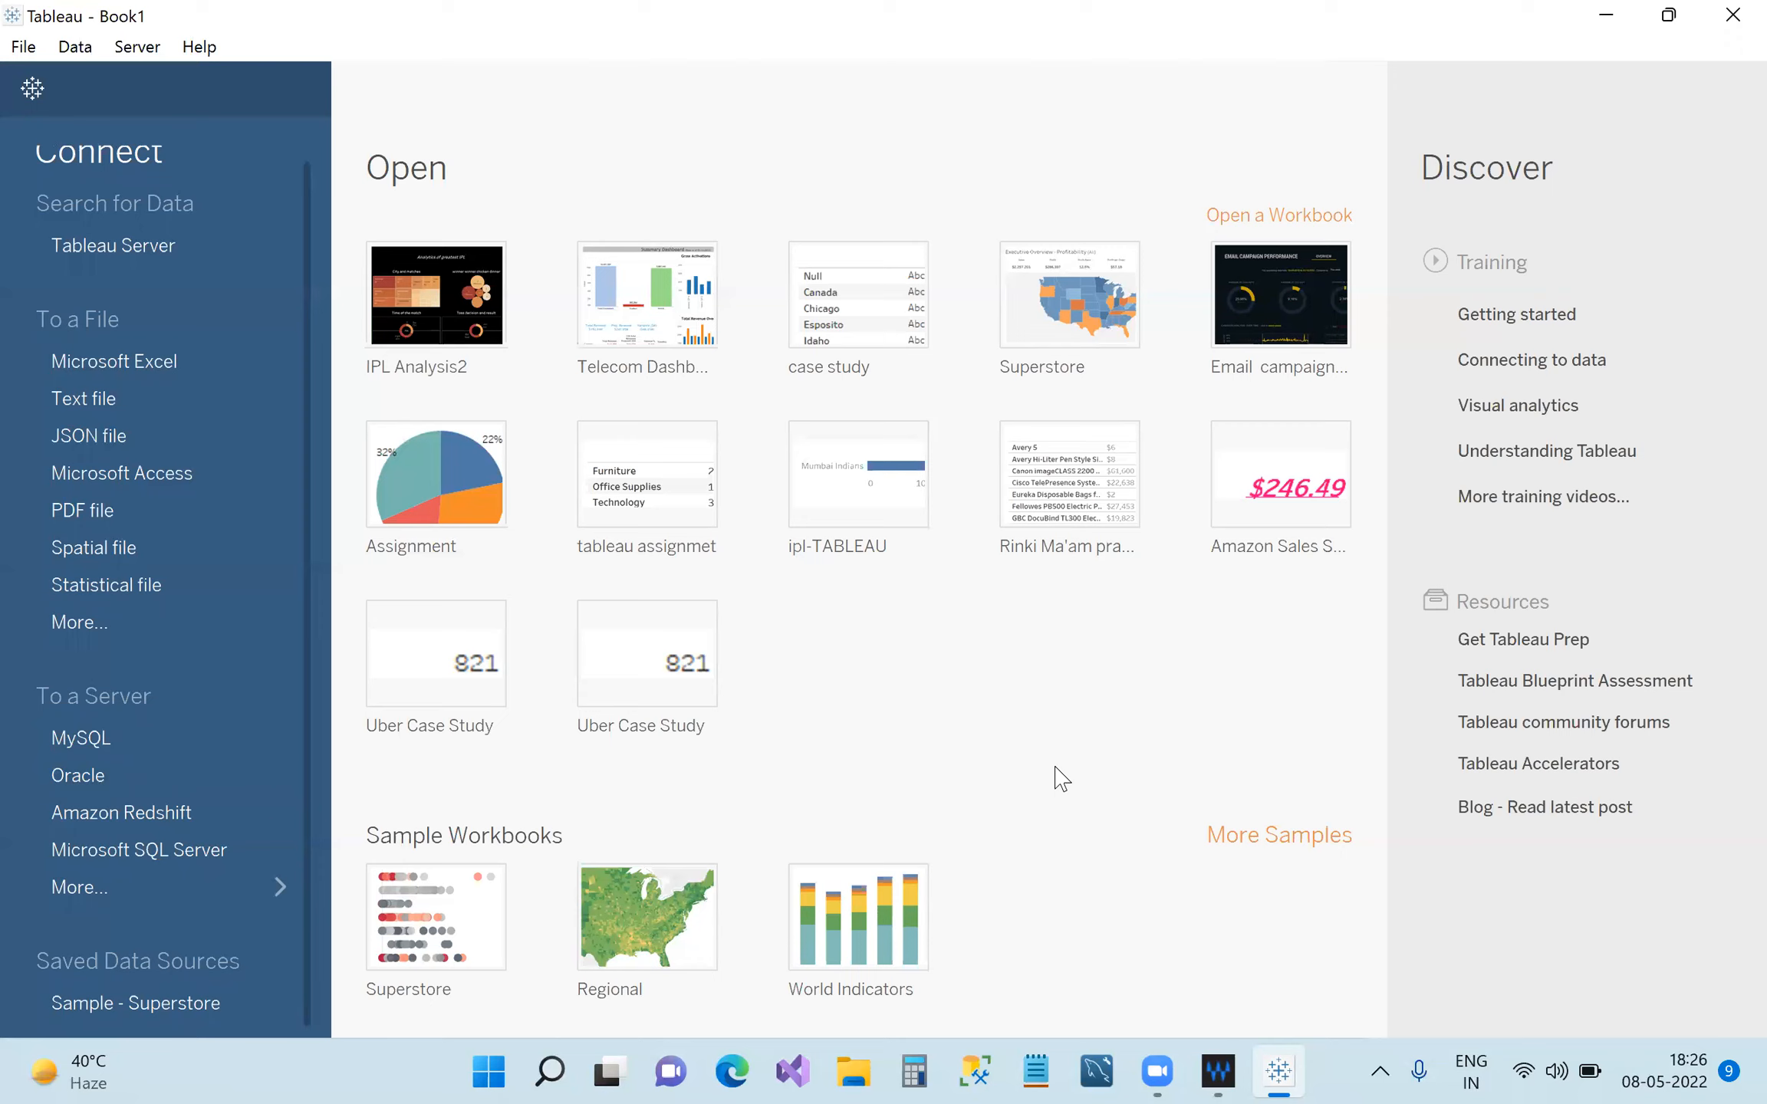
click(436, 917)
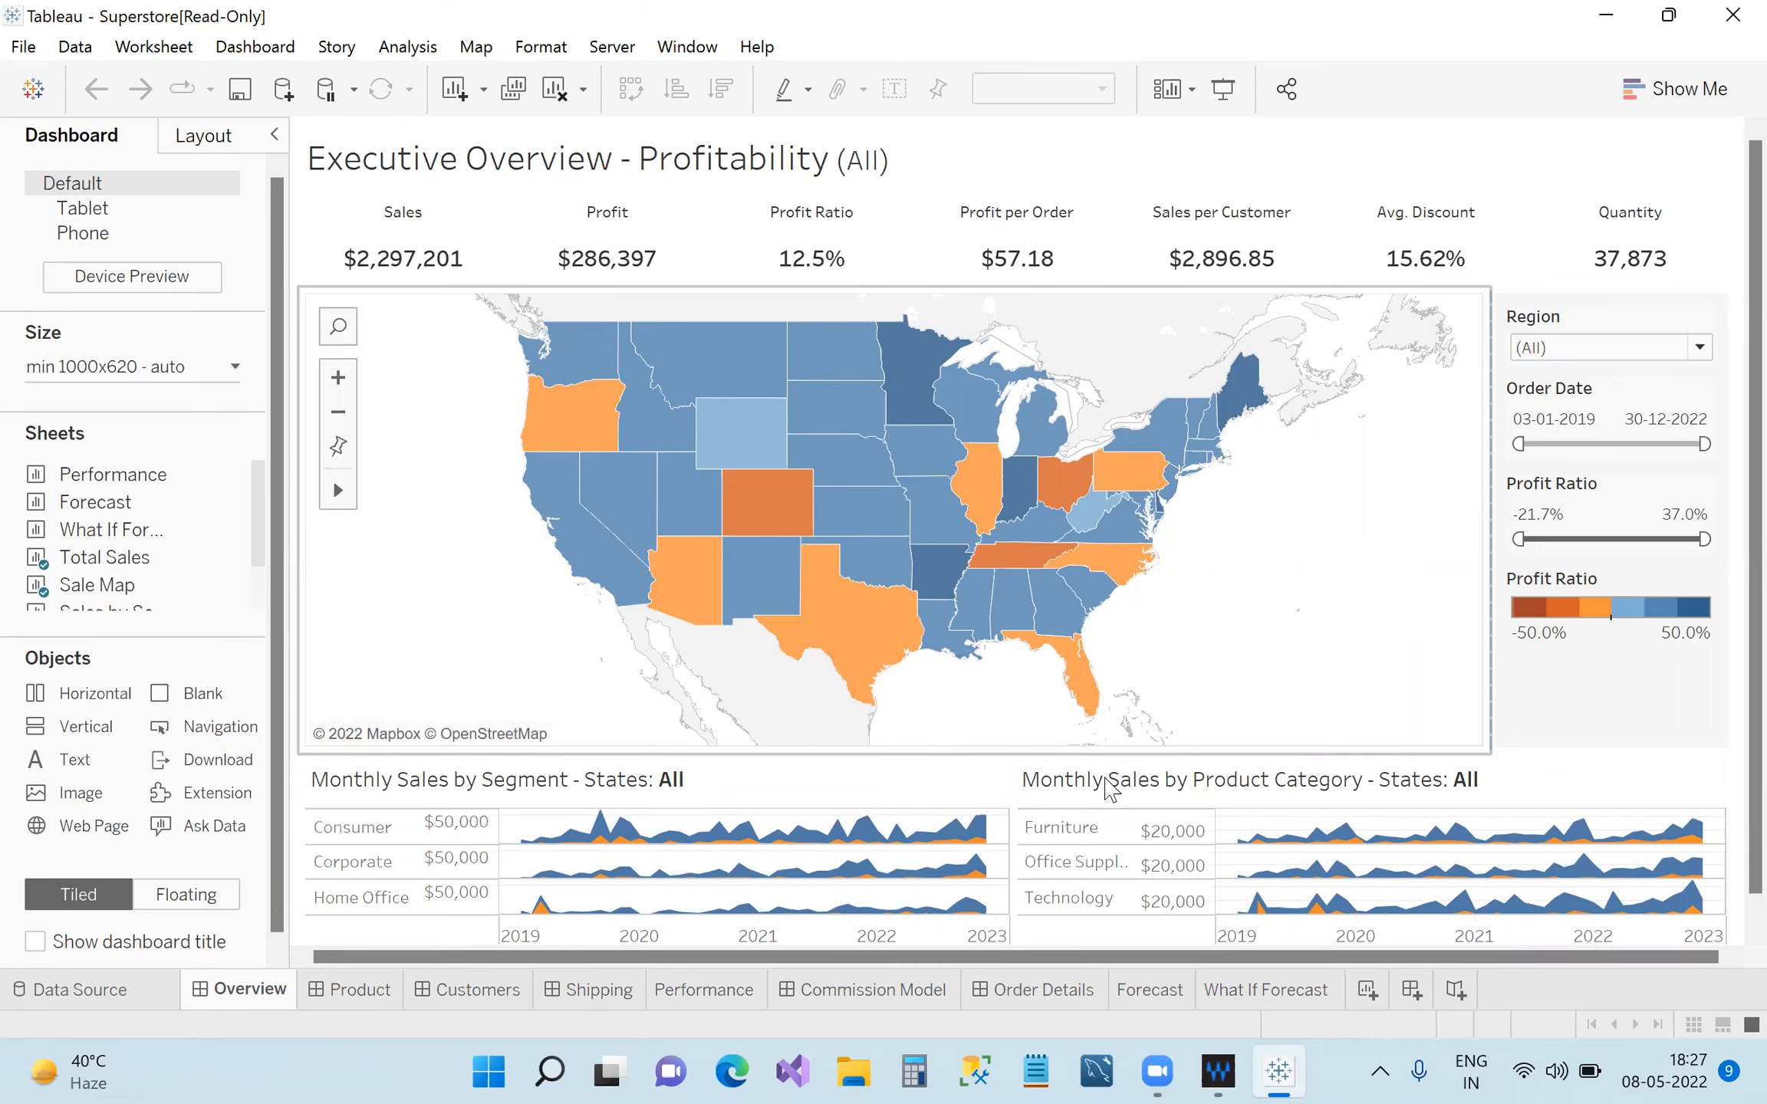
Restore down the Tableau window so the desktop shows behind the Superstore dashboard.
click(1610, 9)
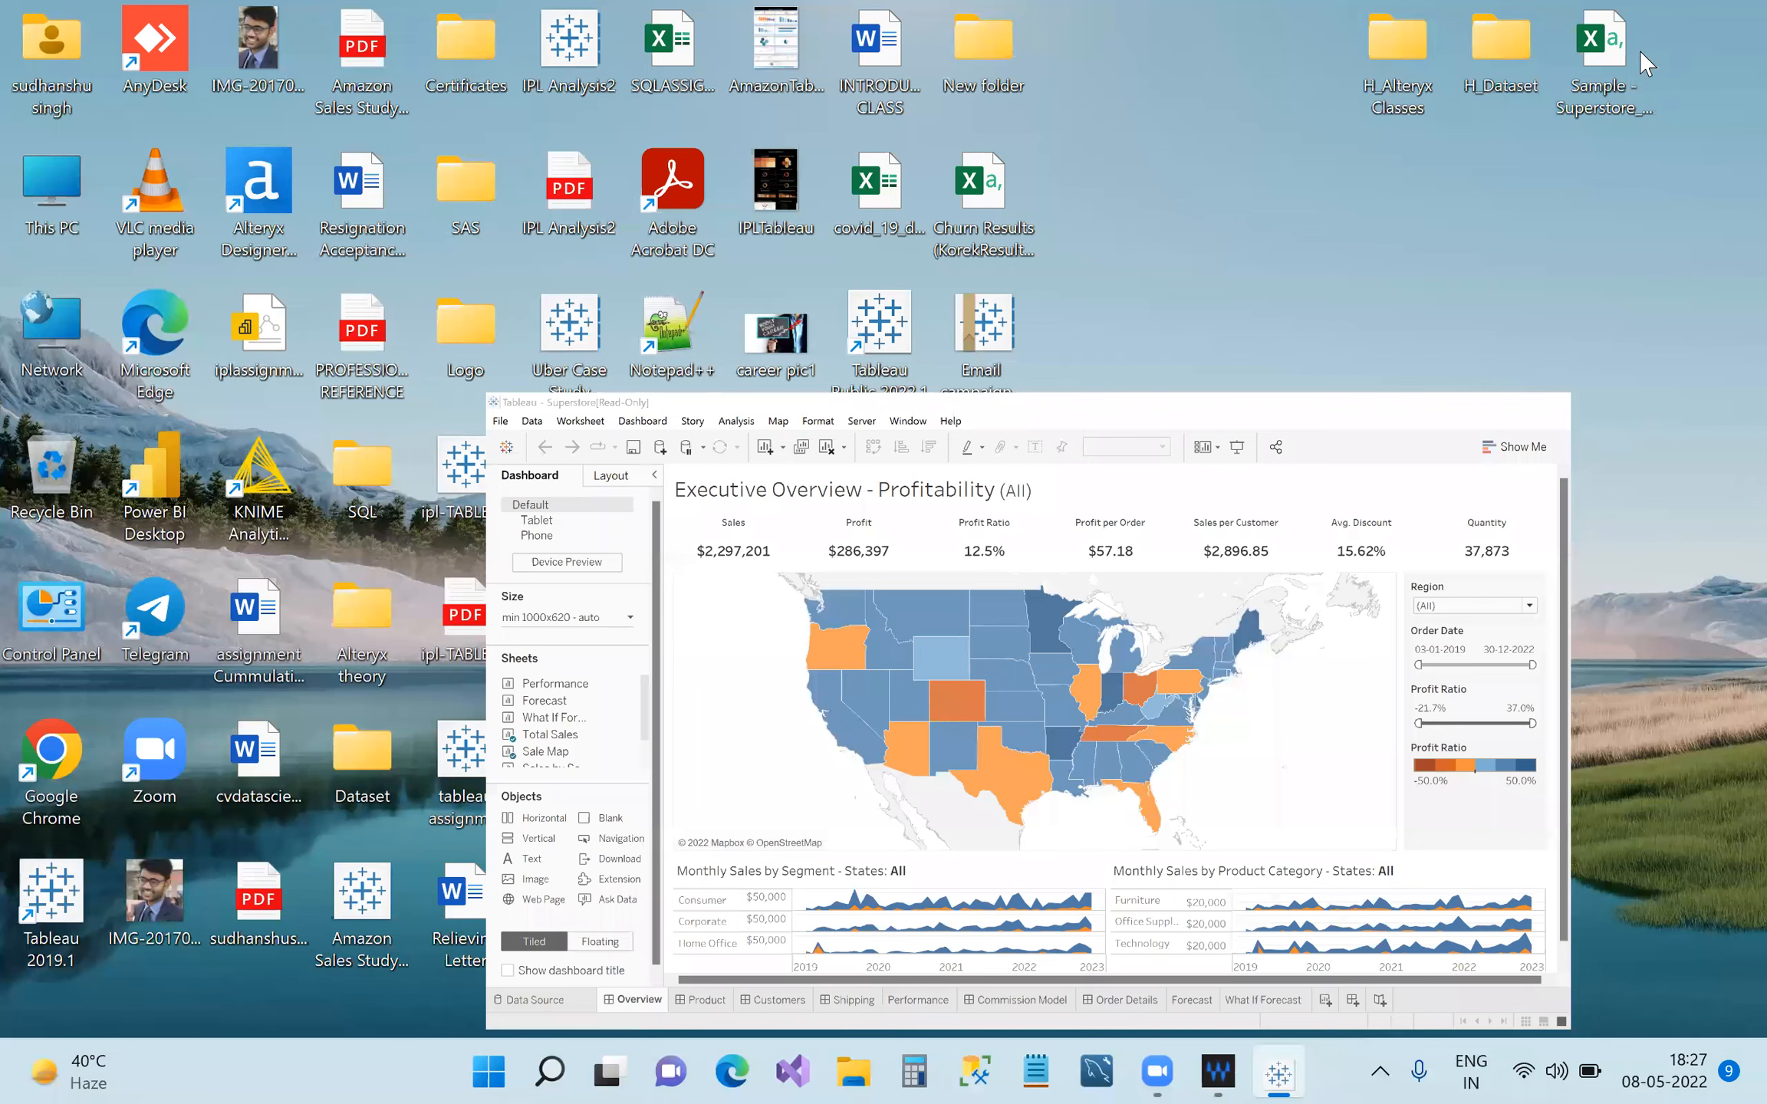
Open Sample - Superstore_Orders in Excel, autofit the Order Date and Order ID columns, and return to Tableau.
double_click(1608, 76)
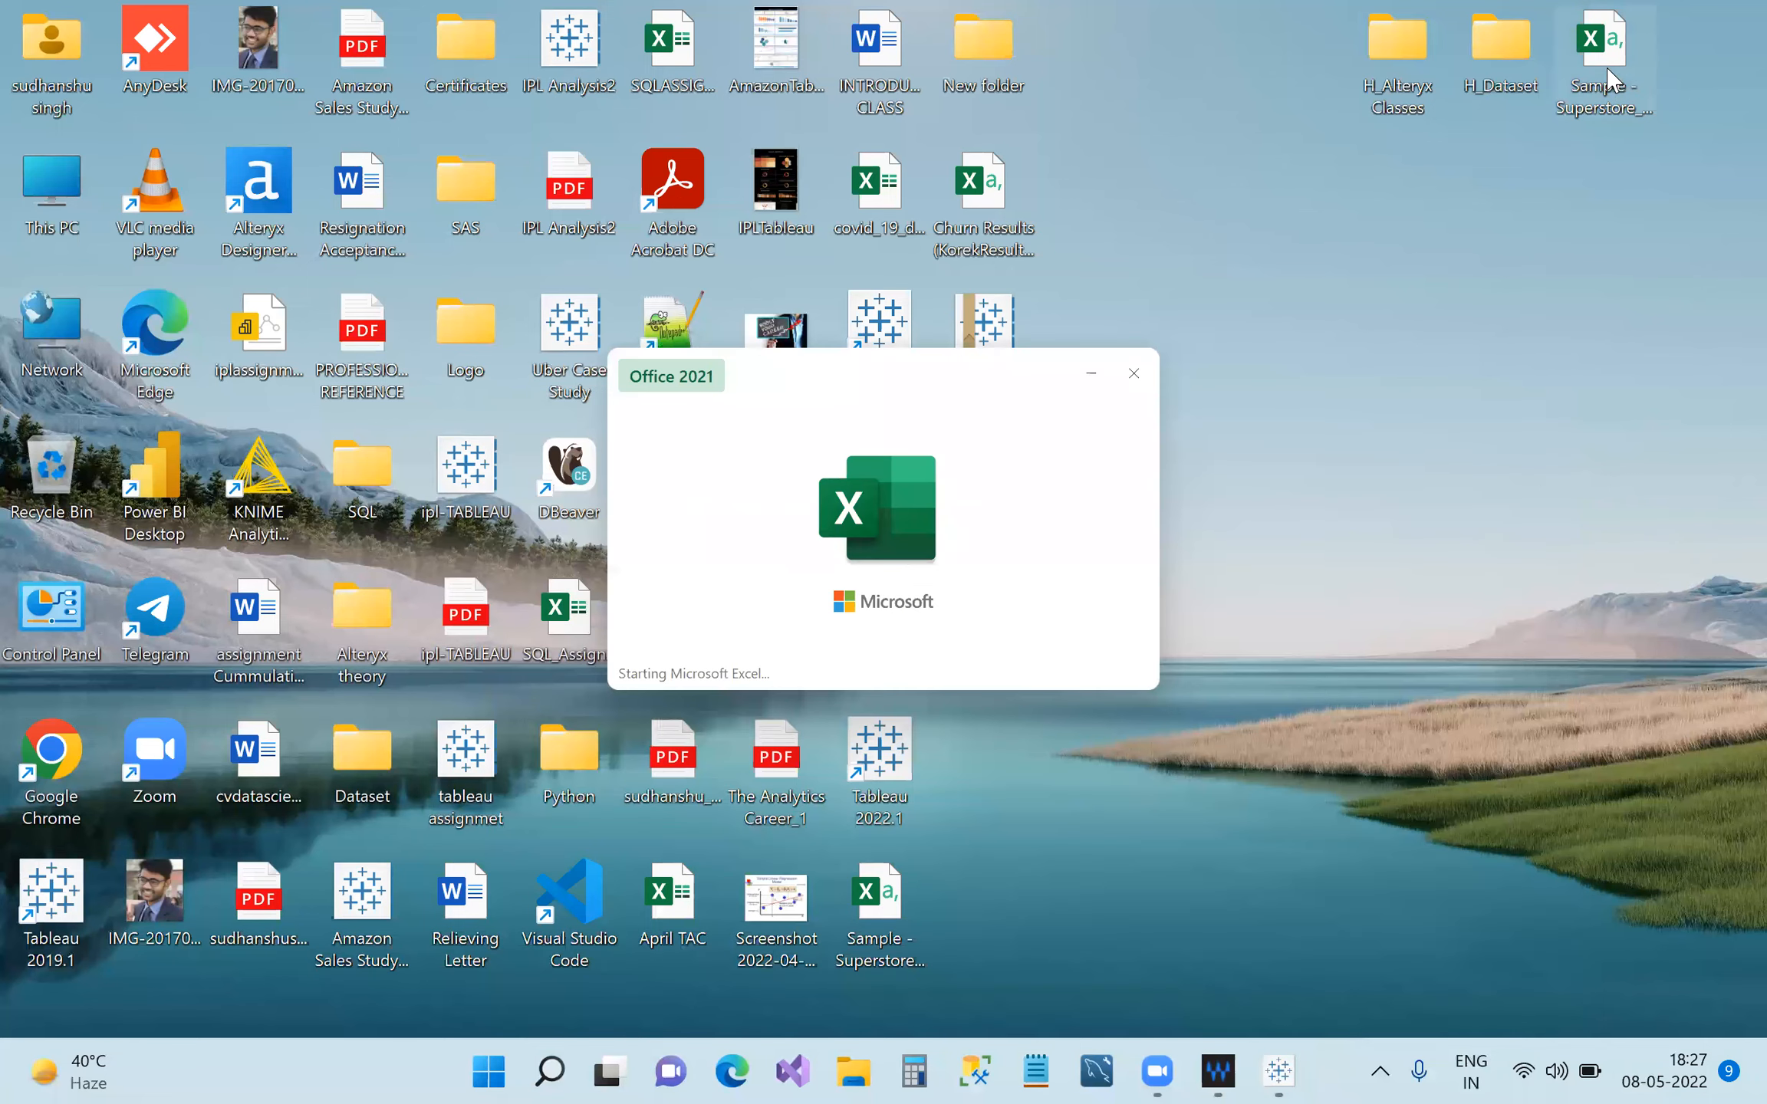
double_click(602, 398)
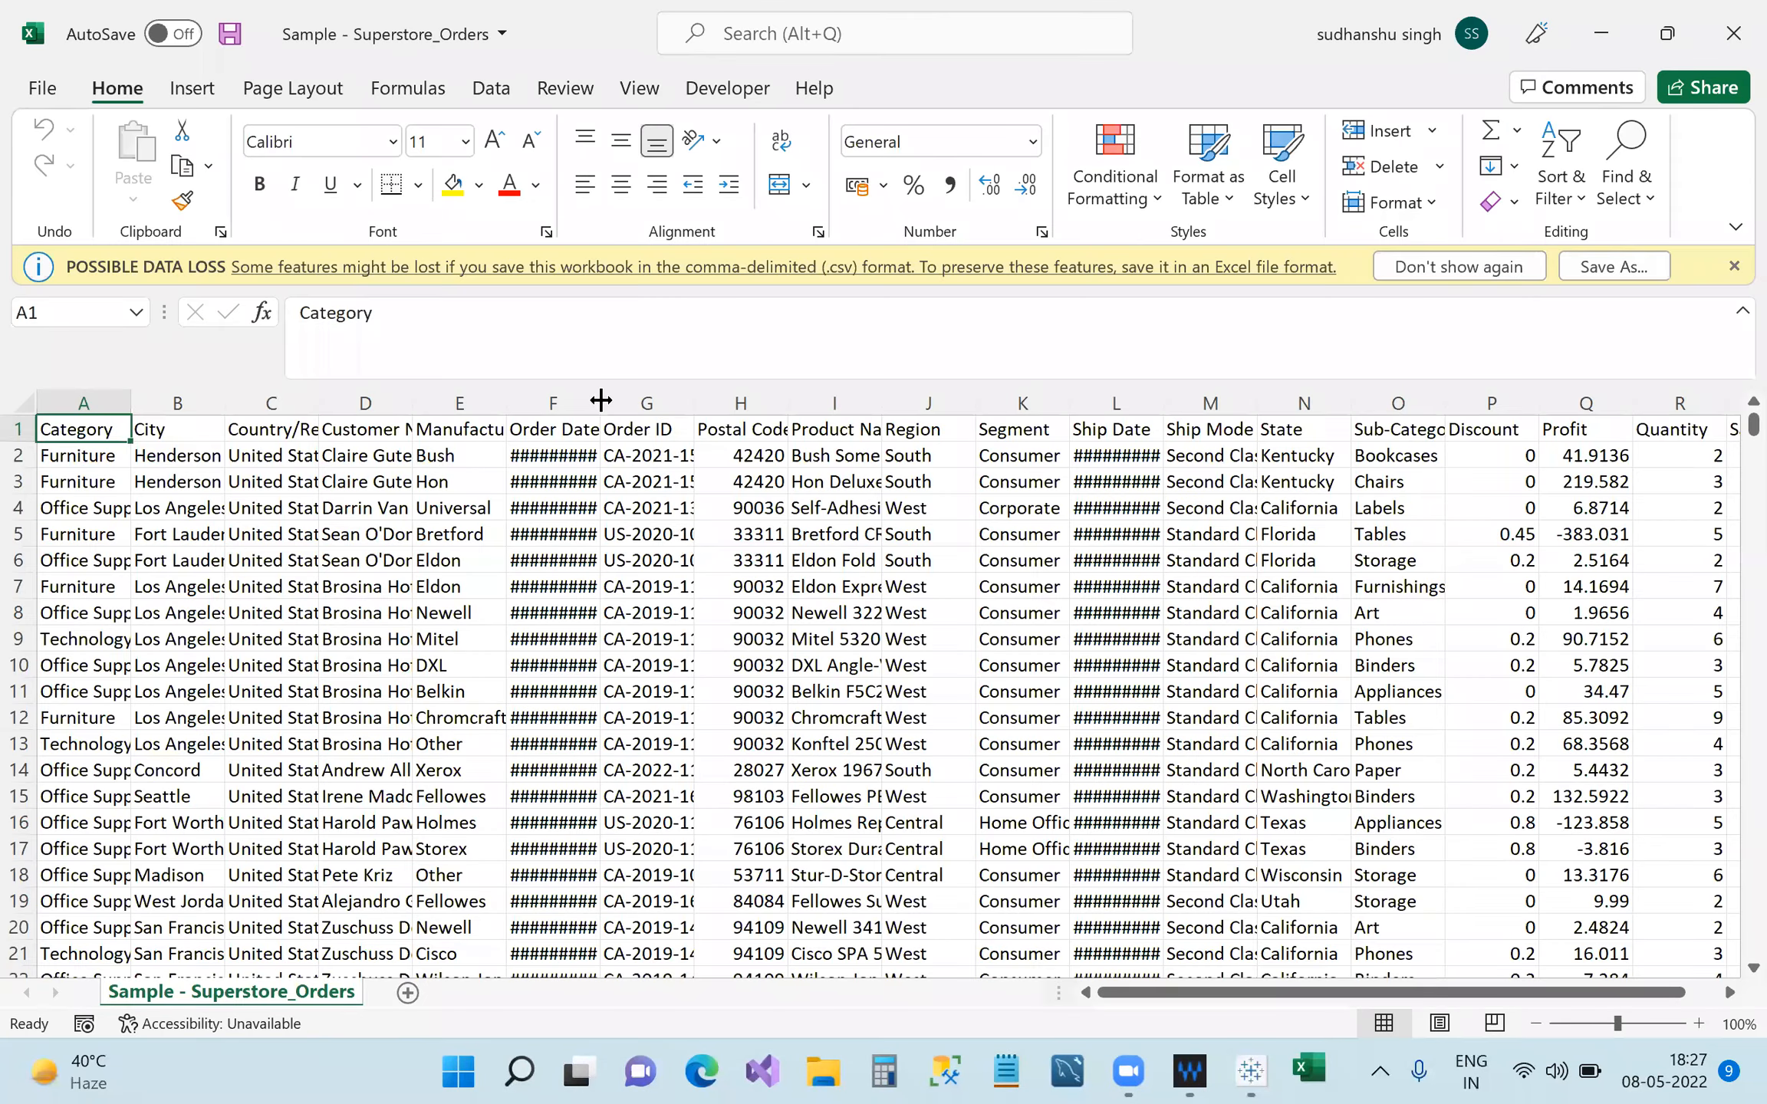
double_click(769, 413)
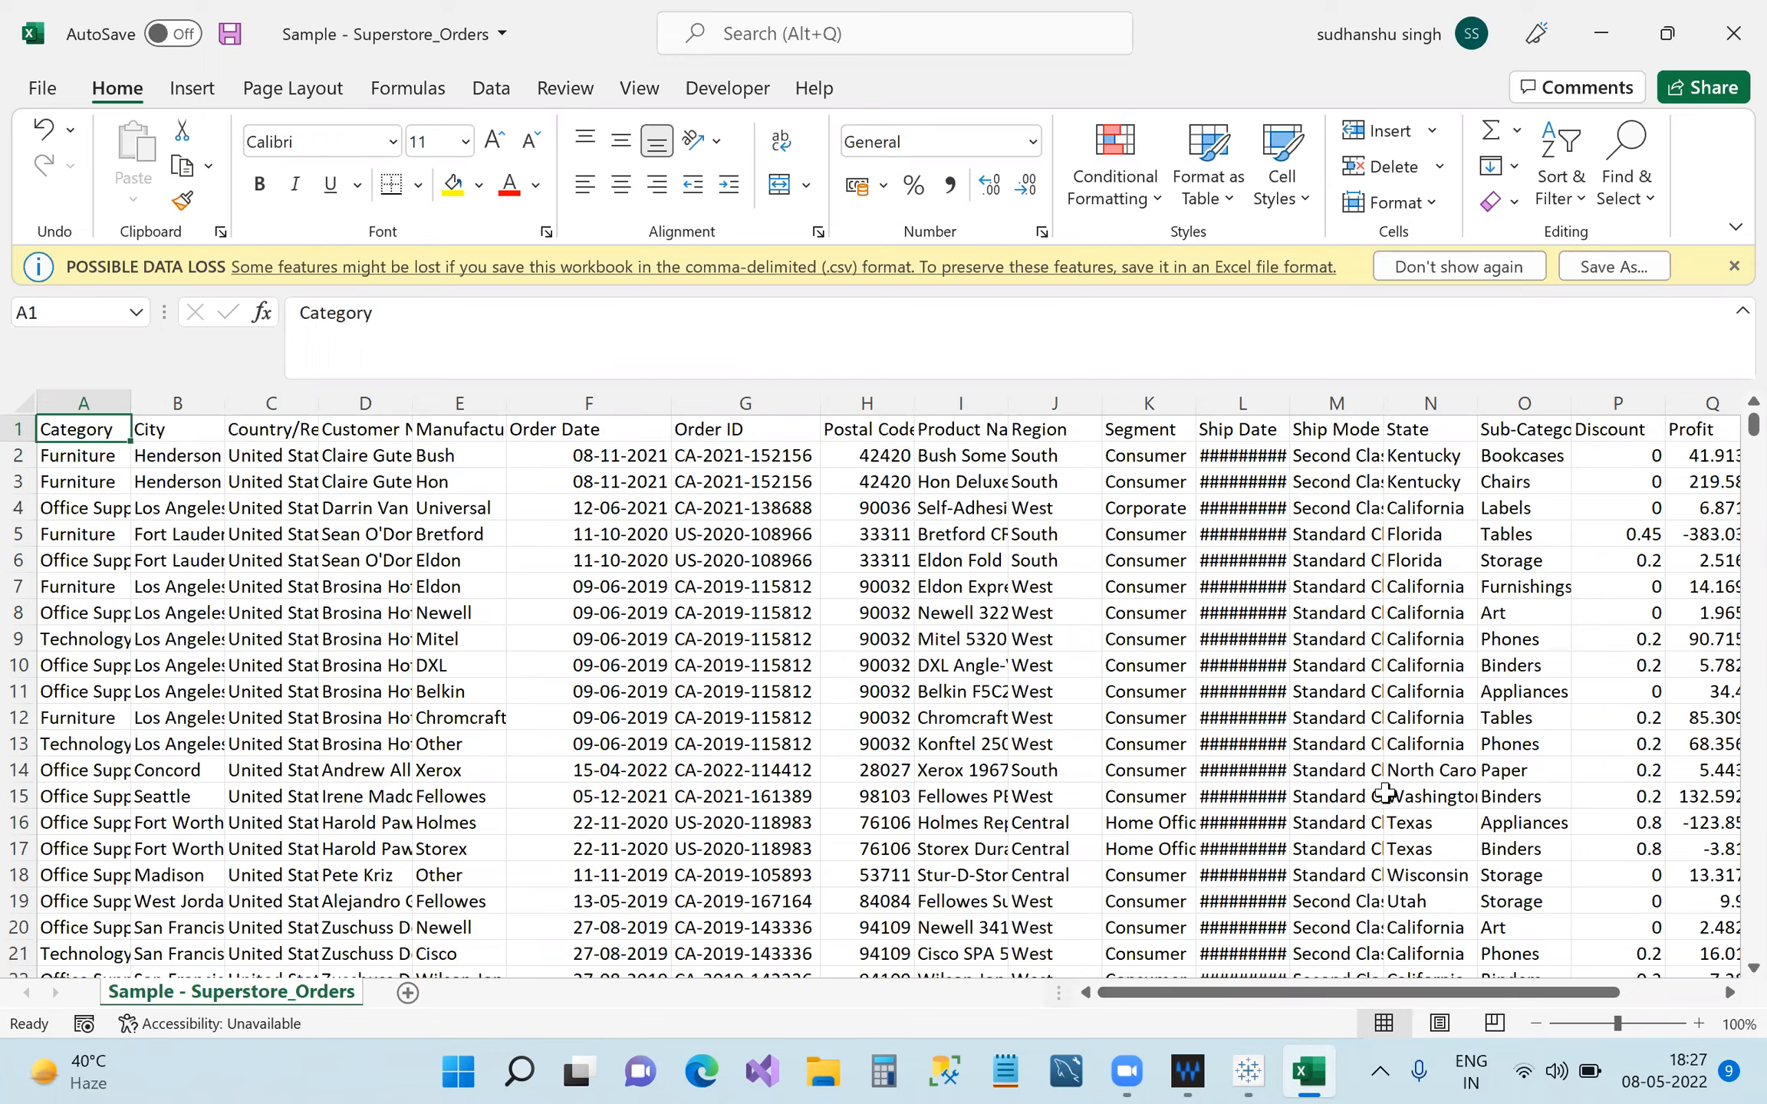
click(1250, 1072)
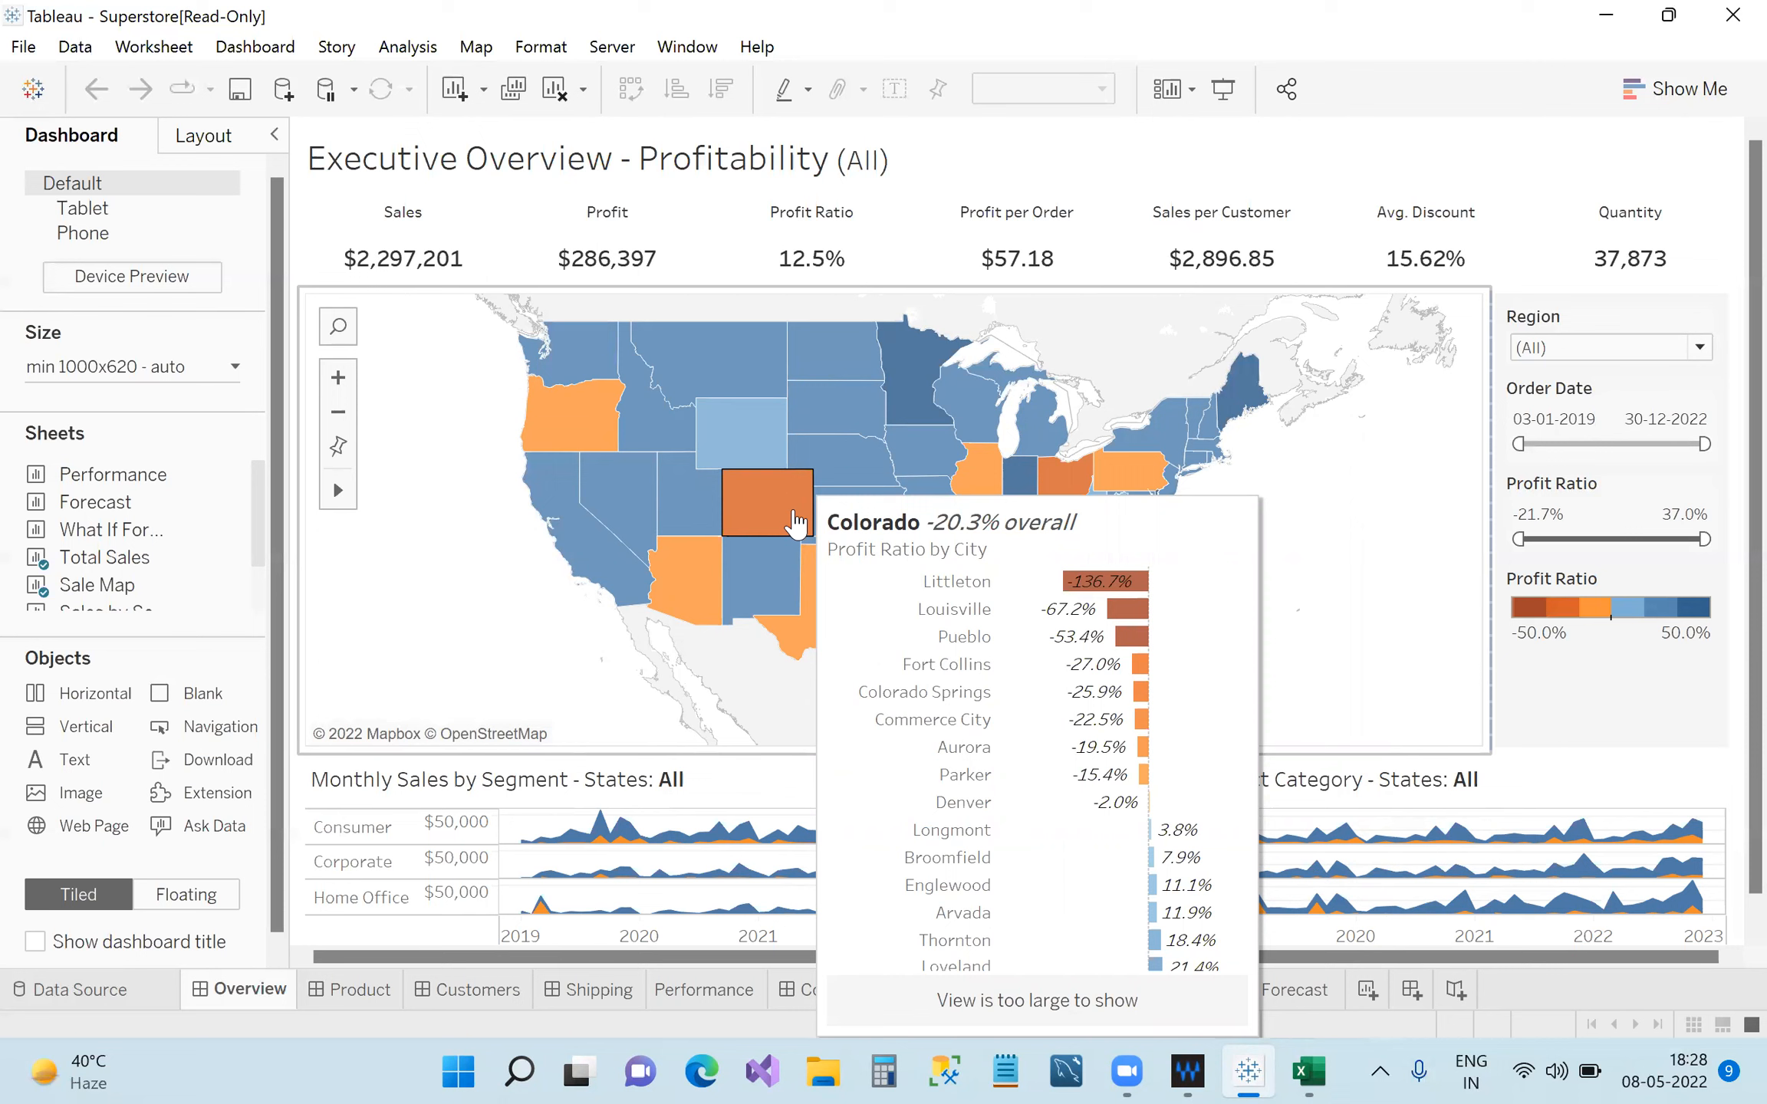
View the Sales Target (US) data source page, then close the workbook without saving.
mouse_move(901, 410)
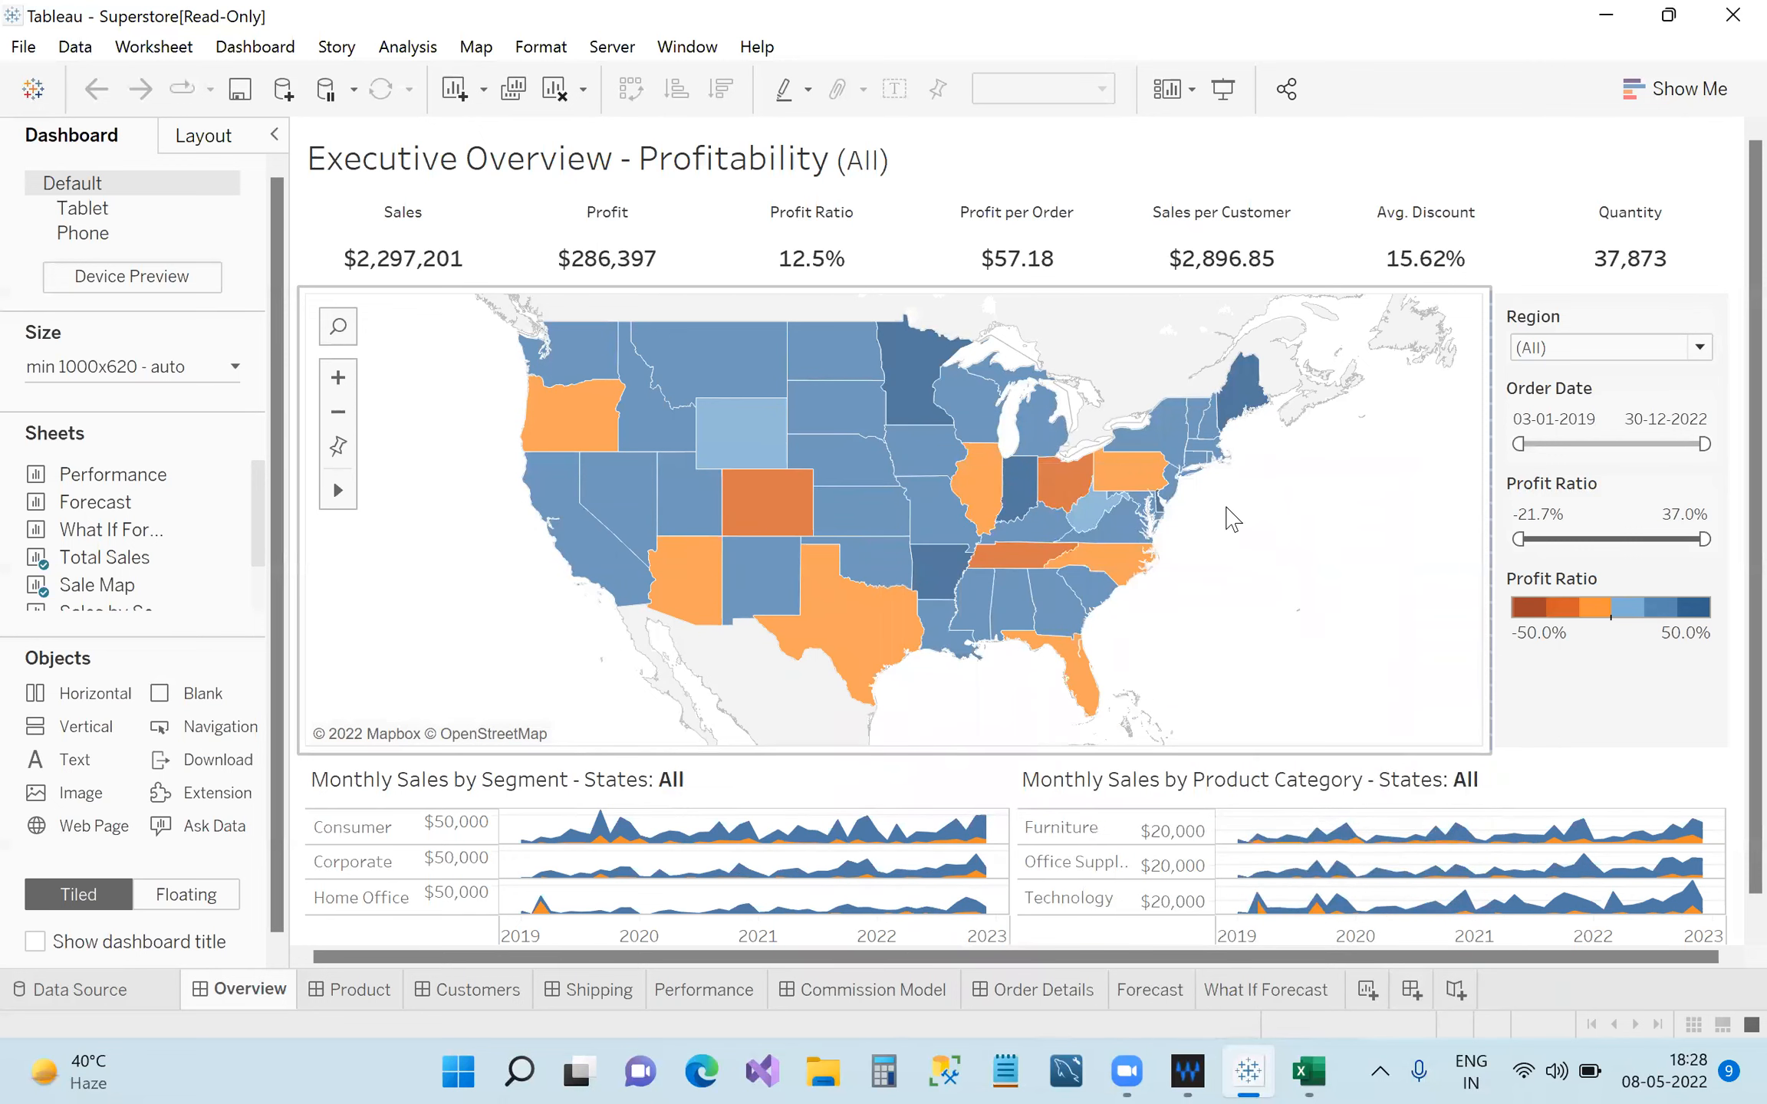
click(91, 995)
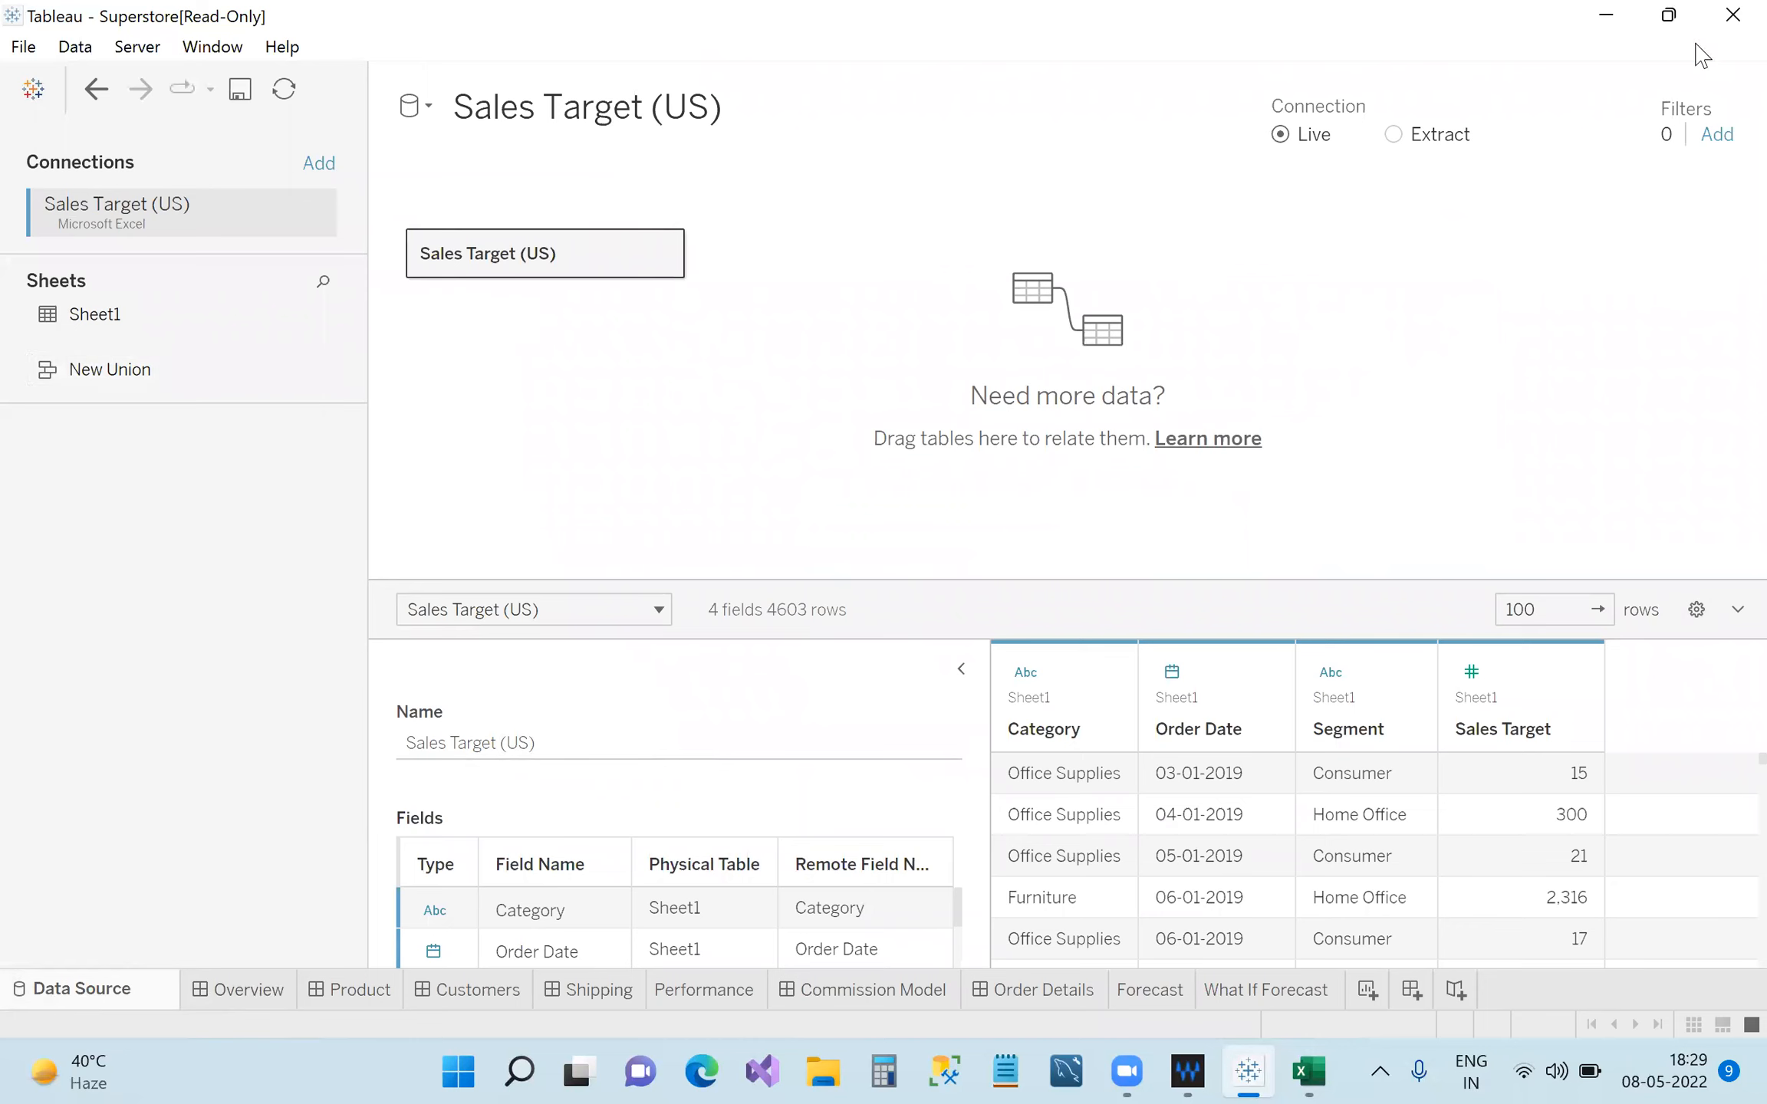
click(1731, 16)
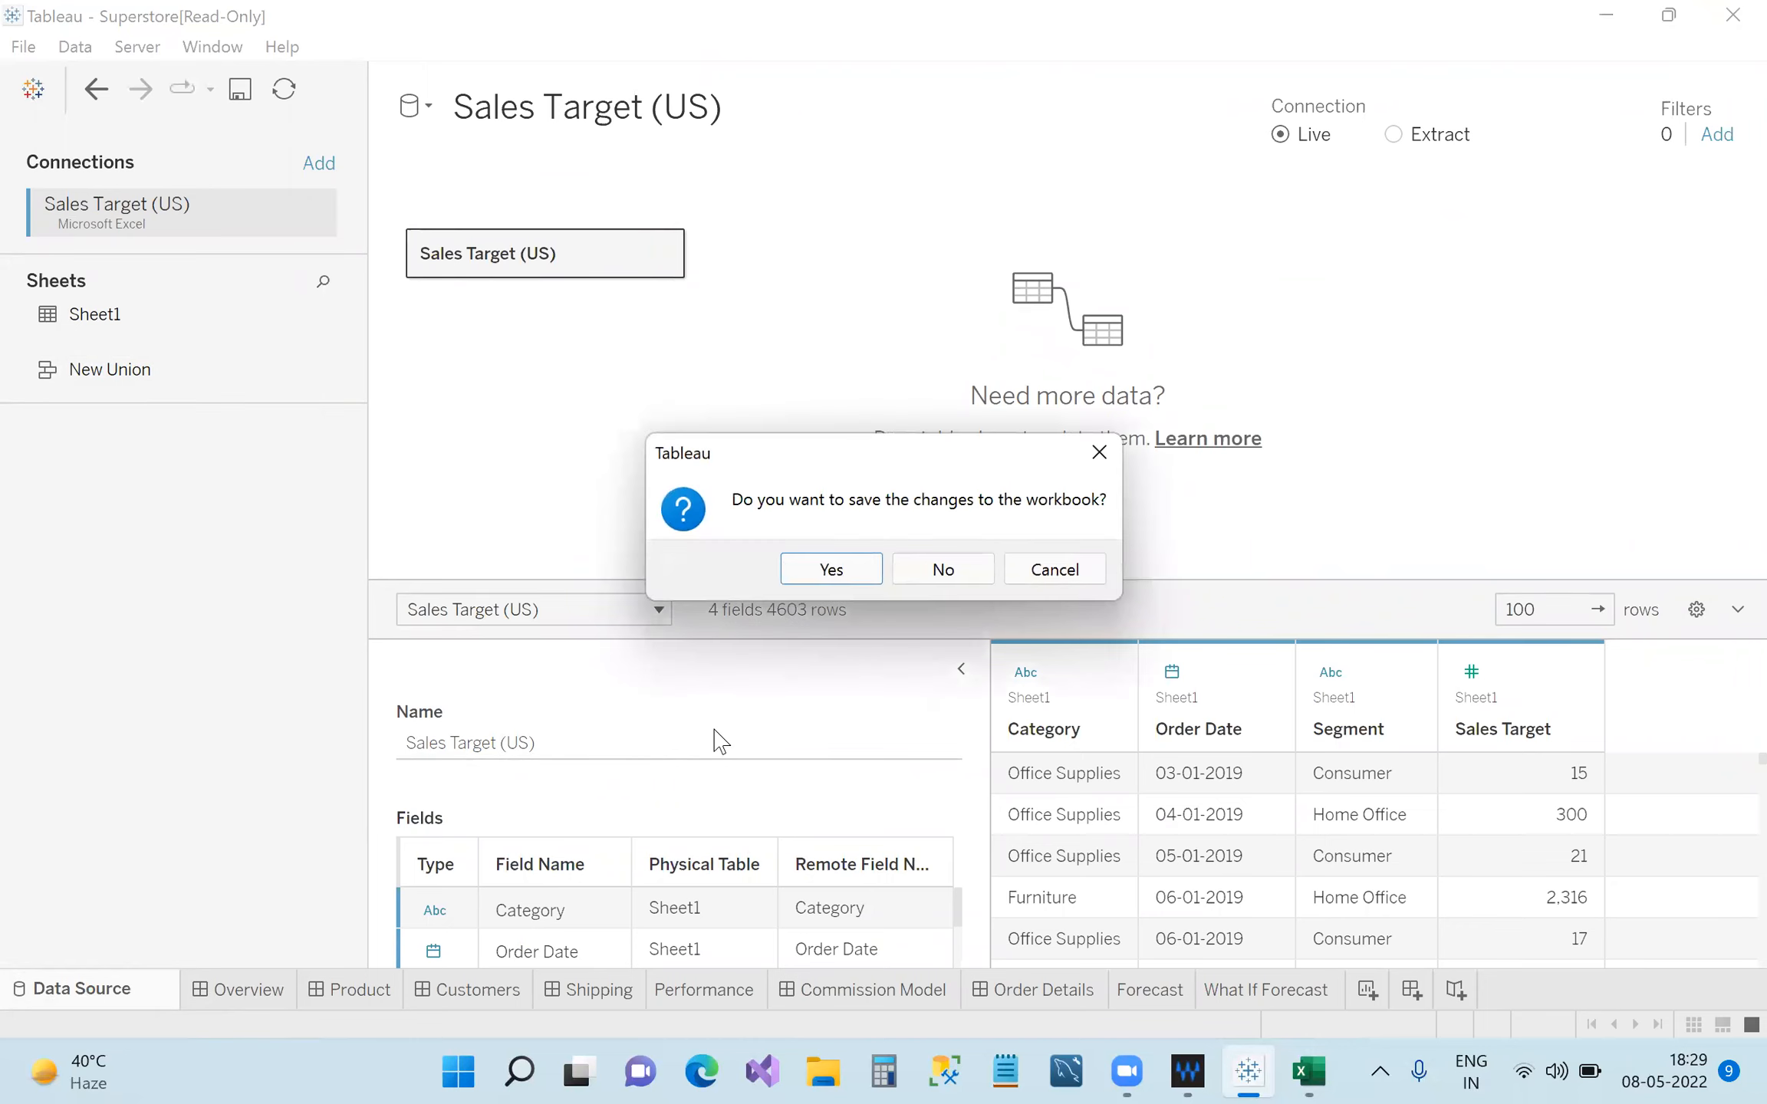
click(945, 571)
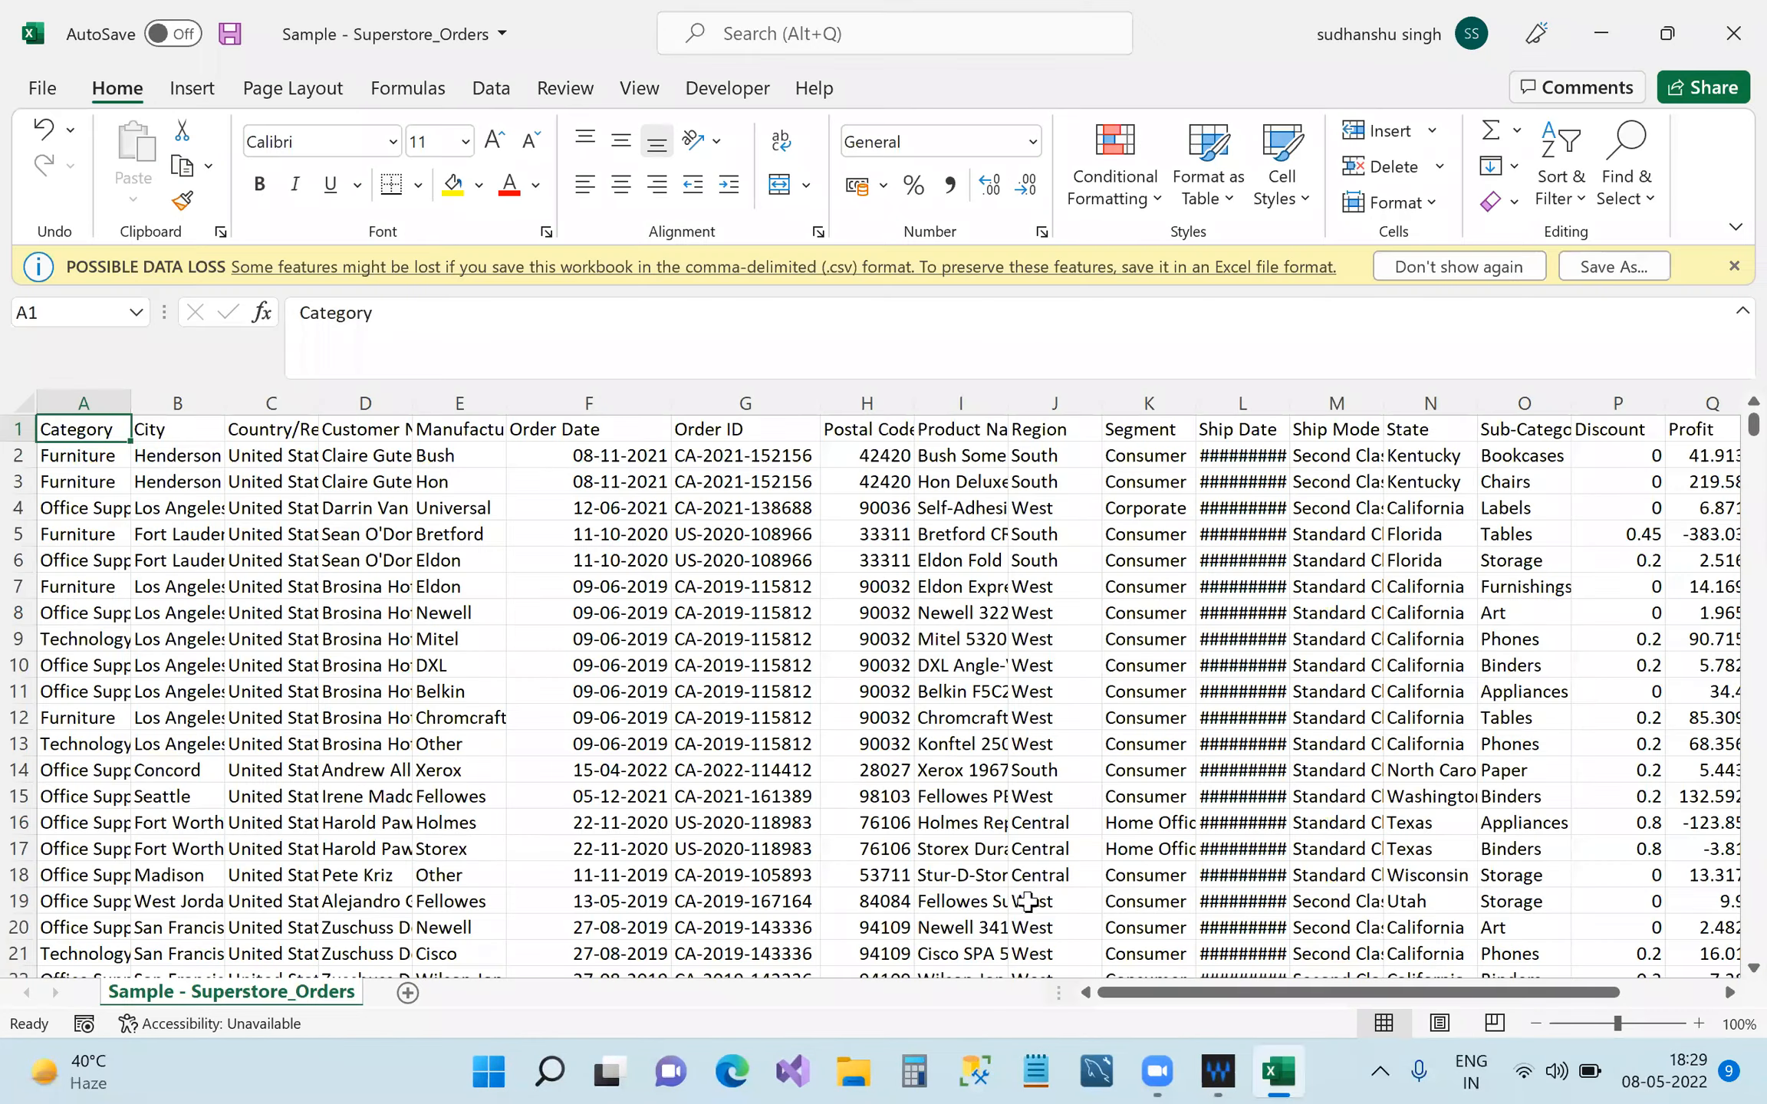
Dismiss the Possible Data Loss bar, fit columns B, C and D, and select header row 1.
drag(1220, 996, 1203, 949)
click(1733, 267)
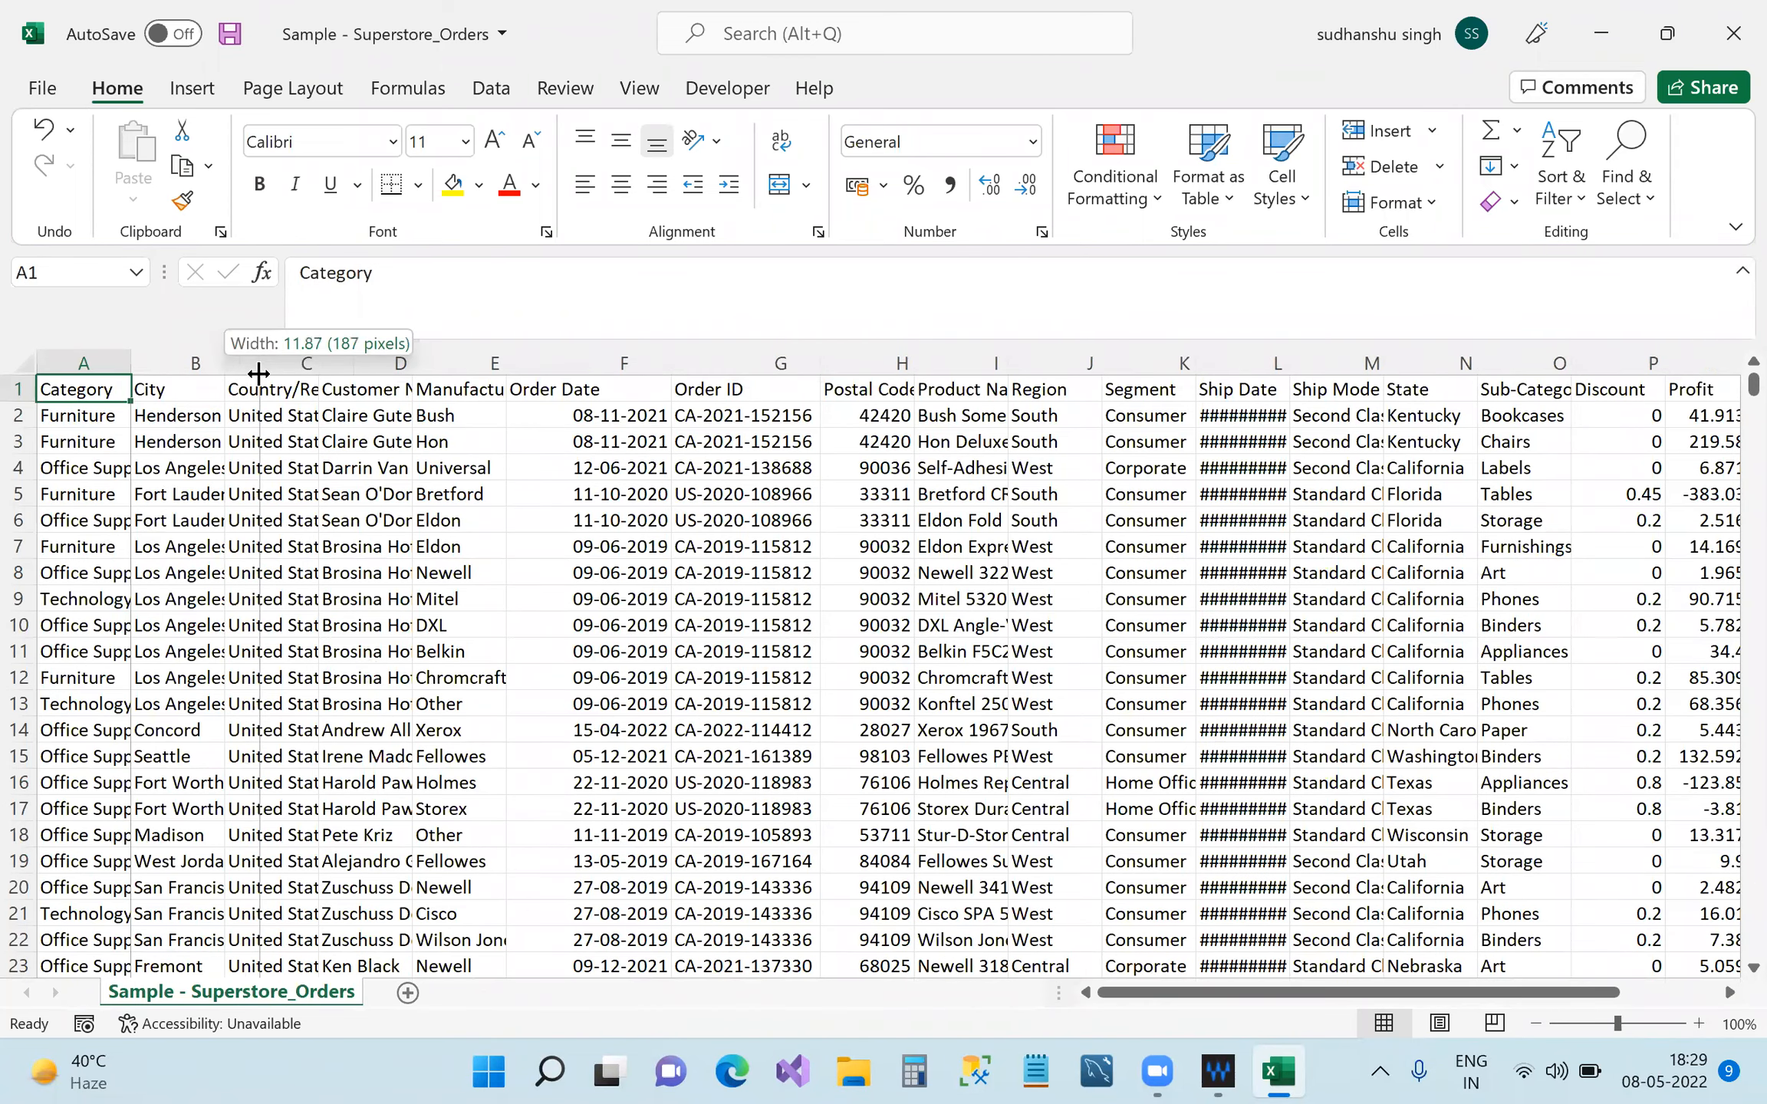
double_click(234, 366)
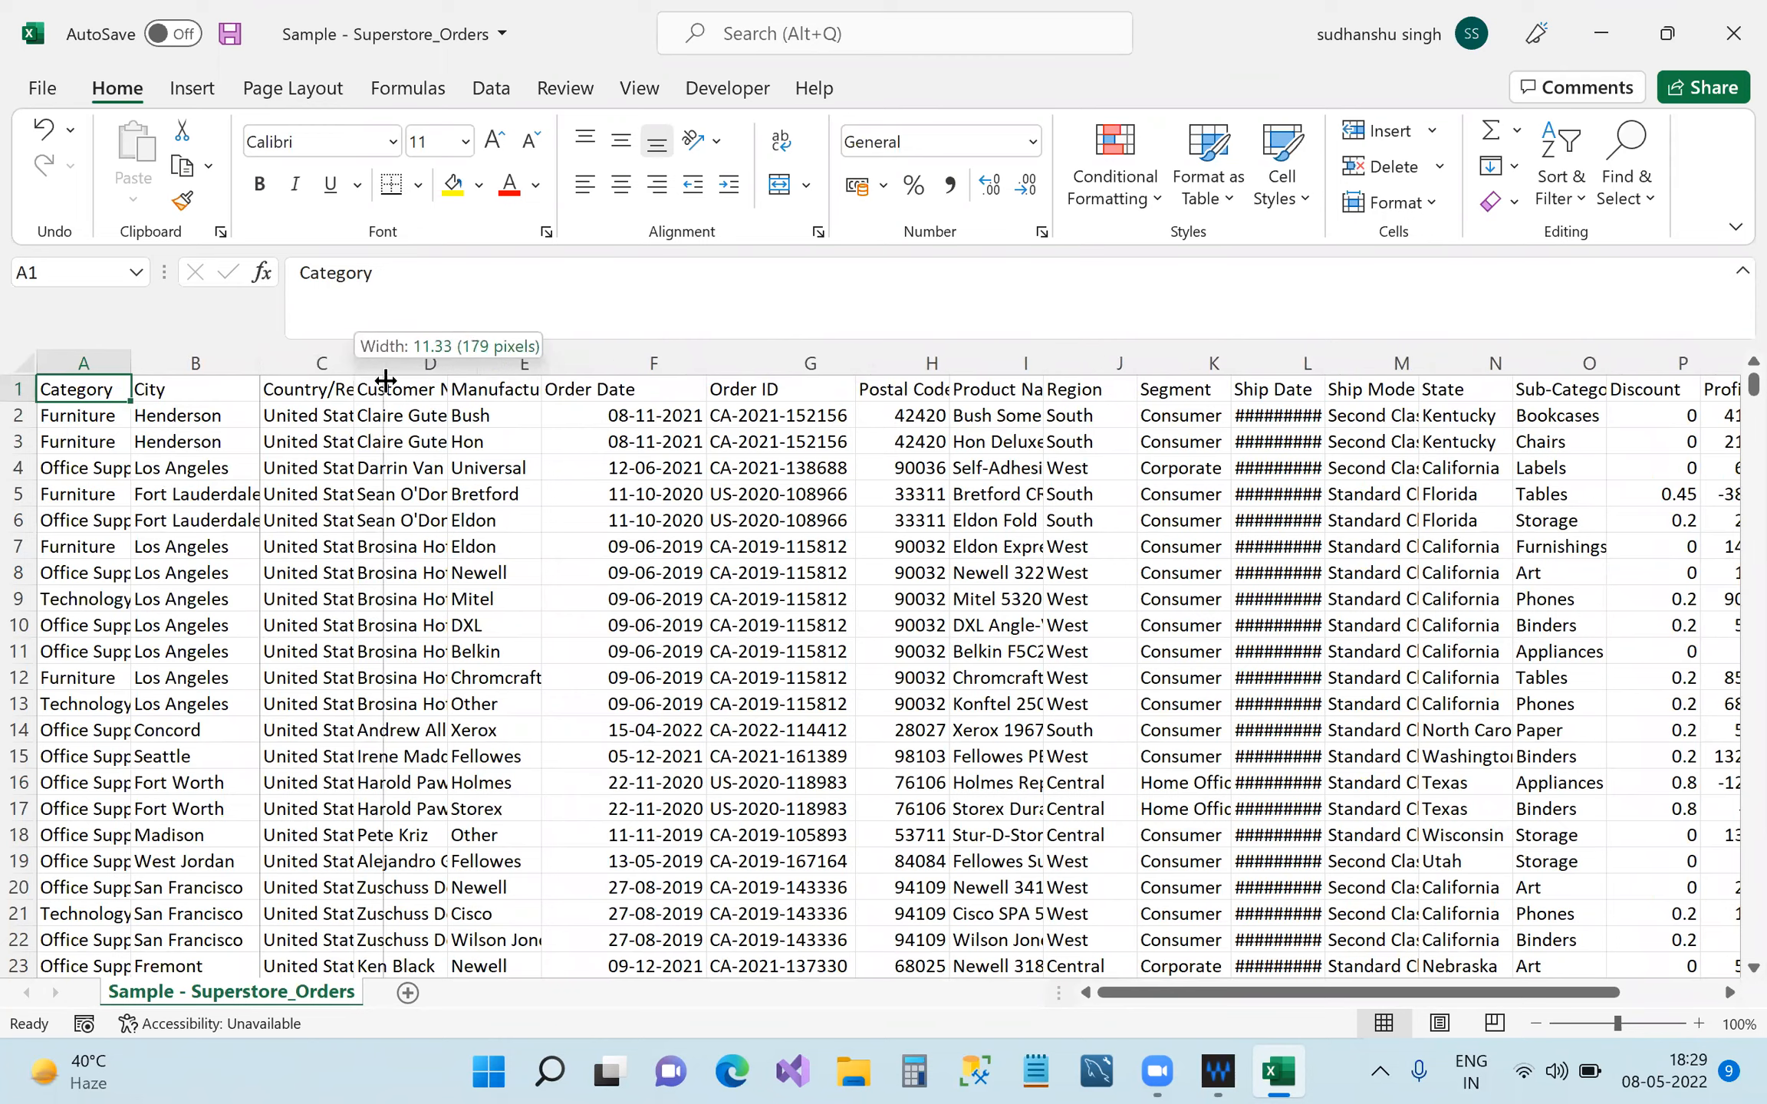
double_click(354, 364)
drag(481, 369, 497, 366)
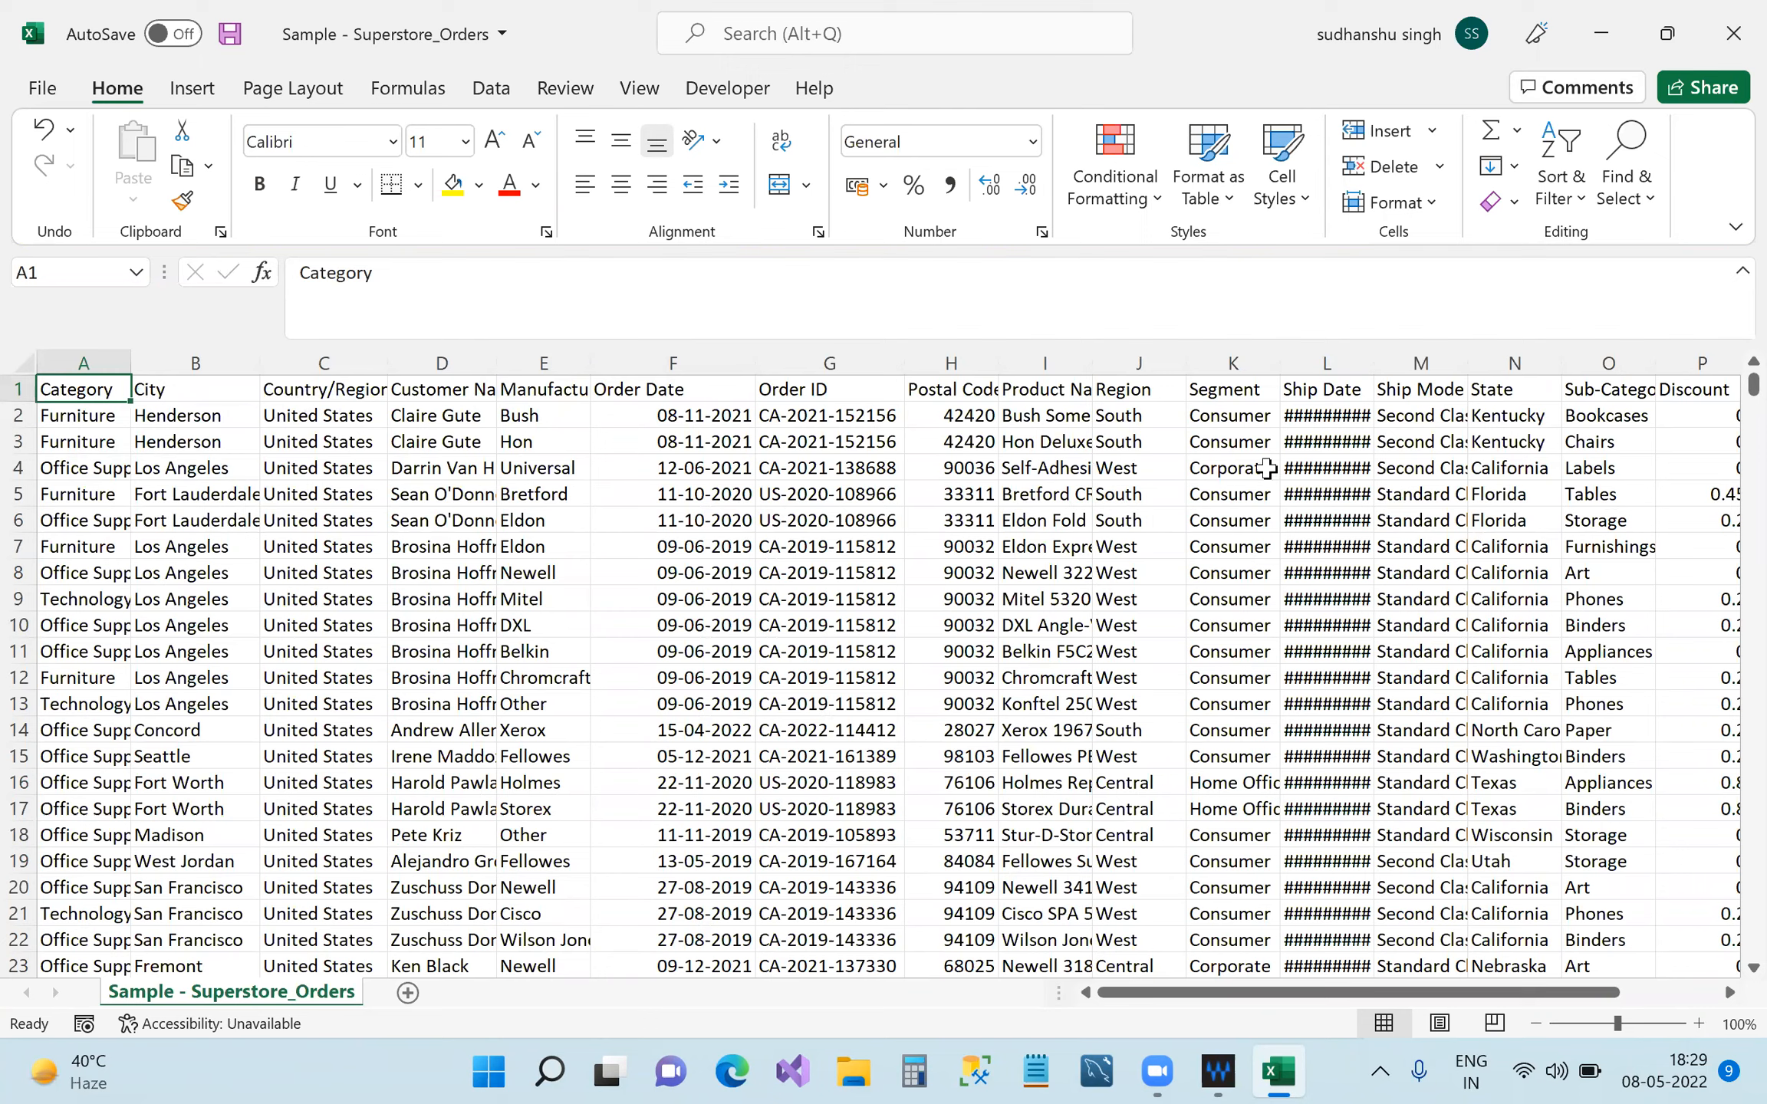
click(18, 389)
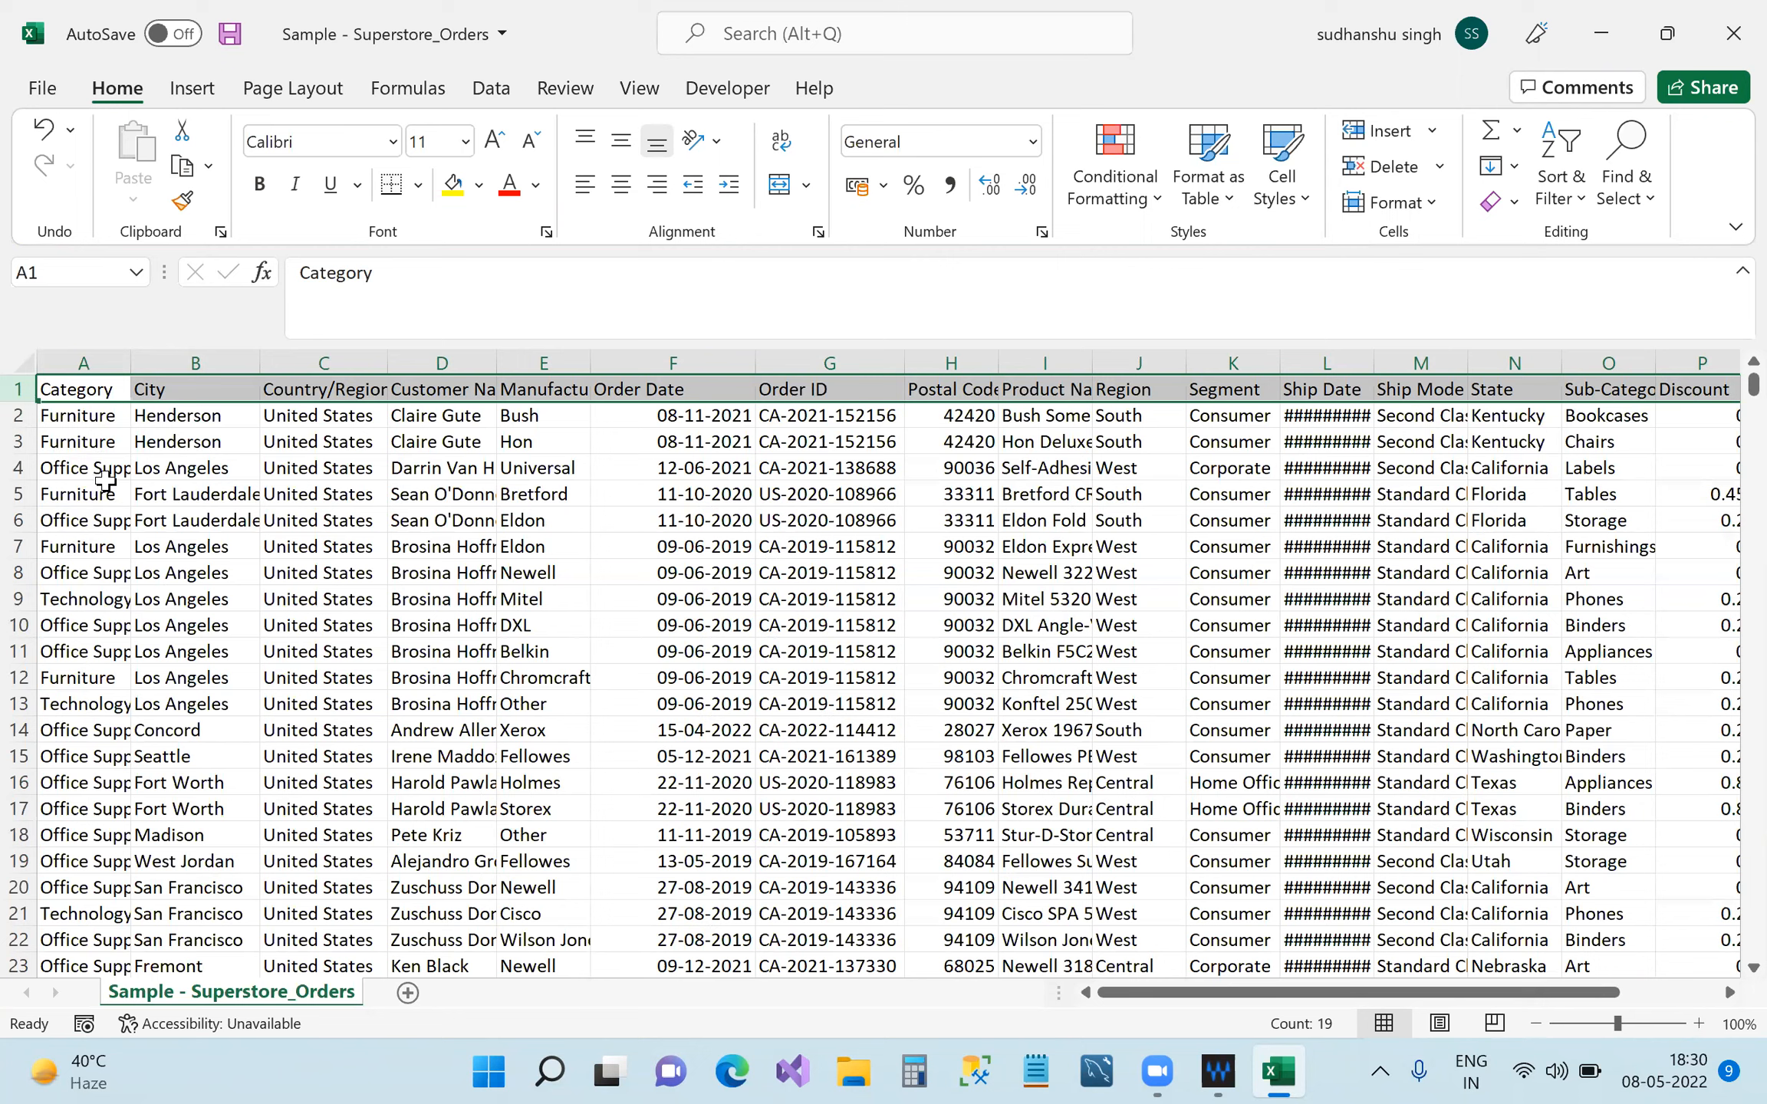
Turn on filter dropdowns for every row 1 heading with Ctrl+Shift+L.
key(ctrl+shift+l)
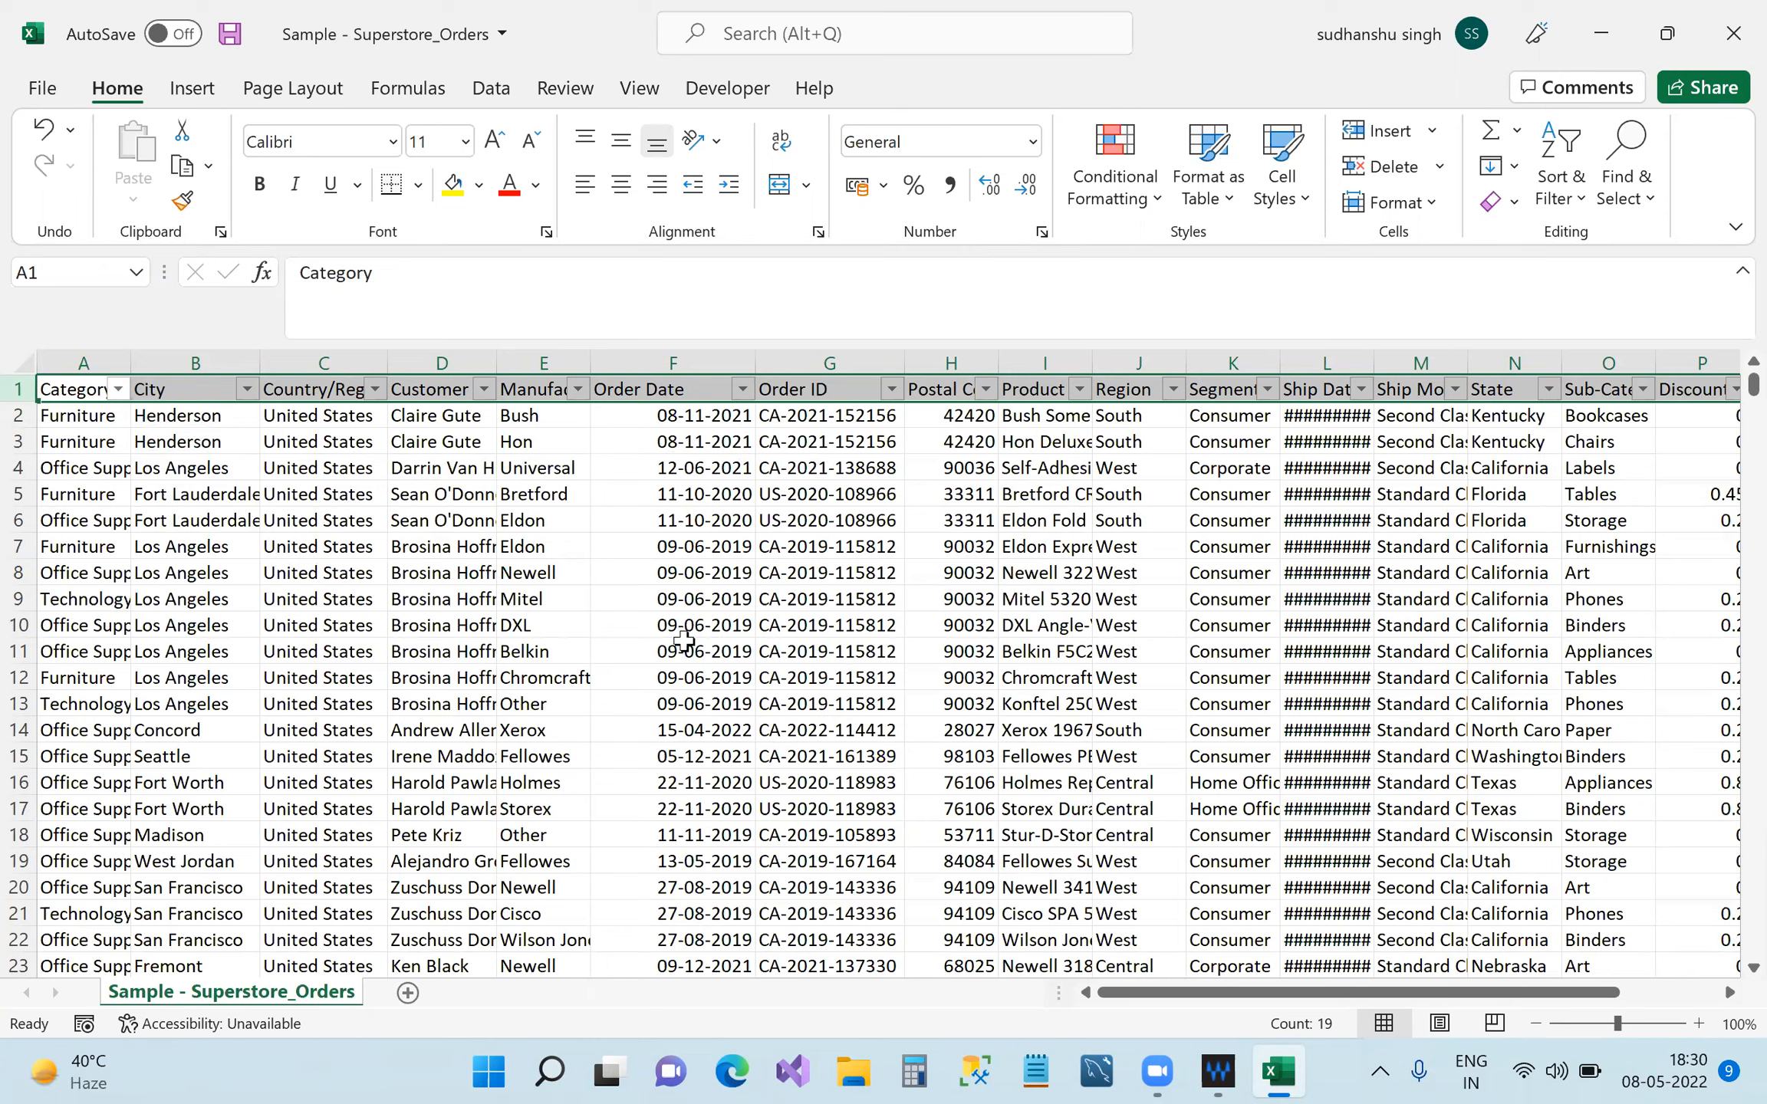
key(ctrl+shift+l)
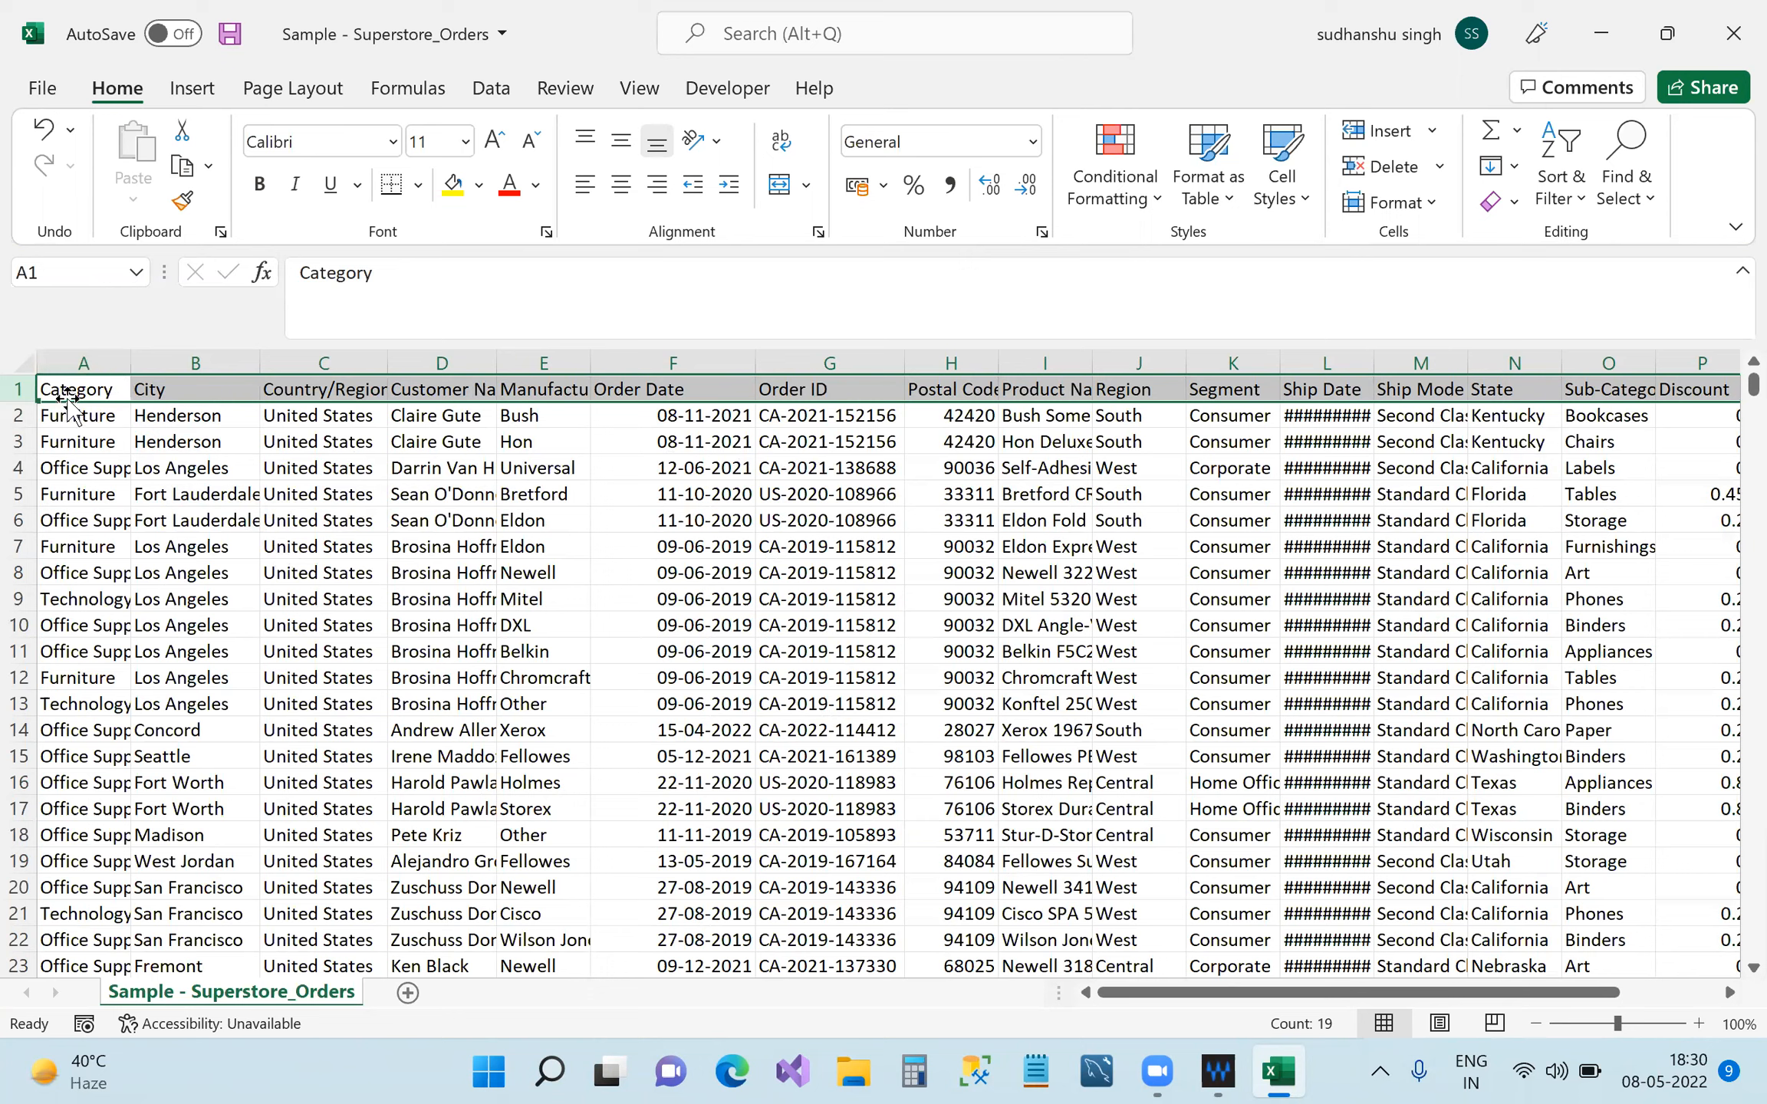
click(83, 463)
click(73, 389)
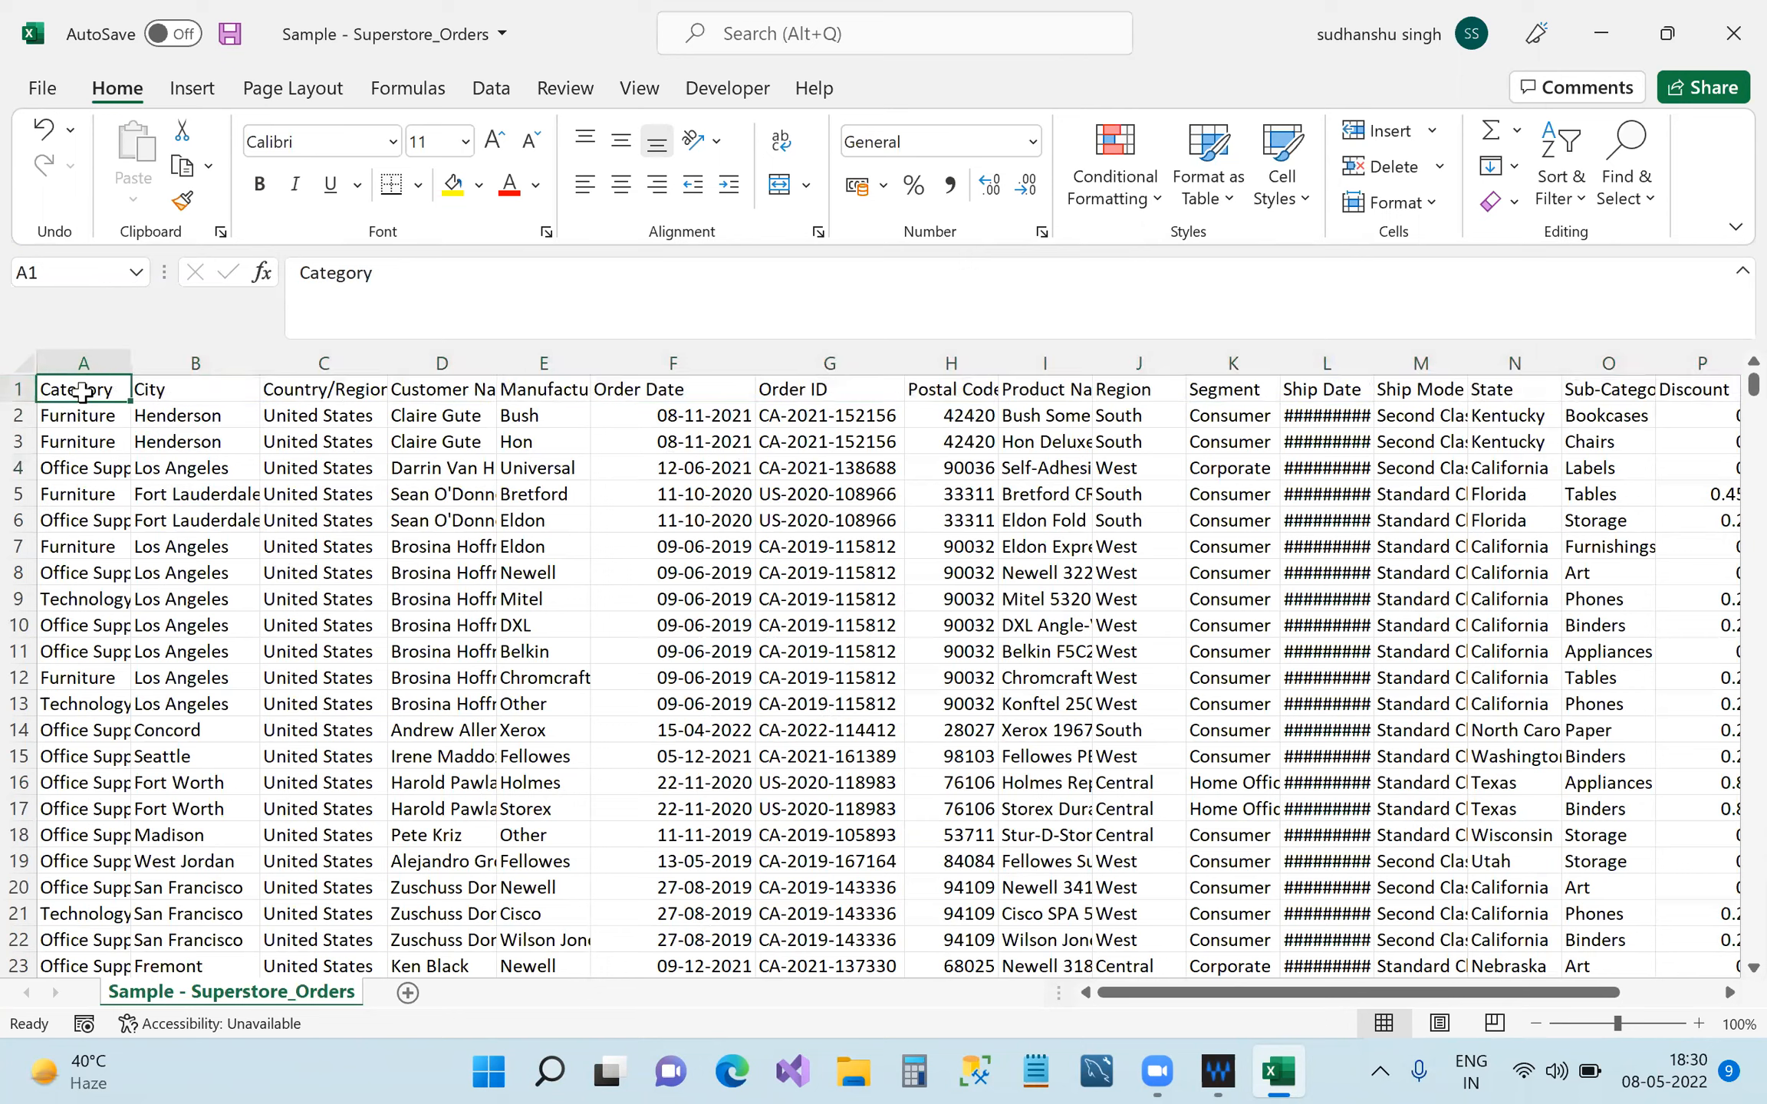
click(19, 389)
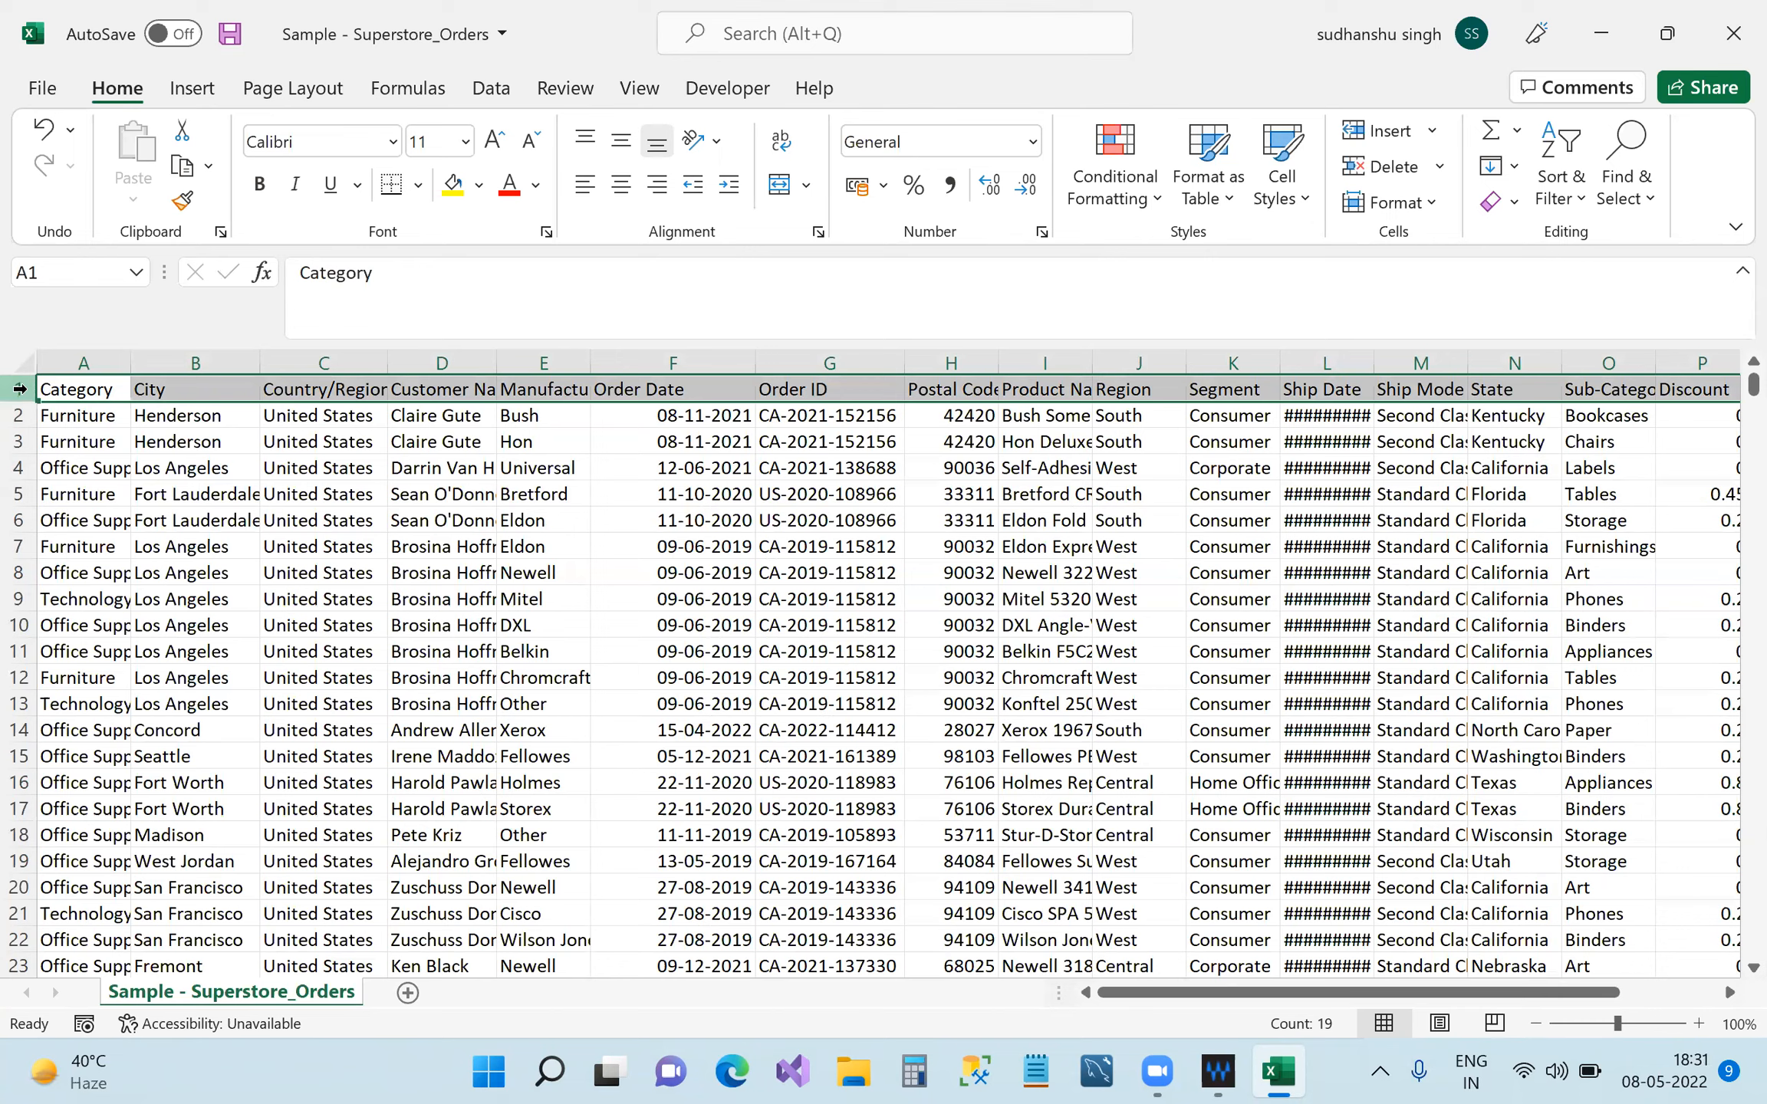
key(ctrl+shift+l)
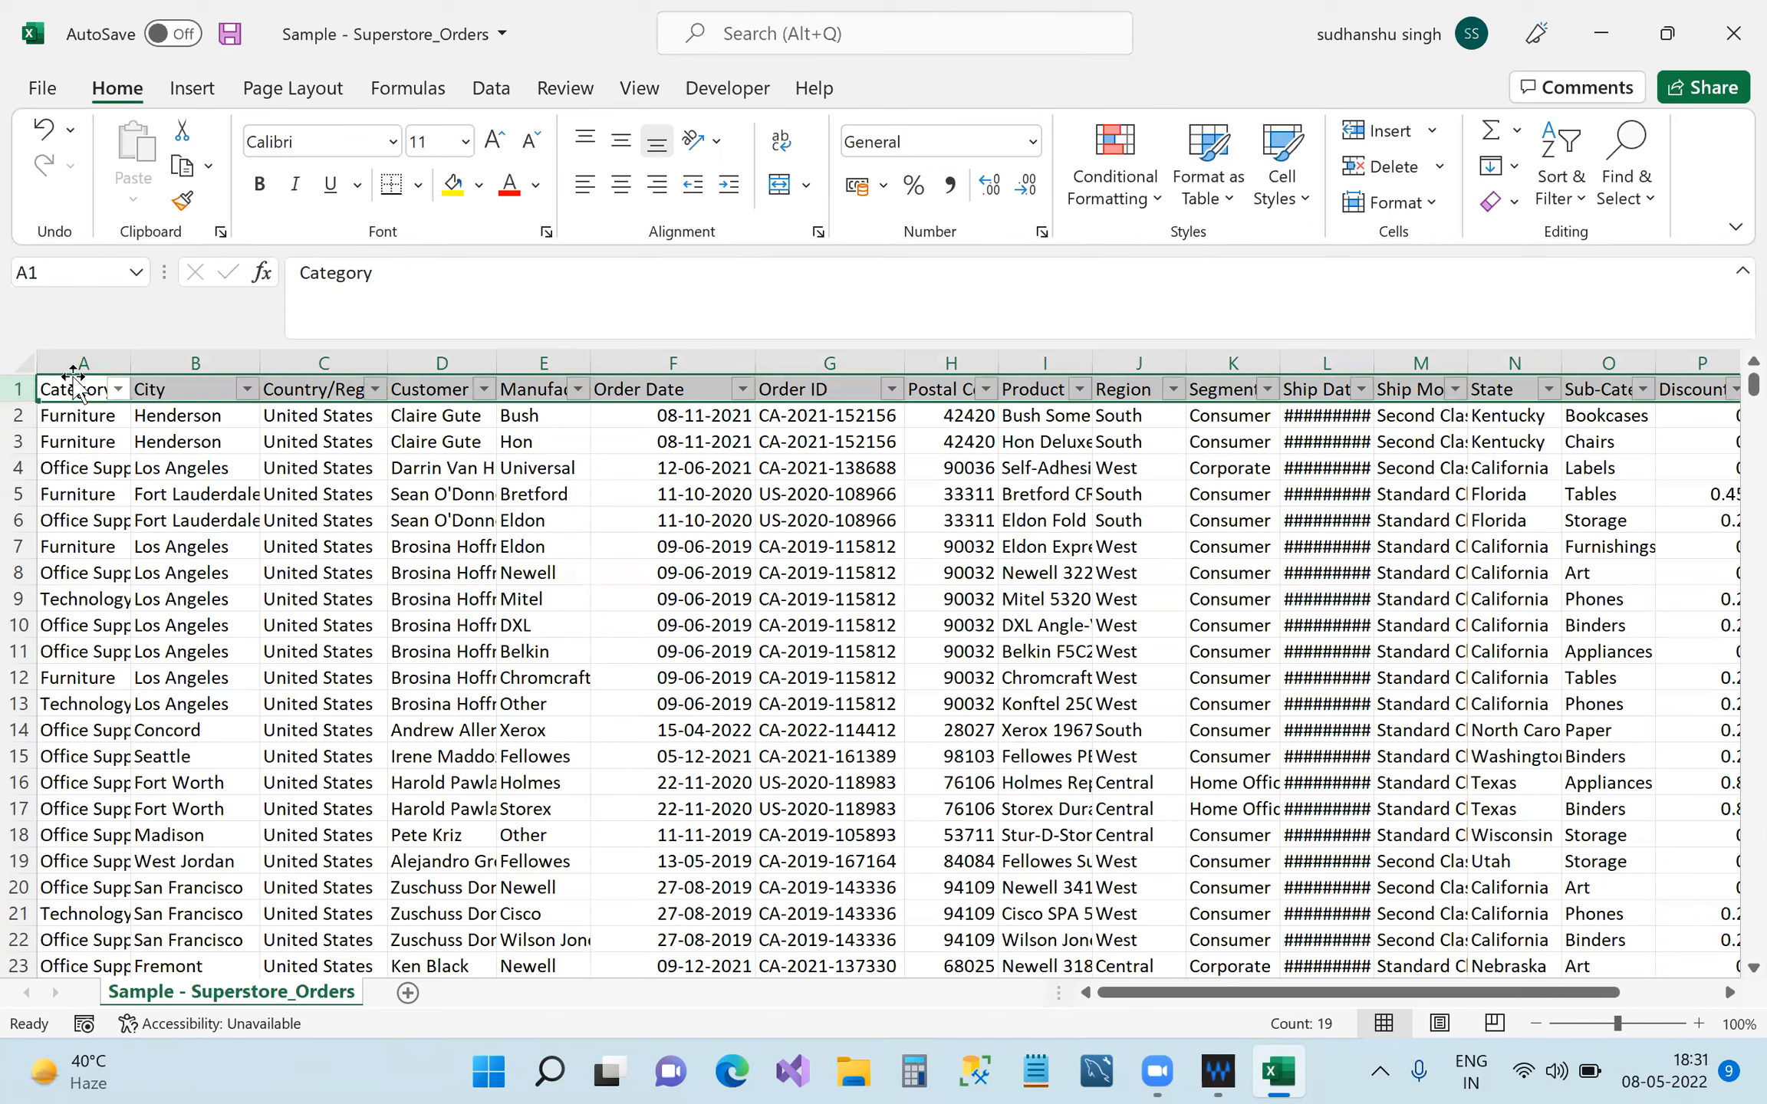
click(1051, 1064)
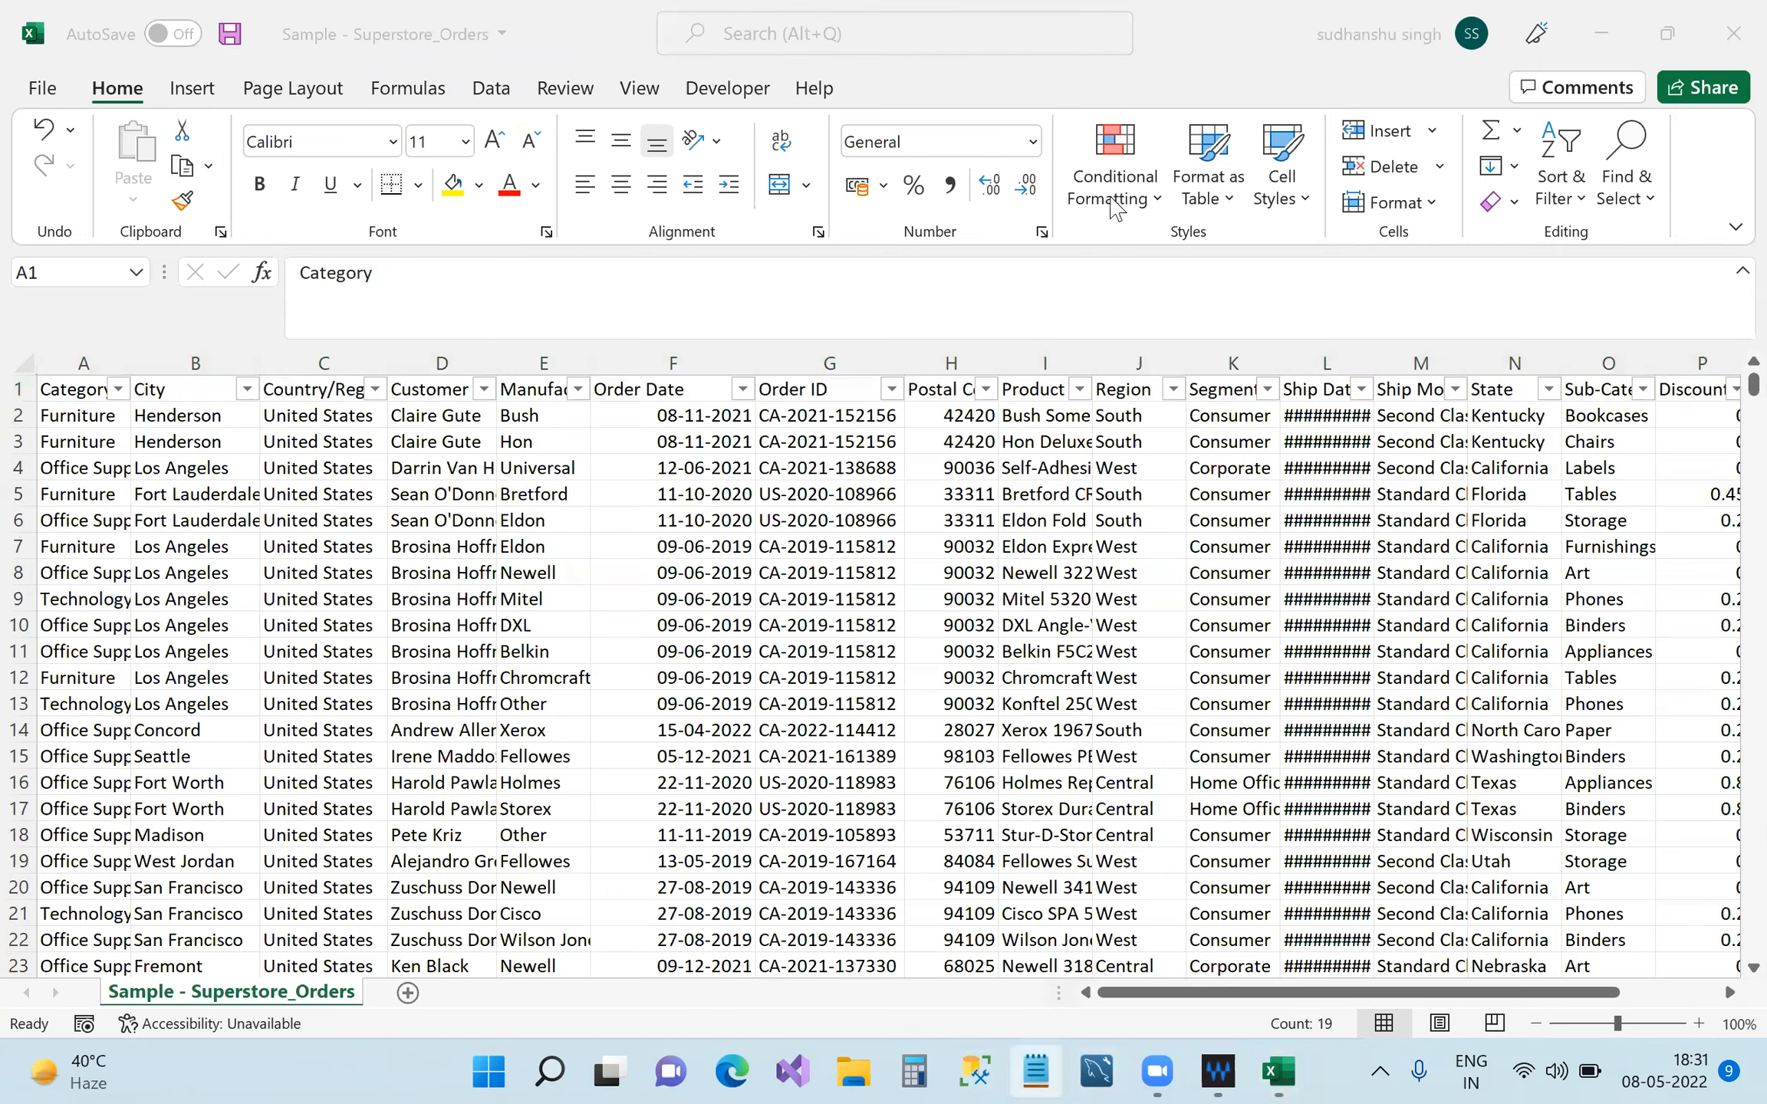
Note 'to get filter in excel : ctrl+sft+L' in Notepad and minimize it.
text(t)
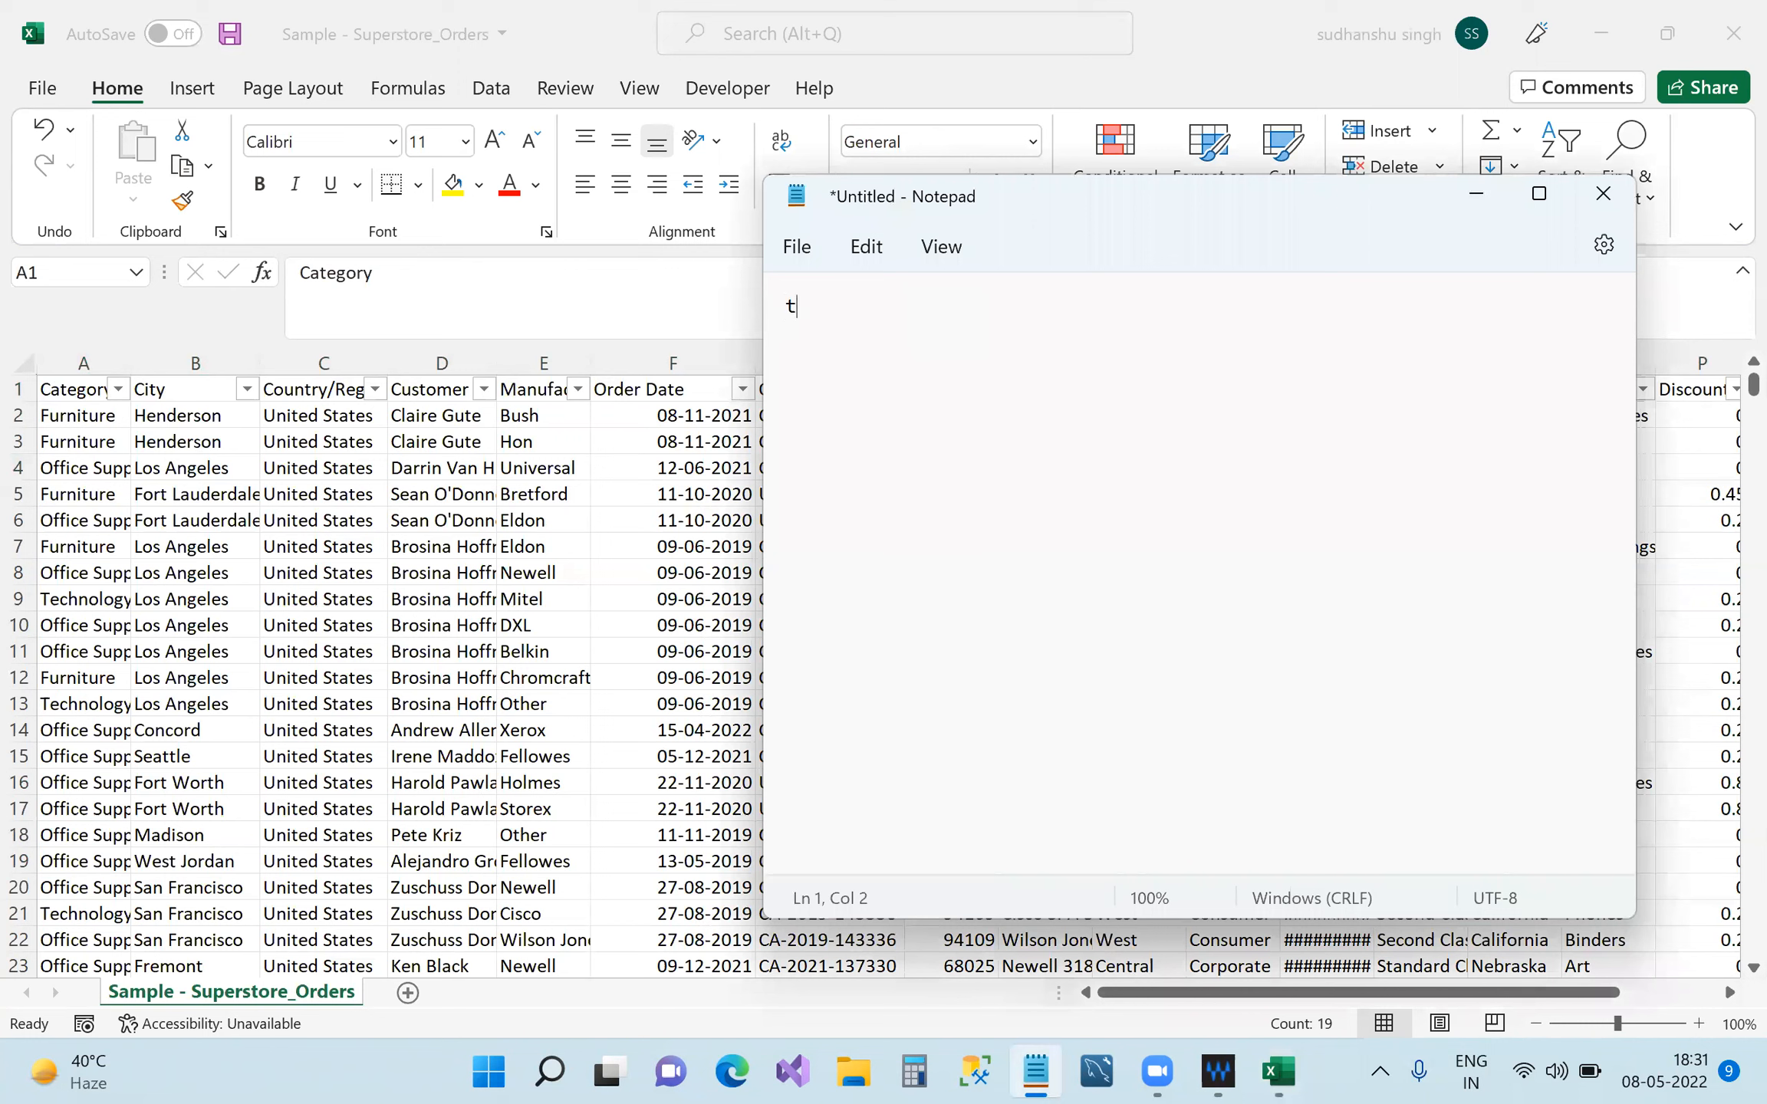
text(o get filter in excel : ctrl+sft+L)
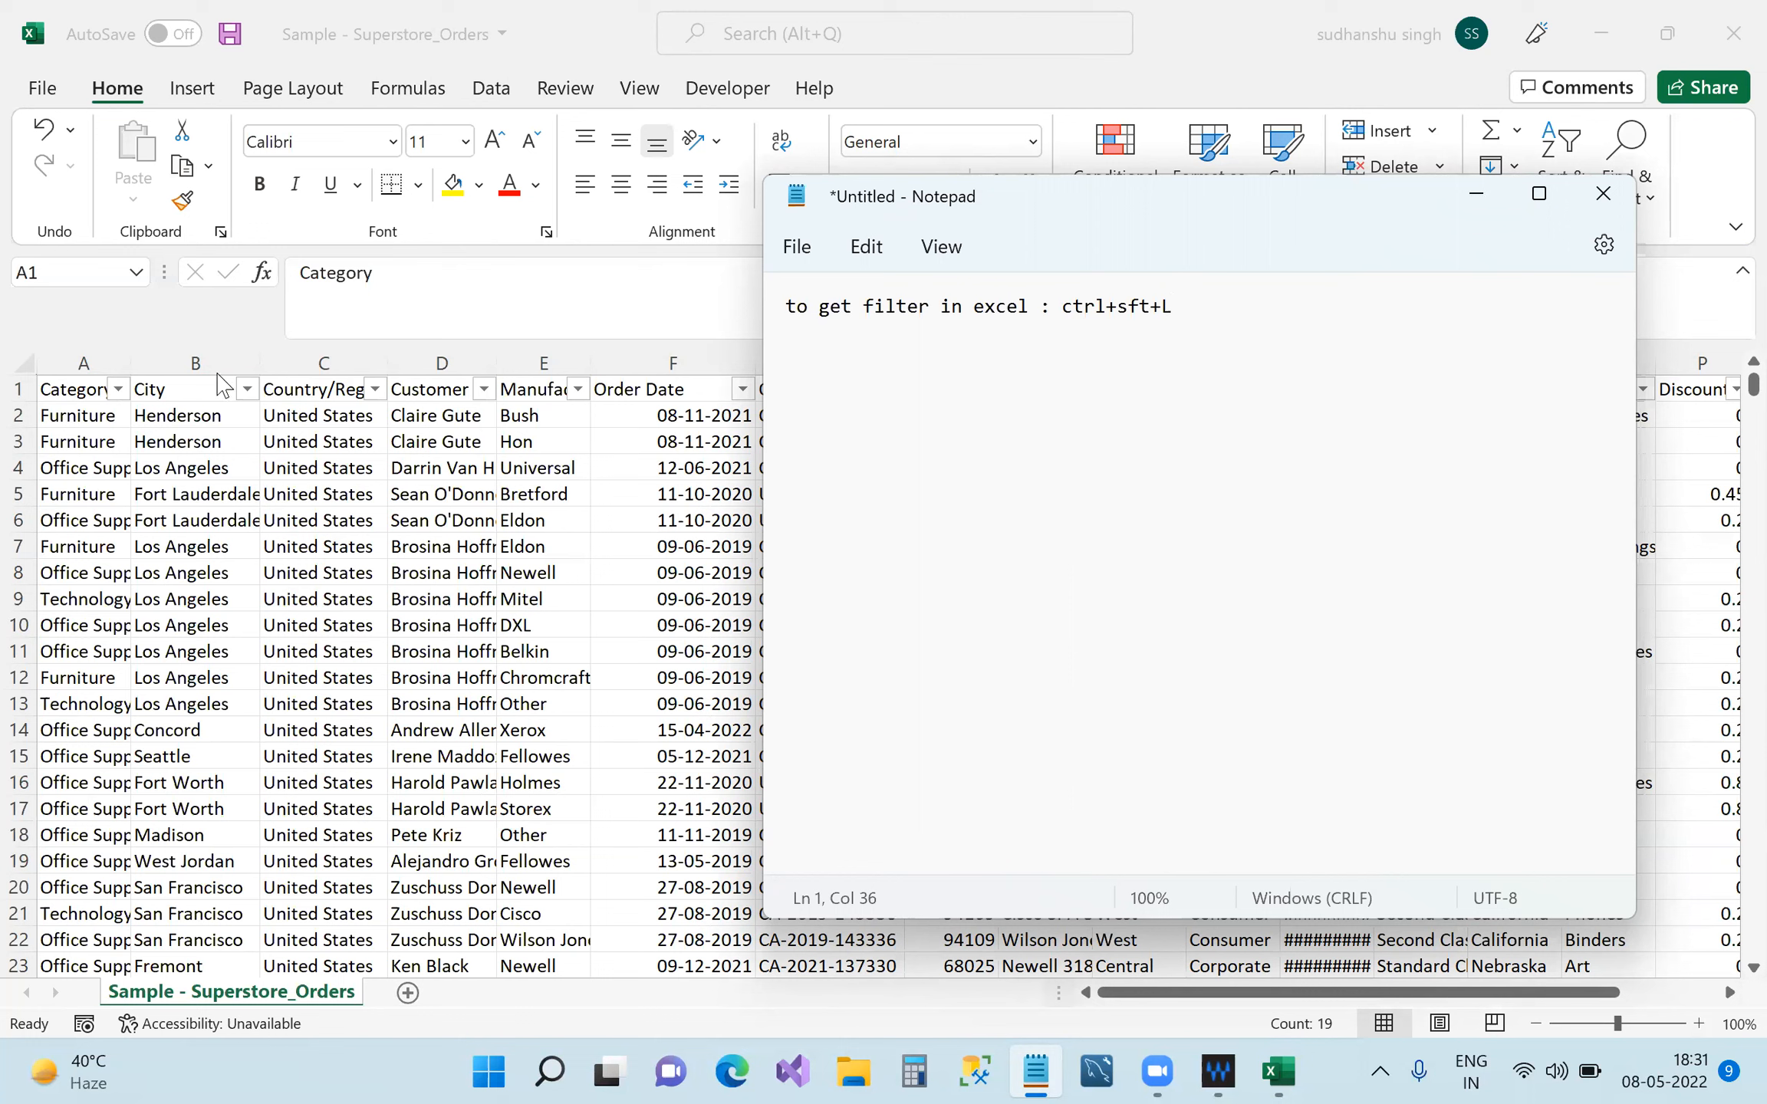
click(1479, 191)
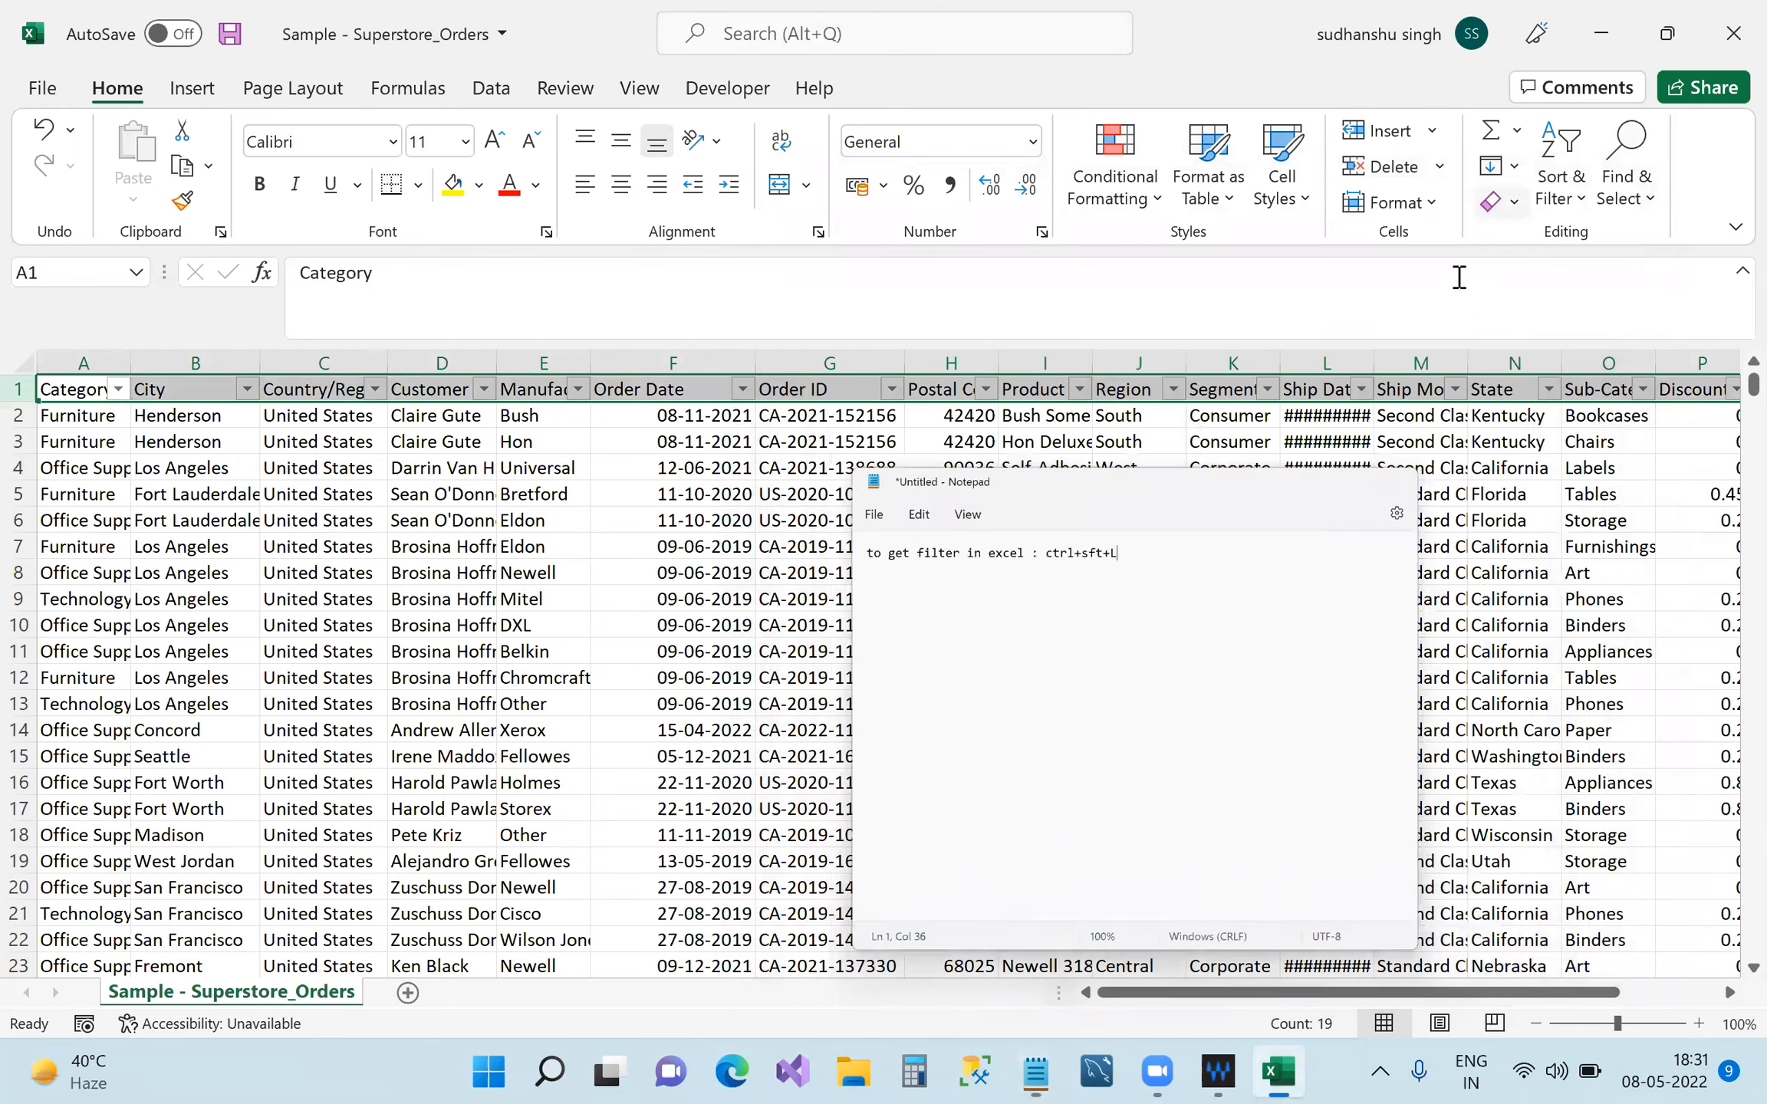
Open and close the Category filter without changes, then select the whole Category column.
click(119, 390)
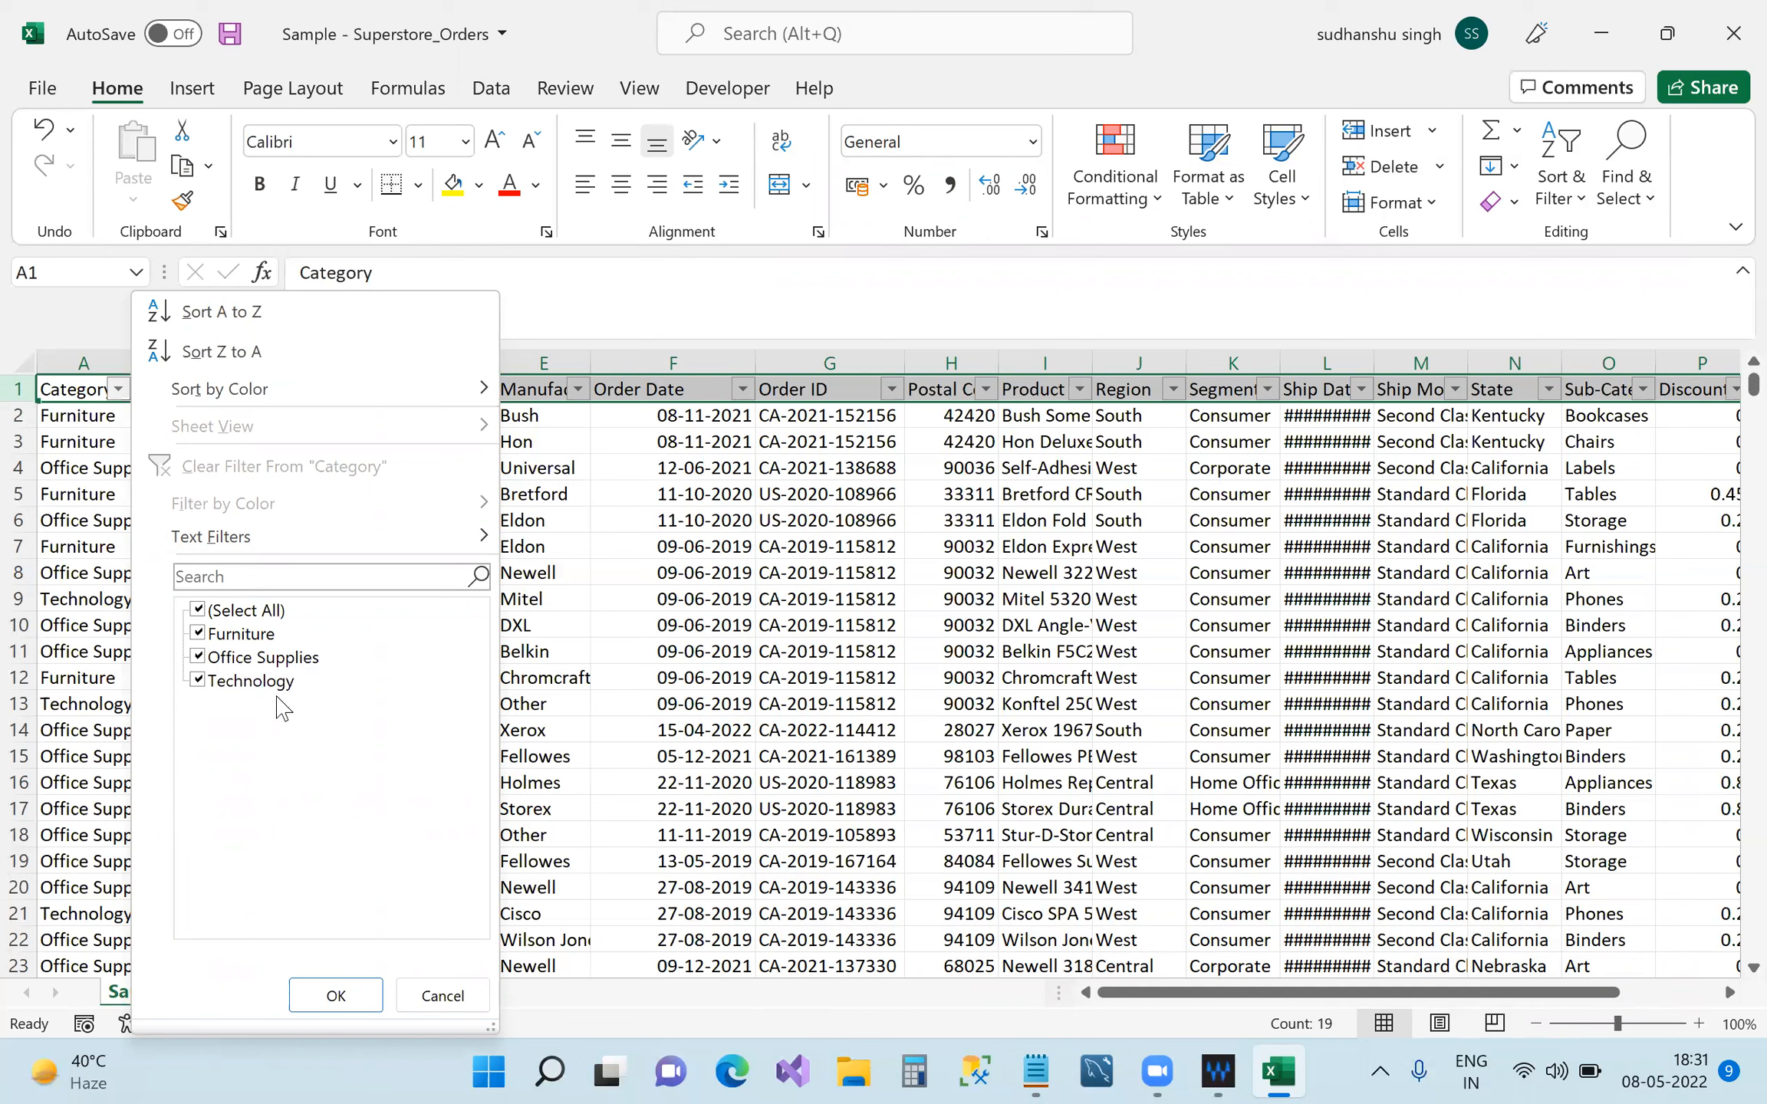
click(584, 331)
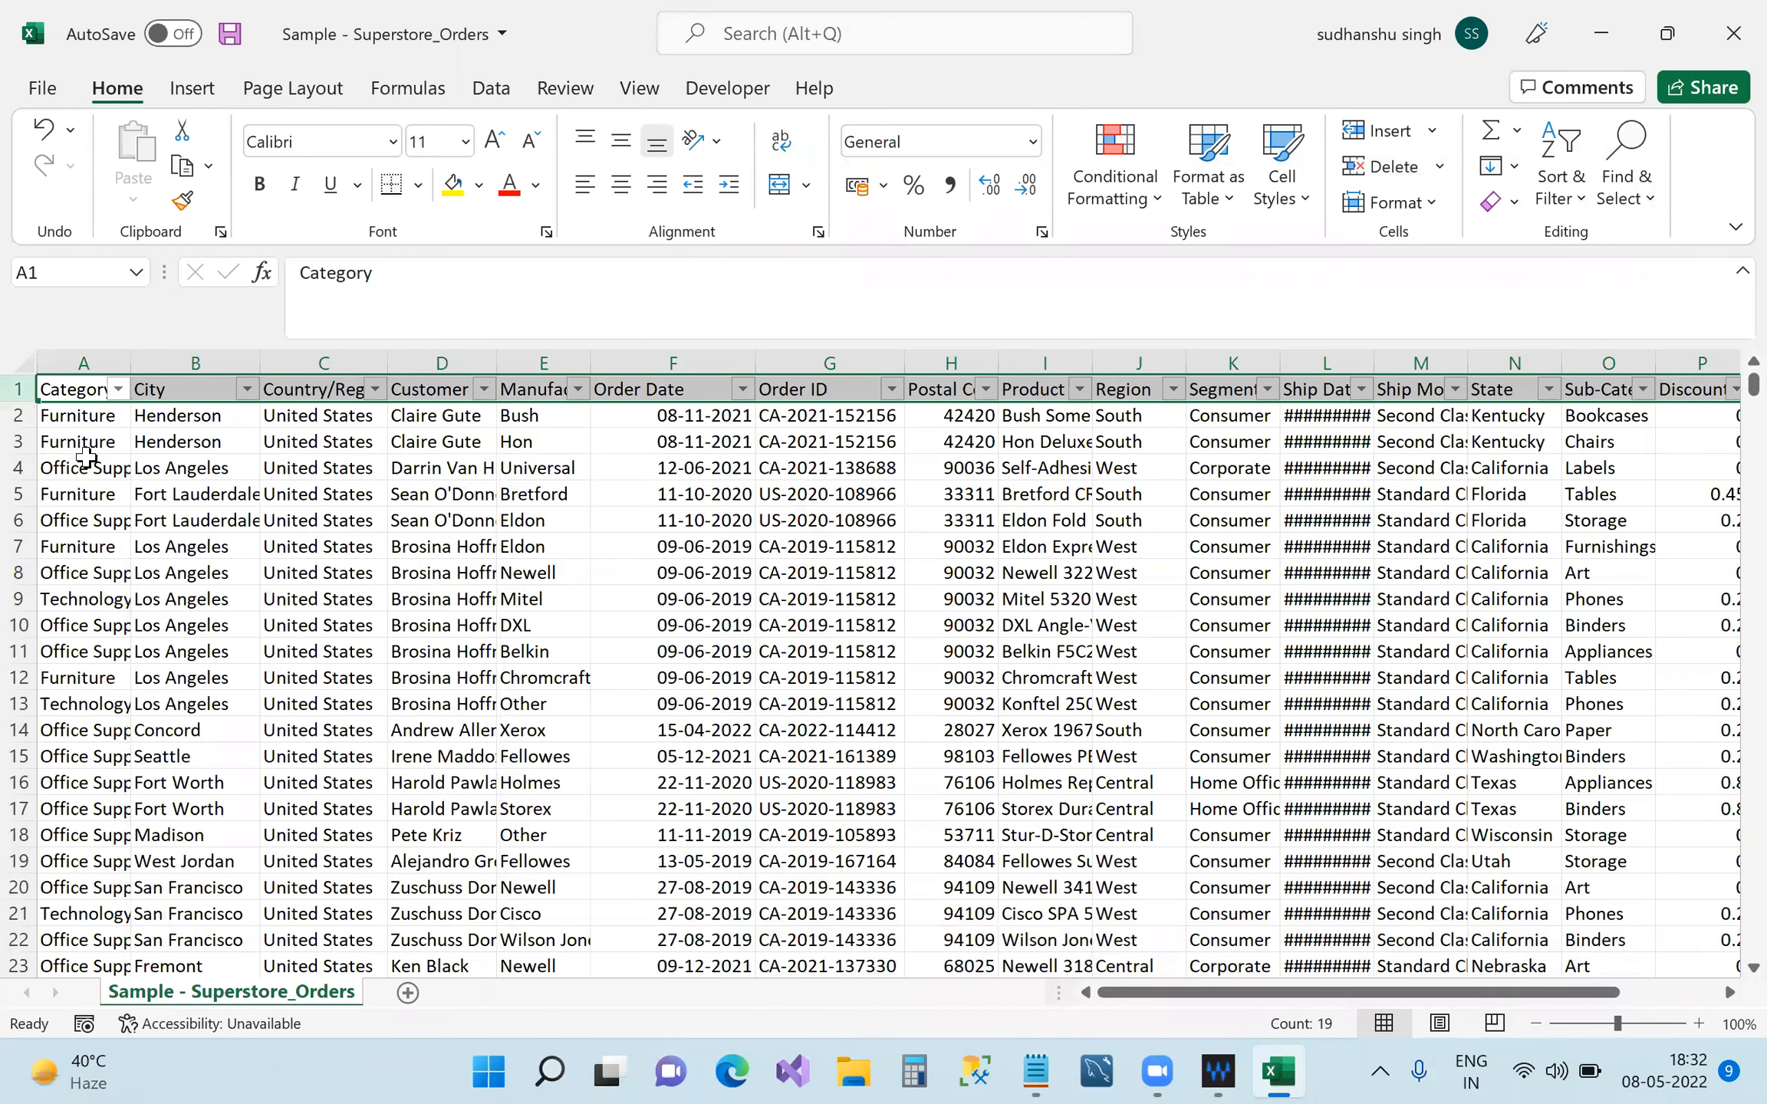
click(73, 365)
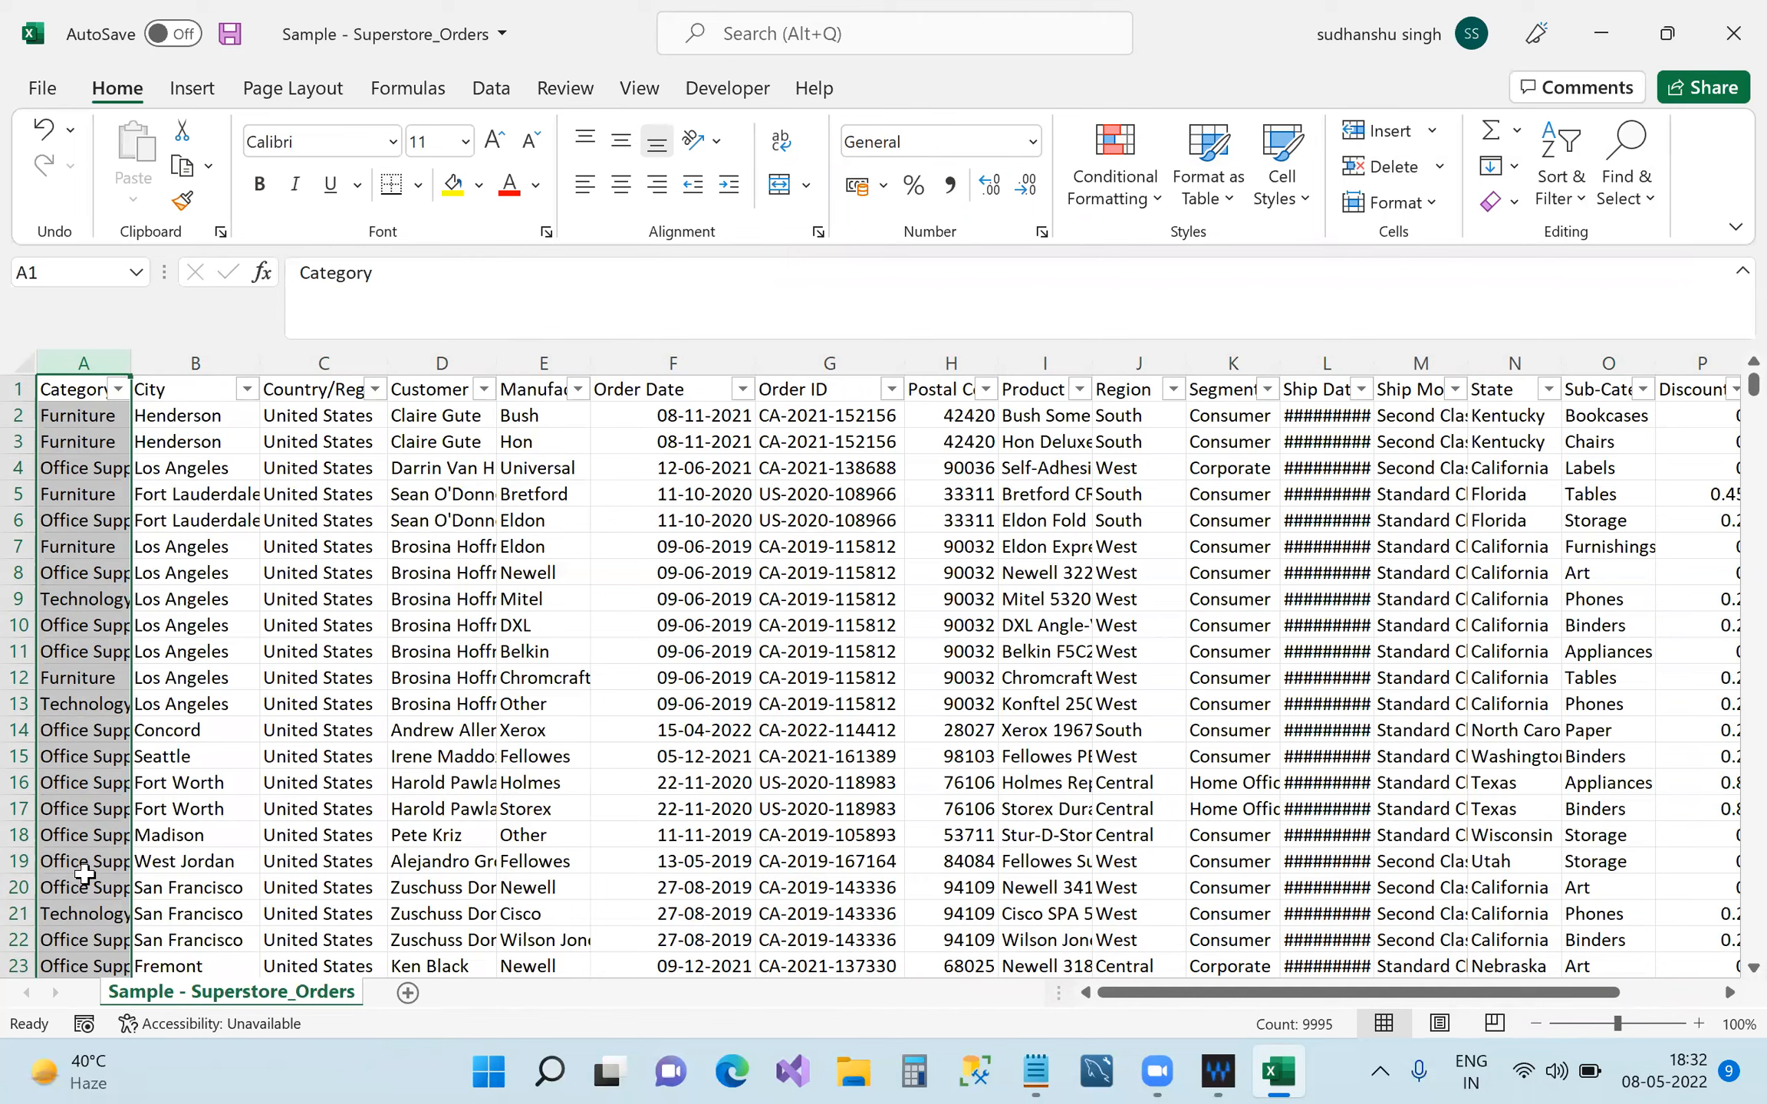
click(164, 394)
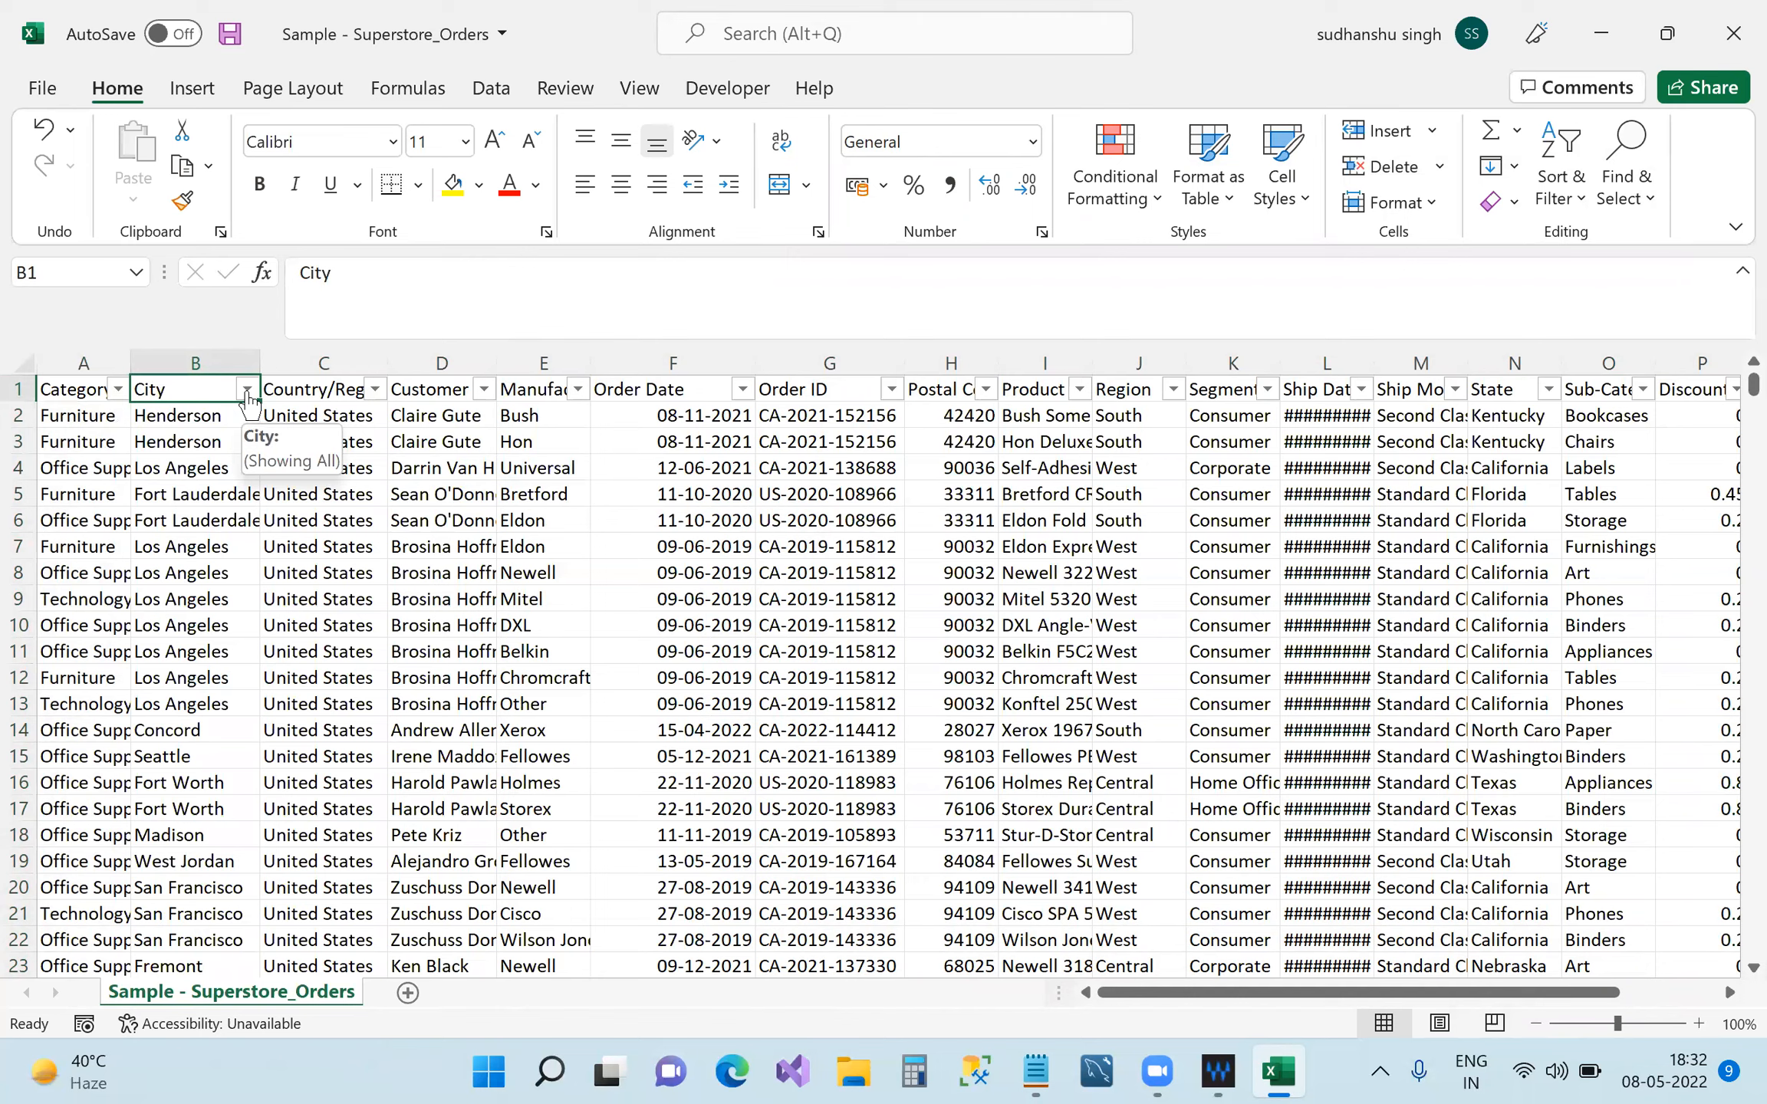
click(247, 391)
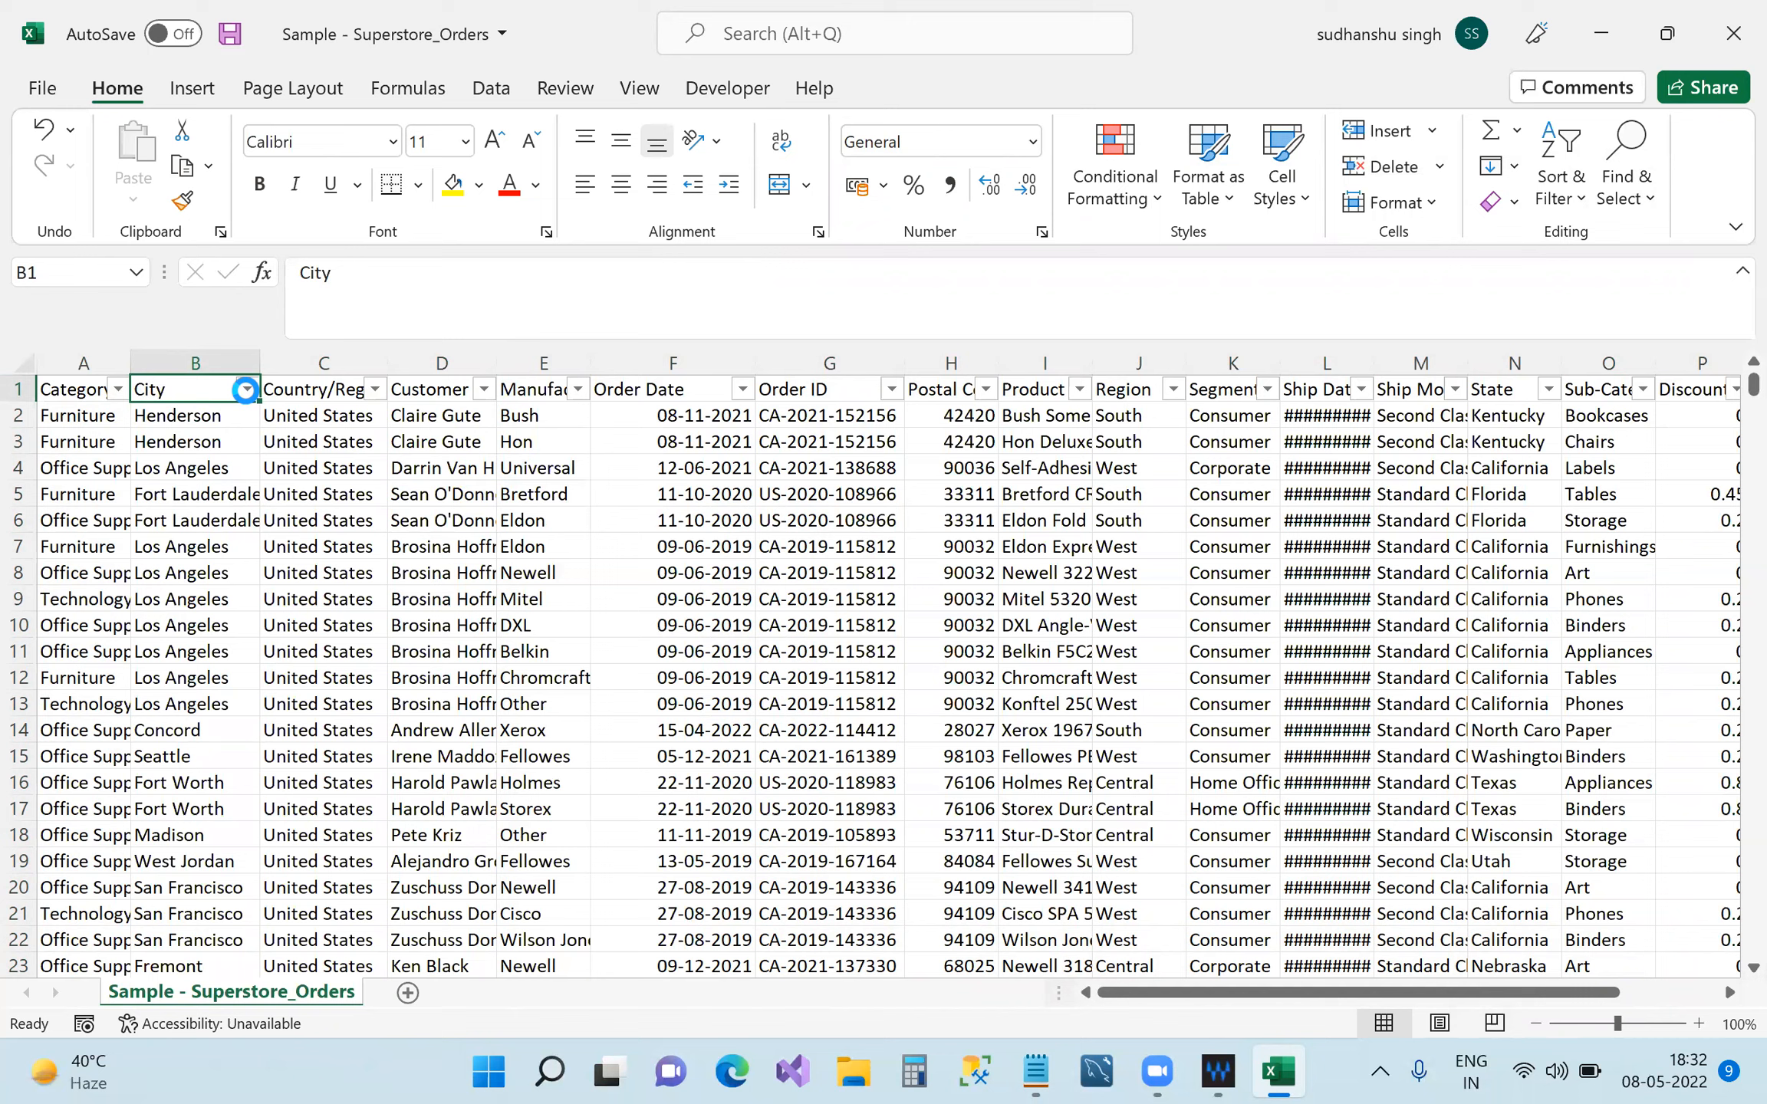
scroll(383, 713, down, 15)
scroll(412, 775, down, 10)
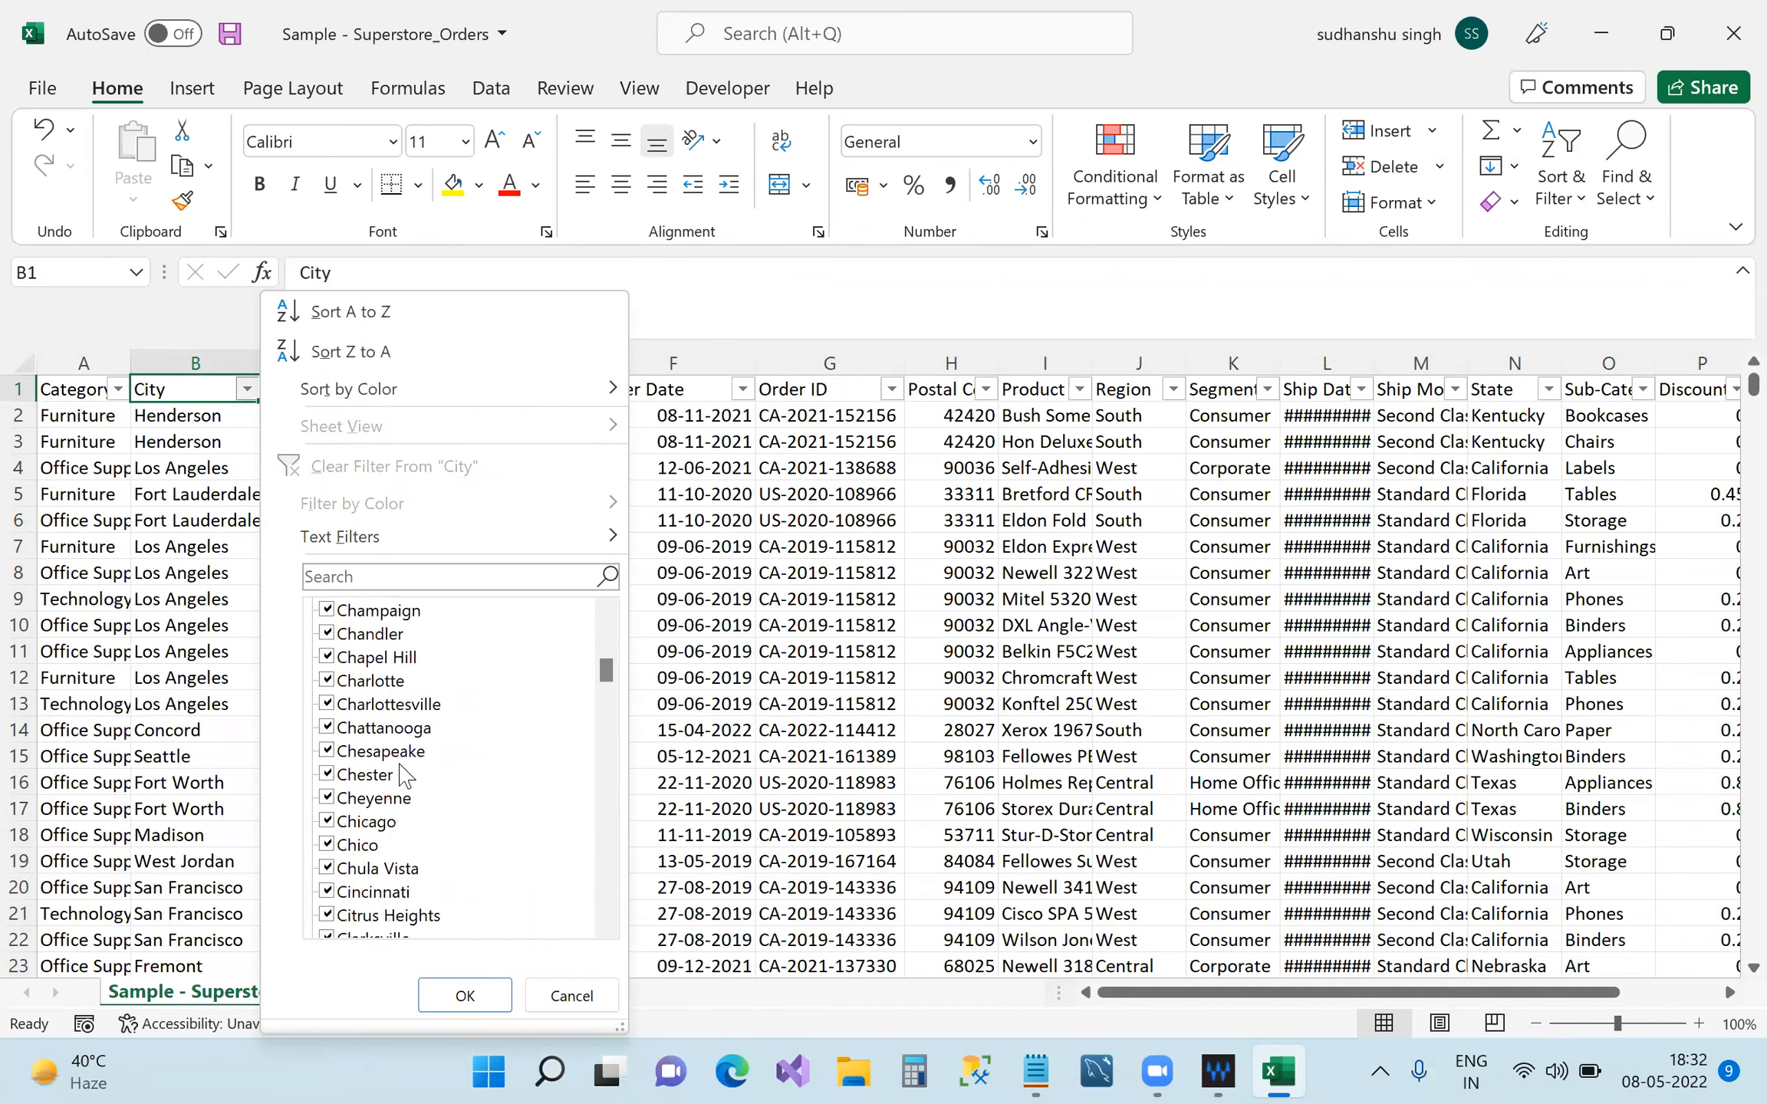
scroll(388, 836, up, 7)
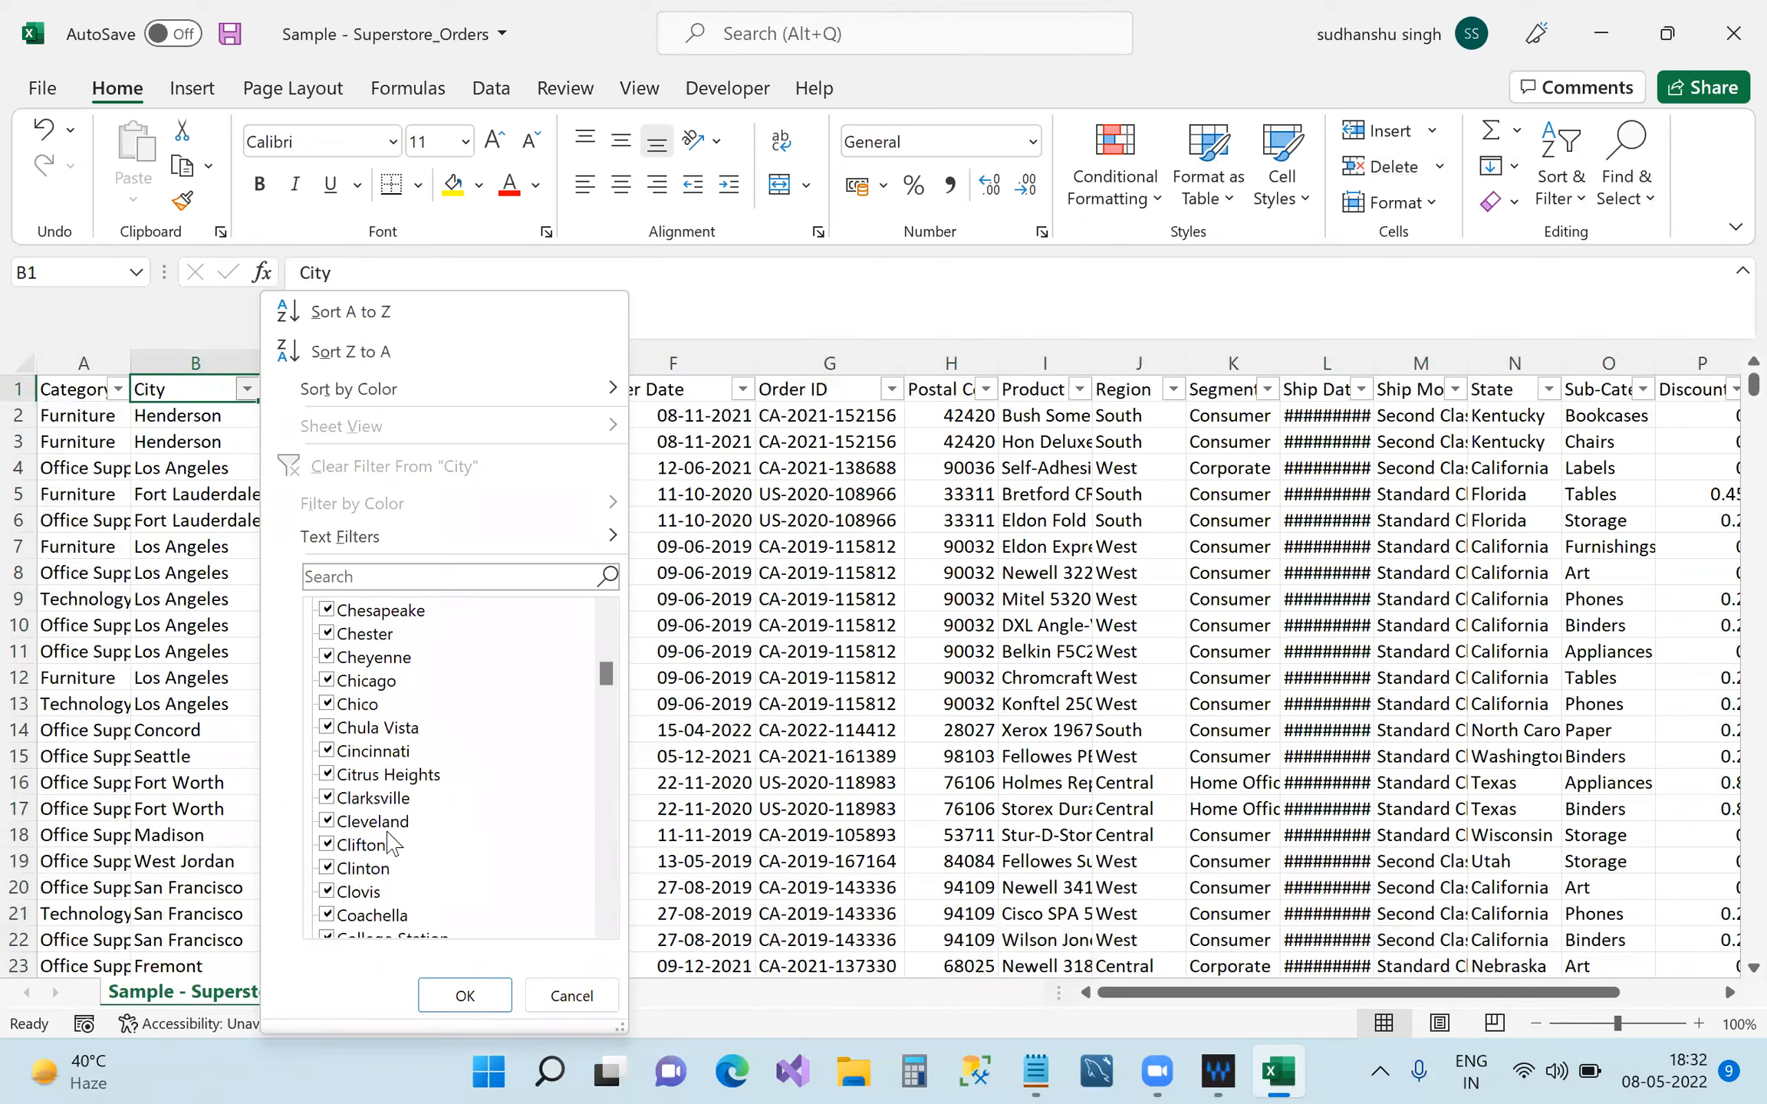
click(569, 997)
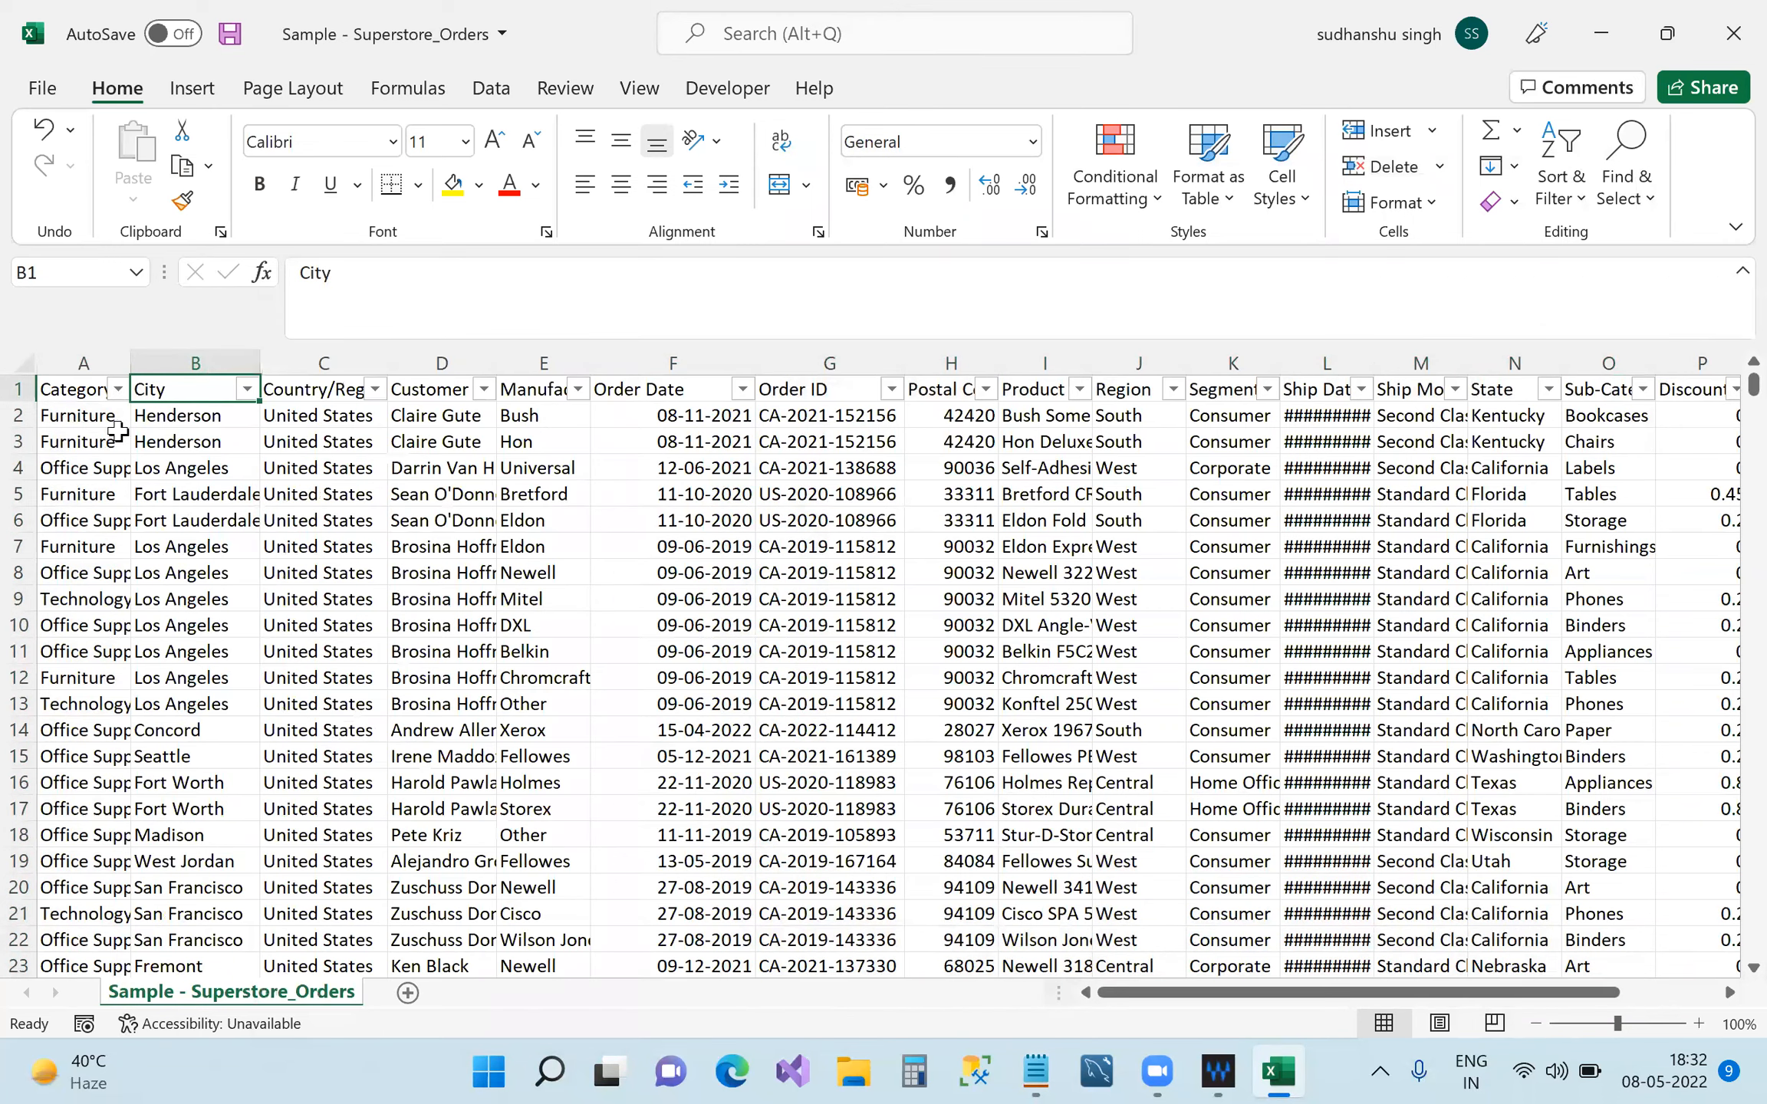
click(117, 390)
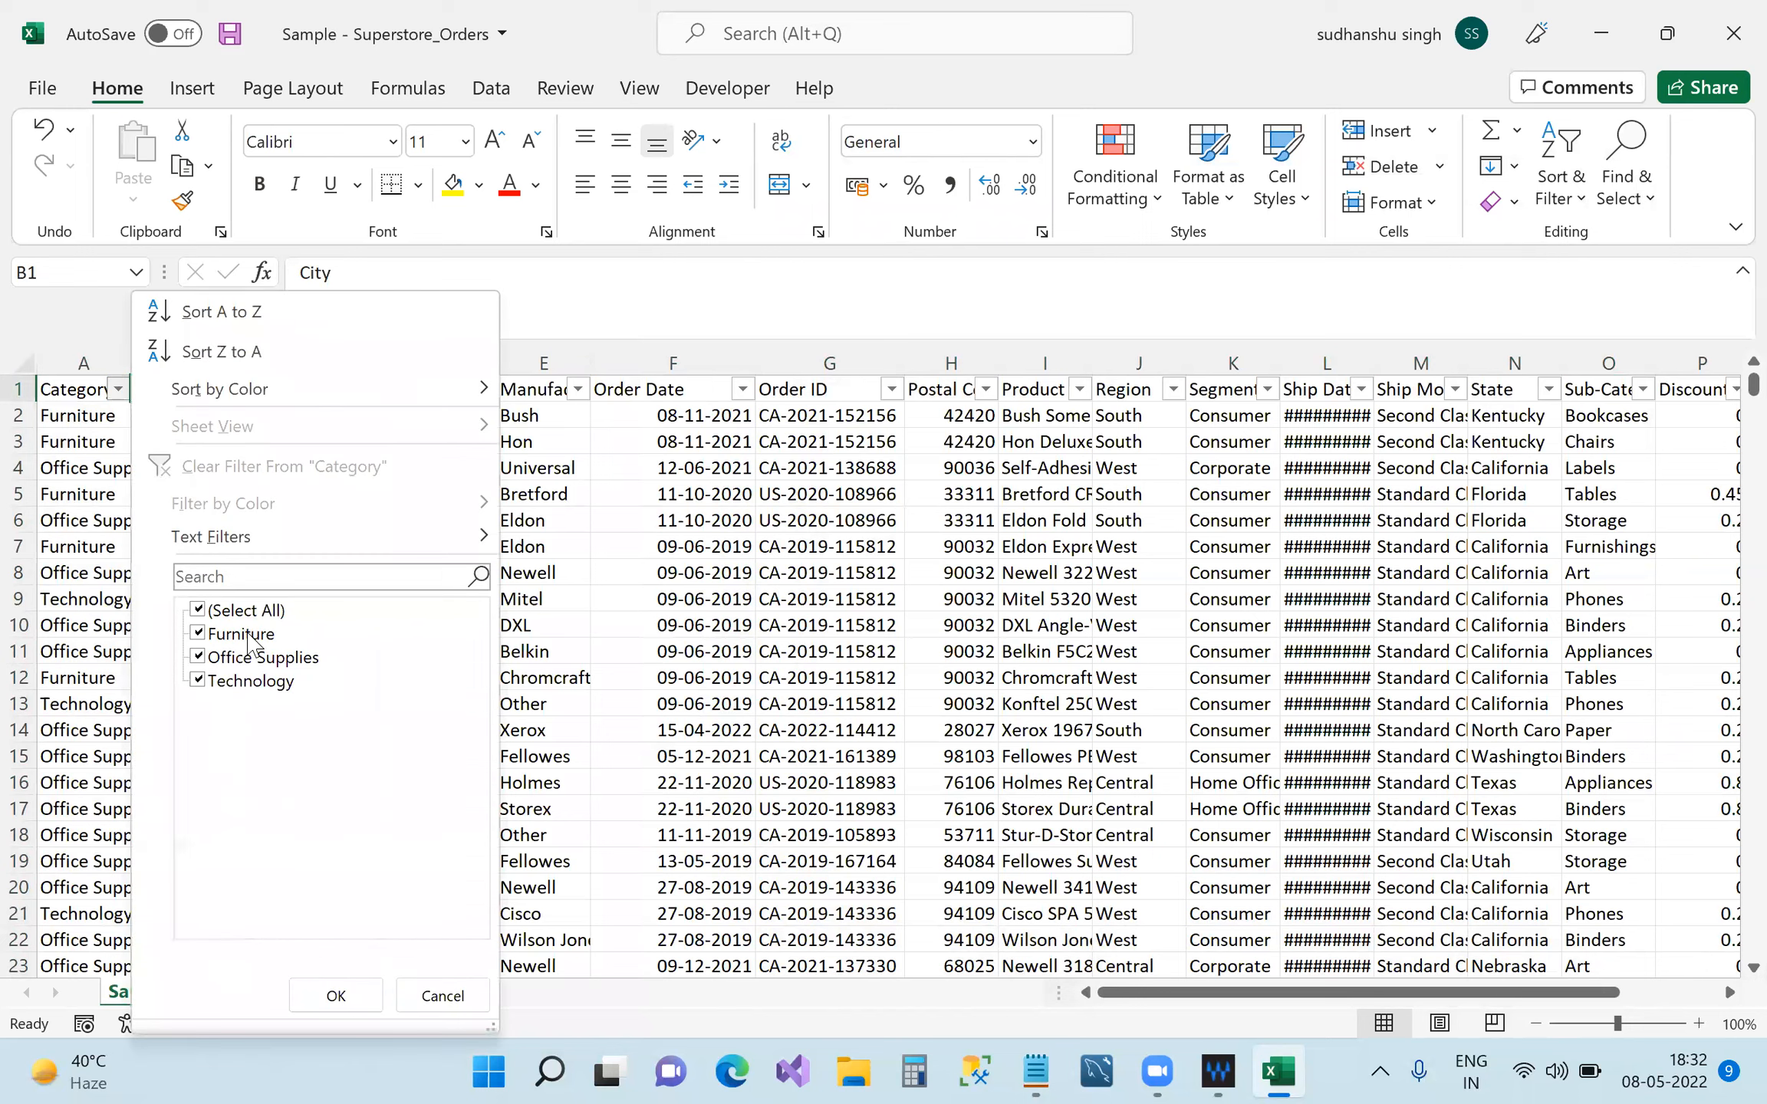
click(619, 544)
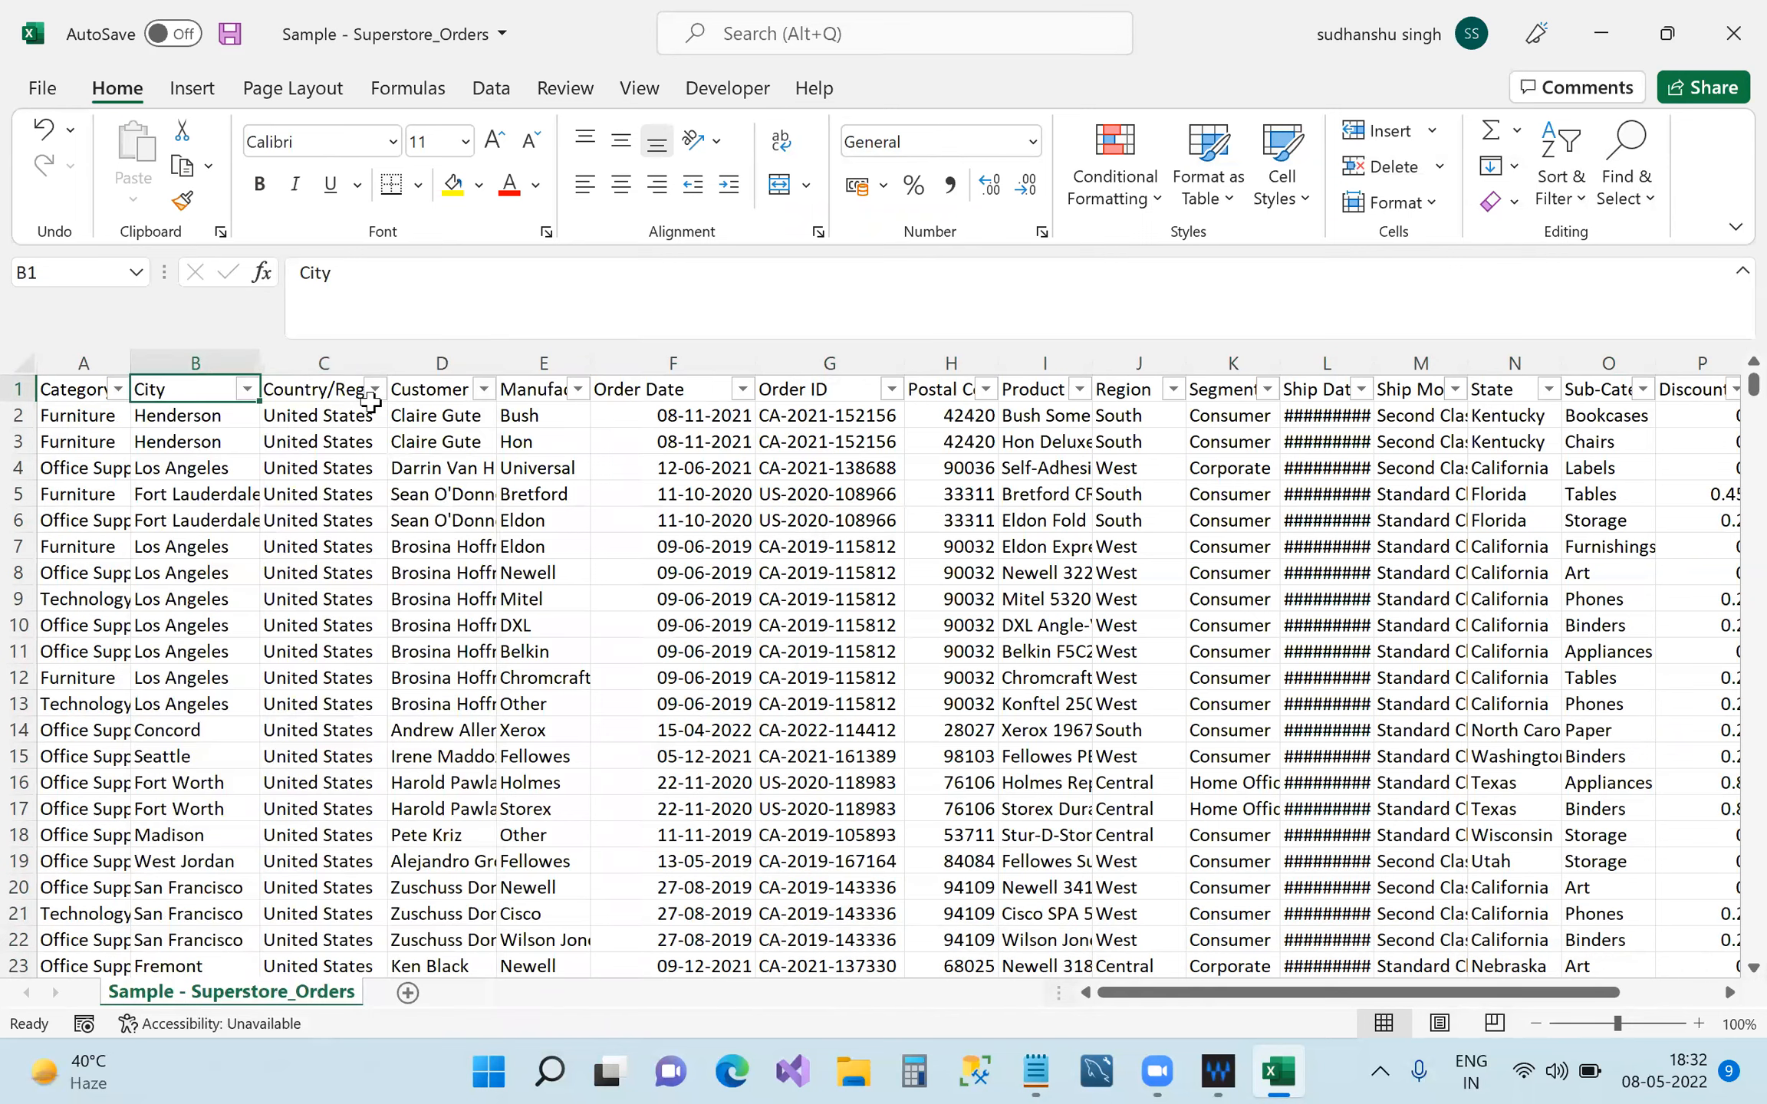
Widen column C so Country/Region reads fully, and check its filter values without filtering.
drag(385, 358, 466, 361)
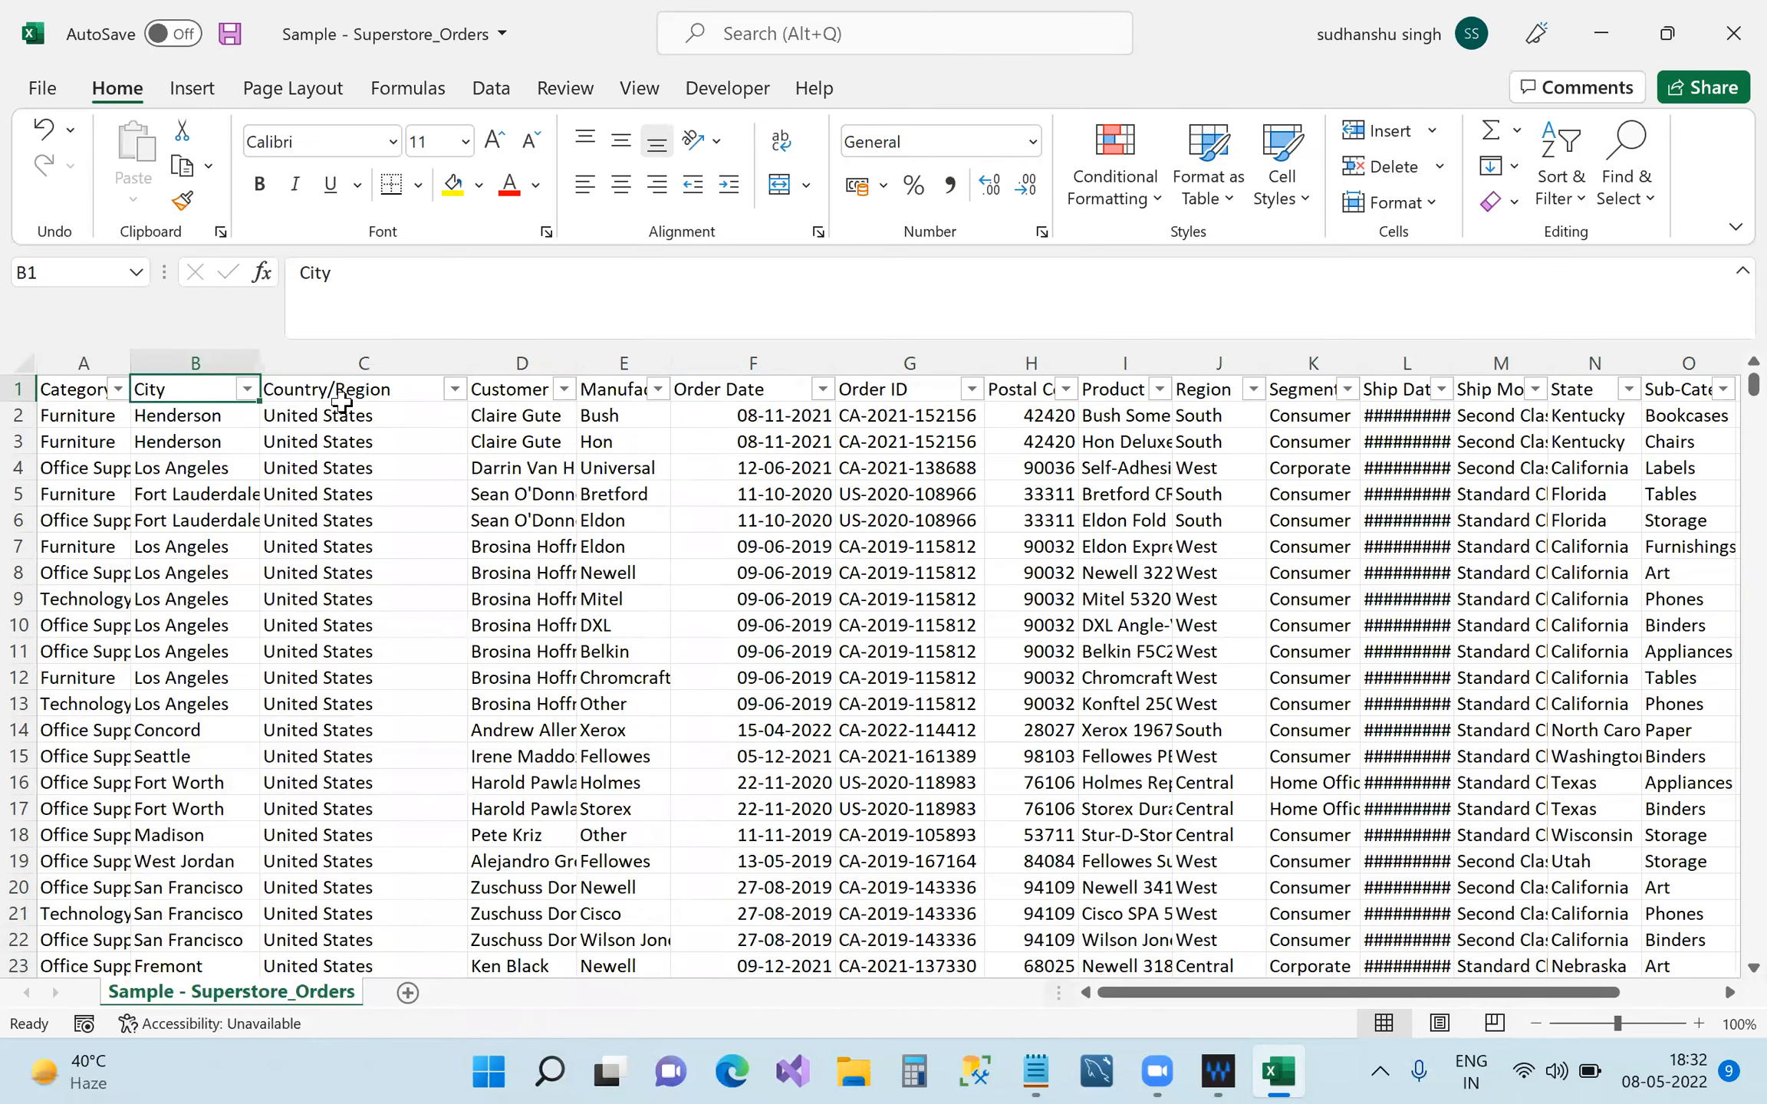
click(445, 389)
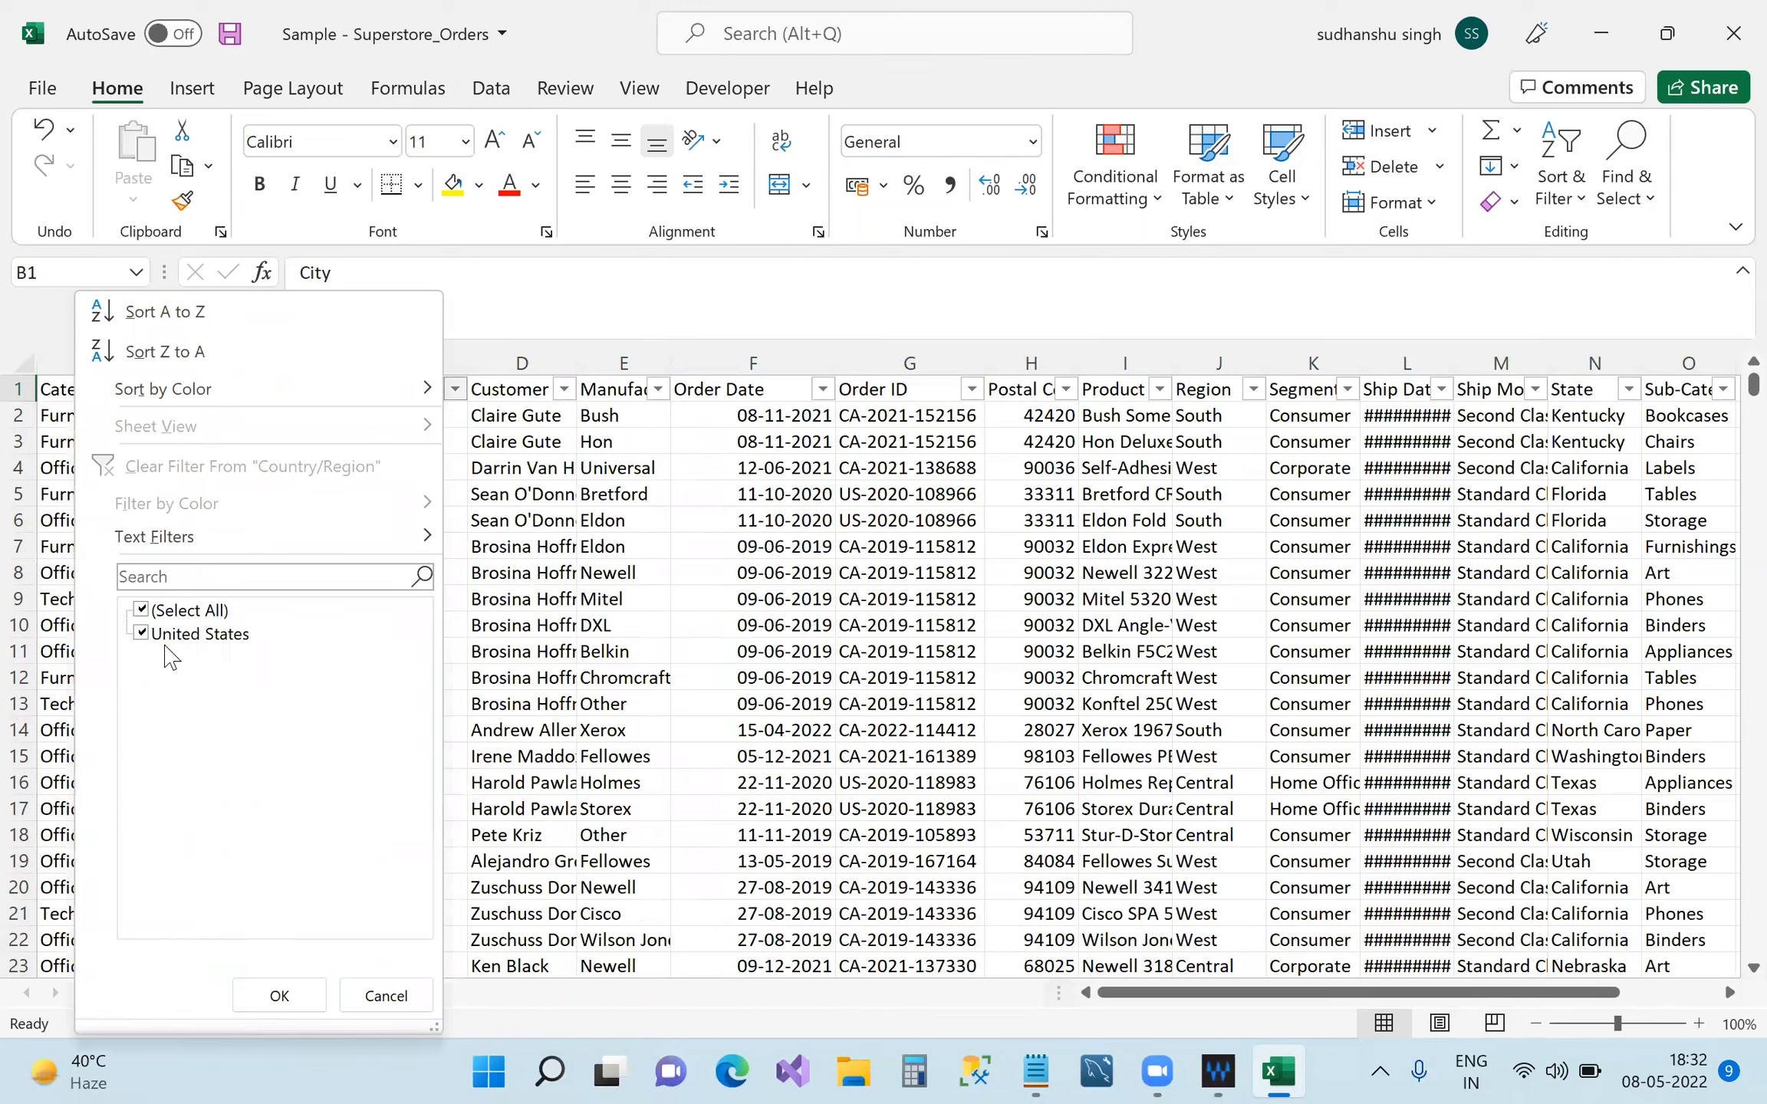
click(477, 564)
click(348, 415)
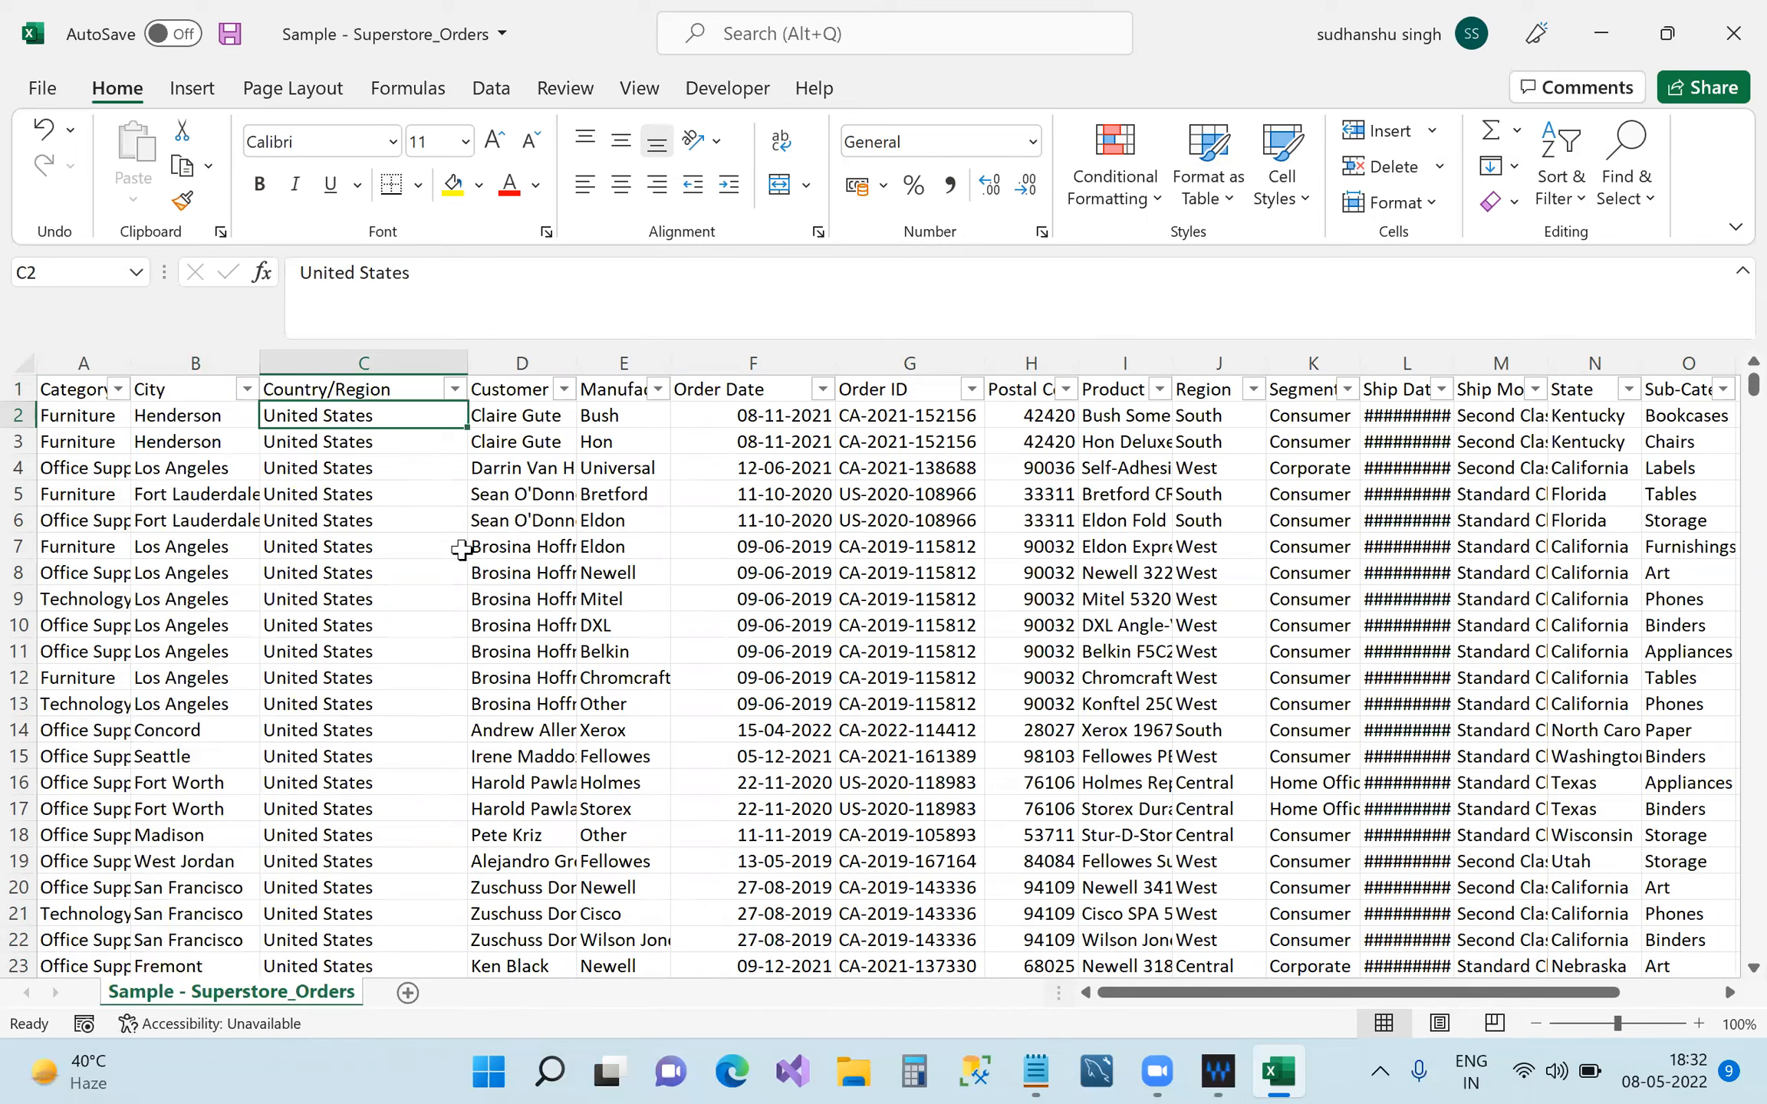
Select the Customer Name column and scroll through its filter value list without filtering.
click(521, 384)
key(ctrl+shift+Down)
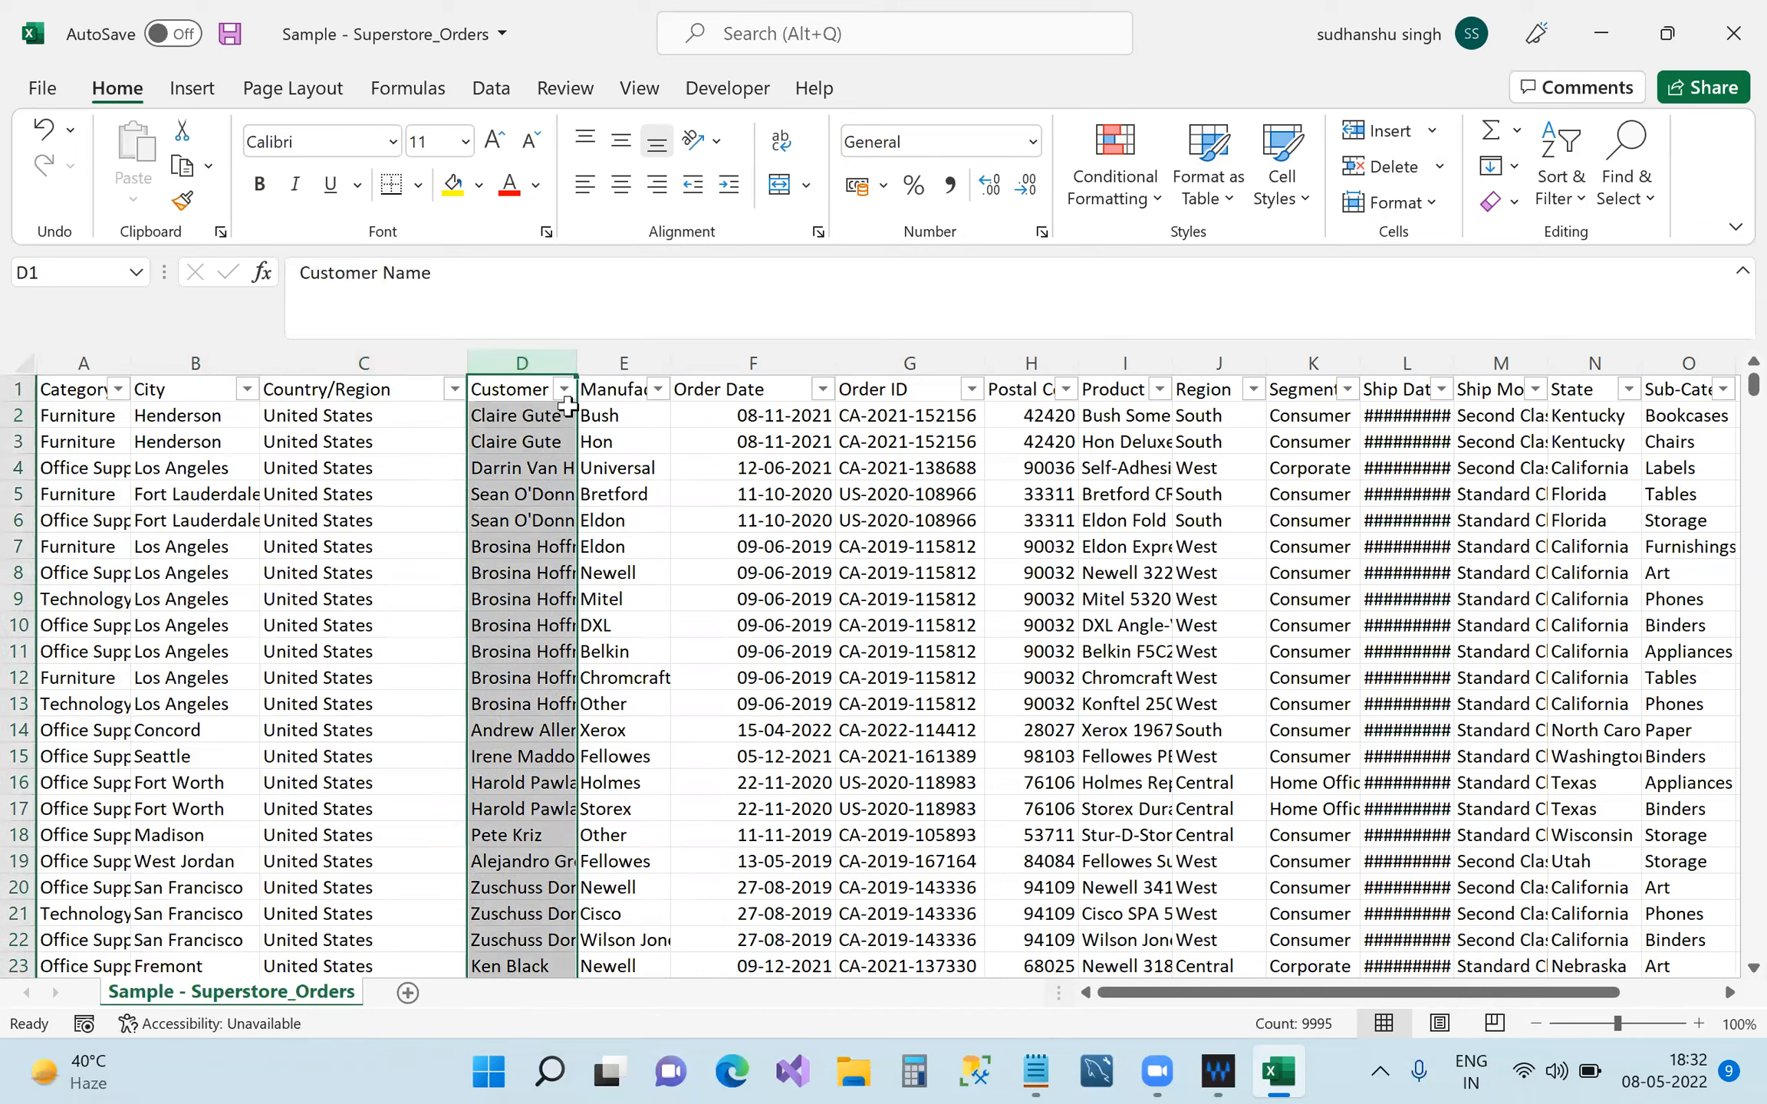
click(564, 389)
scroll(391, 675, down, 5)
scroll(406, 668, up, 5)
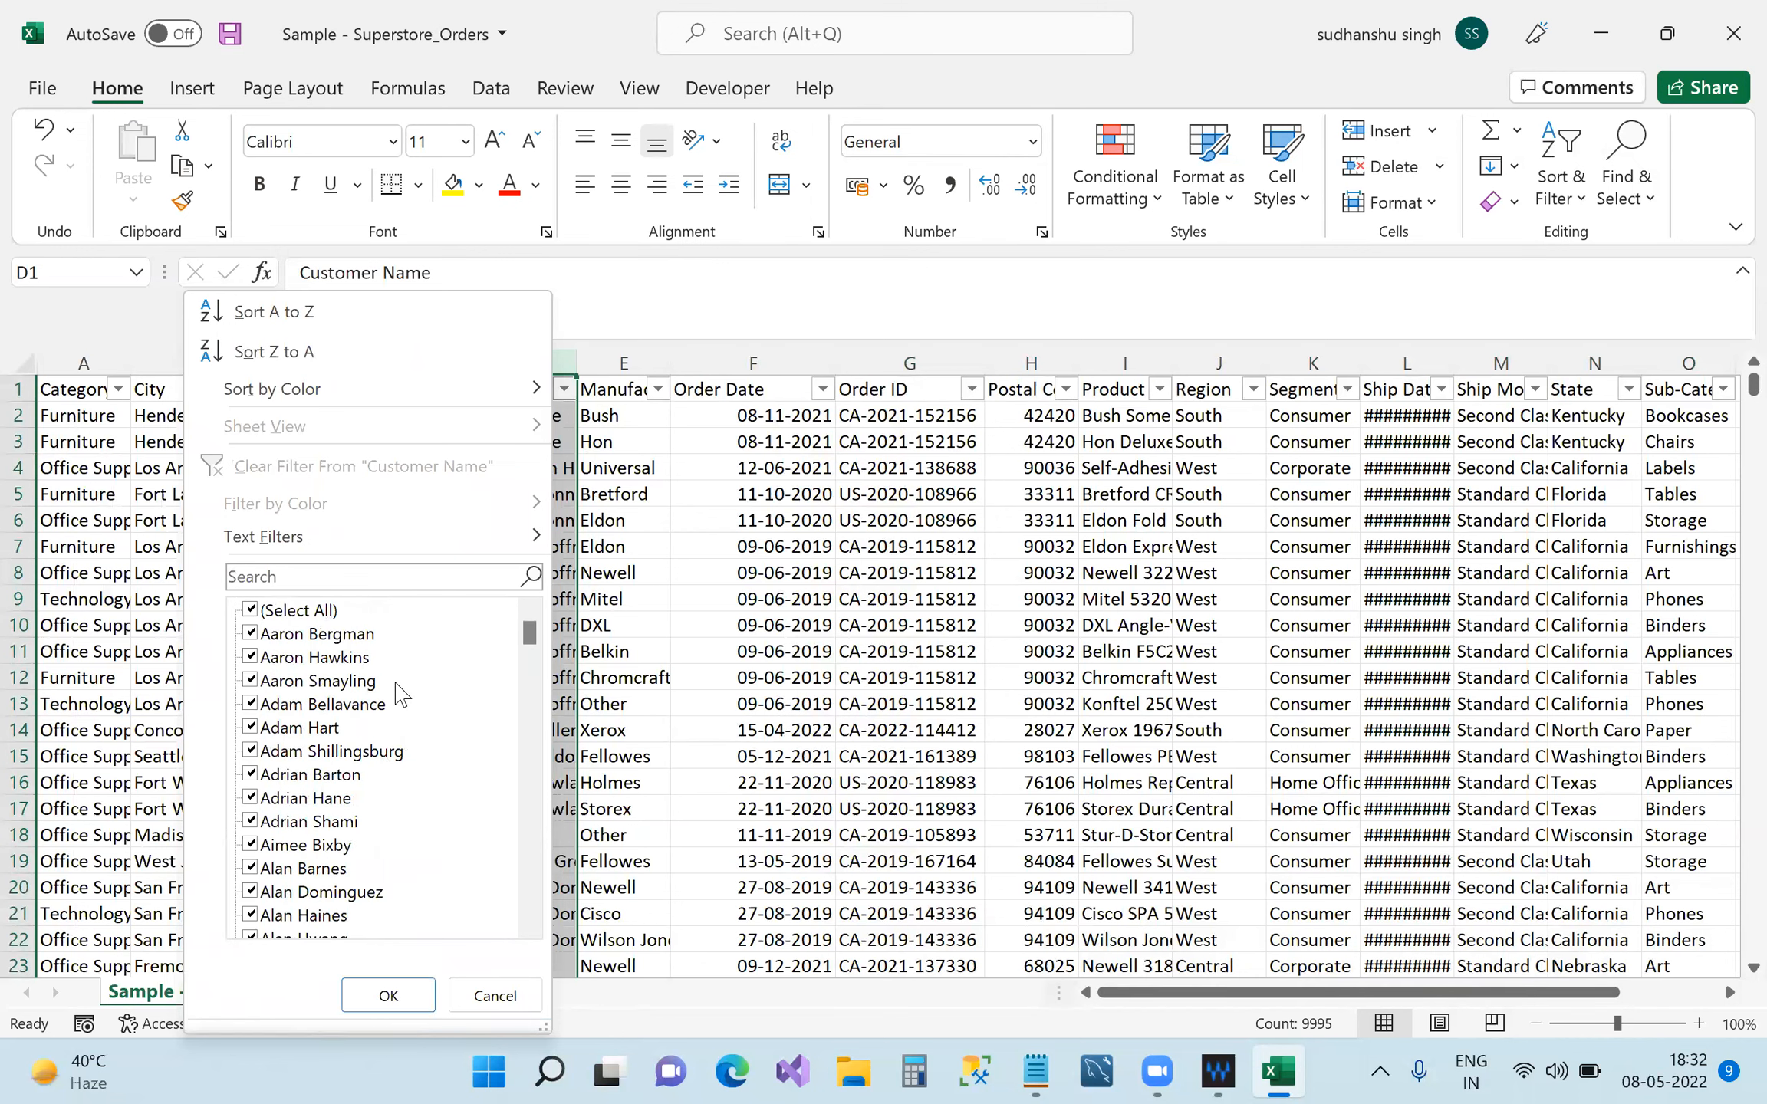
scroll(358, 682, down, 4)
scroll(360, 848, down, 10)
scroll(396, 909, up, 14)
click(719, 776)
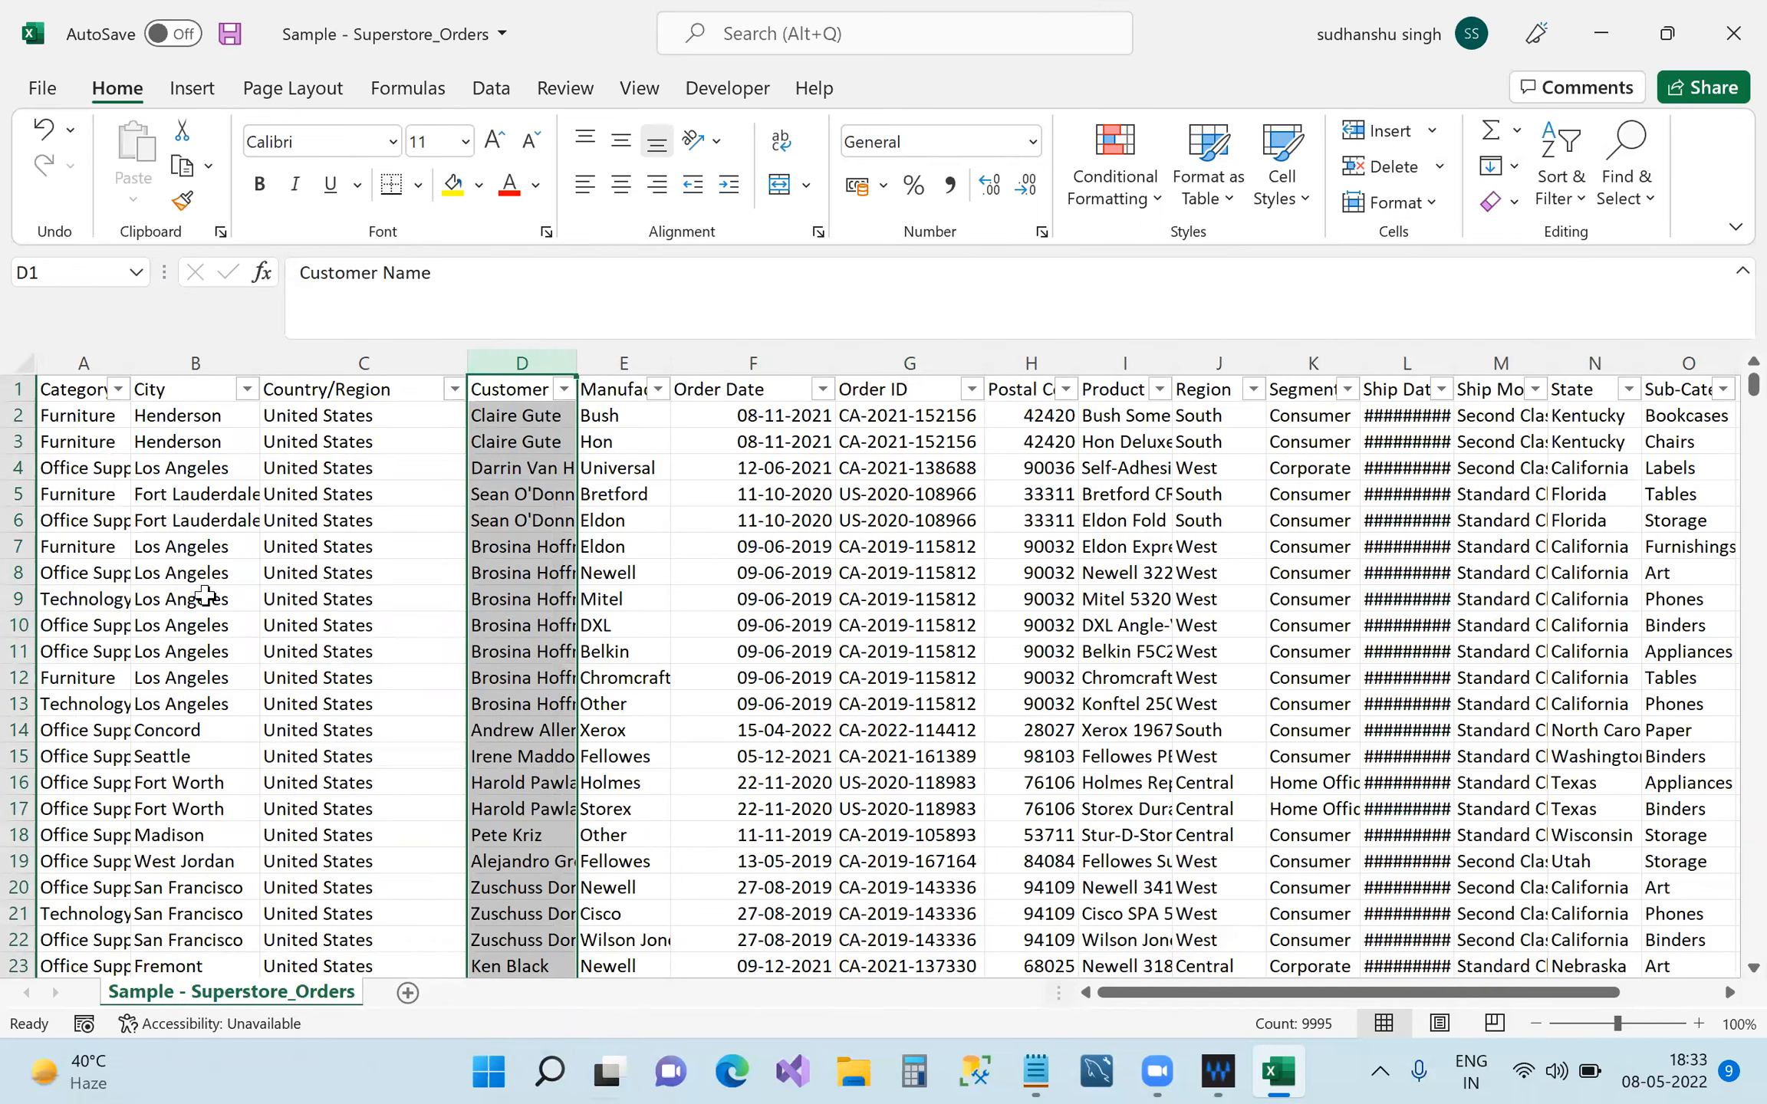
Browse the Category filter values unchanged, then select the Manufacturer and Order Date headers.
click(117, 389)
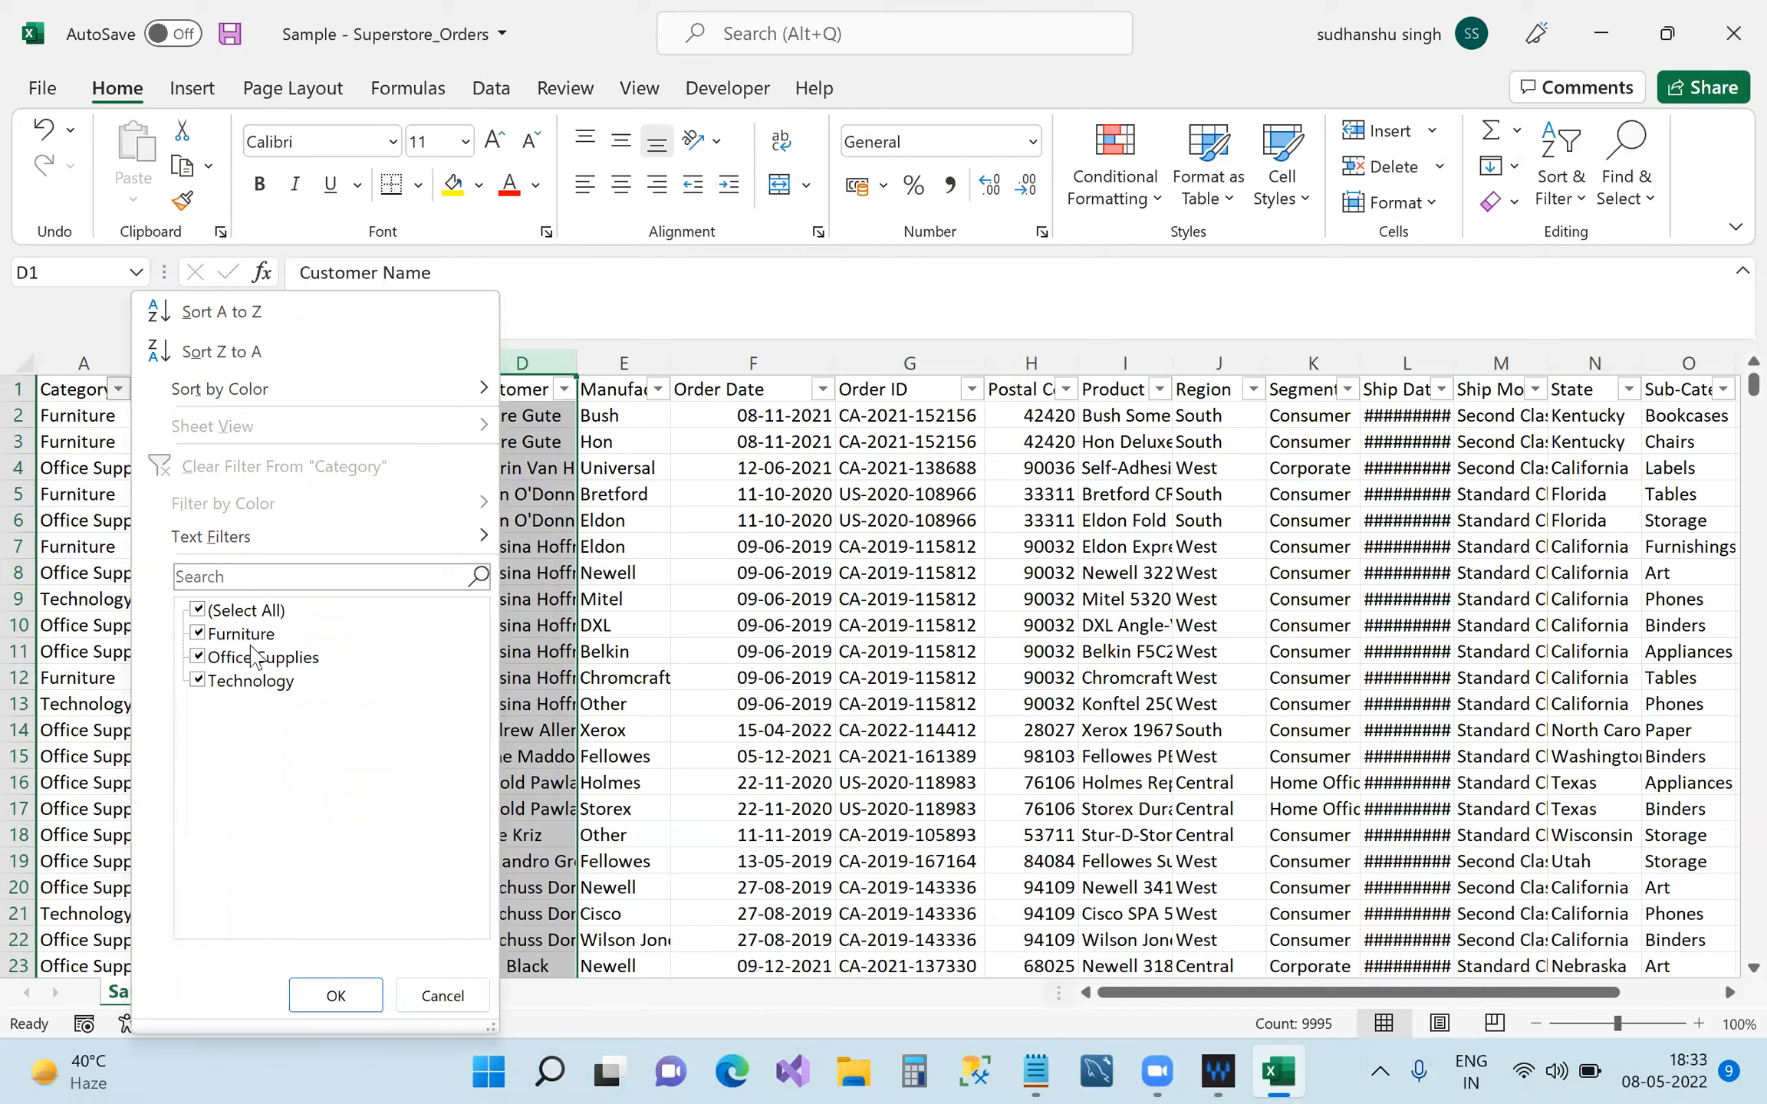
click(711, 691)
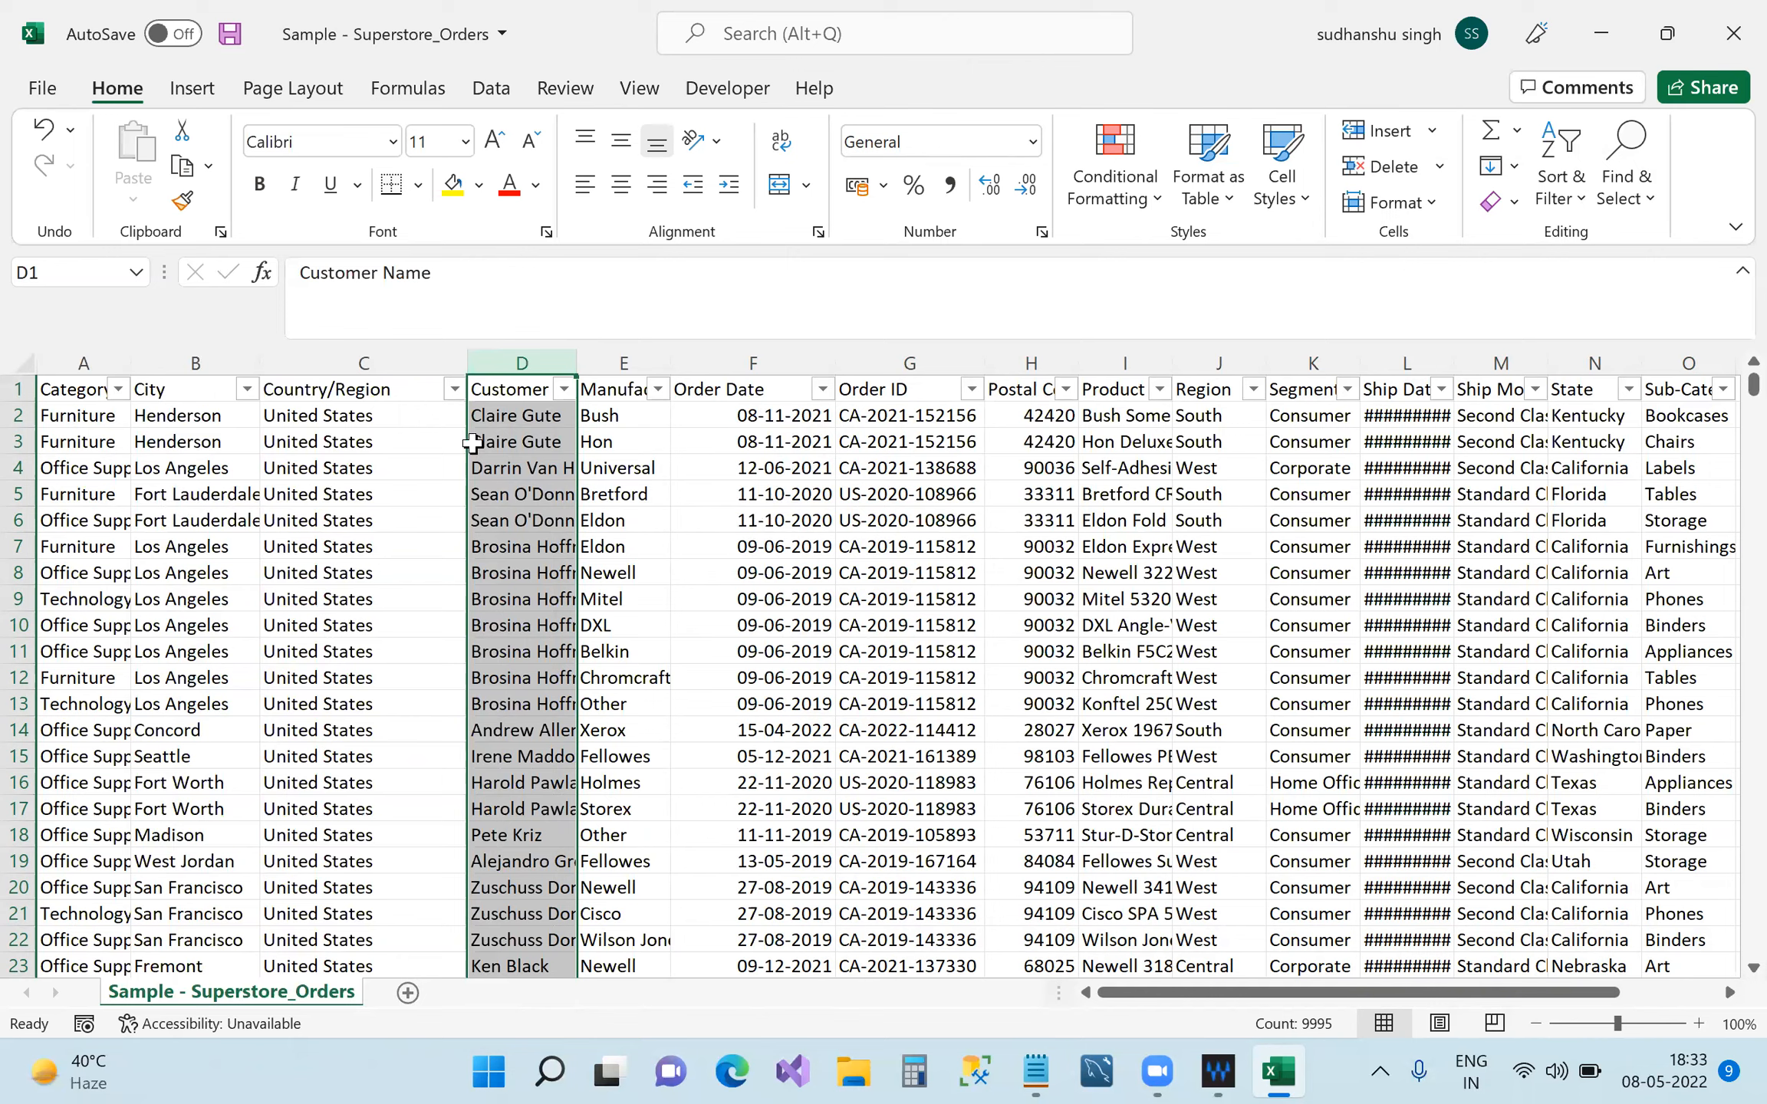
click(631, 392)
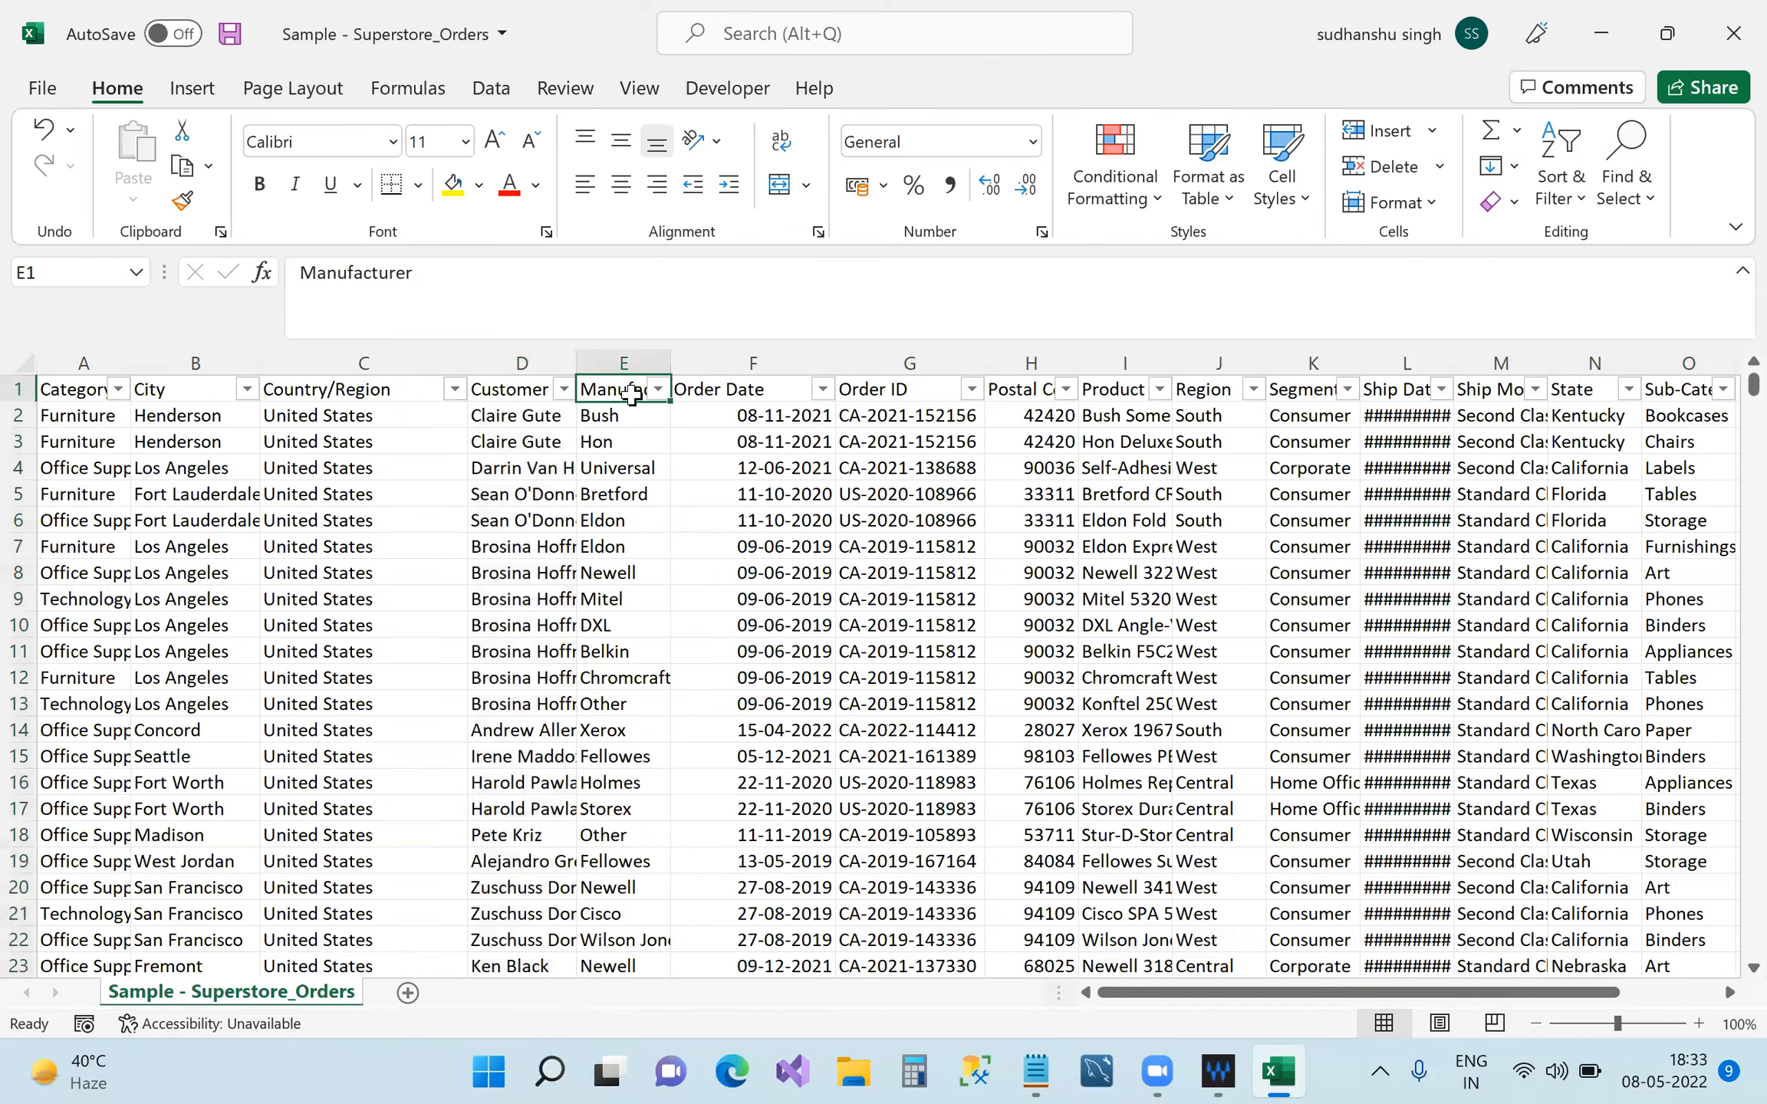
click(774, 391)
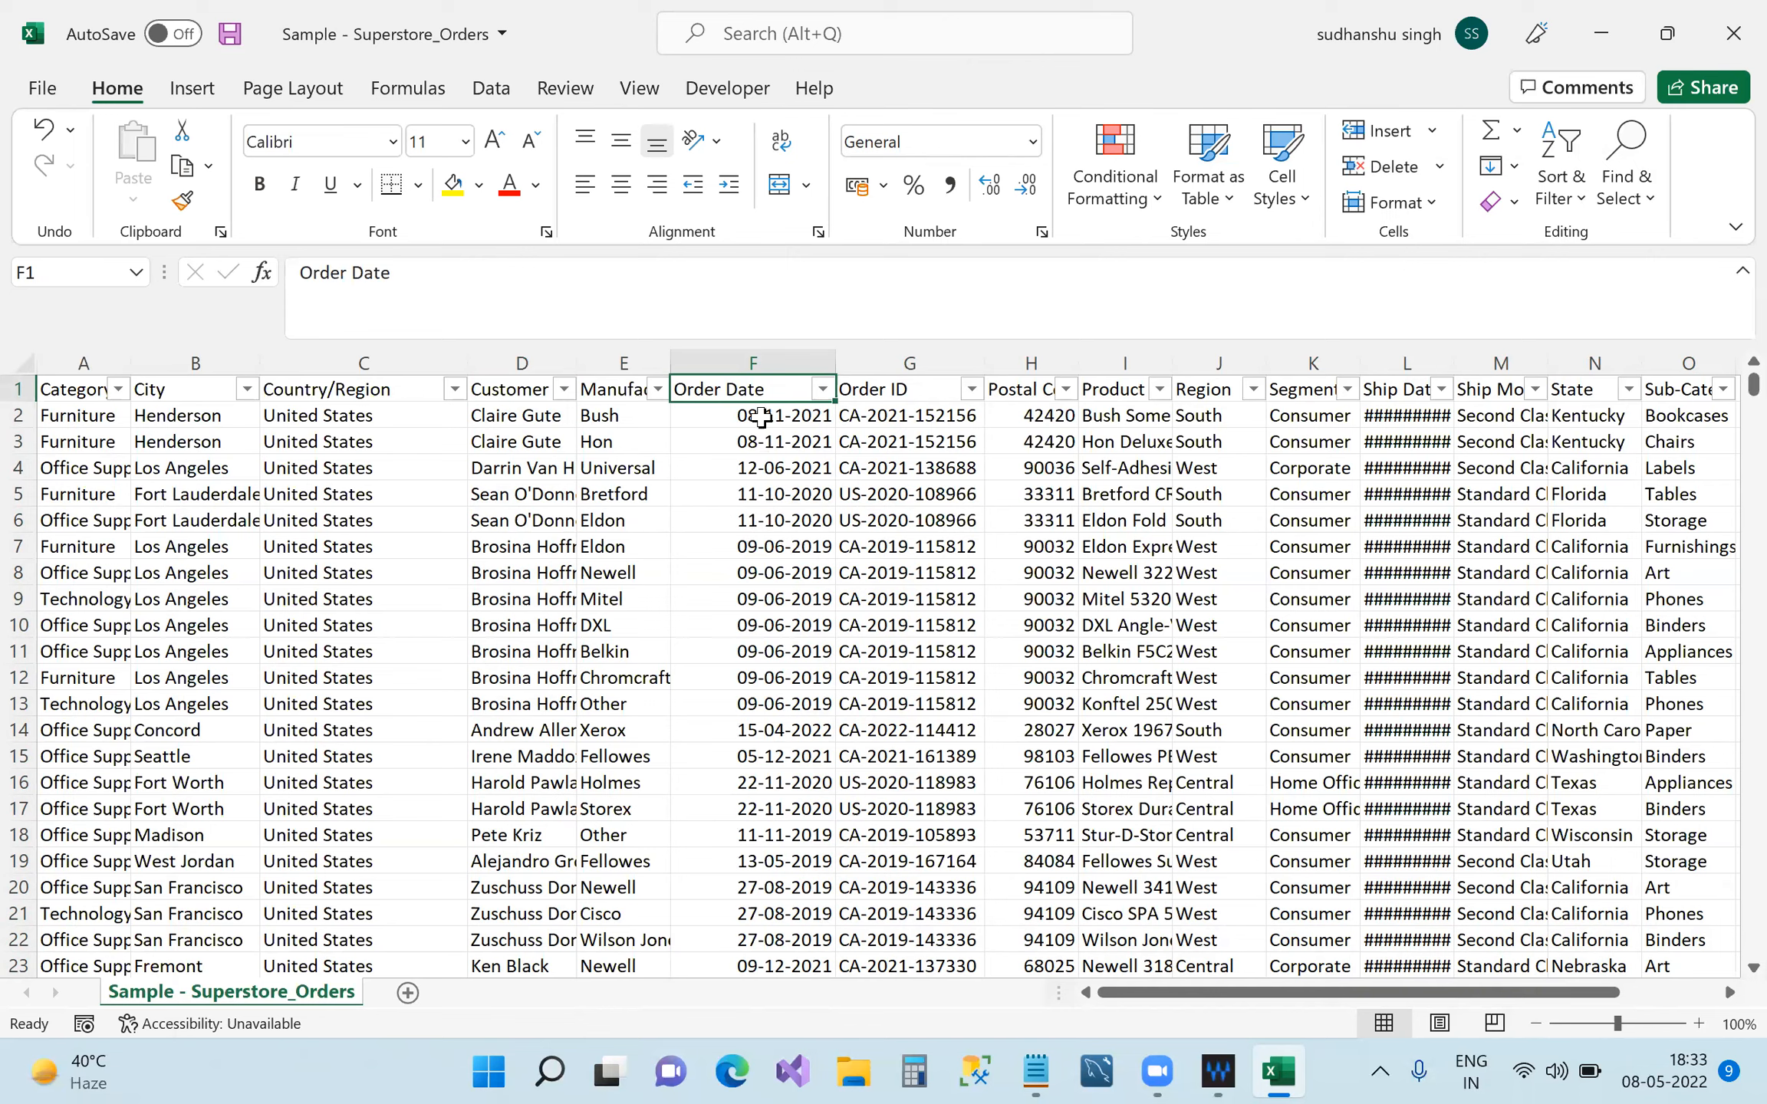
click(823, 389)
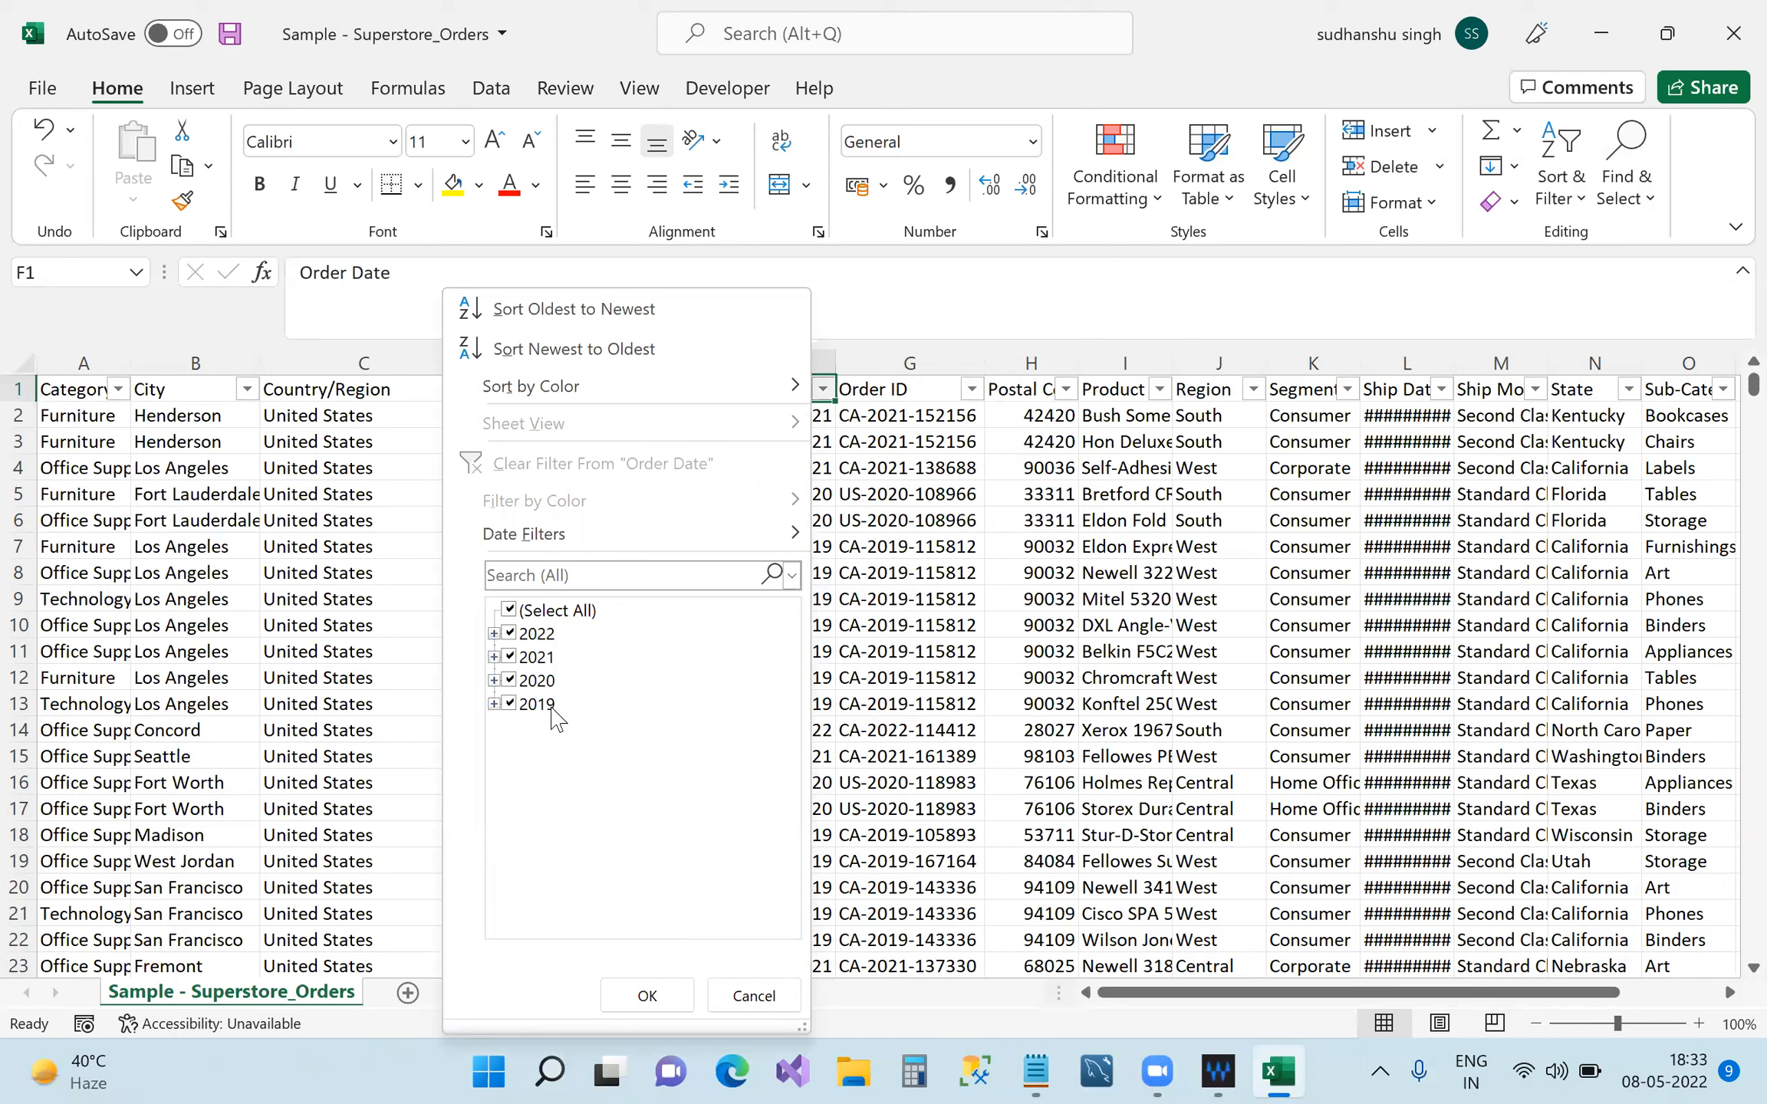
click(945, 566)
drag(77, 391, 232, 604)
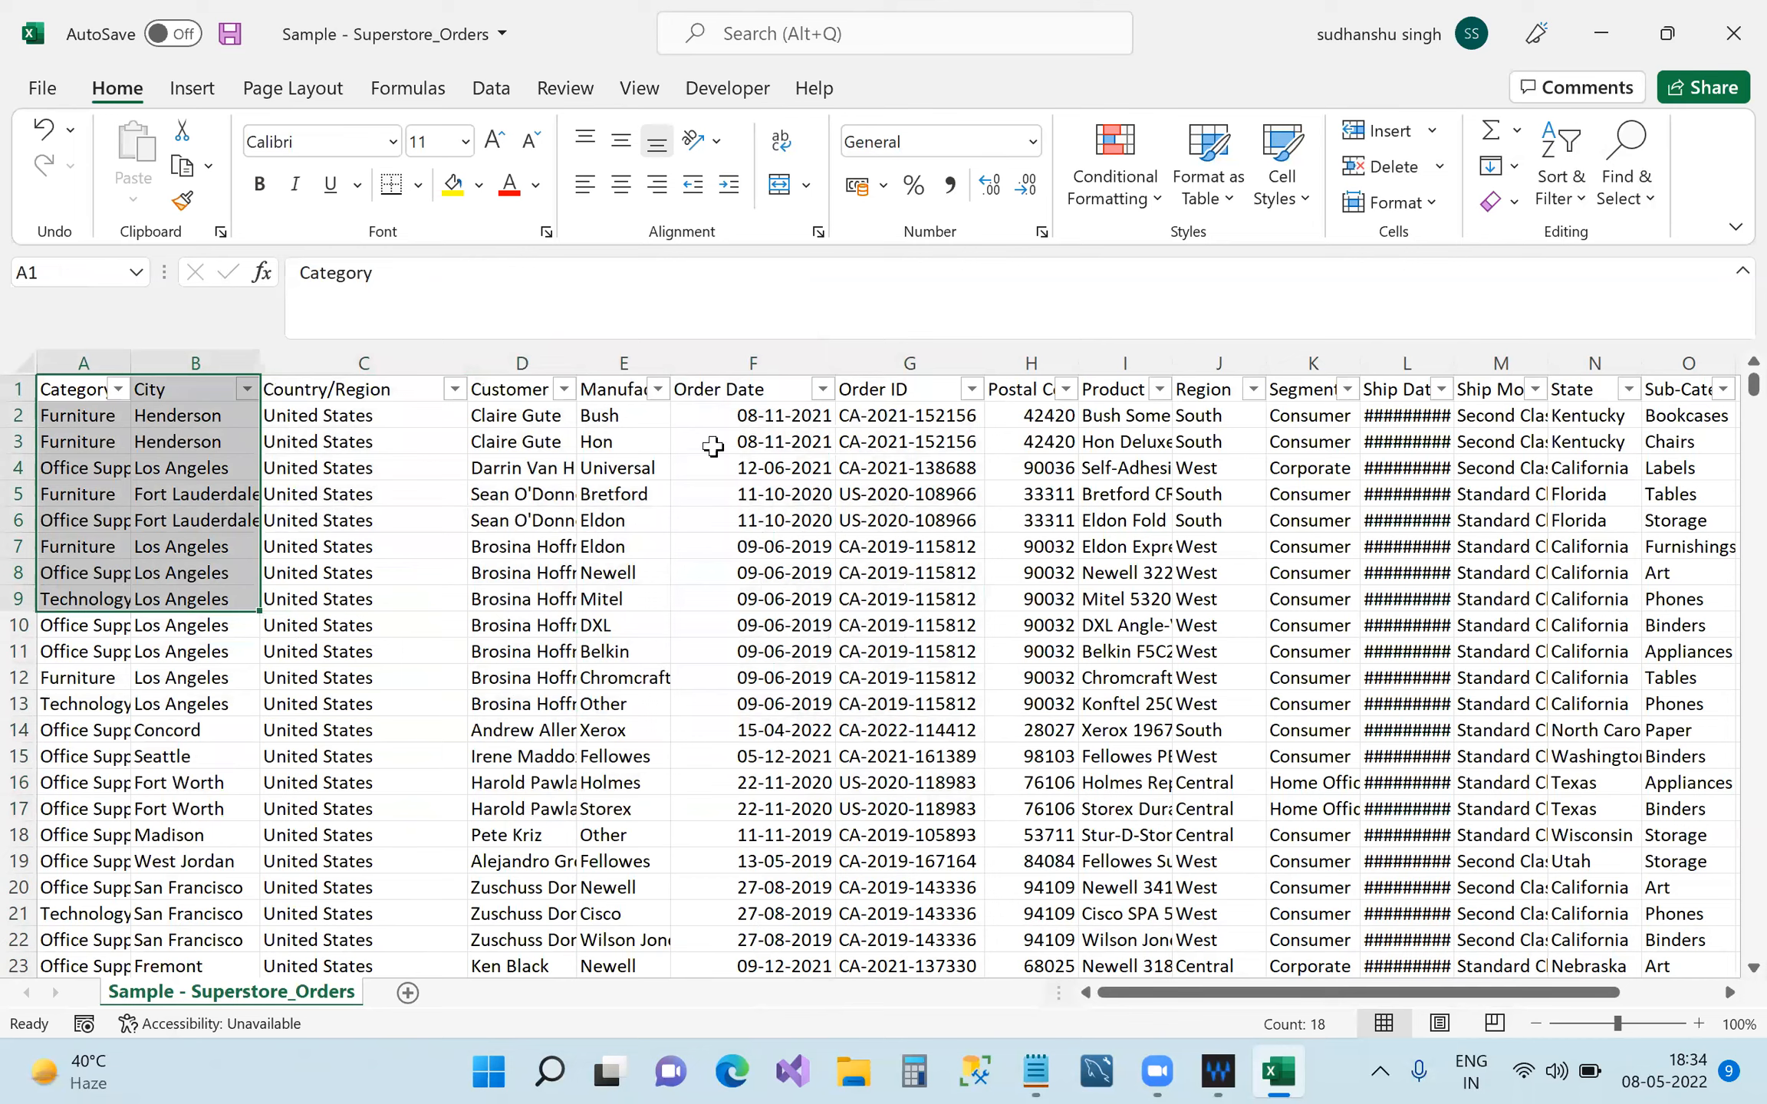
click(744, 393)
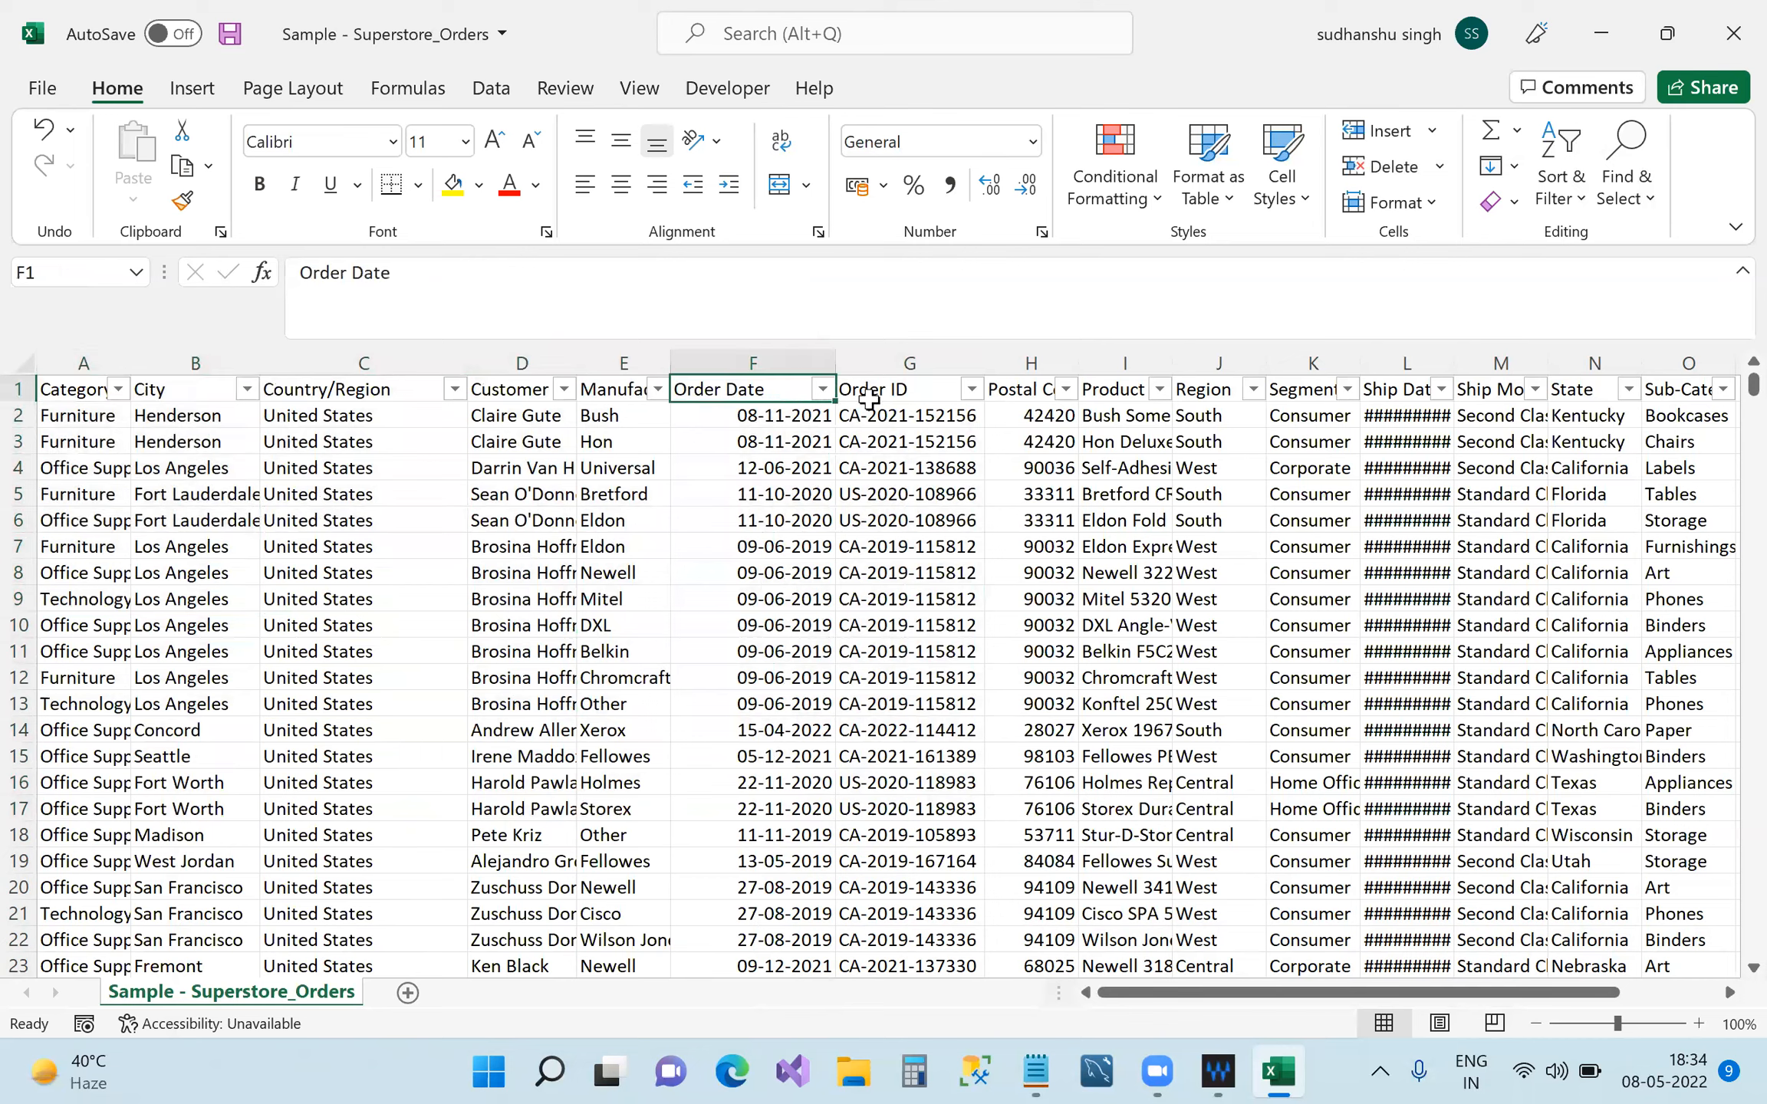
click(913, 395)
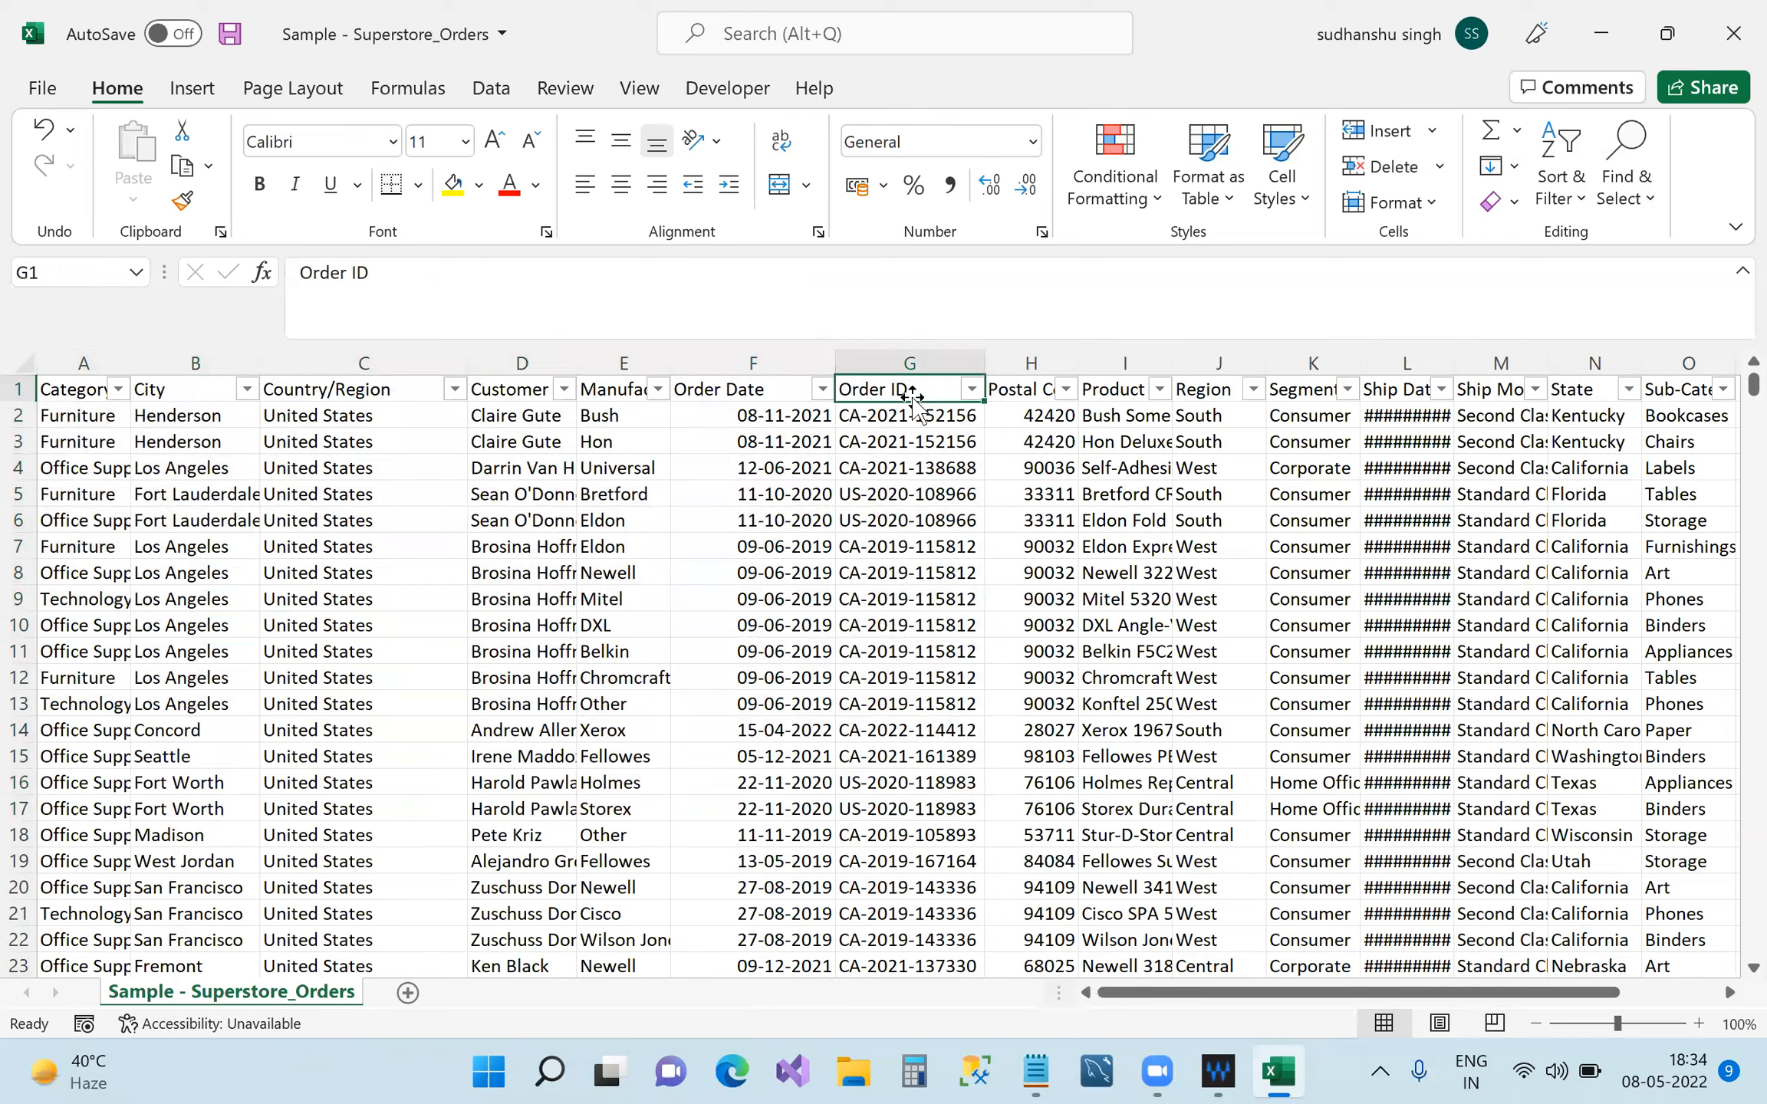
click(974, 391)
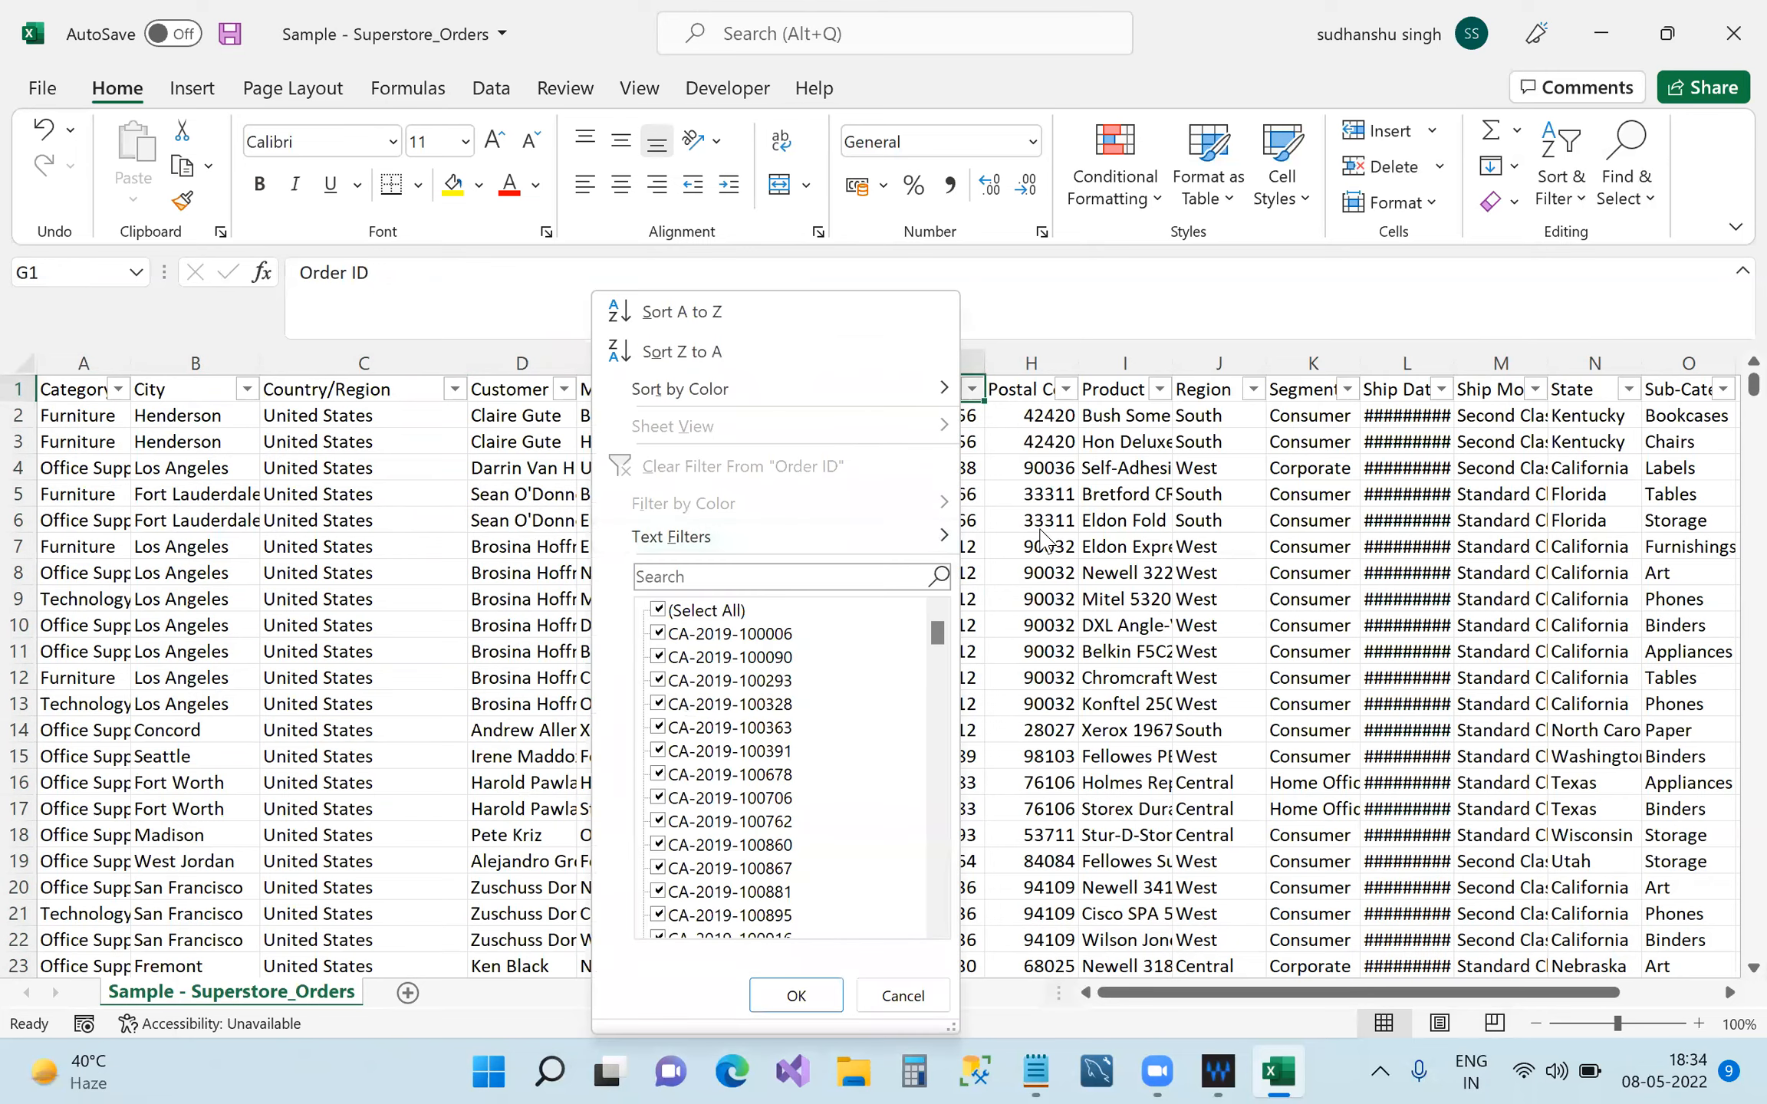
click(985, 499)
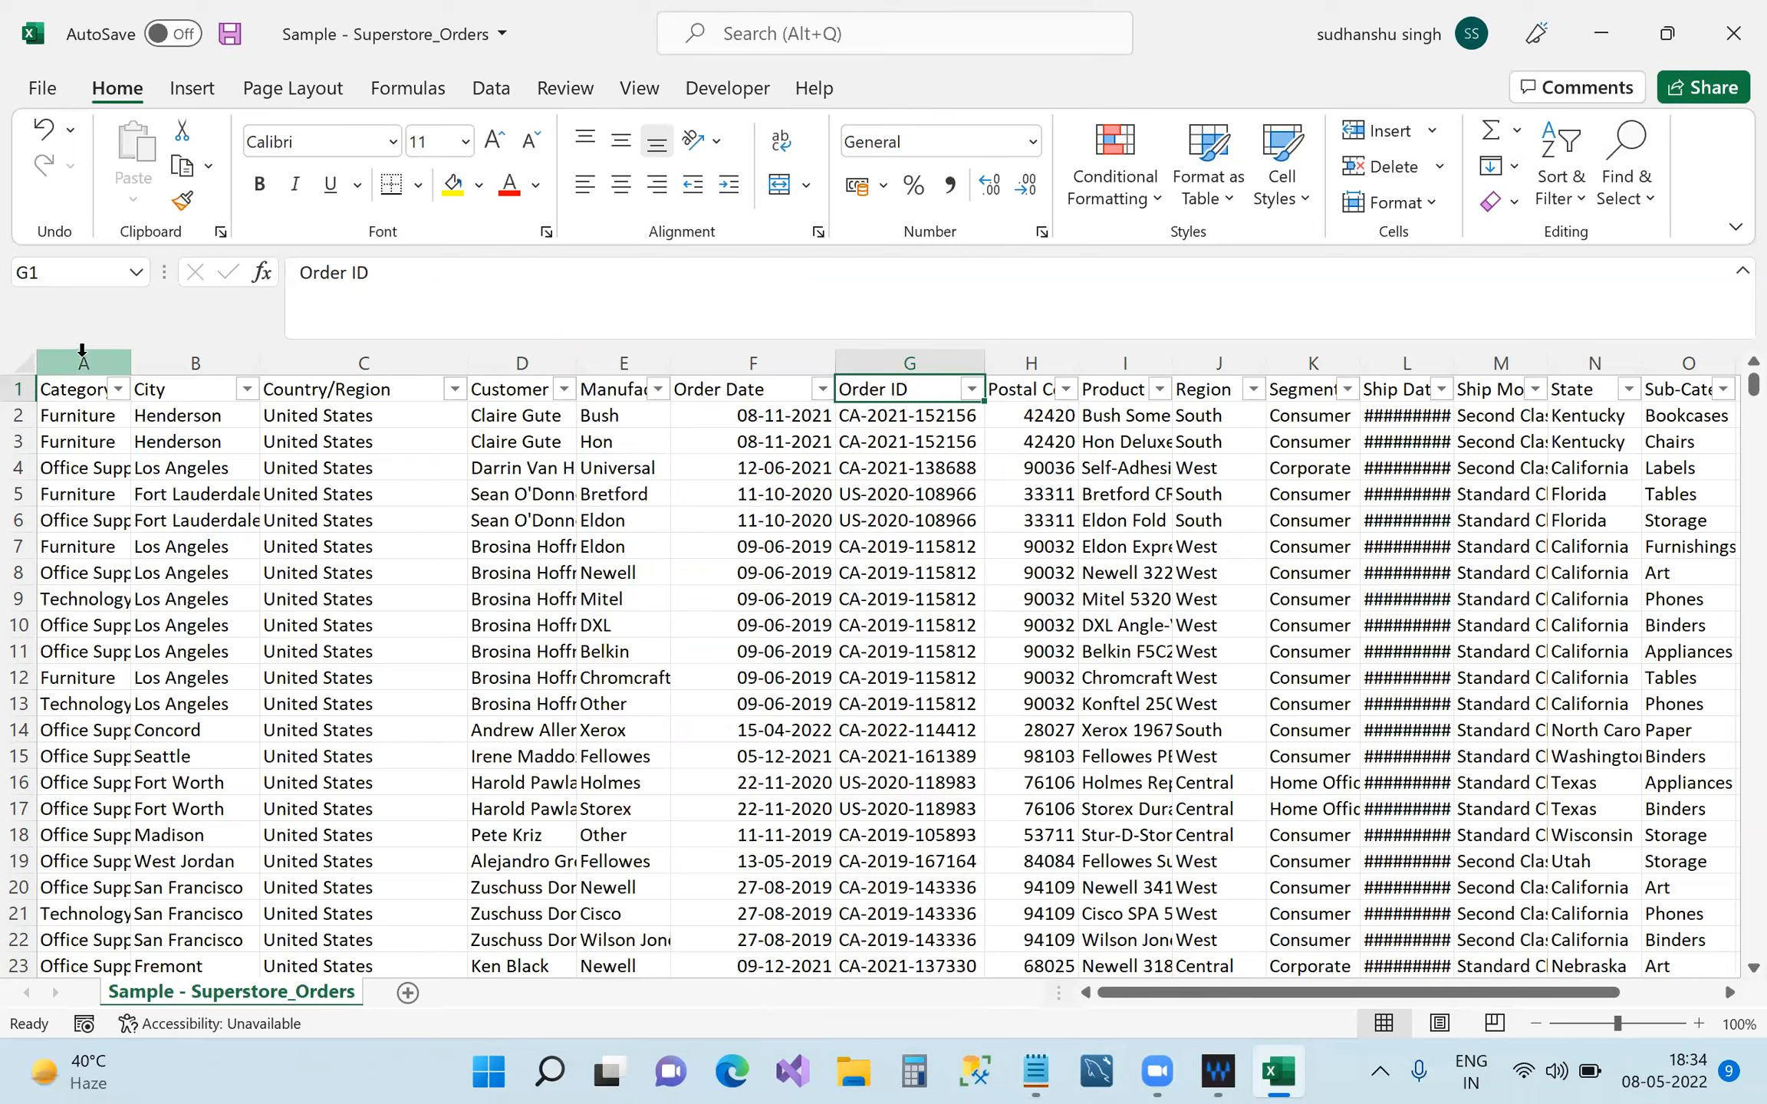
Select the City and Country/Region columns, then step through cells A2 to F2.
click(164, 355)
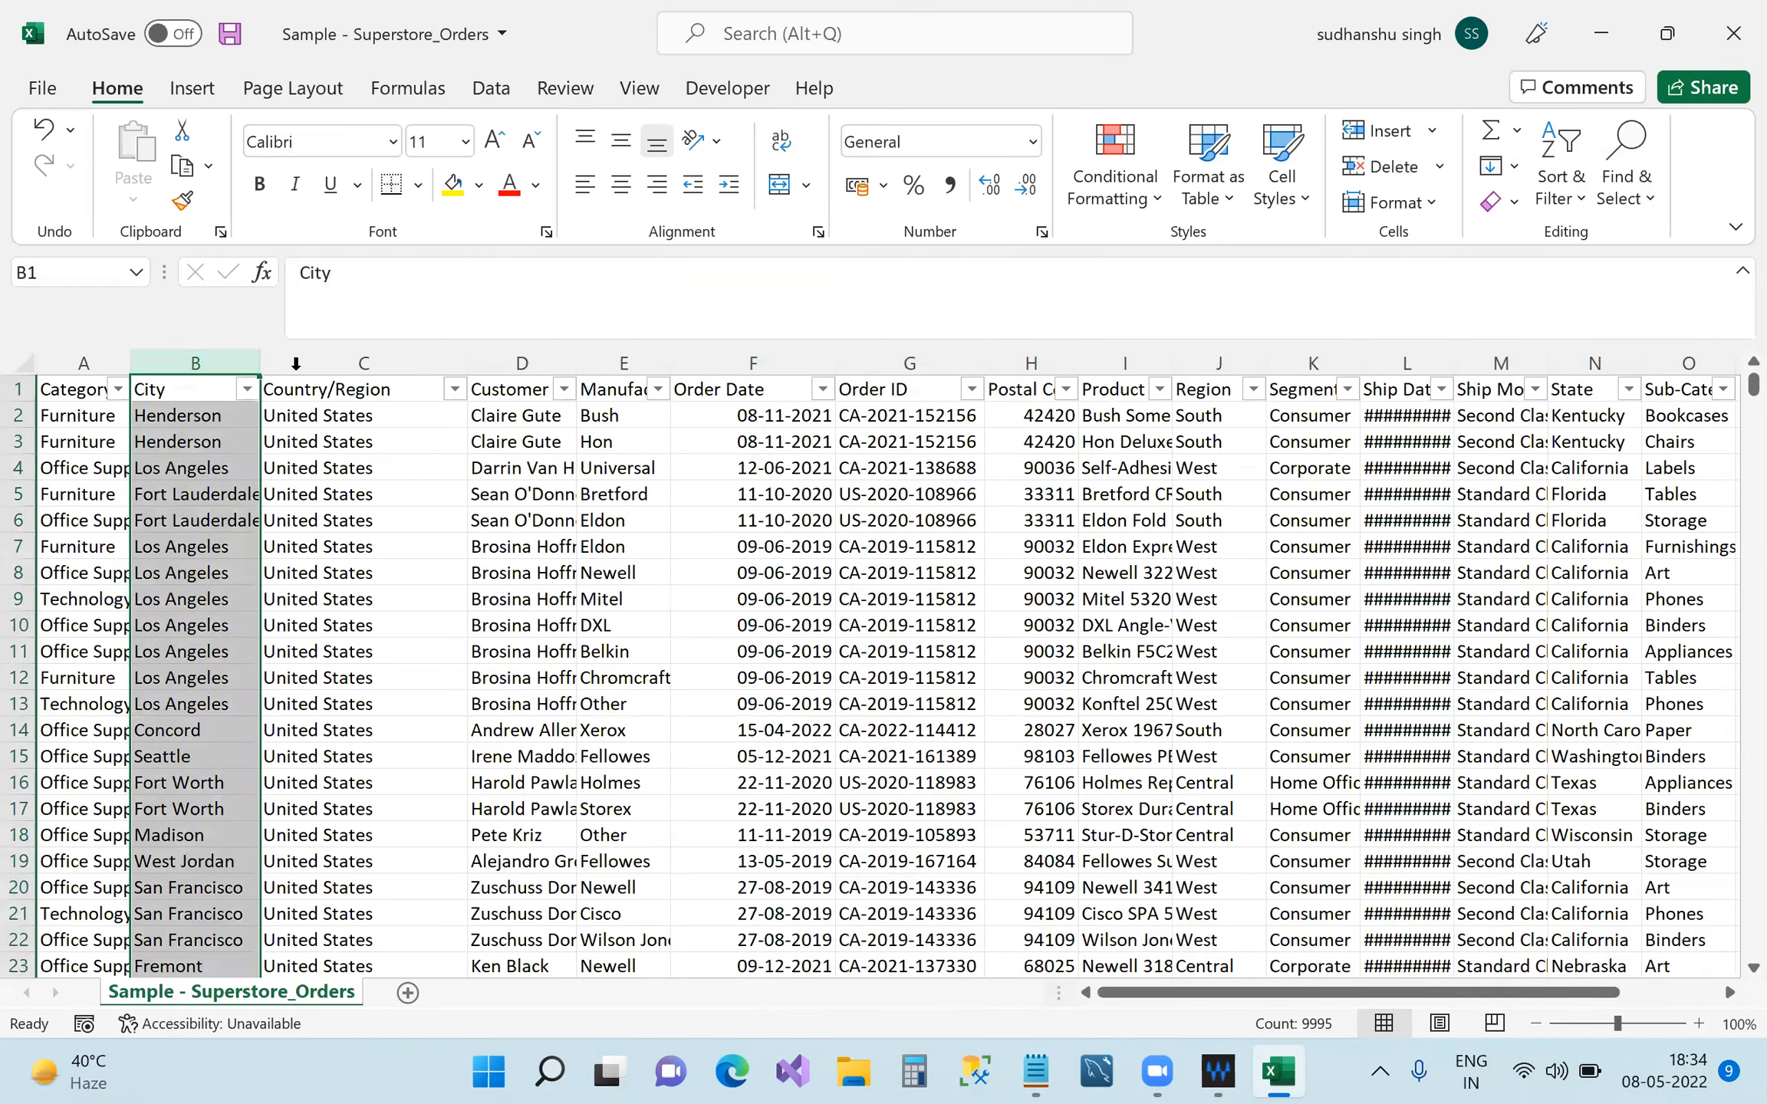
click(315, 365)
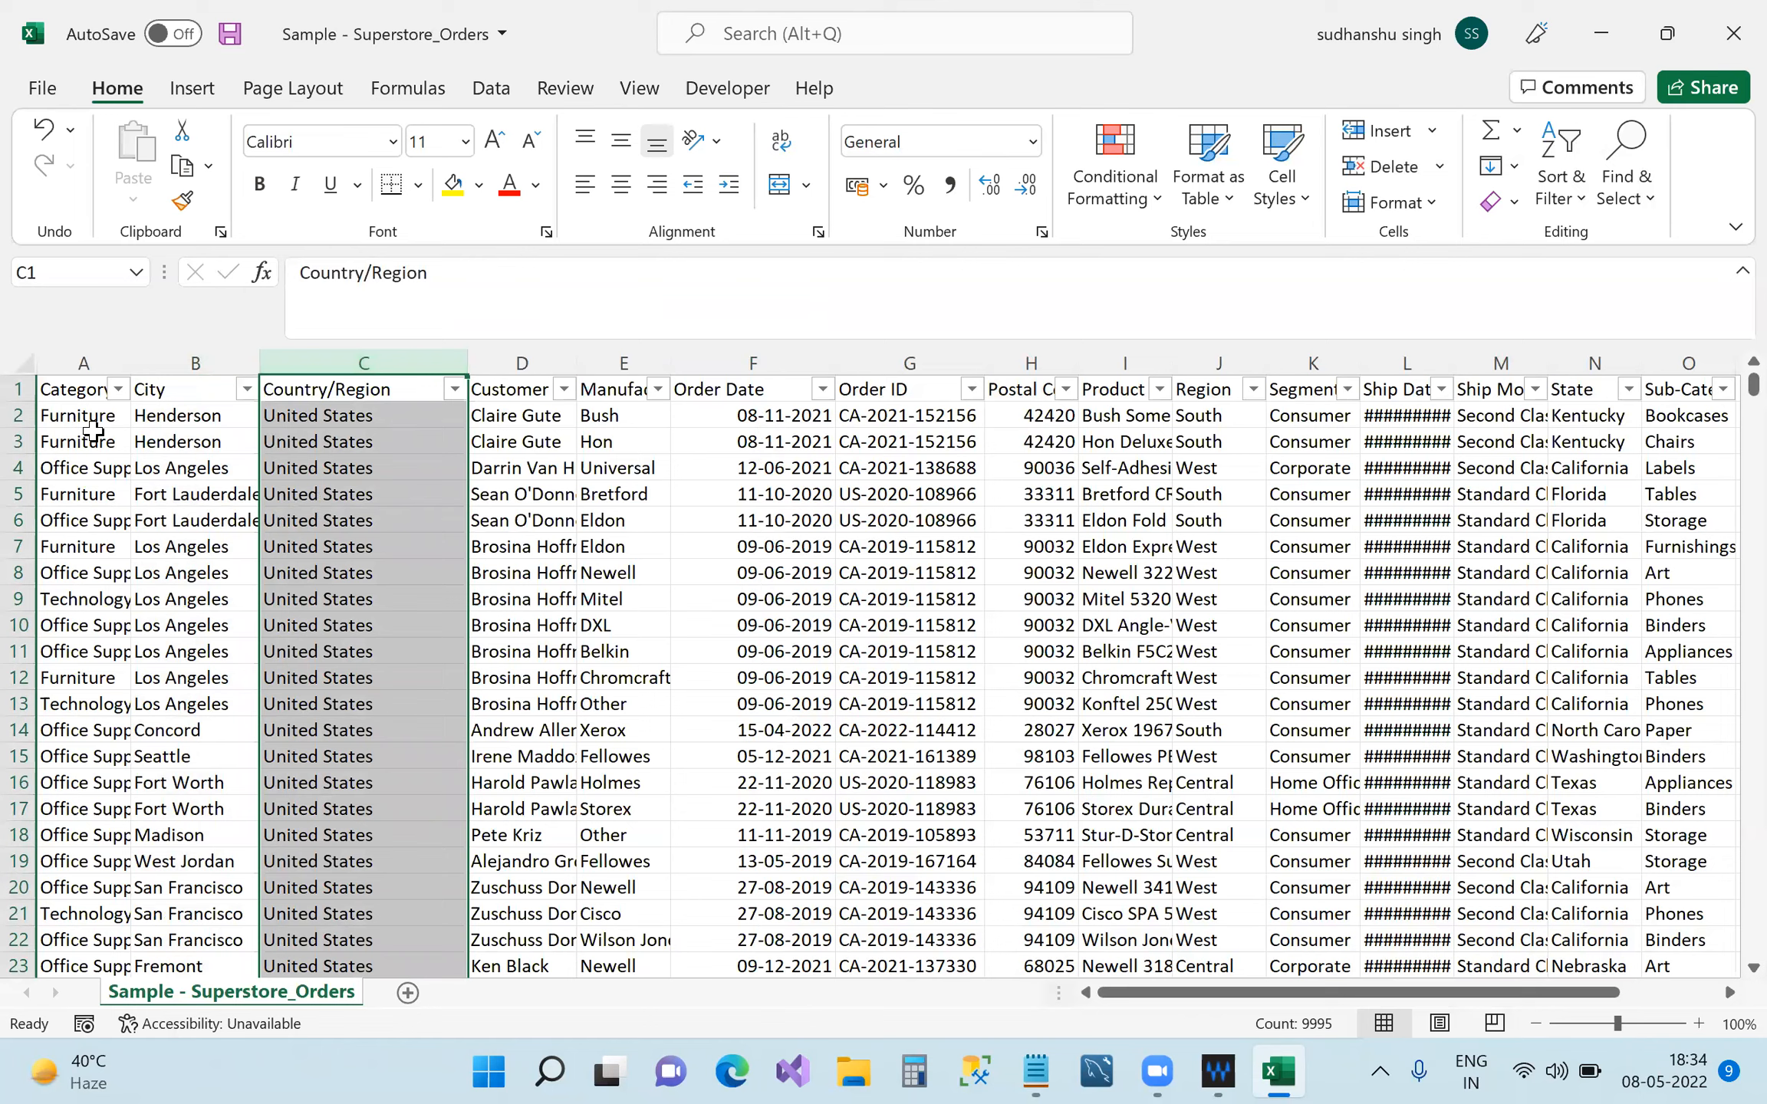
click(73, 418)
click(178, 418)
click(357, 418)
click(526, 415)
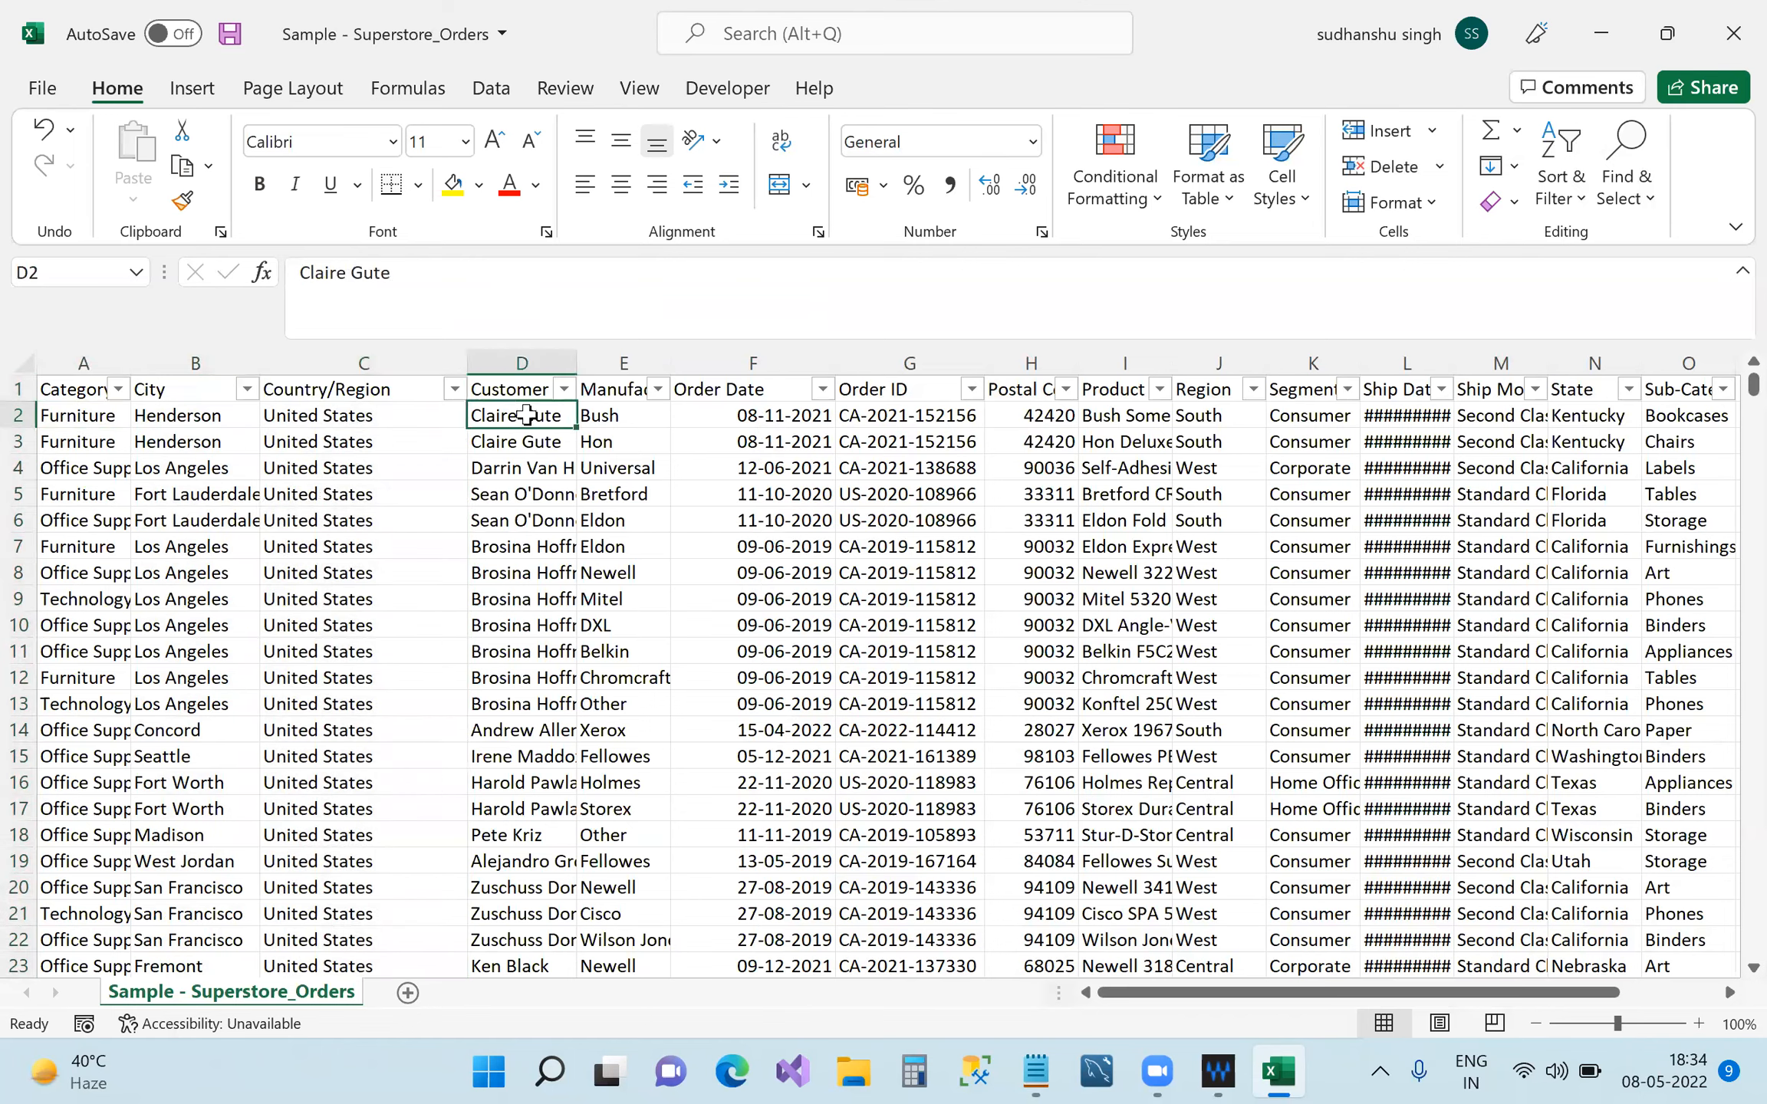
click(622, 420)
click(725, 424)
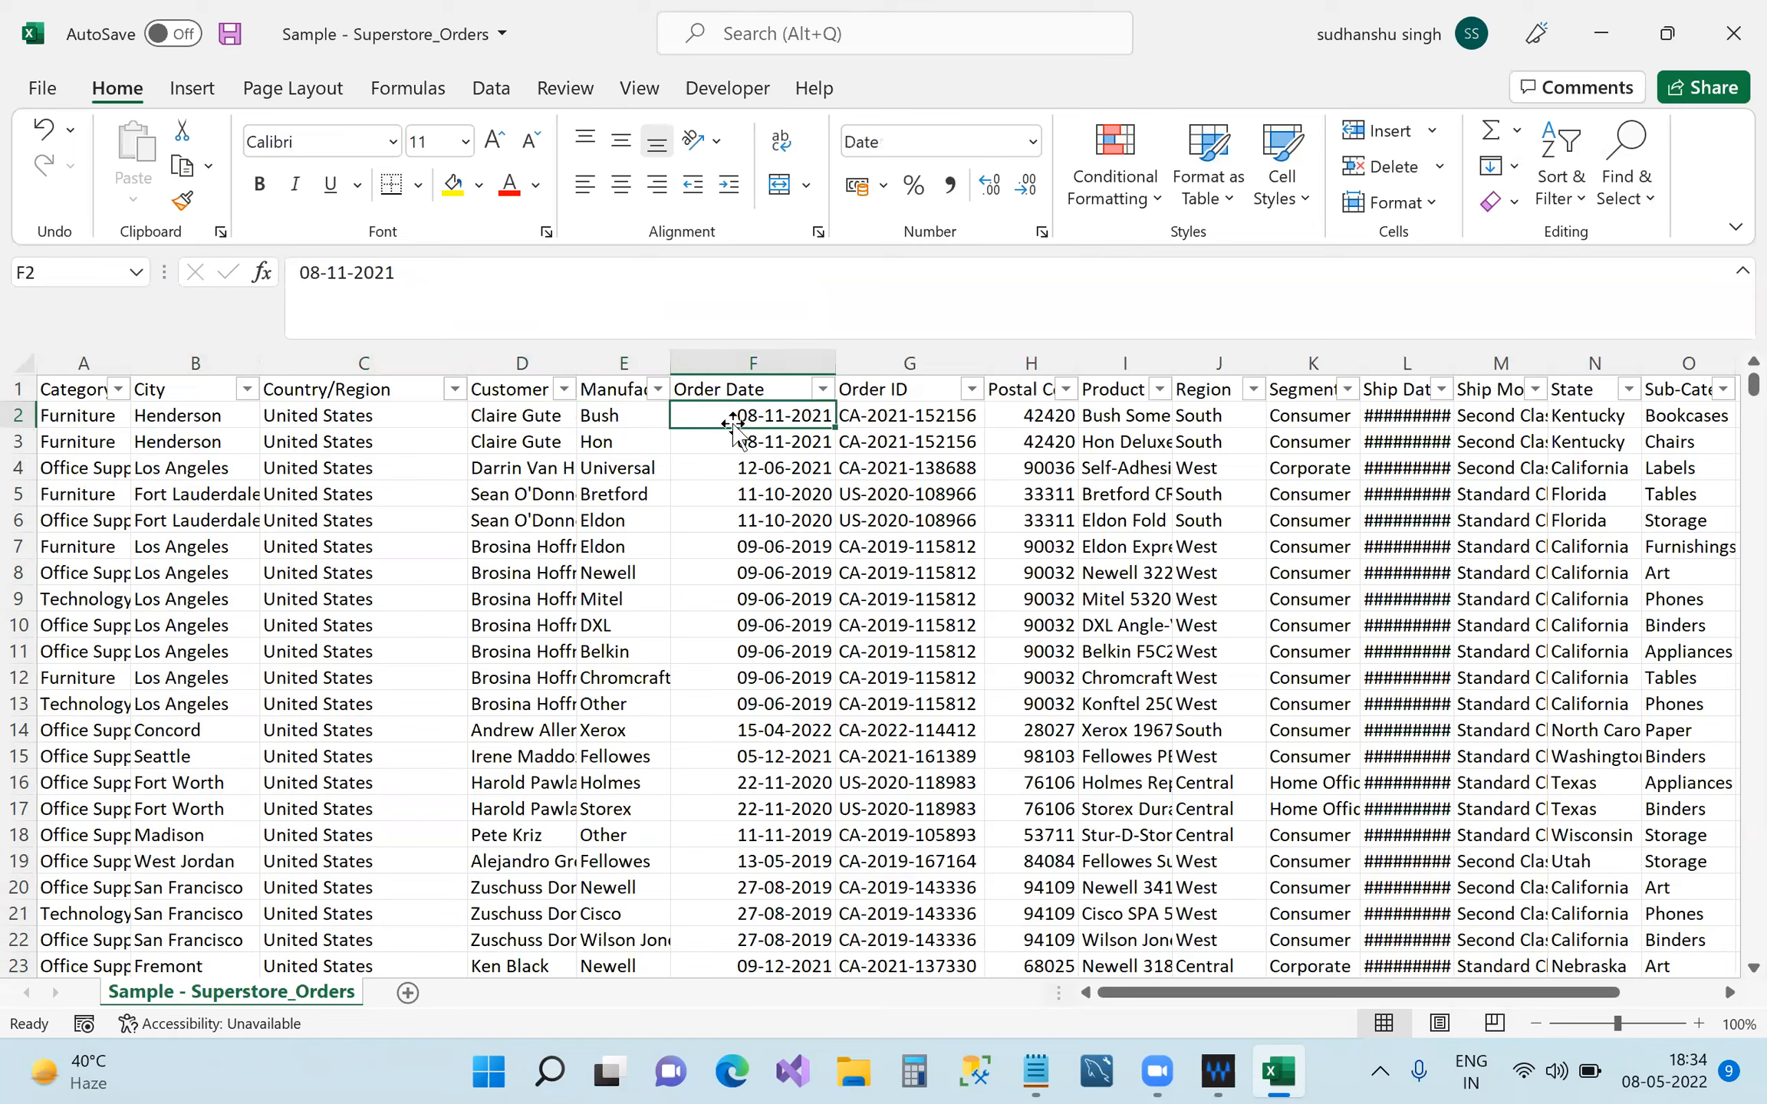
Check the row 2 order ID and postal code, then select the Discount, Profit, Quantity and Sales columns.
click(903, 415)
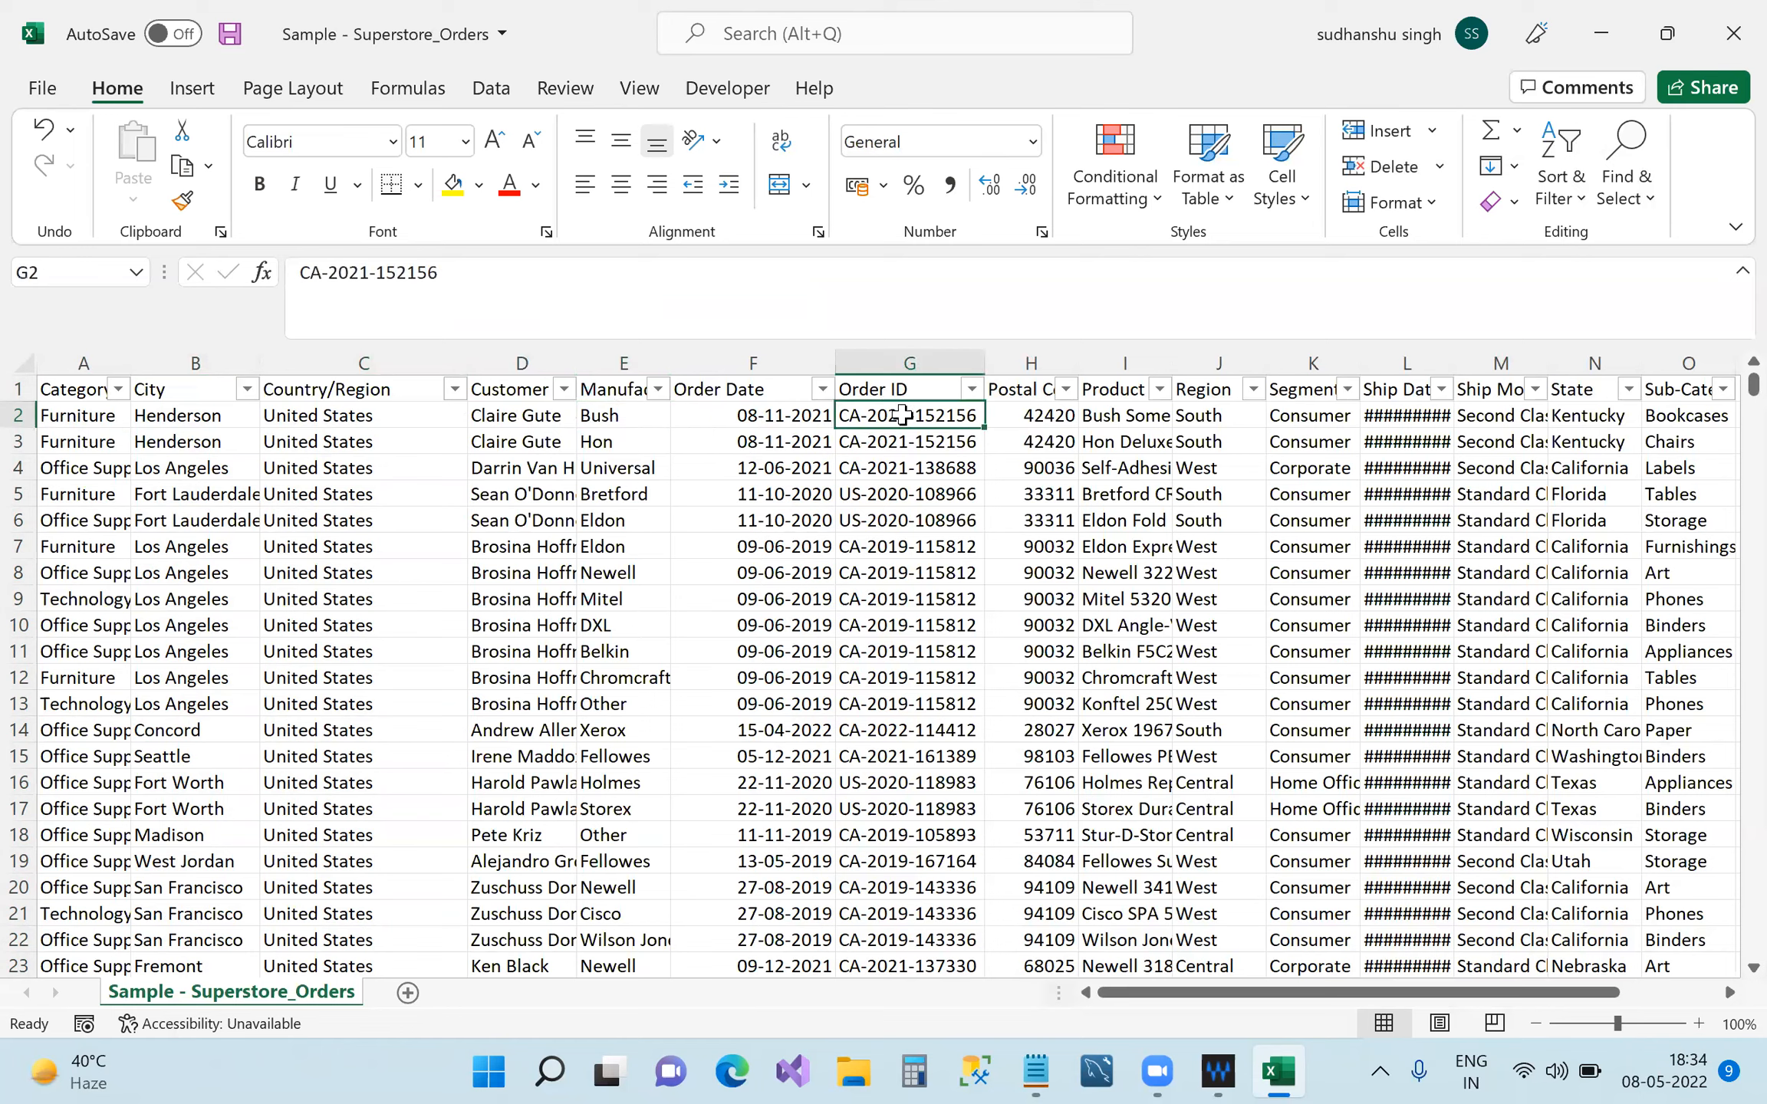
click(1033, 418)
drag(1325, 992, 1324, 437)
drag(1331, 362, 1634, 362)
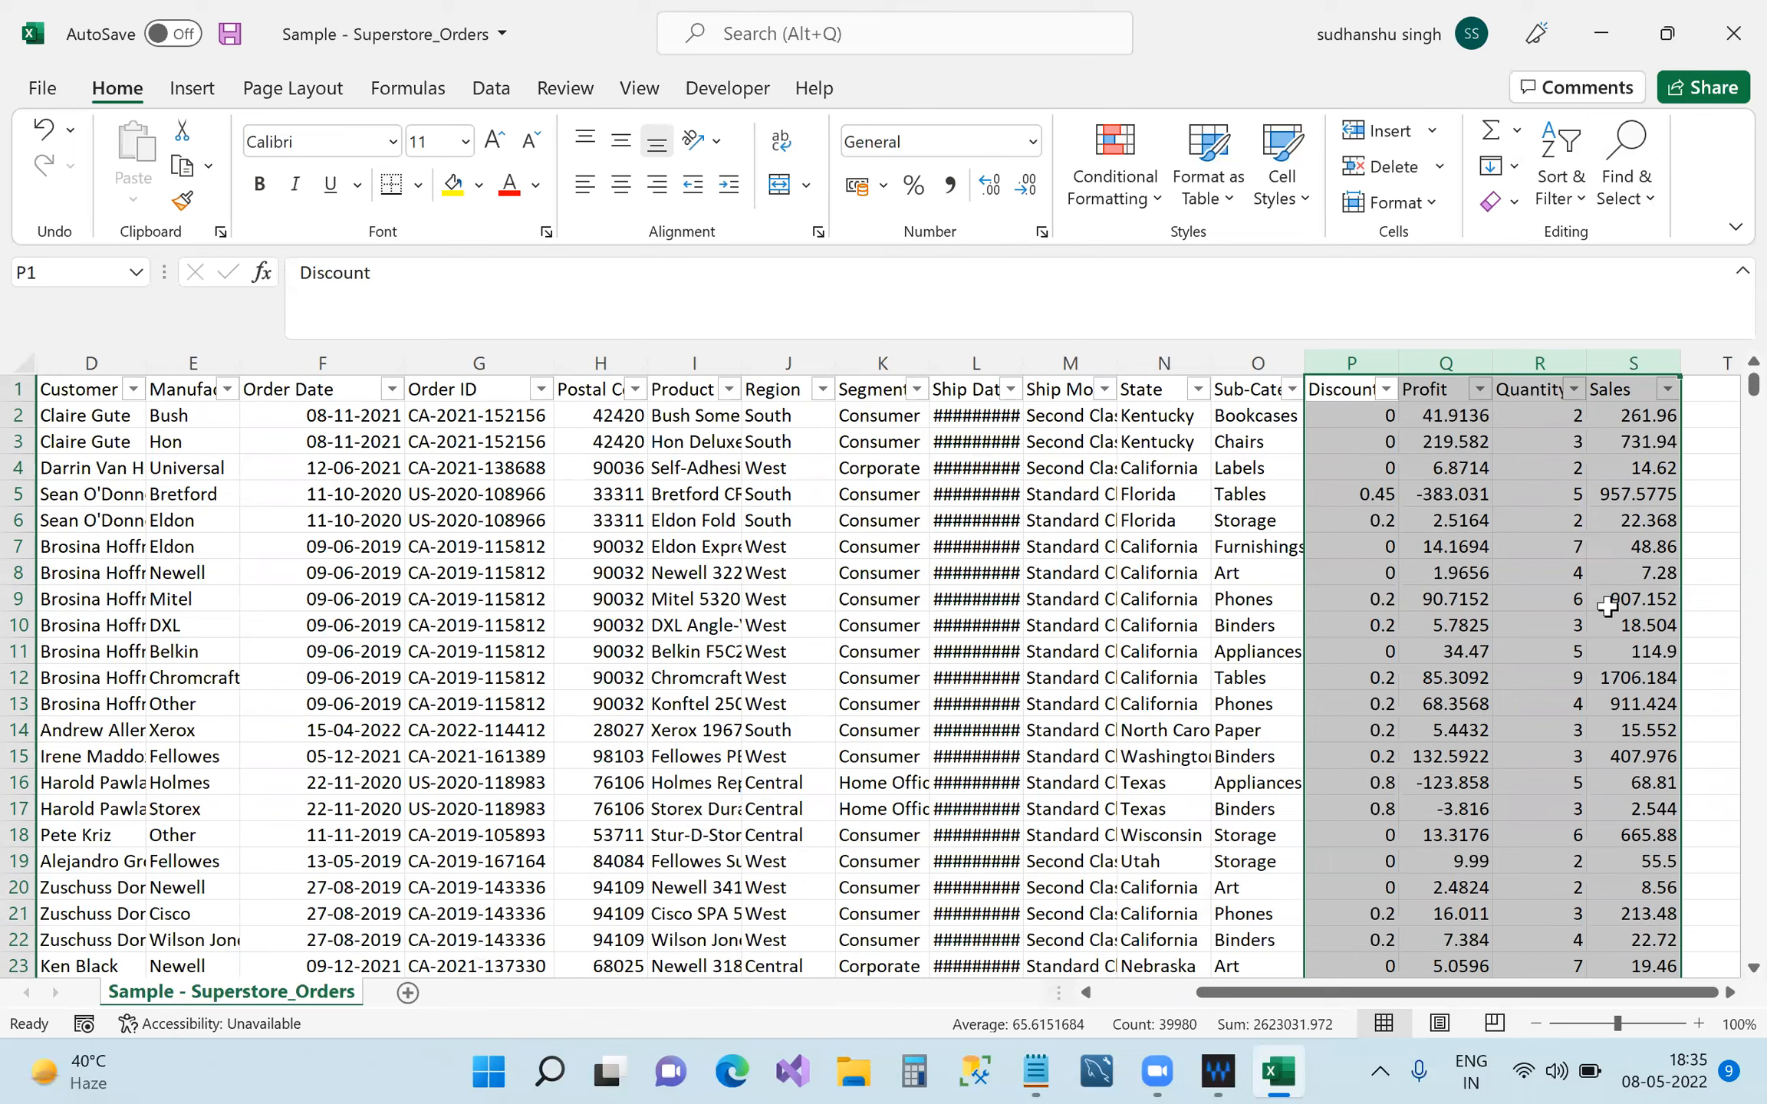
Widen the Product Name column so names like Bush Somerset Collection Bookcase show in full.
click(685, 418)
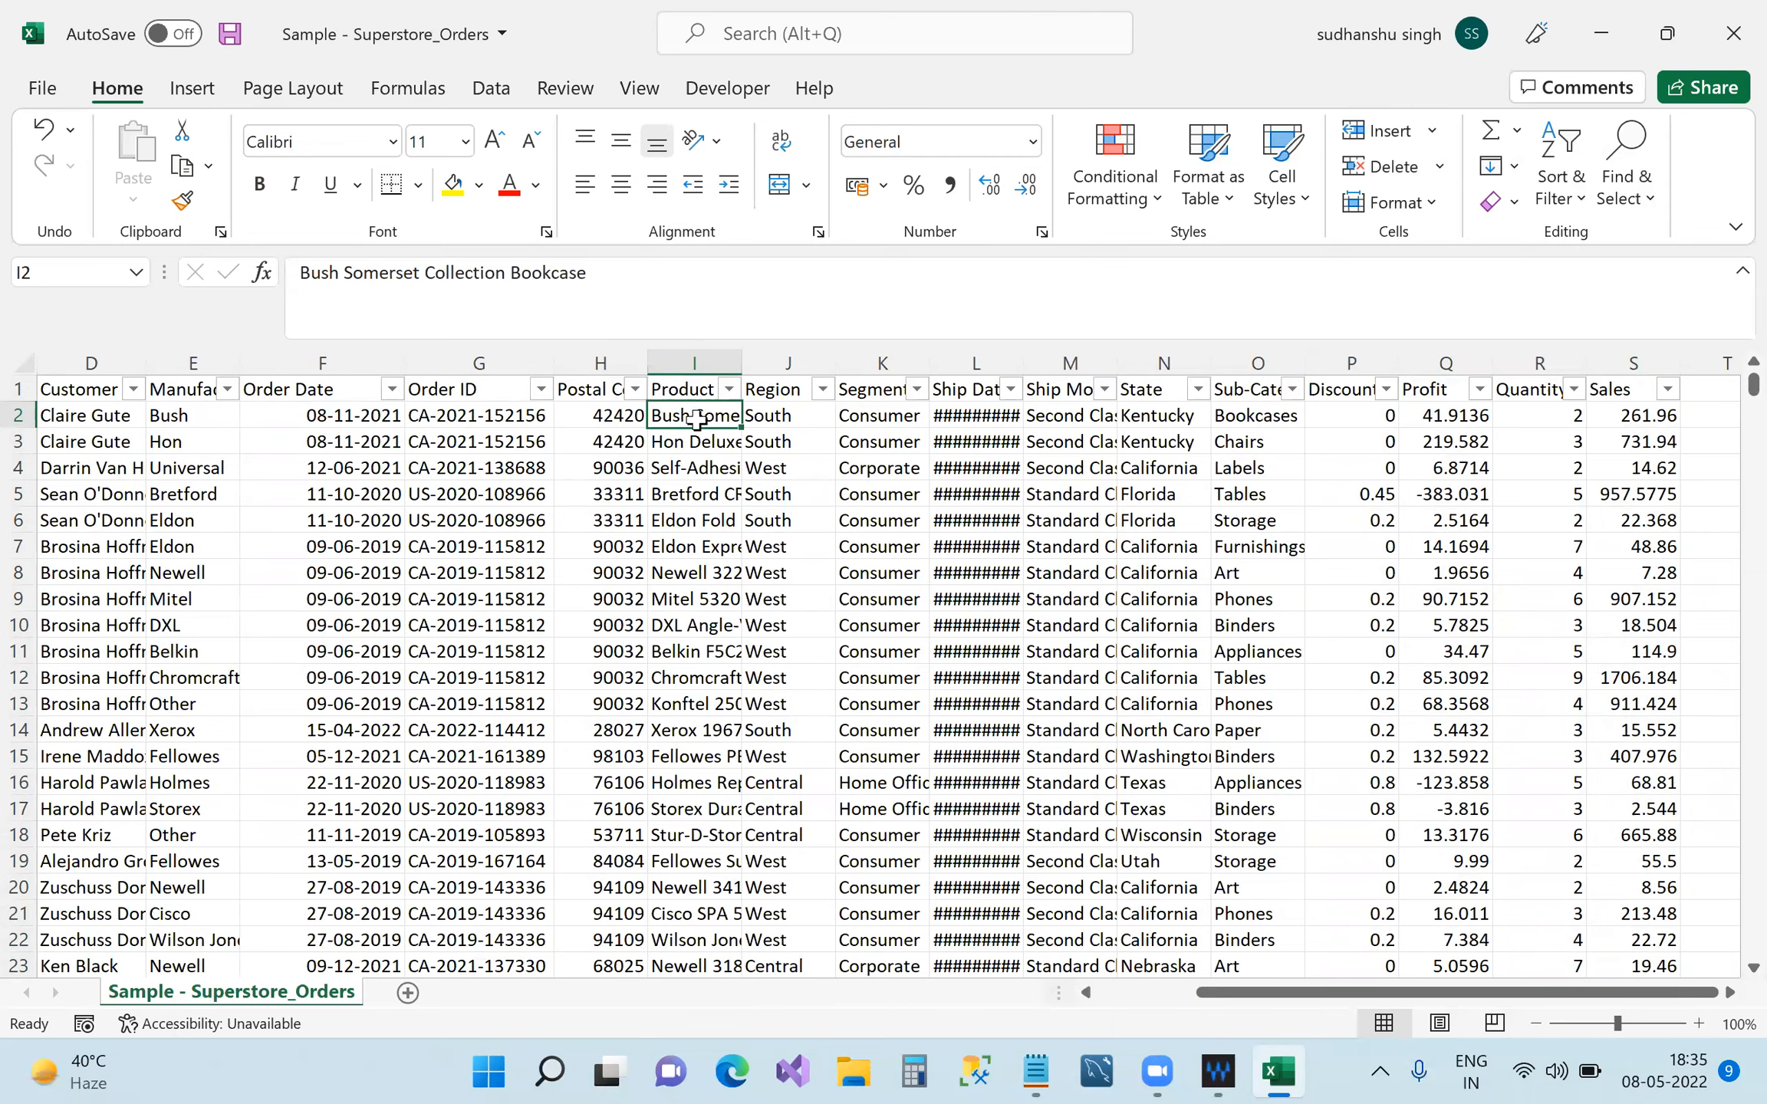
drag(750, 377, 768, 361)
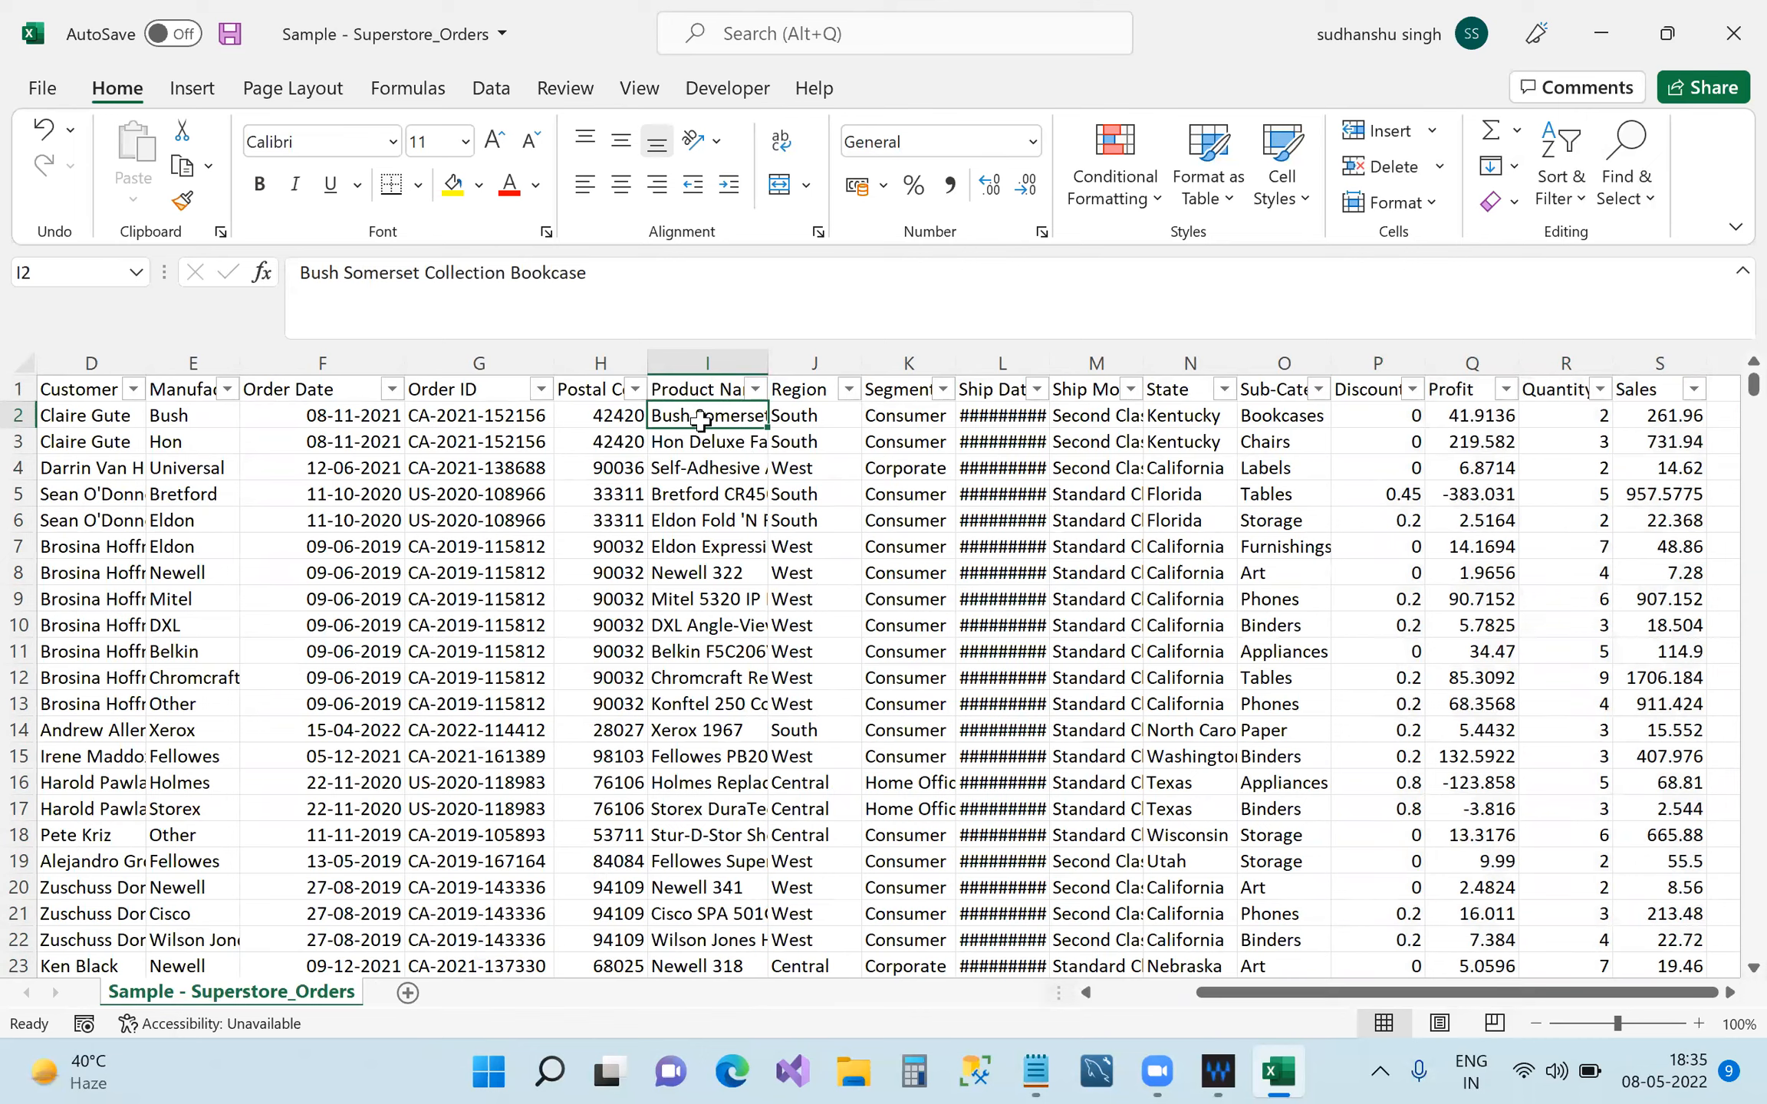
click(776, 420)
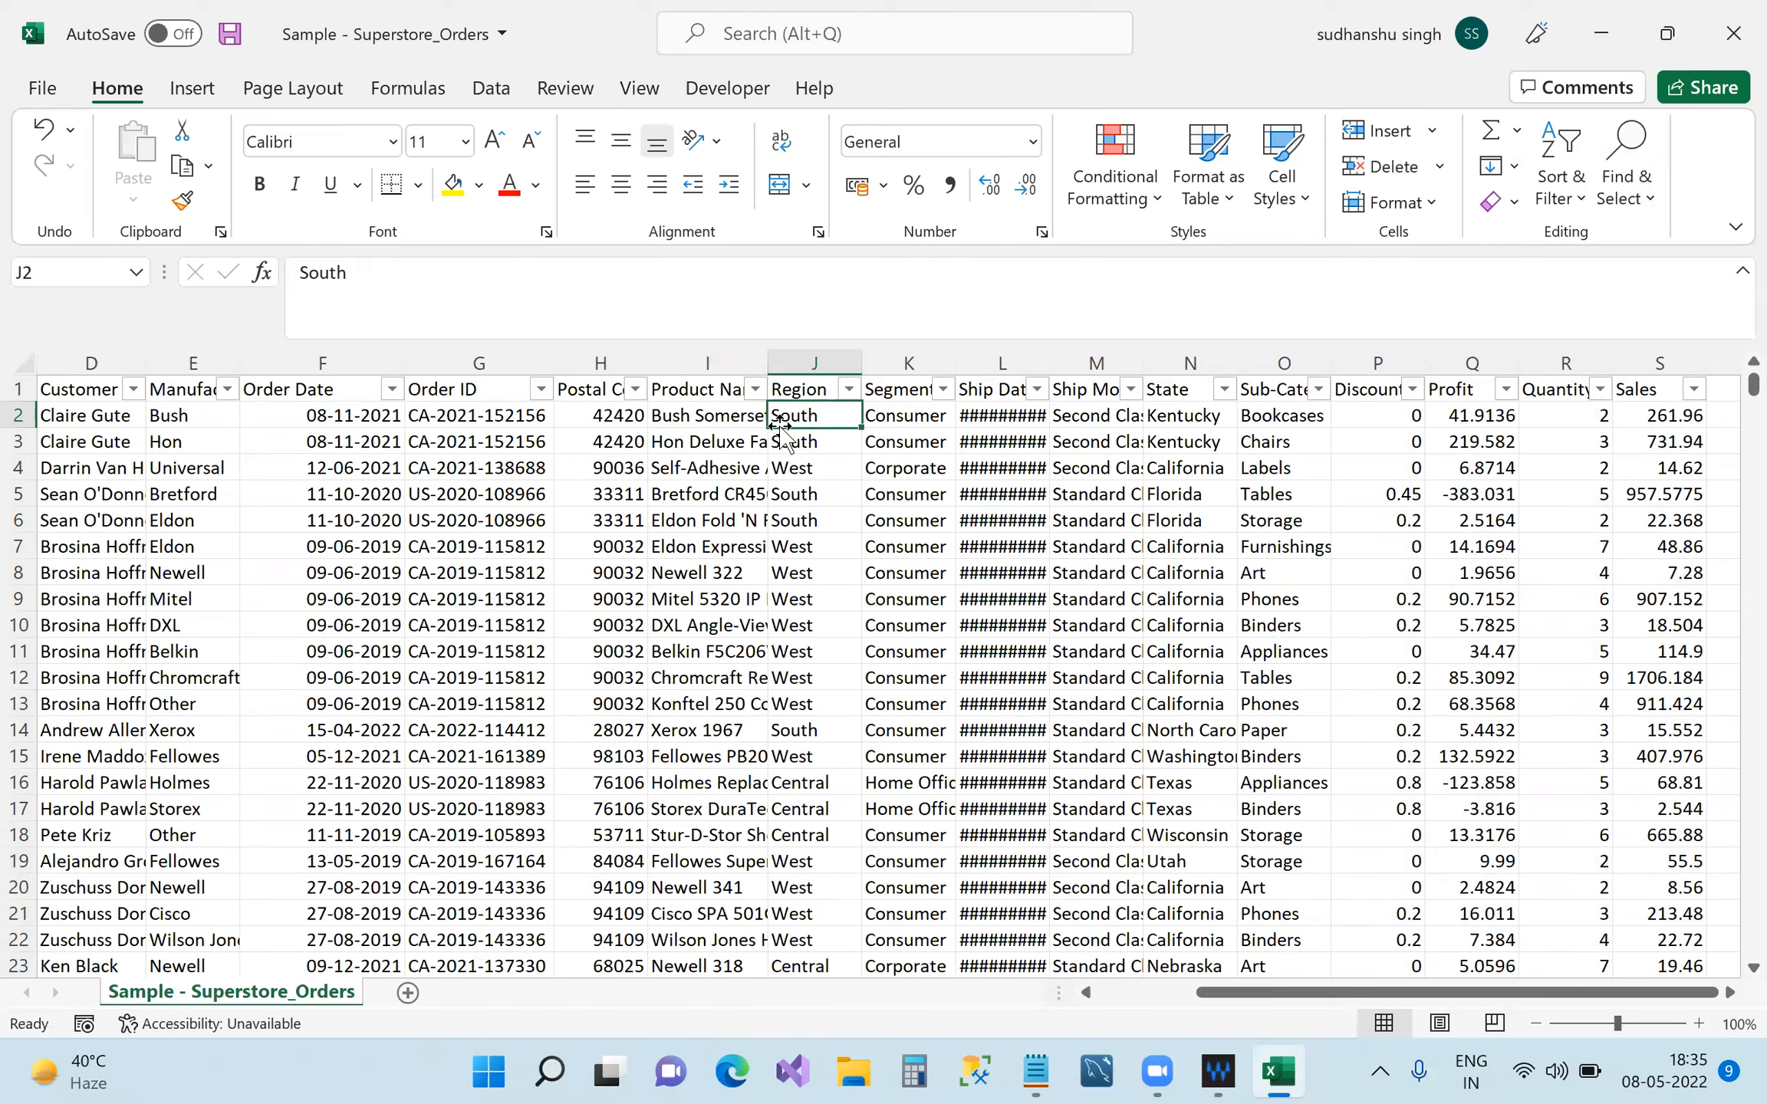
click(748, 414)
click(827, 416)
Select ranges P1:S20 and E1:O5, check order dates in F7 and F10, and select a block from A2.
drag(1314, 999, 1257, 1000)
drag(1457, 587, 1649, 893)
drag(1291, 391, 103, 576)
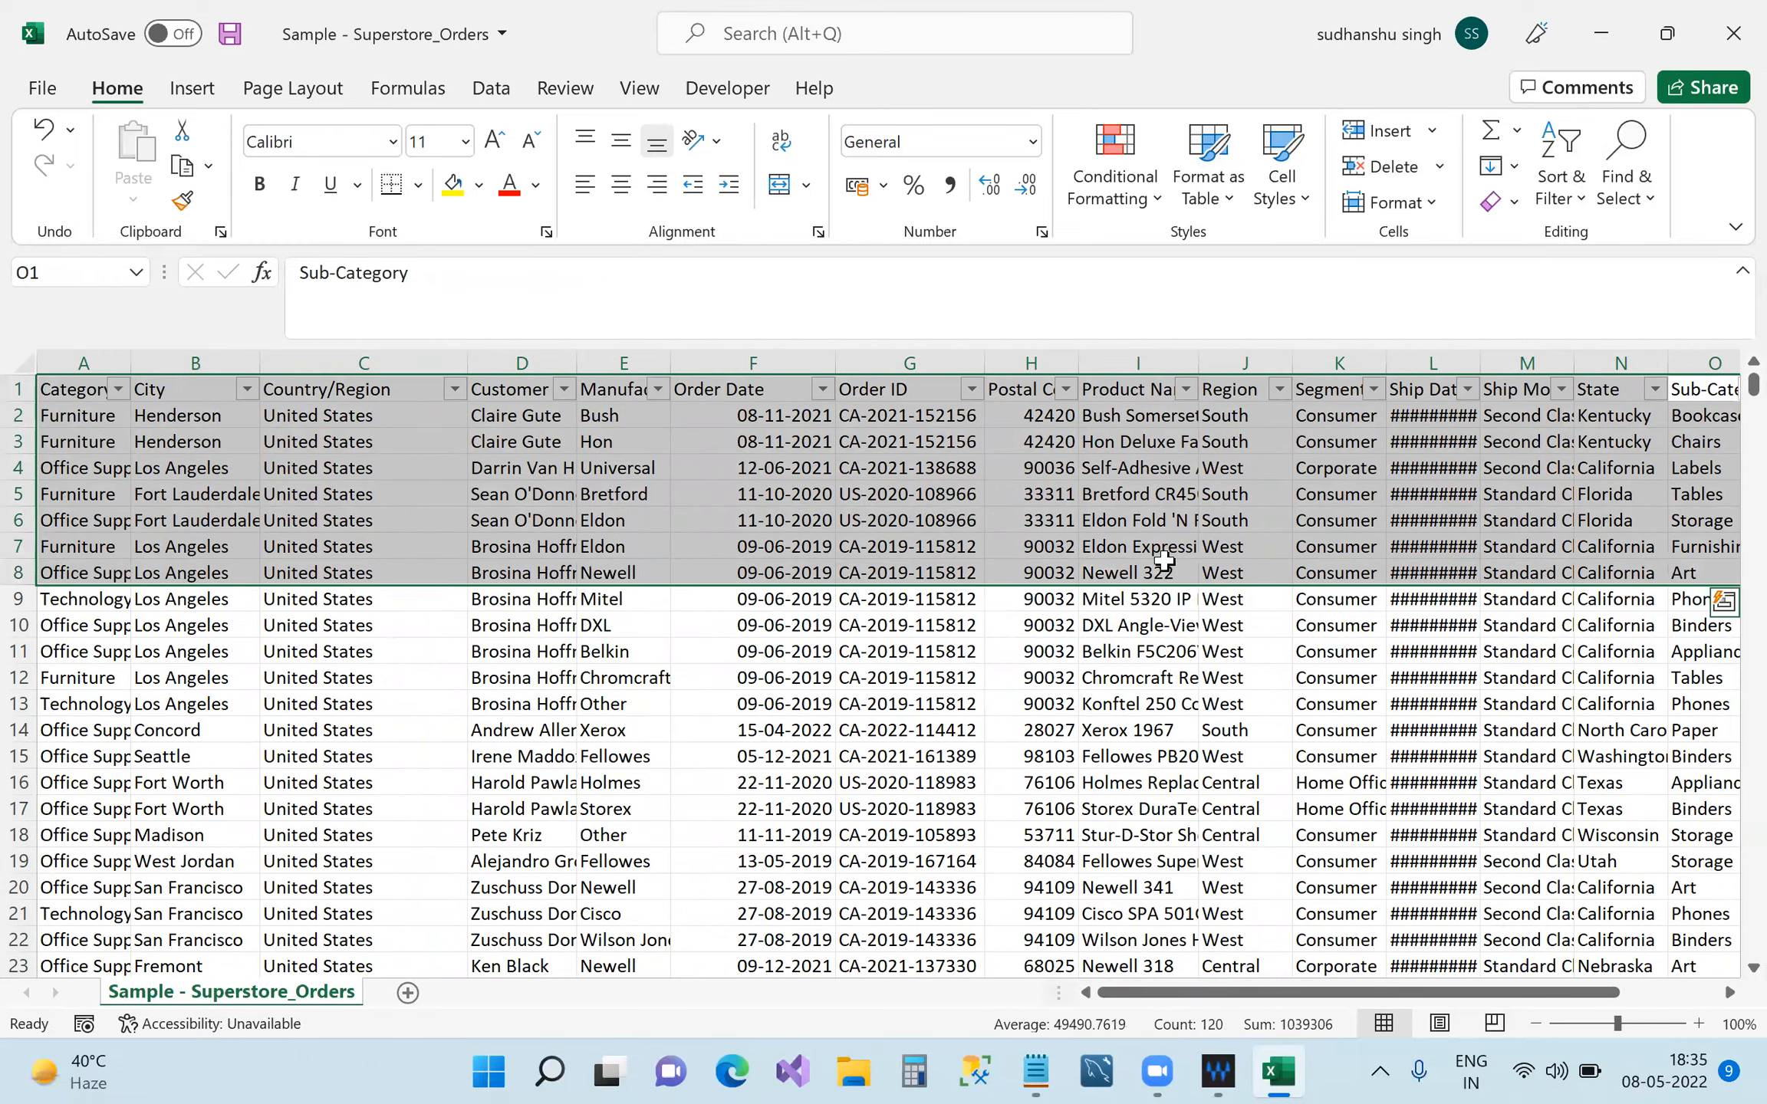
click(825, 624)
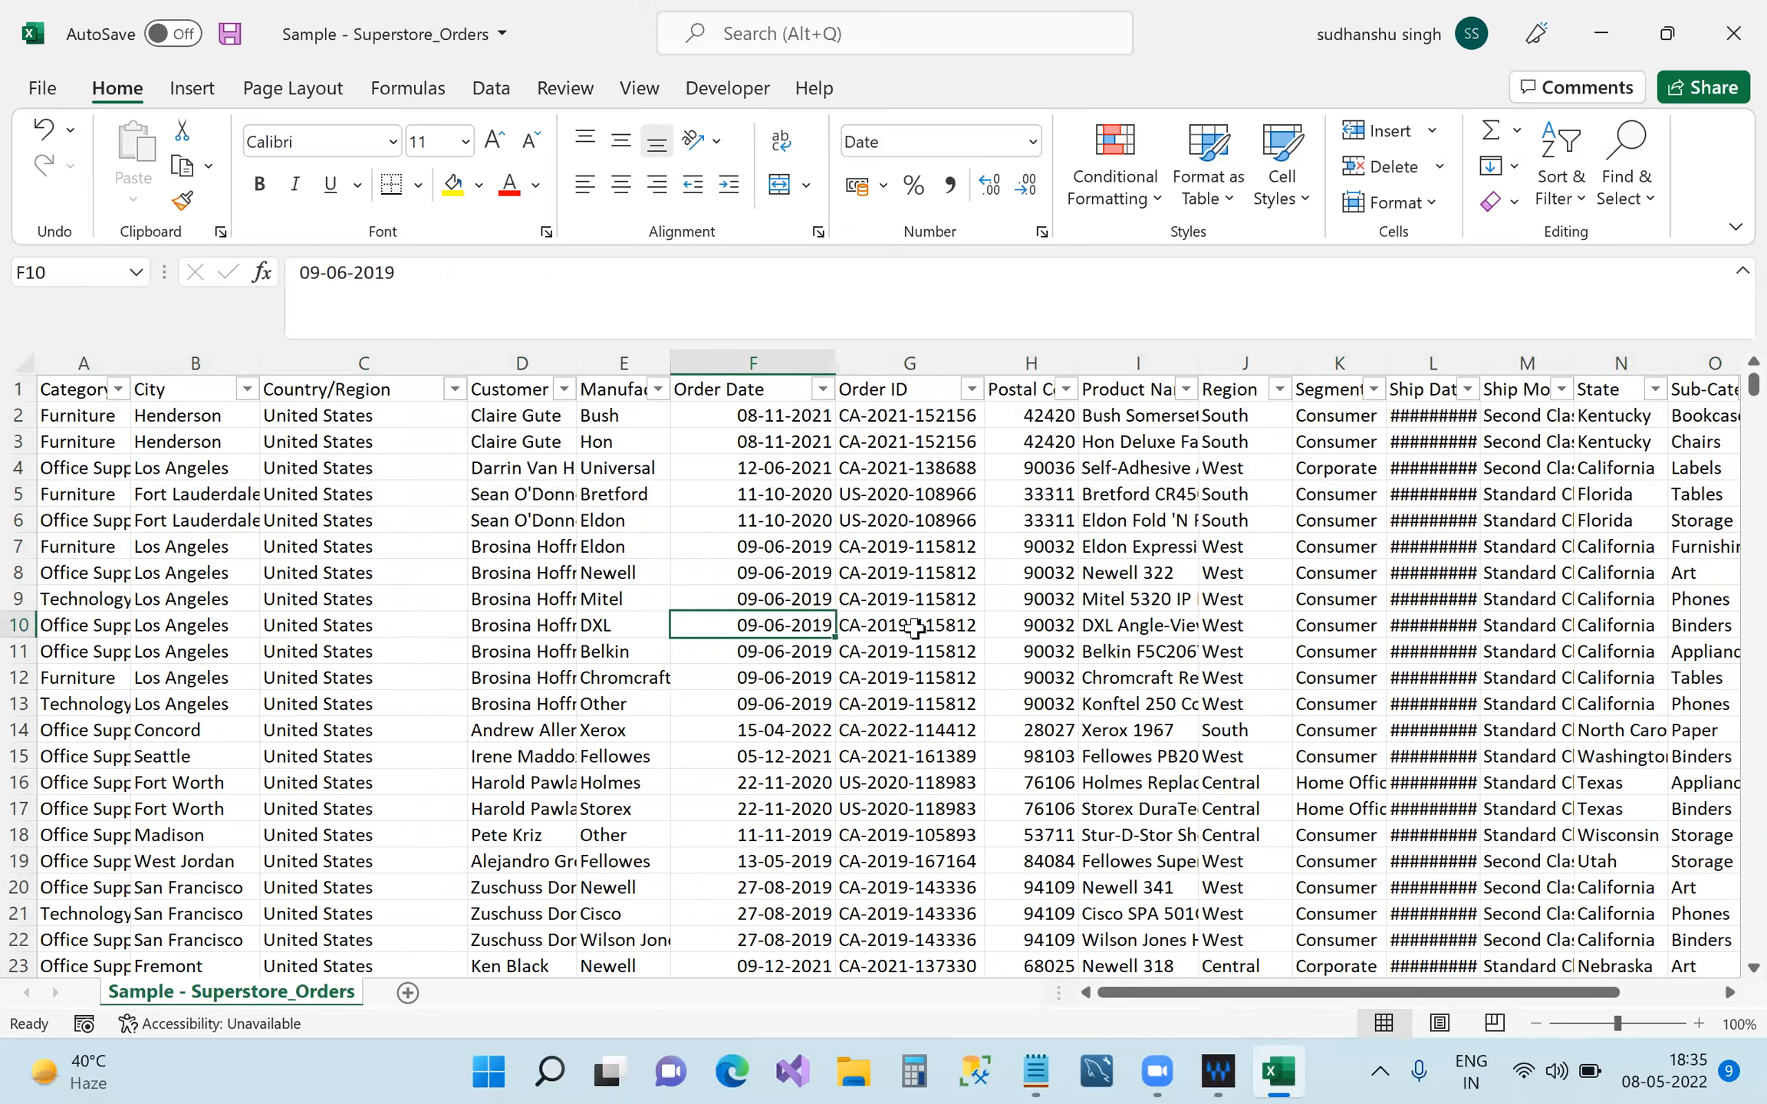
click(1063, 523)
click(760, 547)
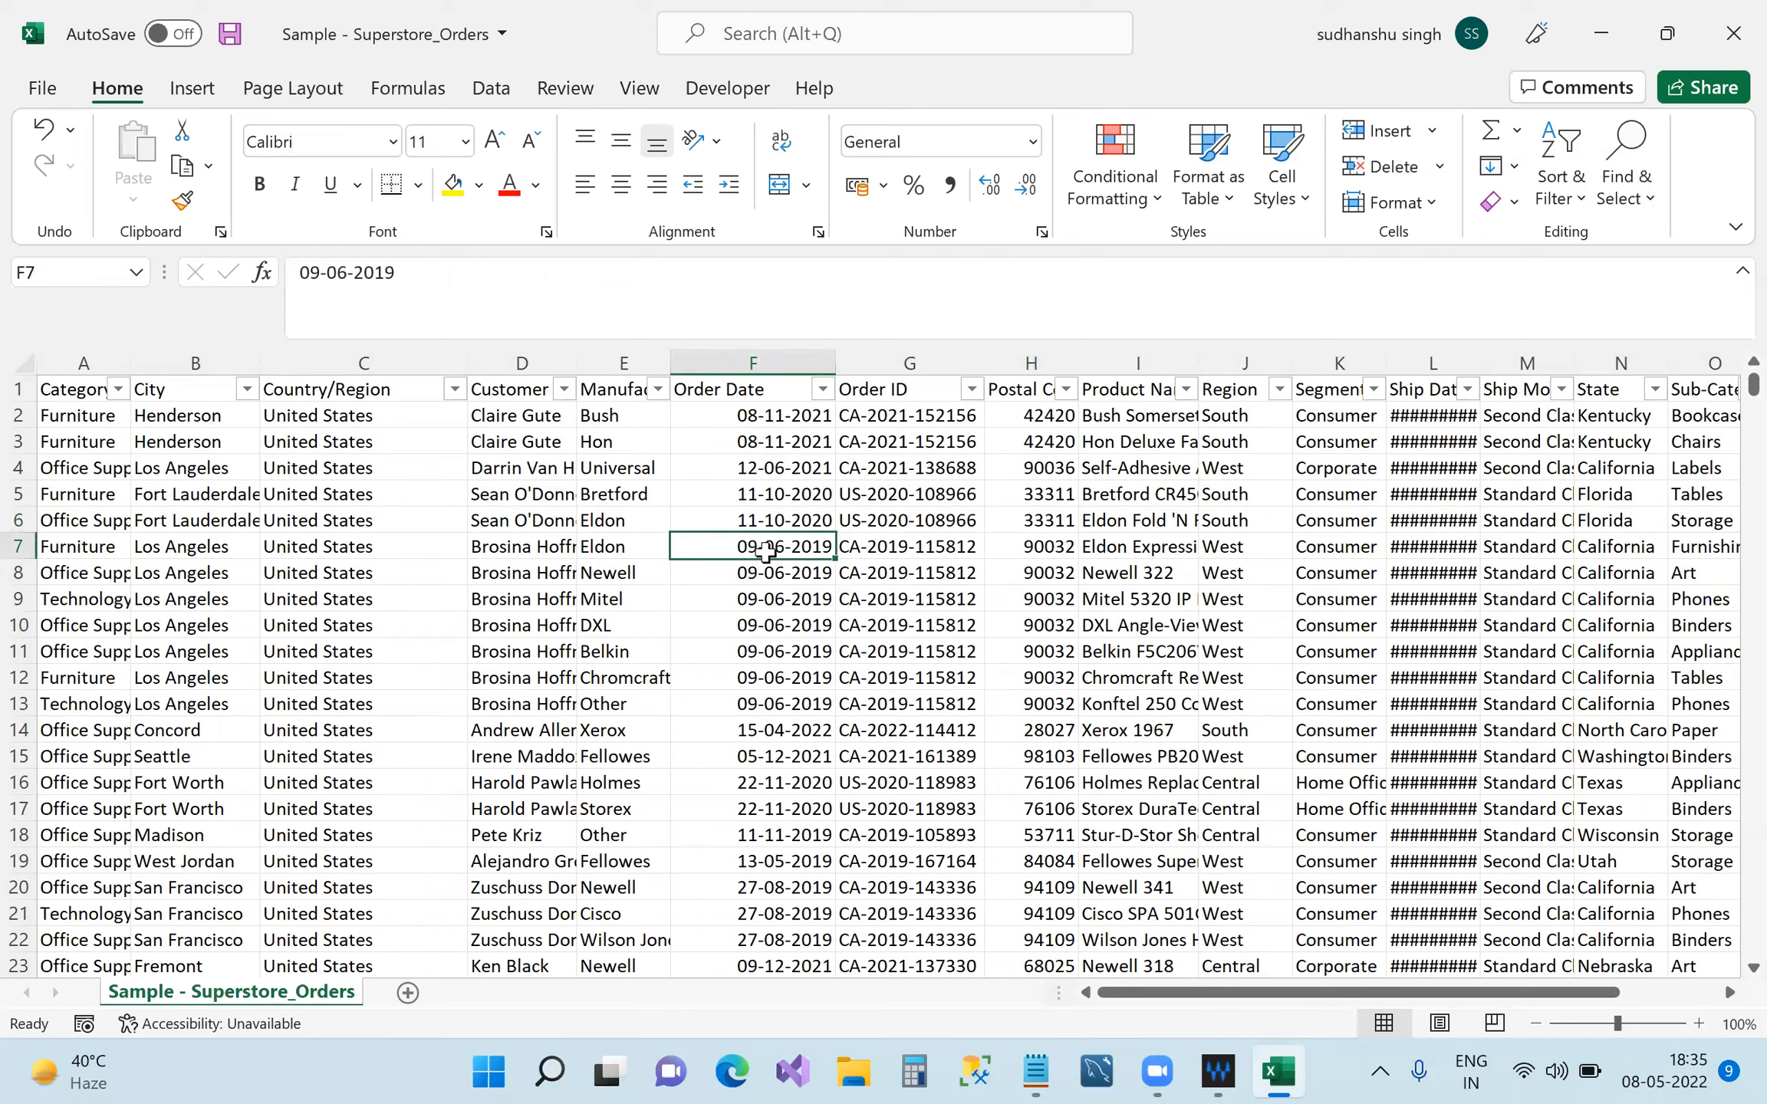
click(220, 545)
drag(61, 420, 598, 887)
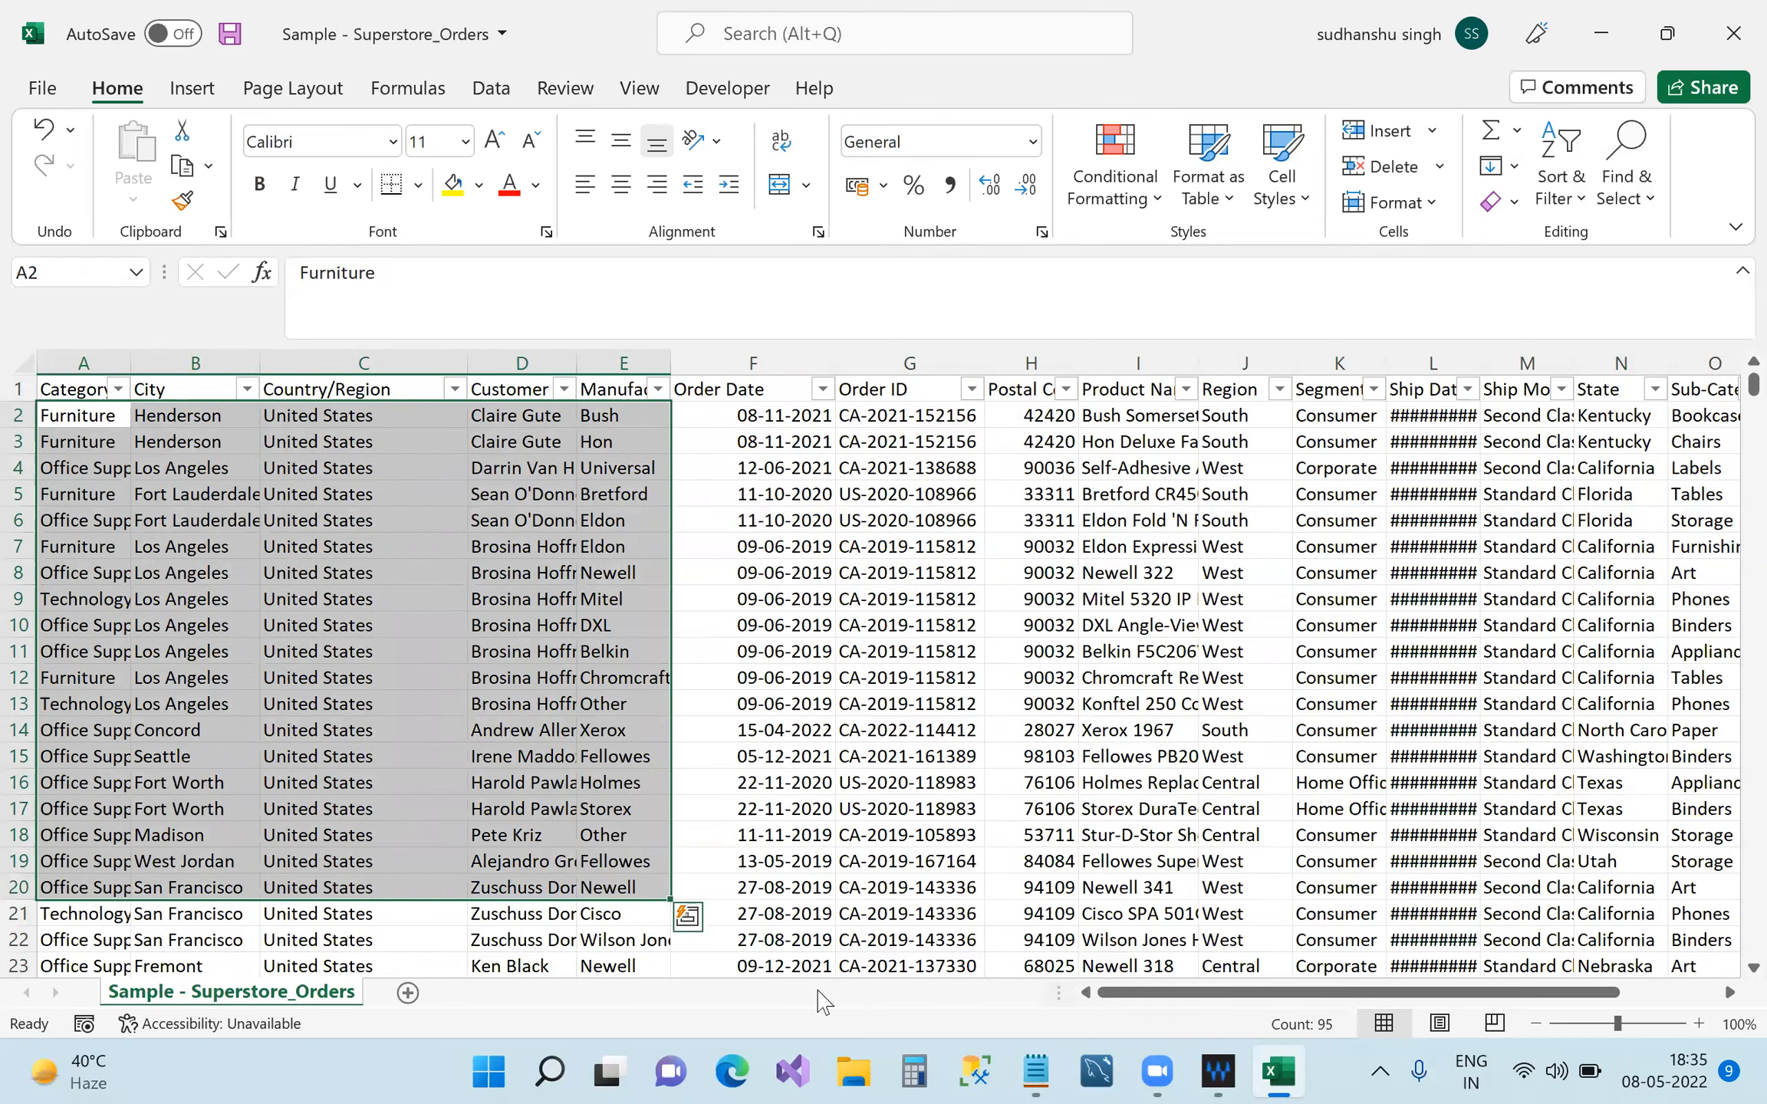
Note in Notepad that column values can be numeric, character(a,b,c) or date, then minimize it.
click(1035, 1072)
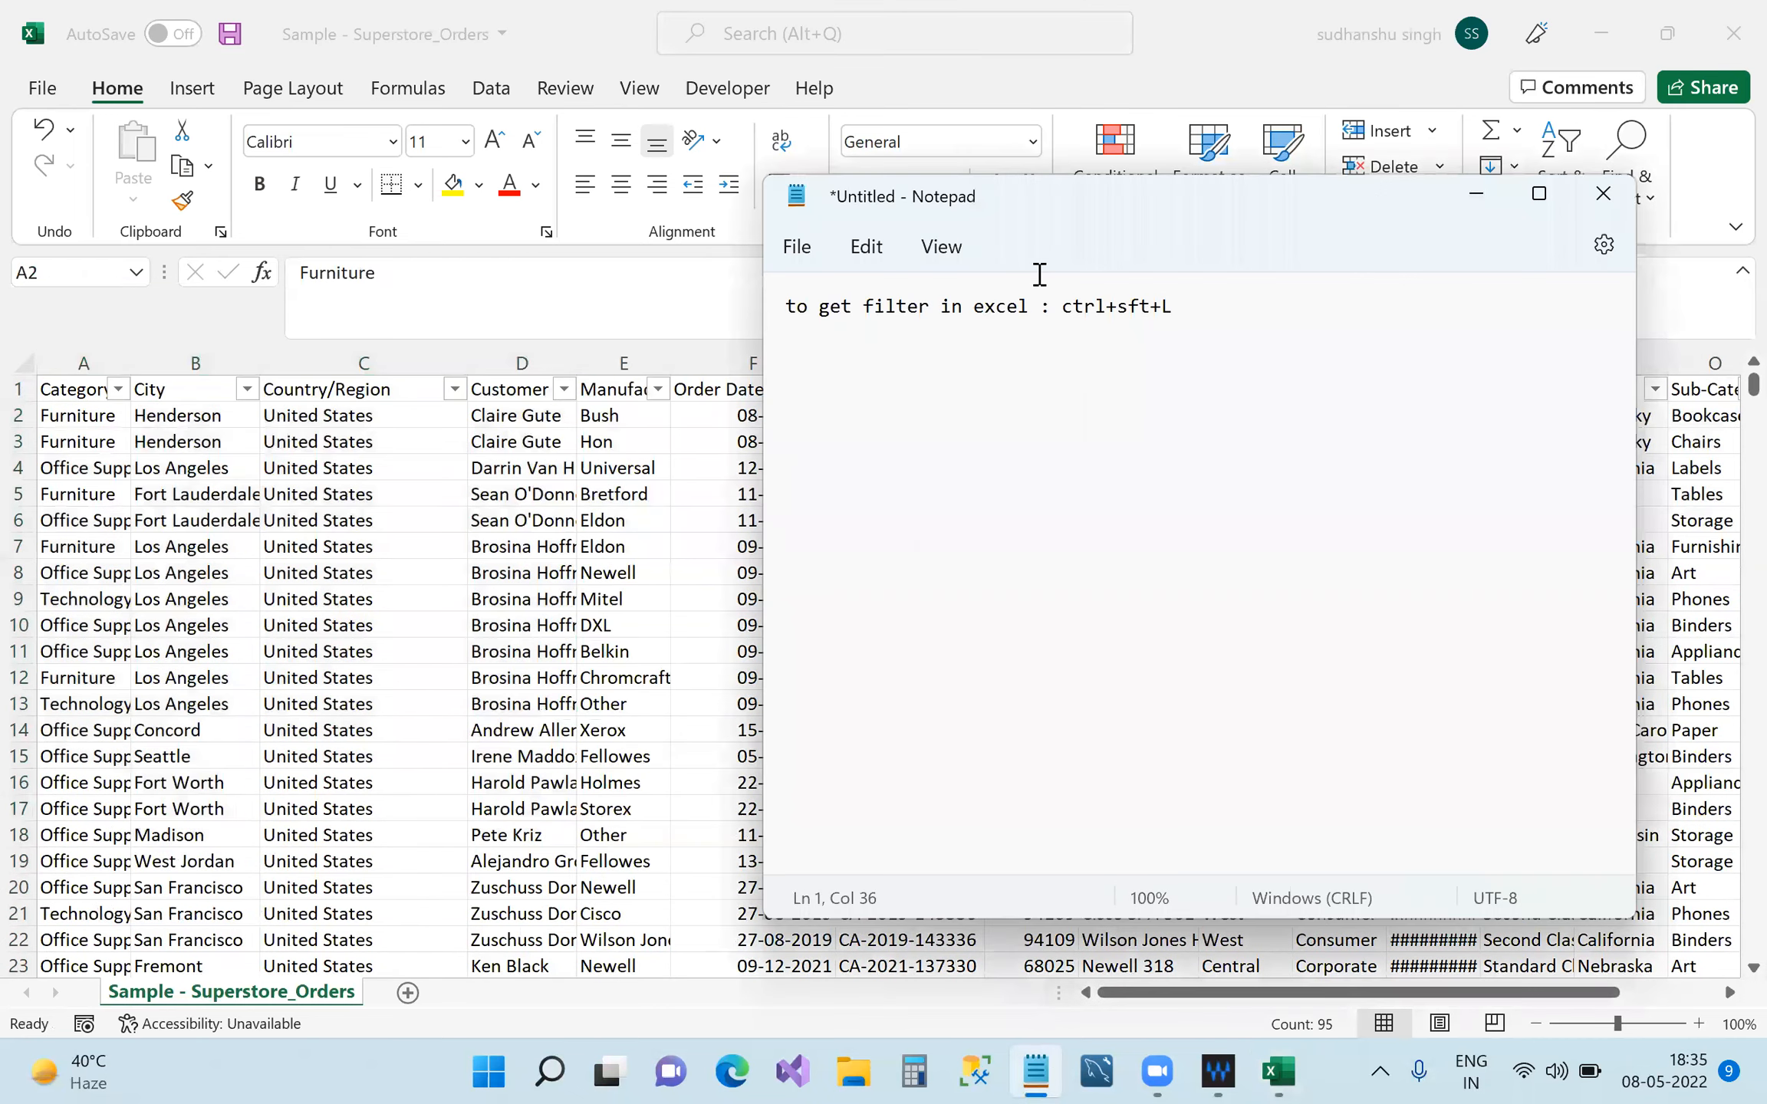
key(Return)
text(Our values in any c)
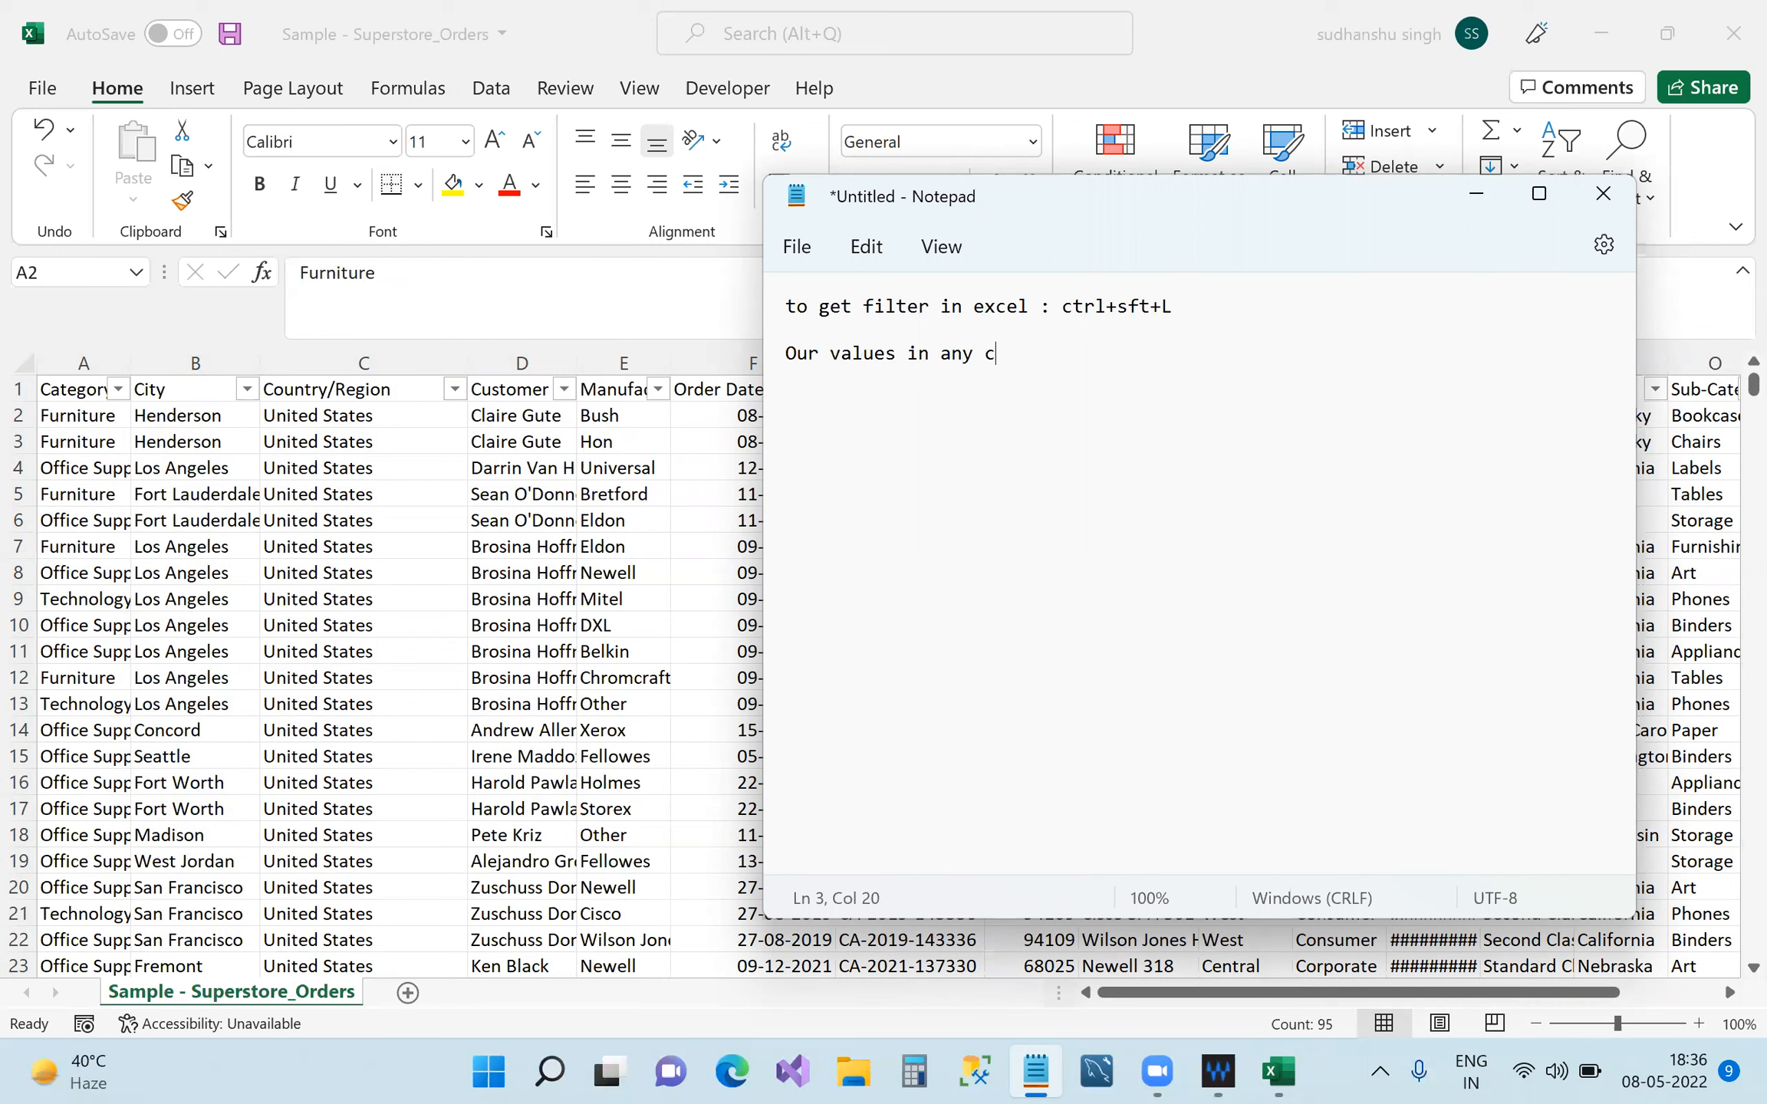
text(olumn any)
key(BackSpace)
key(BackSpace)
key(BackSpace)
key(BackSpace)
text(can be either numeric)
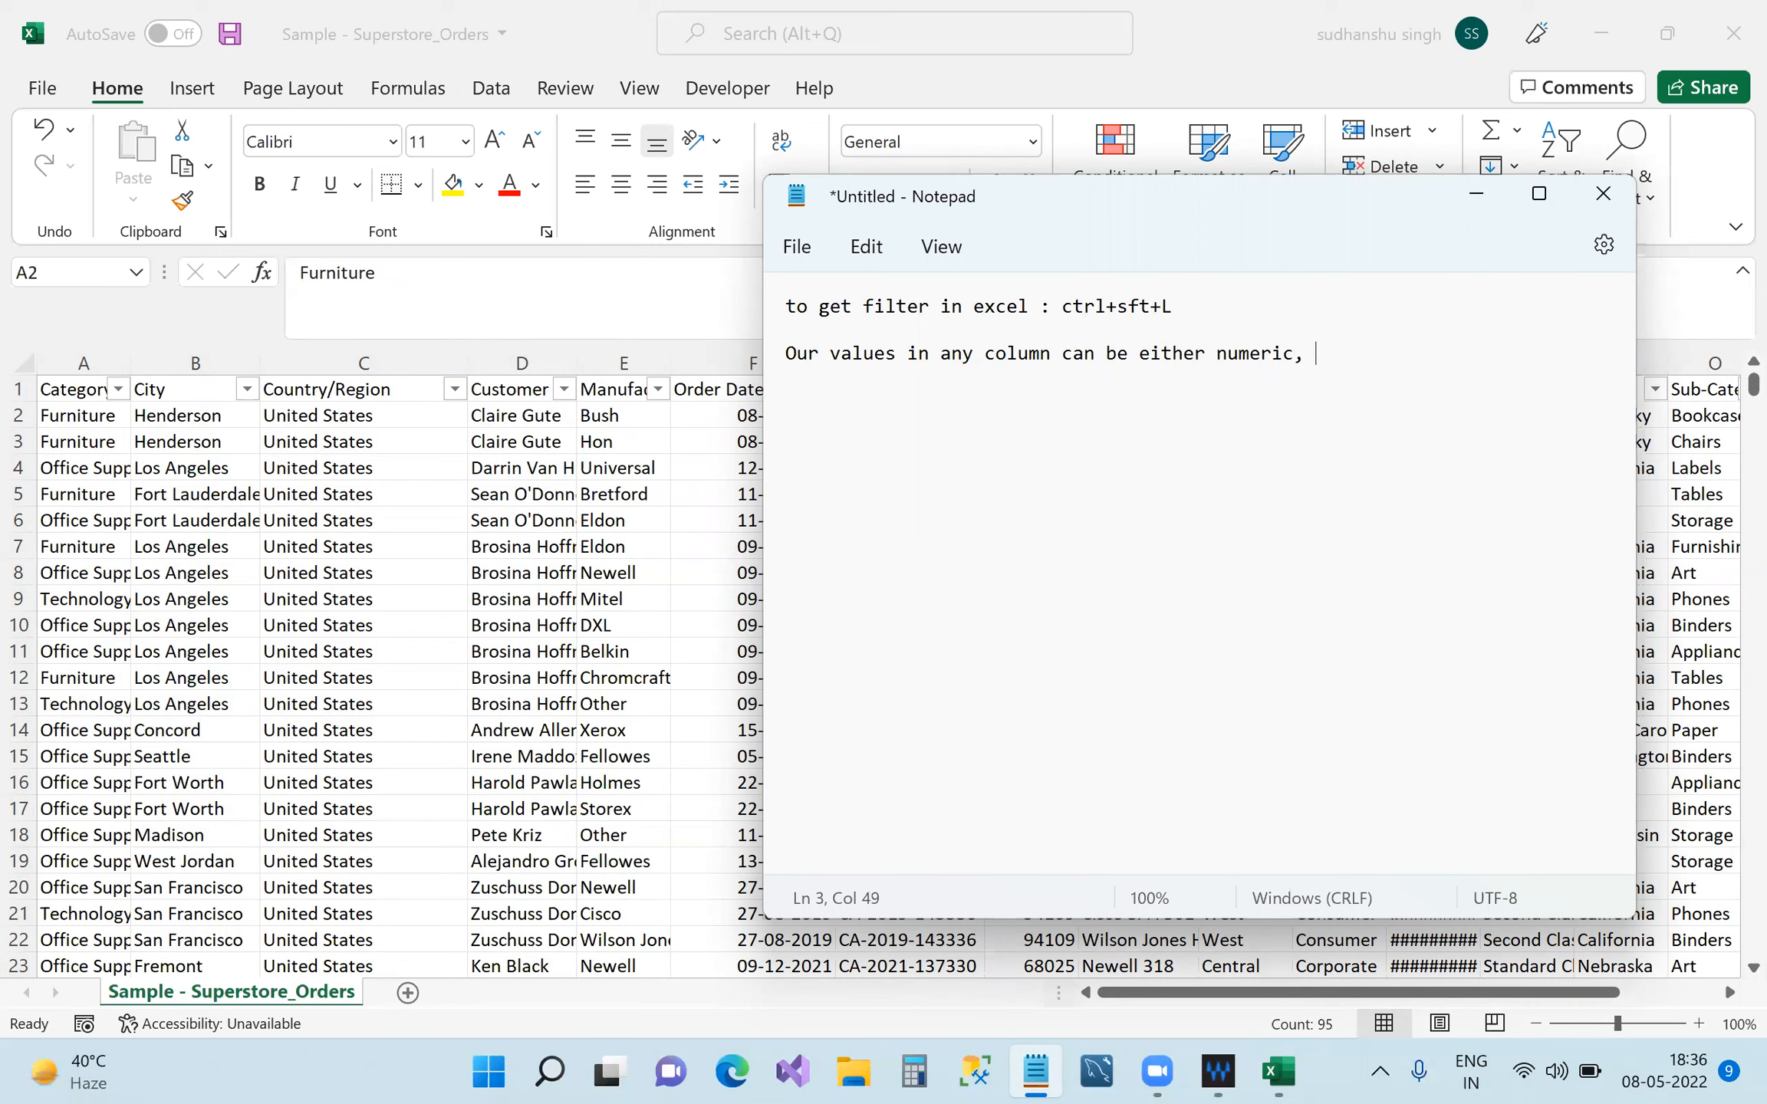
text(,)
key(BackSpace)
text(or character(a,b,c))
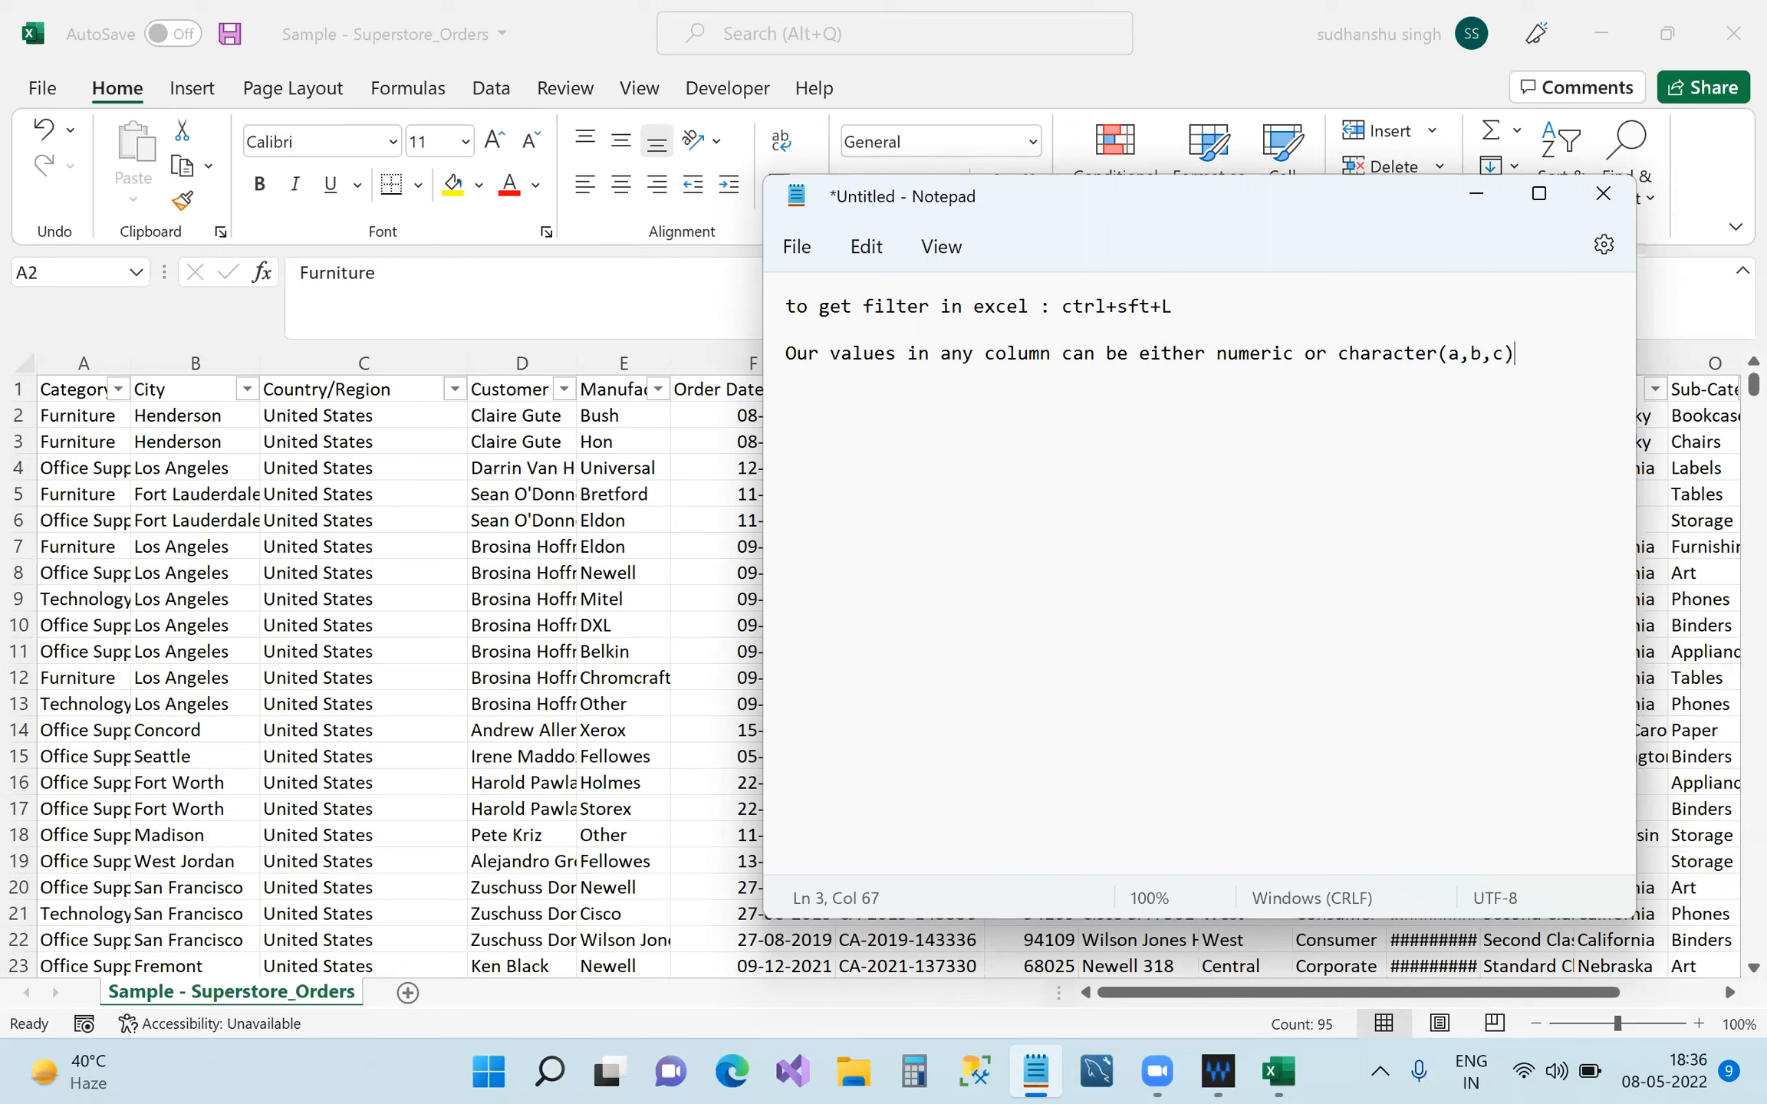
text( 0r)
key(BackSpace)
key(BackSpace)
text(or date)
click(1476, 192)
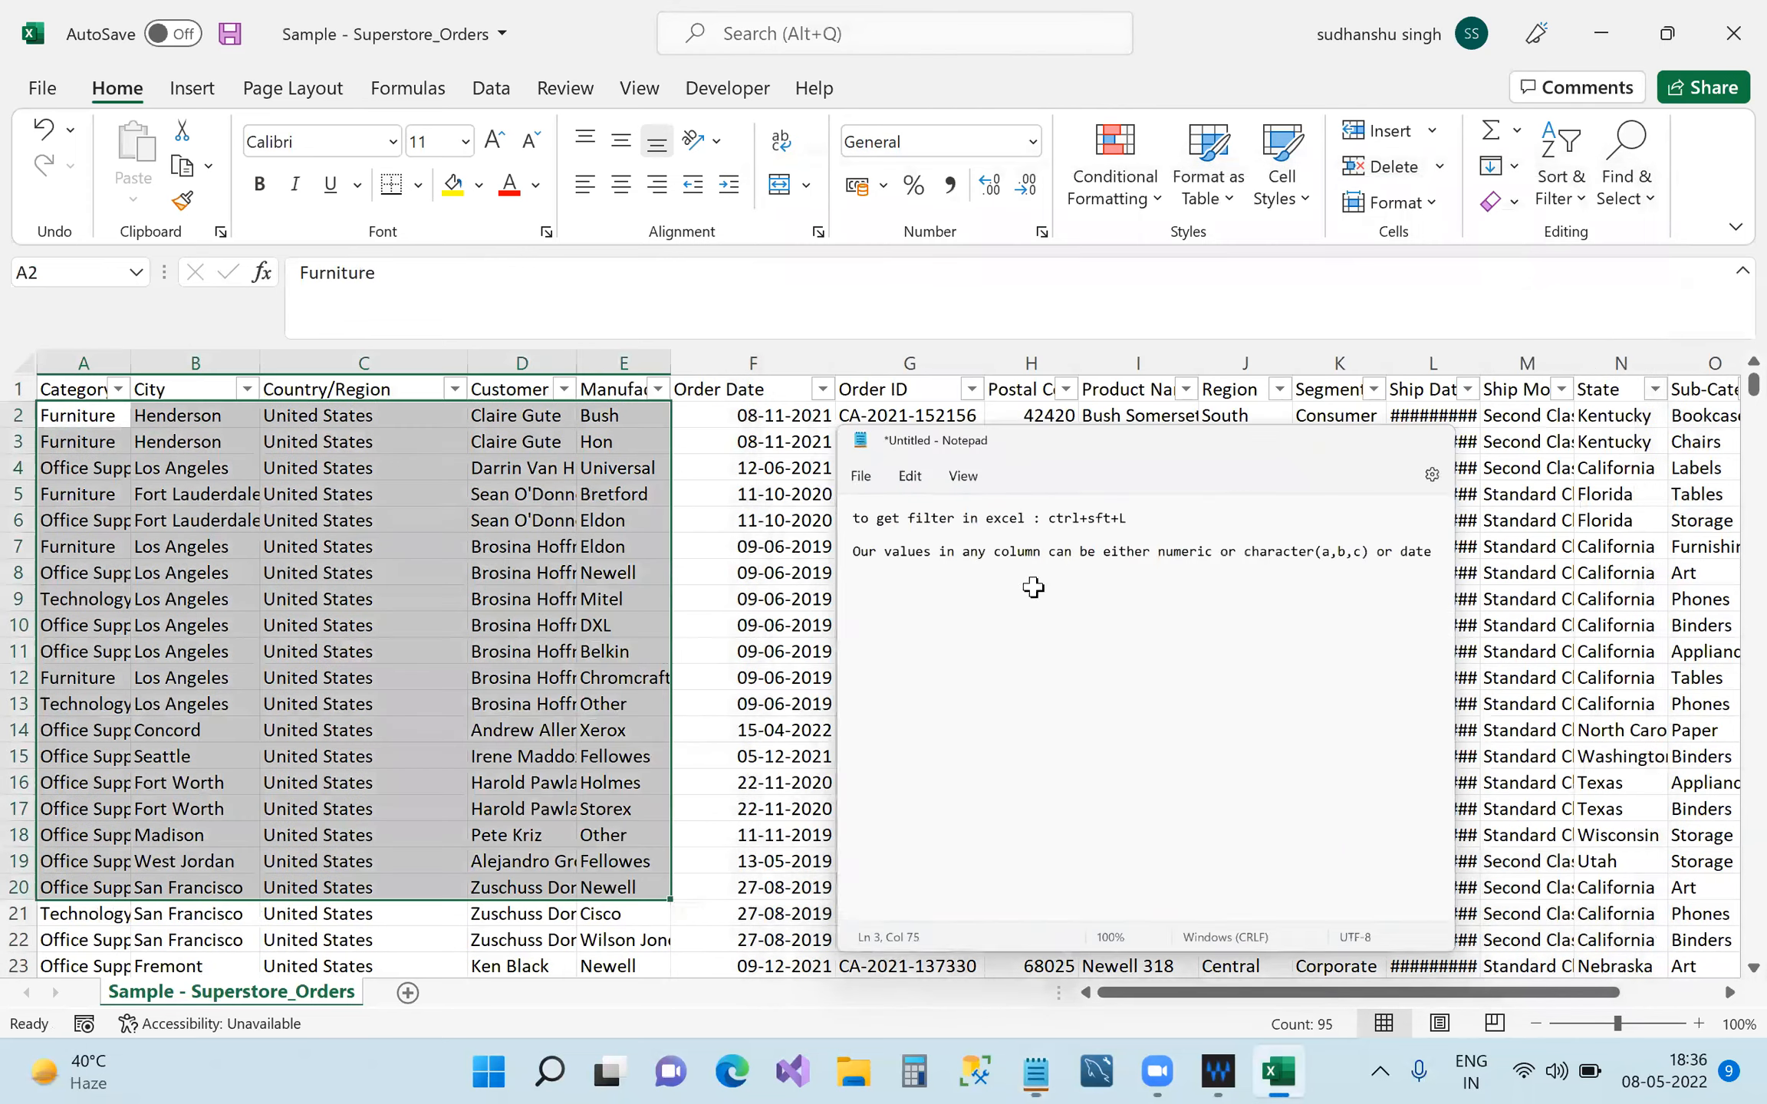
Select the Order Date header and a large data block, glance at the notes, then deselect via U14.
click(762, 393)
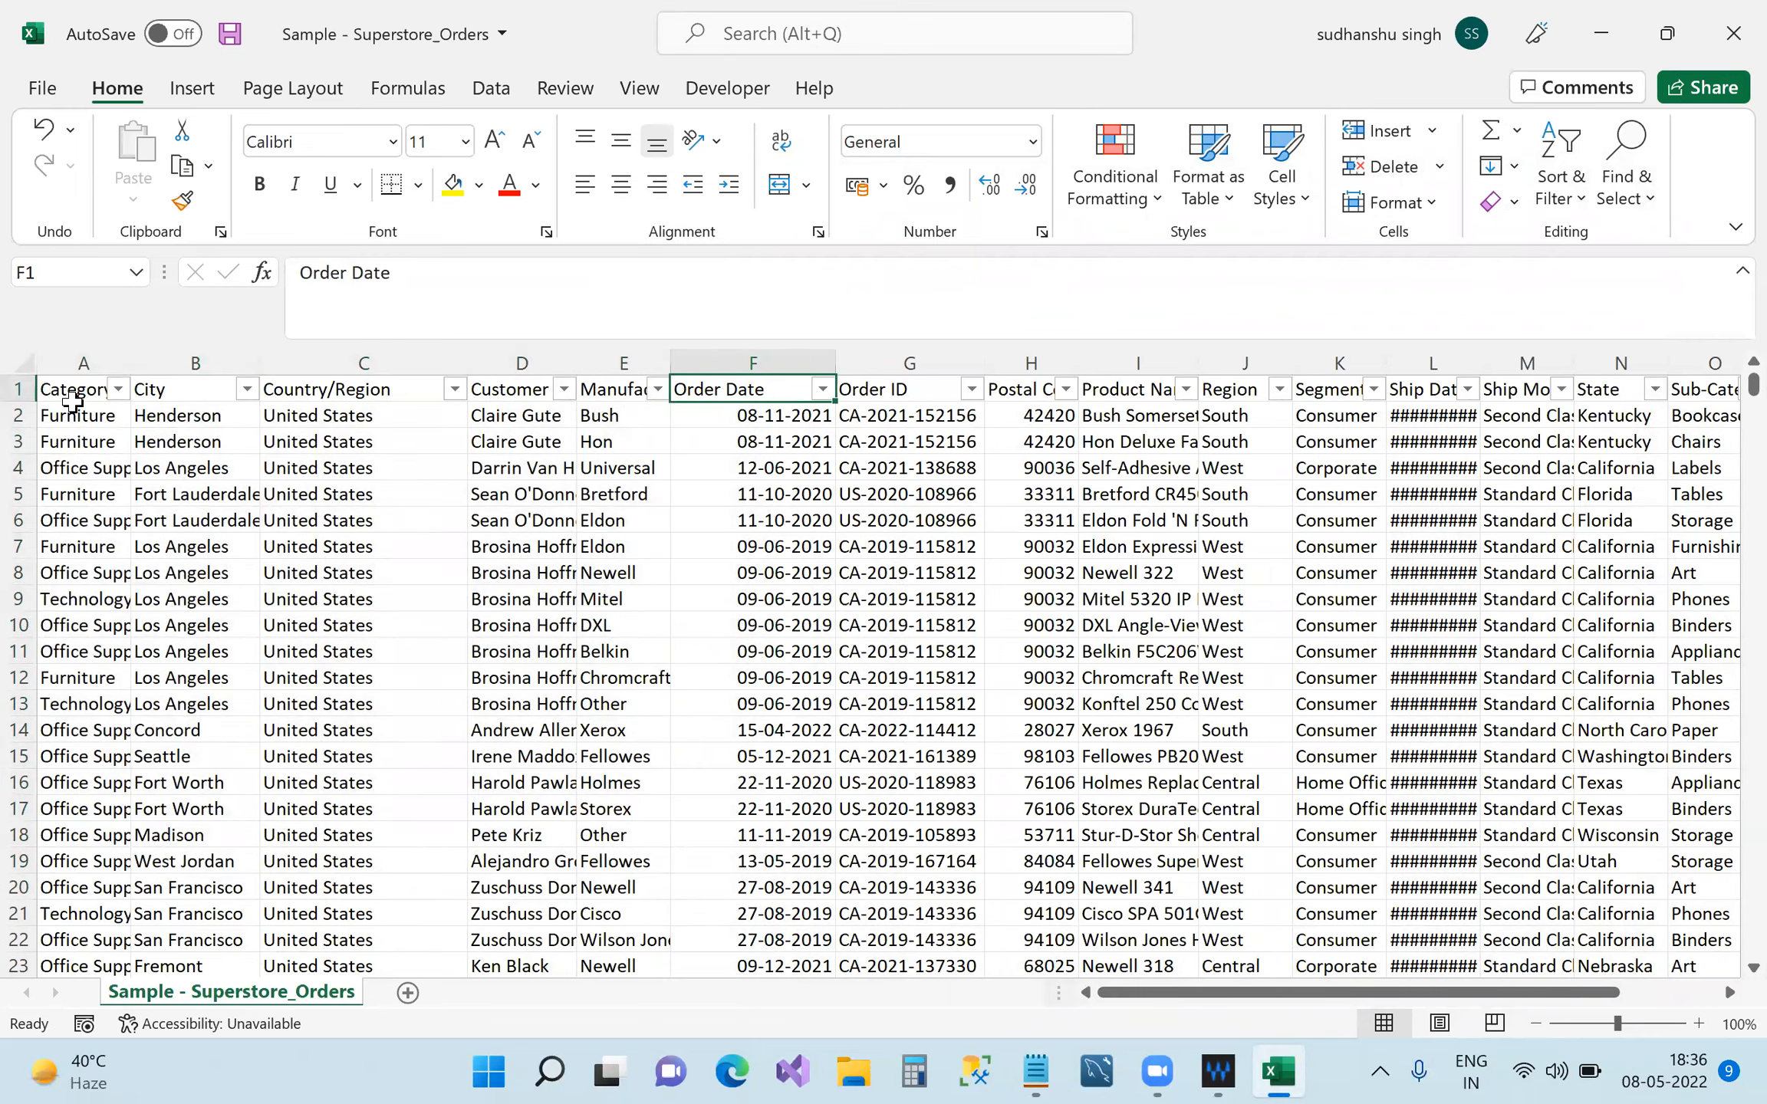
drag(61, 391, 1461, 917)
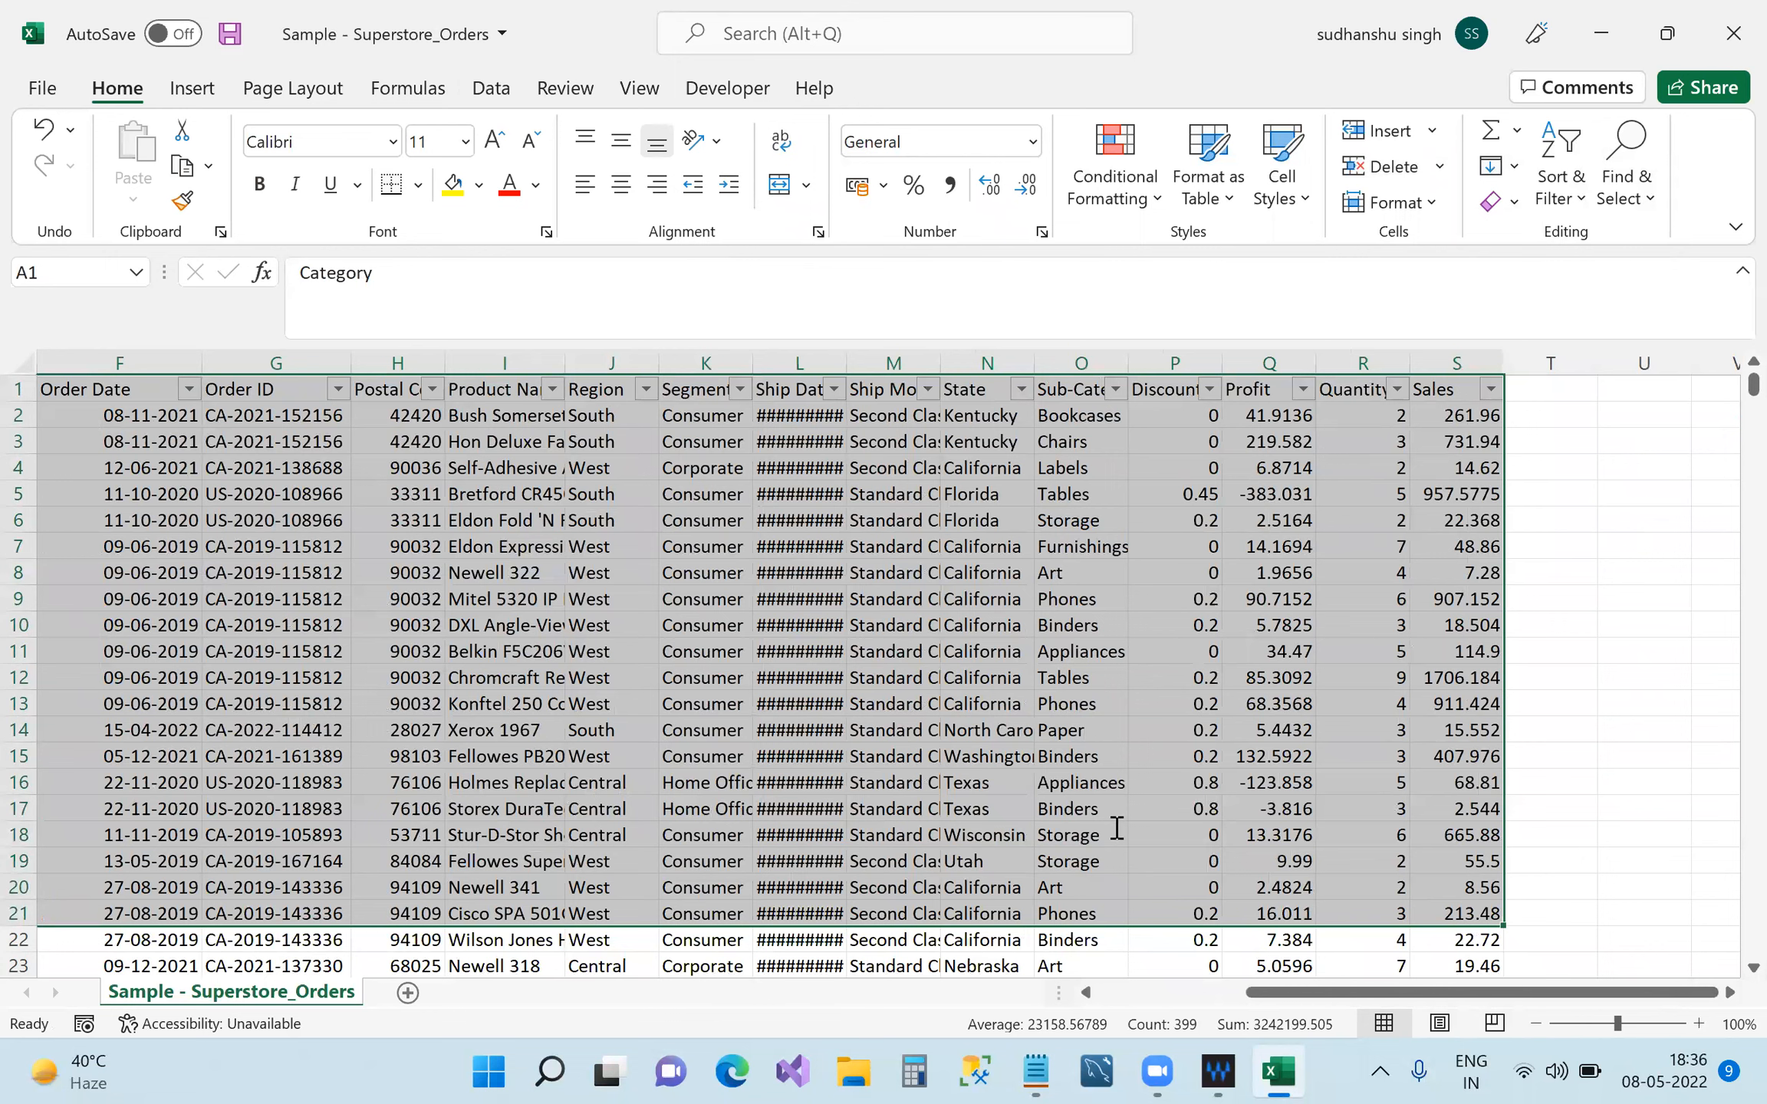
key(alt+Tab)
click(1239, 356)
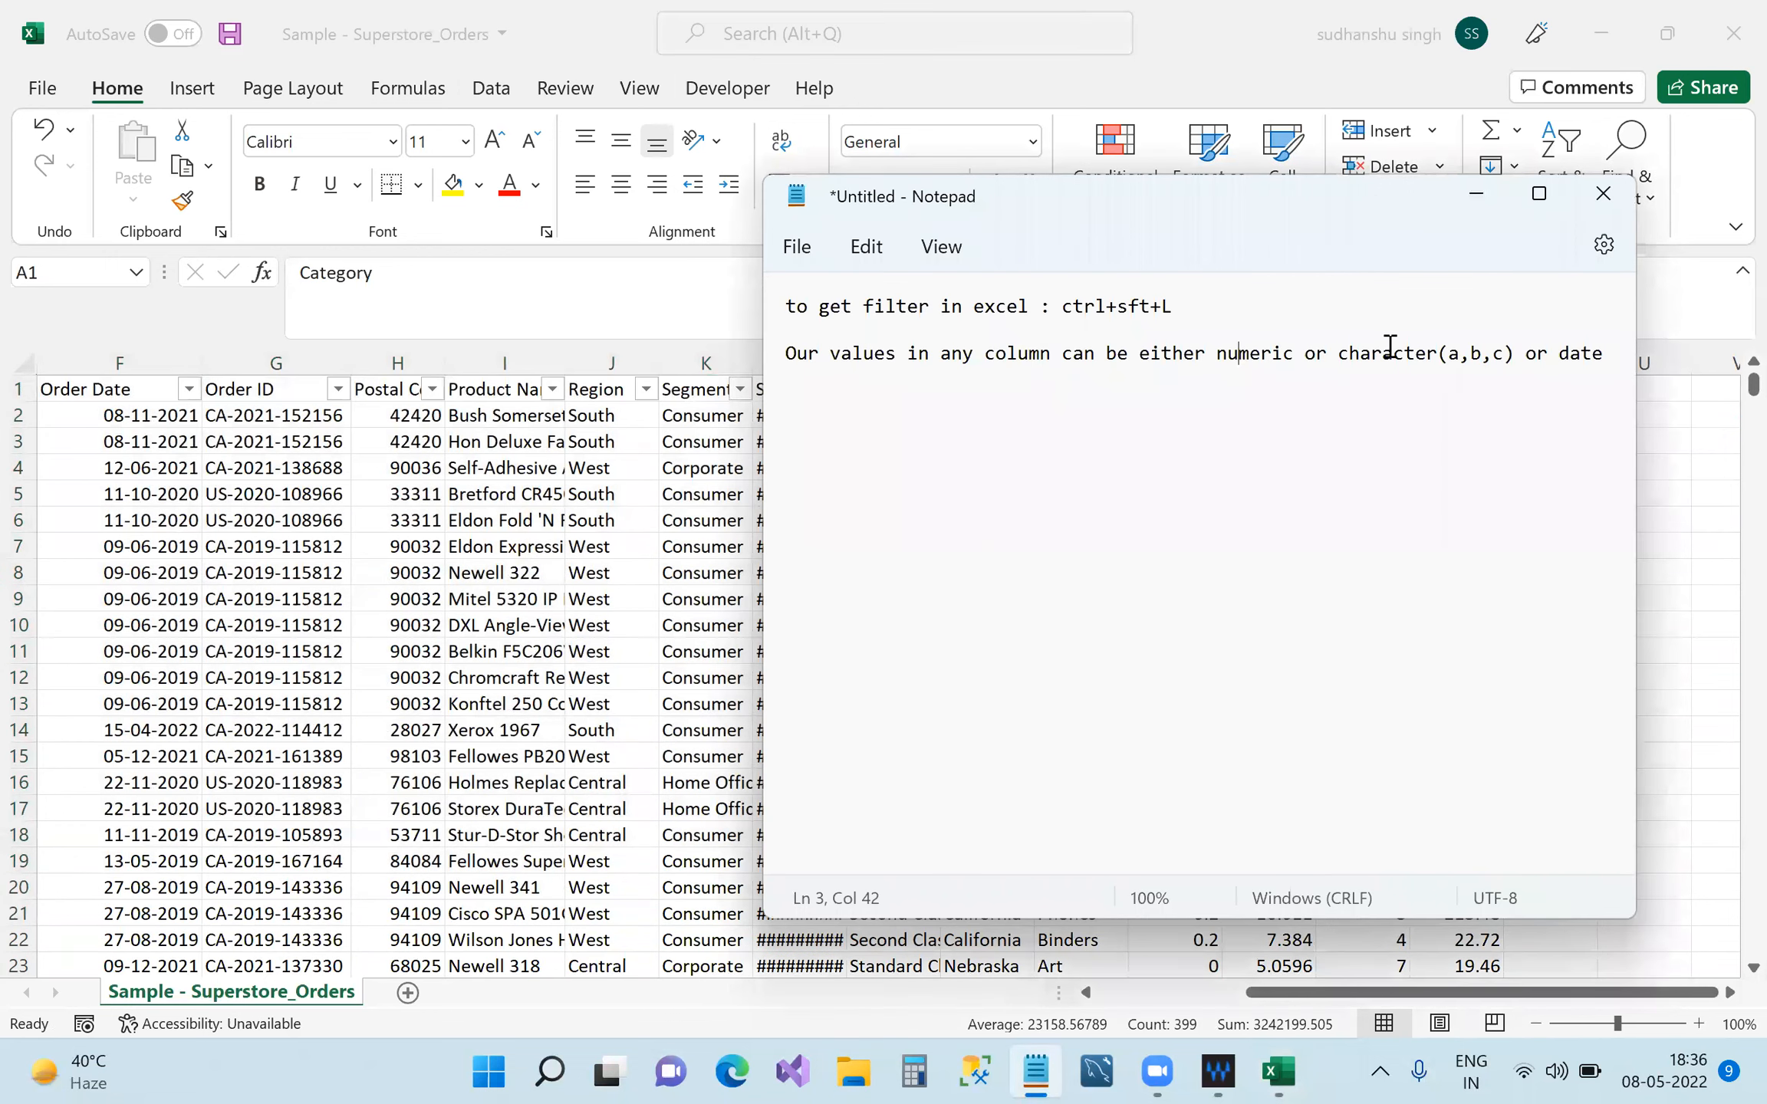
click(1500, 200)
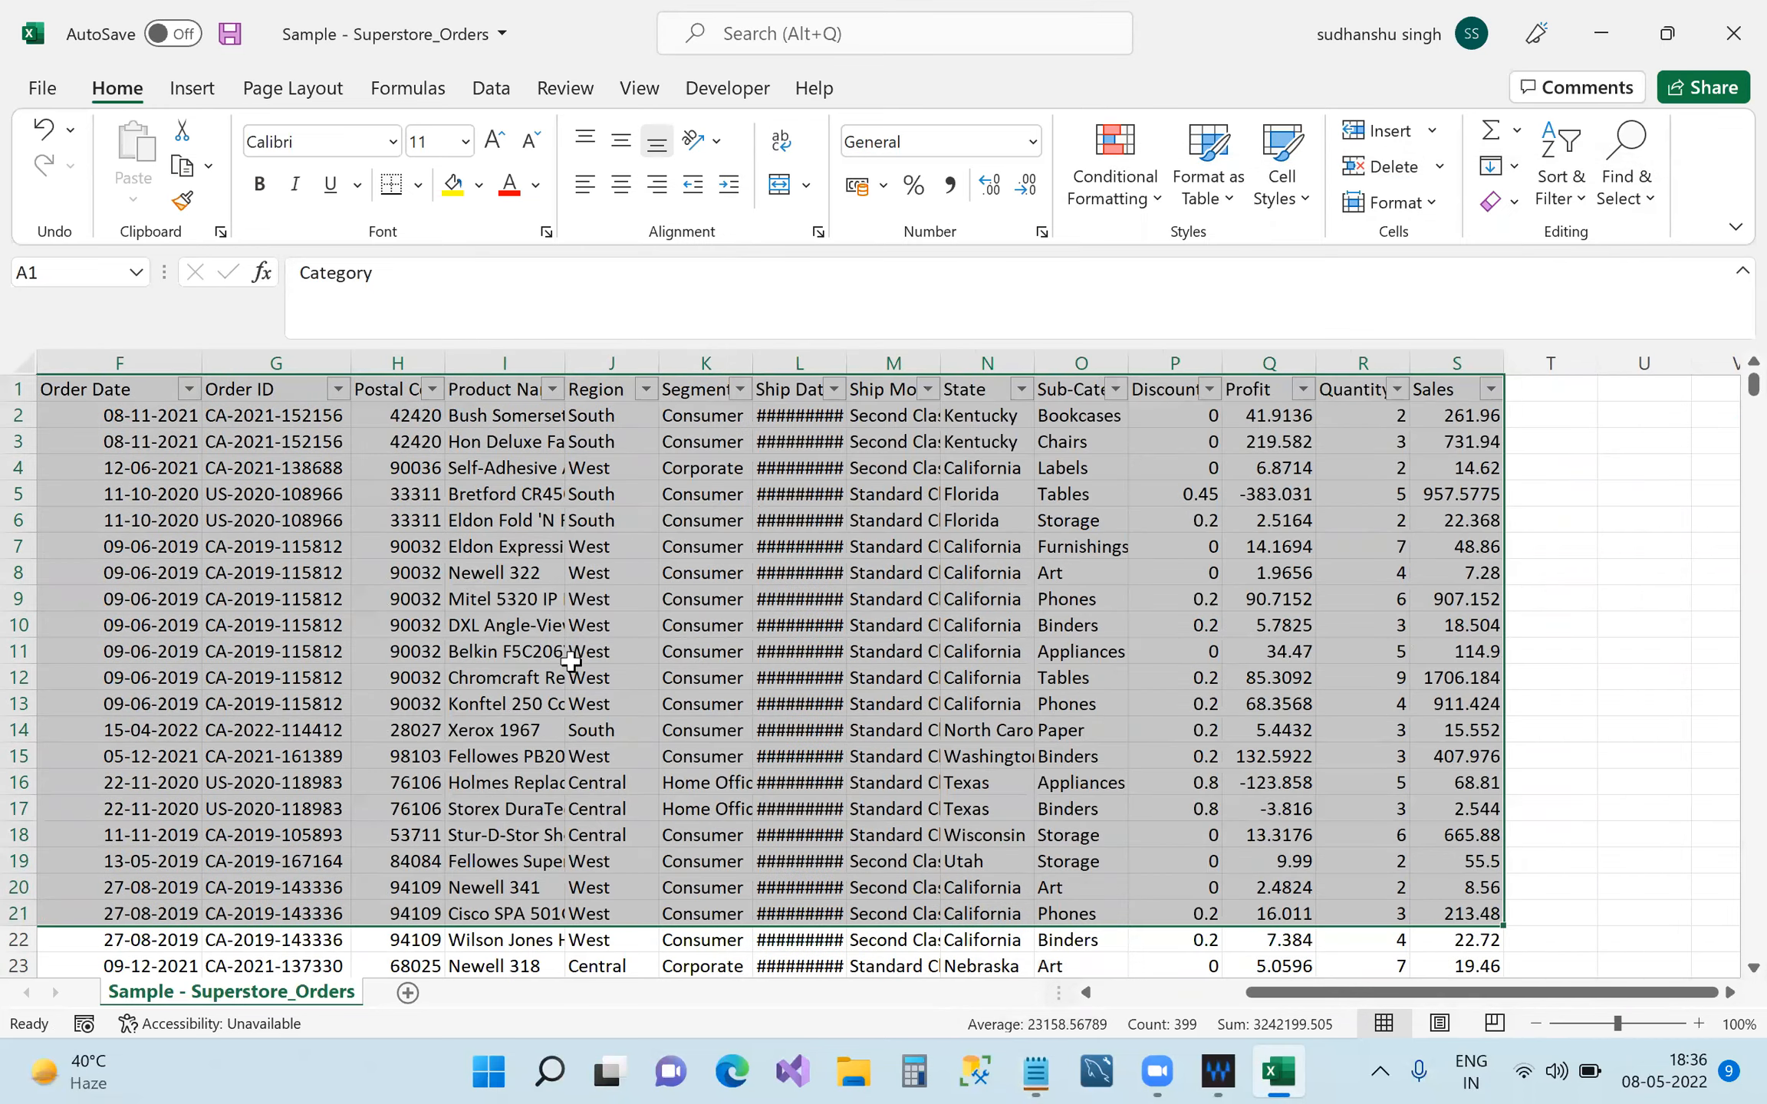
click(1644, 732)
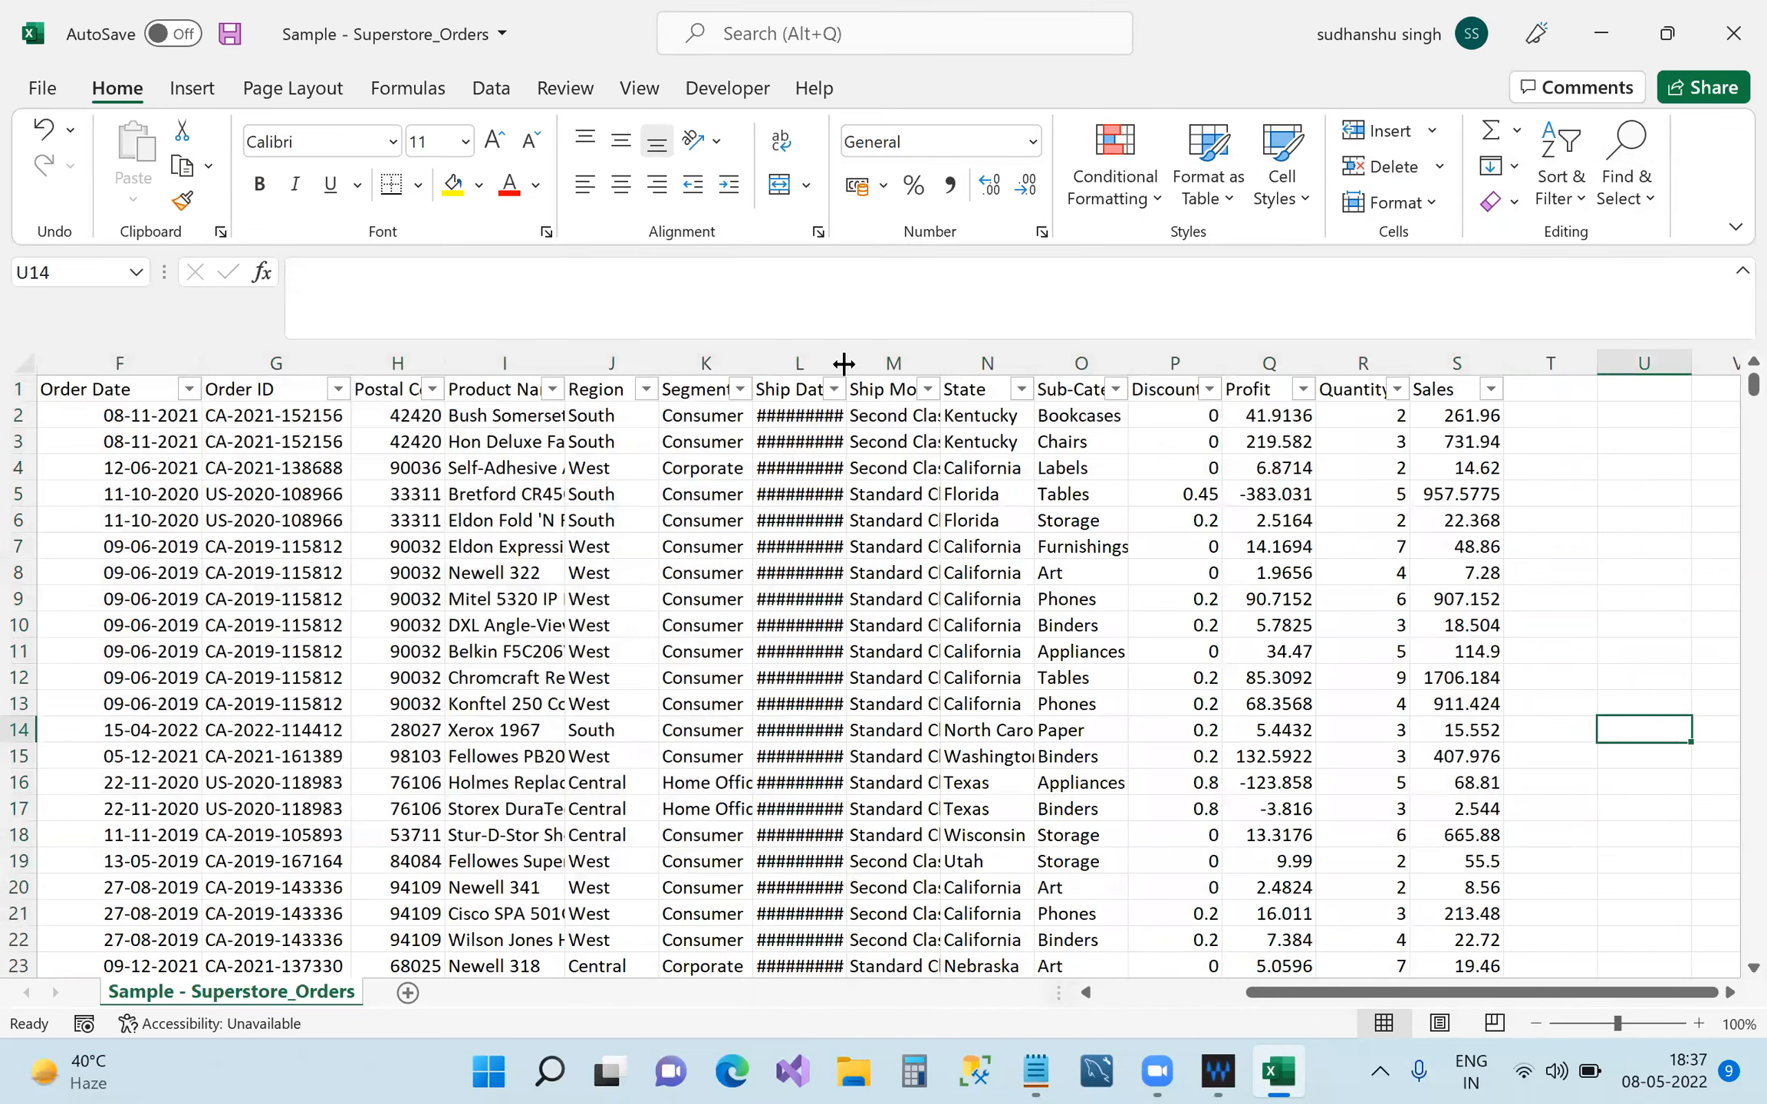
Widen the Ship Date column, jump from A1 to last row 9995, and return to Notepad.
drag(847, 360, 892, 368)
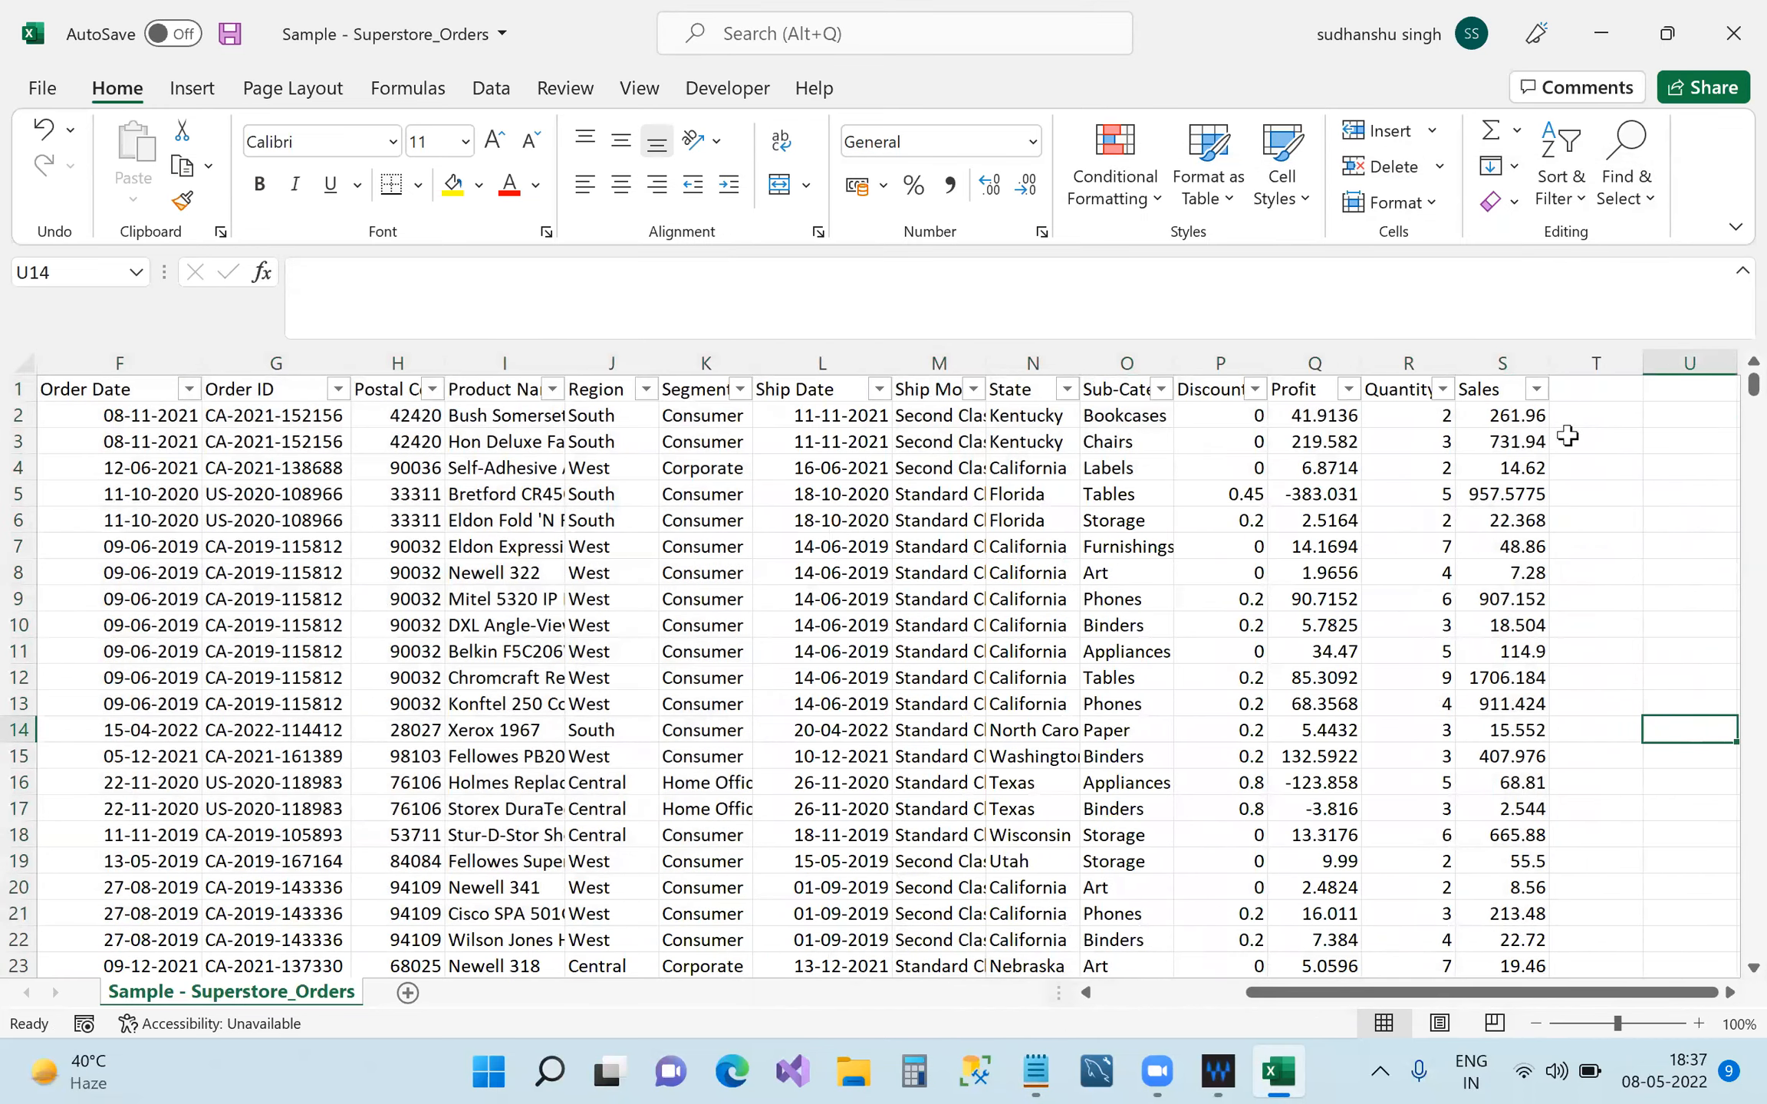
drag(1398, 992, 1048, 994)
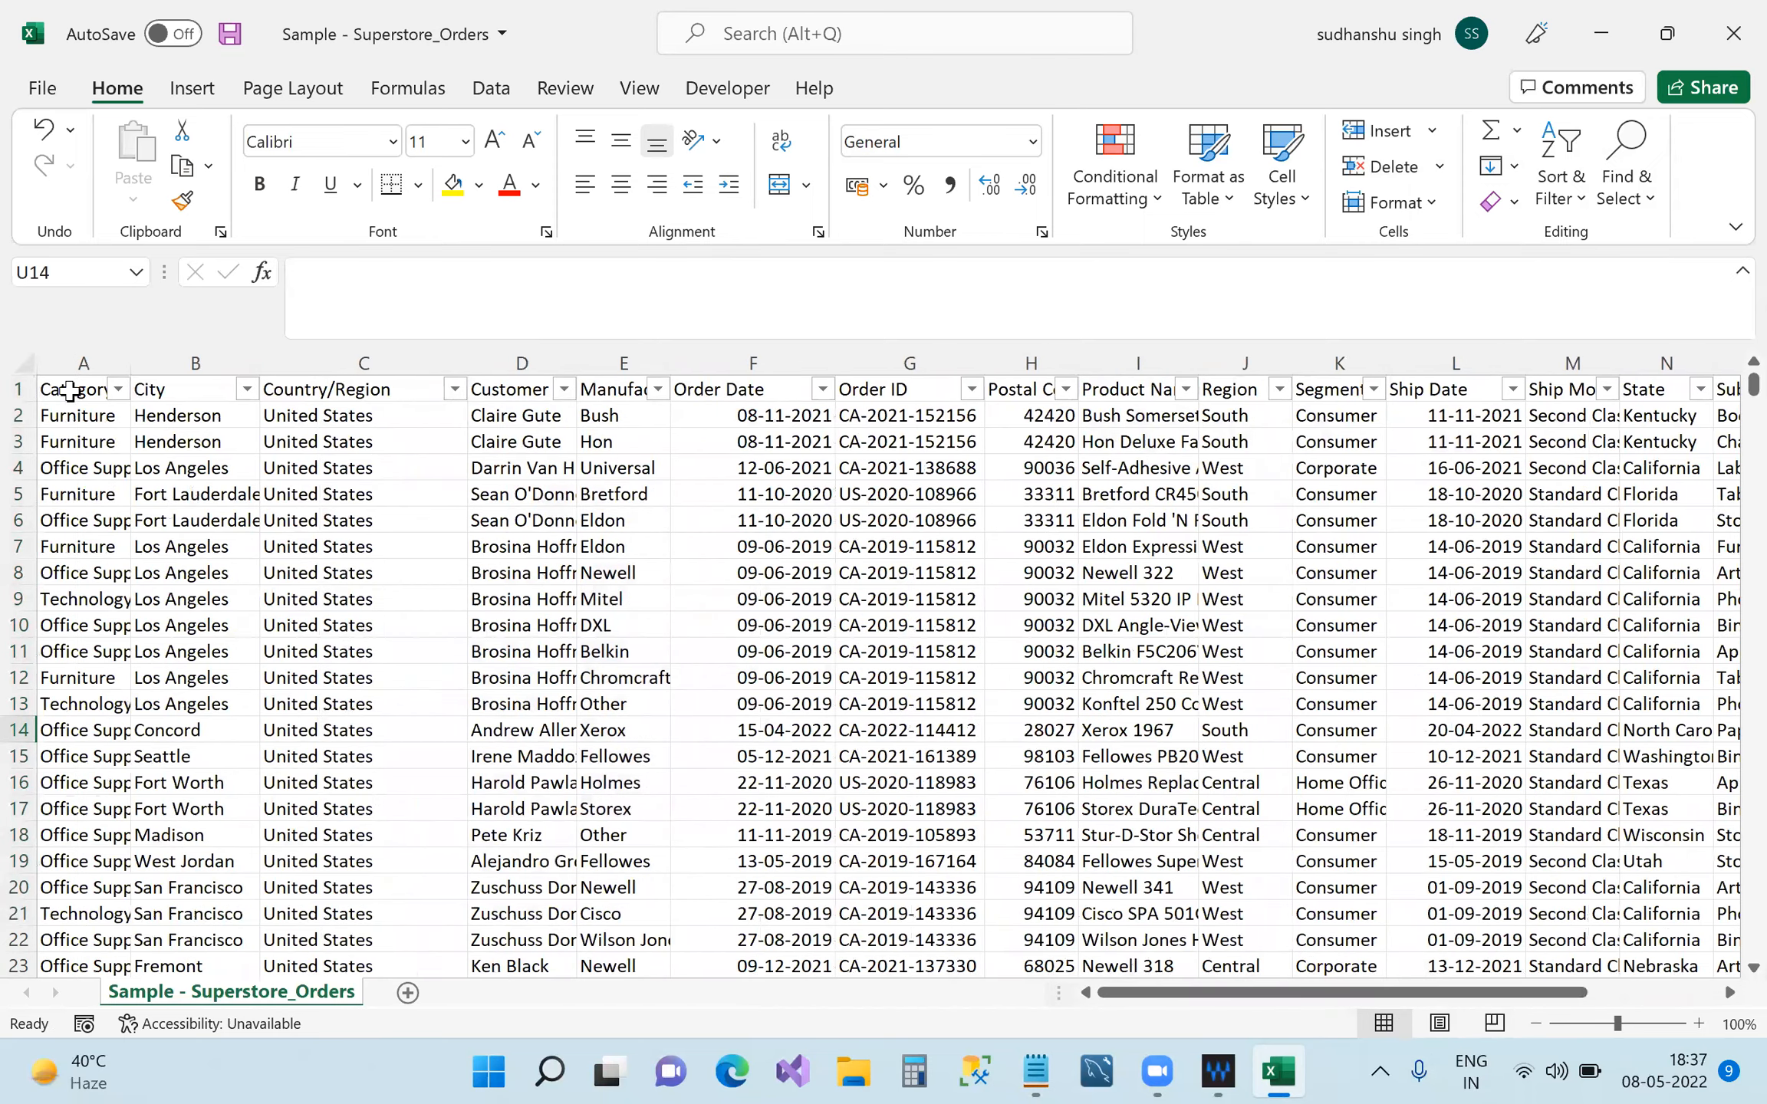
click(69, 391)
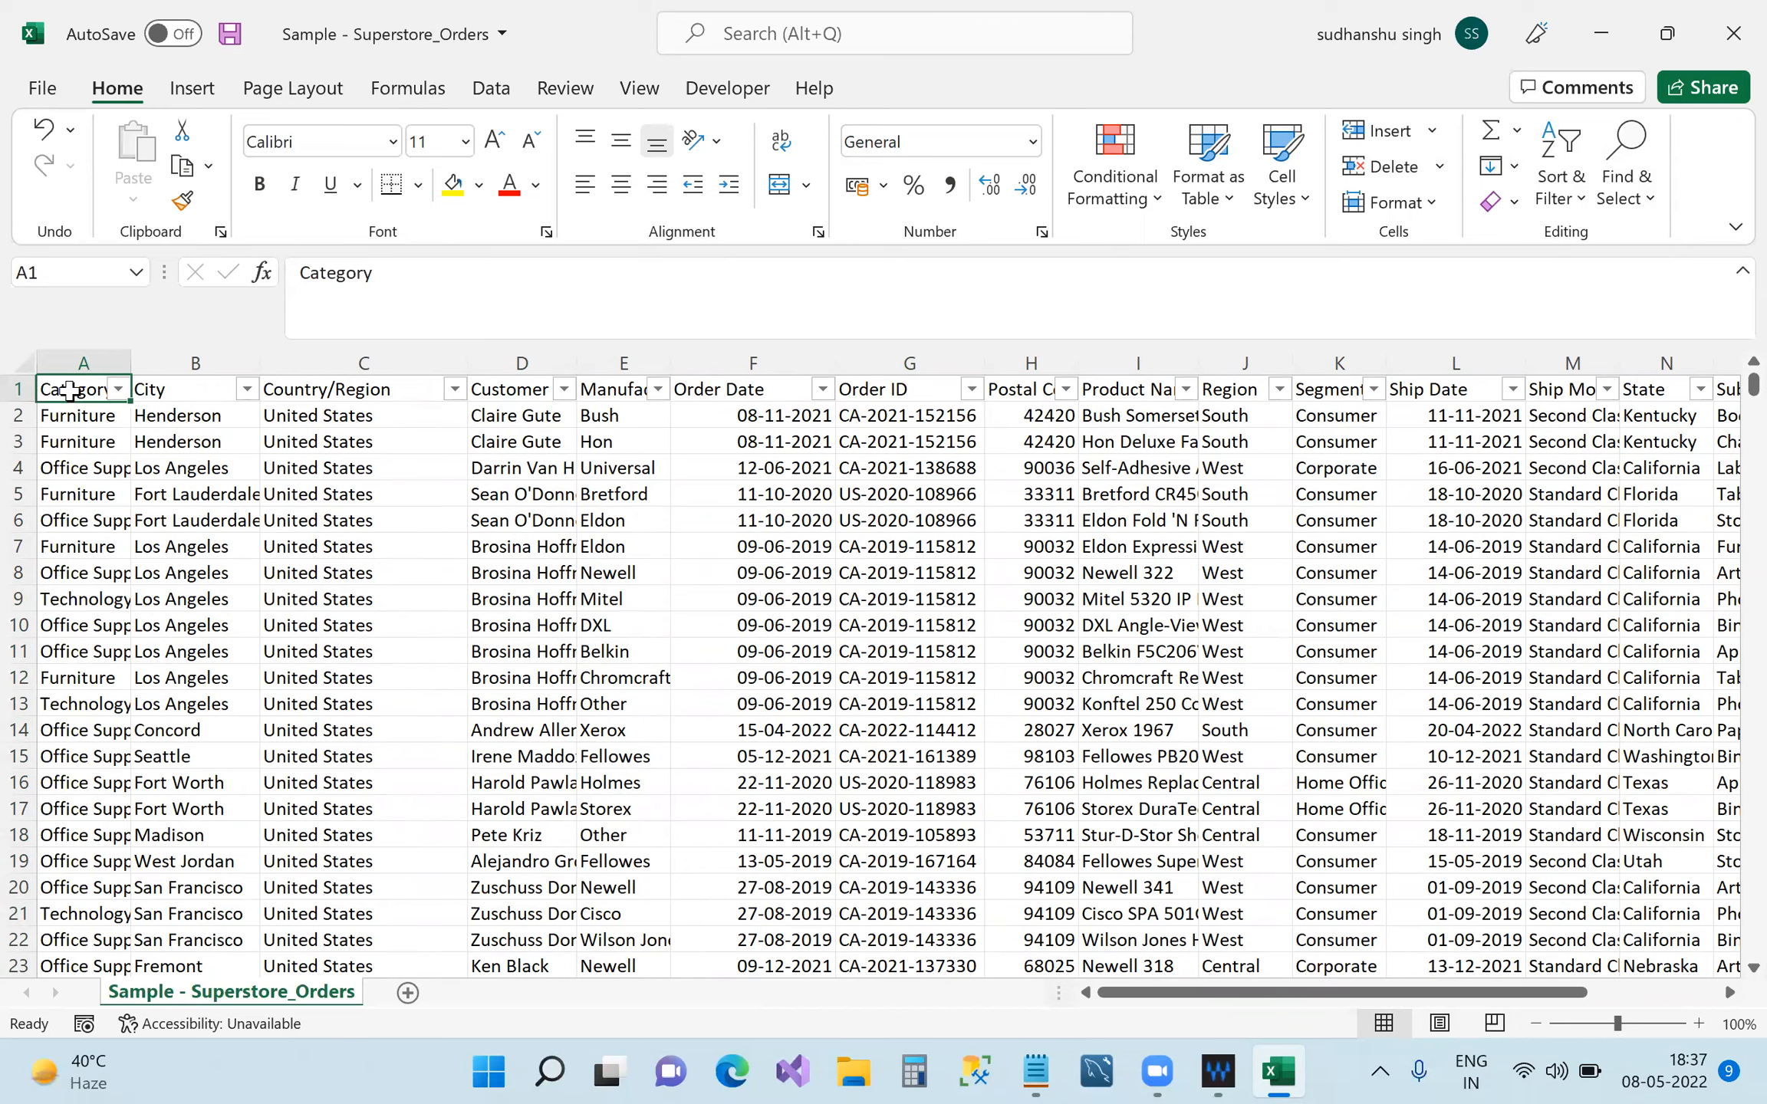
key(ctrl+Down)
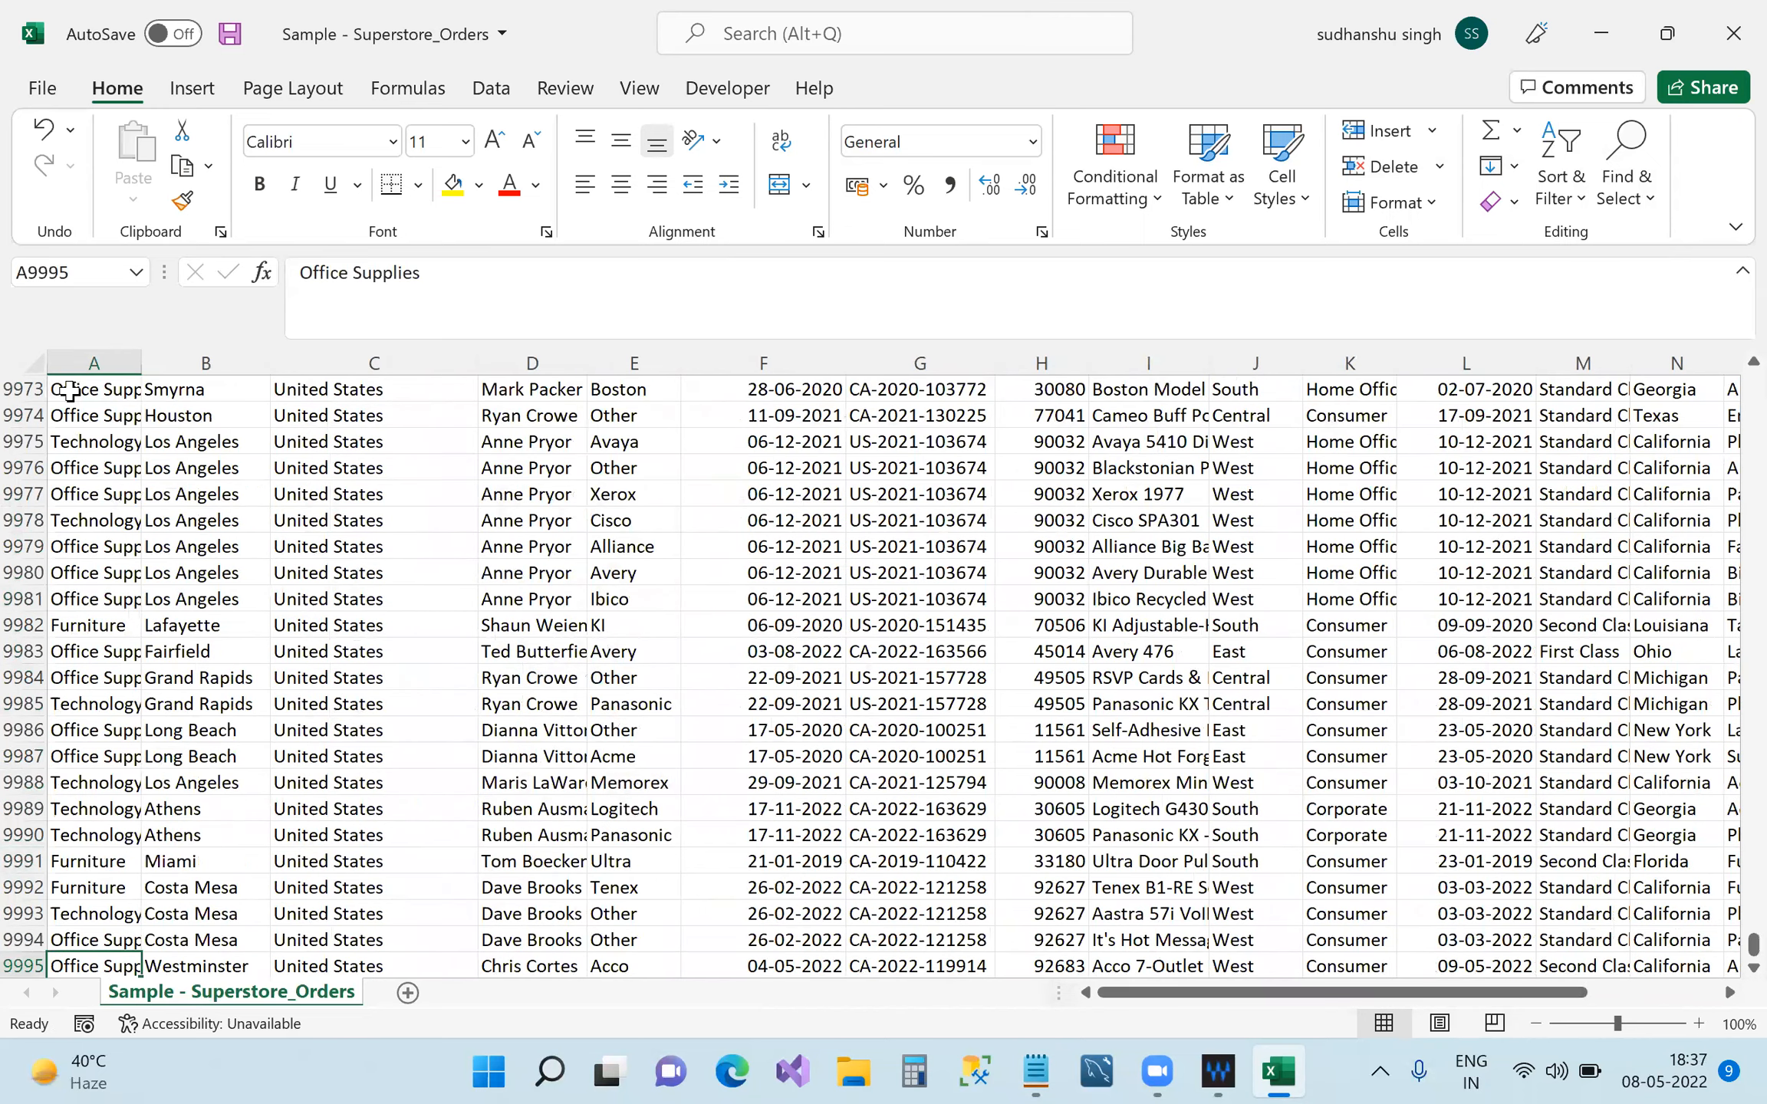
key(alt+Down)
click(1055, 1072)
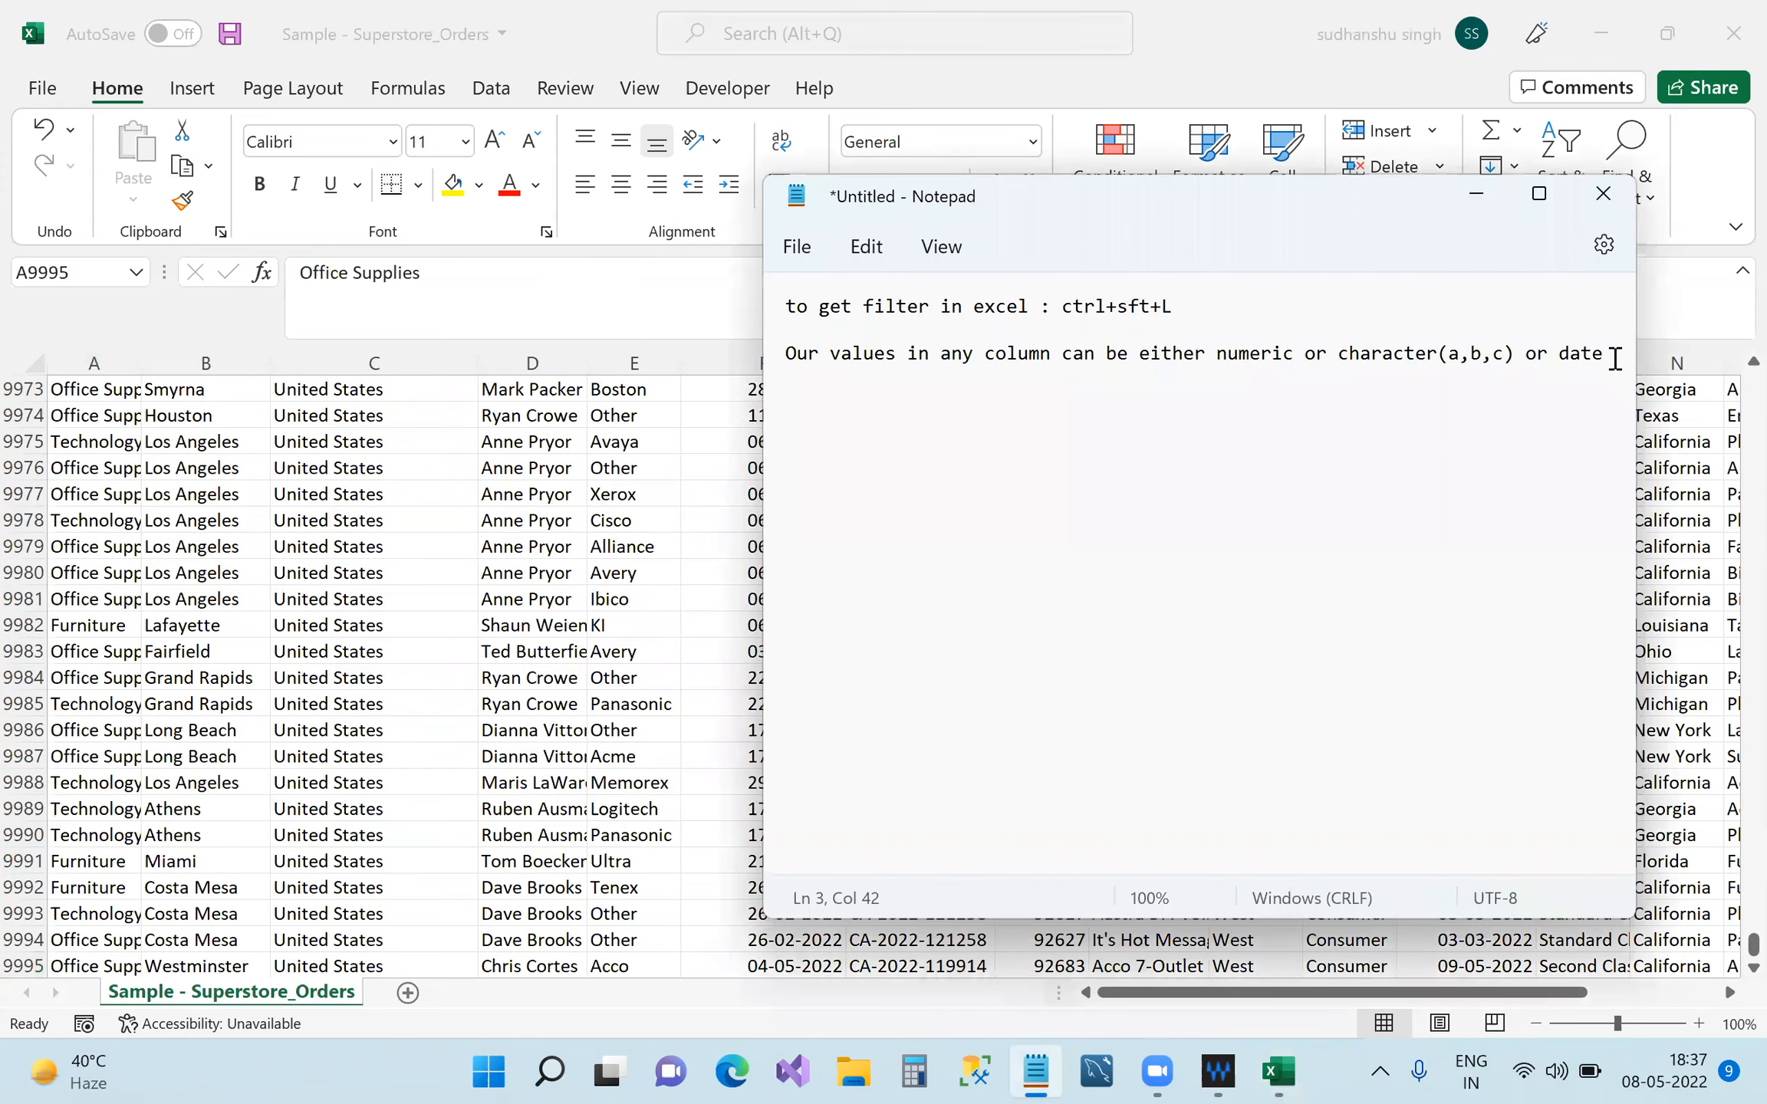
Add the note 'to navigate from top to bottom of the table: ctrl+ down arrow key'.
key(Return)
text(to navigate from top to bottom o)
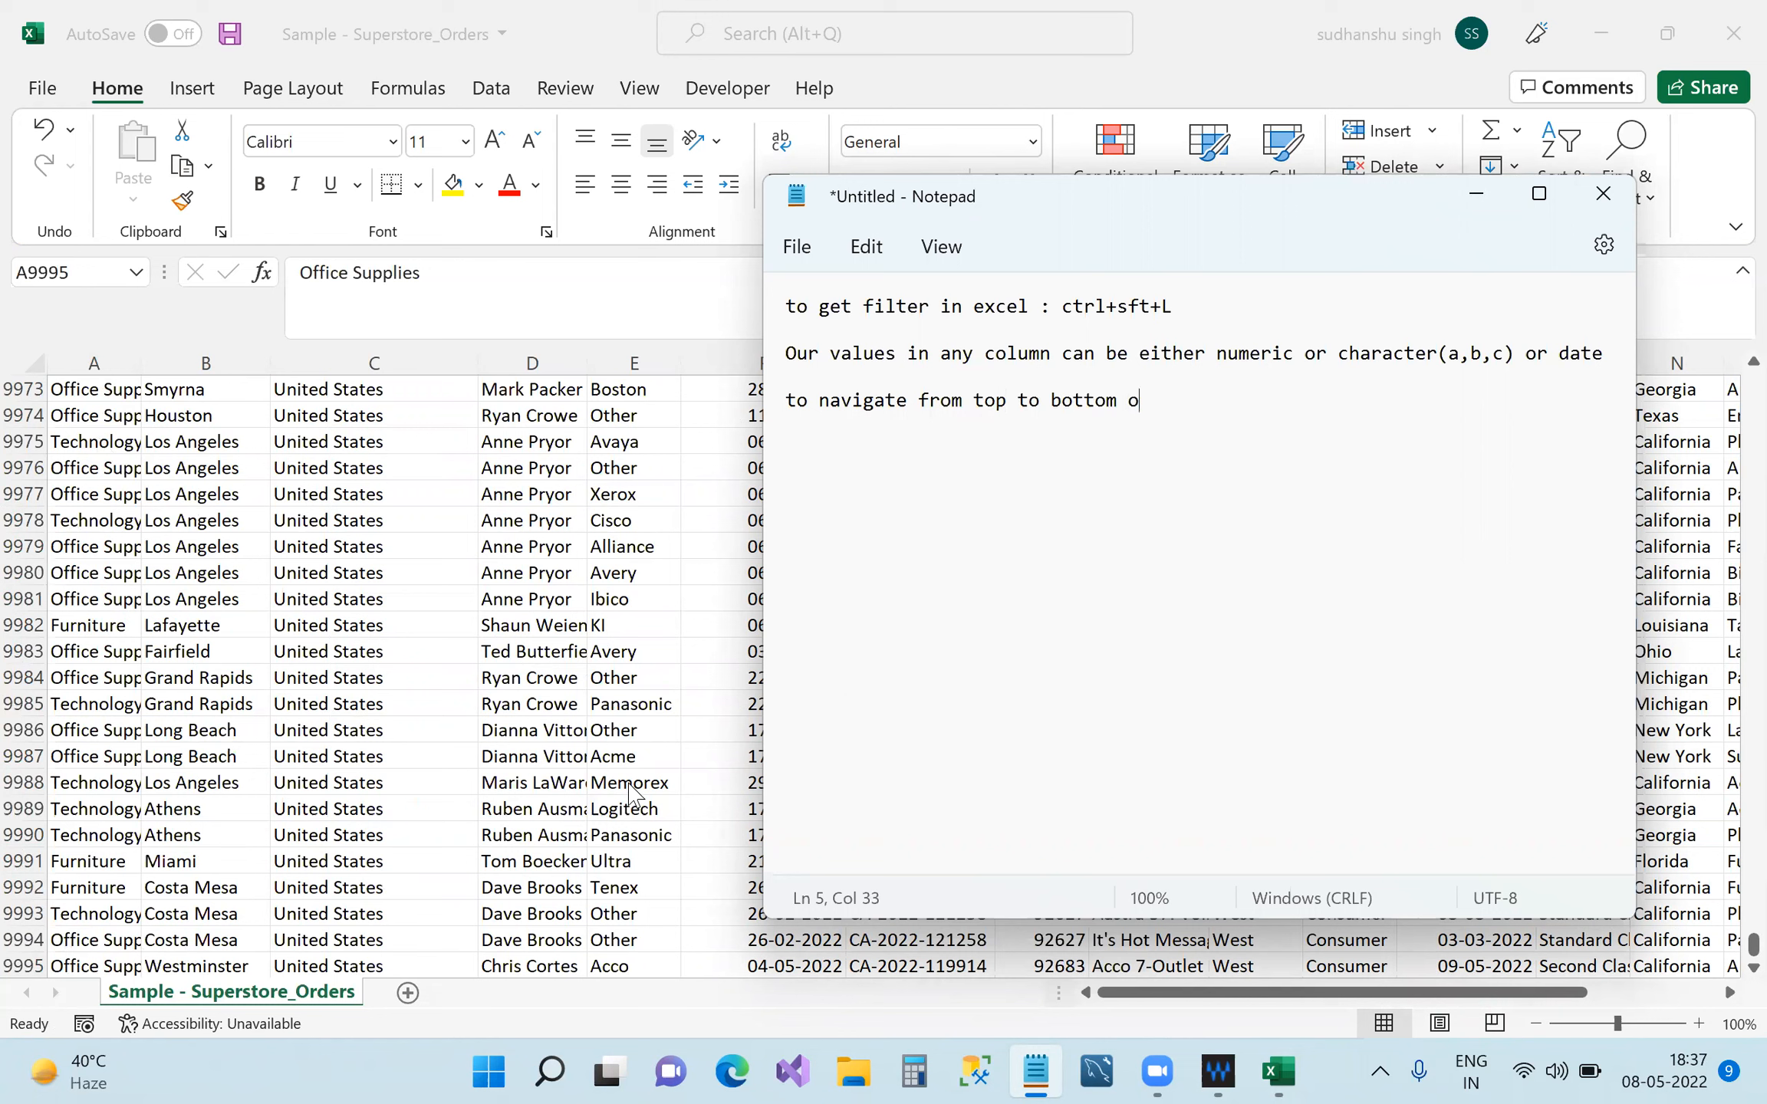
text(f the table: ctrl+down ar)
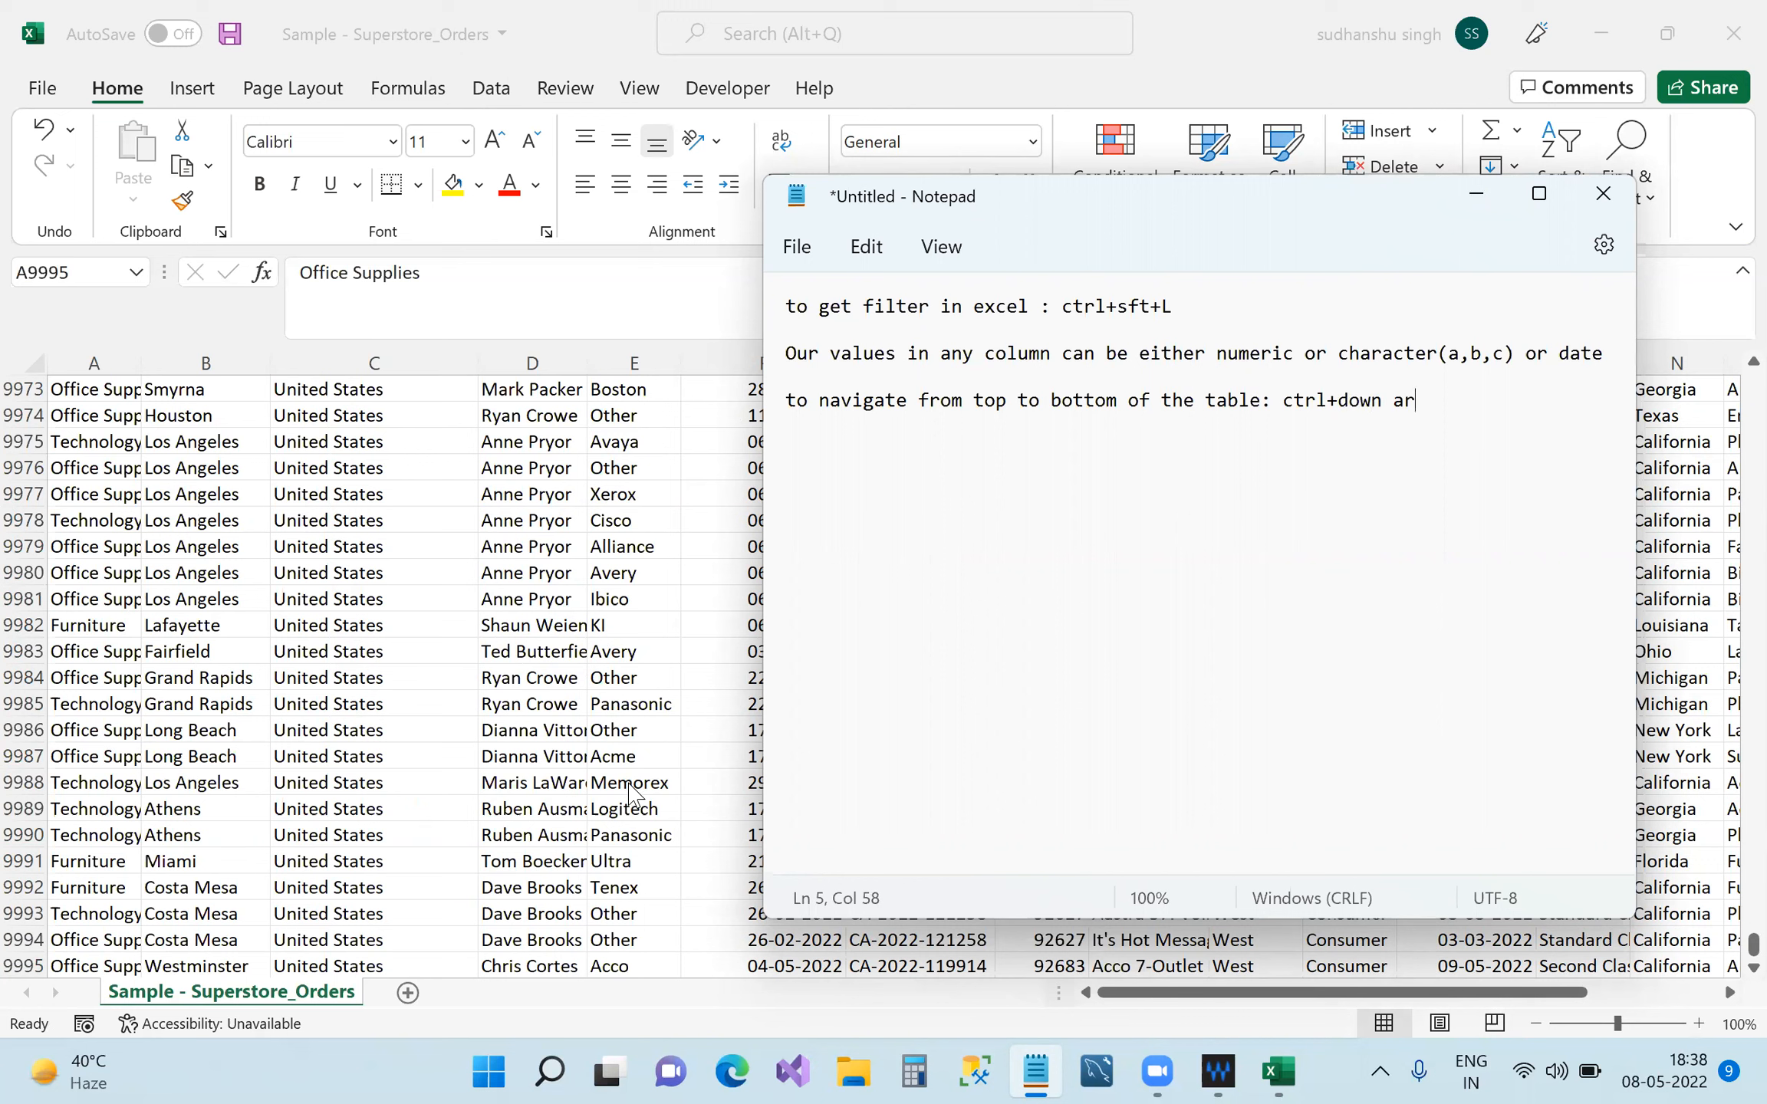
text(row key)
click(1331, 400)
click(1538, 408)
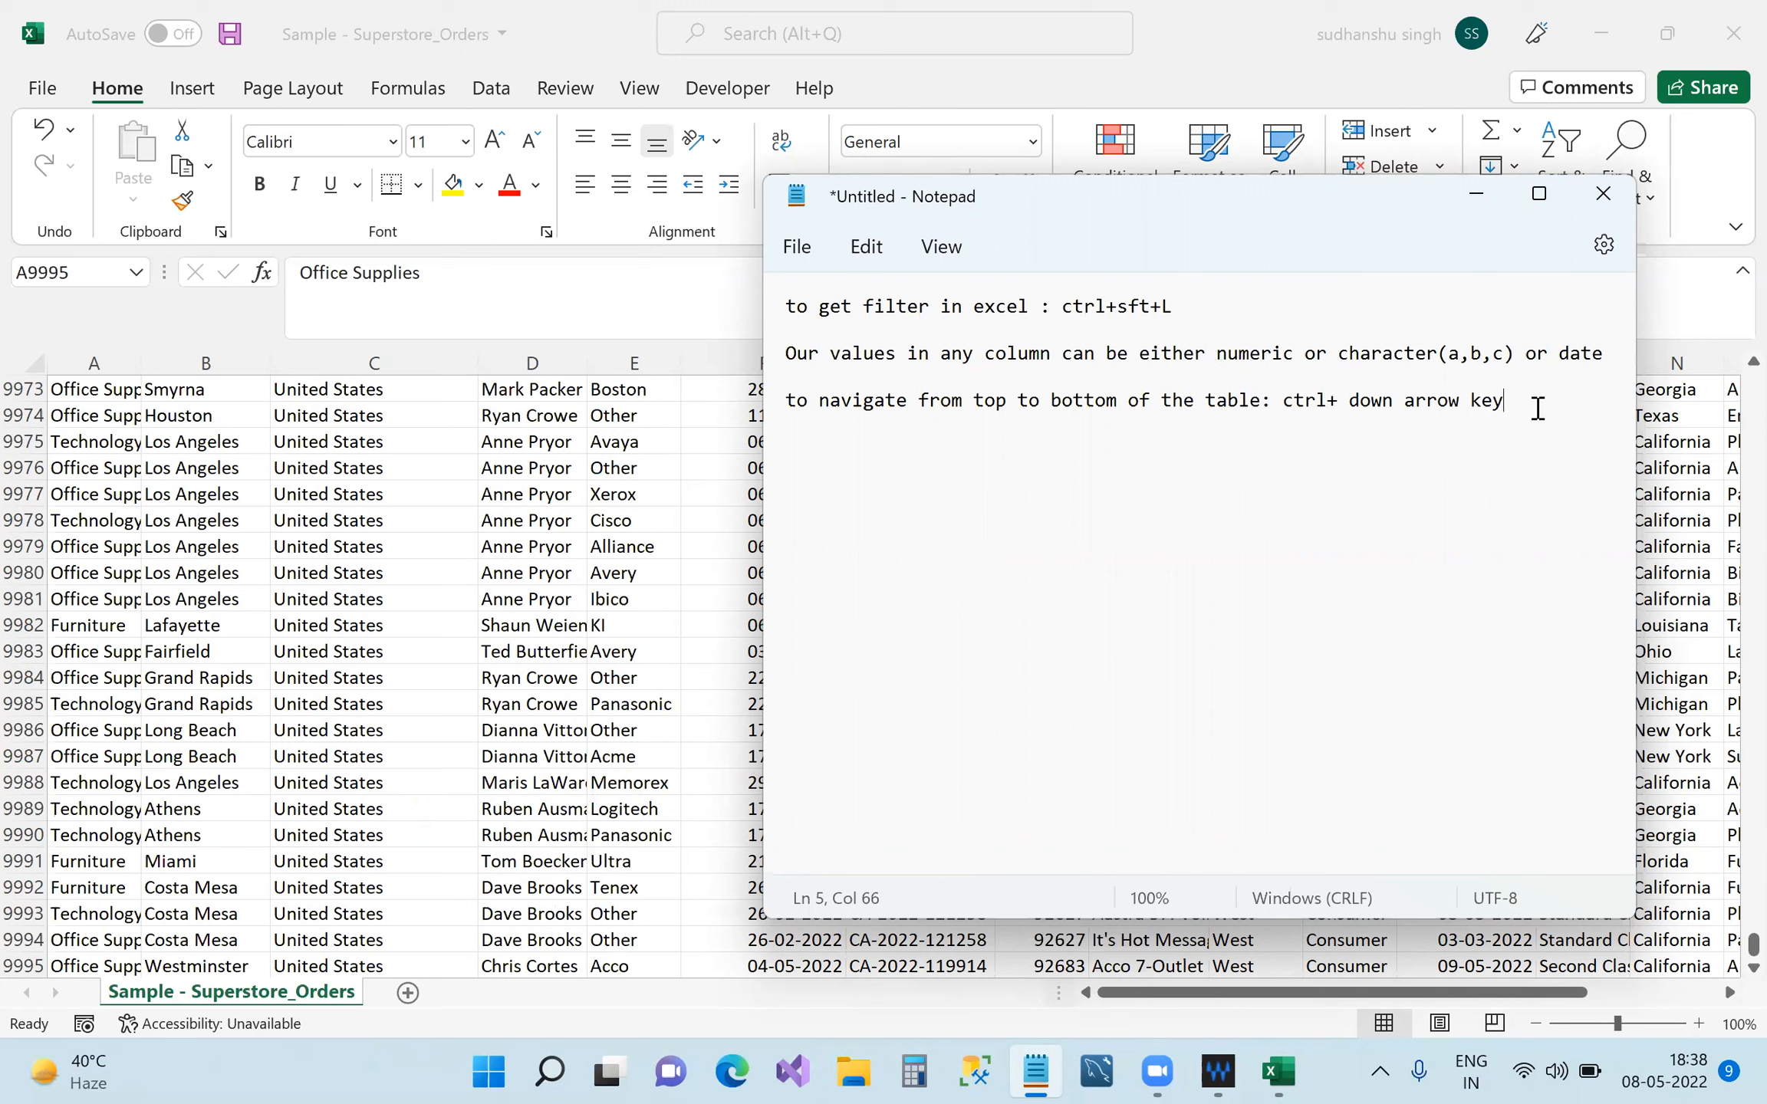
key(Return)
Add the note 'to navigate from left to right of the table:ctrl+right arrow key(forward)' and minimize Notepad.
text(to navigate from le)
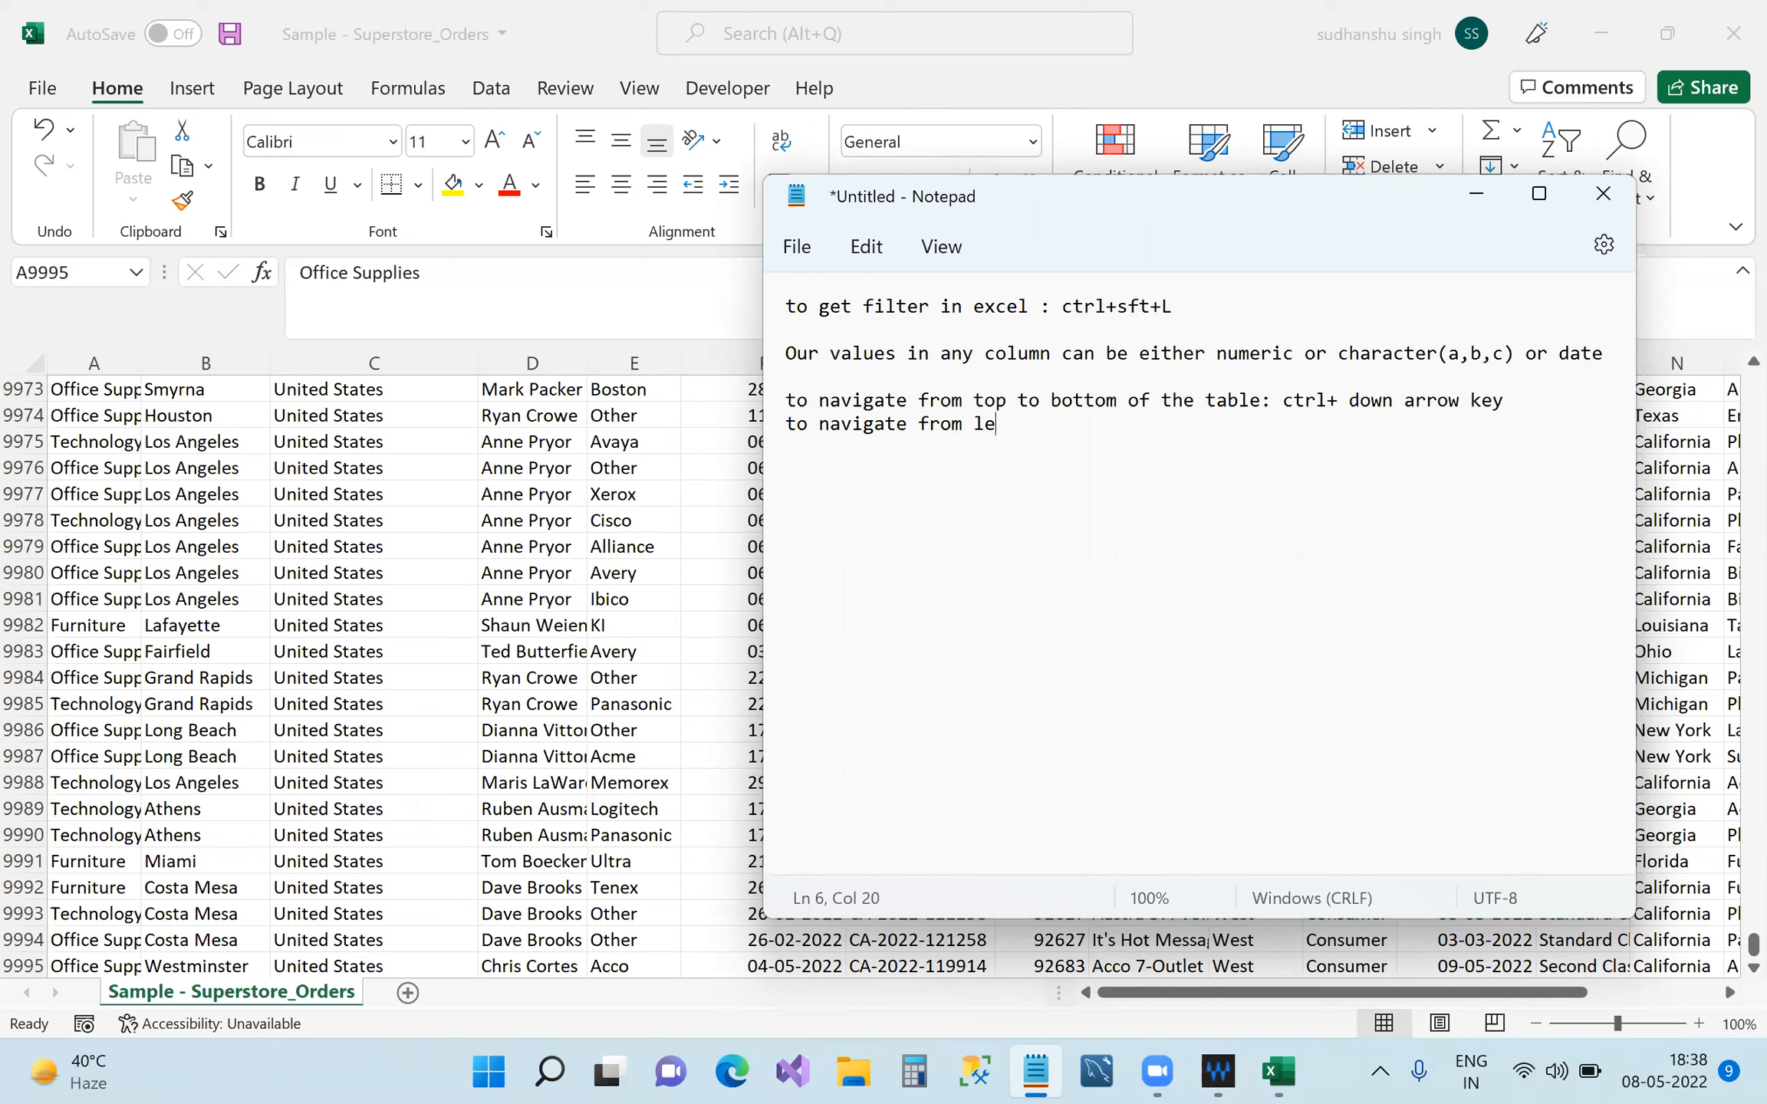
text(ft to right of the table)
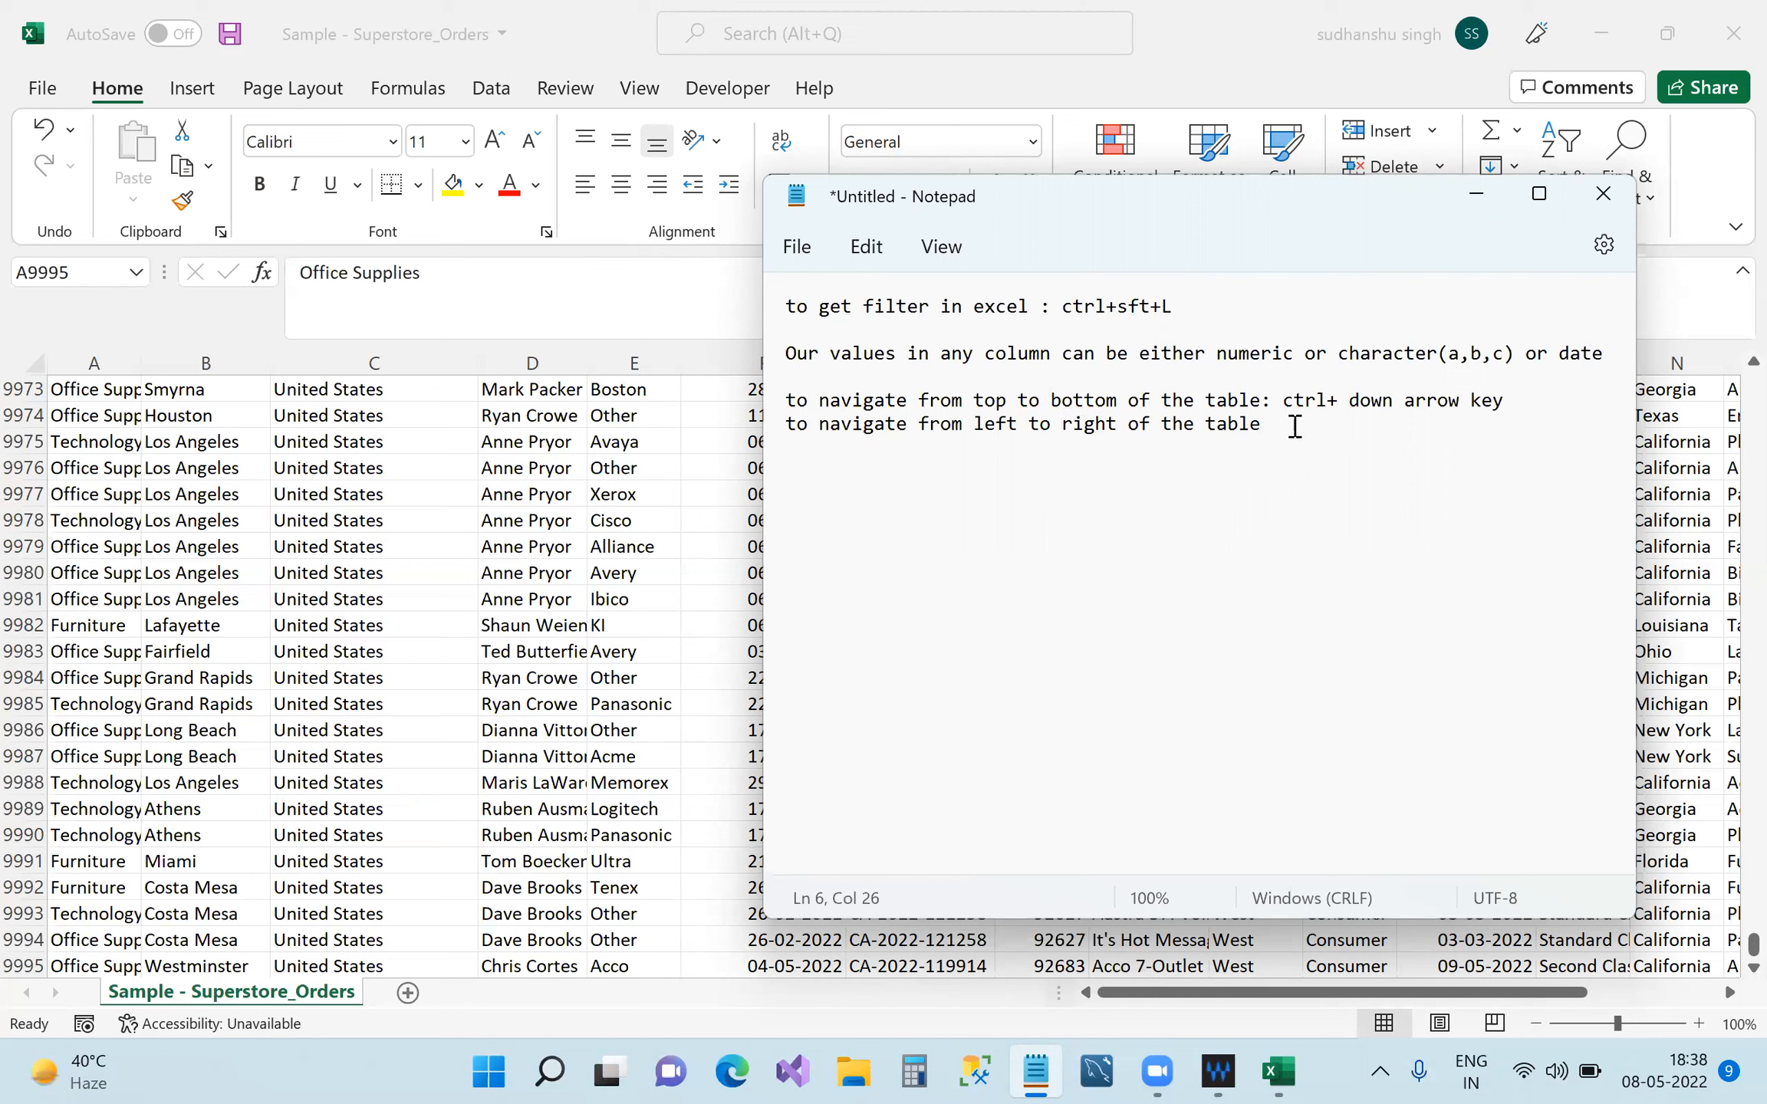
text(:ctrl+right arrow key)
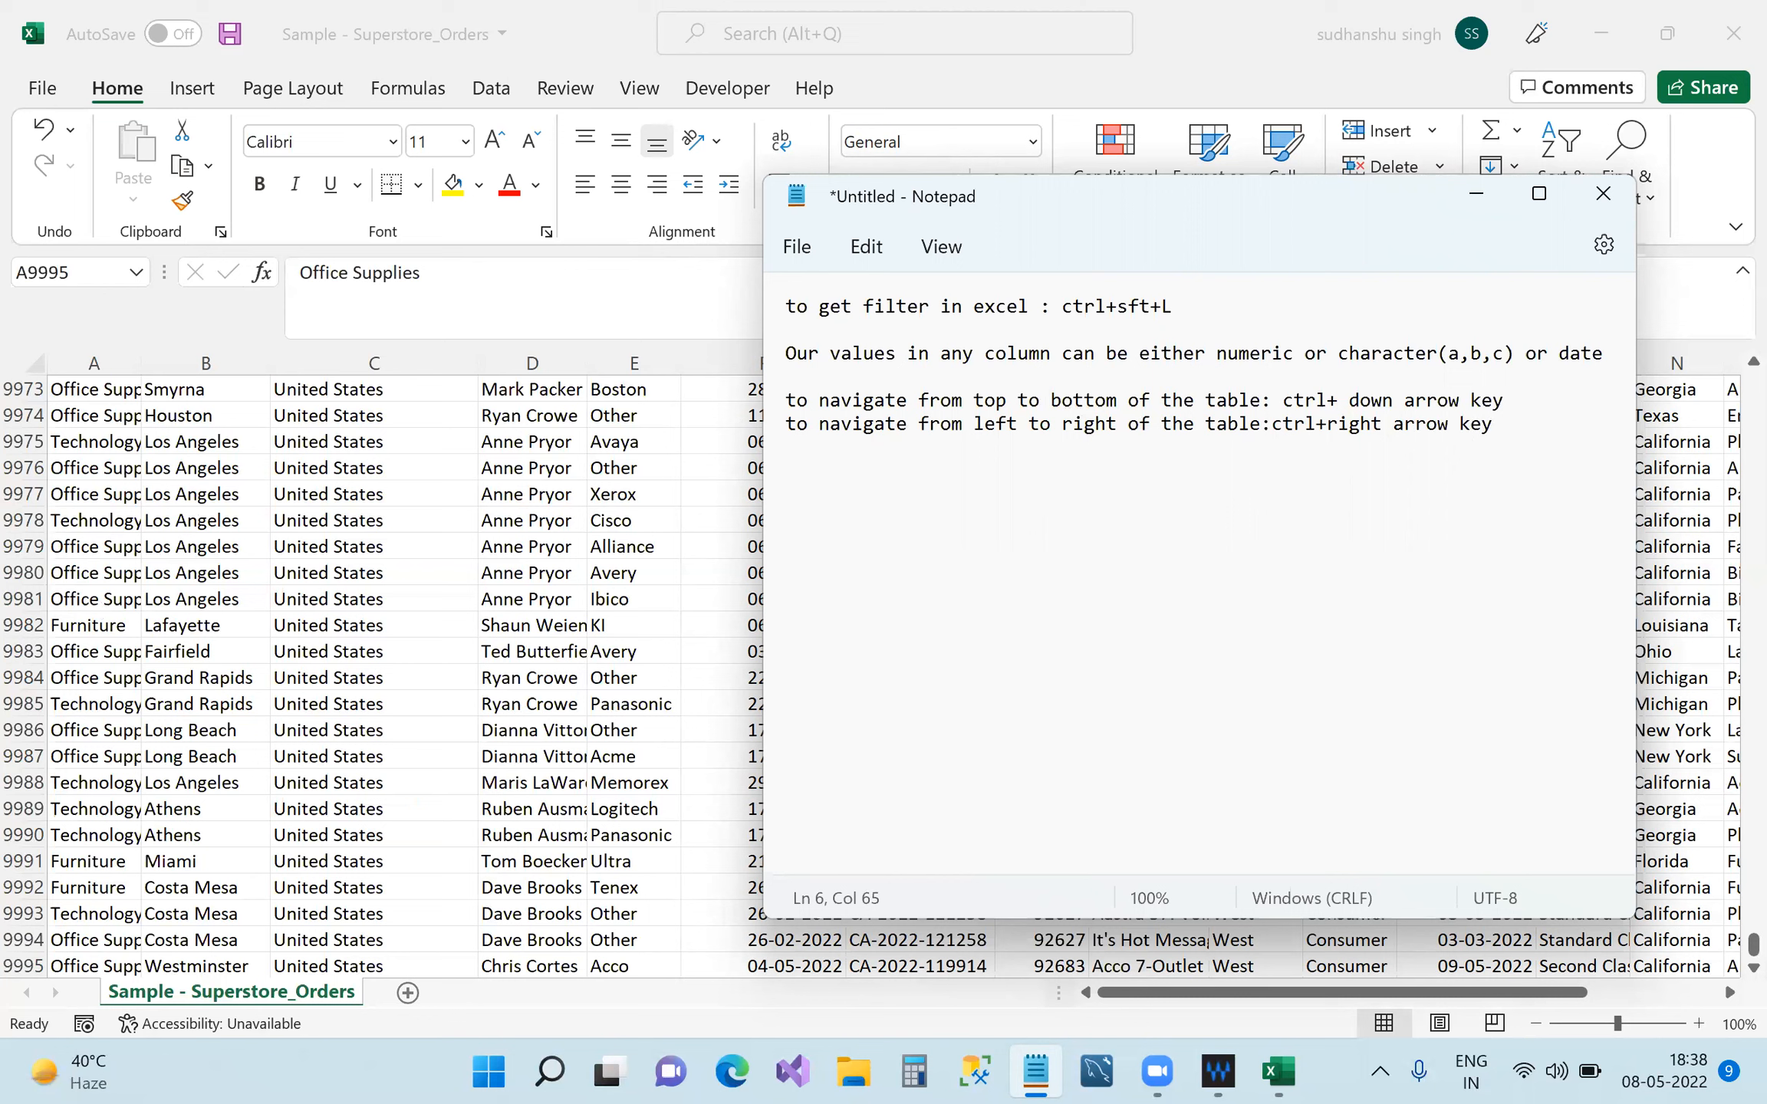
text((forward)
text())
click(1476, 193)
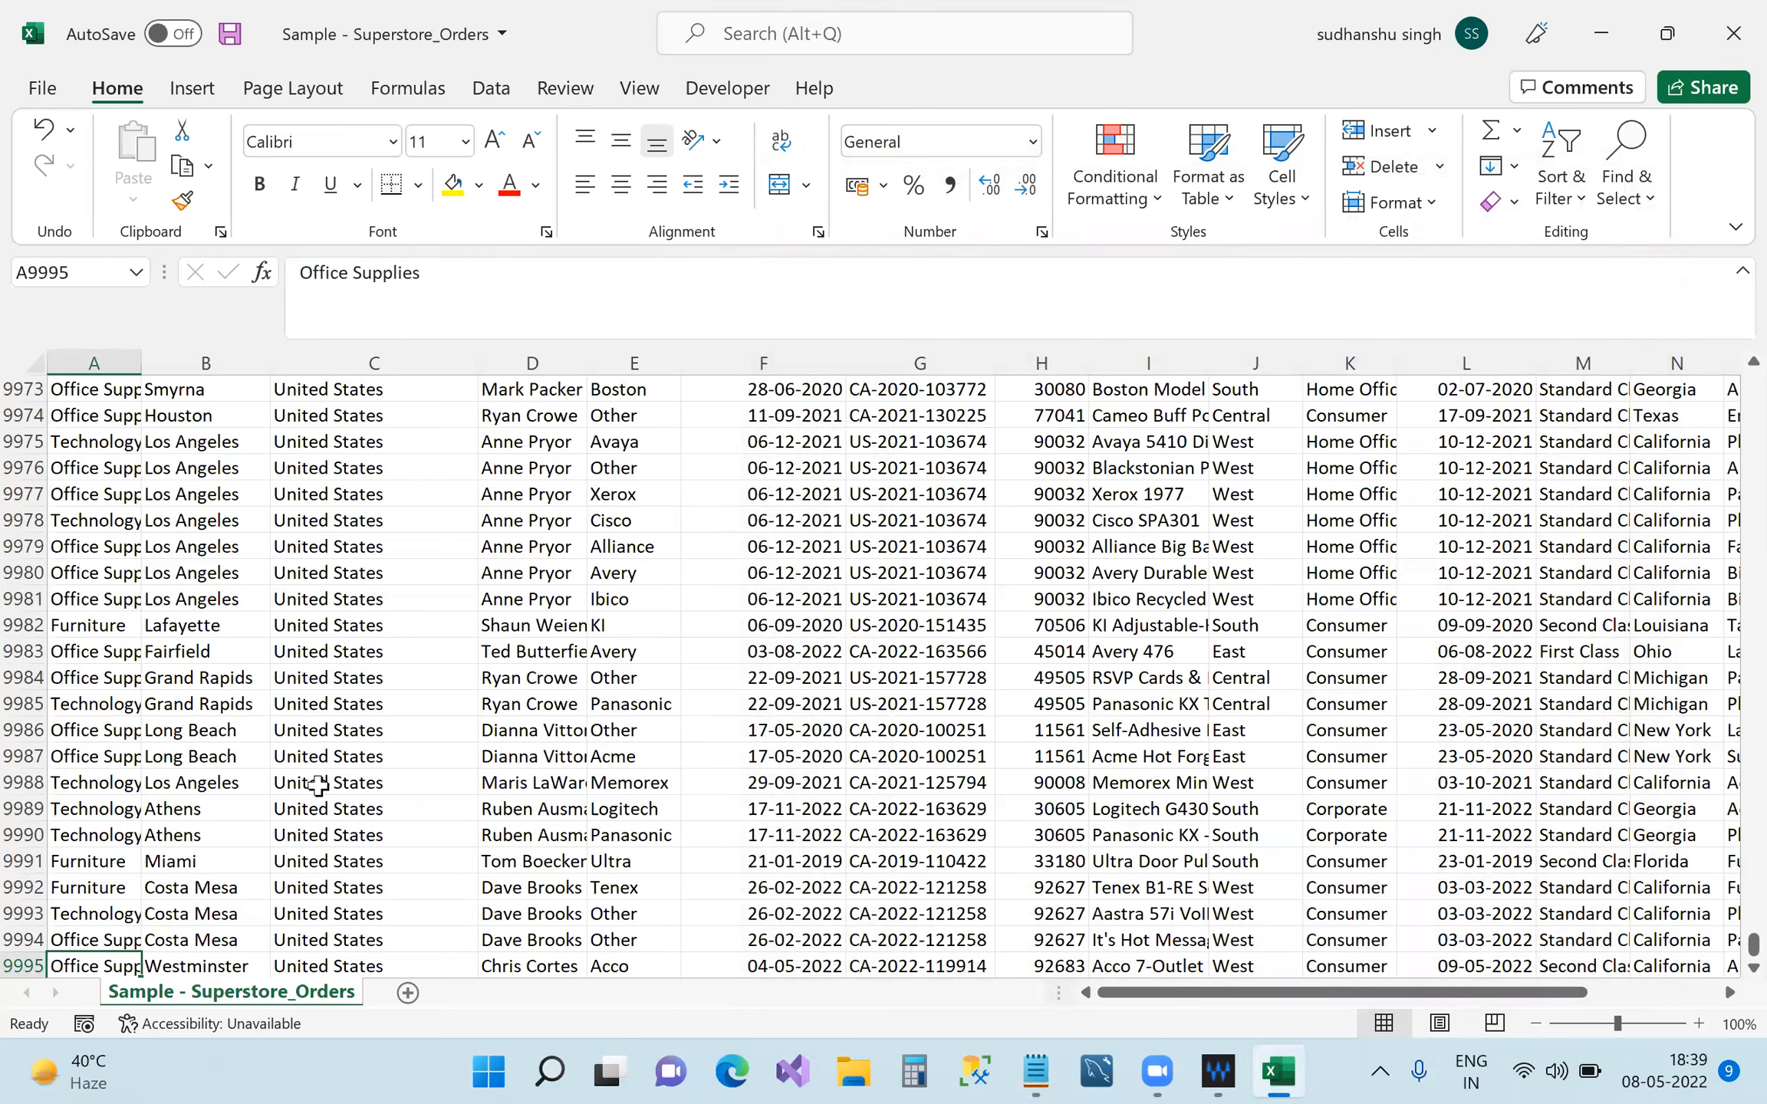
Jump between the table's top, last row, Sales and Category columns with Ctrl+arrows, then minimize Excel.
key(ctrl+Home)
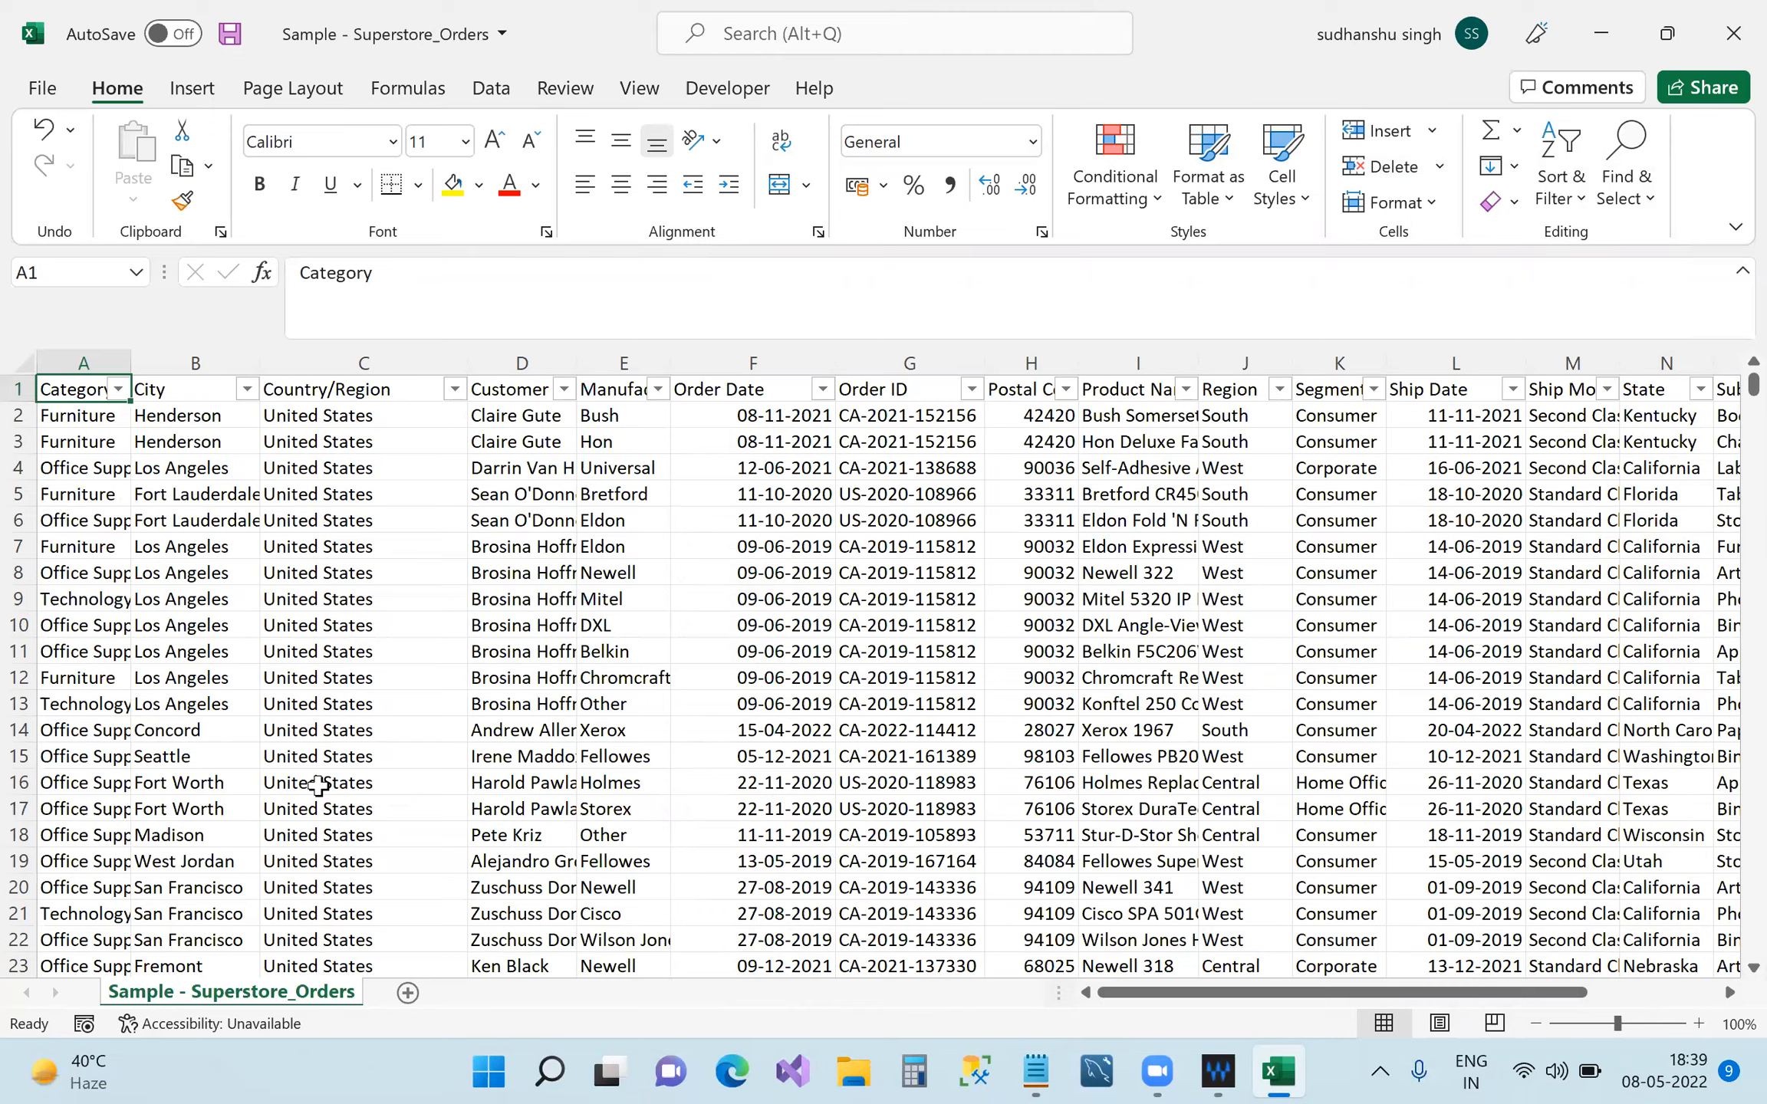
key(ctrl+Down)
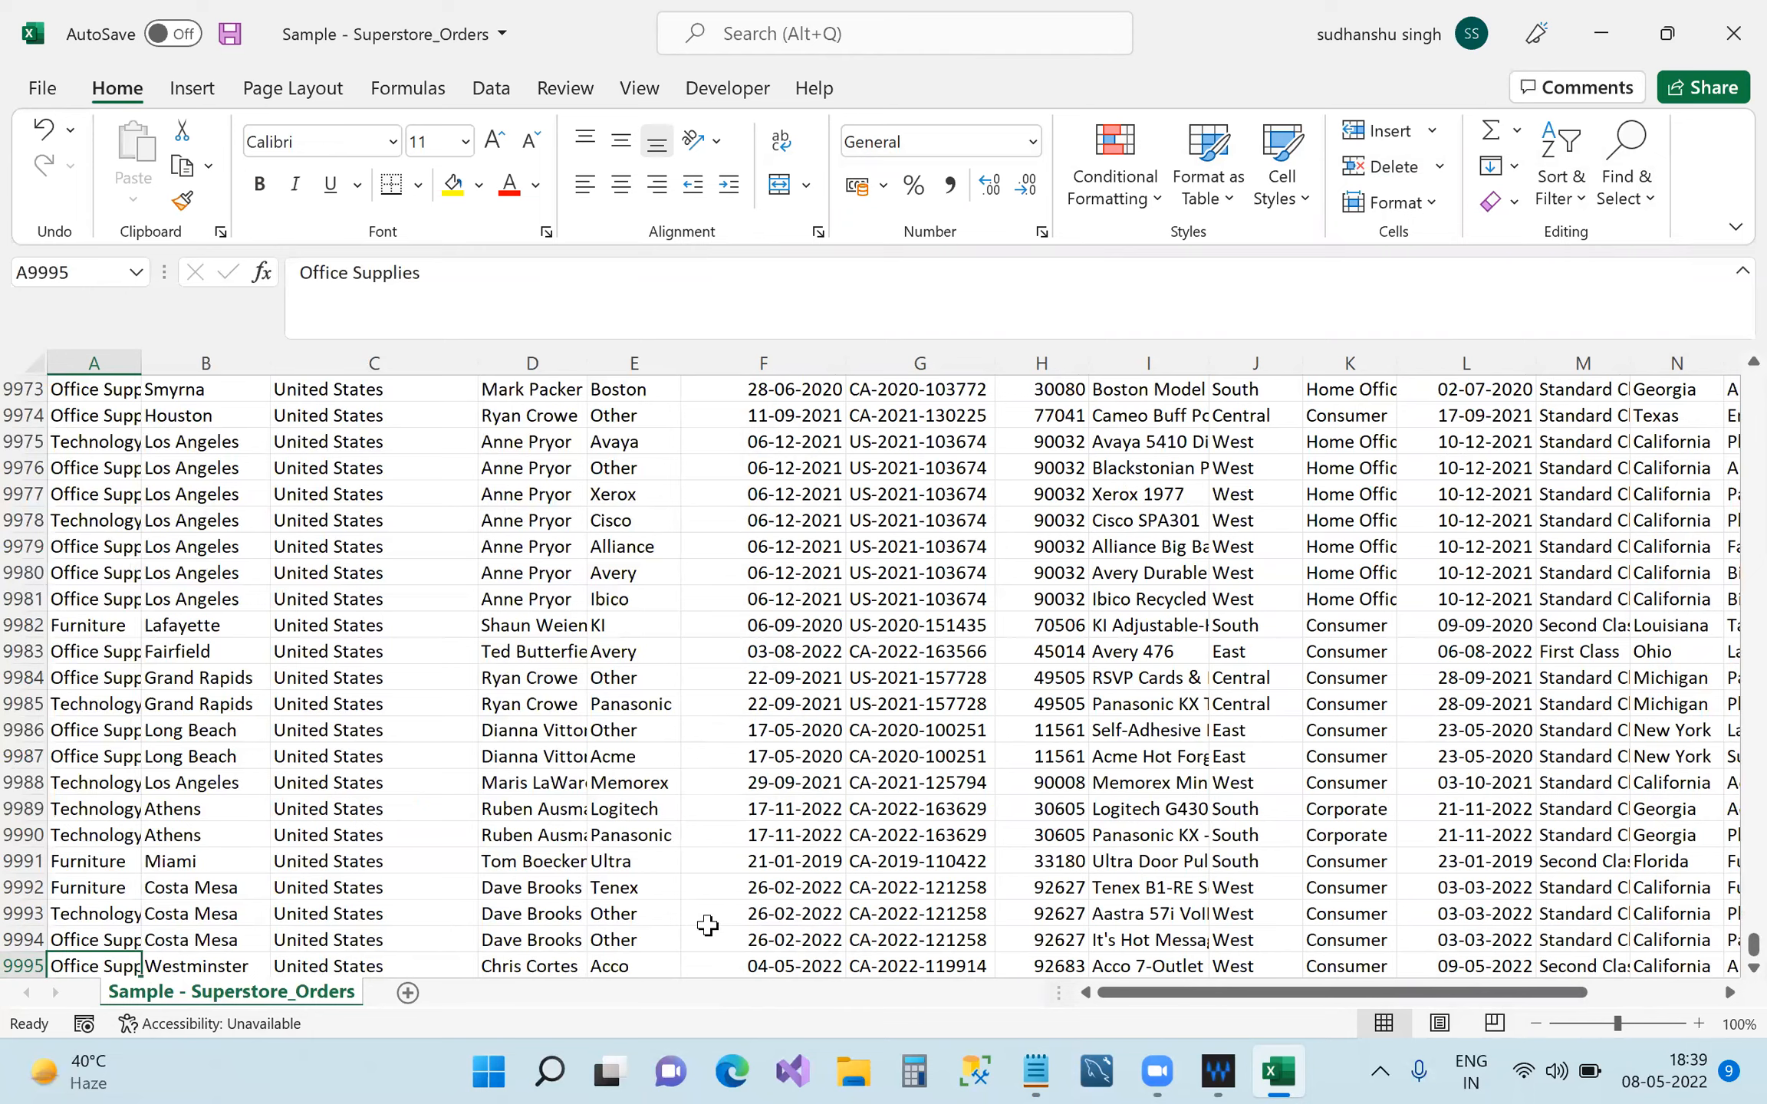
key(ctrl+Right)
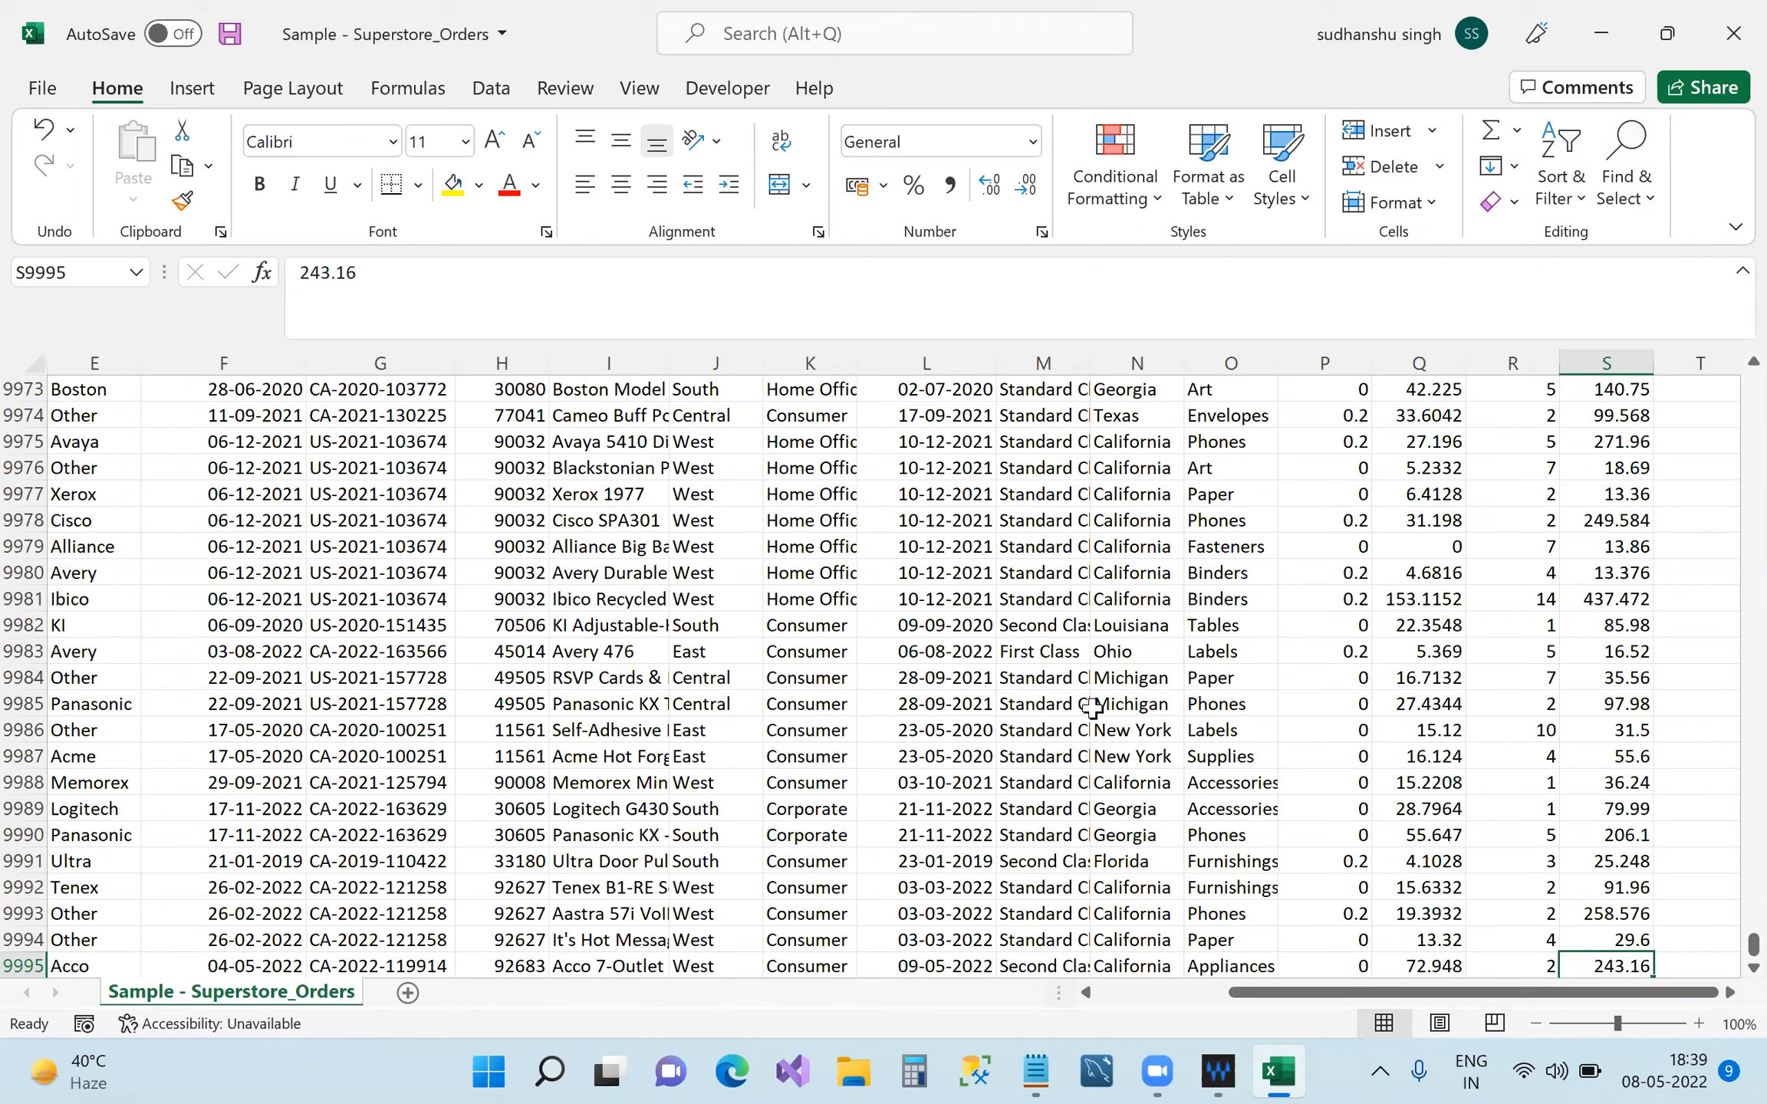
scroll(971, 657, up, 14)
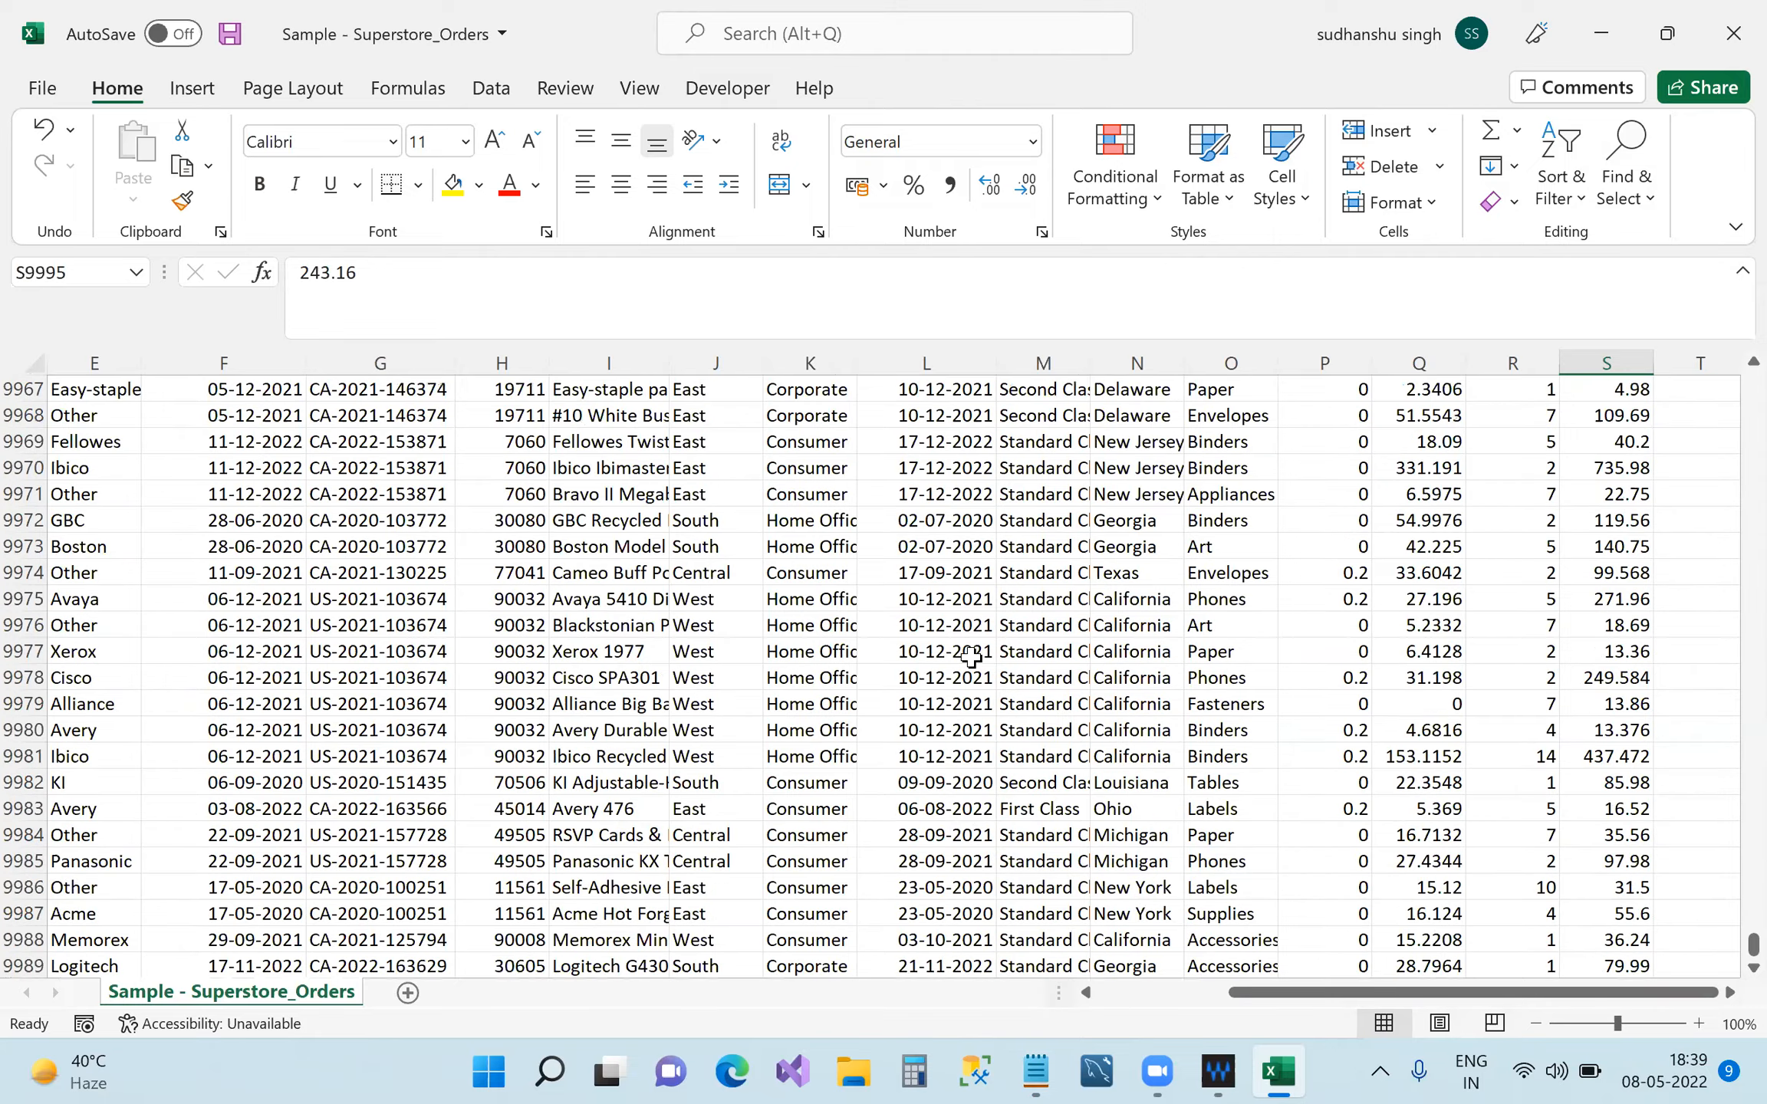
scroll(981, 662, up, 3)
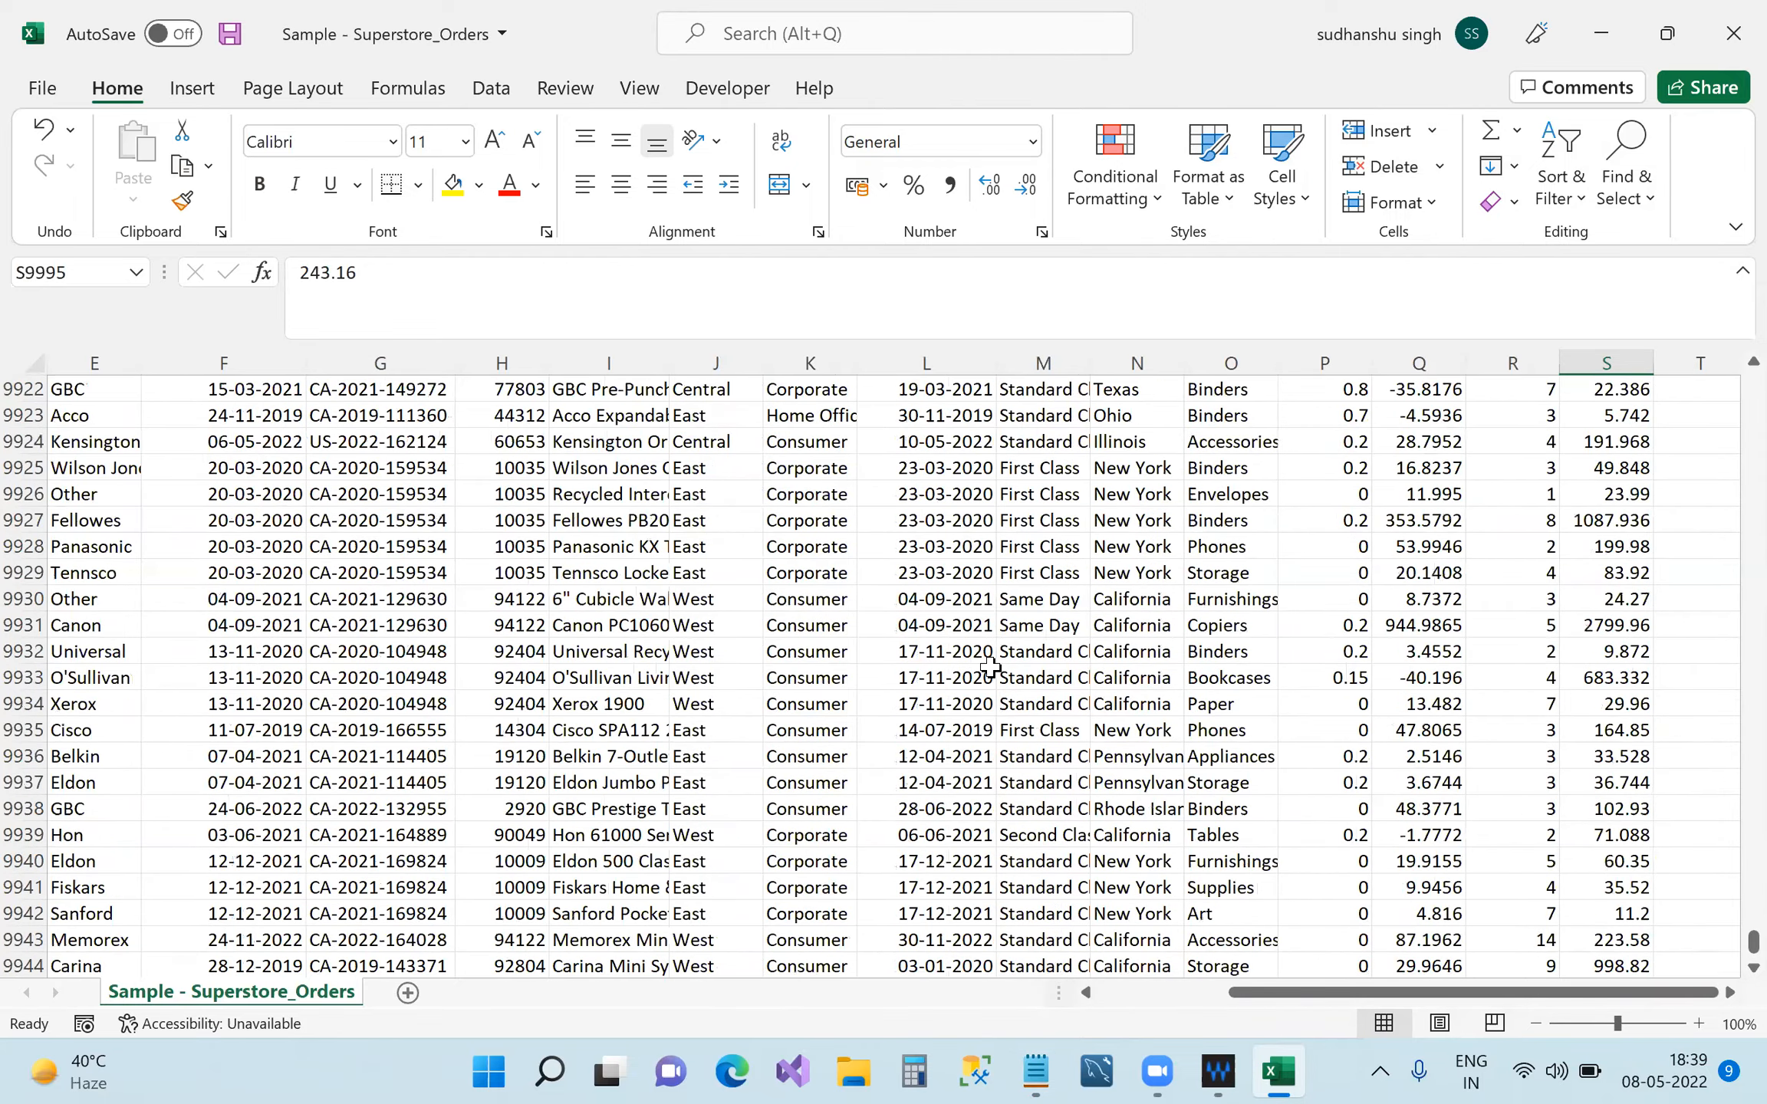
key(ctrl+Up)
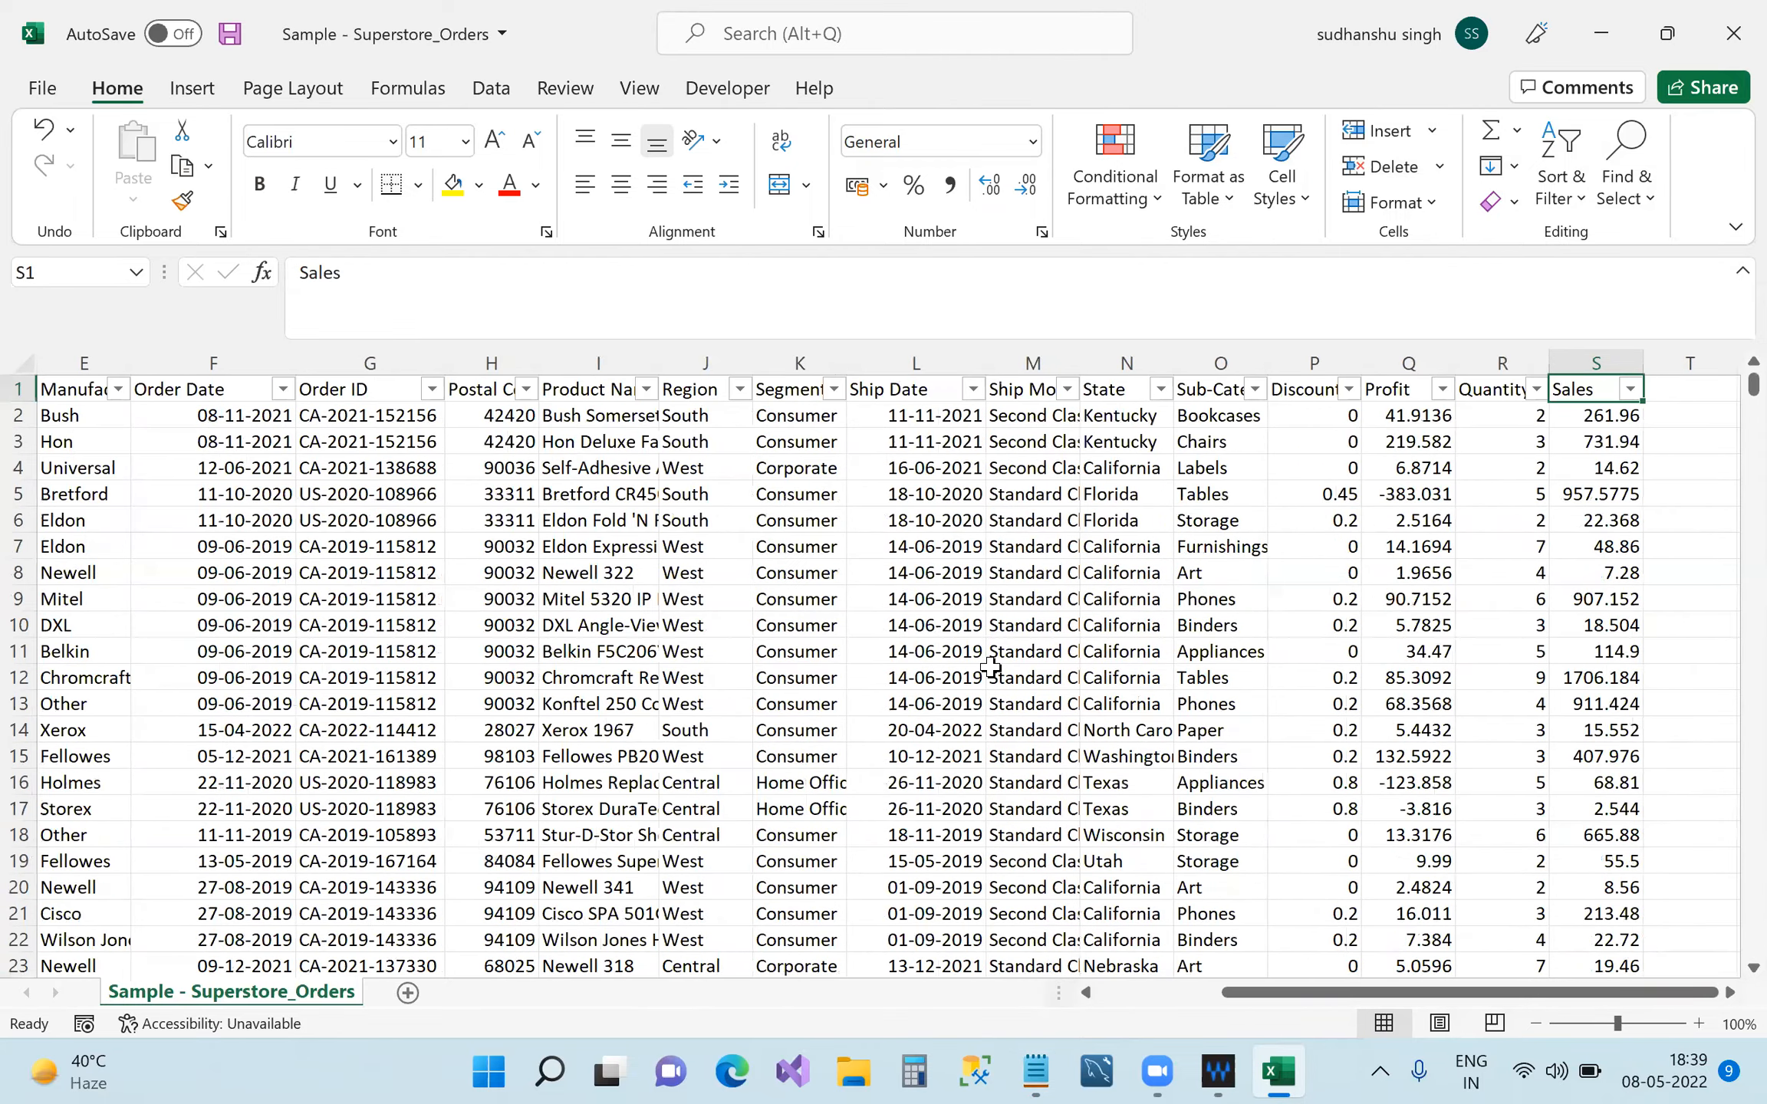
key(ctrl+Left)
key(Right)
key(Right)
key(Right)
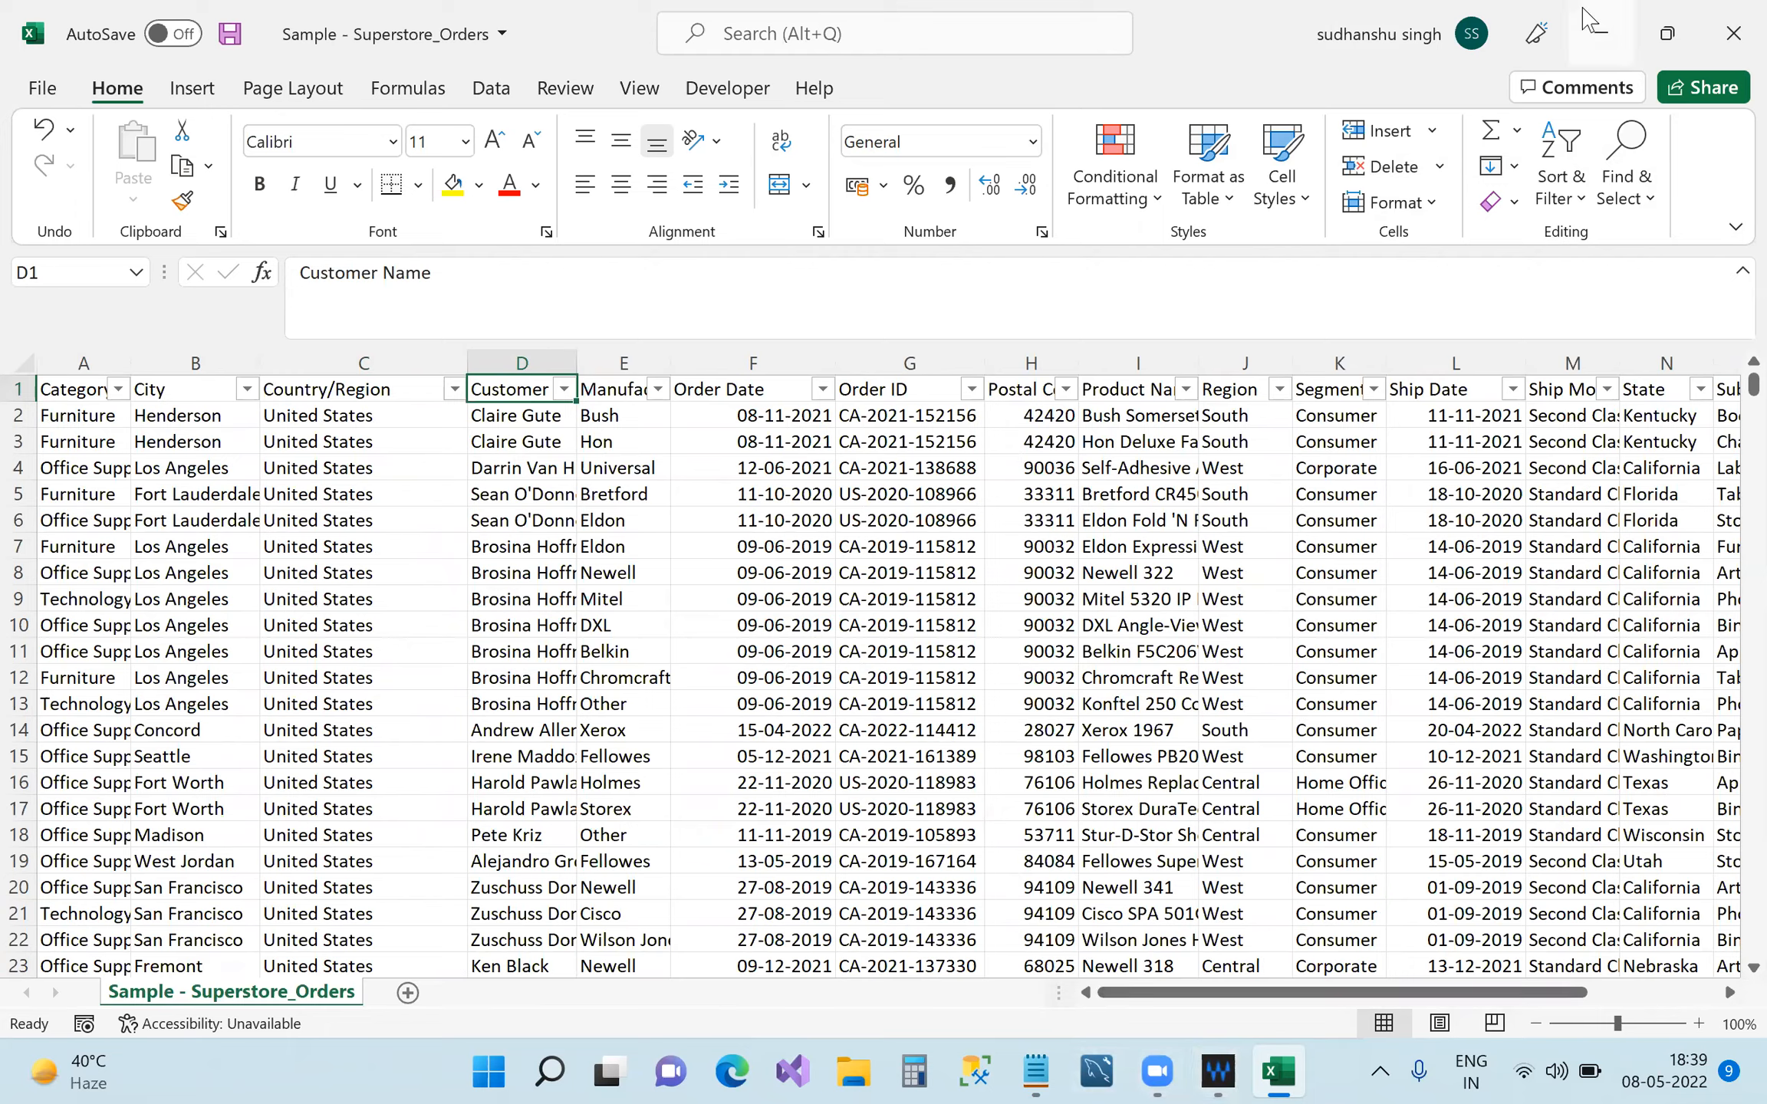
click(1626, 37)
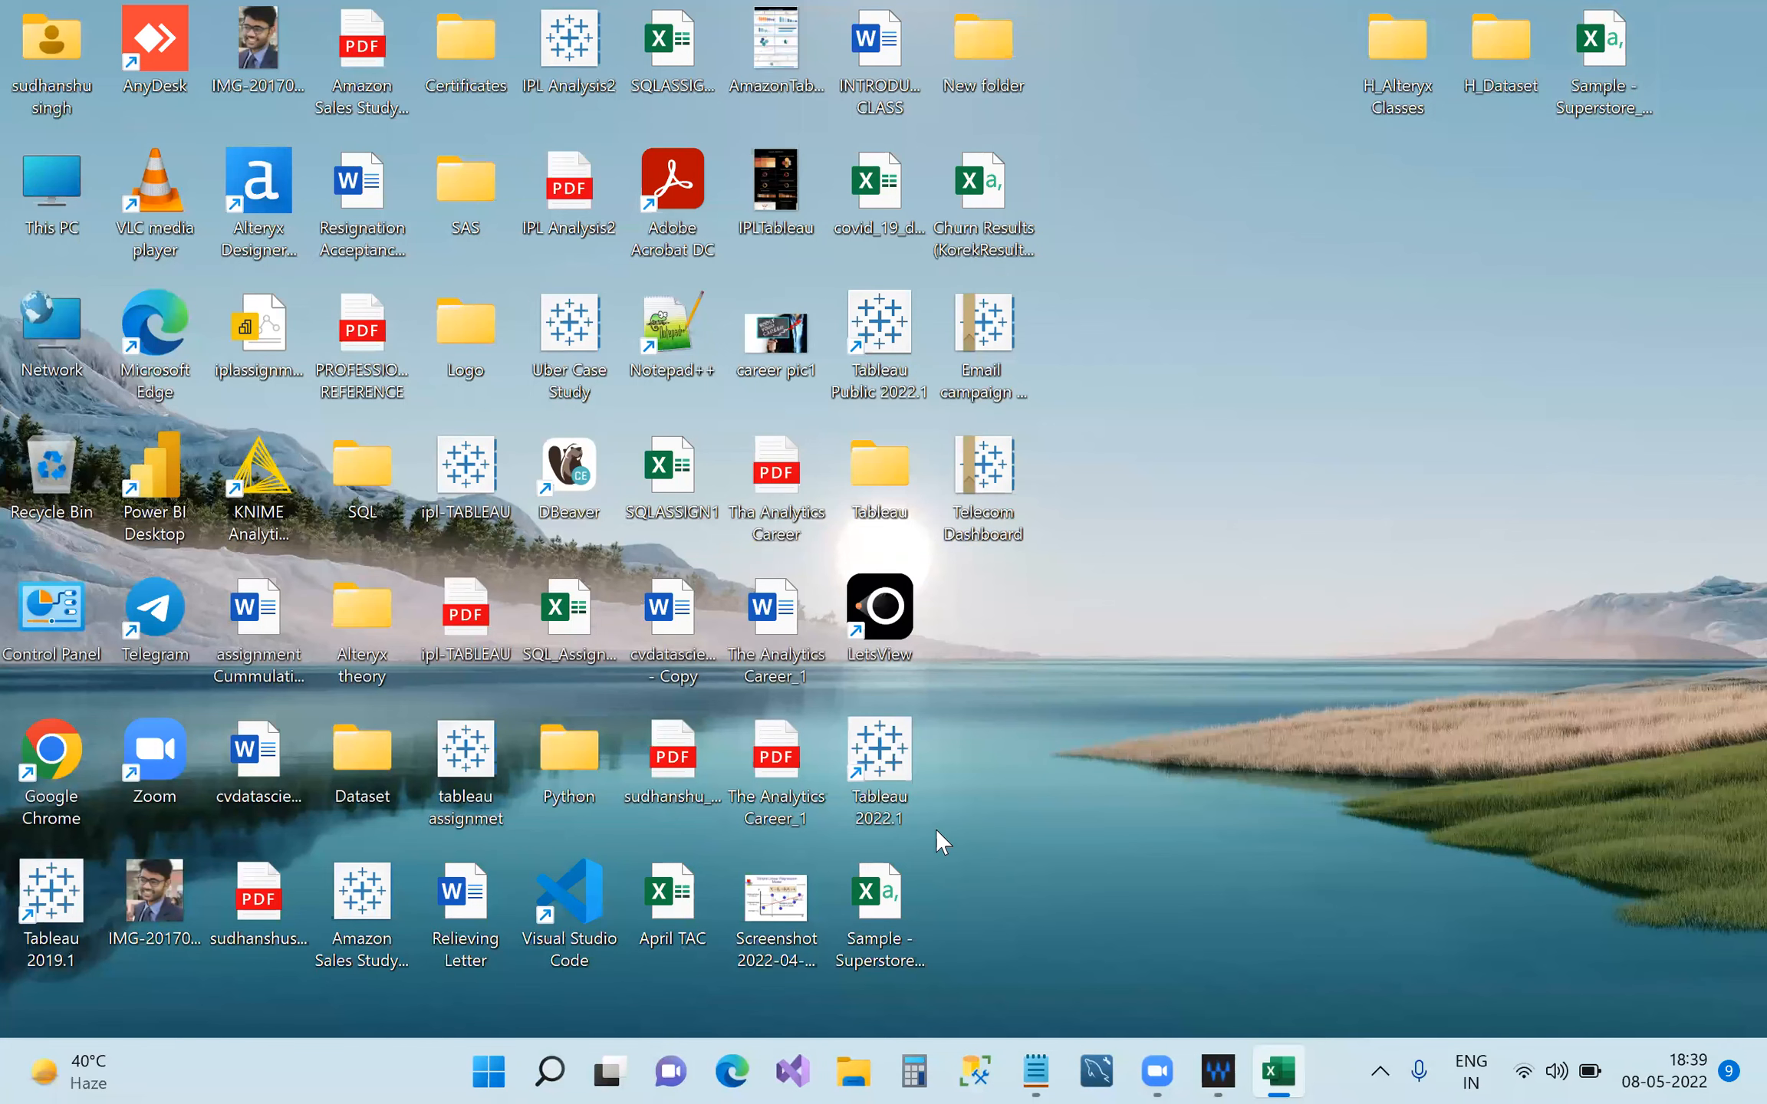
Launch Tableau 2022.1 from its desktop icon.
double_click(892, 740)
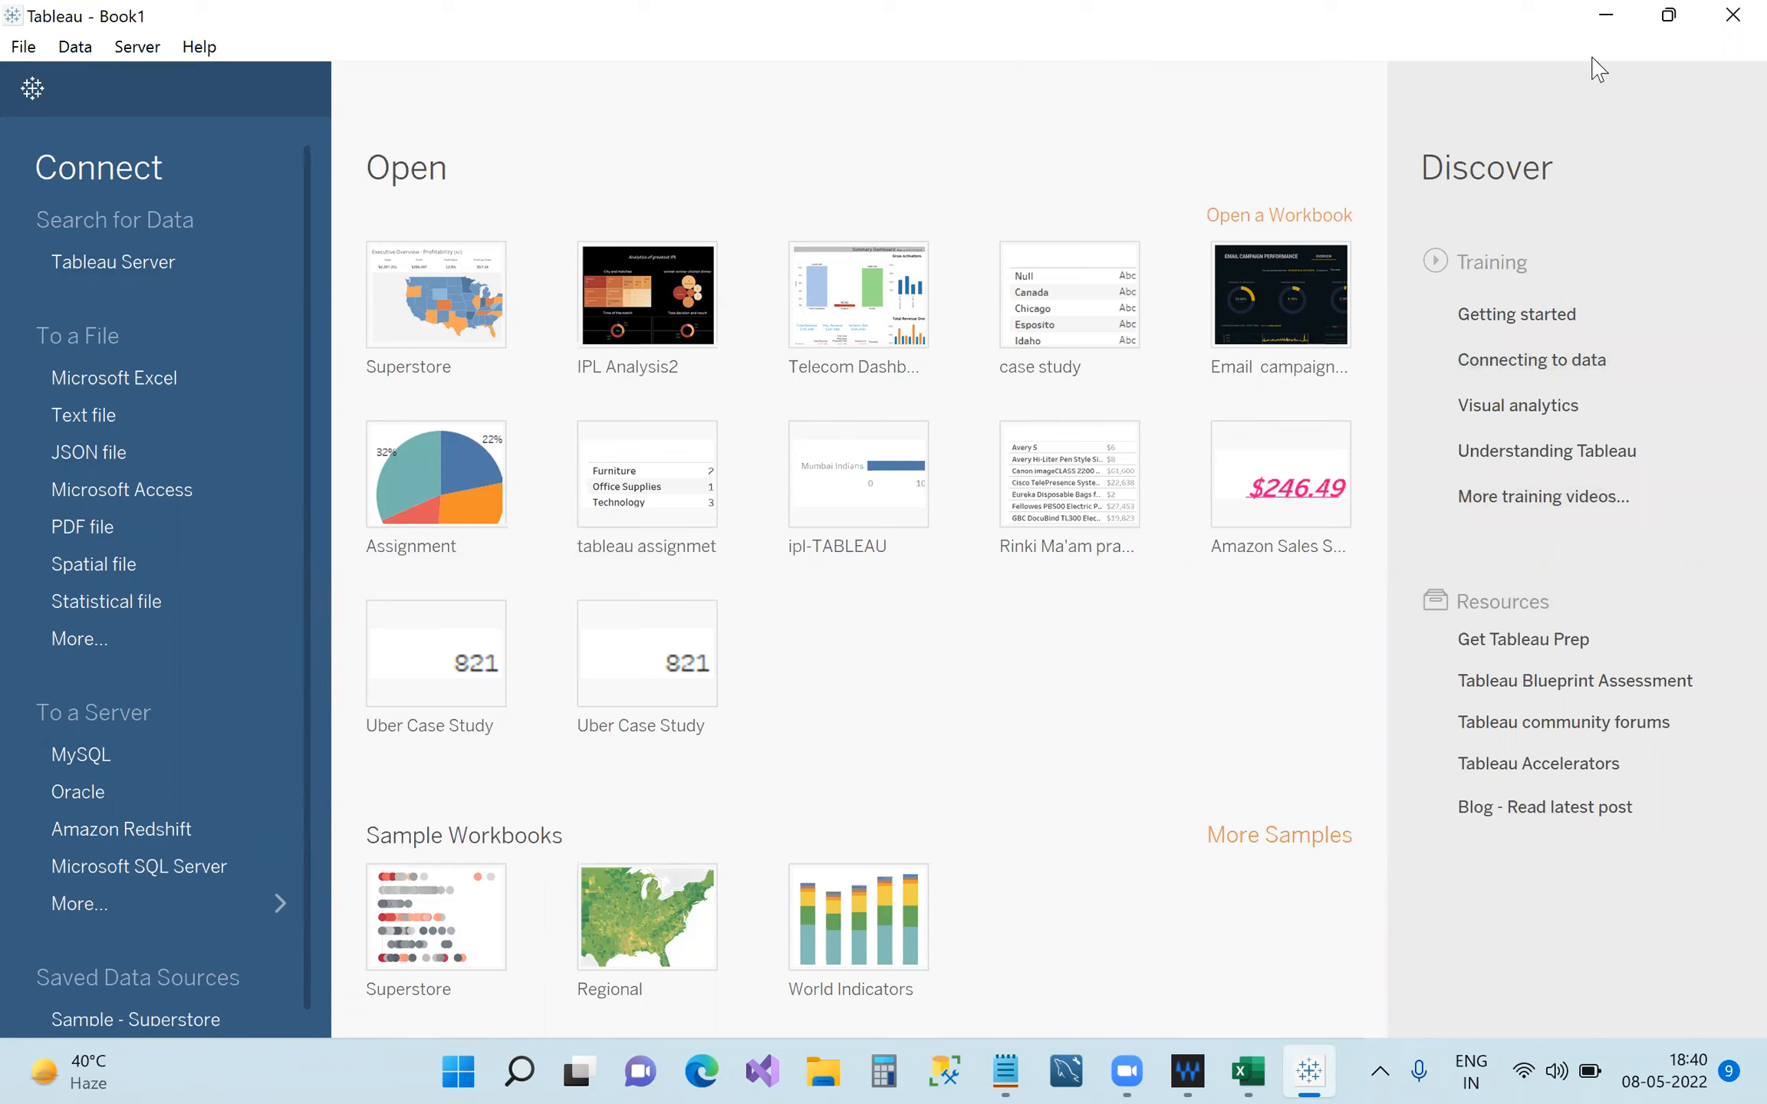
Browse Tableau's More file types and full 74-connector server list, then close Tableau.
click(1248, 1071)
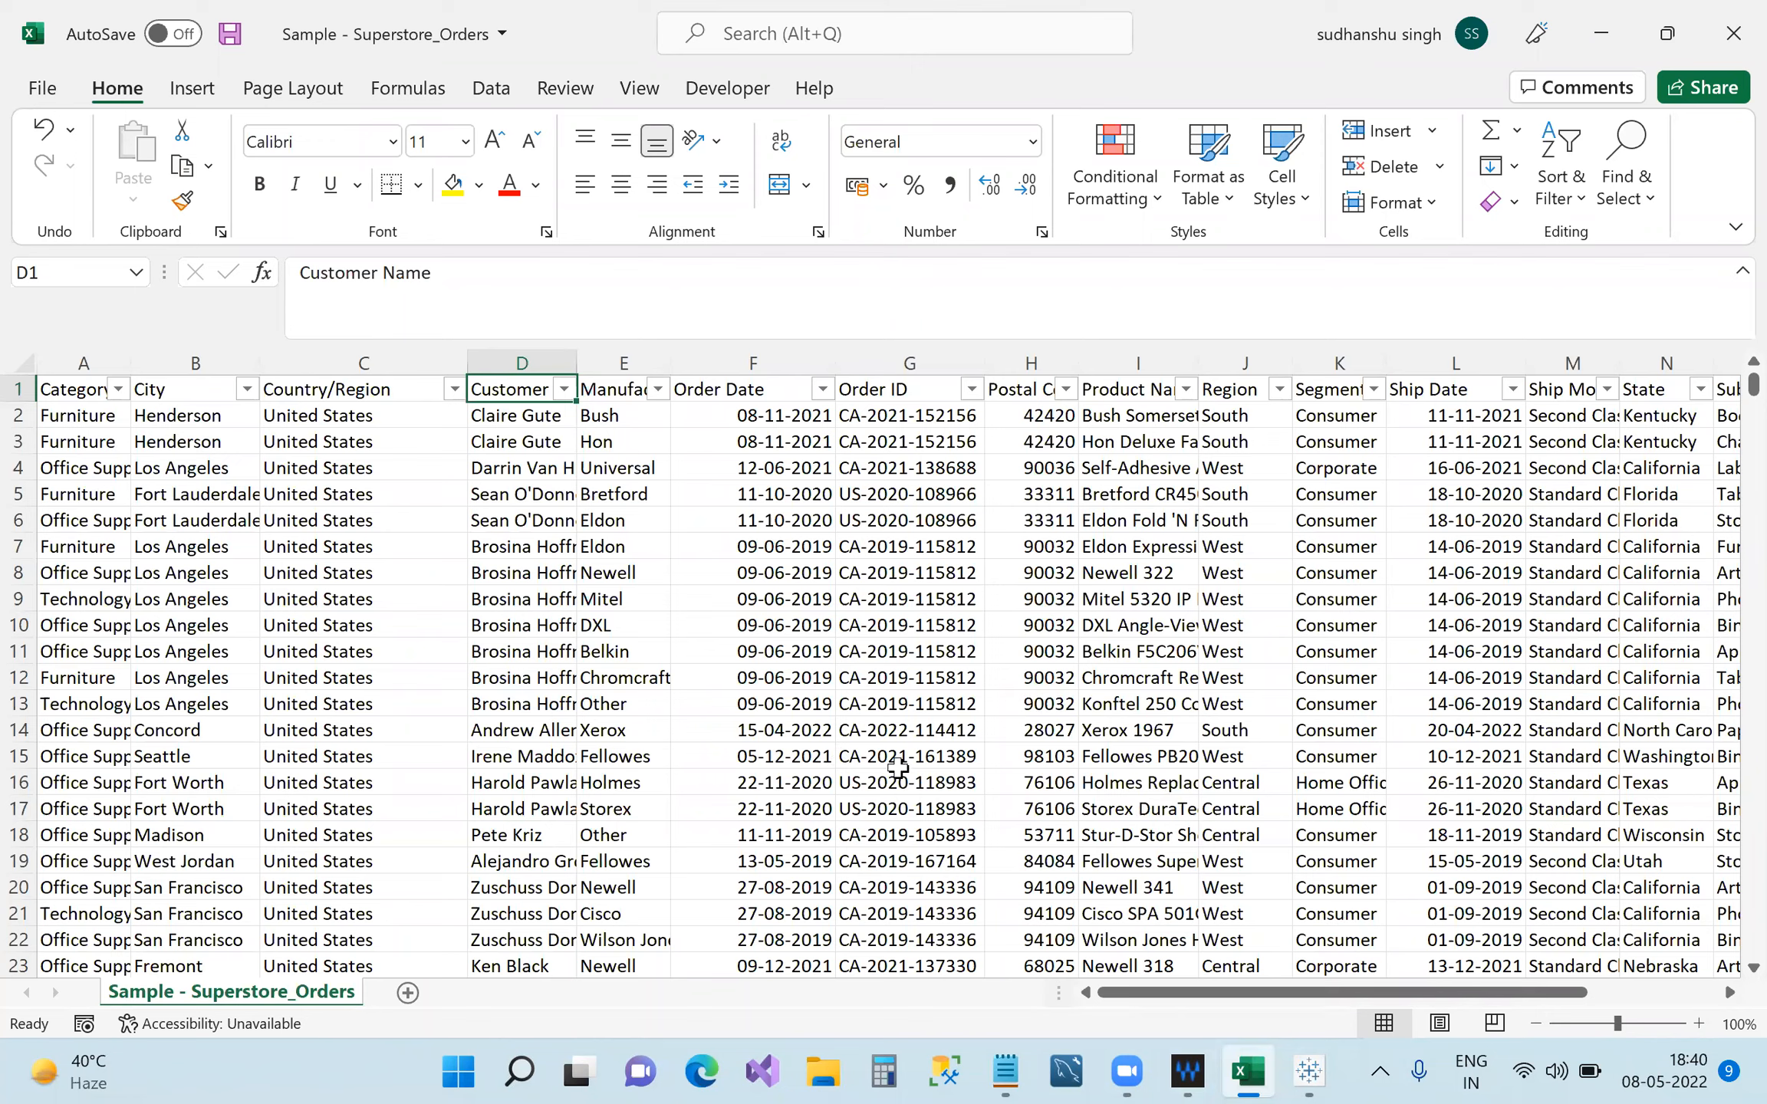
click(1309, 1072)
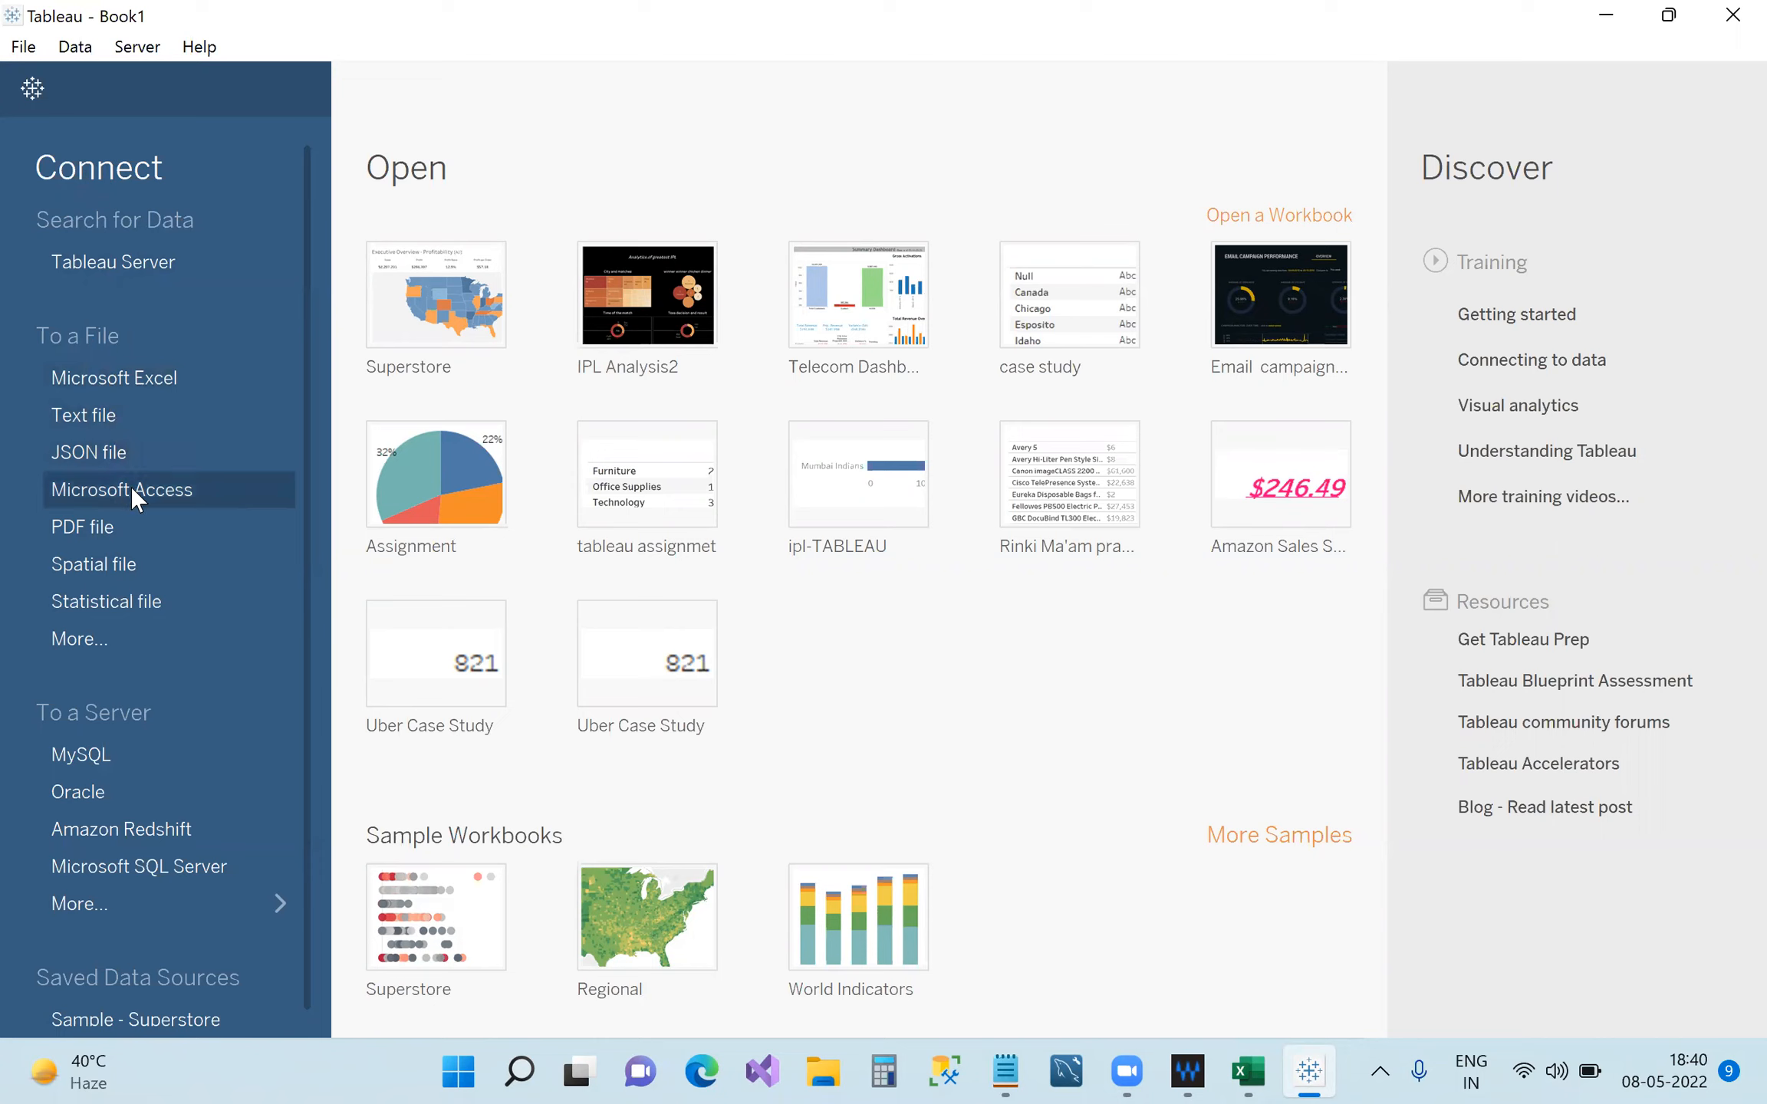
click(91, 643)
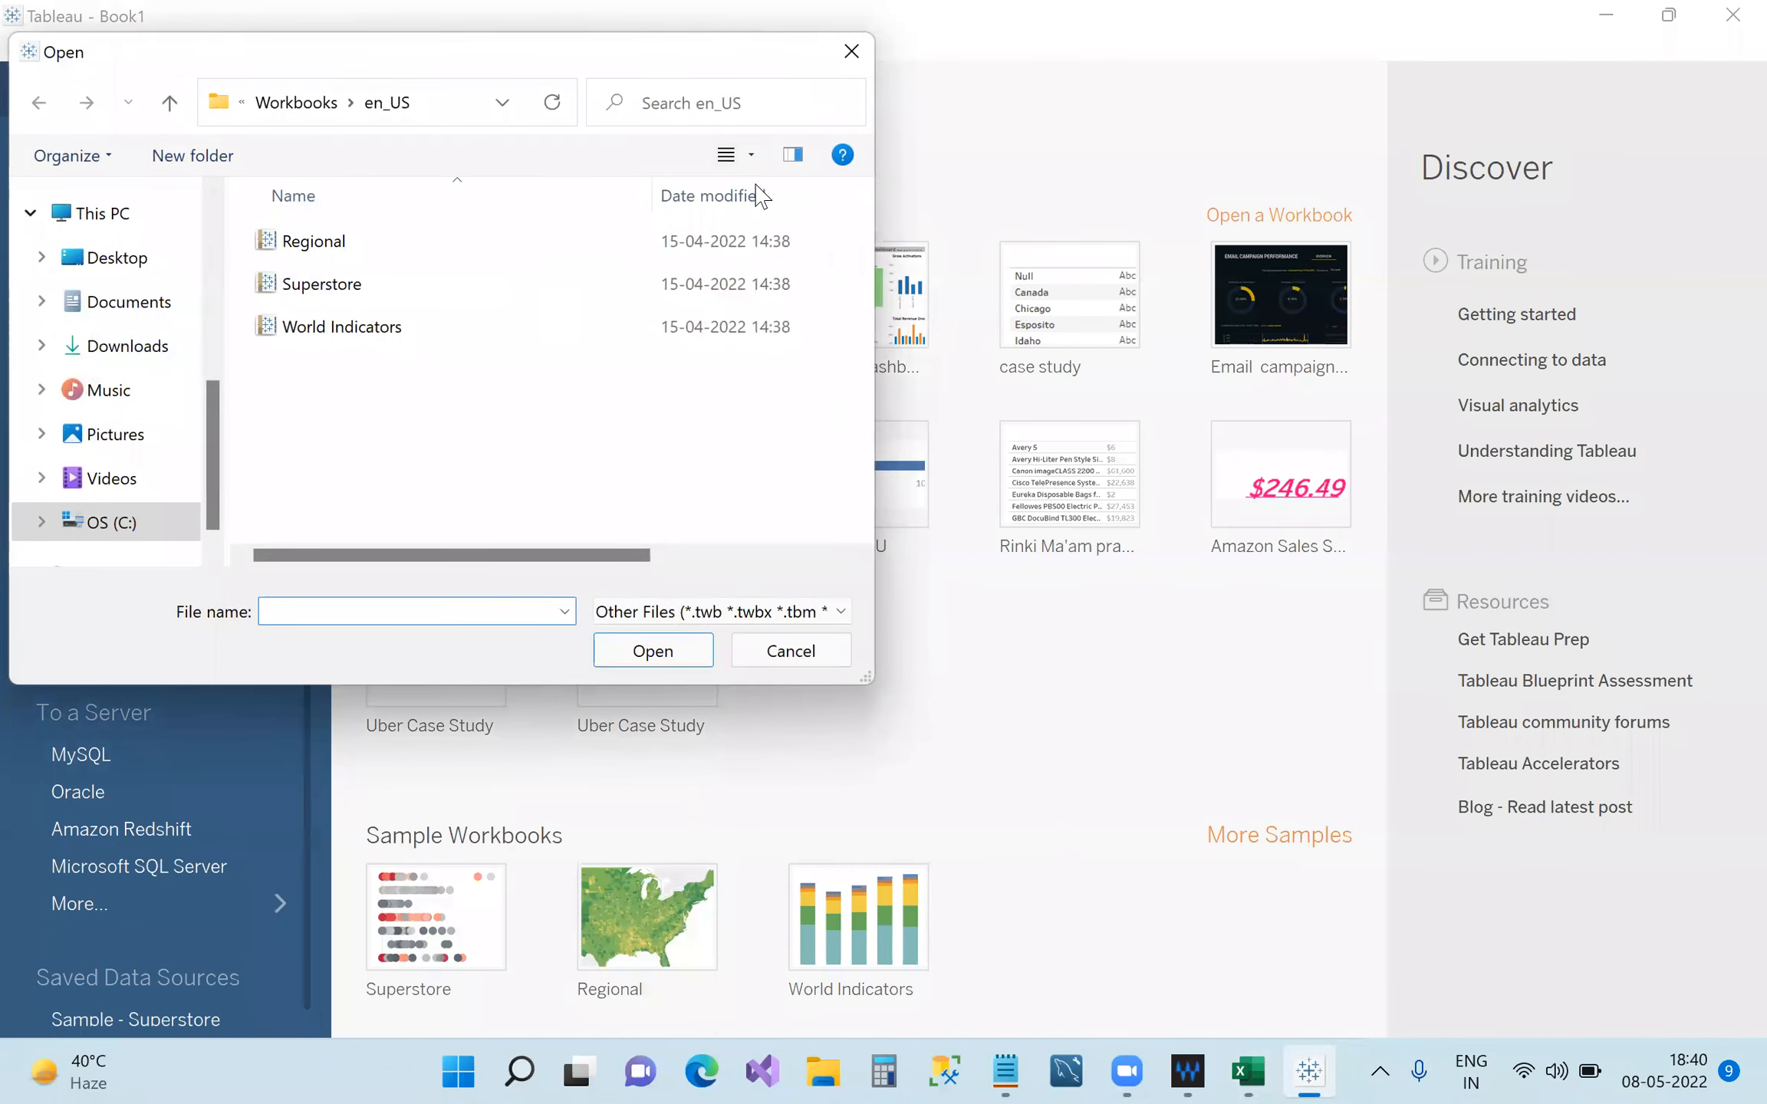
click(851, 51)
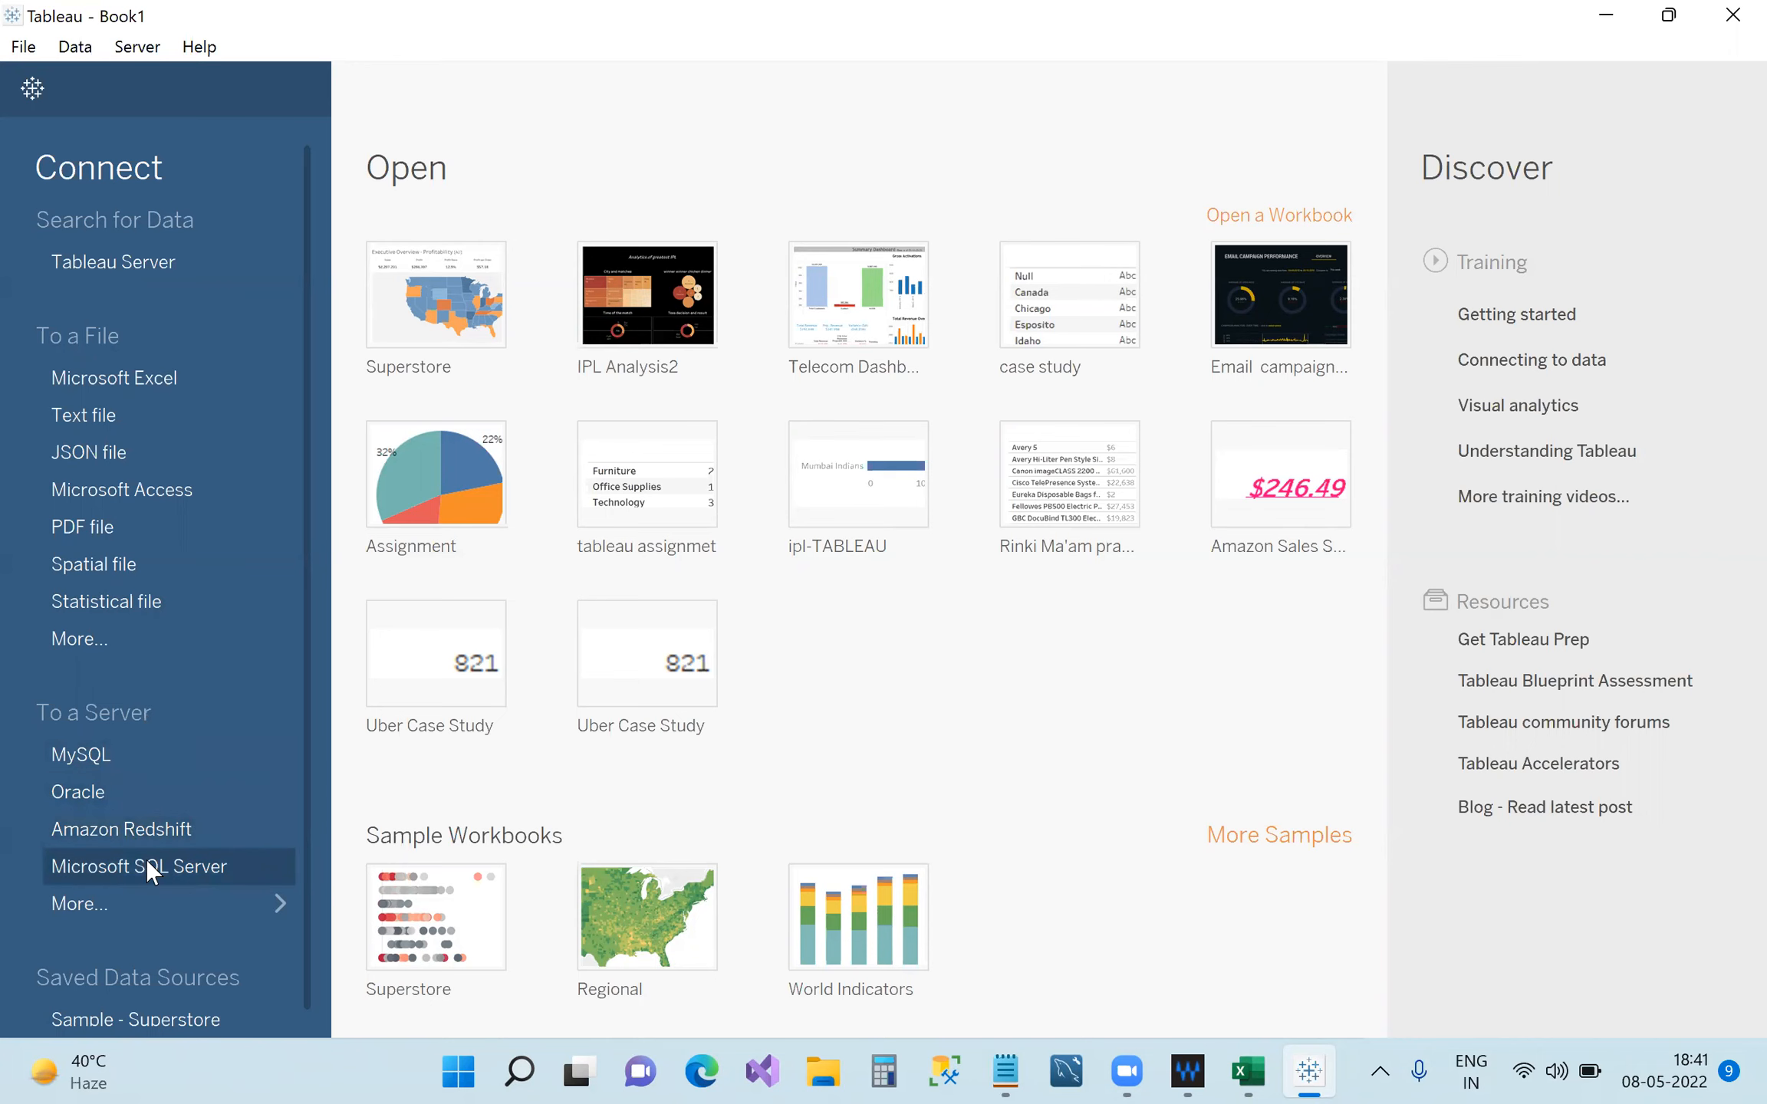
click(233, 901)
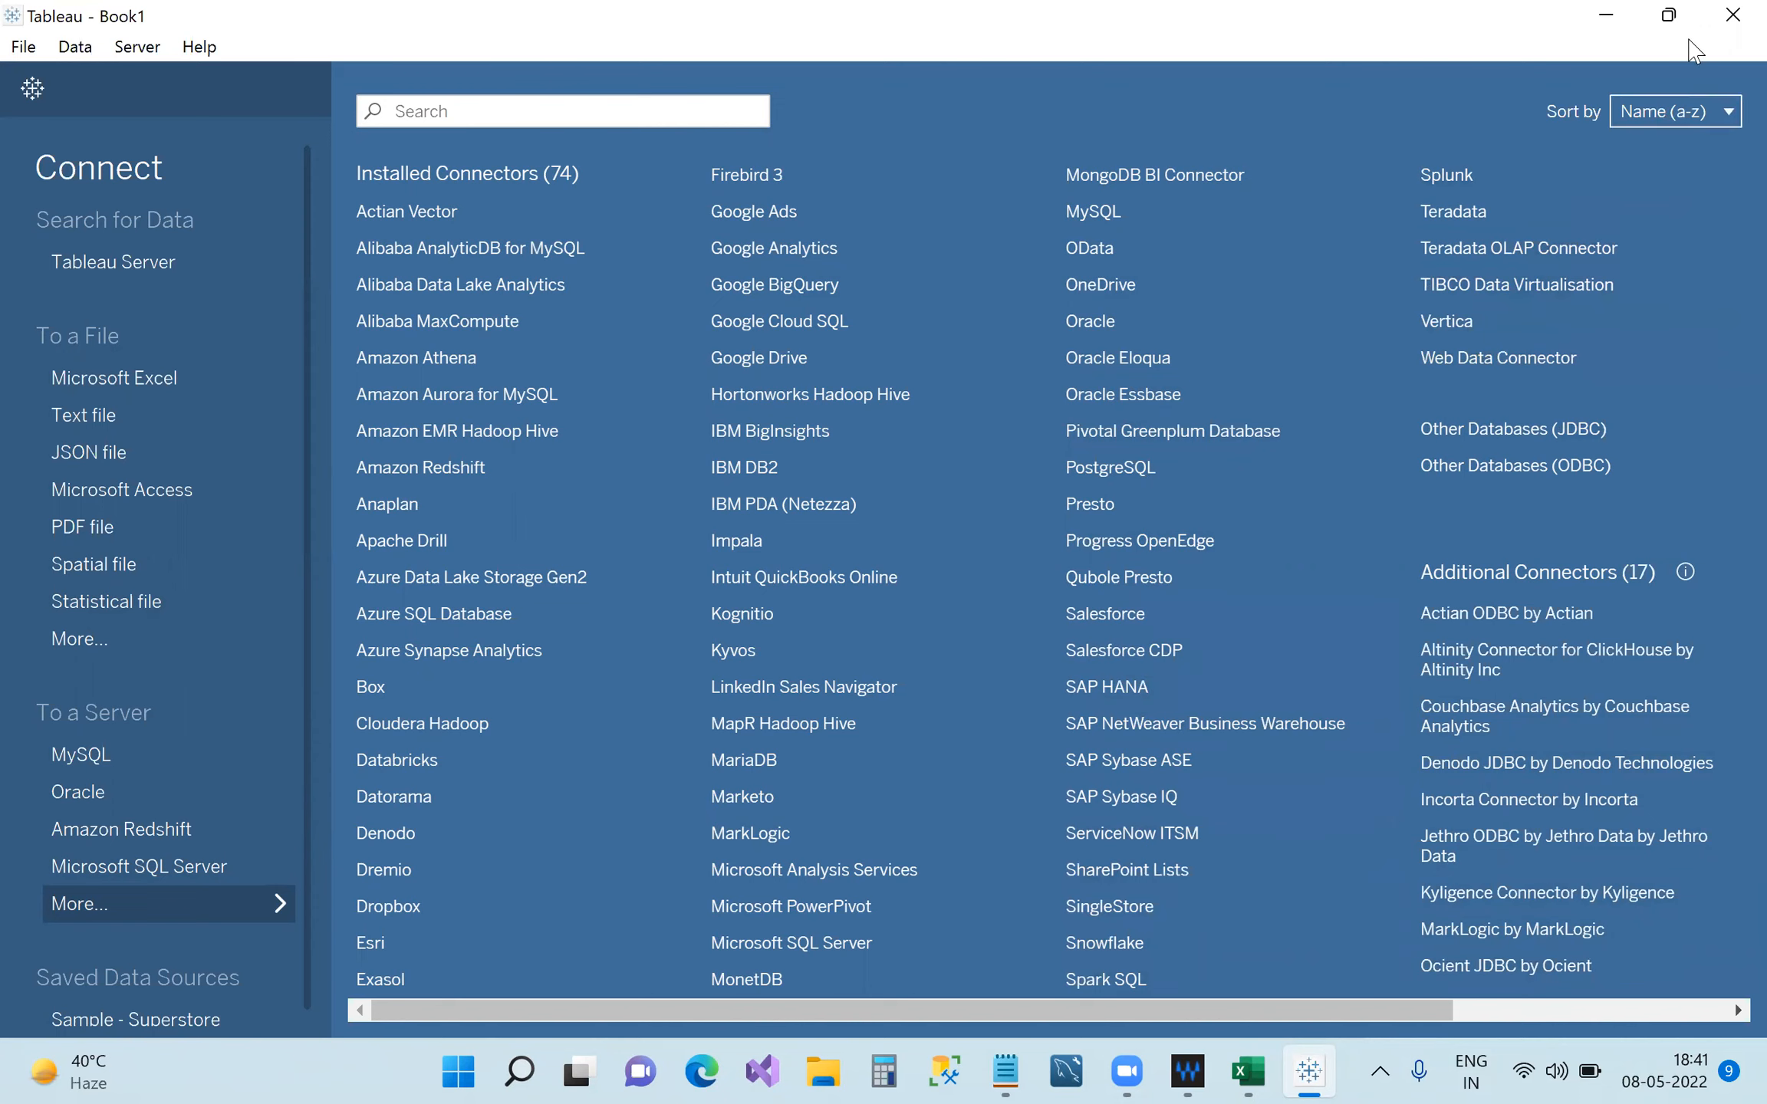
click(1731, 17)
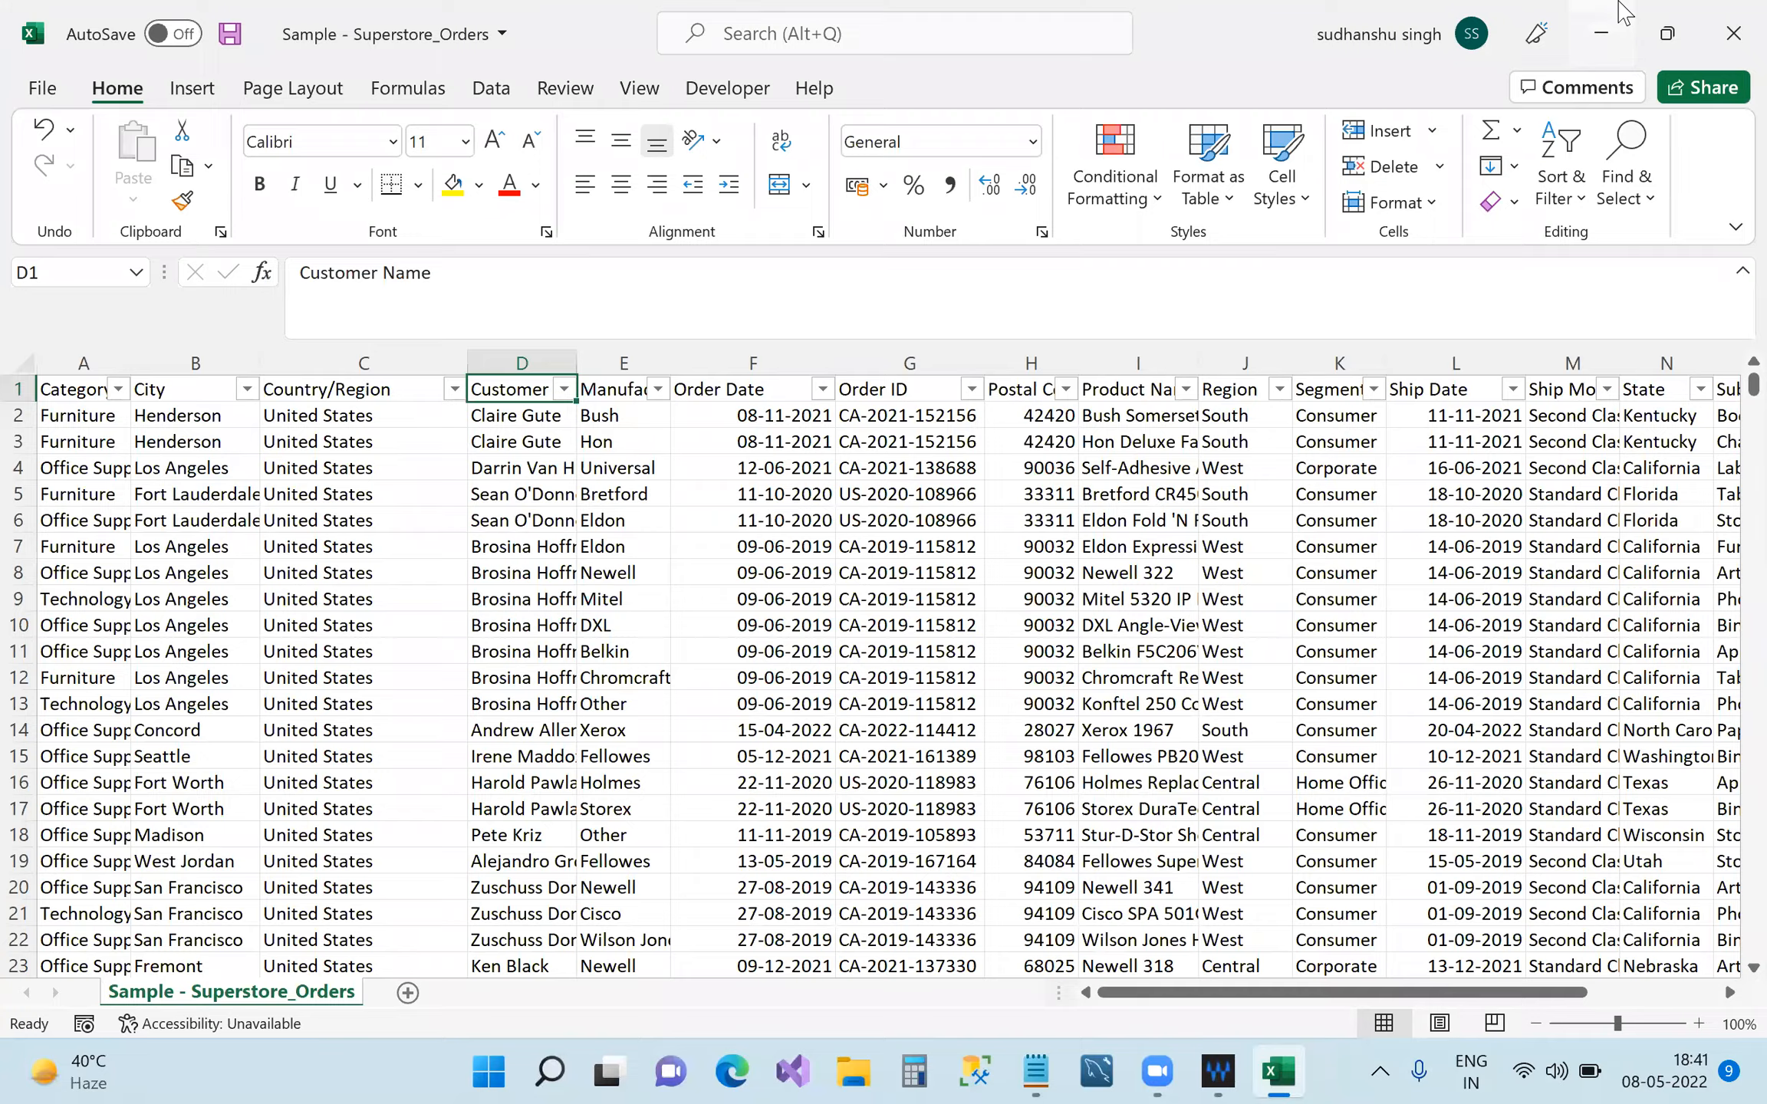
Cancel closing the orders workbook at the save prompt, then minimize Excel to show Tableau.
click(1607, 27)
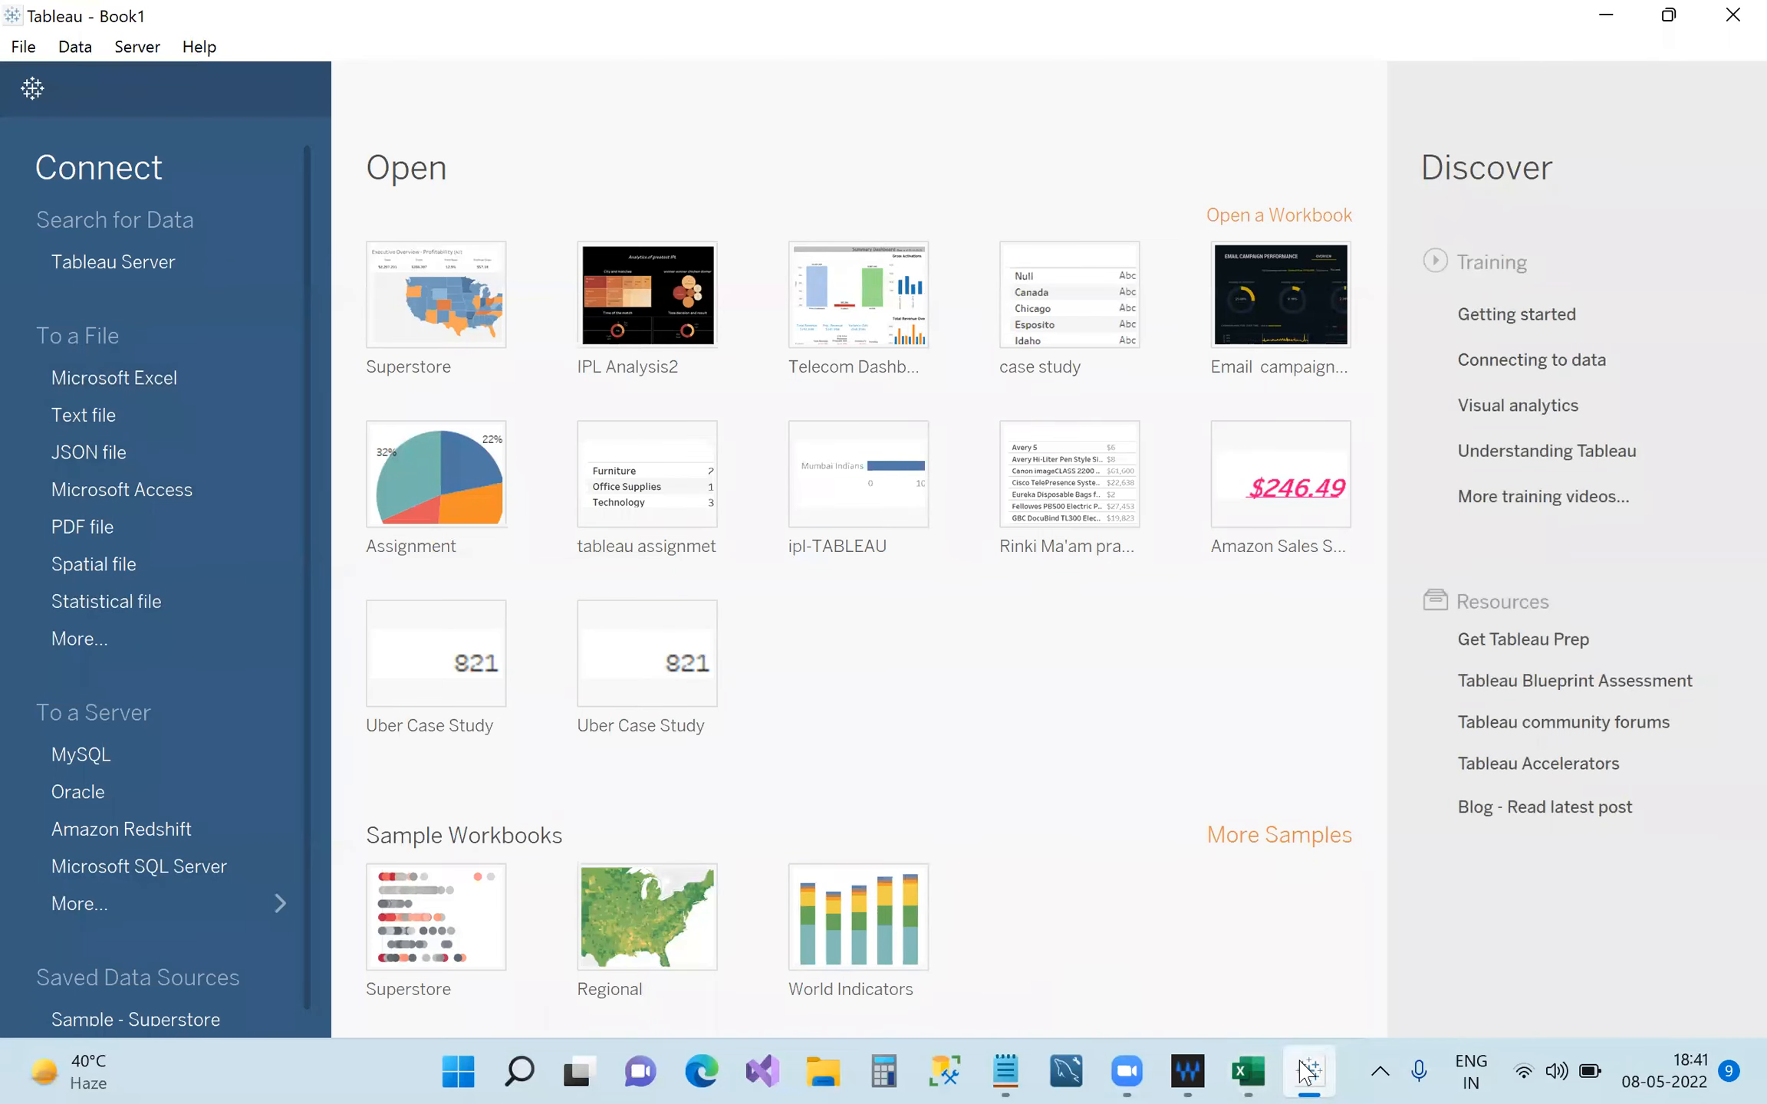
click(1244, 1071)
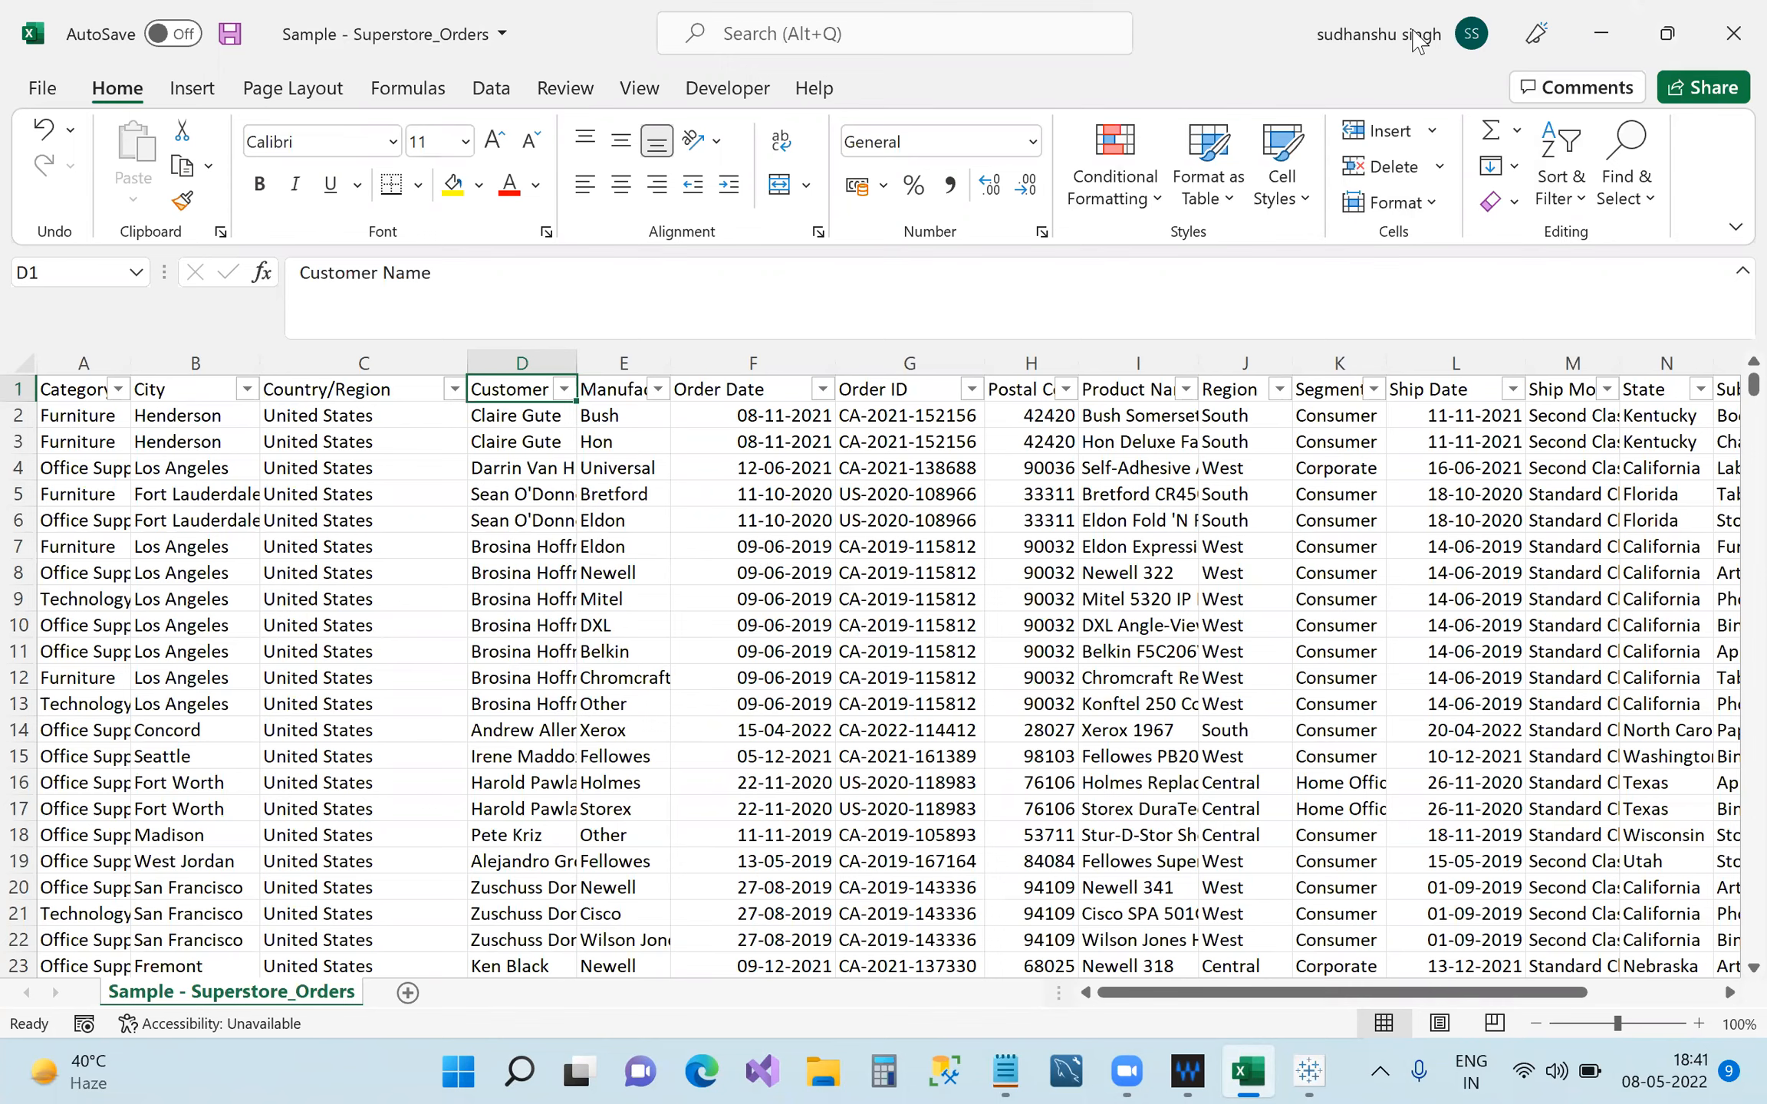
click(1734, 33)
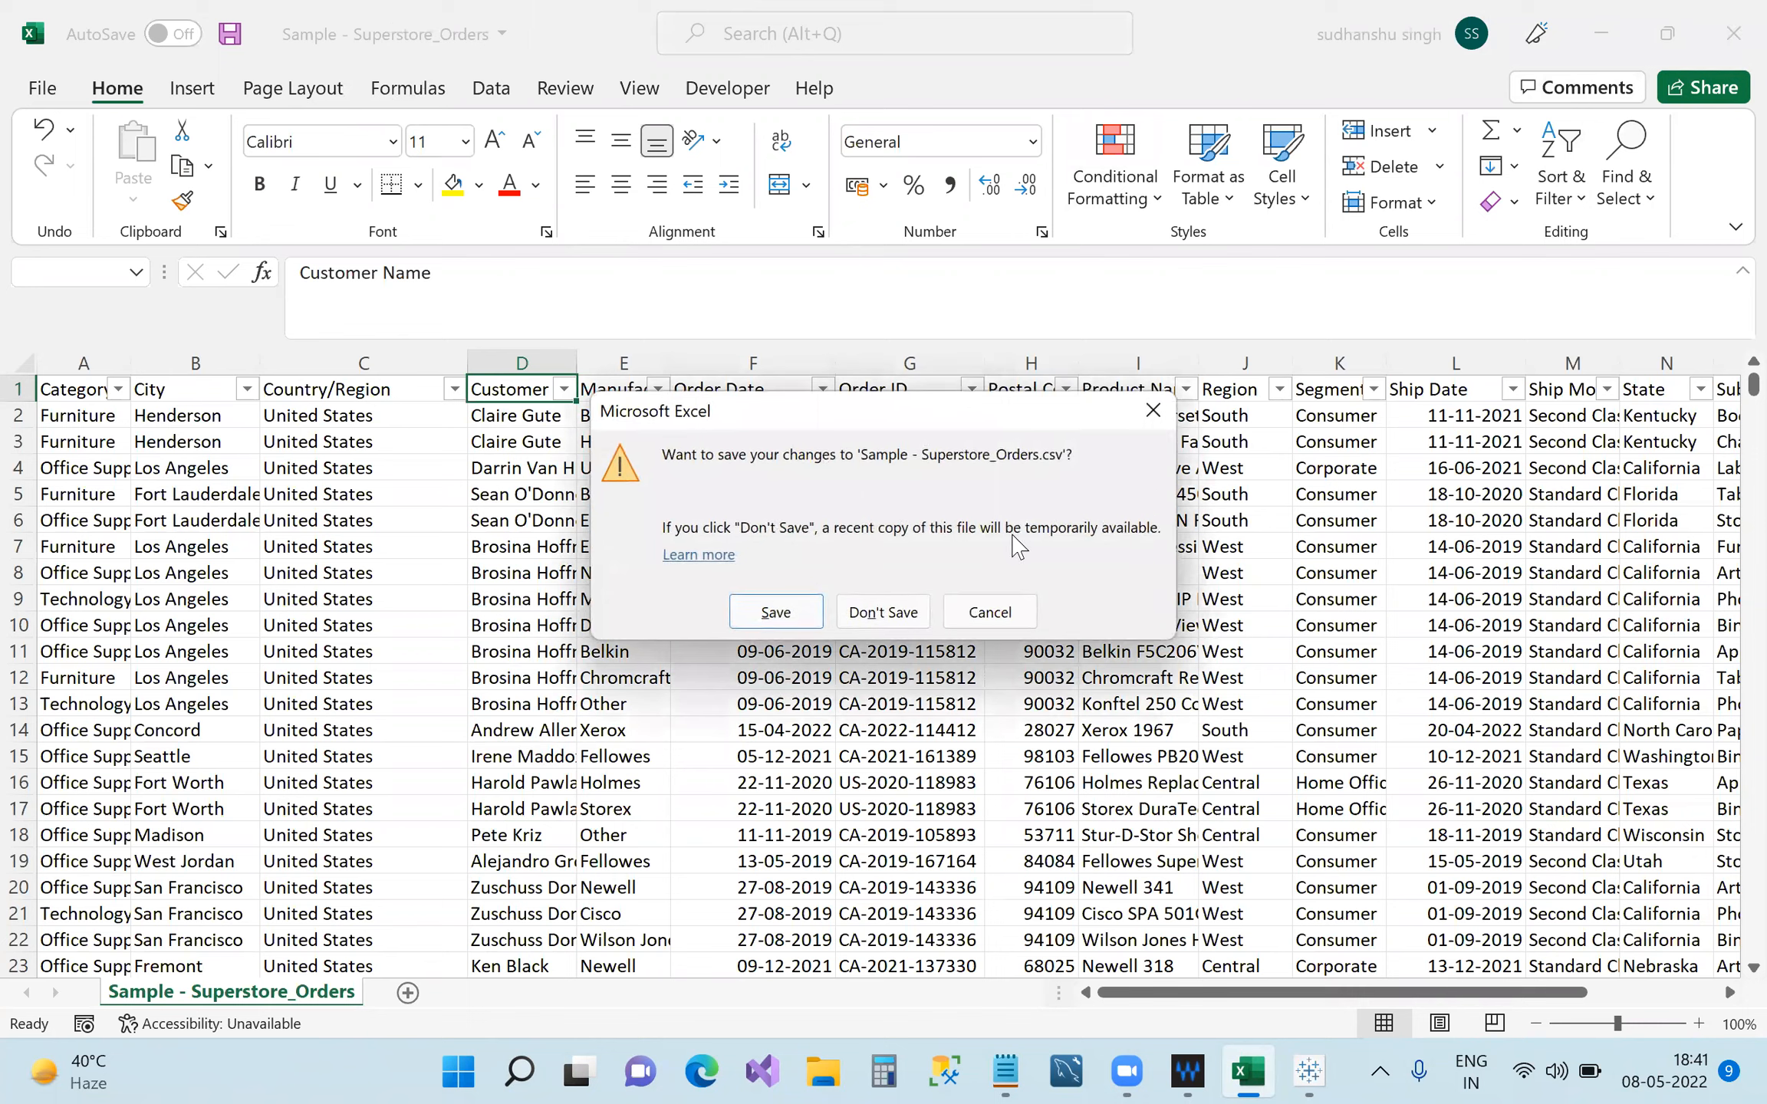
click(1009, 611)
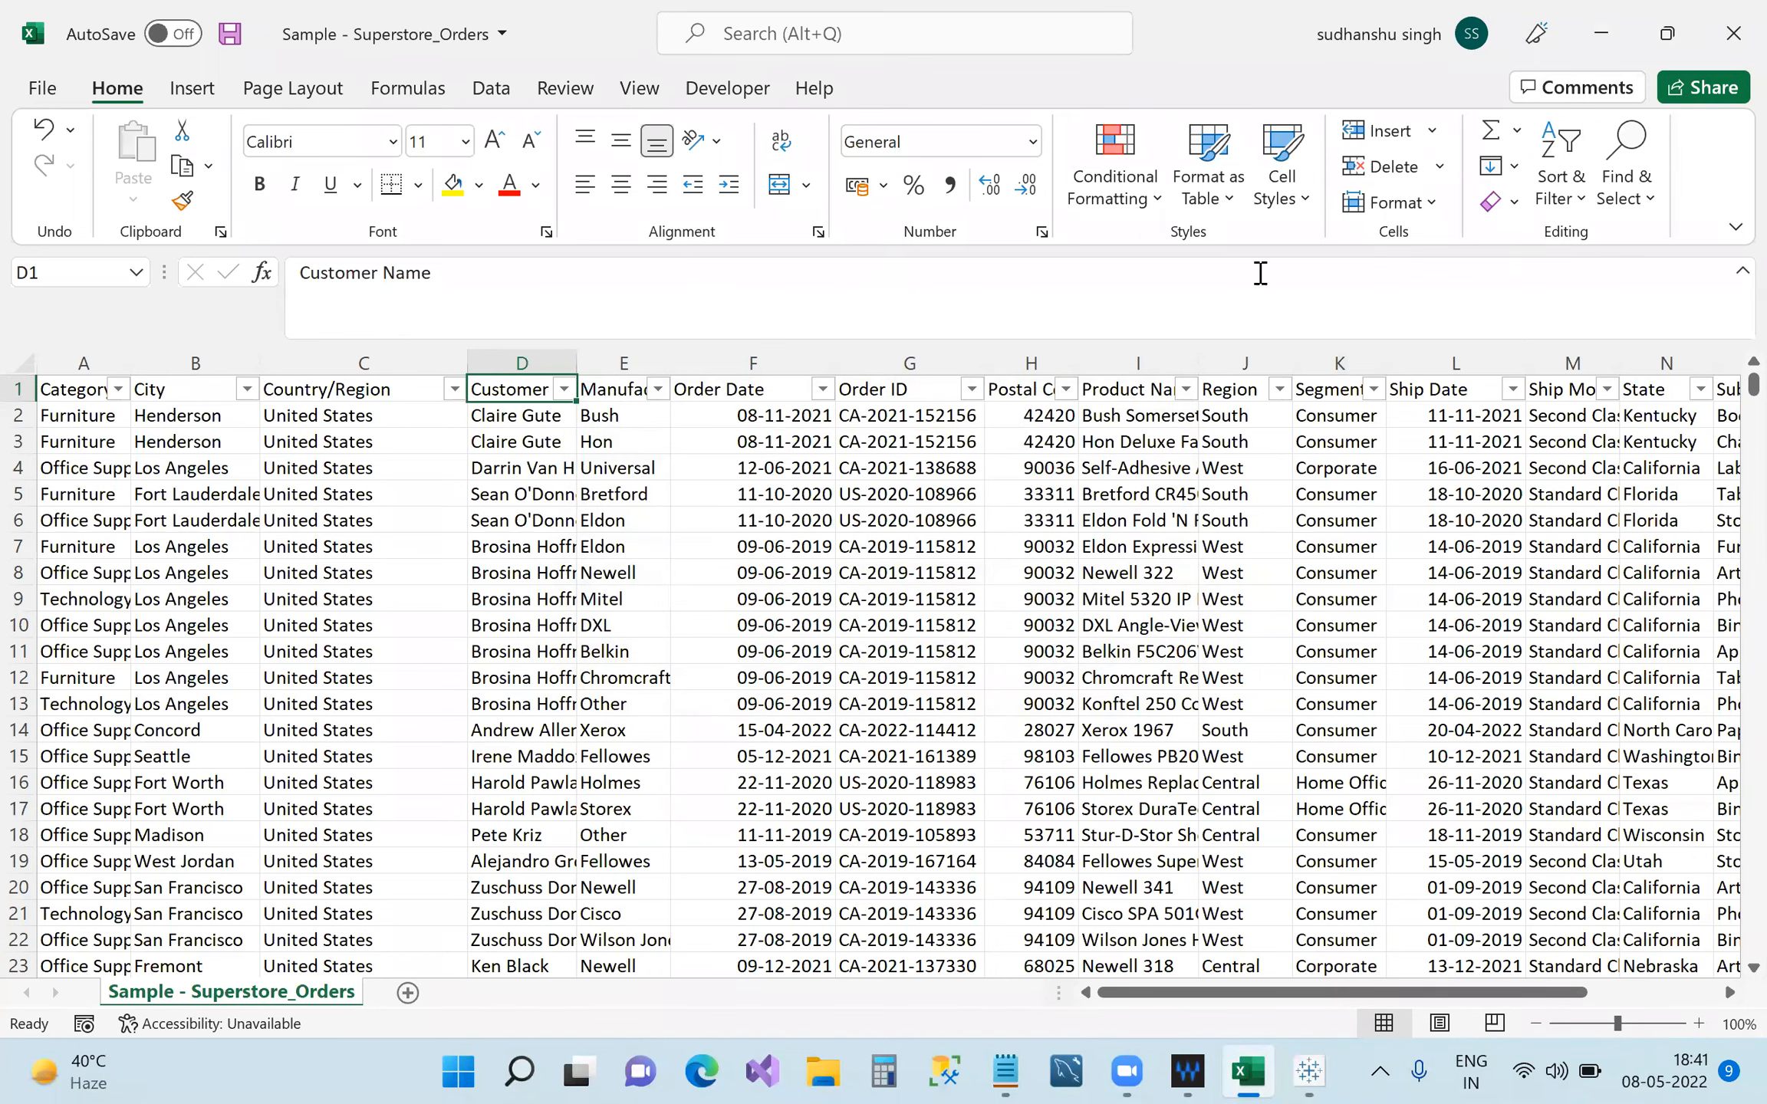
click(1602, 33)
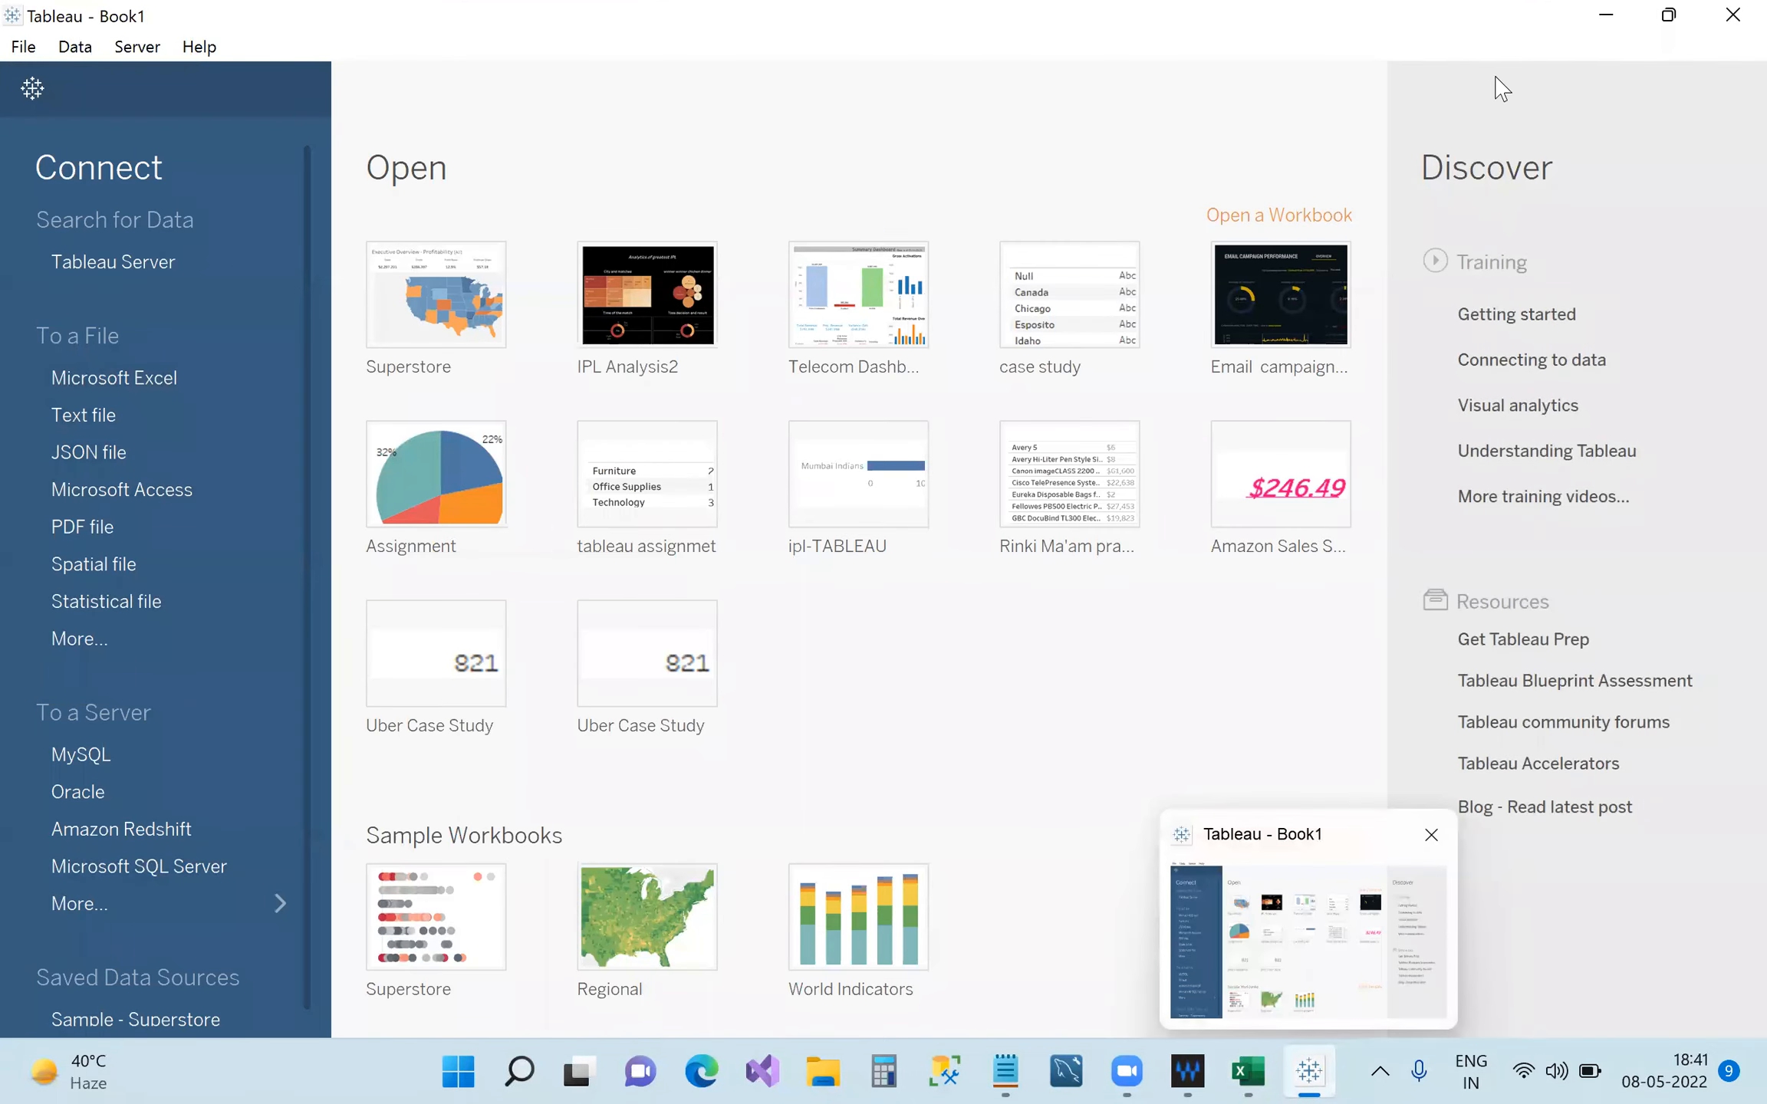
Check the Sample - Superstore_Orders file properties (1.98 MB .csv) from the desktop, then close them.
click(1599, 18)
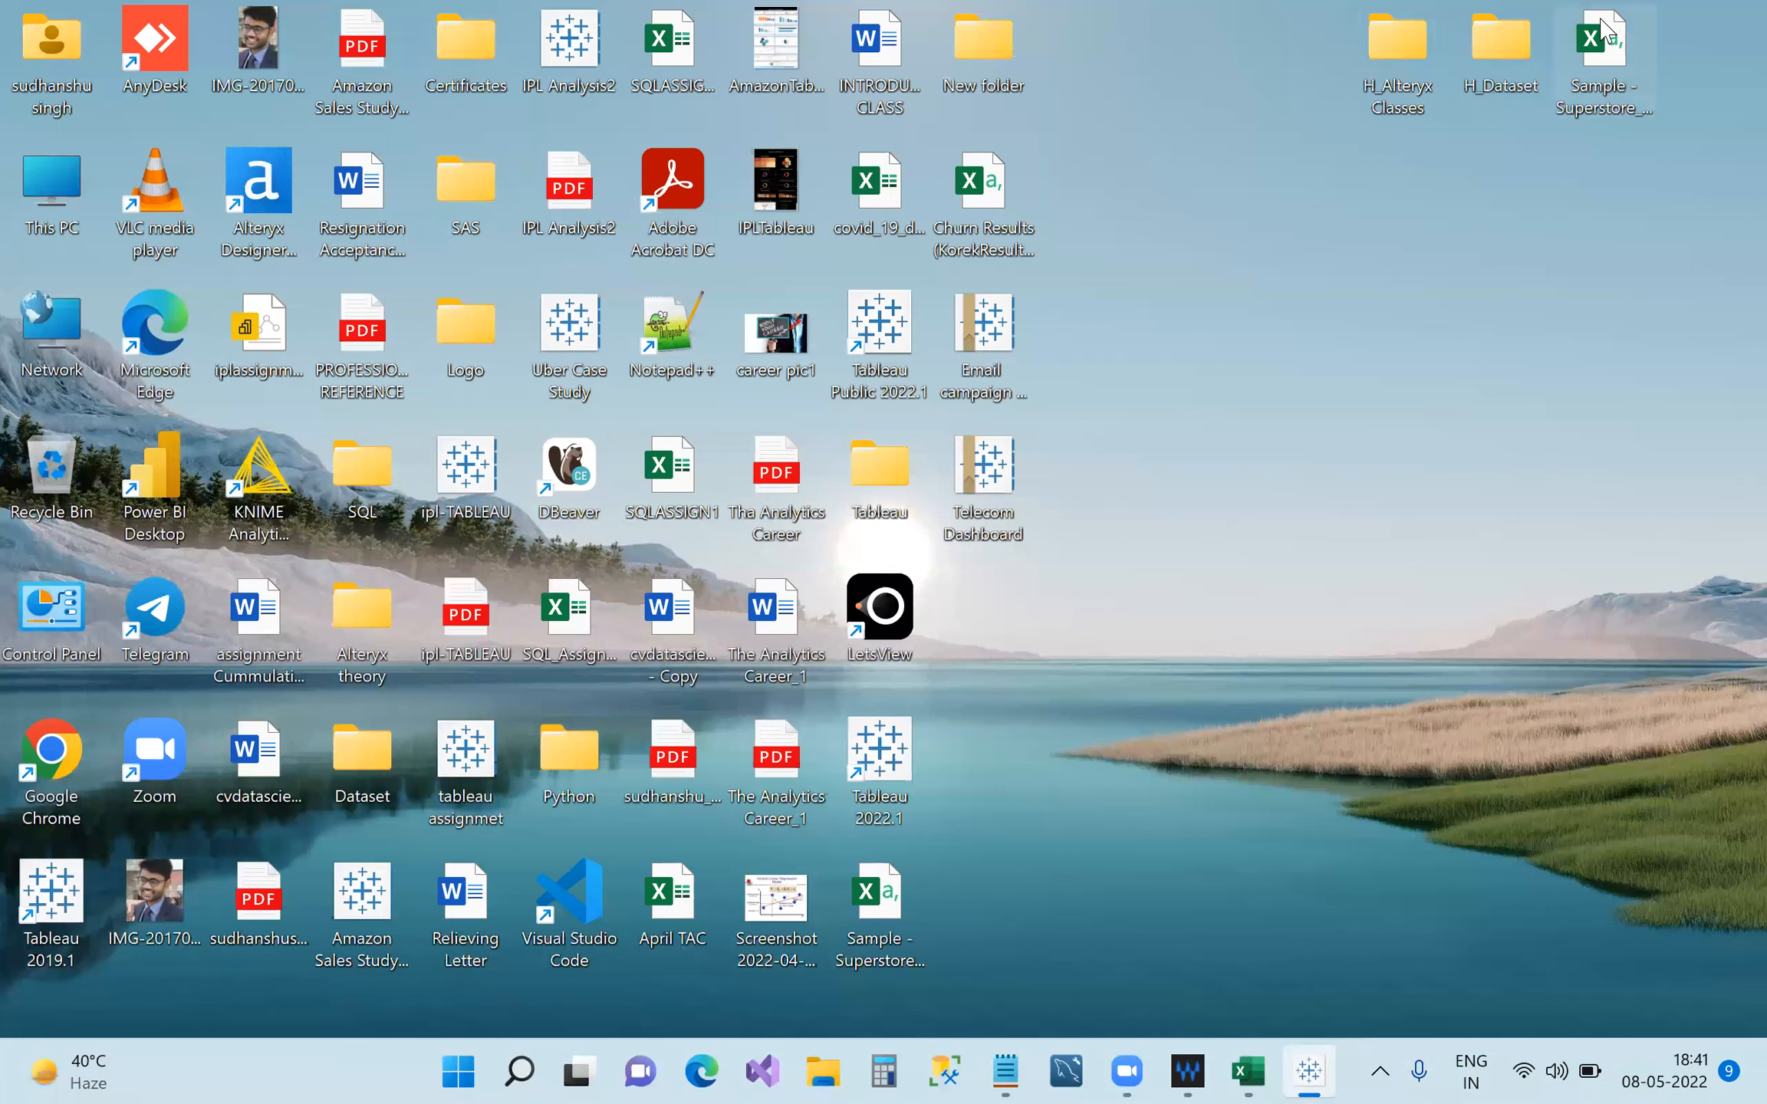
right_click(1599, 95)
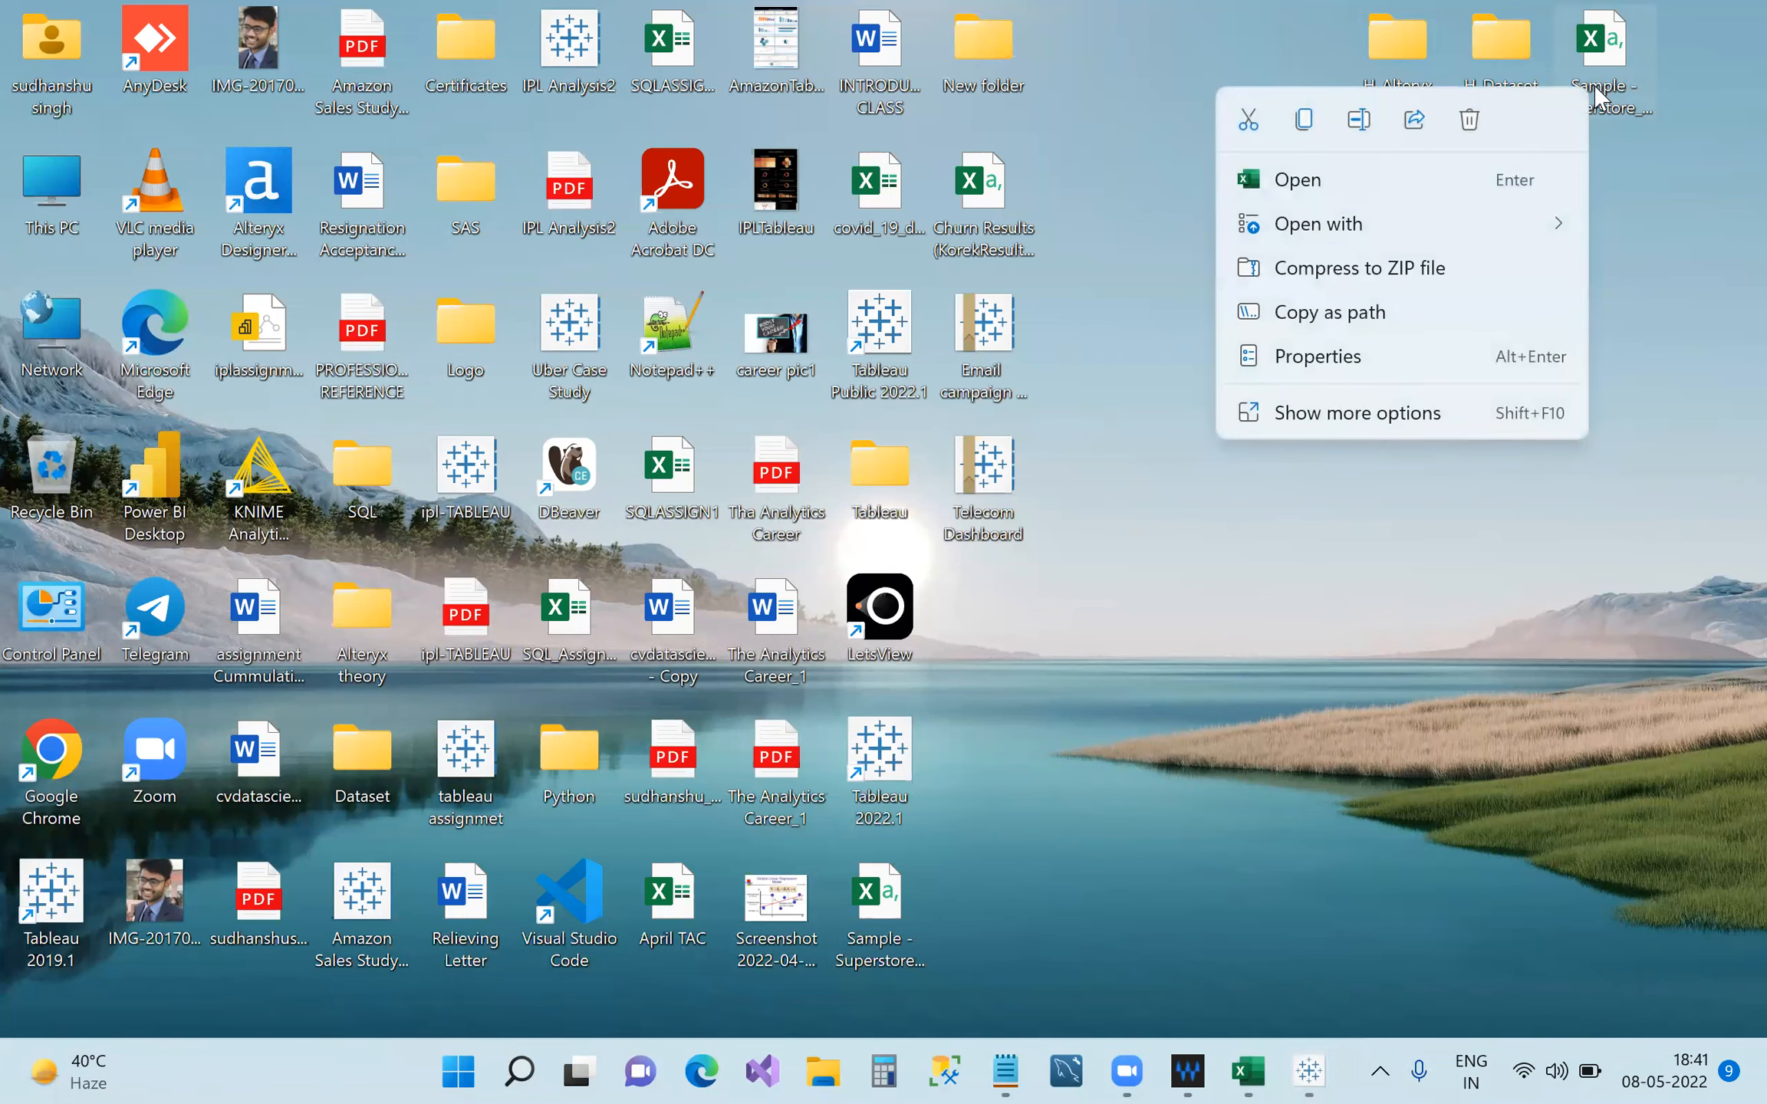
click(1390, 355)
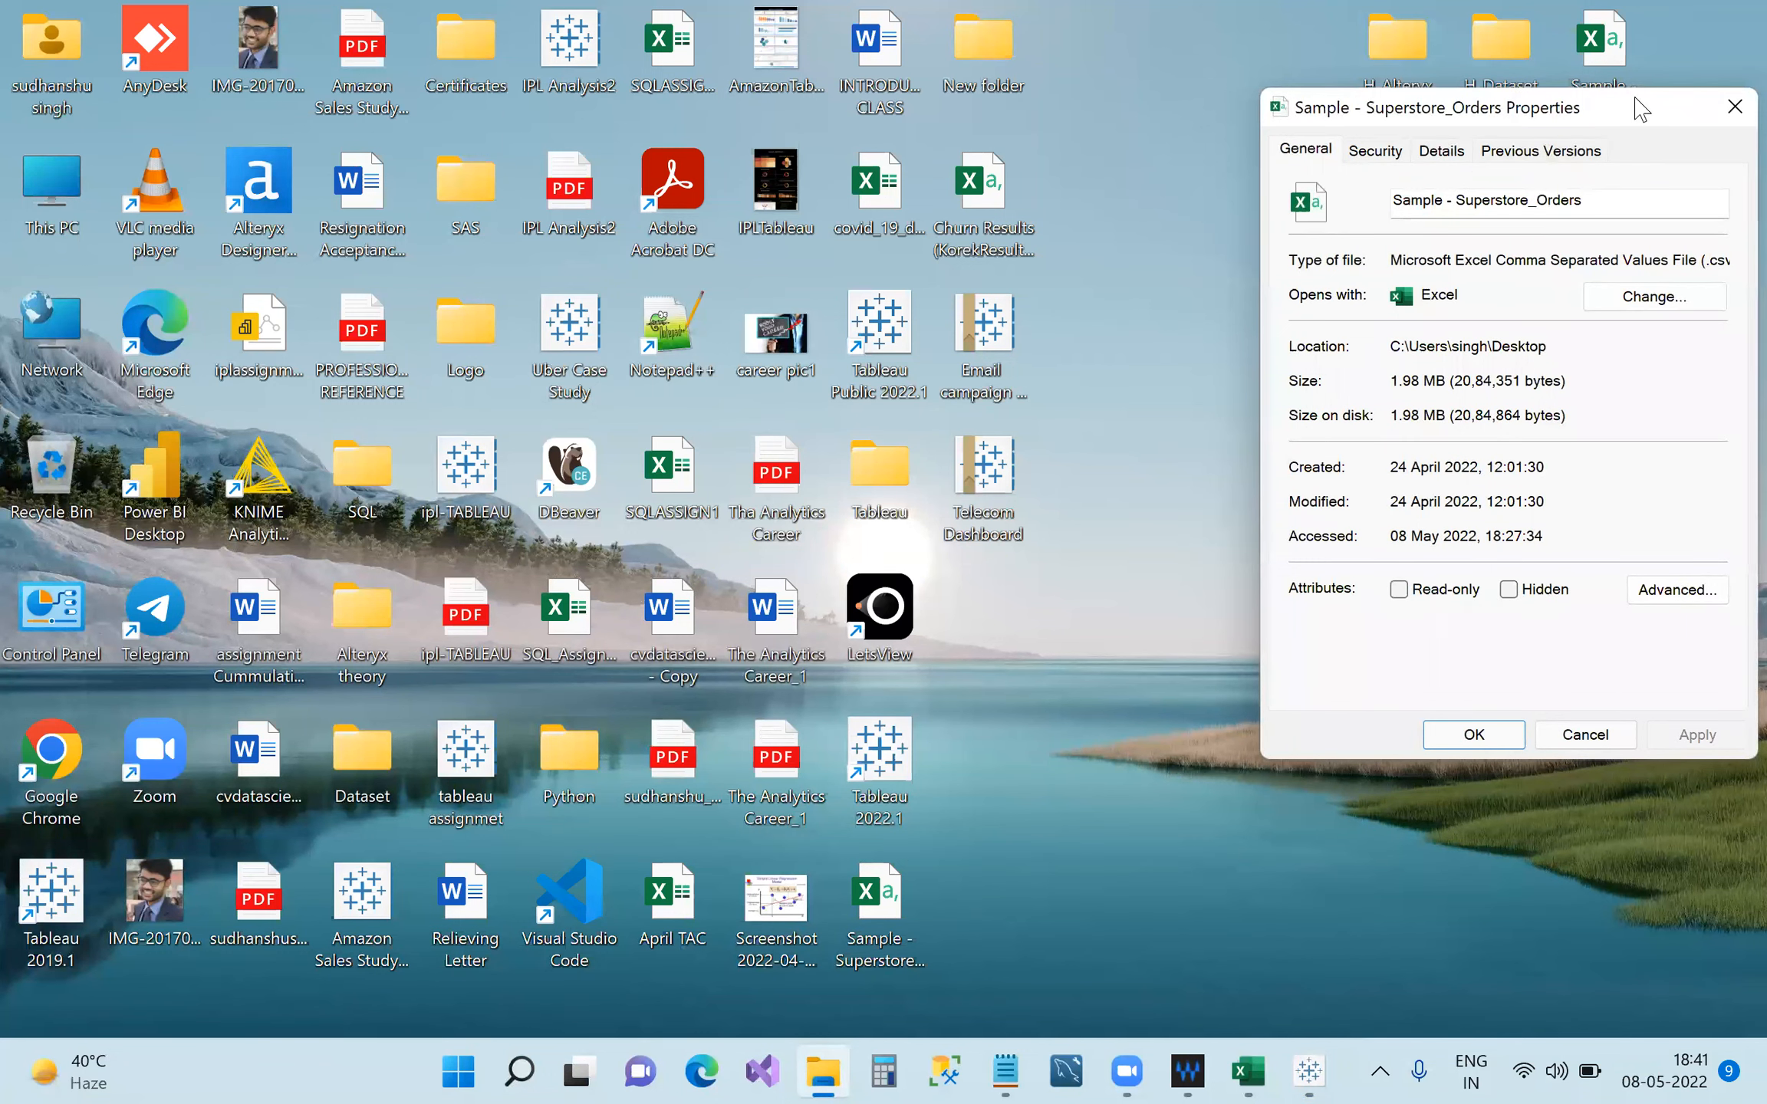
drag(1636, 109, 1270, 134)
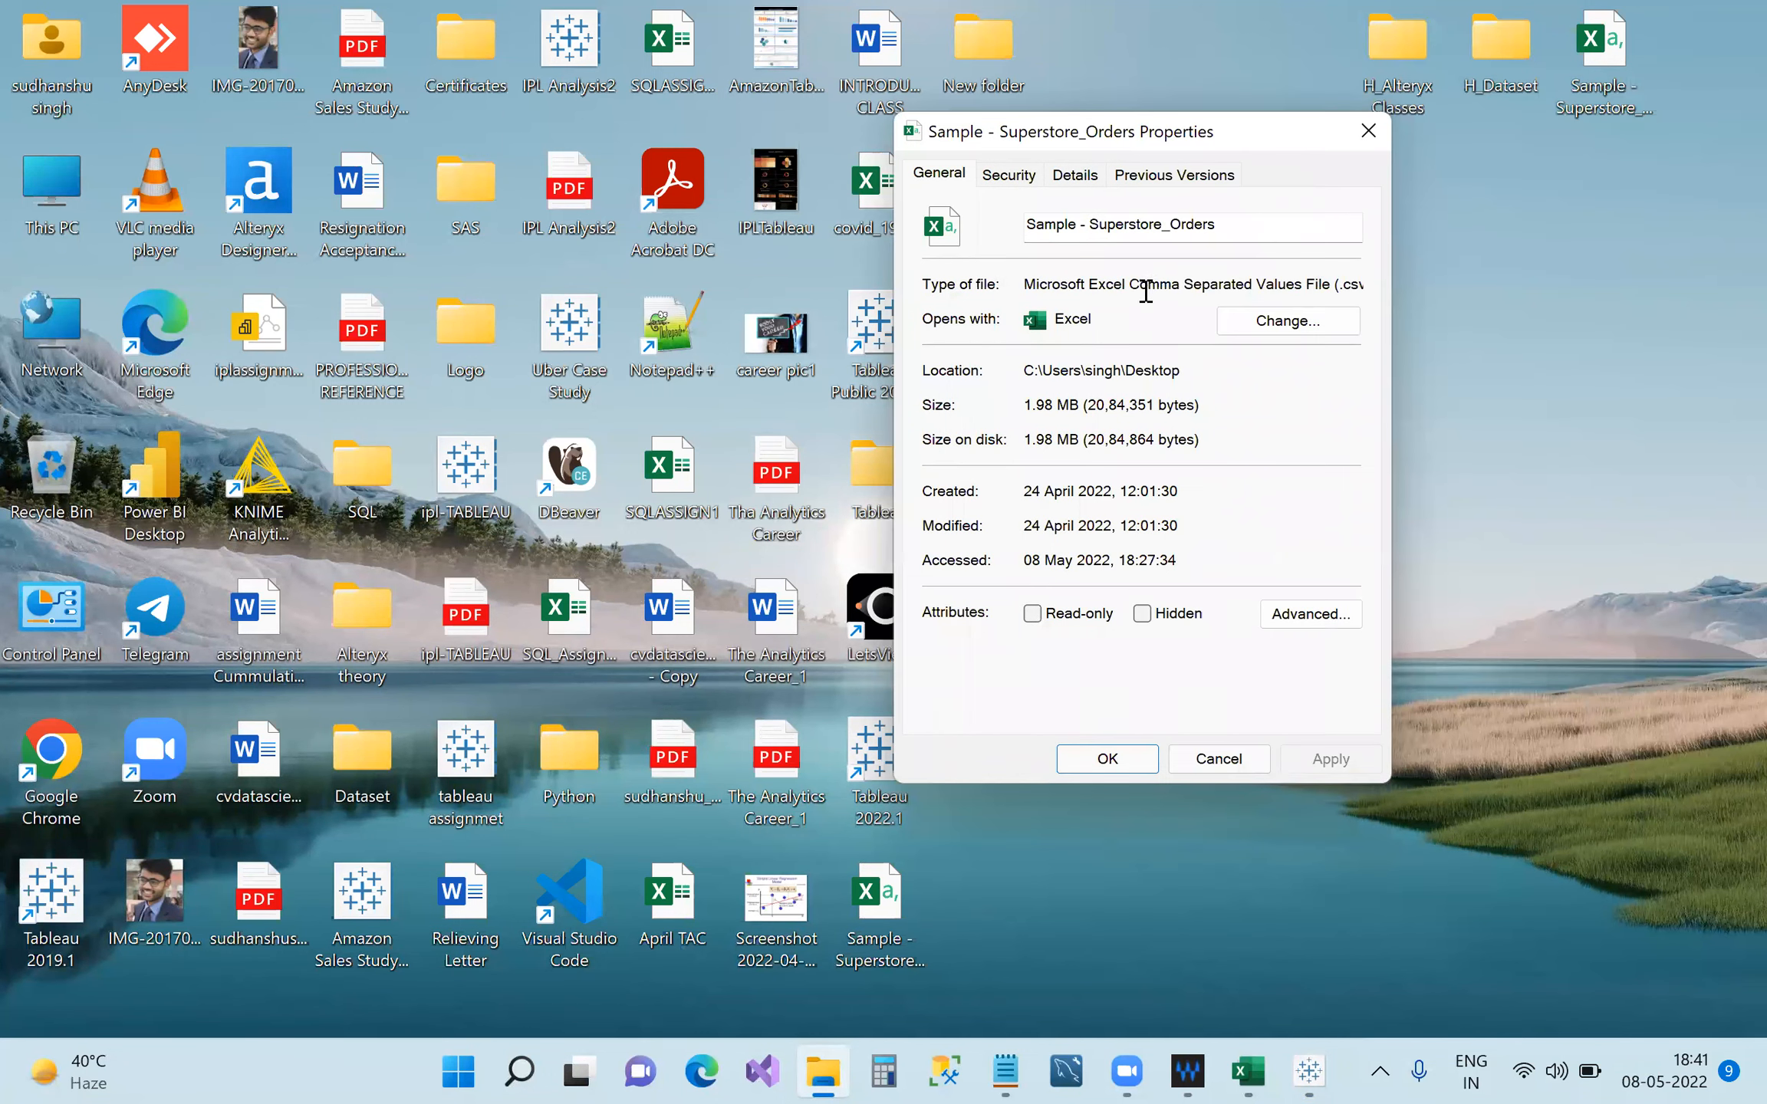
drag(1134, 292, 1371, 287)
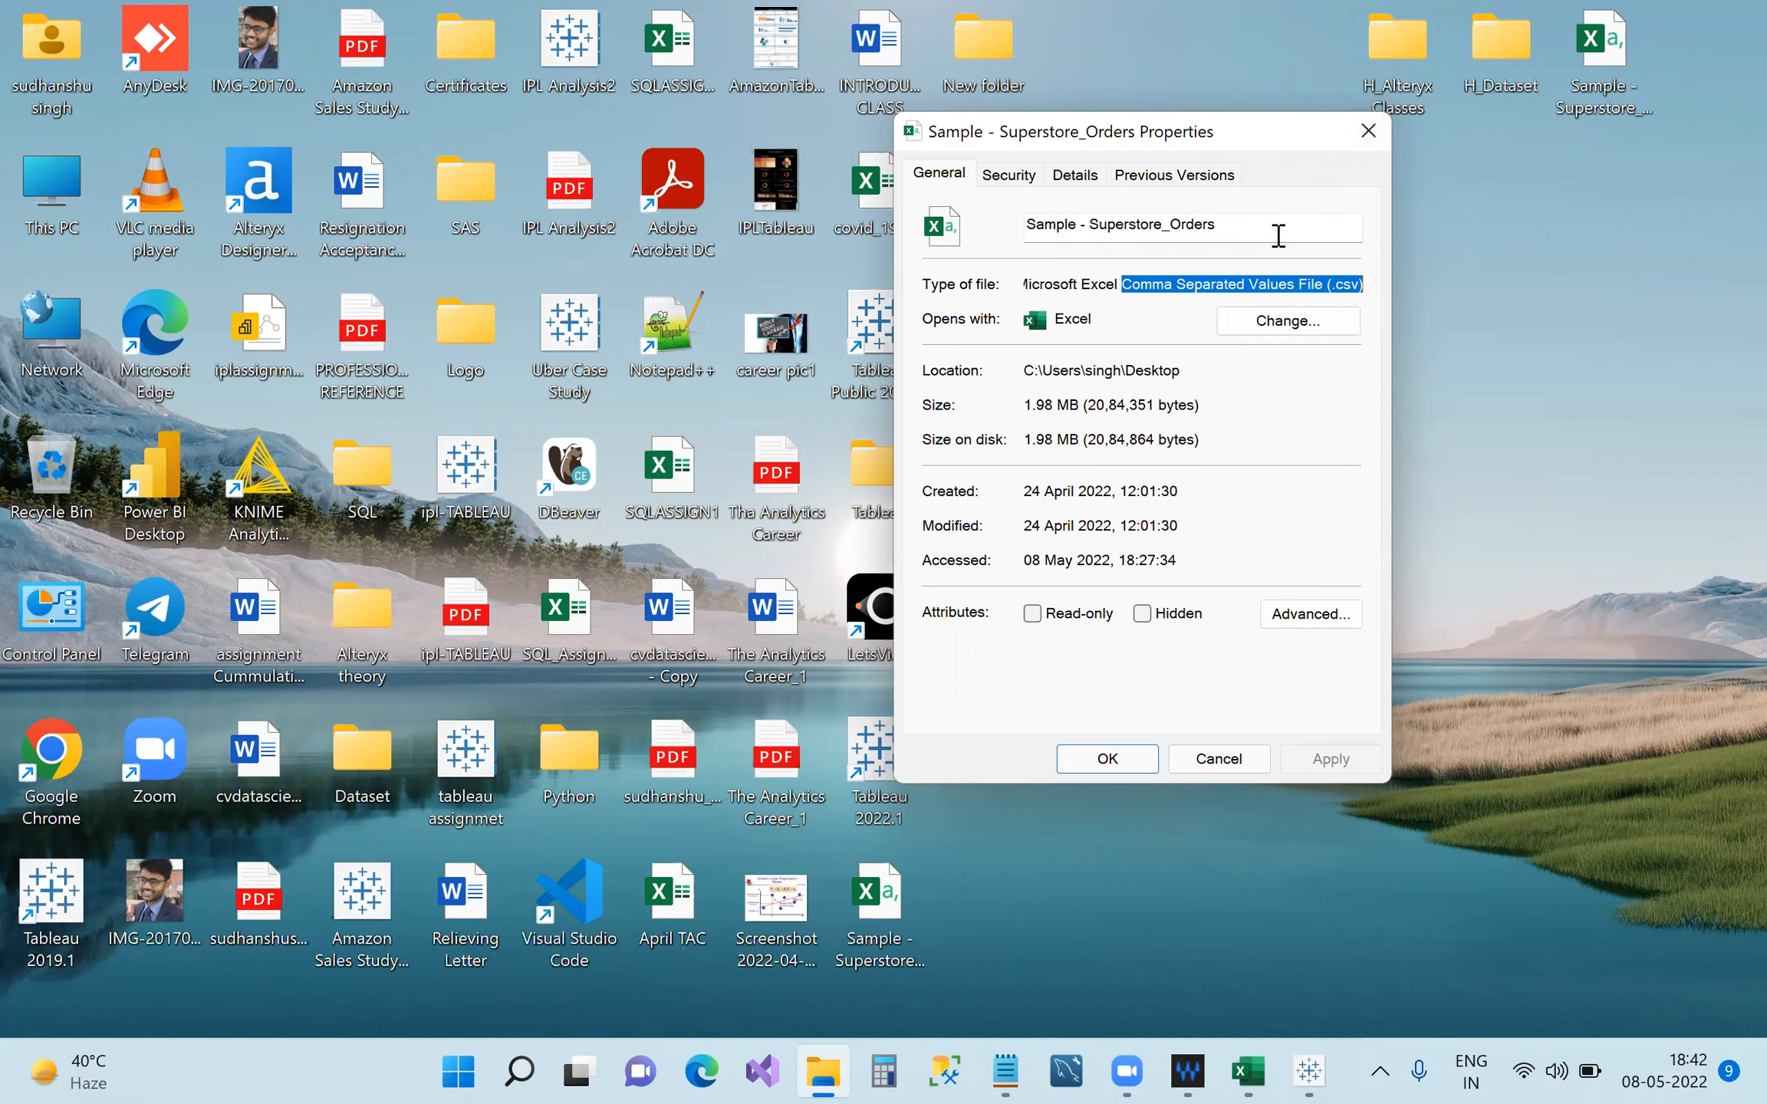
click(1367, 132)
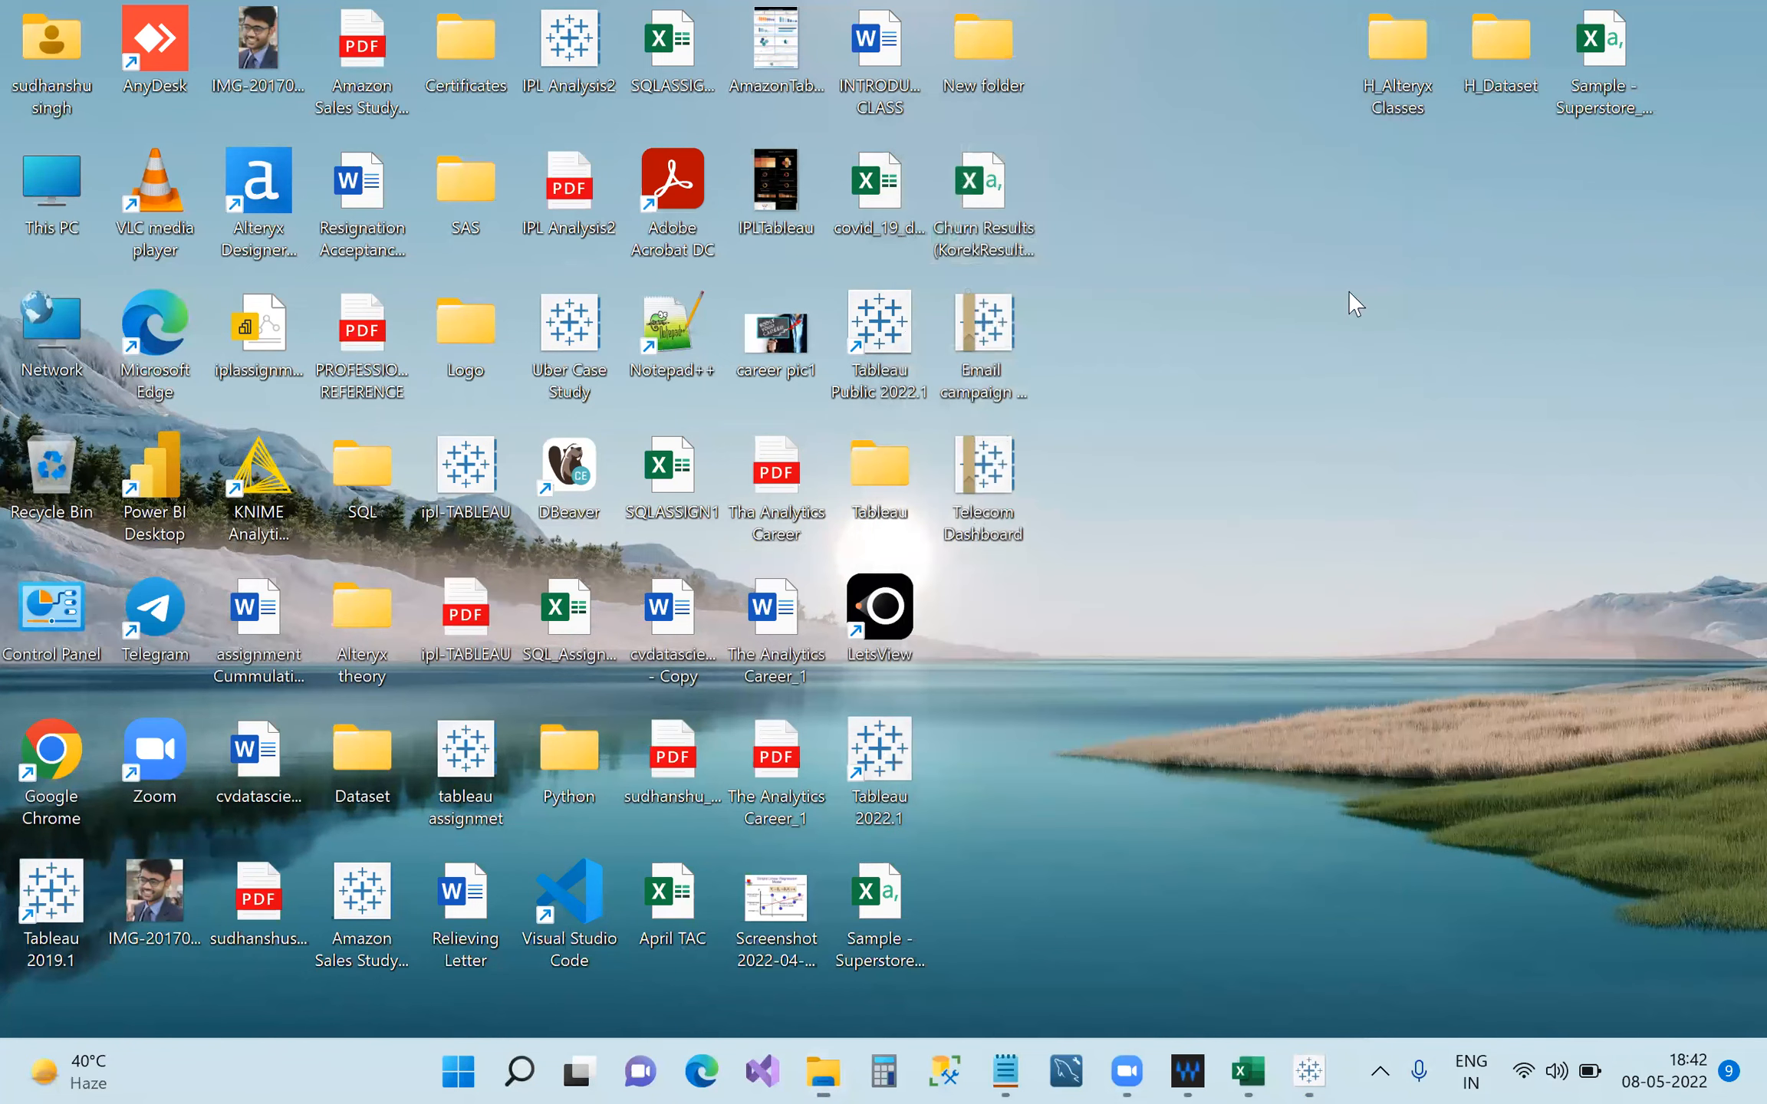
Widen Excel columns A (Category) and B (City) so values like Office Supplies show fully.
click(1309, 1071)
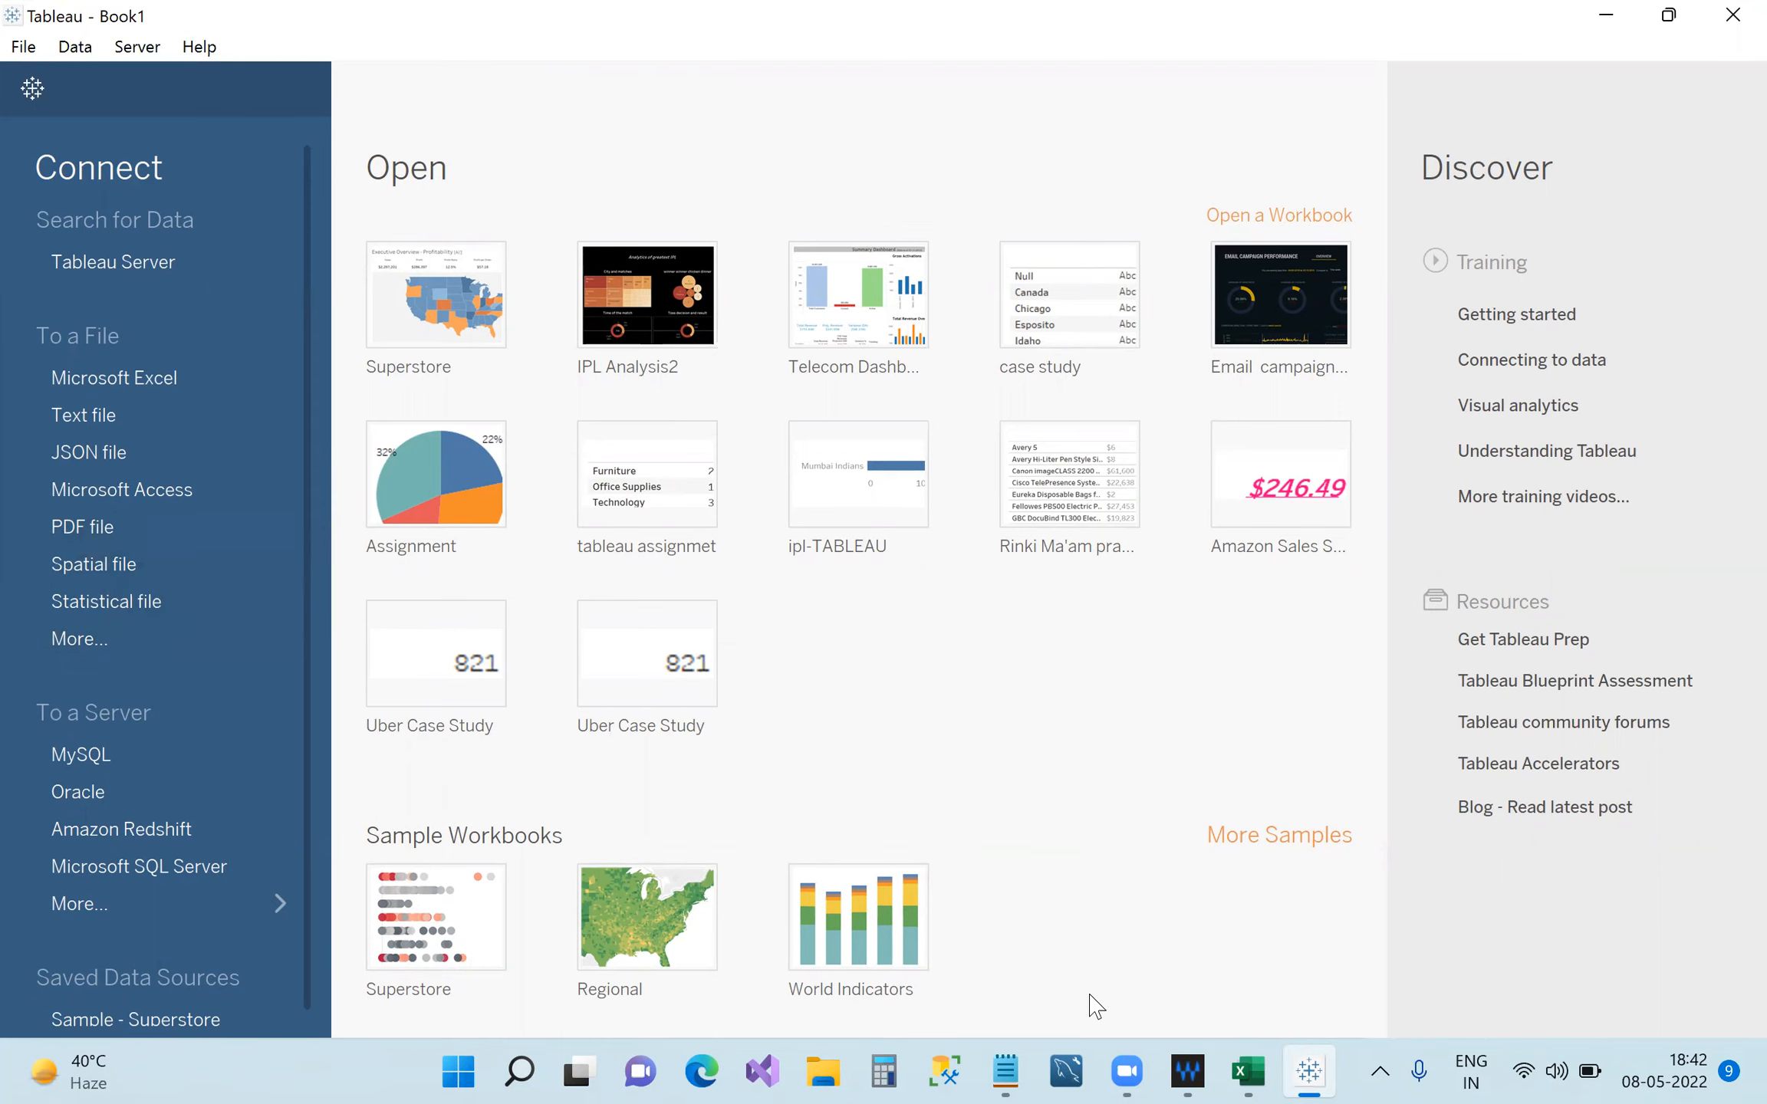
click(1248, 1072)
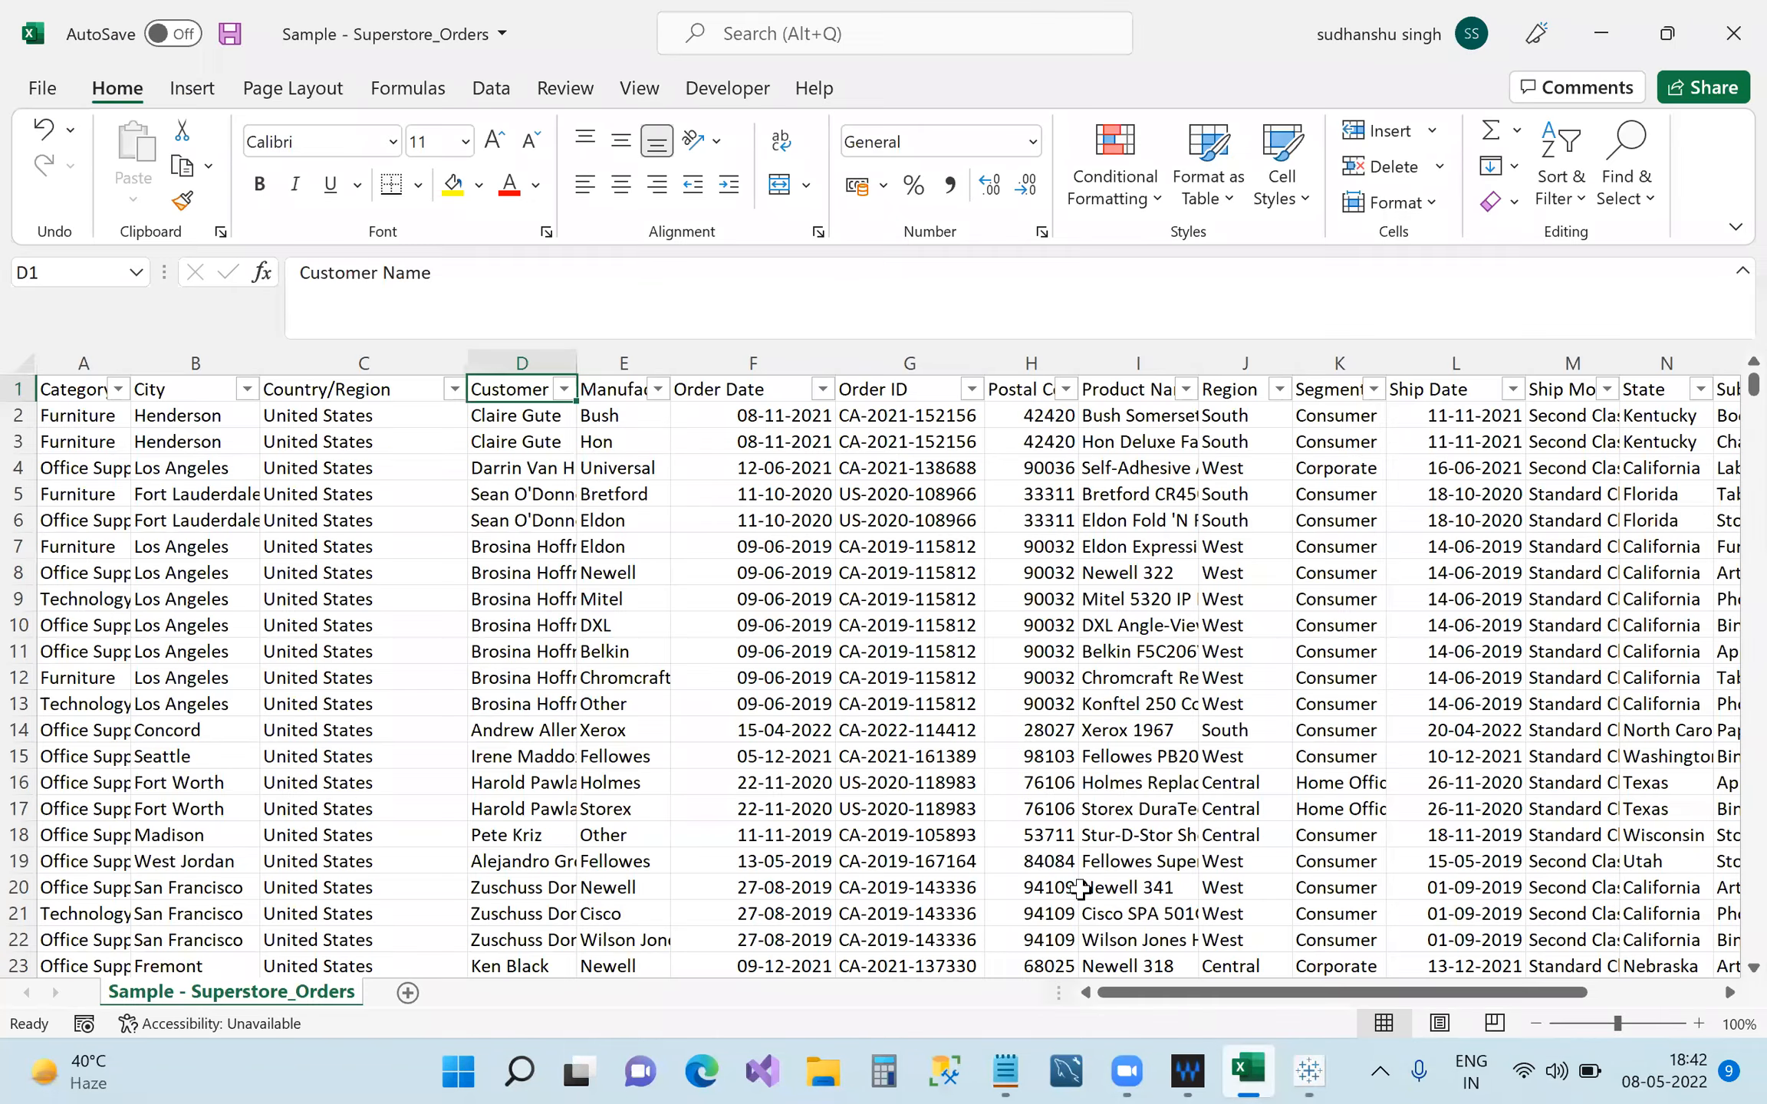
drag(130, 361, 174, 360)
drag(304, 362, 321, 362)
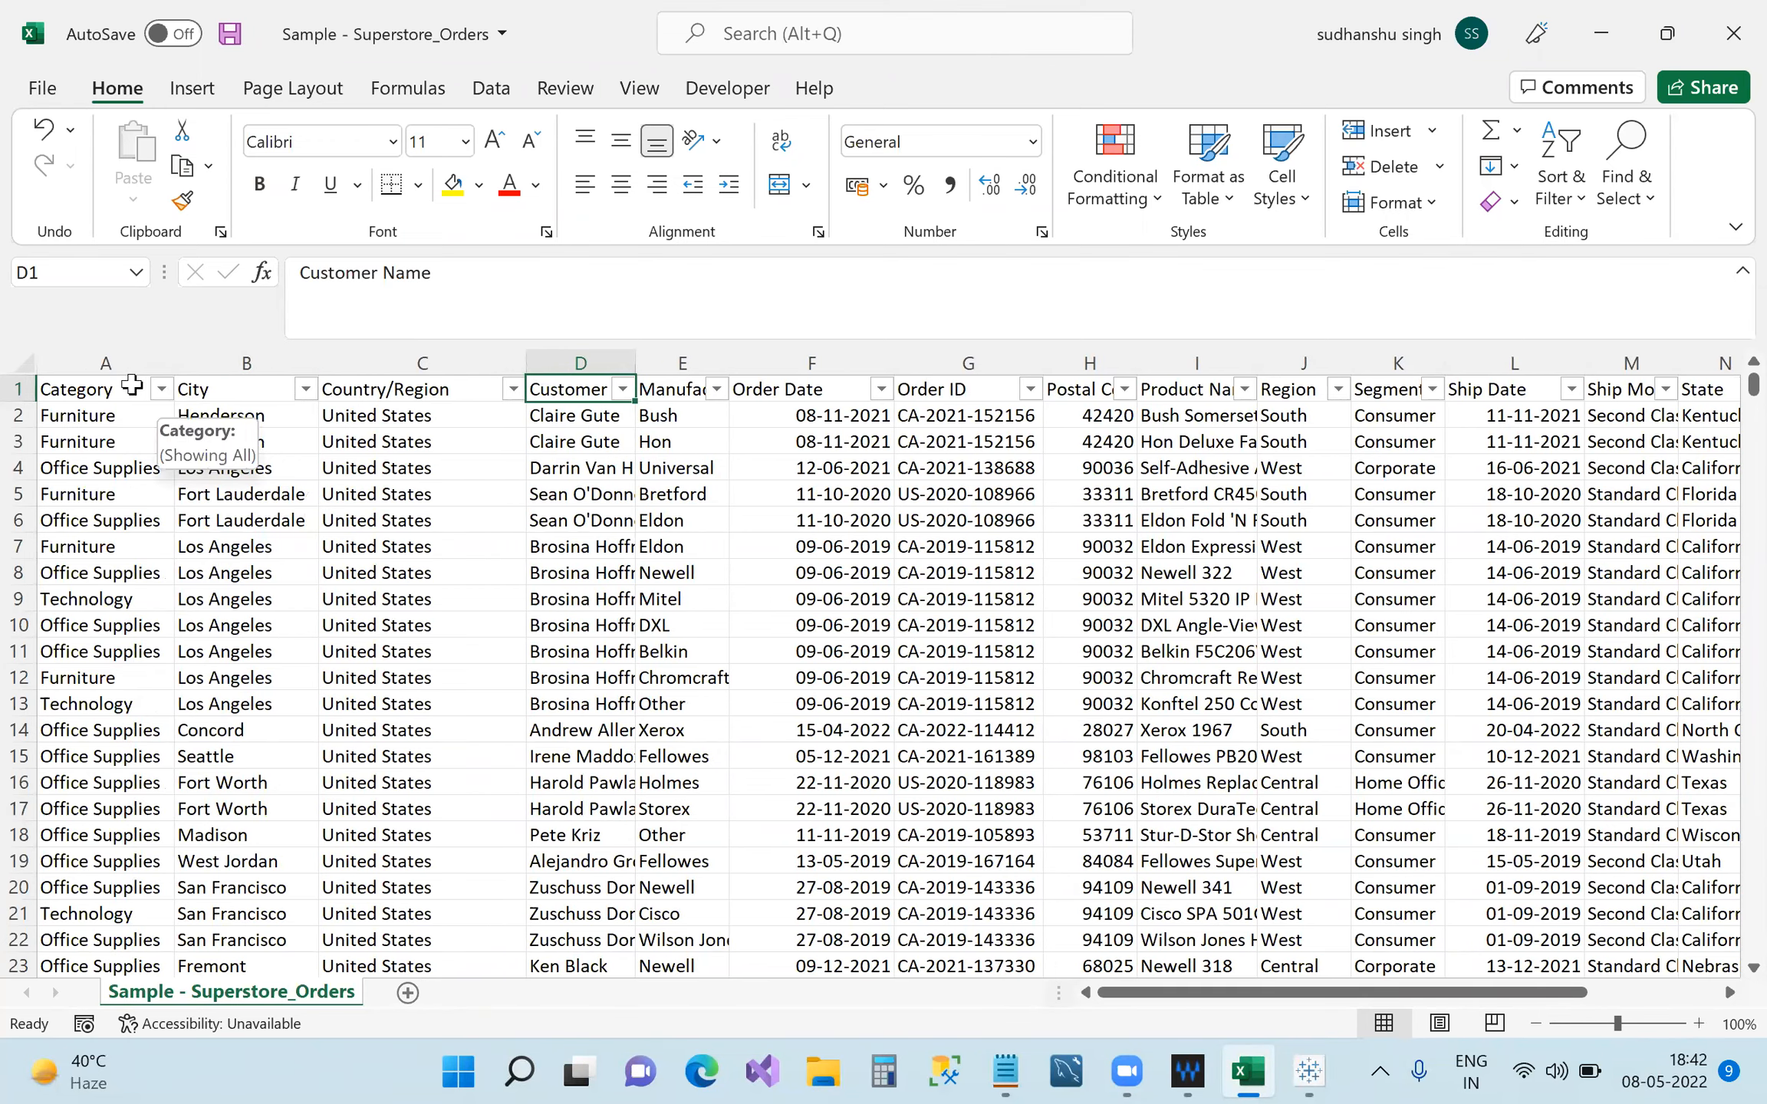
Type the column list 'category,city,country/region,customer' on a new line in the Notepad notes.
mouse_move(1200, 1065)
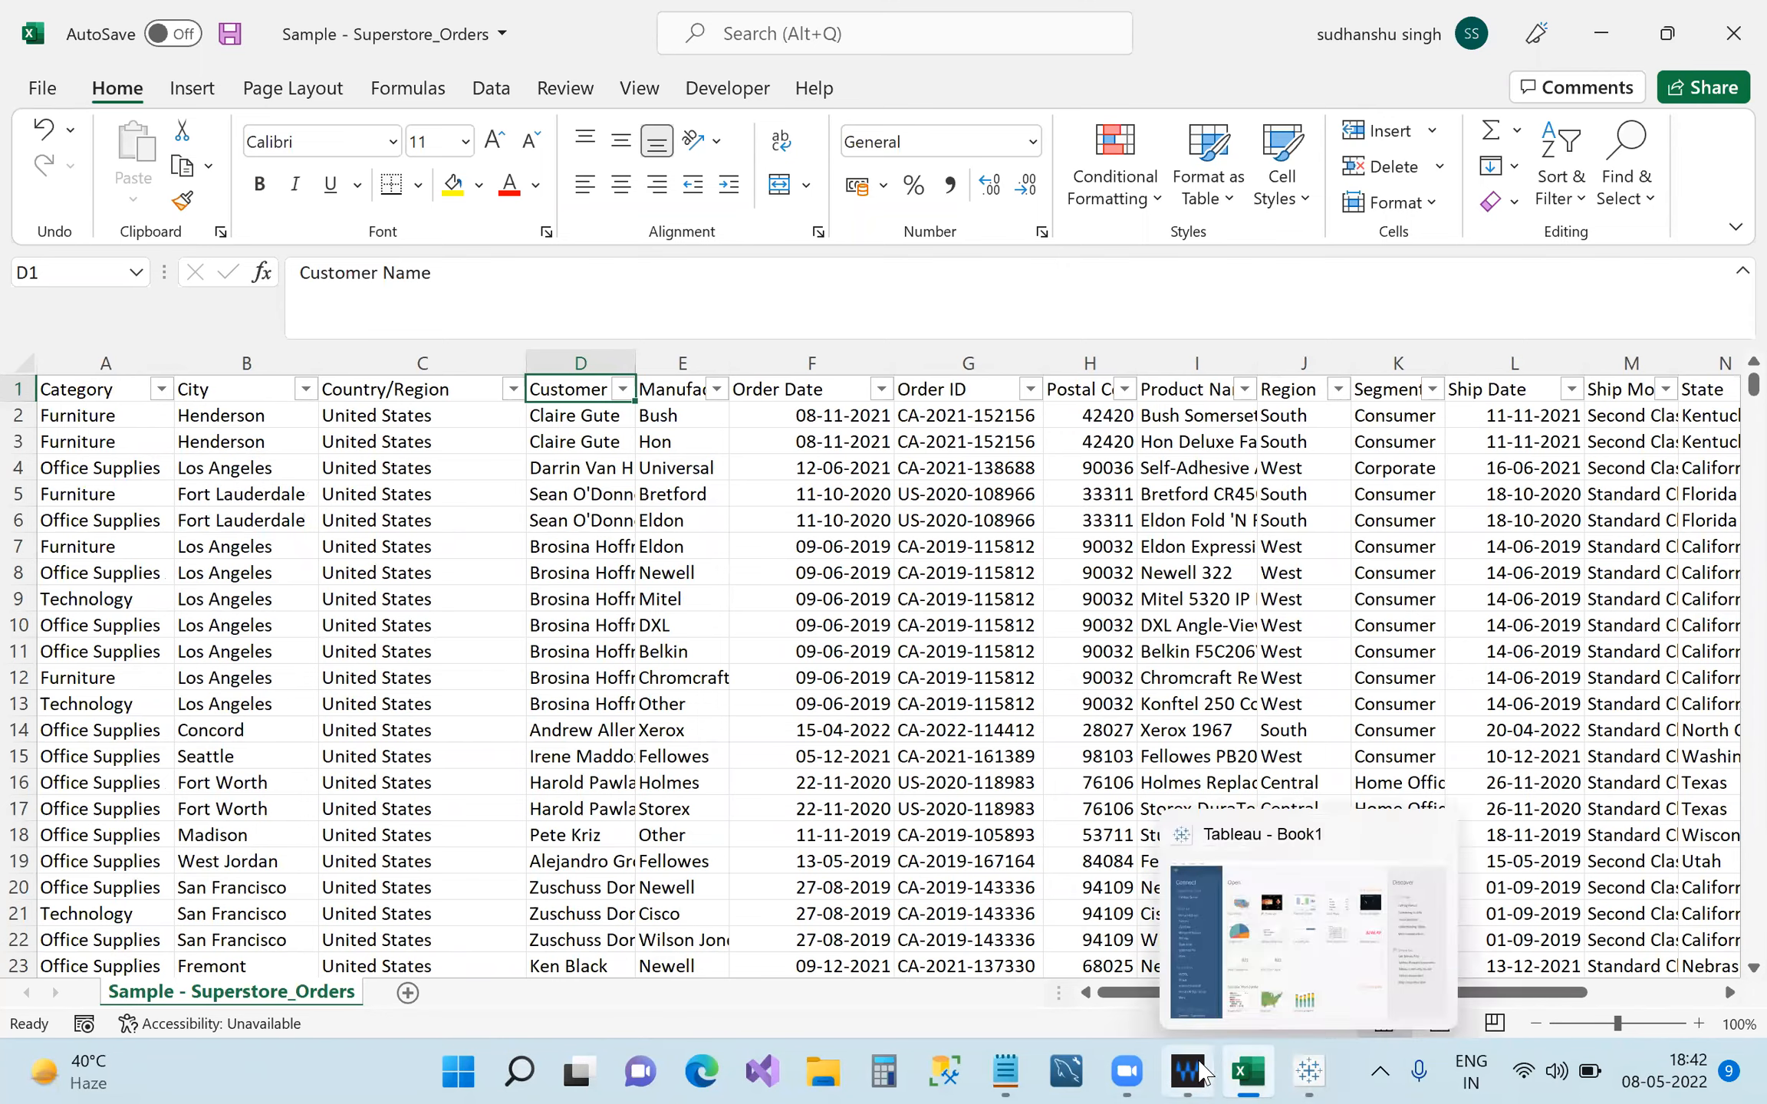
click(1013, 1070)
drag(1291, 203, 1272, 102)
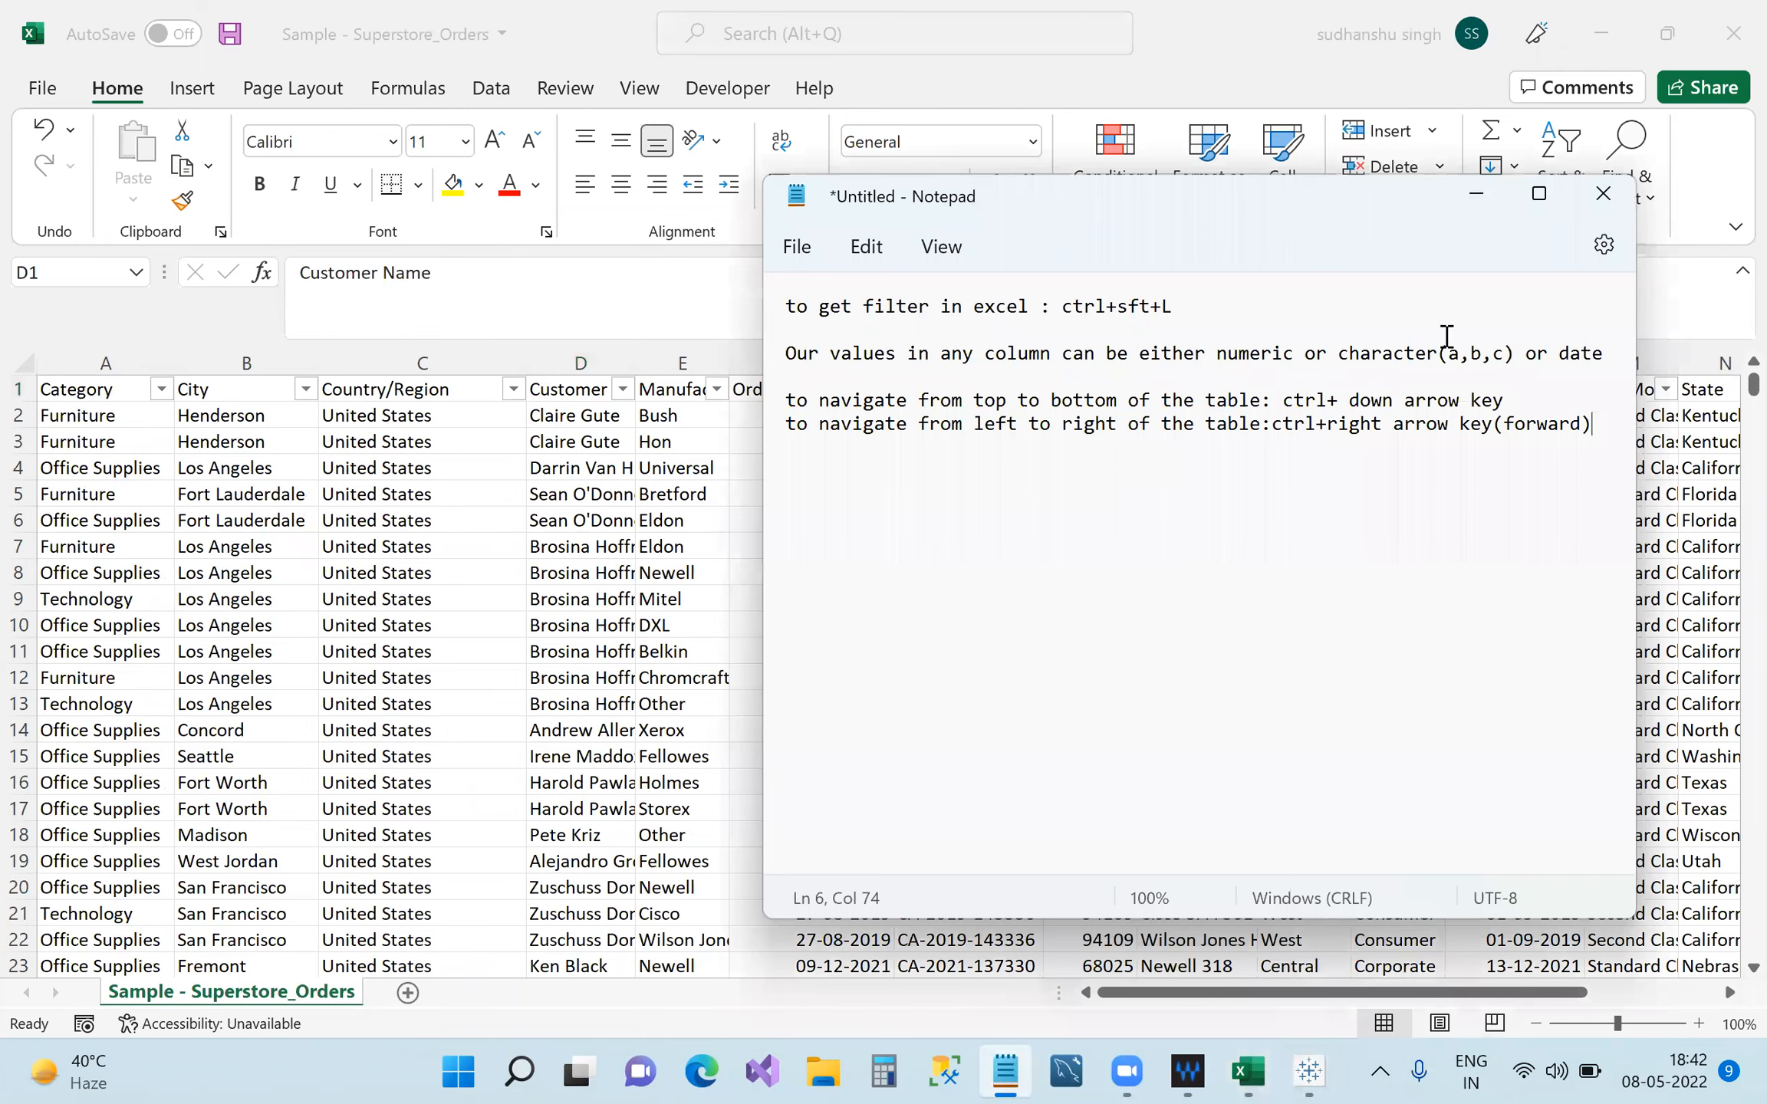
key(Return)
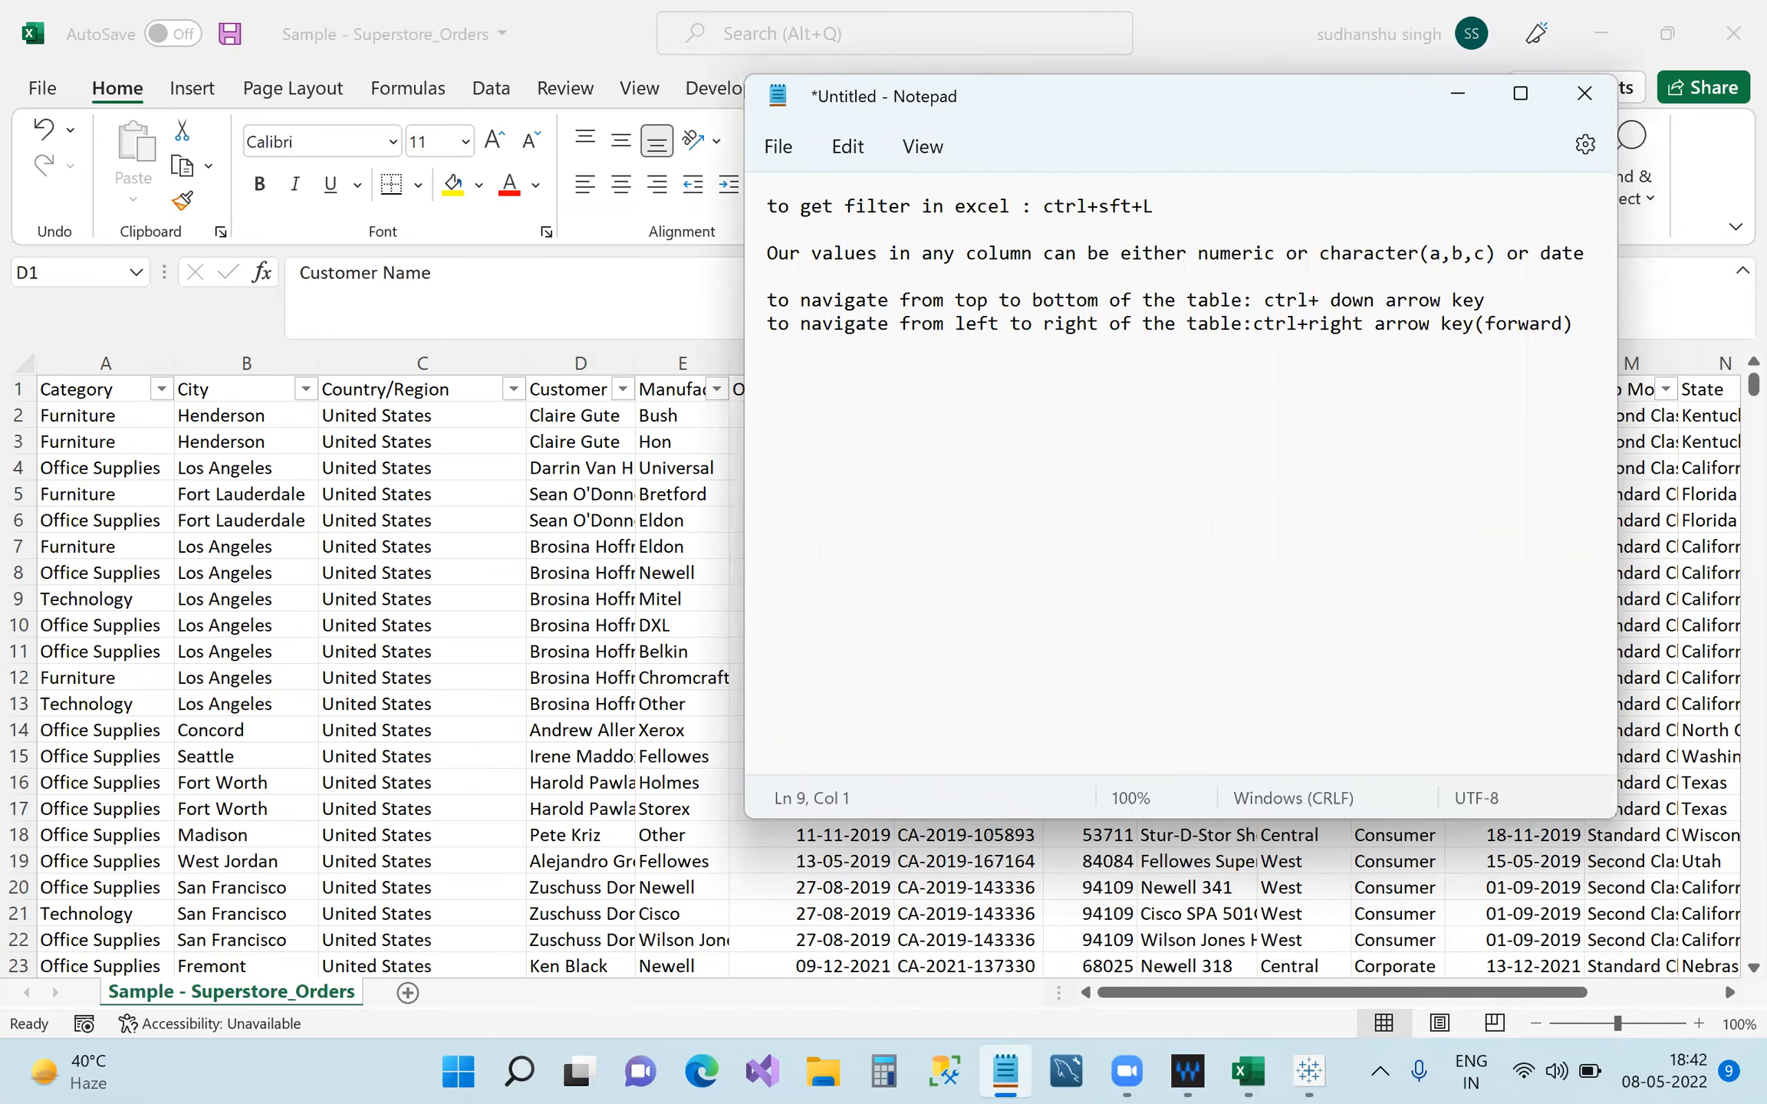
text(catego)
text(ry,city,country/re)
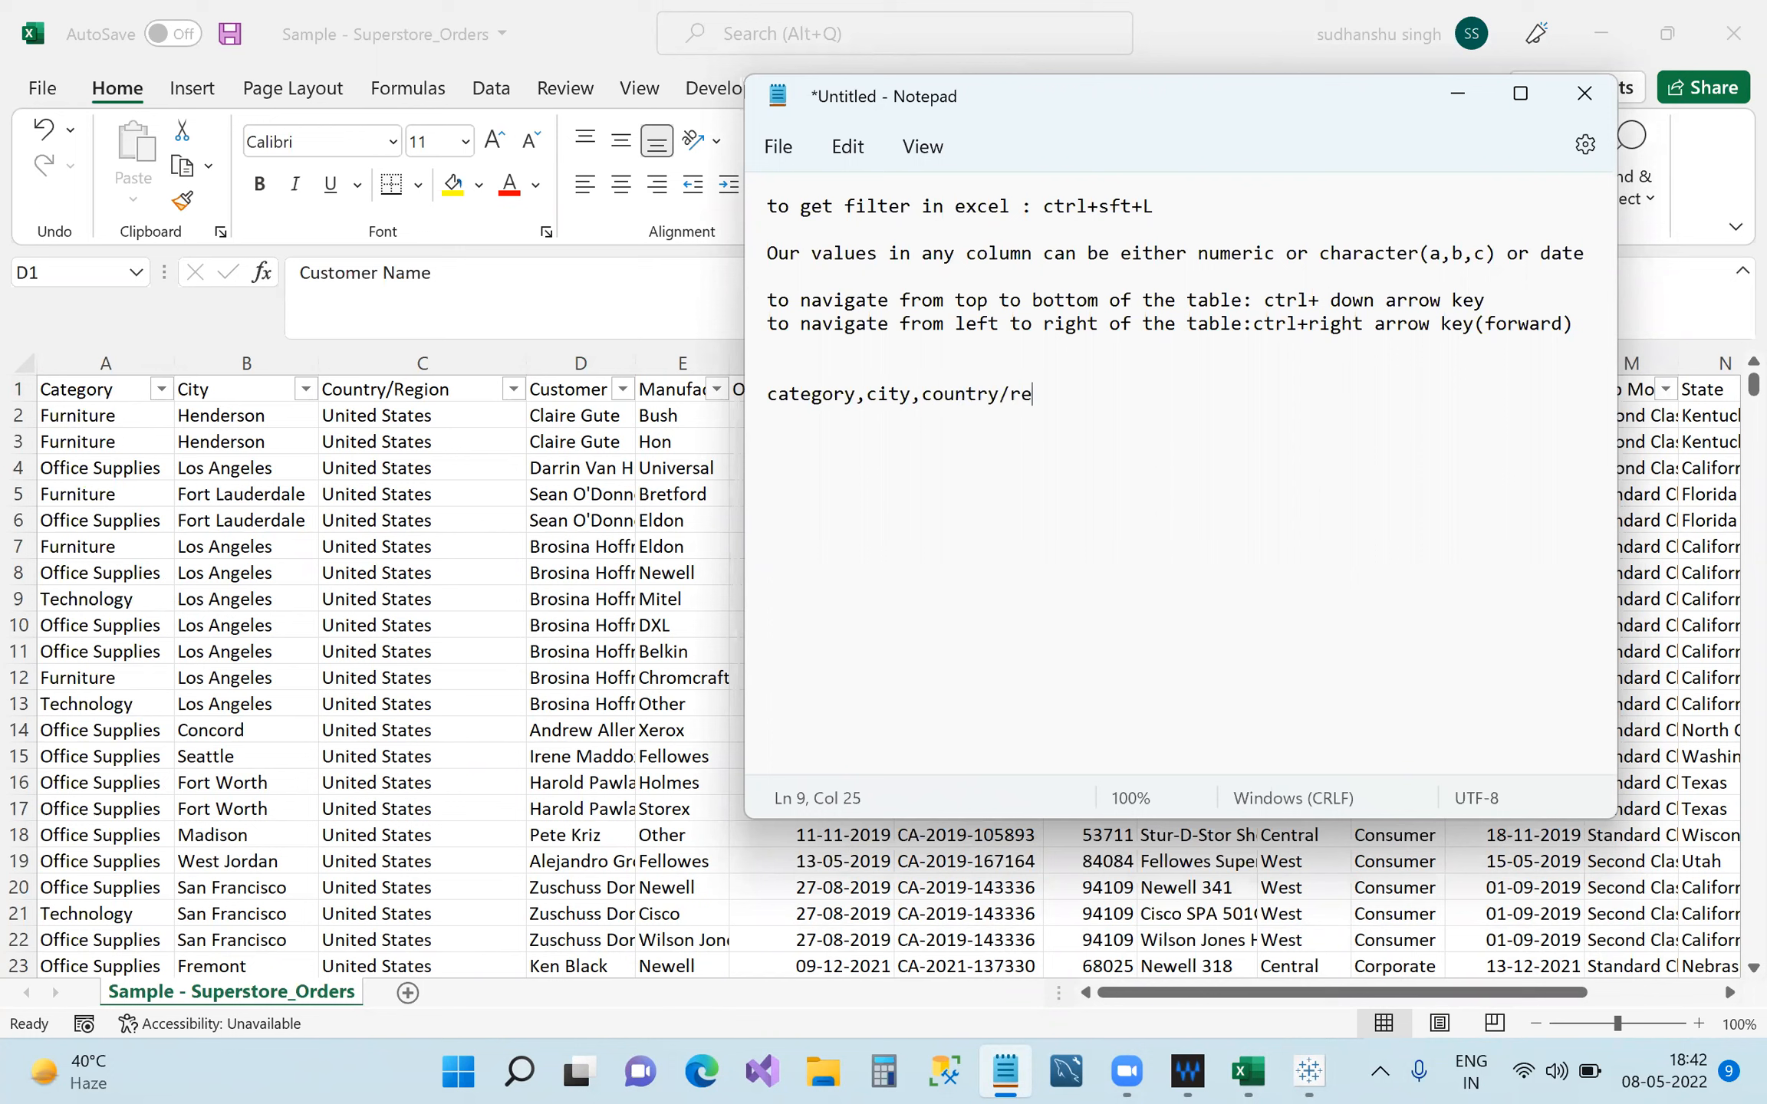
text(gion/cus)
key(BackSpace)
text(,)
Delete the typed column-name line, leaving only the four earlier notes.
drag(1182, 400, 783, 404)
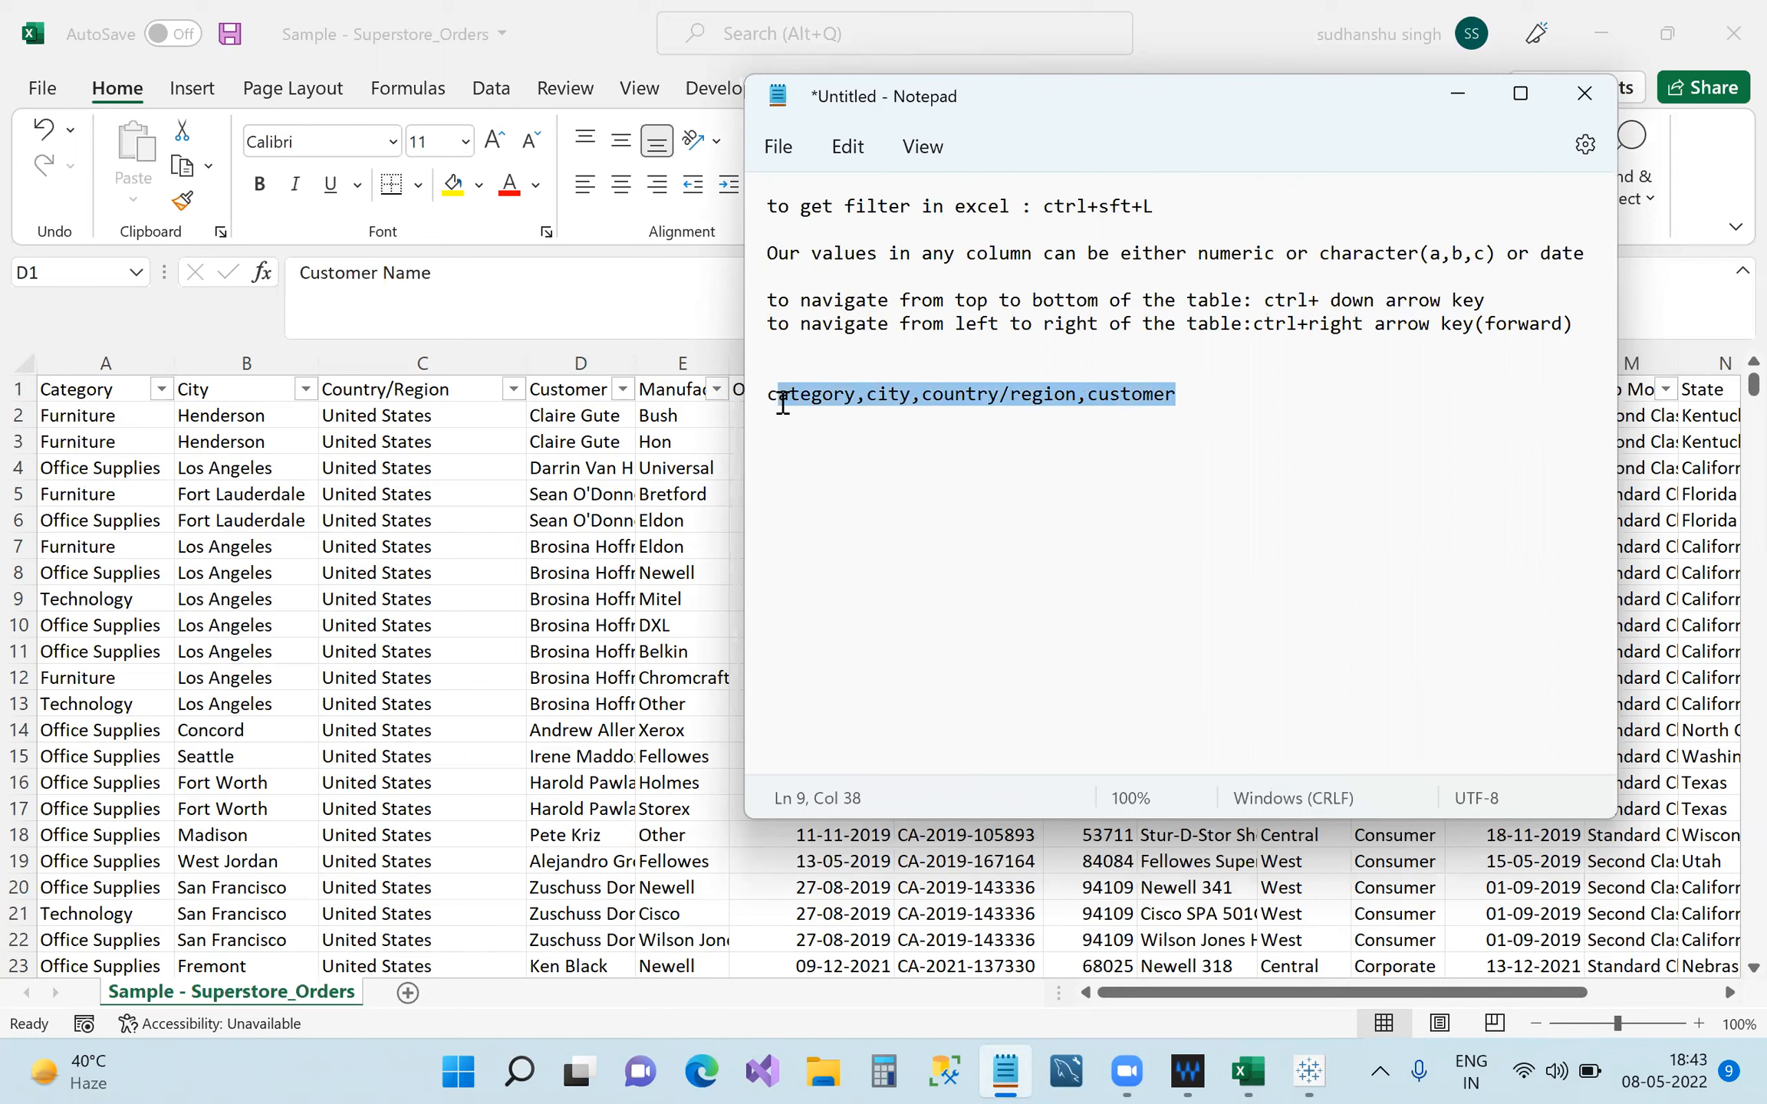
drag(1179, 399, 780, 404)
drag(771, 389, 1168, 396)
key(BackSpace)
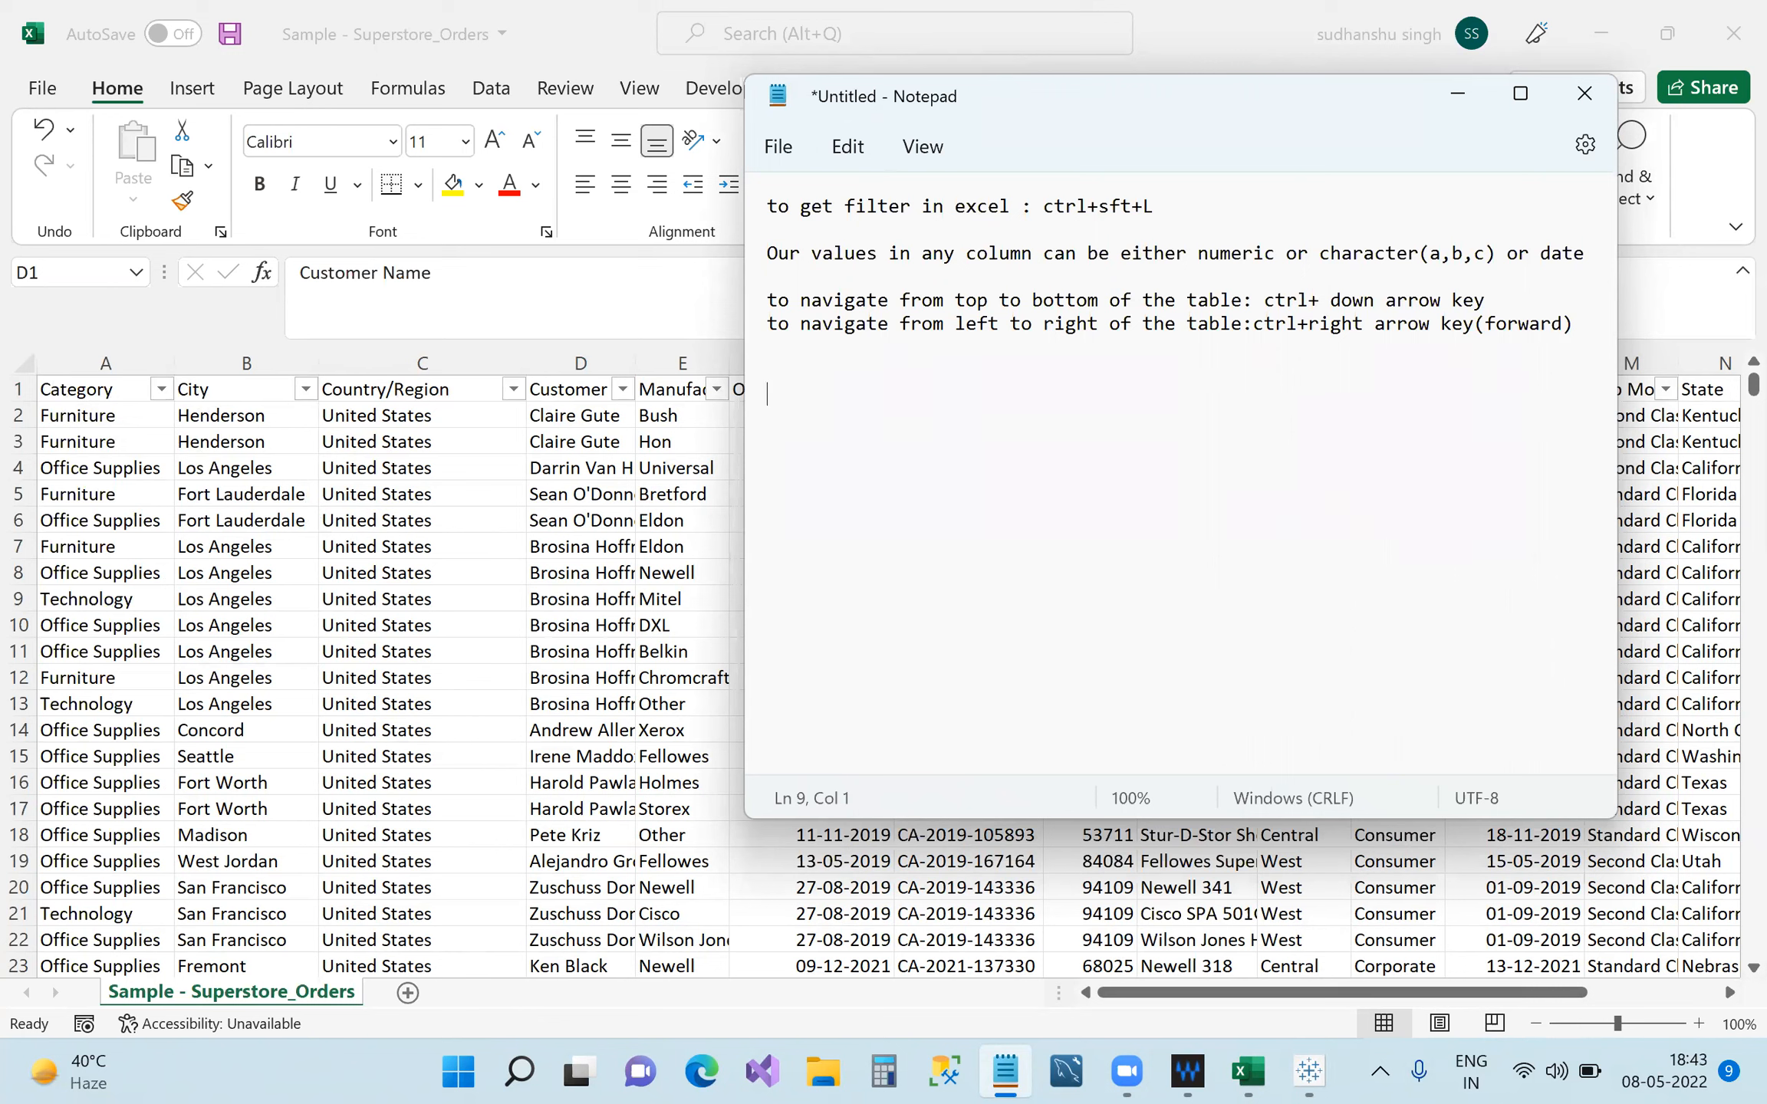
Connect Tableau to the Desktop text file Sample - Superstore_Orders (19 fields, 9994 rows).
click(1458, 95)
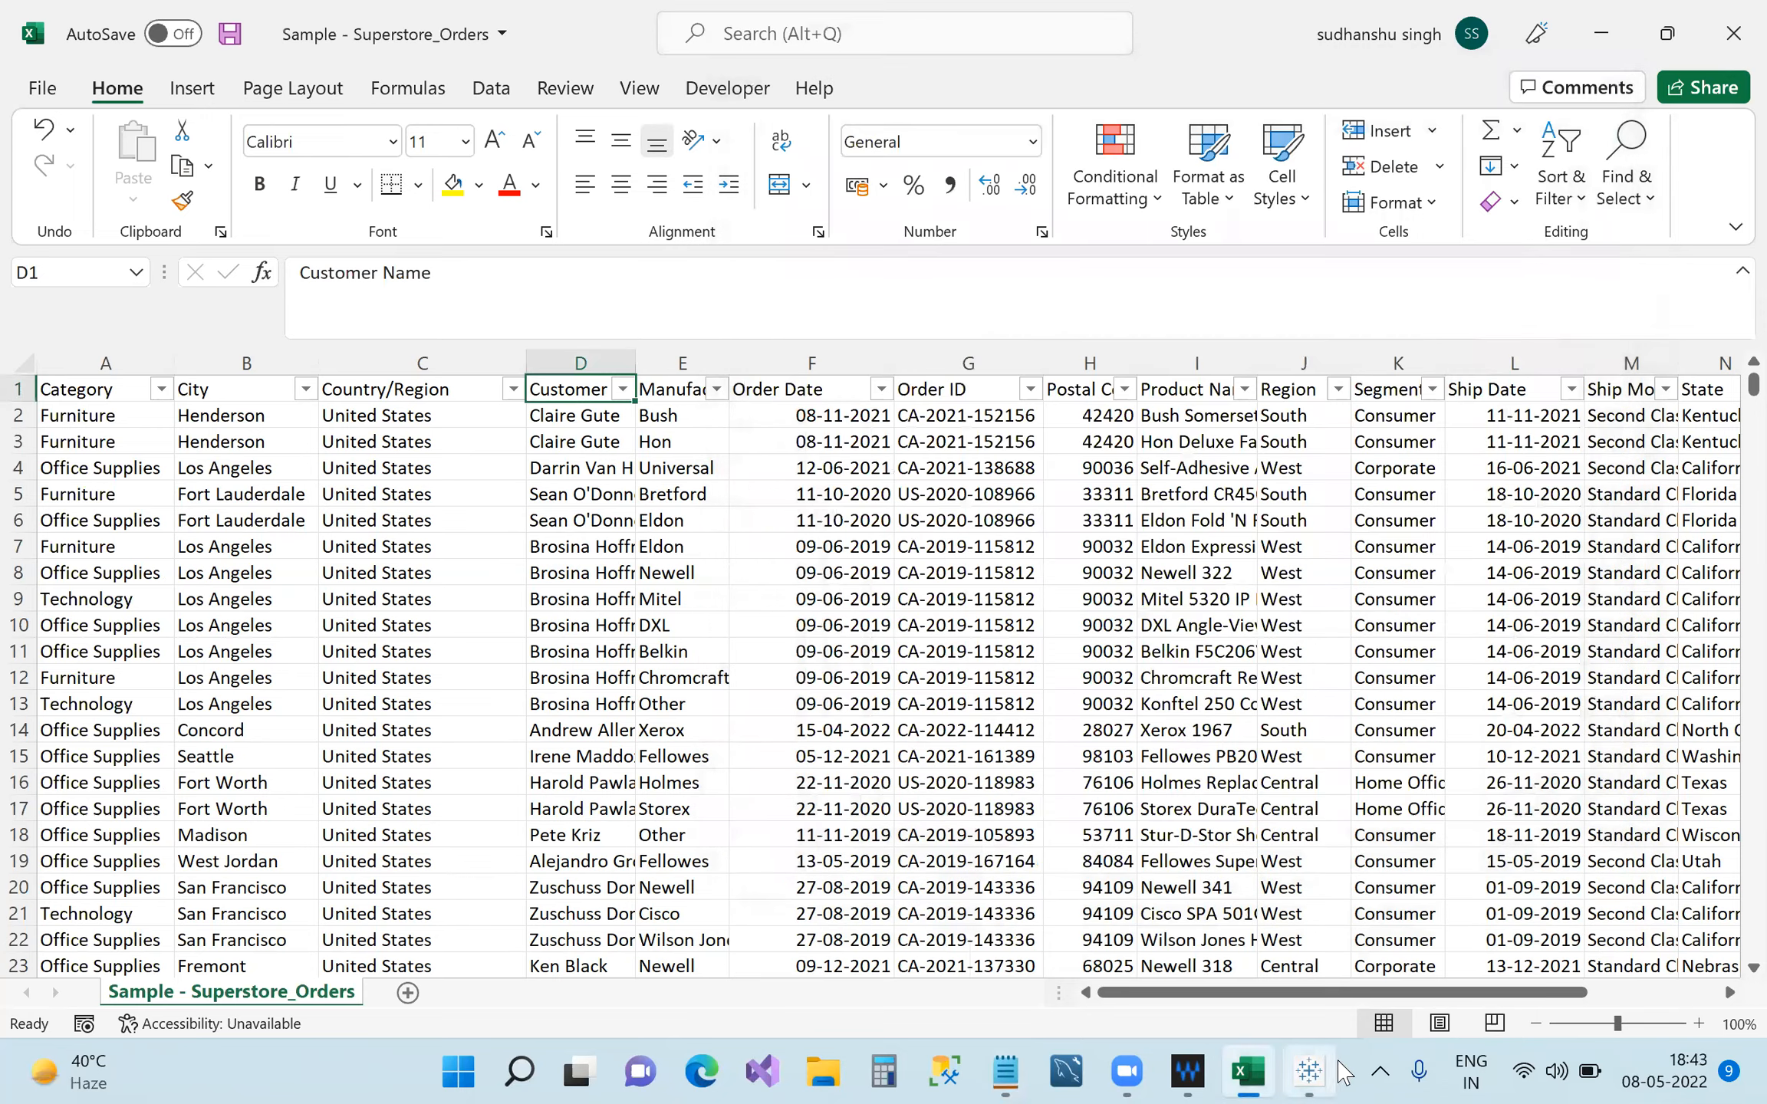
click(1310, 1072)
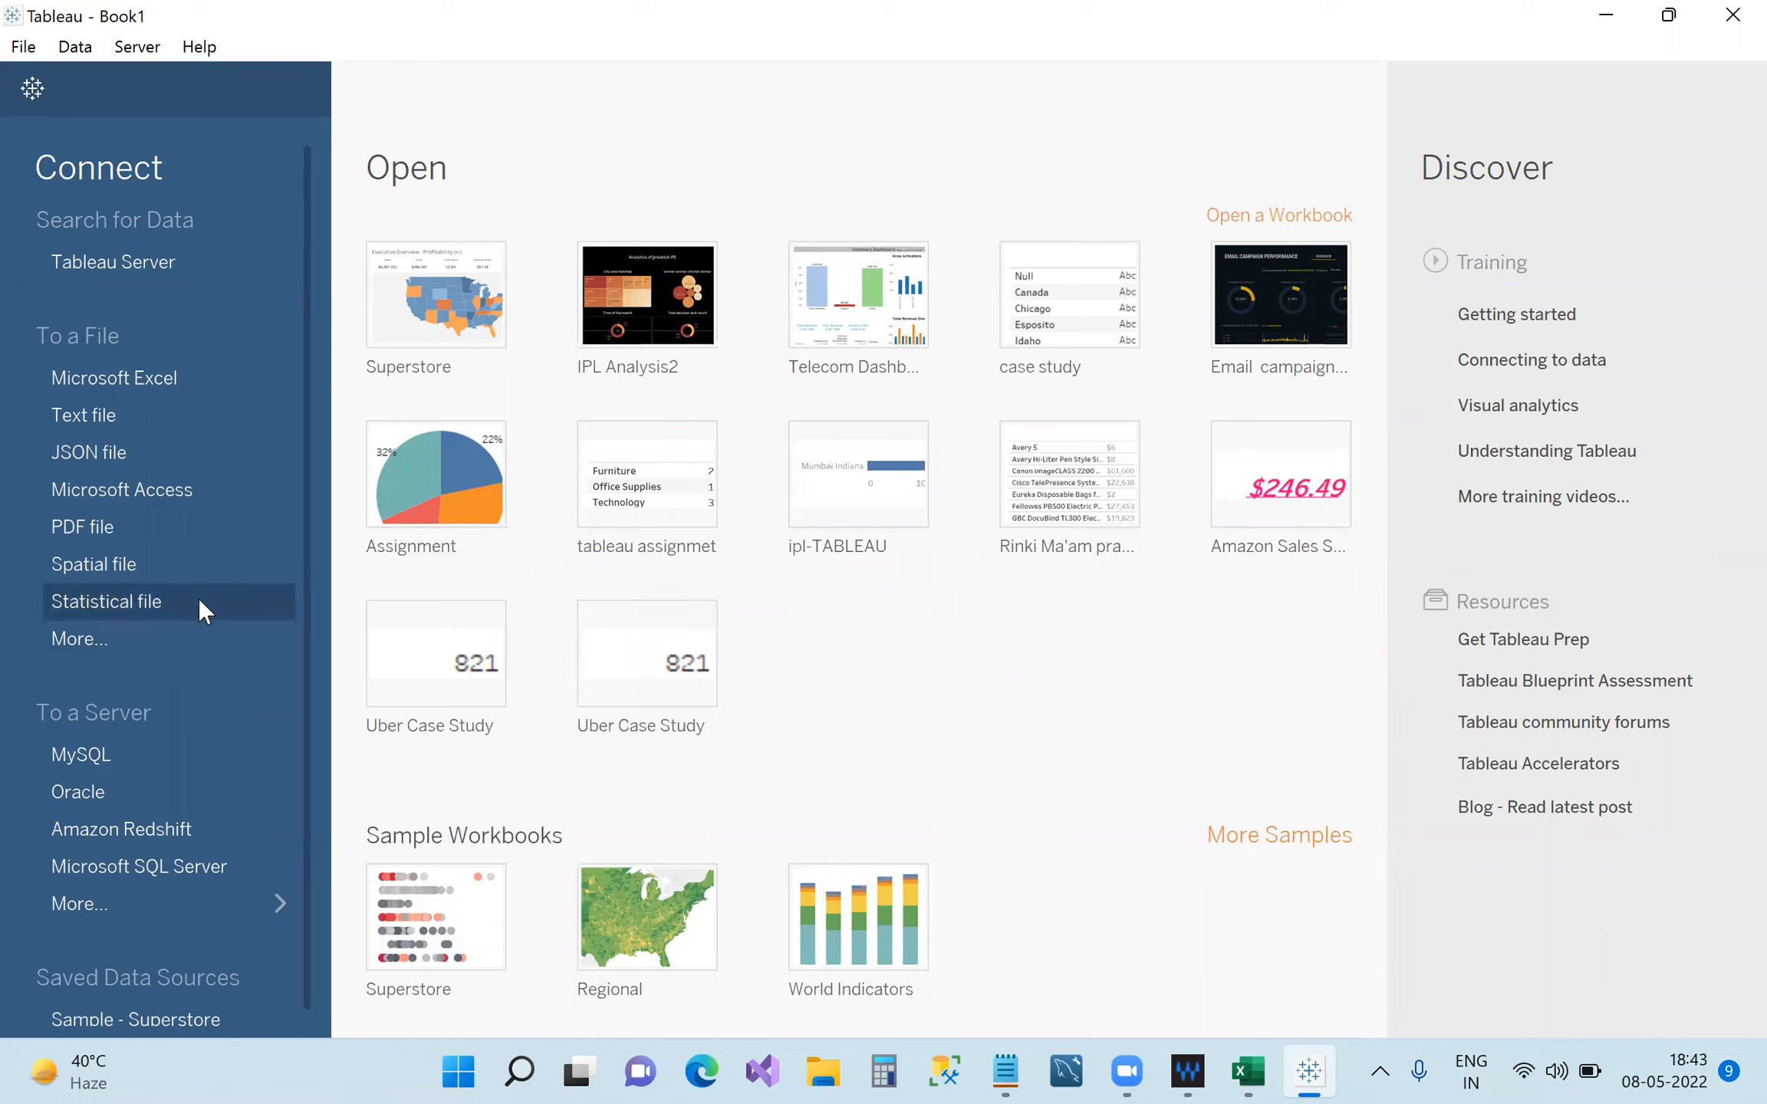
click(129, 420)
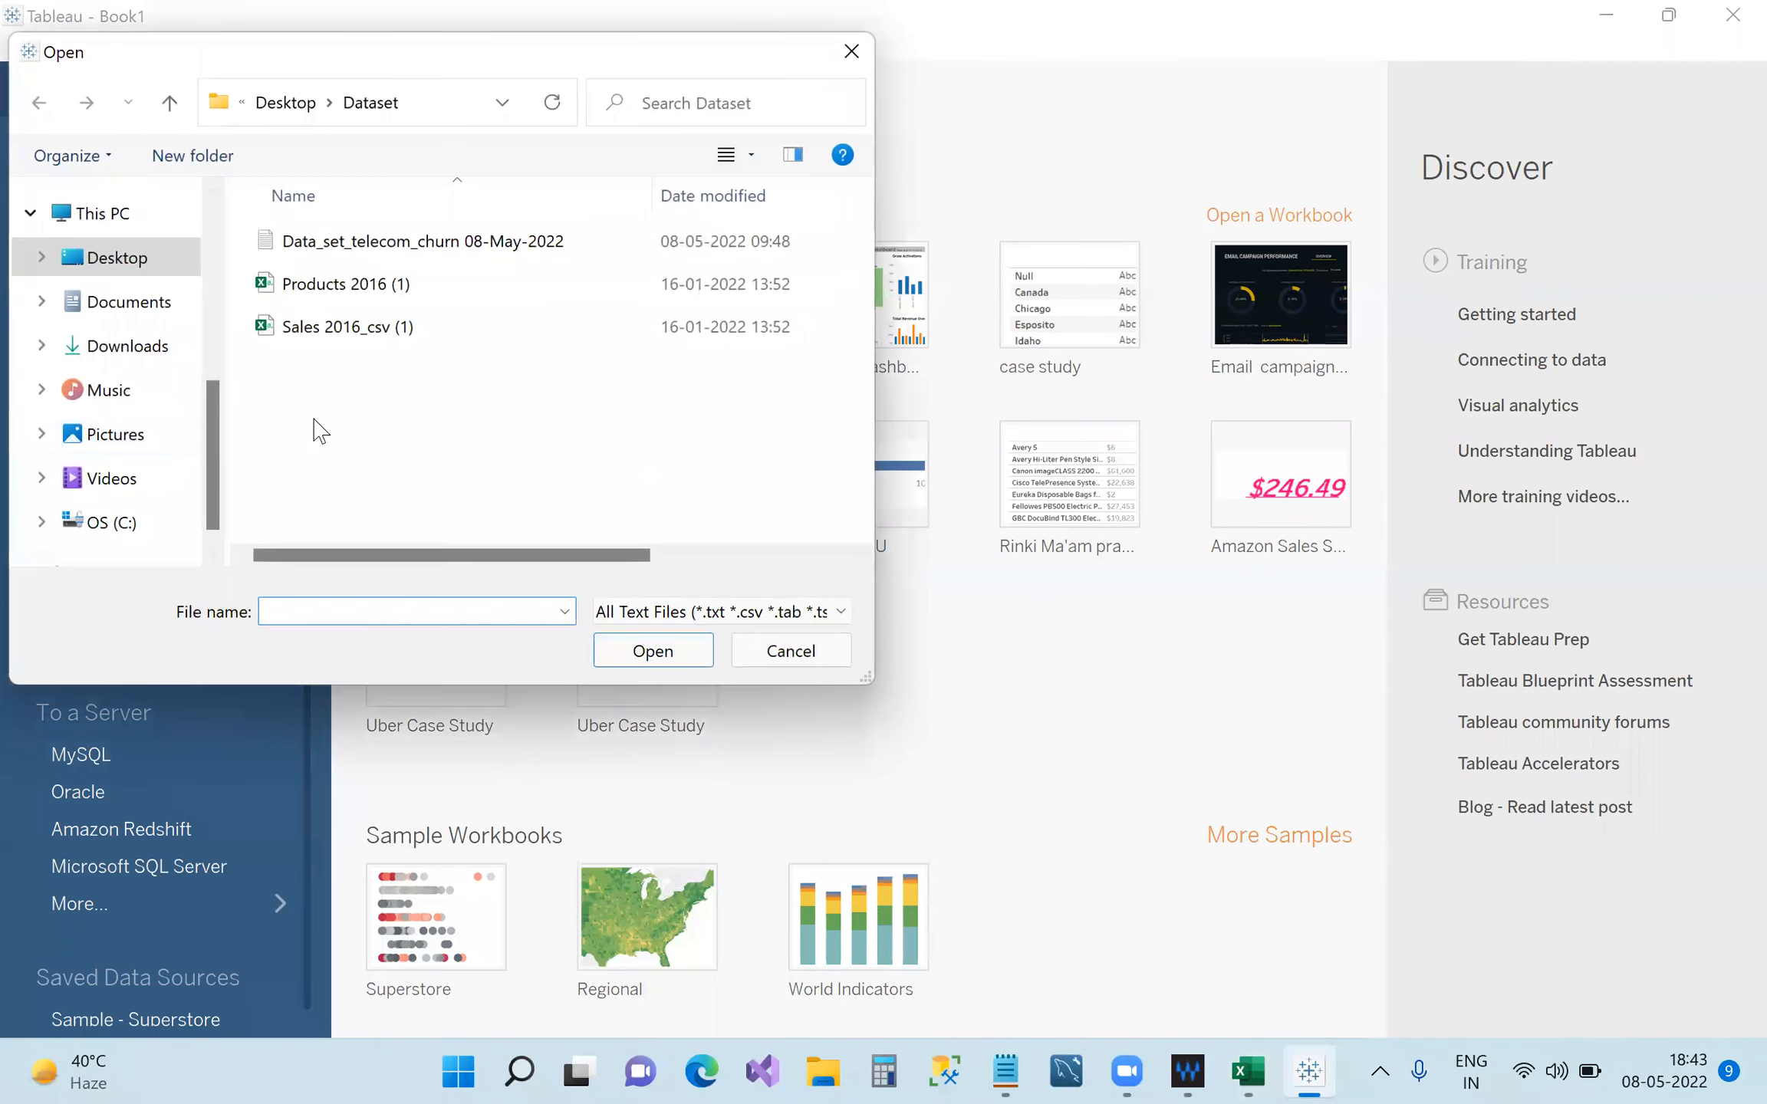
click(285, 107)
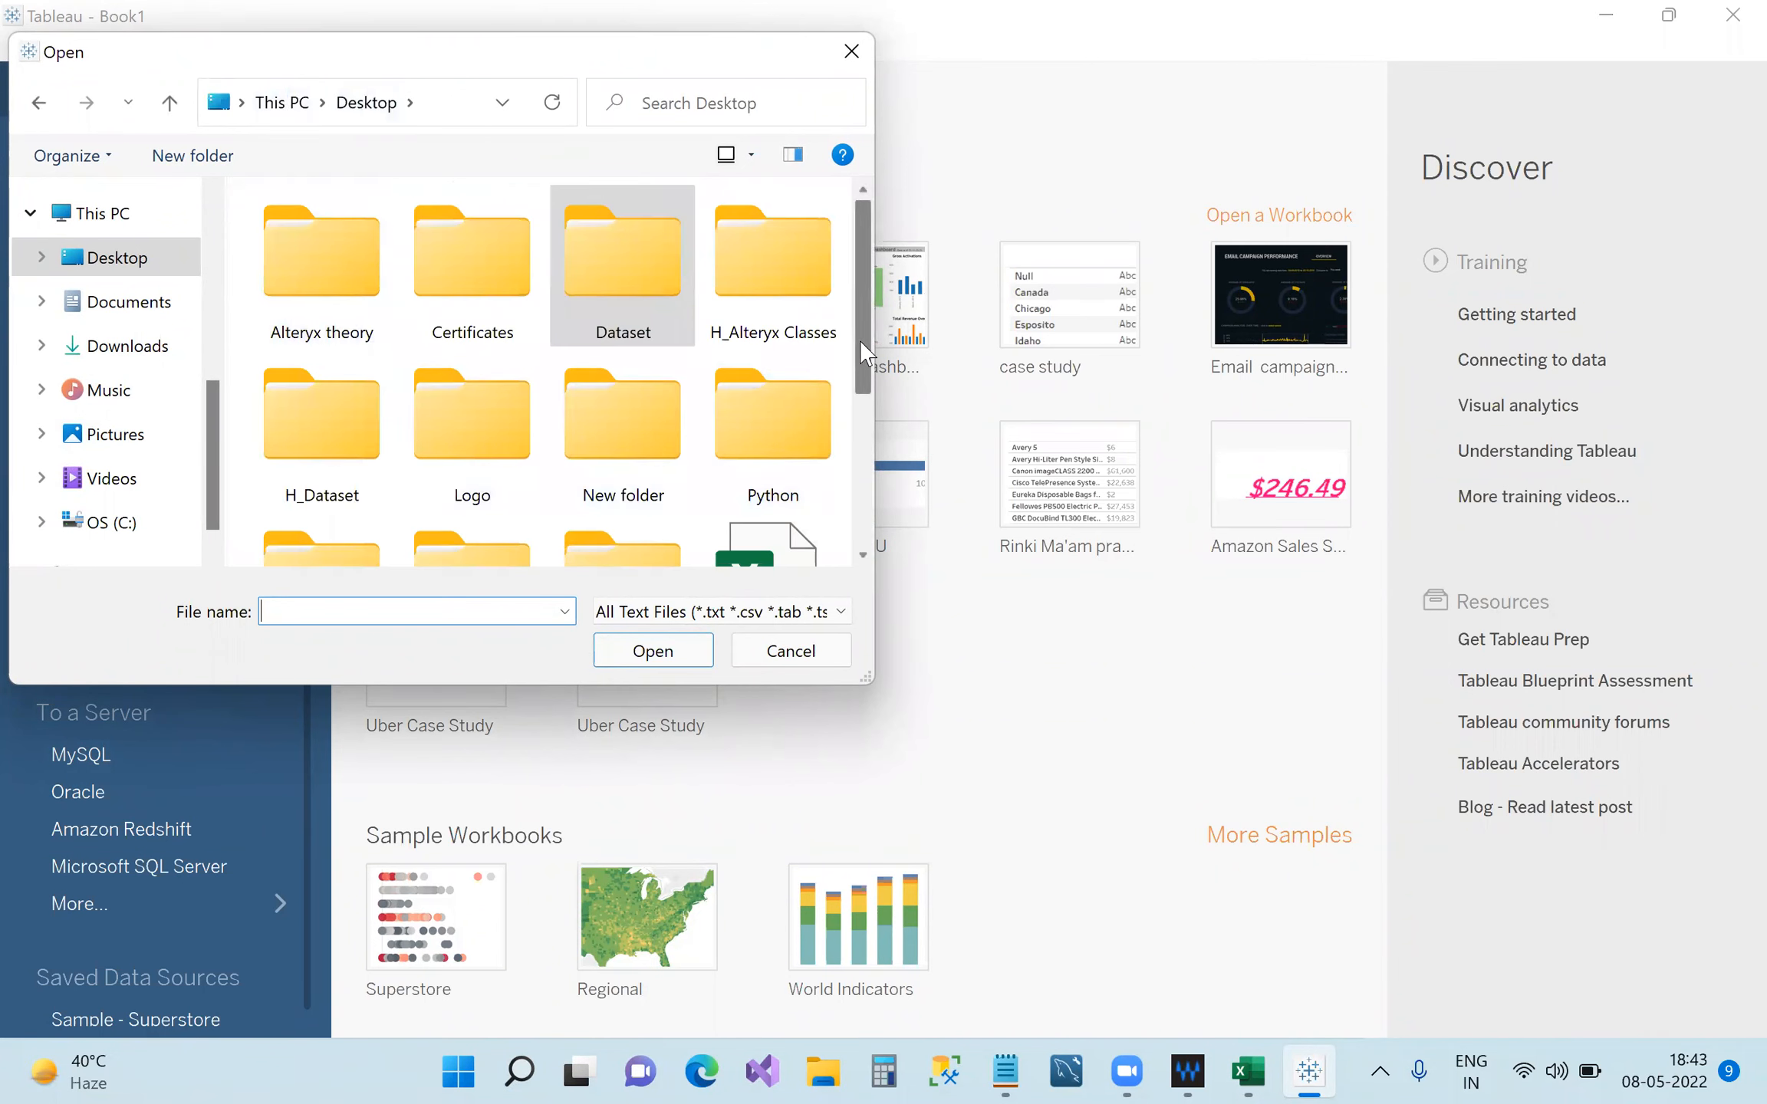
drag(867, 342, 847, 550)
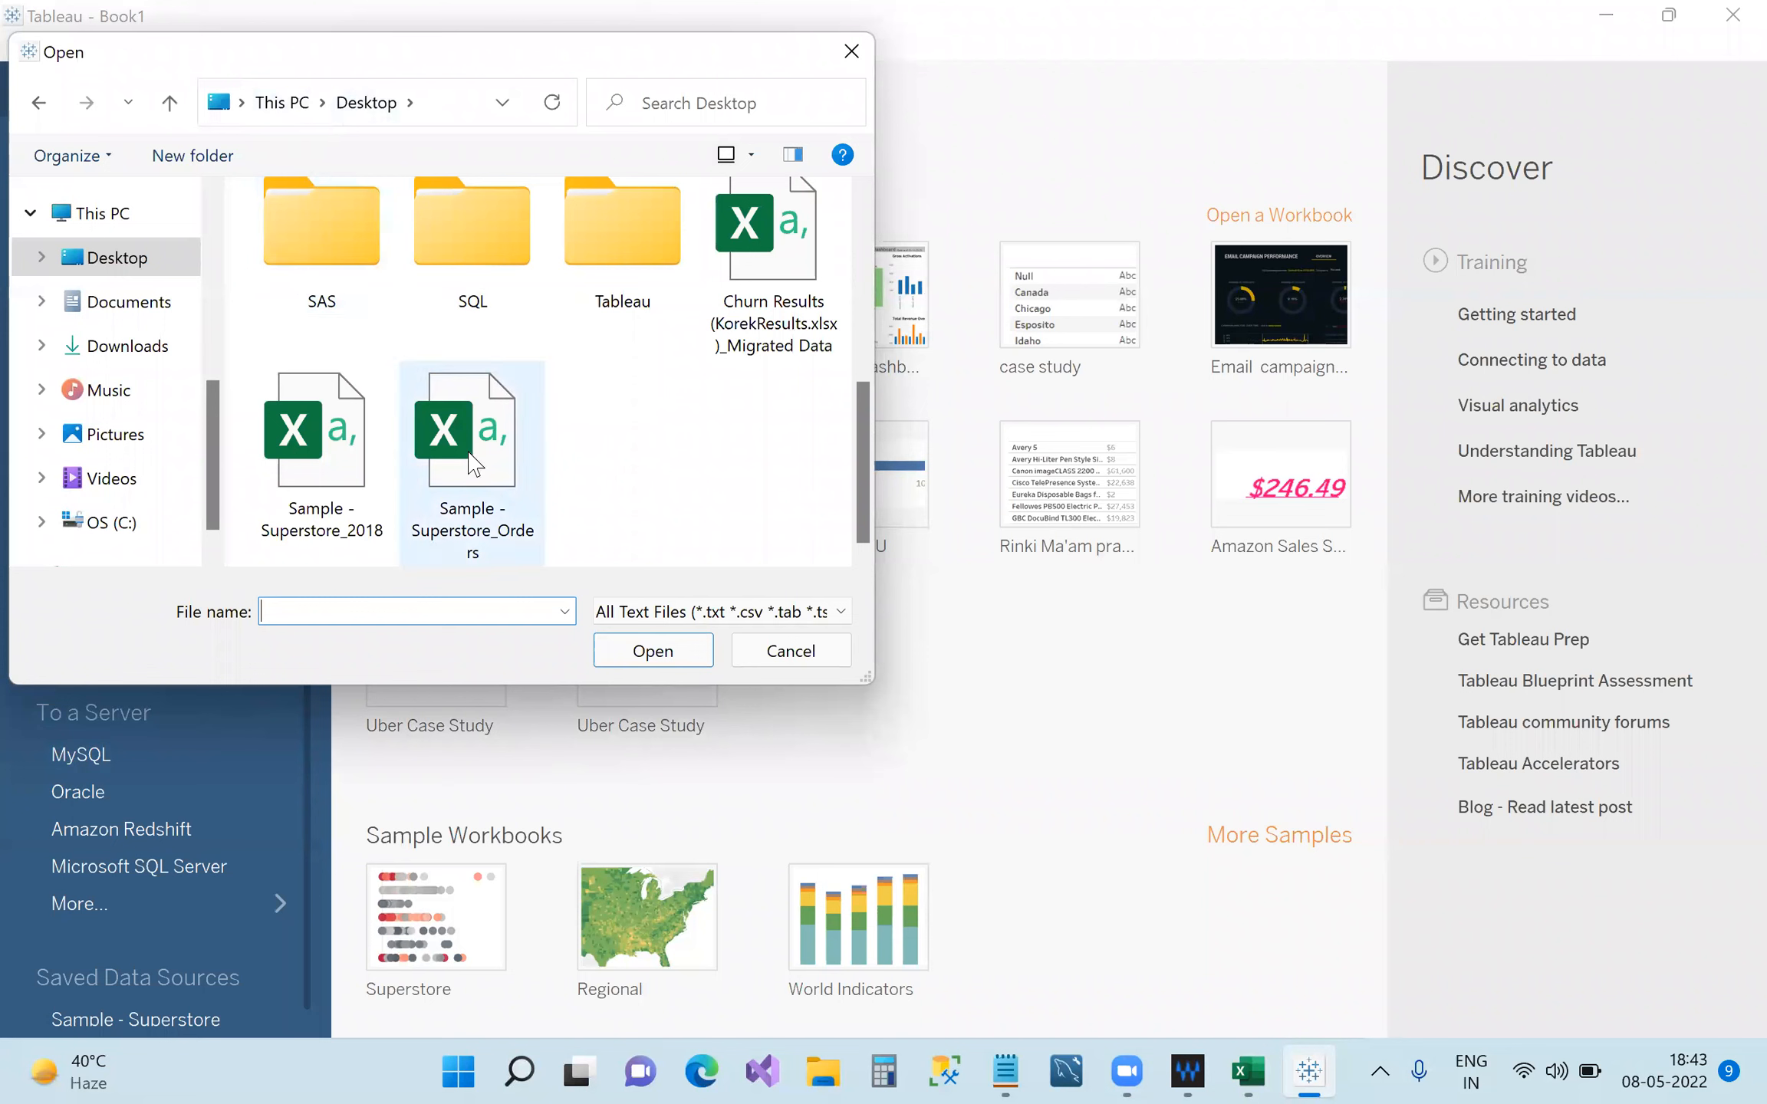
click(498, 469)
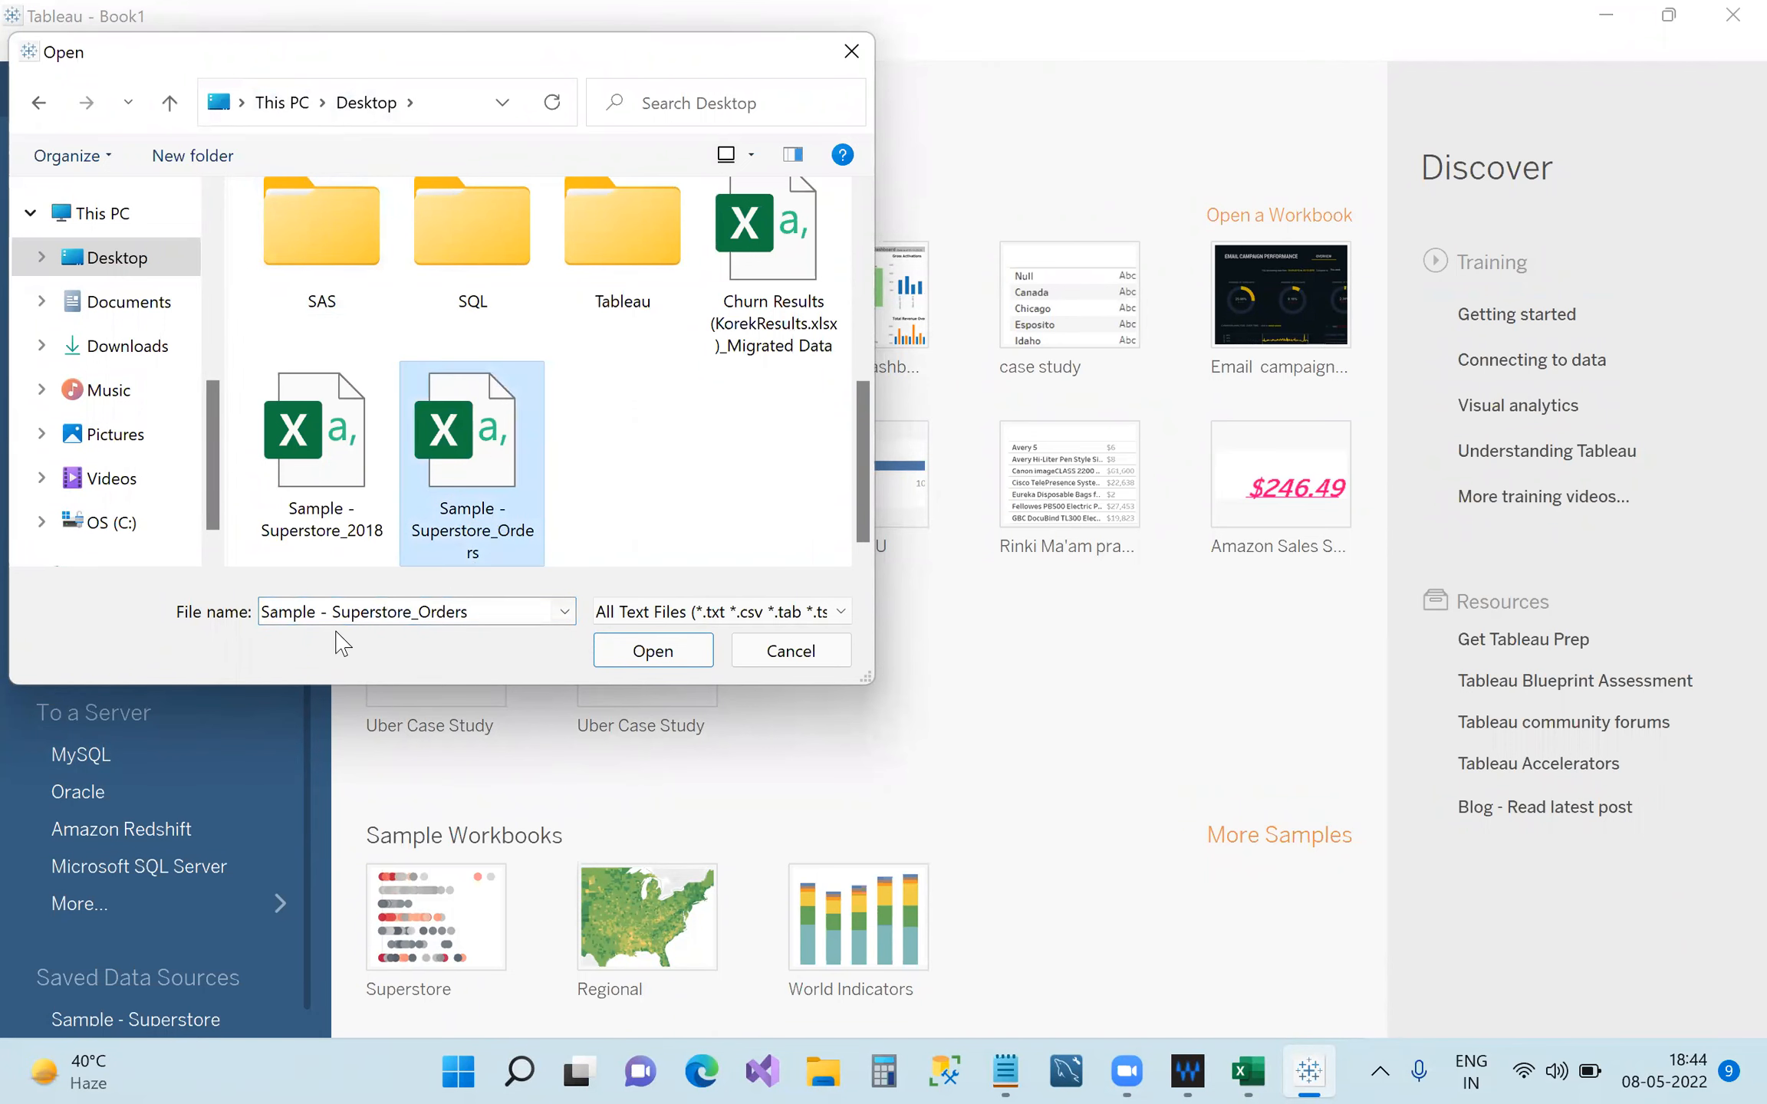
click(650, 649)
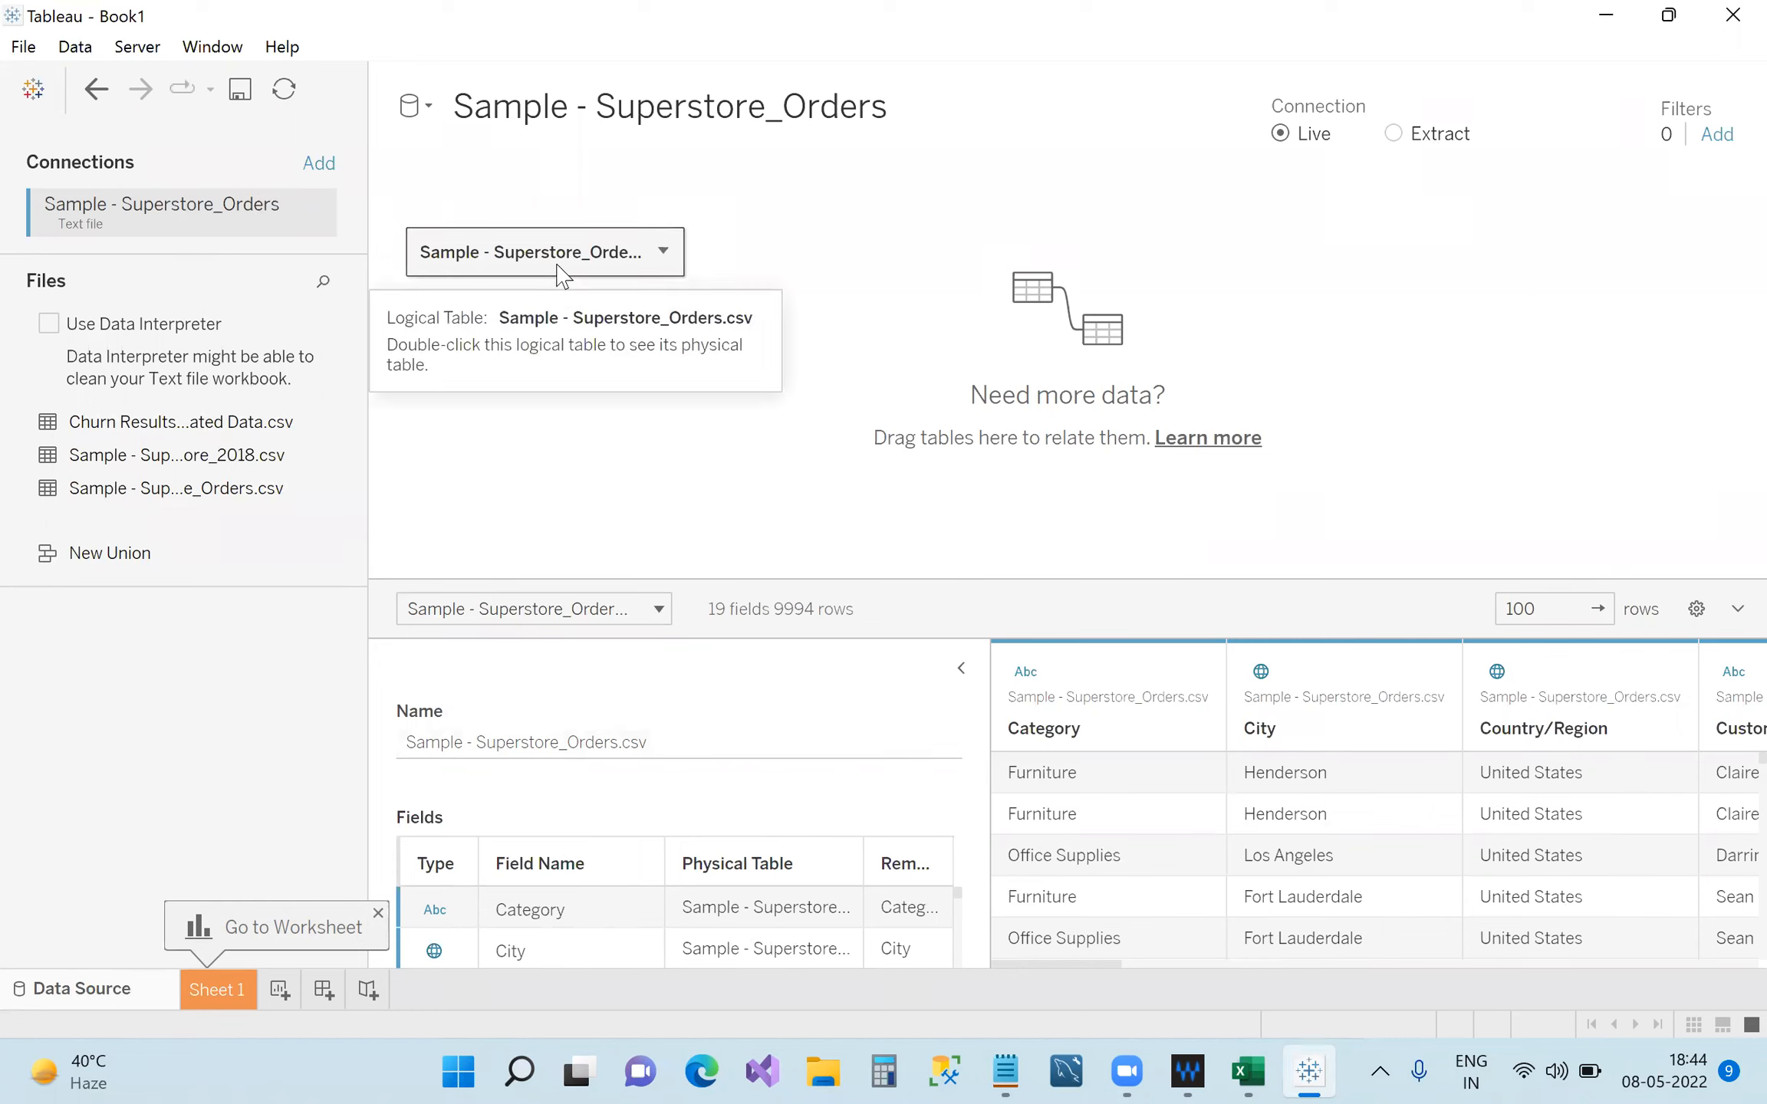
Drag the Superstore_Orders table off the canvas into the Files pane, leaving the canvas empty.
mouse_move(1011, 965)
mouse_down()
mouse_move(1061, 951)
mouse_move(1008, 940)
mouse_up()
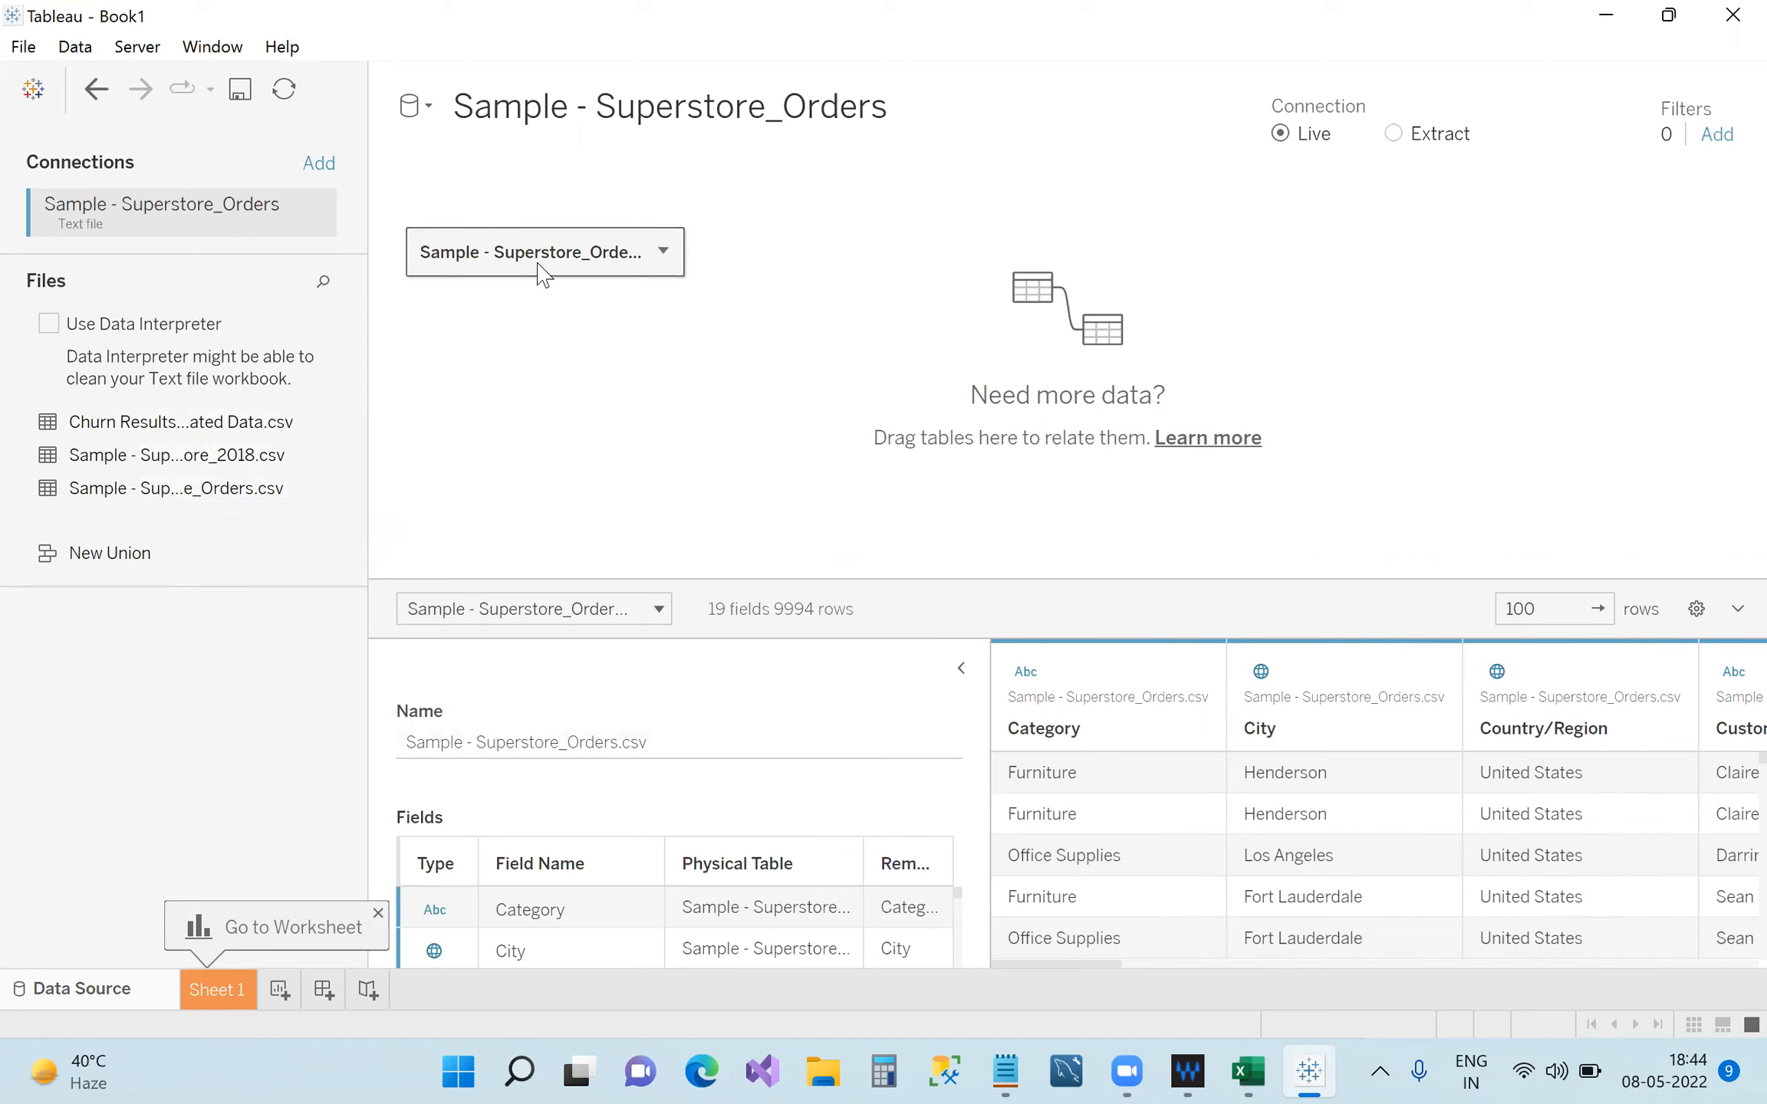
drag(537, 253, 217, 575)
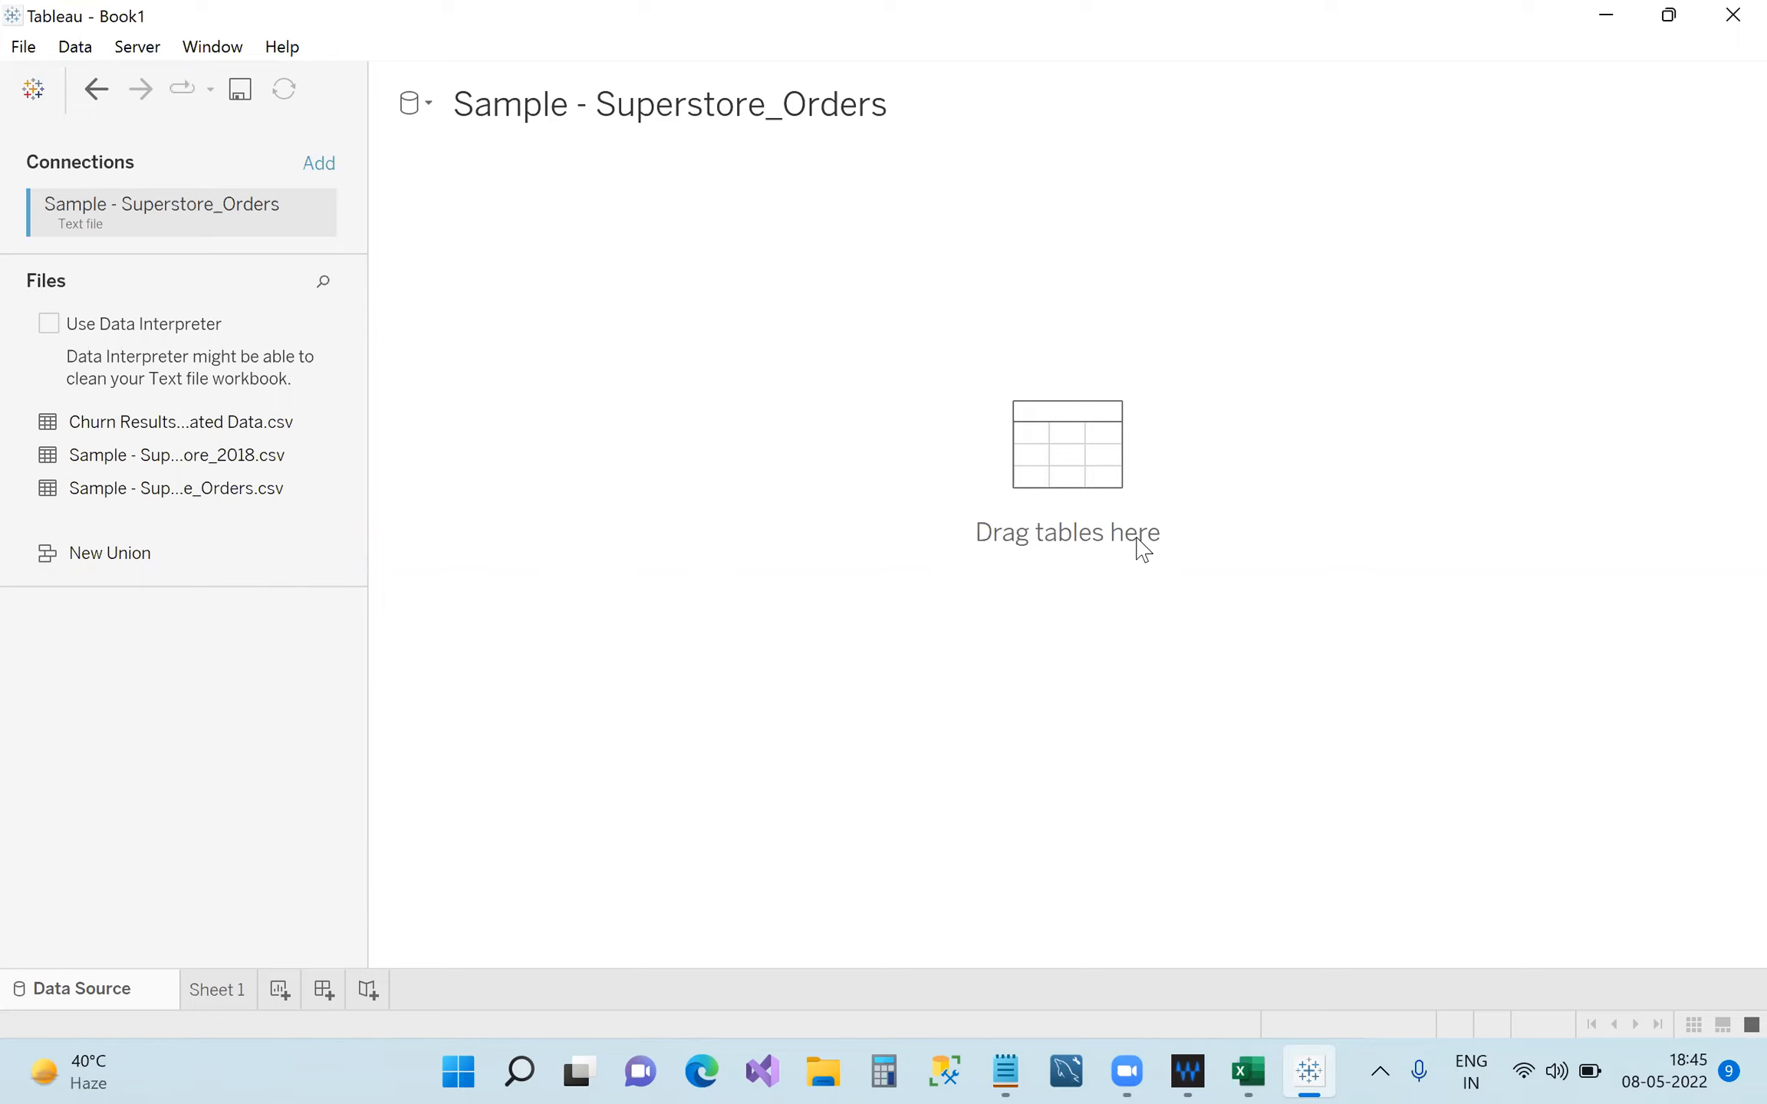
click(225, 500)
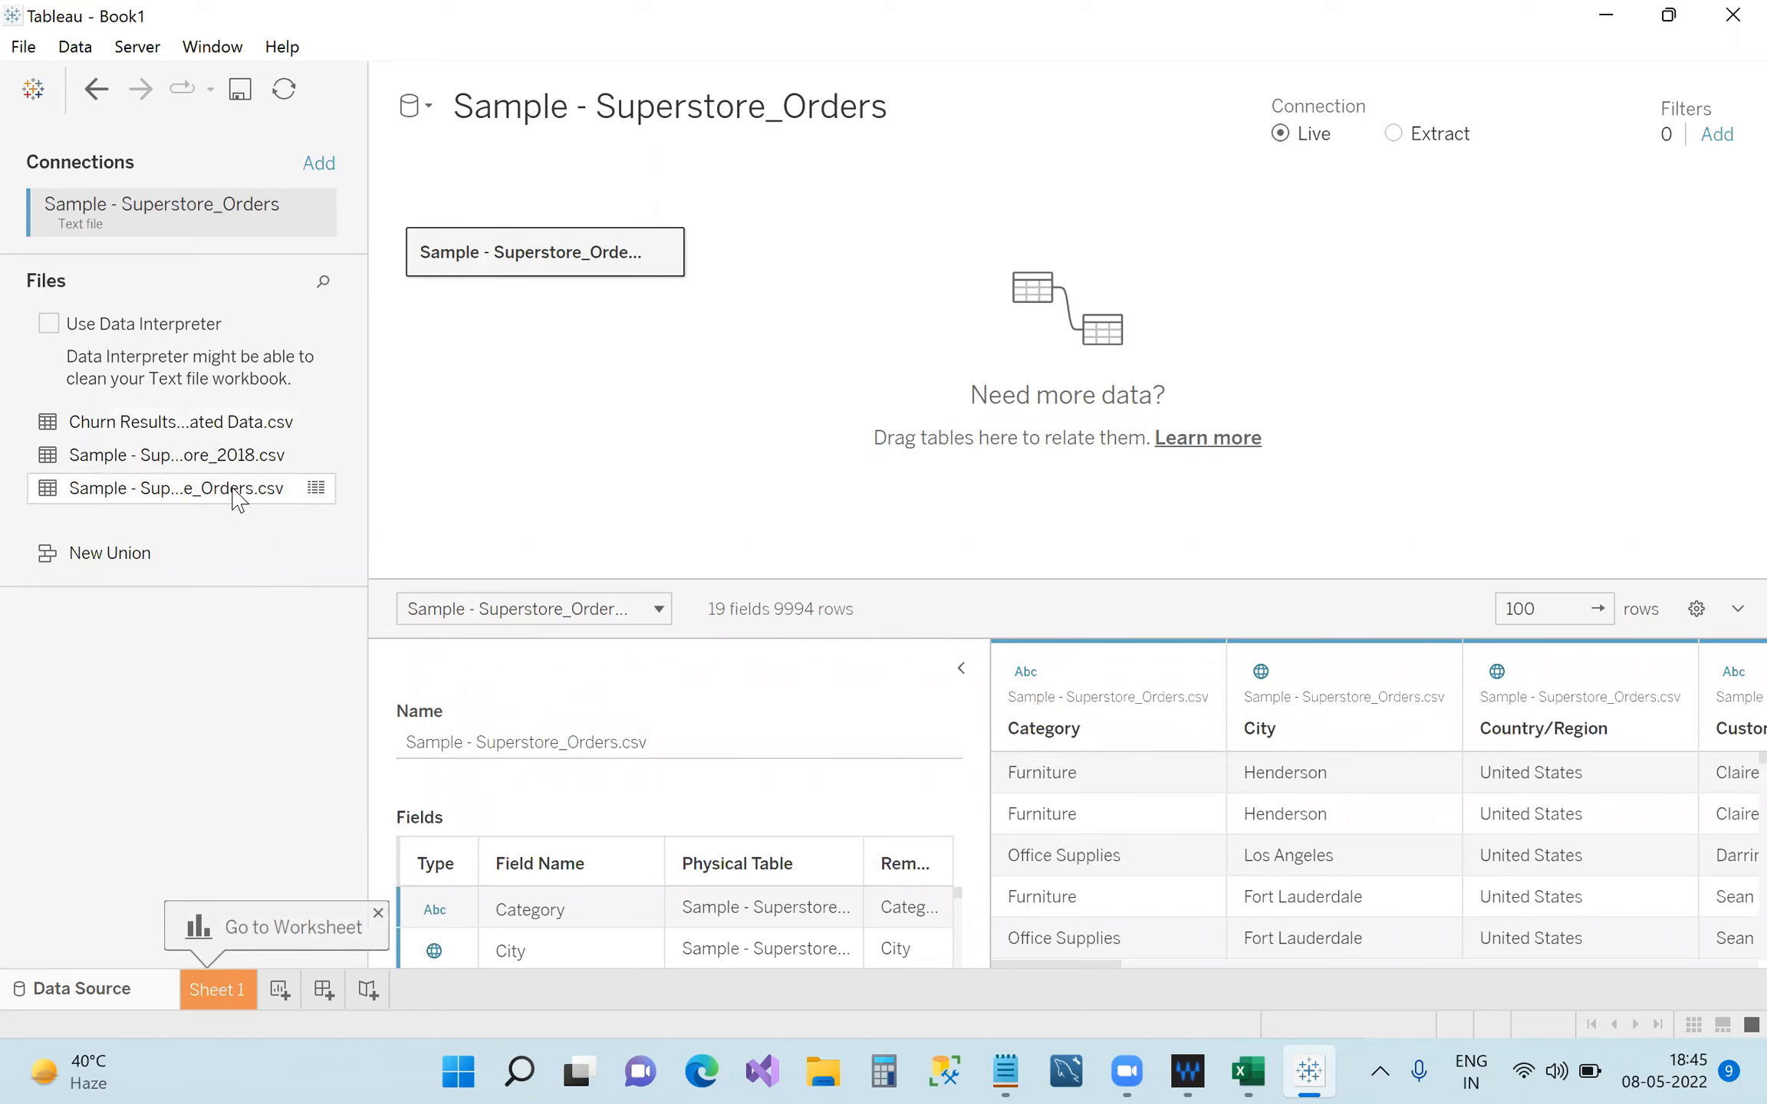
drag(464, 560, 289, 683)
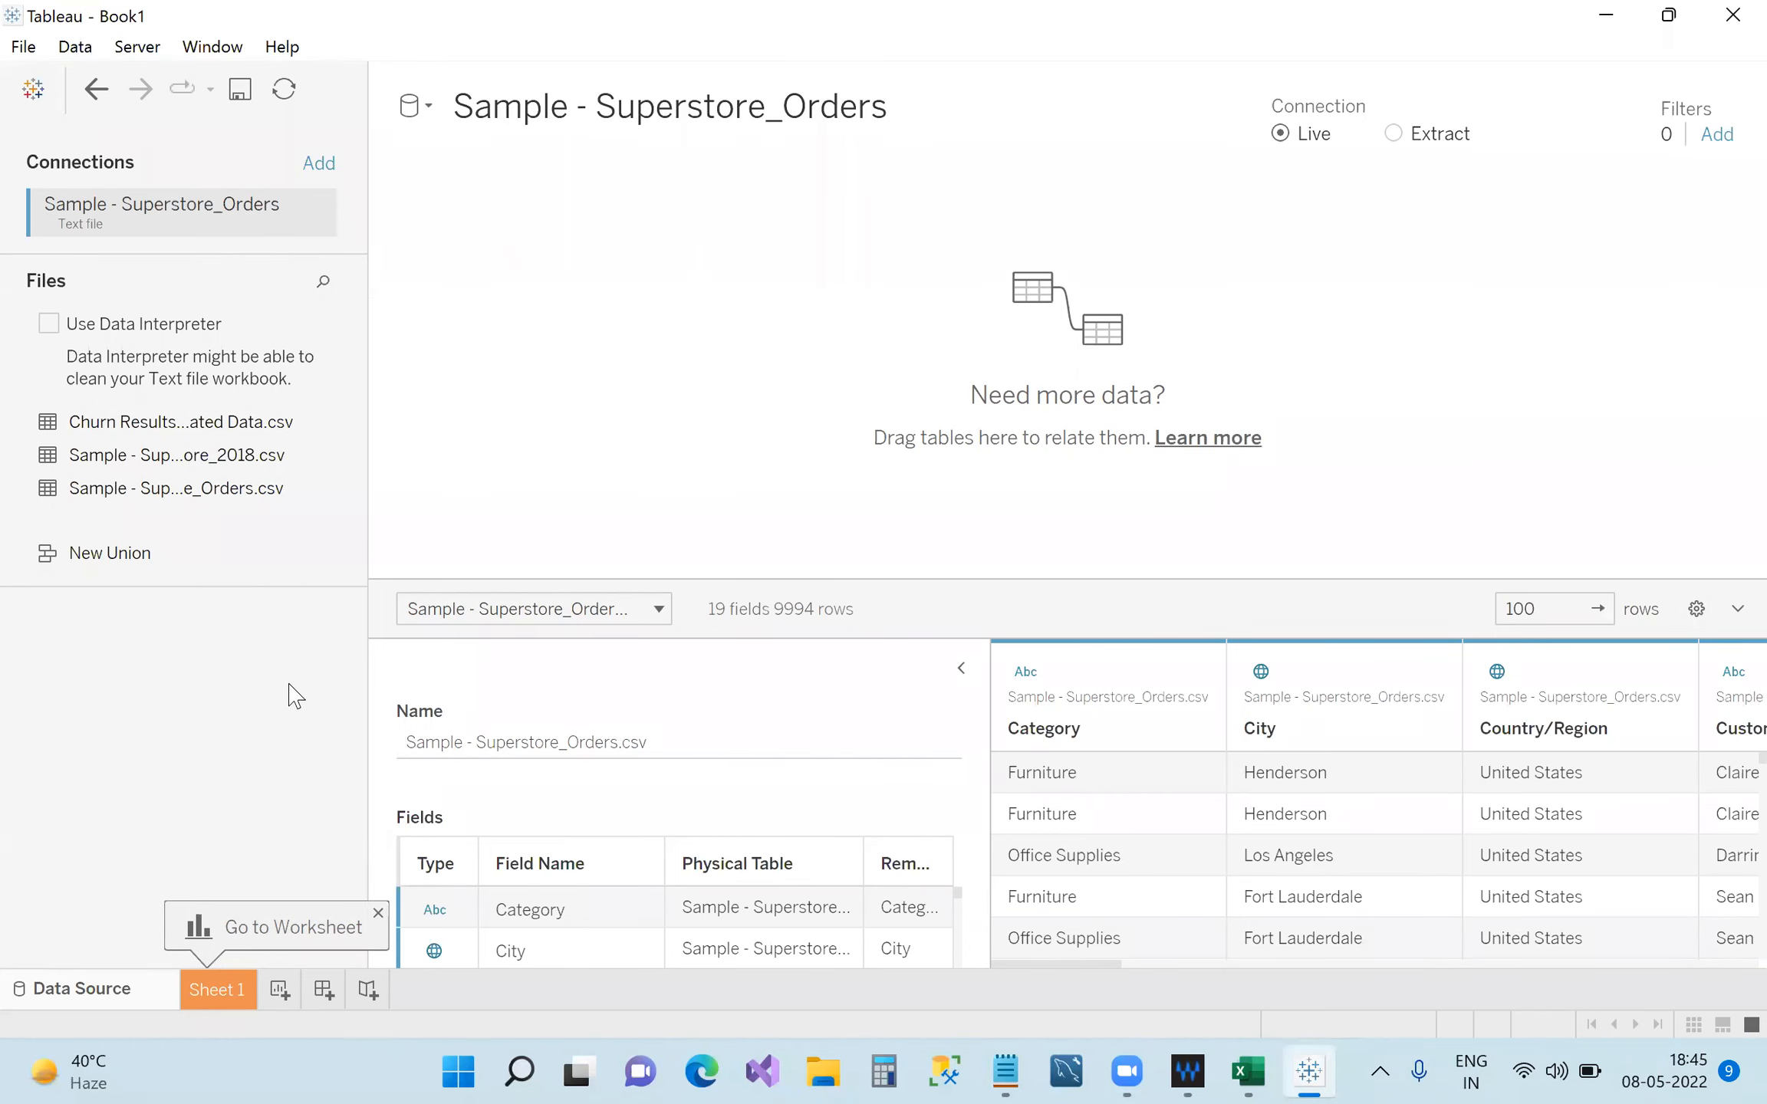
drag(185, 489, 576, 325)
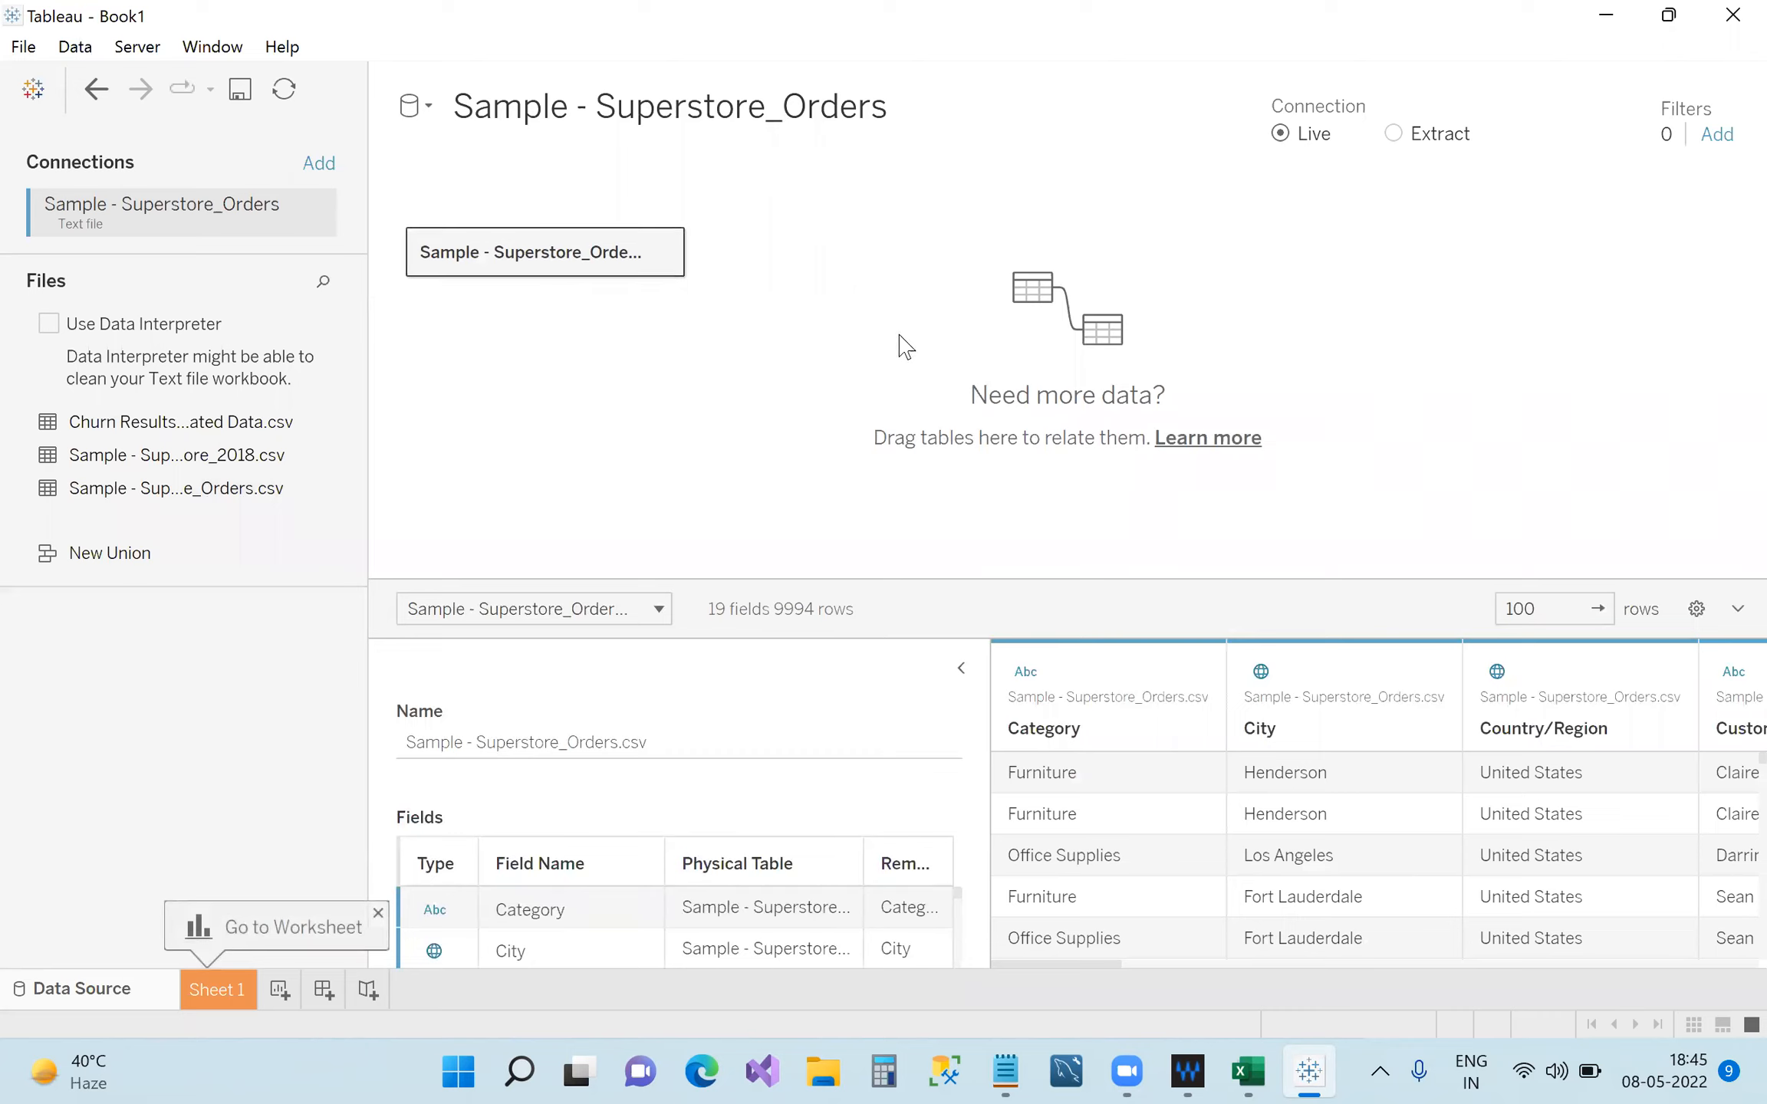
drag(404, 440, 199, 669)
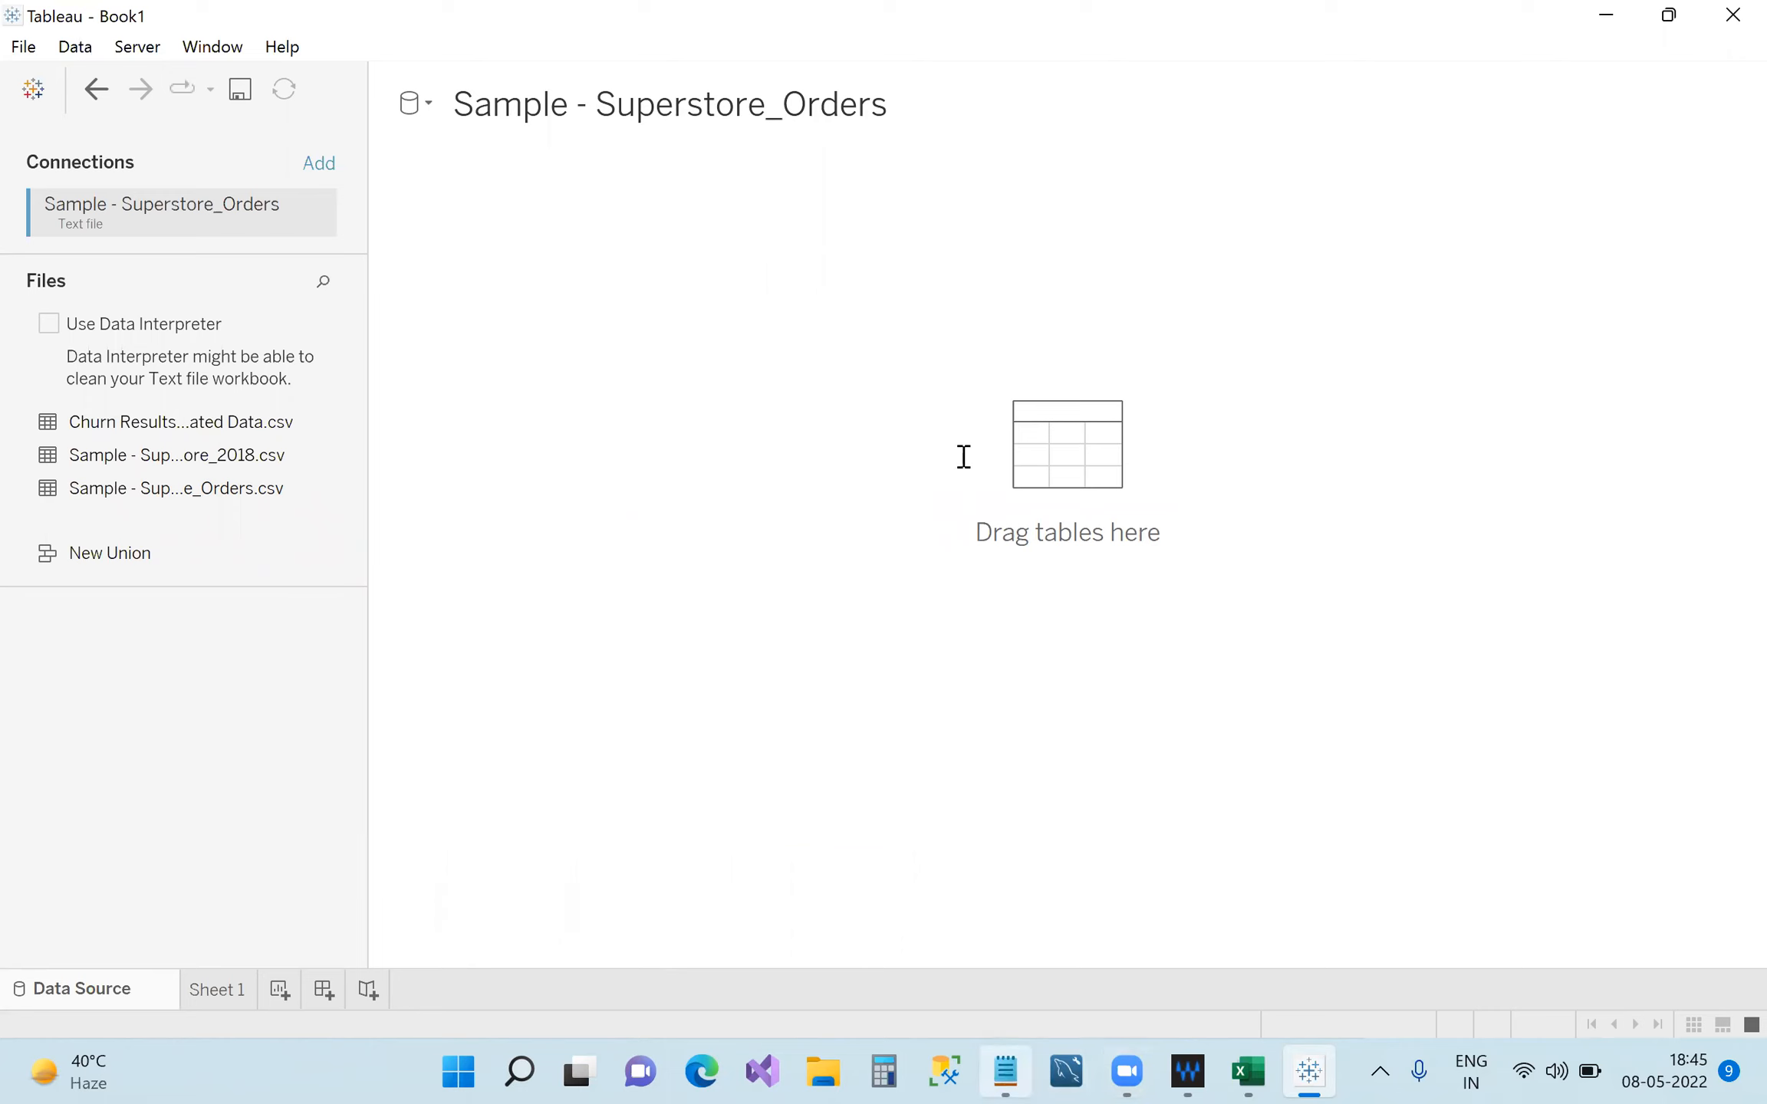
Jot the term 'Canvas' in the Notepad notes.
key(alt+Tab)
text(C)
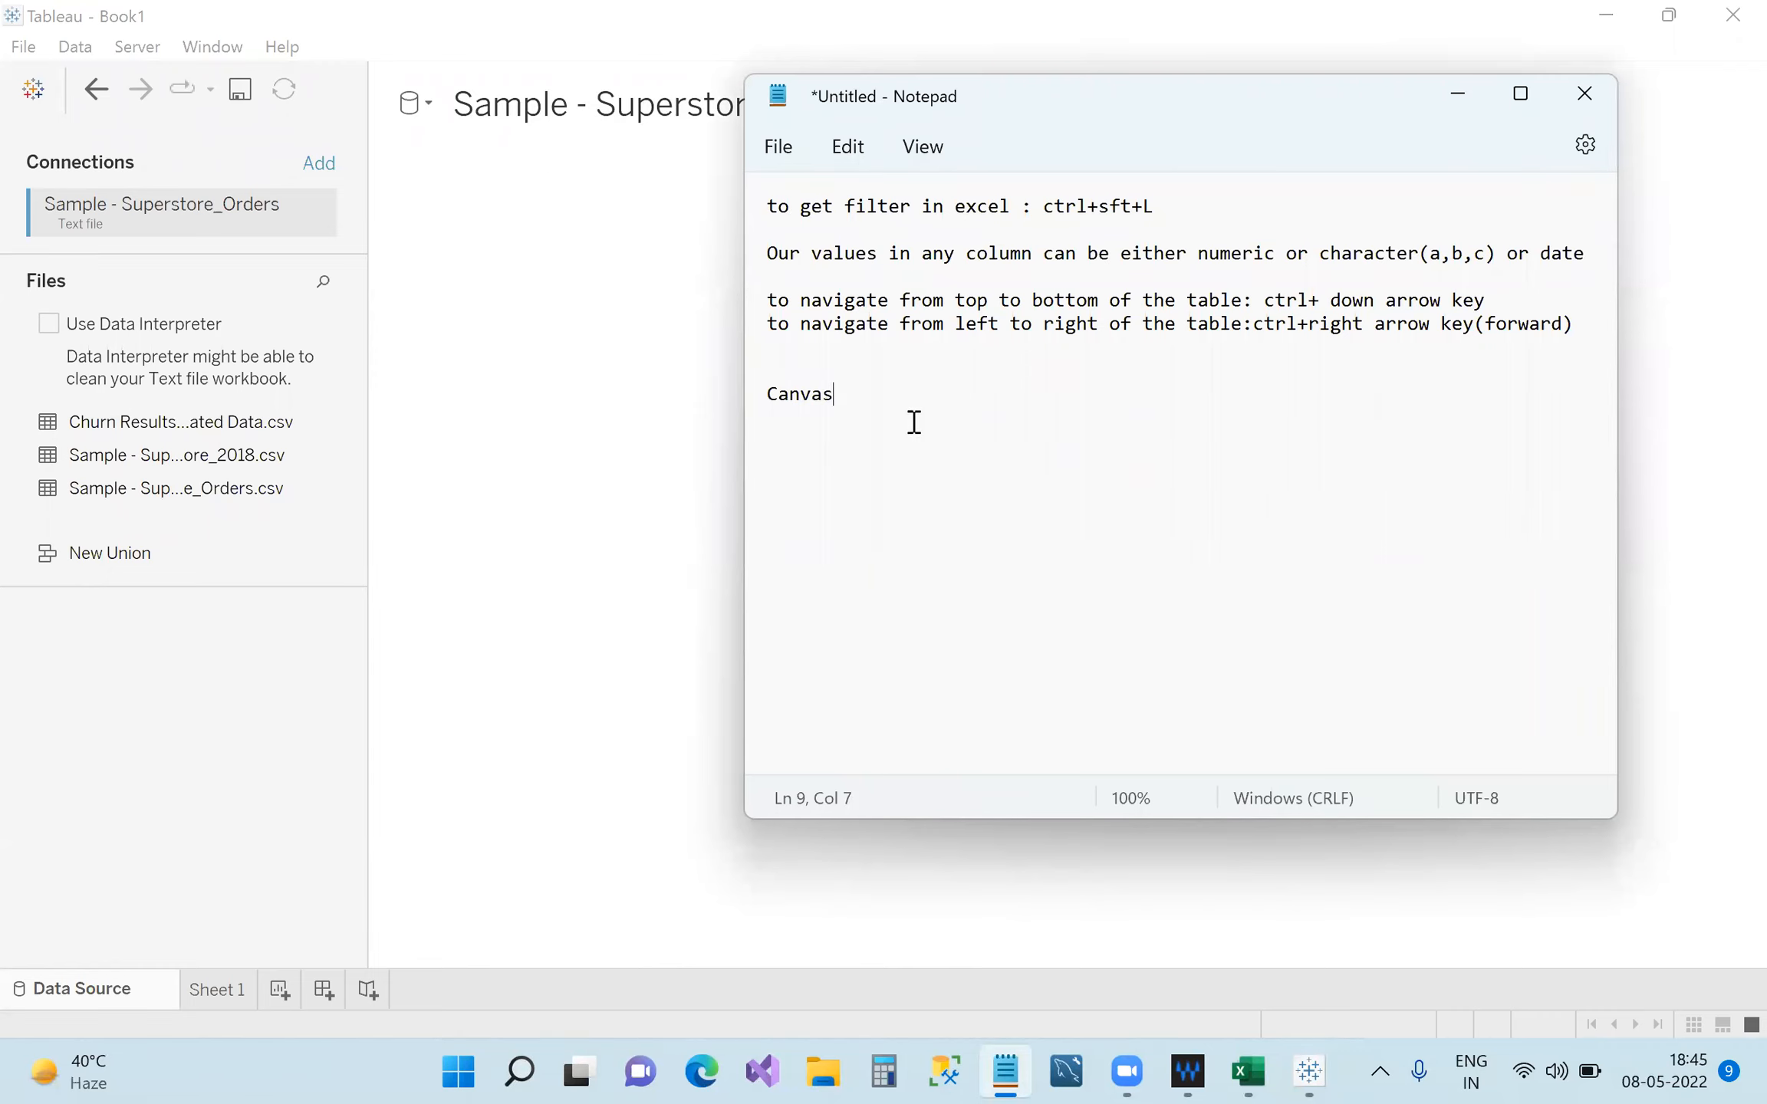
key(shift+Home)
Put the Superstore_Orders table back on the canvas and enlarge the data preview grid.
click(1458, 93)
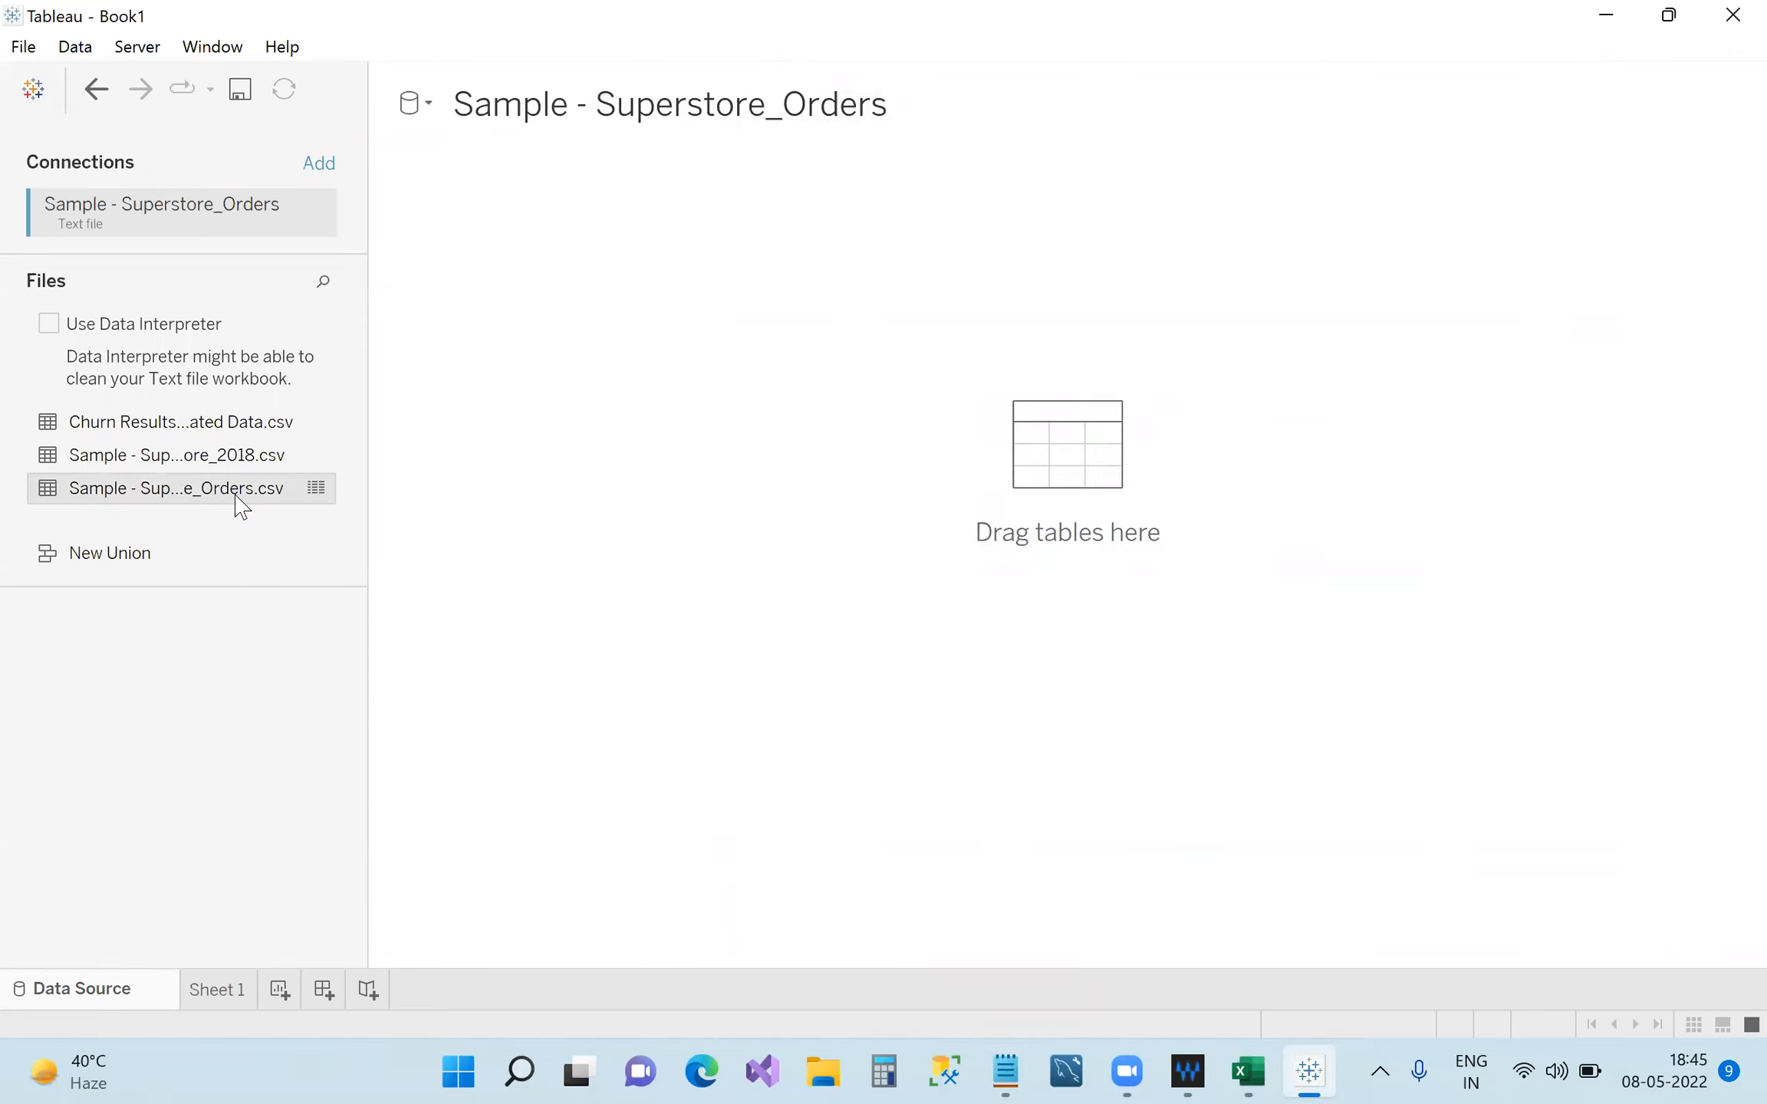
drag(564, 413, 554, 420)
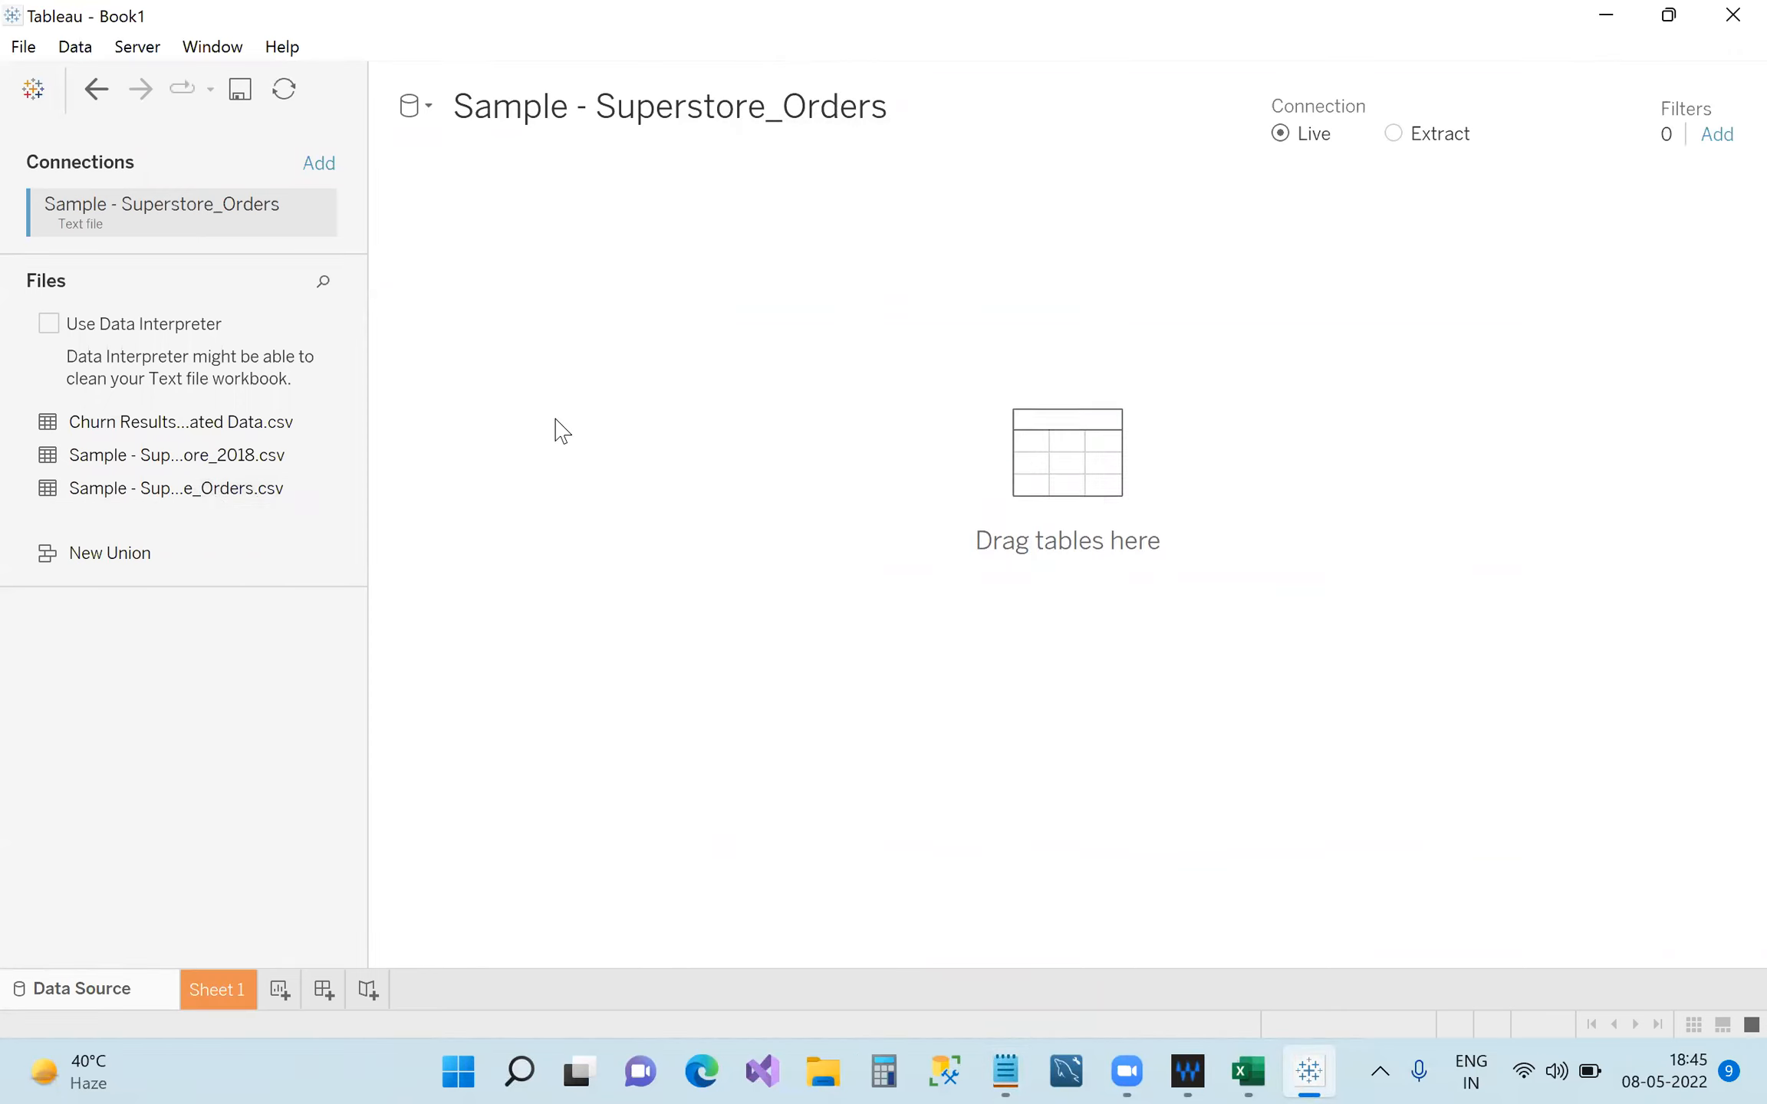
drag(946, 574, 879, 451)
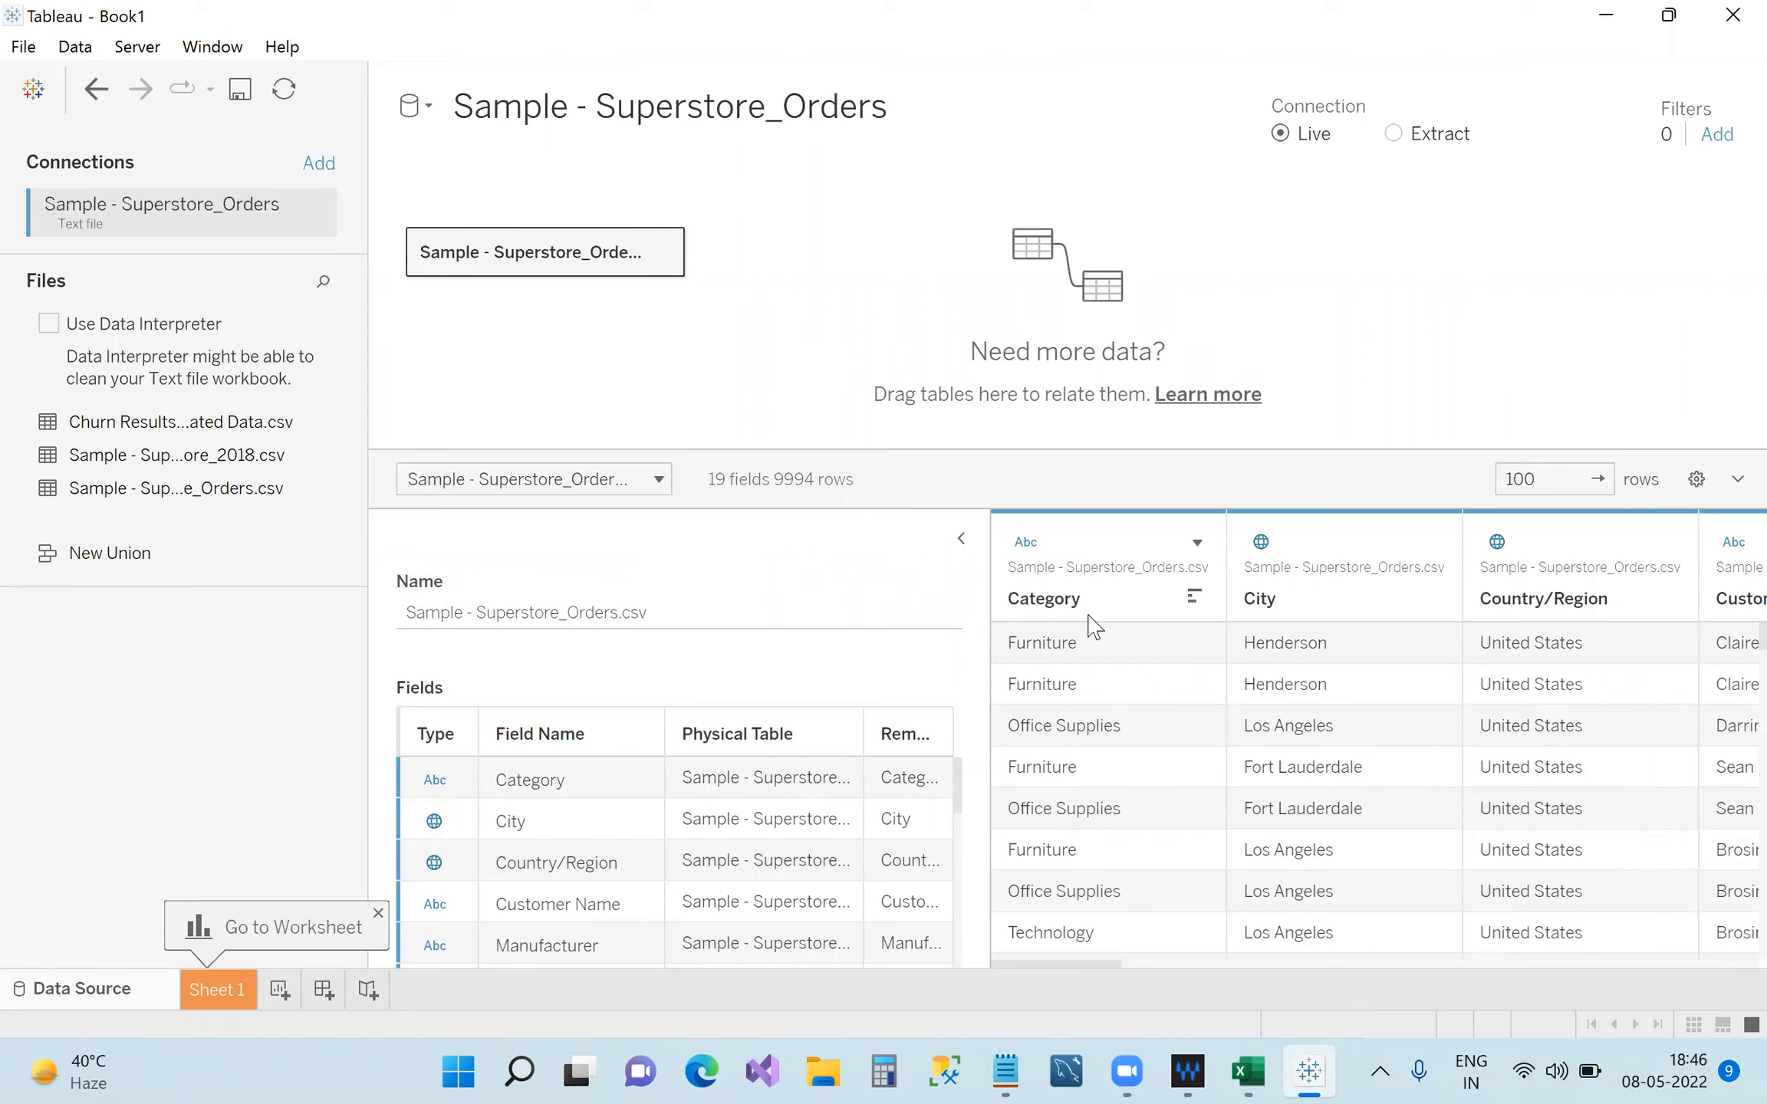
Move between Excel and Tableau, ending on Tableau's Superstore_Orders Data Source page.
click(1269, 1074)
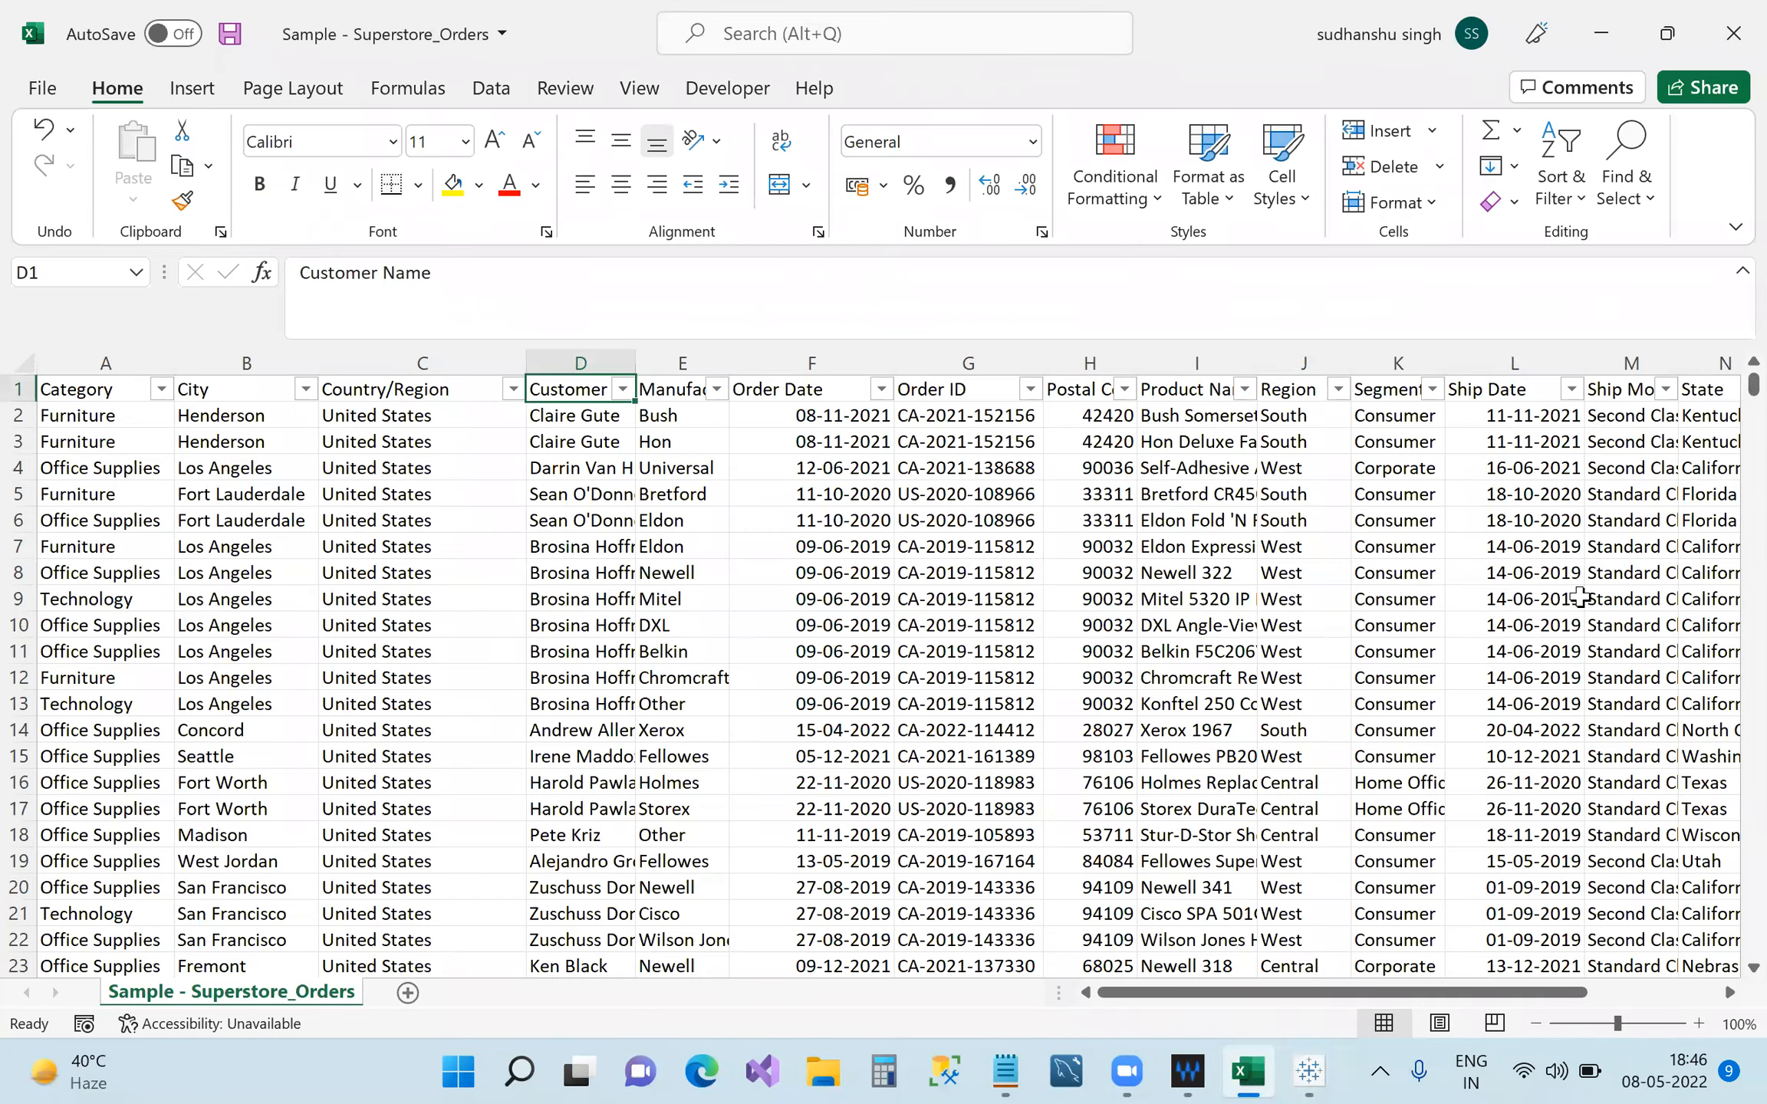
click(1310, 1072)
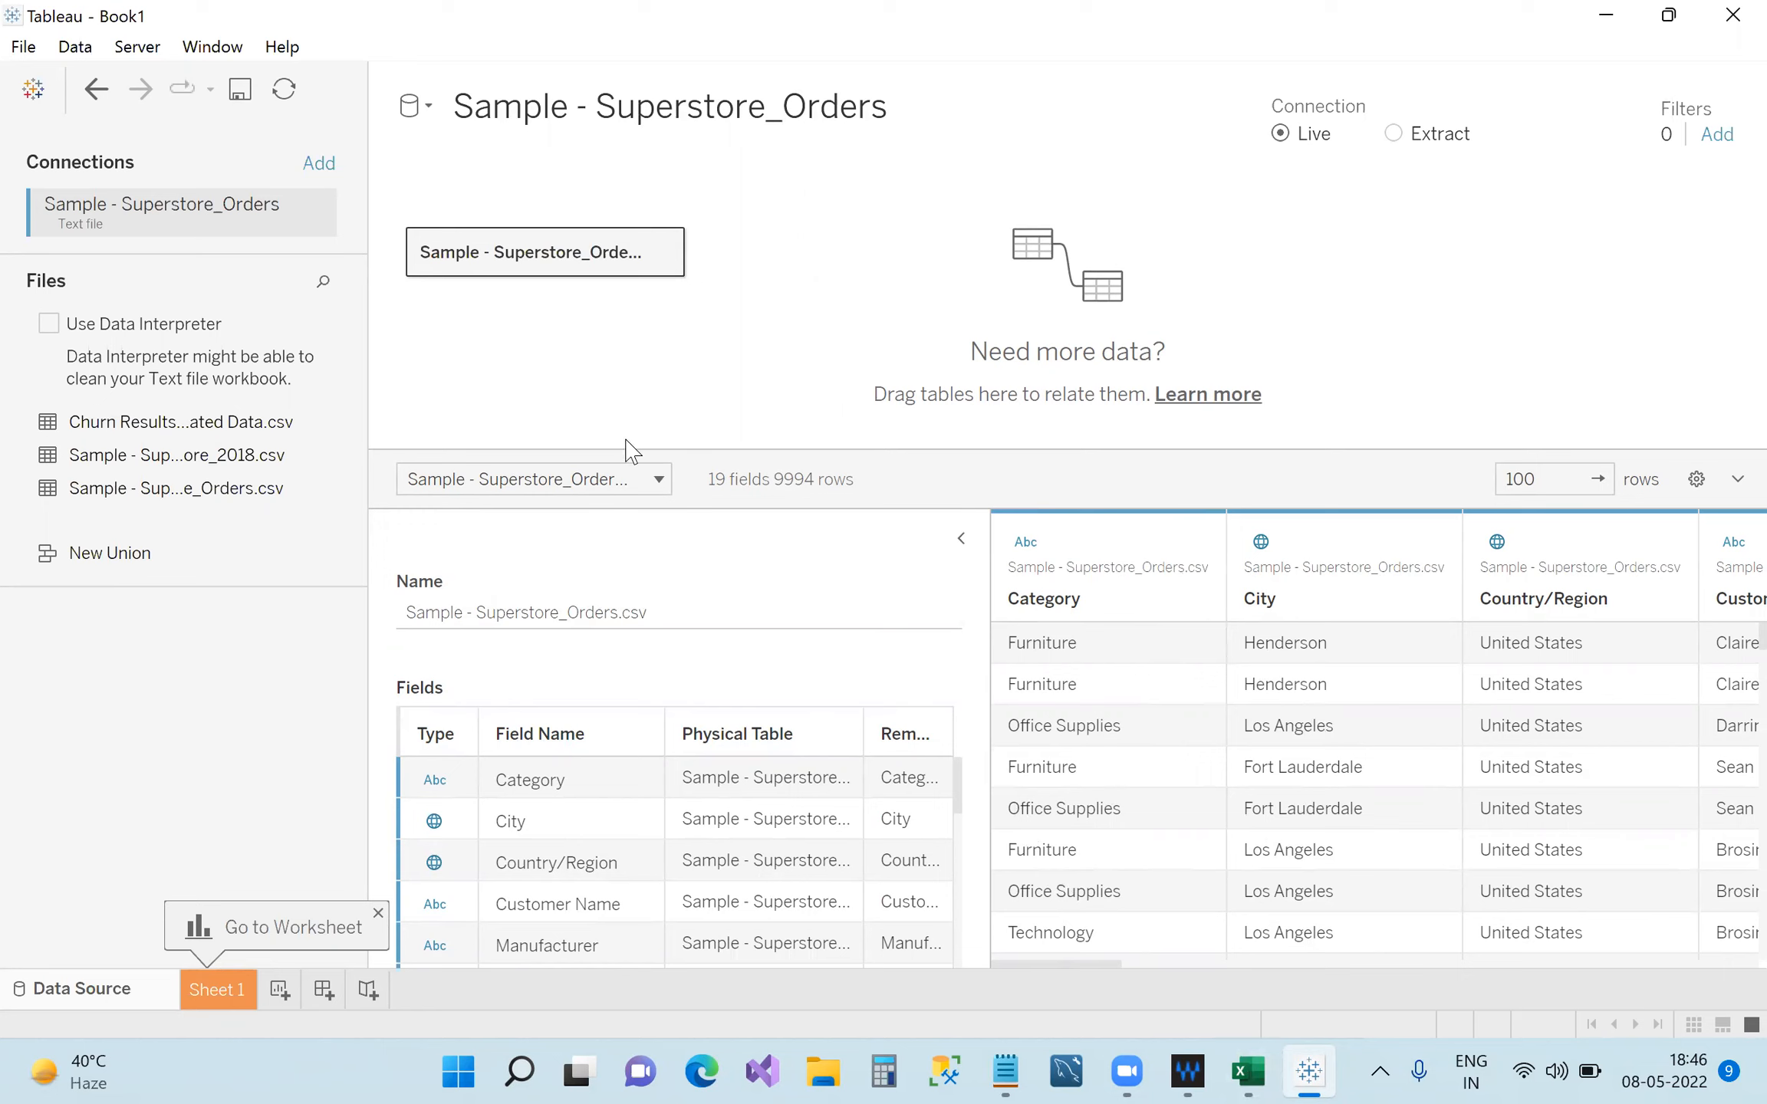
click(1606, 15)
click(1601, 33)
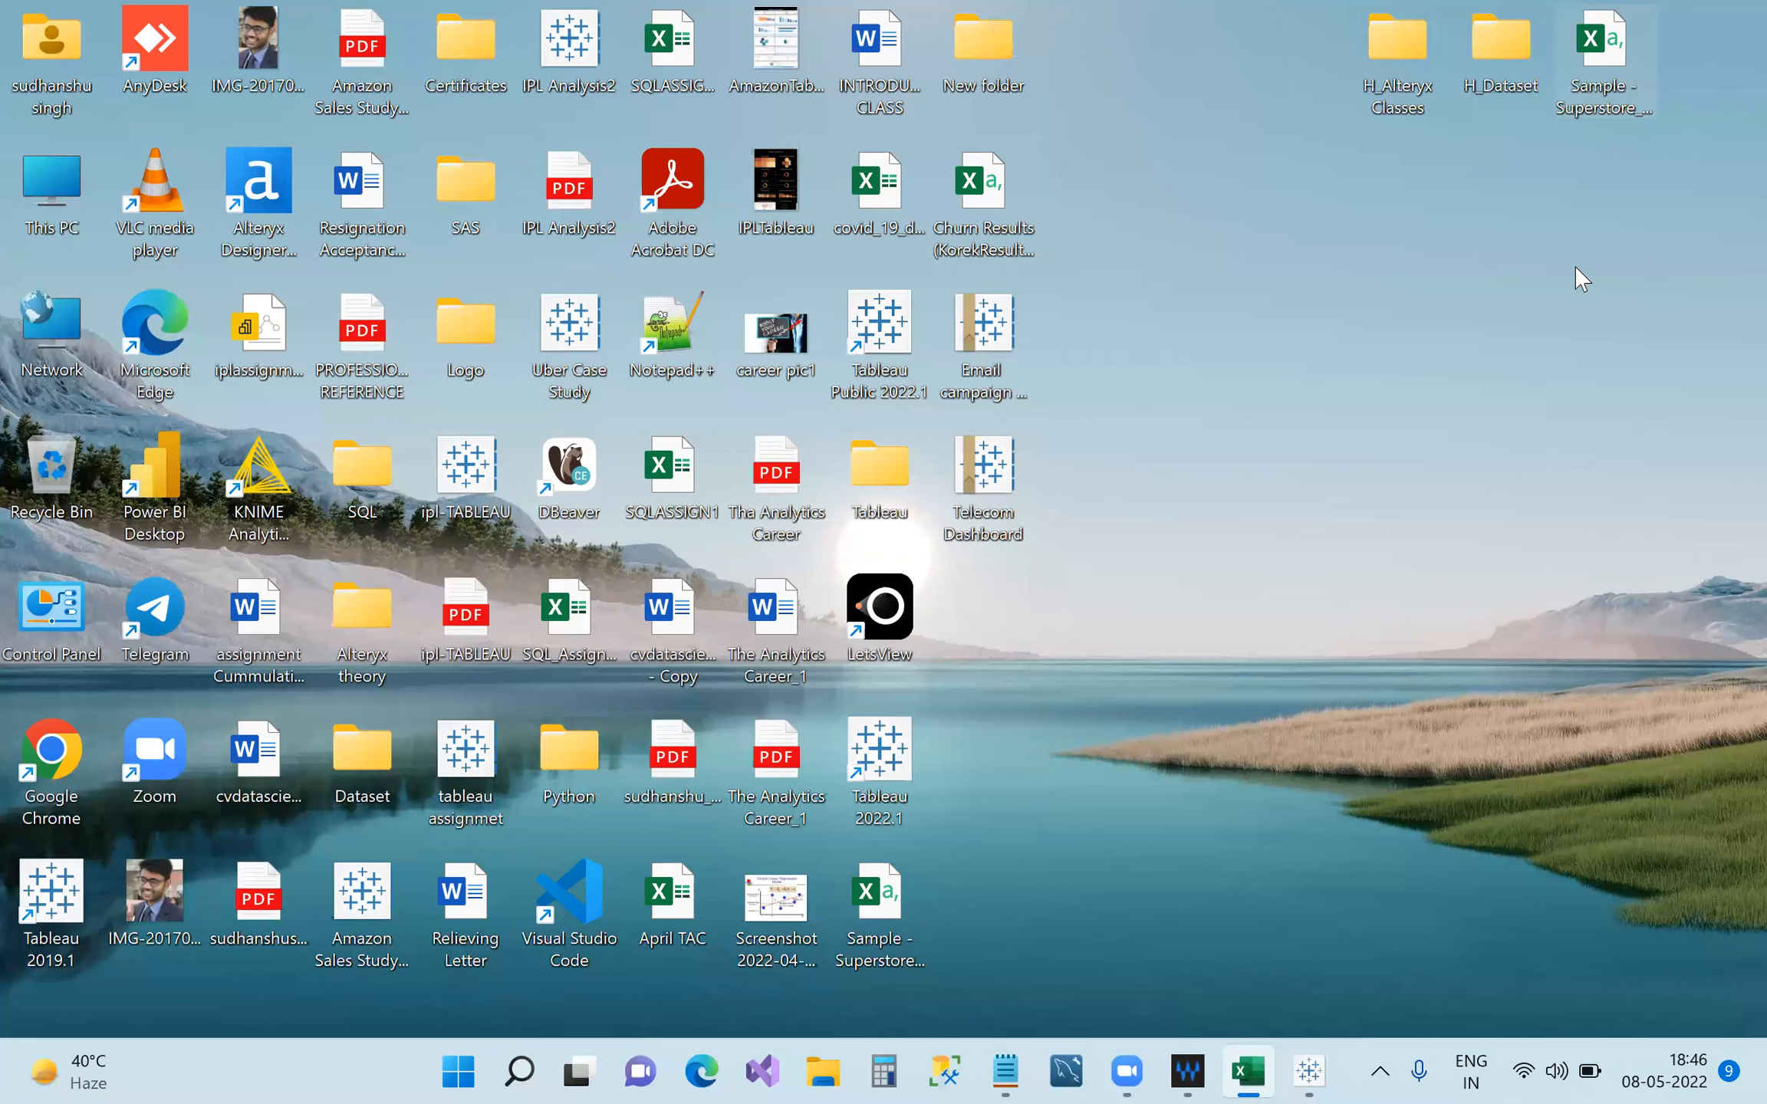
click(1310, 1071)
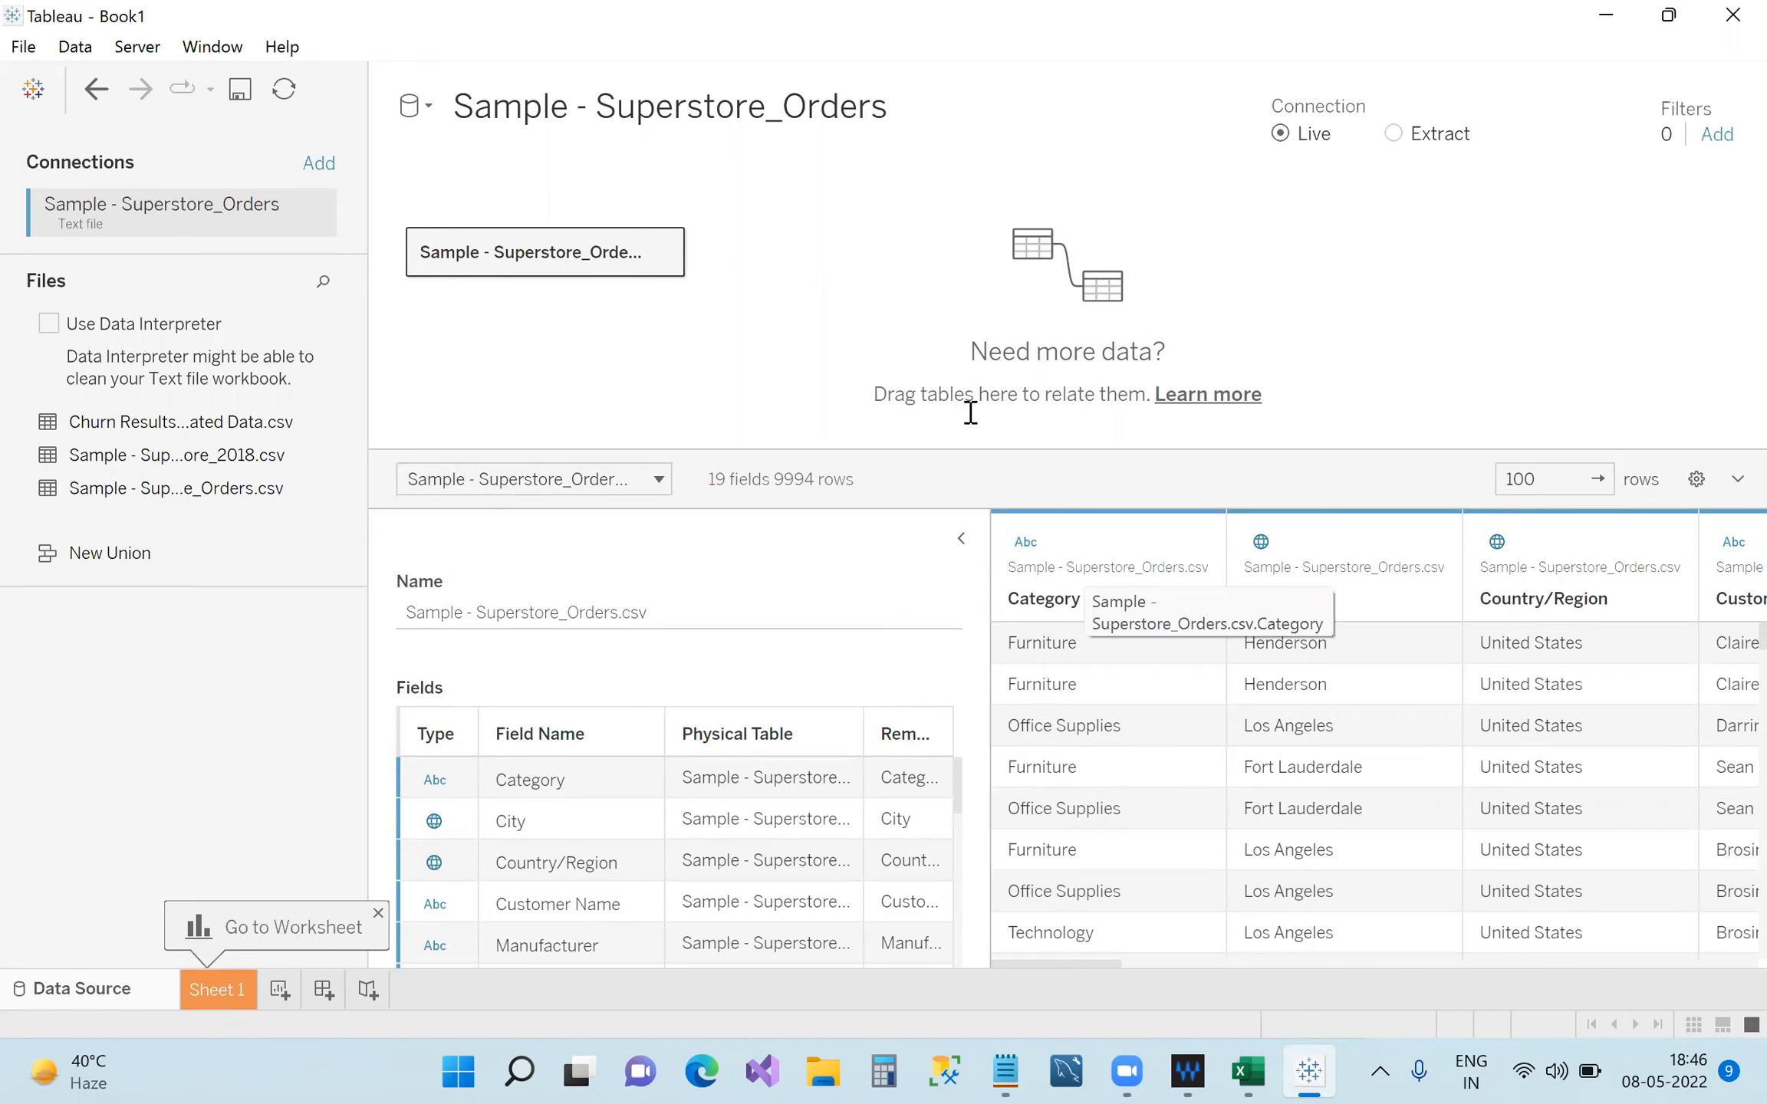
Add the note 'tds=tableau data source' below Canvas in Notepad, then minimize it.
key(alt+Tab)
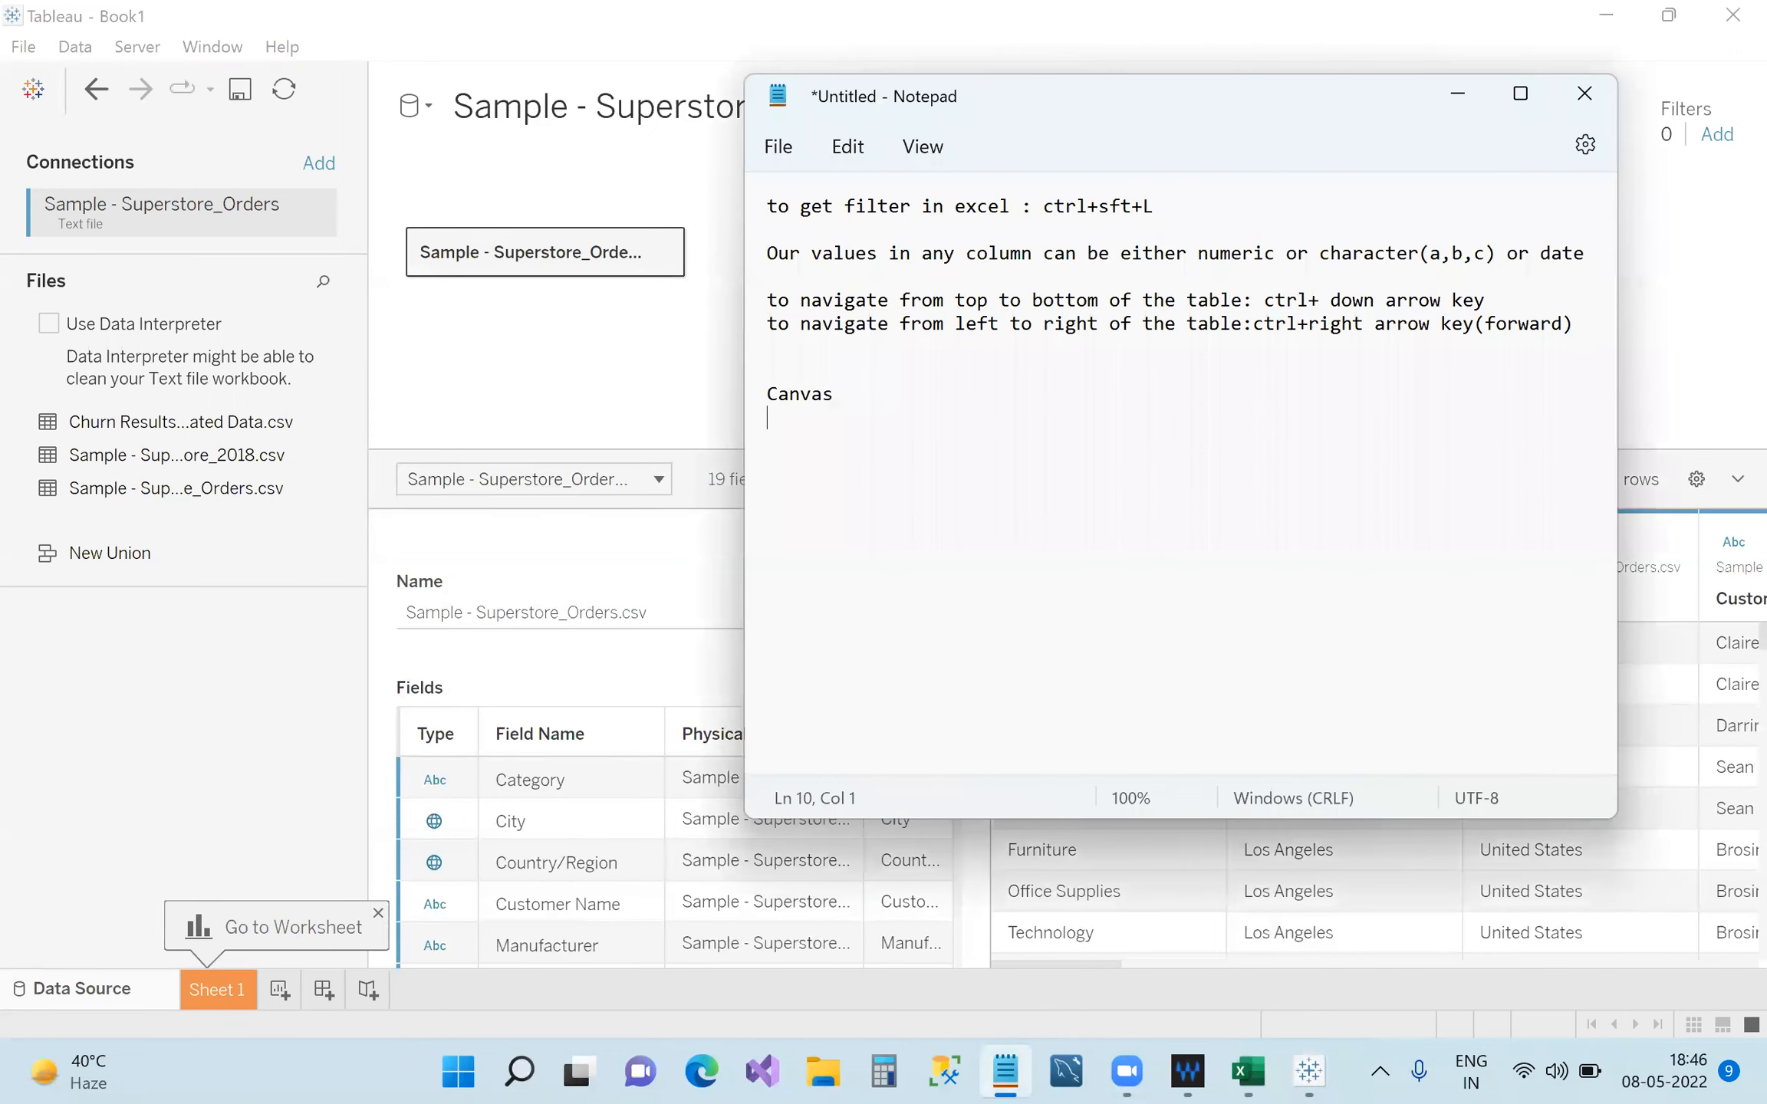
text(da)
text(=table)
text(au data)
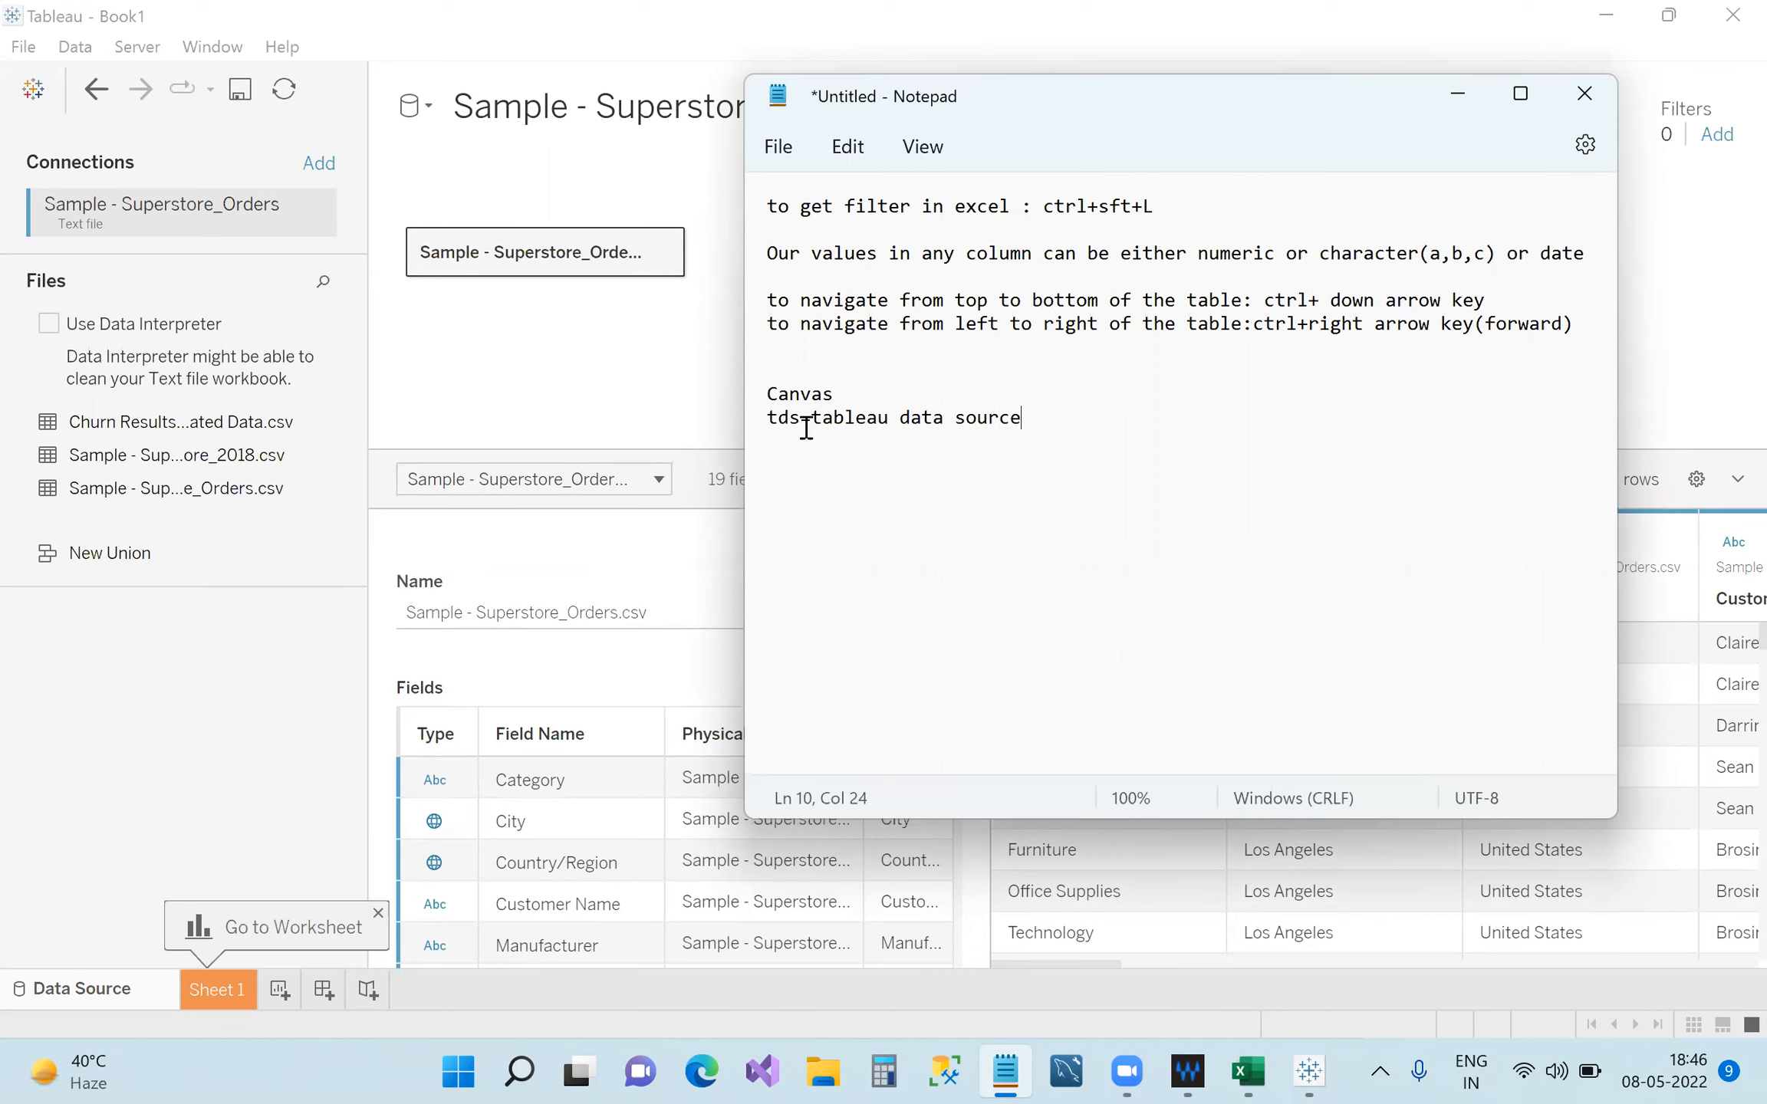
click(1471, 95)
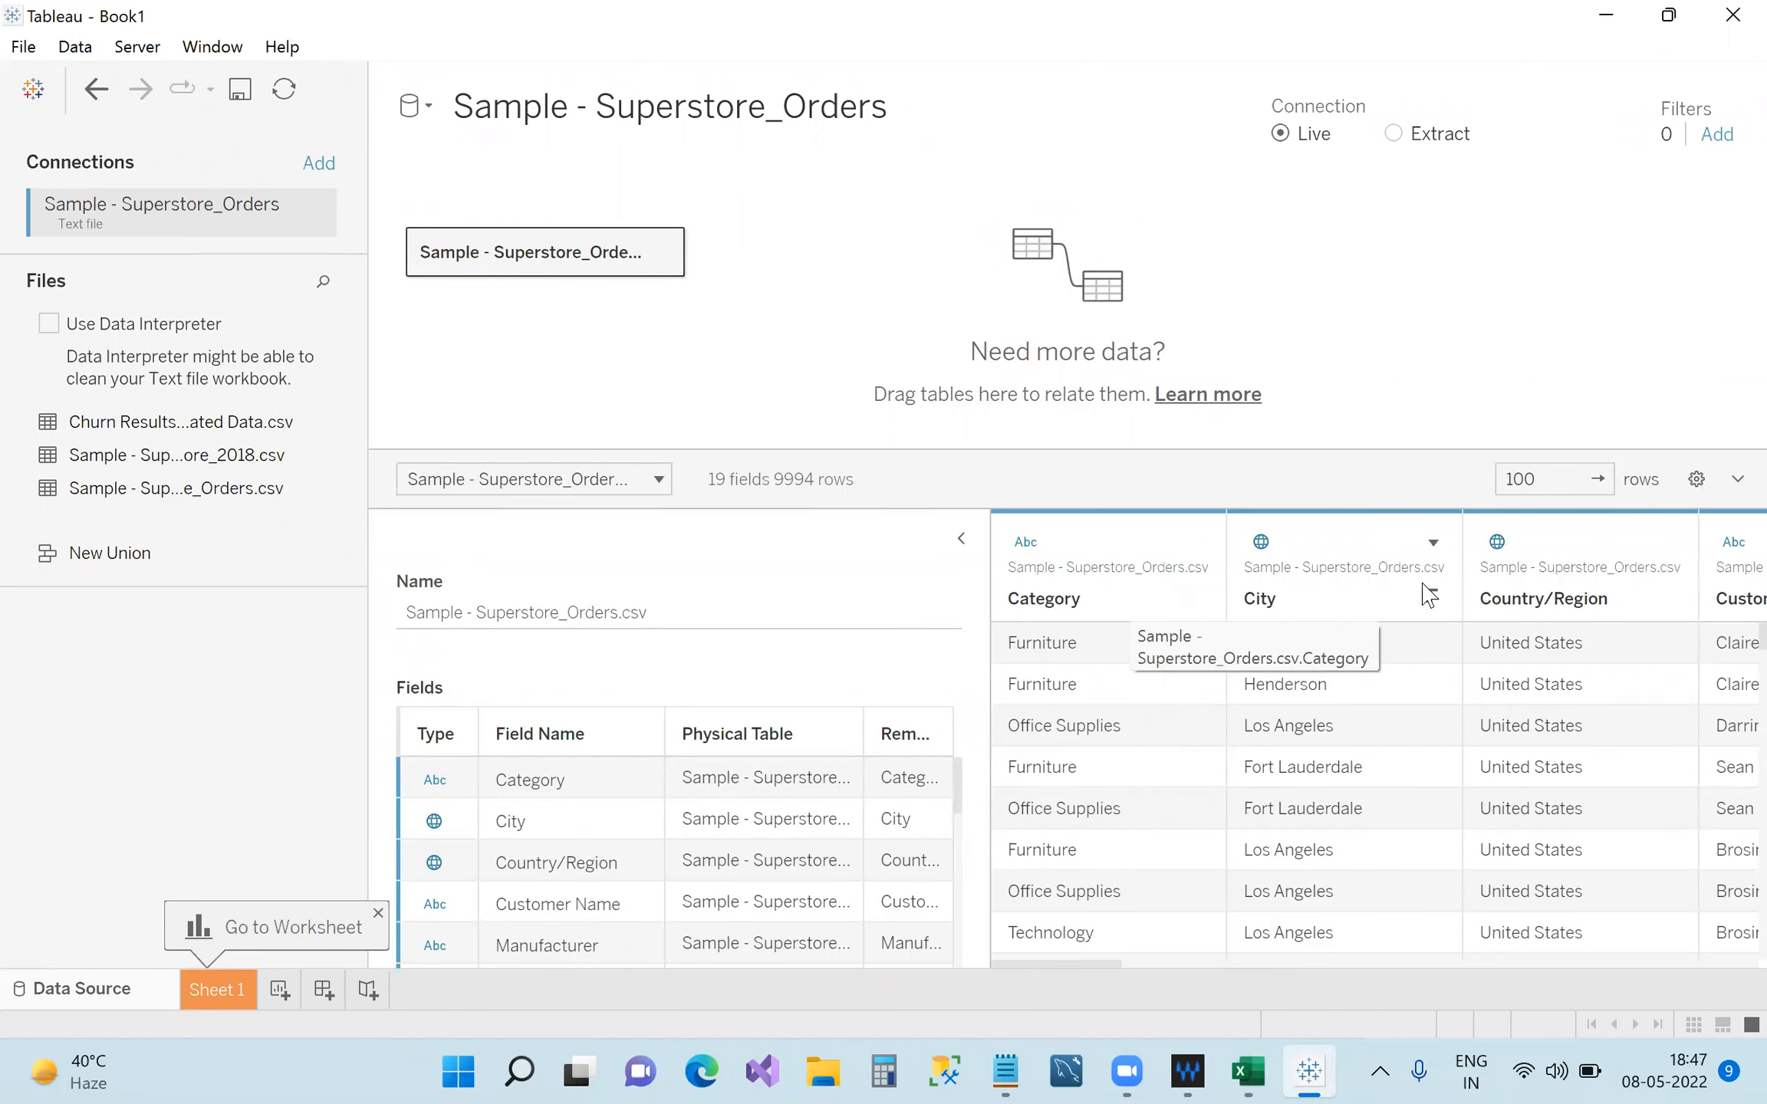
Raise the data preview row limit from 100 to 1000 rows.
drag(1112, 964, 1058, 970)
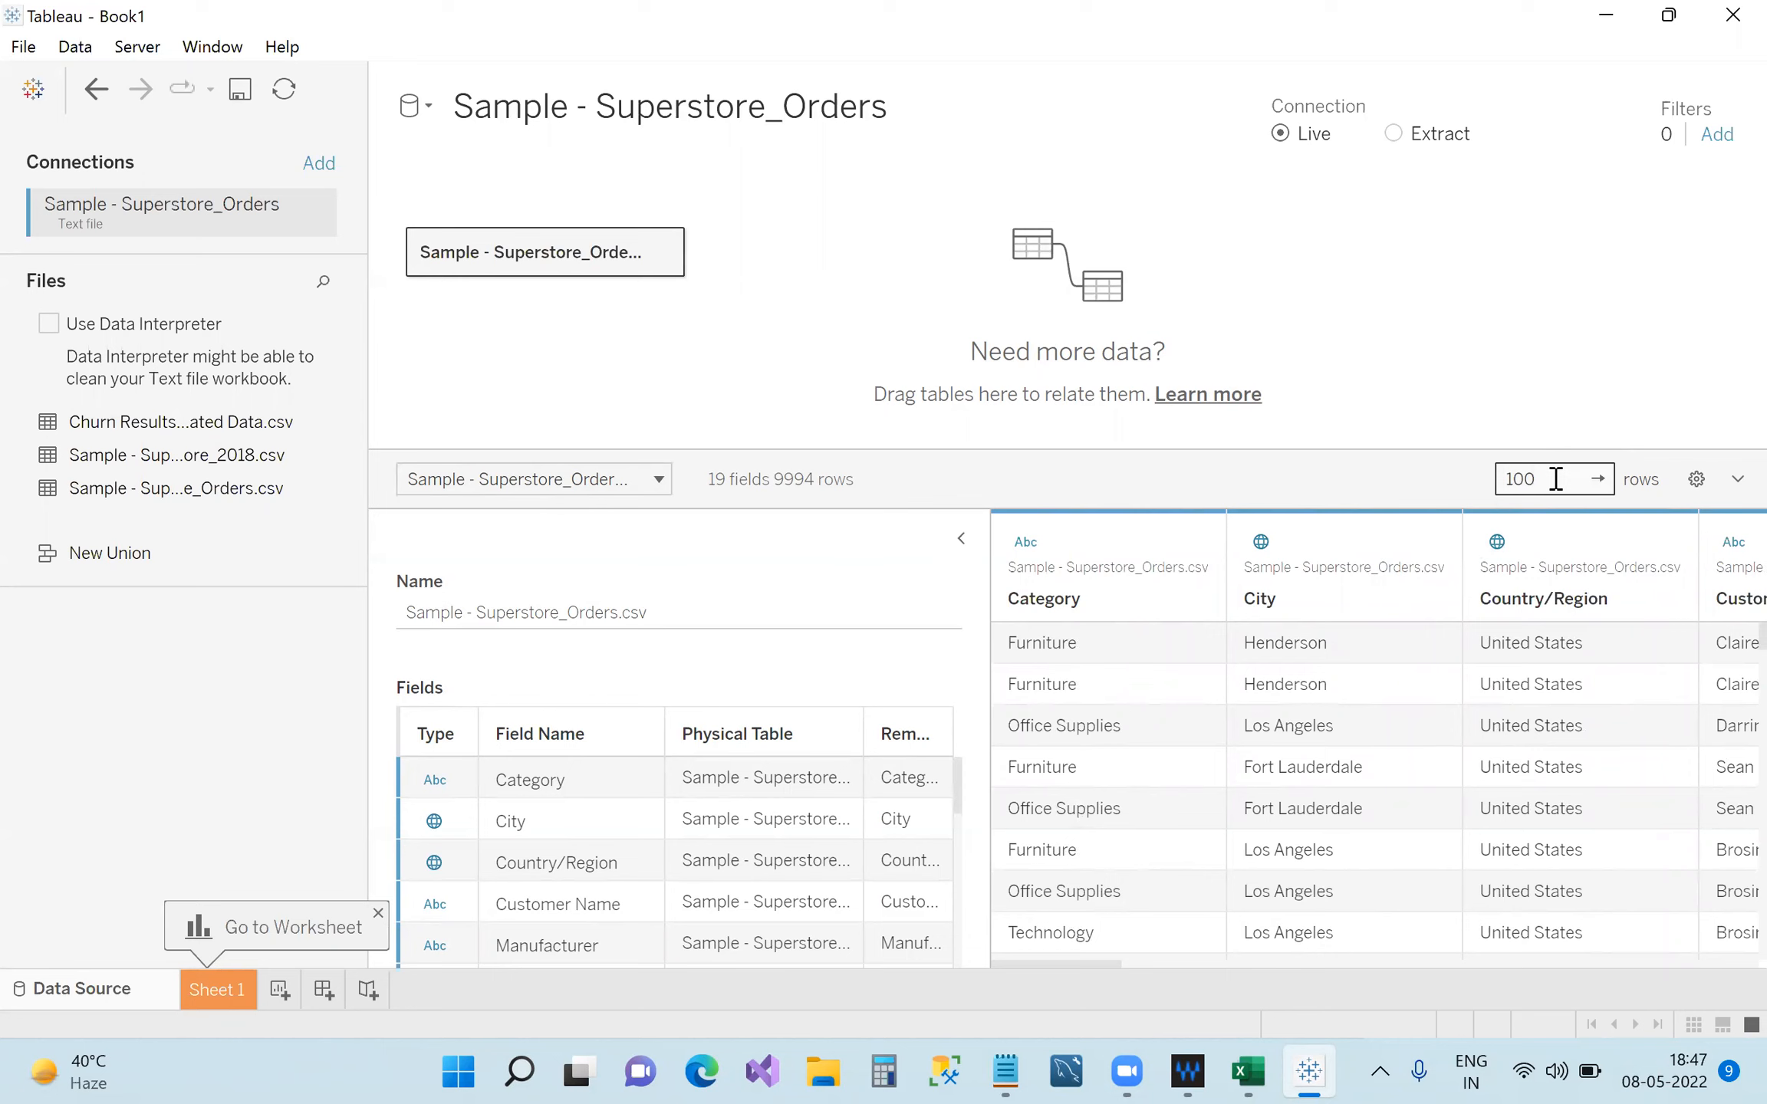
scroll(1251, 725, down, 3)
scroll(1251, 726, down, 3)
scroll(1297, 760, up, 6)
click(1558, 479)
text(0)
key(Return)
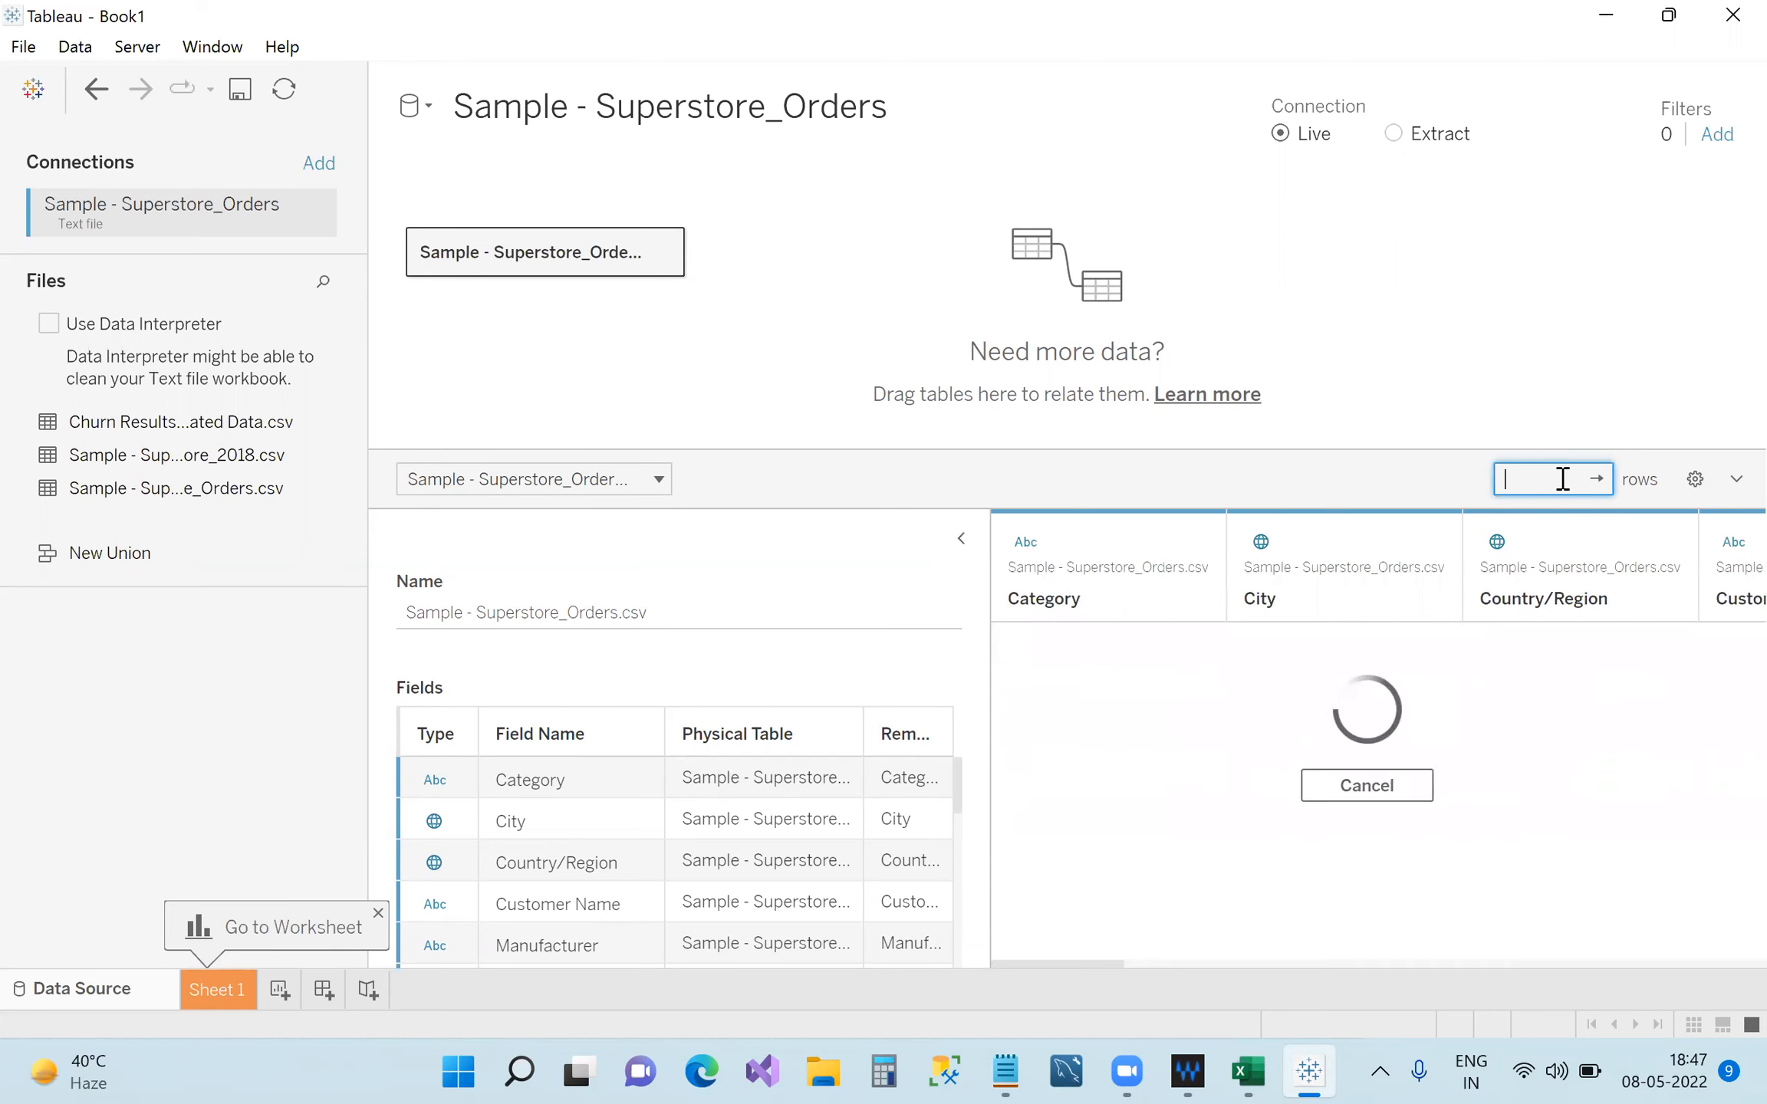
Return the preview to its first rows and widen the grid to show Customer Name.
scroll(1278, 740, down, 10)
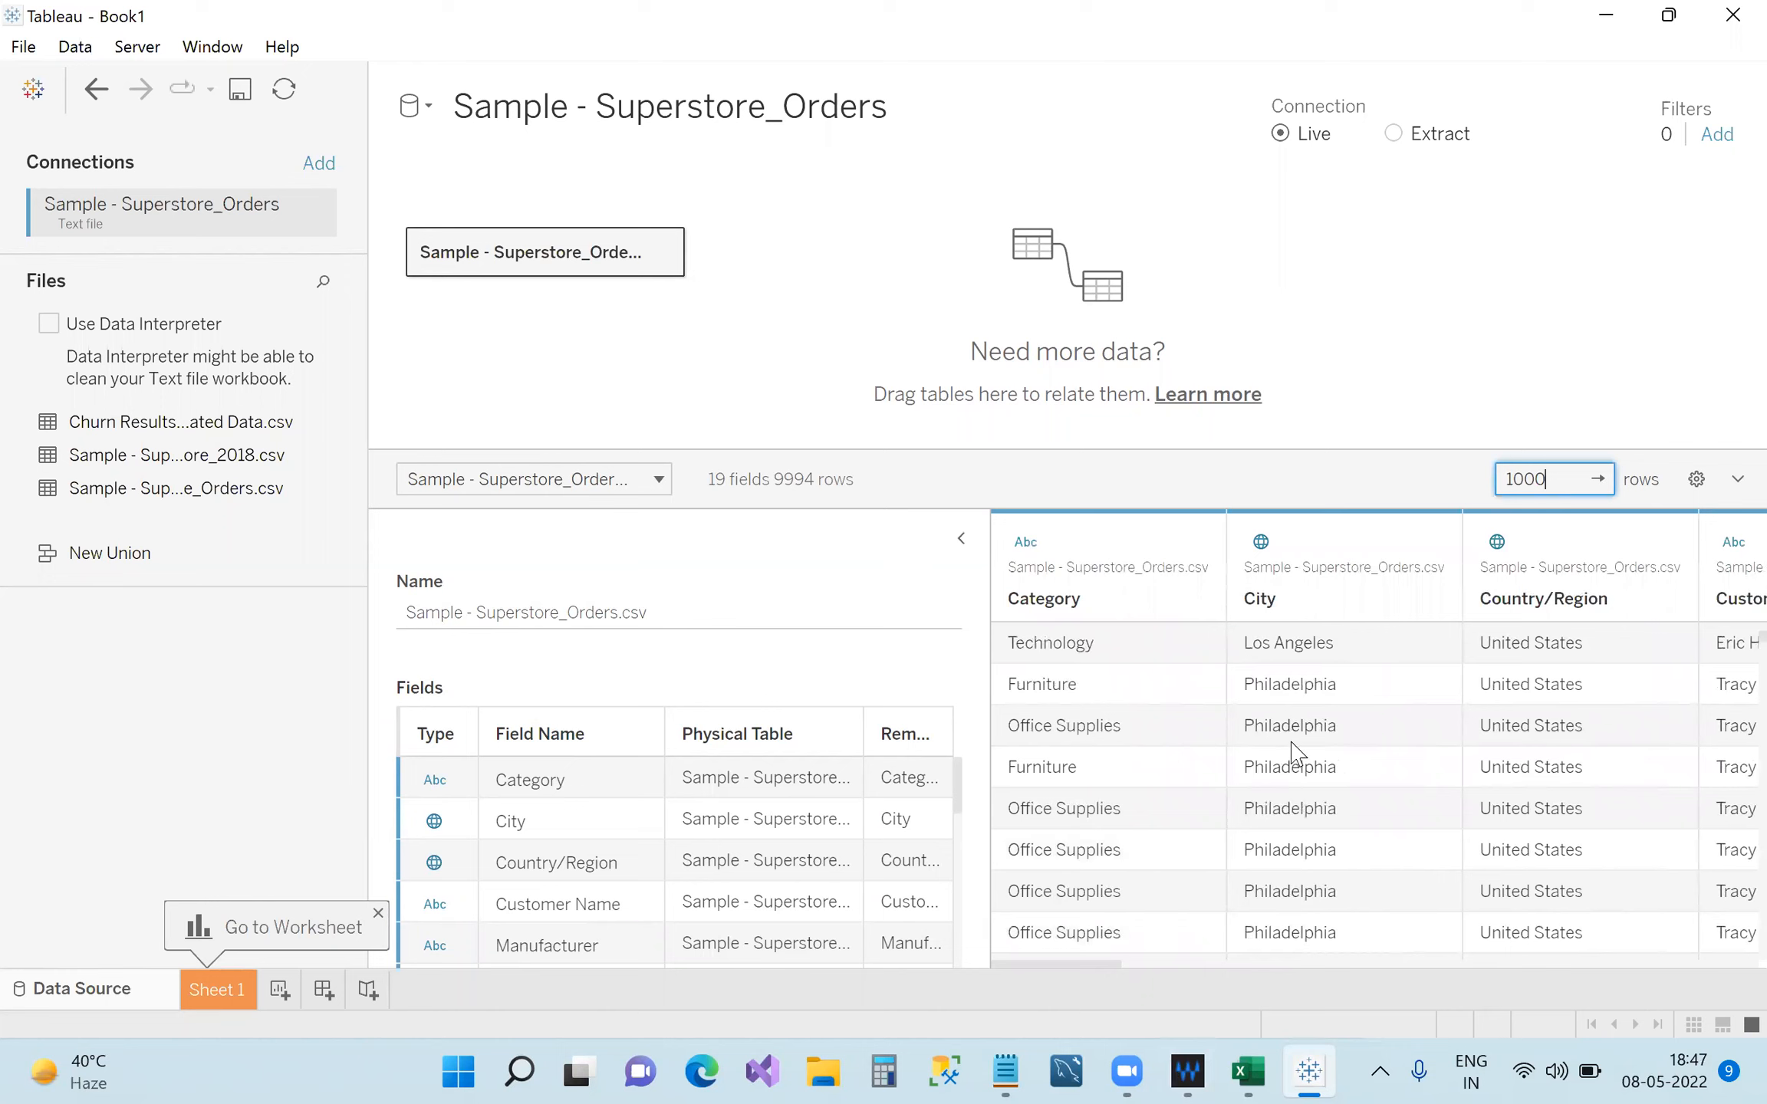
scroll(1271, 756, down, 15)
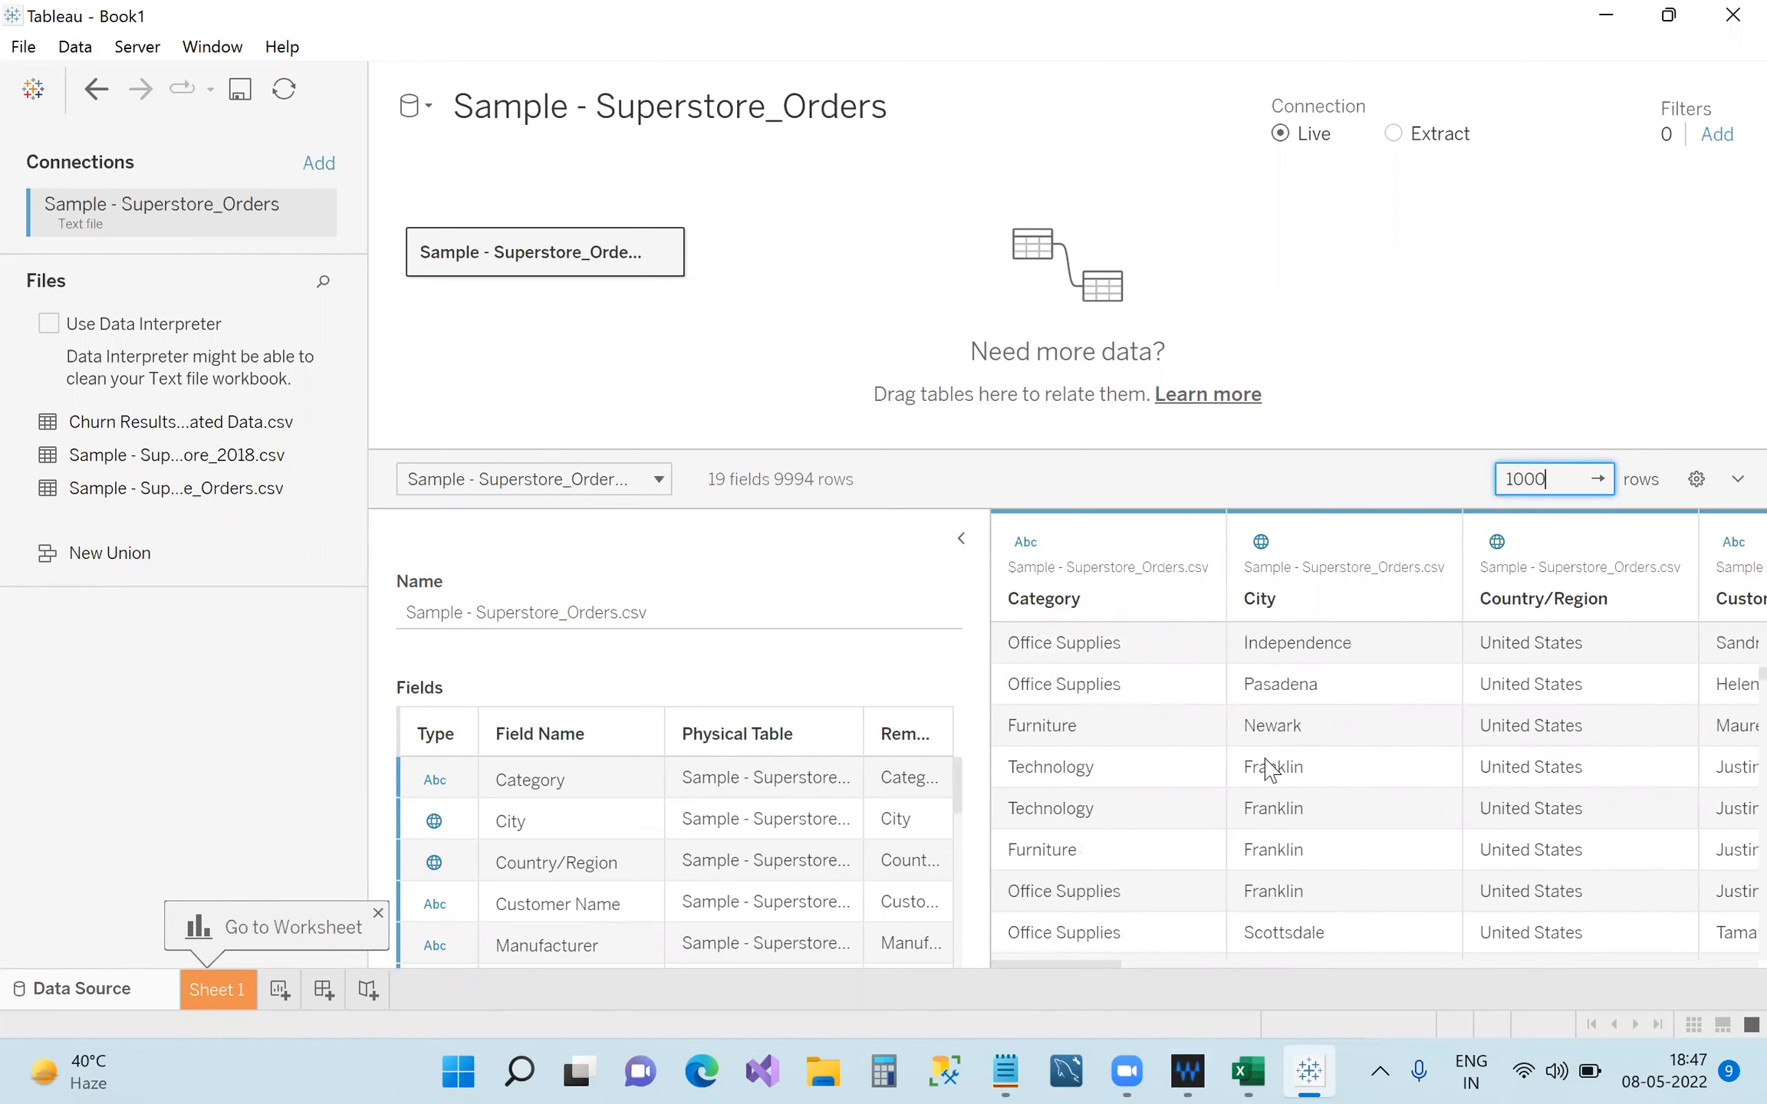
scroll(1273, 770, down, 15)
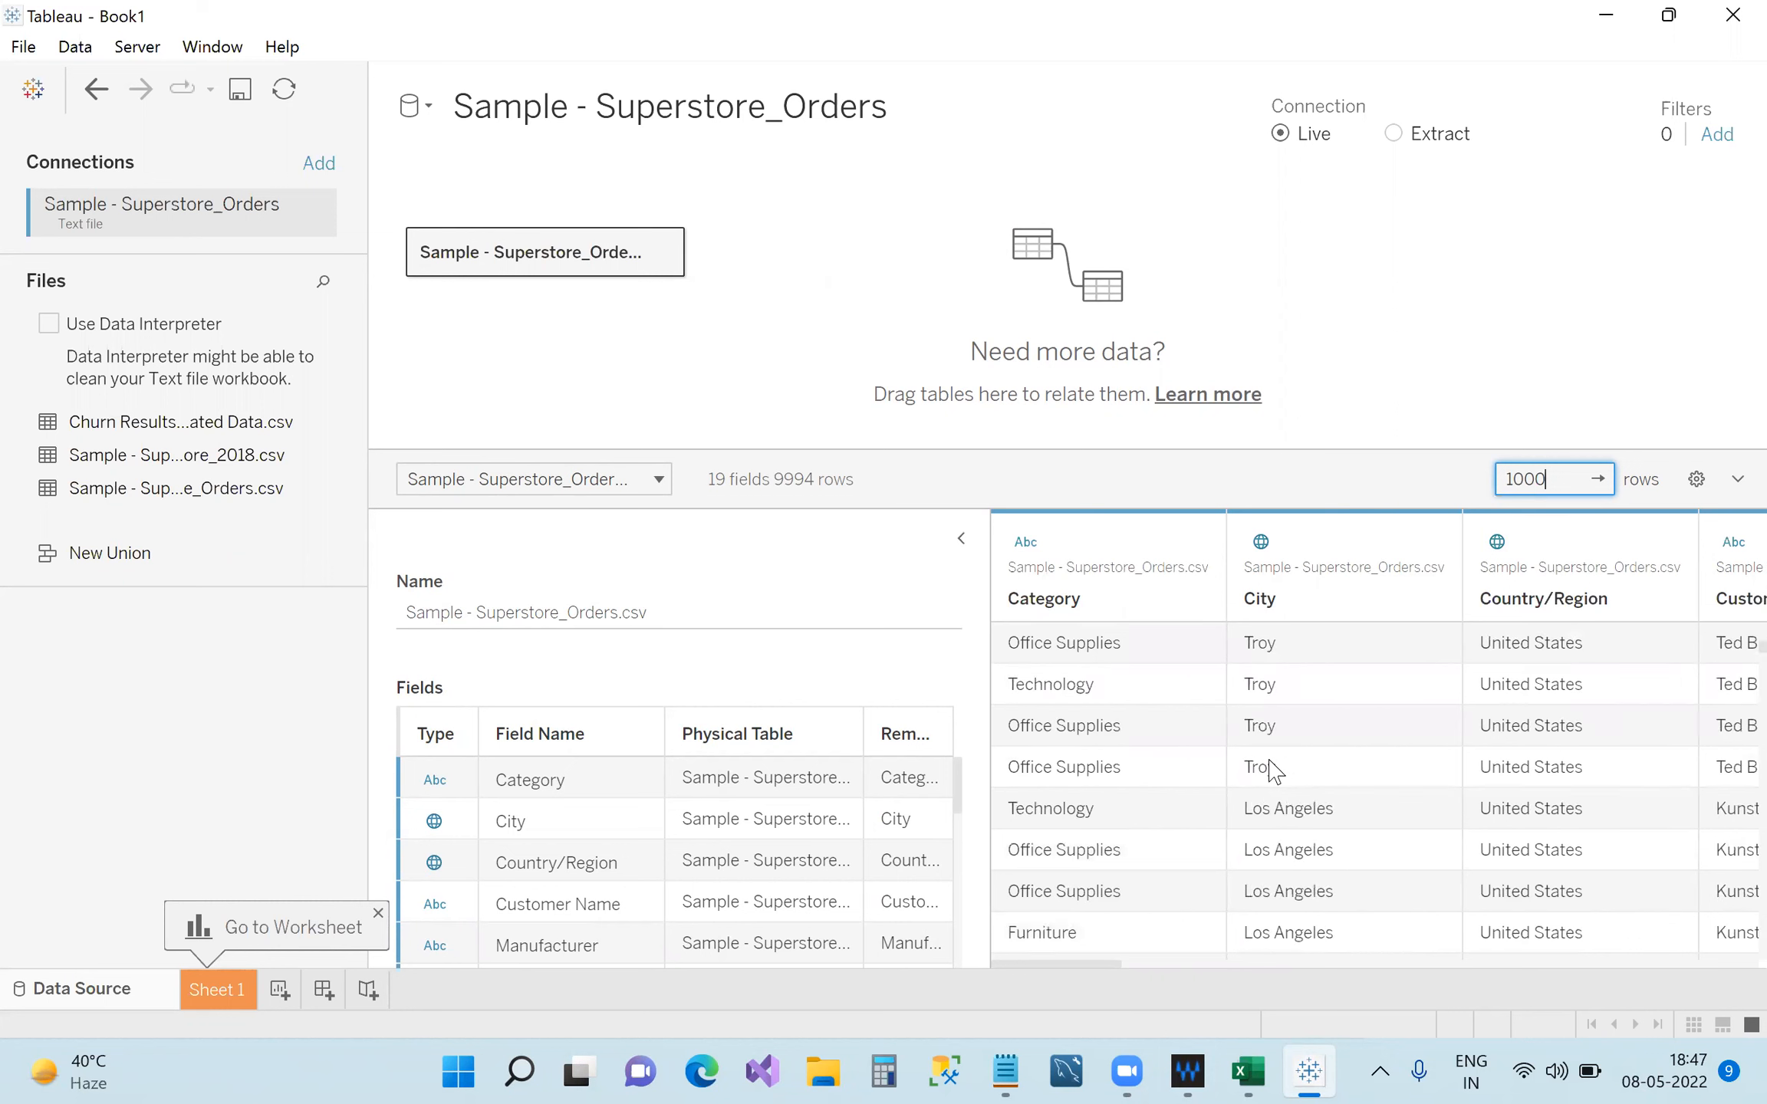
key(Return)
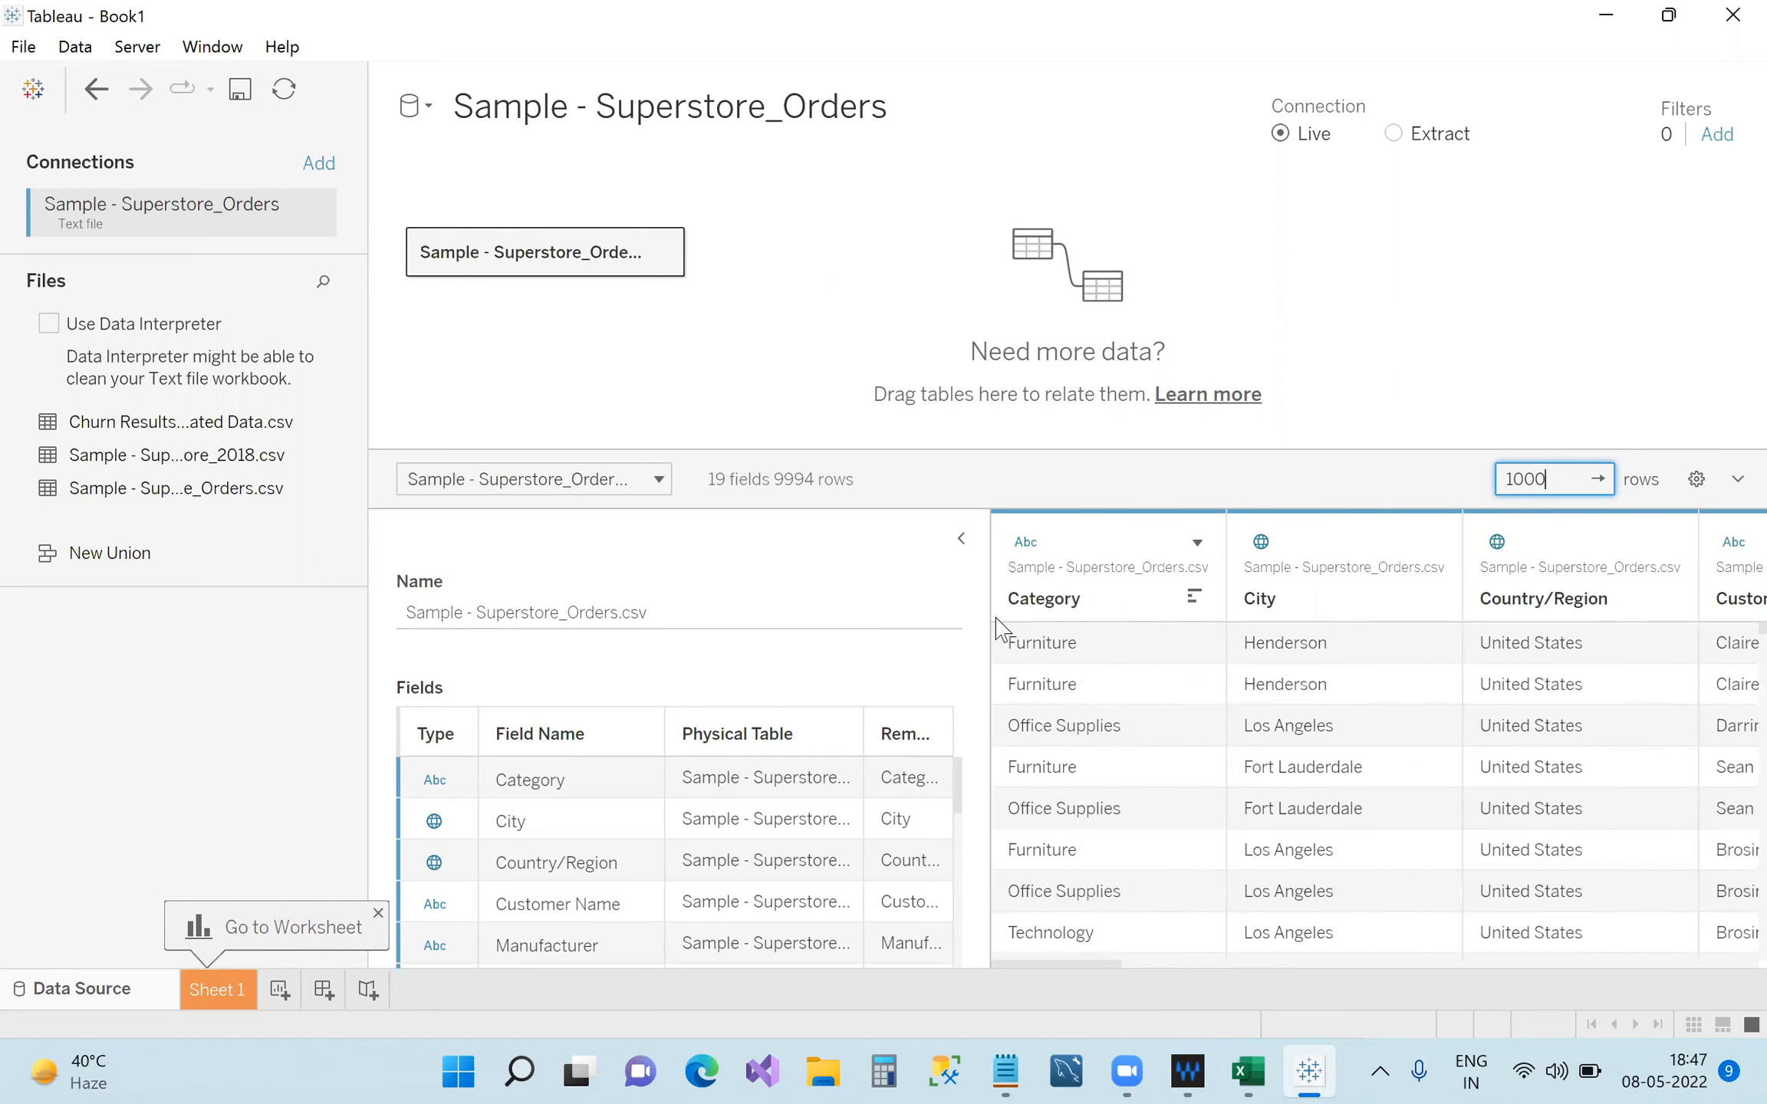
drag(988, 619, 804, 580)
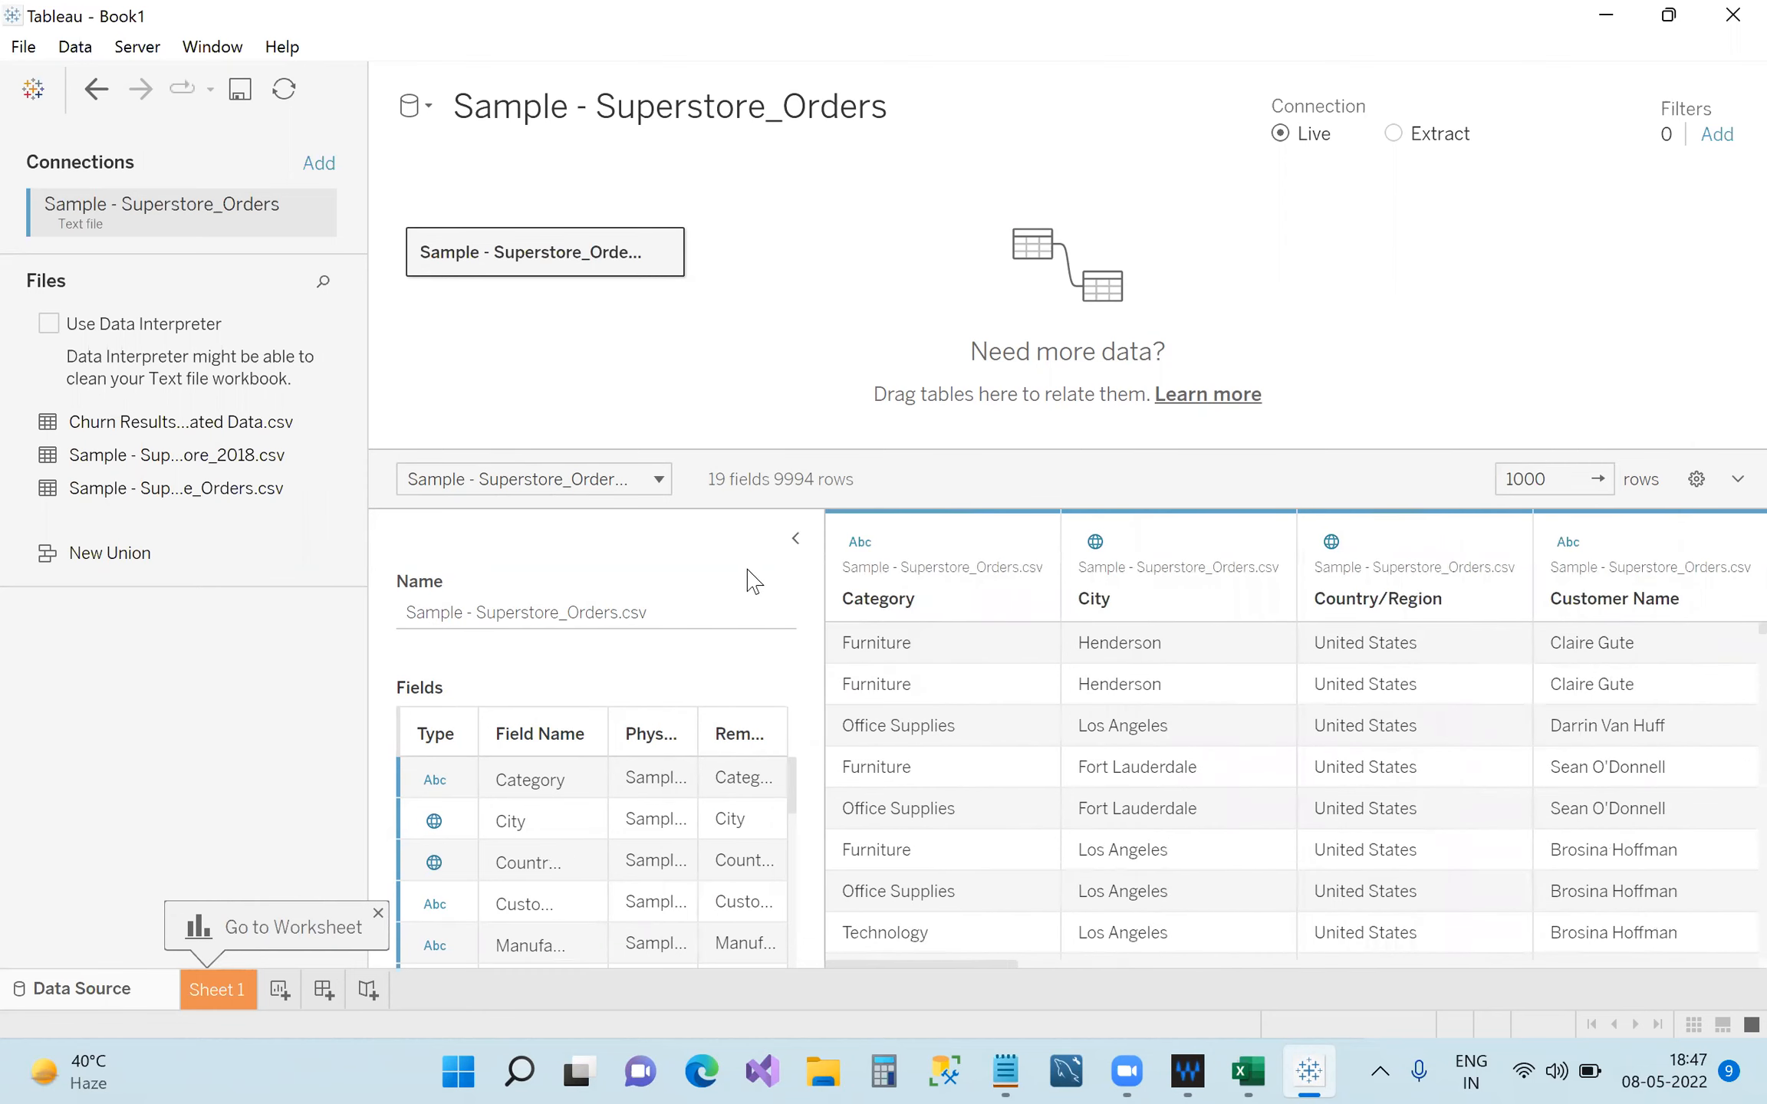
Compare the Excel headings Category, City and Country/Region against Tableau's preview.
click(1243, 1073)
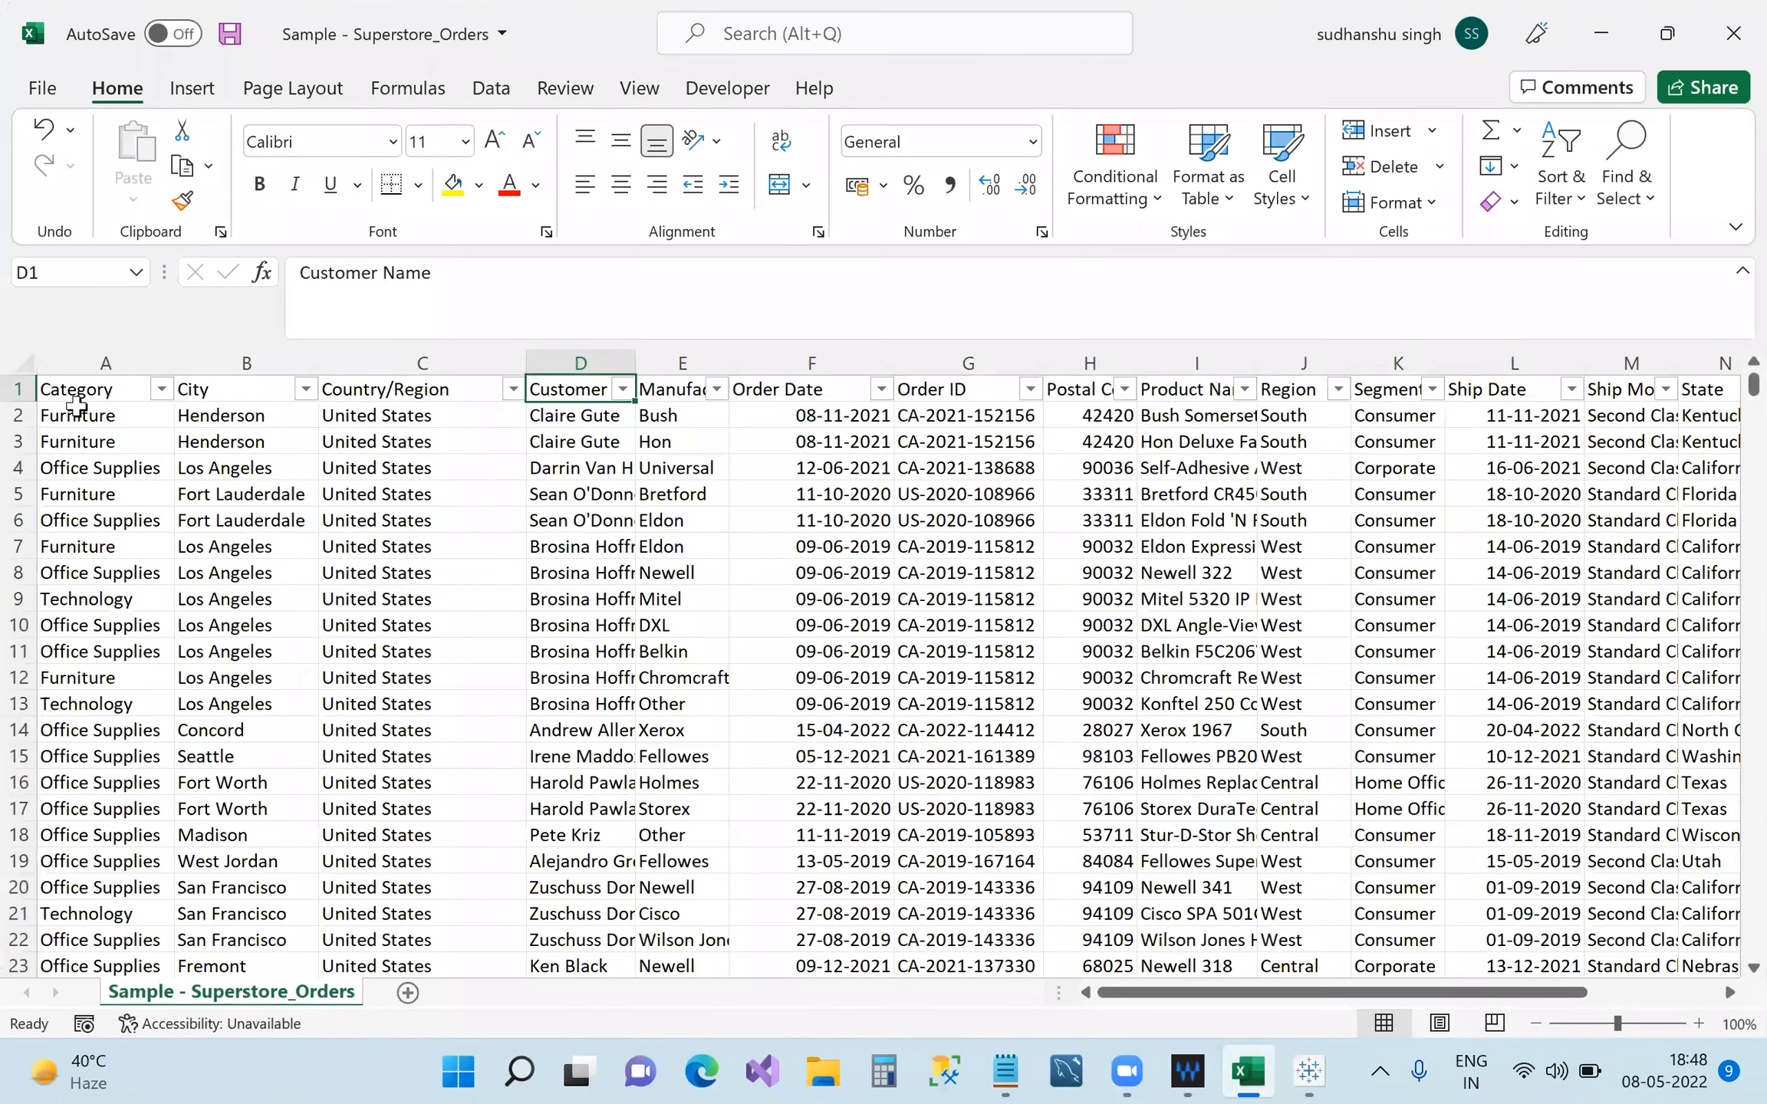
click(83, 391)
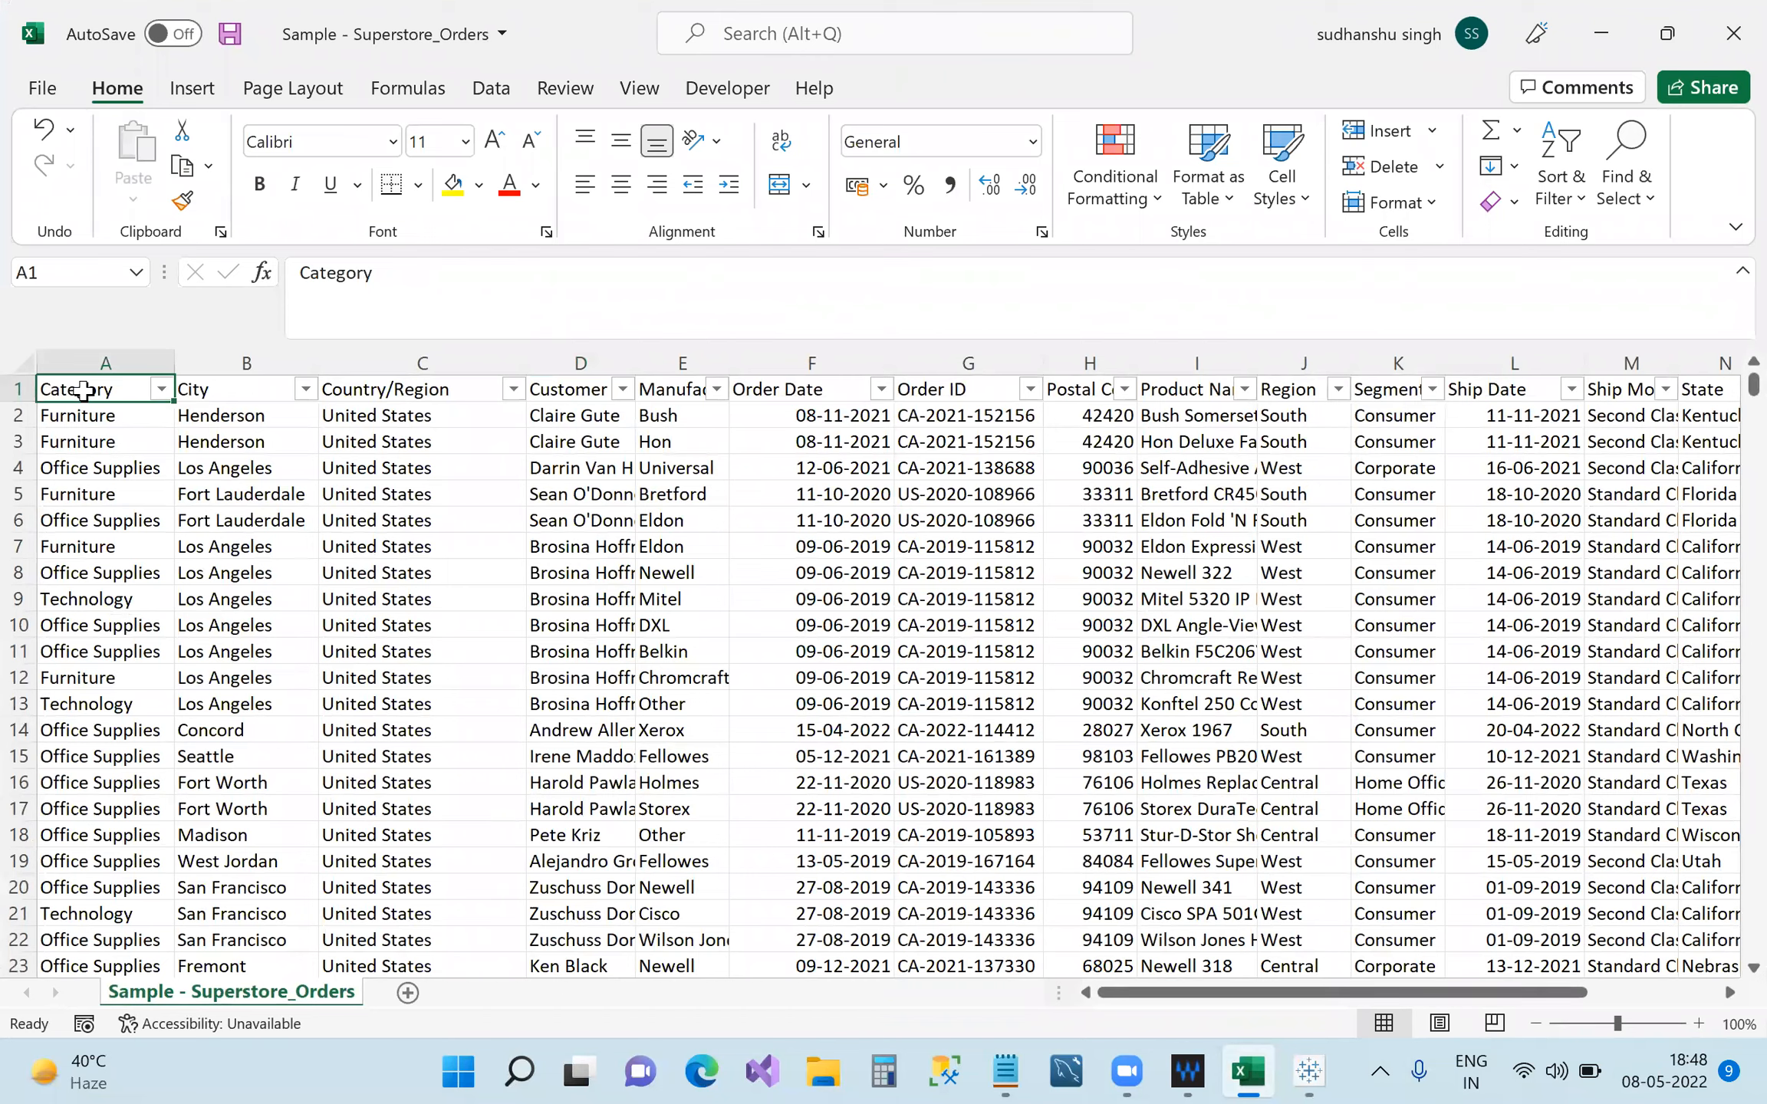
click(230, 388)
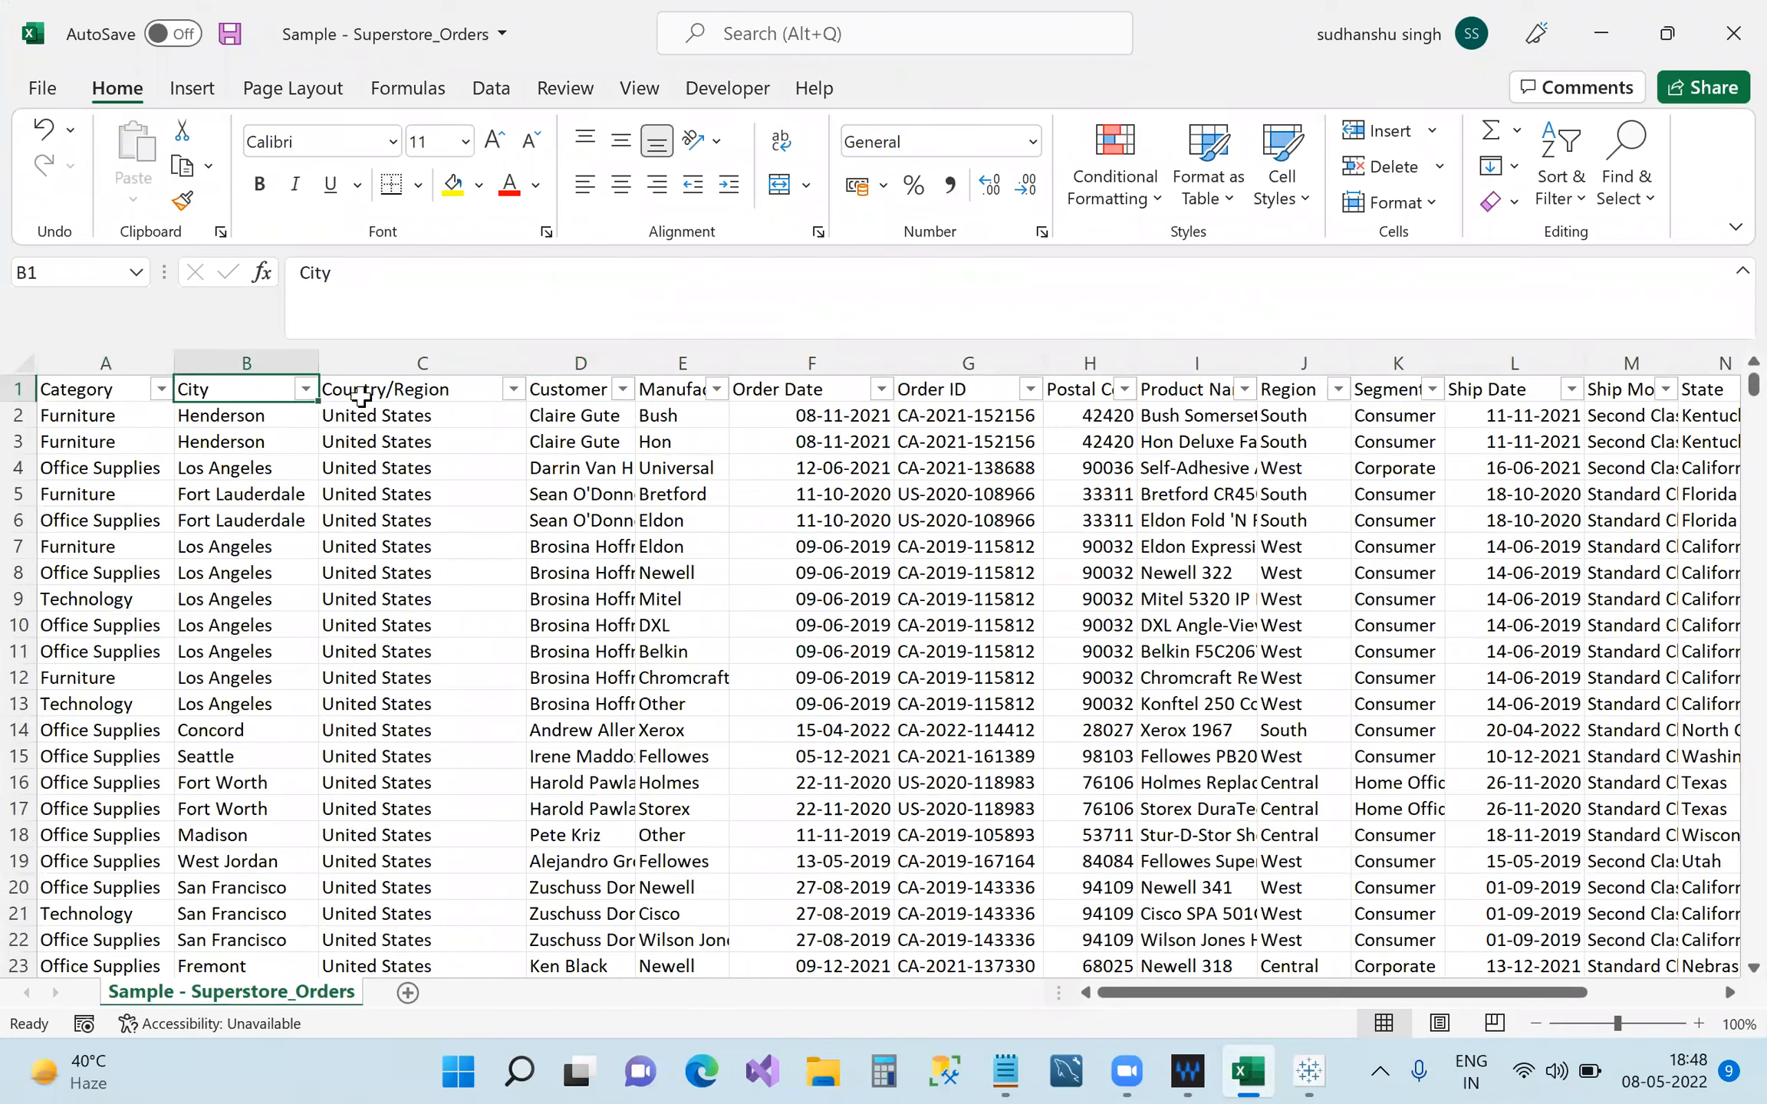
click(361, 395)
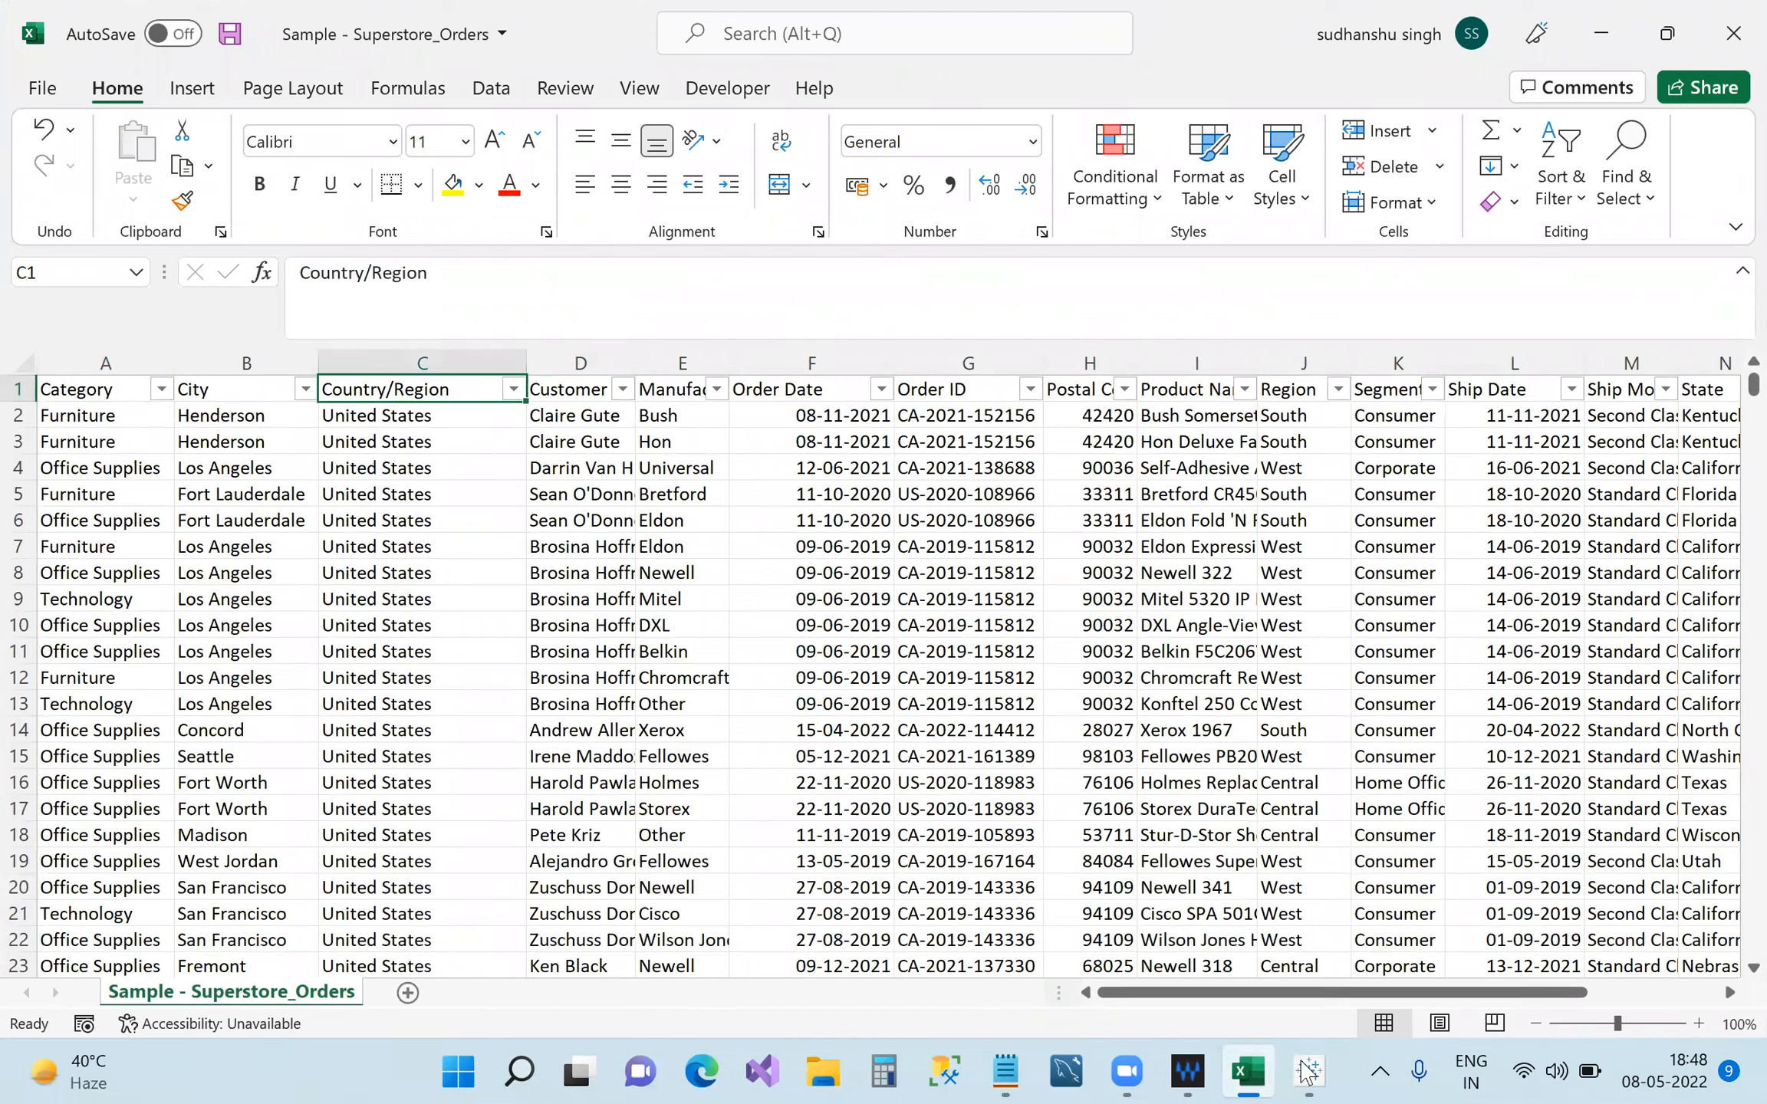
click(1309, 1069)
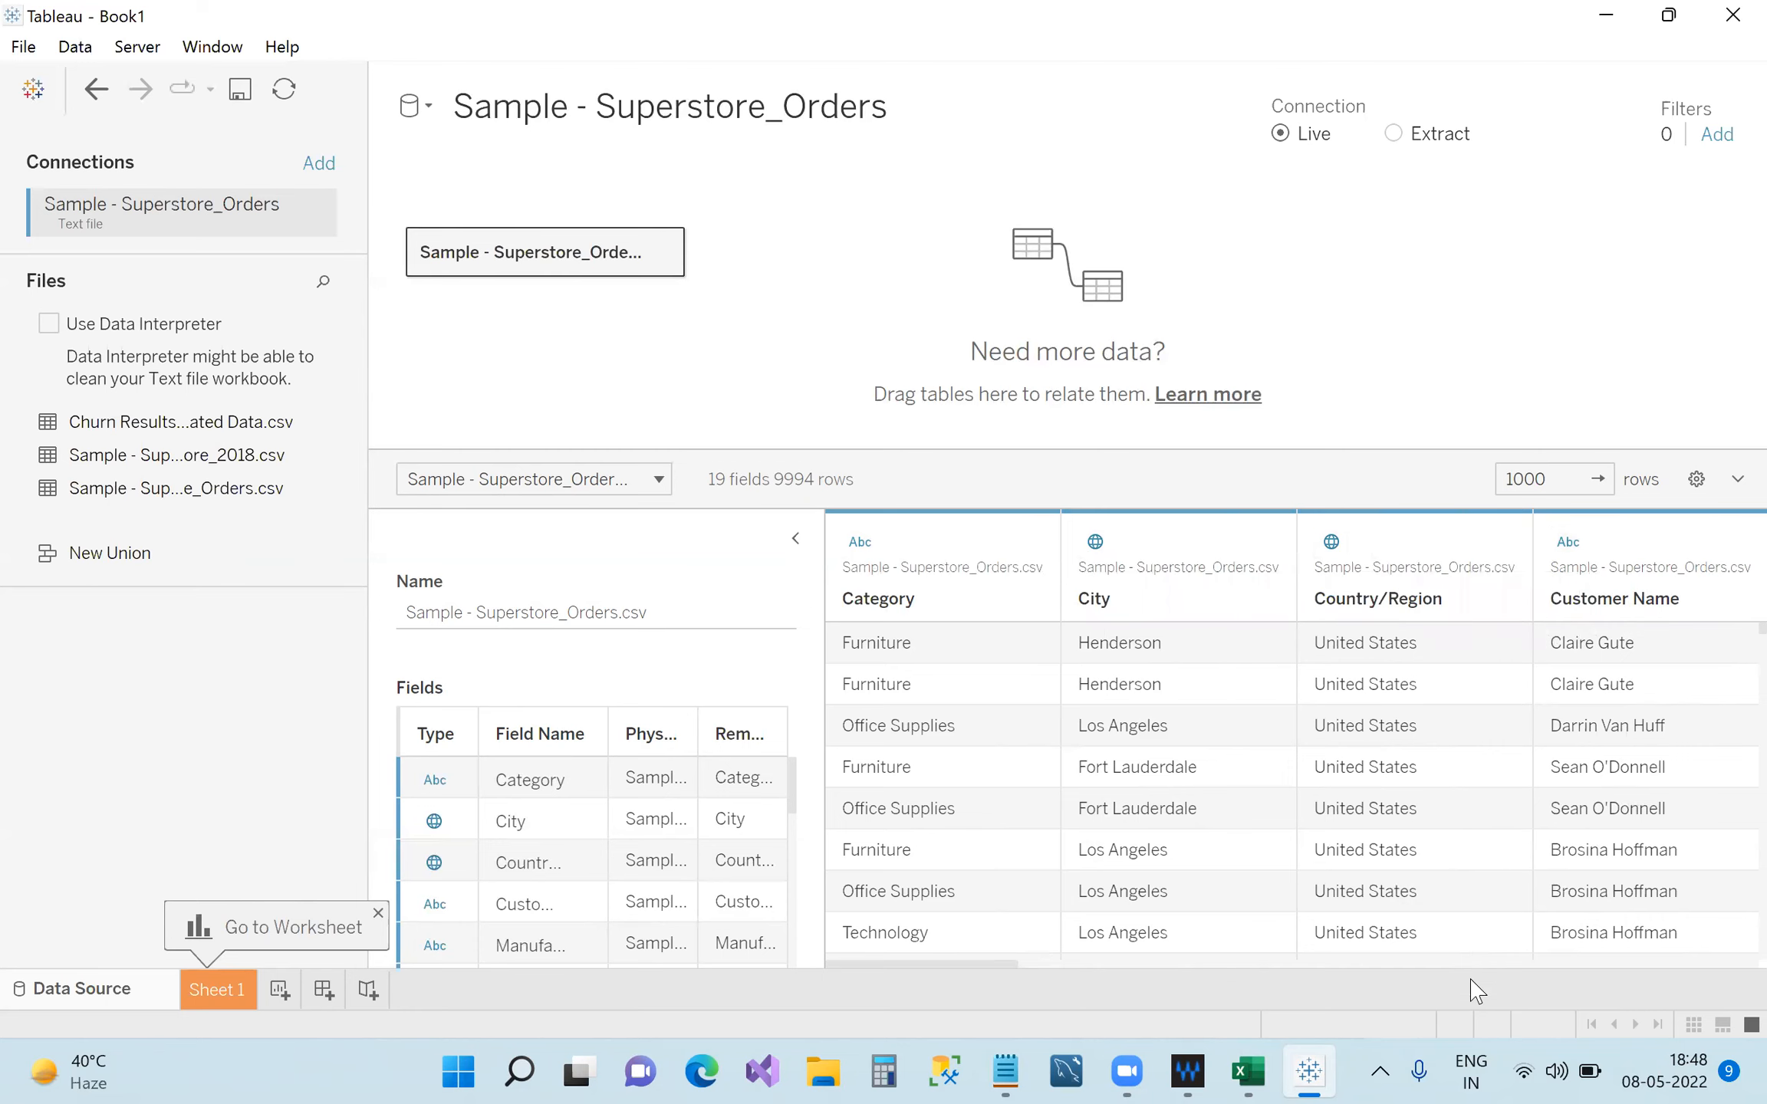
Select the Excel header row to count the 19 fields, then add a 'data type' note.
click(1247, 1072)
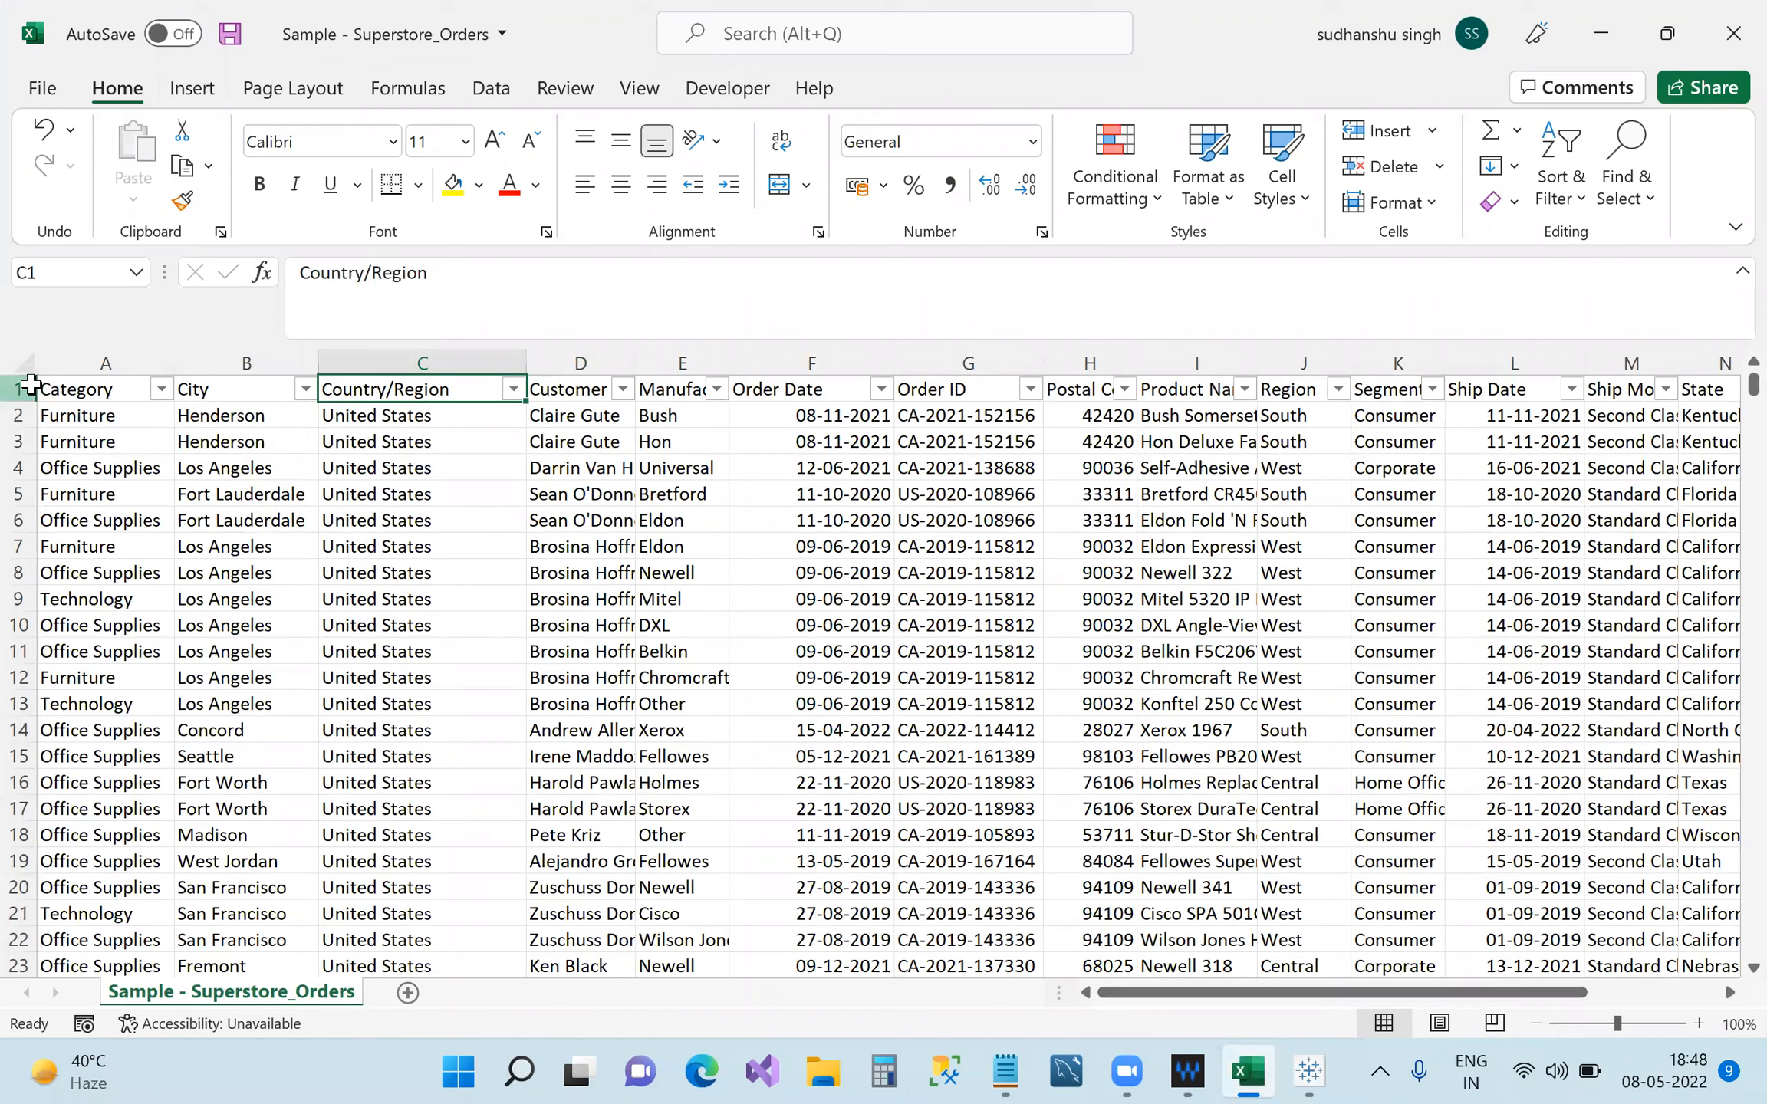
click(31, 386)
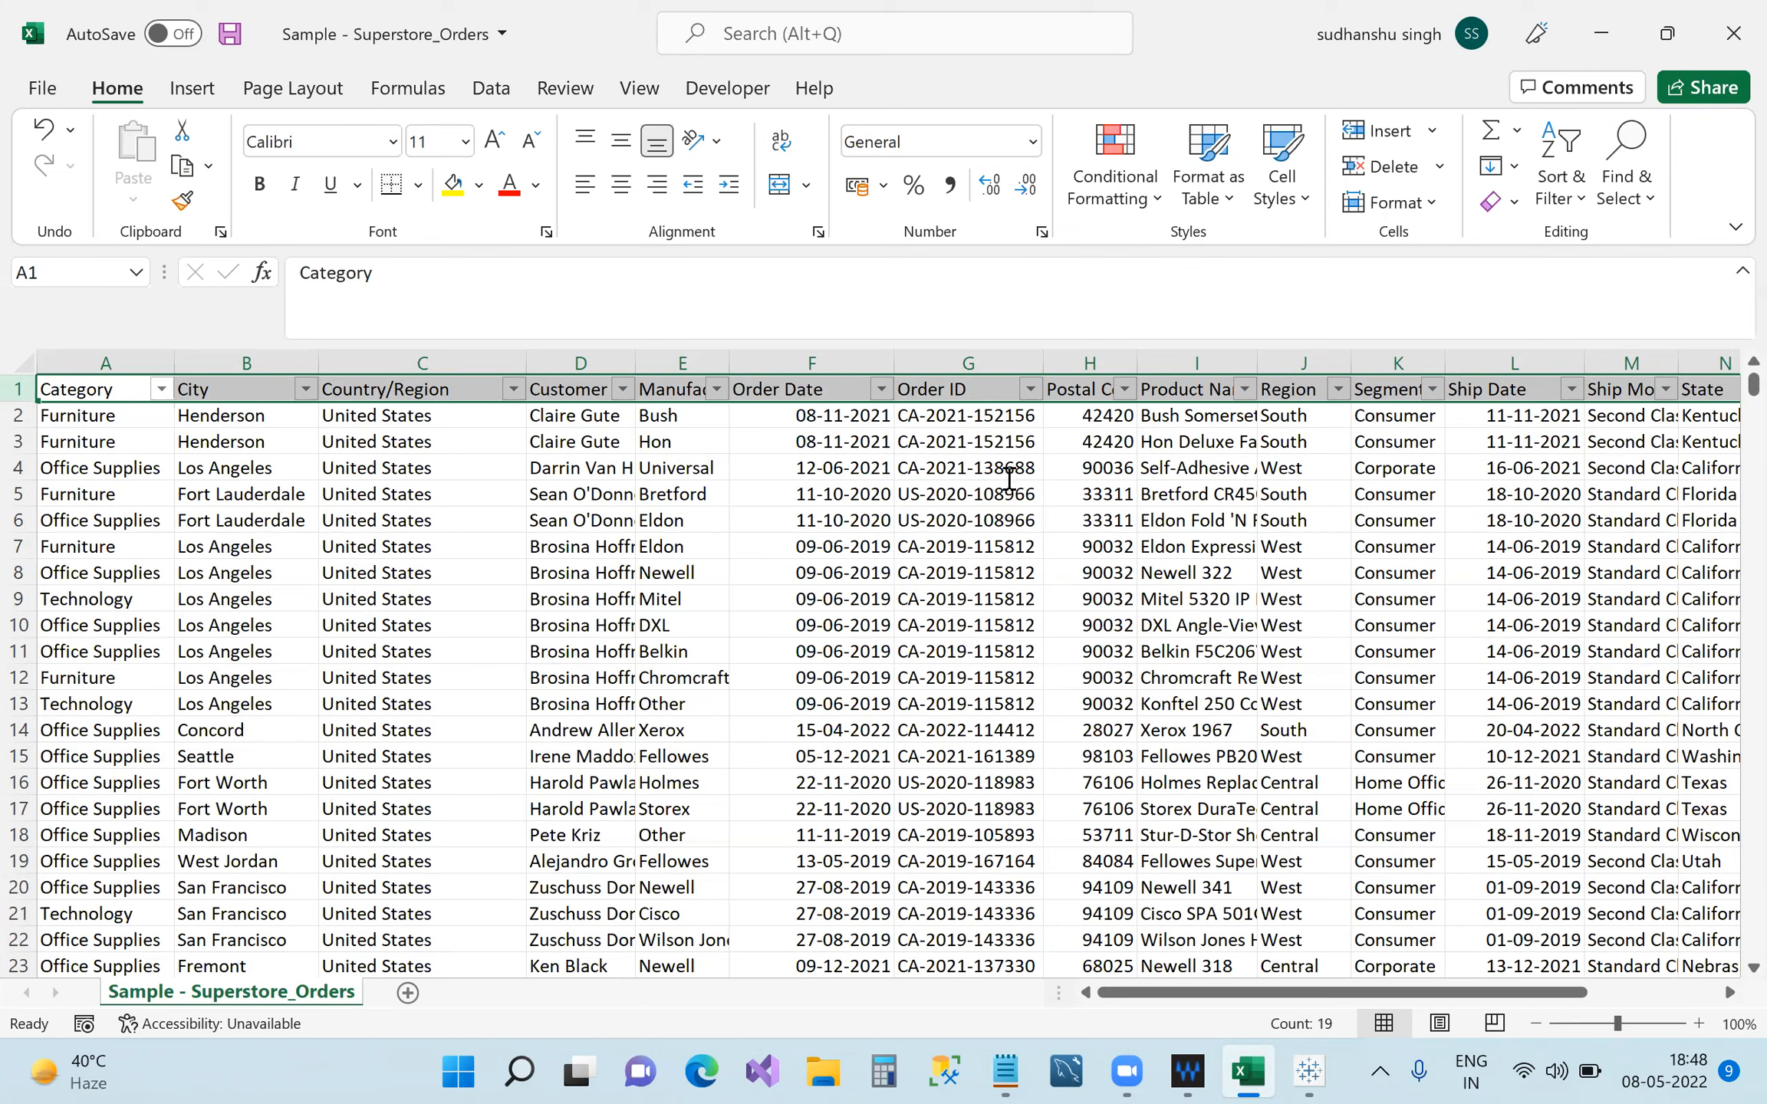
key(alt+Tab)
text(d)
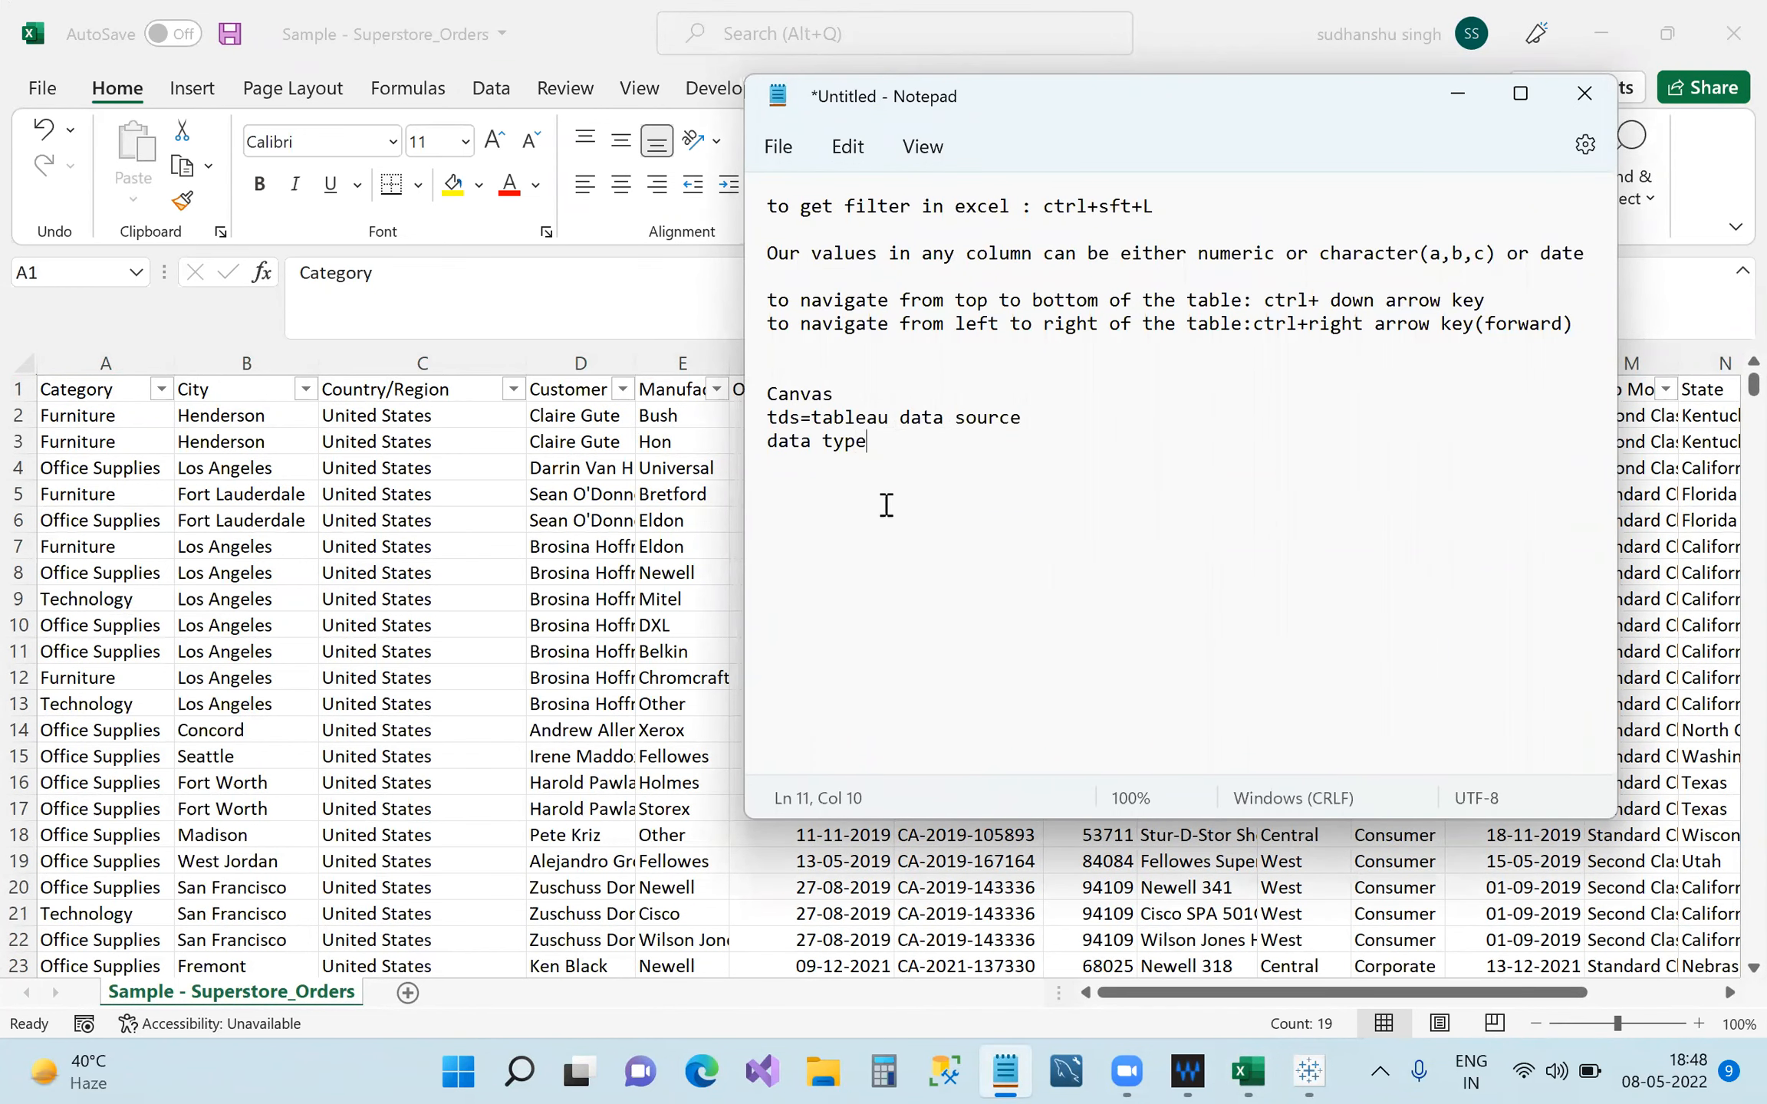
Highlight the 'data type' note, minimize Notepad, and bring Tableau's Superstore_Orders data source page forward.
drag(869, 442, 767, 442)
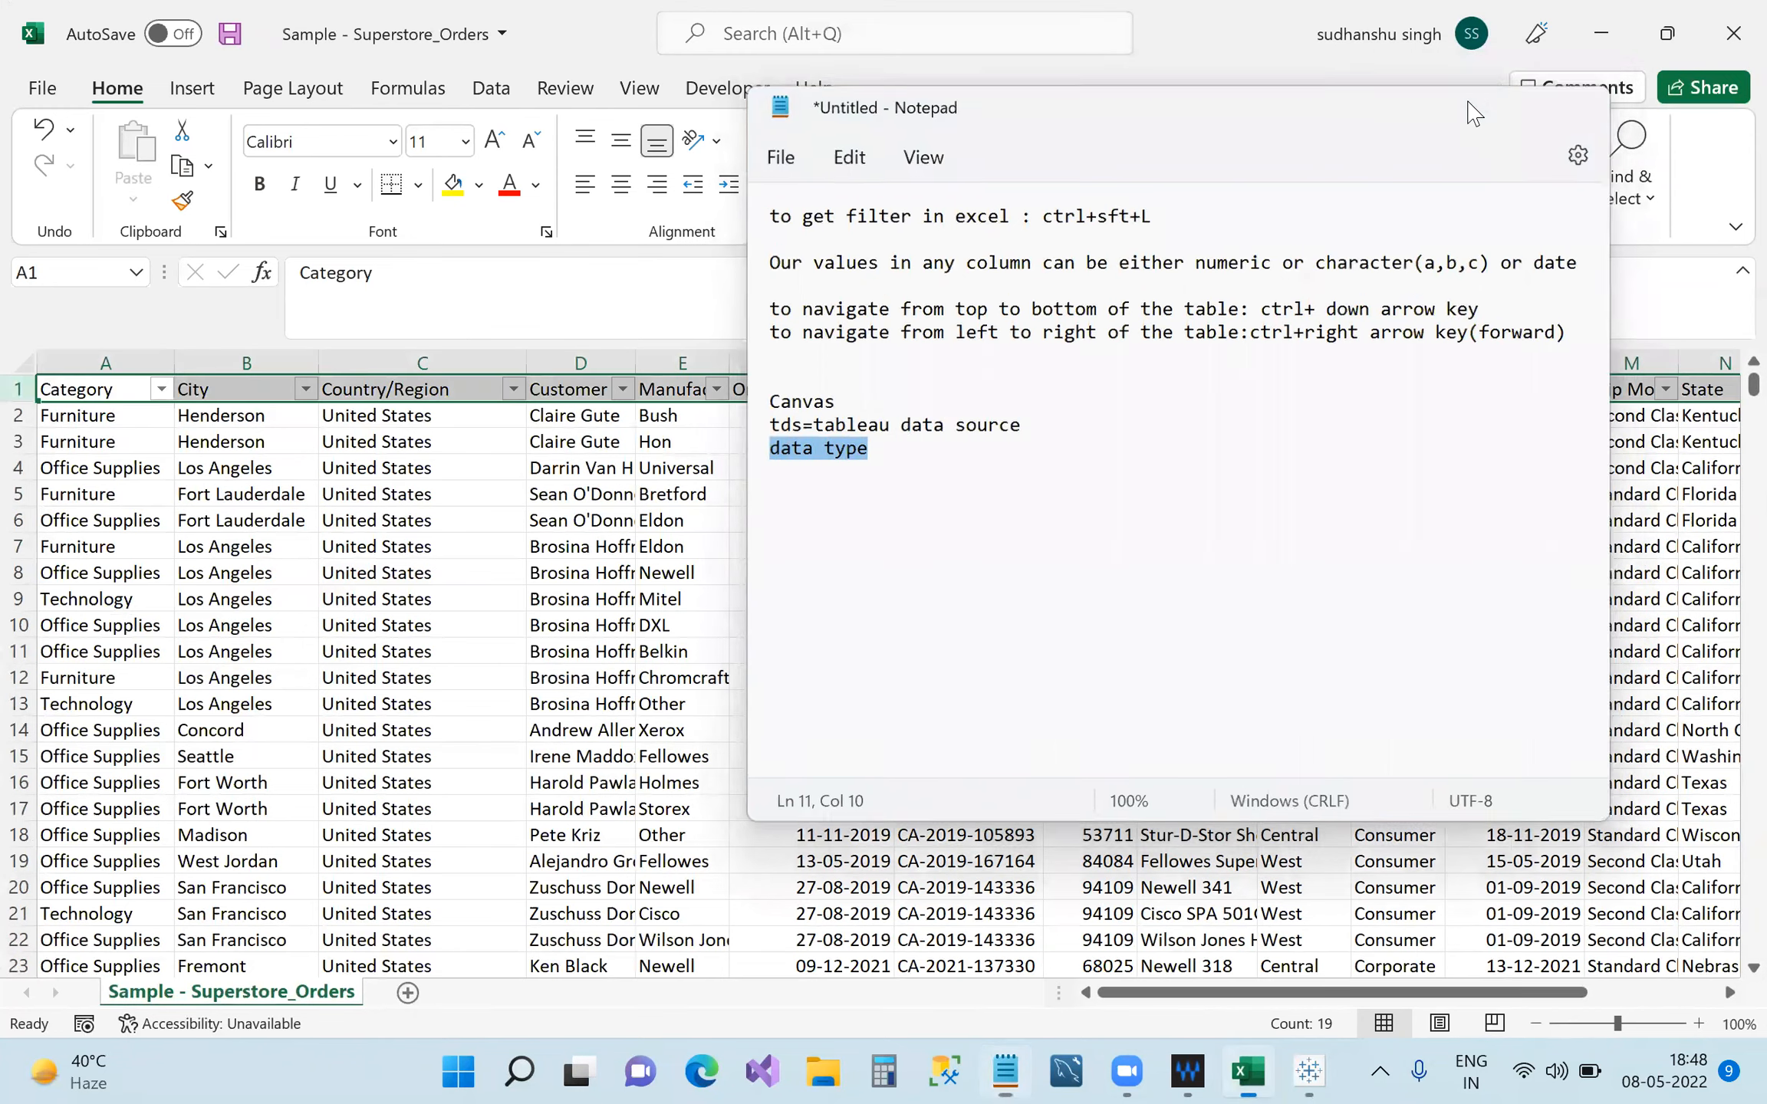
click(1467, 108)
click(1310, 1072)
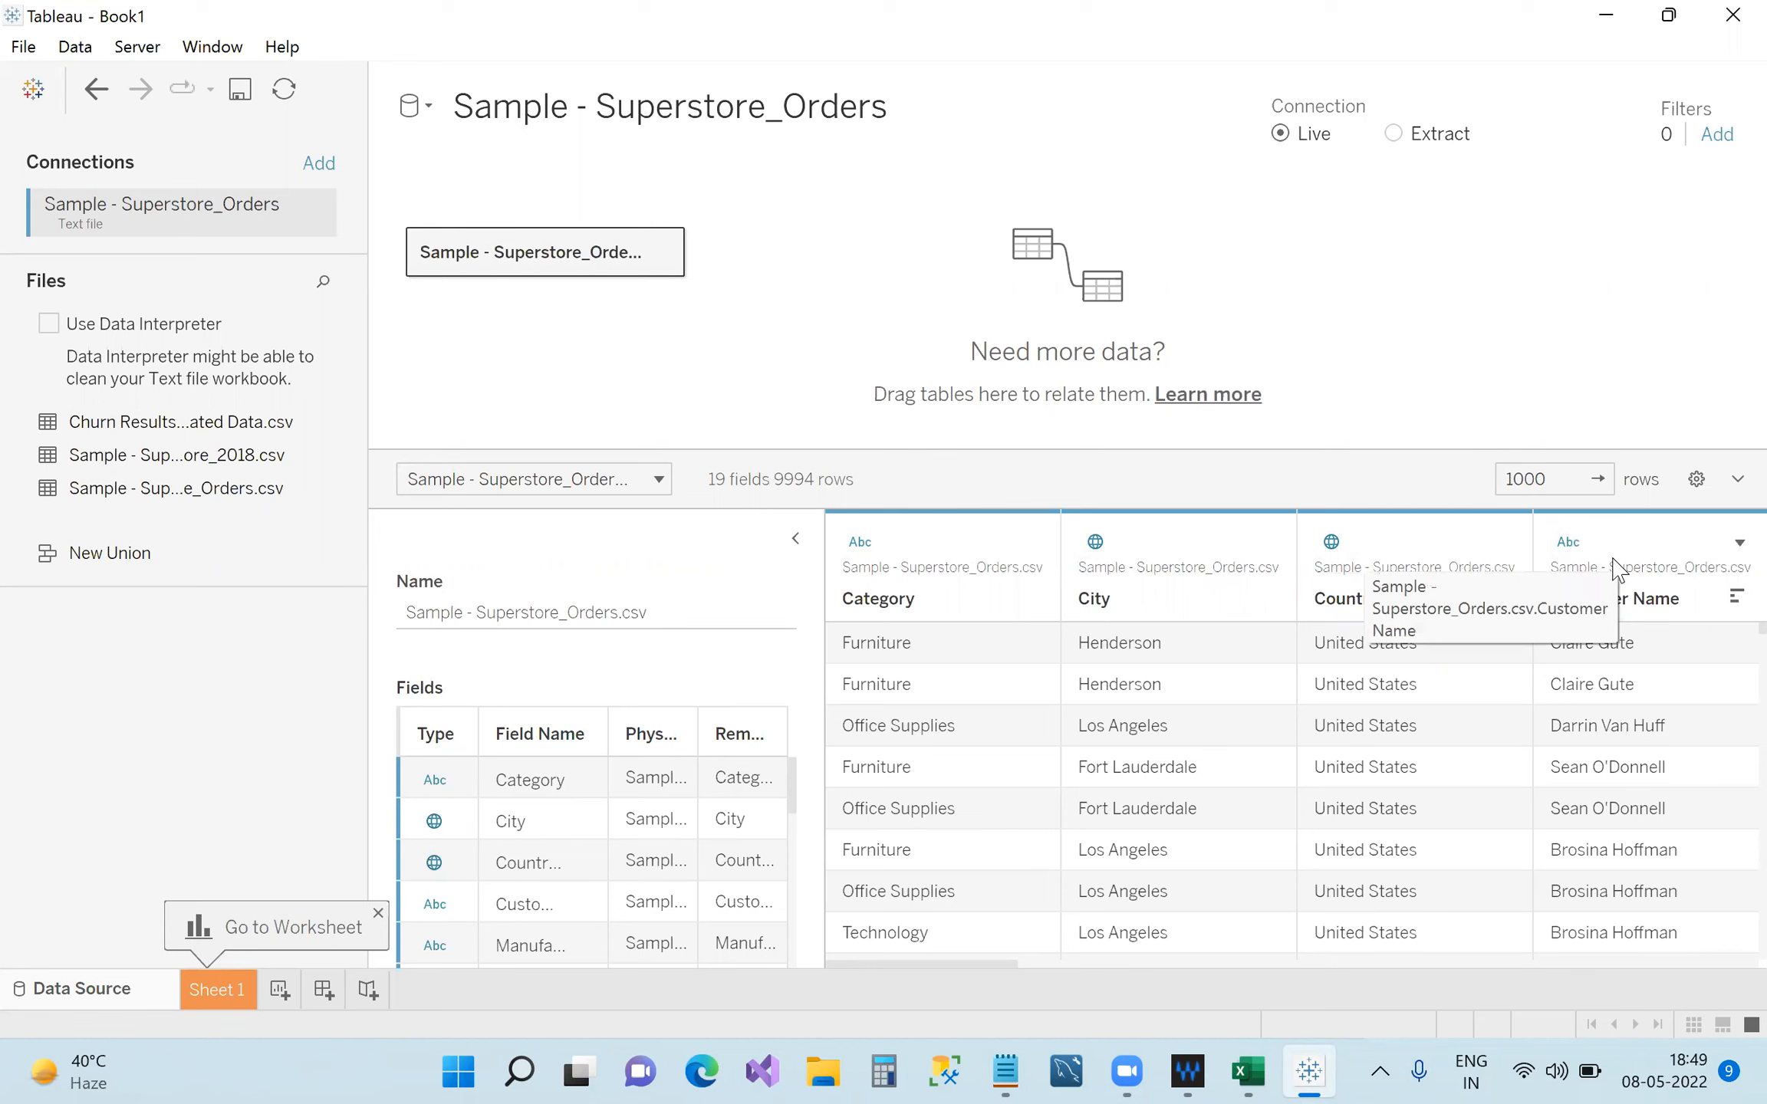
Scroll to Manufacturer, Order Date and Order ID, then widen the Field Name column and fields table.
click(1058, 965)
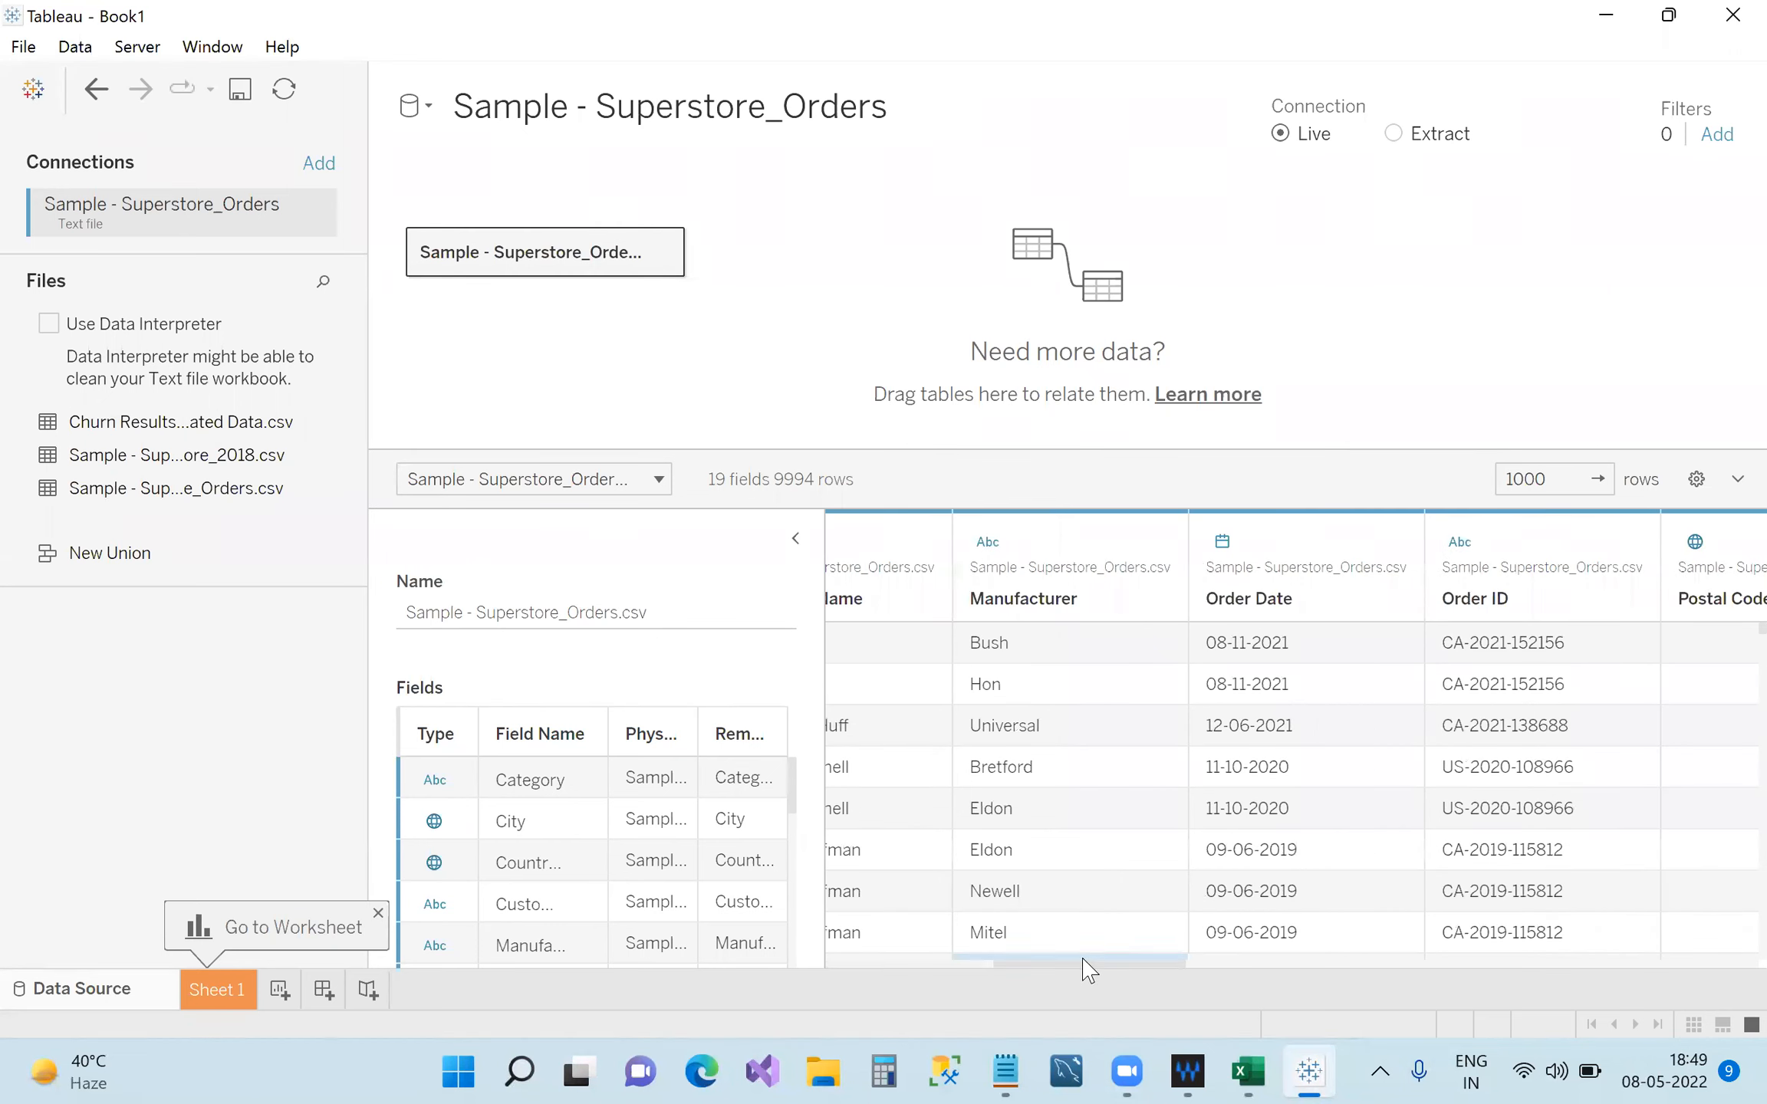
drag(1018, 970, 832, 959)
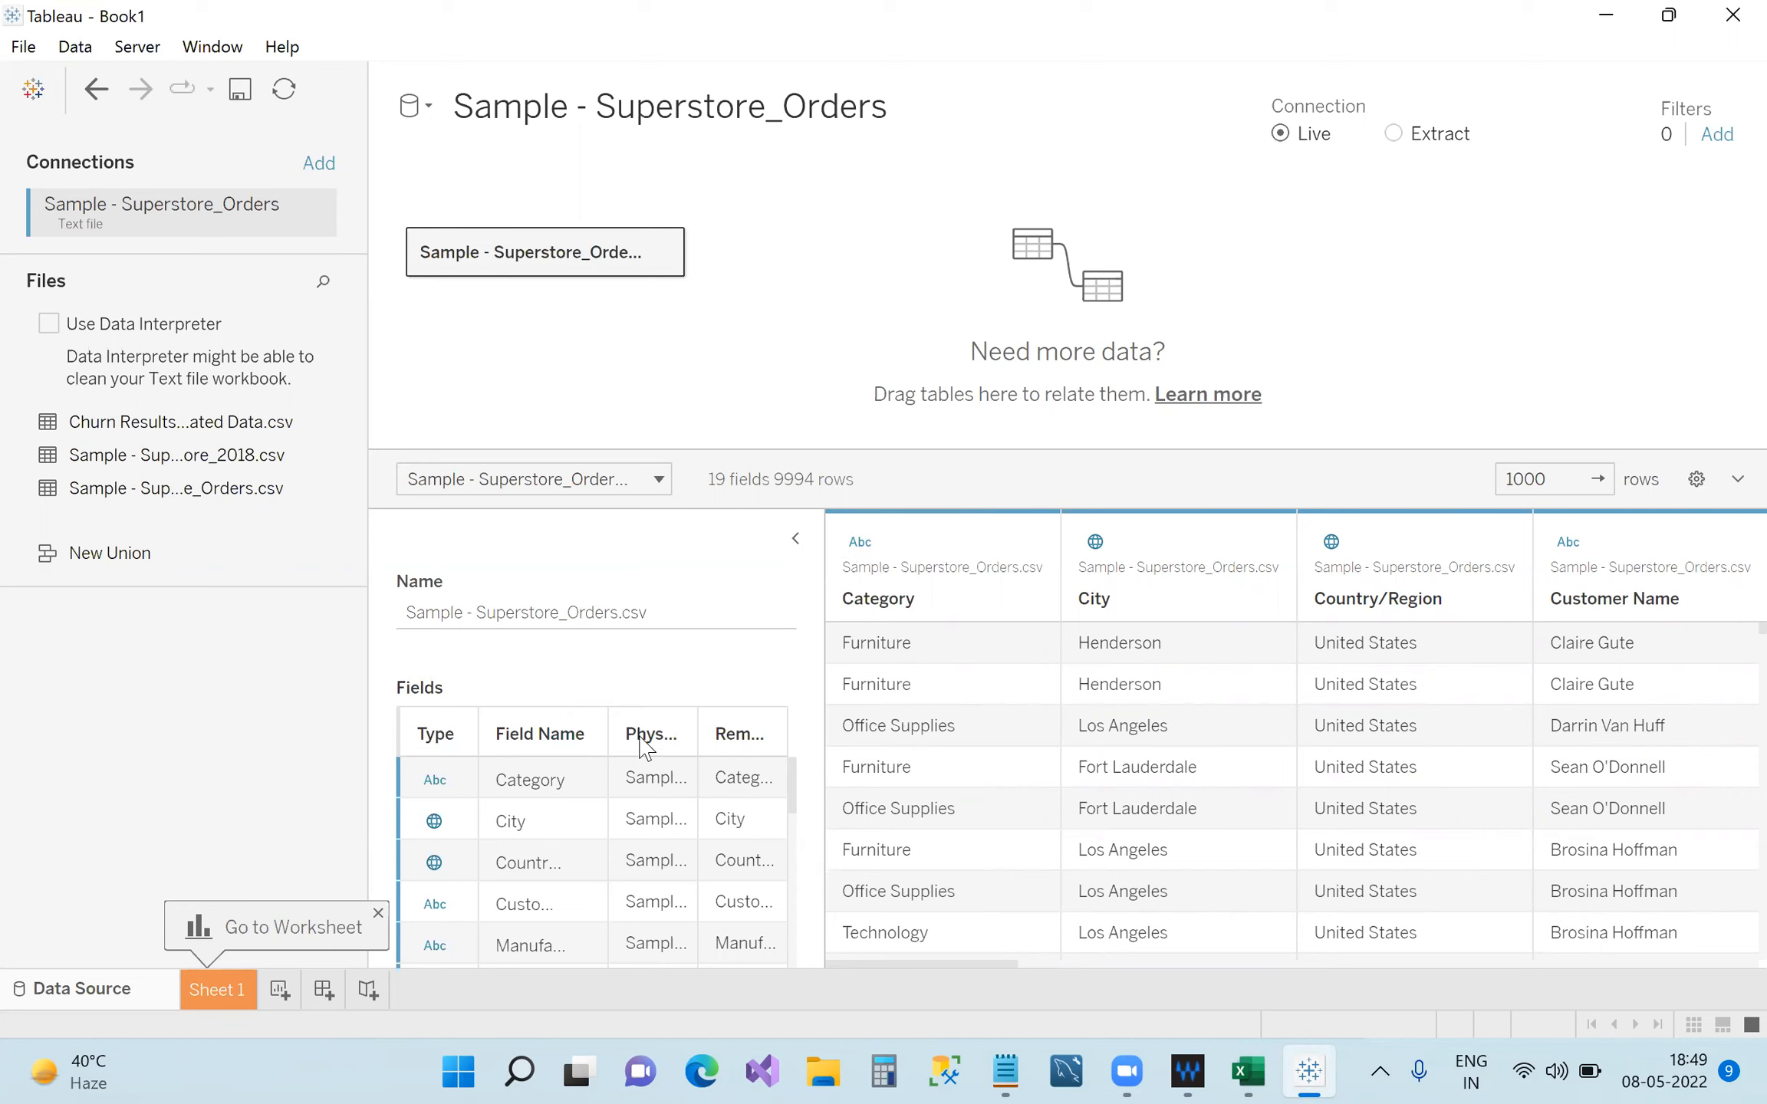
drag(634, 737, 667, 738)
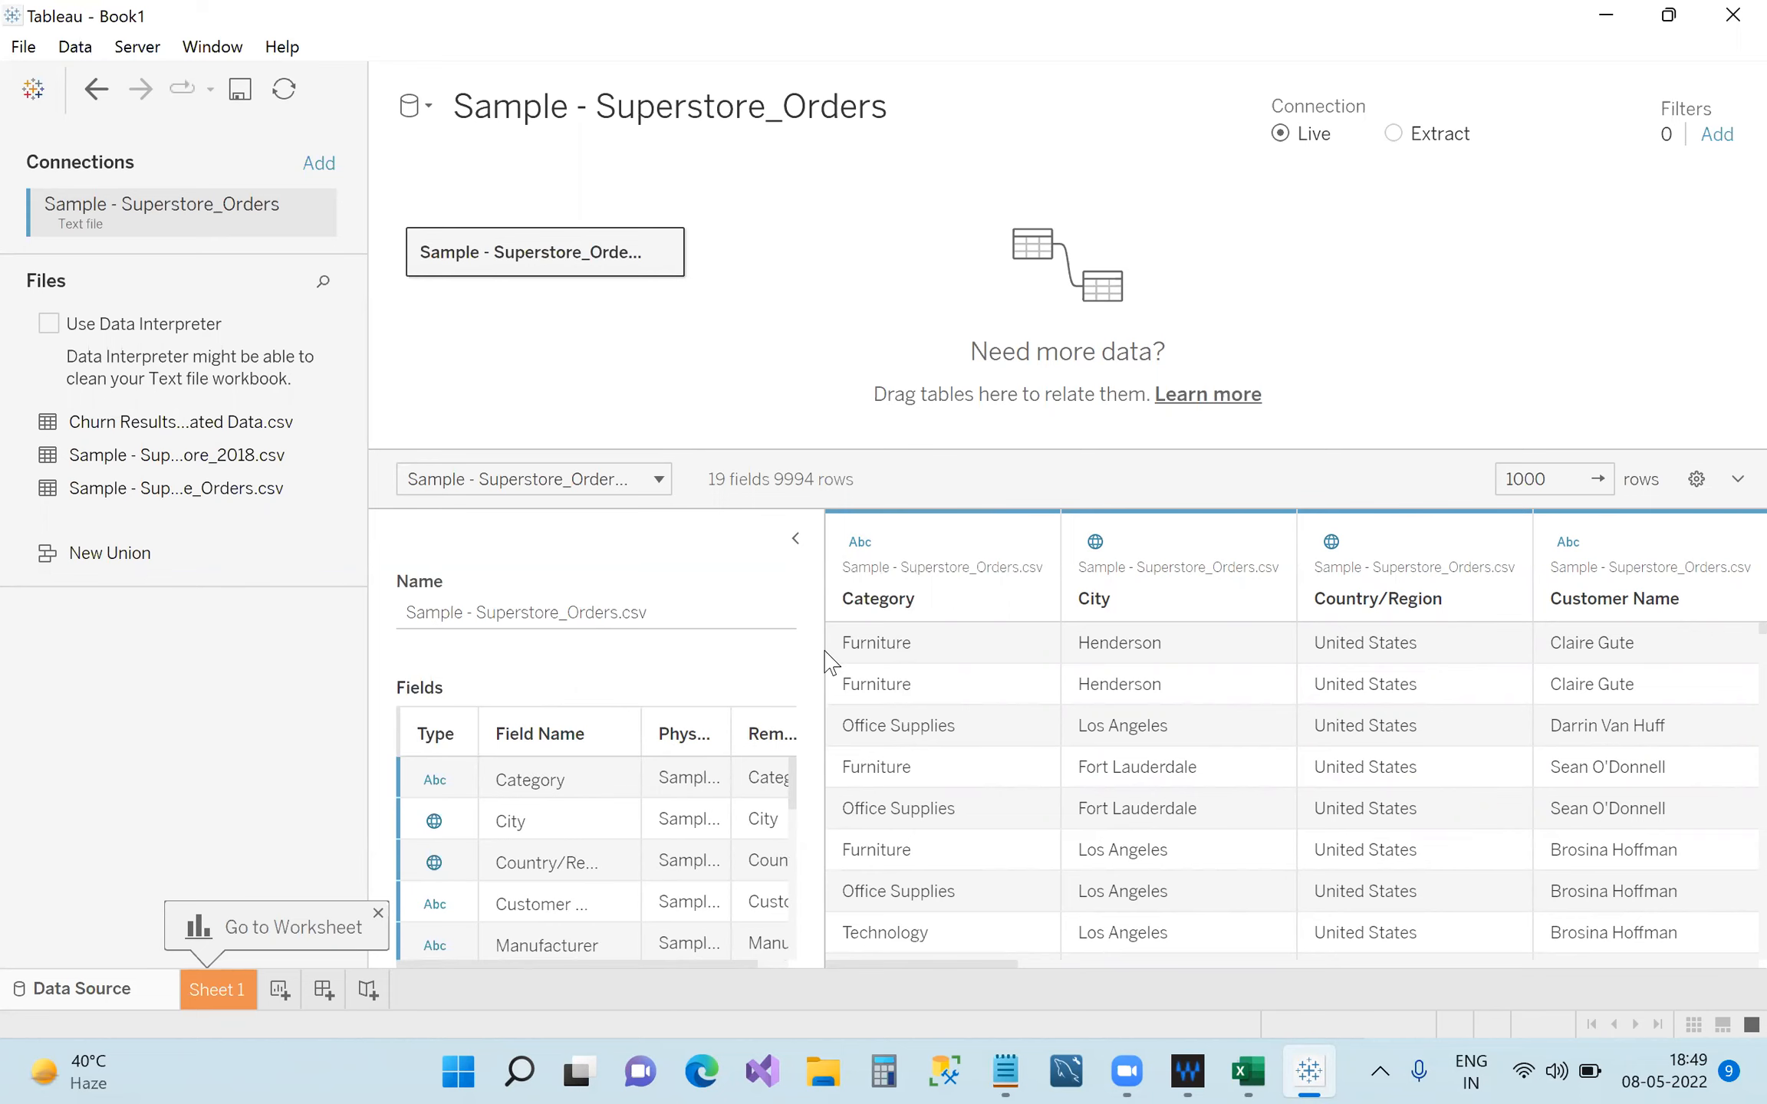
drag(828, 703, 1215, 694)
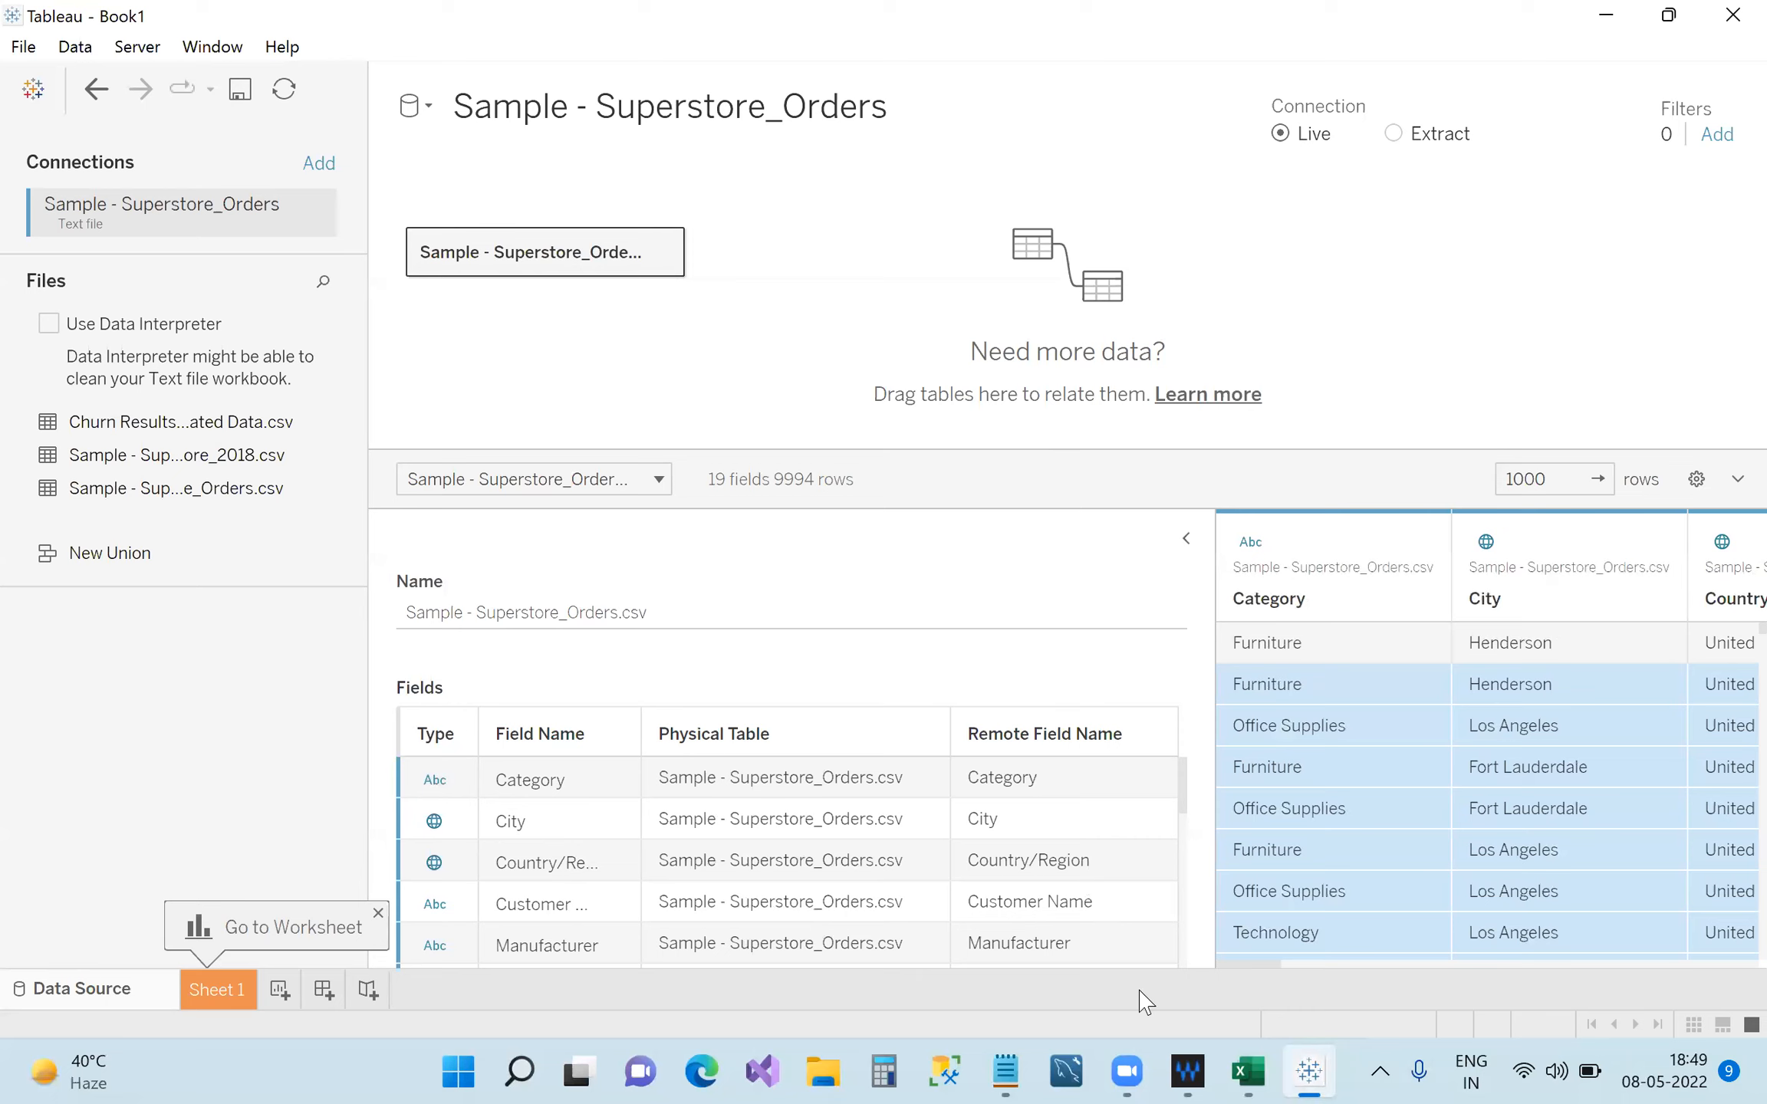
Check the Category header in Excel's Superstore_Orders sheet, then return to Tableau, leaving the data source name unchanged.
click(1248, 1071)
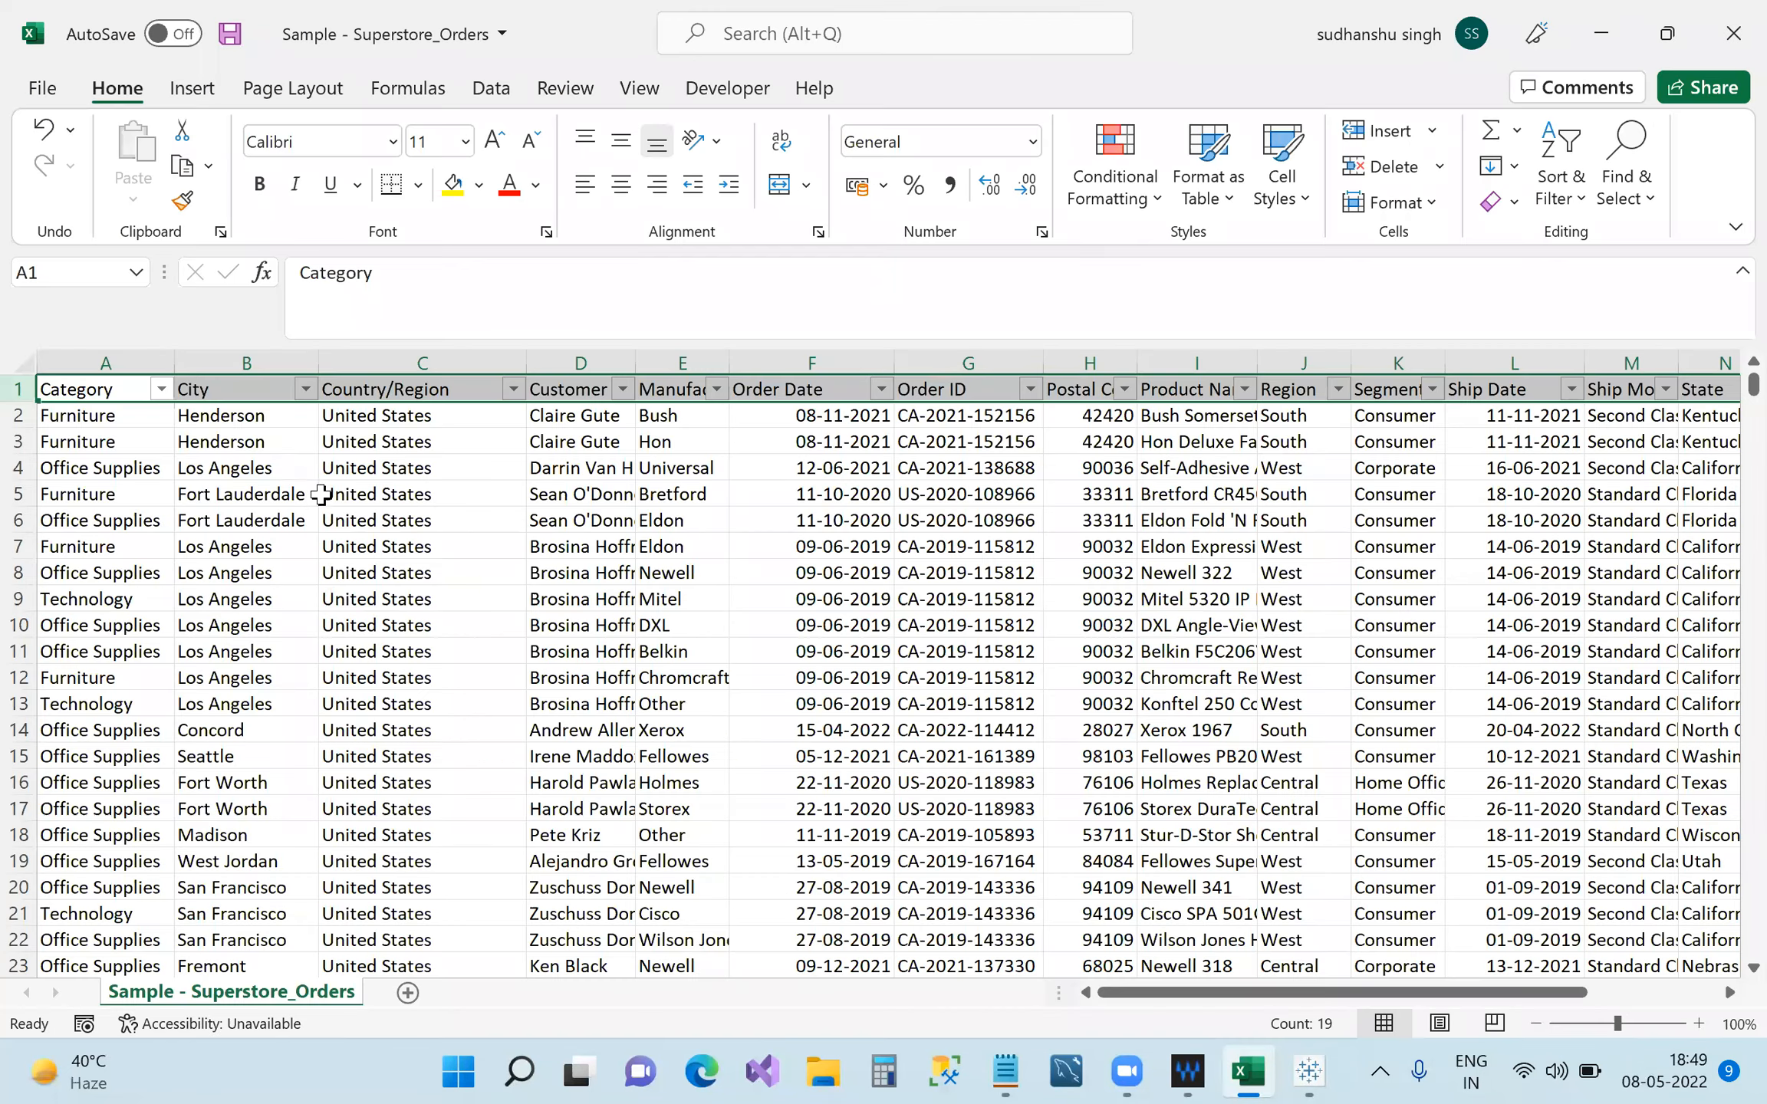
click(129, 393)
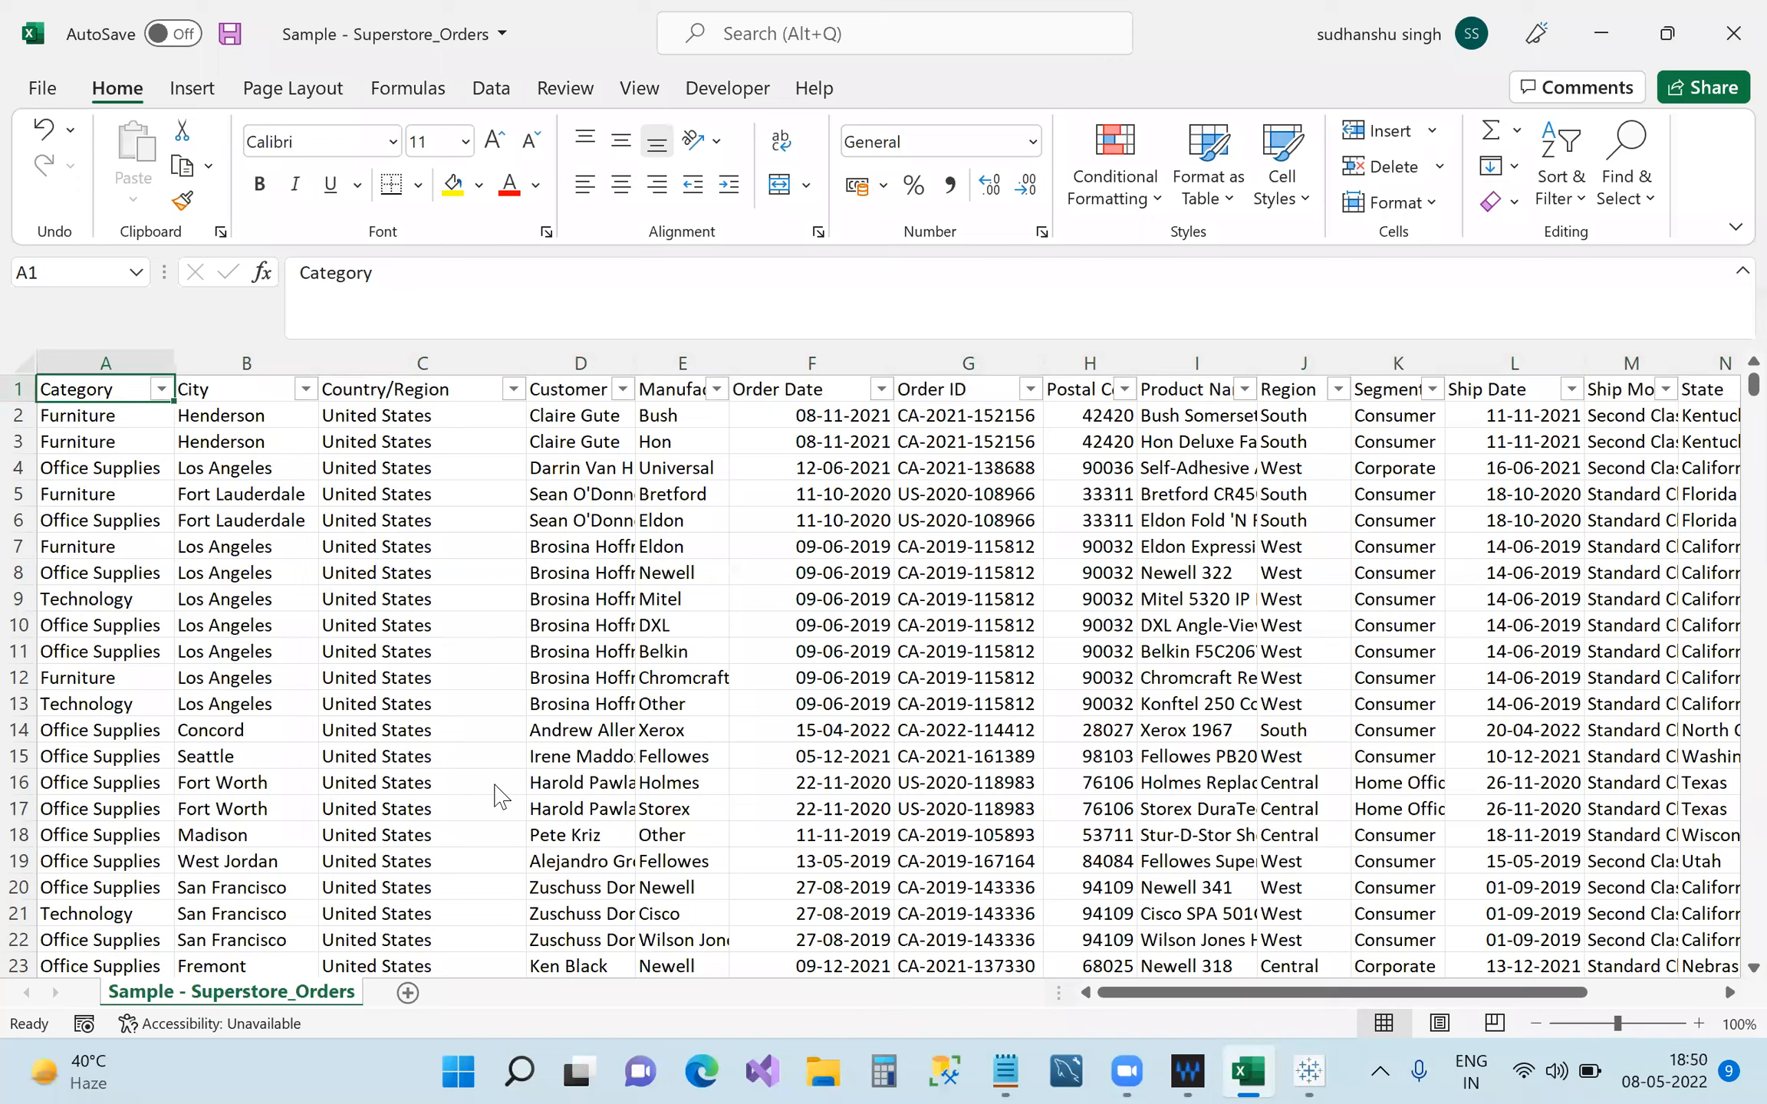
key(alt+Tab)
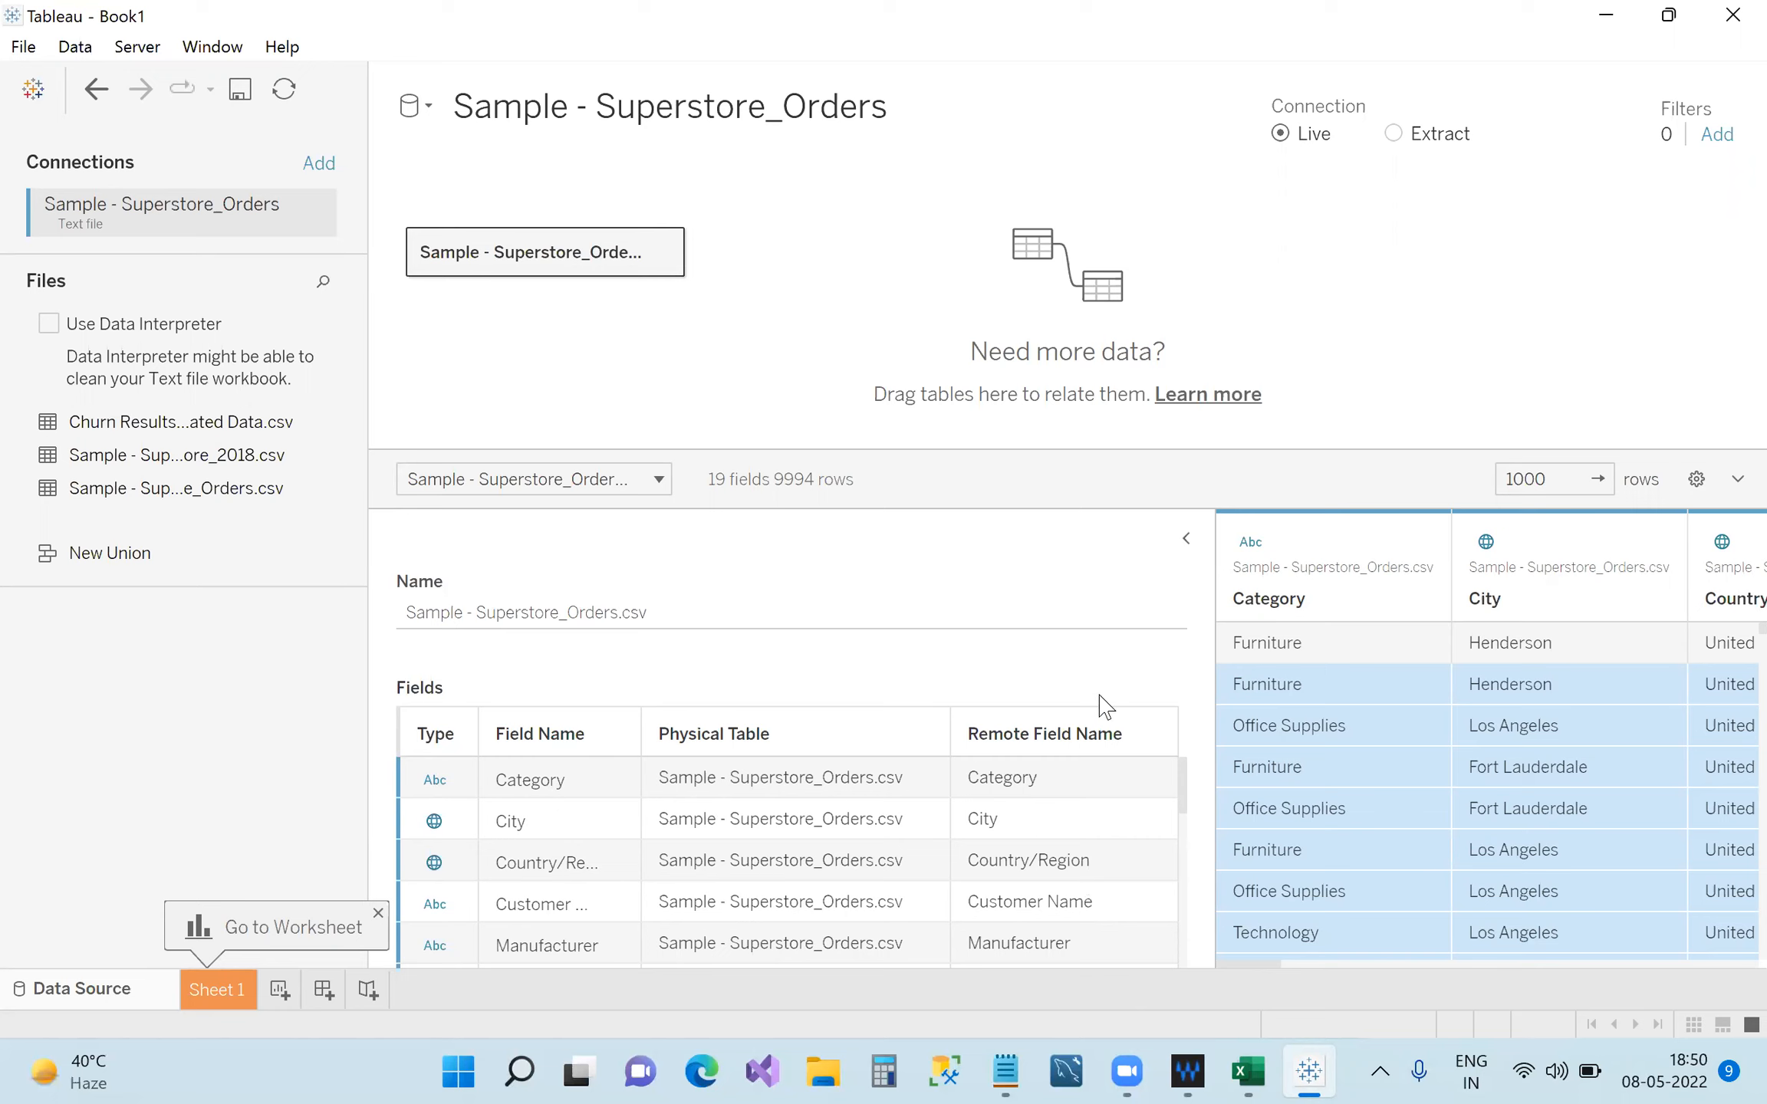
click(724, 616)
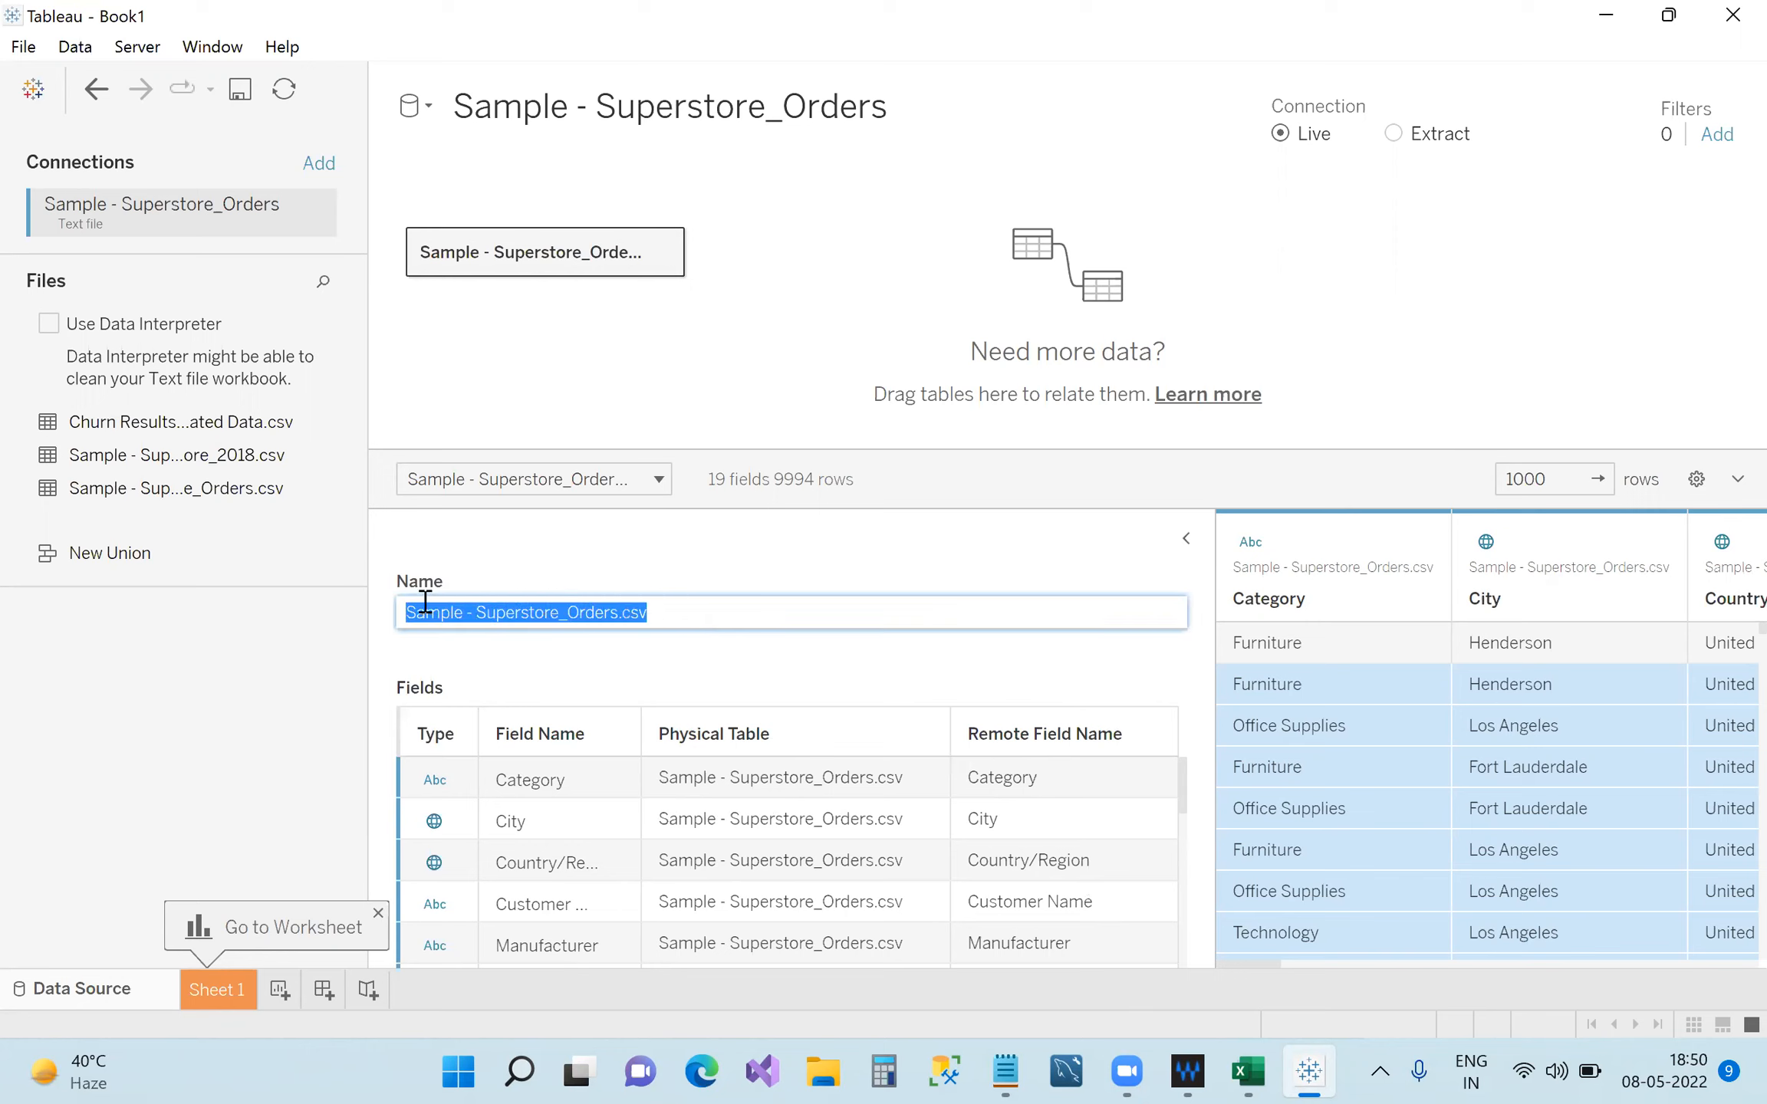
click(685, 655)
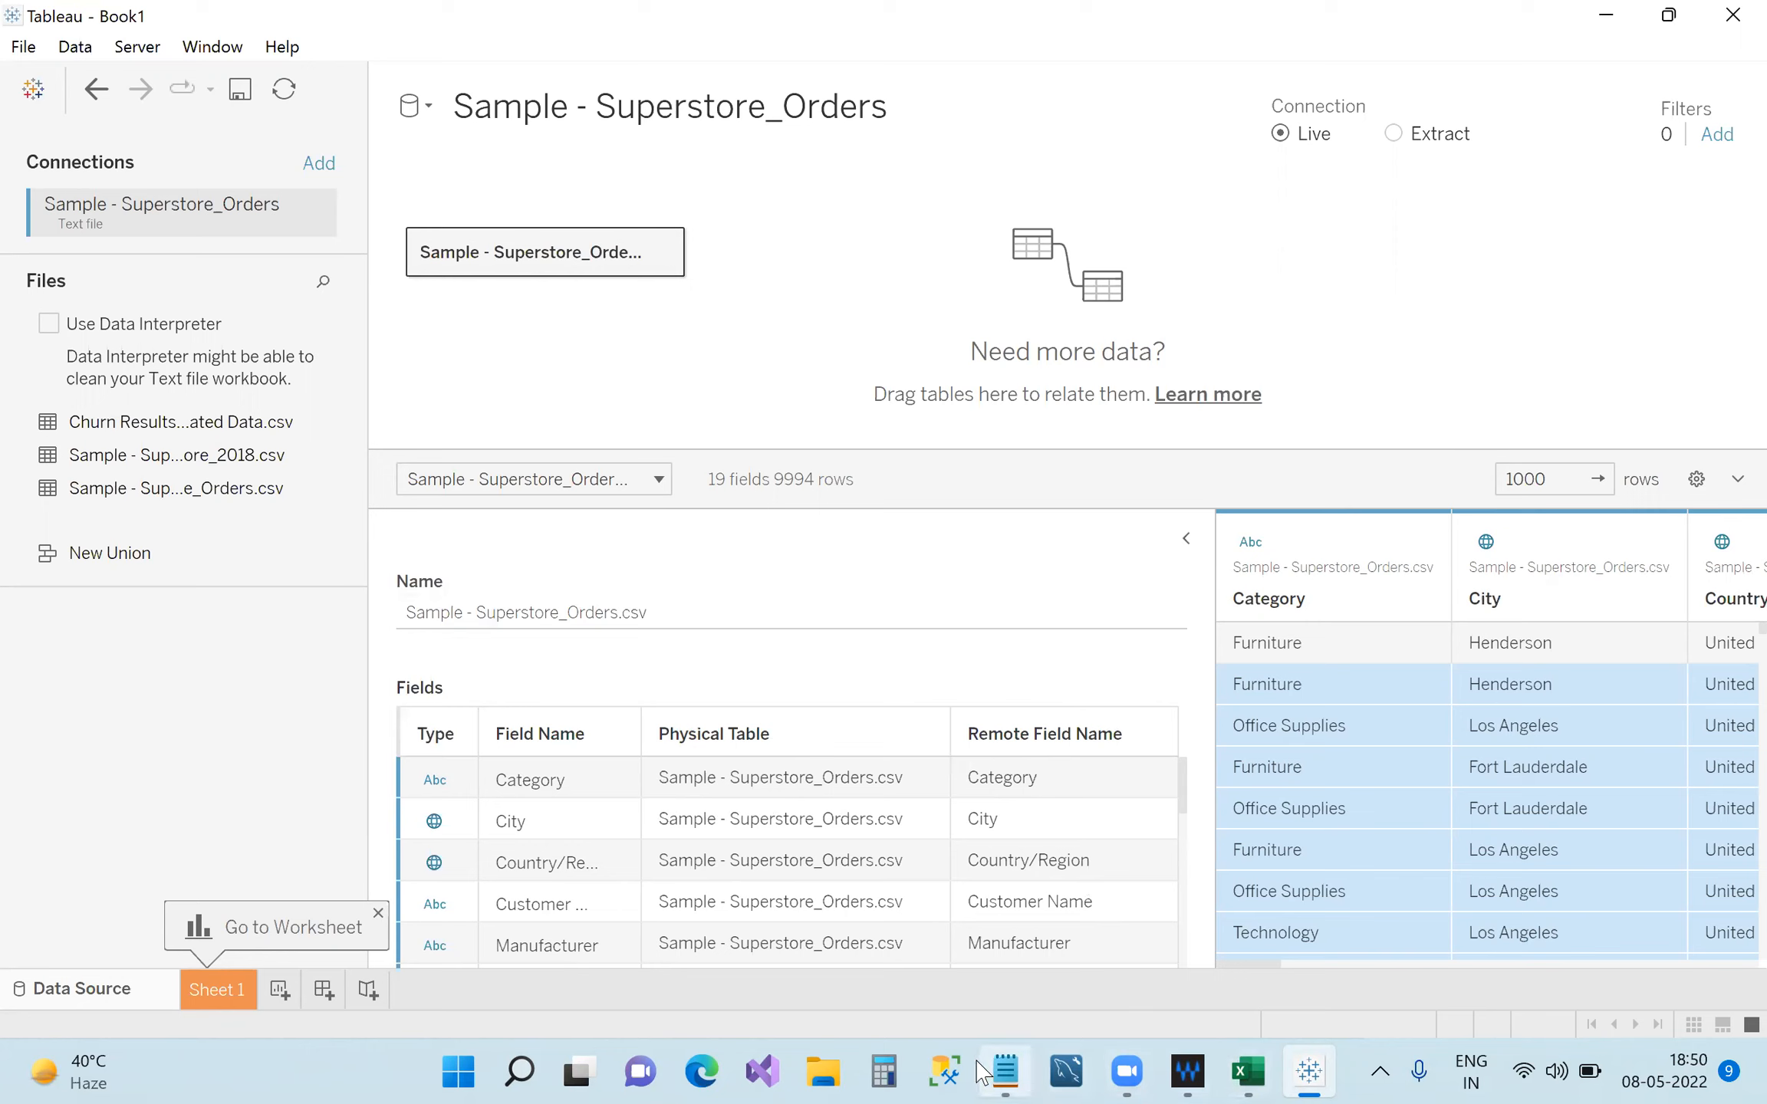
click(1003, 1072)
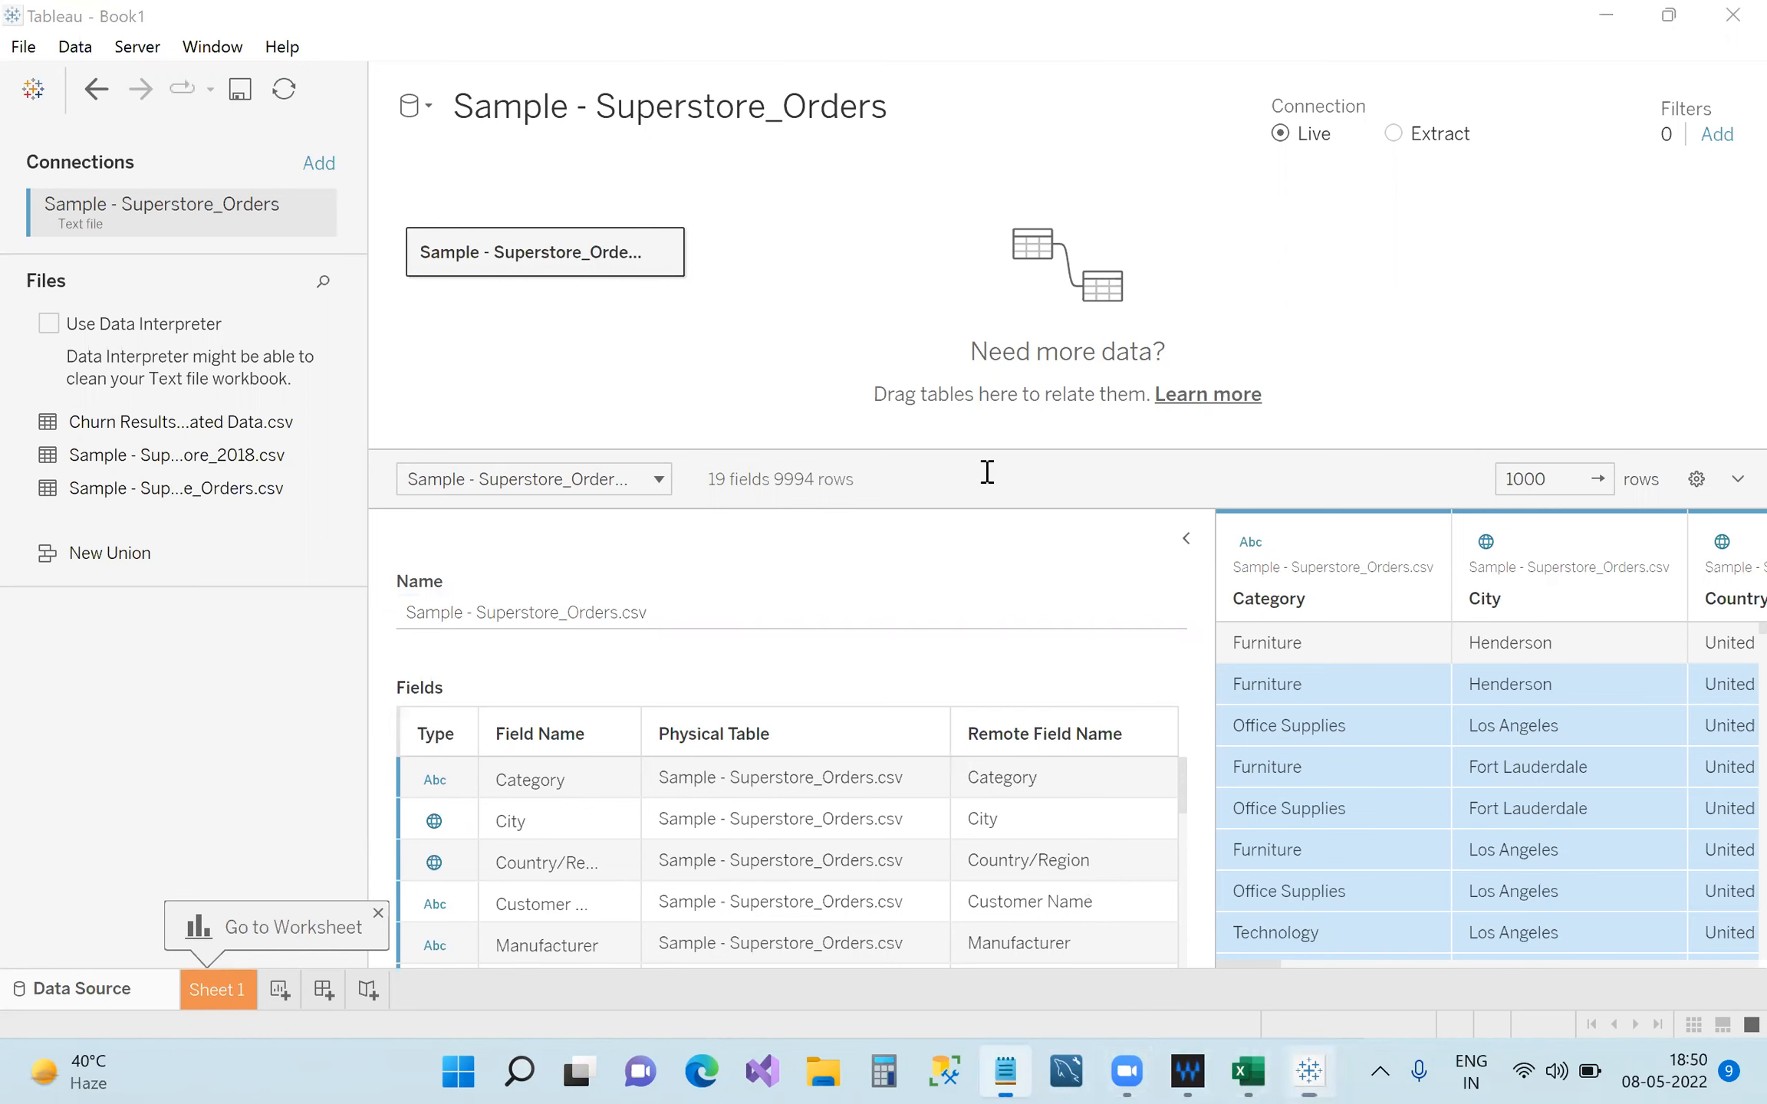
Add 'metadata' to the notes, minimize Notepad, and undo the accidental Dropped text connection in Tableau.
text(metadata)
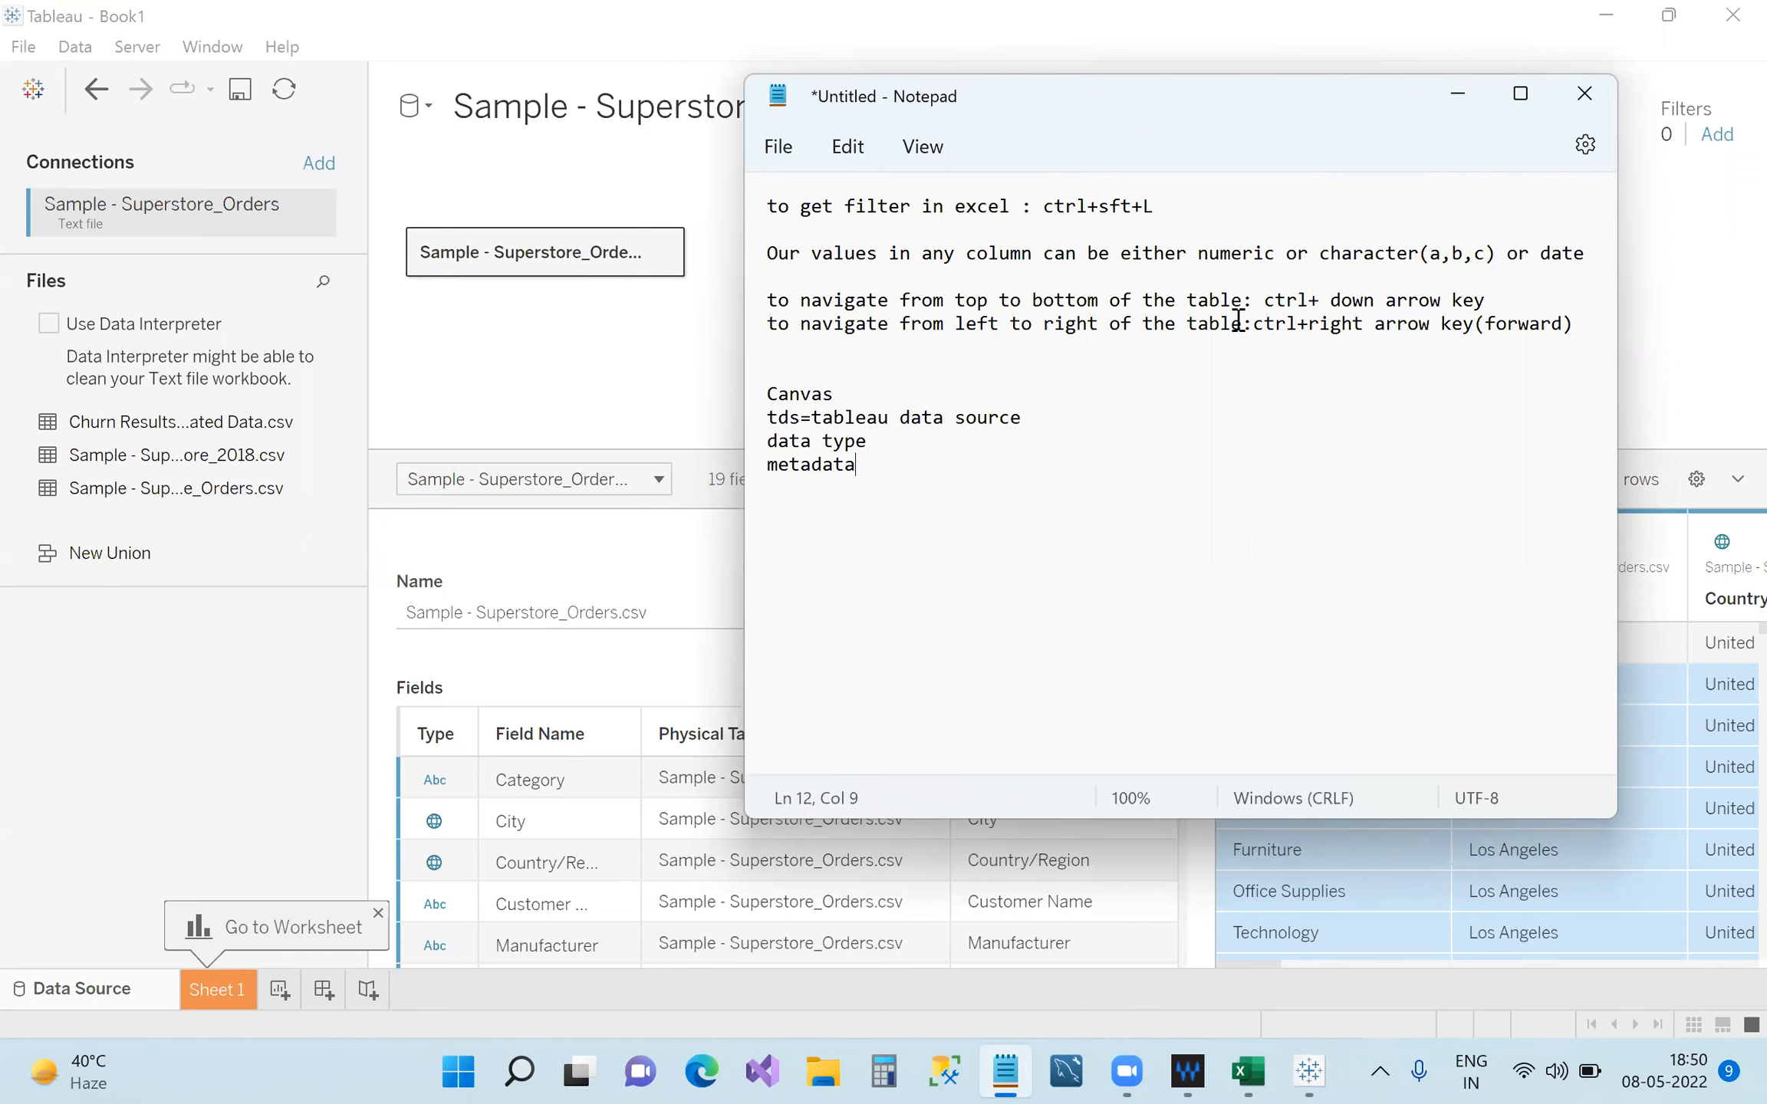
click(1458, 99)
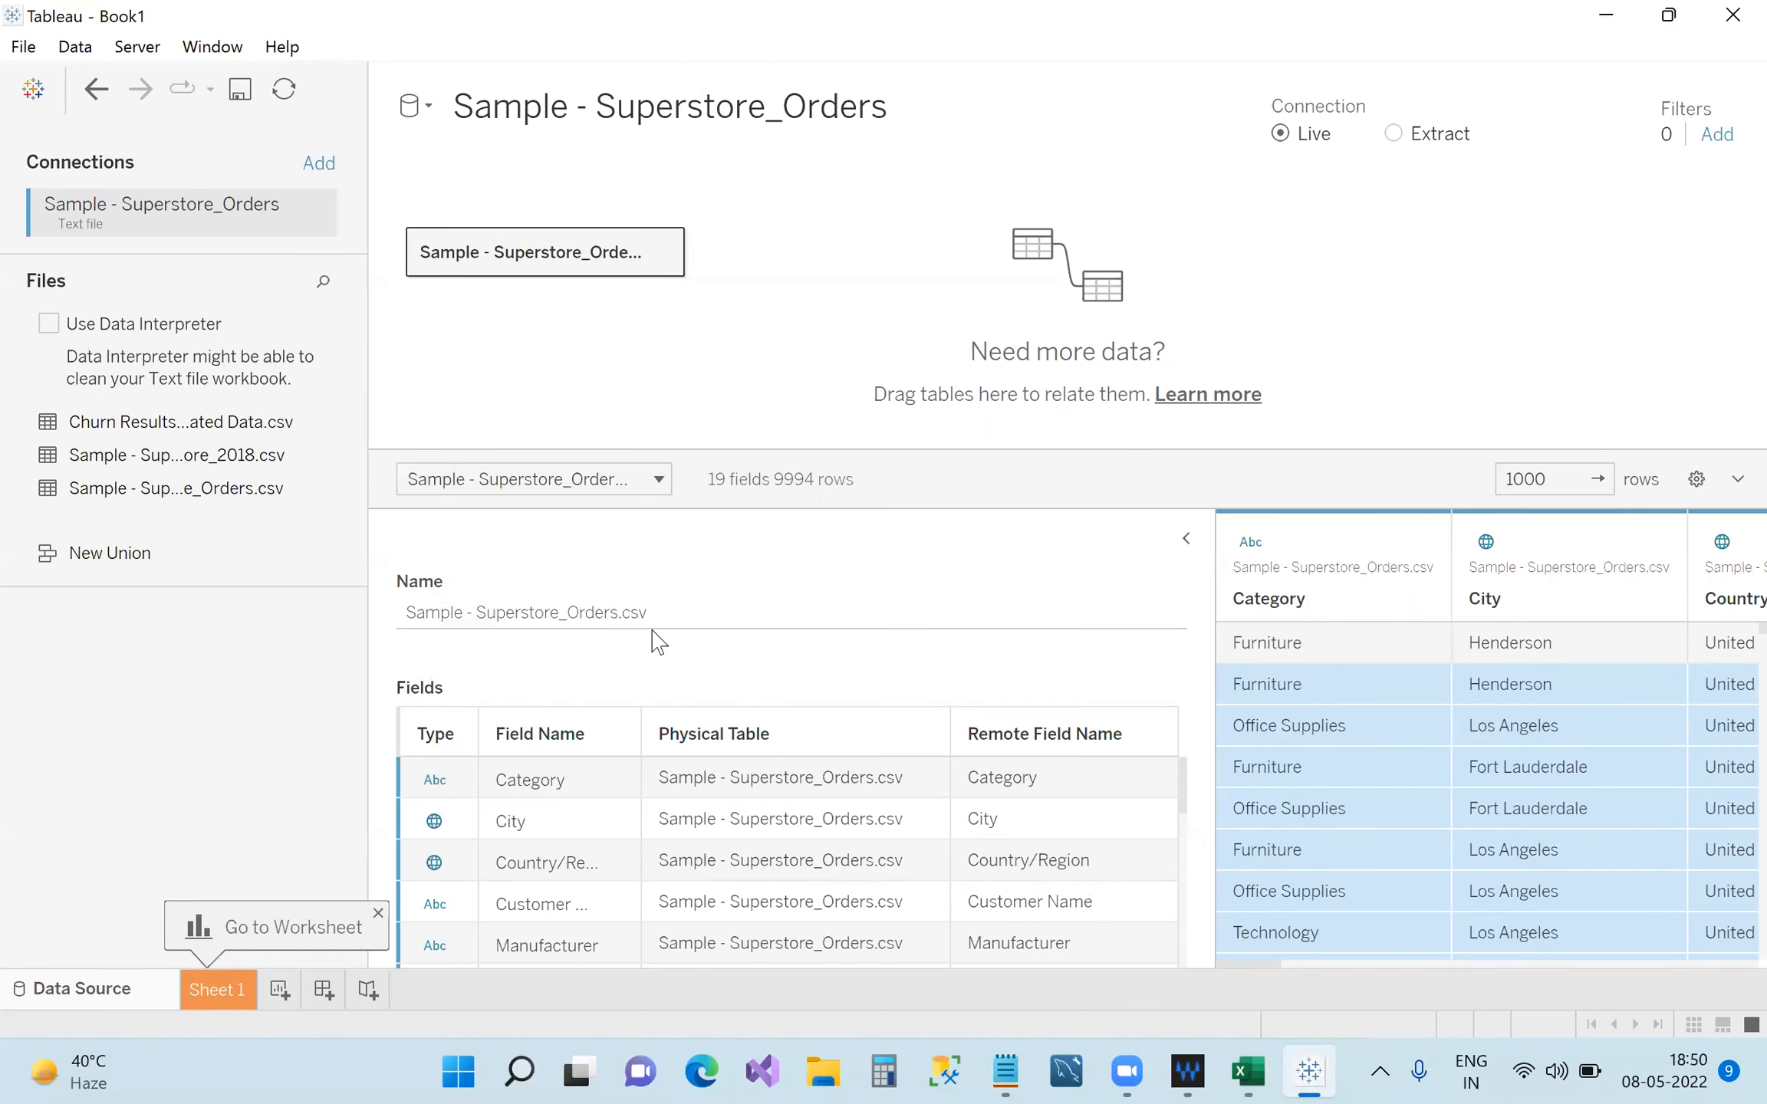
click(407, 615)
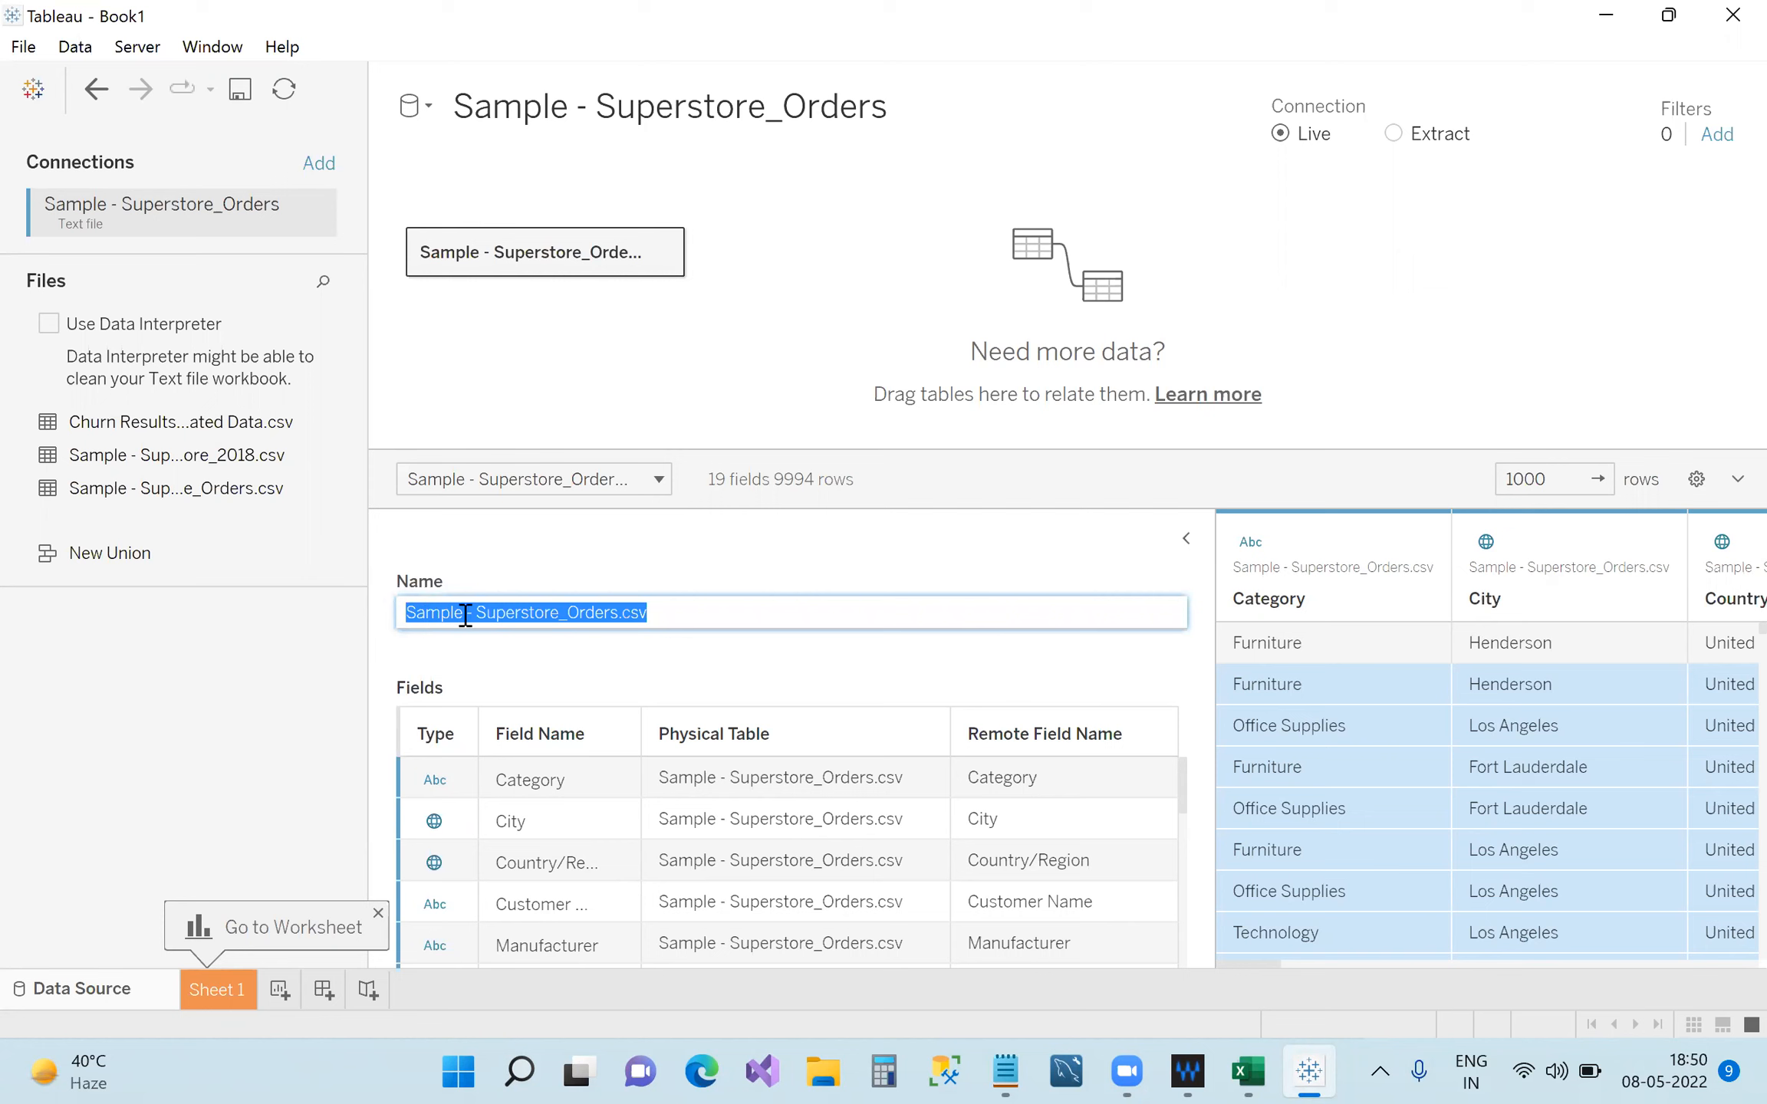
drag(439, 617, 487, 632)
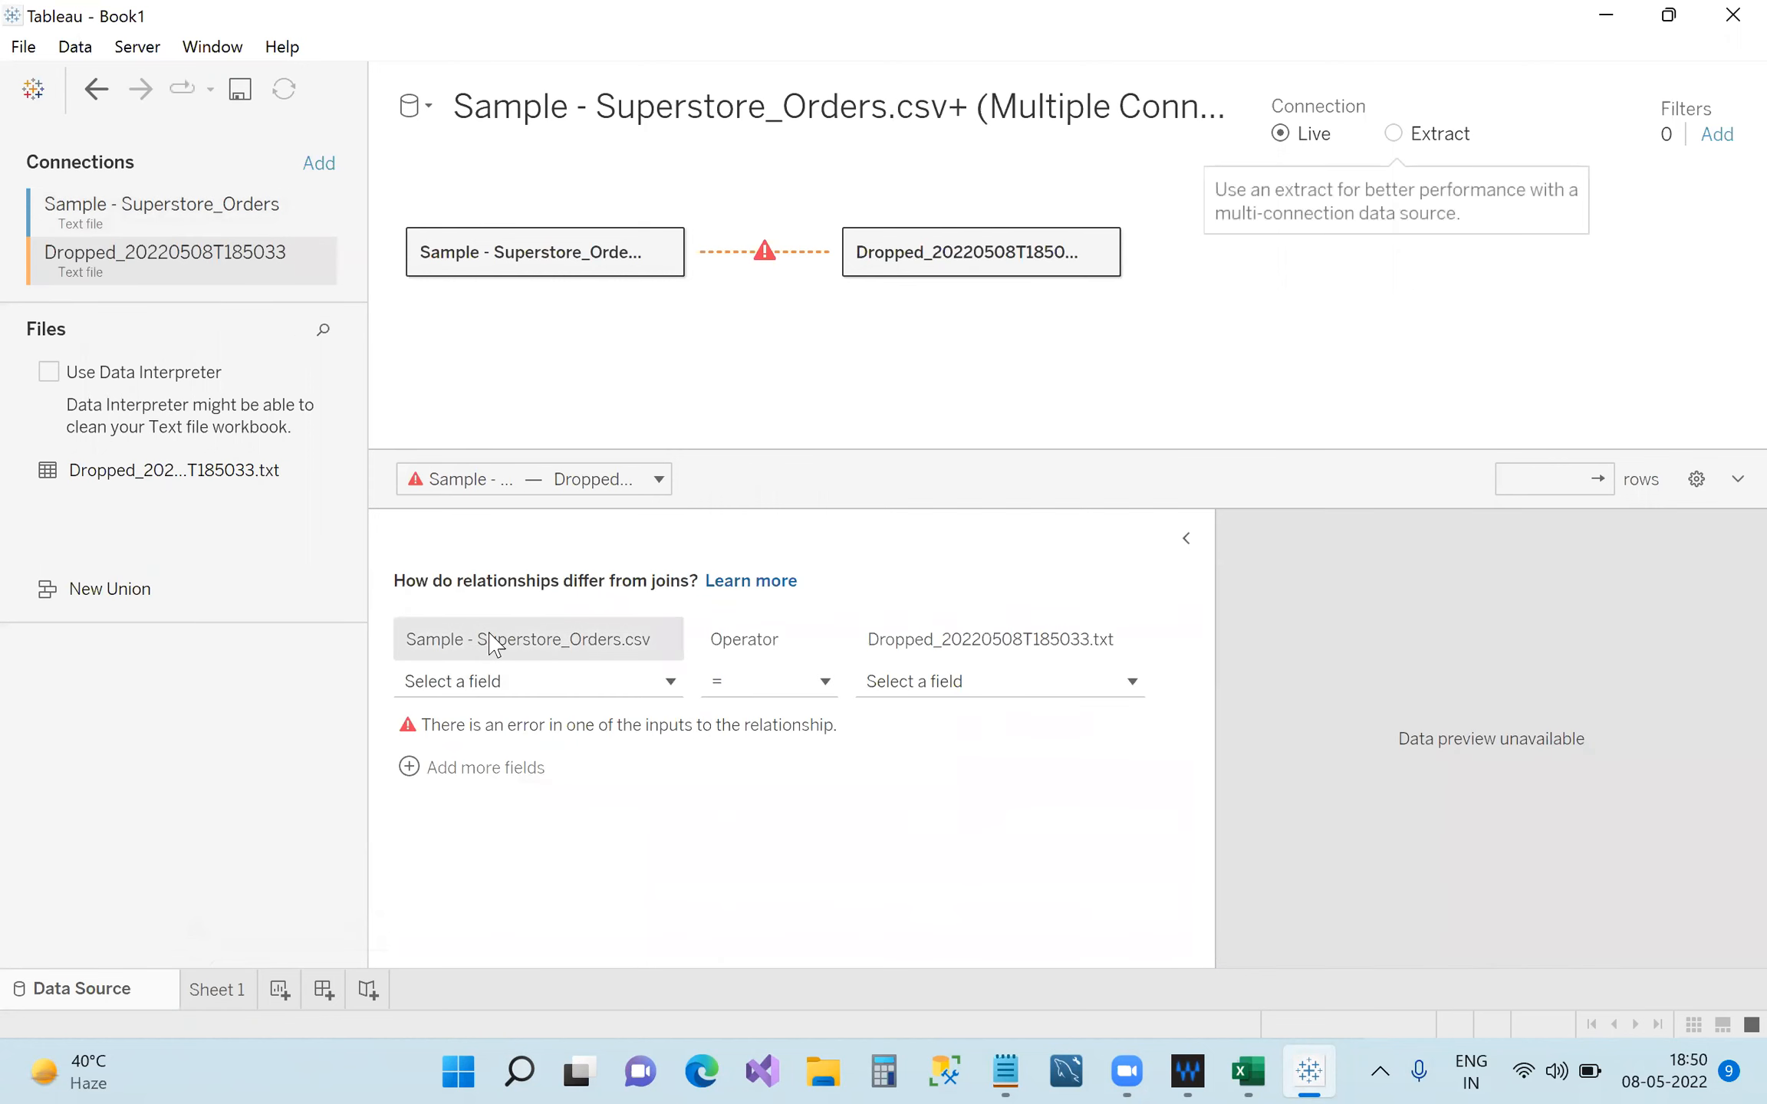
key(ctrl+z)
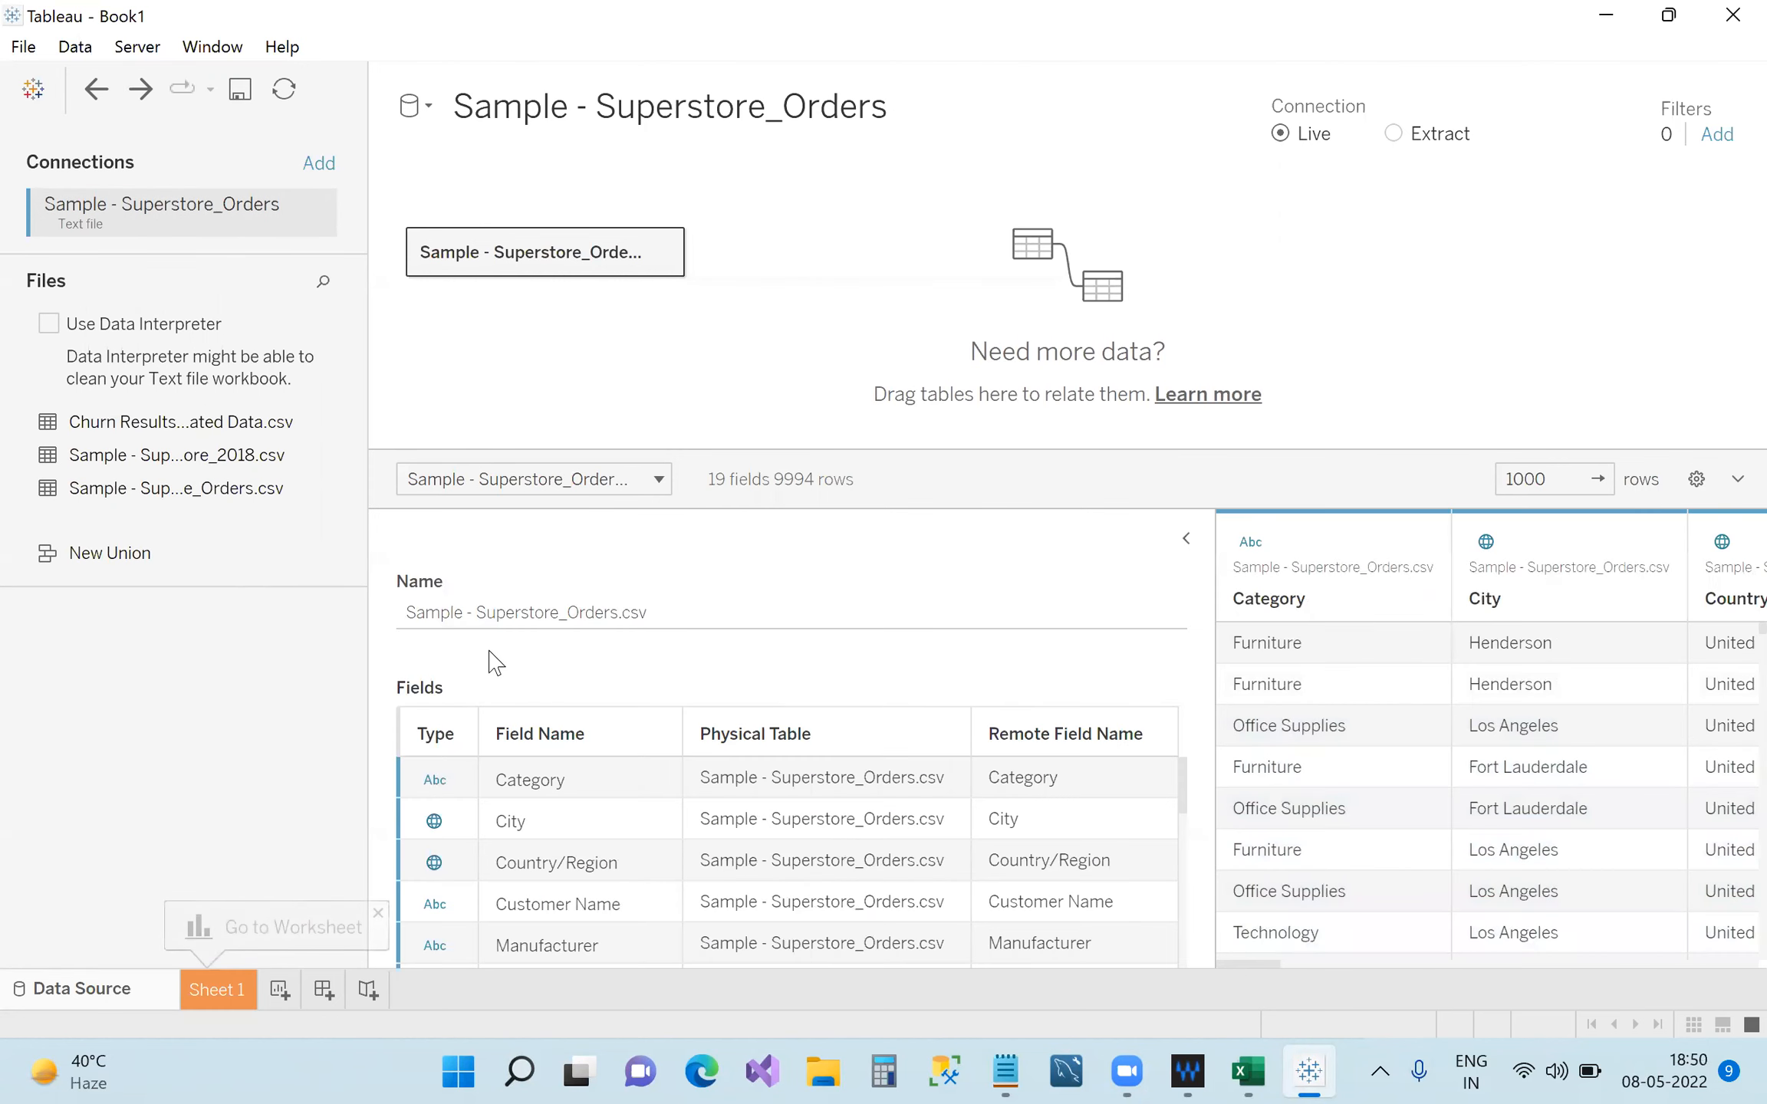
click(590, 617)
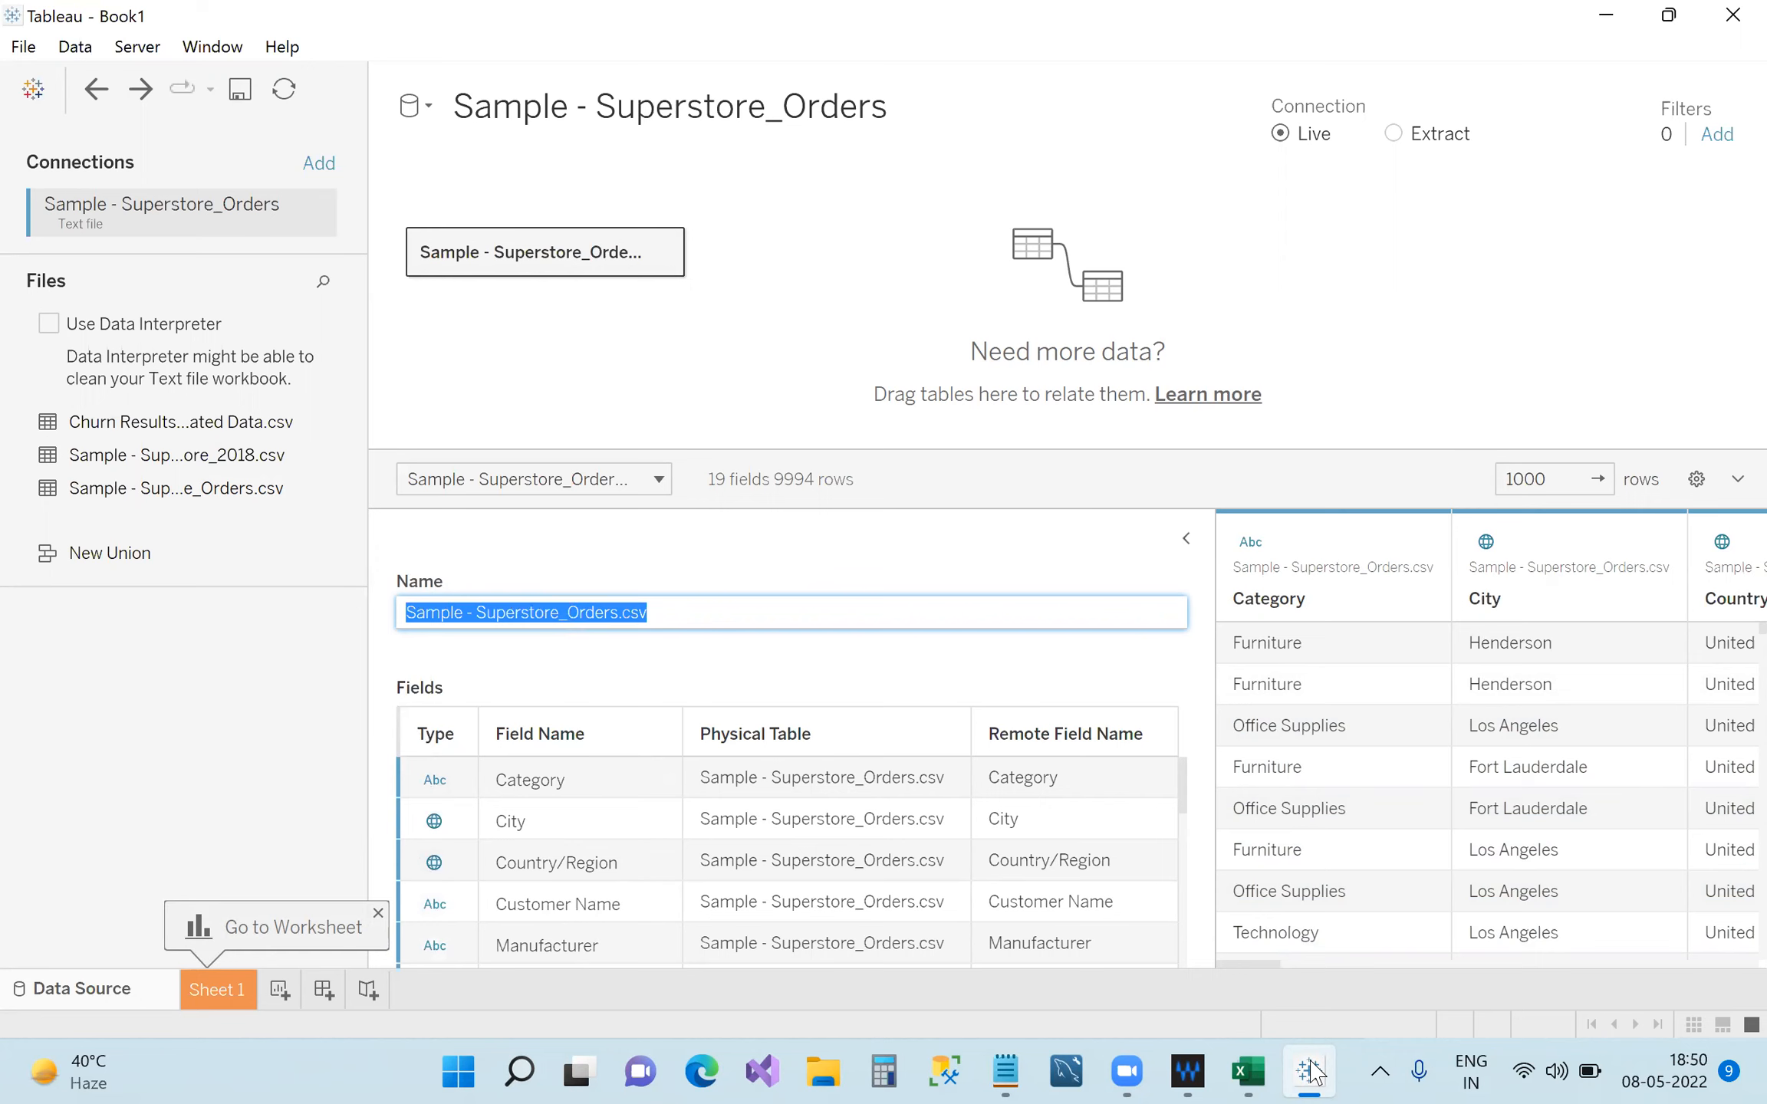
mouse_move(1311, 1072)
Create workbook Book2 with File > New, maximize it, and show its Connect start page.
click(23, 47)
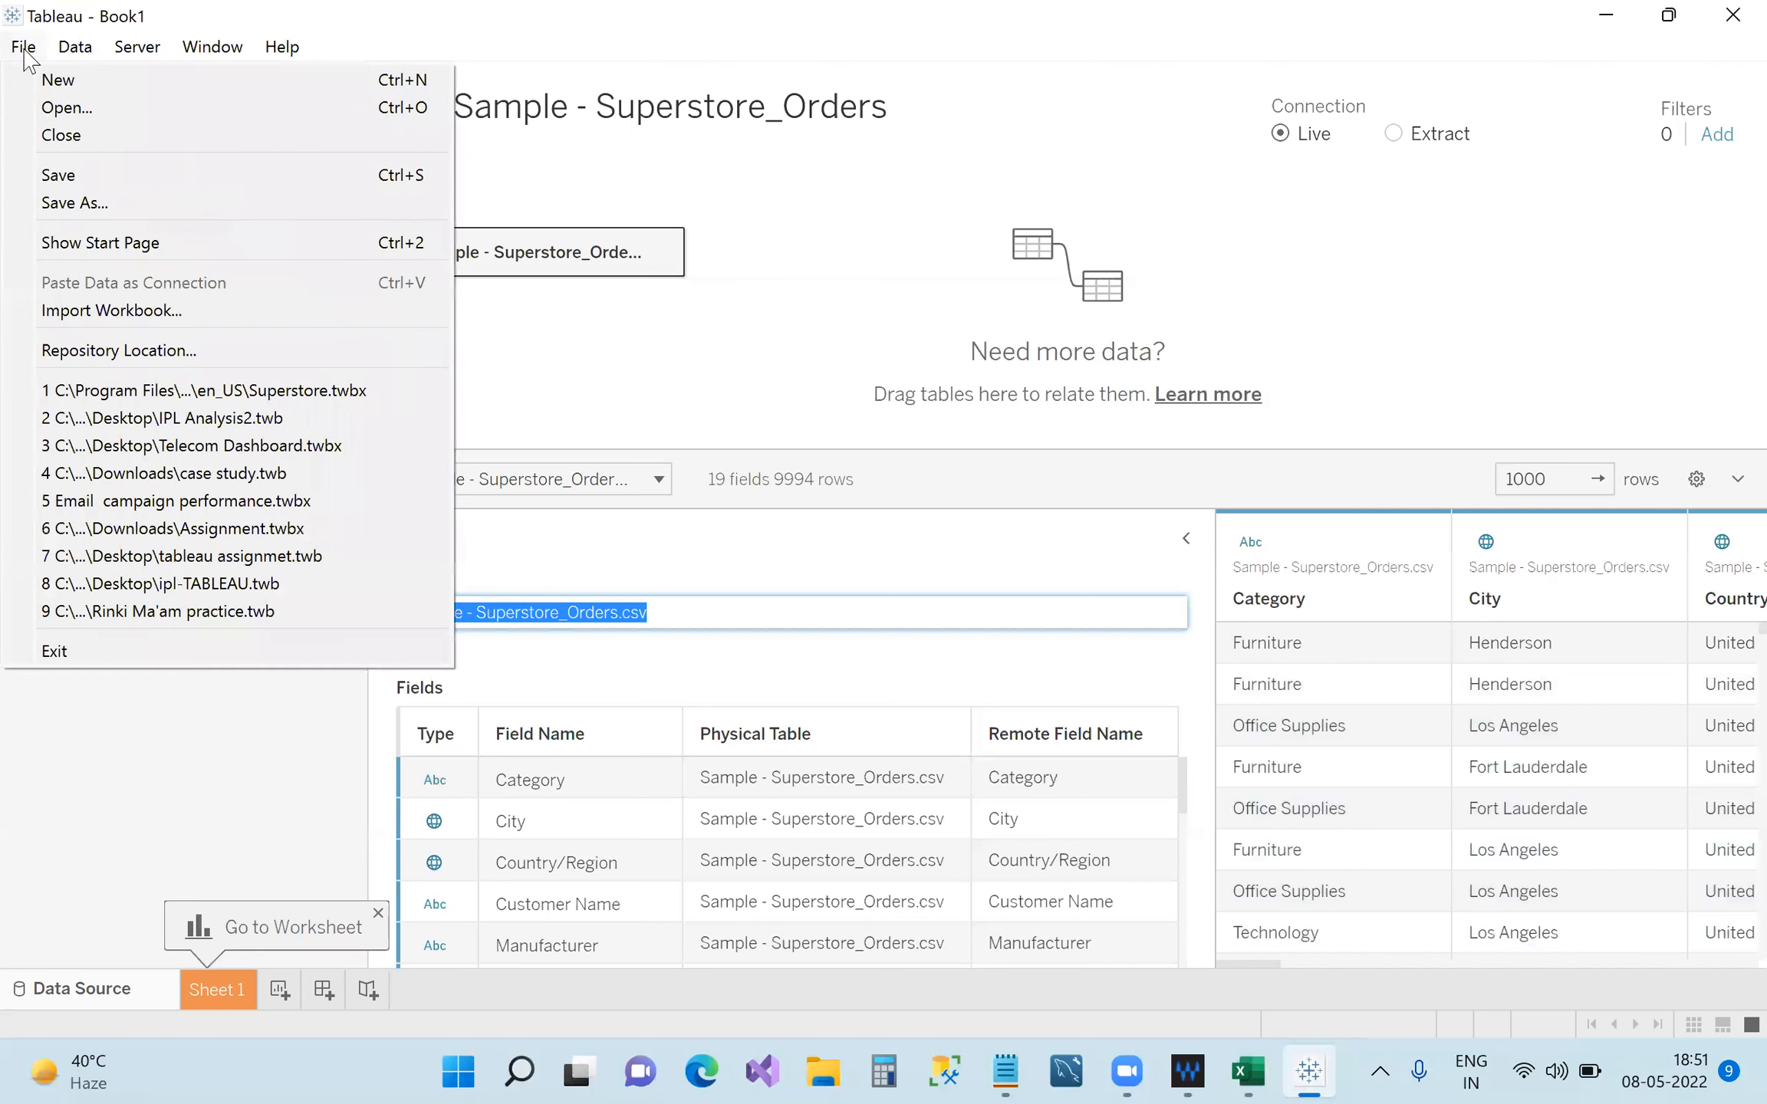
click(90, 84)
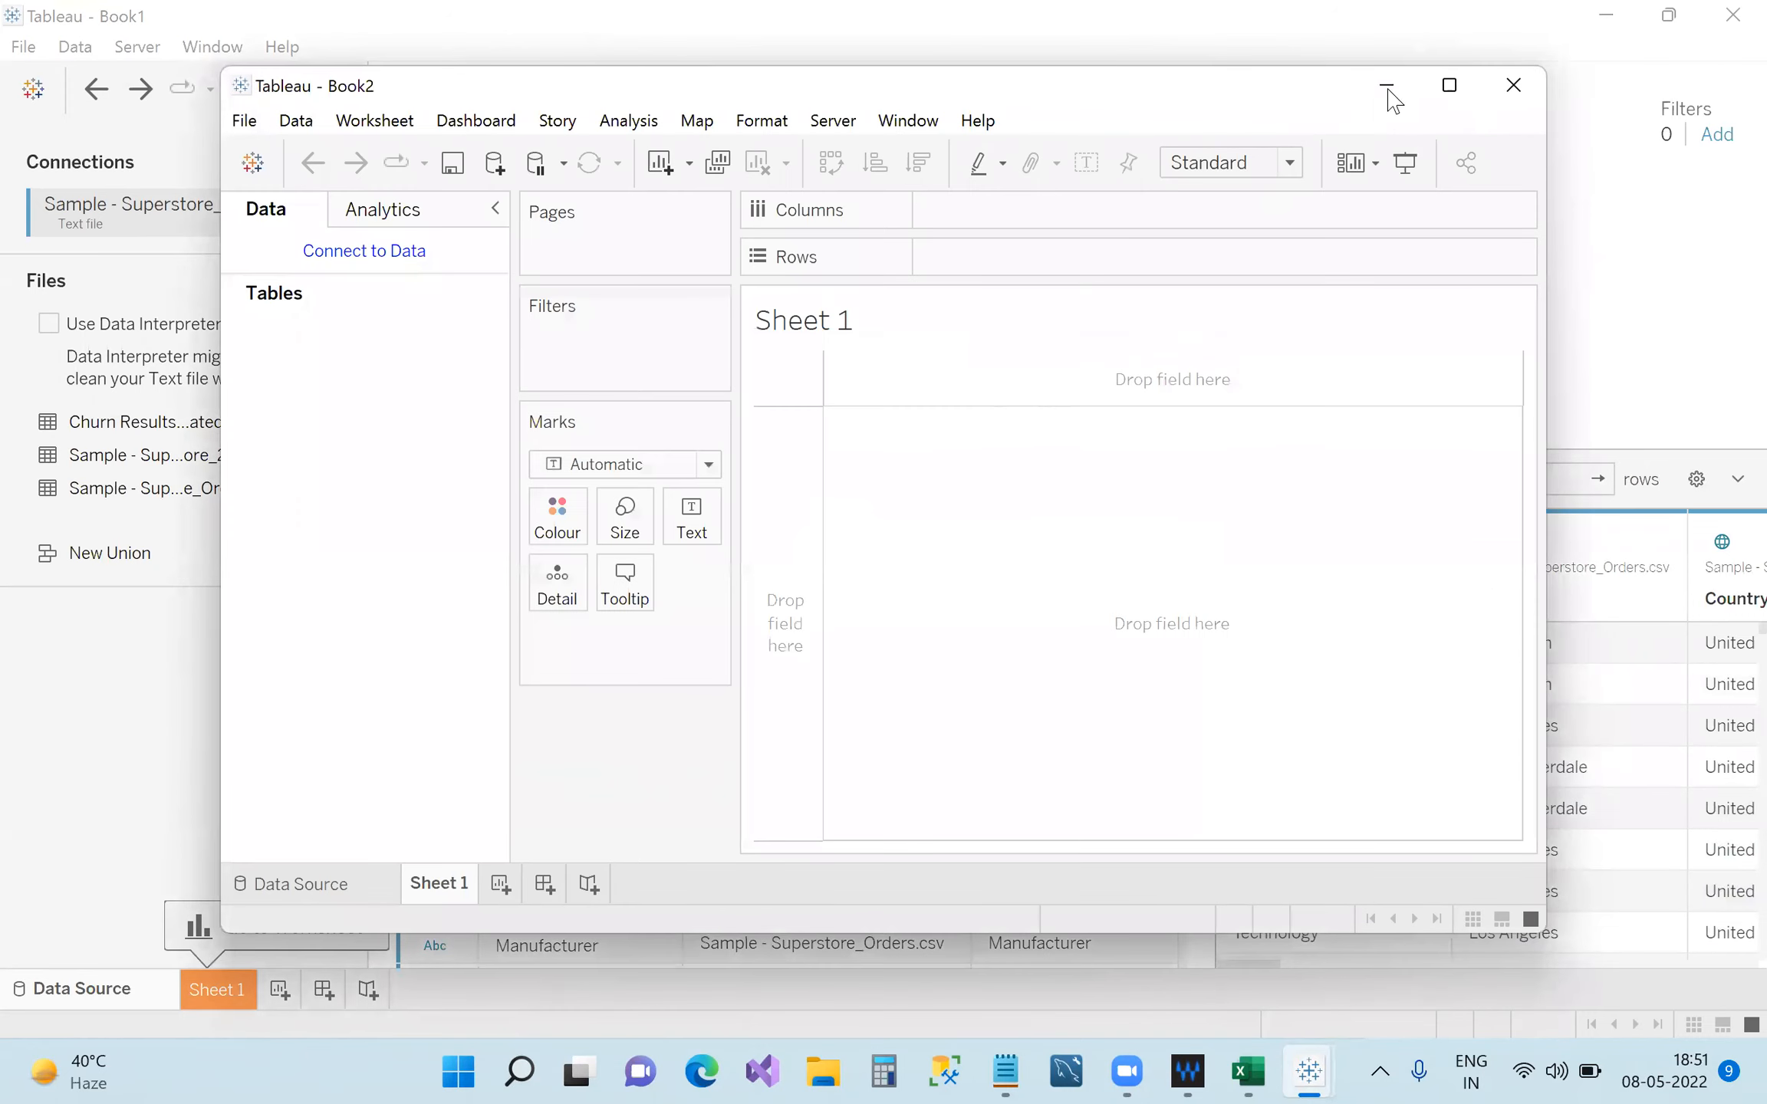
click(1449, 84)
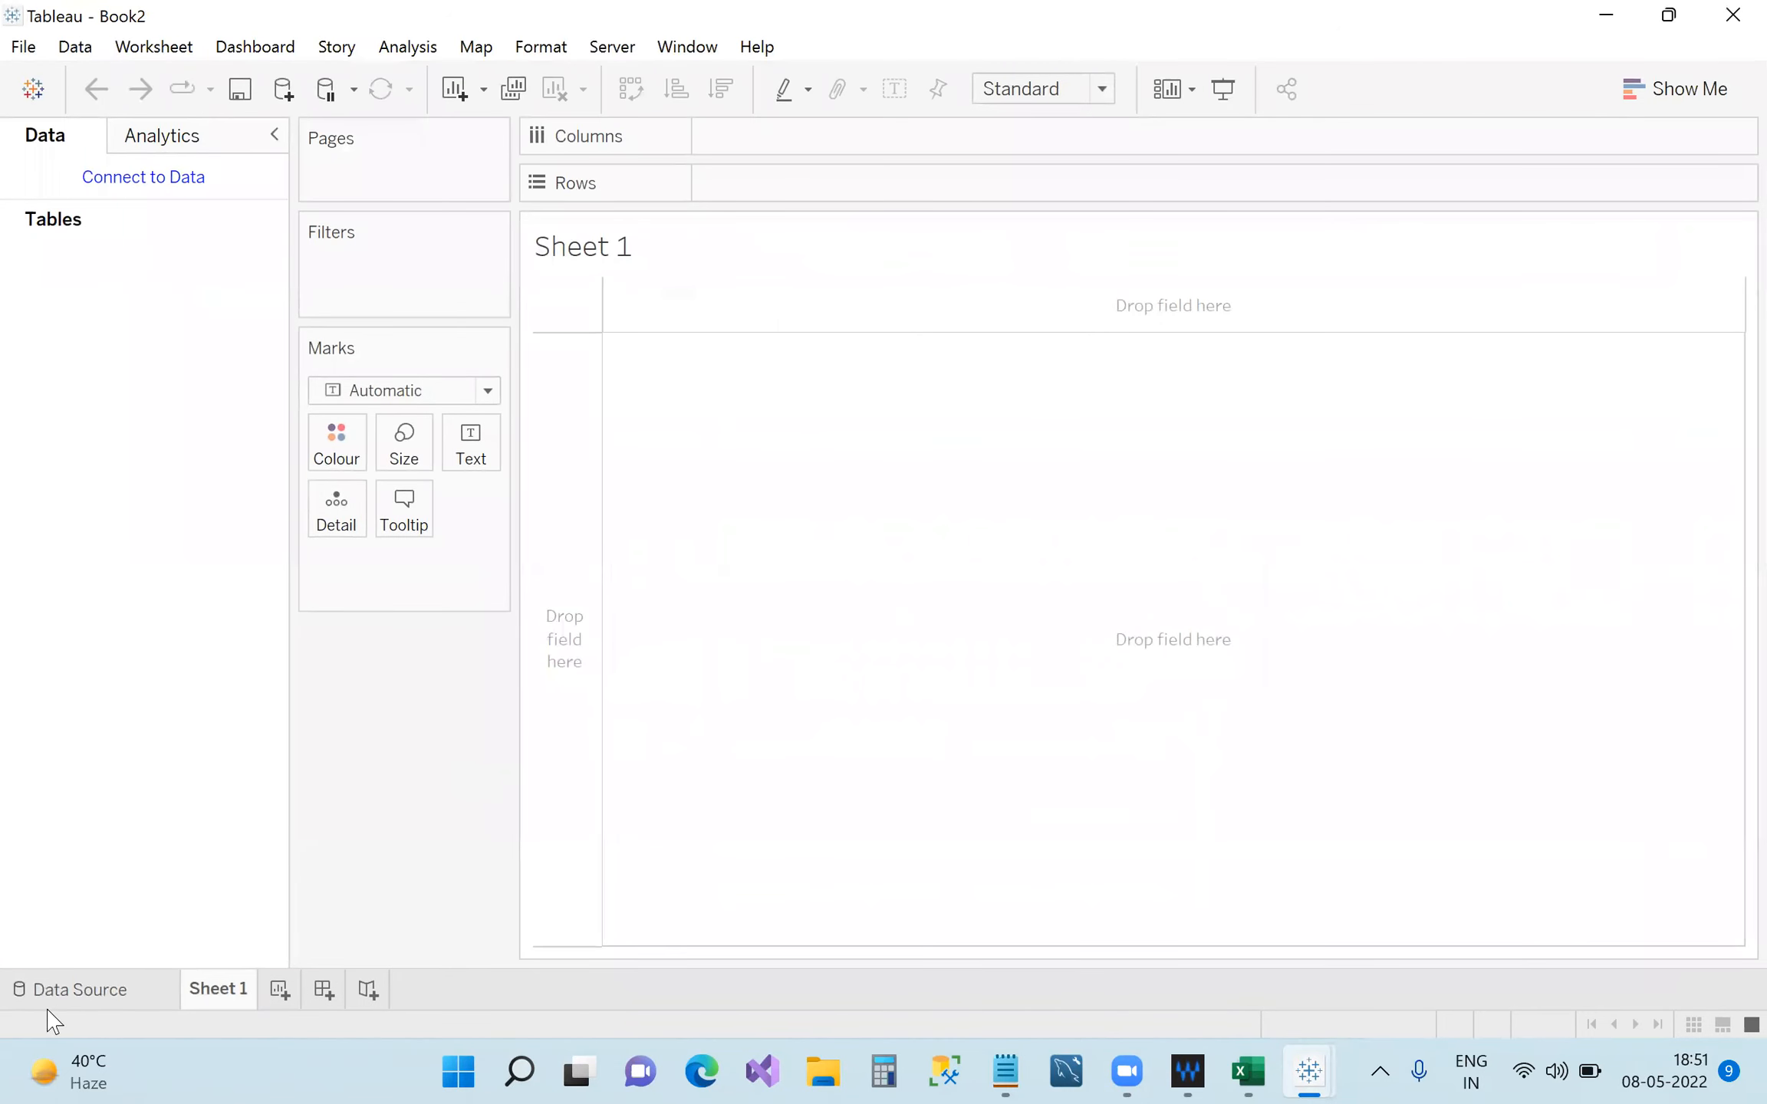
click(98, 997)
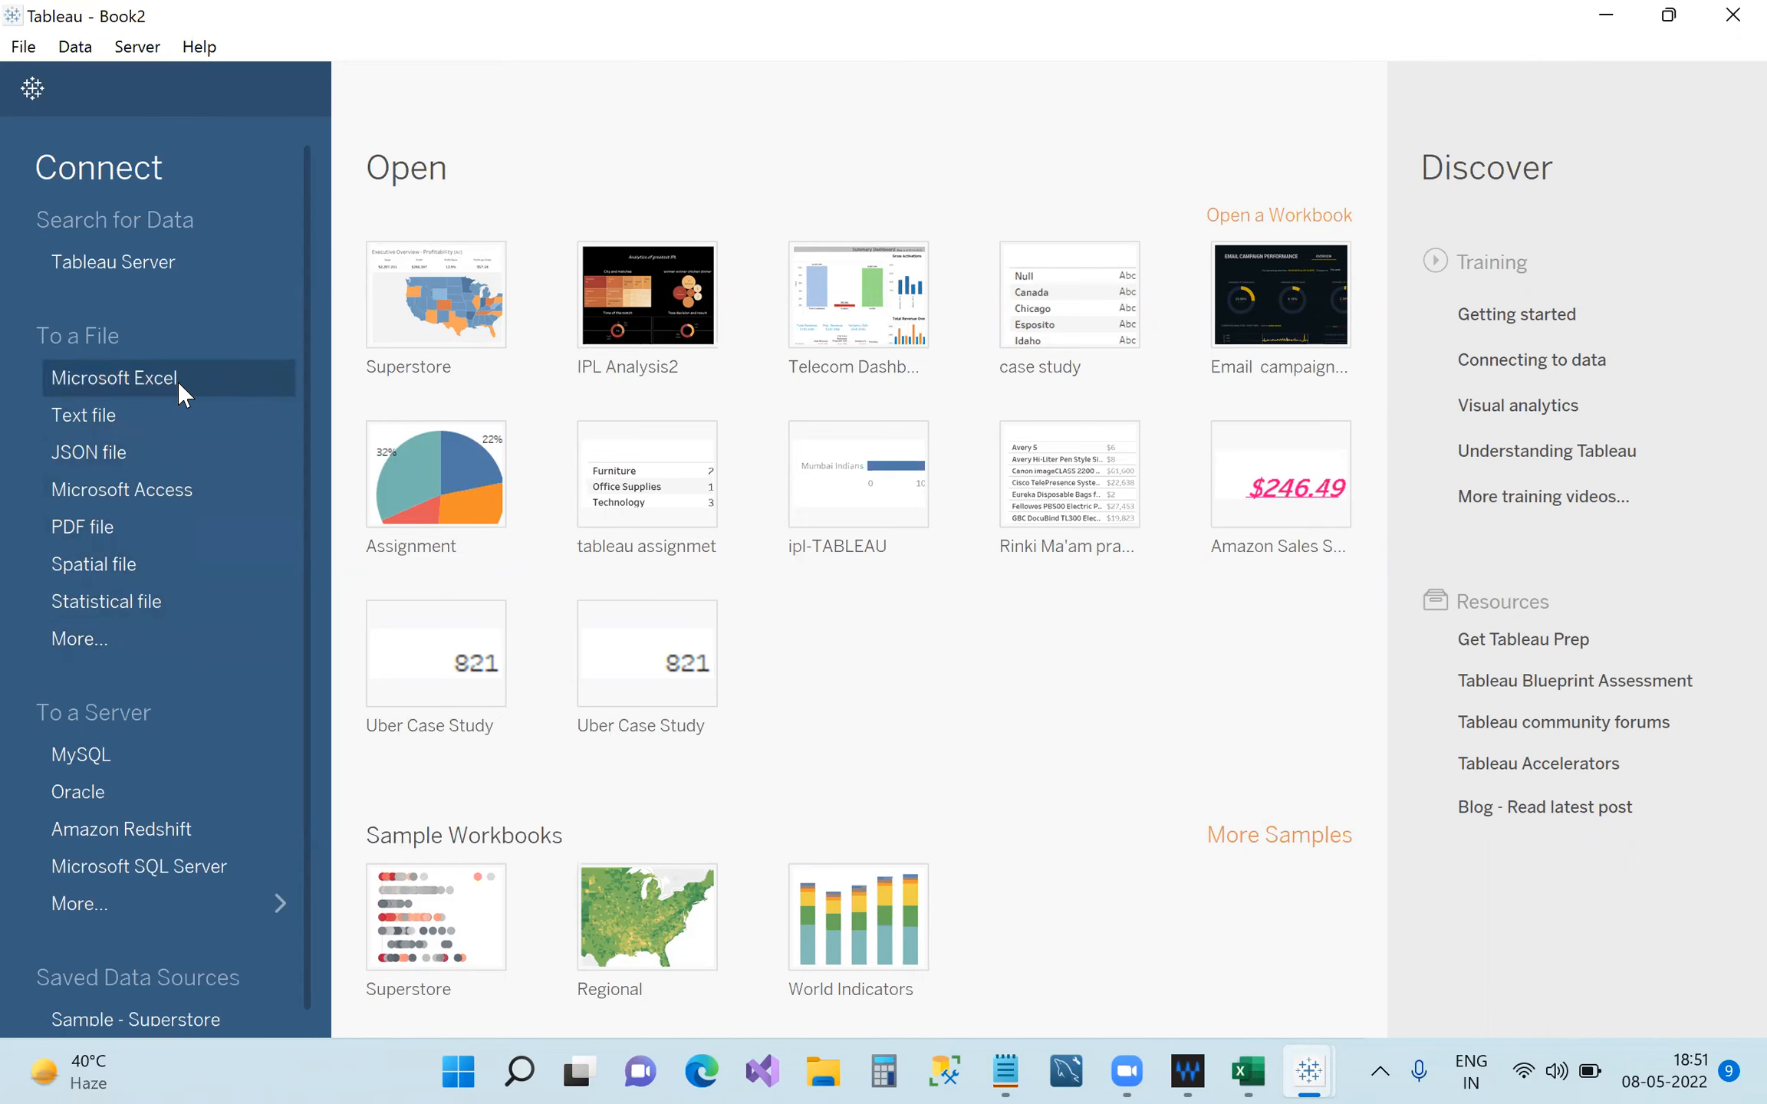
Type the .xlsx and .csv,.txt extension lines on the blank line above Canvas.
click(1005, 1072)
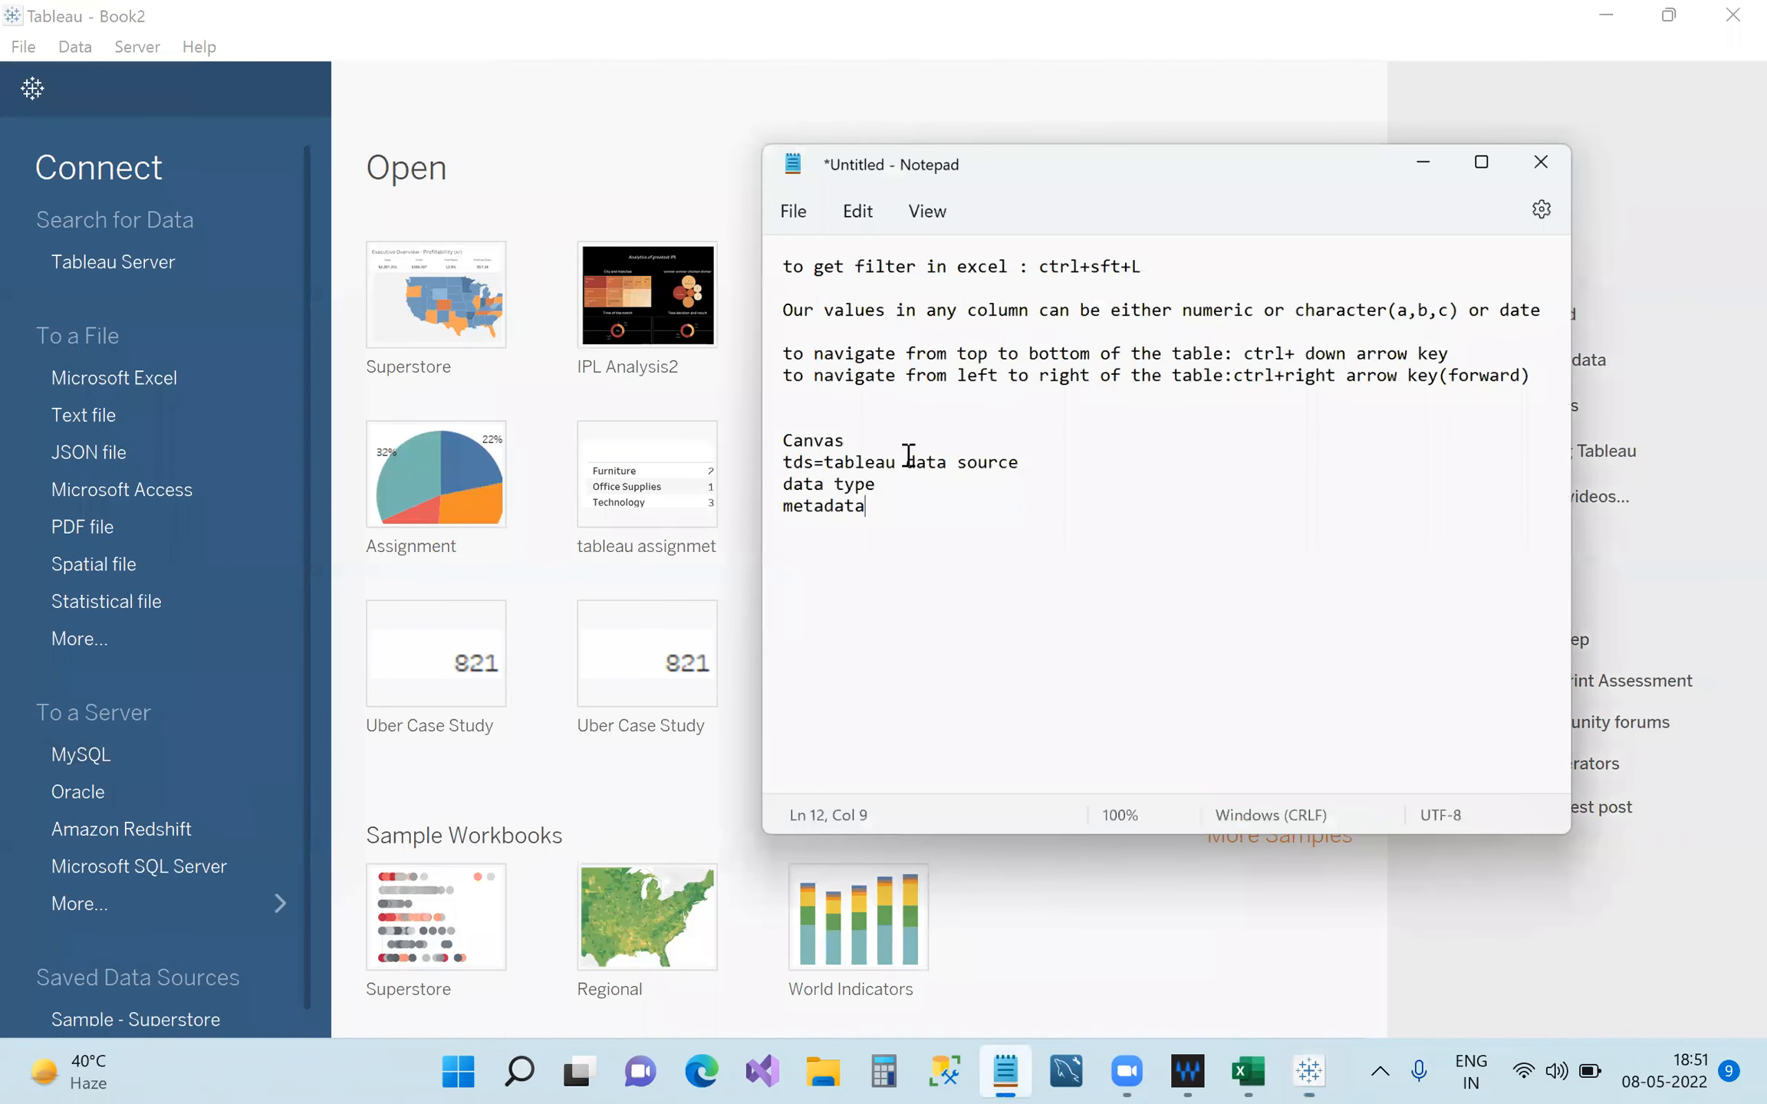
click(770, 376)
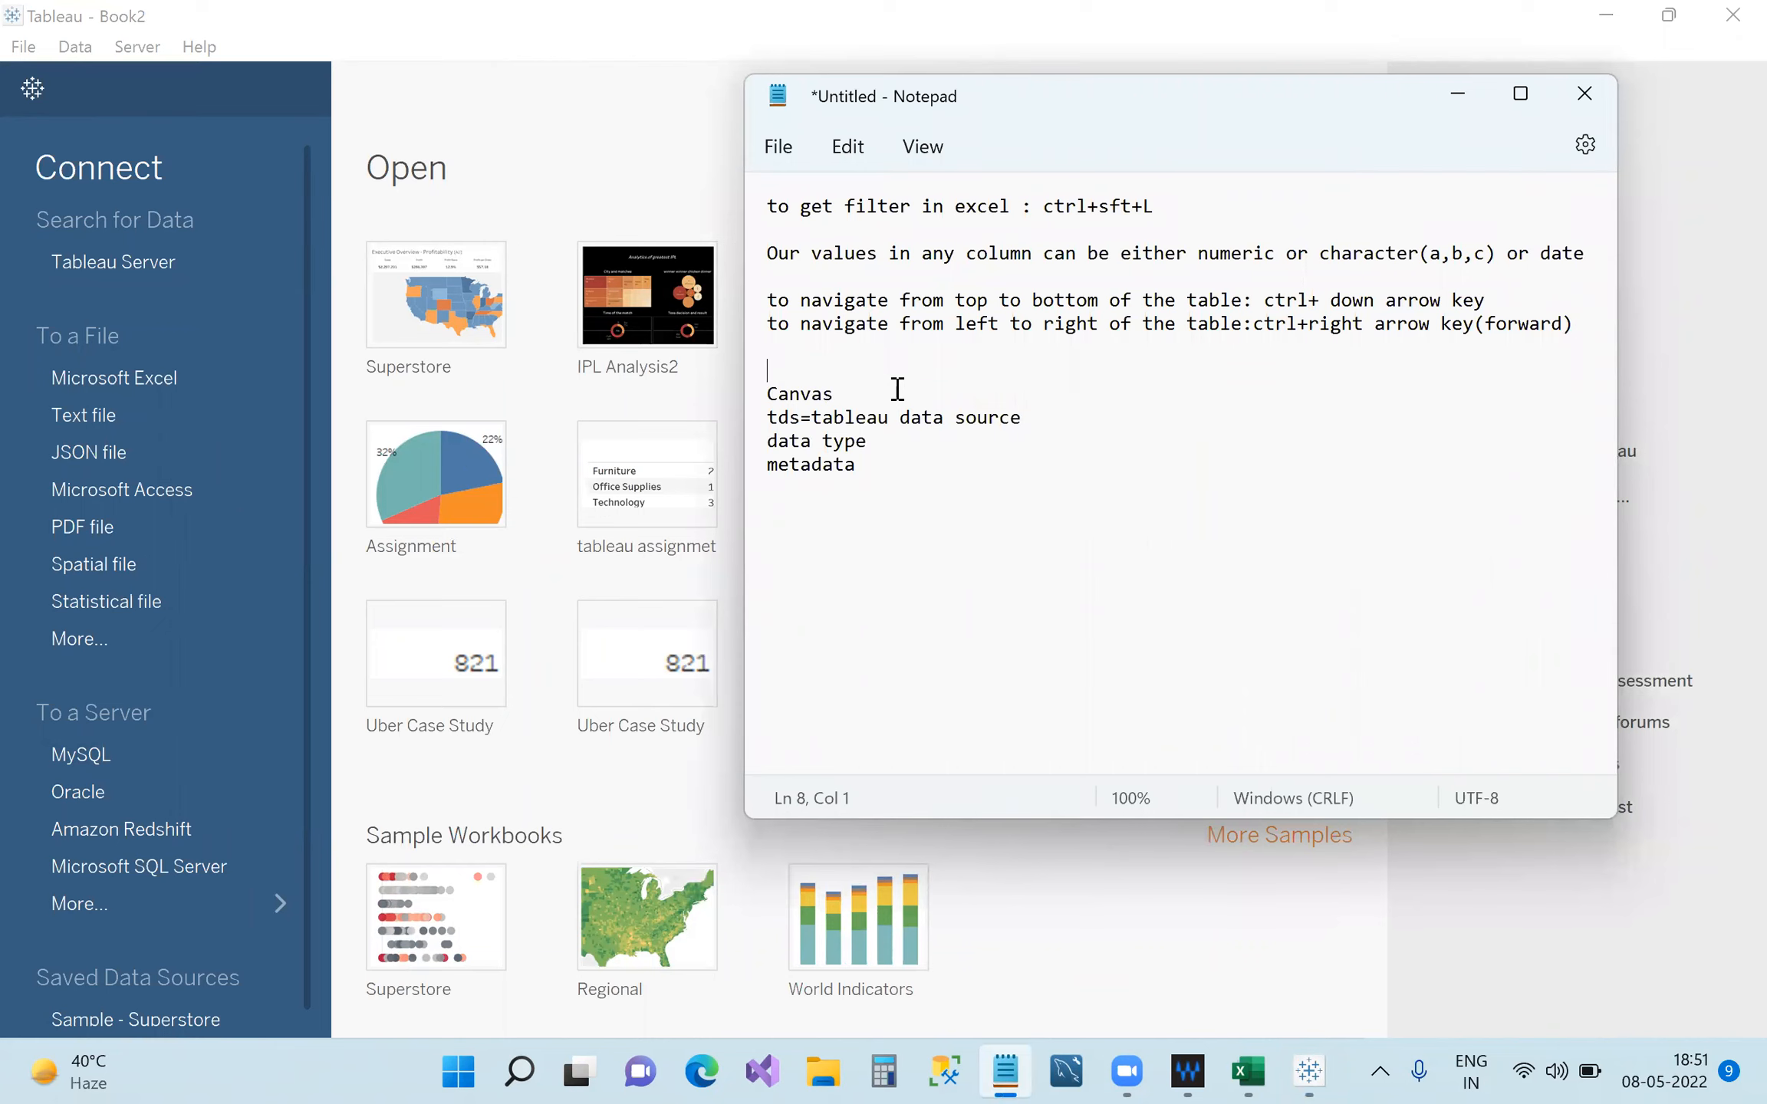
text(.xlsx)
key(Return)
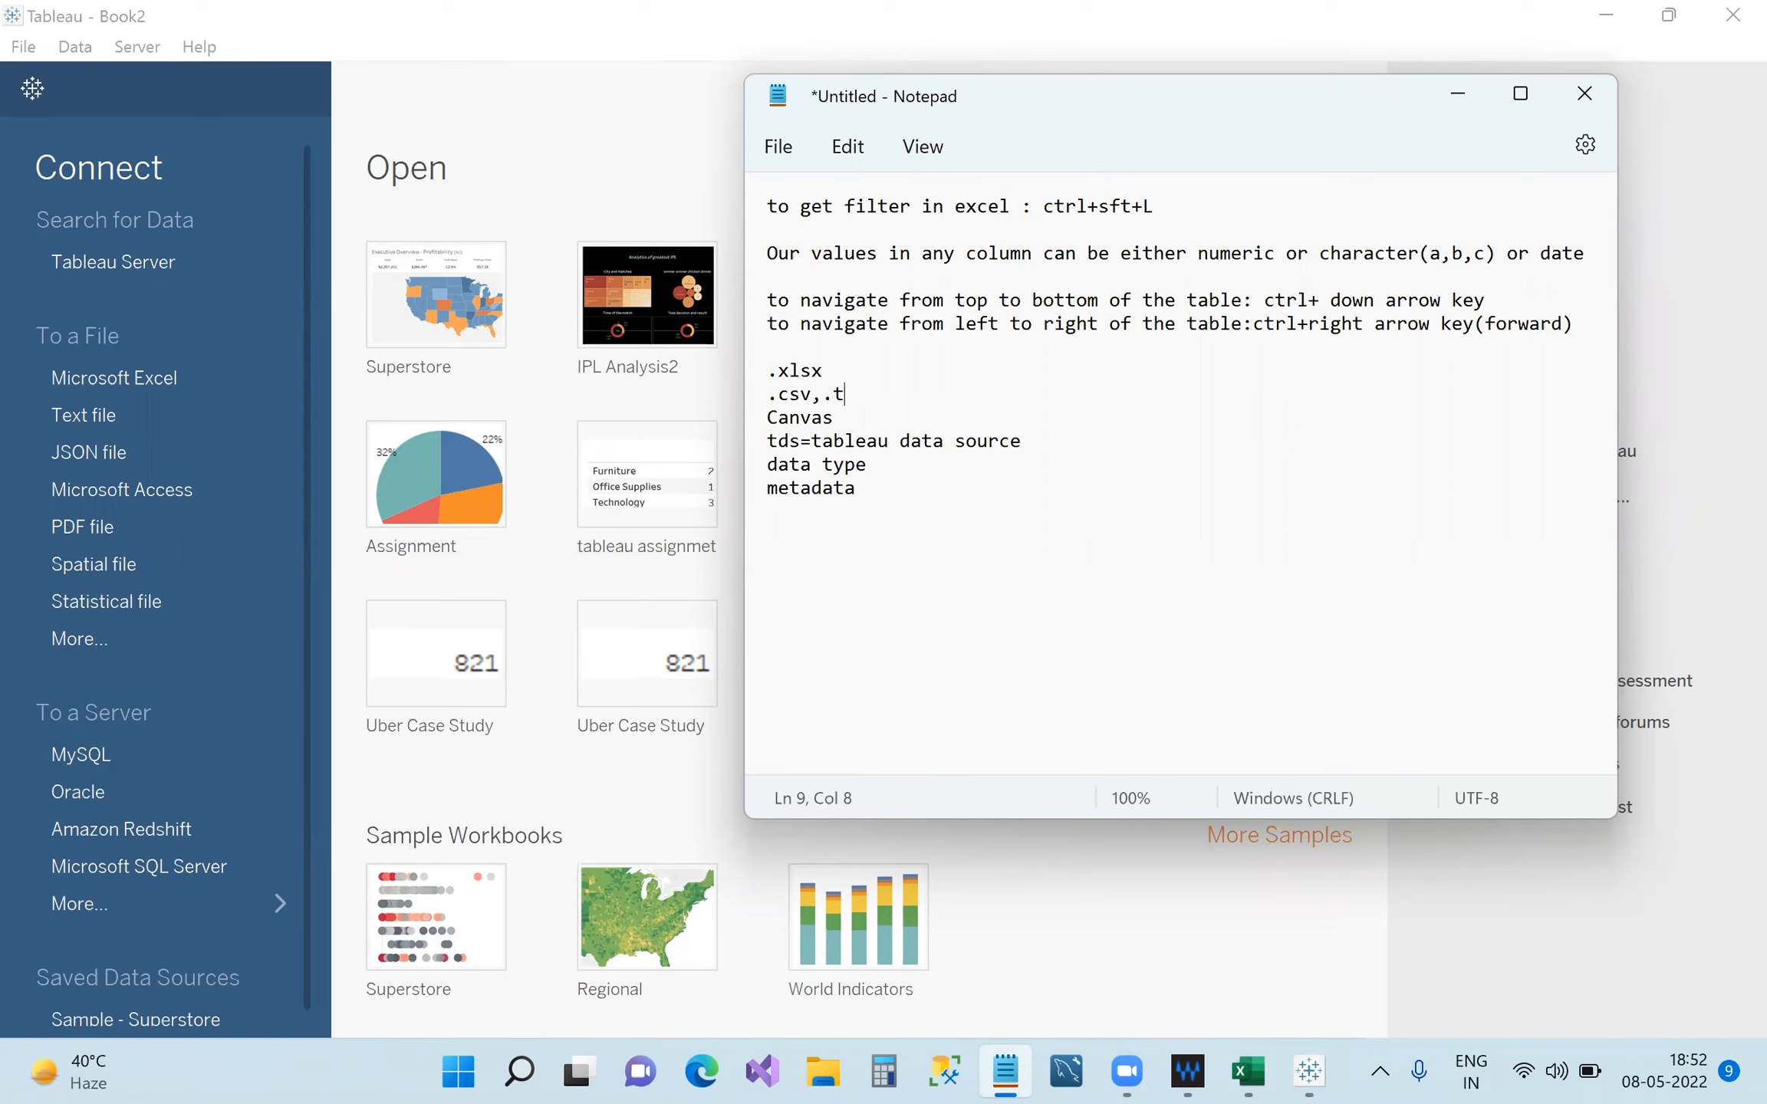
text(t)
Insert the comma after .xlsx so it reads .xlsx,.xls, then review both extension lines.
drag(865, 402, 767, 387)
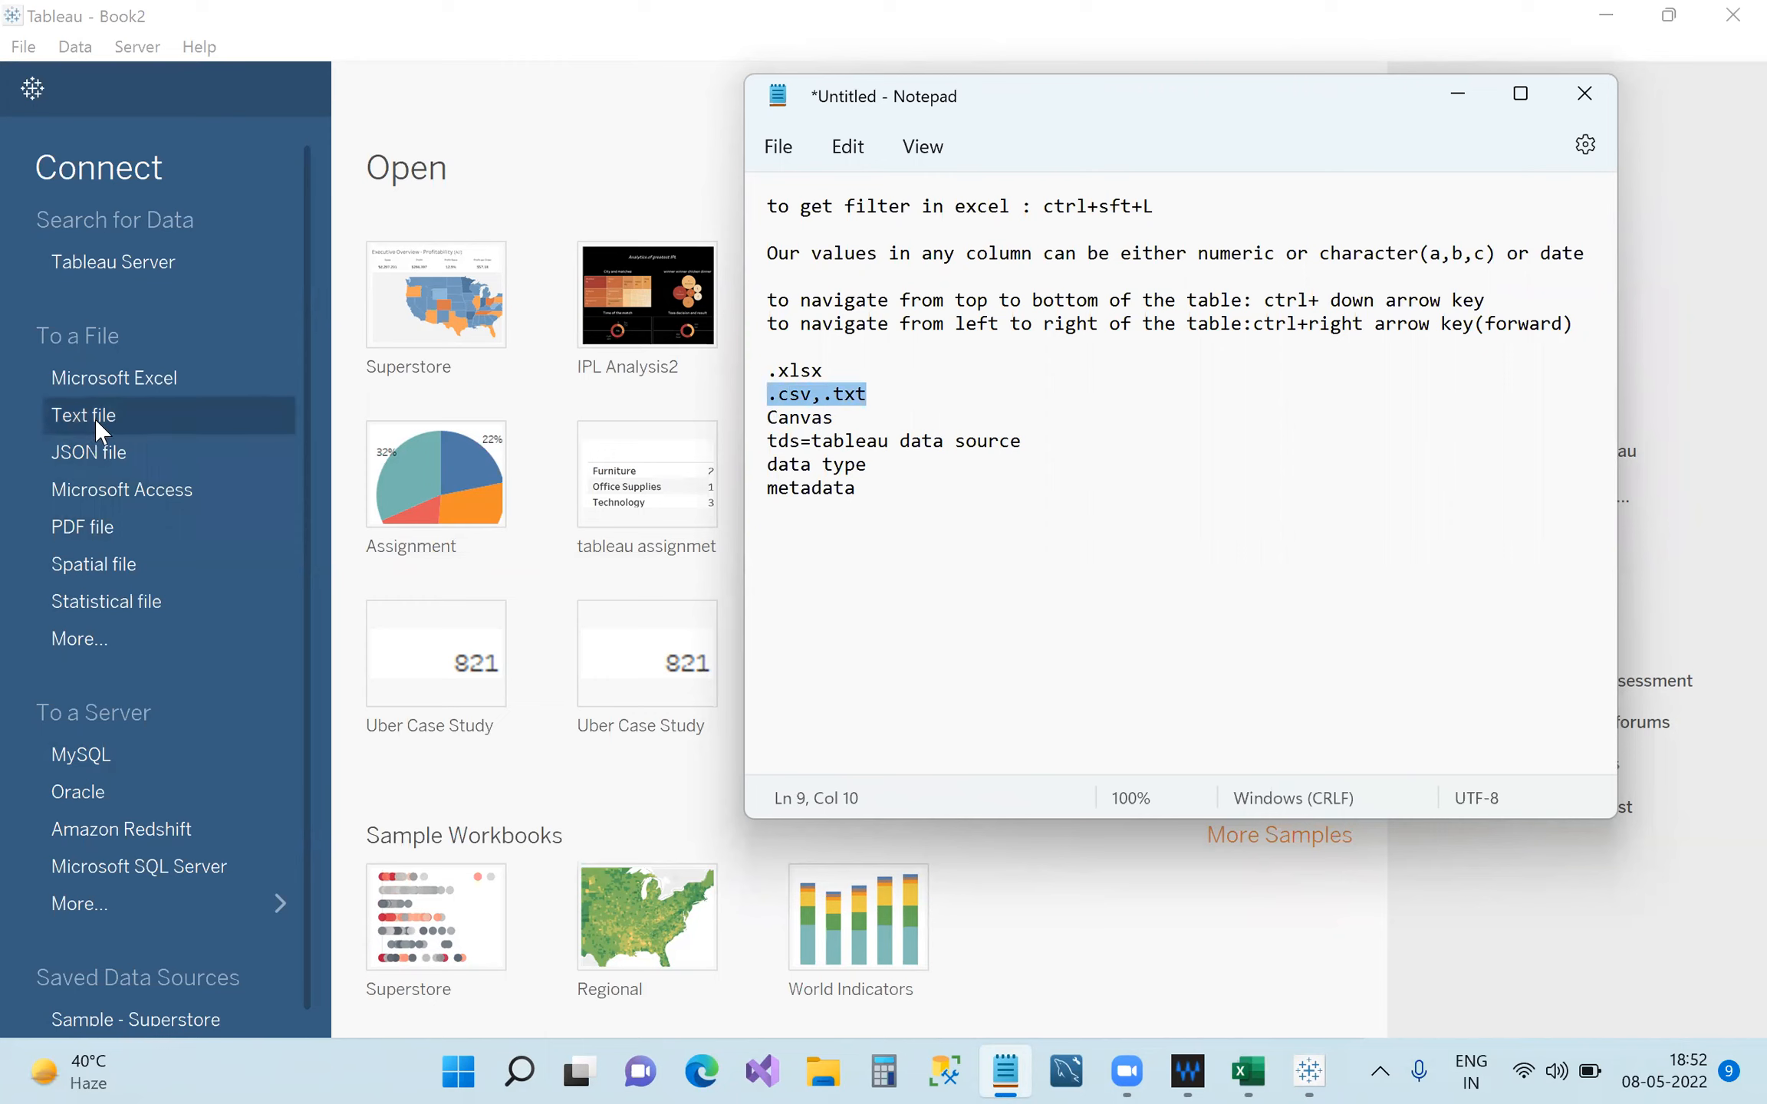
click(800, 369)
drag(825, 371, 753, 370)
click(831, 372)
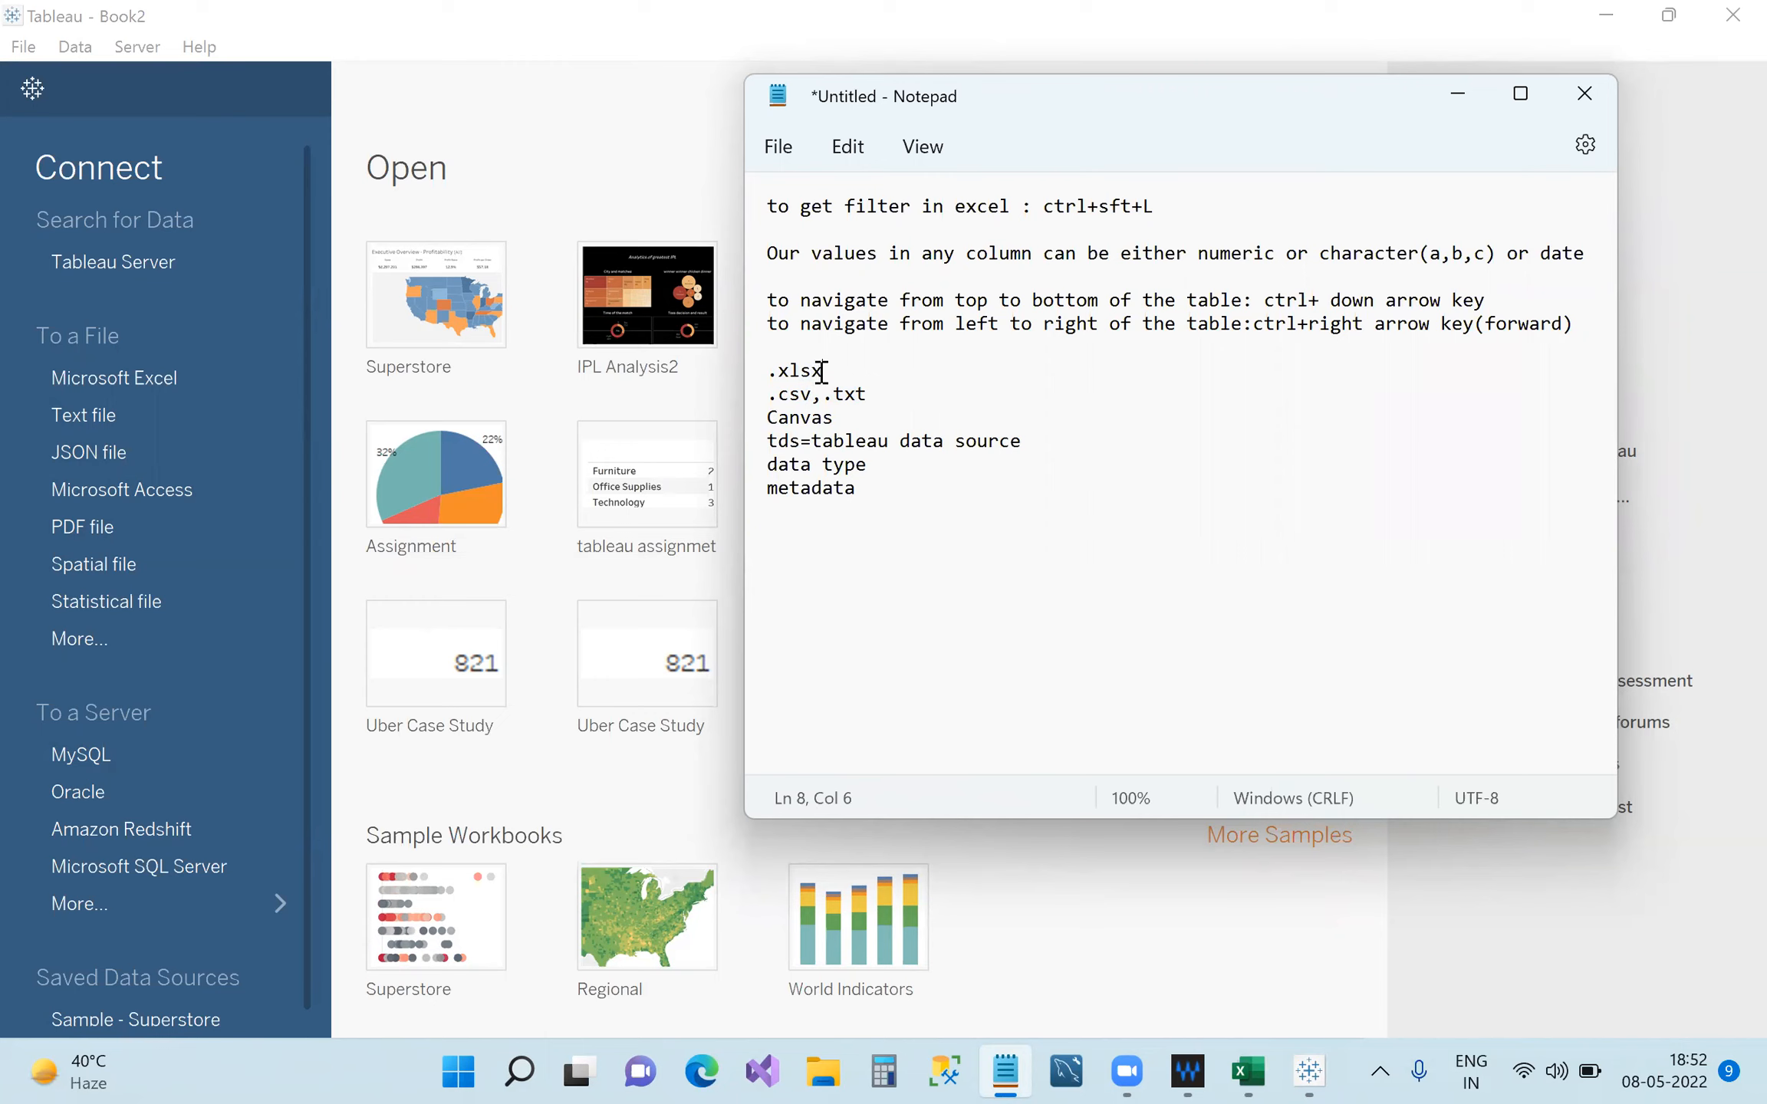
text(,.xls)
drag(879, 371, 758, 364)
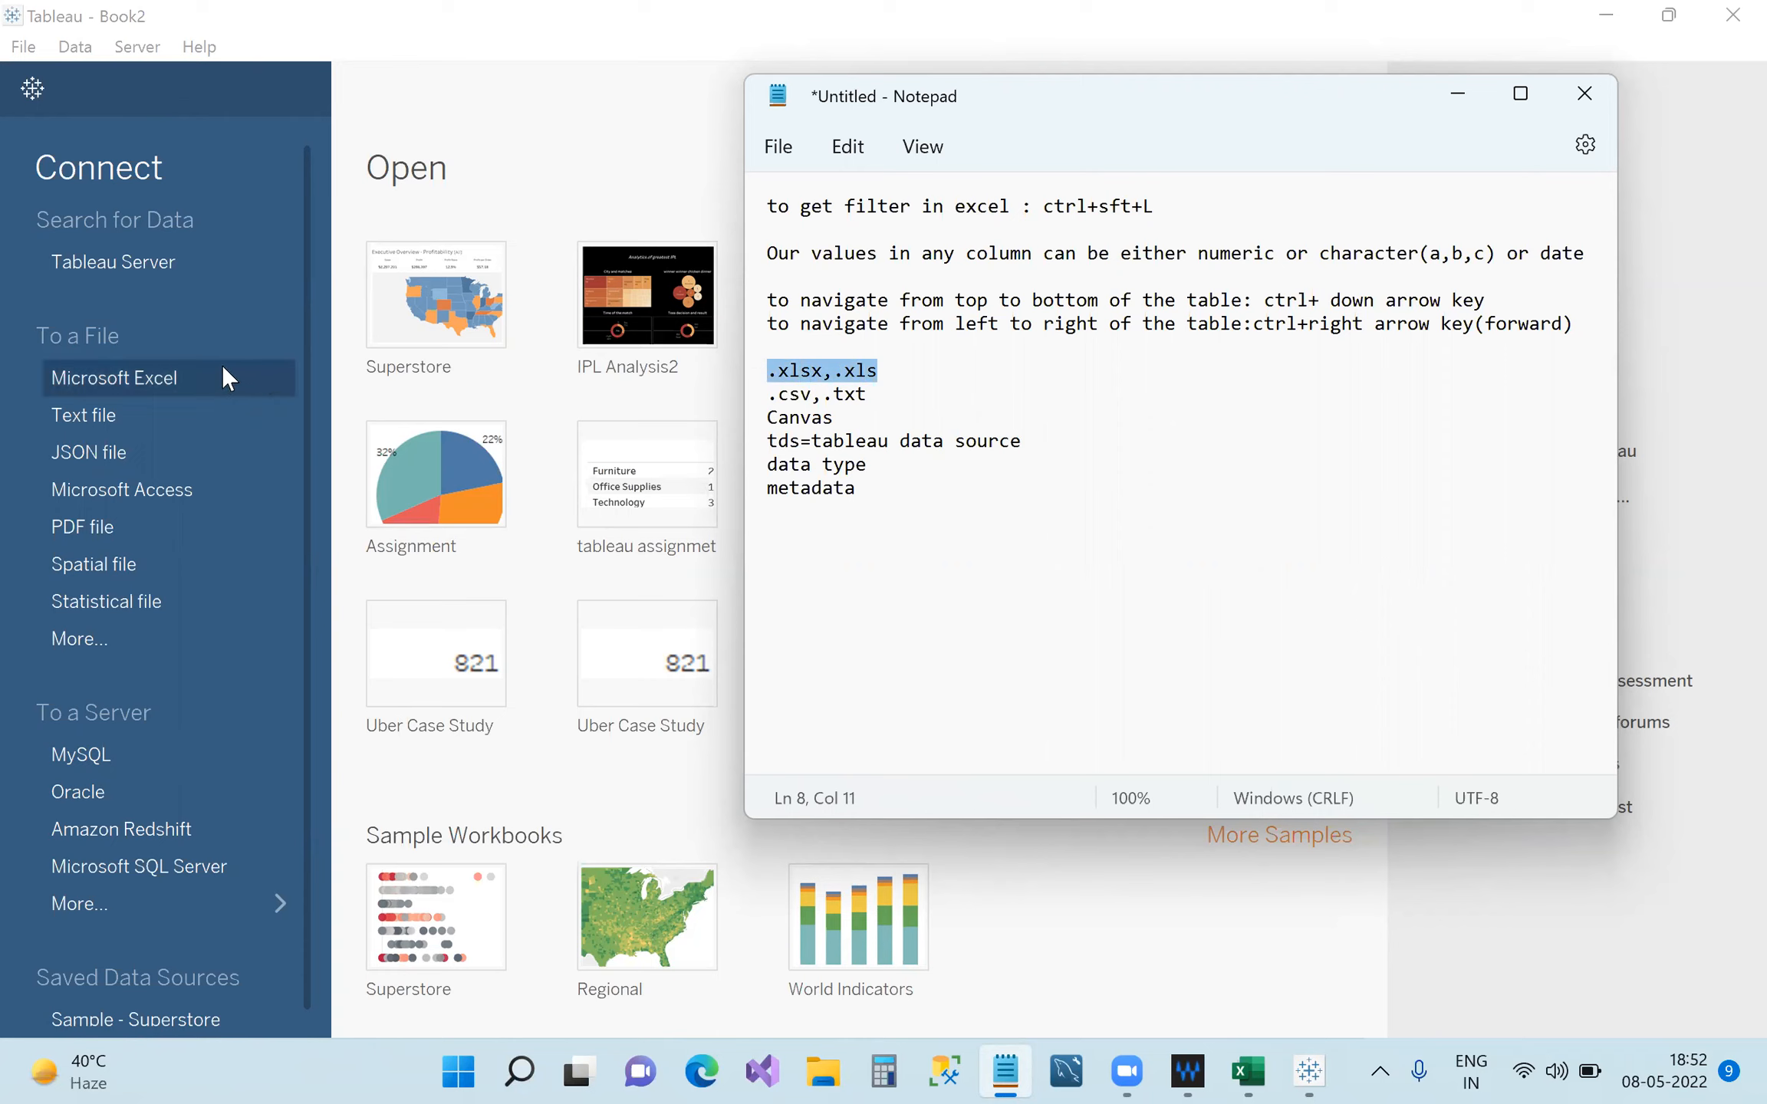
drag(877, 396, 766, 394)
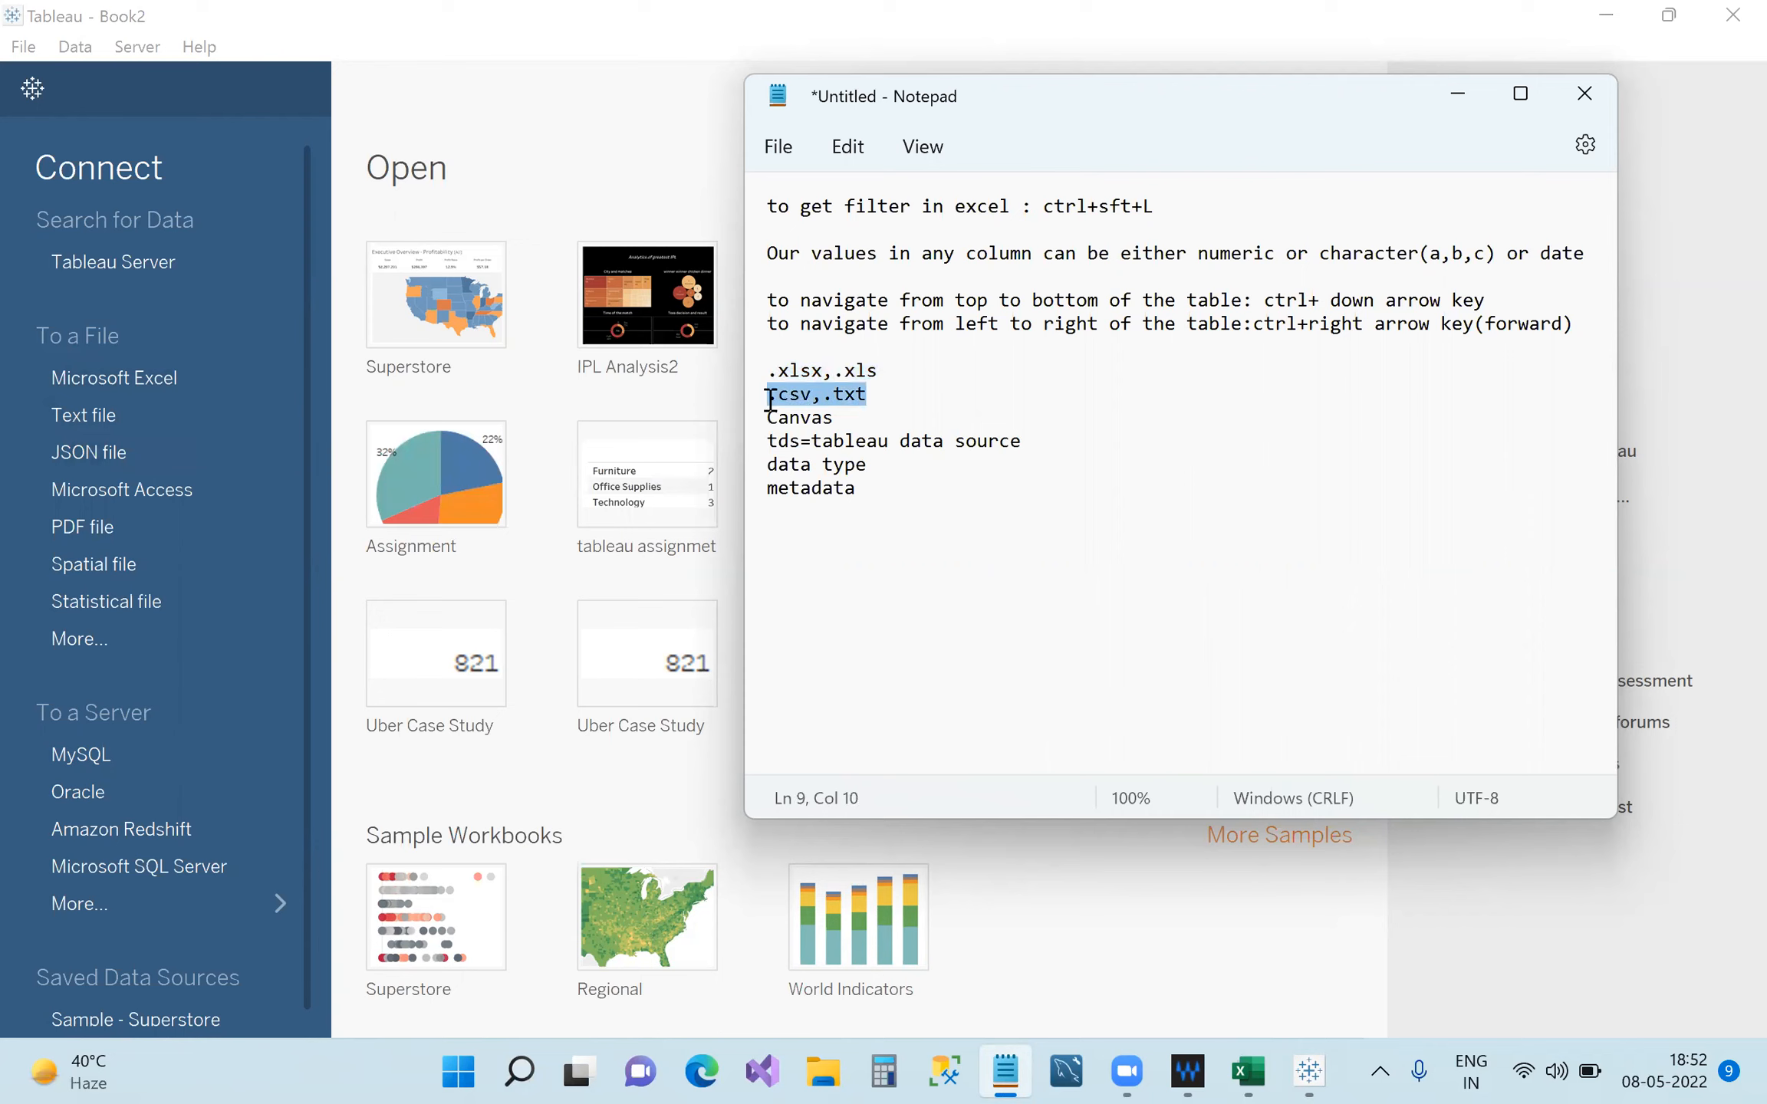
click(1046, 399)
Cancel closing the unsaved notes and minimize Notepad to reveal Book2's start page.
click(1585, 100)
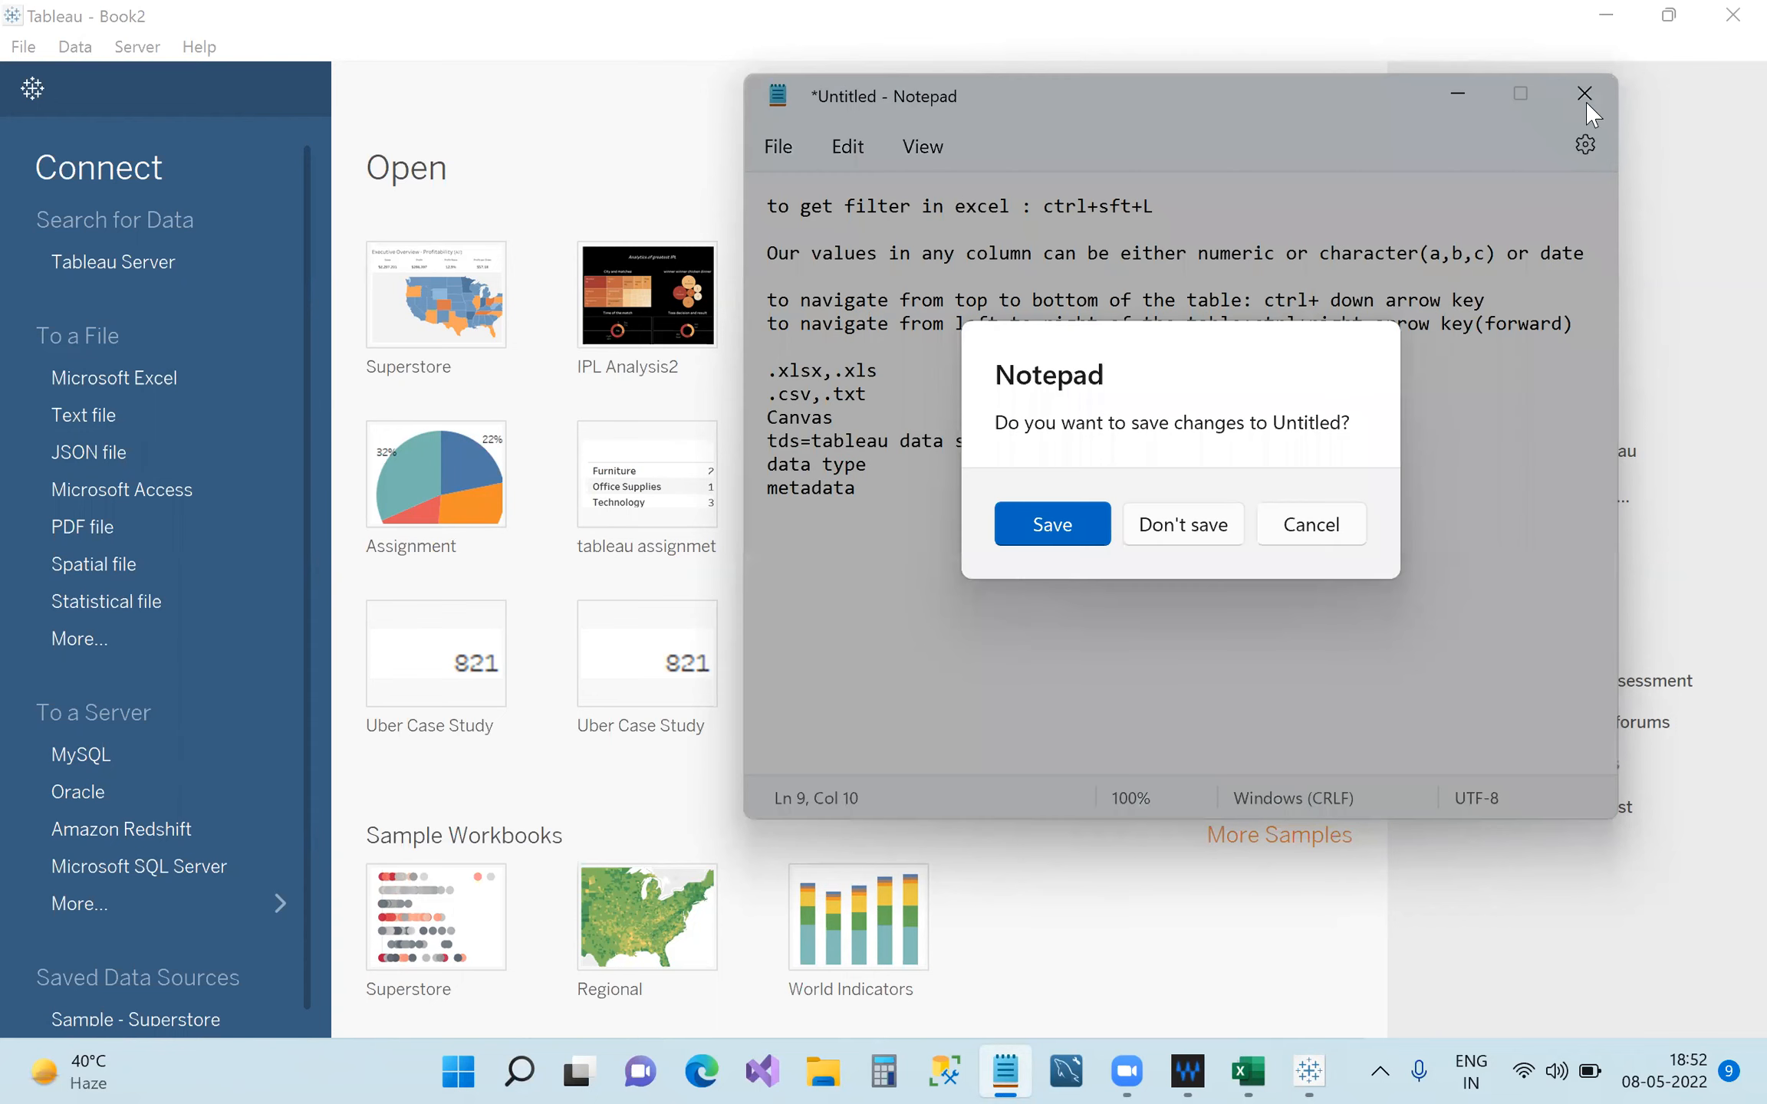
click(1307, 527)
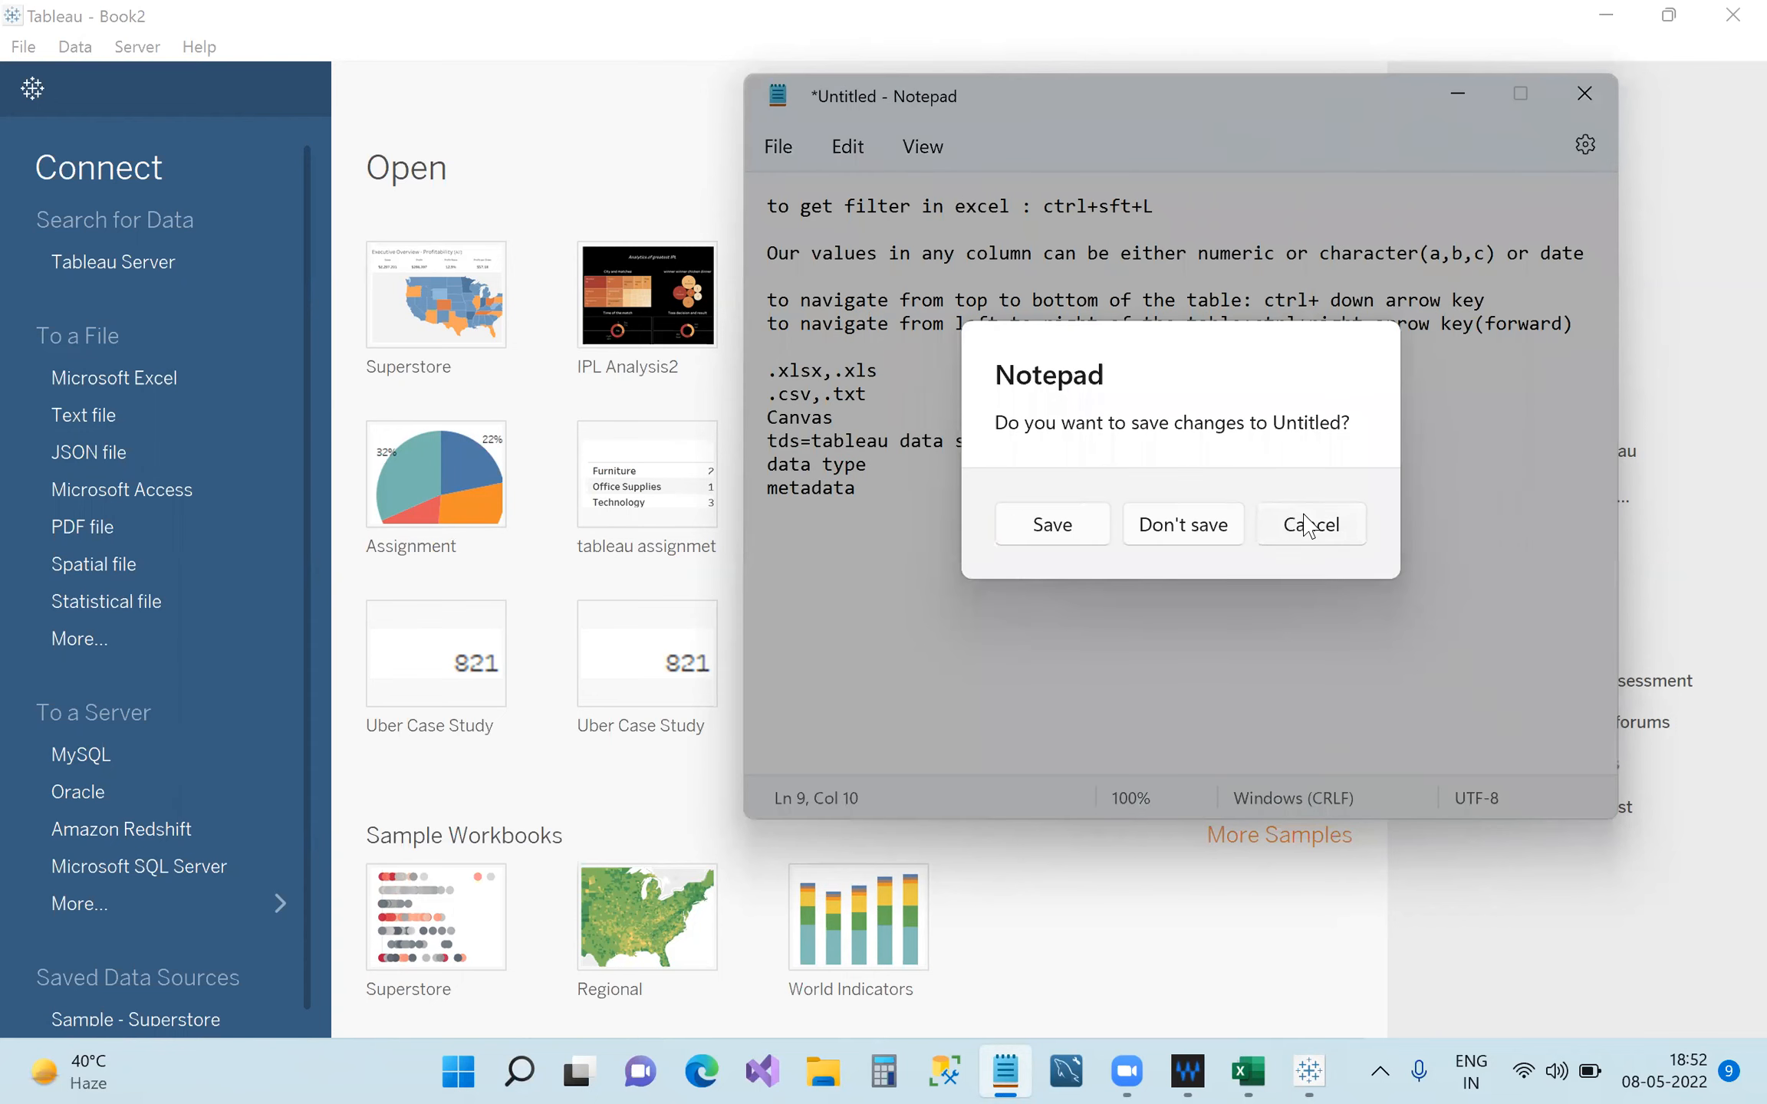
click(1457, 93)
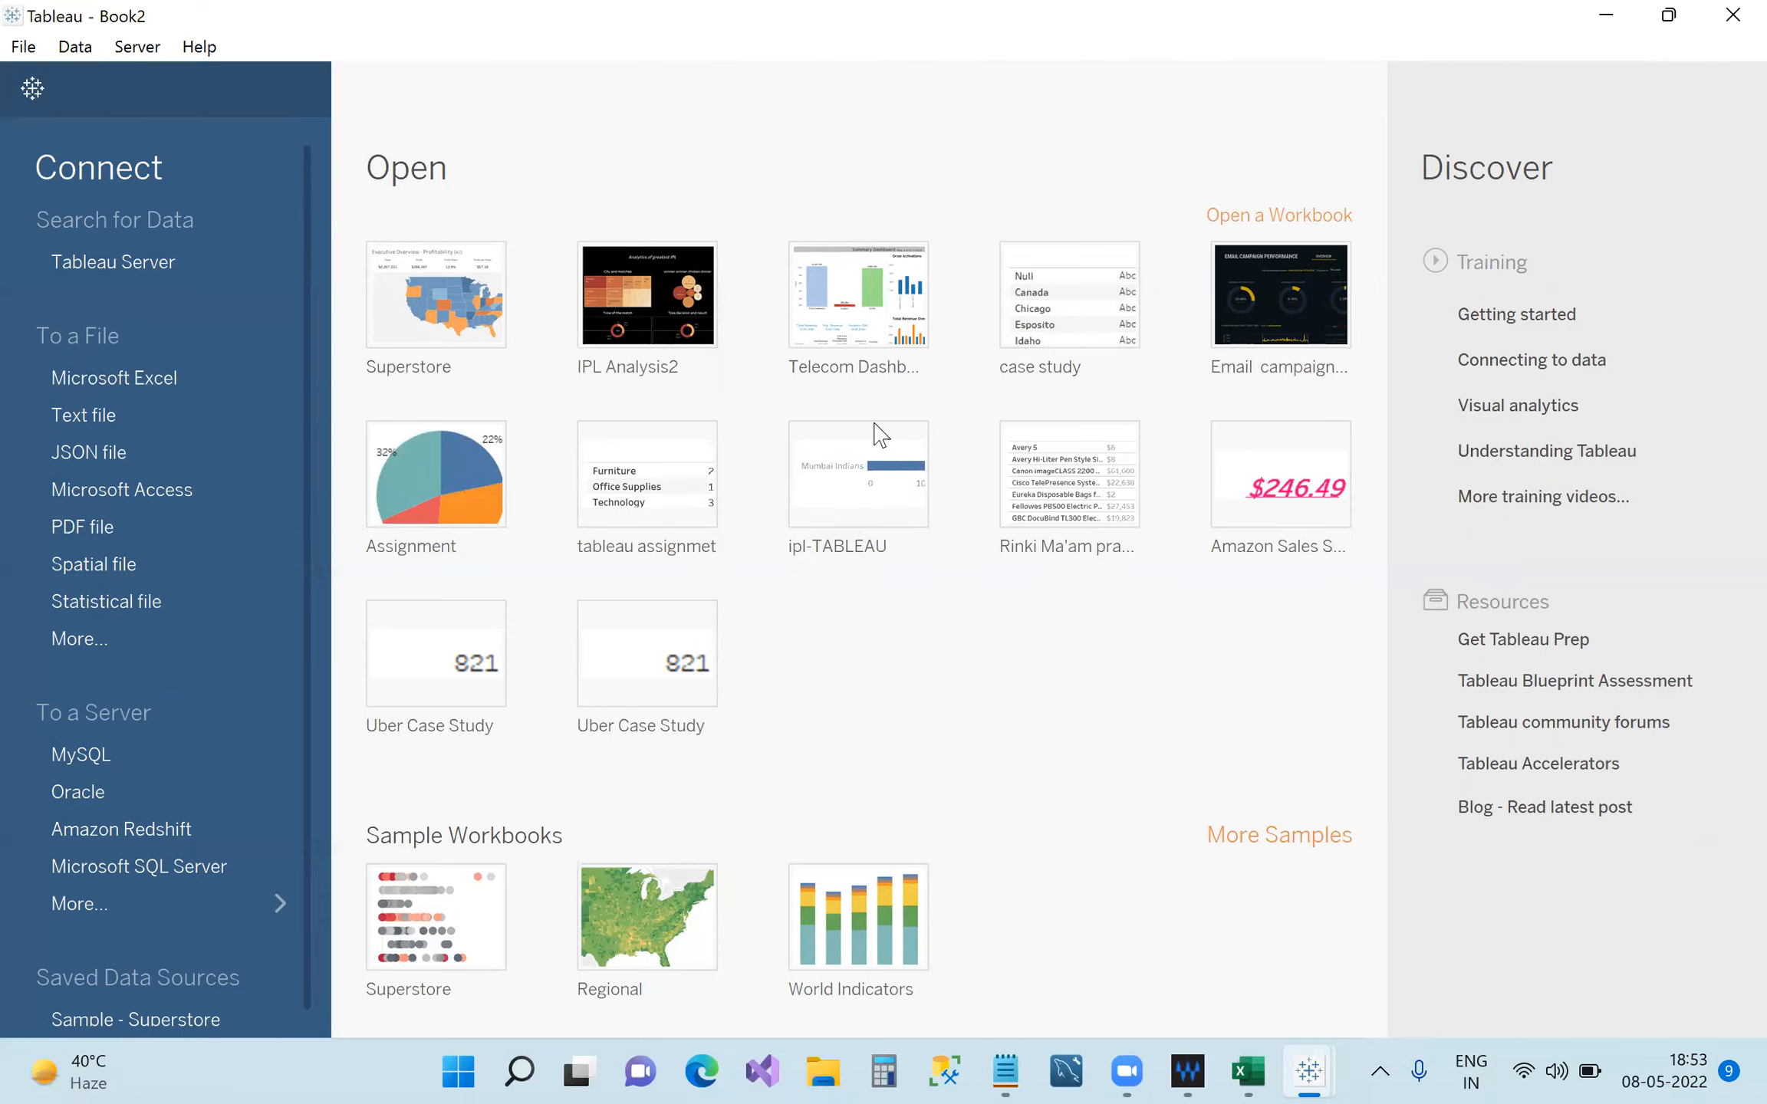
In Book1, cut the Superstore_Orders preview row limit from 1000 to 100.
mouse_move(1309, 1072)
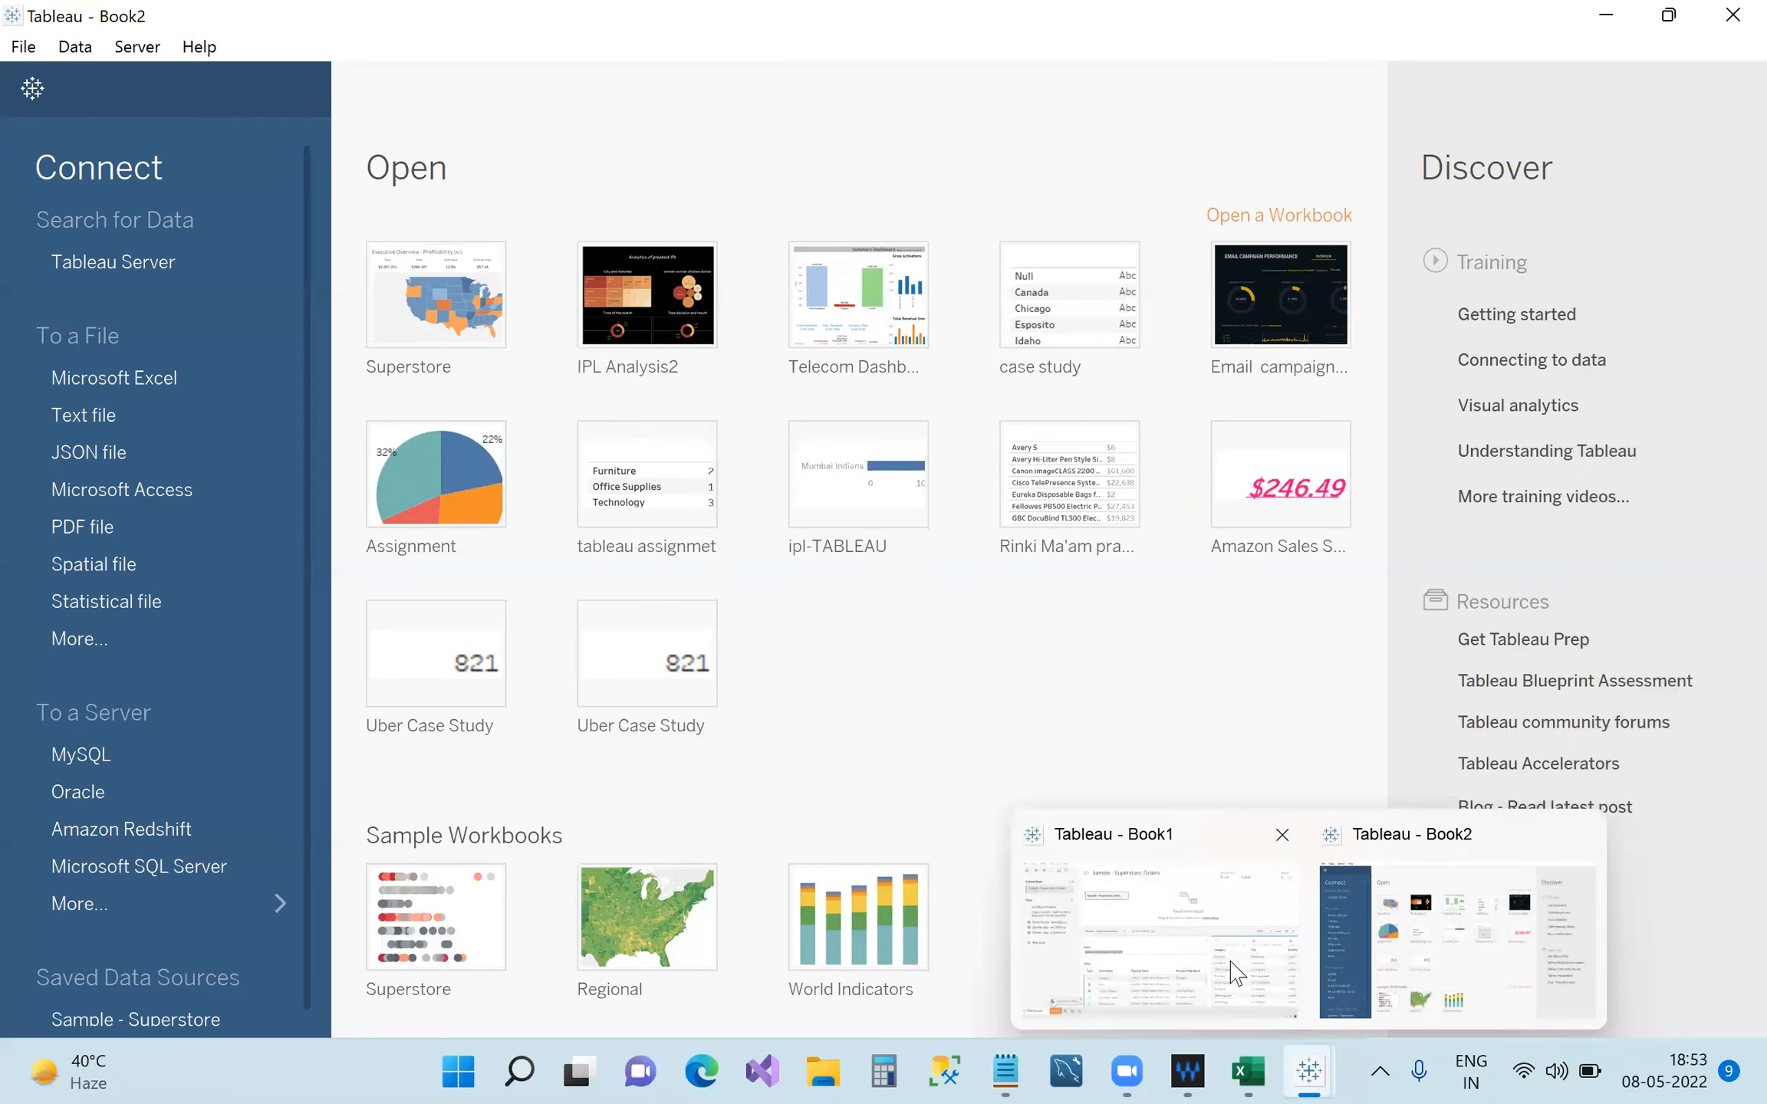
click(1236, 973)
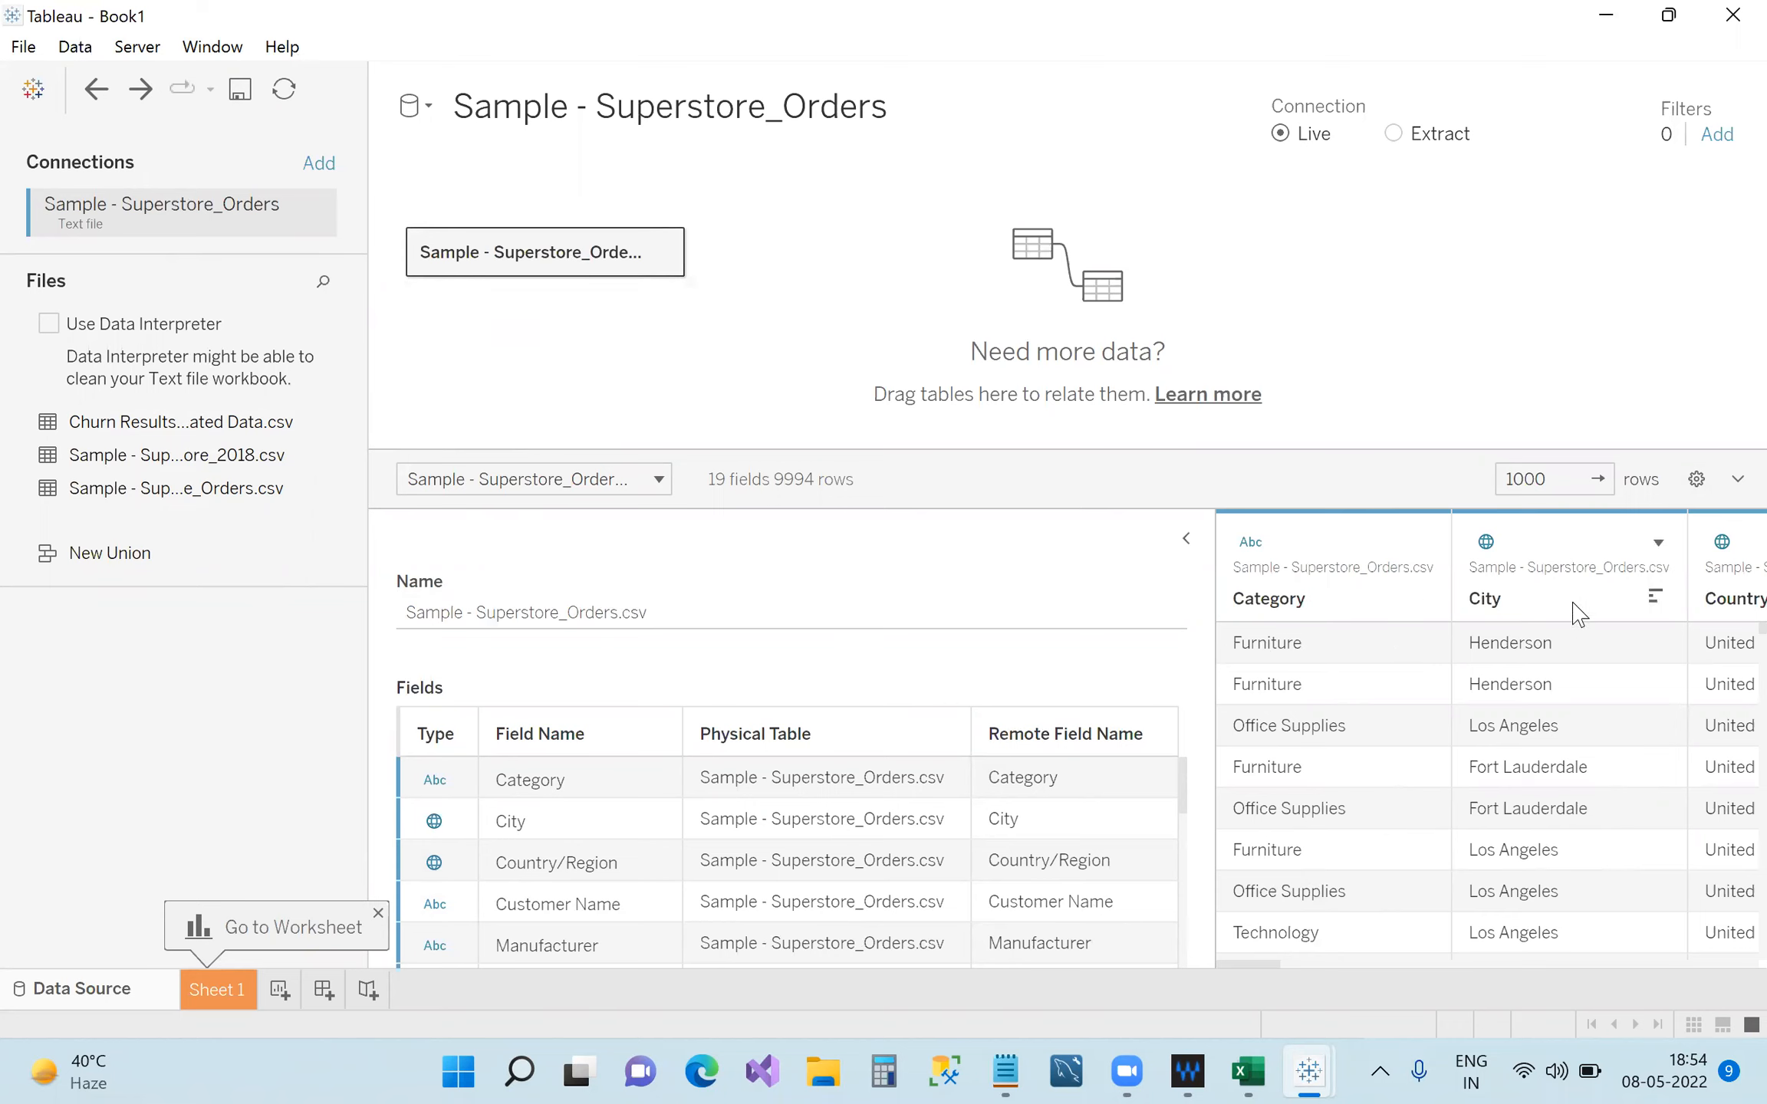
click(1562, 479)
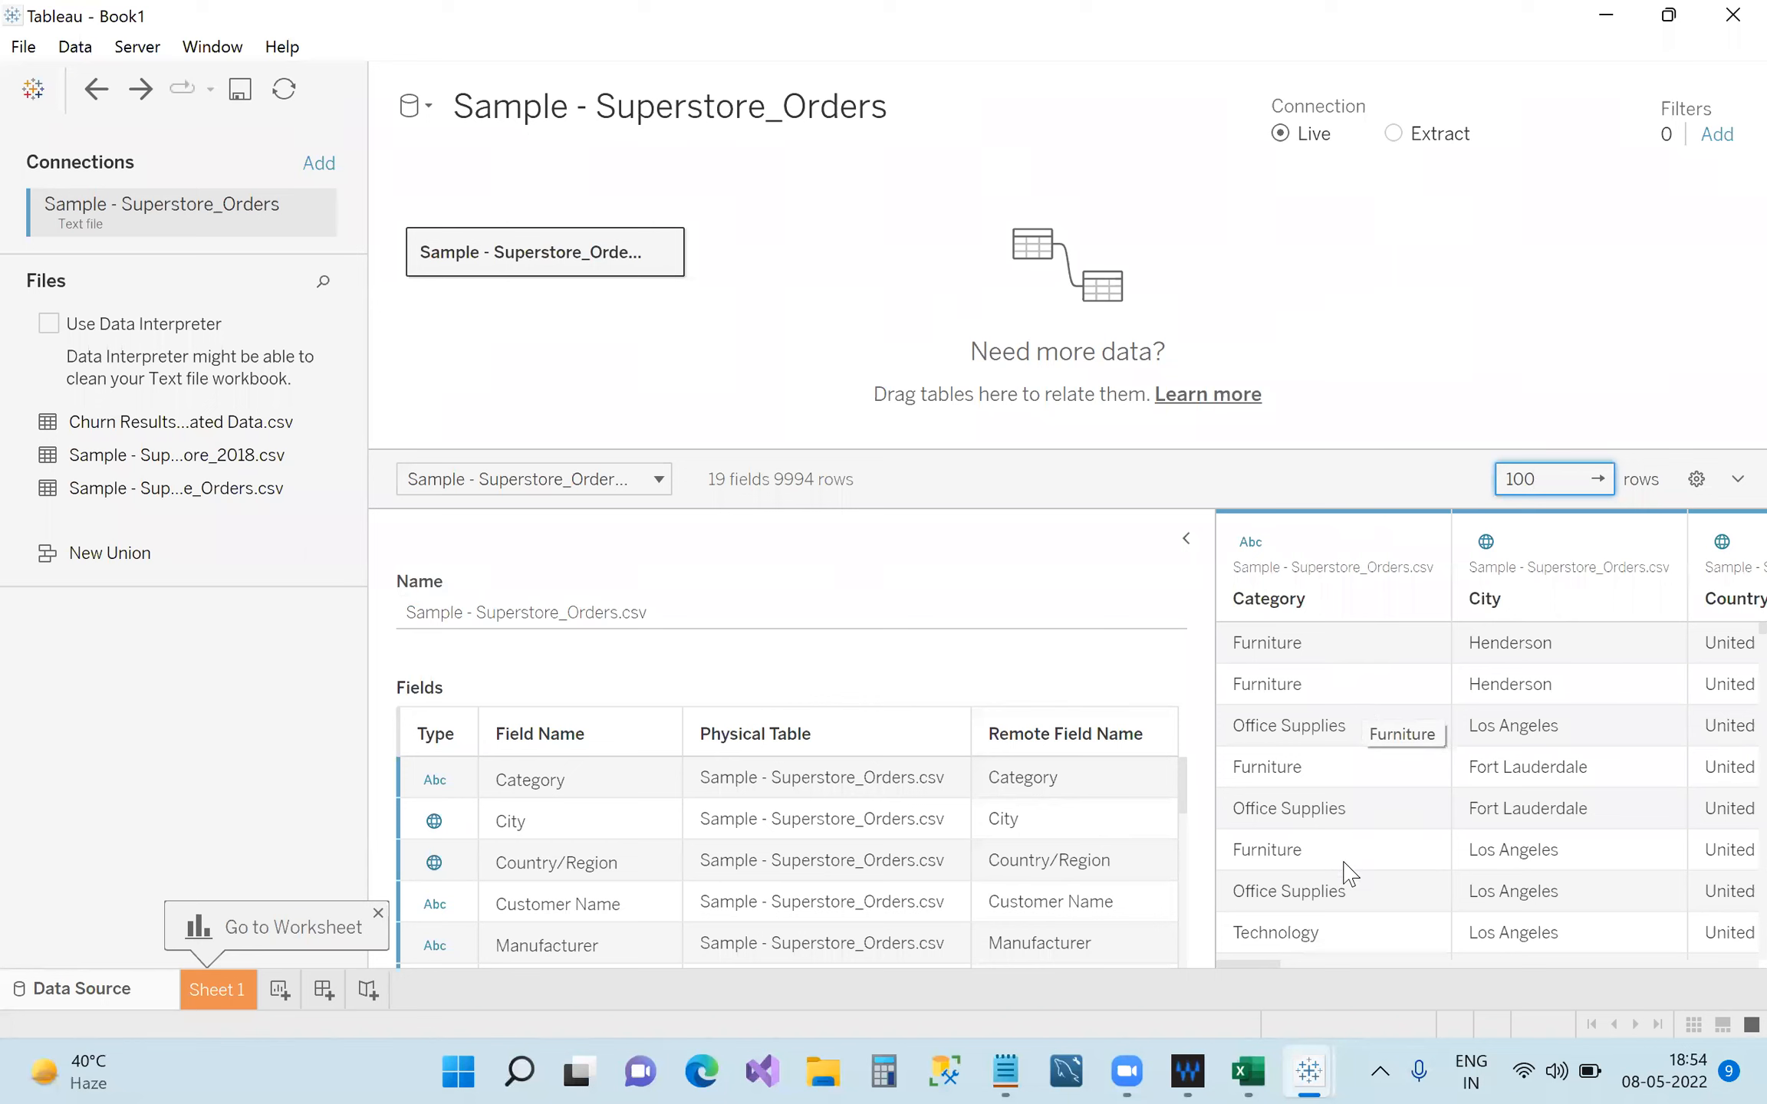
key(Tab)
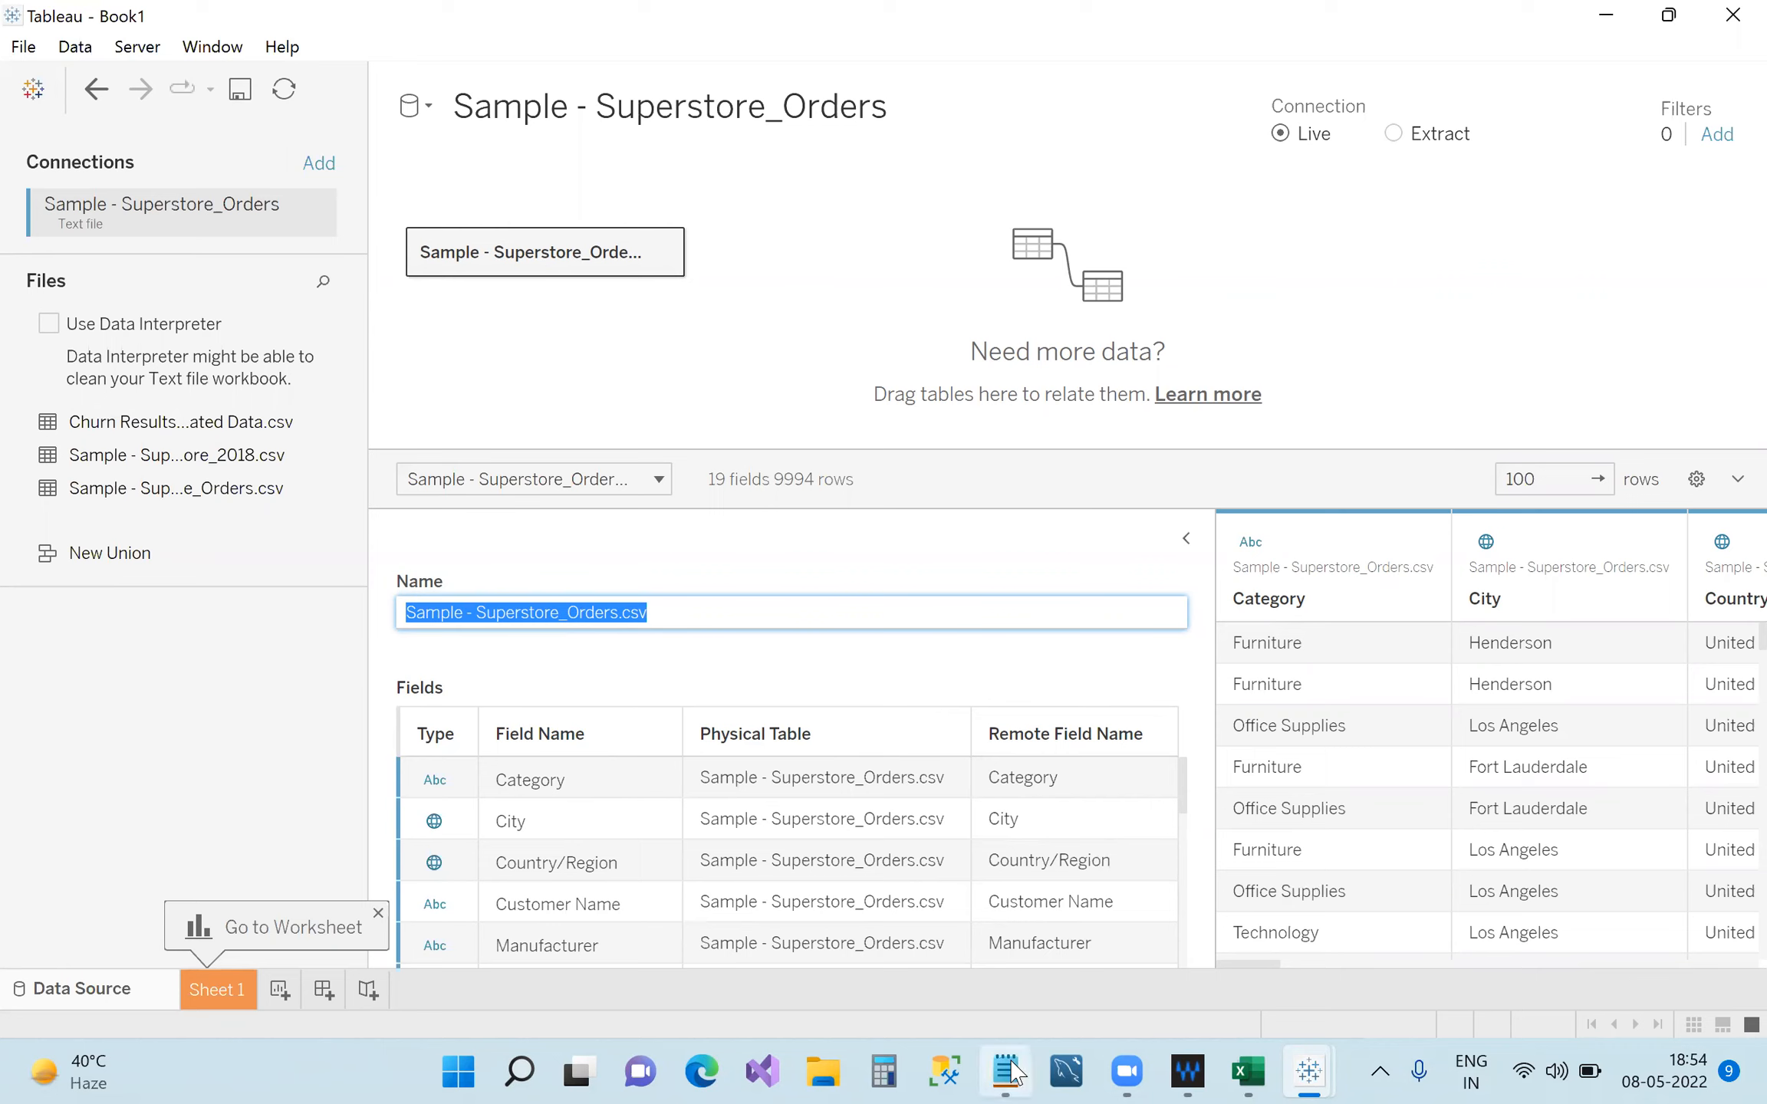
mouse_move(1003, 1071)
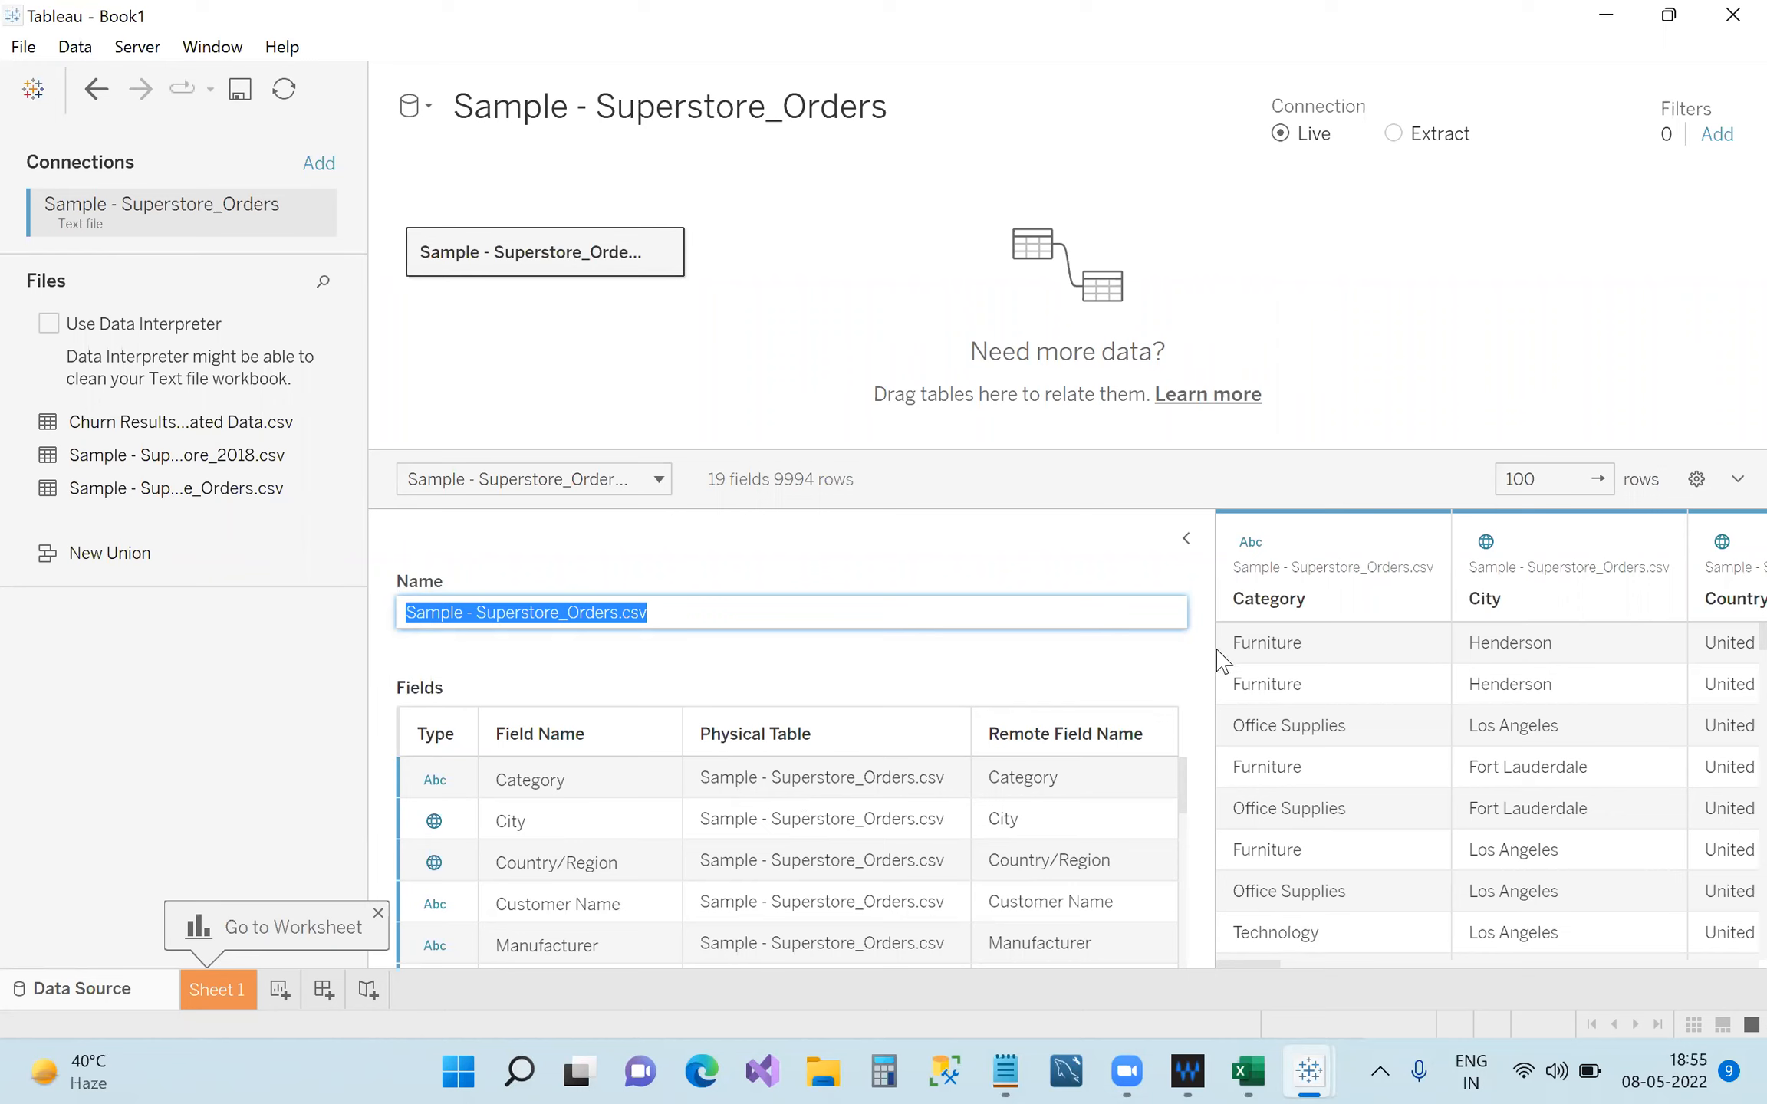
Widen the data grid, view Category's data type menu, and bring the Notepad notes forward.
drag(1210, 681, 823, 683)
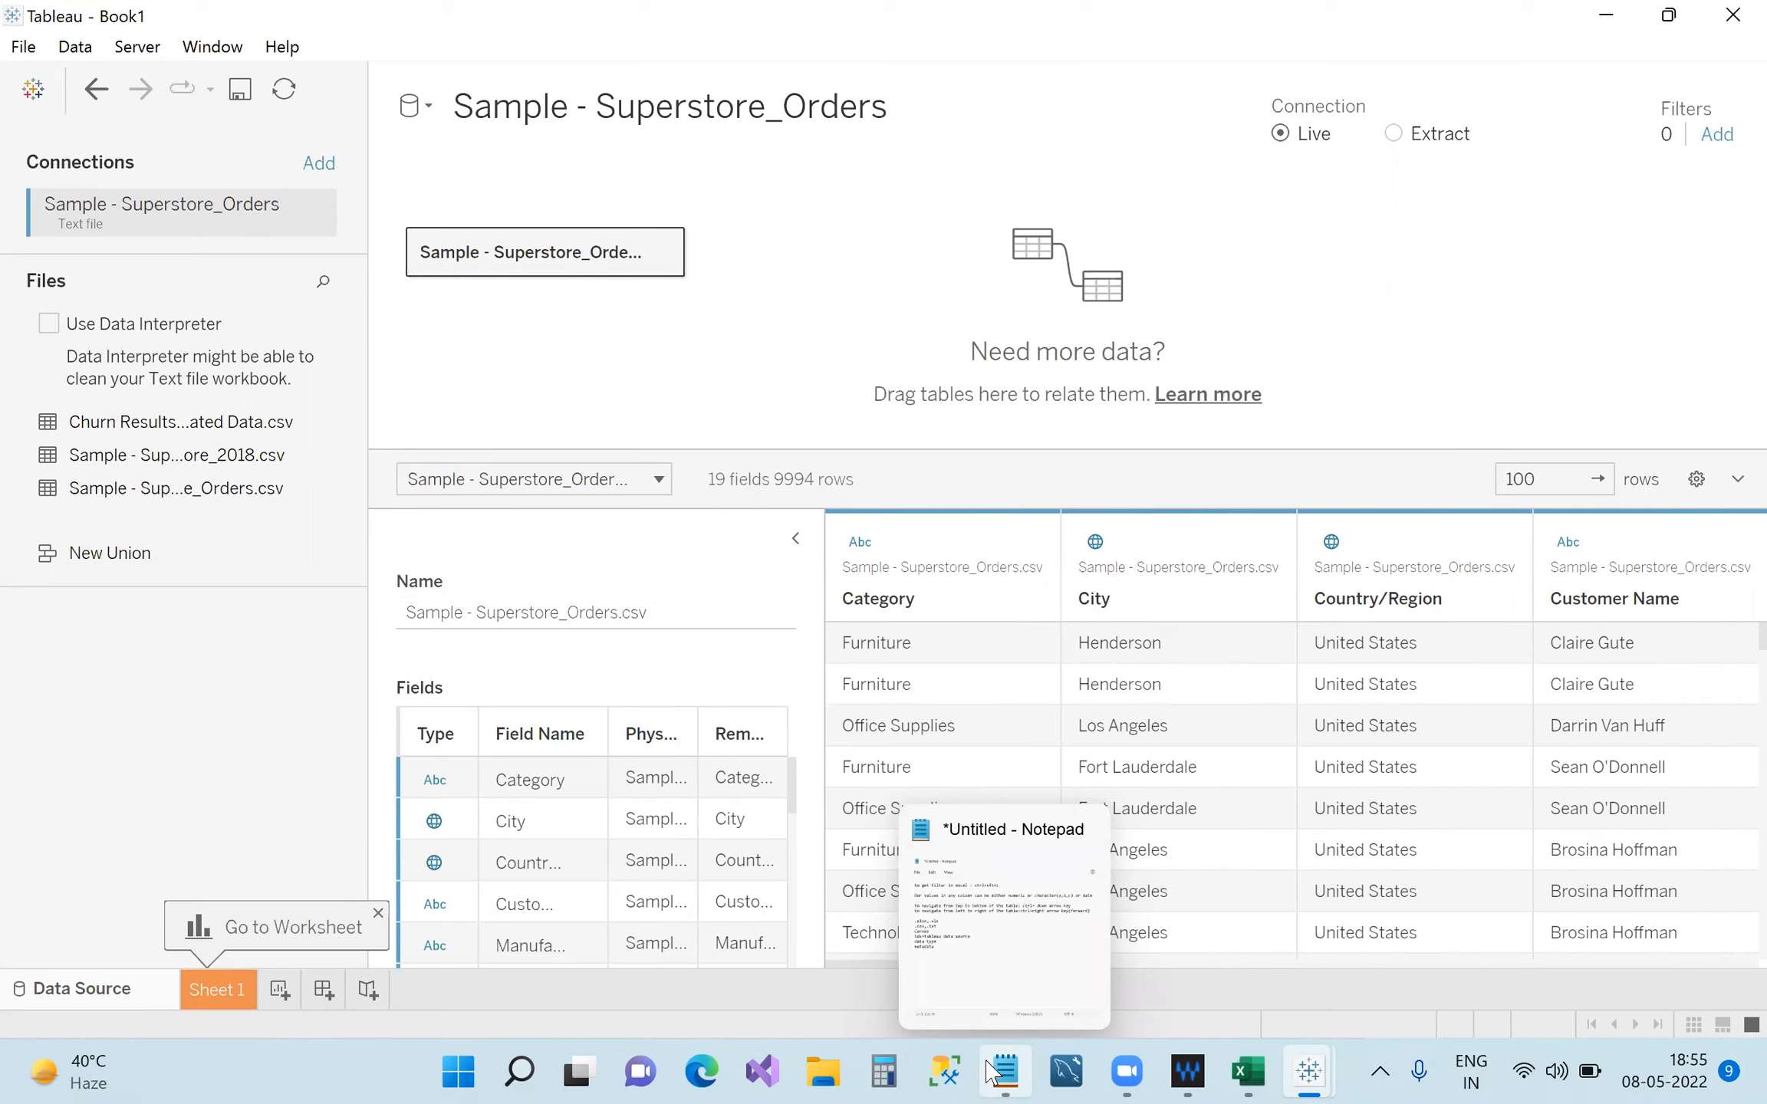
click(860, 542)
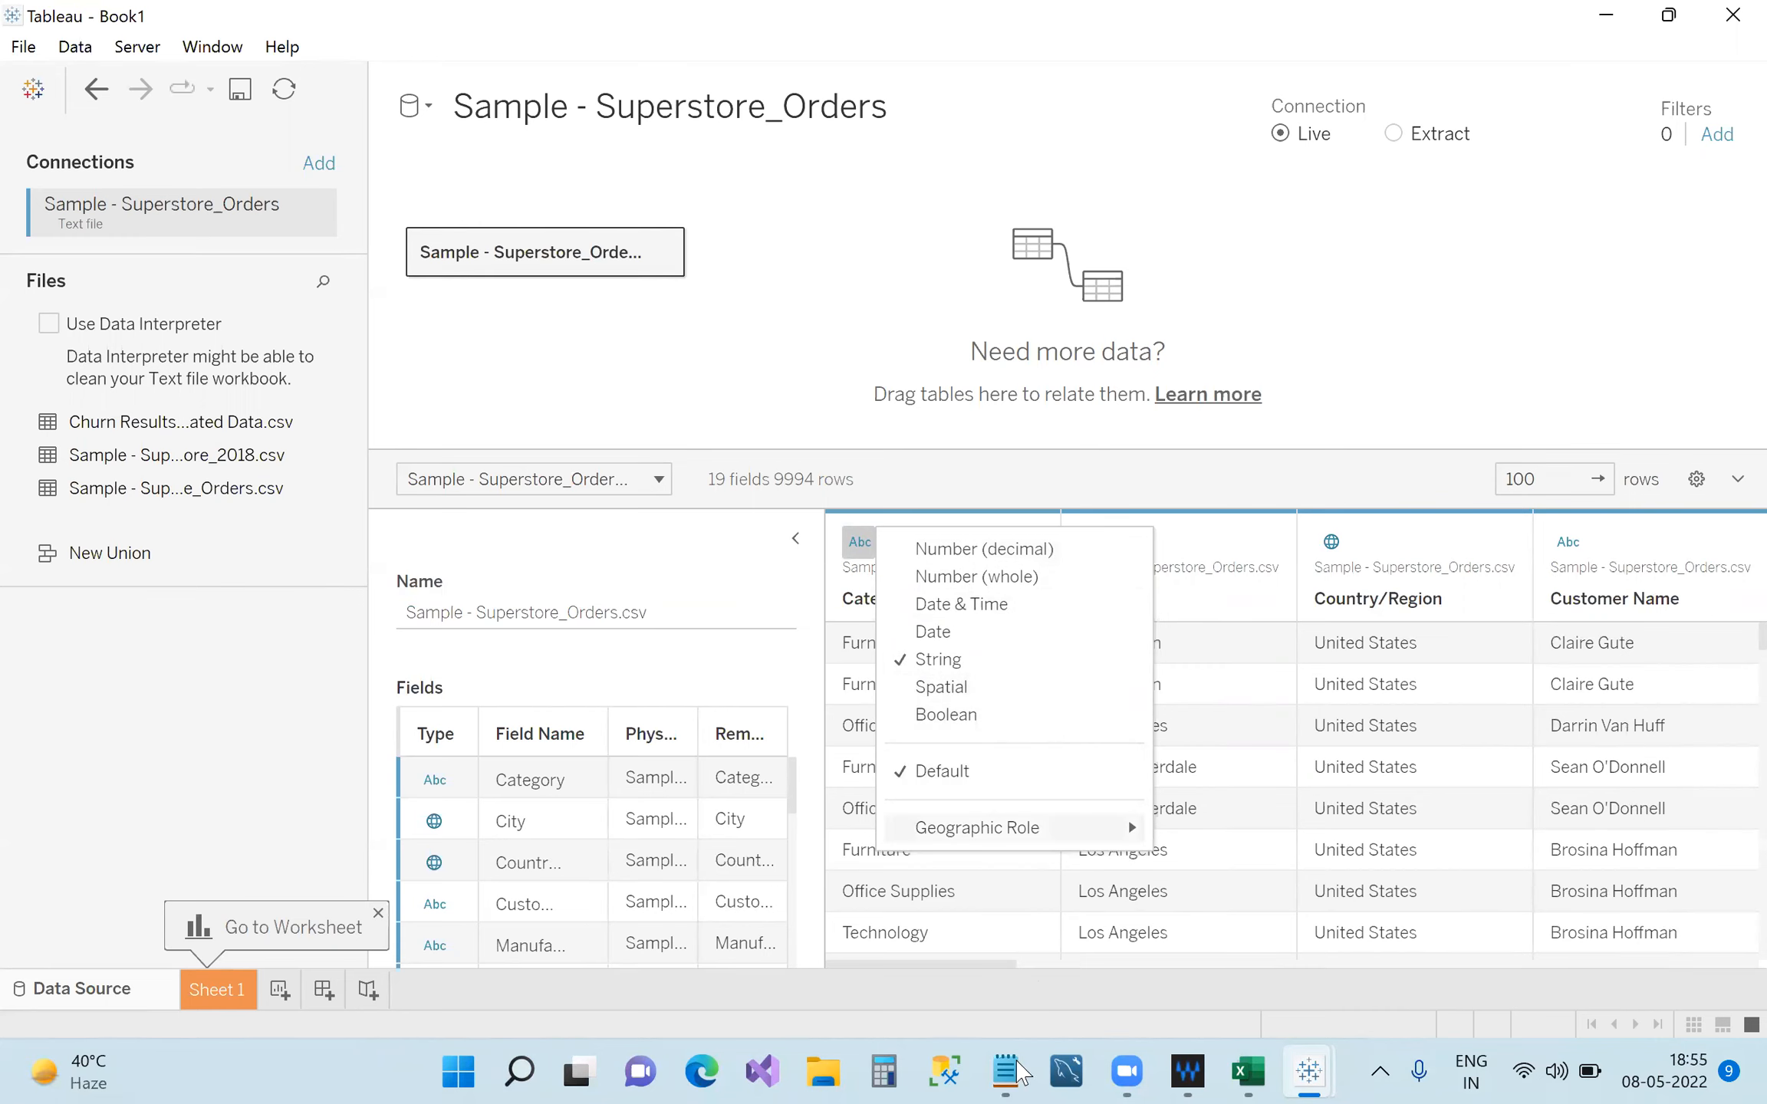
click(1020, 1072)
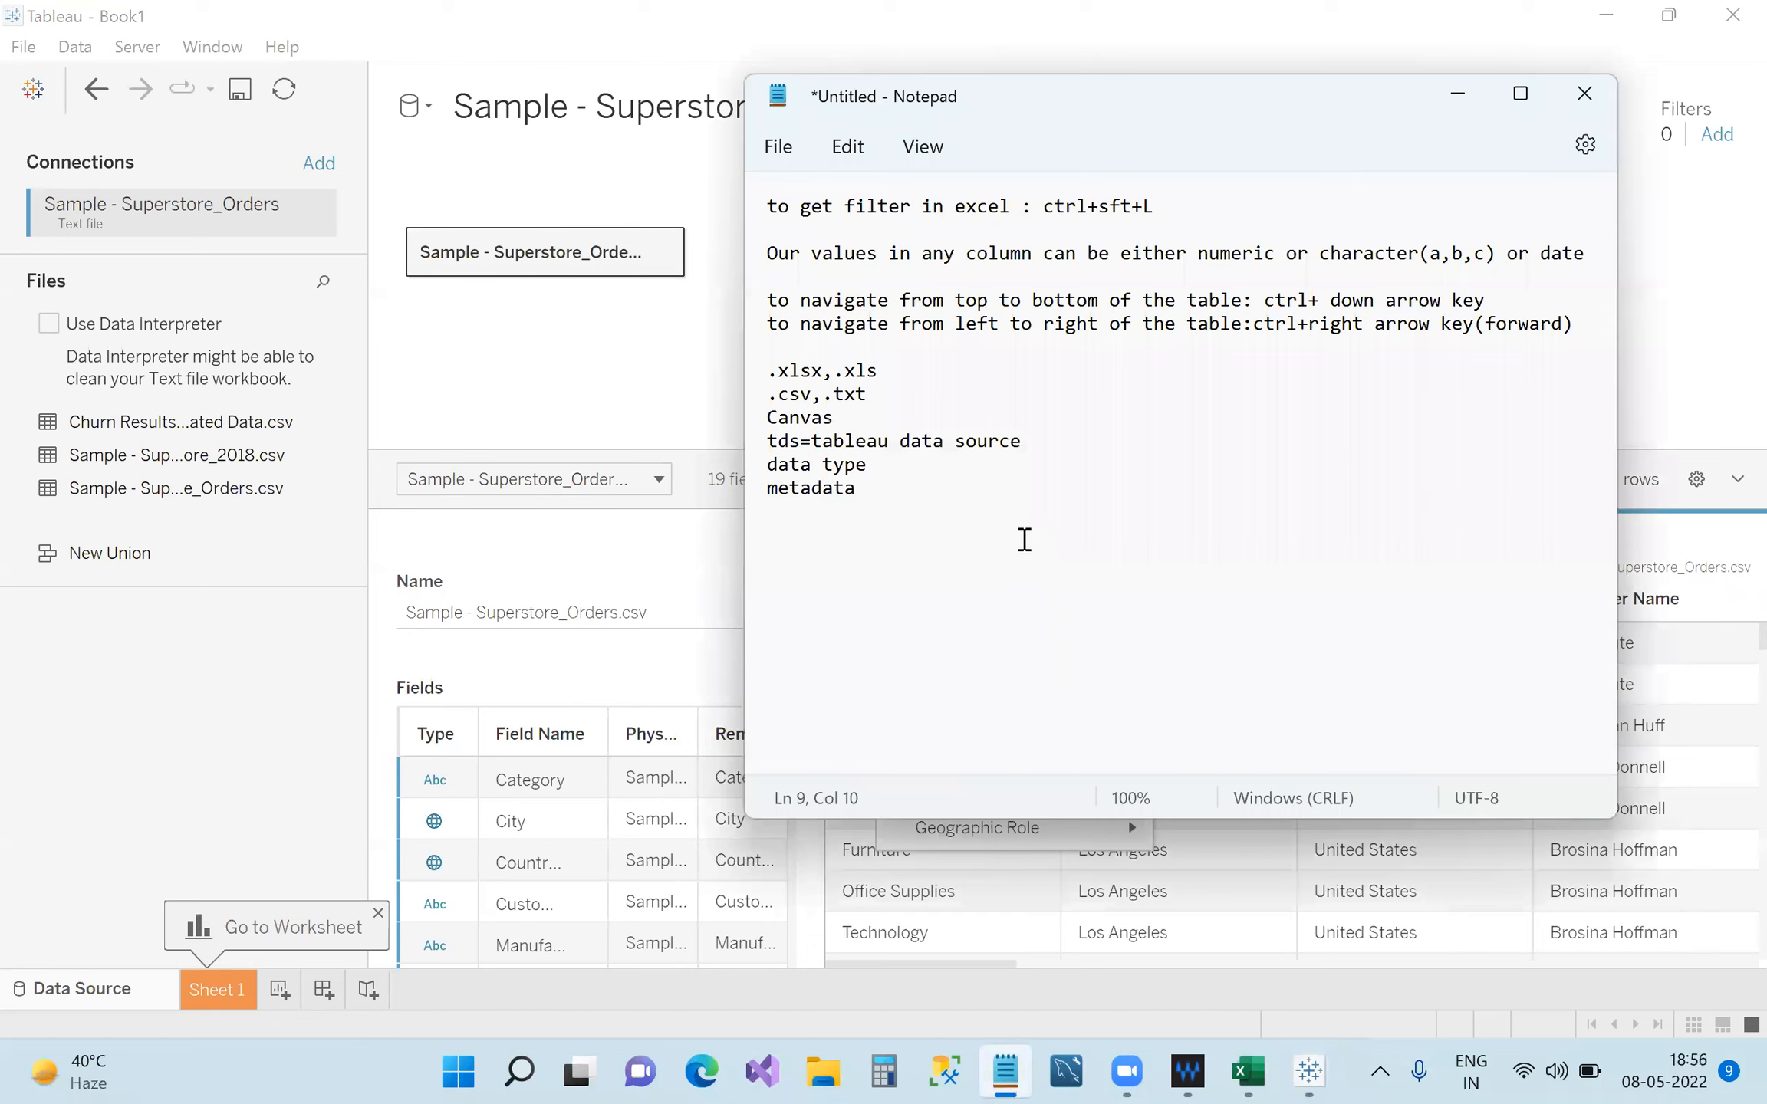
Add a 'Data types' heading and a '1. number decimal' entry below metadata.
click(932, 499)
key(Return)
key(Return)
key(Return)
text(number decimal)
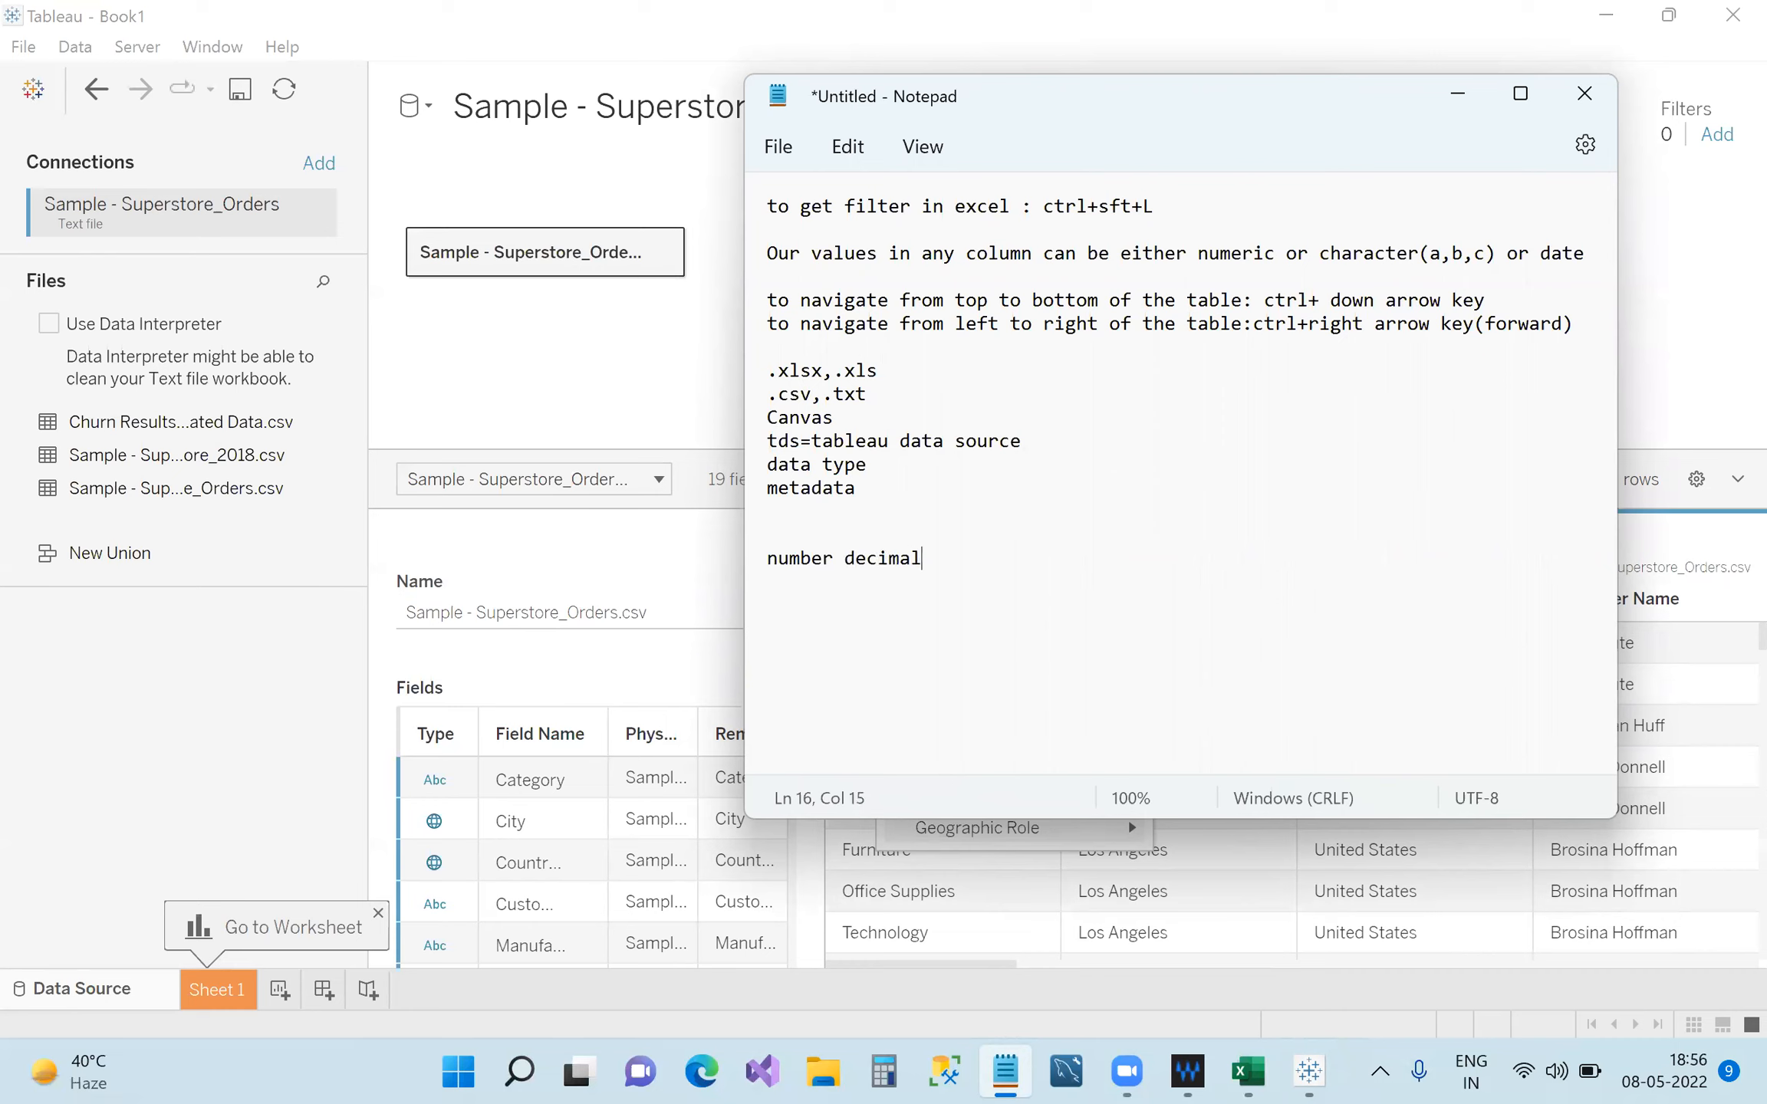
text(:)
click(776, 542)
text(Data types)
key(Left)
key(Left)
key(Left)
key(Left)
key(Left)
key(Left)
text(1.)
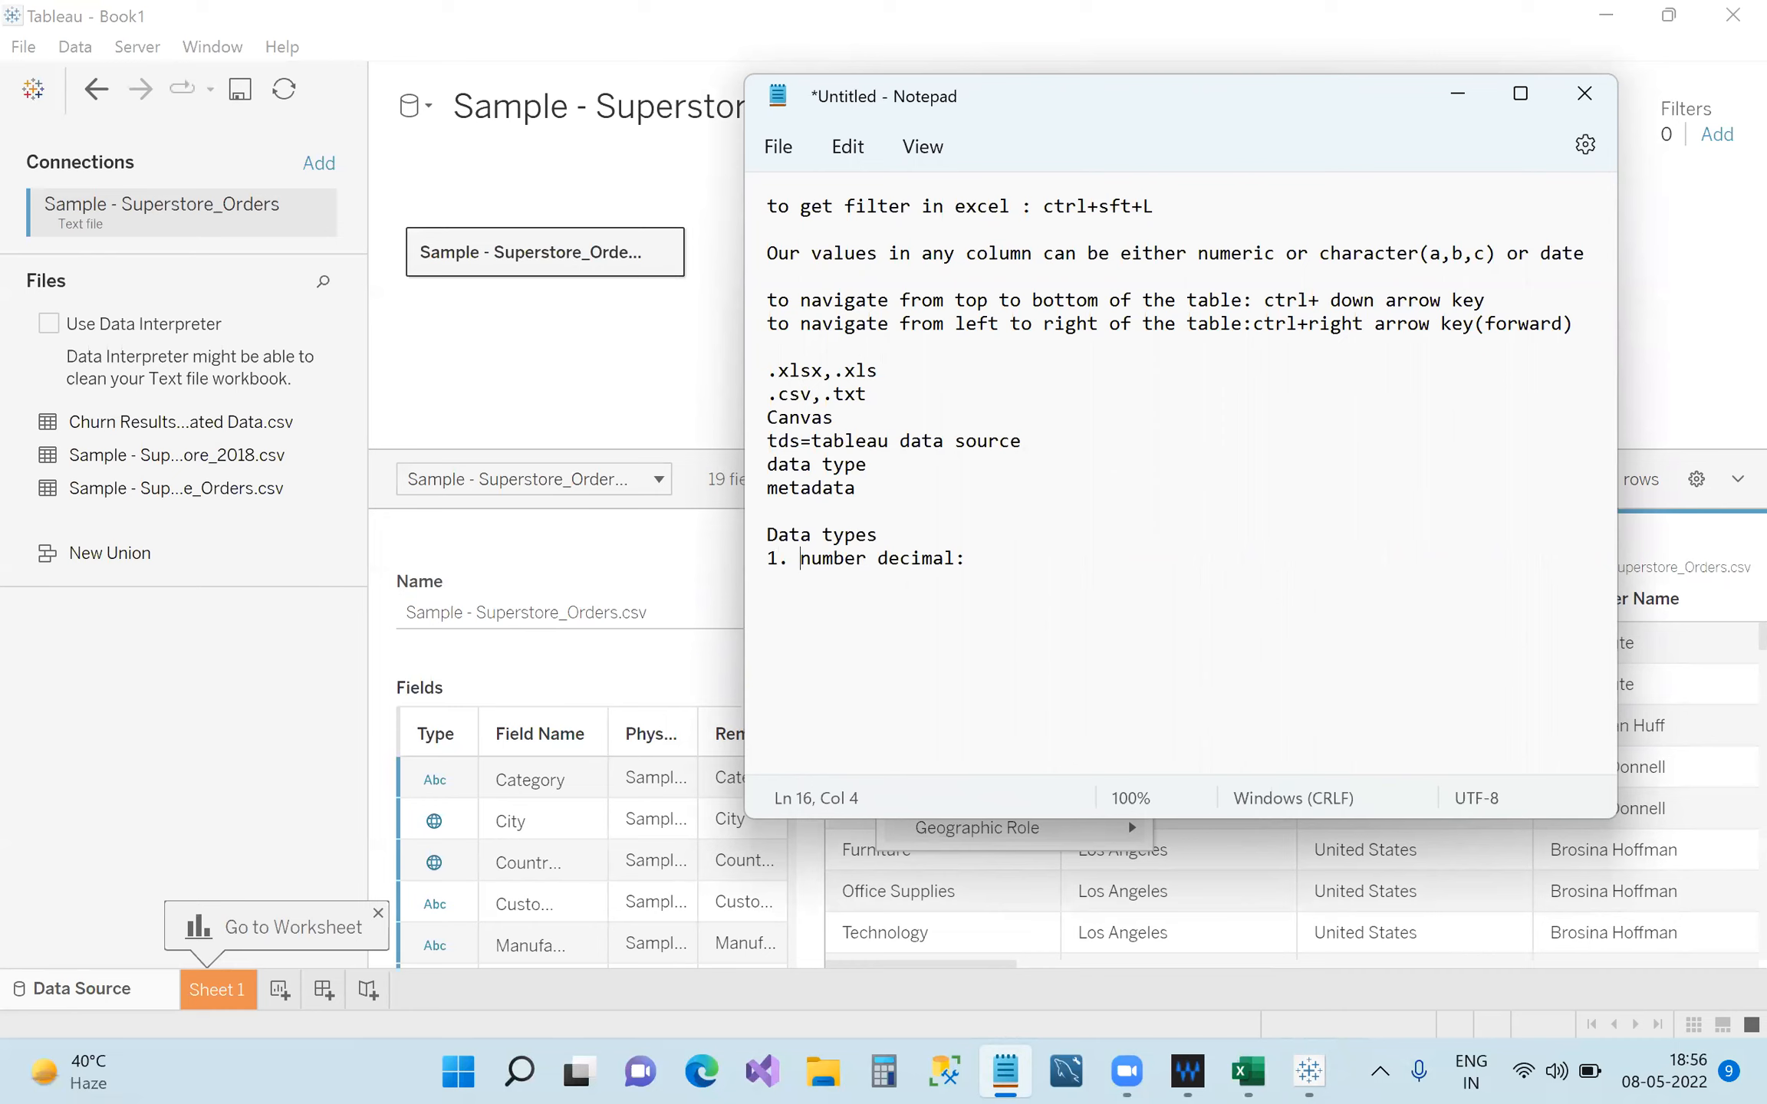
click(971, 561)
Complete the number decimal entry with the examples 1.0,2.6,9.7 and so on.
drag(1132, 107, 421, 83)
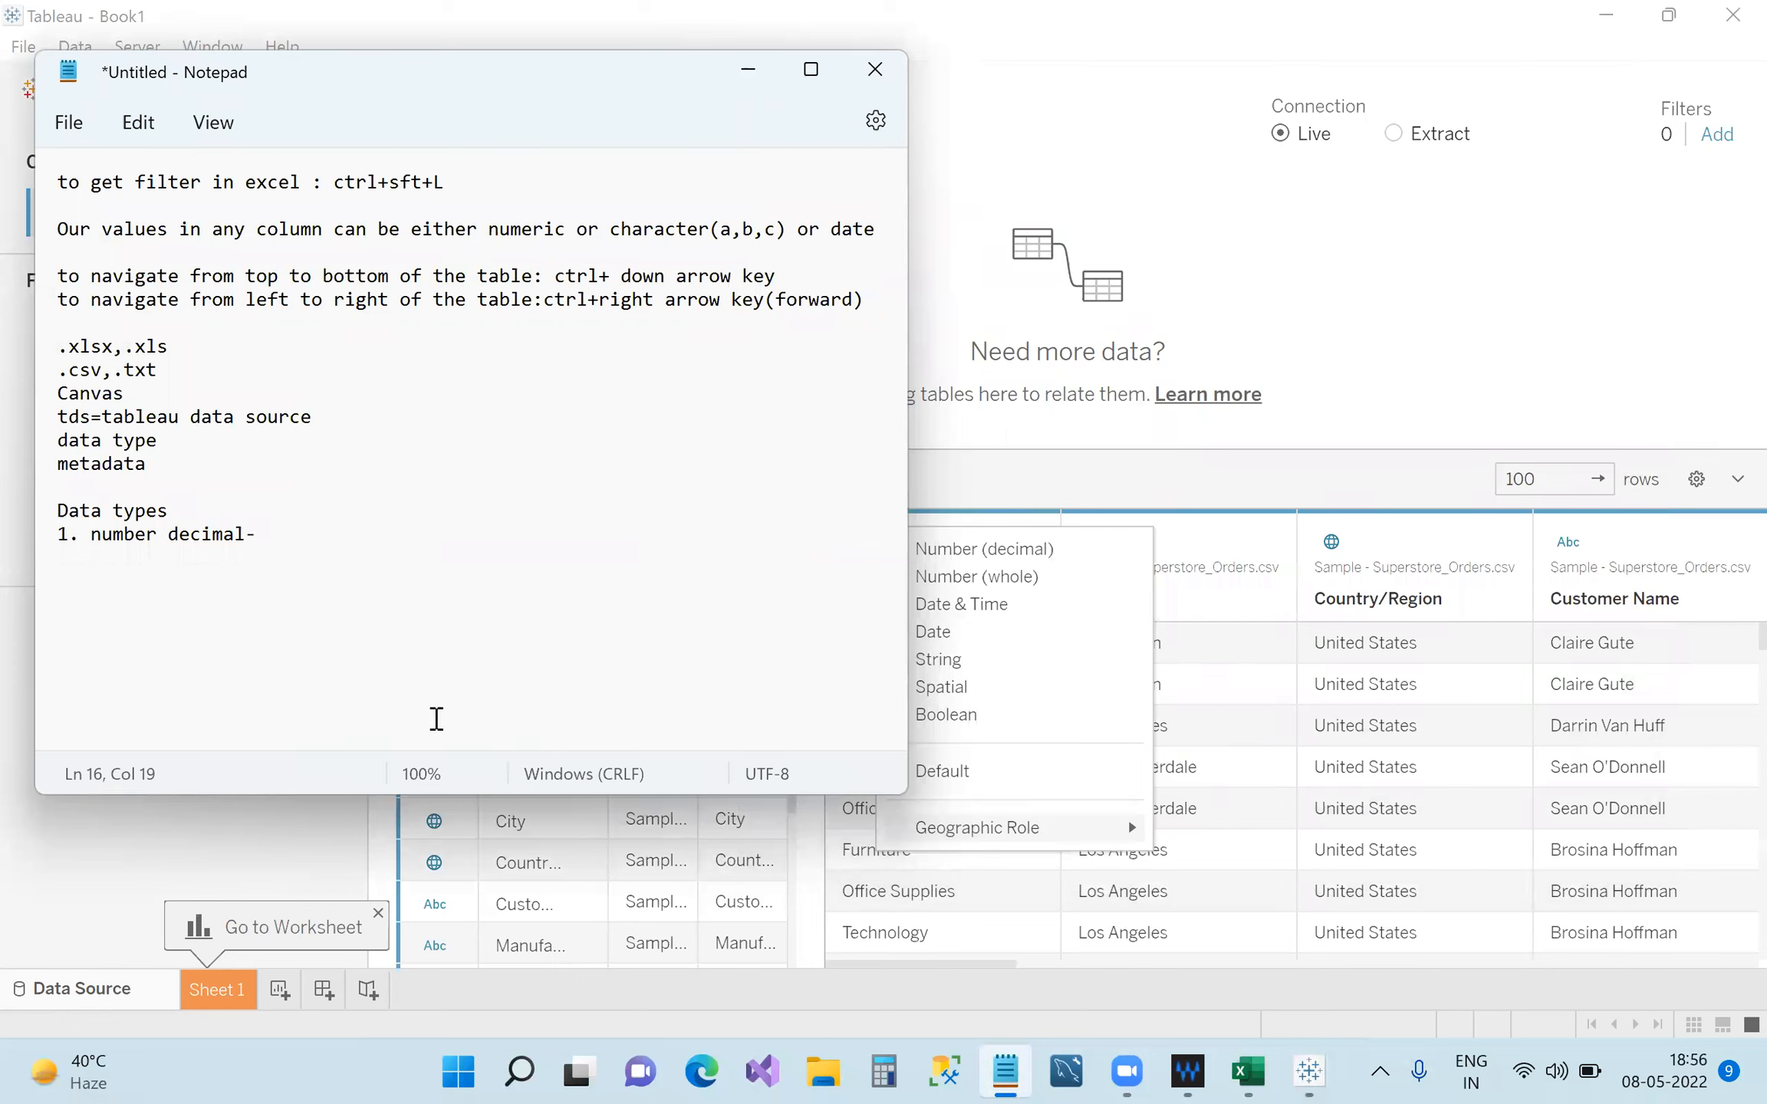
text(1.0,2.6,9.7 and son)
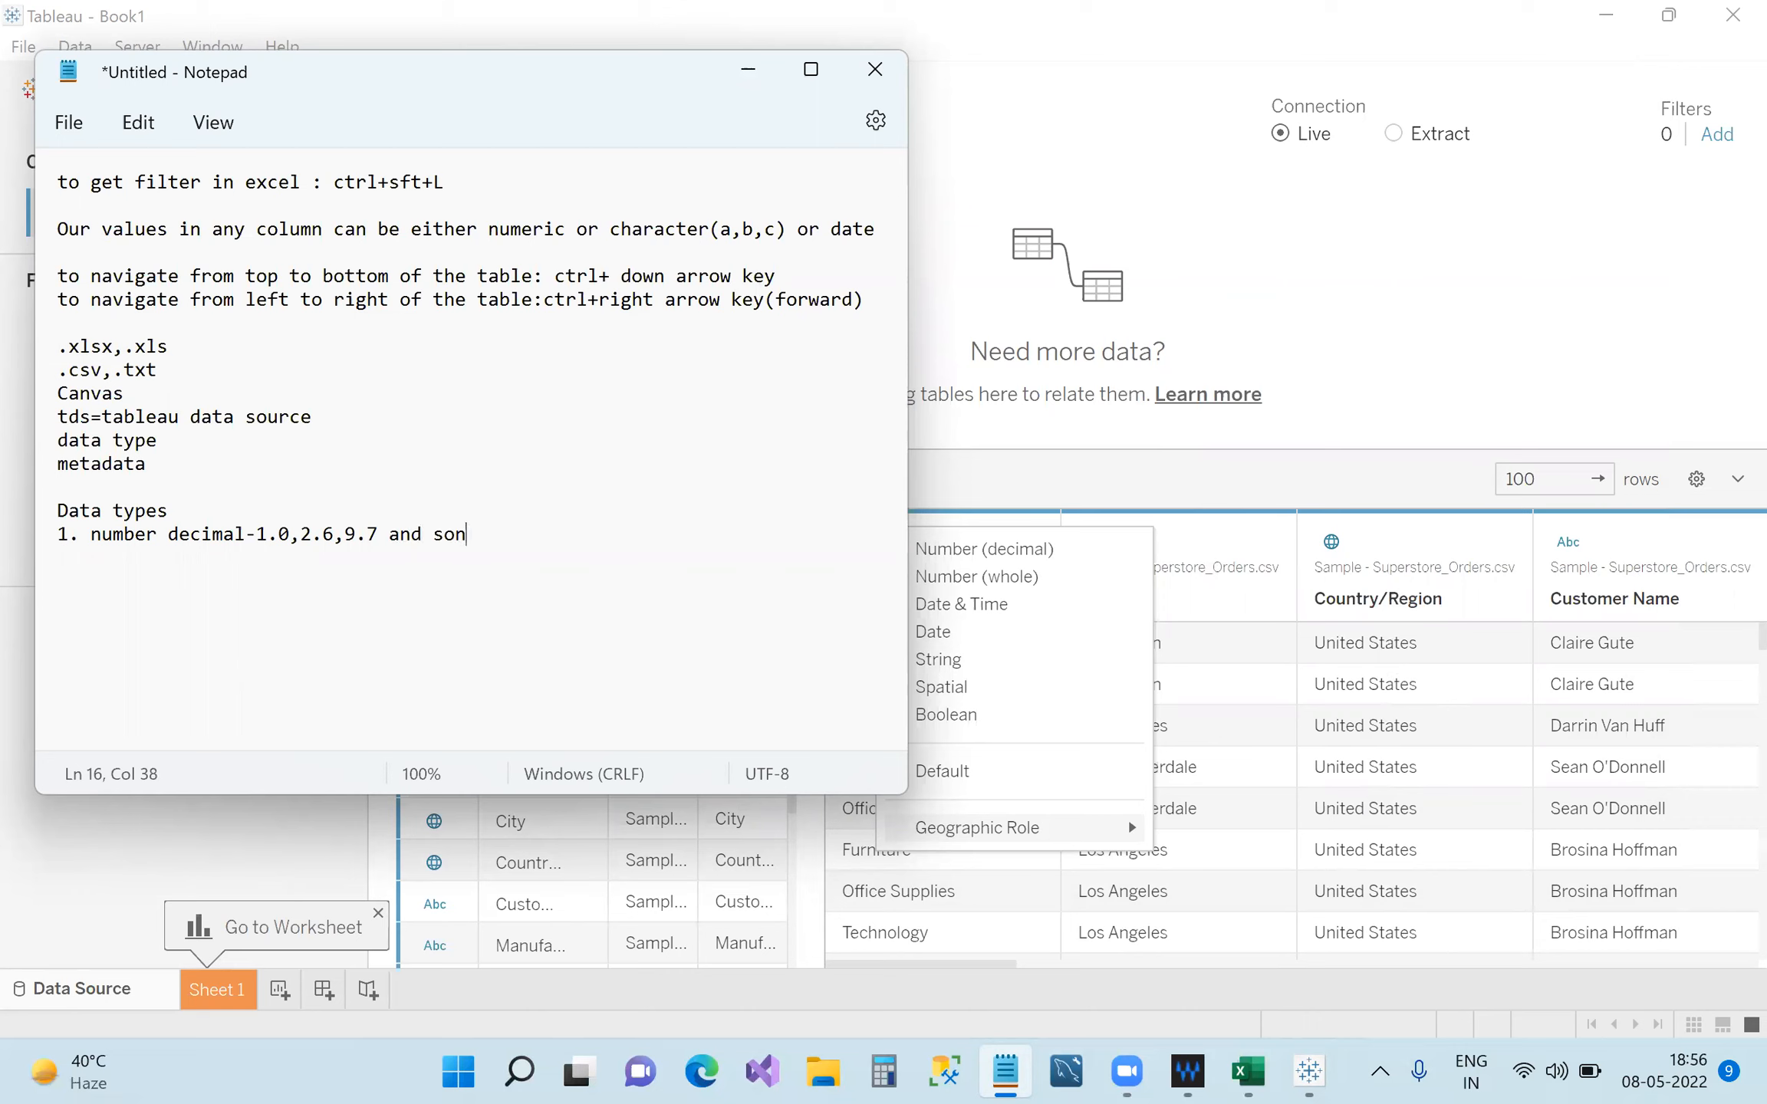
key(BackSpace)
text(on)
click(237, 533)
click(247, 537)
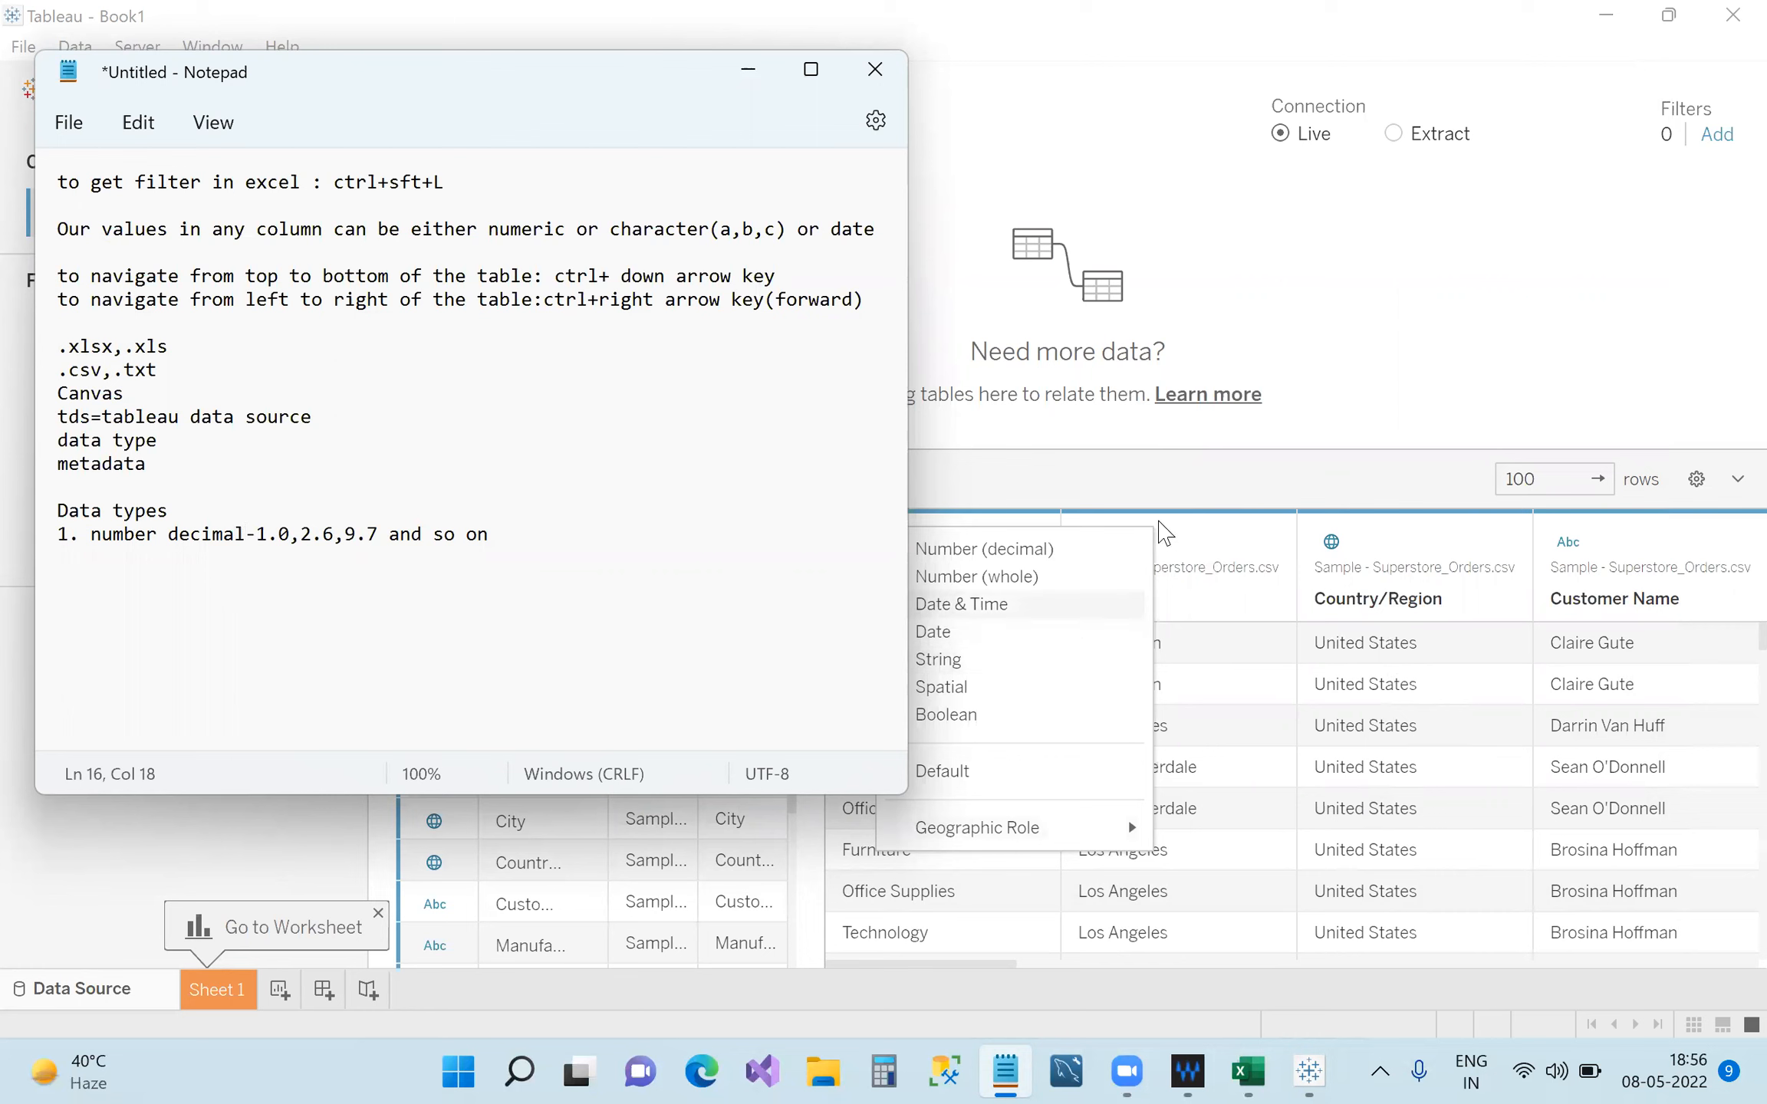
click(1194, 546)
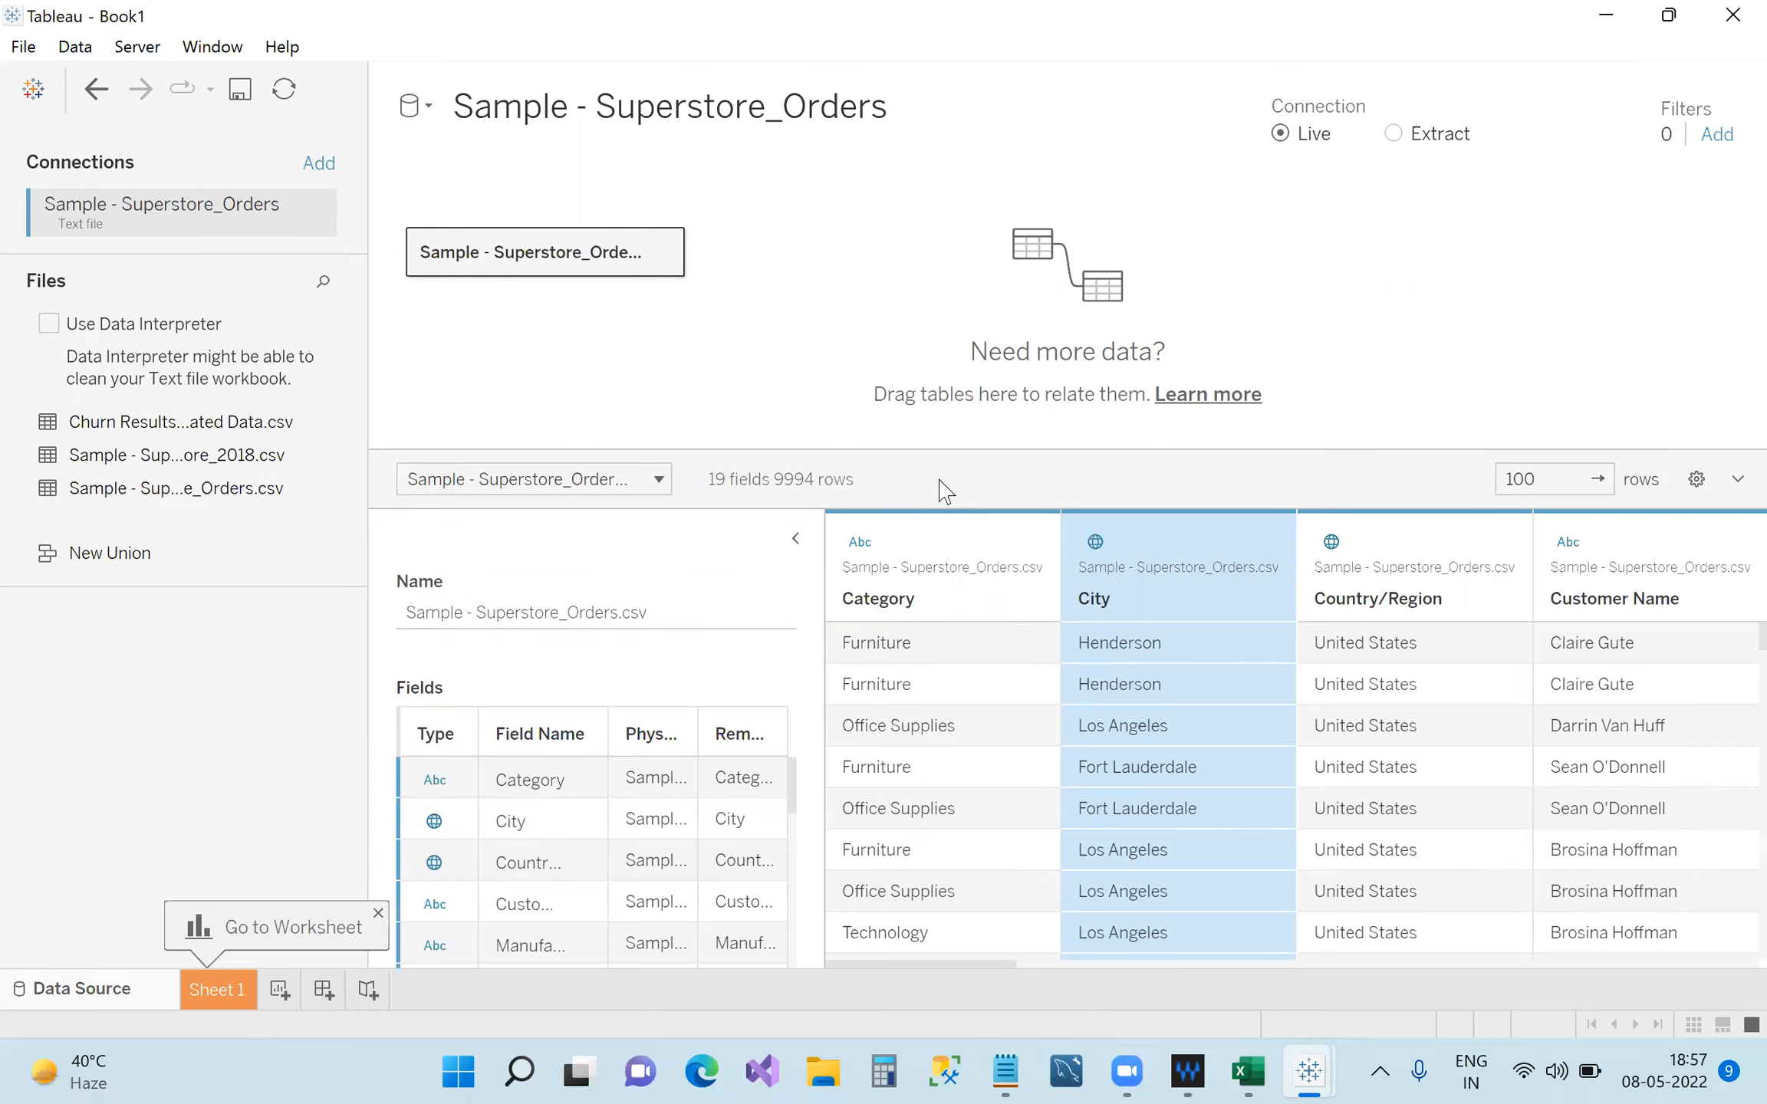
Scroll the grid right and check the Sales, Quantity and Profit data types without changing them.
drag(978, 965, 1687, 1004)
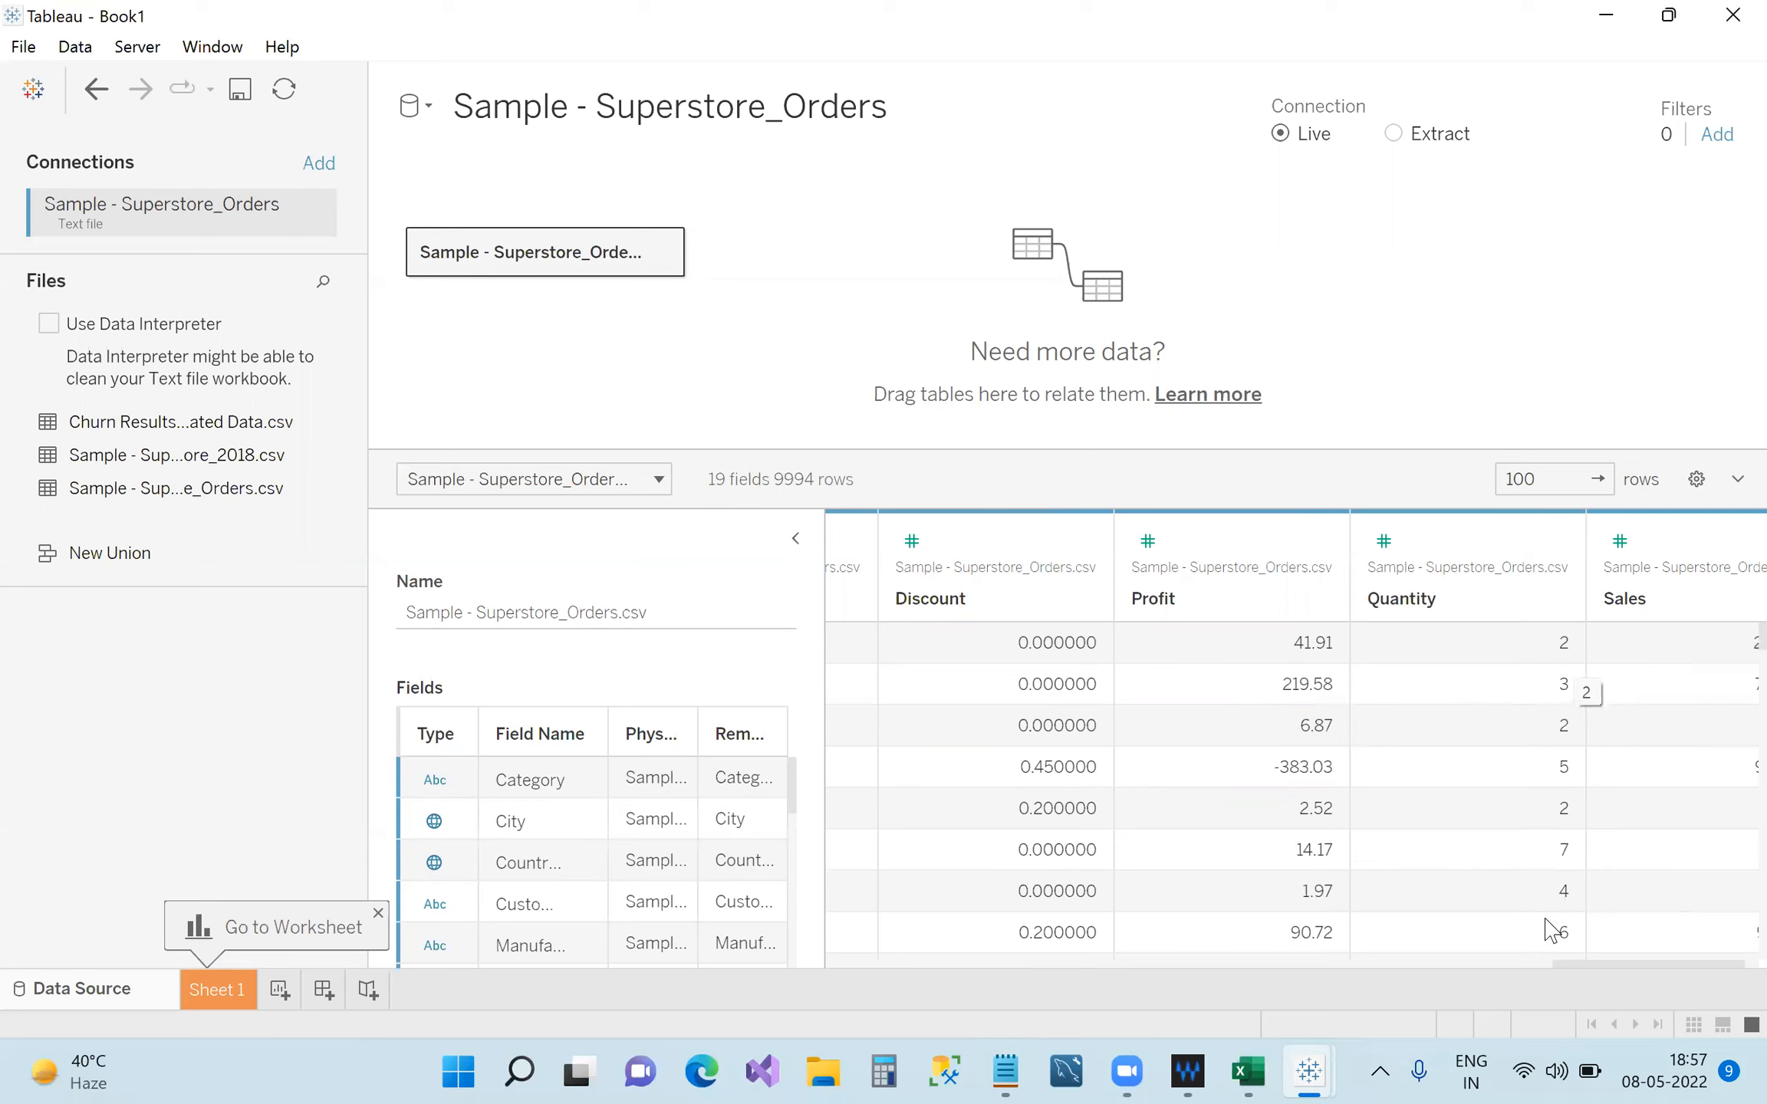
drag(1605, 968, 1632, 968)
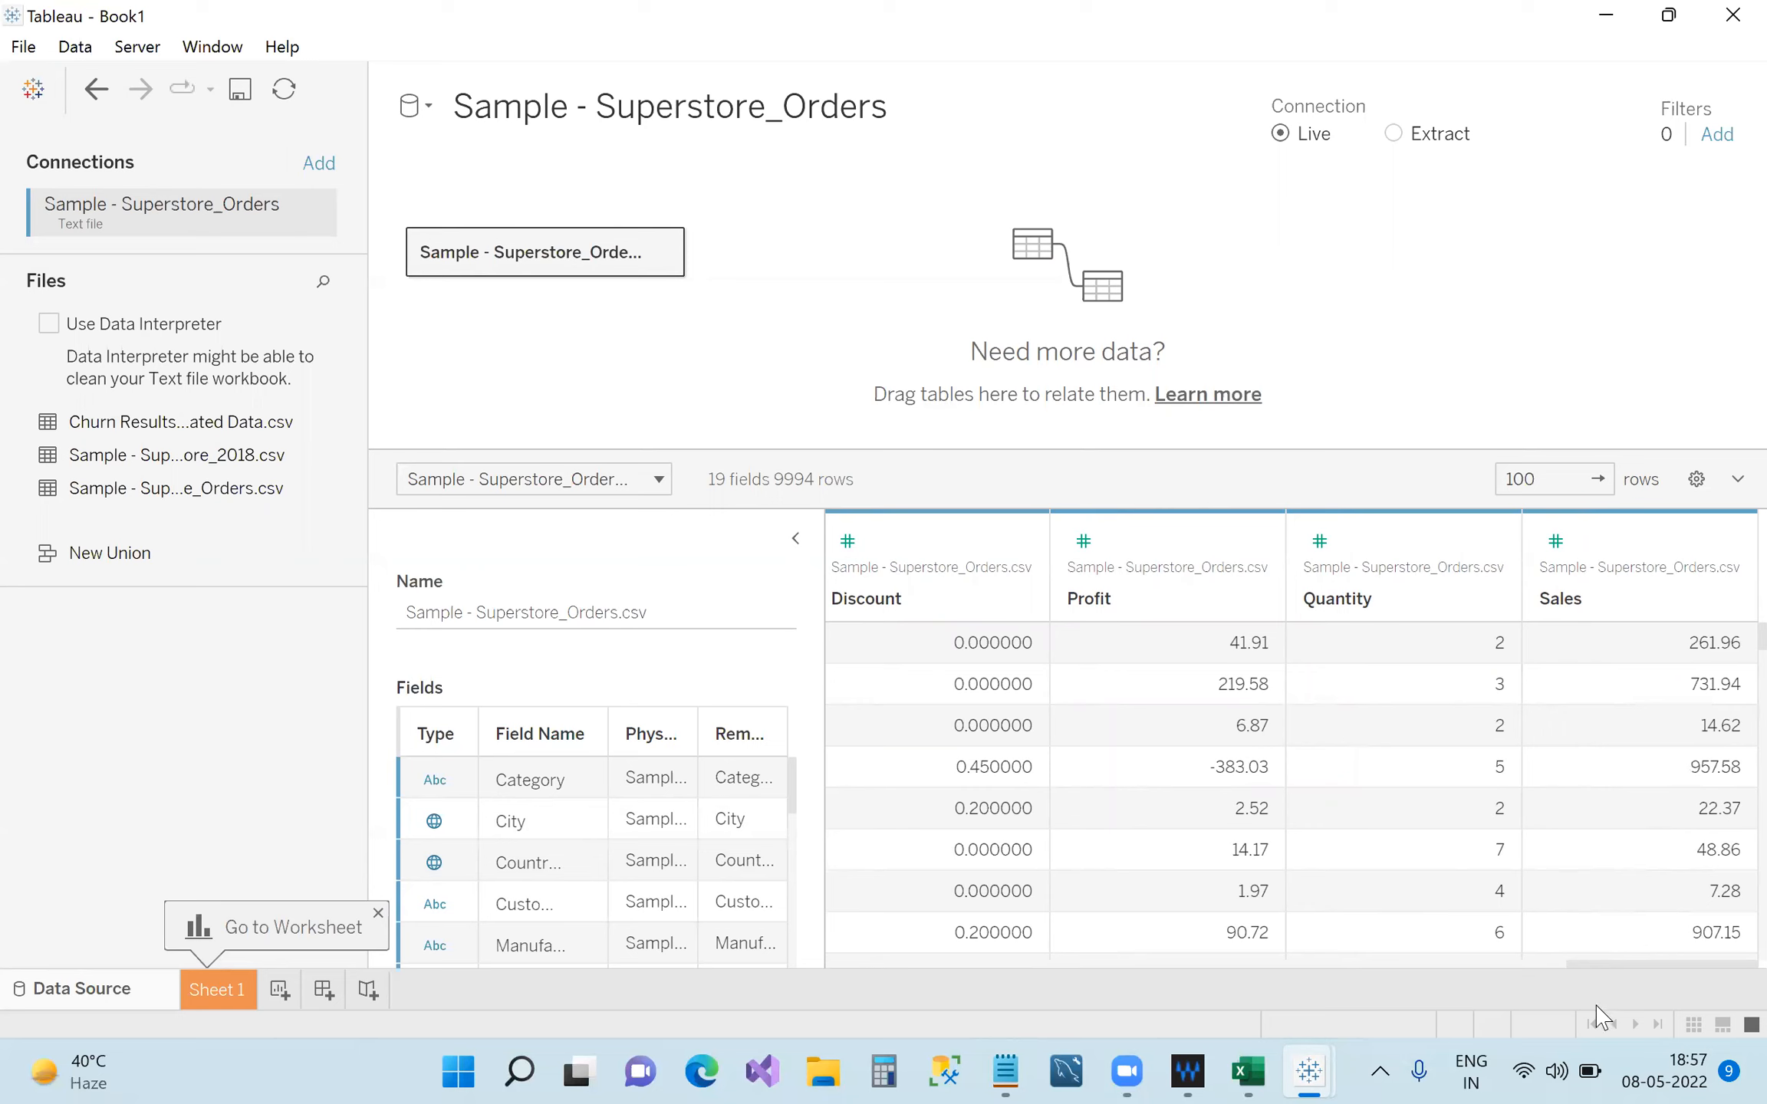
drag(1589, 966, 1589, 968)
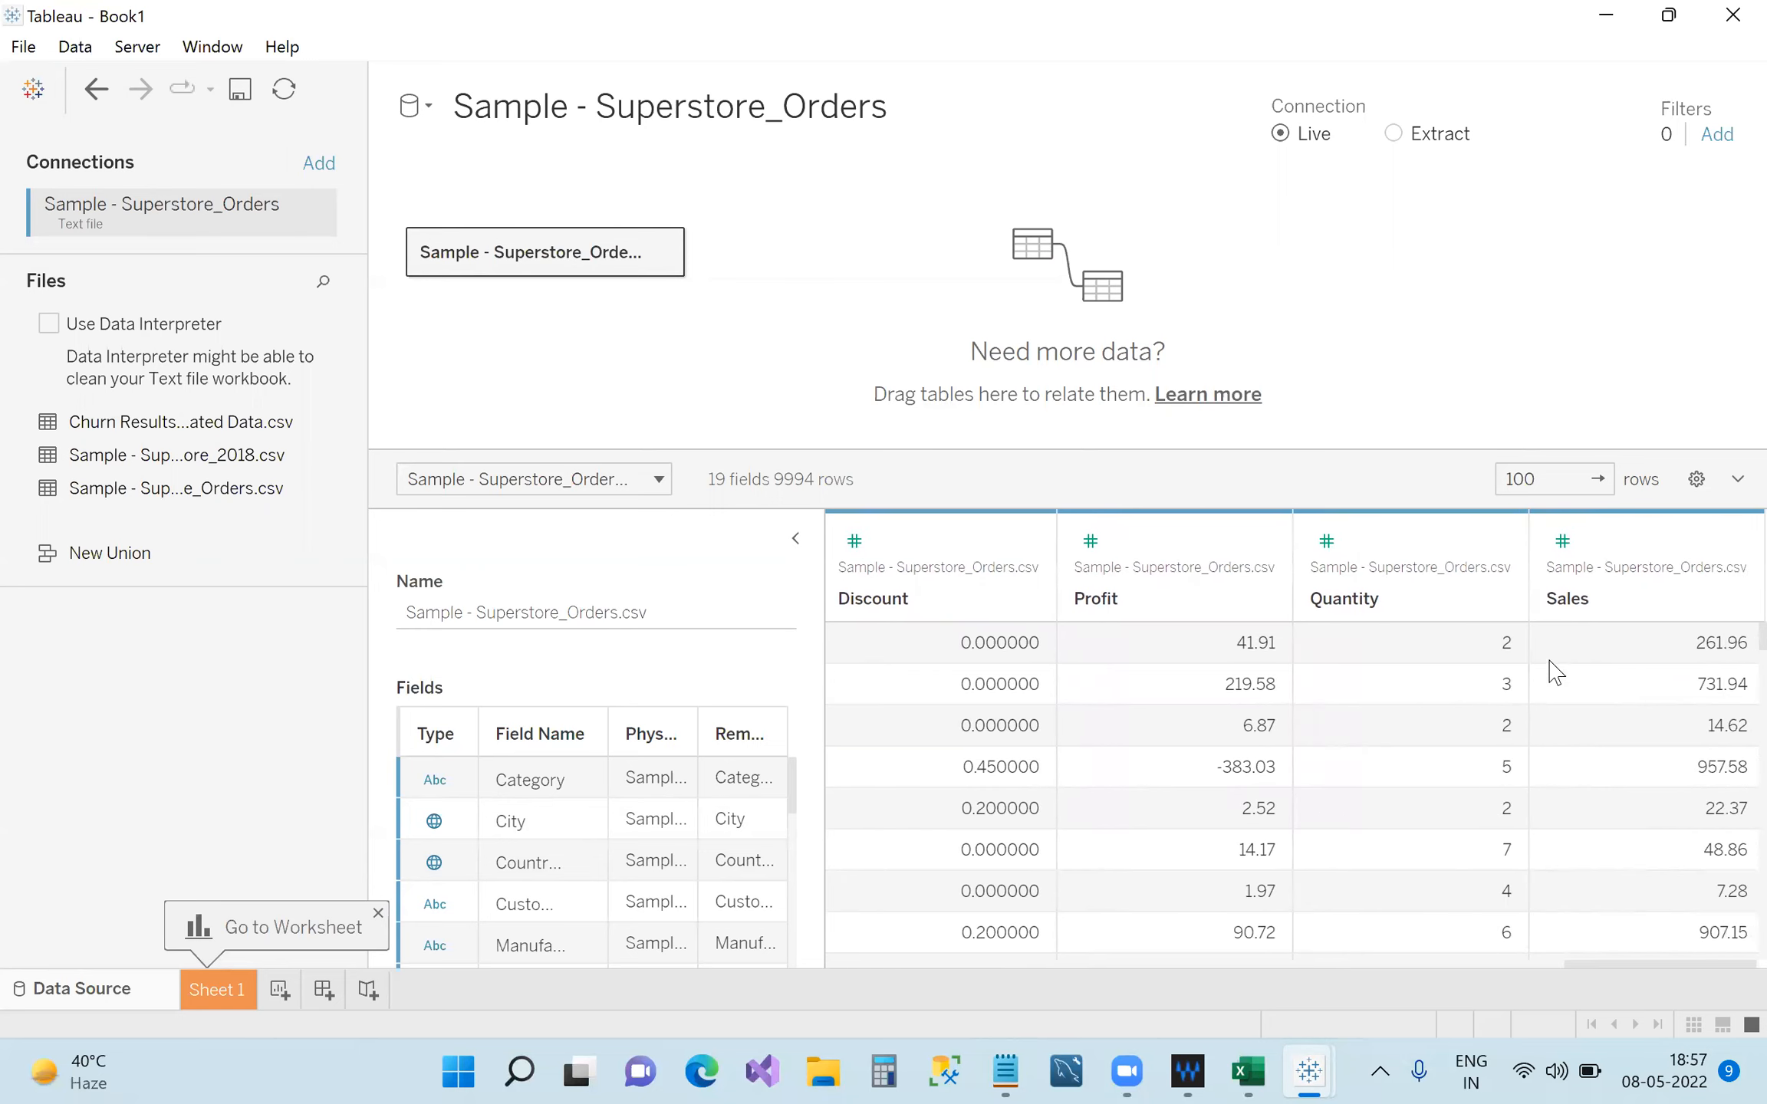
click(1562, 542)
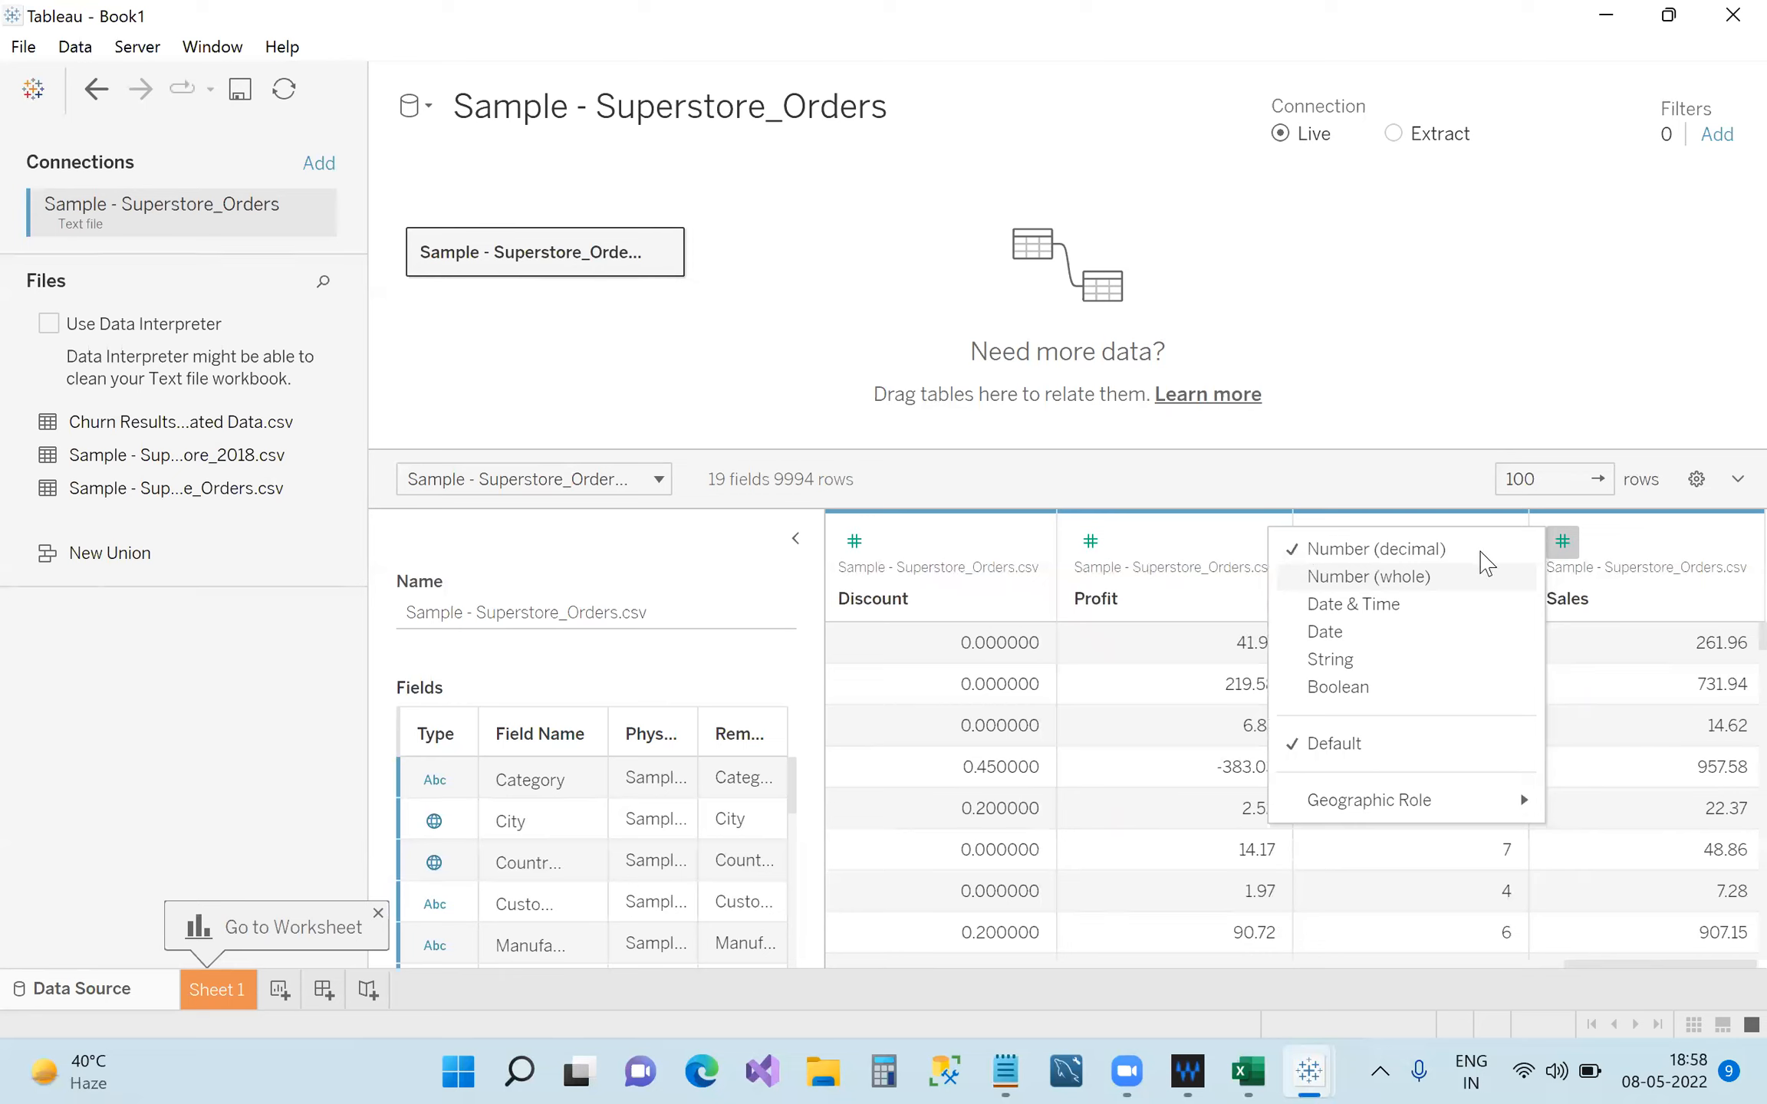
click(1661, 598)
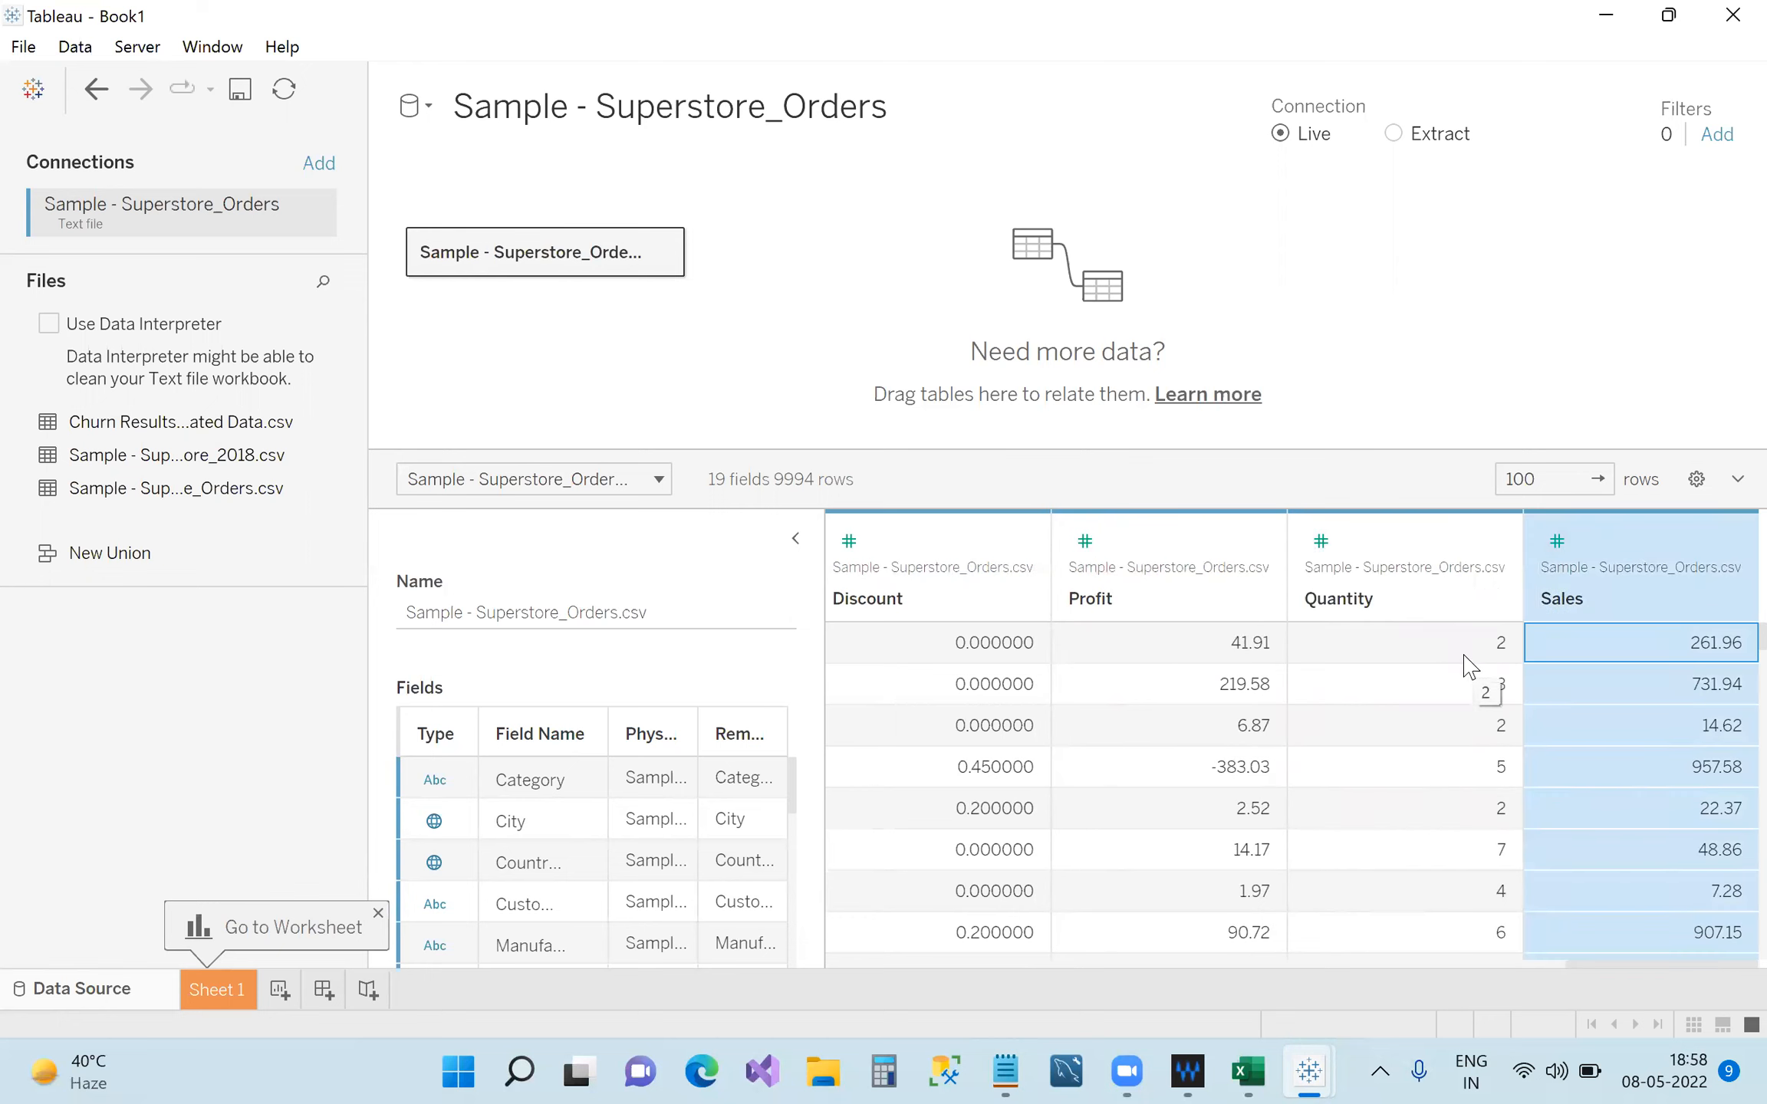
click(1320, 543)
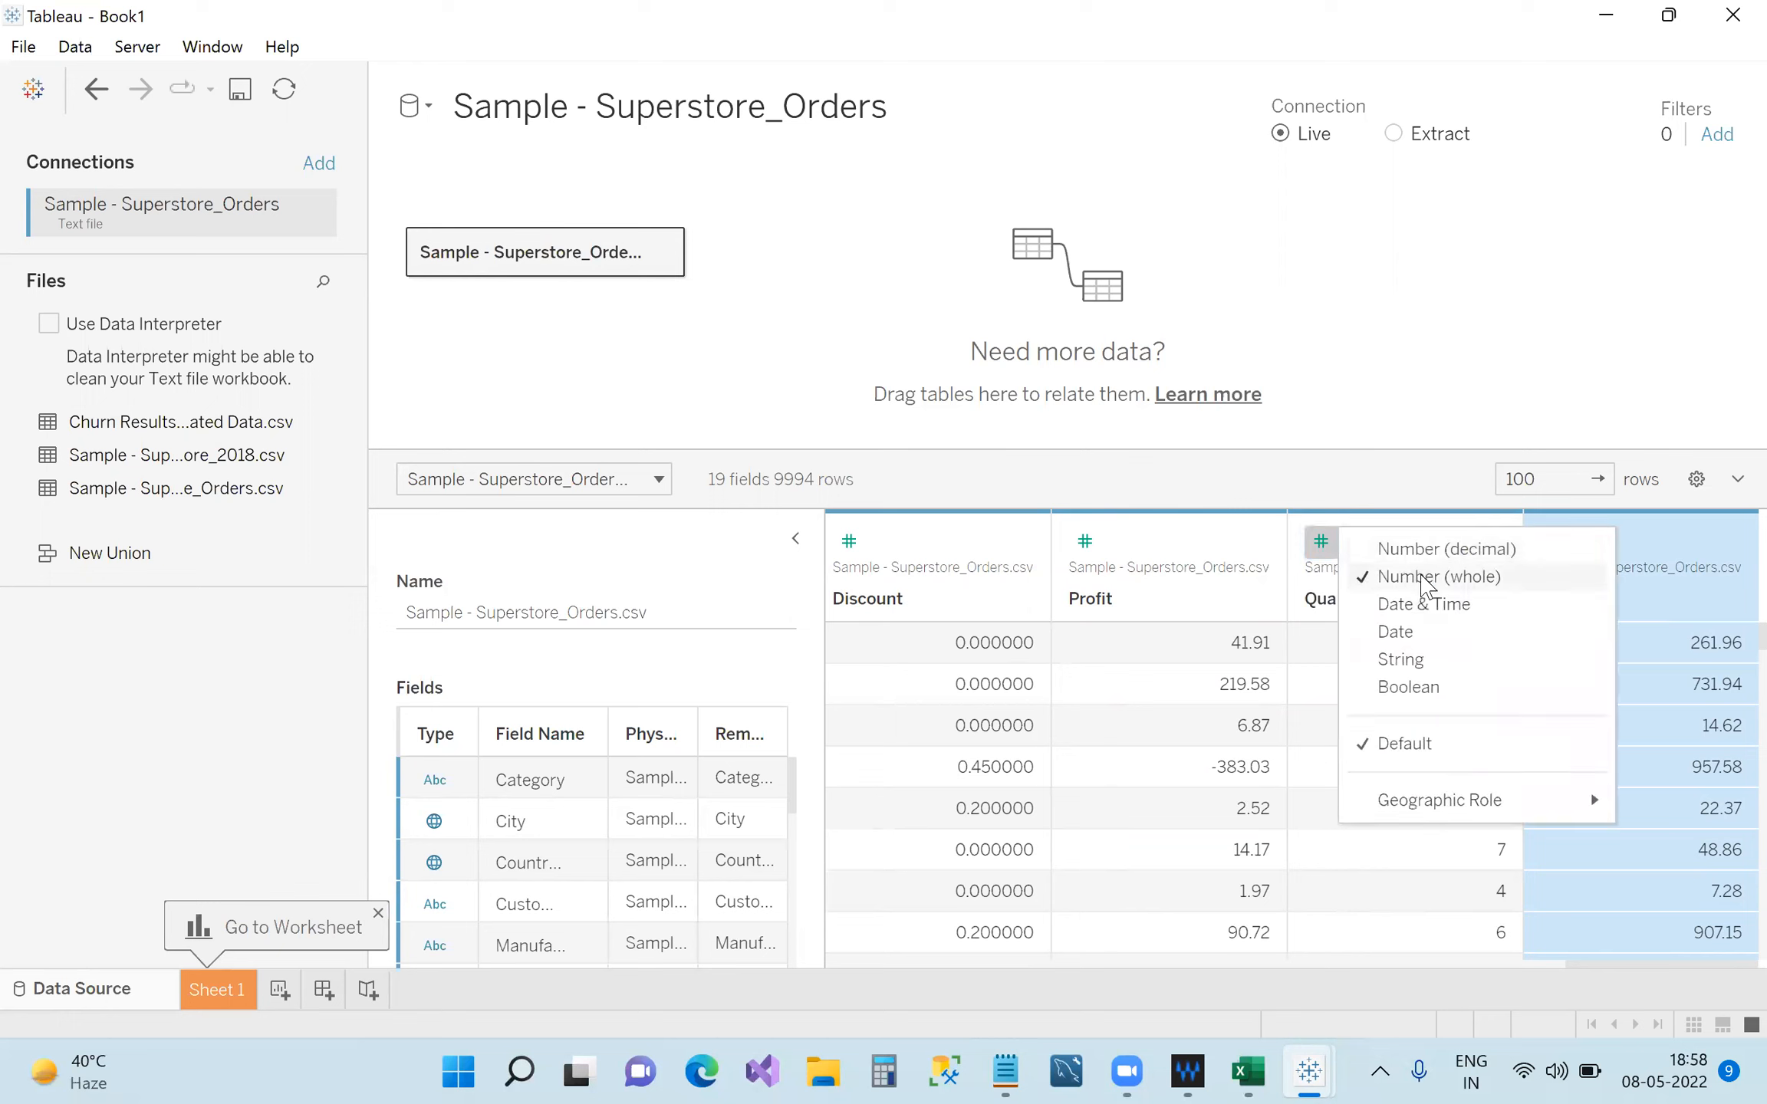
click(1085, 546)
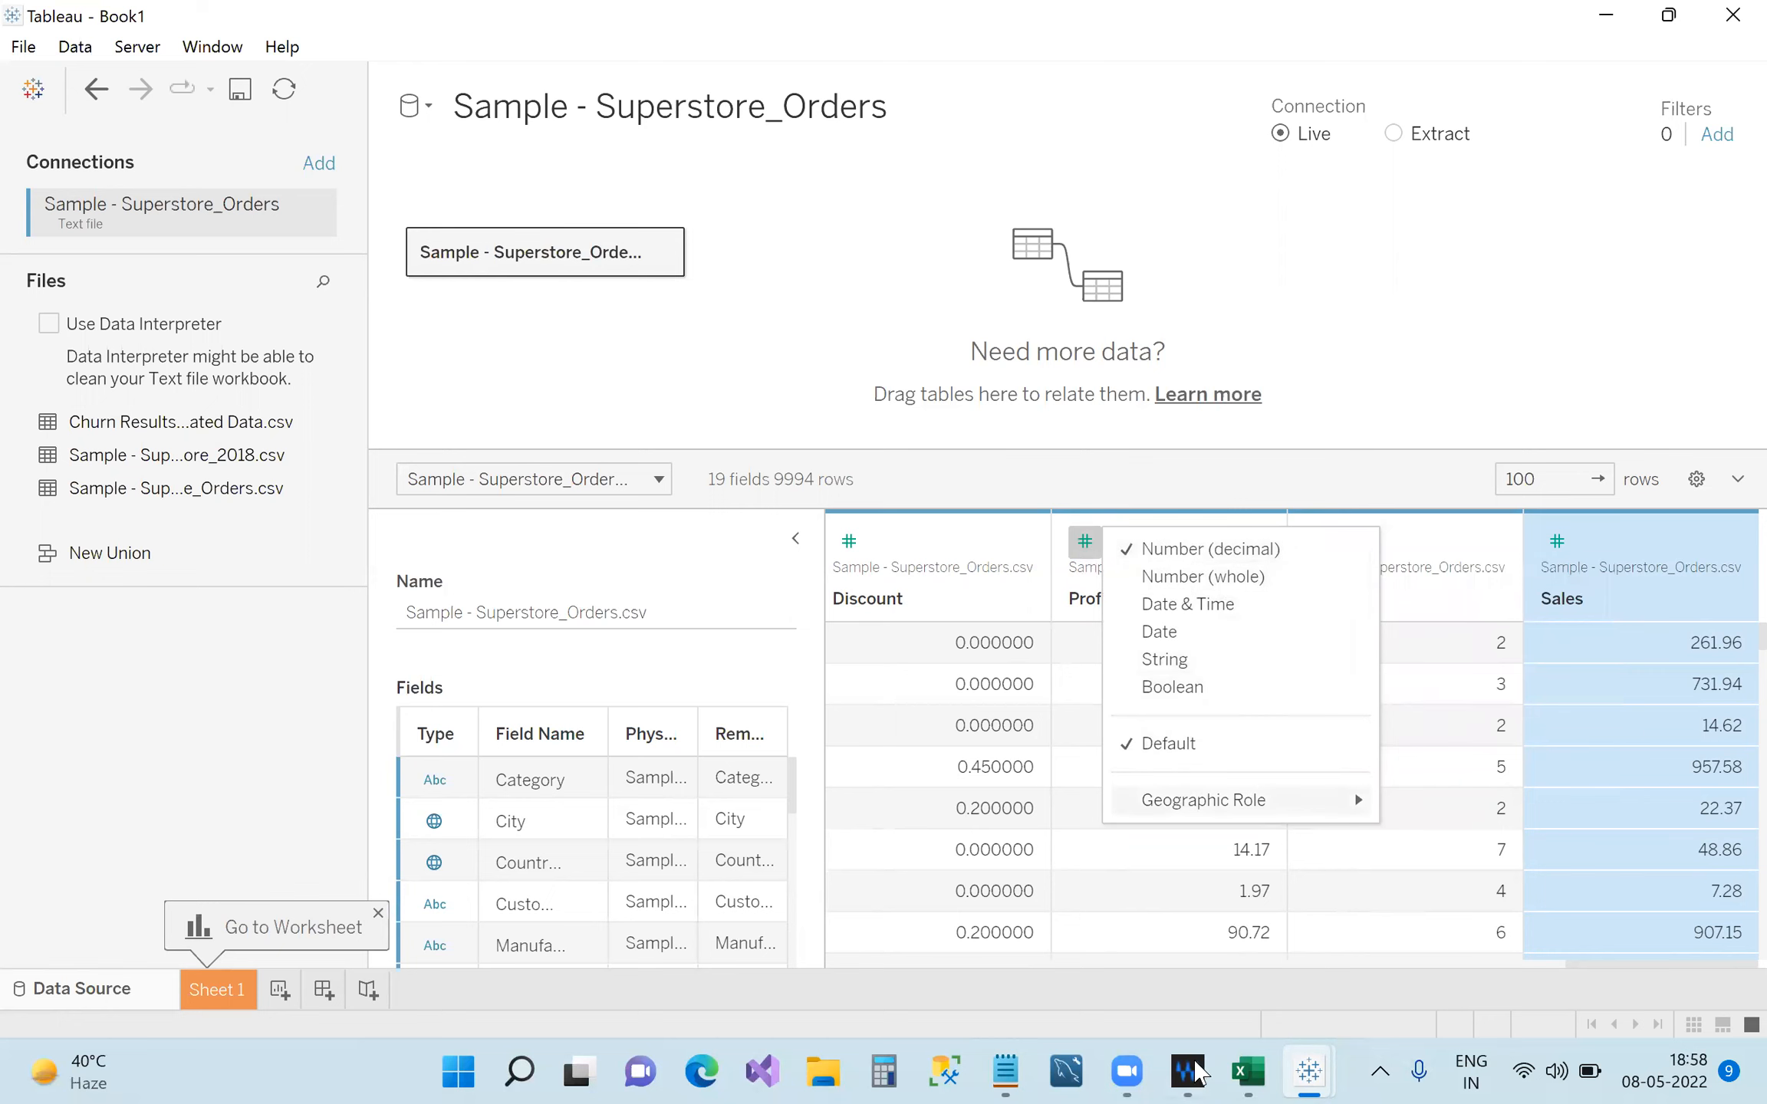
Add the entry '2. number whole- 1,2,4,100 and so on' to the notes.
mouse_move(1126, 1074)
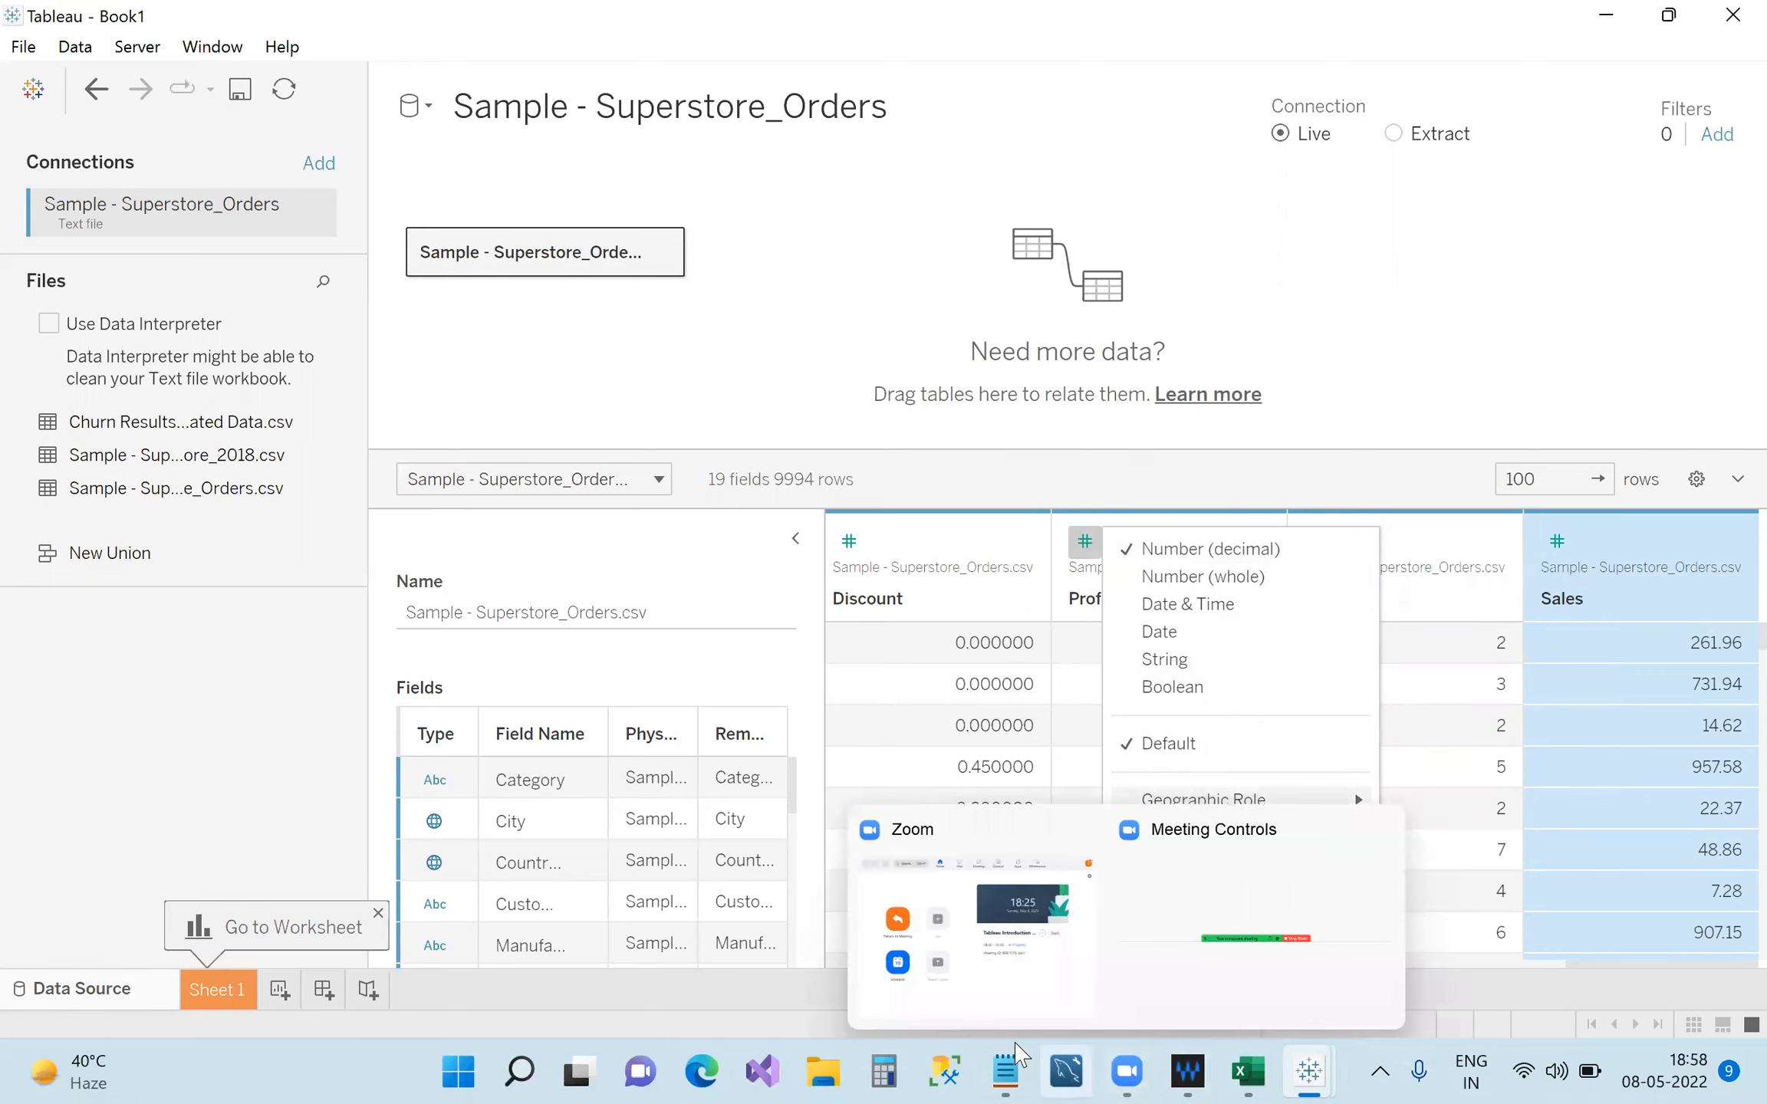
click(1004, 1072)
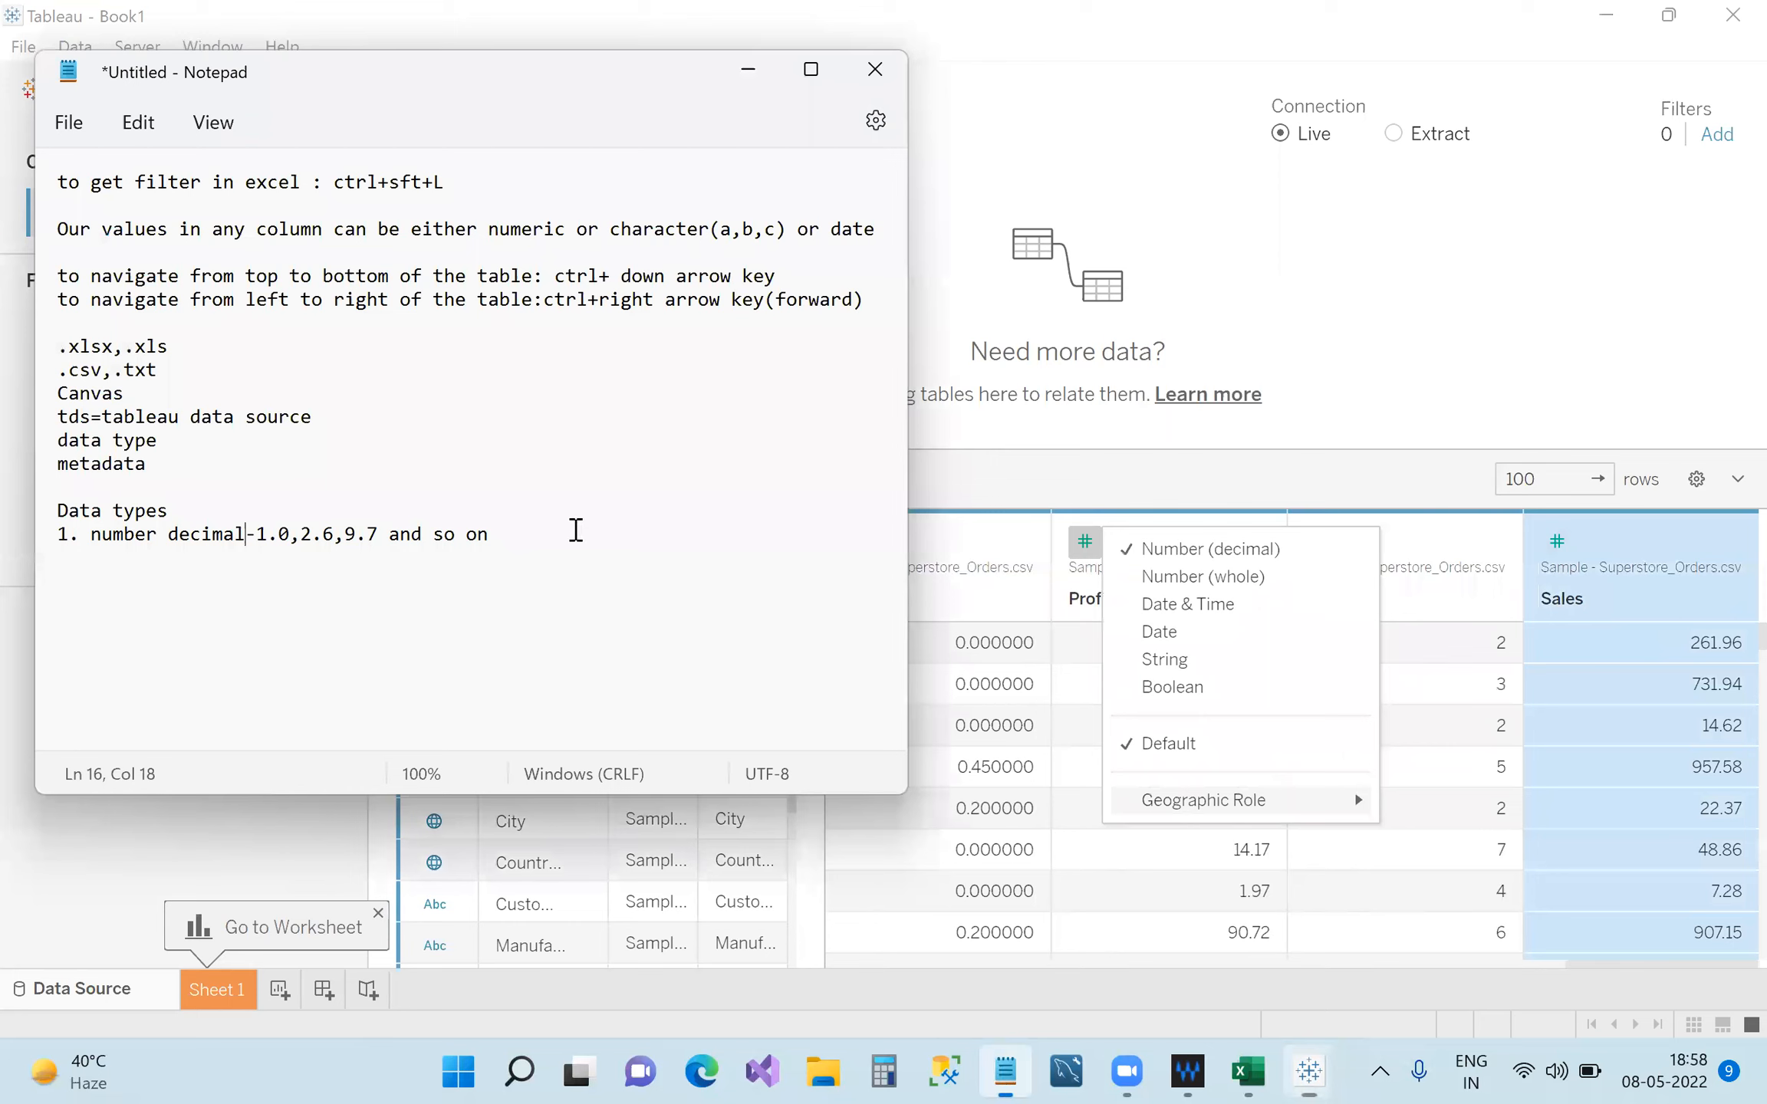
click(575, 530)
key(Return)
text(2. nu)
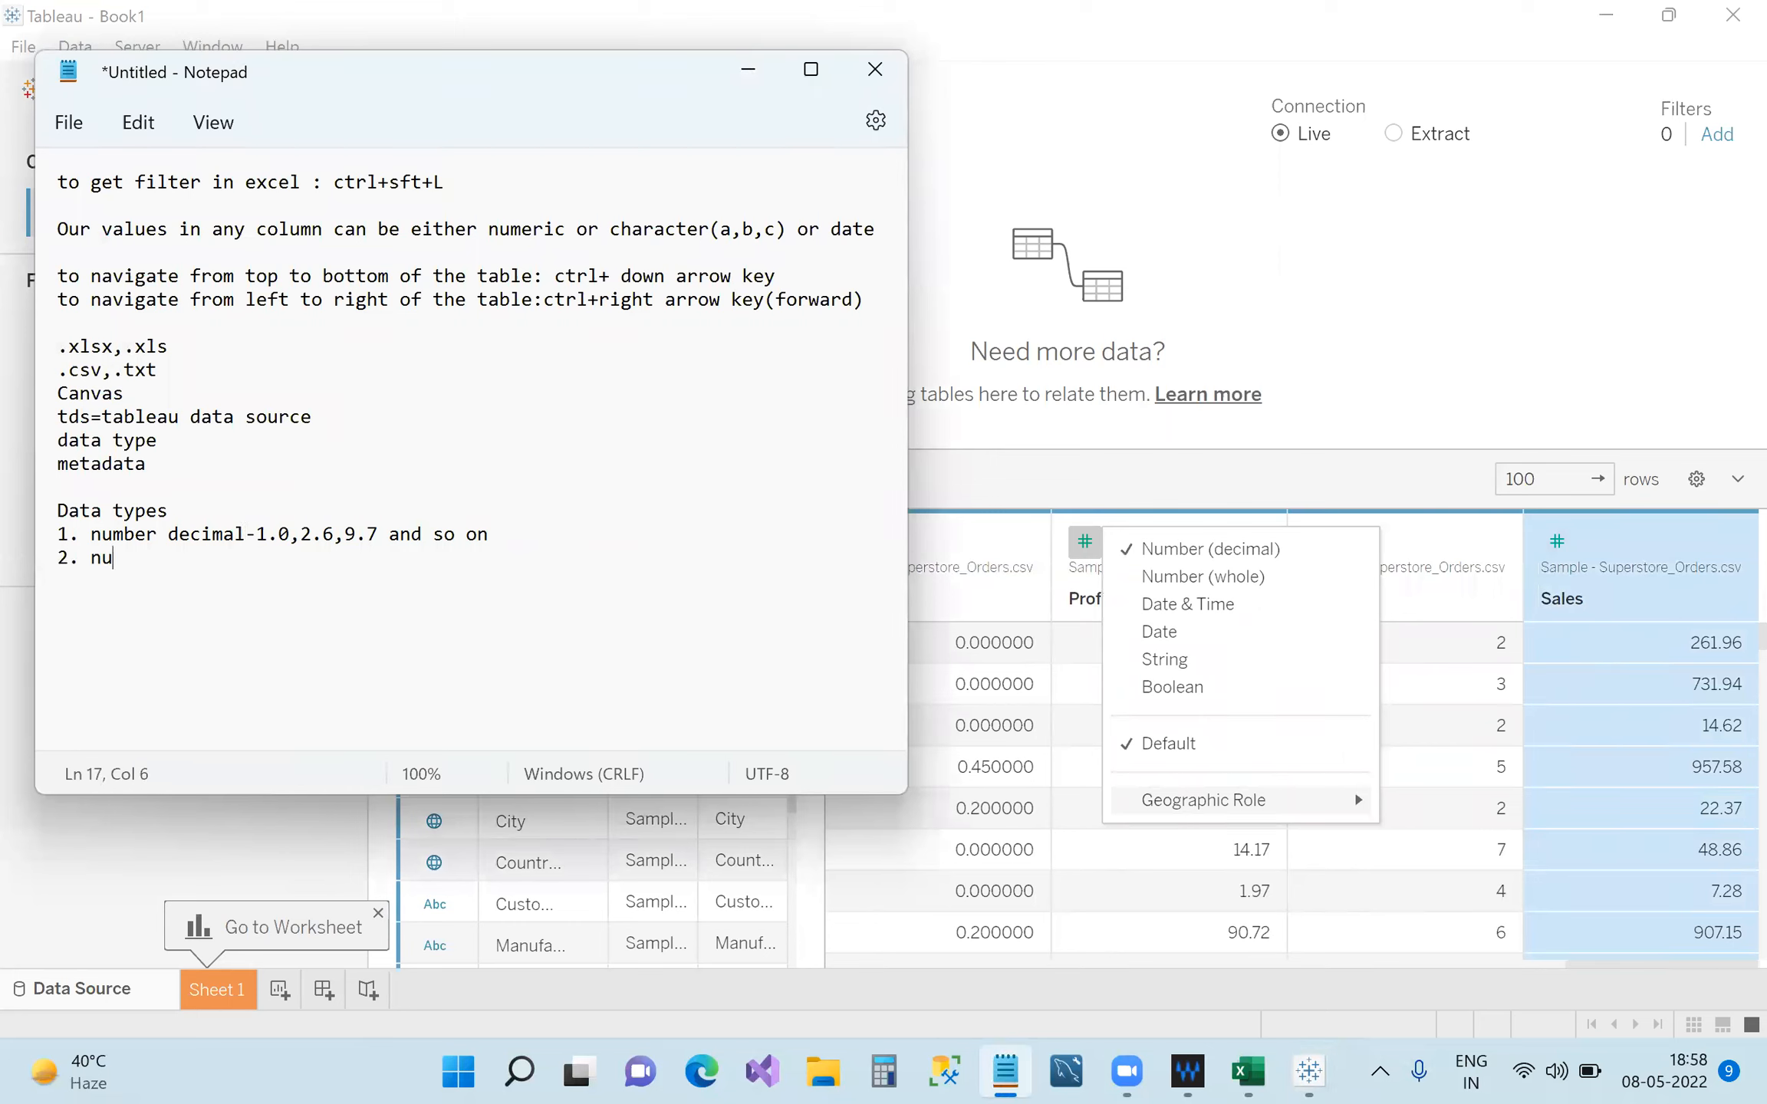
text(mber whole- 1,2,)
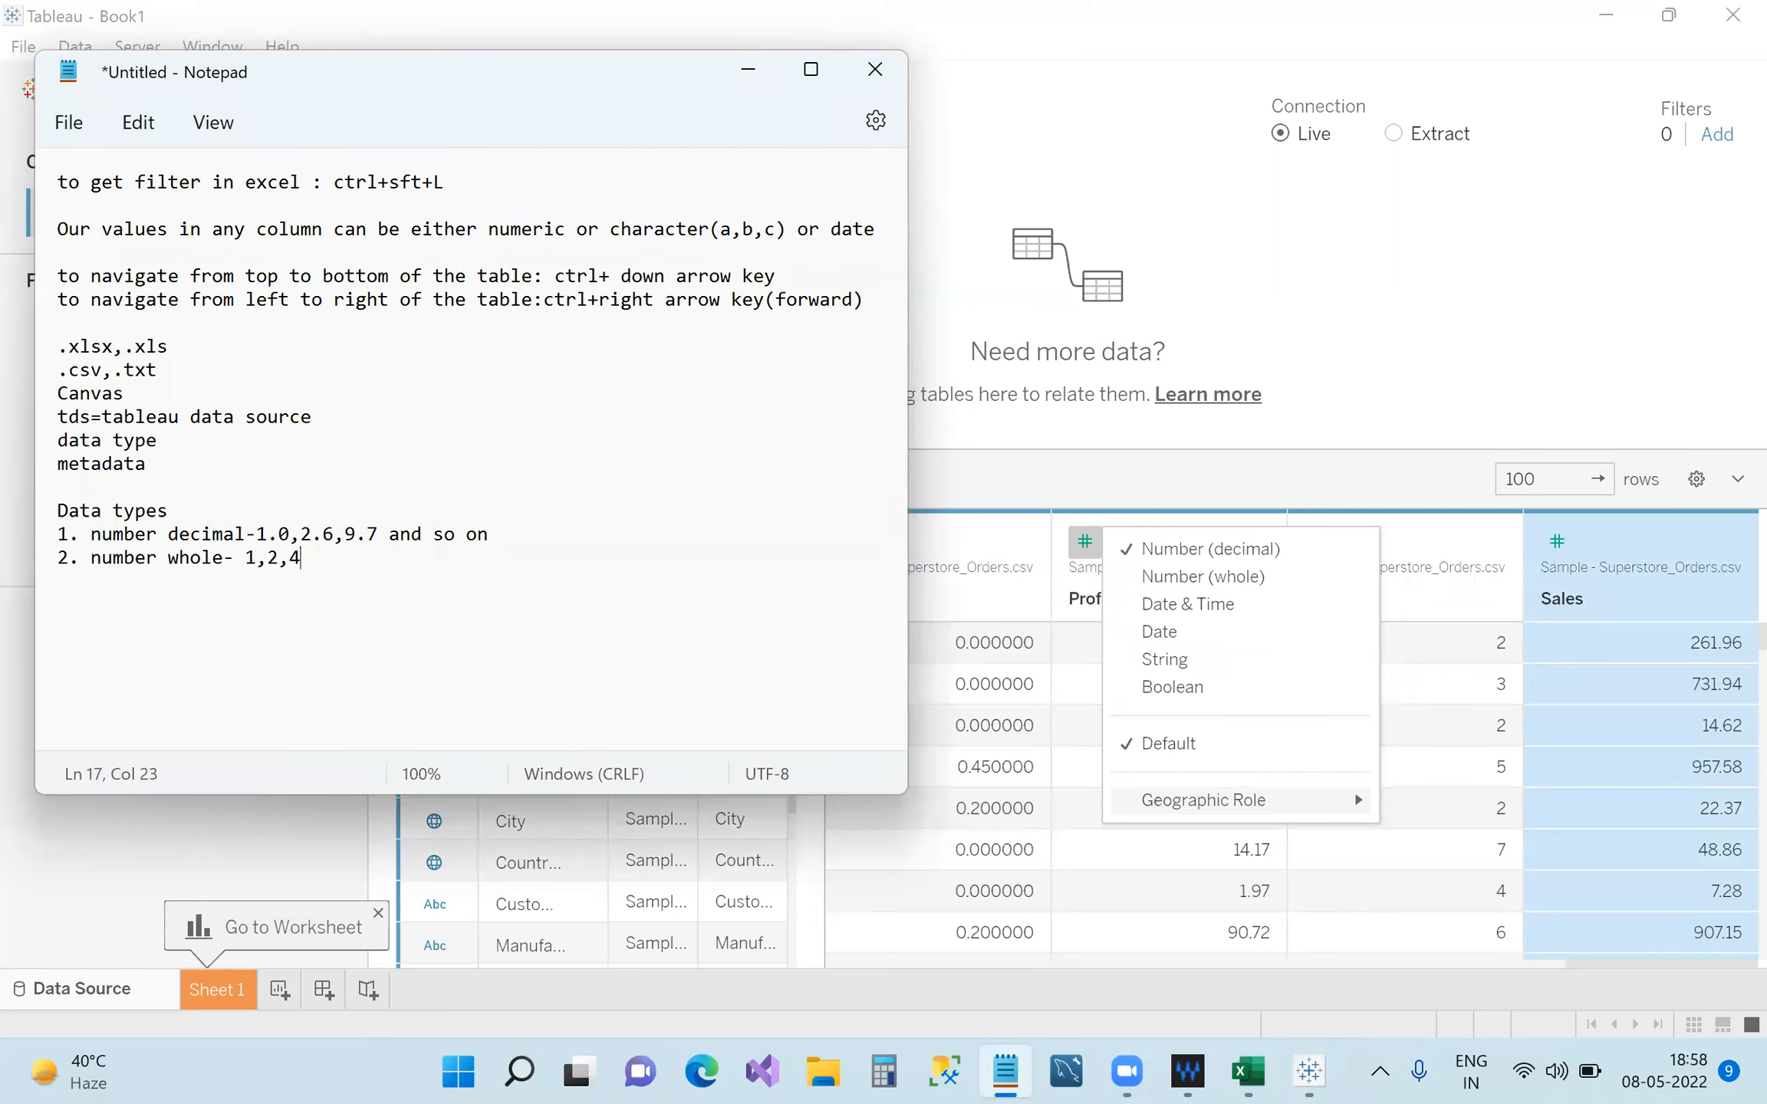
text(4,100 and so on)
Add the entry '3. string-abc,abcd23 and so on', correcting typos along the way.
key(Return)
text(3. )
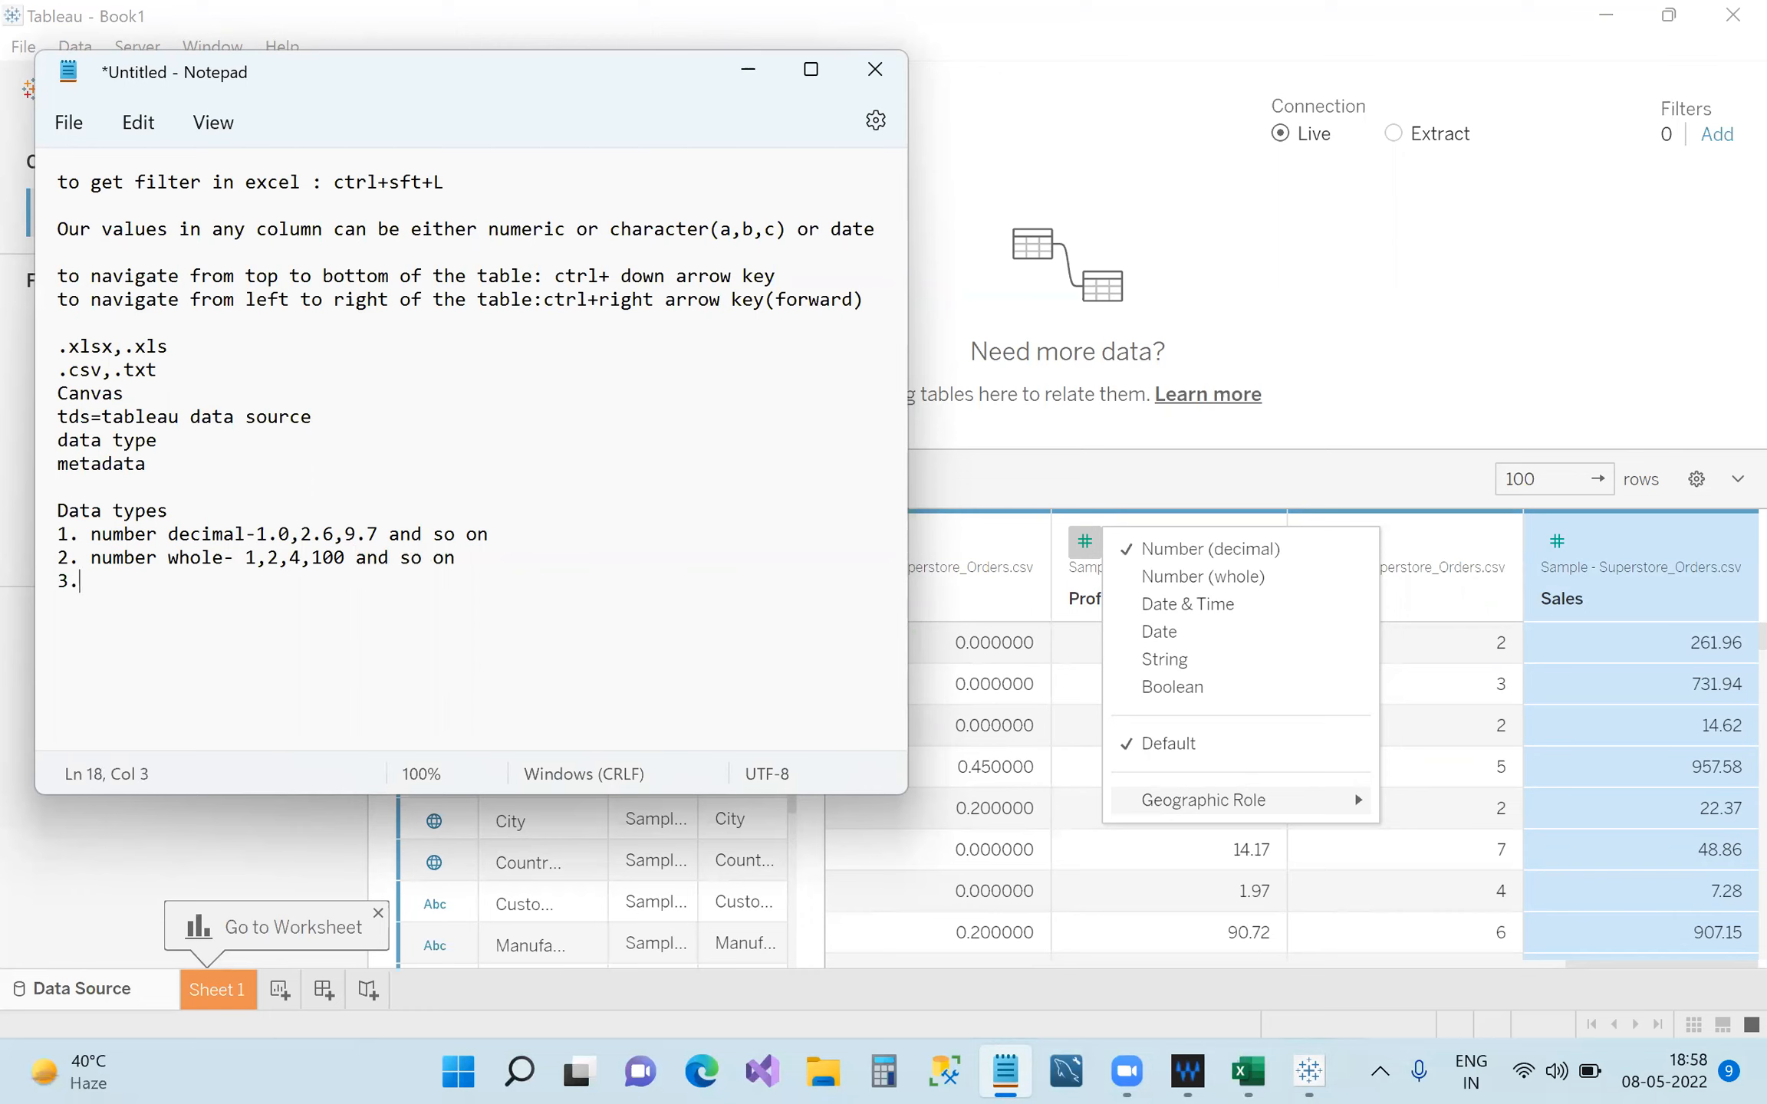
text(str)
text(ing)
text(-)
text(av)
text(bc)
key(BackSpace)
text(,)
key(BackSpace)
key(BackSpace)
text(,abcd23)
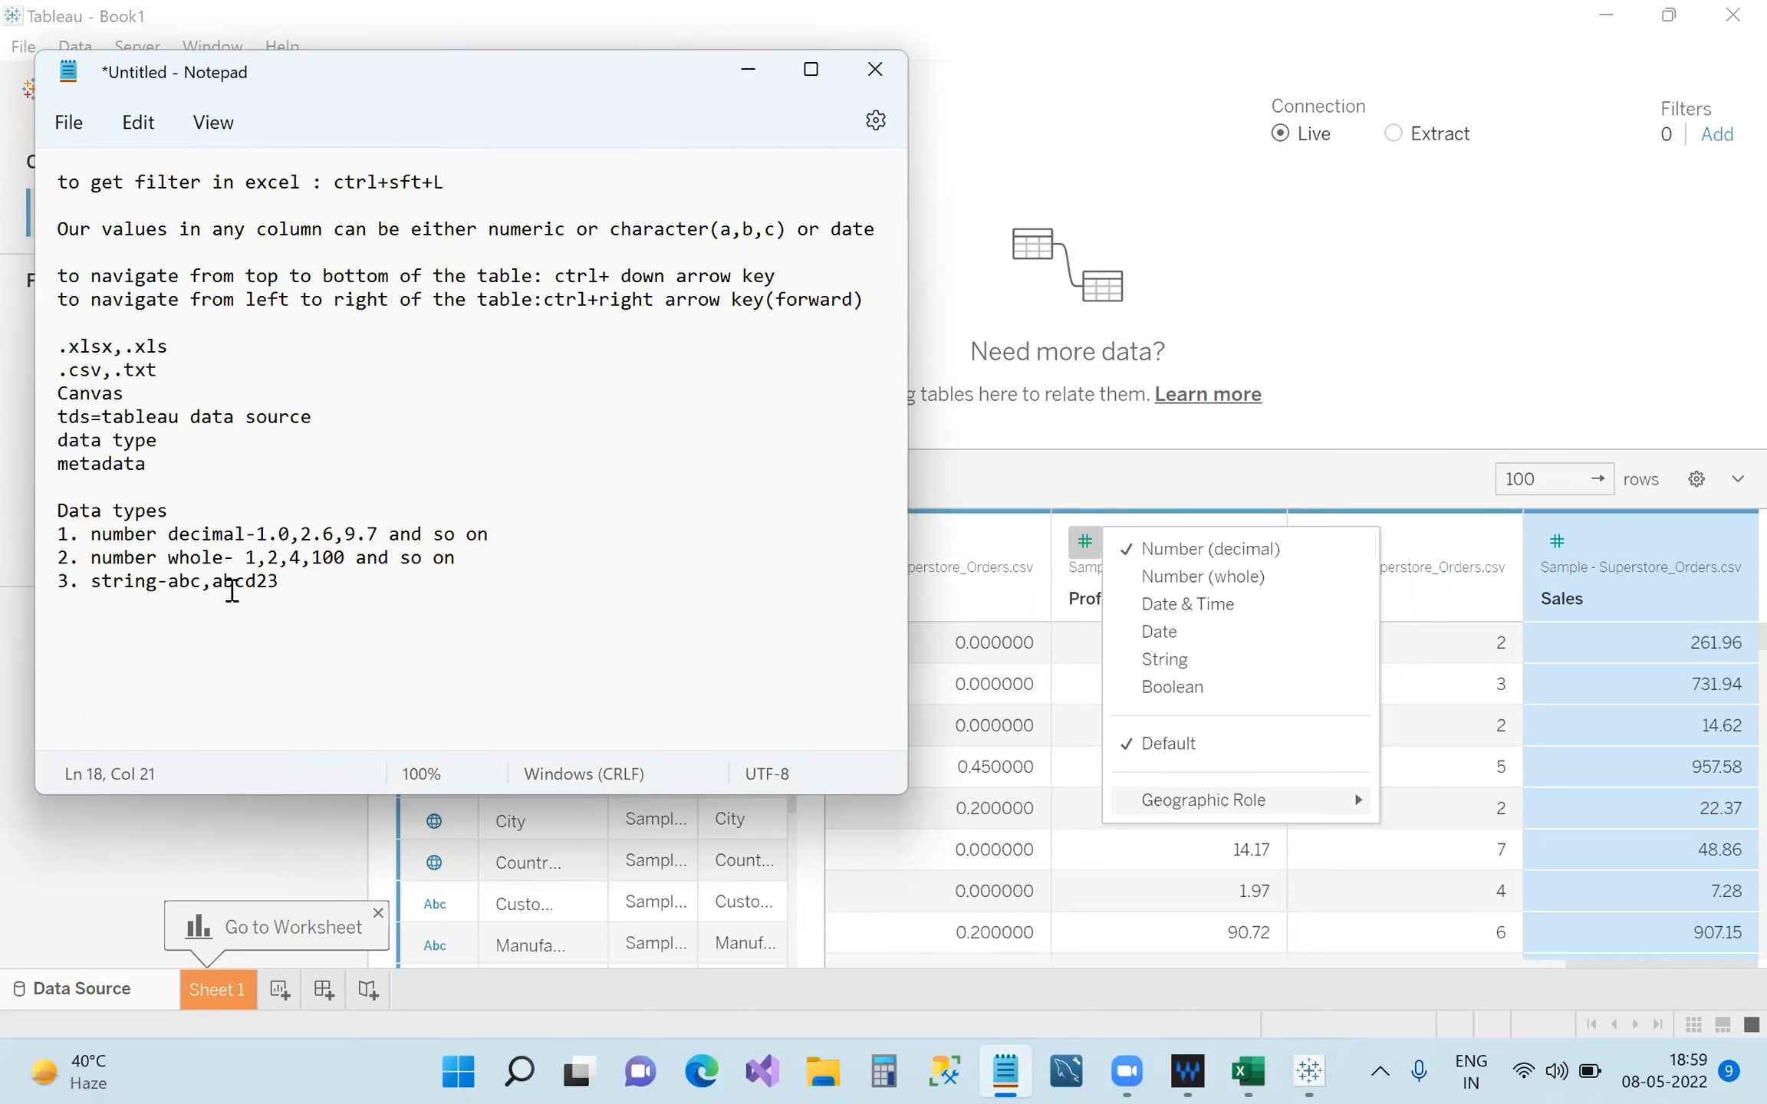
text(and son)
key(Left)
key(Left)
text(0)
key(BackSpace)
key(BackSpace)
text(0)
key(BackSpace)
key(BackSpace)
text(o)
Highlight the example abc, then put the notes away to return to Tableau.
click(197, 587)
drag(197, 586, 174, 587)
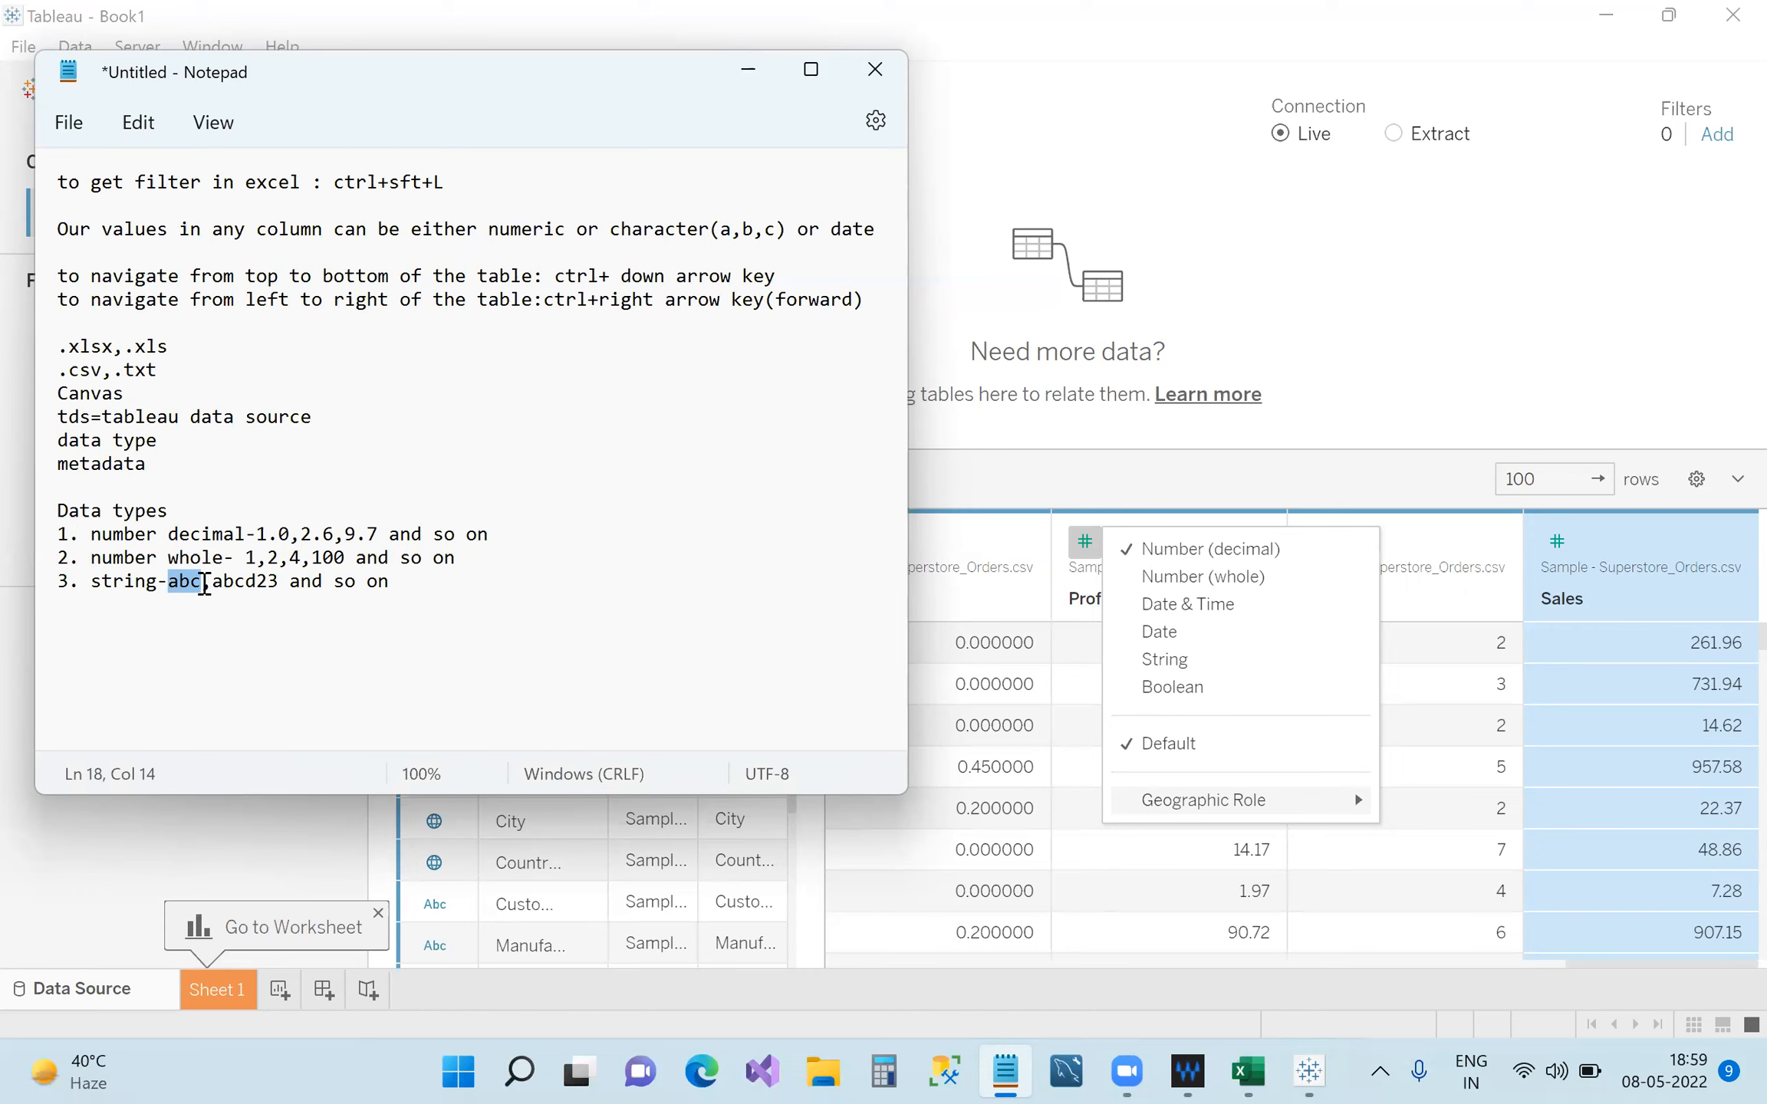
click(178, 581)
click(748, 70)
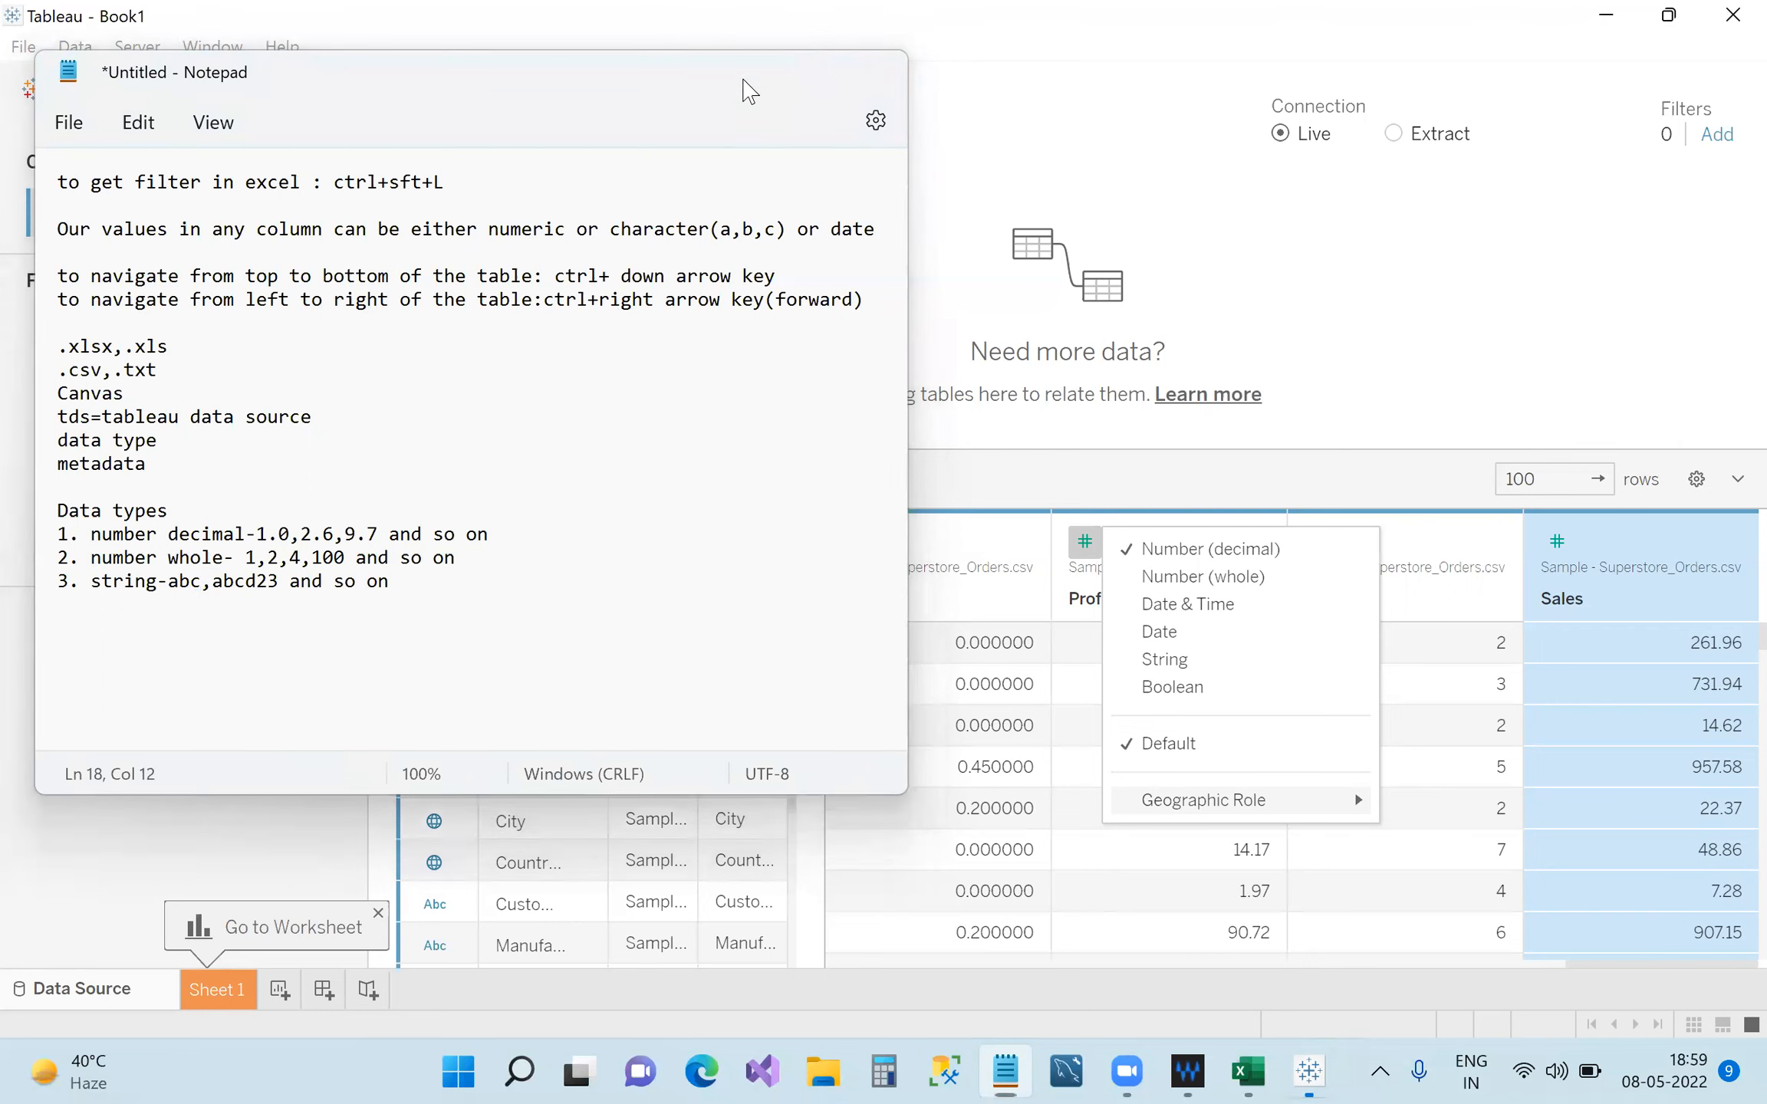
Scroll the grid, view Customer Name's data type menu, and sort rows ascending by Manufacturer.
click(973, 553)
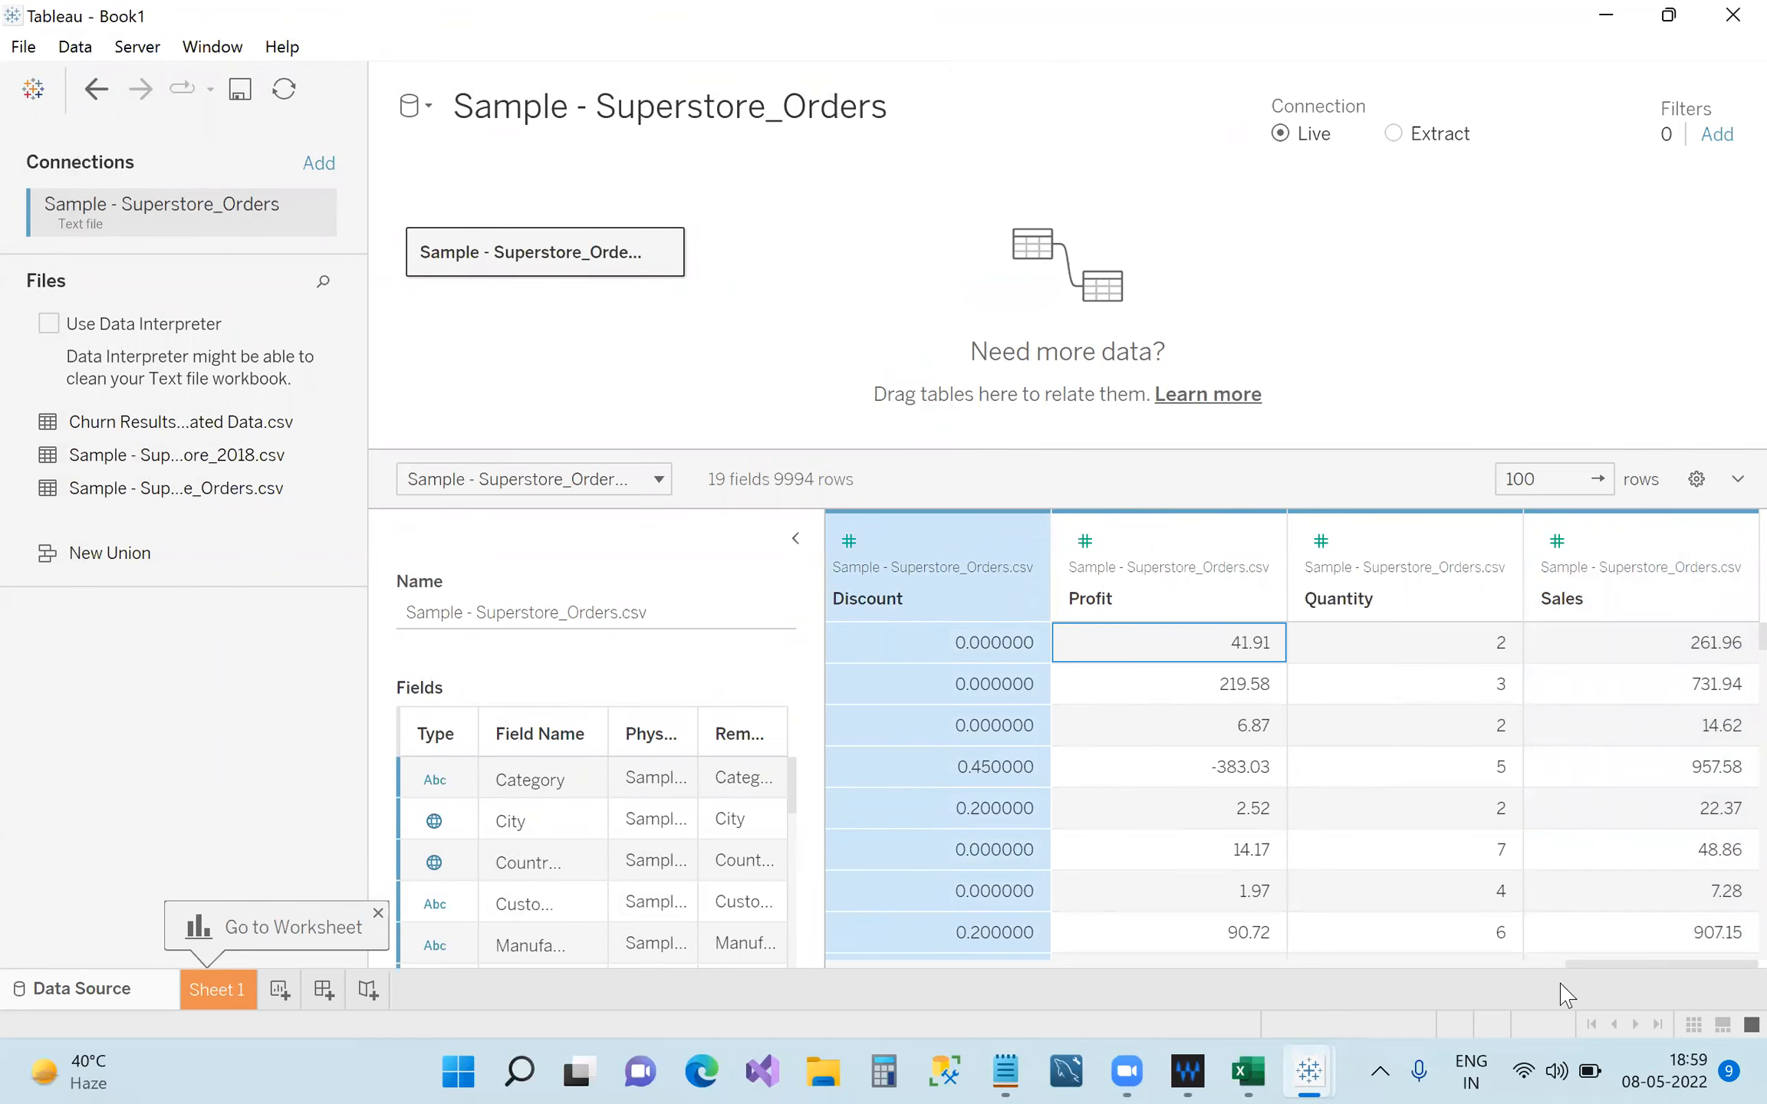
drag(1629, 964, 1419, 1001)
scroll(1419, 1001, left, 10)
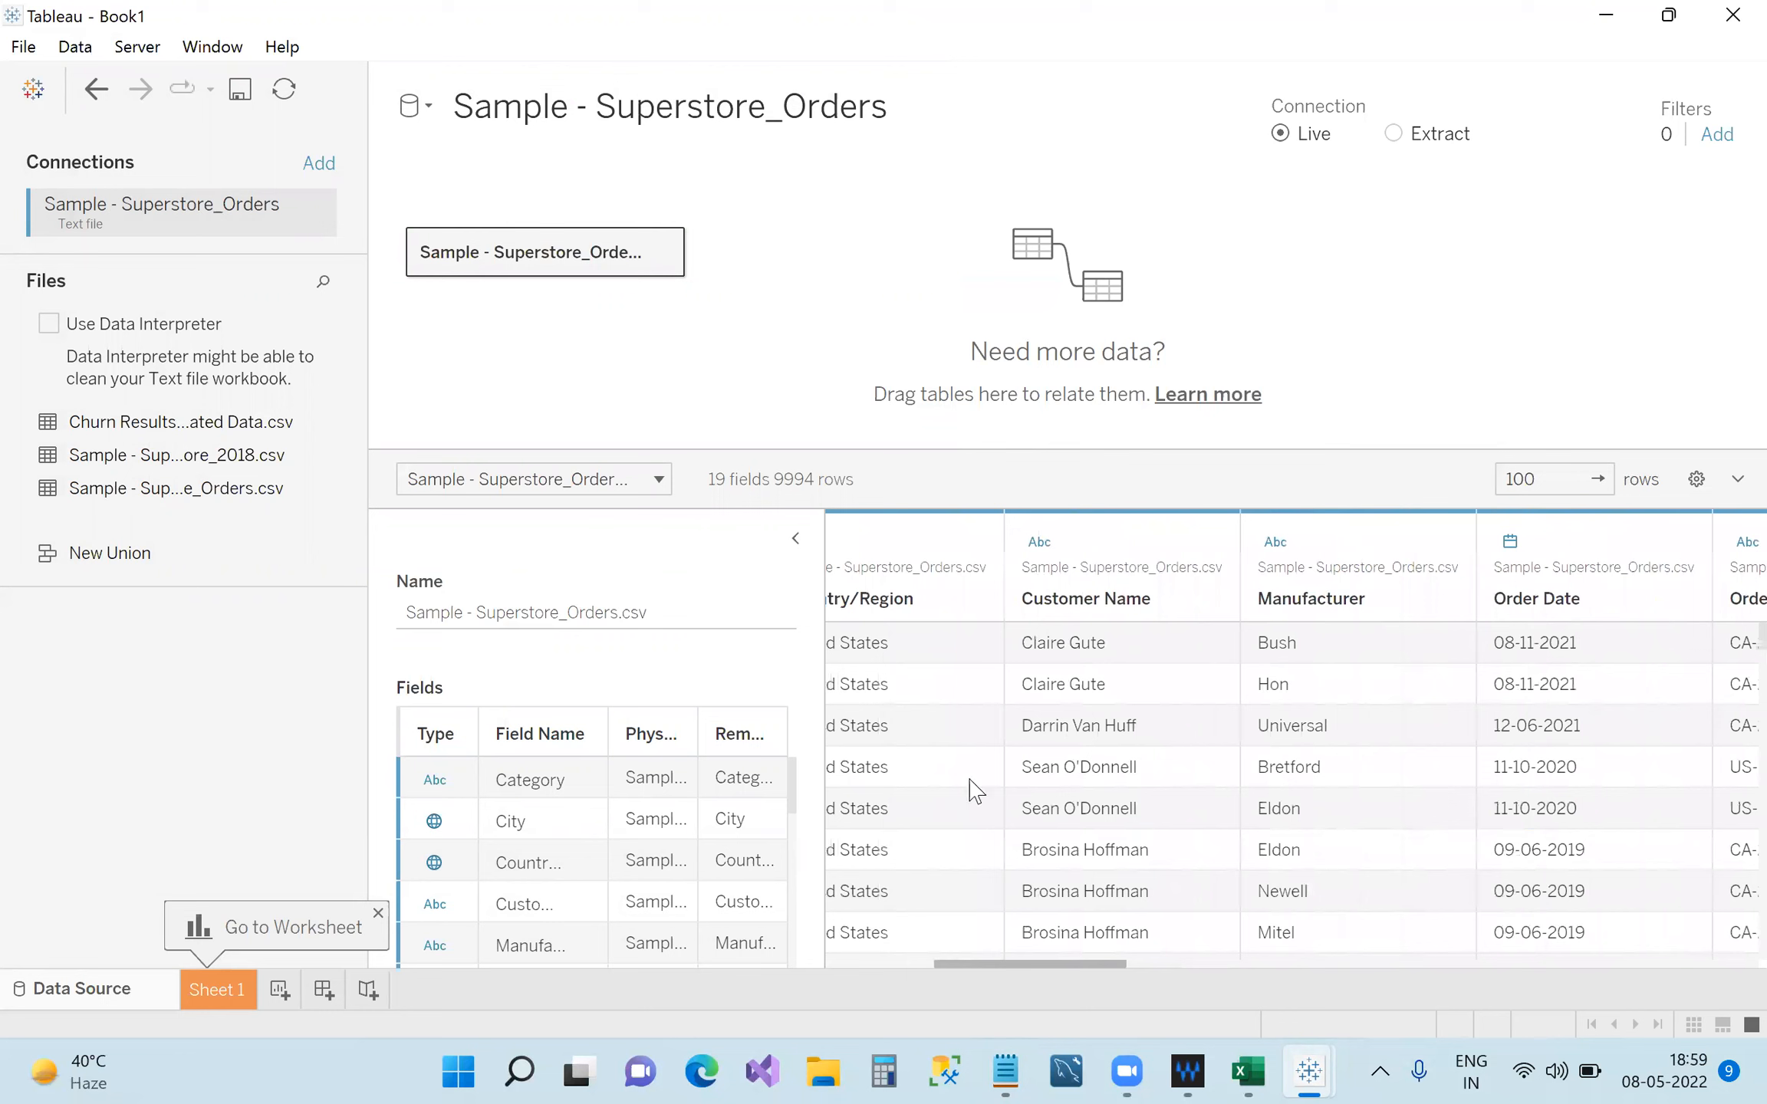
scroll(1005, 625, right, 1)
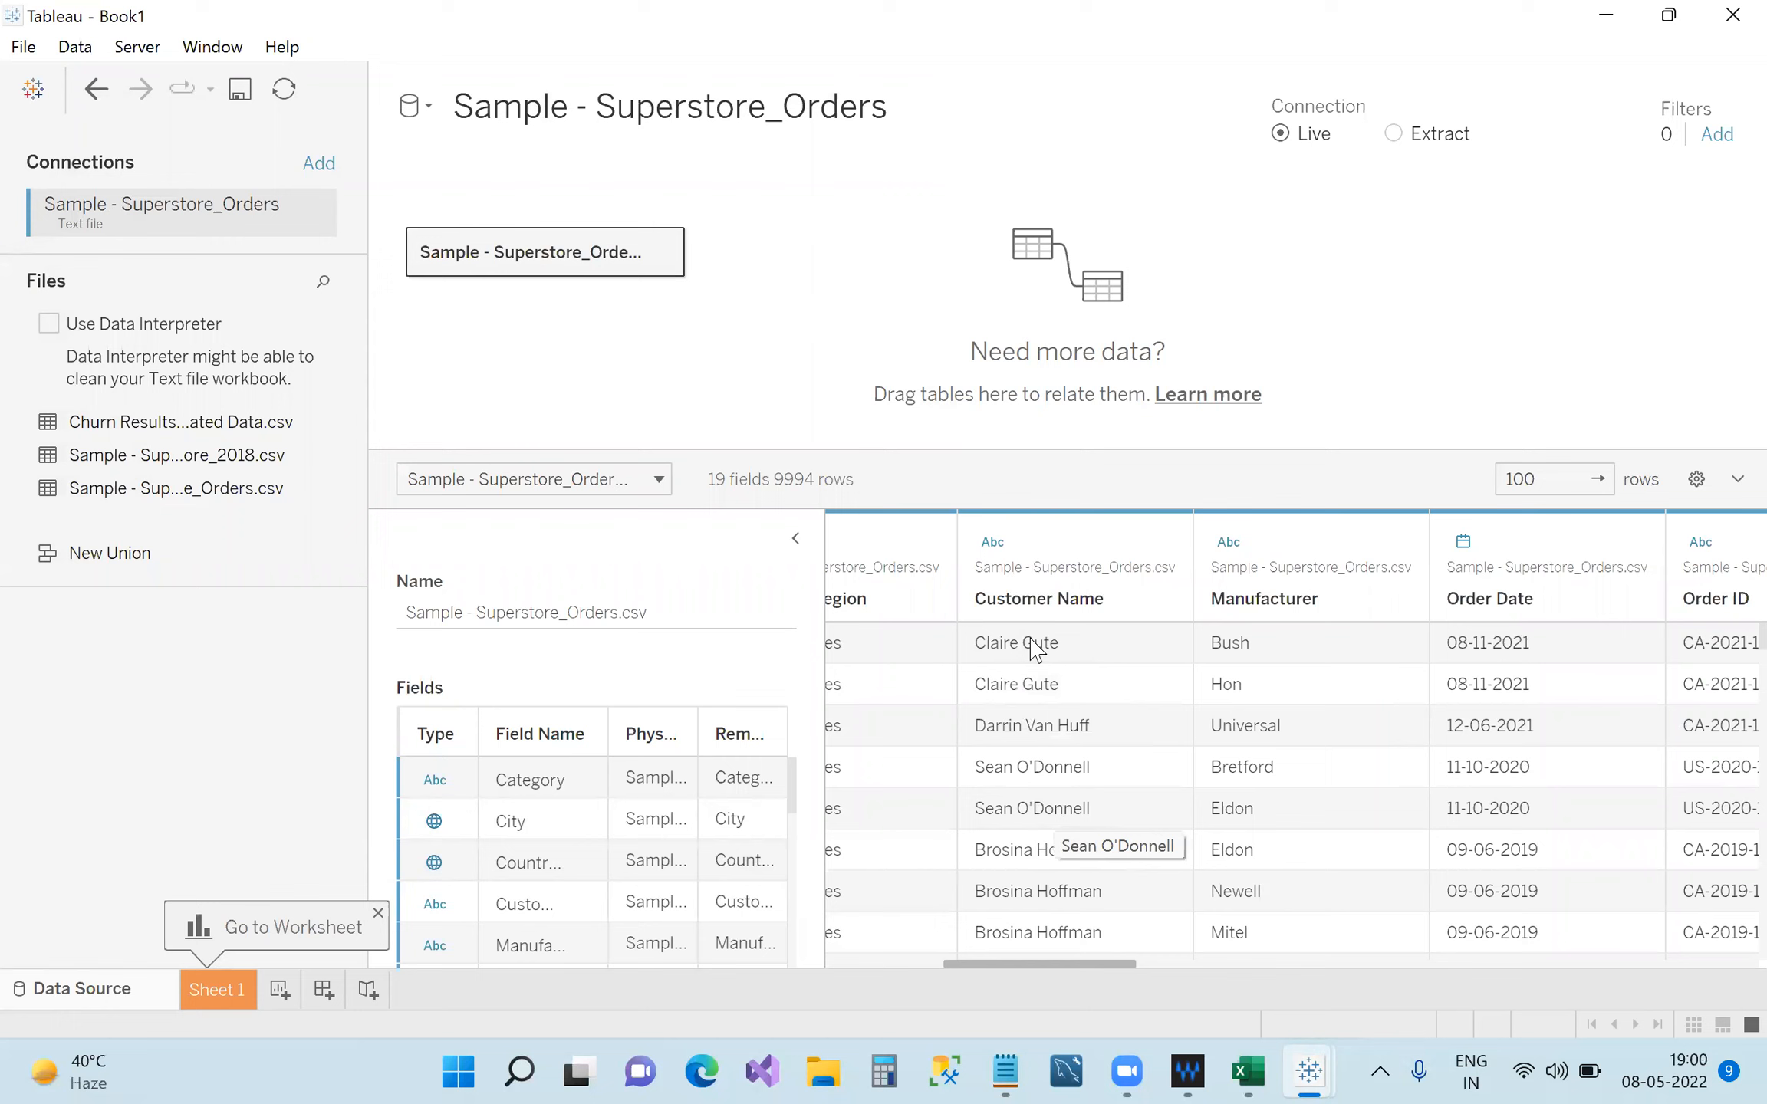
click(992, 542)
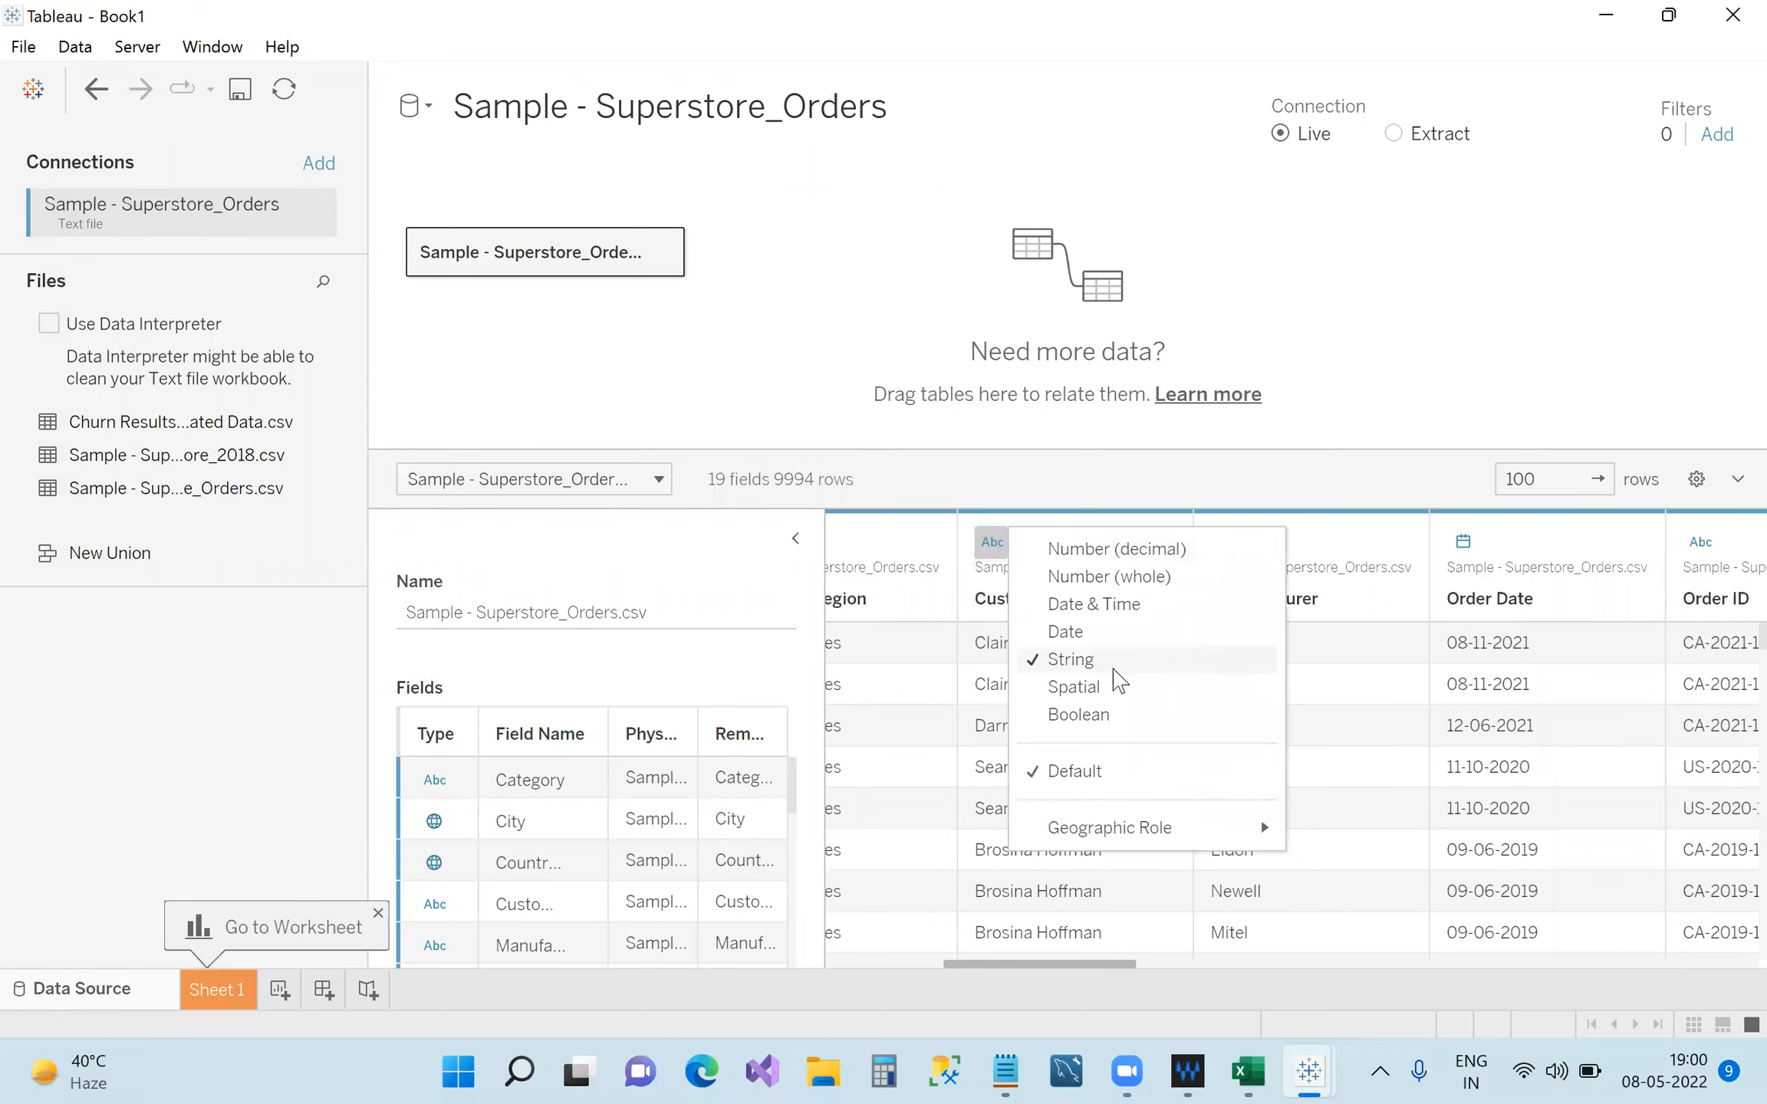
click(1395, 599)
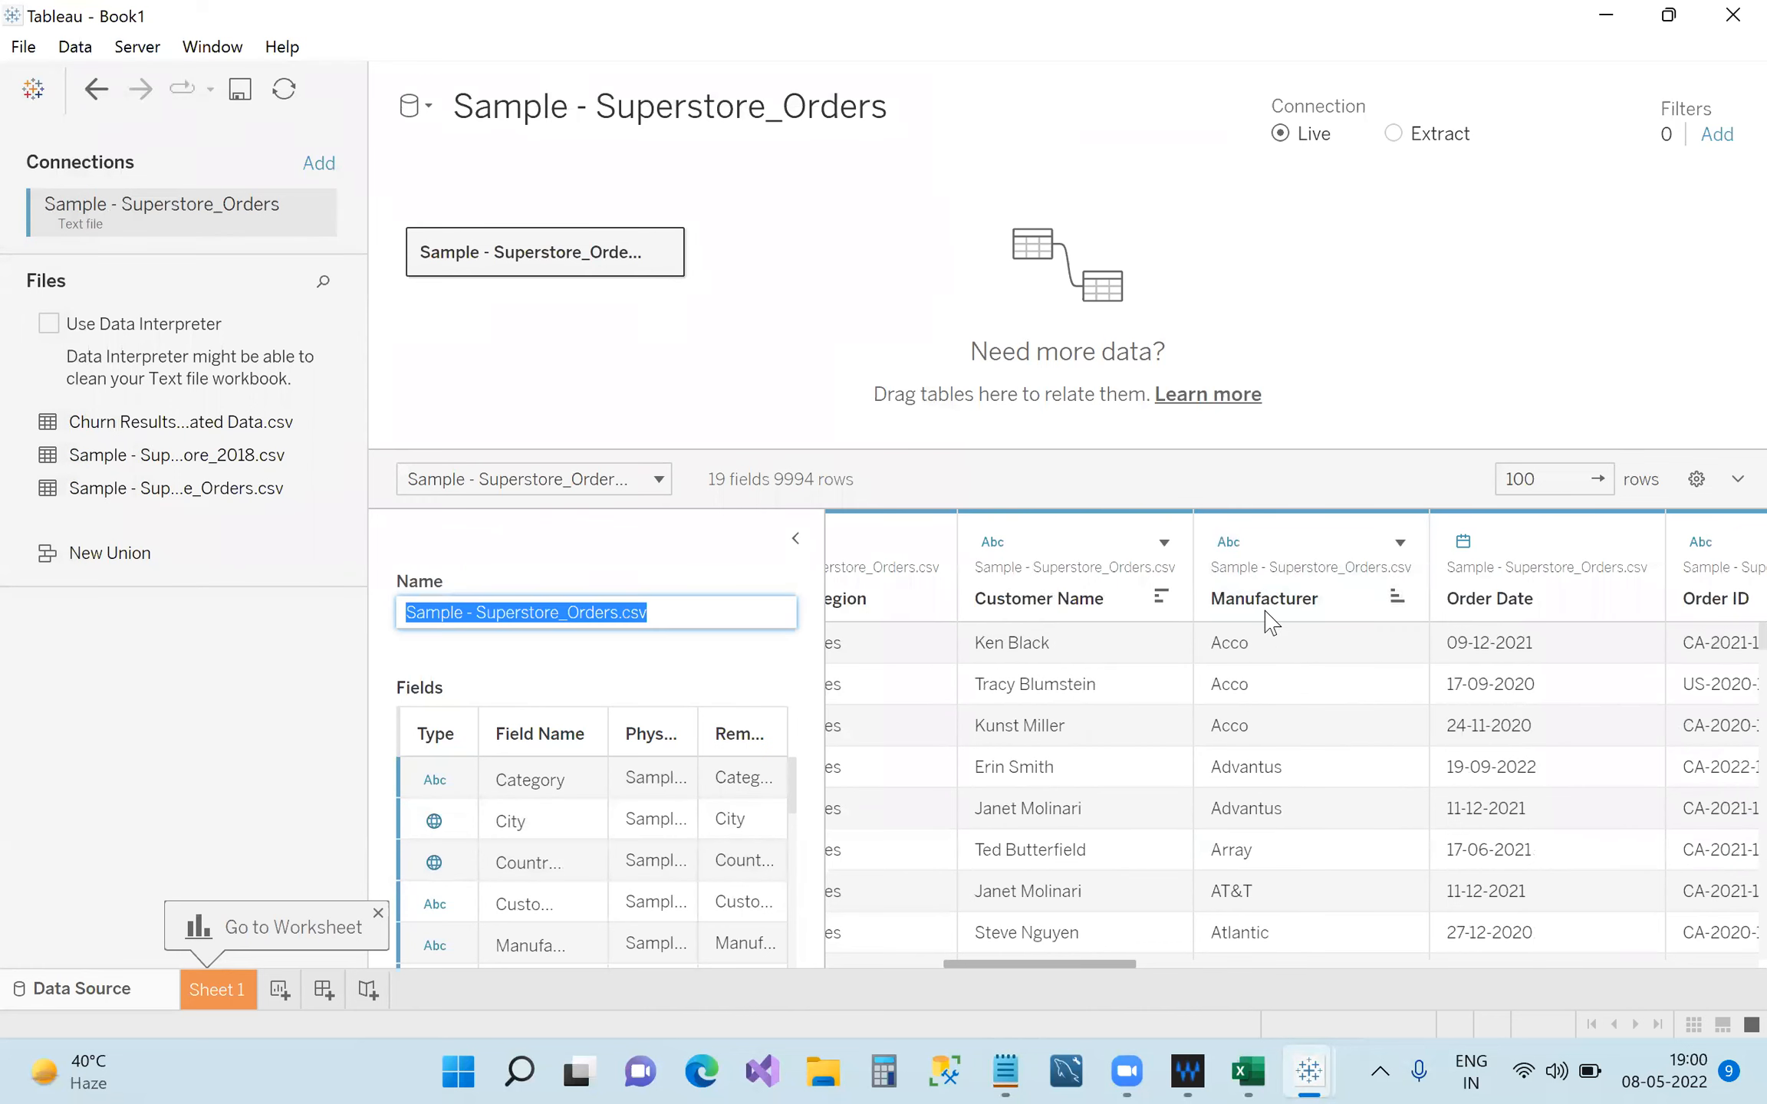
Check the Manufacturer, Order ID and Product Name data types, leaving them unchanged.
click(1228, 541)
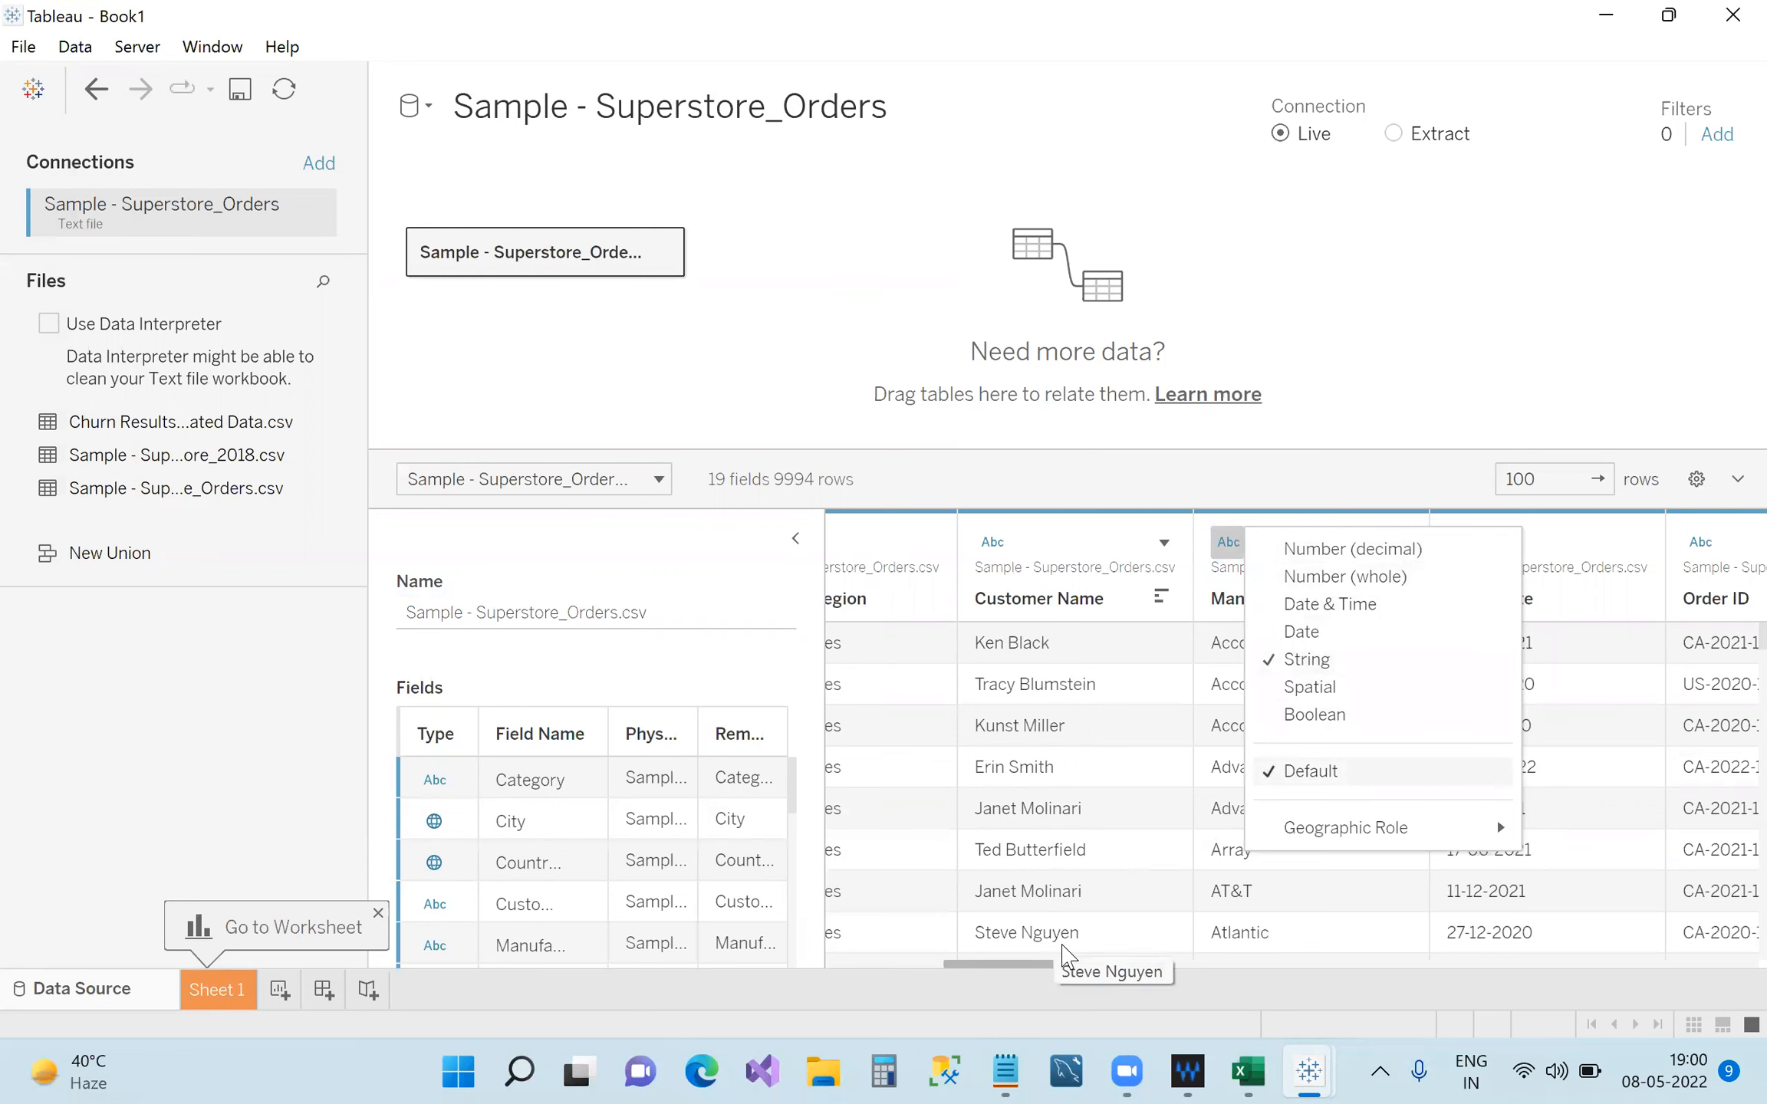
drag(1089, 964, 1137, 976)
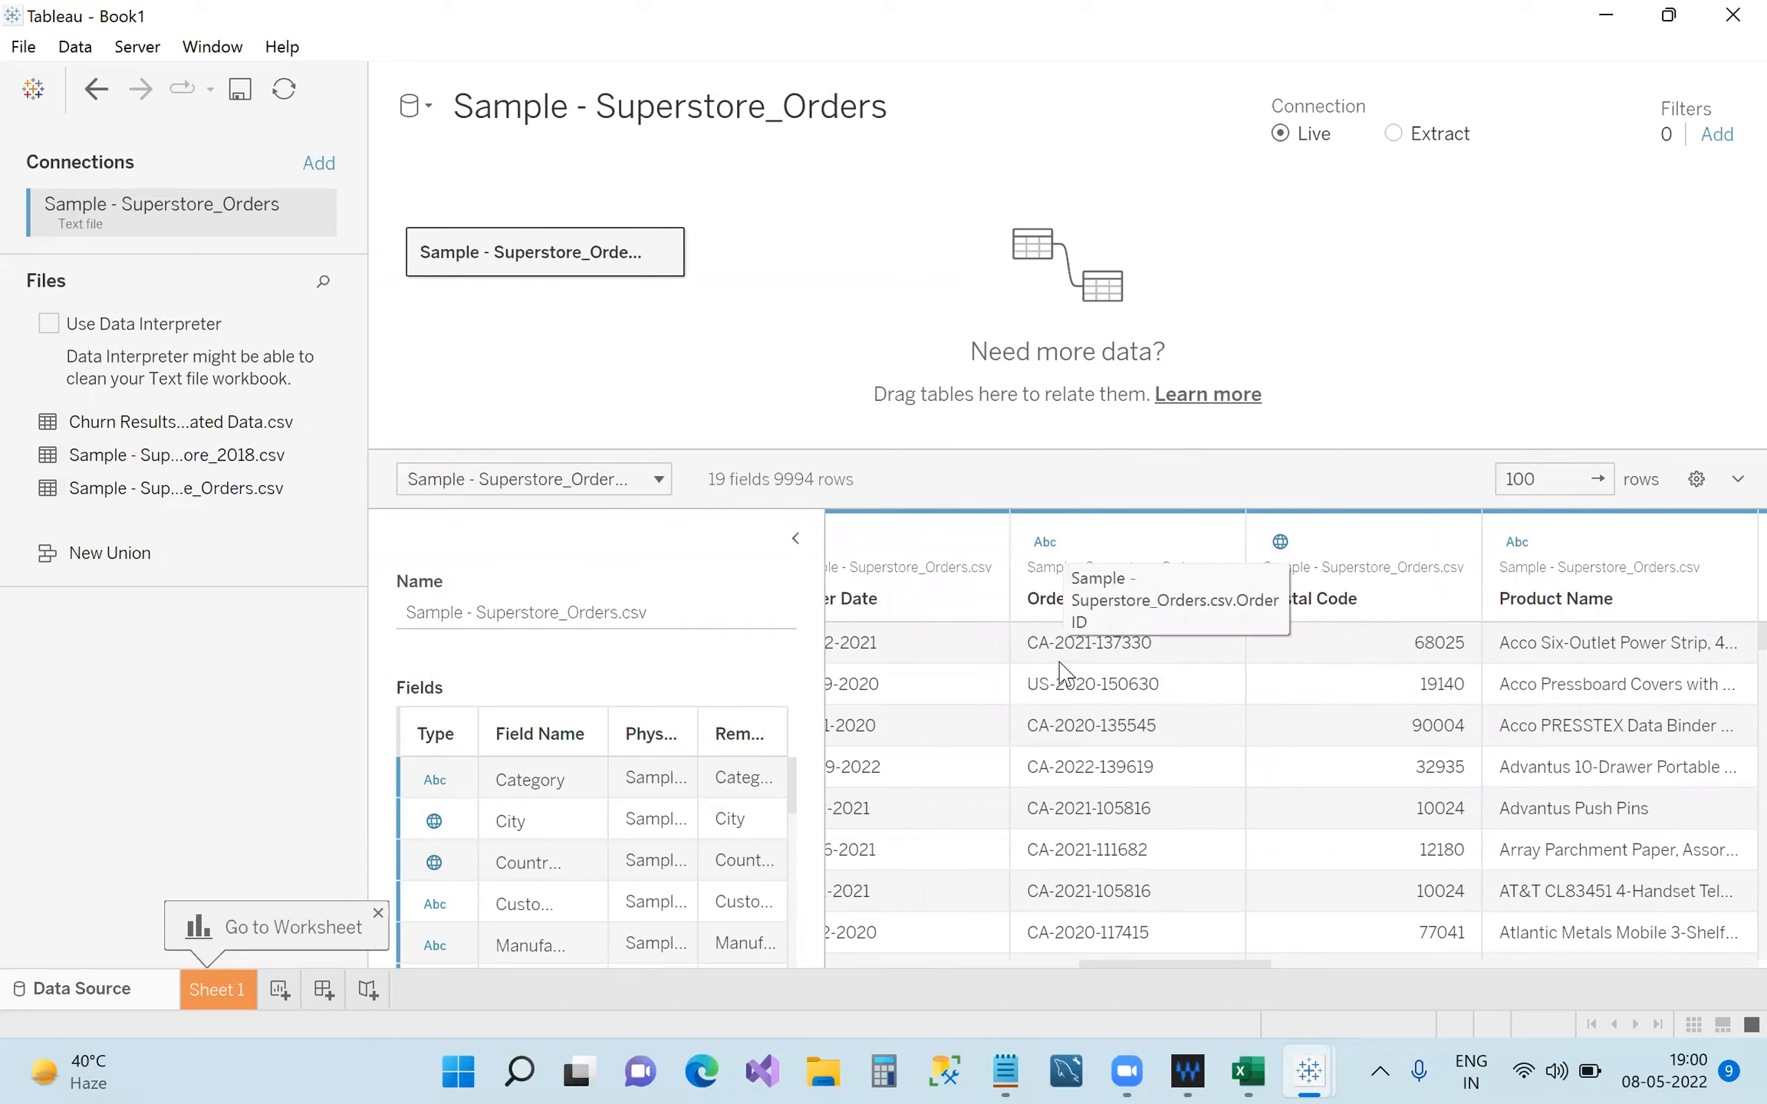
click(1044, 546)
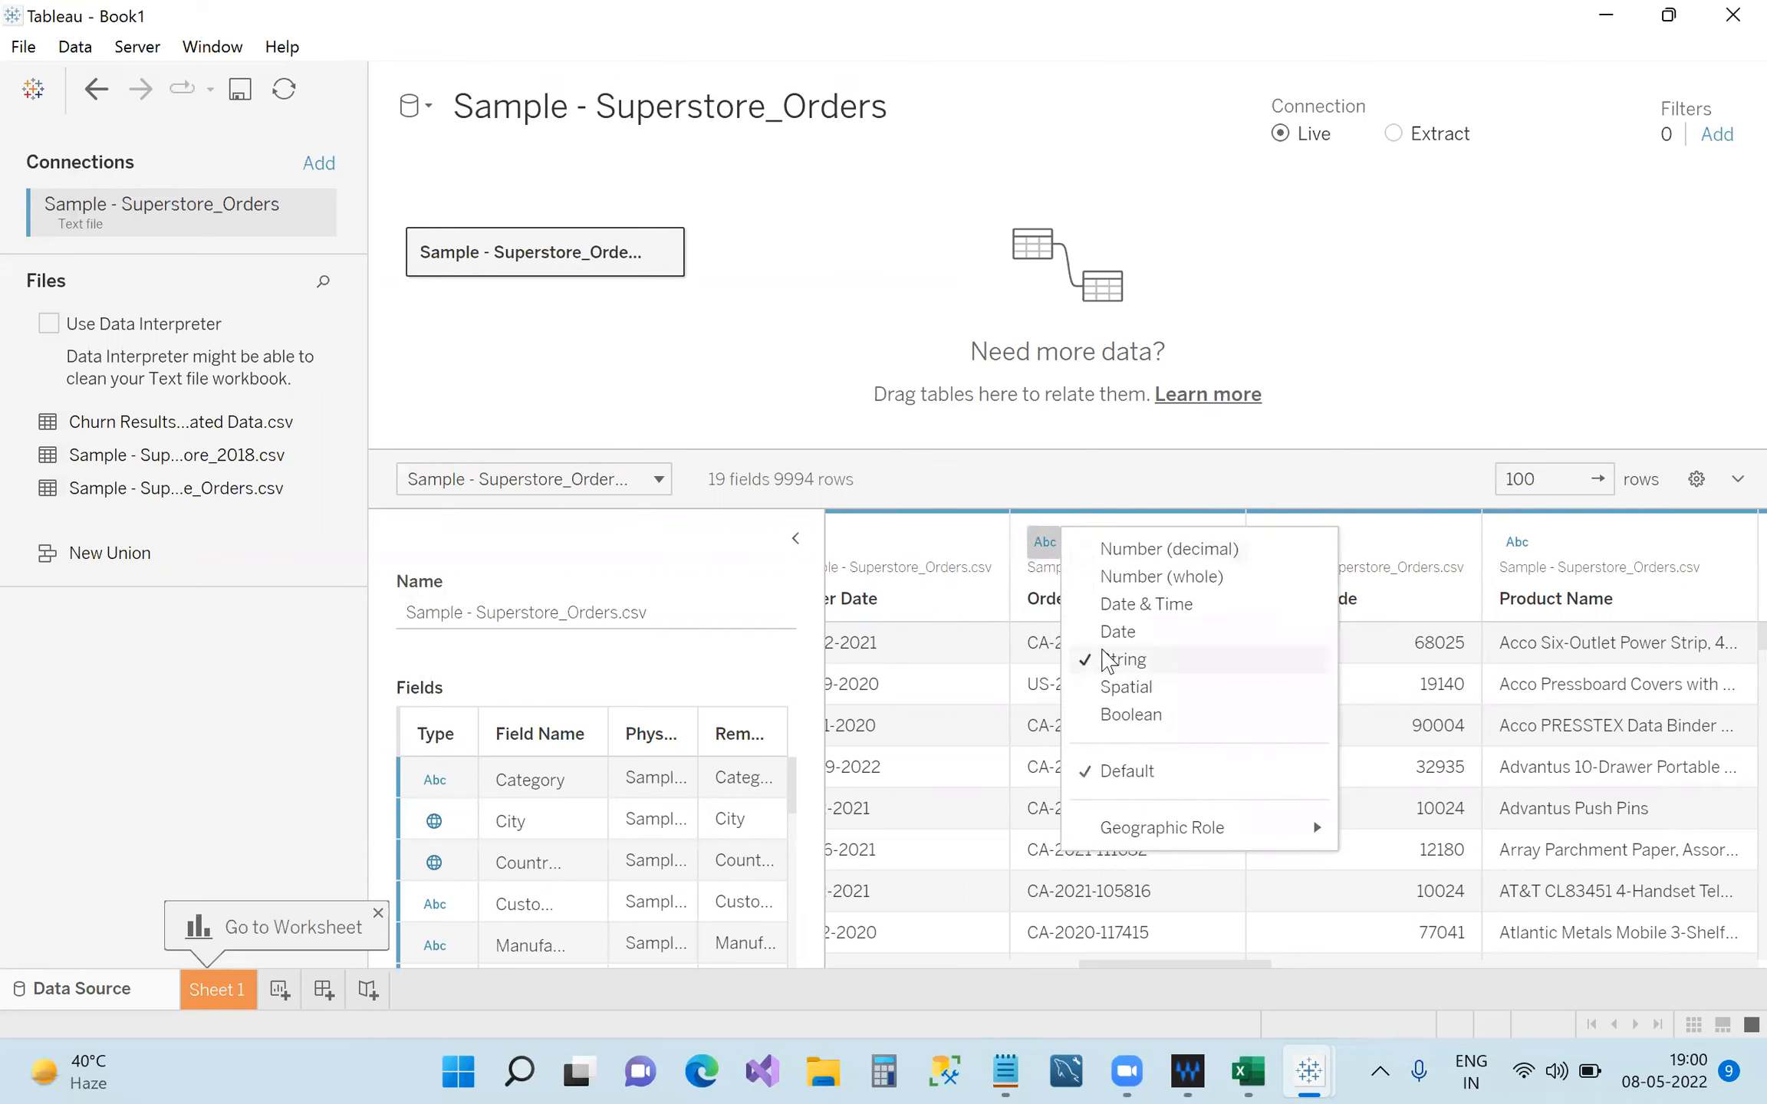
click(1348, 910)
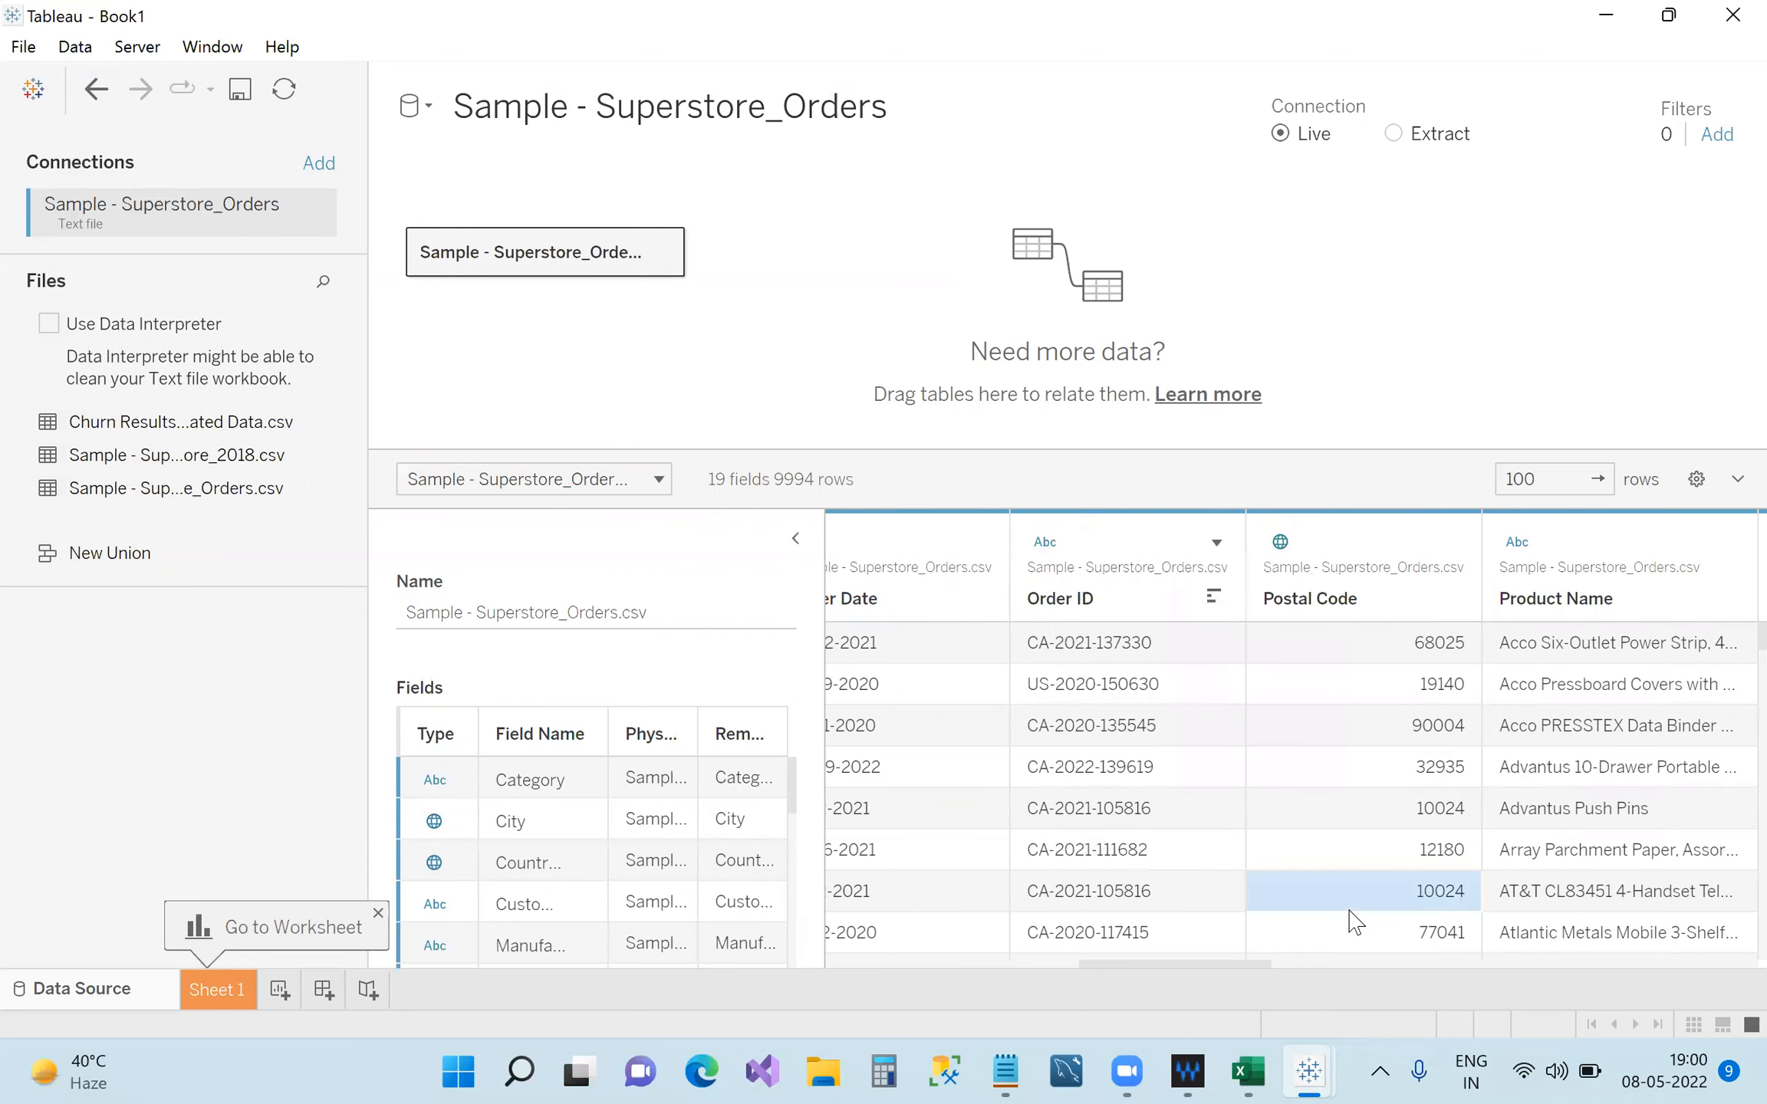
click(1516, 543)
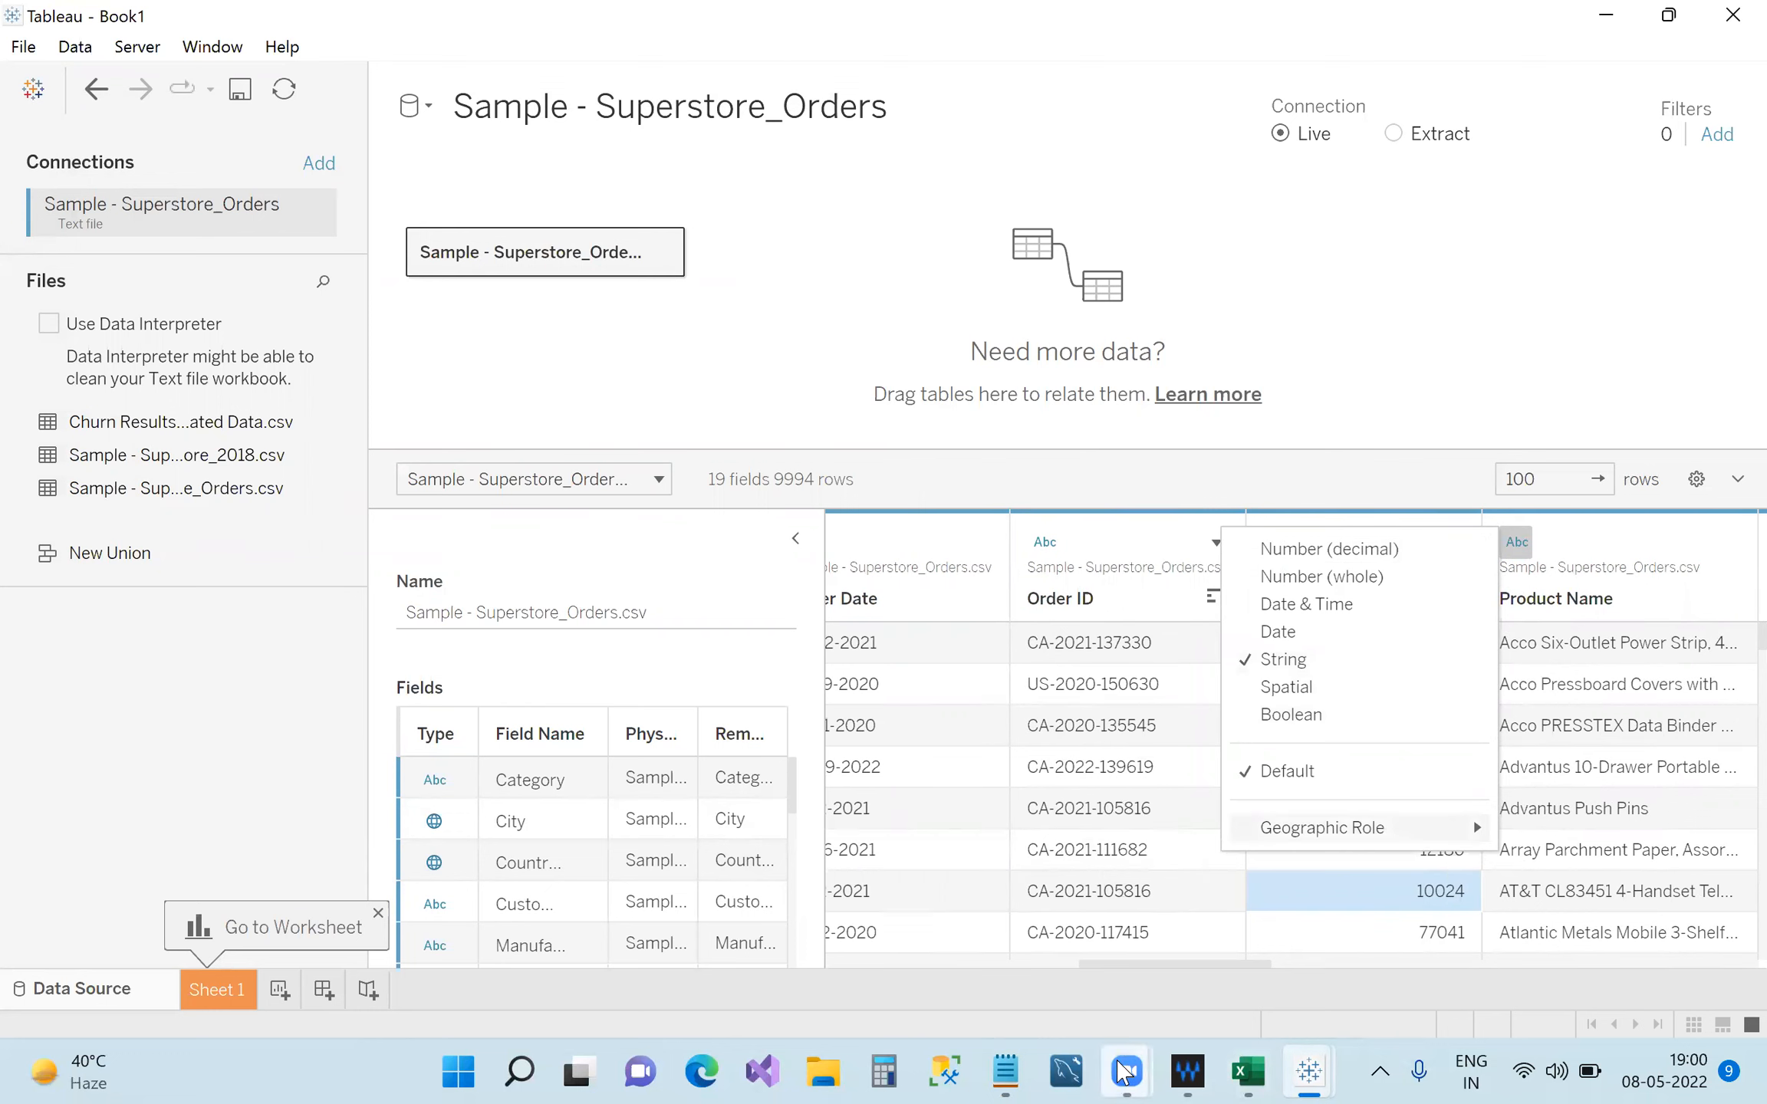
mouse_move(1121, 1073)
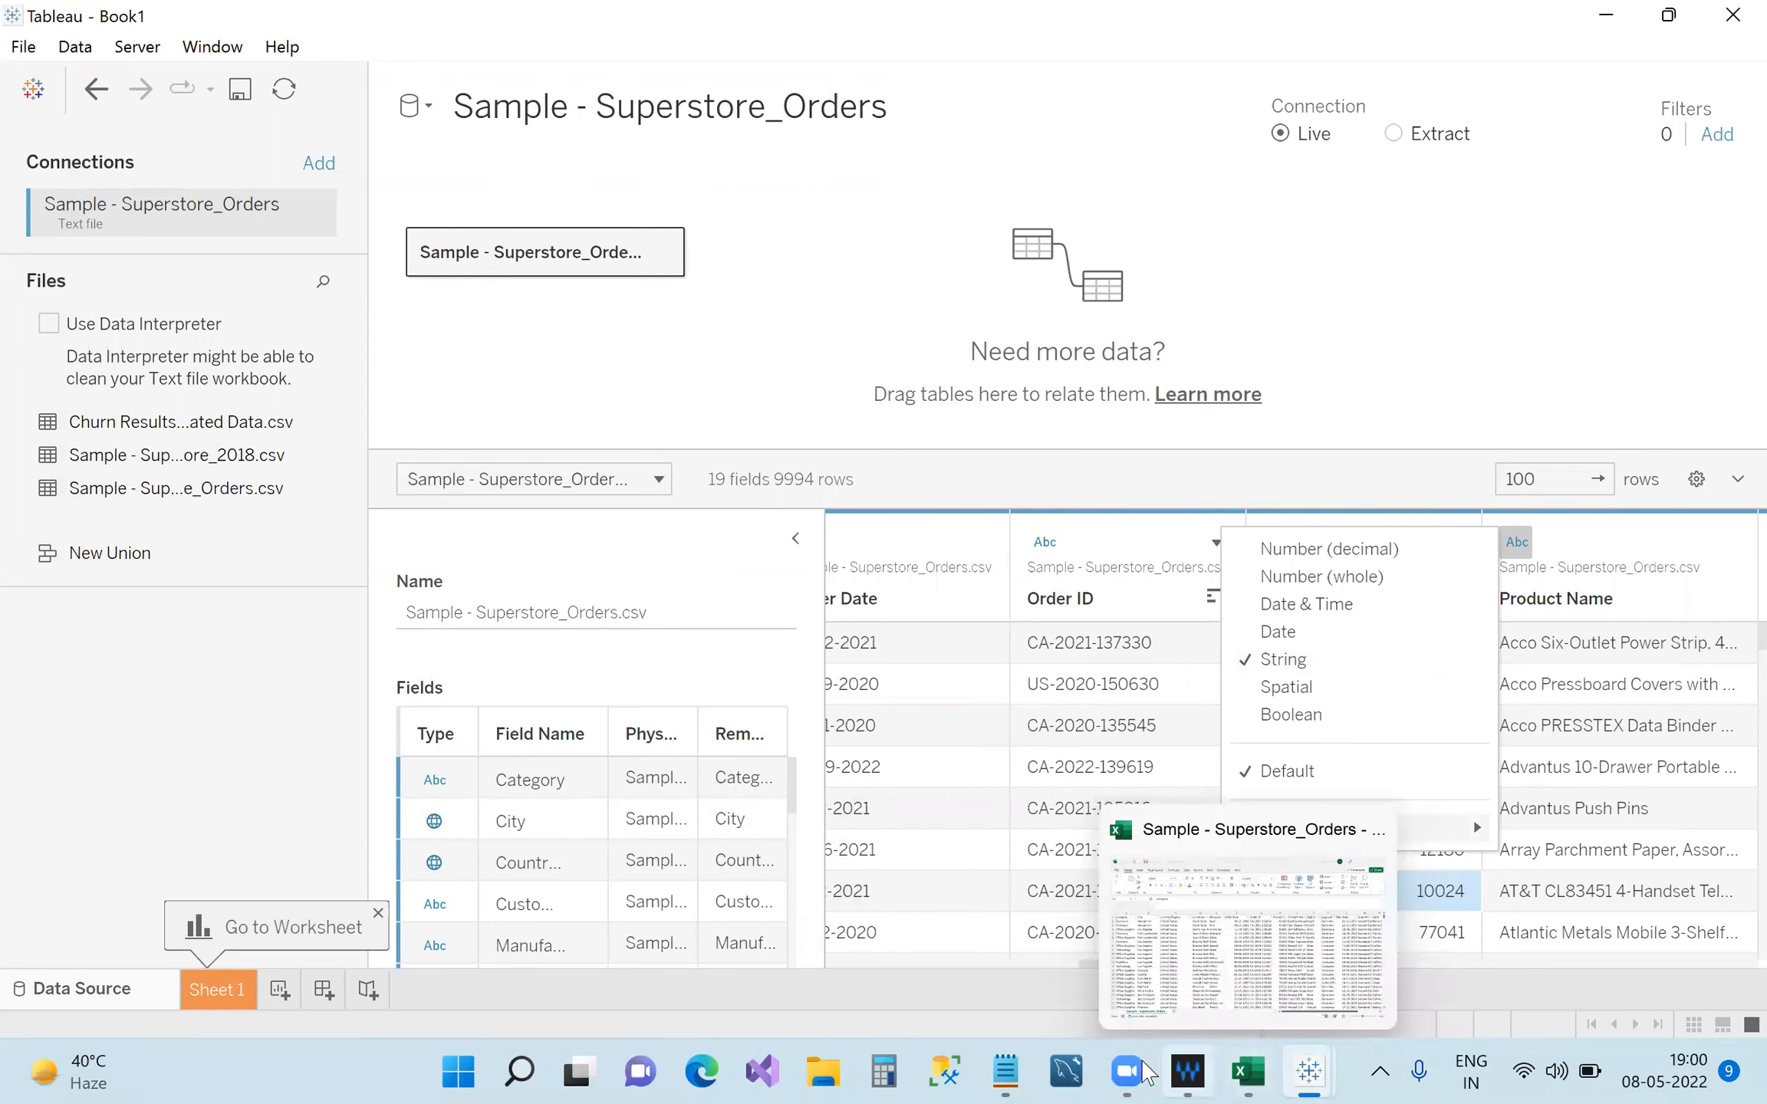
Add the entry '4. Date- 2022-08-05,2022/08/05' below the string line.
click(999, 1069)
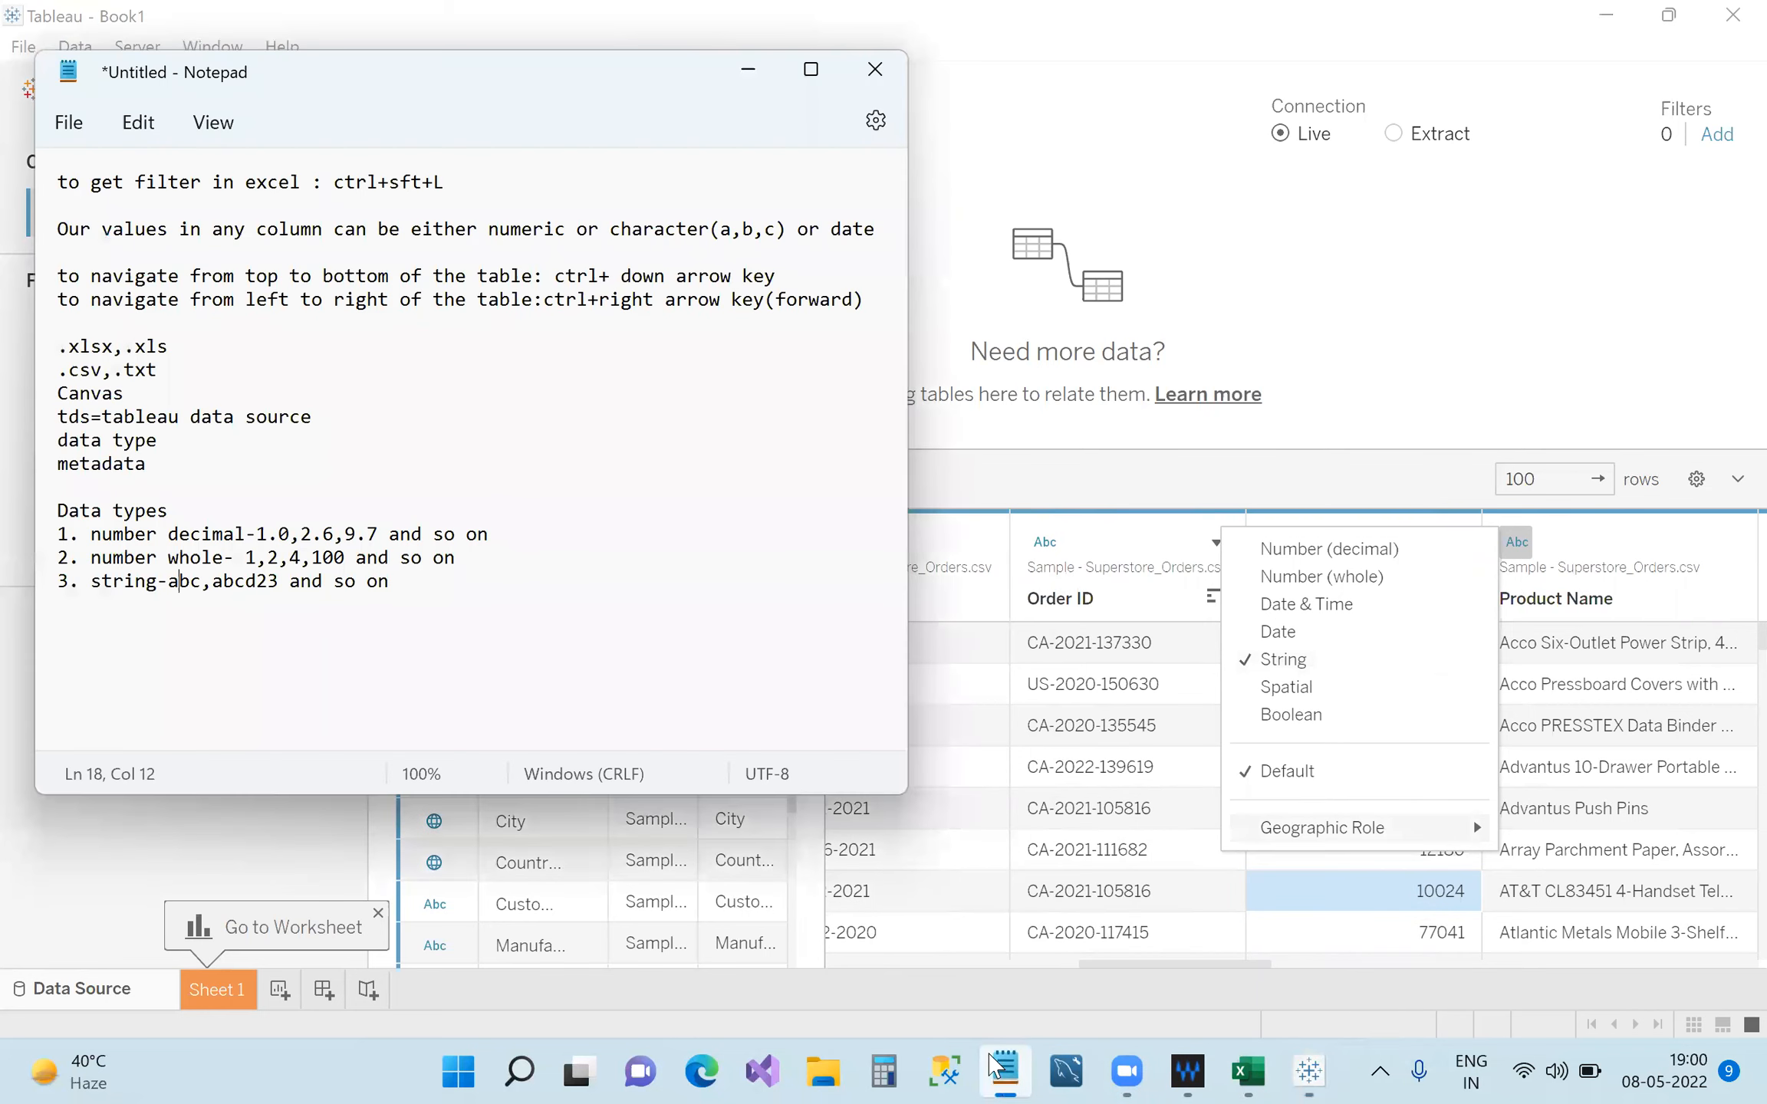
click(521, 603)
key(Return)
text(4. Date-)
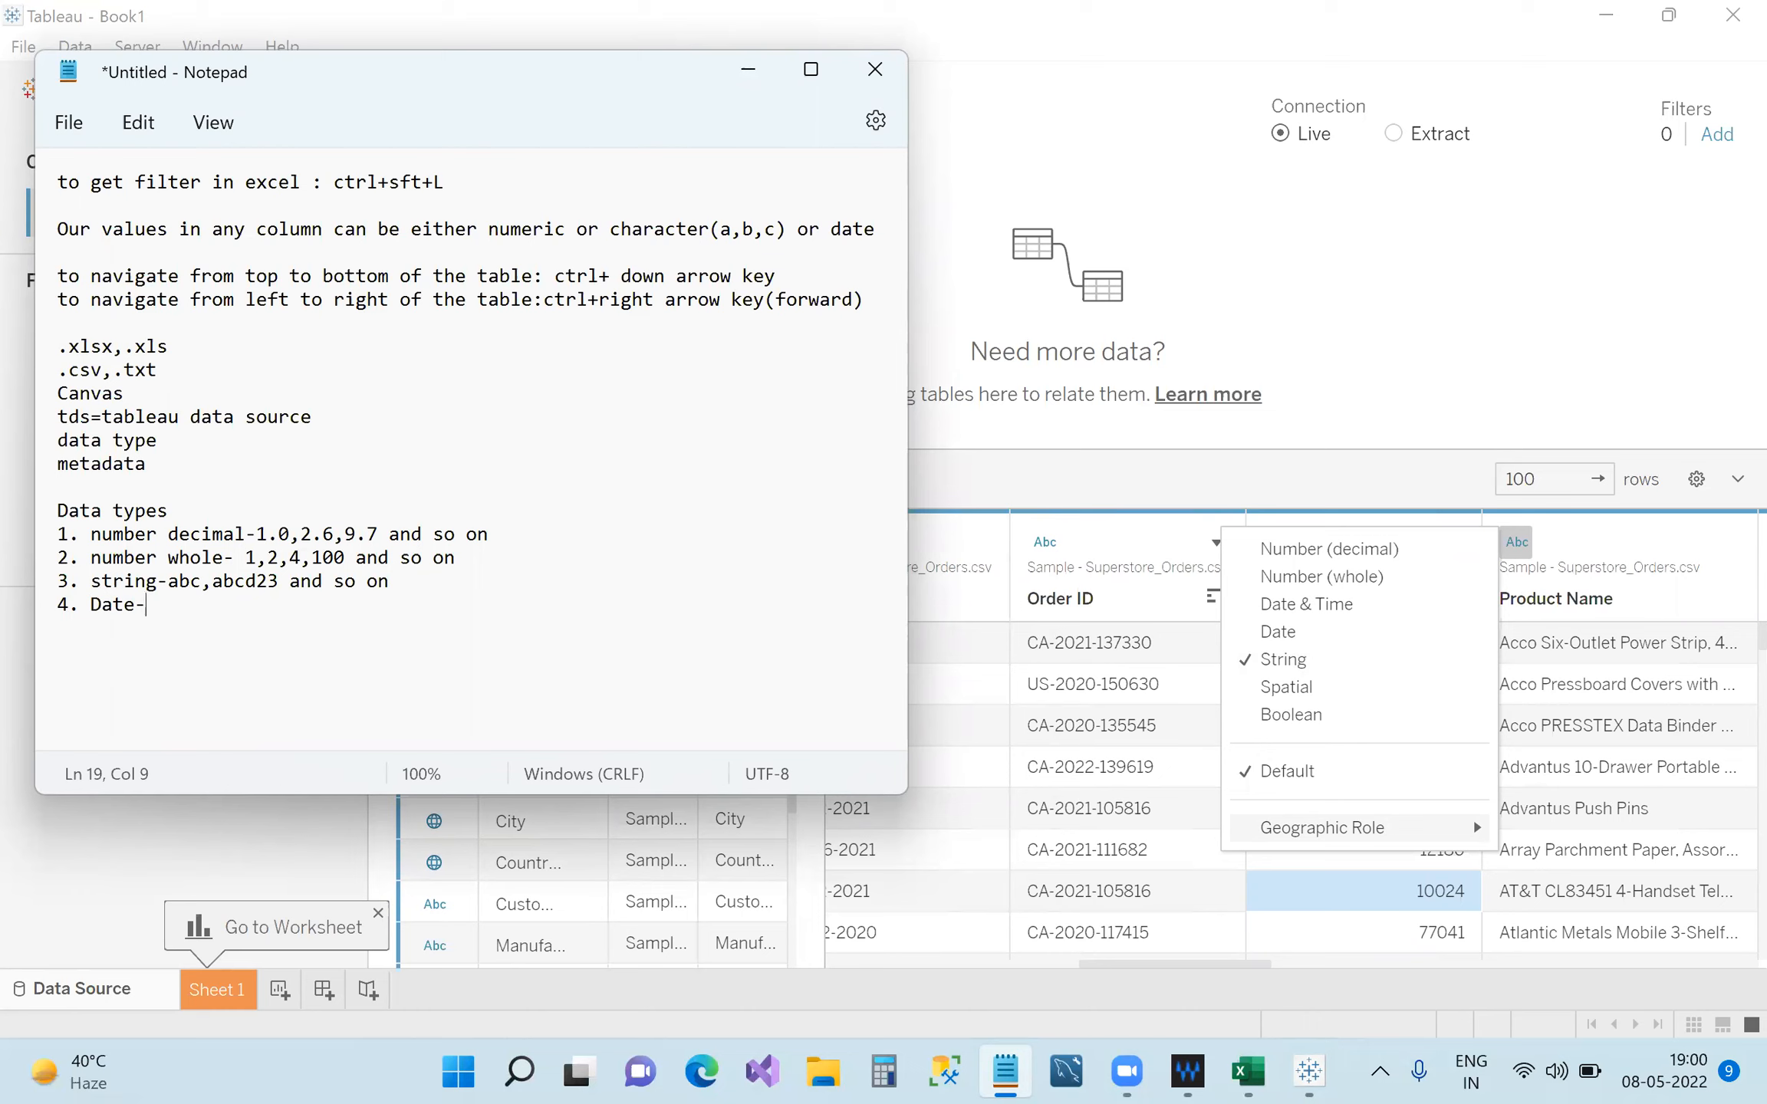
text(2022-0805)
key(Left)
key(Left)
text(-)
key(Right)
key(Right)
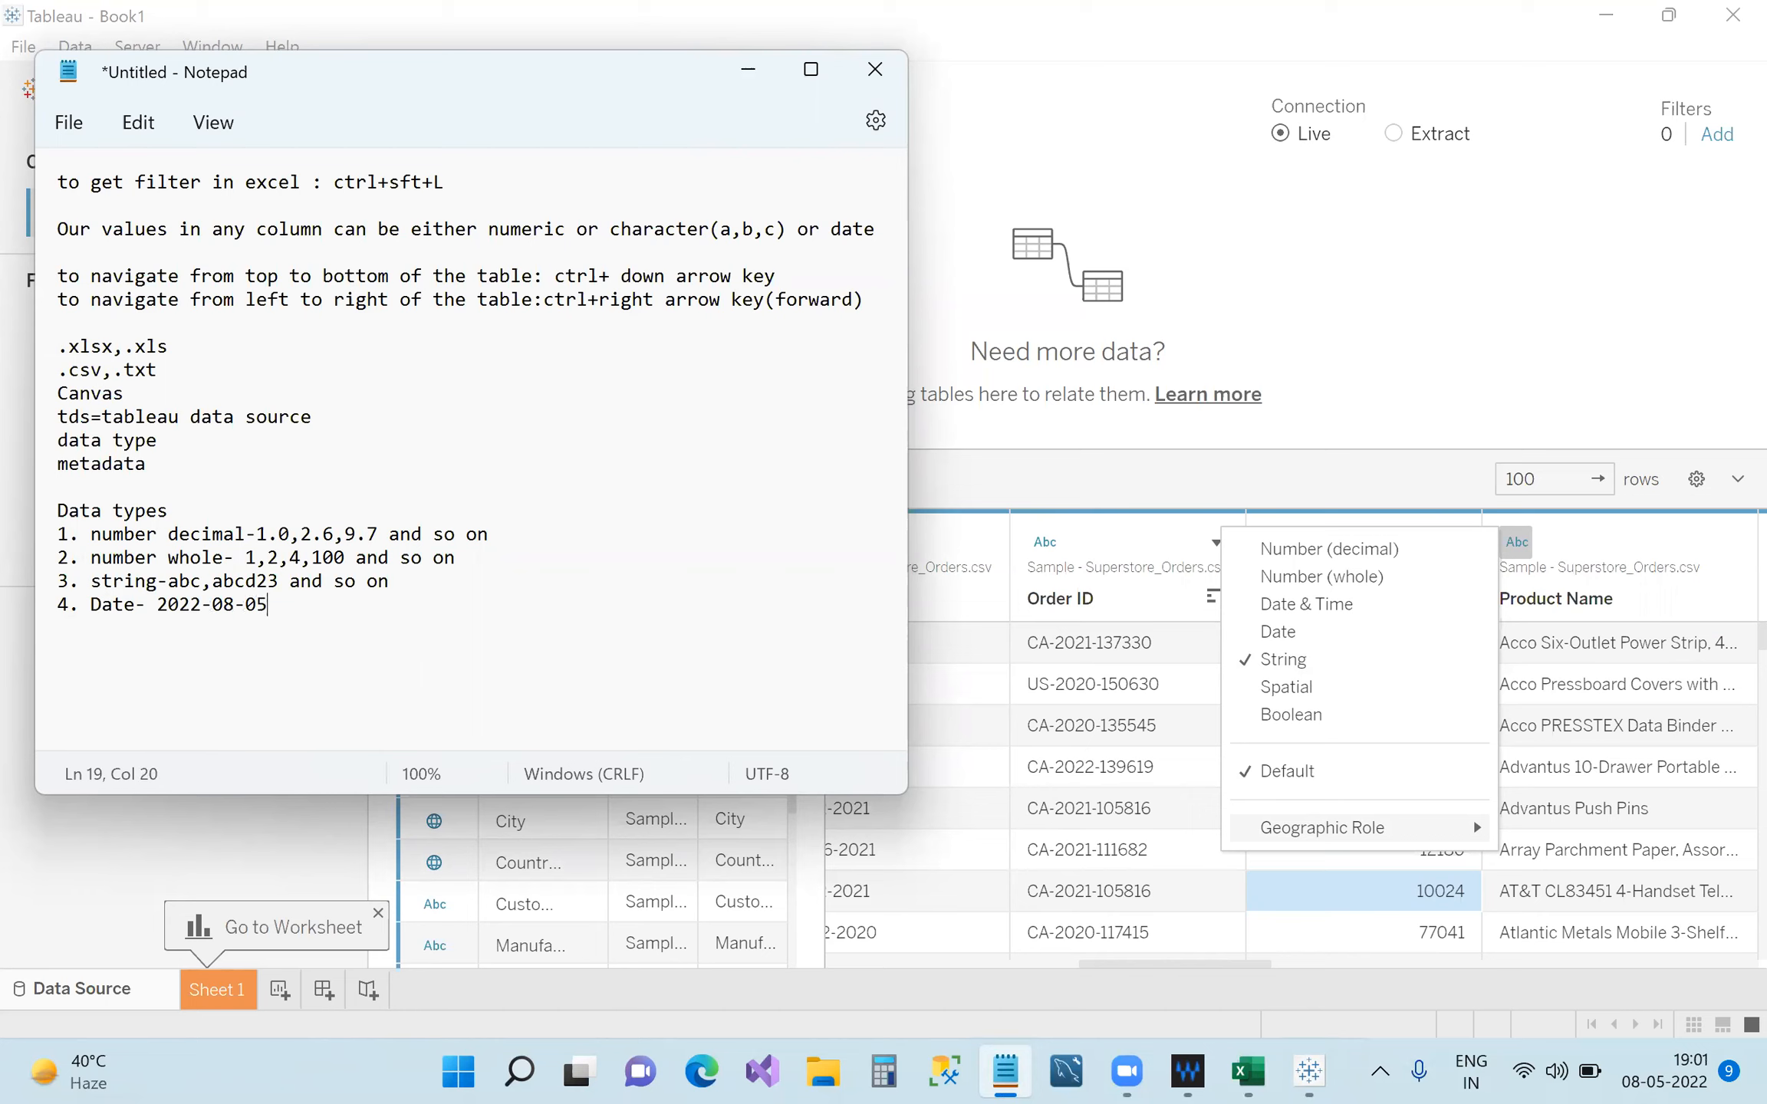
text(,2022/08/05)
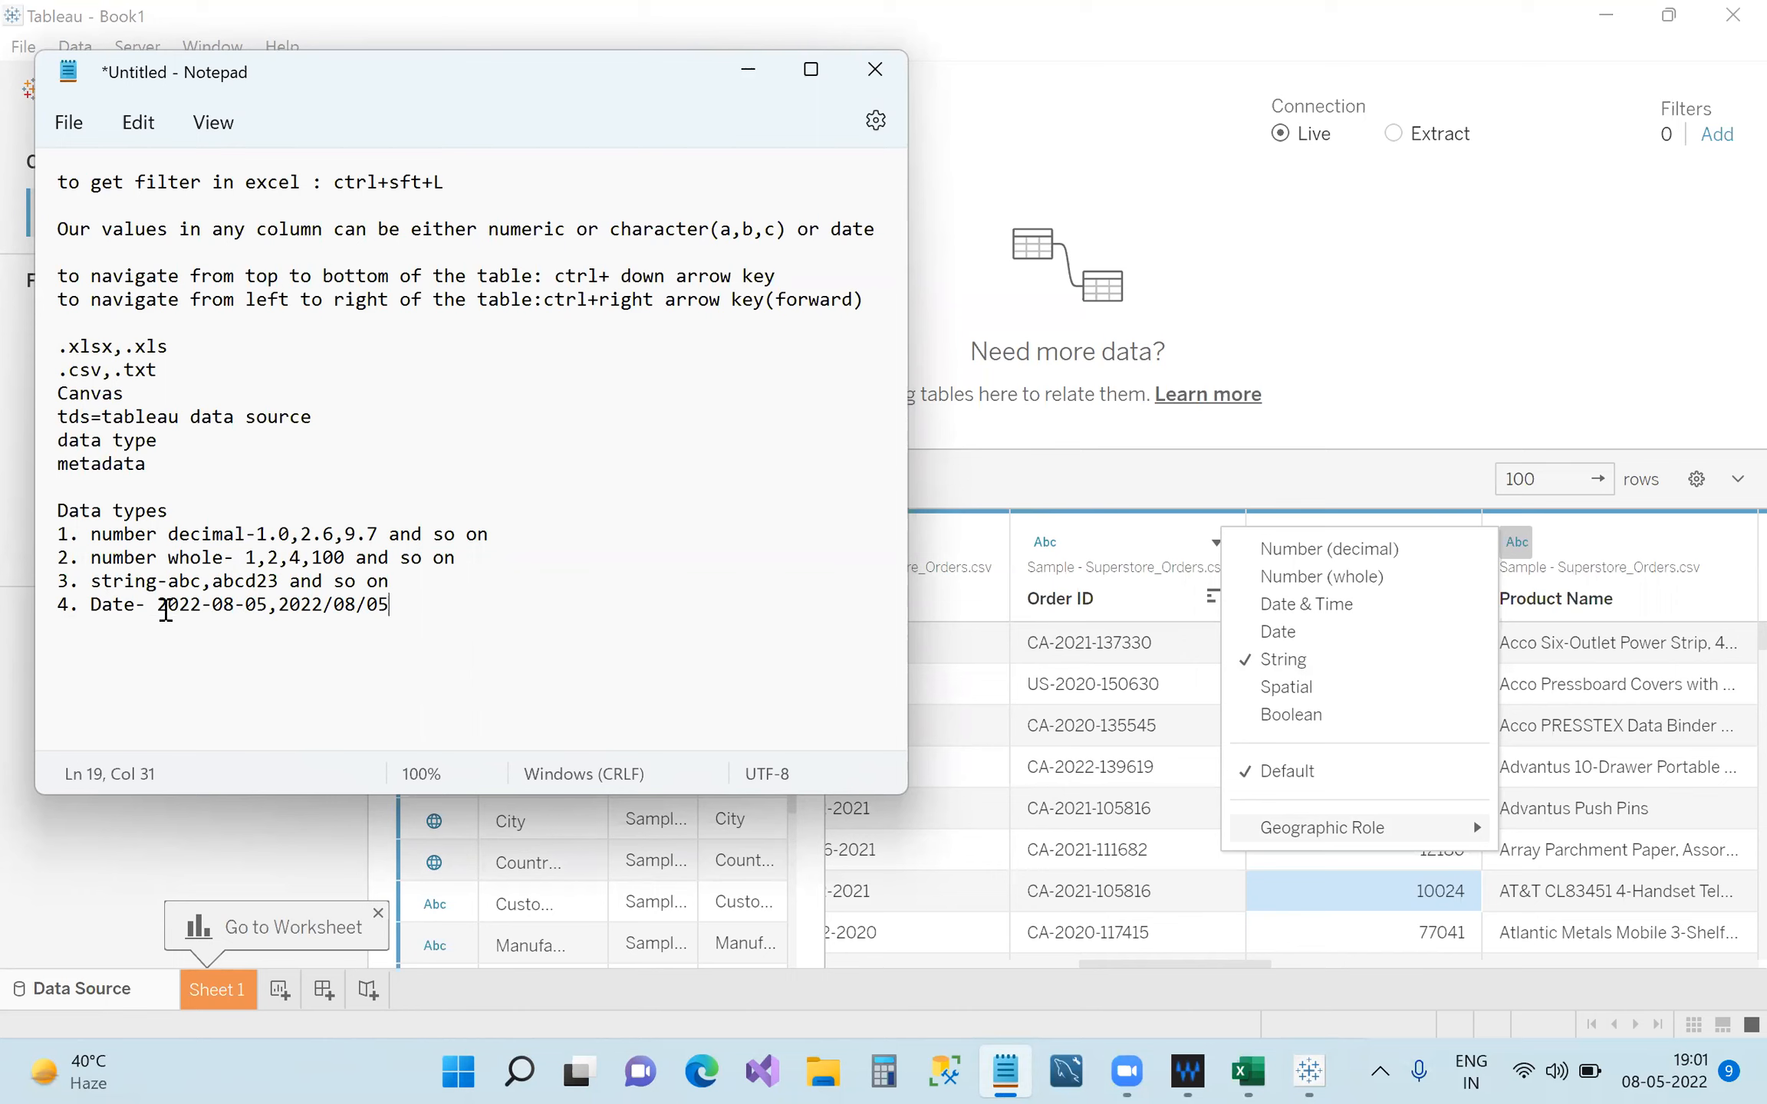
Highlight the date examples, then minimize Notepad to return to Tableau.
drag(158, 606, 391, 612)
click(390, 611)
drag(159, 604, 389, 614)
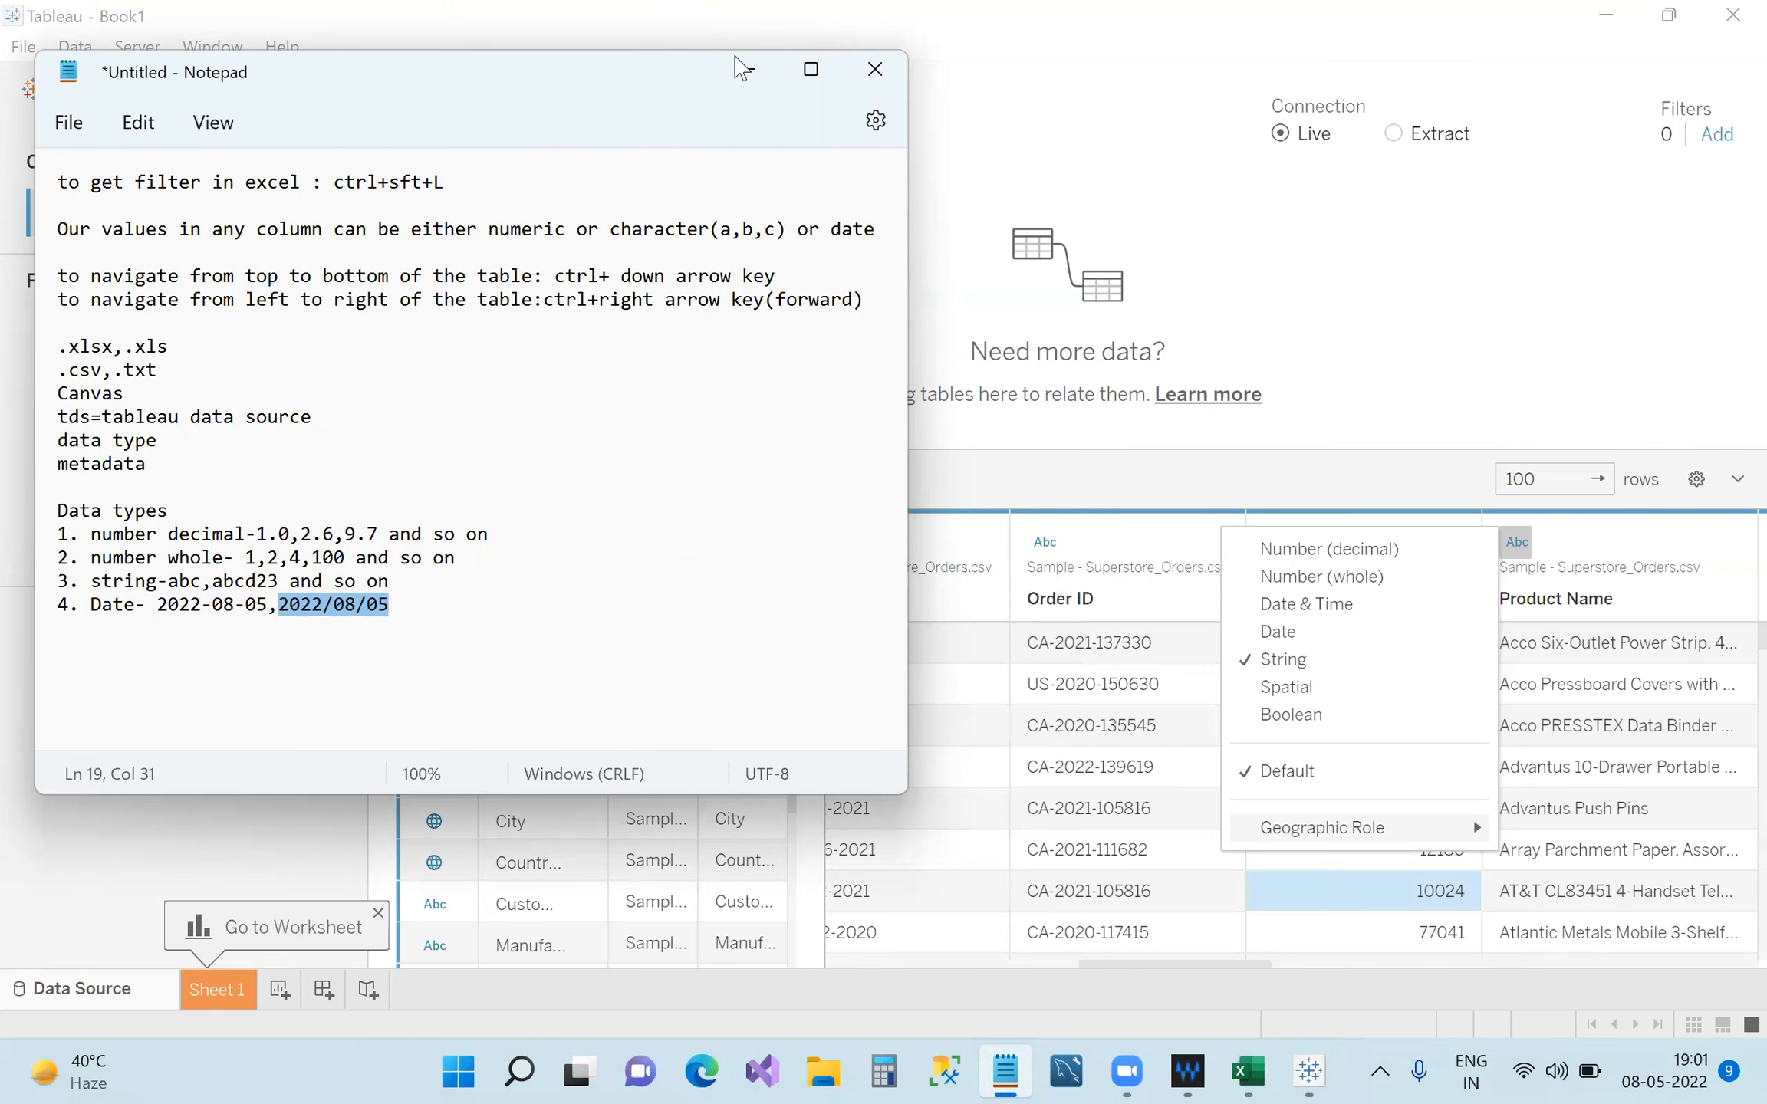
click(734, 56)
Inspect the Date type menus of Order Date and Ship Date unchanged, then bring Notepad back.
click(919, 528)
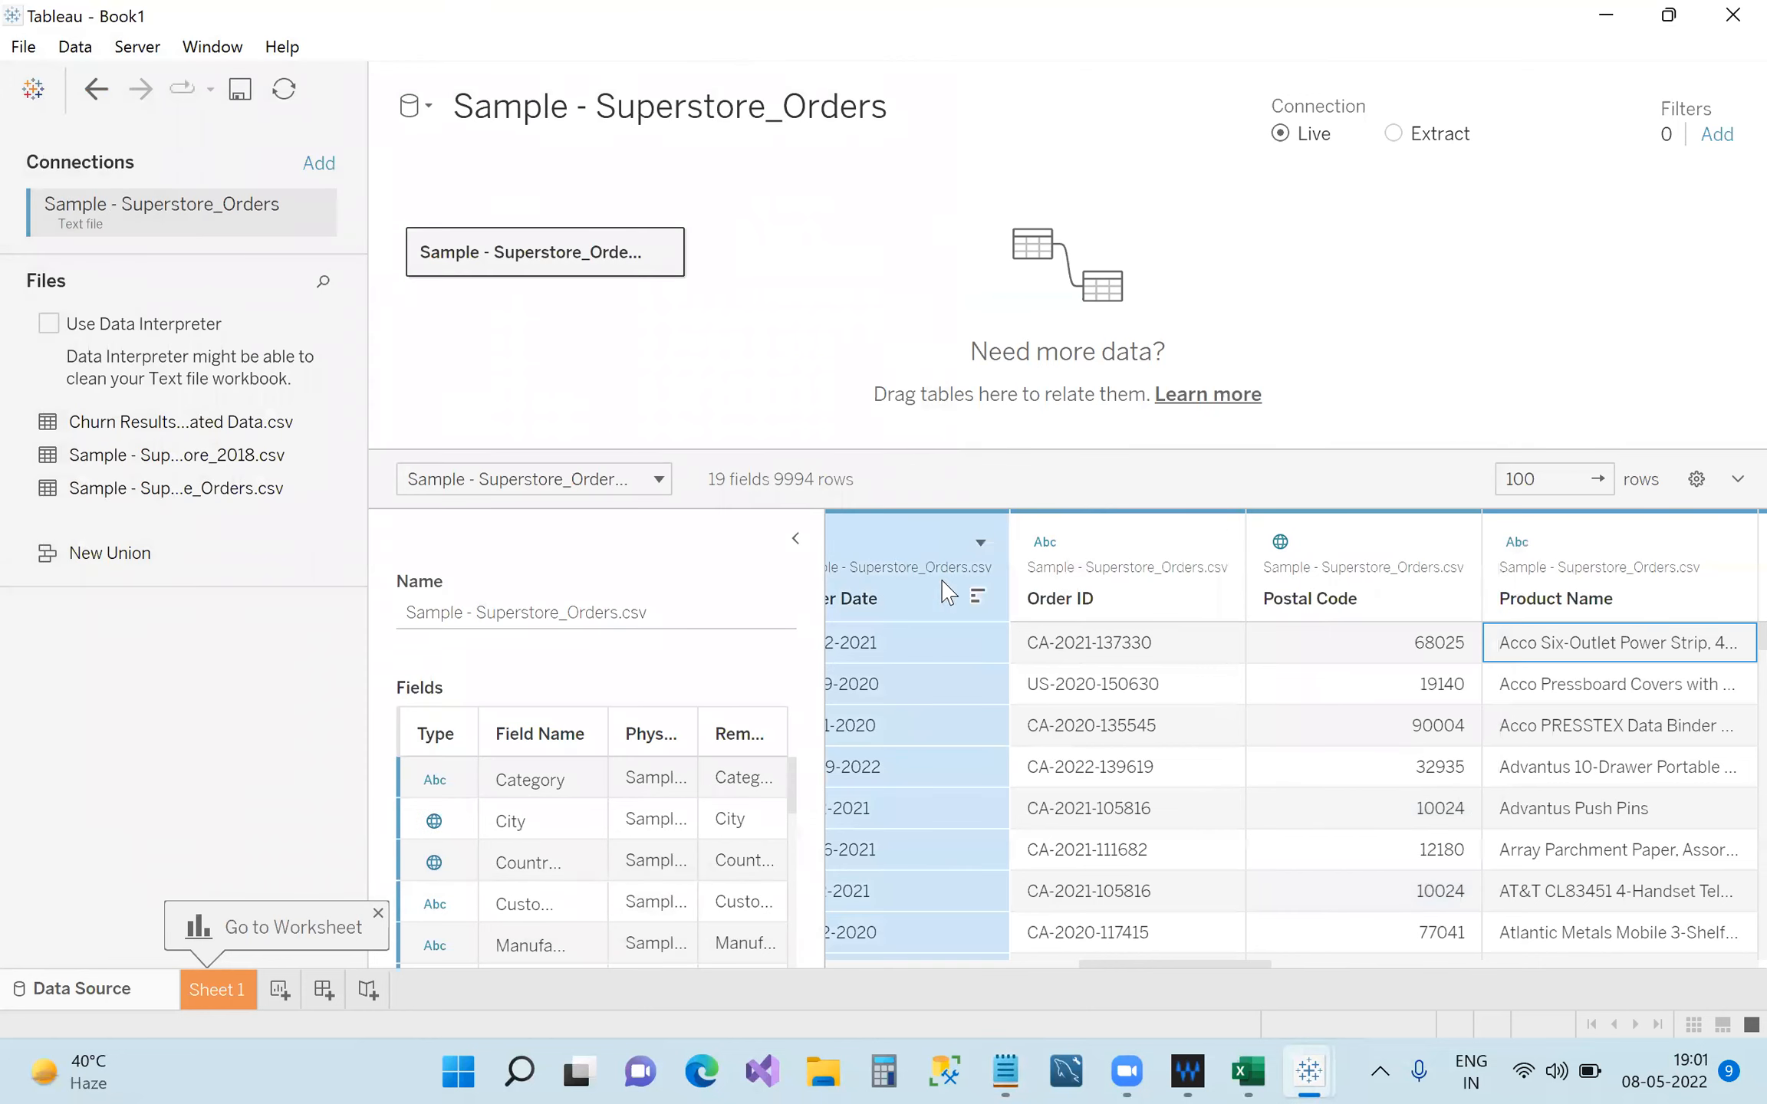
click(1142, 961)
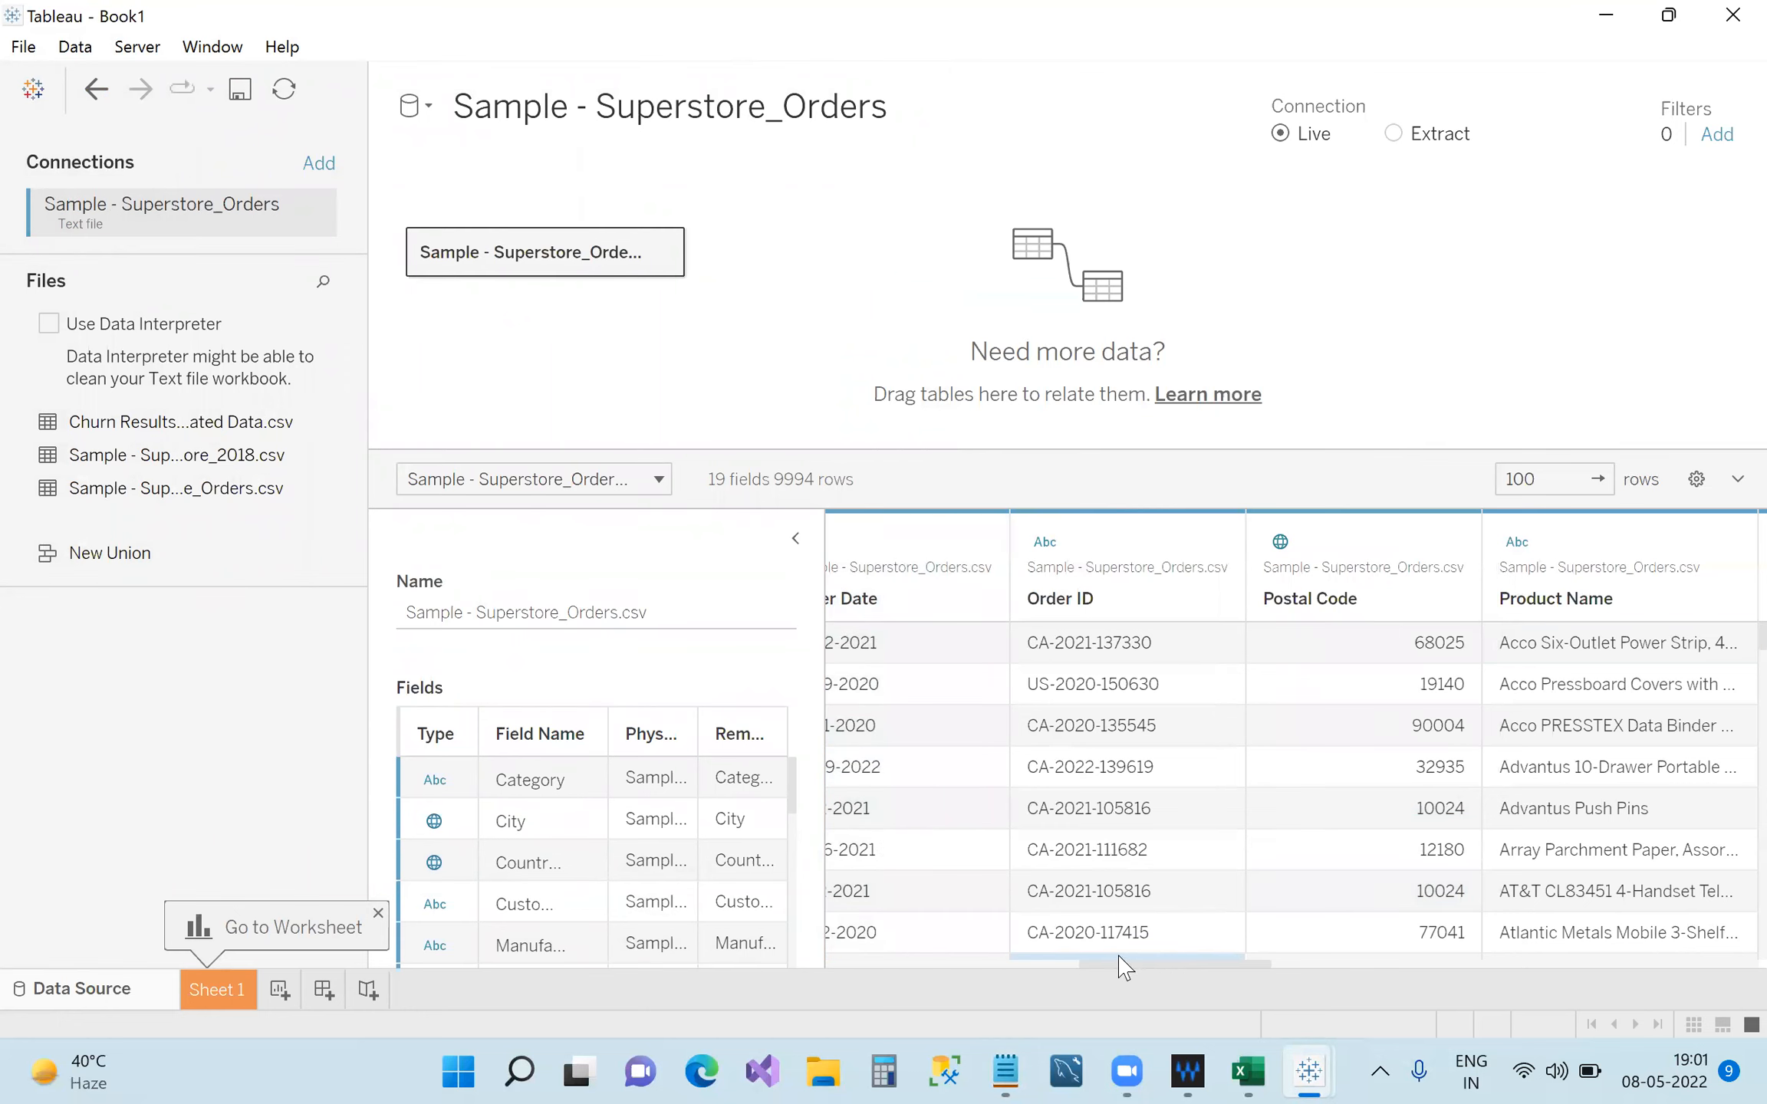
drag(1085, 965, 964, 964)
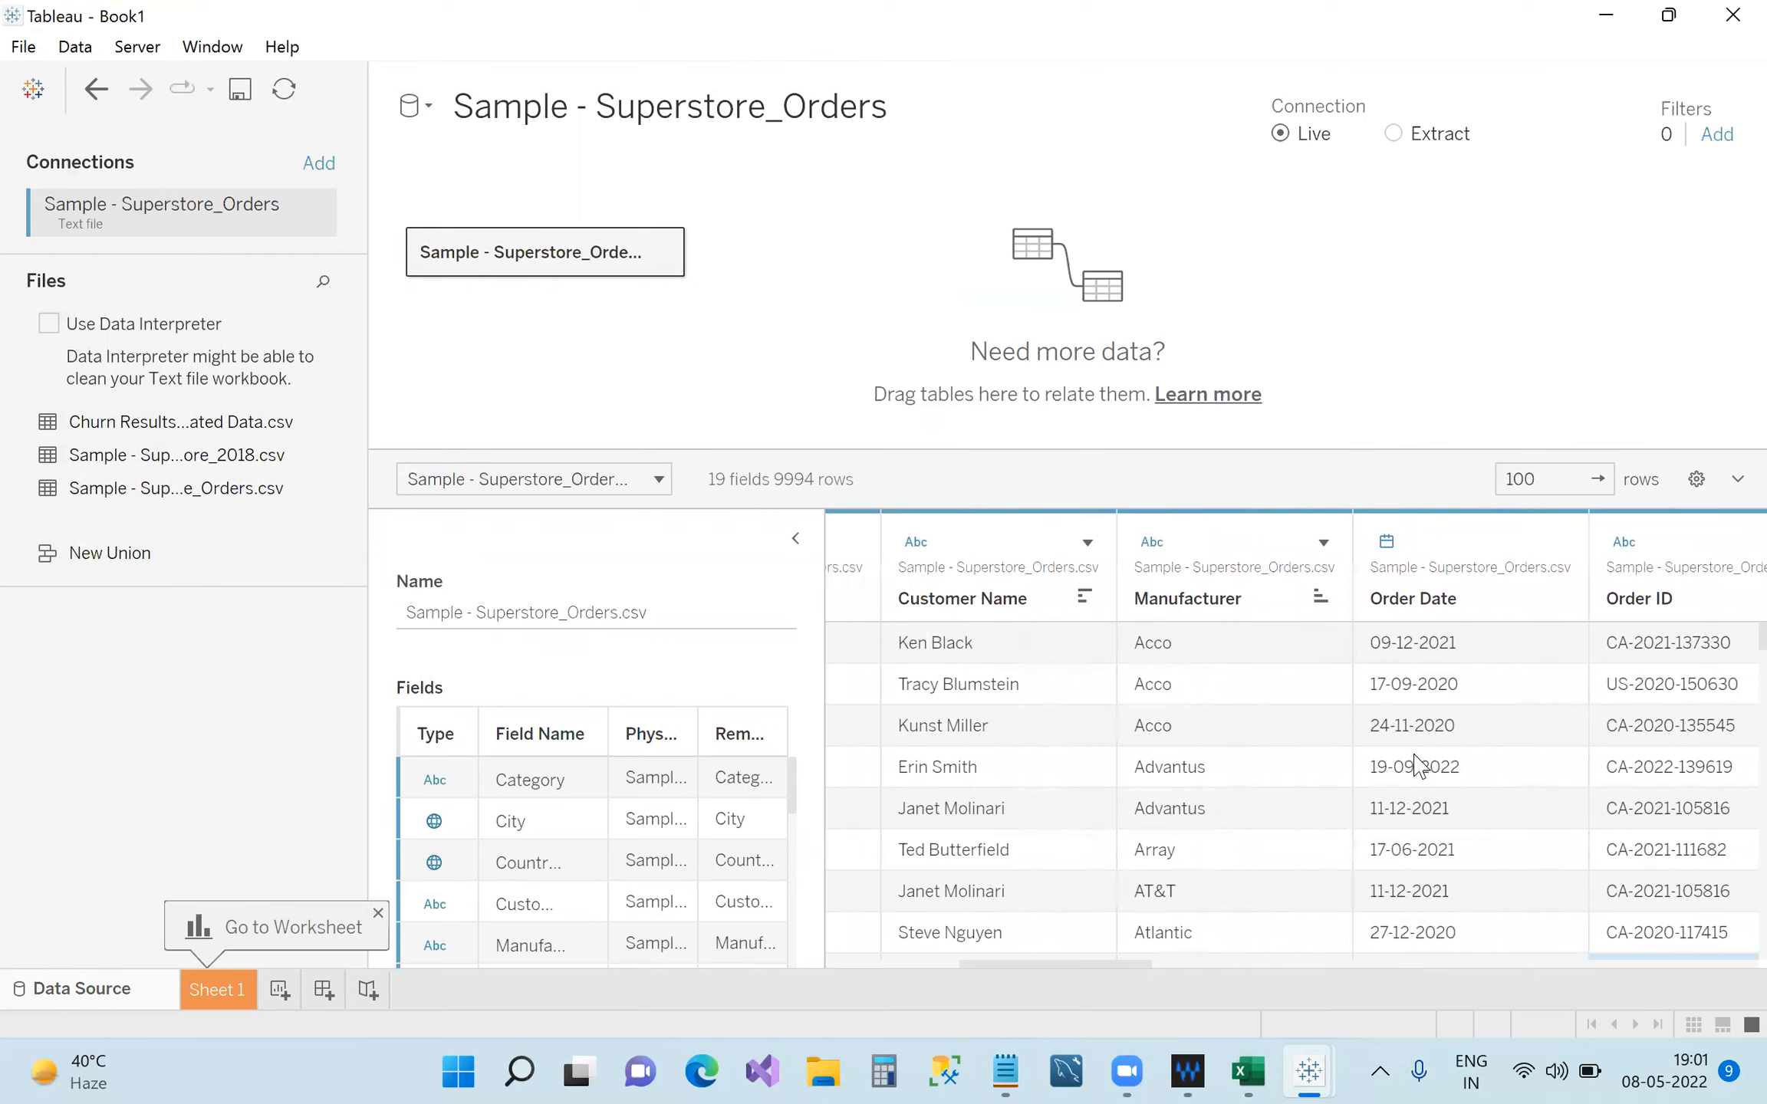
click(1388, 542)
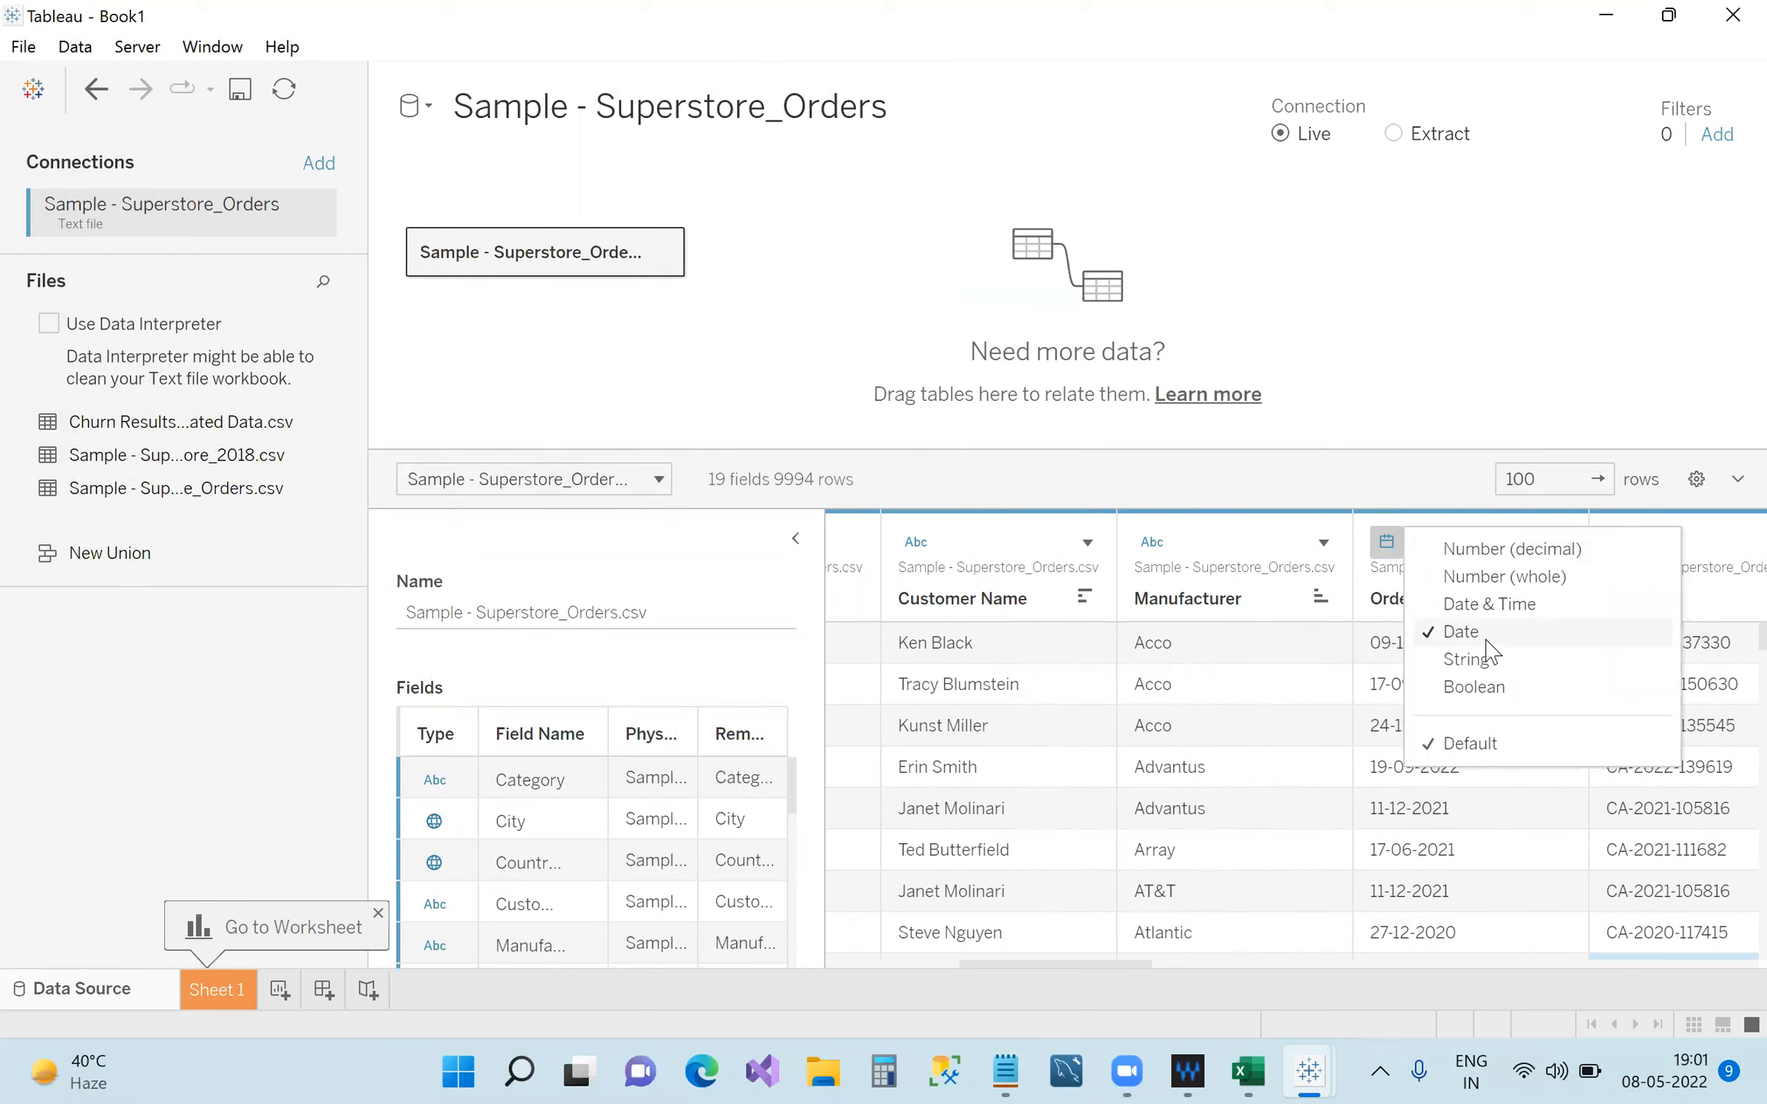
drag(1124, 972, 1455, 982)
click(1323, 652)
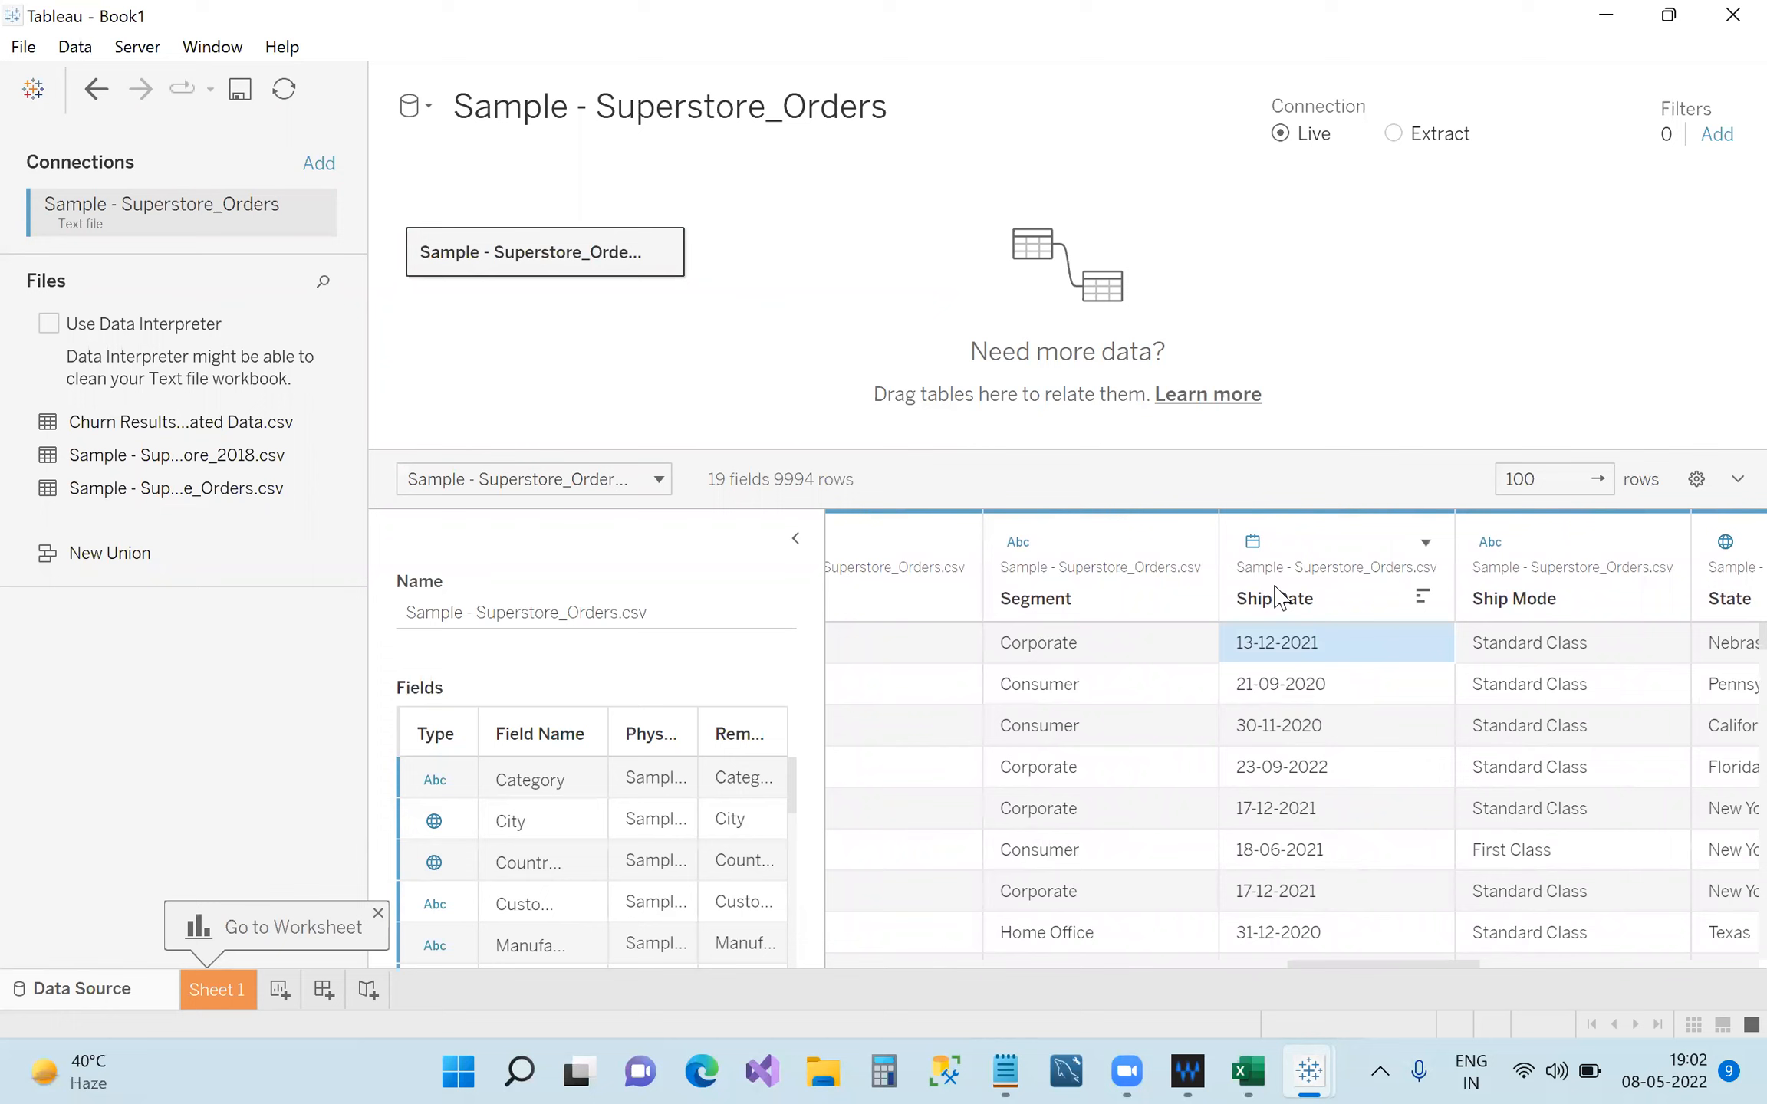
click(1253, 542)
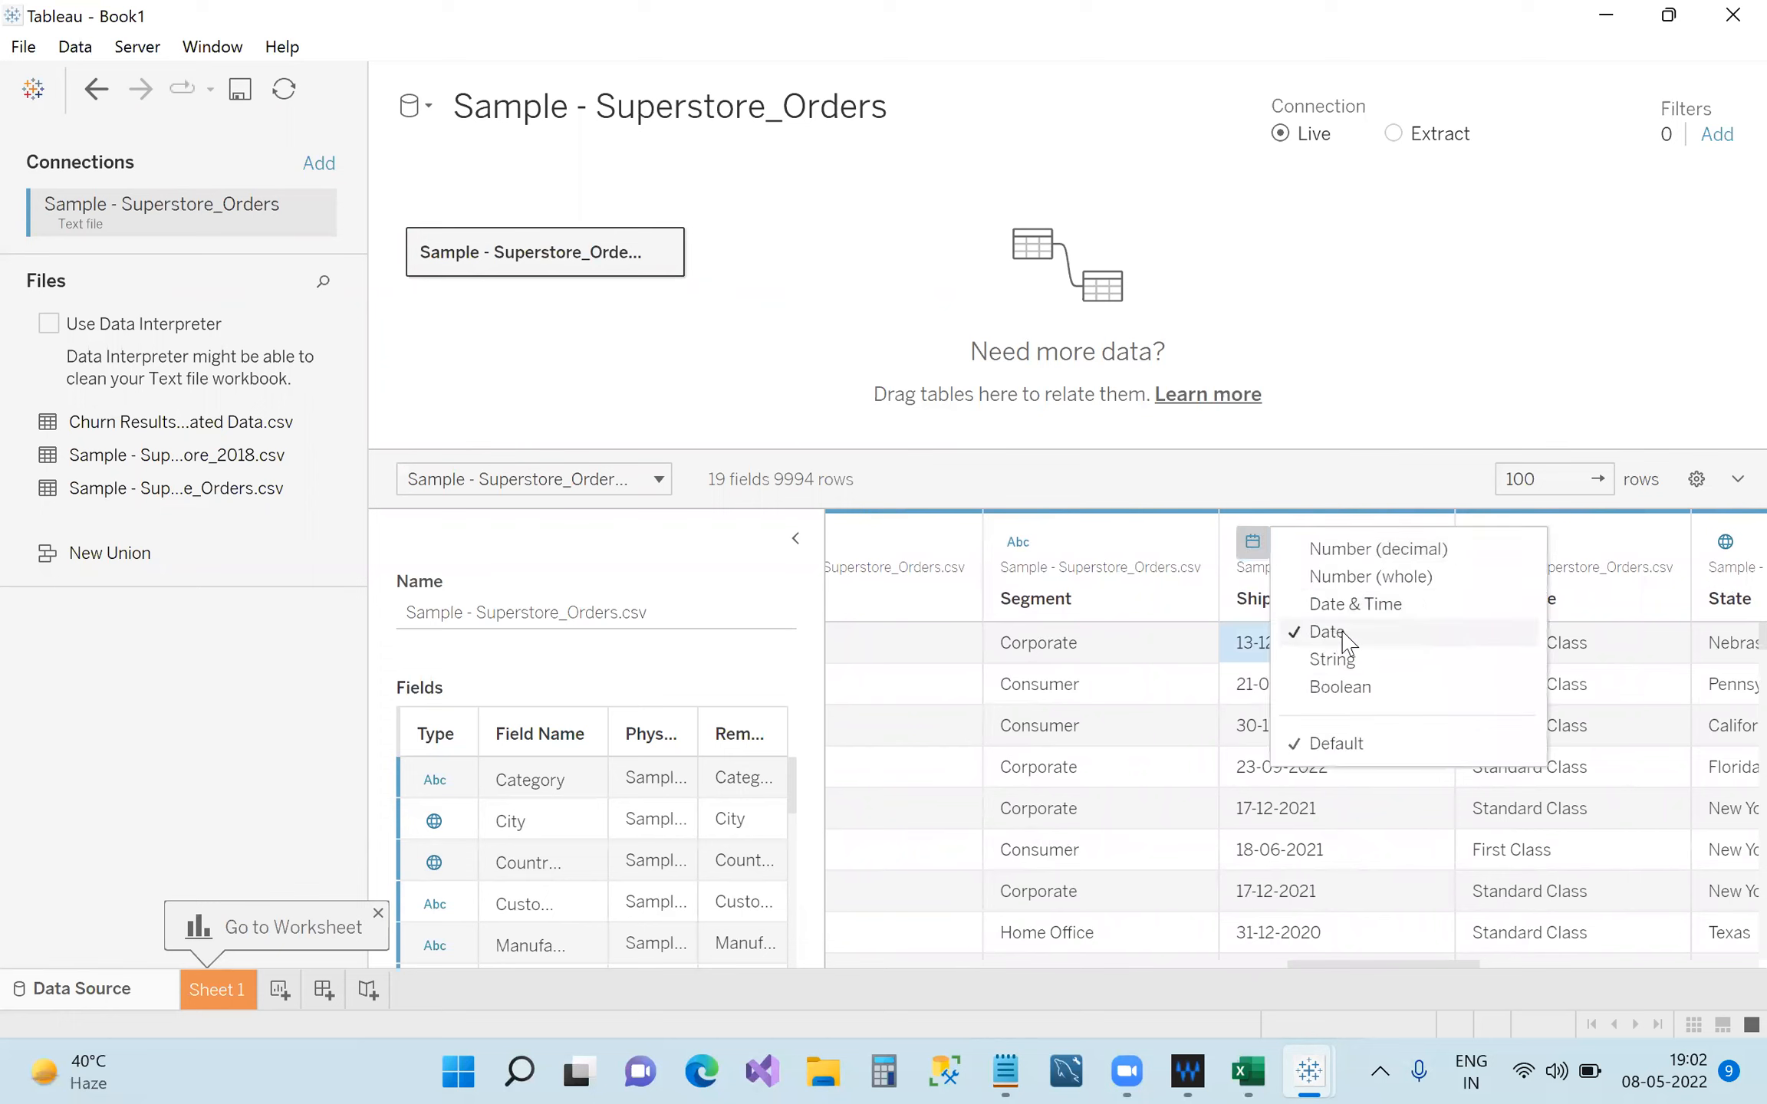
click(1374, 883)
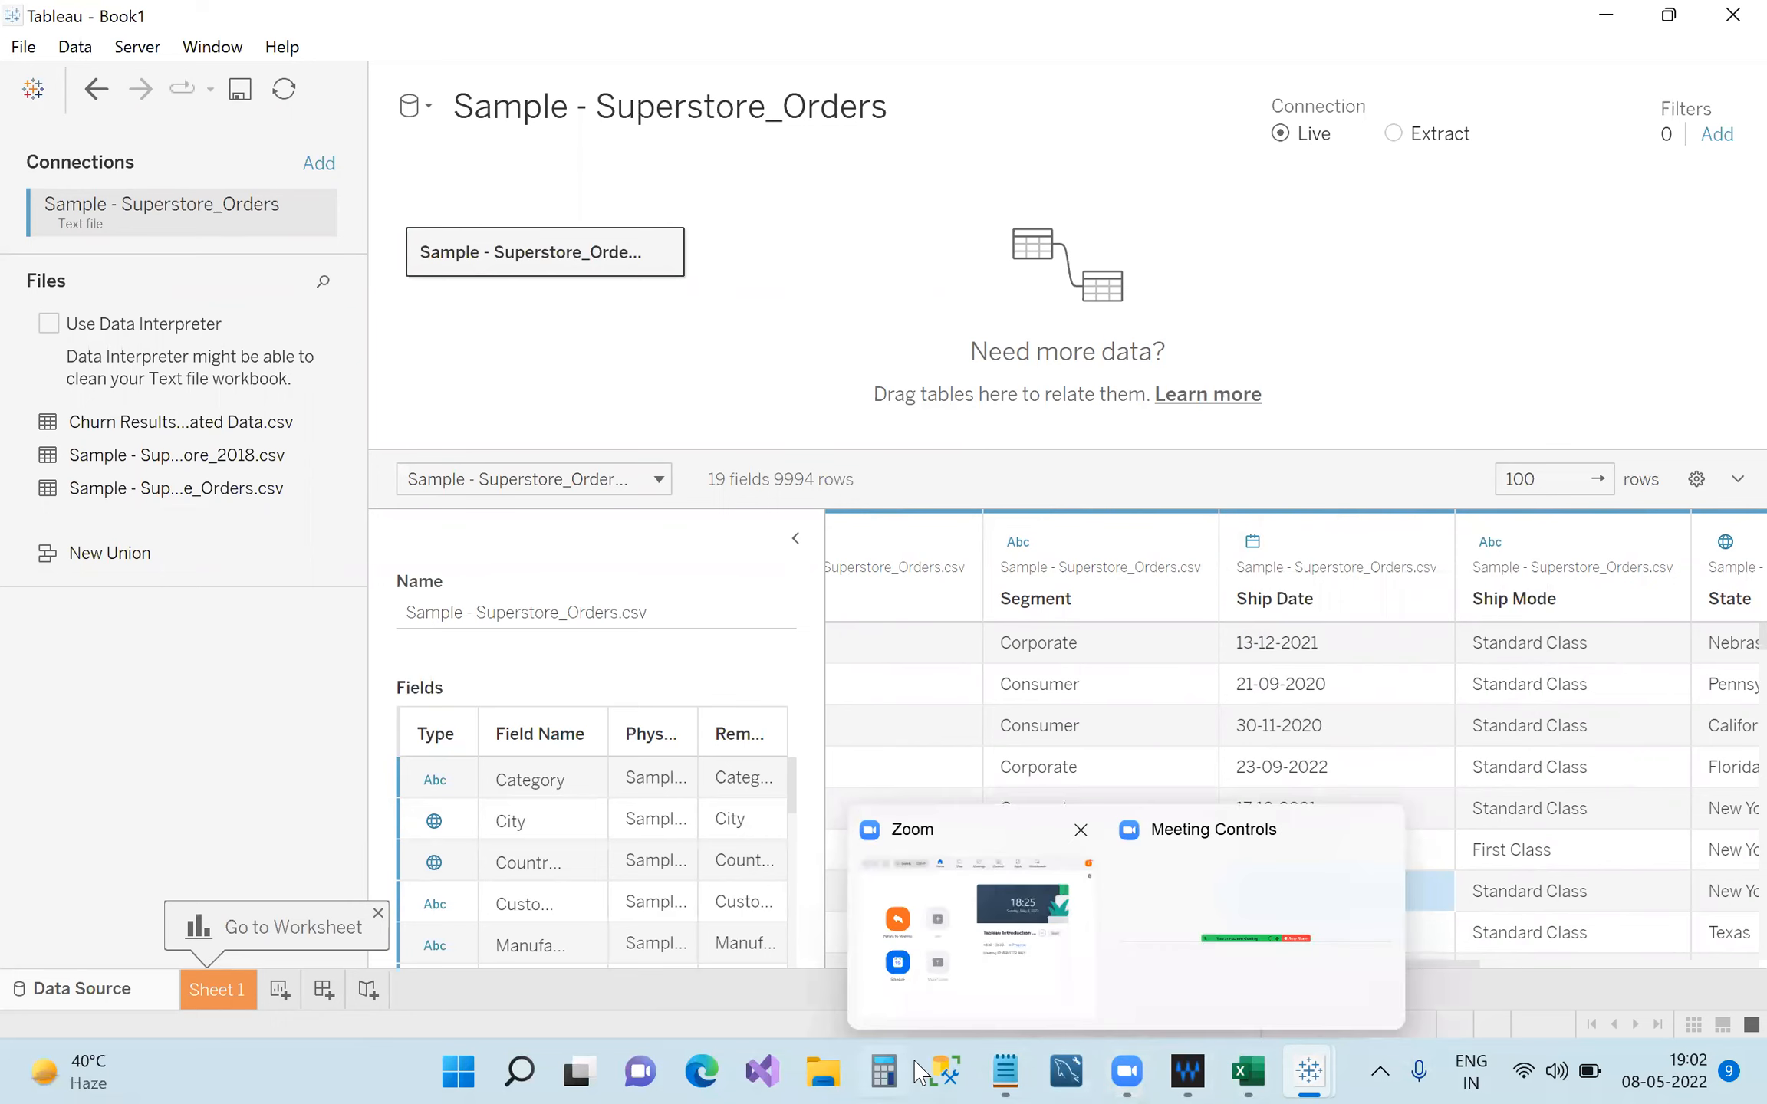
click(1004, 1059)
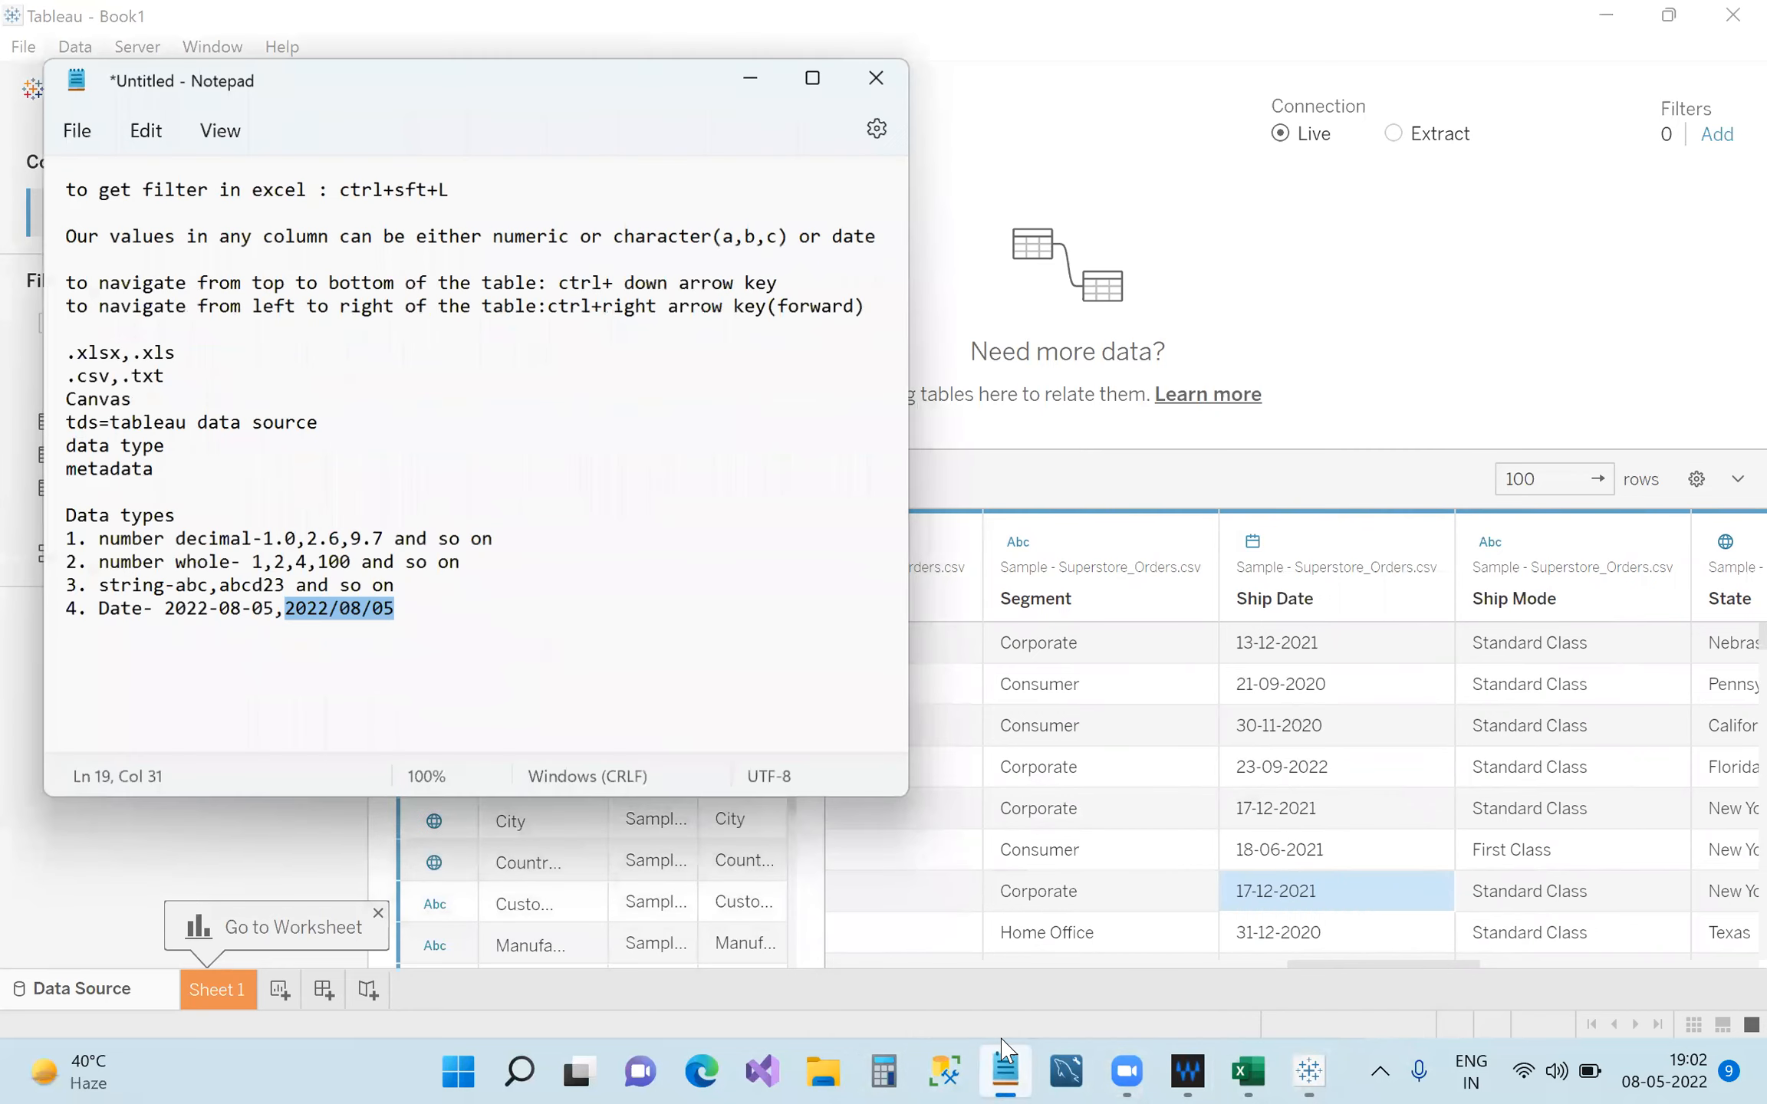
click(485, 612)
key(Return)
text(5. date)
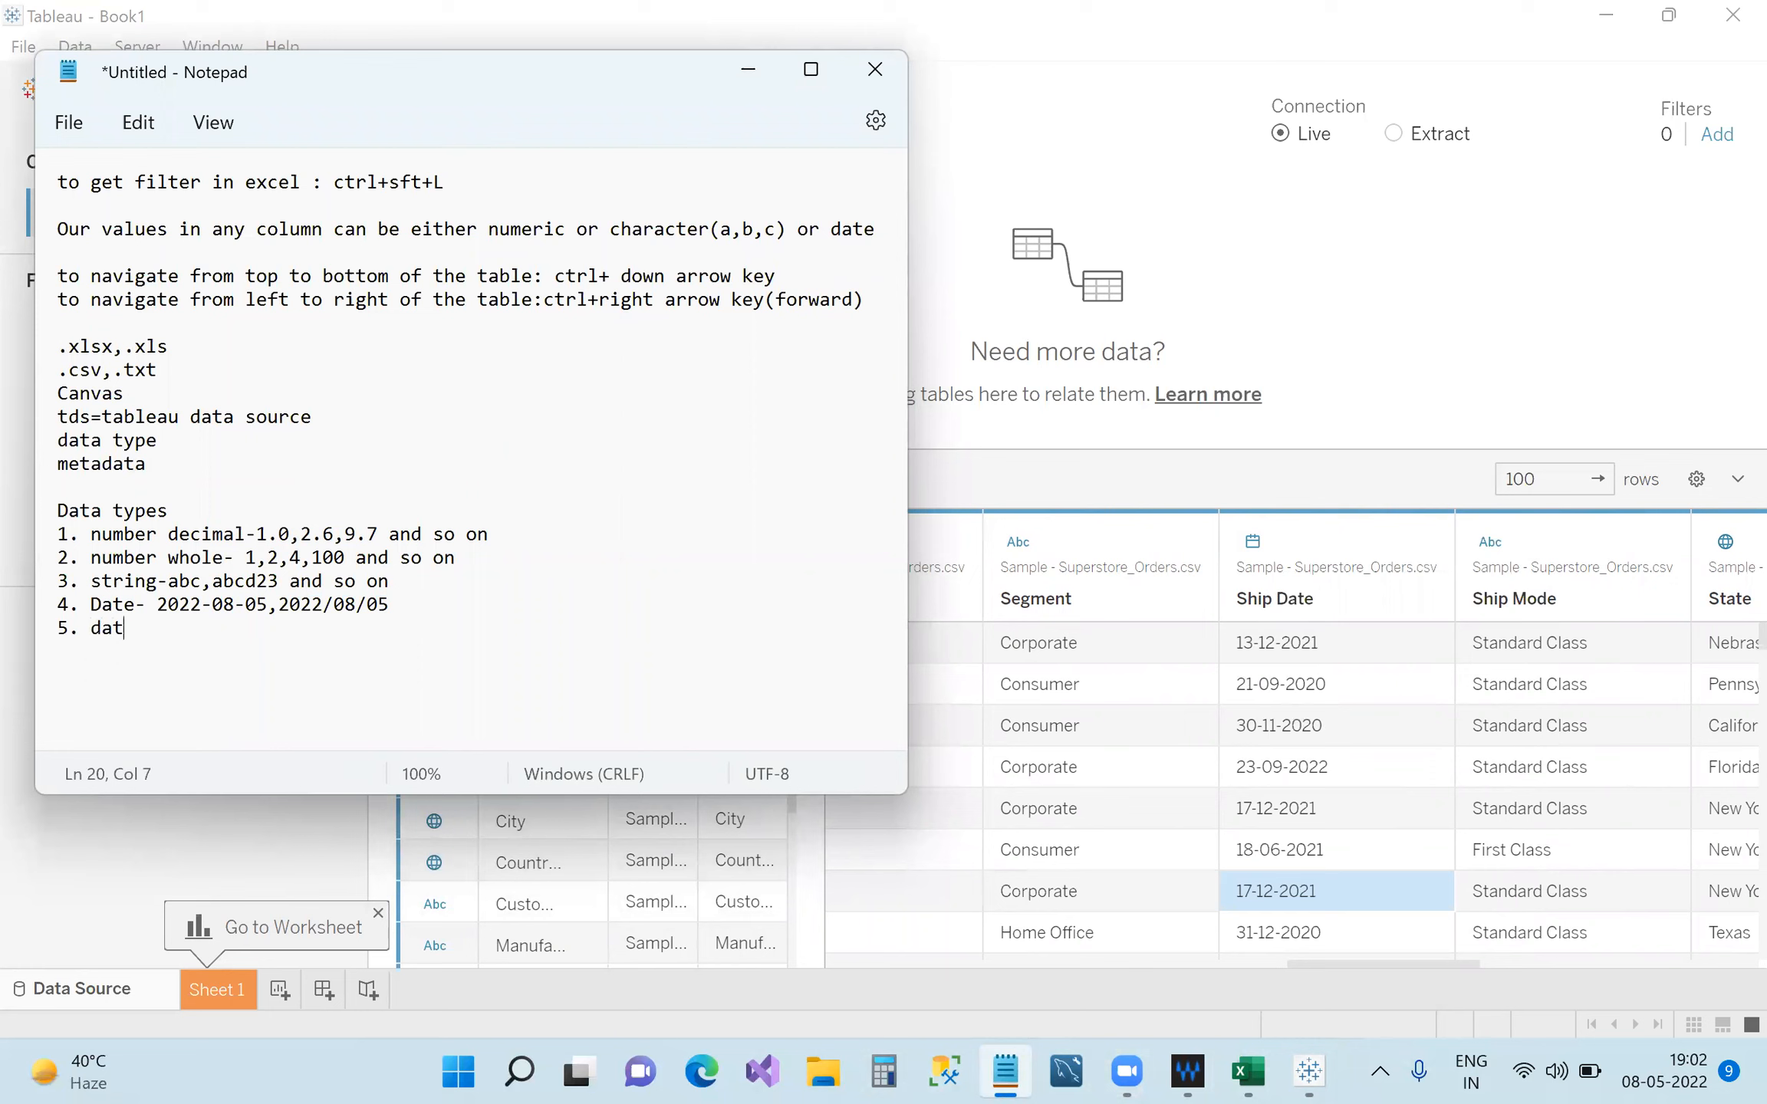
key(Left)
key(Left)
key(Left)
key(Left)
key(BackSpace)
text(D)
key(Right)
key(Right)
key(Right)
key(Right)
text(and time -2022-08-05)
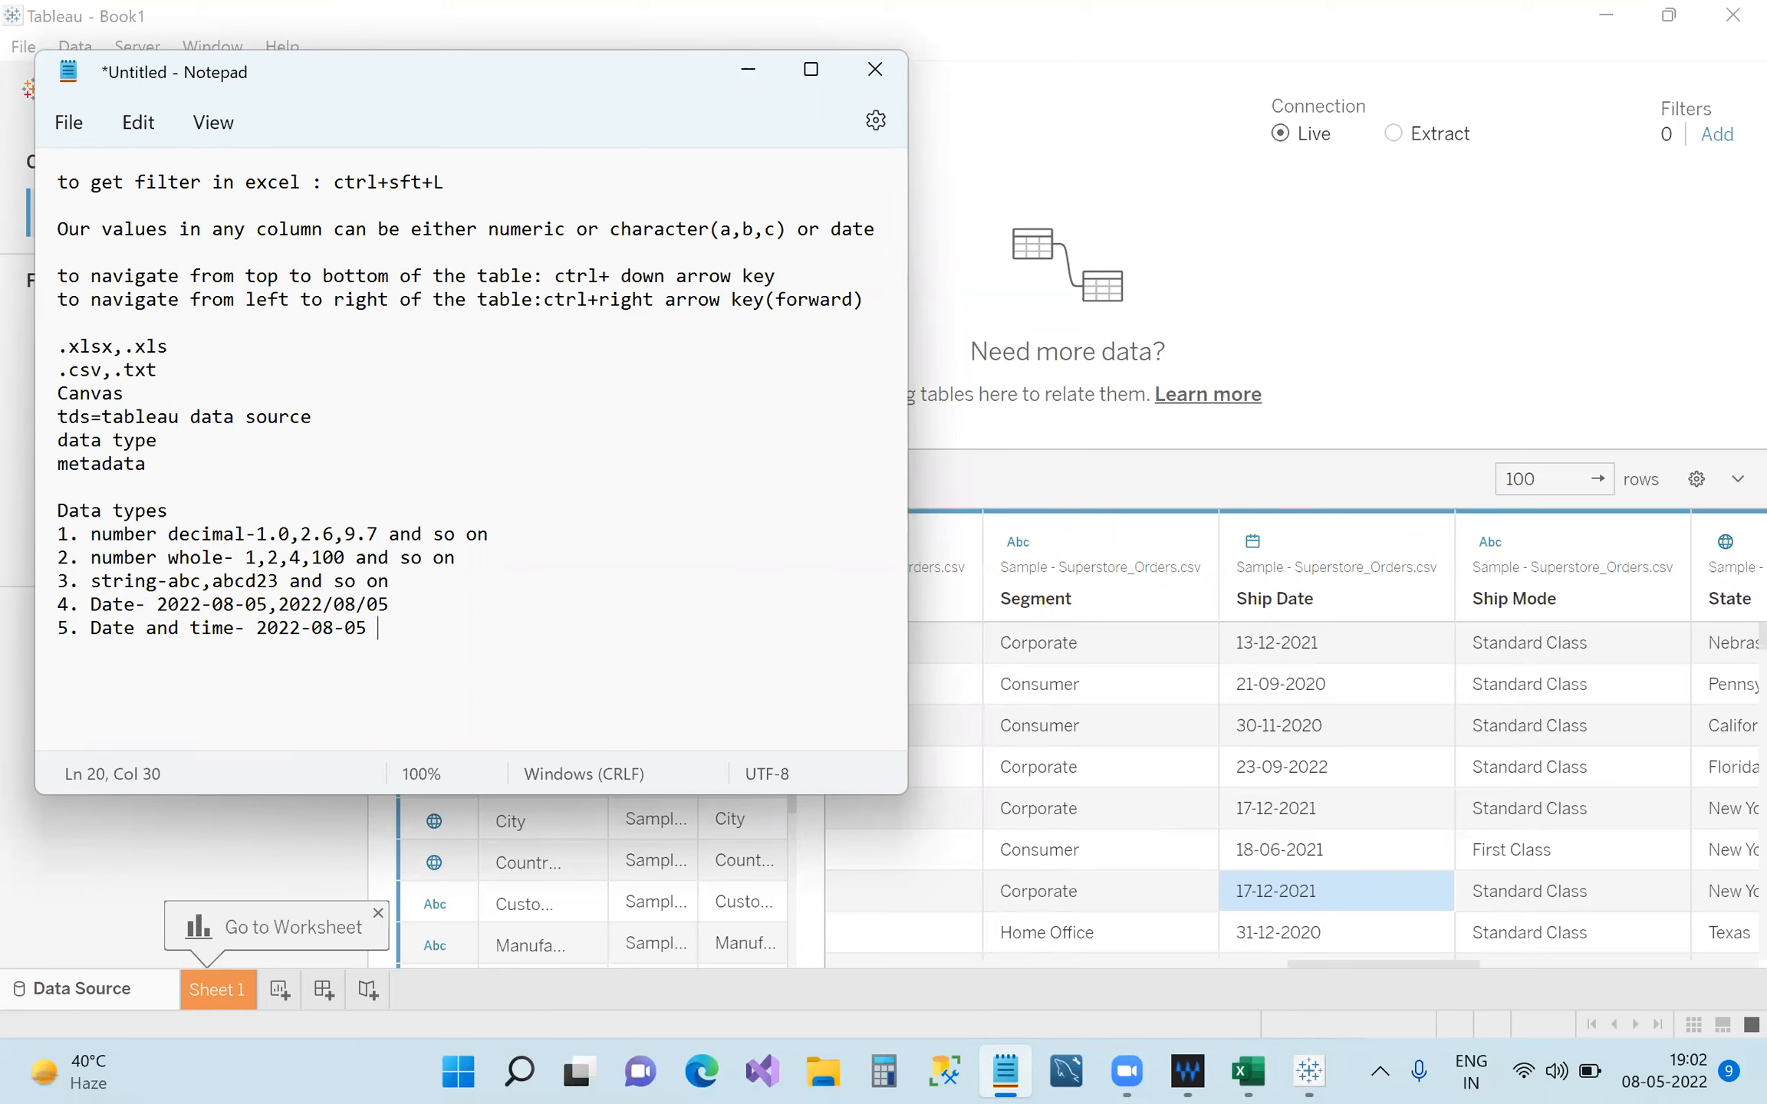
text(20)
key(BackSpace)
key(BackSpace)
text(08:05:00)
Highlight the minutes and seconds of the 08:05:00 time example in the notes.
click(398, 627)
double_click(411, 628)
double_click(459, 627)
click(526, 645)
Switch Ship Date to Date & Time to reveal 00:00:00 times, then revert it to Date.
mouse_move(1398, 968)
mouse_down()
mouse_move(1008, 995)
mouse_move(1485, 996)
mouse_up()
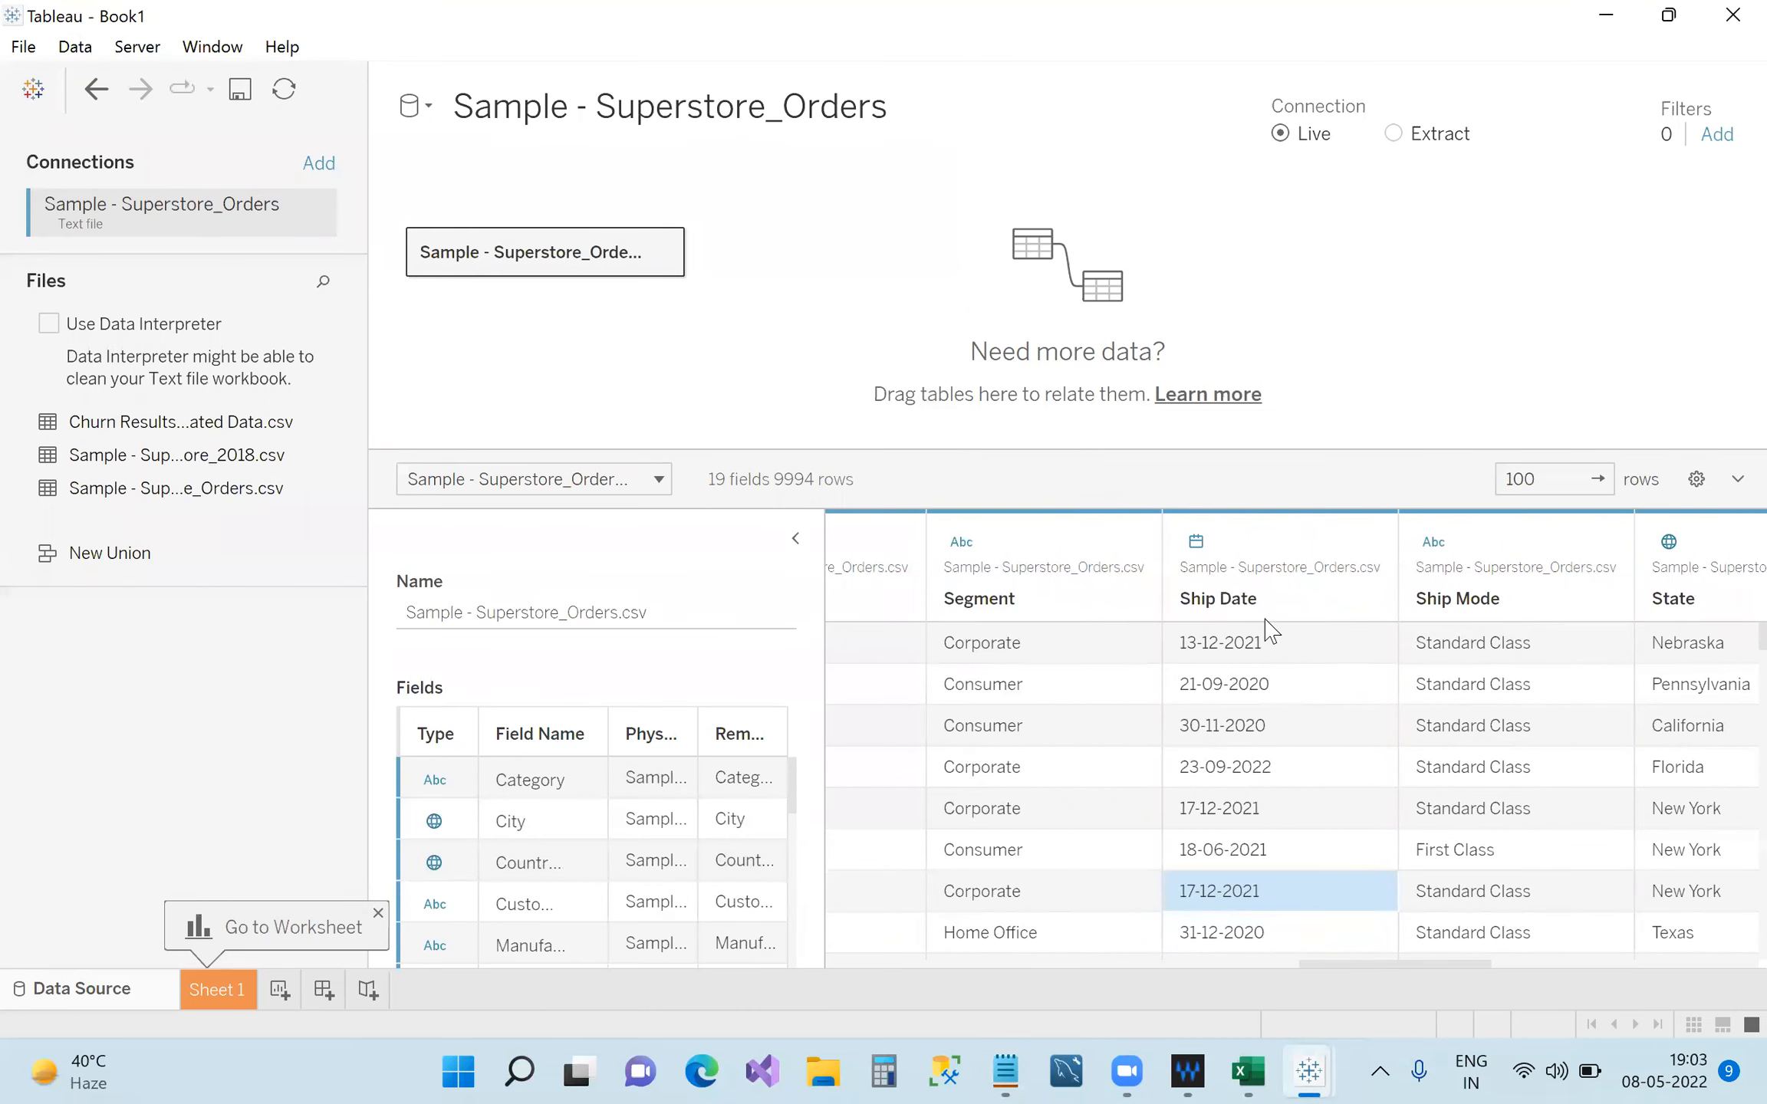
click(1195, 542)
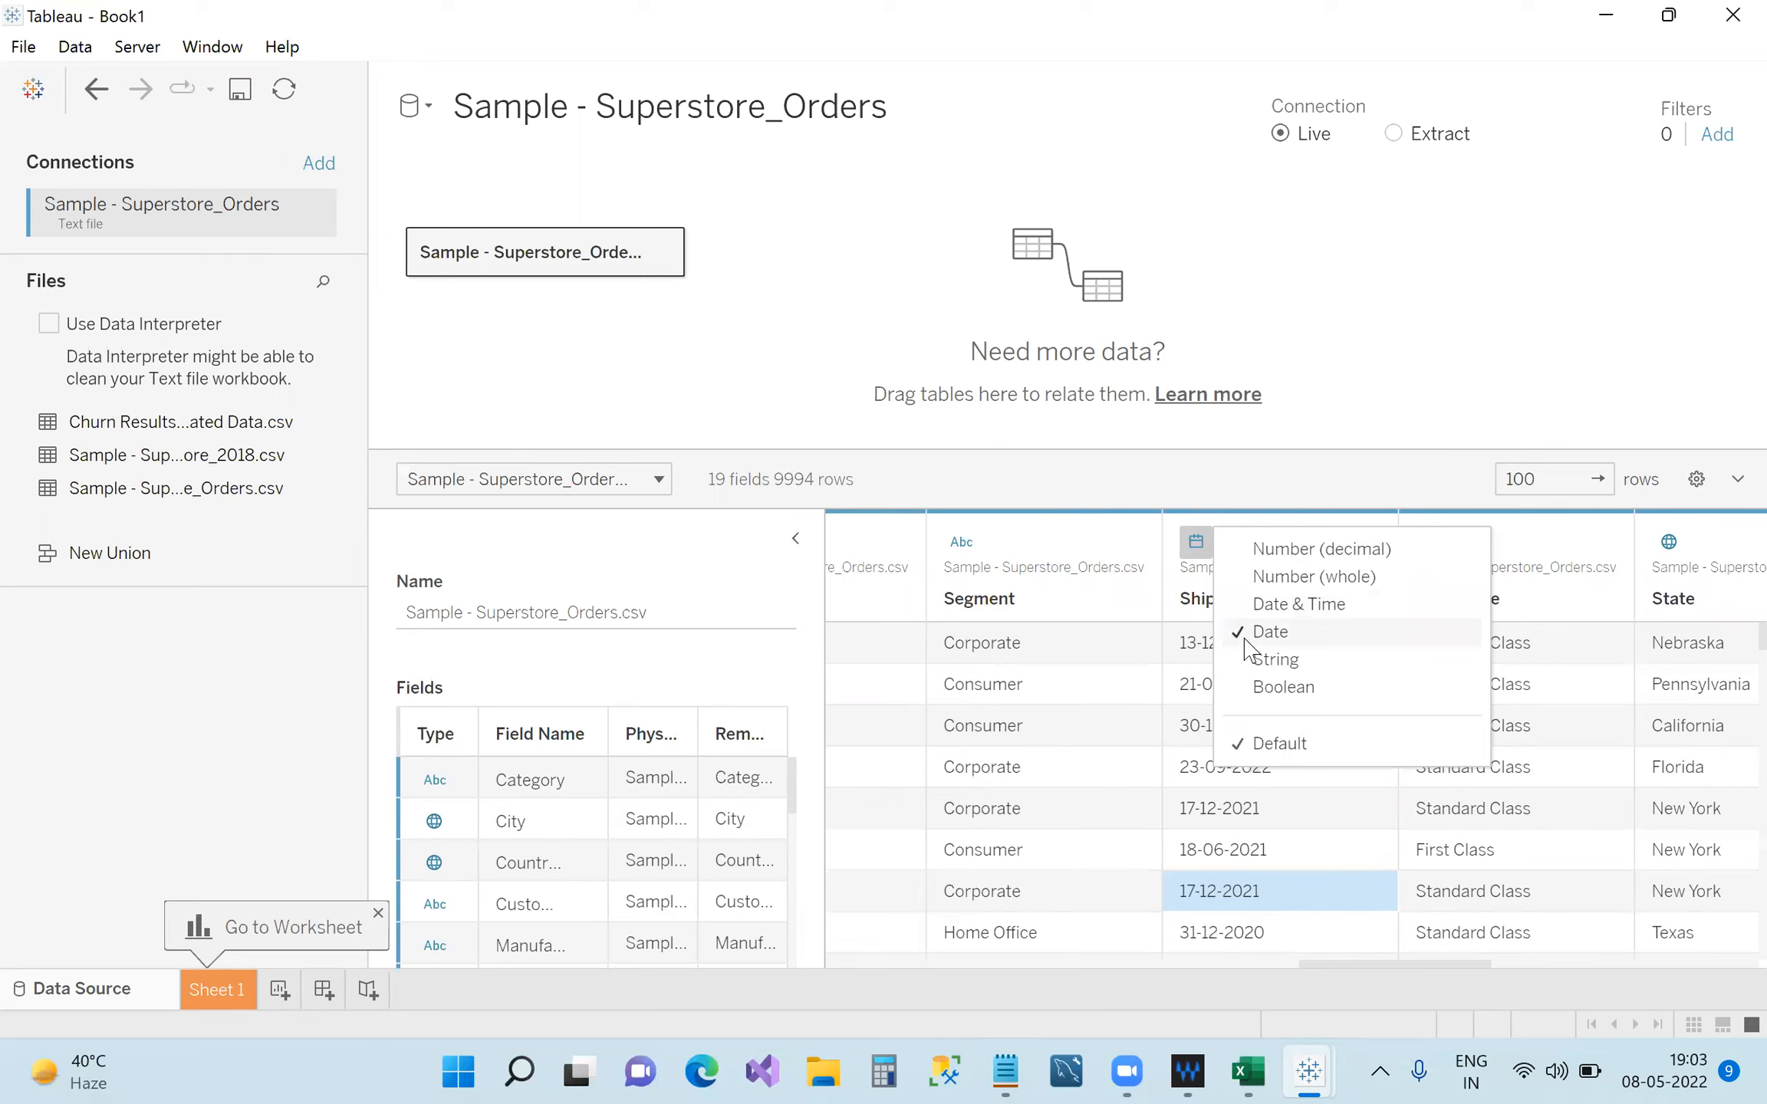
click(1270, 606)
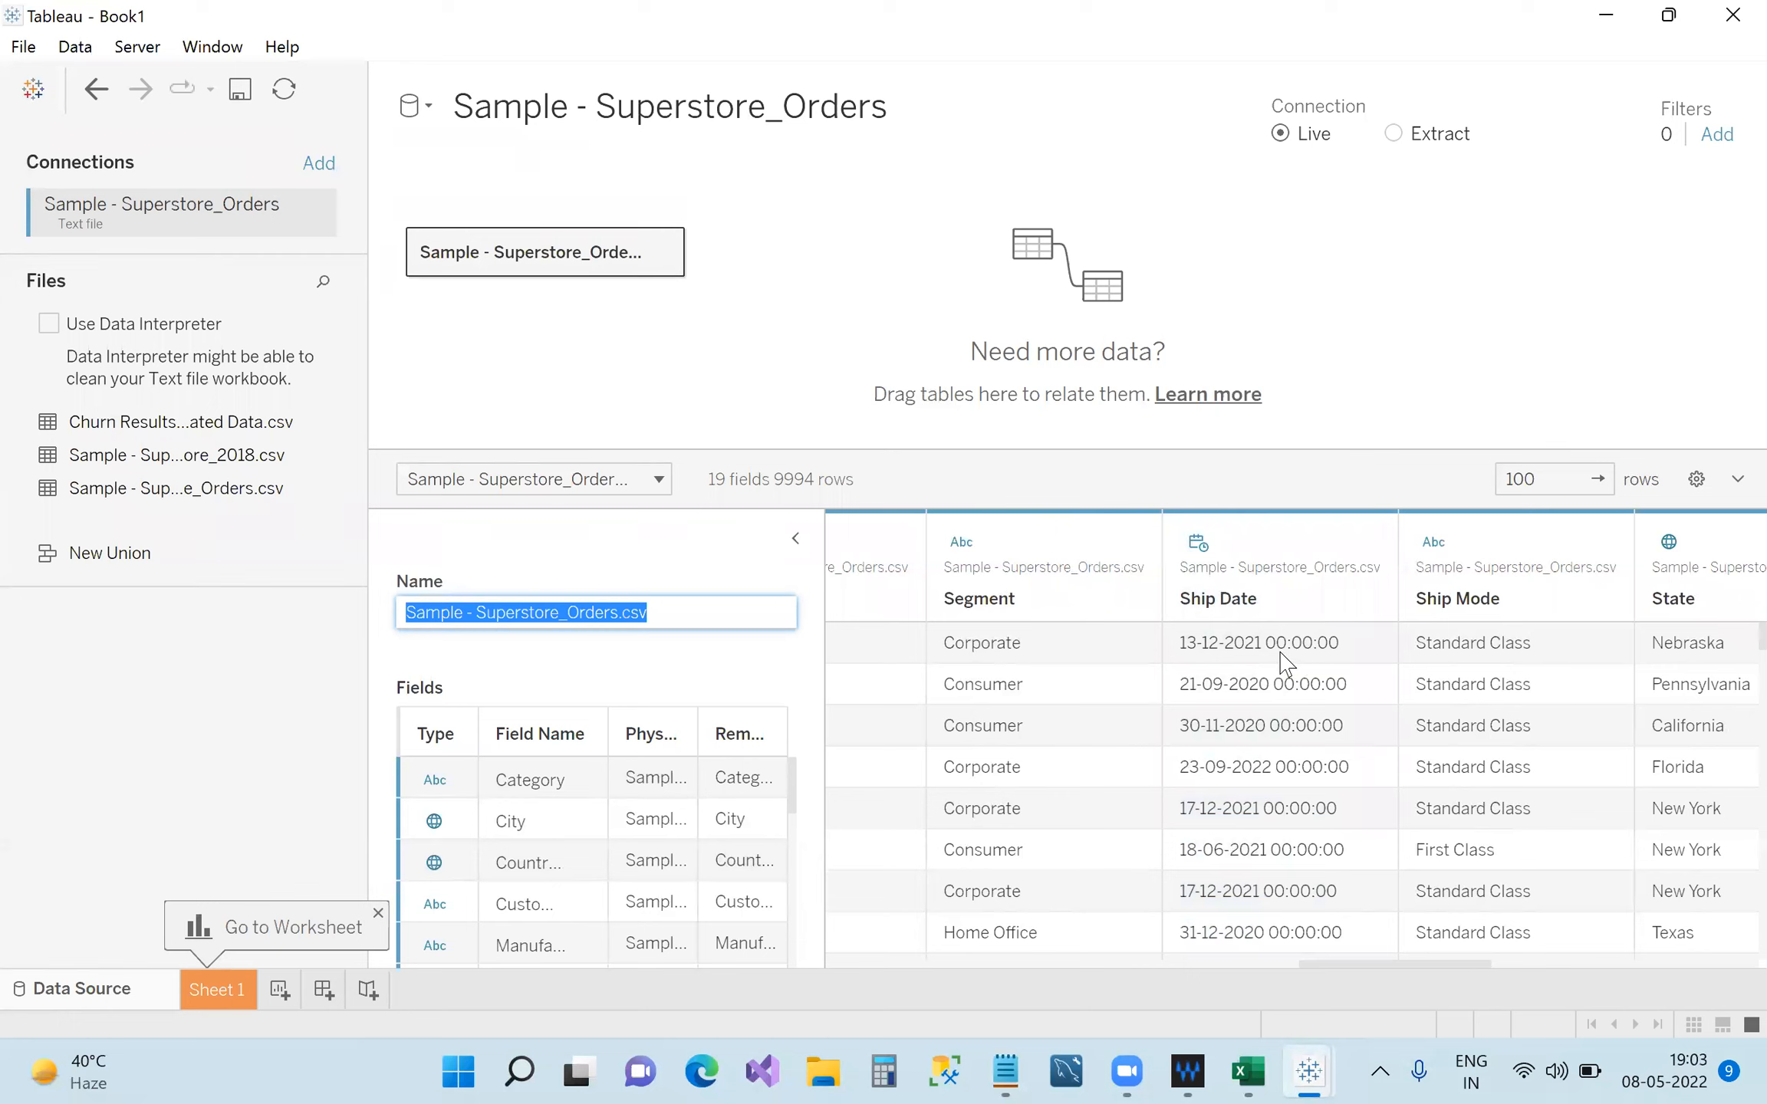
click(1198, 544)
click(1265, 631)
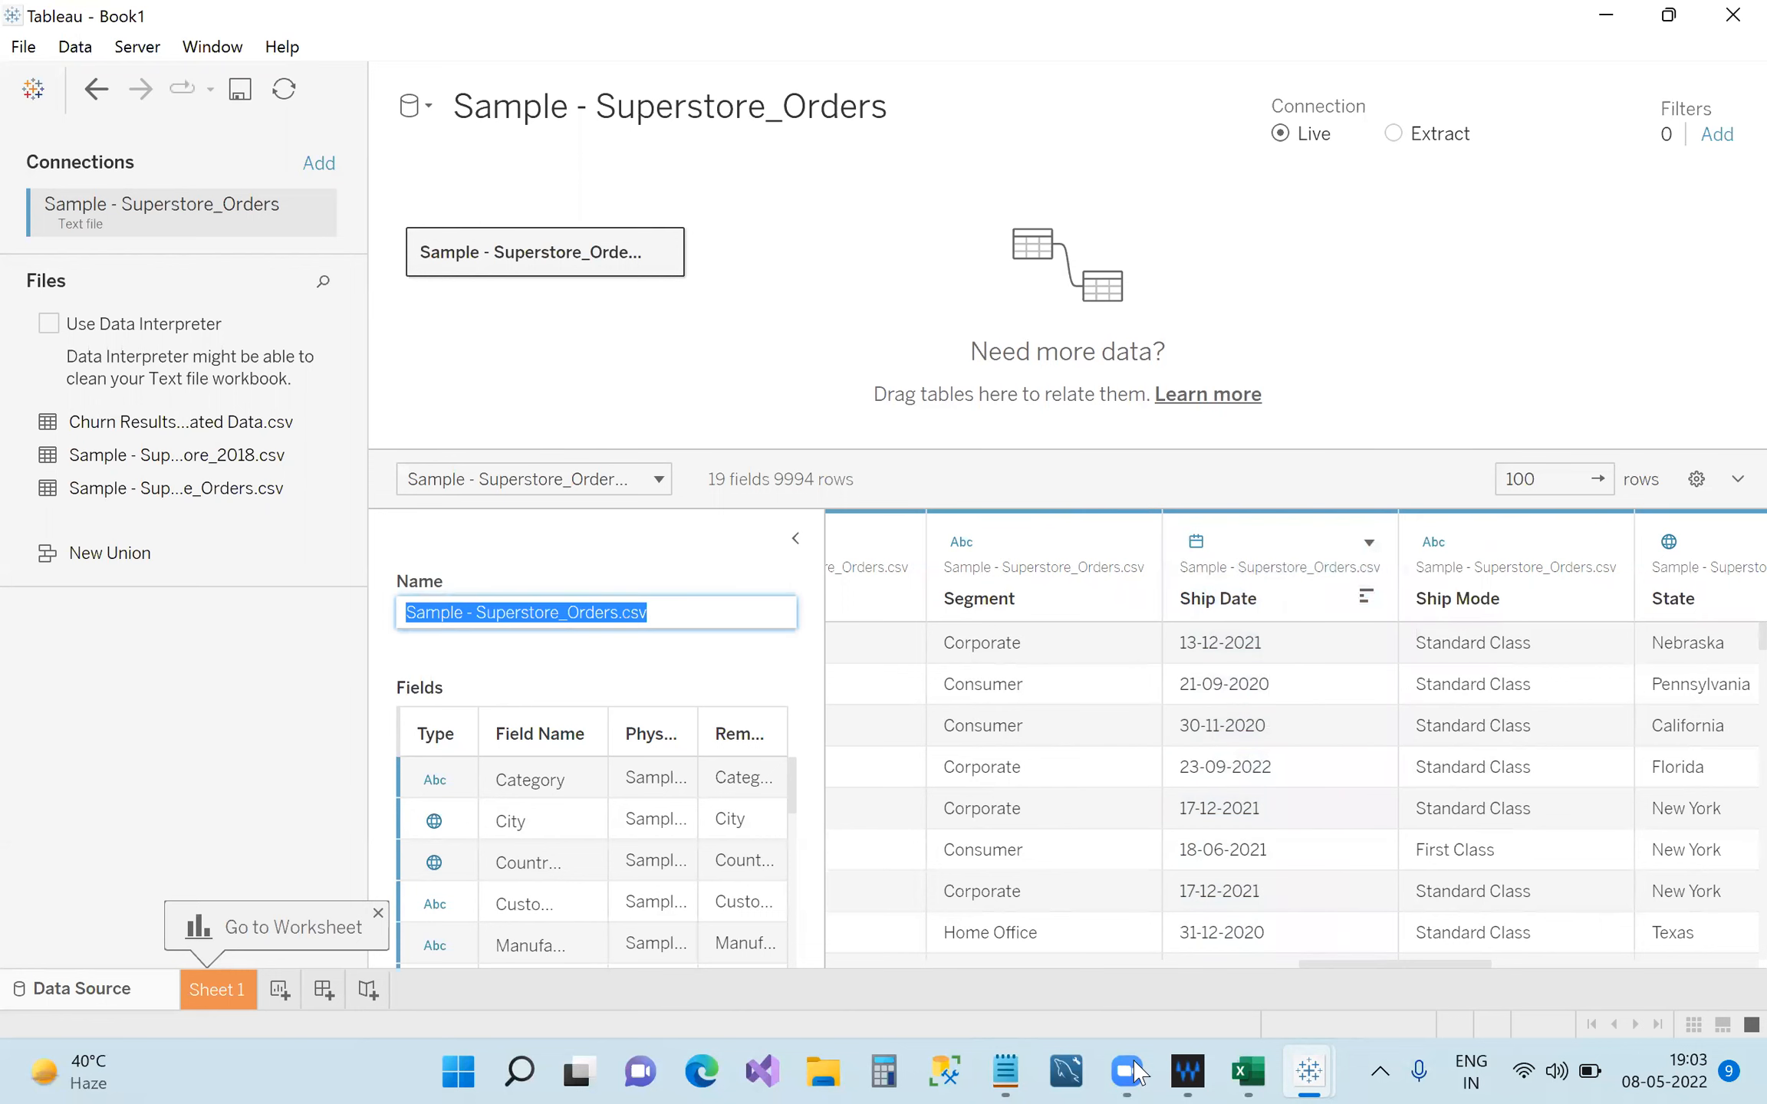
click(1005, 1071)
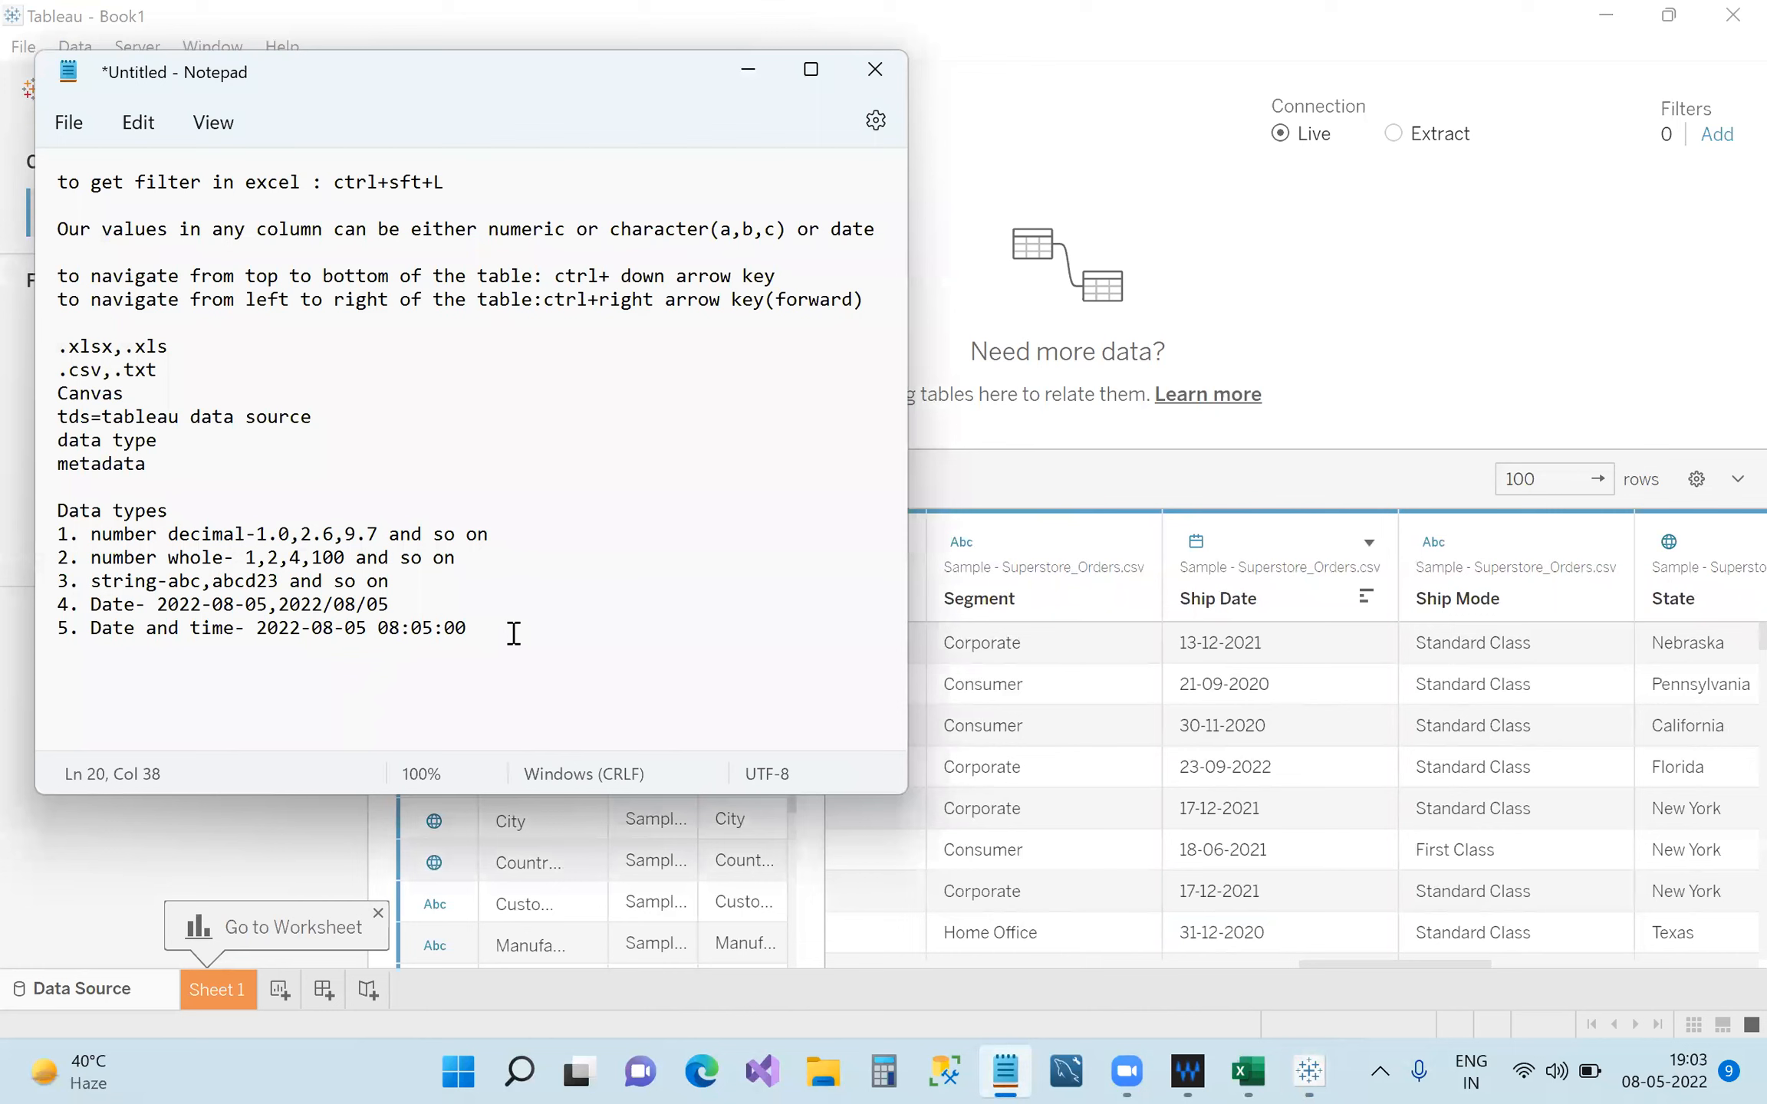
Add '6. Boolean-True/False' as a new last line of the notes' Data types list.
key(Return)
text(6. Boolean)
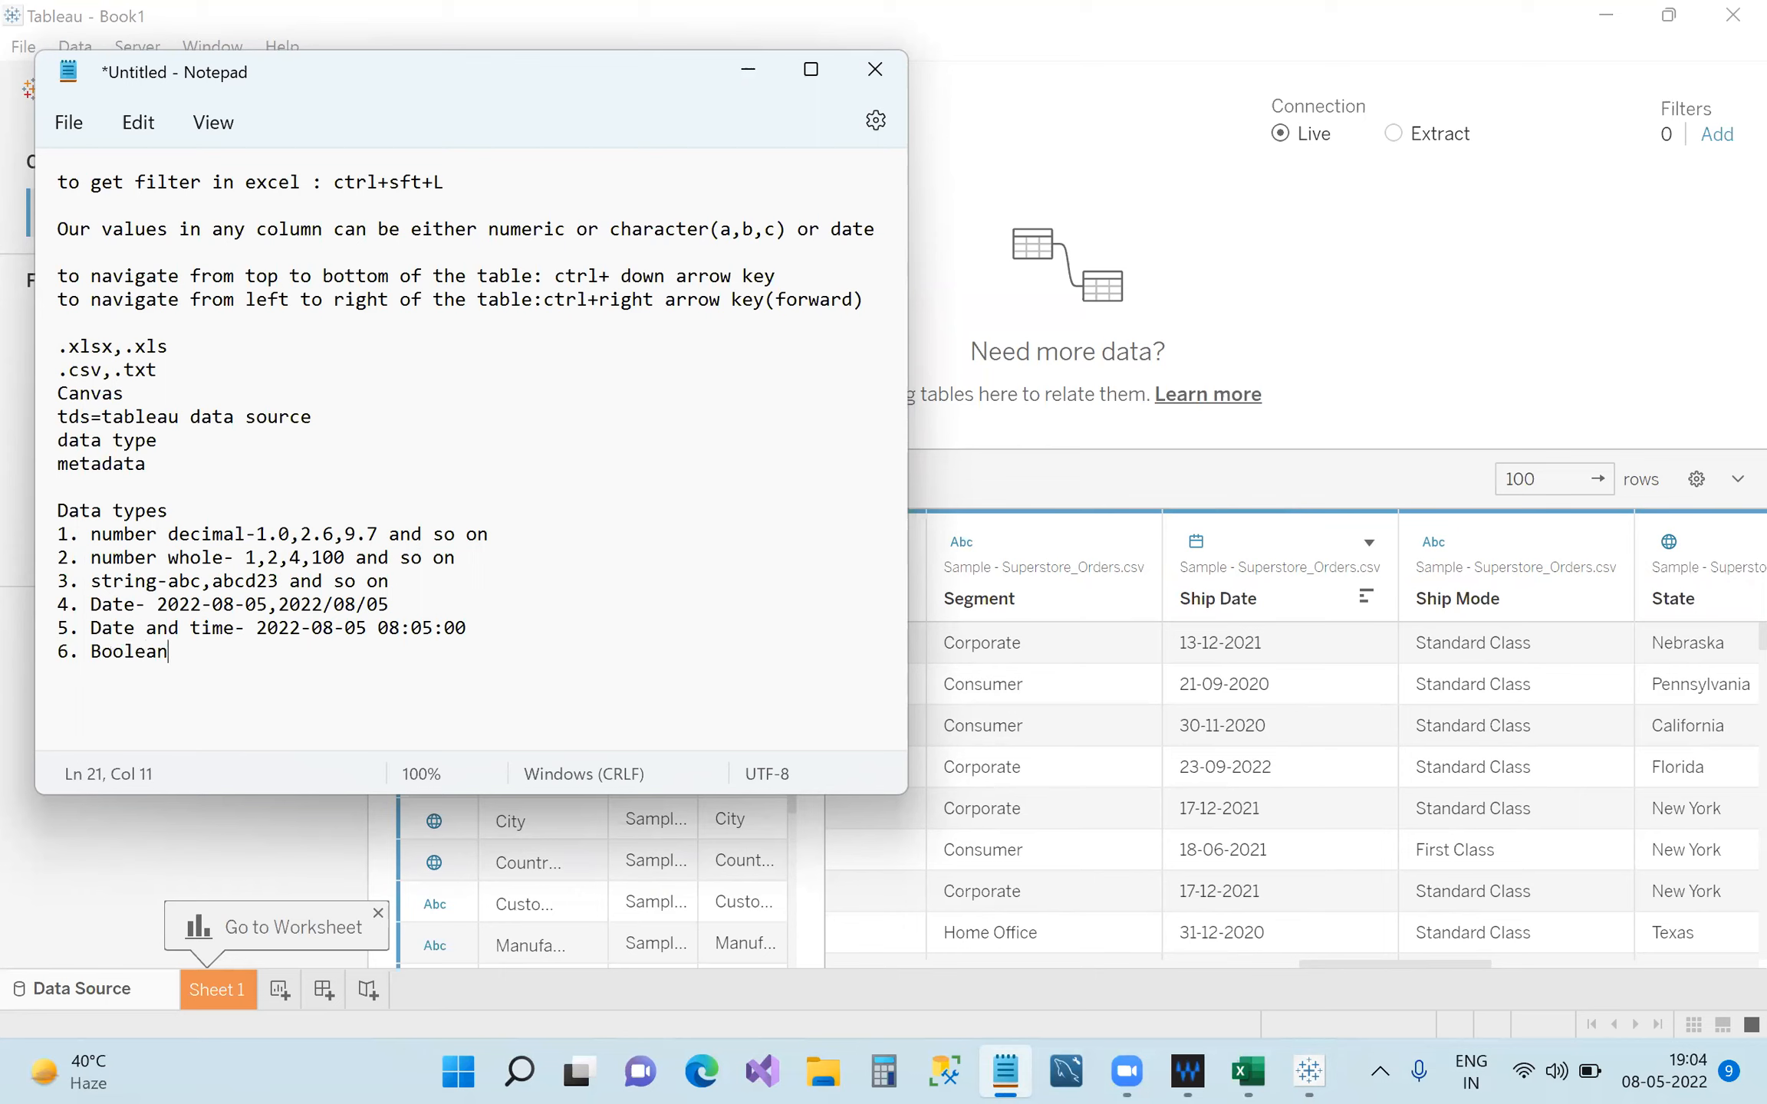
text(-)
text(True/False)
Enter the header 'True/false' in cell T1 of the Superstore orders sheet.
click(1247, 1071)
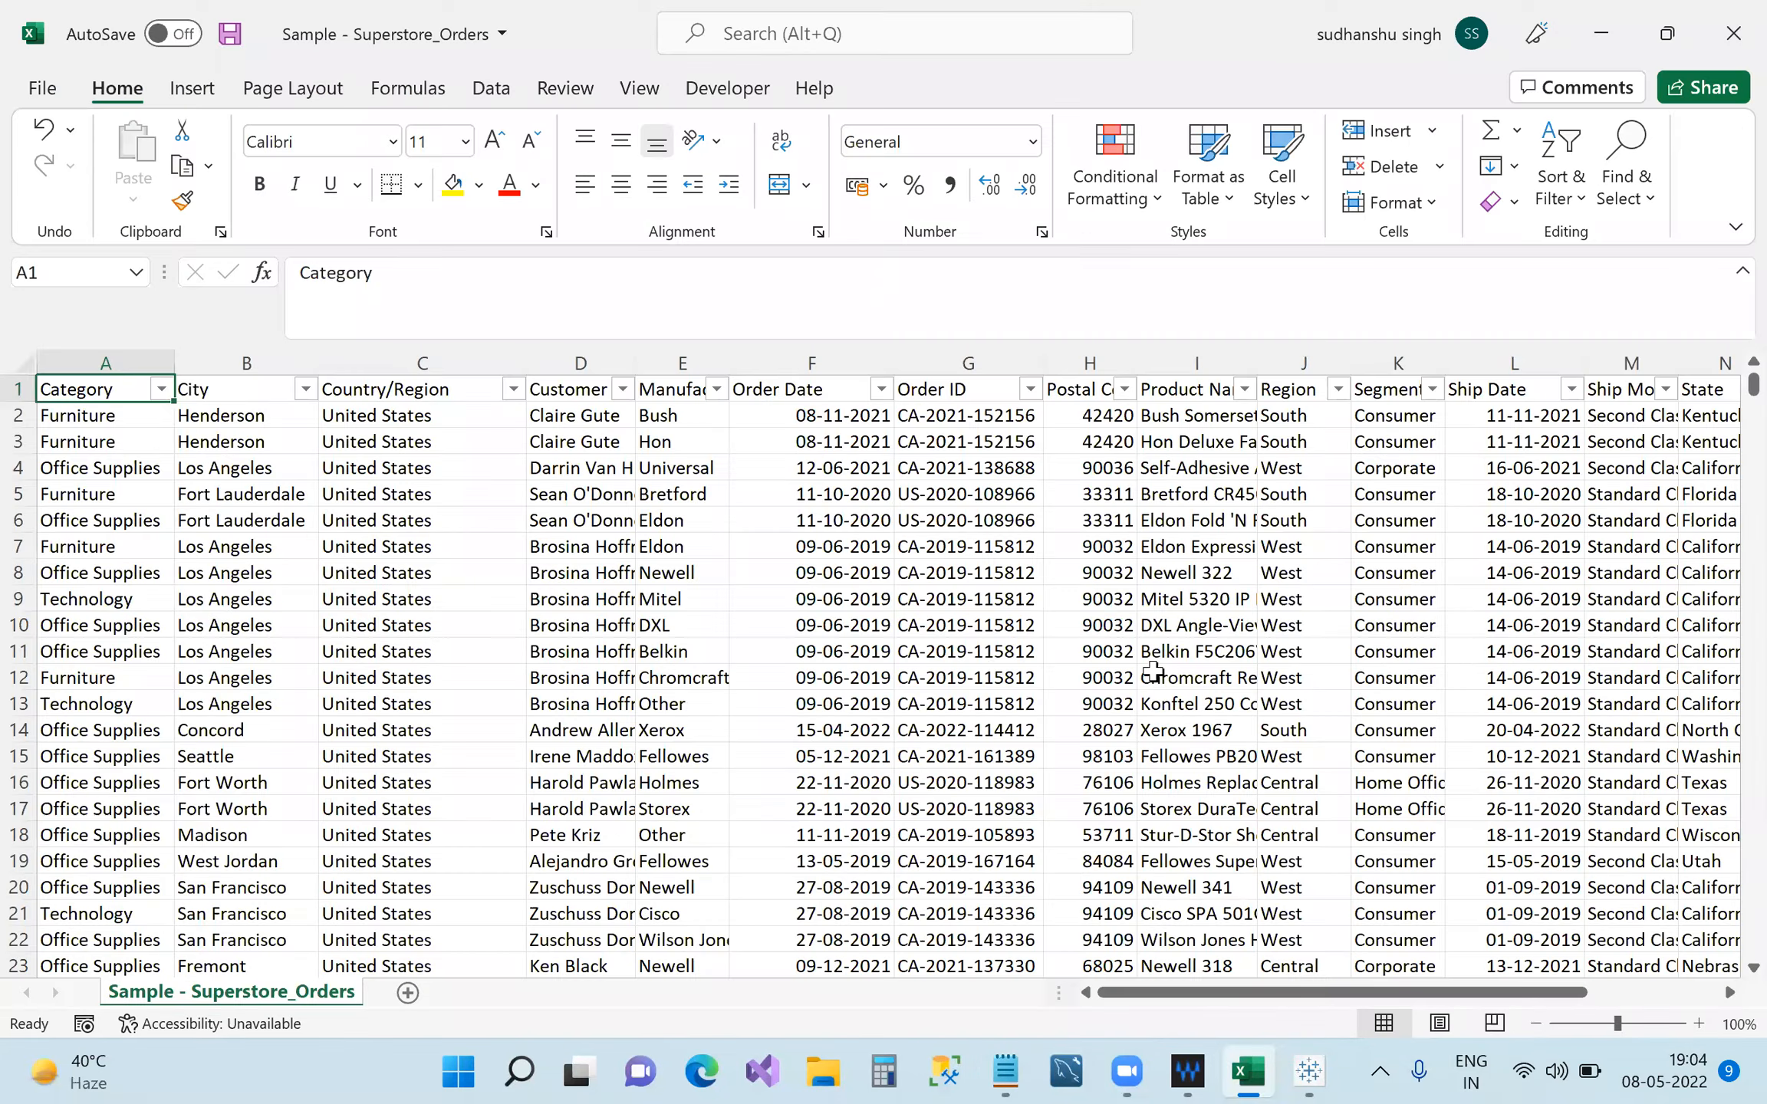
drag(1284, 992, 1410, 992)
click(1681, 385)
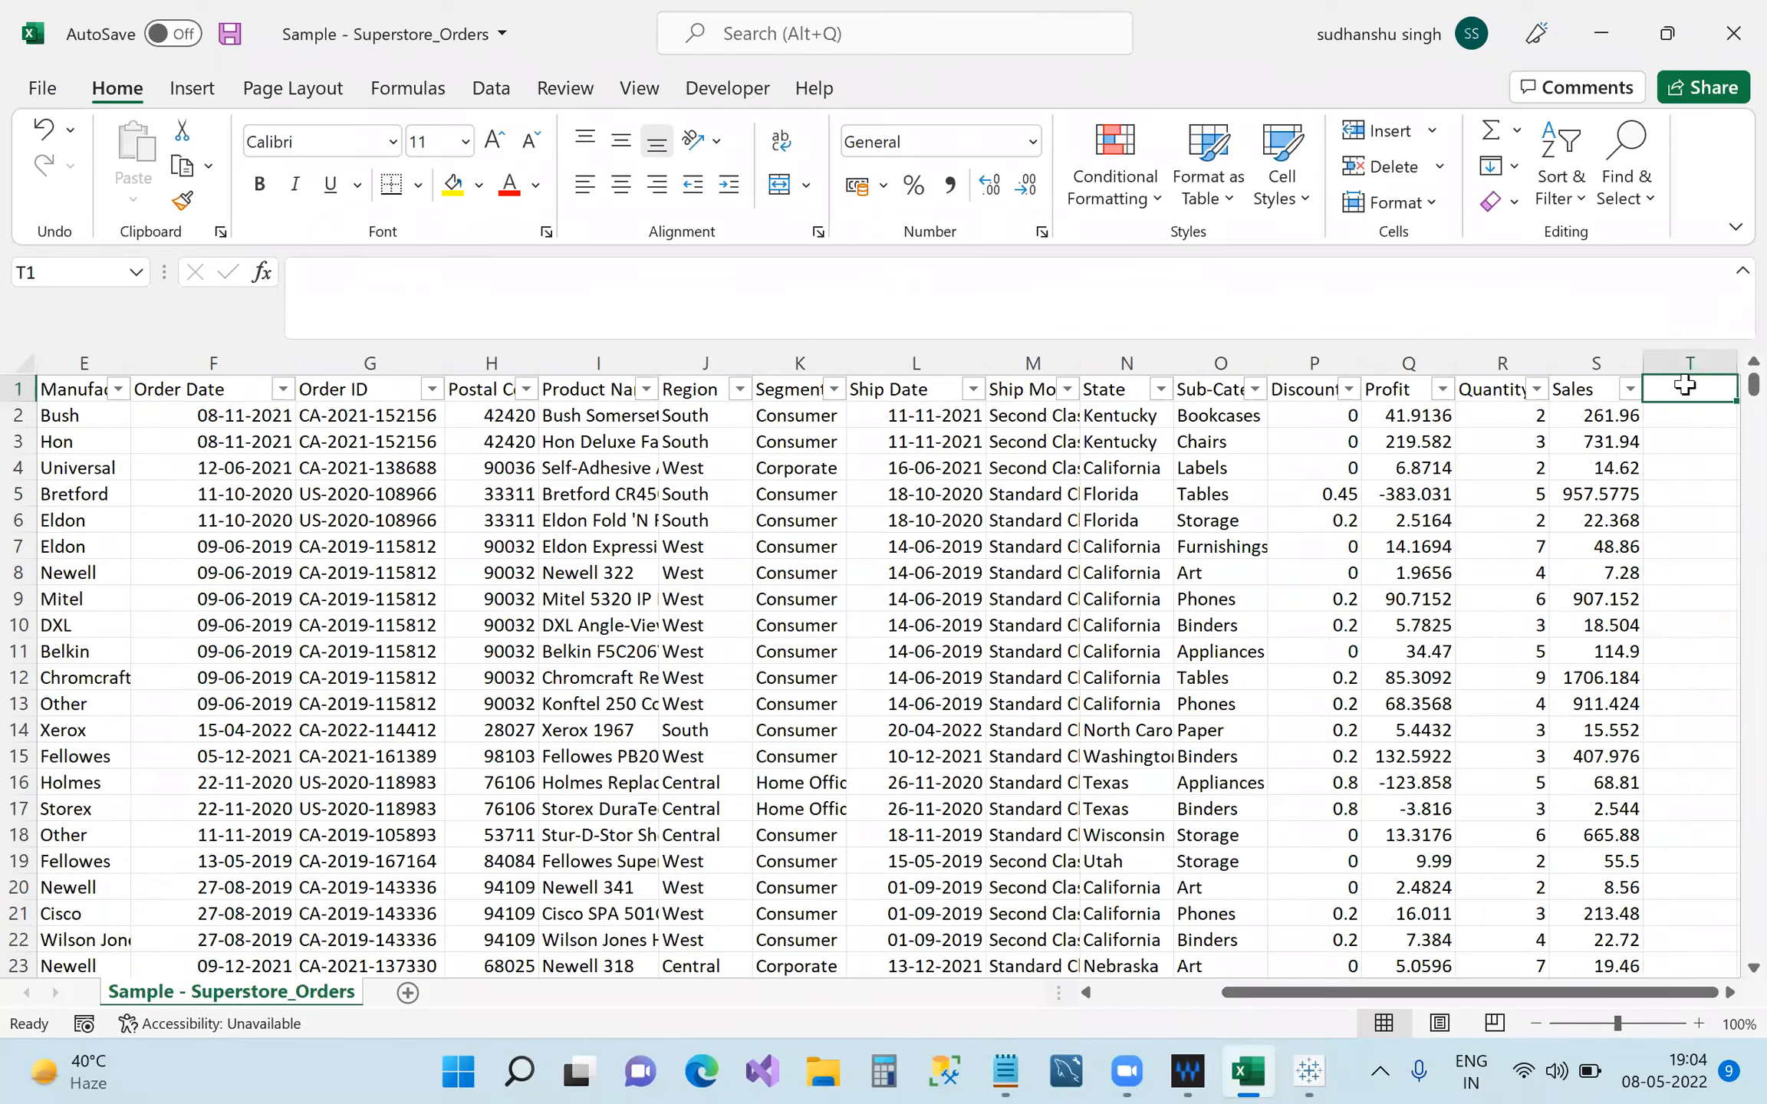
double_click(1676, 389)
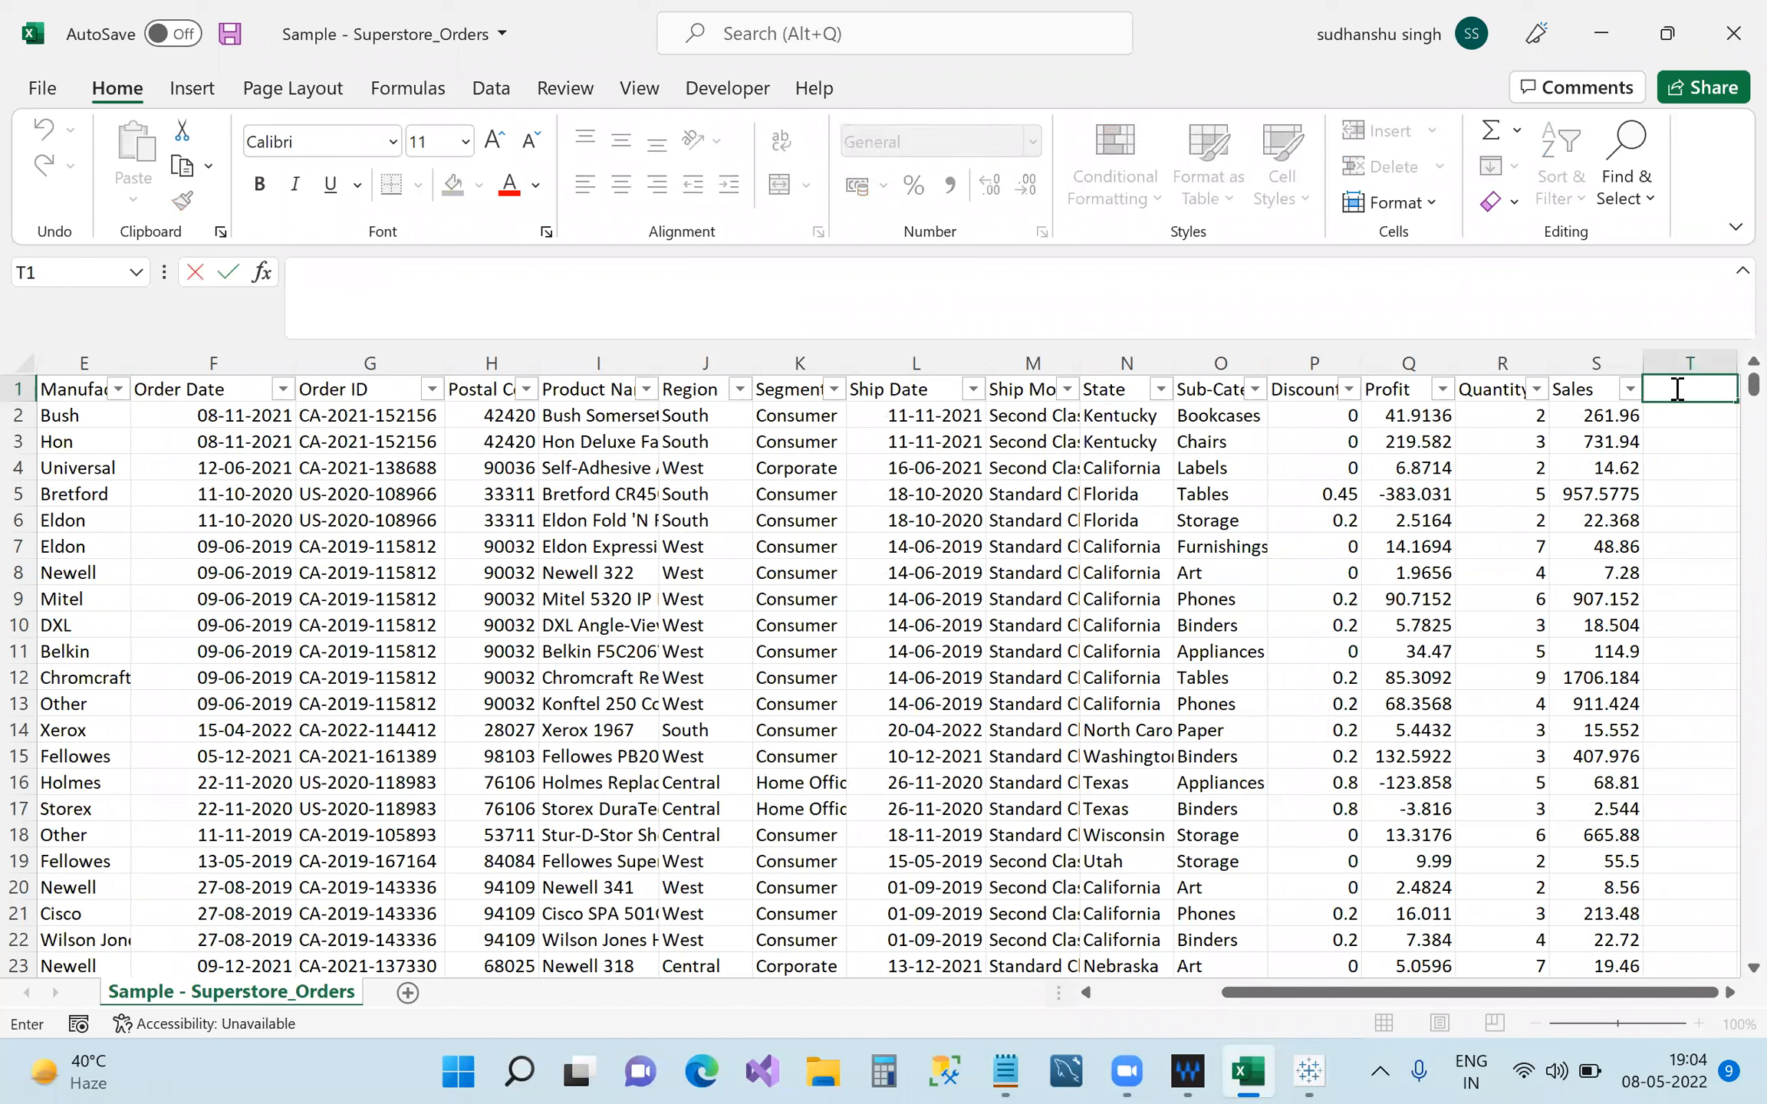
text(True?false)
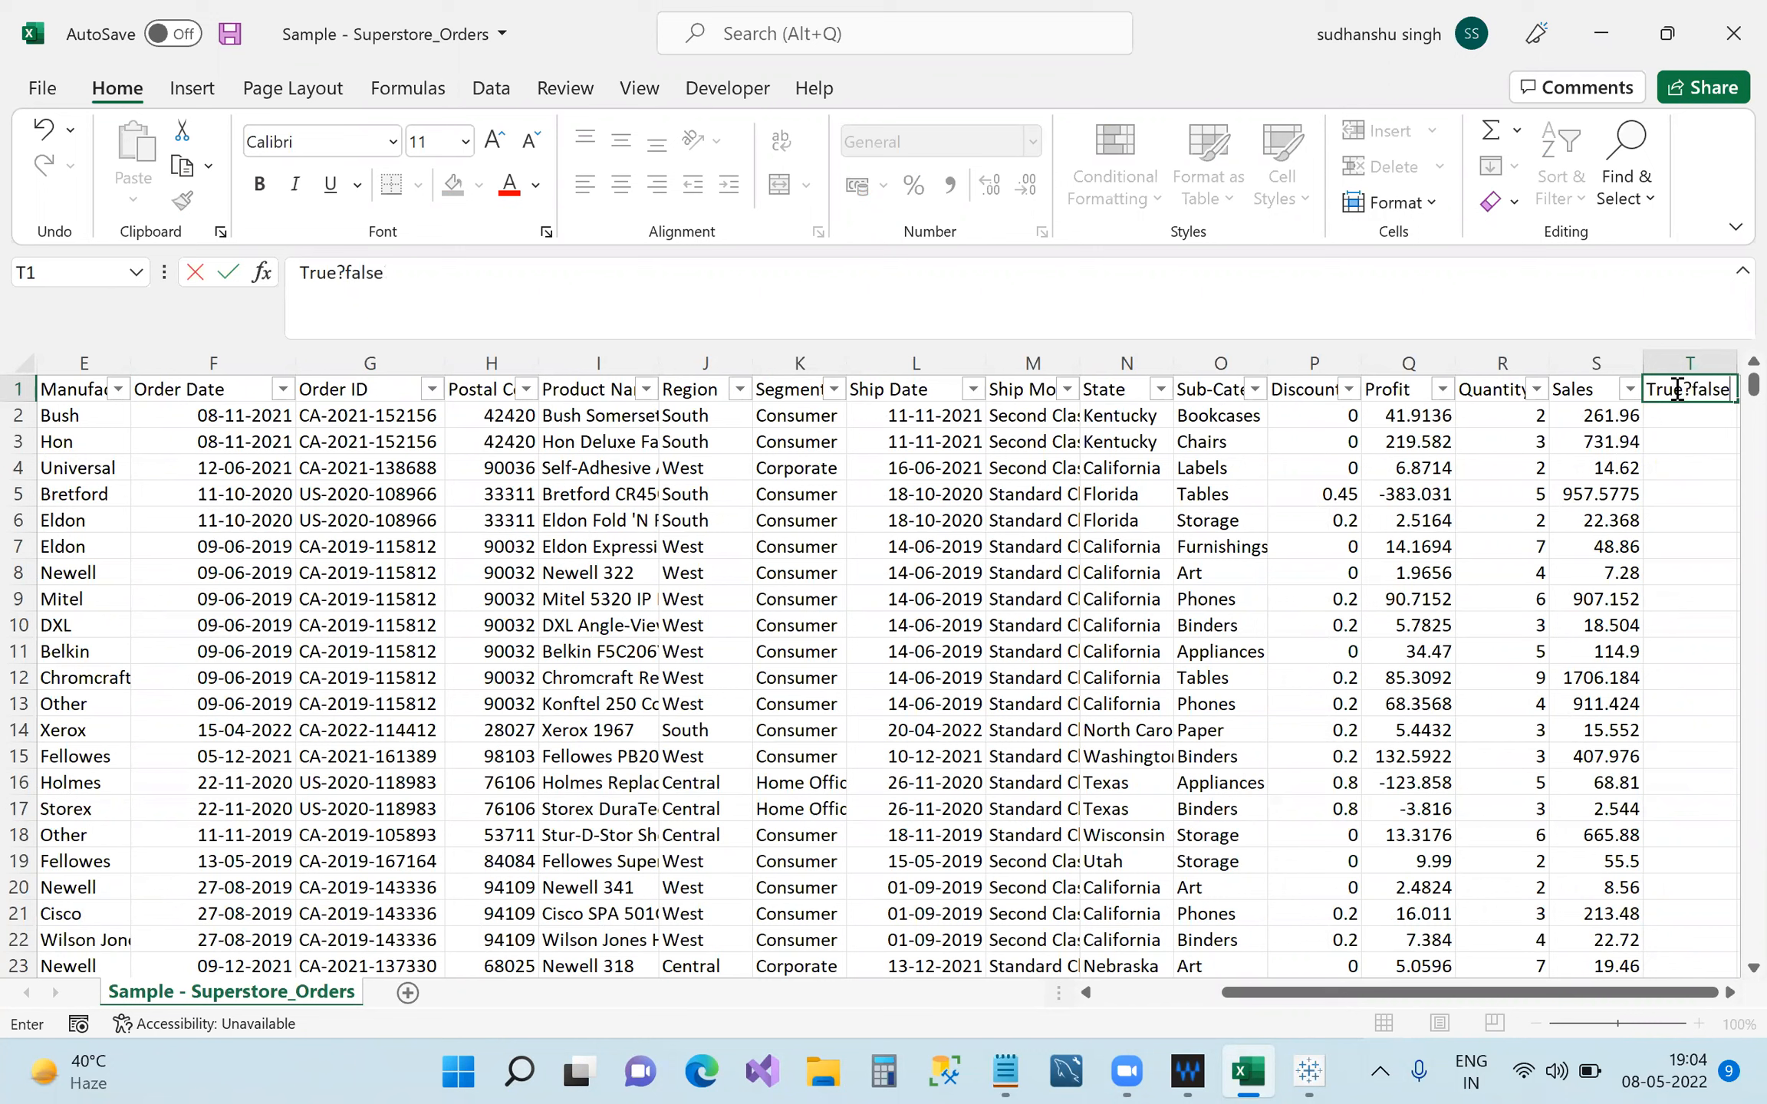
click(1695, 394)
key(BackSpace)
text(/)
click(1671, 416)
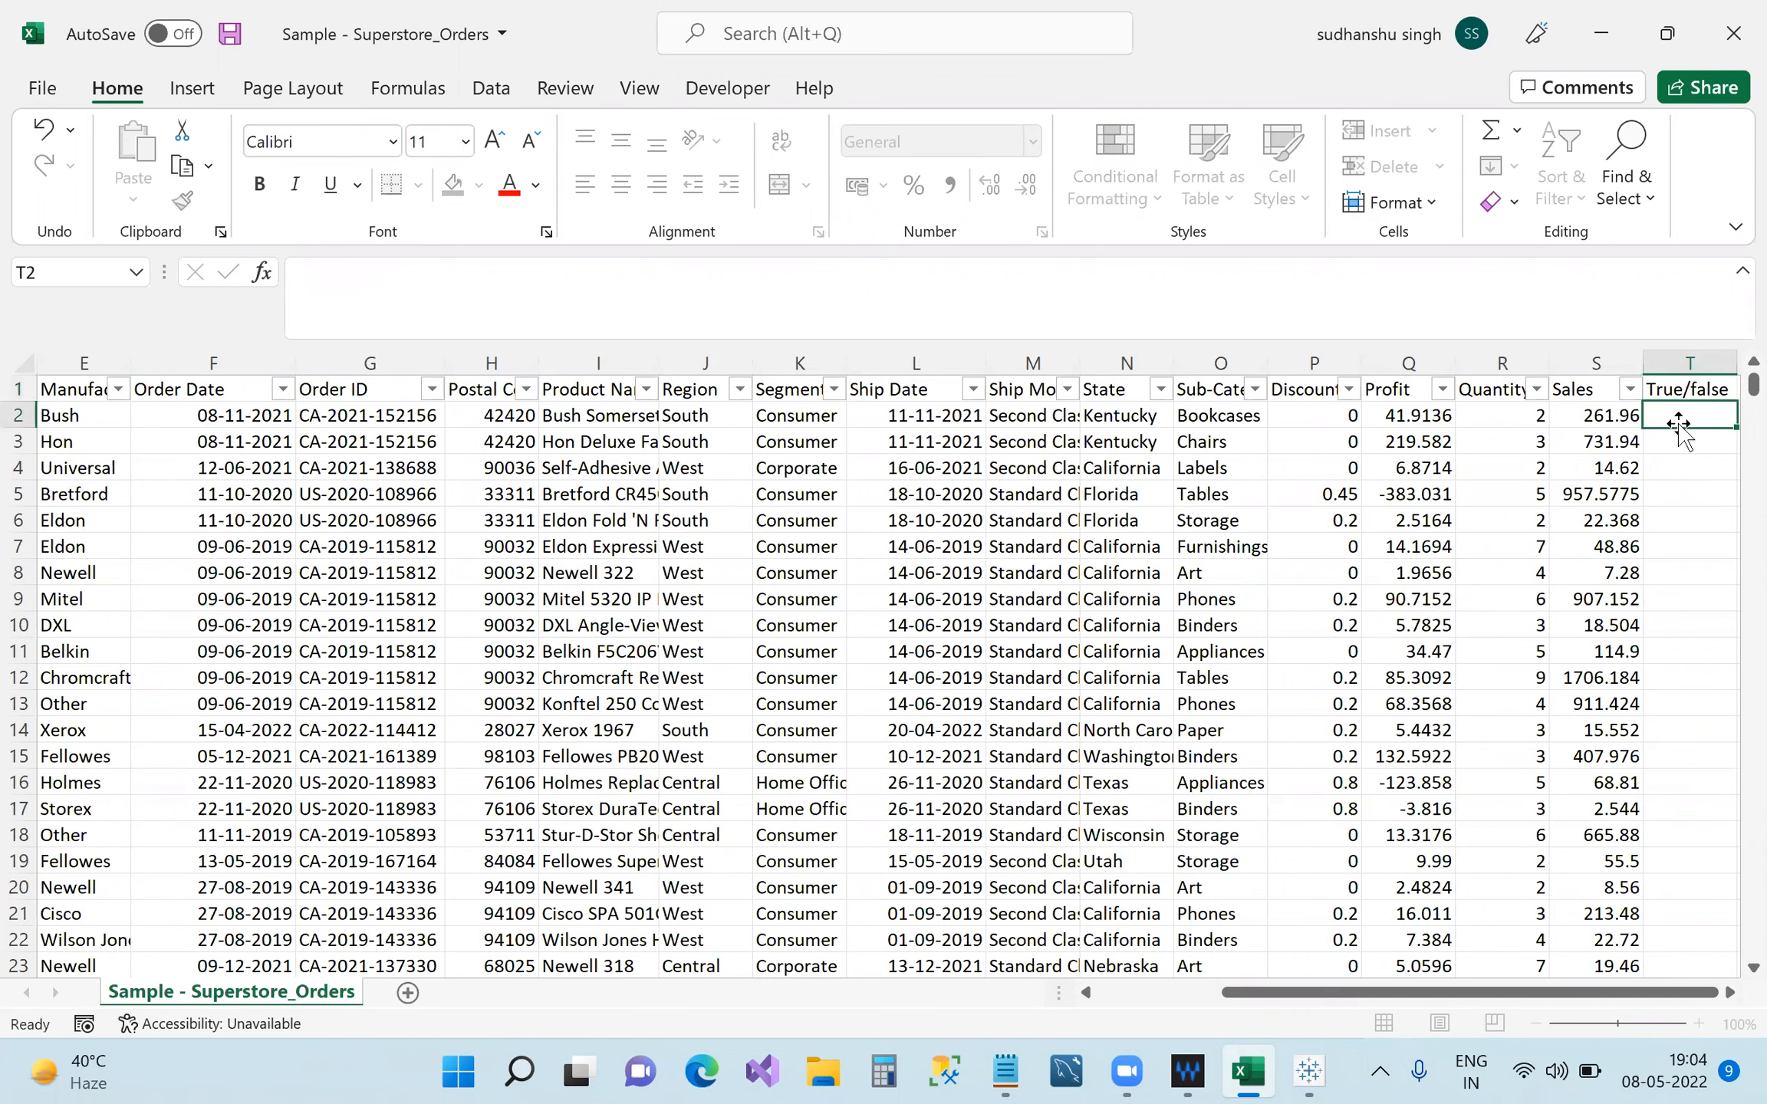
Enter TRUE, FALSE, FALSE in T2:T4 and fill them down the whole column.
text(True)
key(Return)
text(Fa)
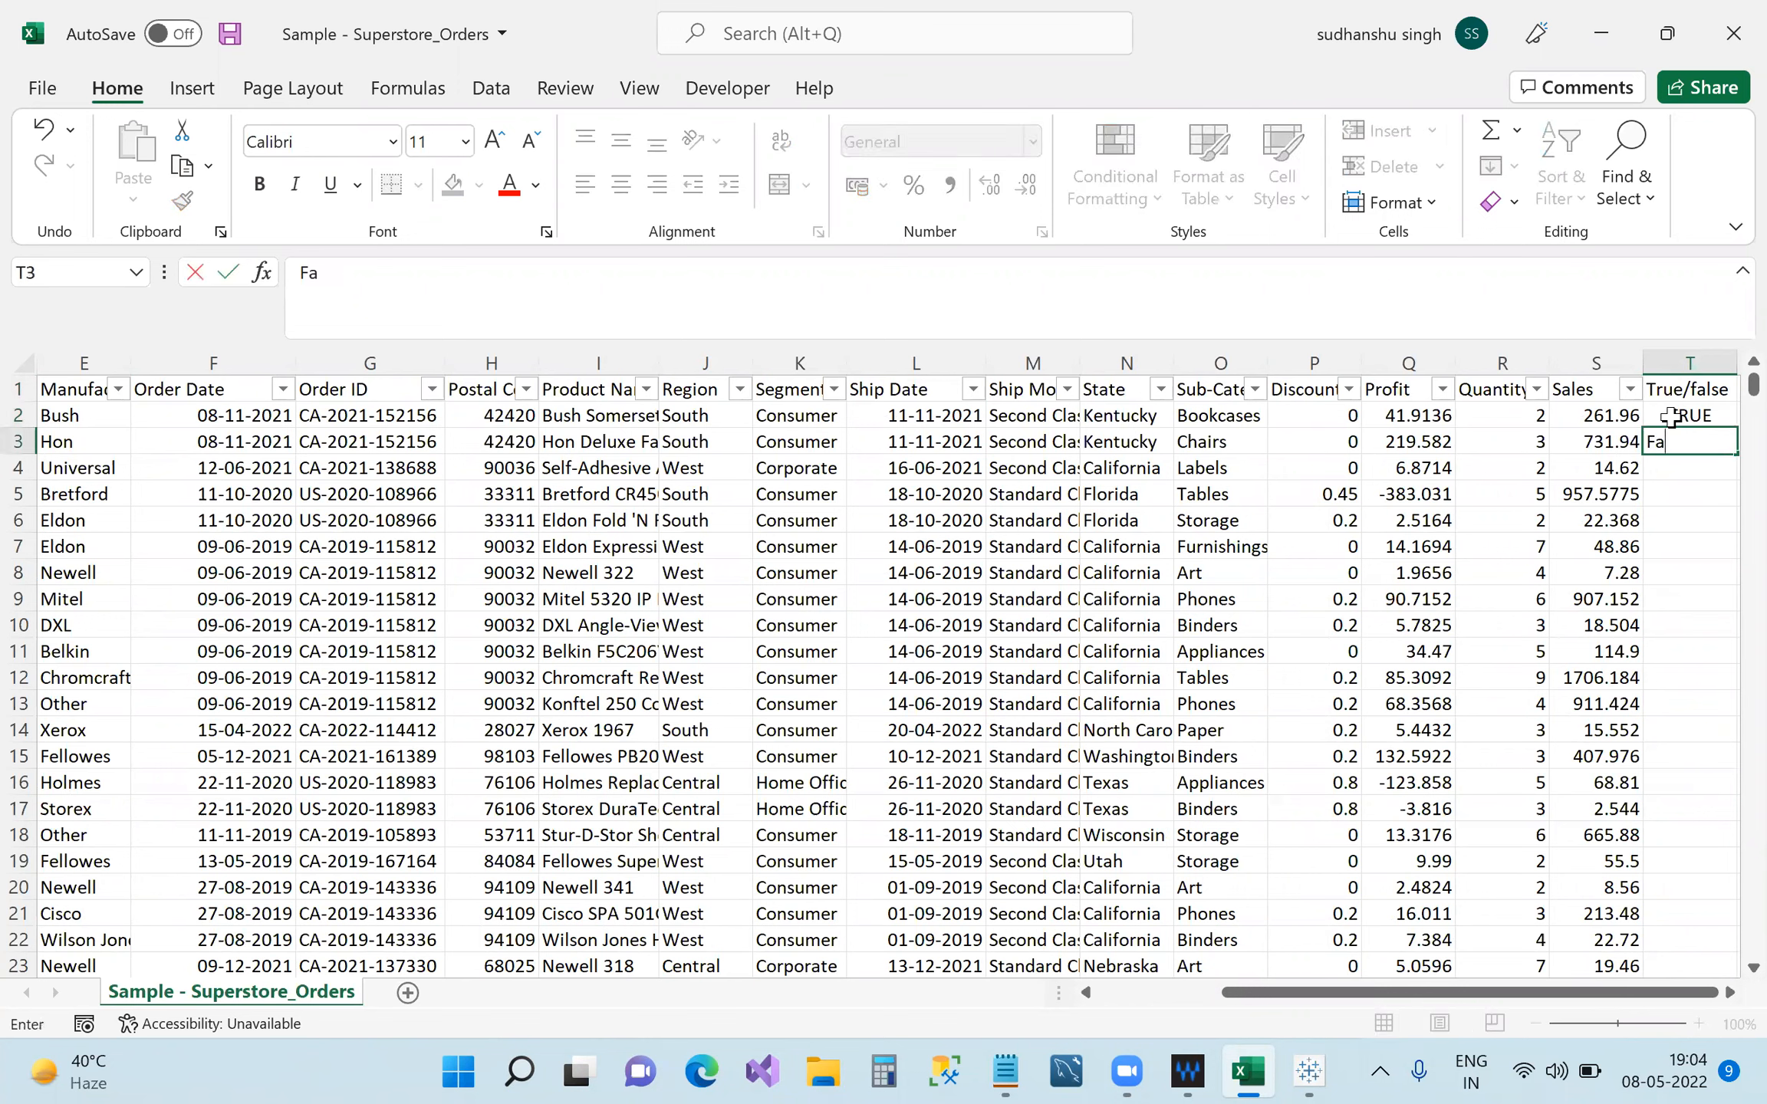
text(lse)
key(Return)
text(Fa)
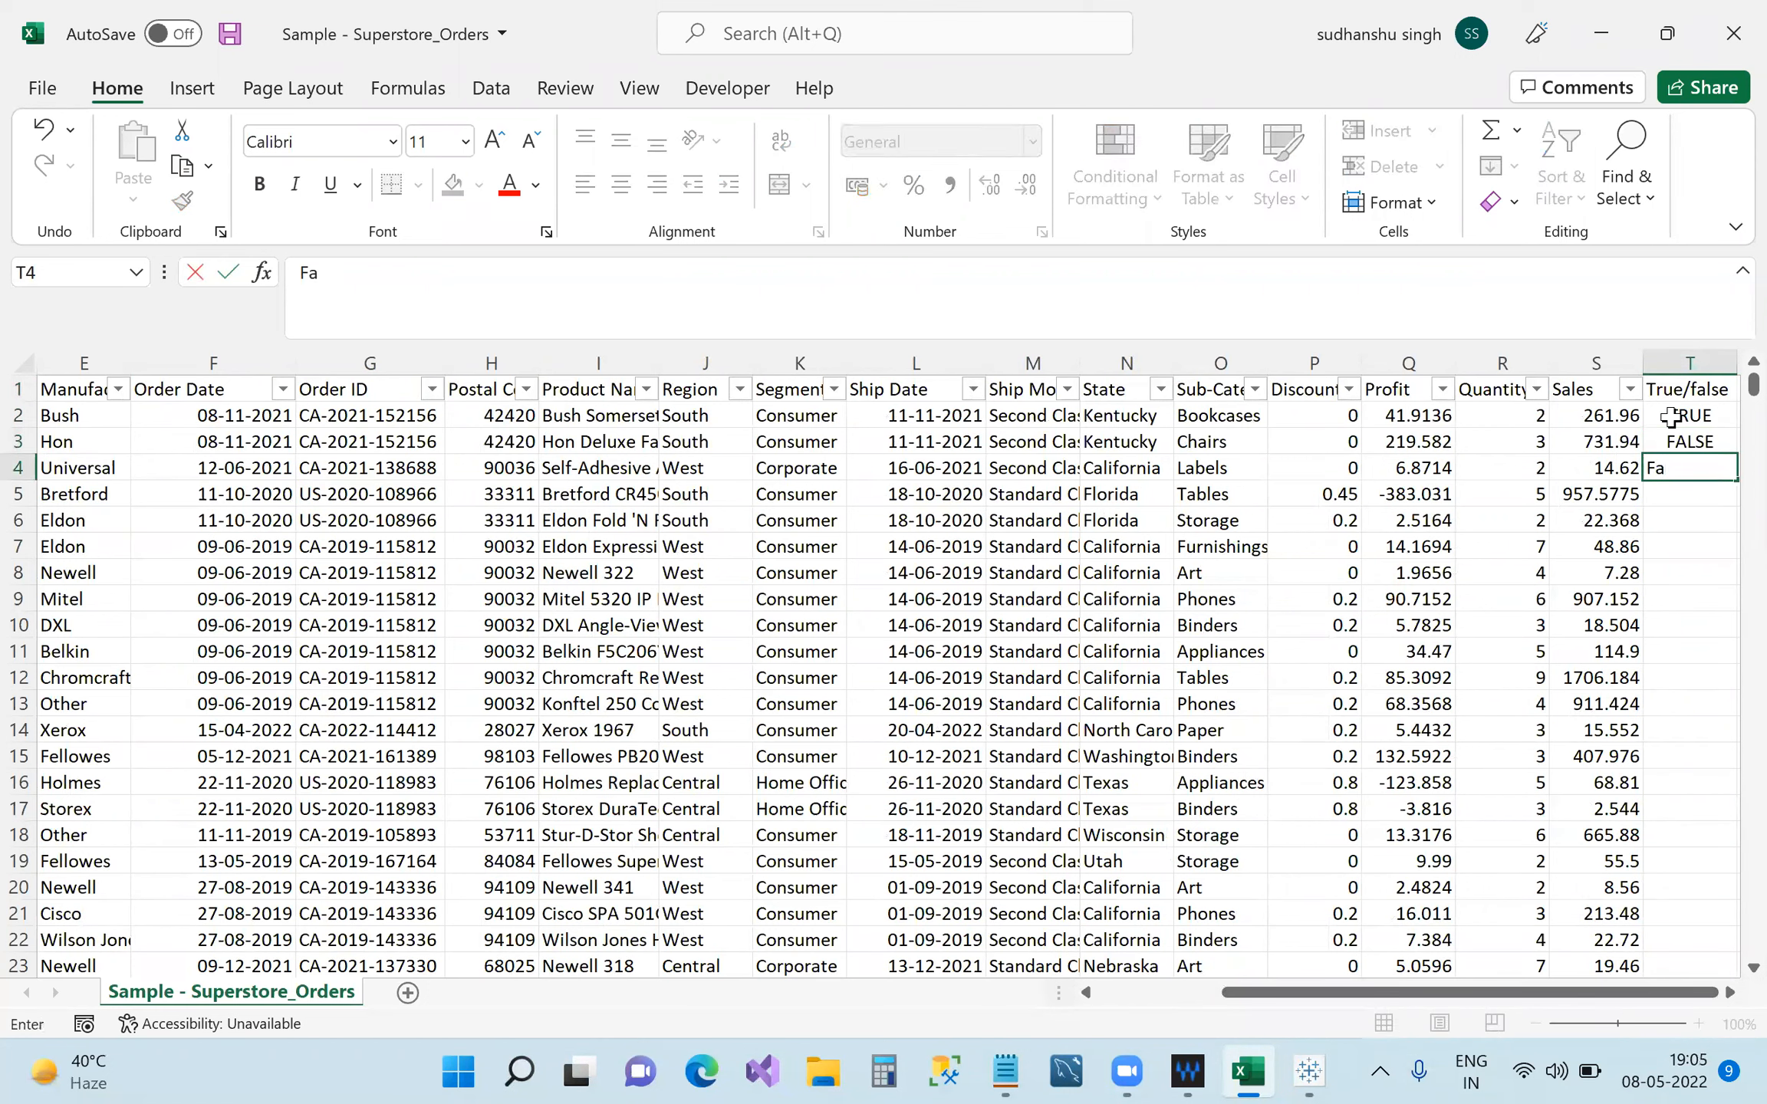
text(lse)
click(1671, 416)
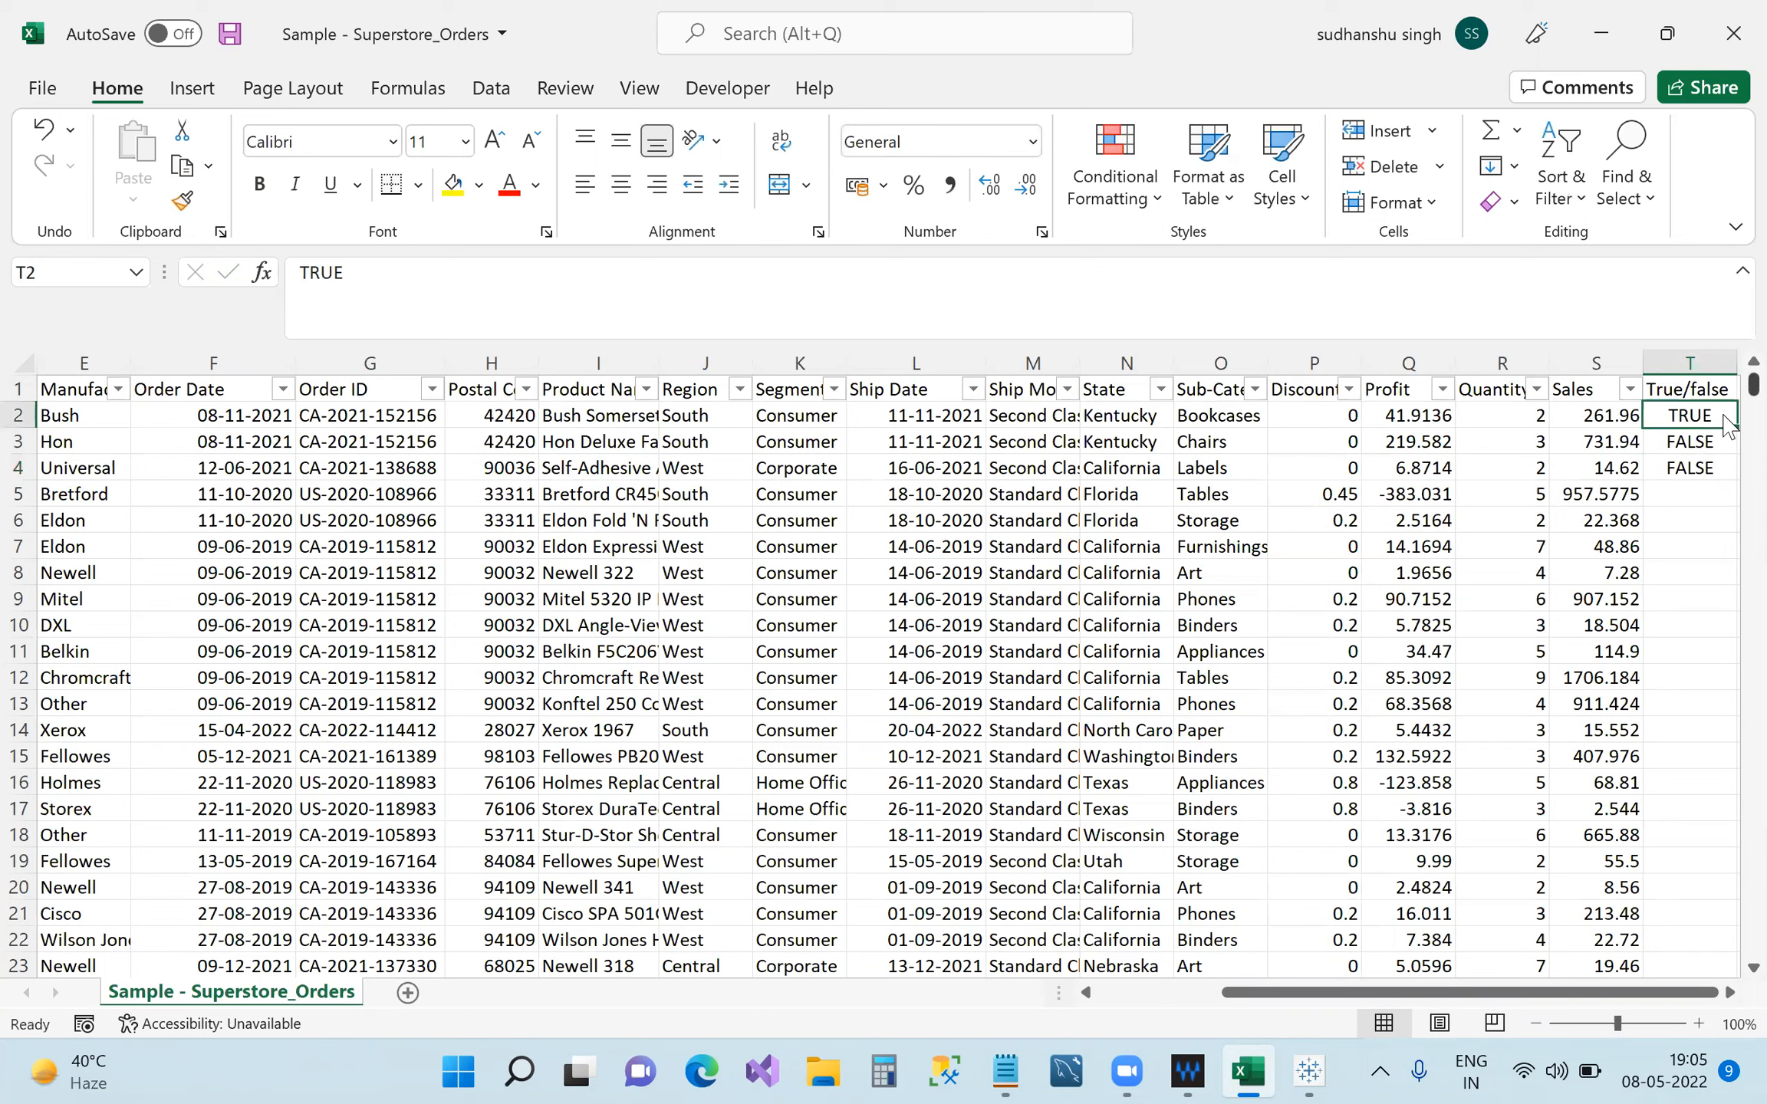
mouse_move(1680, 416)
mouse_down()
mouse_move(1704, 491)
mouse_move(1705, 468)
mouse_up()
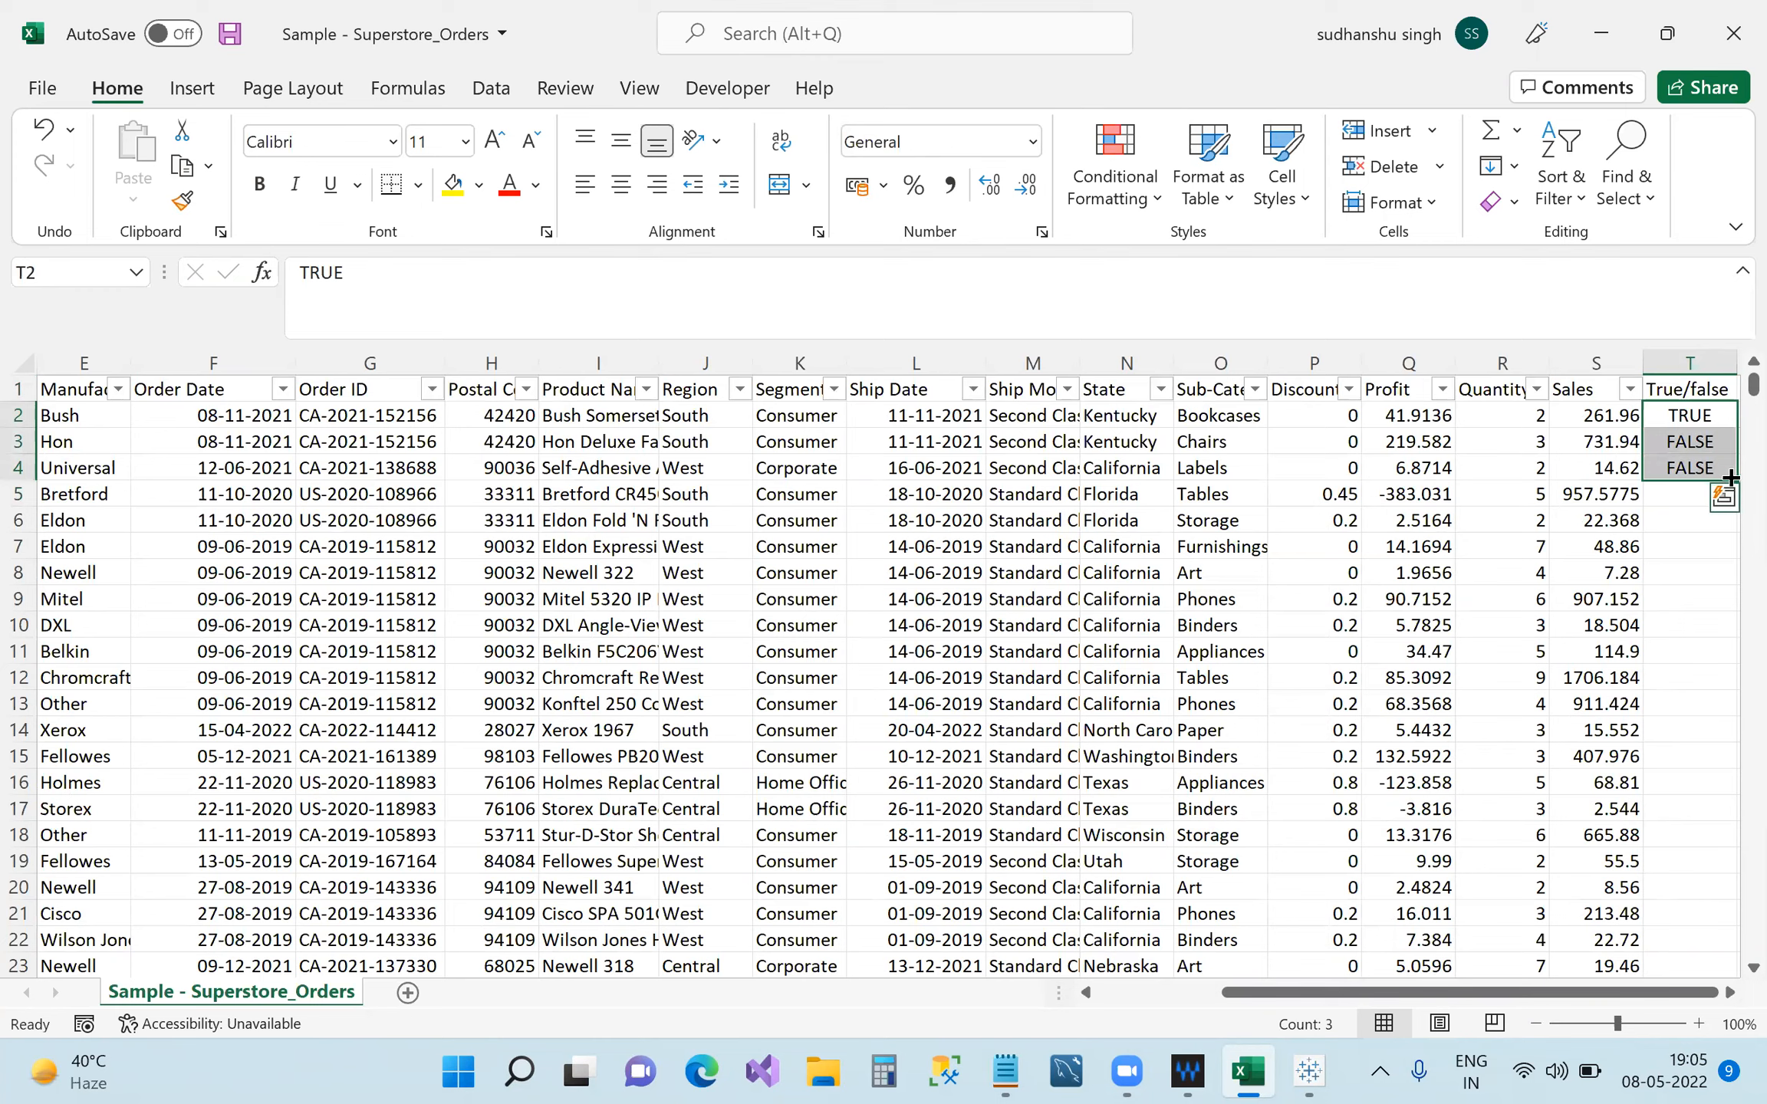
double_click(1735, 481)
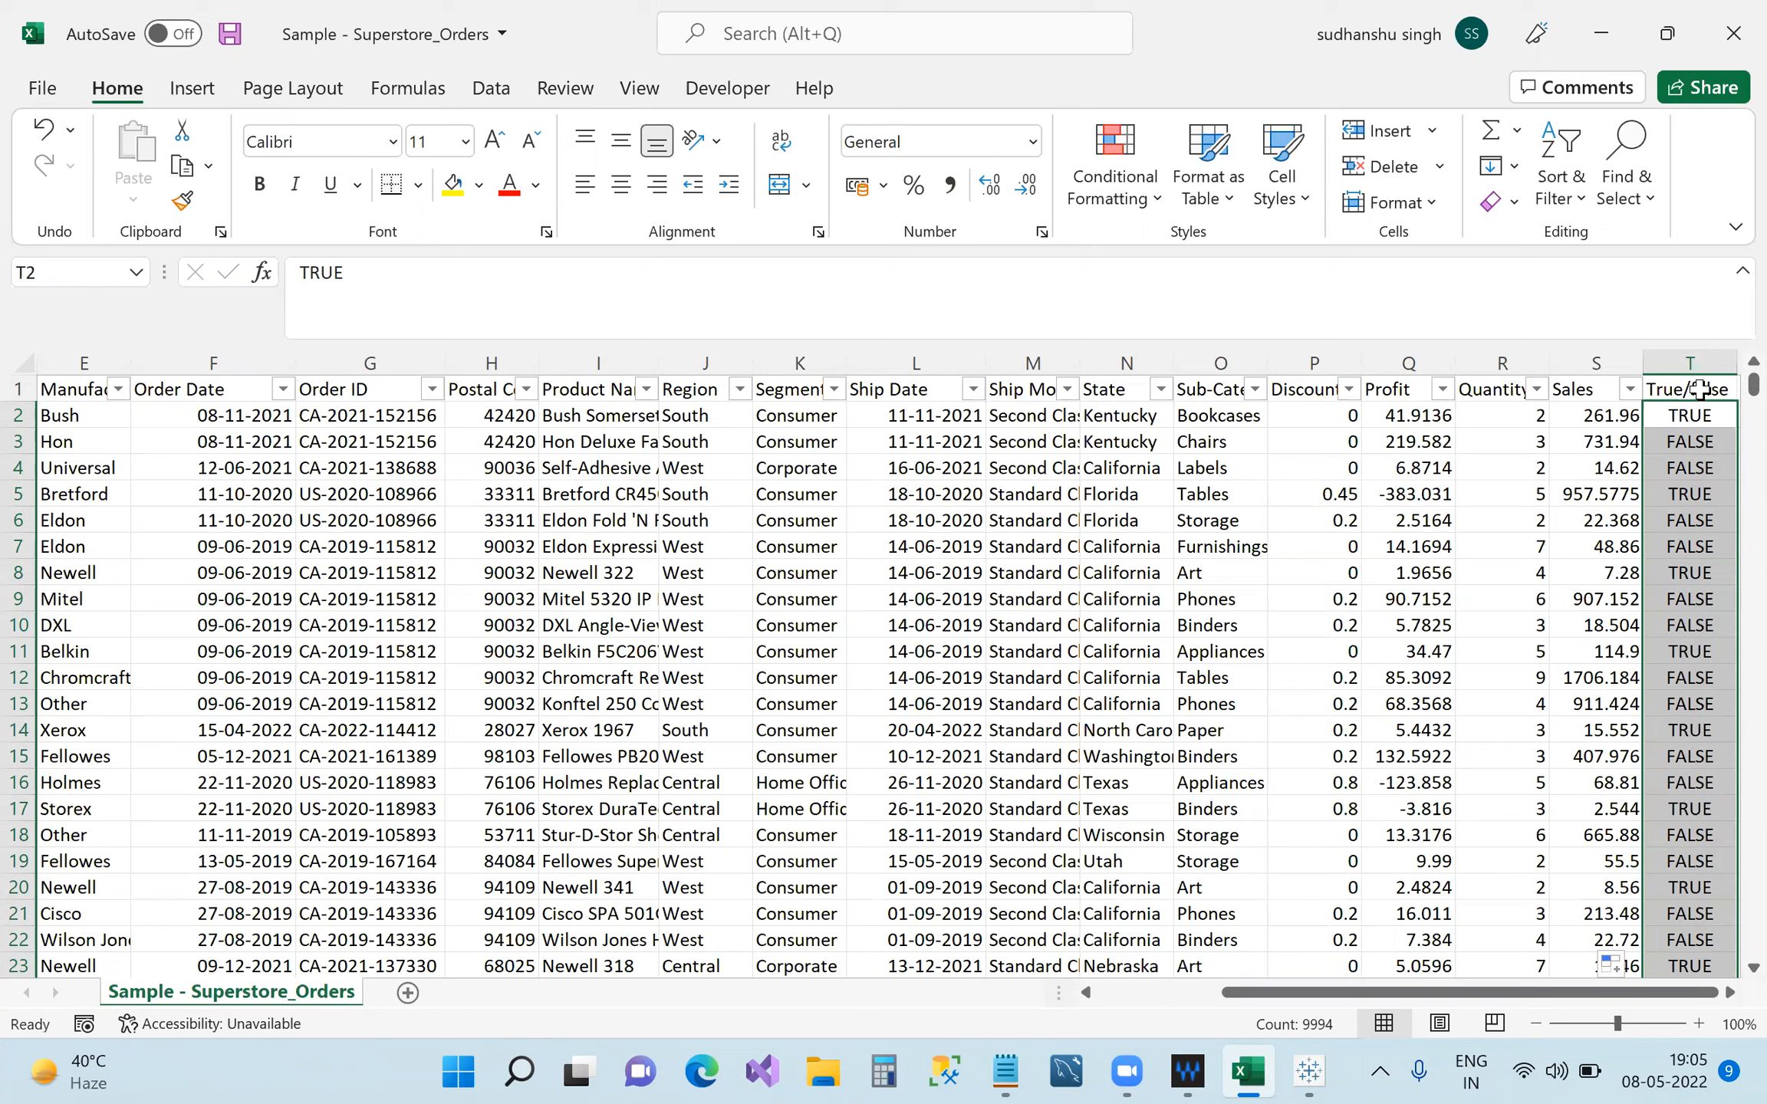
click(1678, 363)
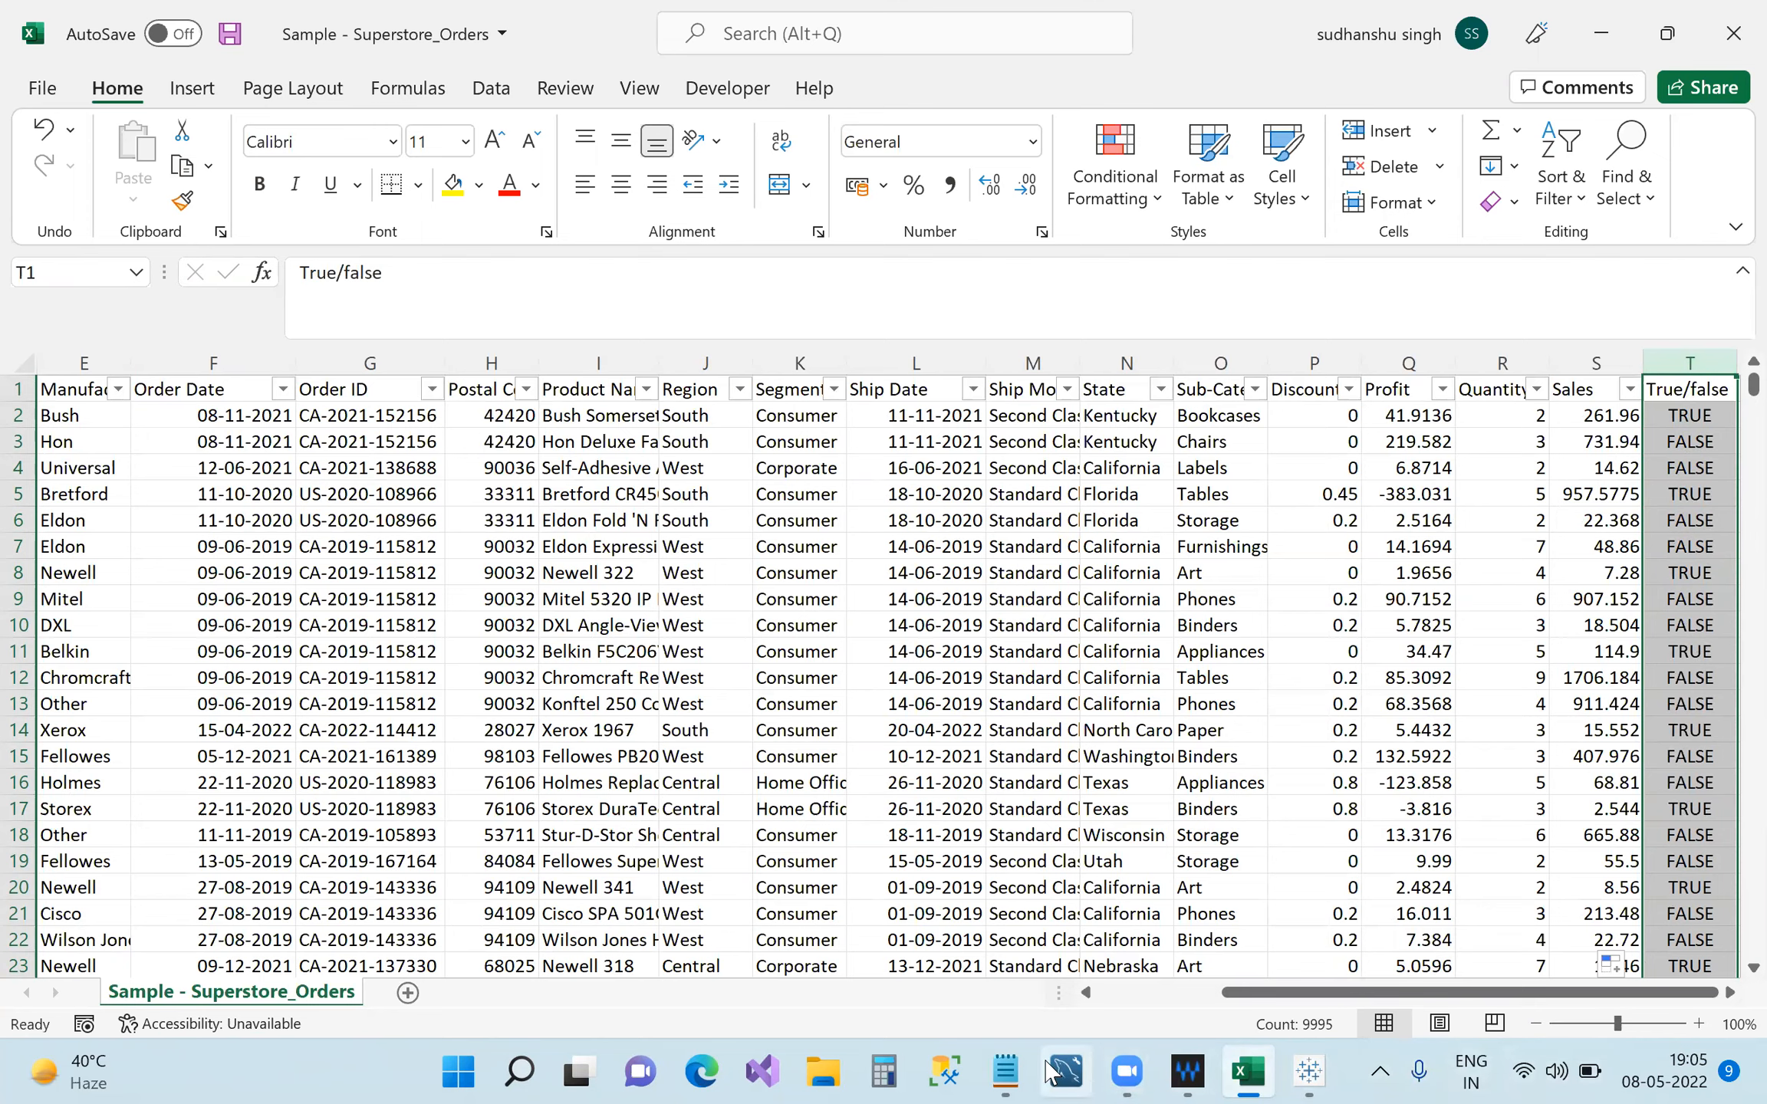
click(991, 1070)
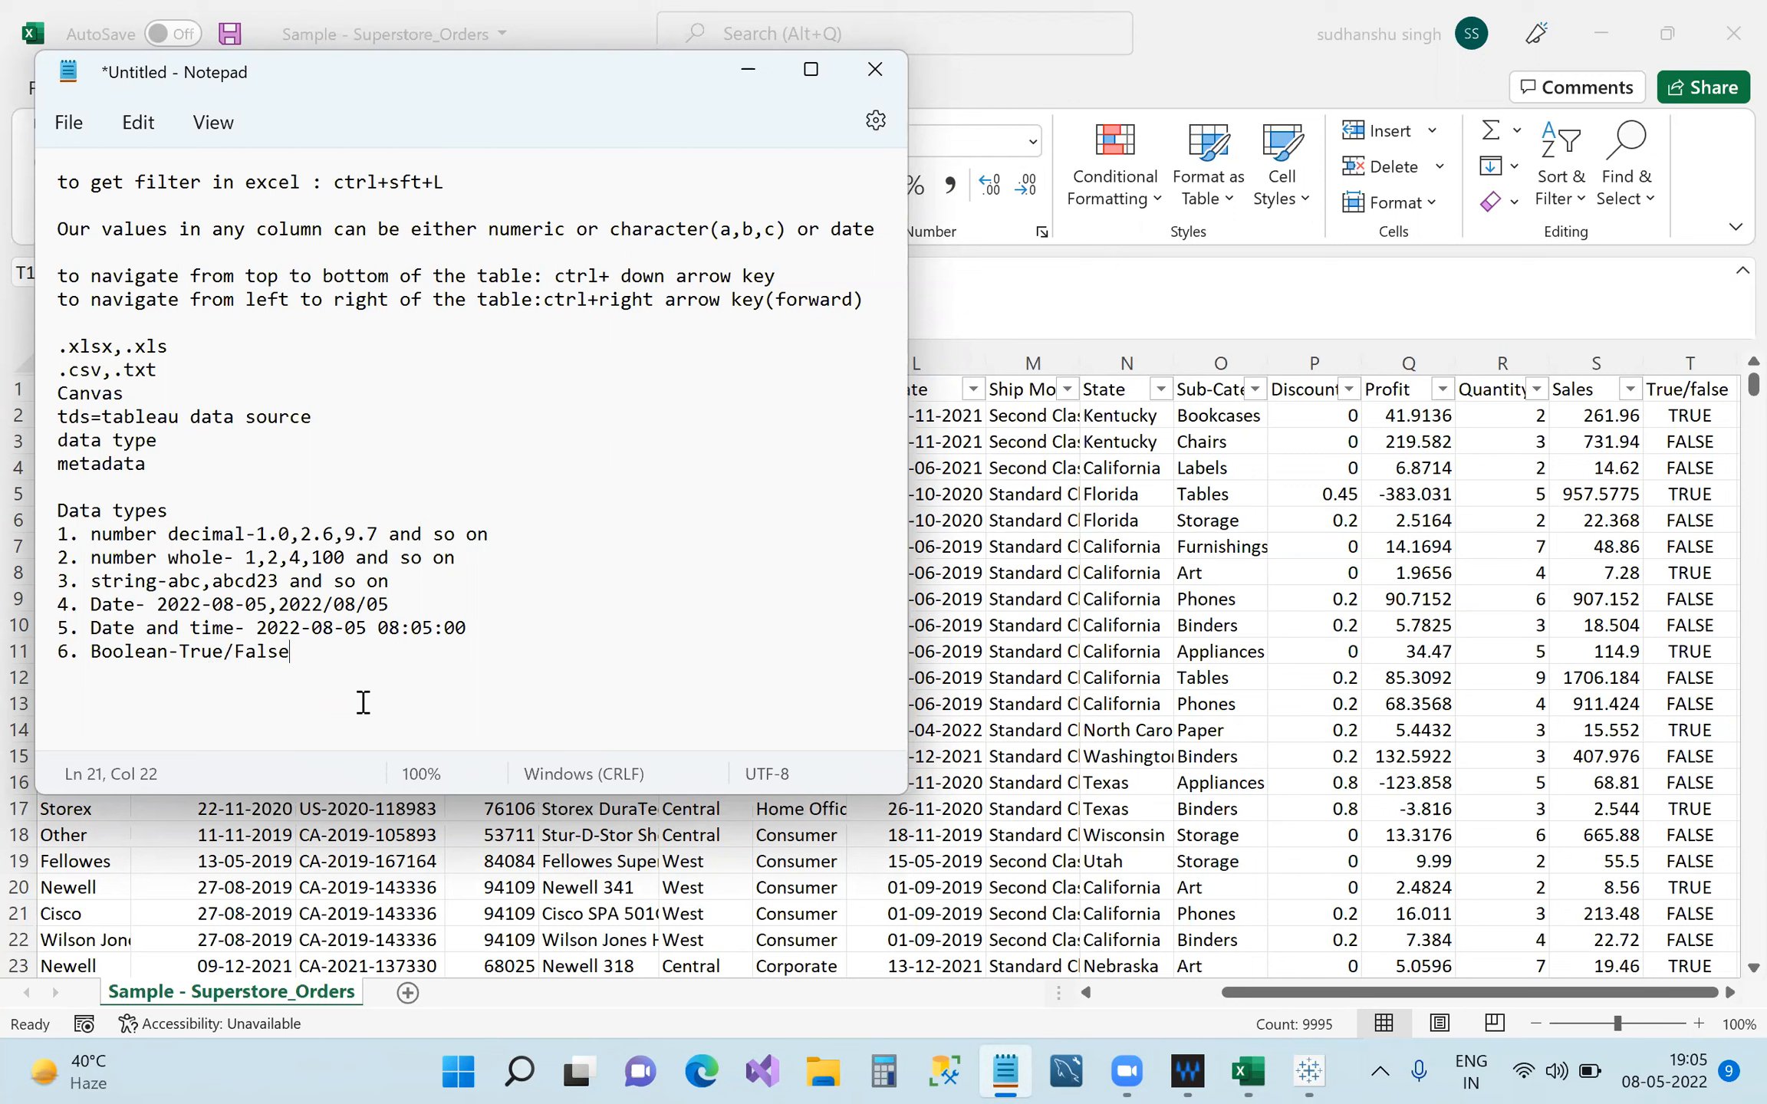
Append '0 means false and 1 means true' after the Boolean-True/False entry.
text((0/)
key(BackSpace)
key(BackSpace)
key(BackSpace)
key(BackSpace)
key(BackSpace)
text(eans false and 1 )
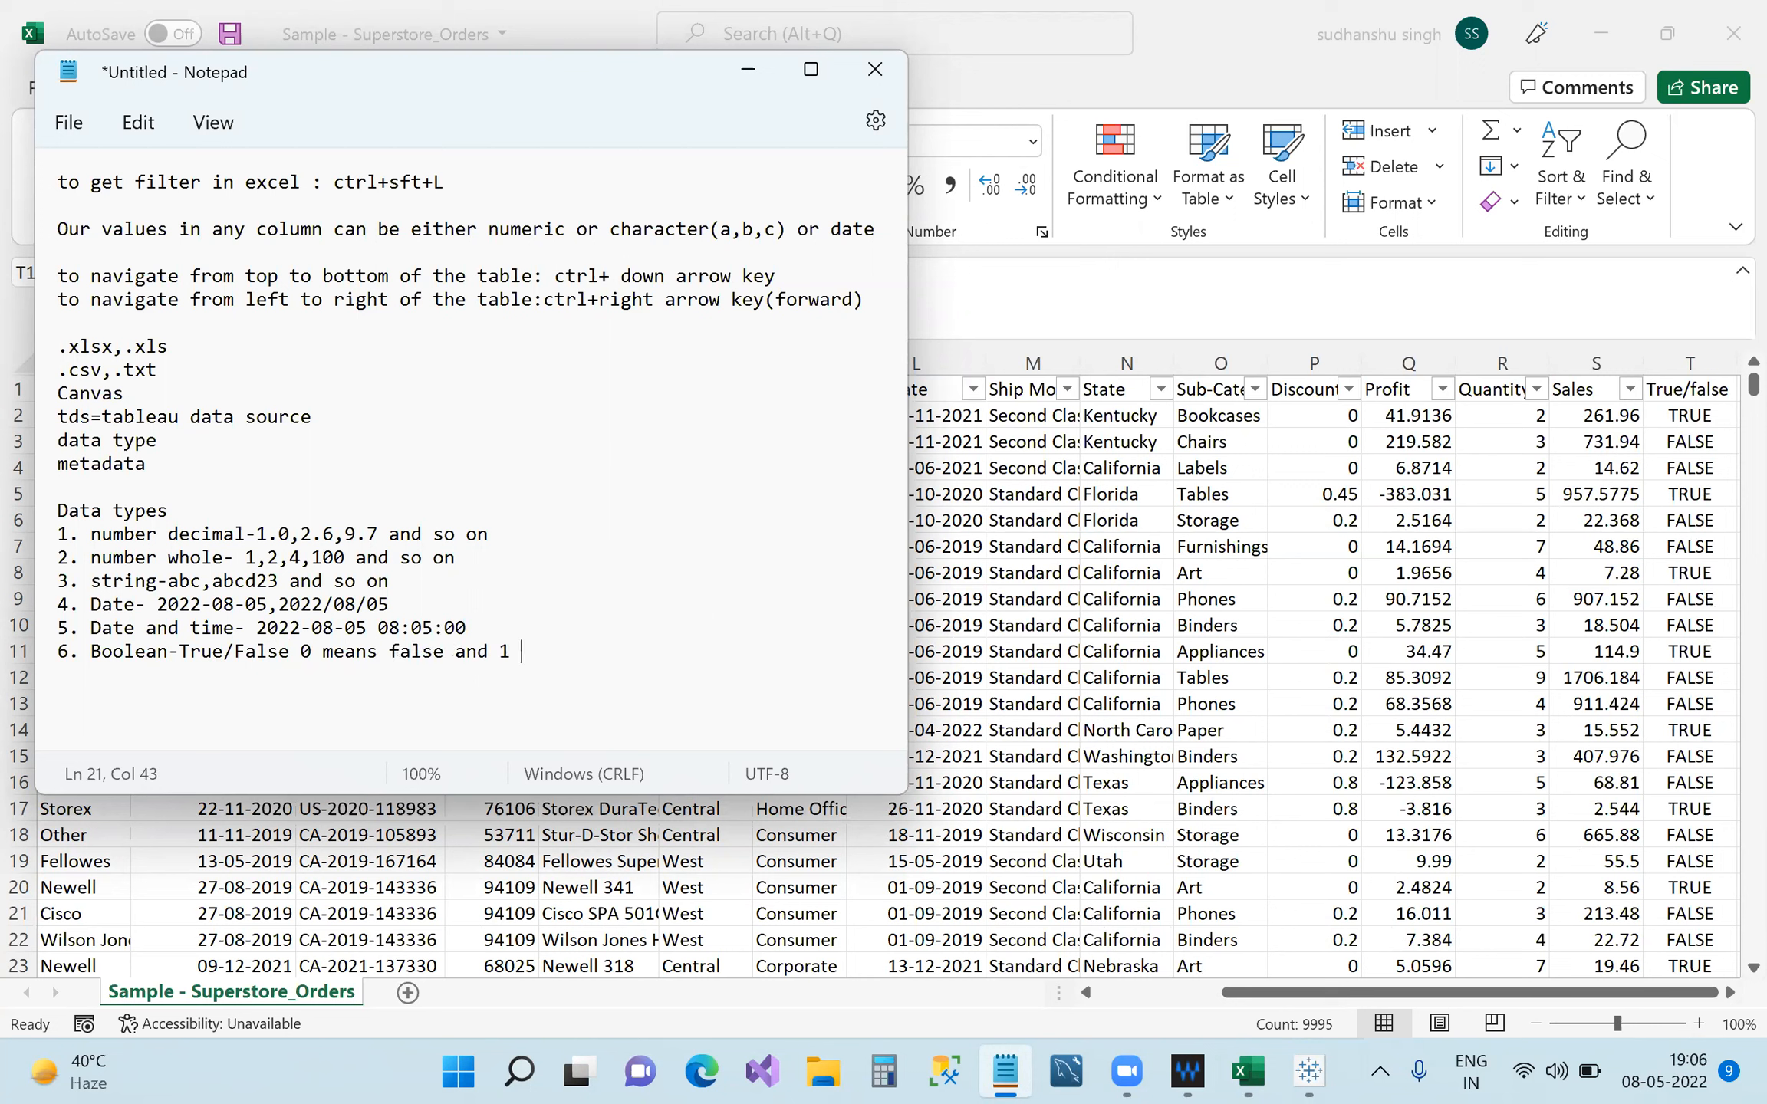
text(means true)
click(1598, 1007)
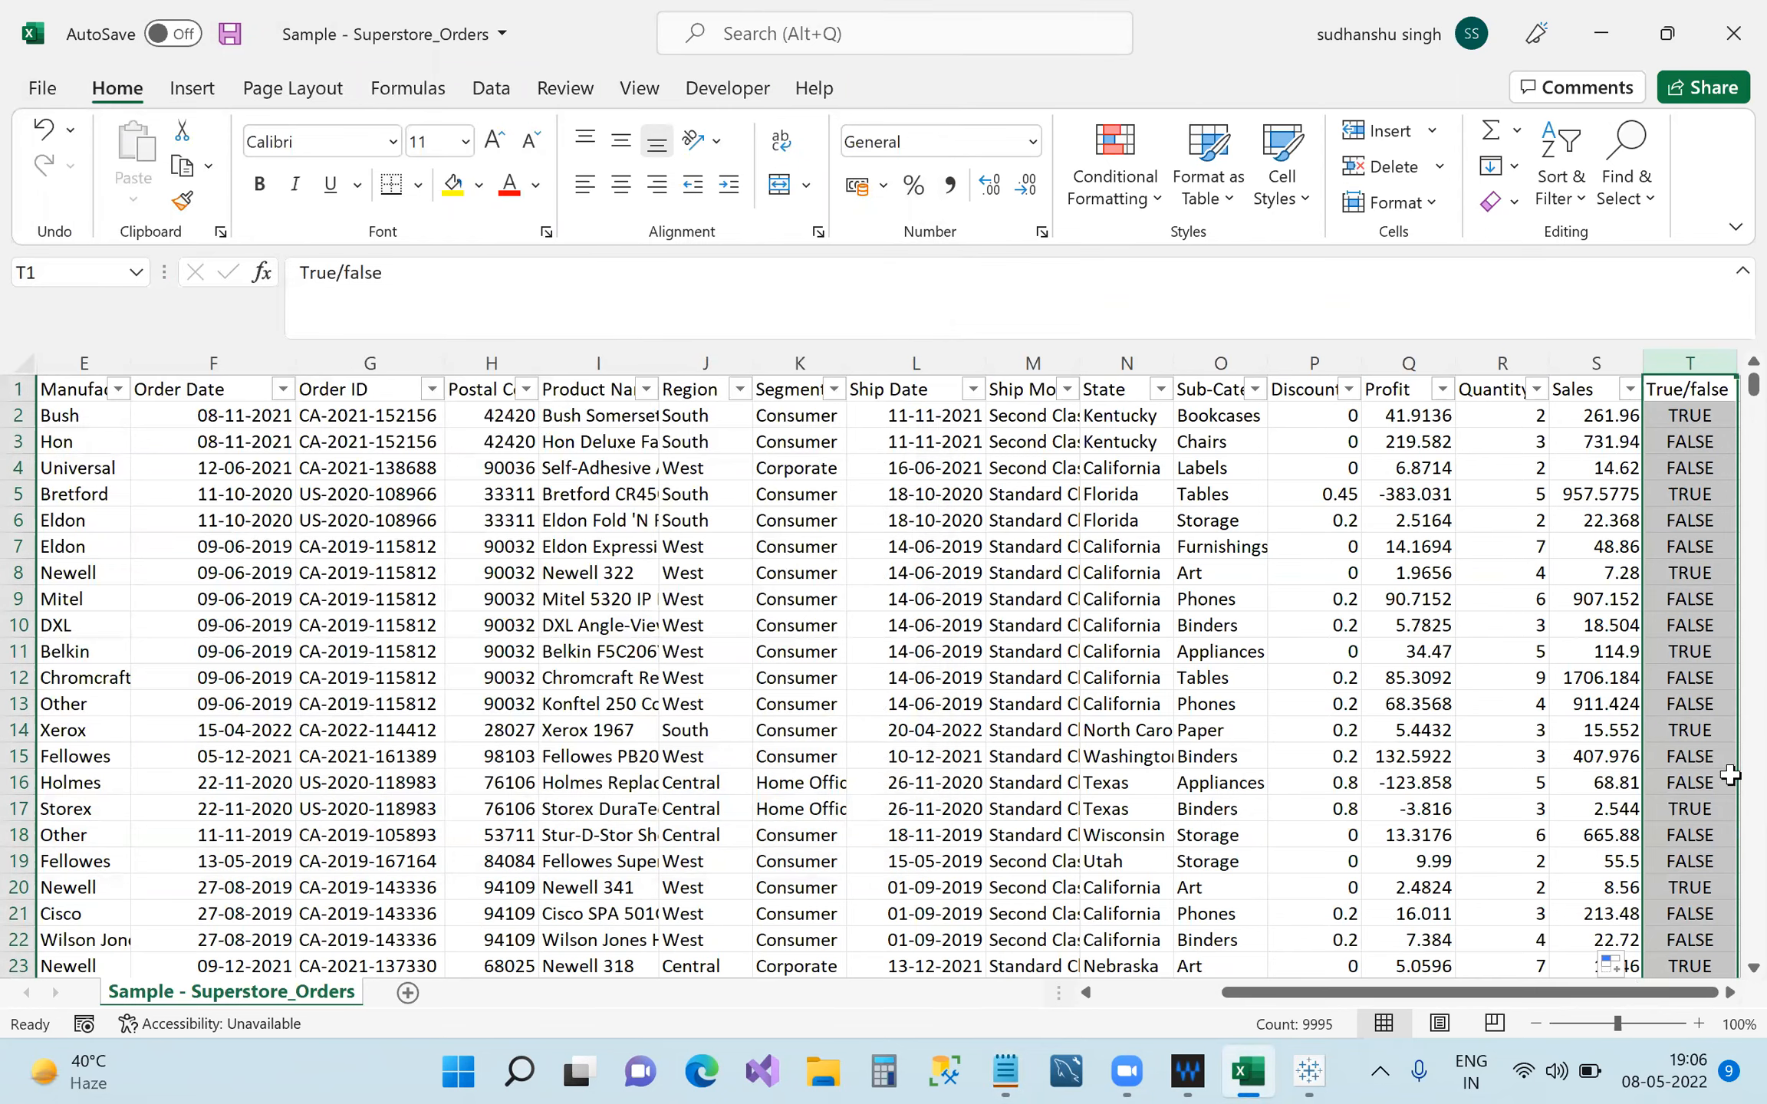
Add a 'Zero/one' header in U1 with 0, 1, 0 in cells U2 to U4.
click(1726, 997)
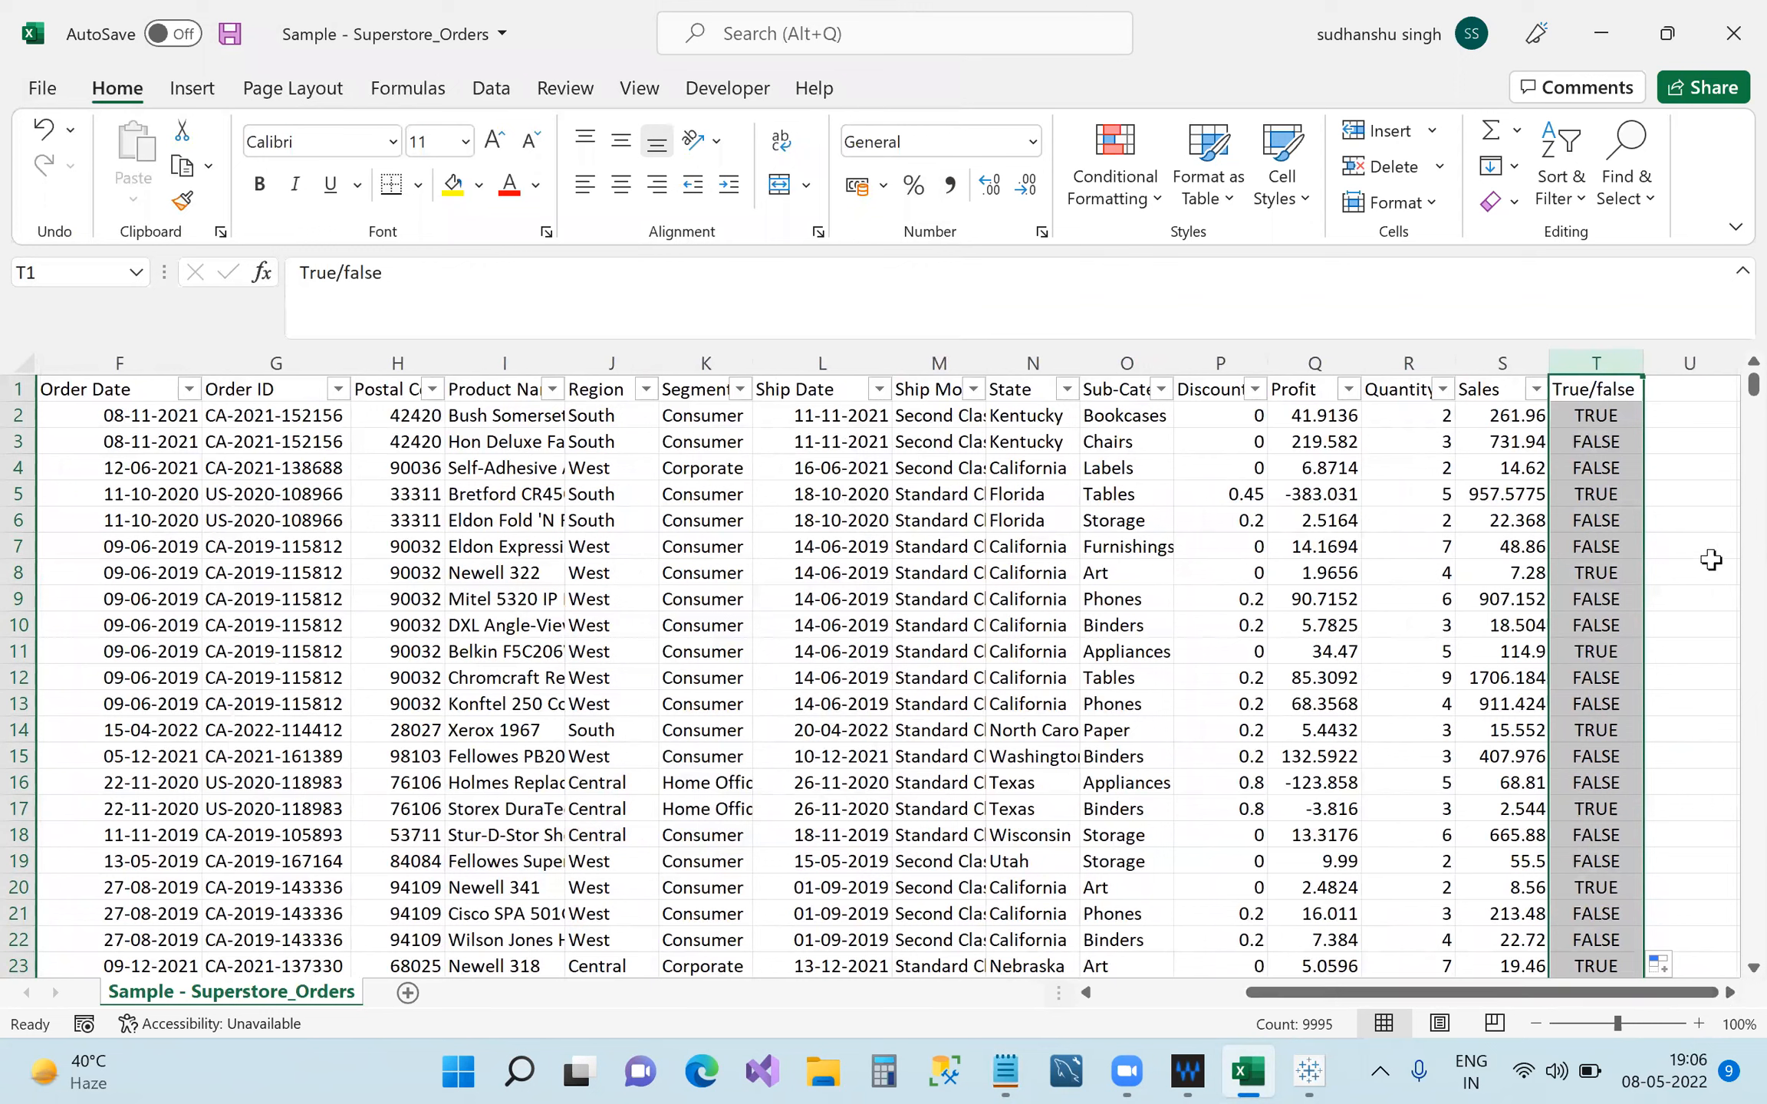
click(1689, 392)
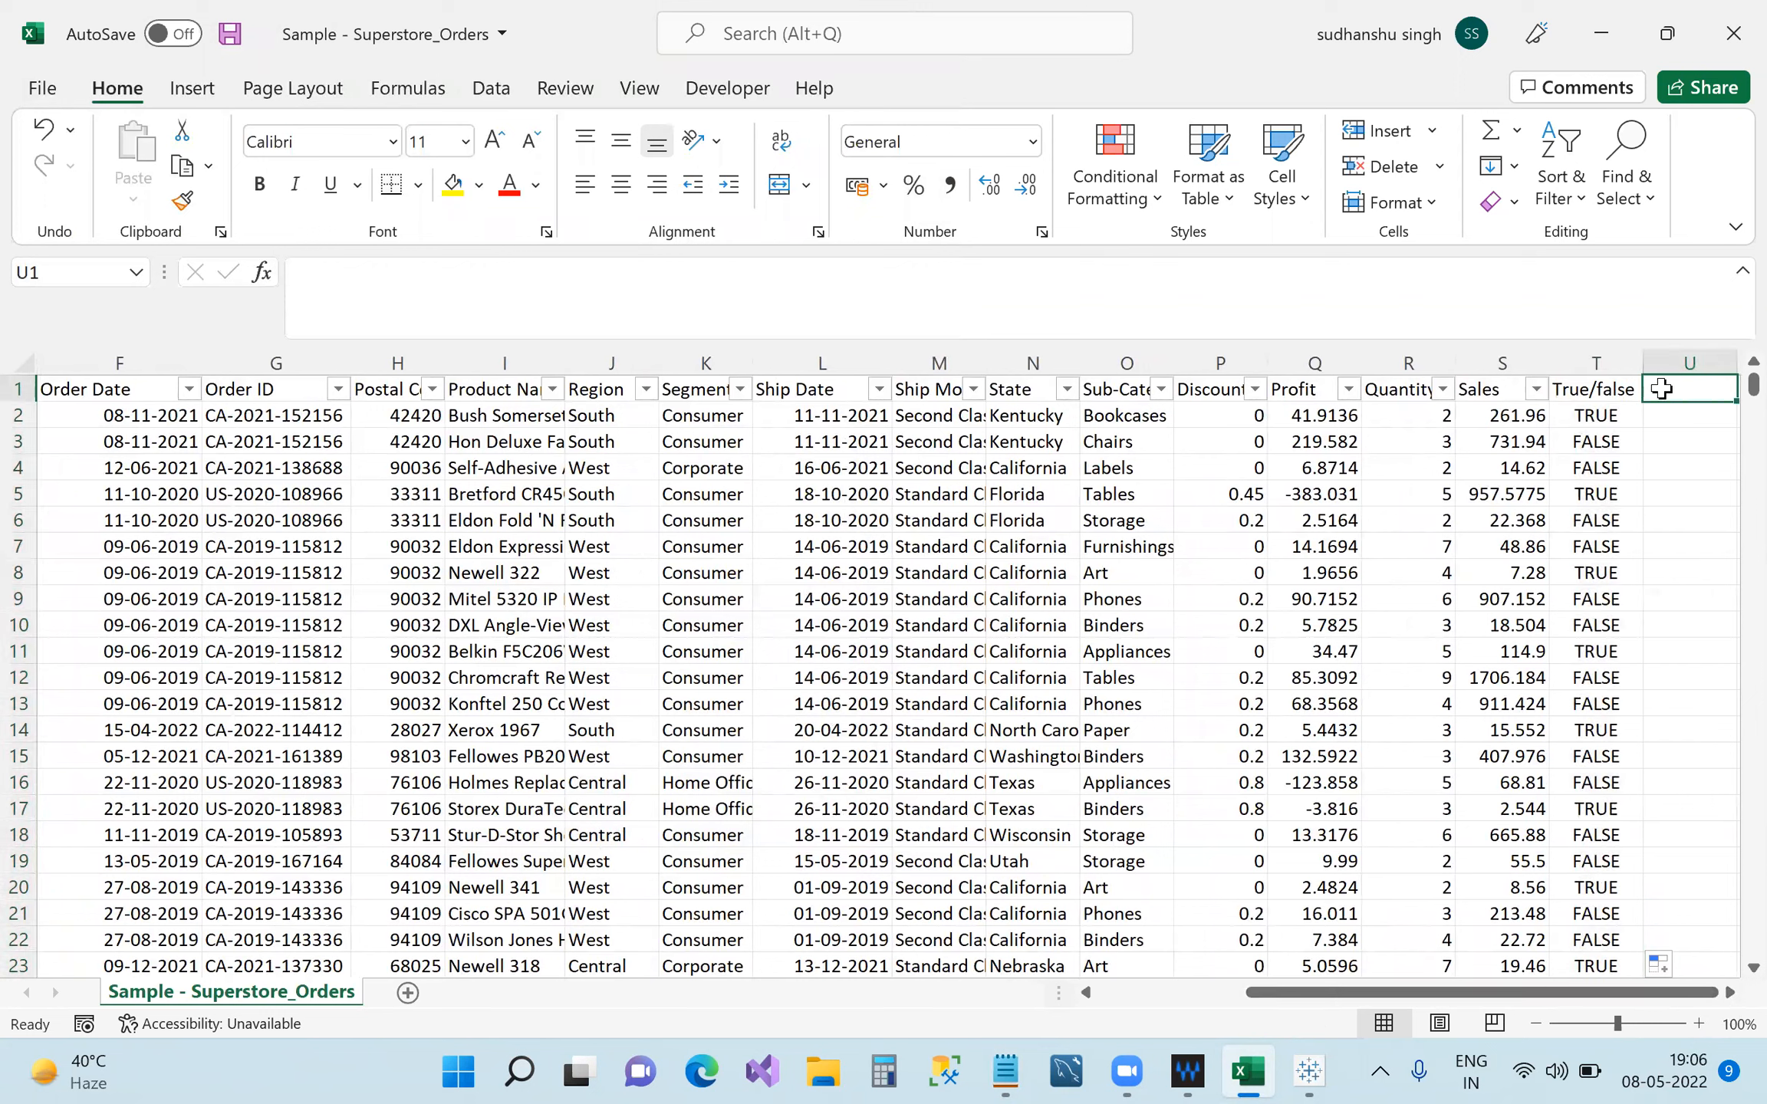
text(Zero)
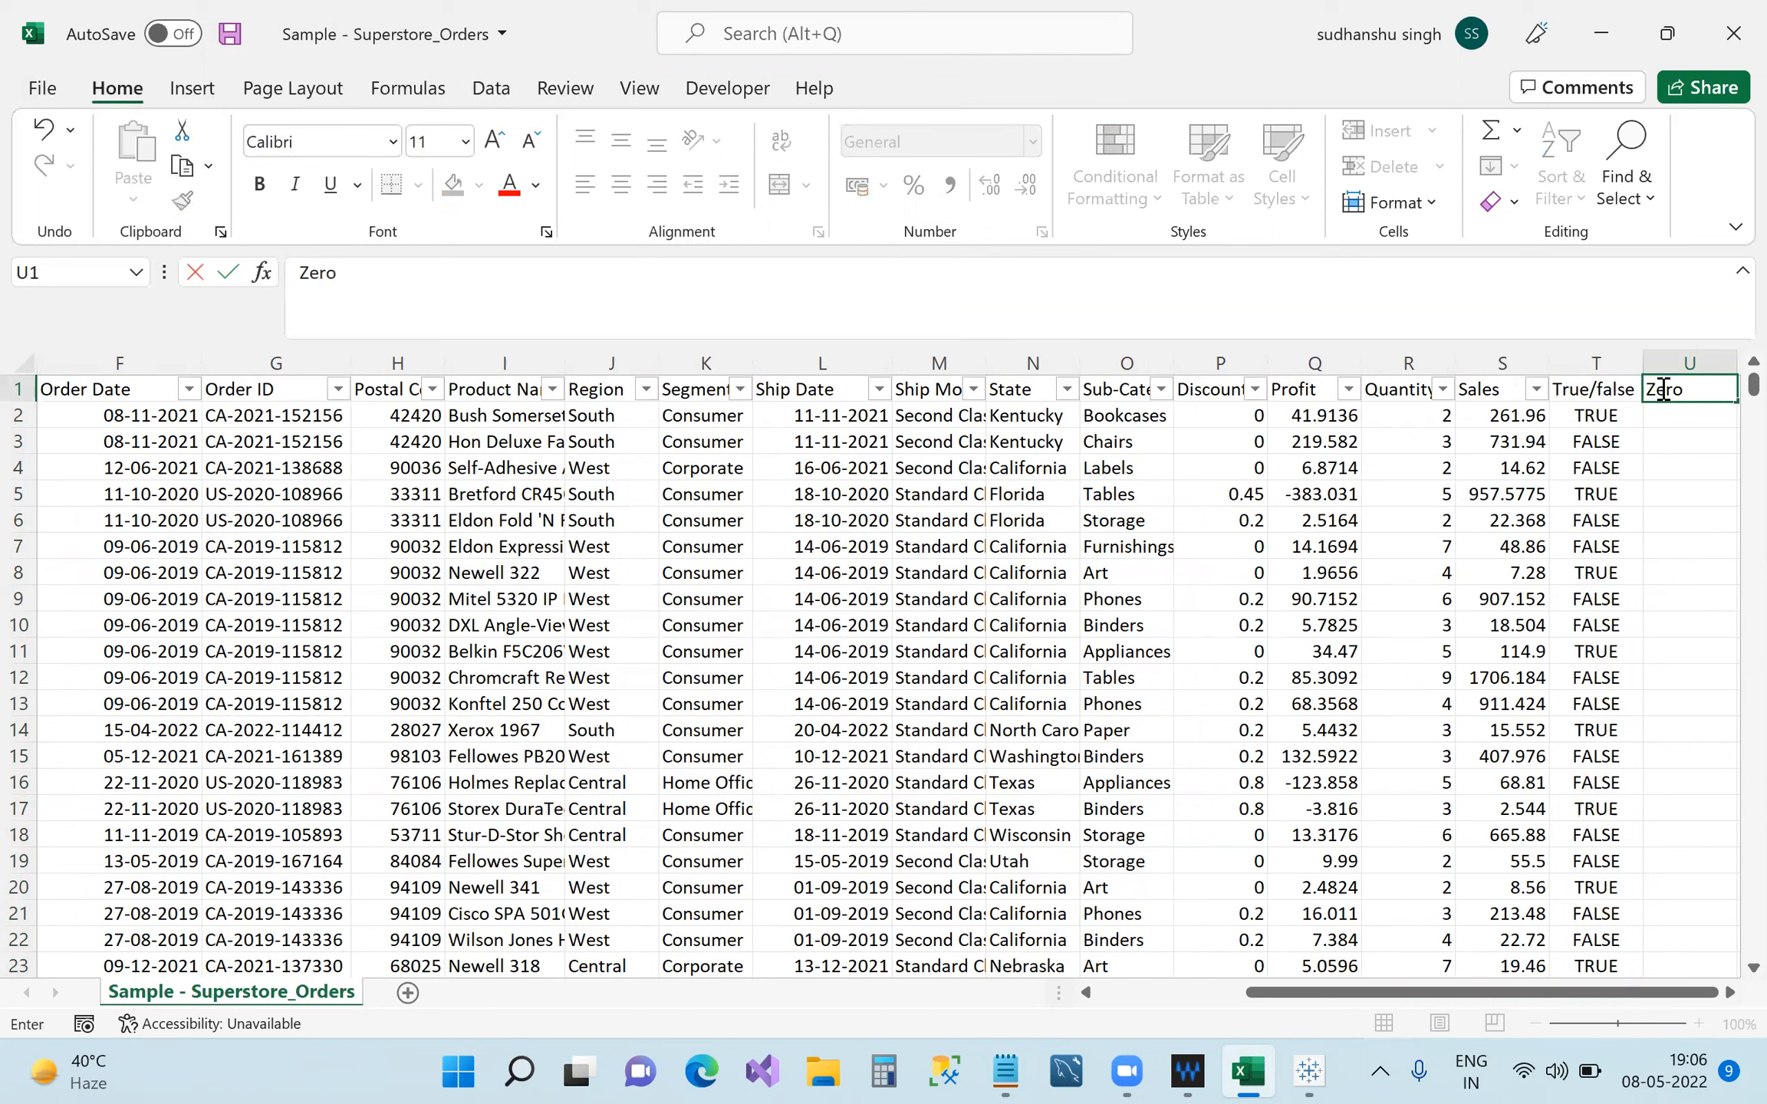
text(/one)
click(1668, 418)
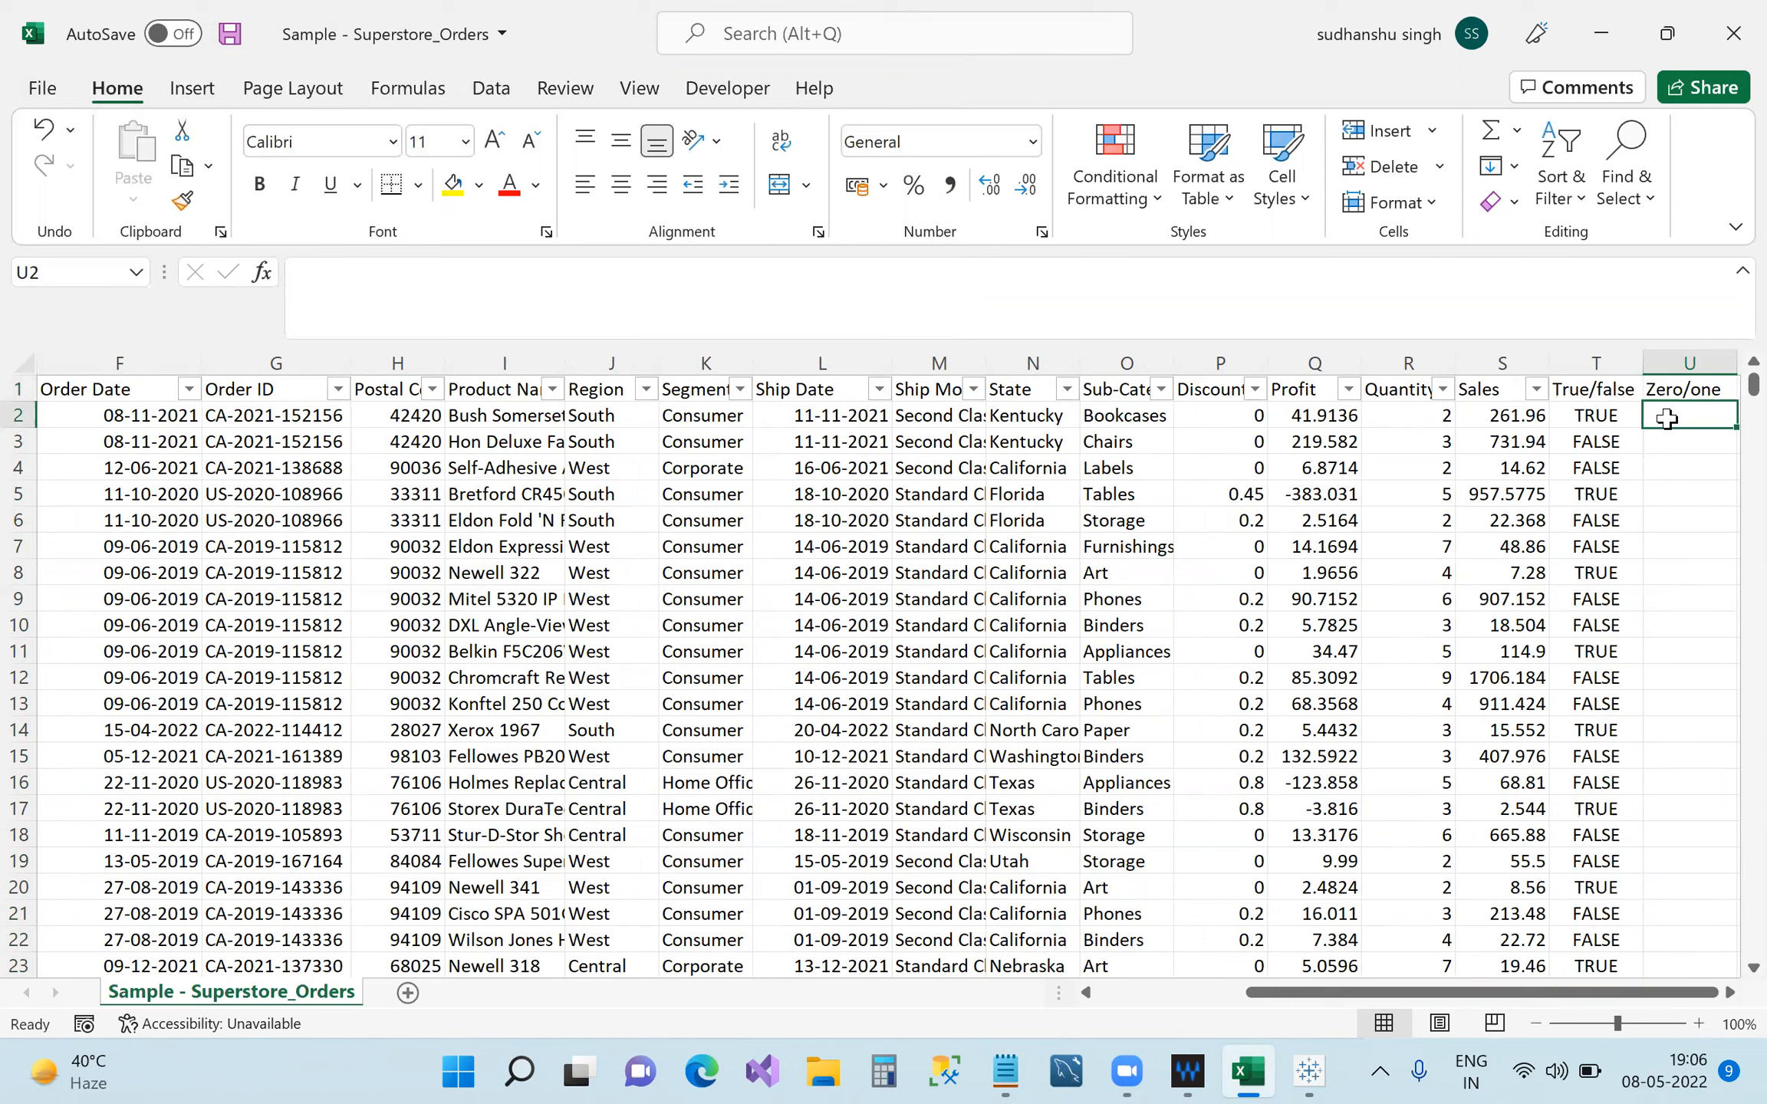
text(0)
click(1687, 441)
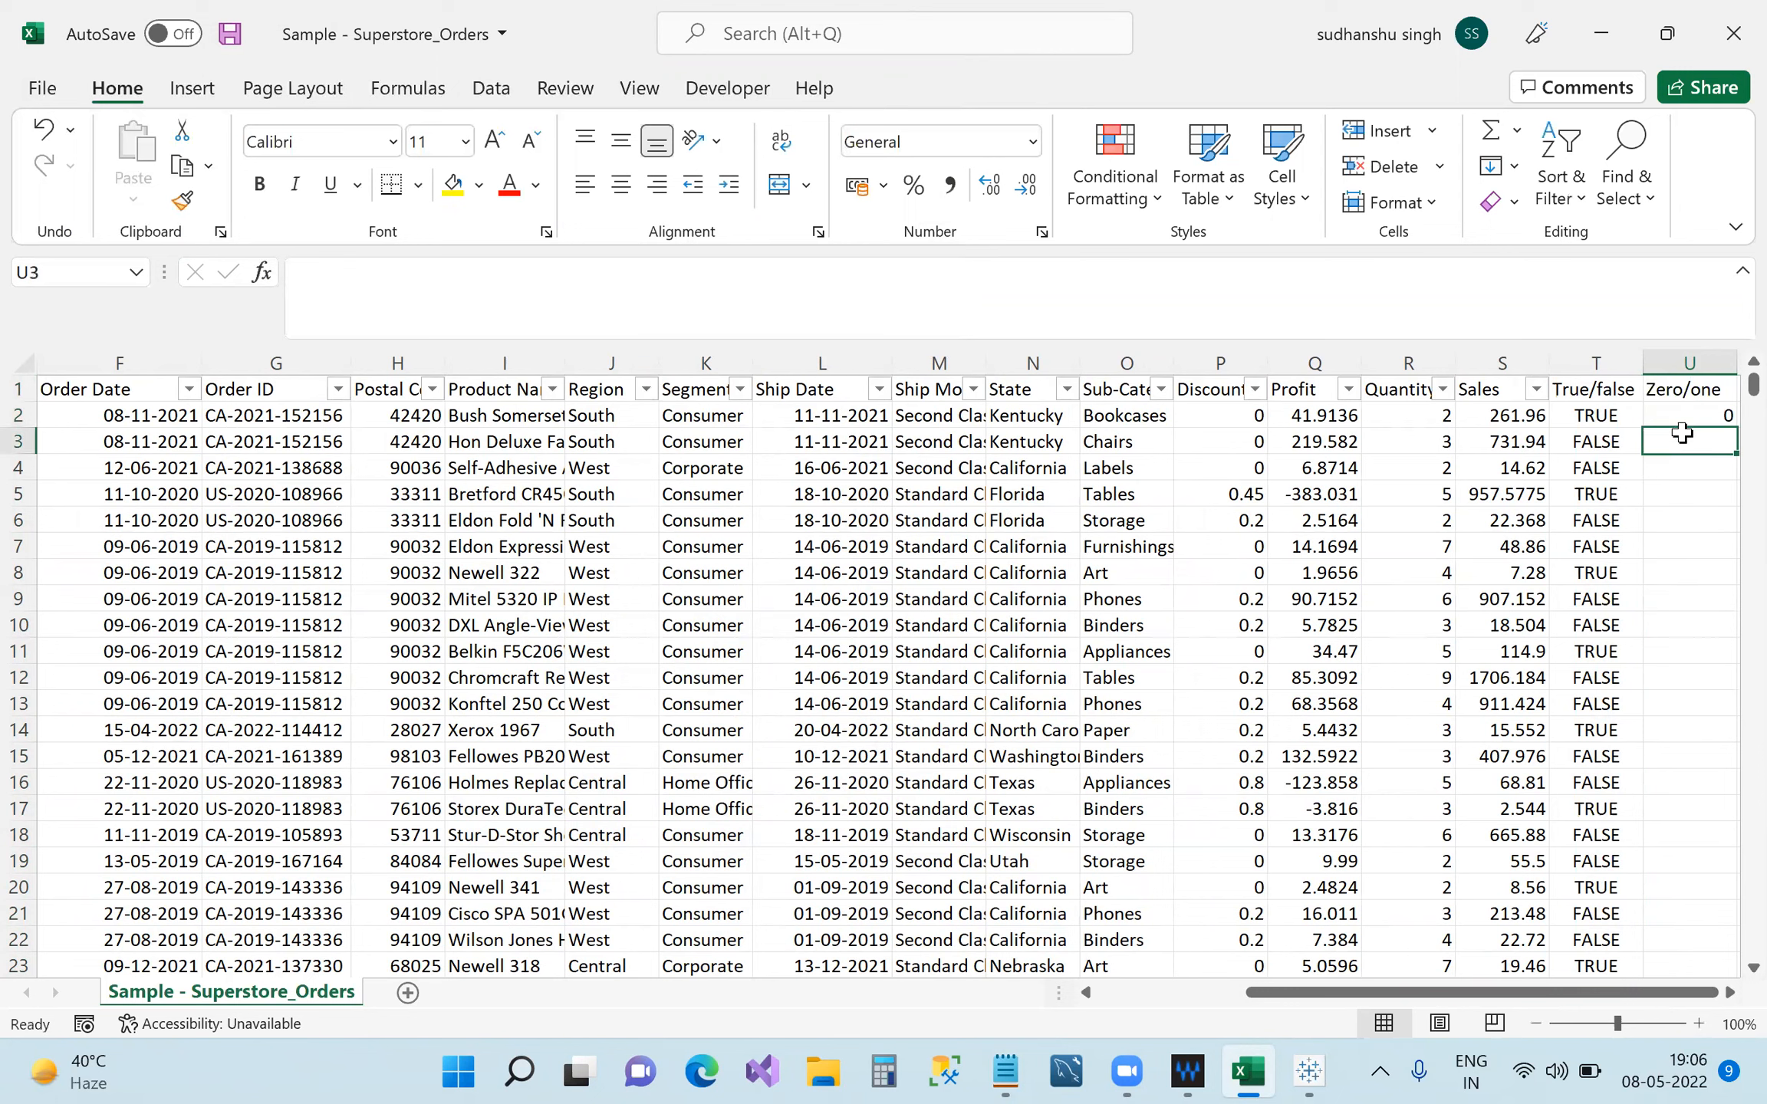
text(1)
click(1687, 466)
text(0)
click(1704, 495)
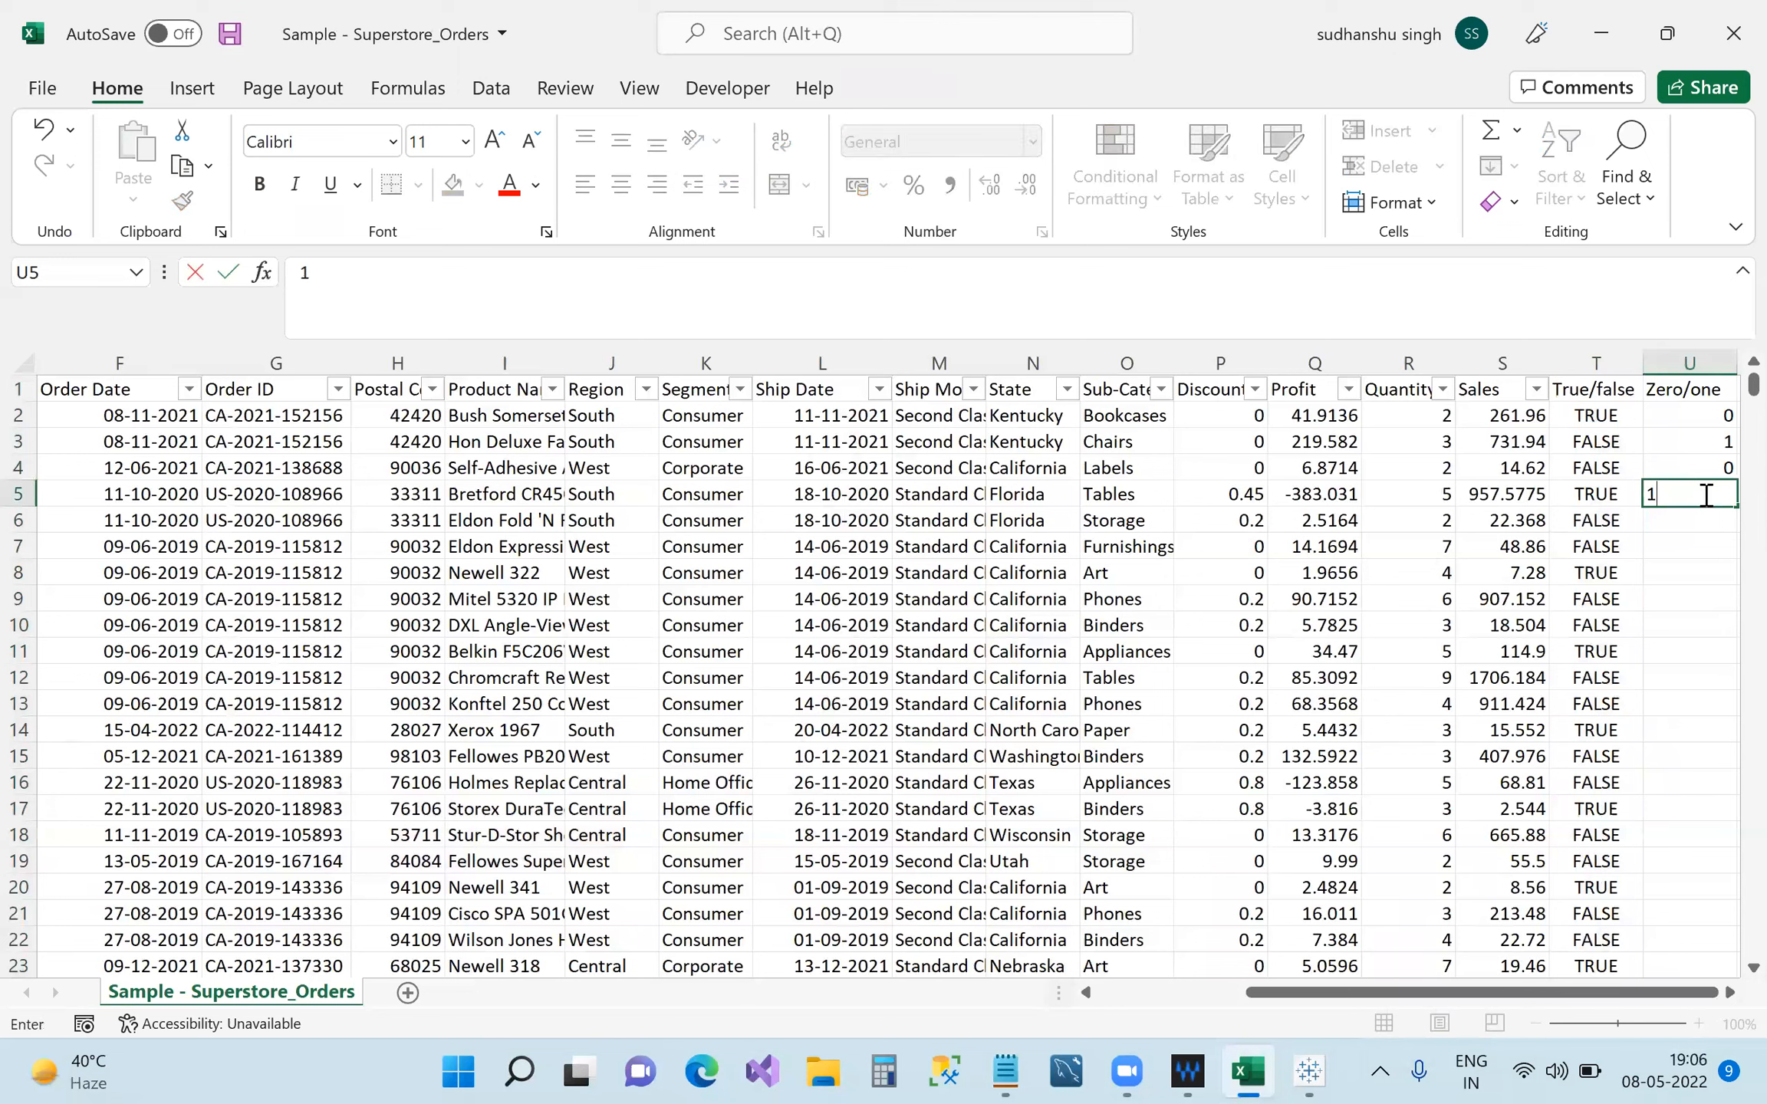
Fill the zero/one values down column U, then clear everything below row 6.
drag(1688, 416, 1726, 495)
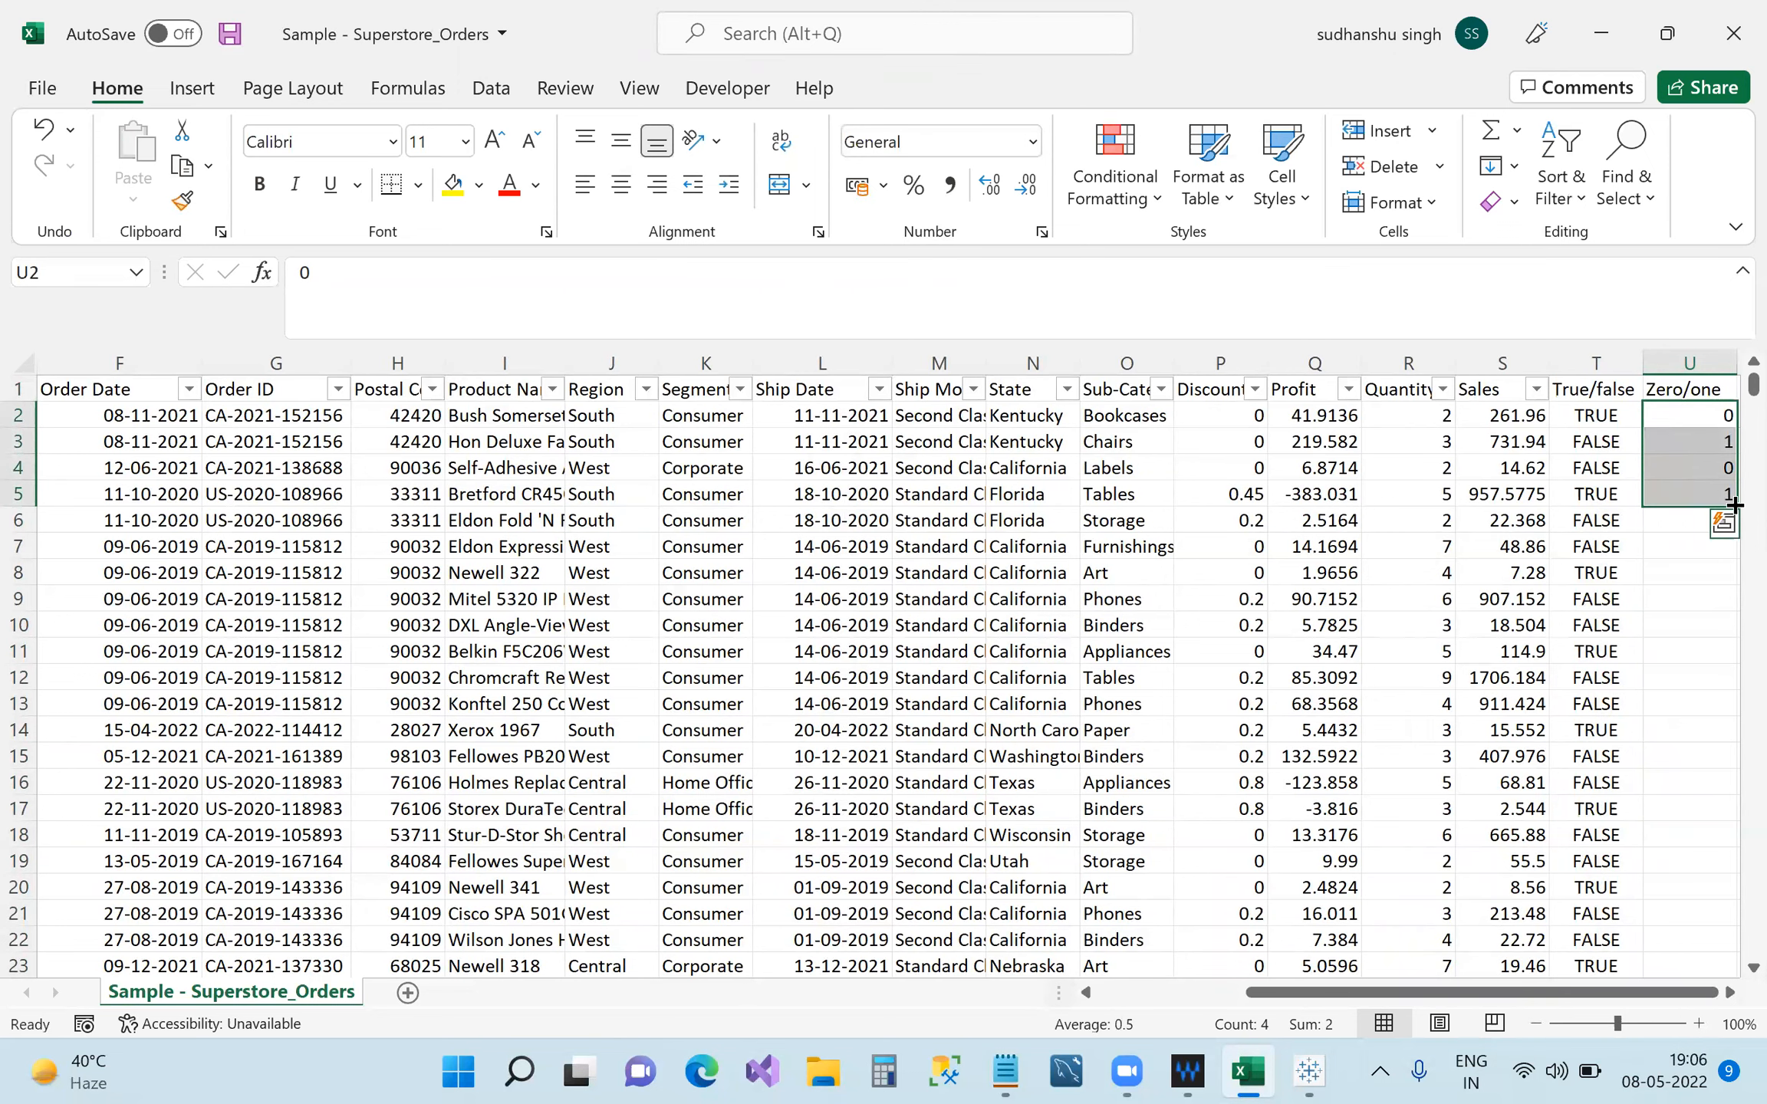
double_click(1734, 505)
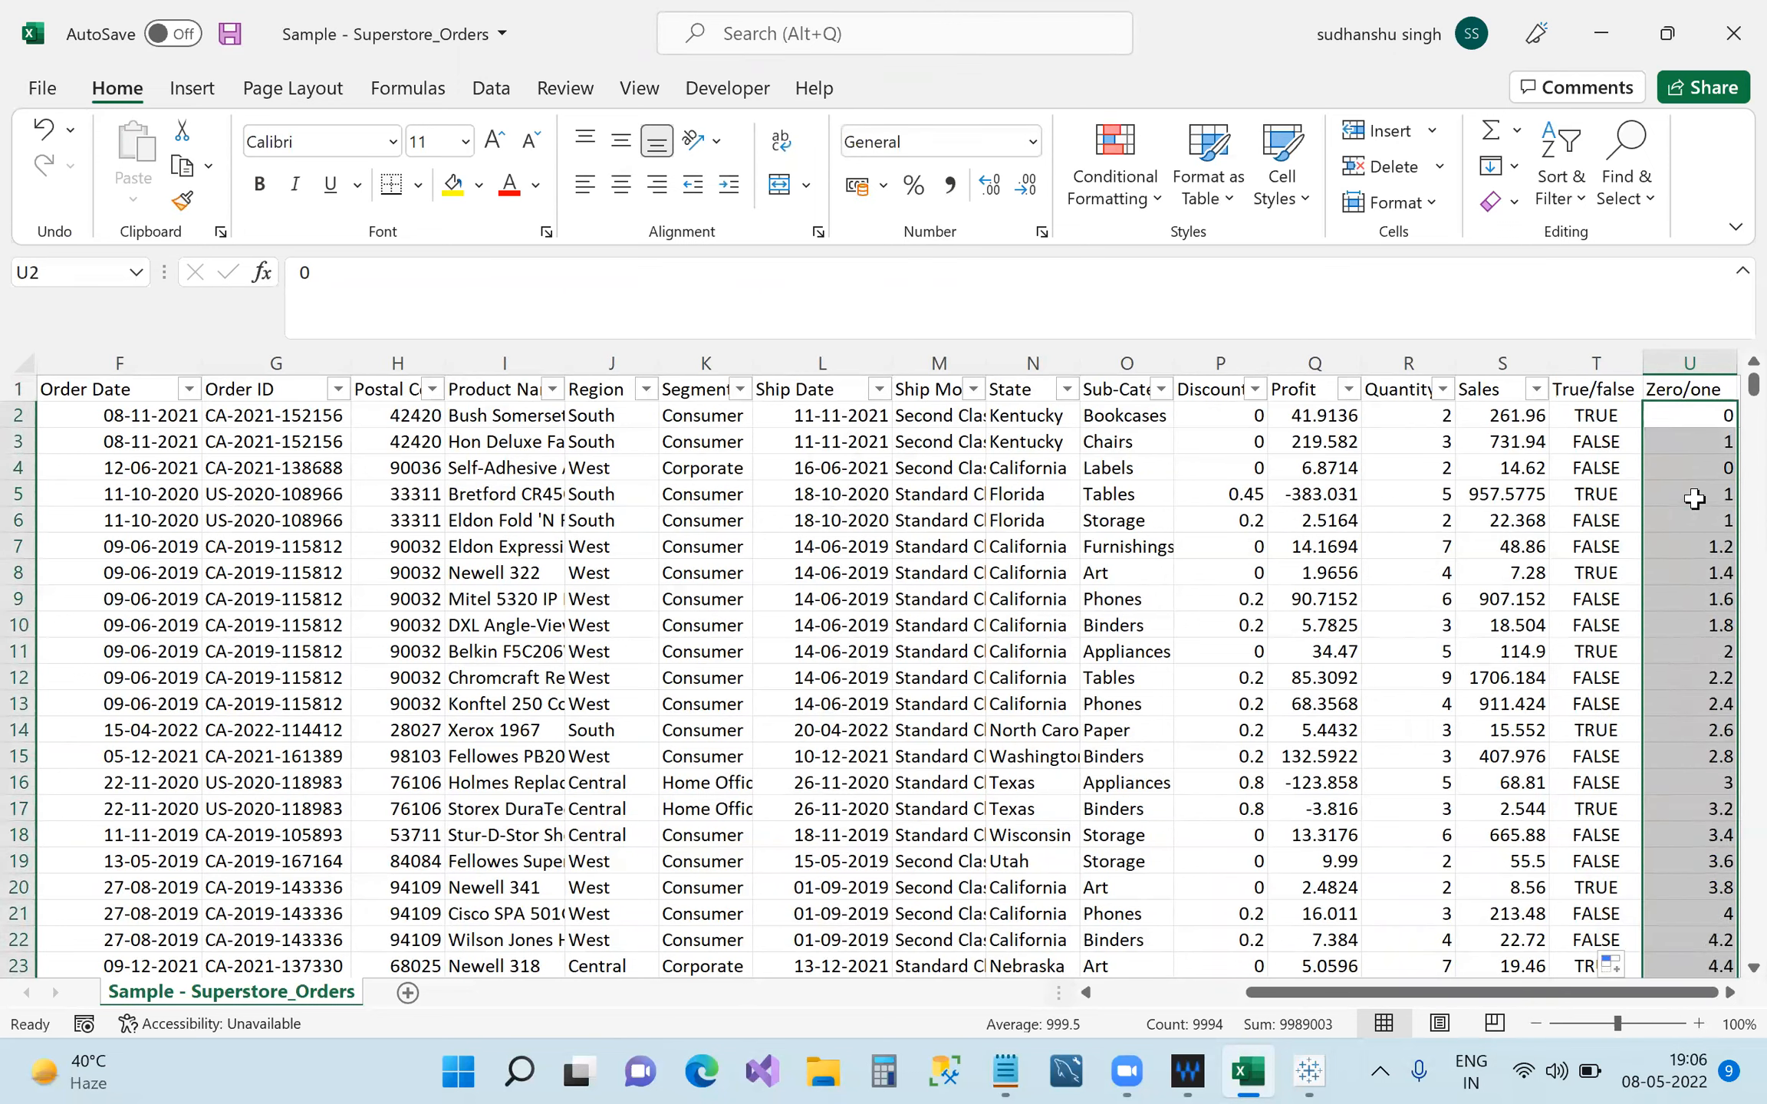
drag(1712, 547, 1720, 940)
key(Delete)
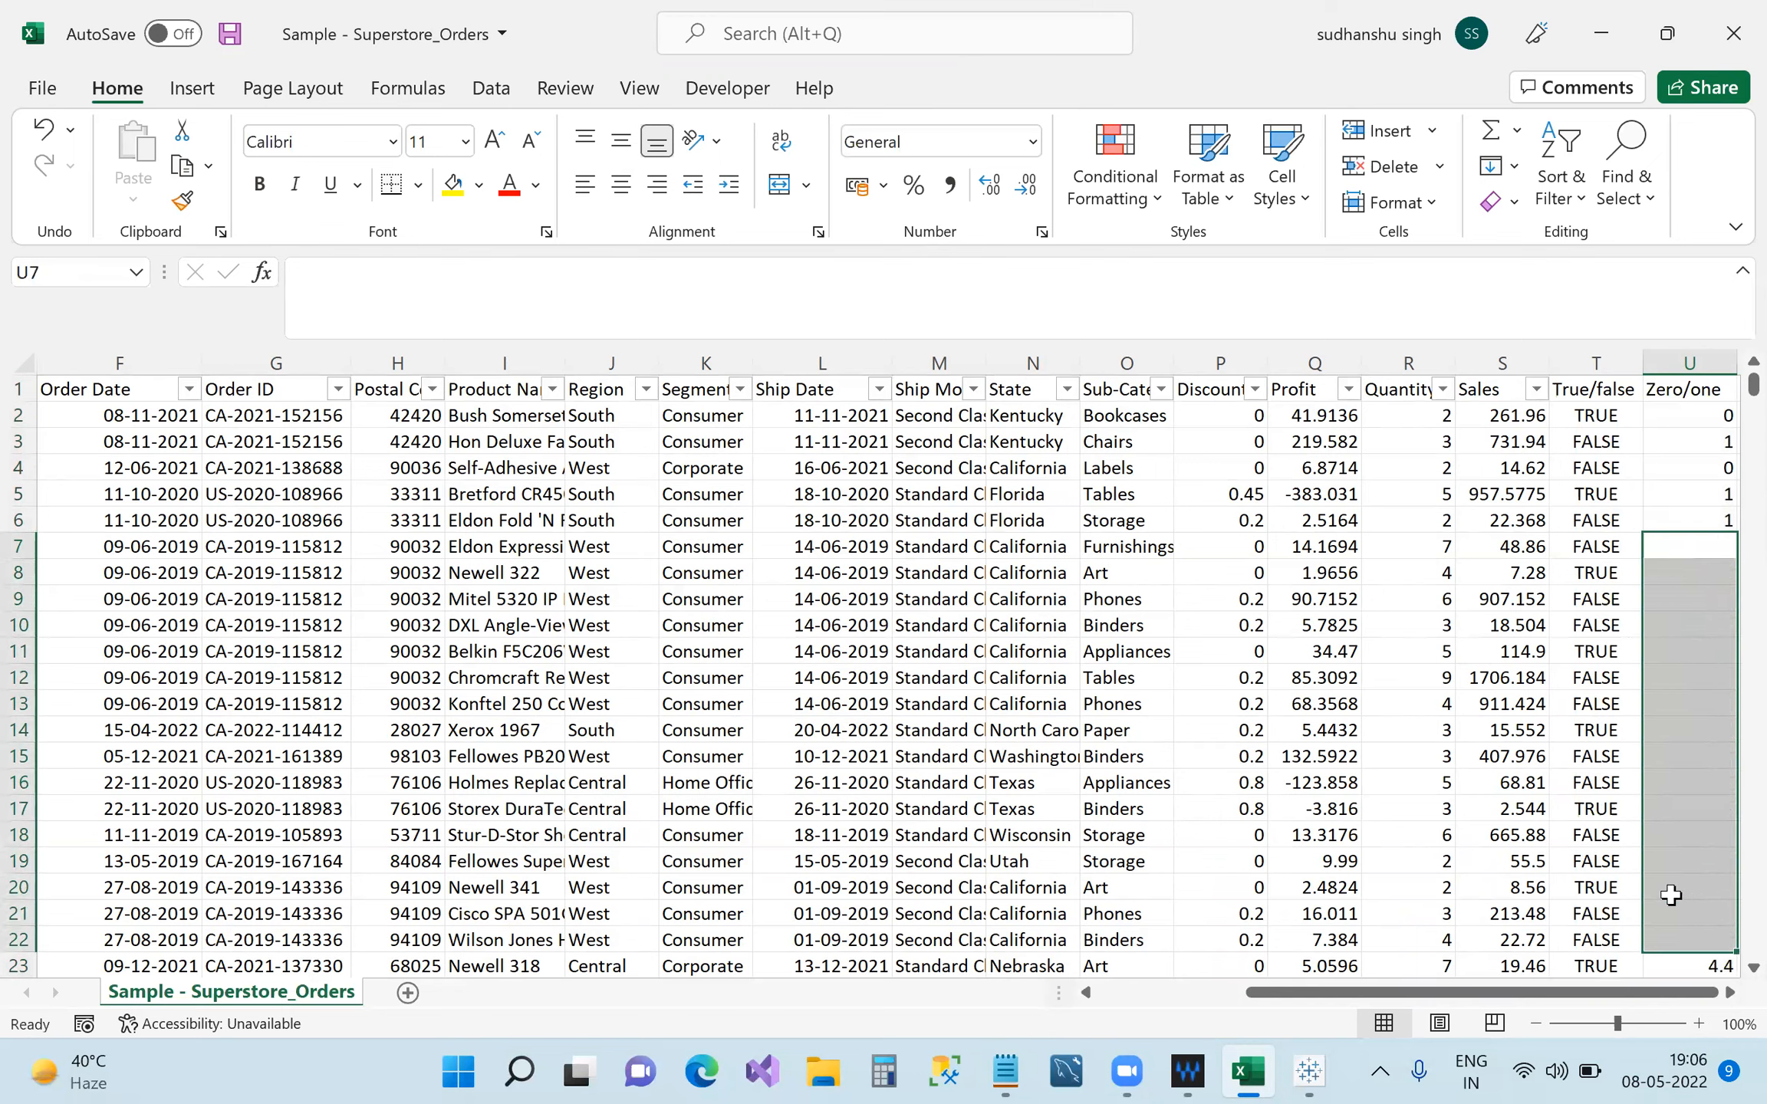
click(1689, 395)
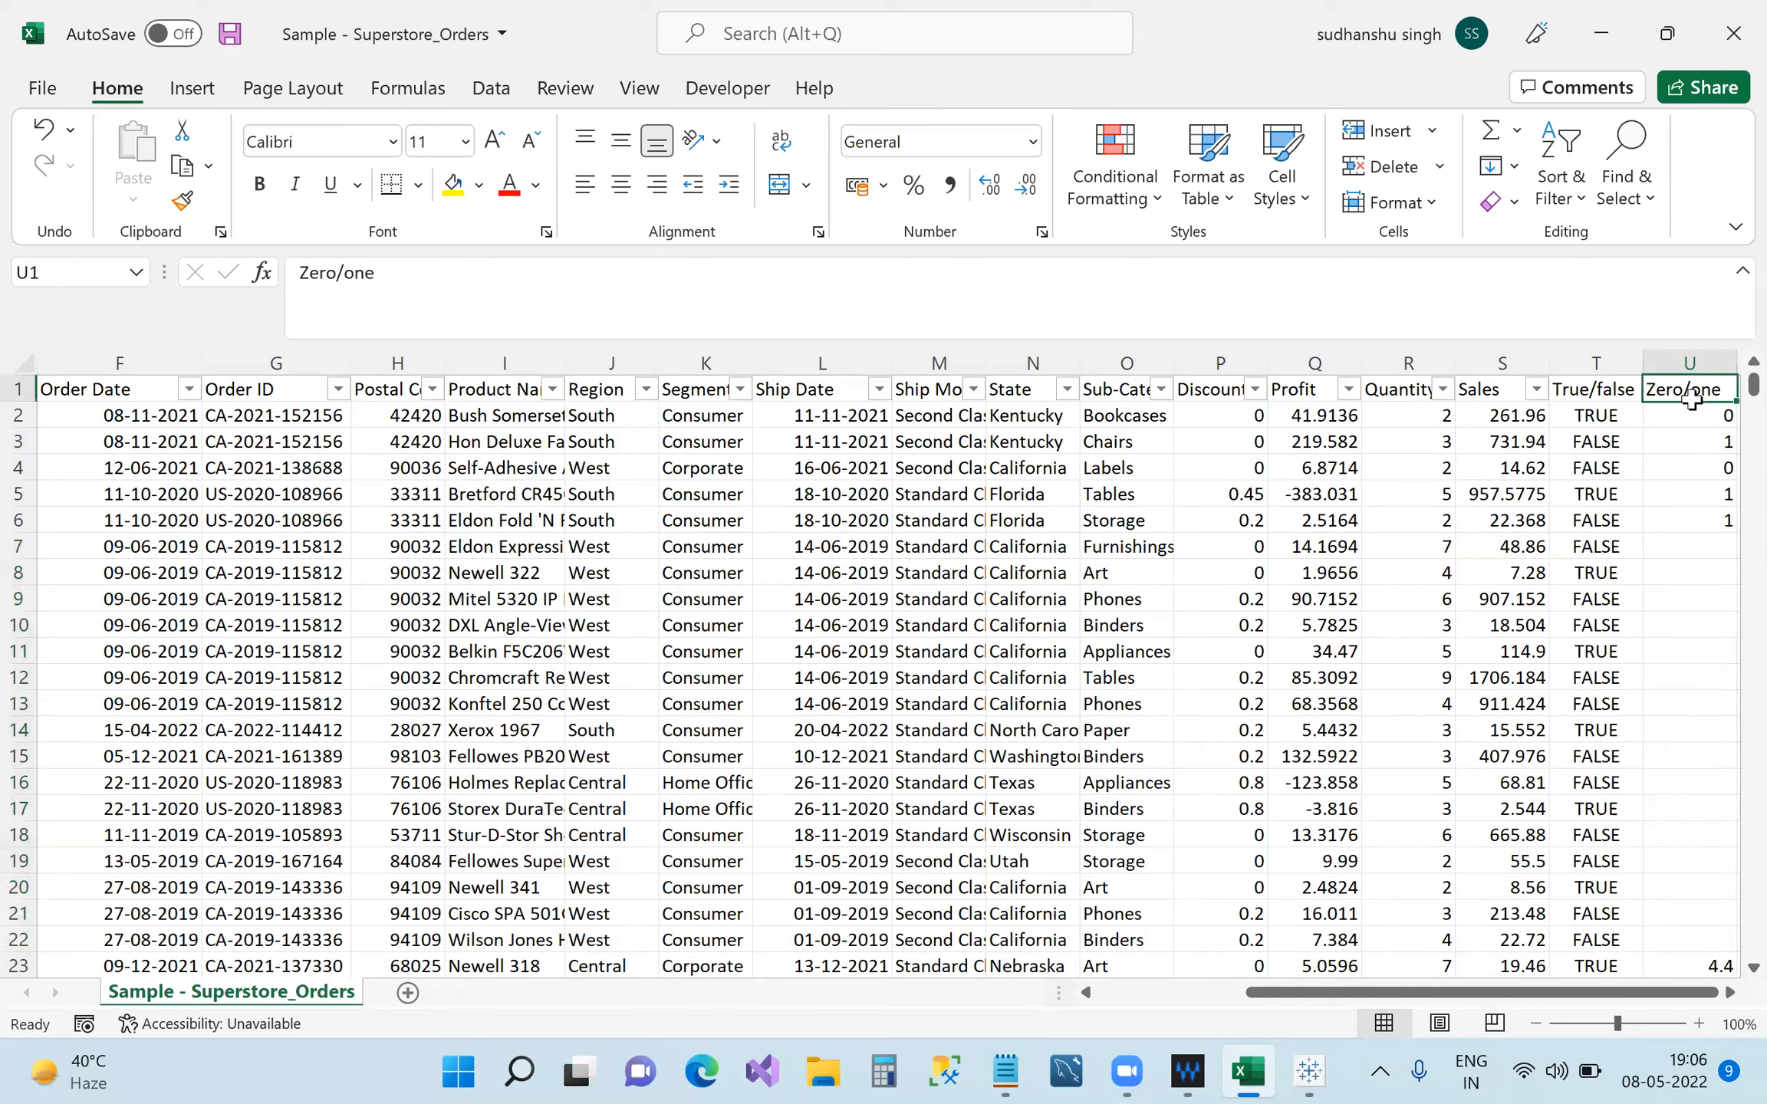
drag(1695, 416, 1708, 512)
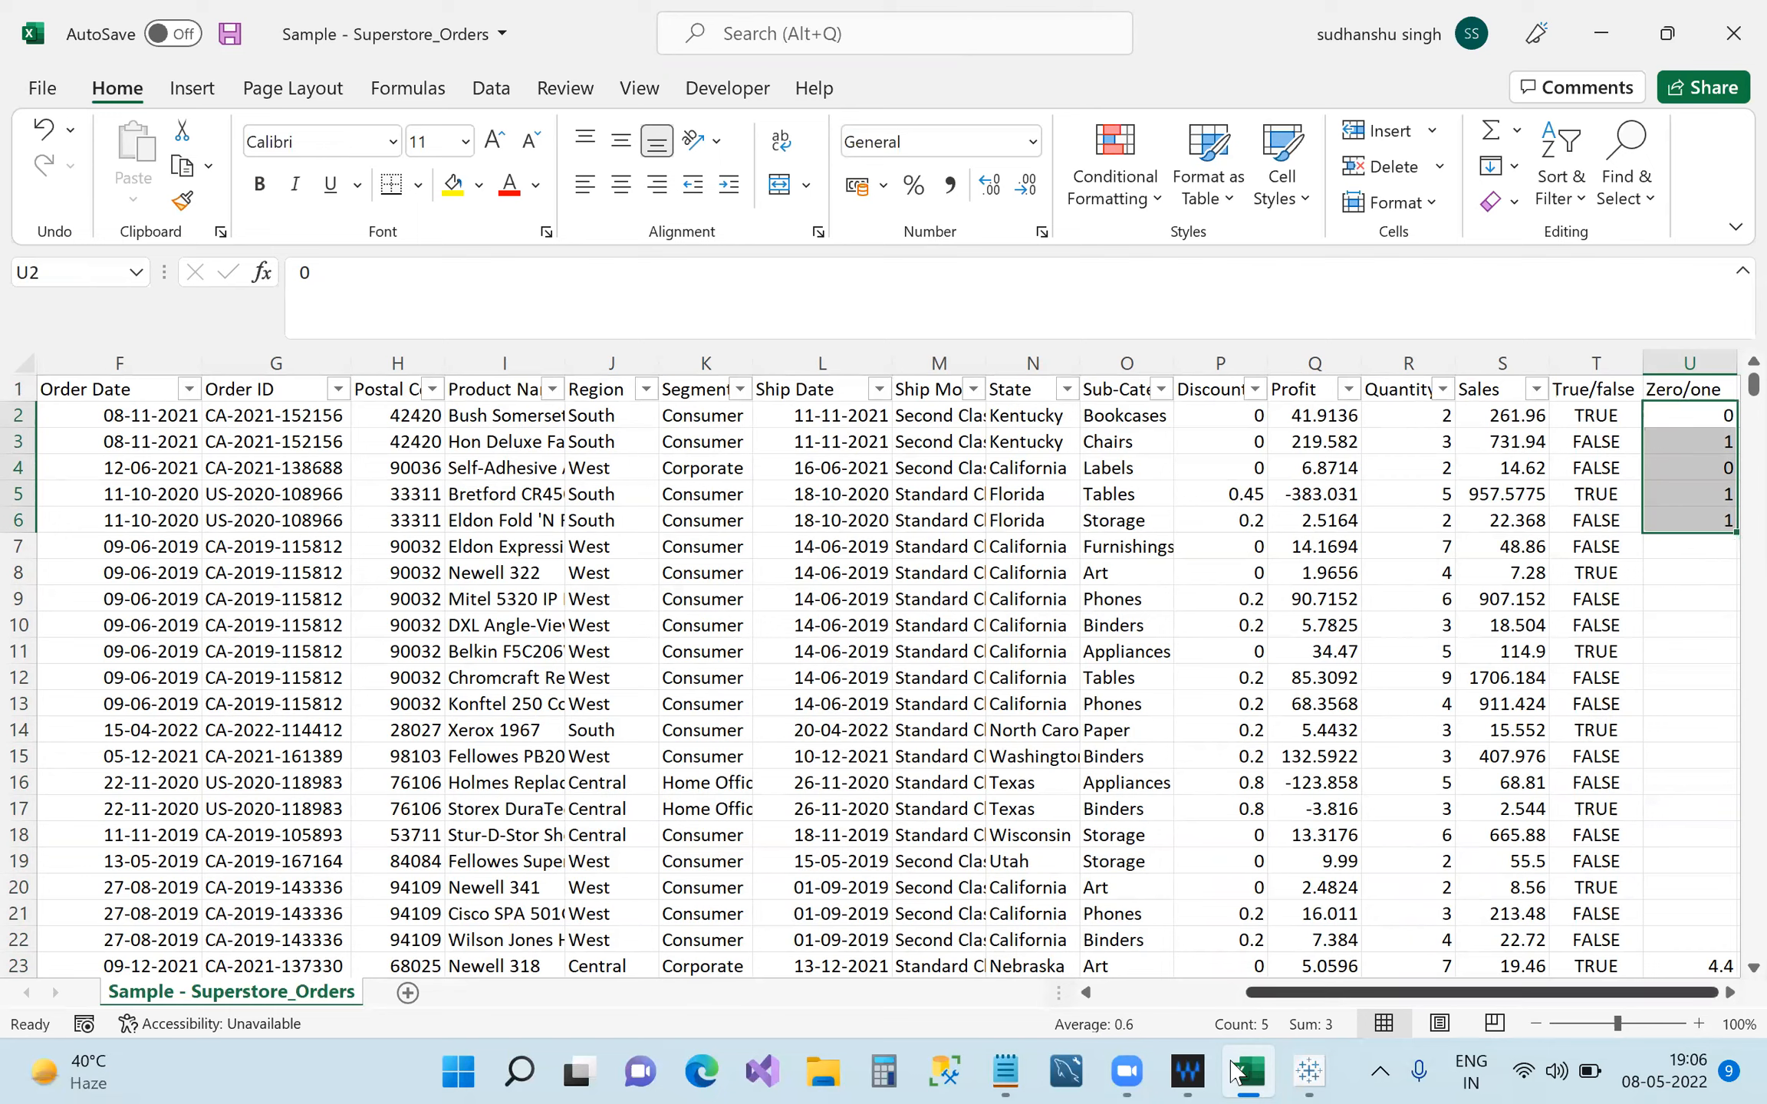
mouse_move(1309, 1071)
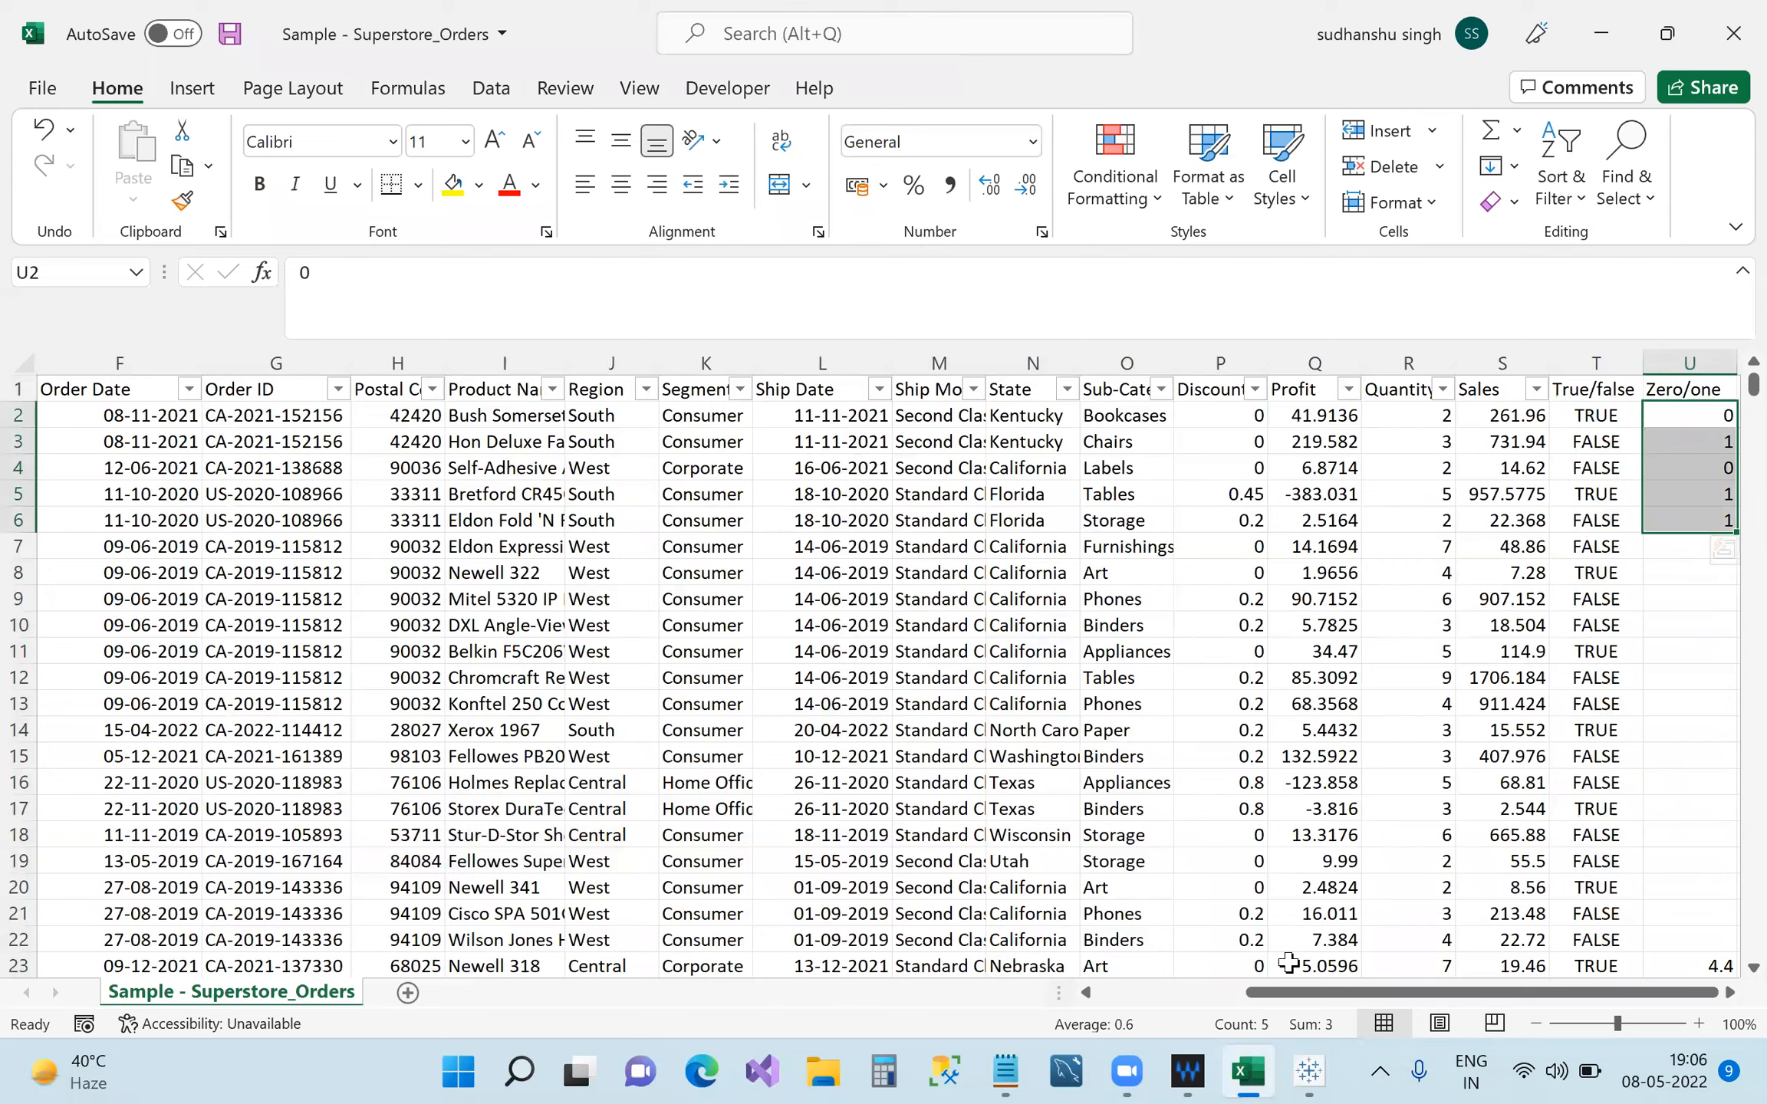
mouse_move(1114, 1067)
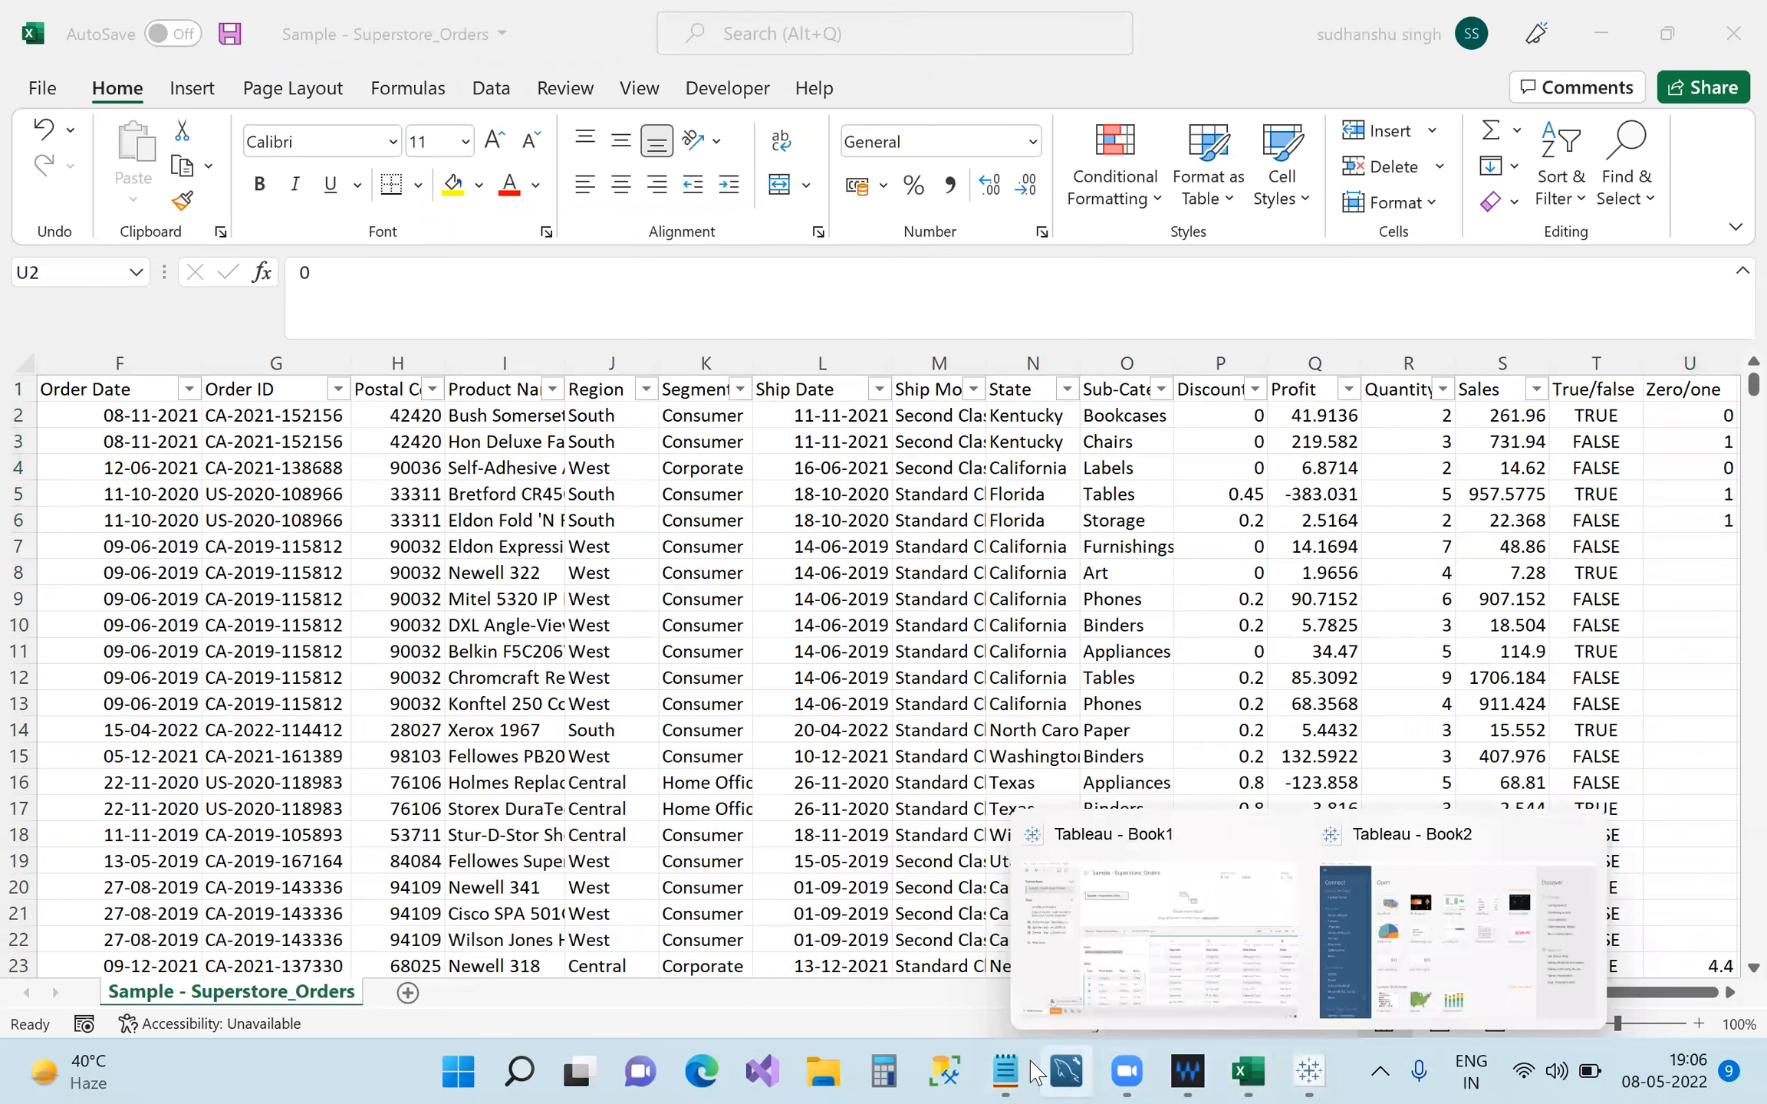
Add a 'binary' line below 'metadata' in the notes, then minimize Notepad.
click(1005, 1072)
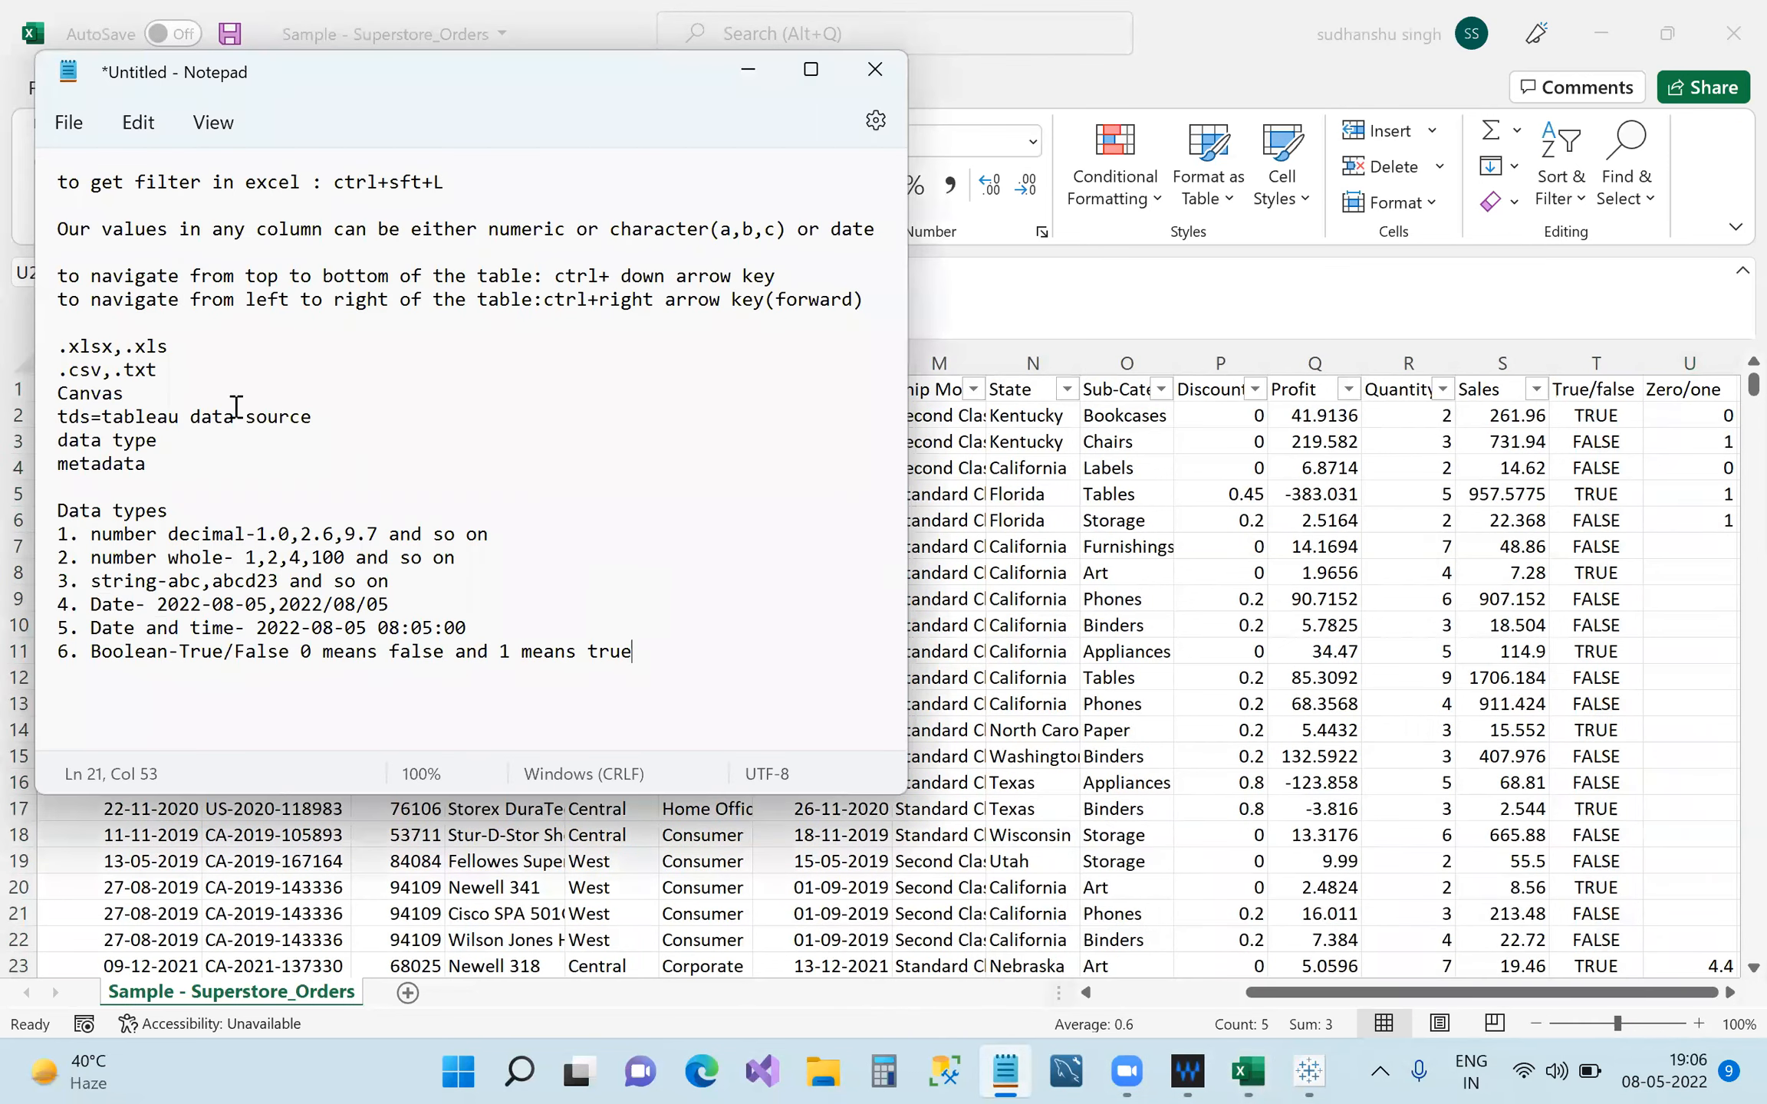
click(185, 461)
key(Return)
text(binary)
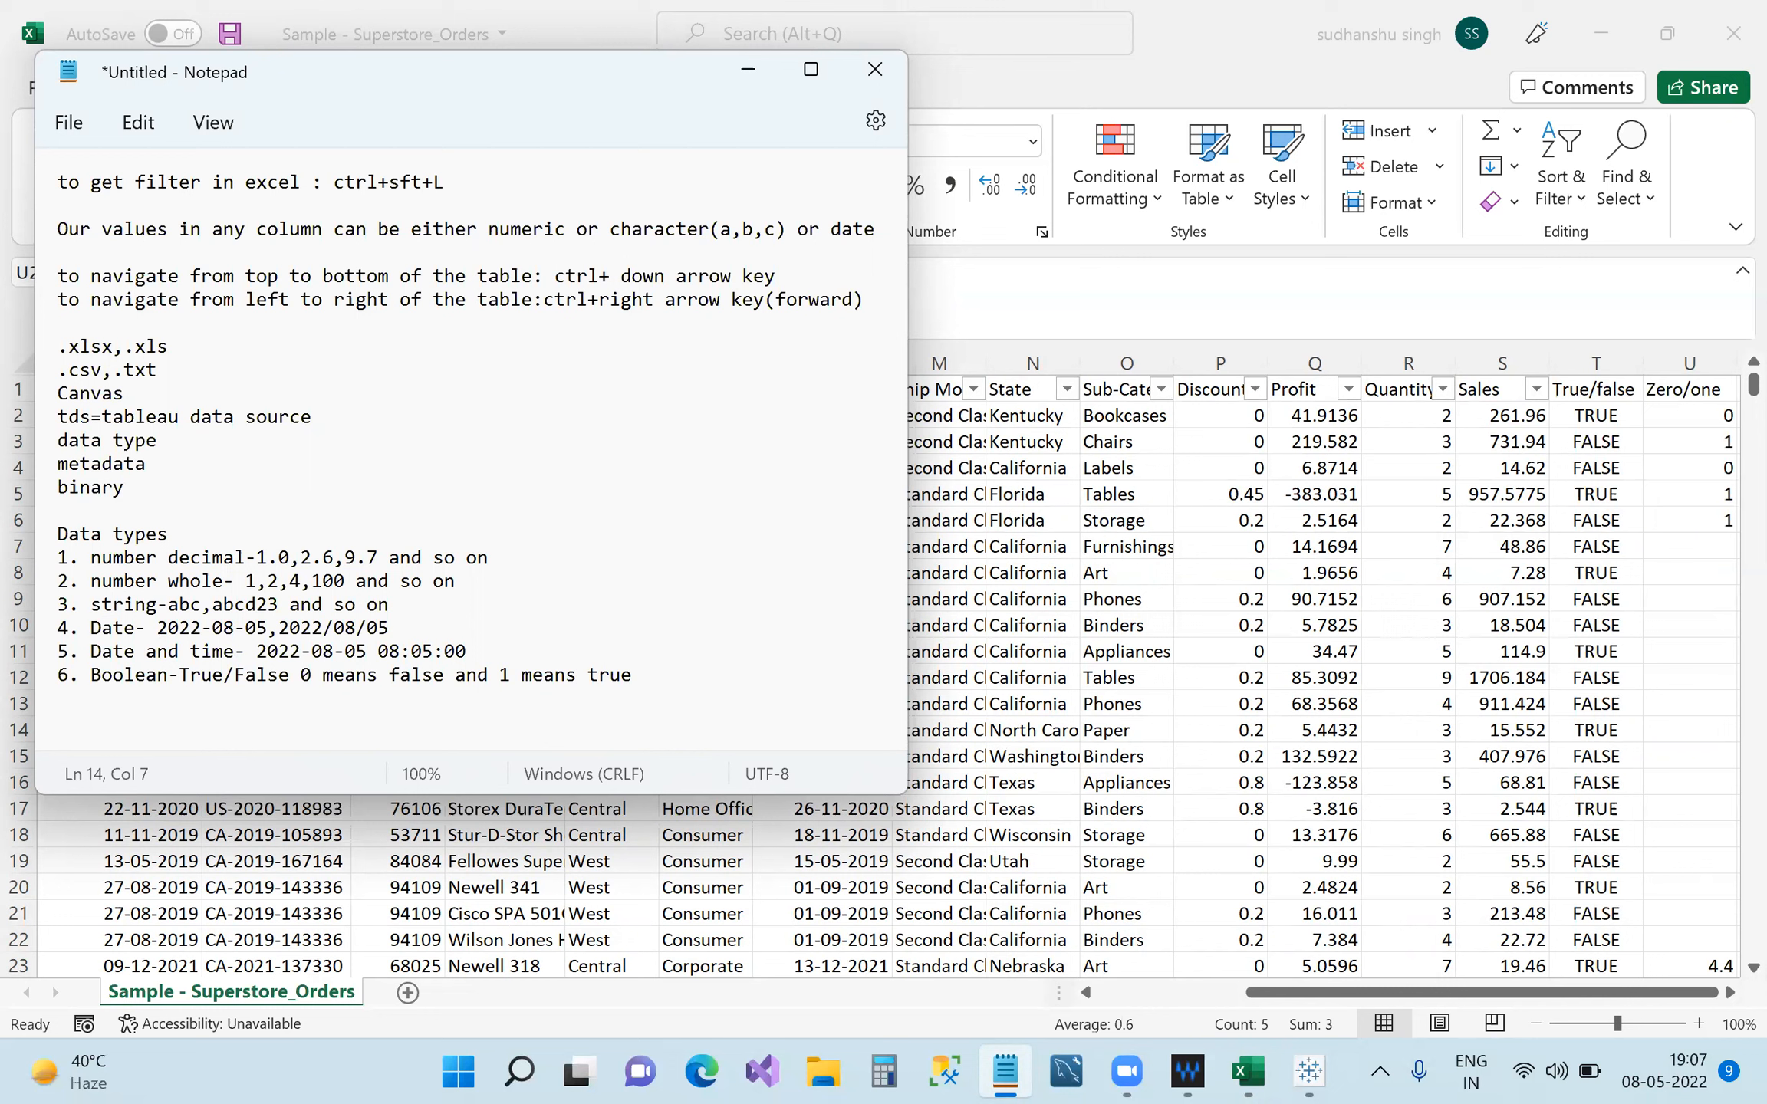
click(741, 86)
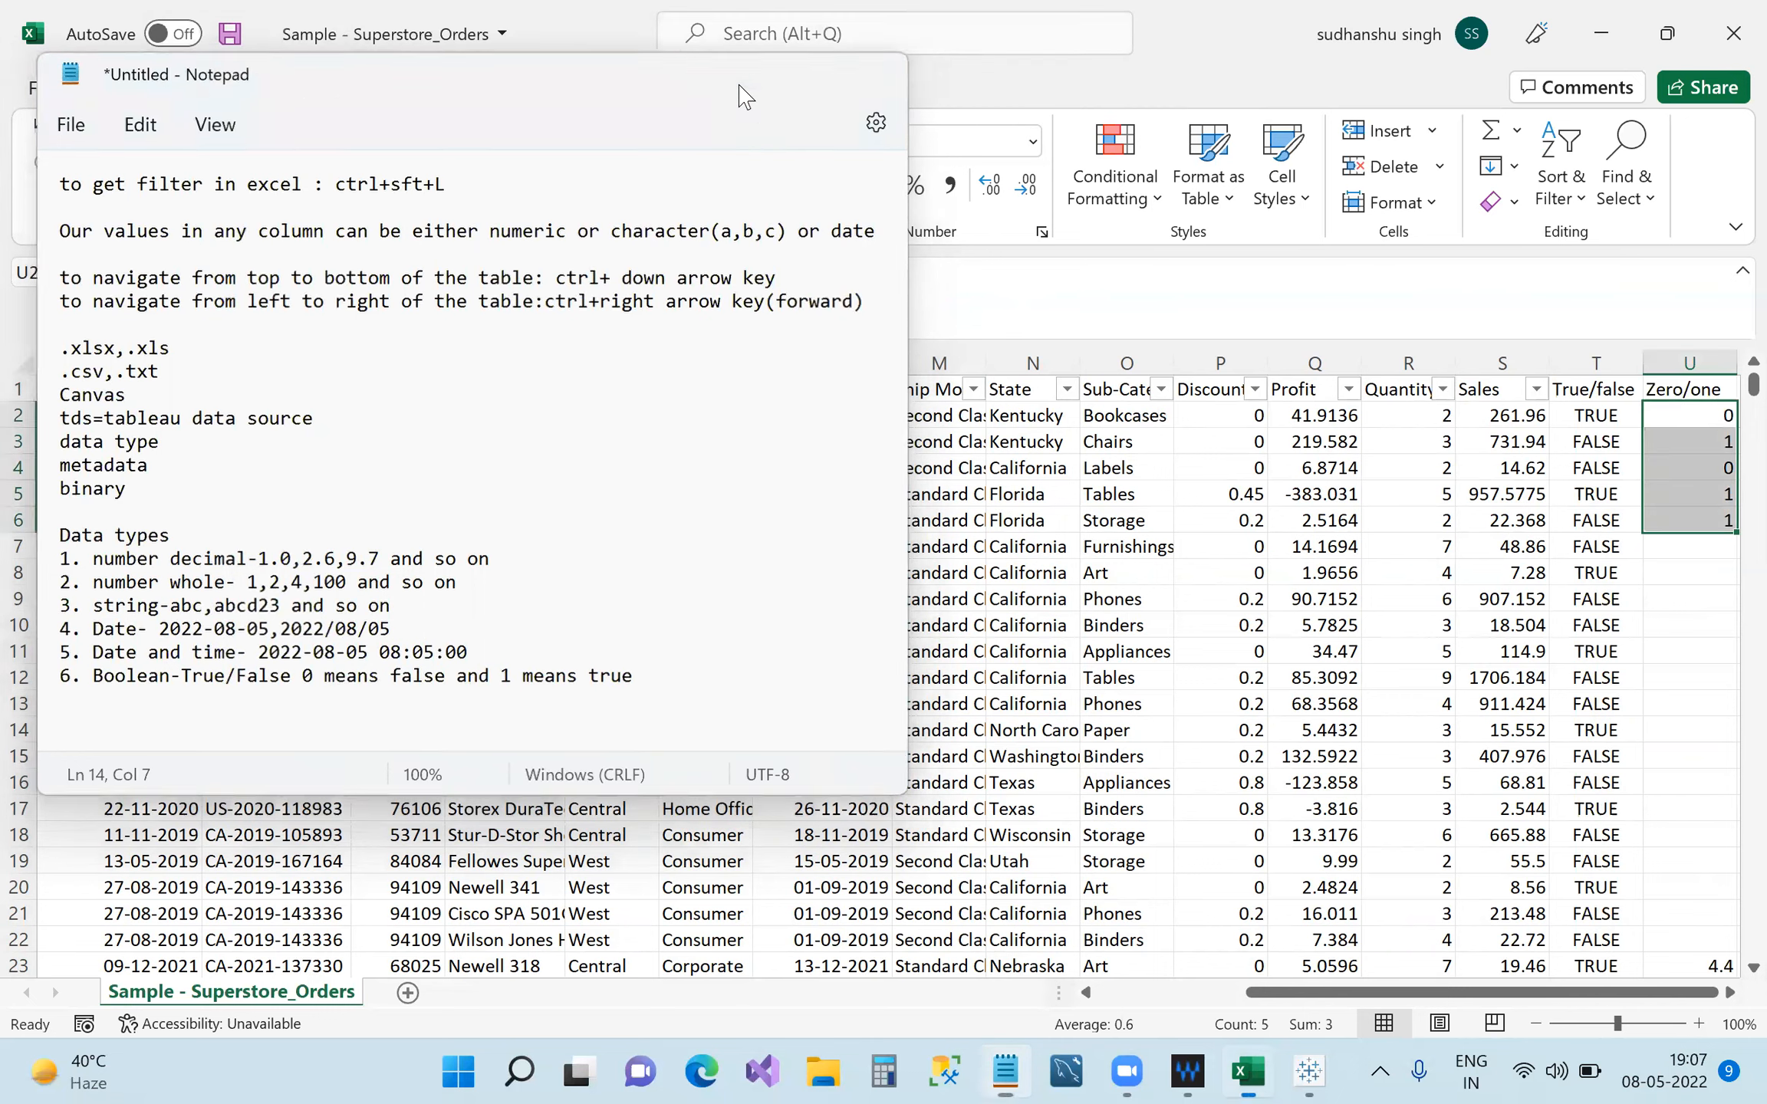
click(1297, 1066)
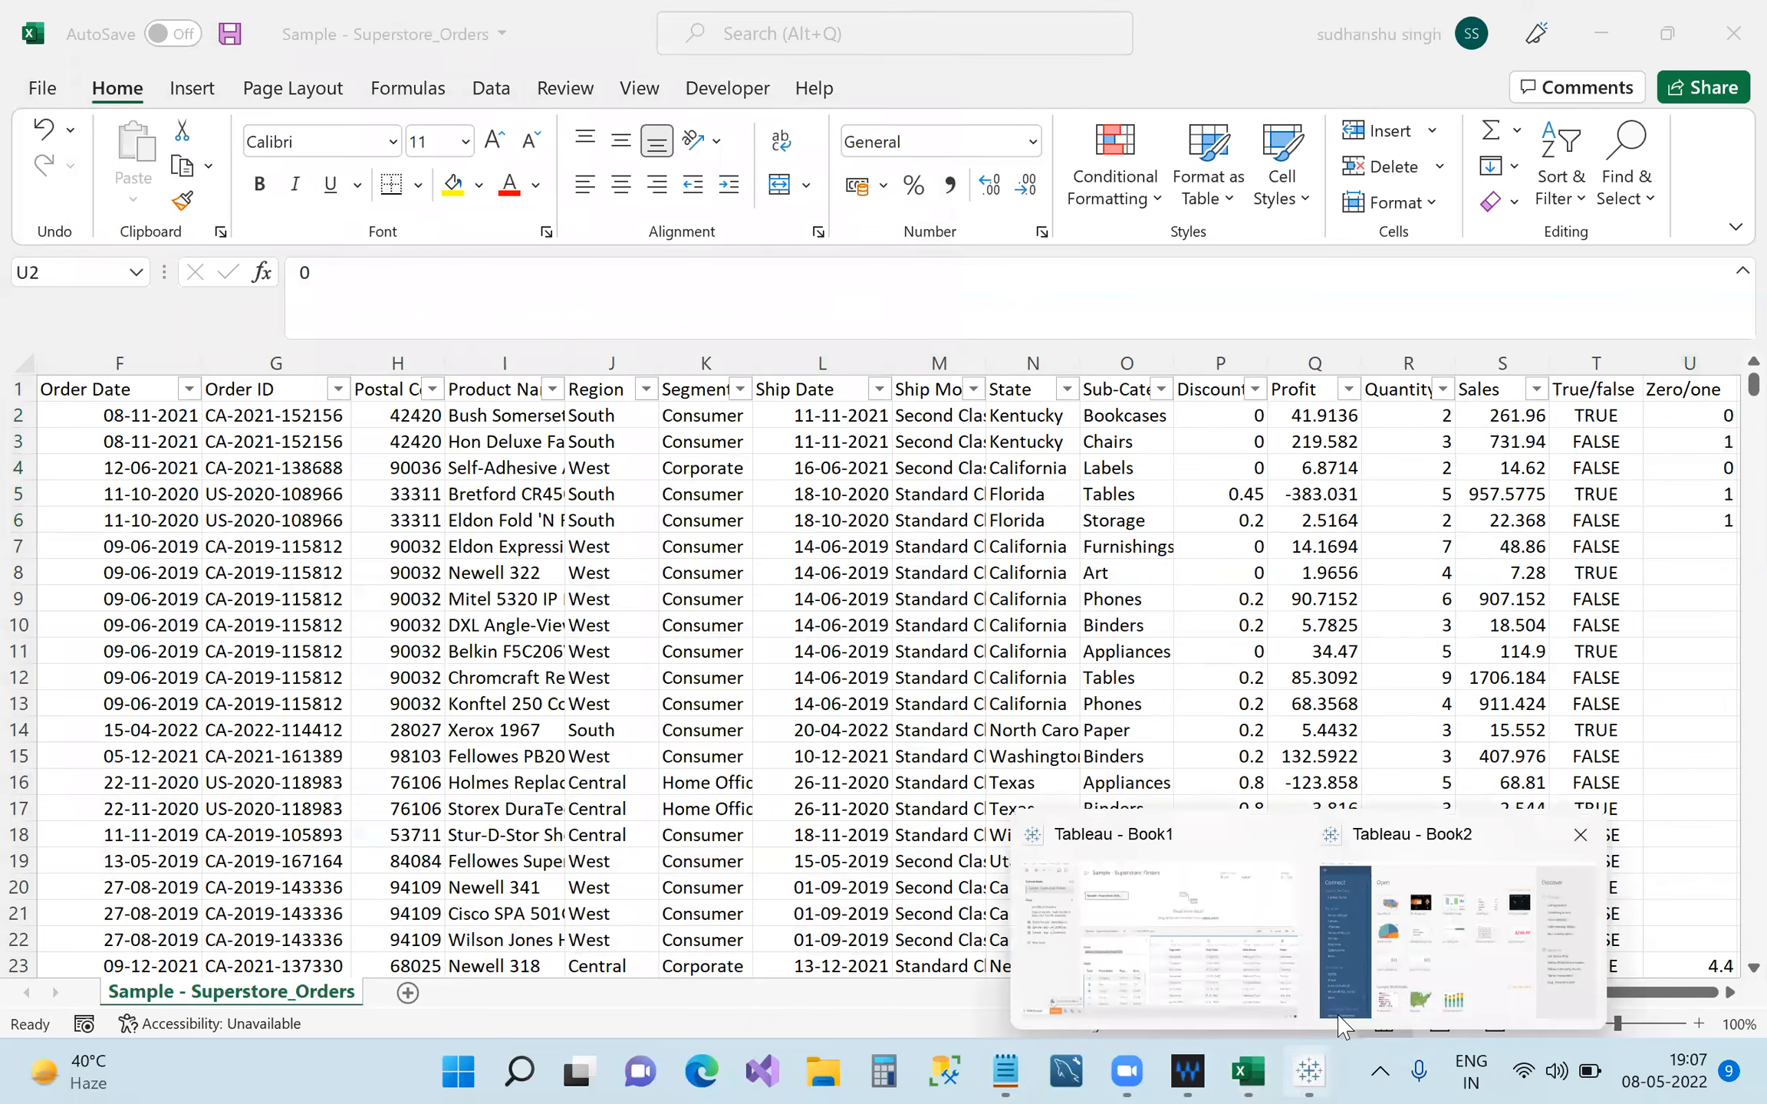
In Tableau Book1, show the data type options for the Segment column.
click(1143, 980)
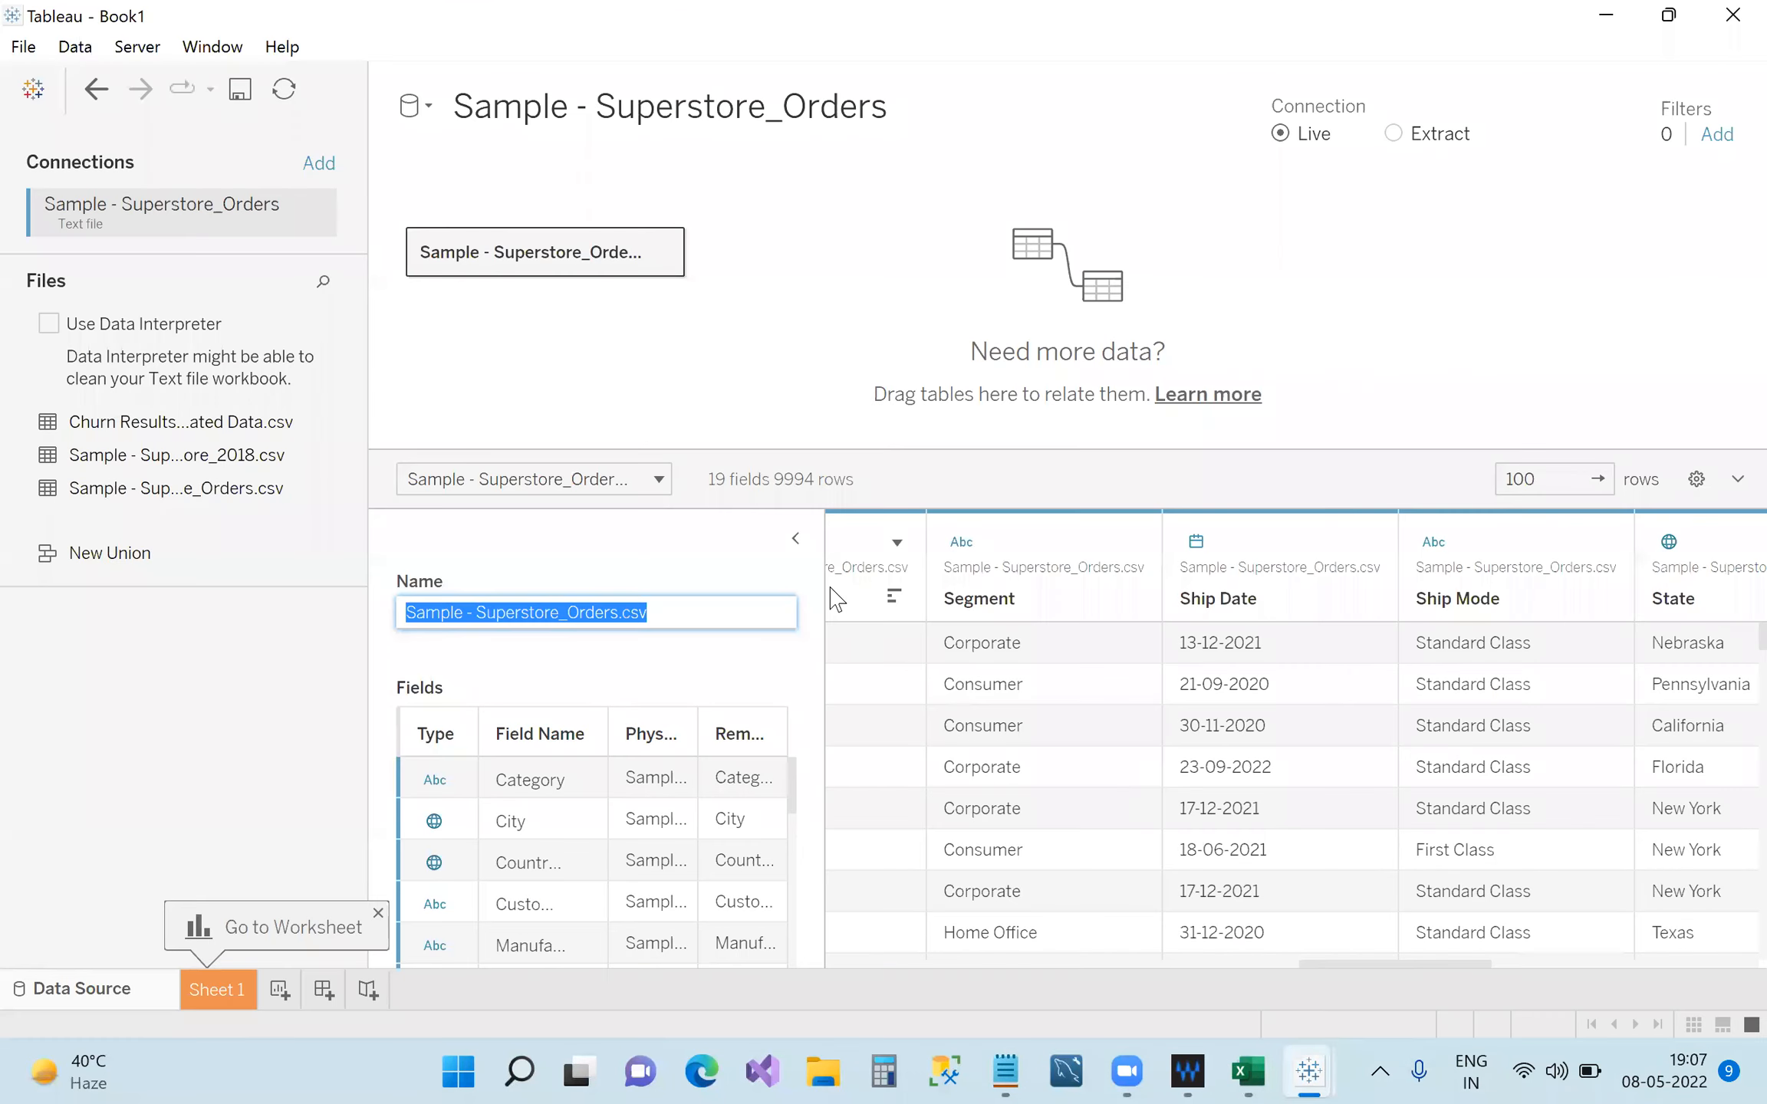
click(963, 543)
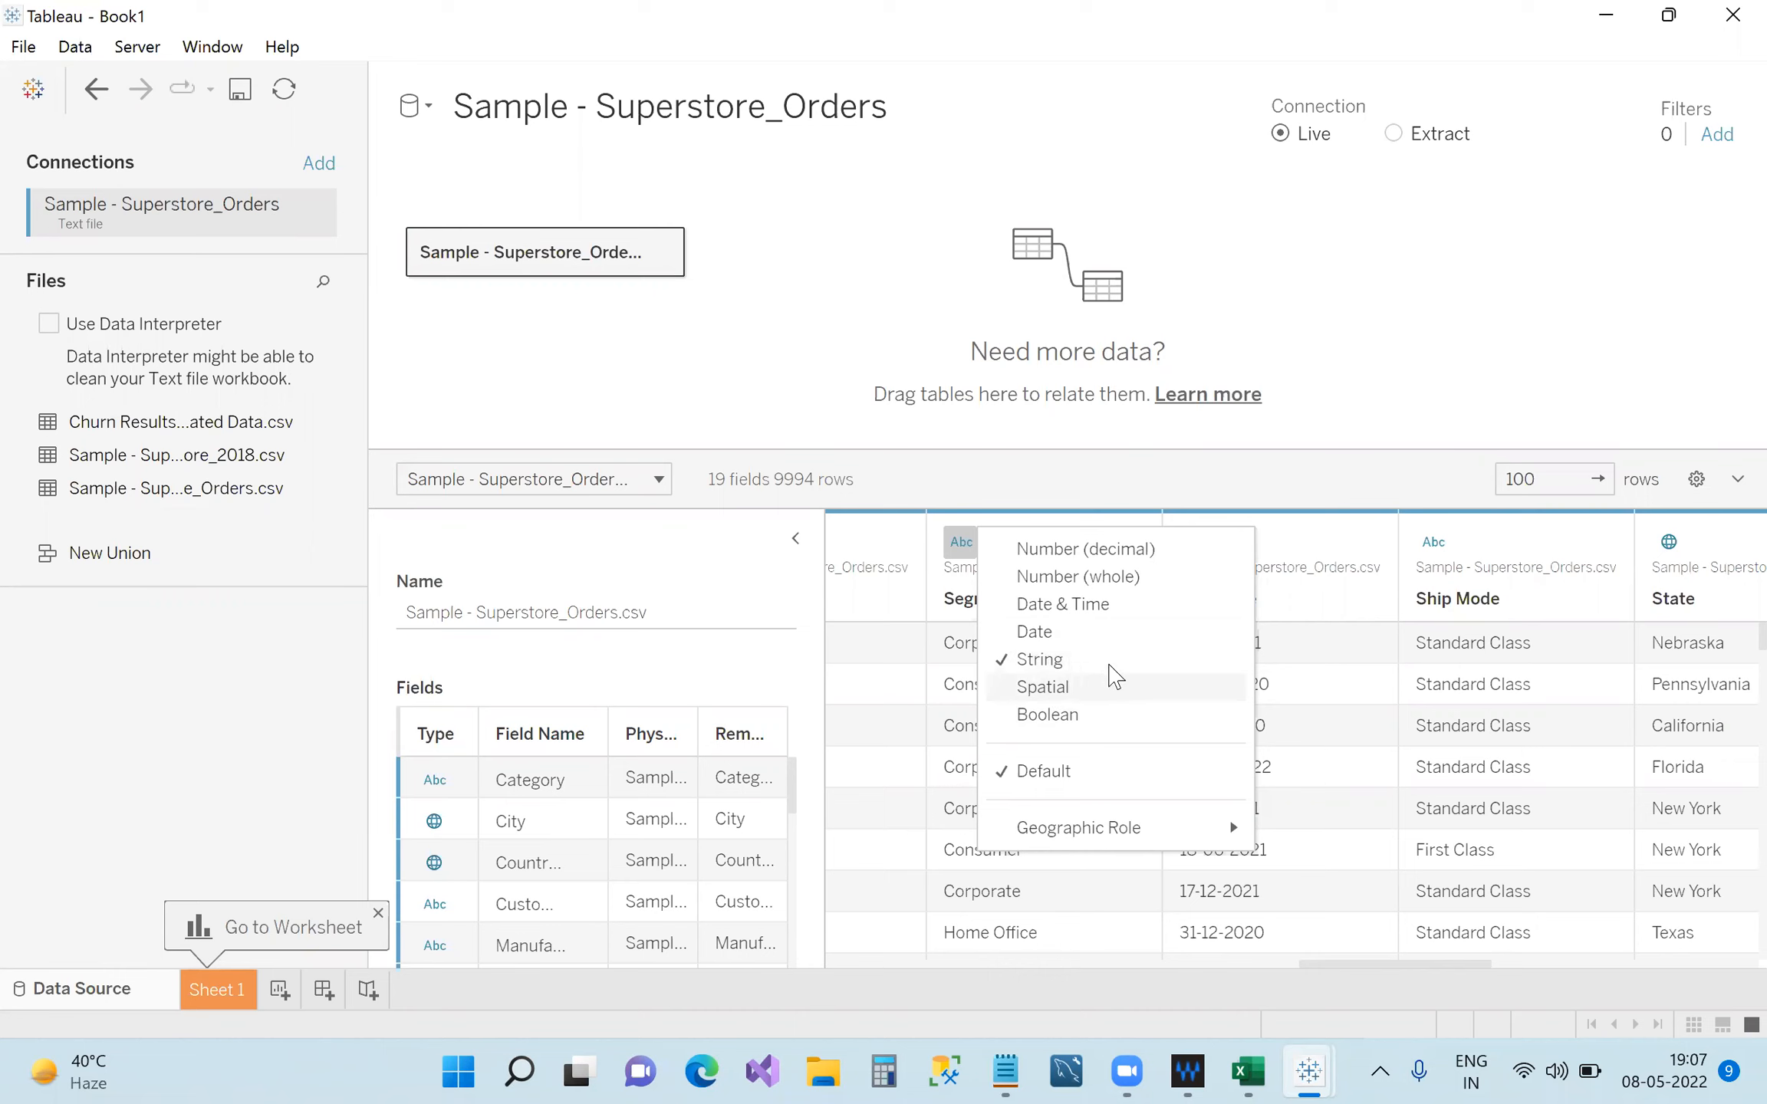
mouse_move(1151, 832)
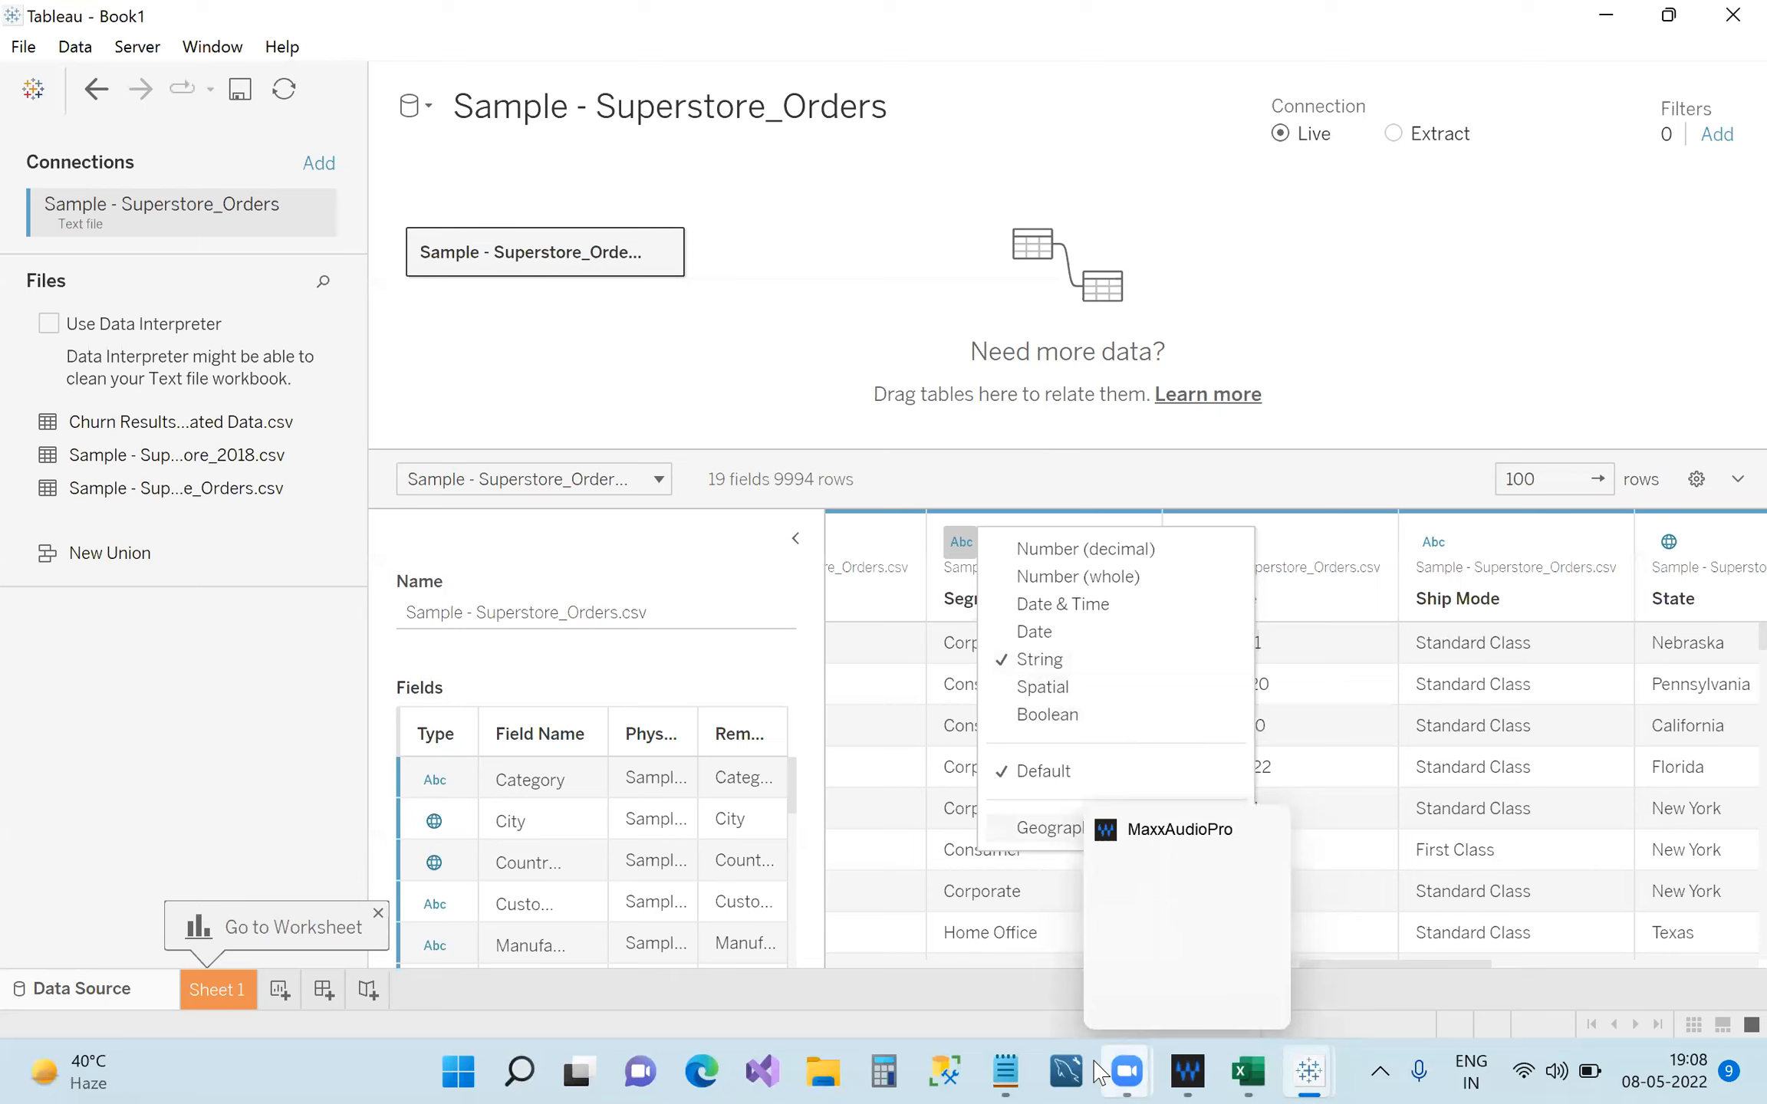
Select the six data-type lines in the notes, then return to Tableau's data source page.
click(882, 1036)
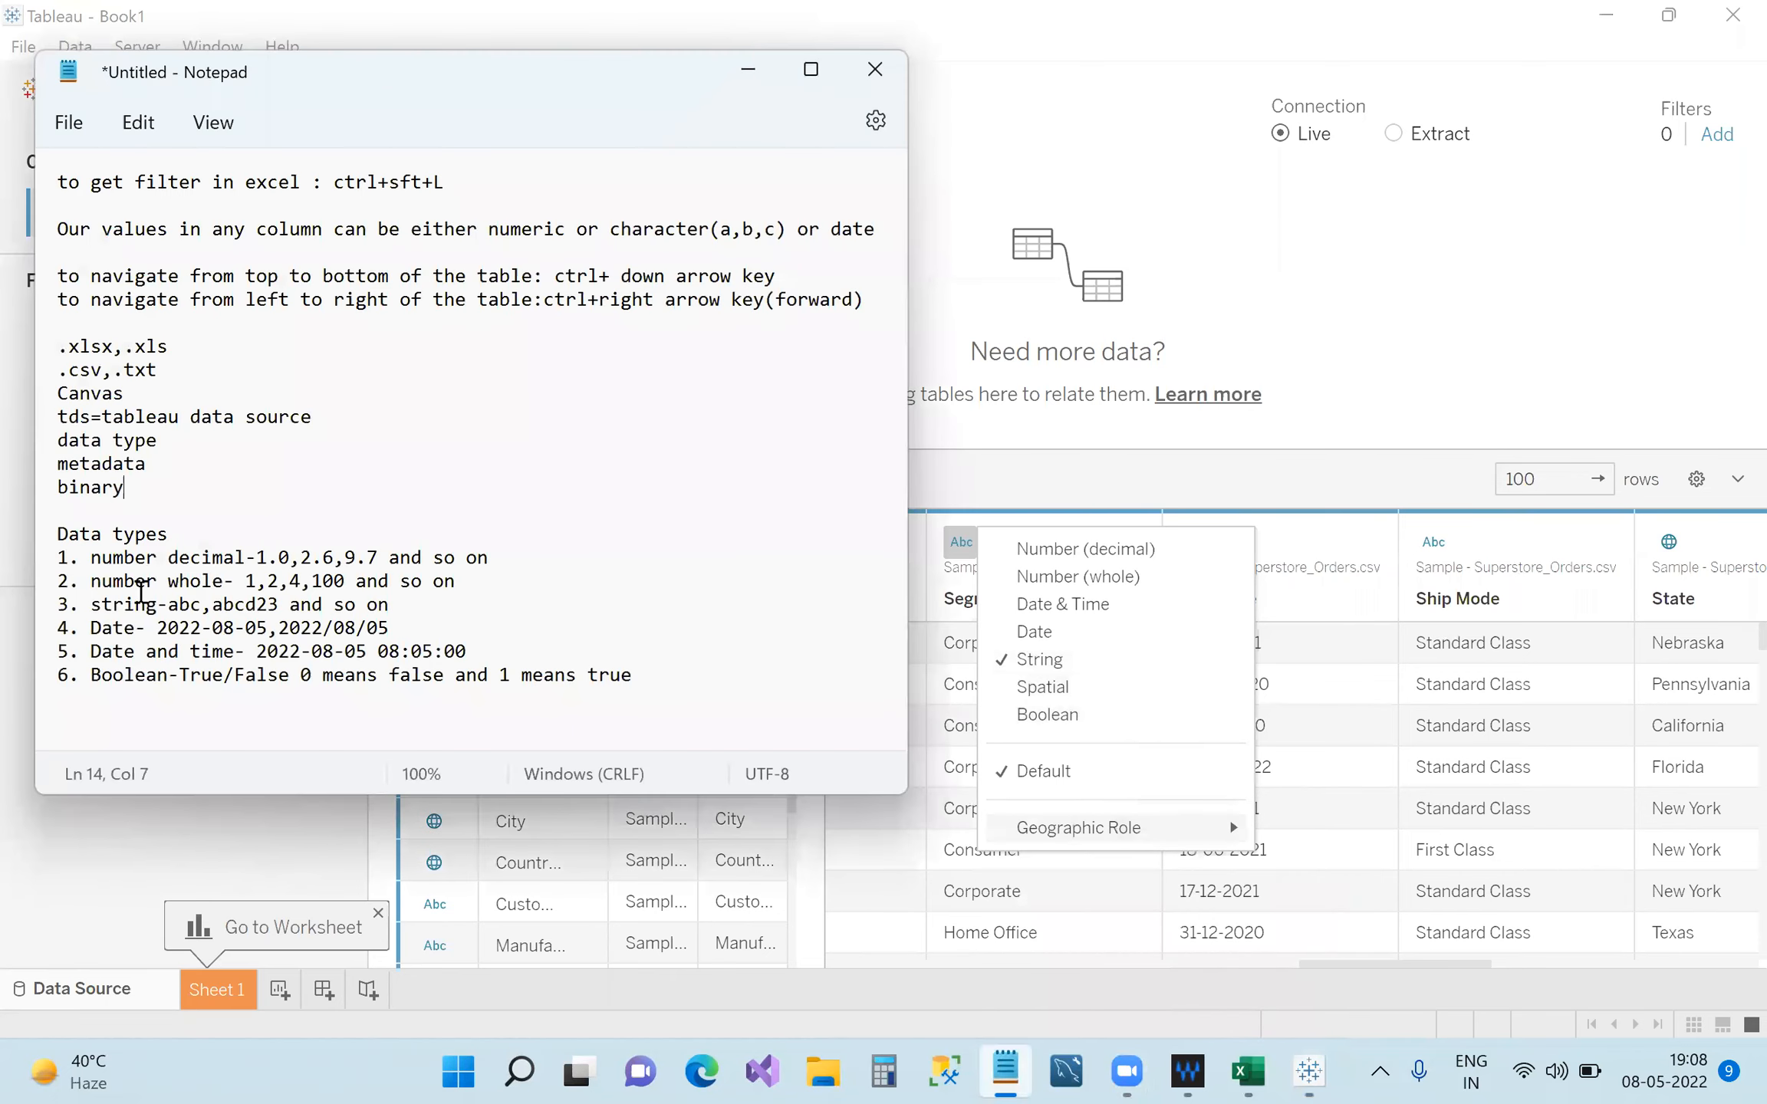
mouse_move(90, 558)
mouse_down()
mouse_move(639, 678)
mouse_move(57, 557)
mouse_up()
click(669, 664)
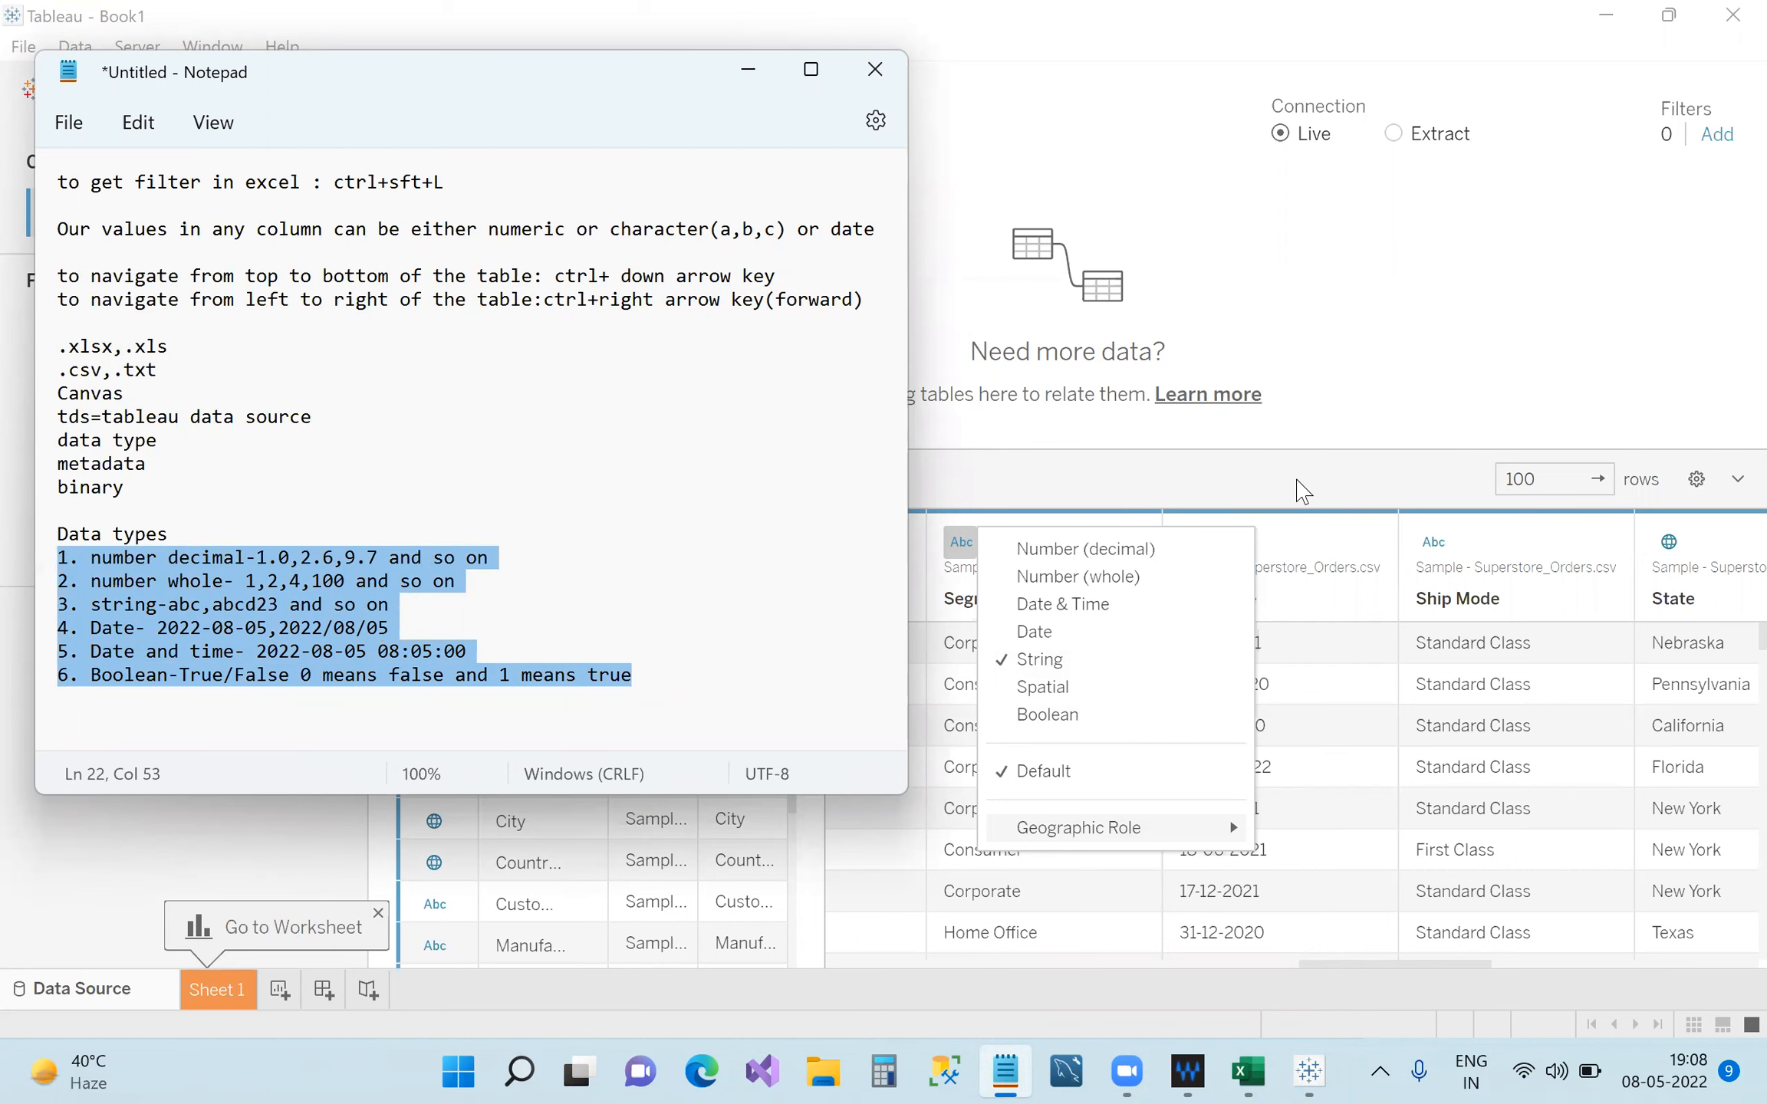
click(1302, 491)
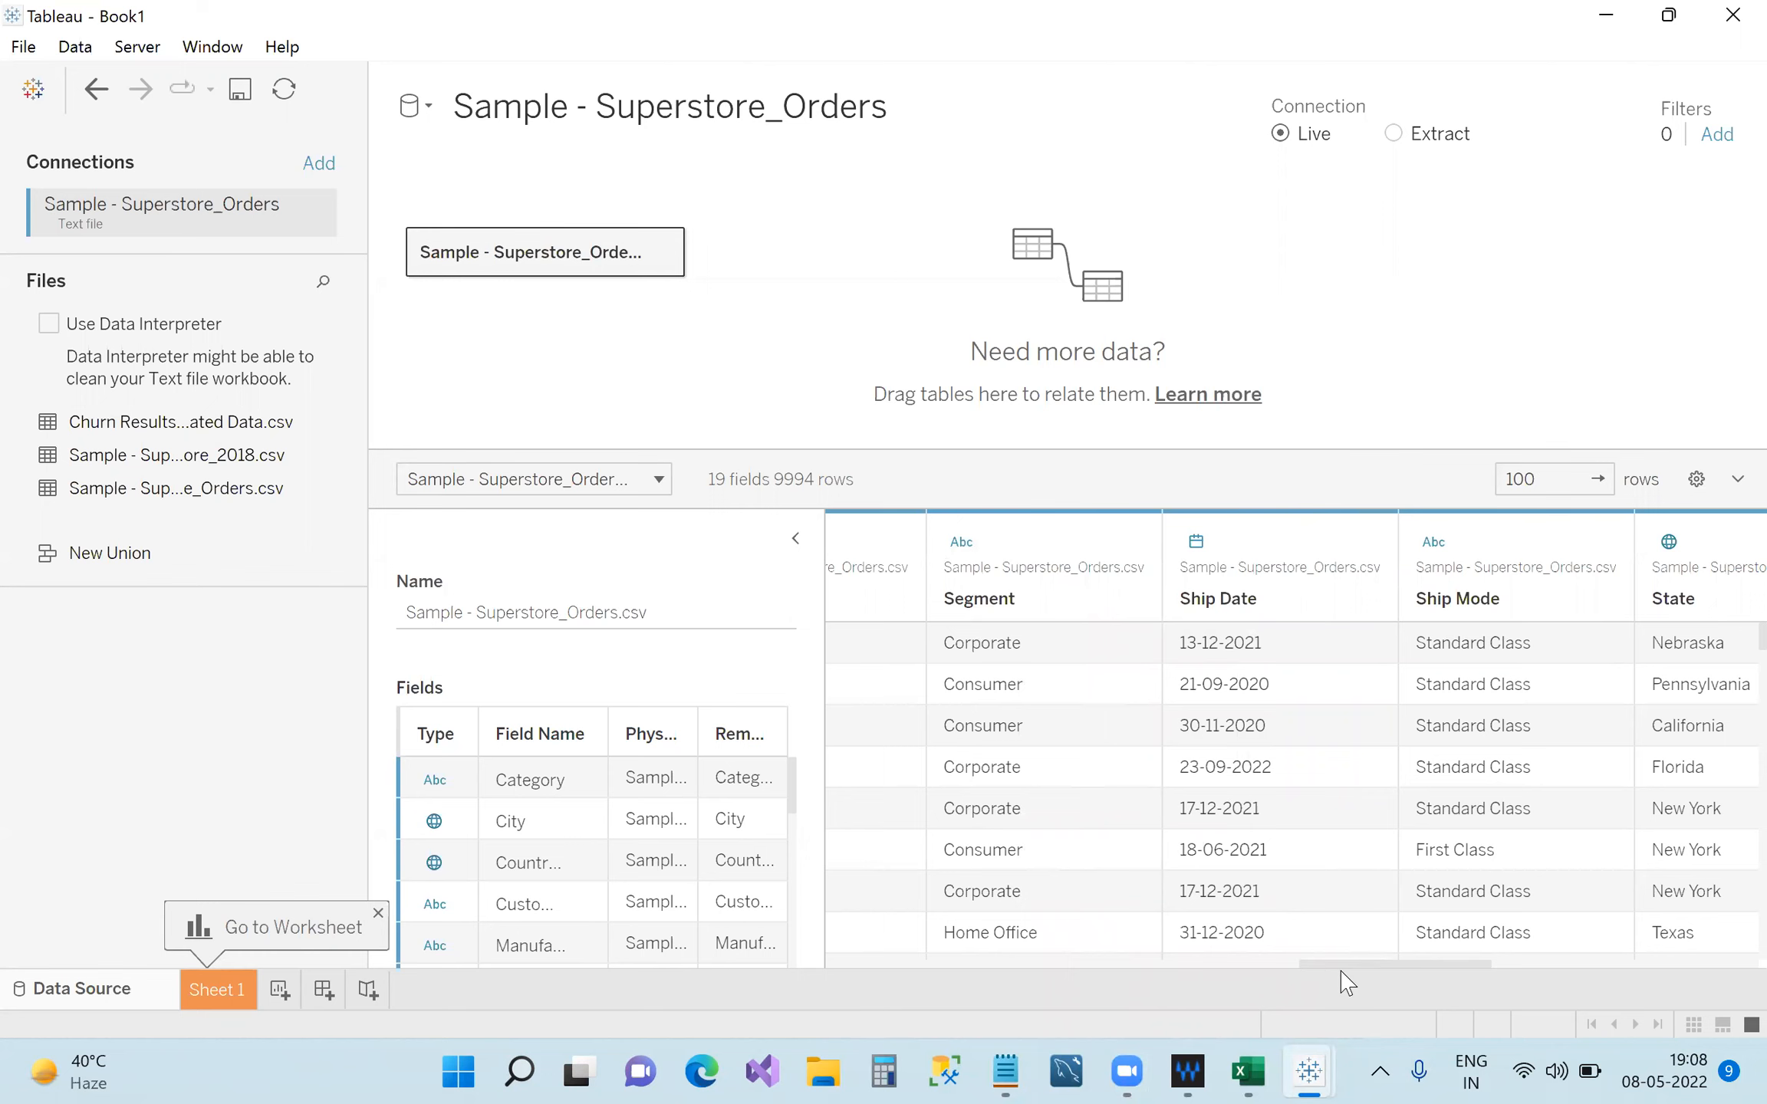
Change the Category column's type to Number (whole), turning its values null.
drag(1339, 969, 833, 959)
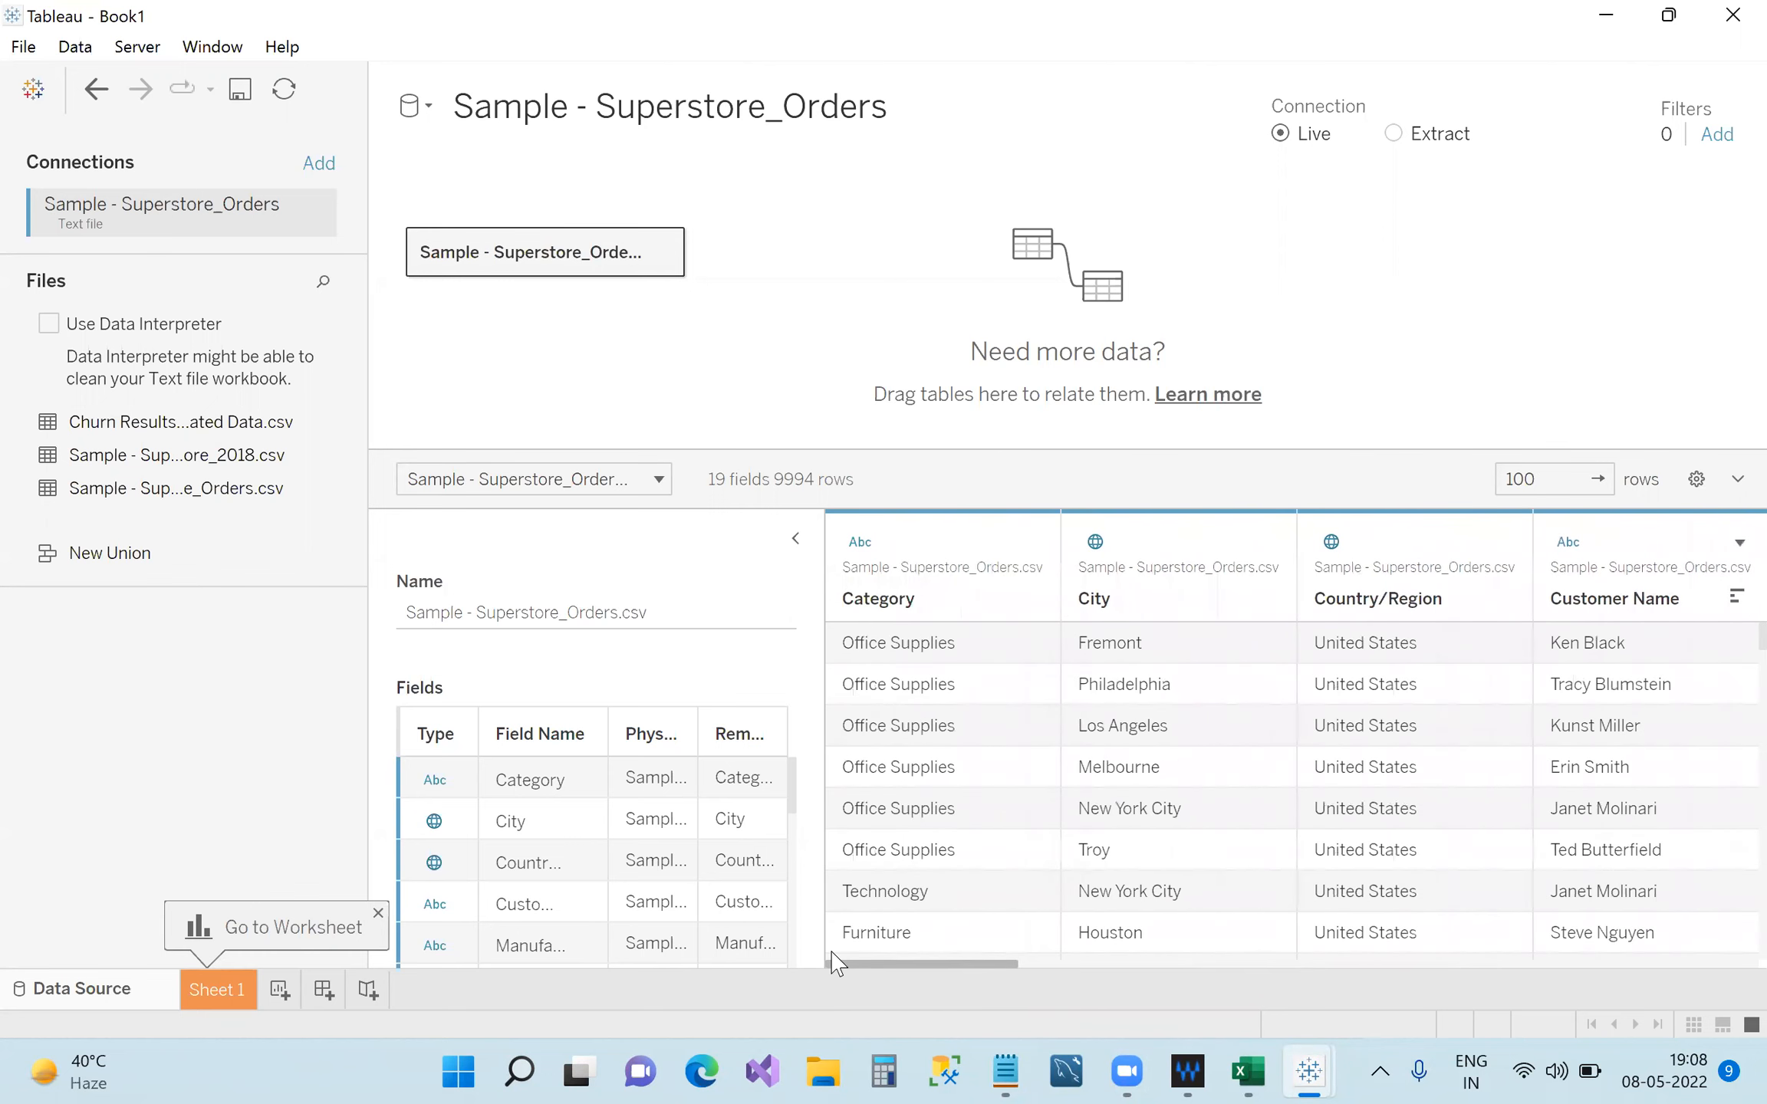
click(859, 545)
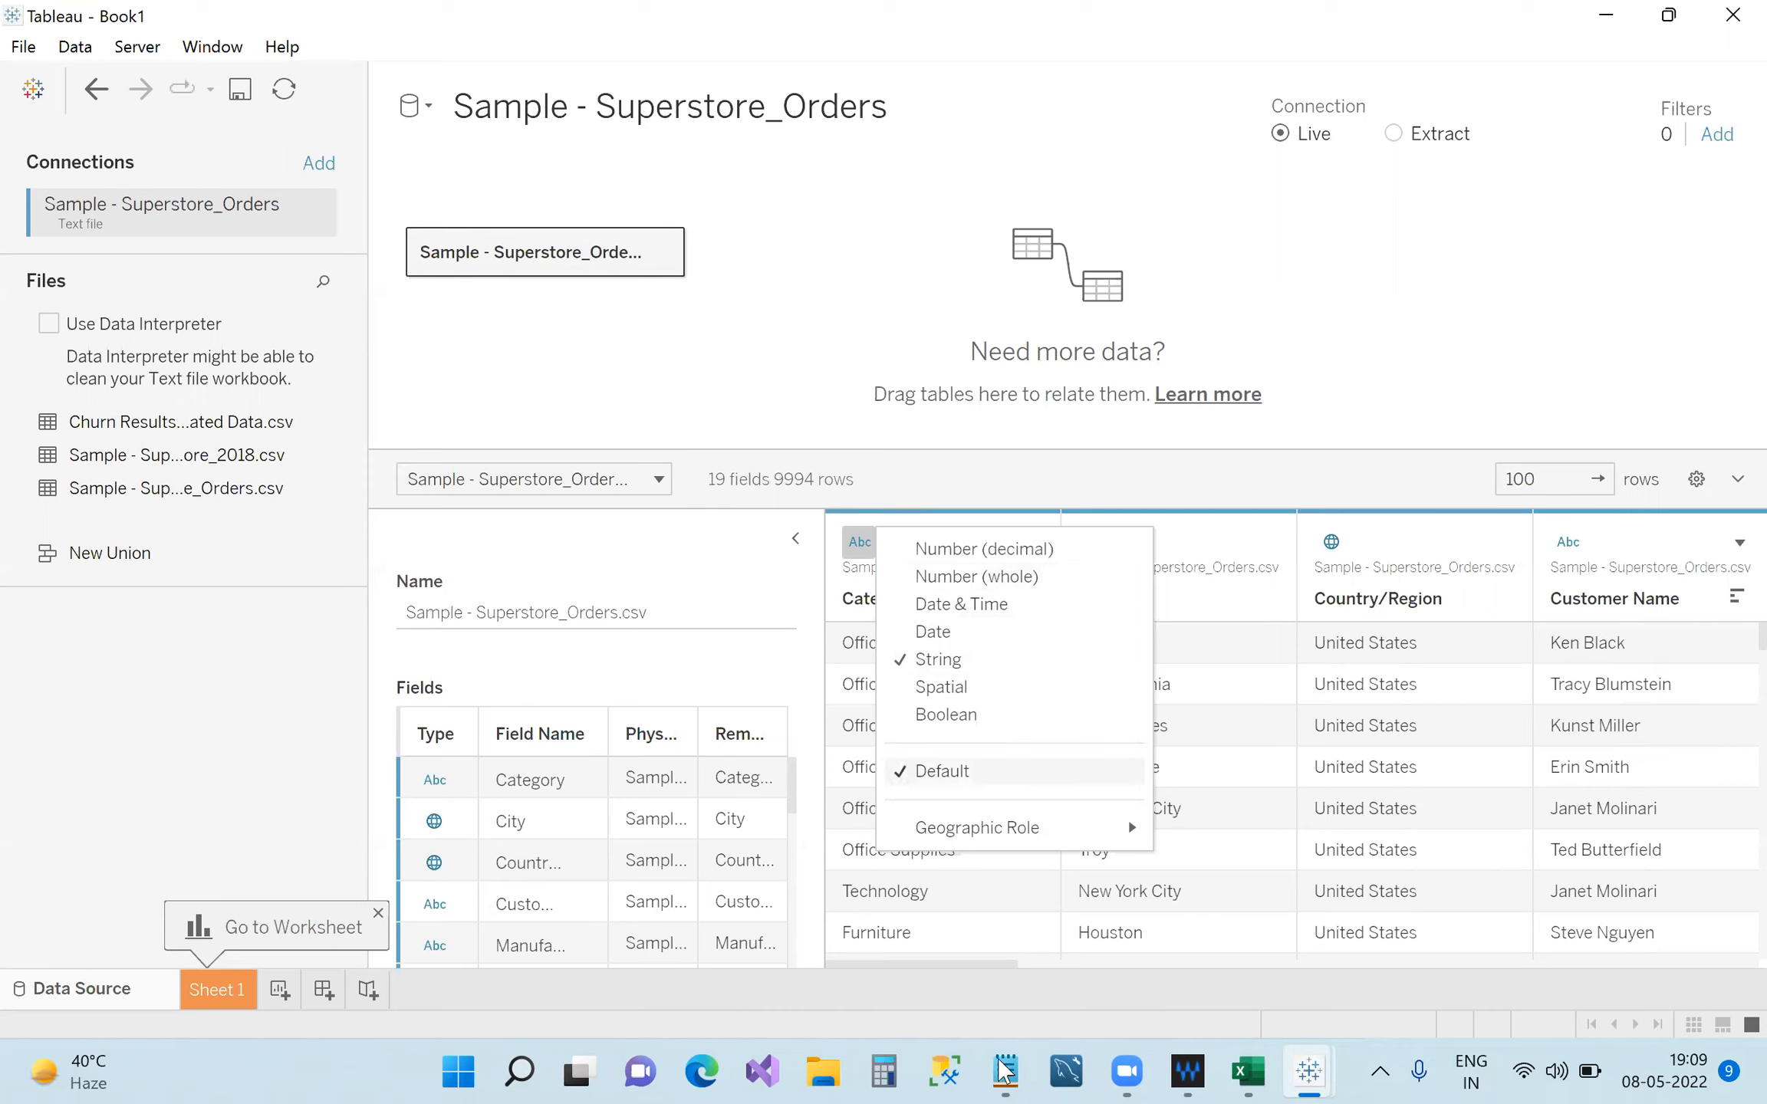
click(913, 576)
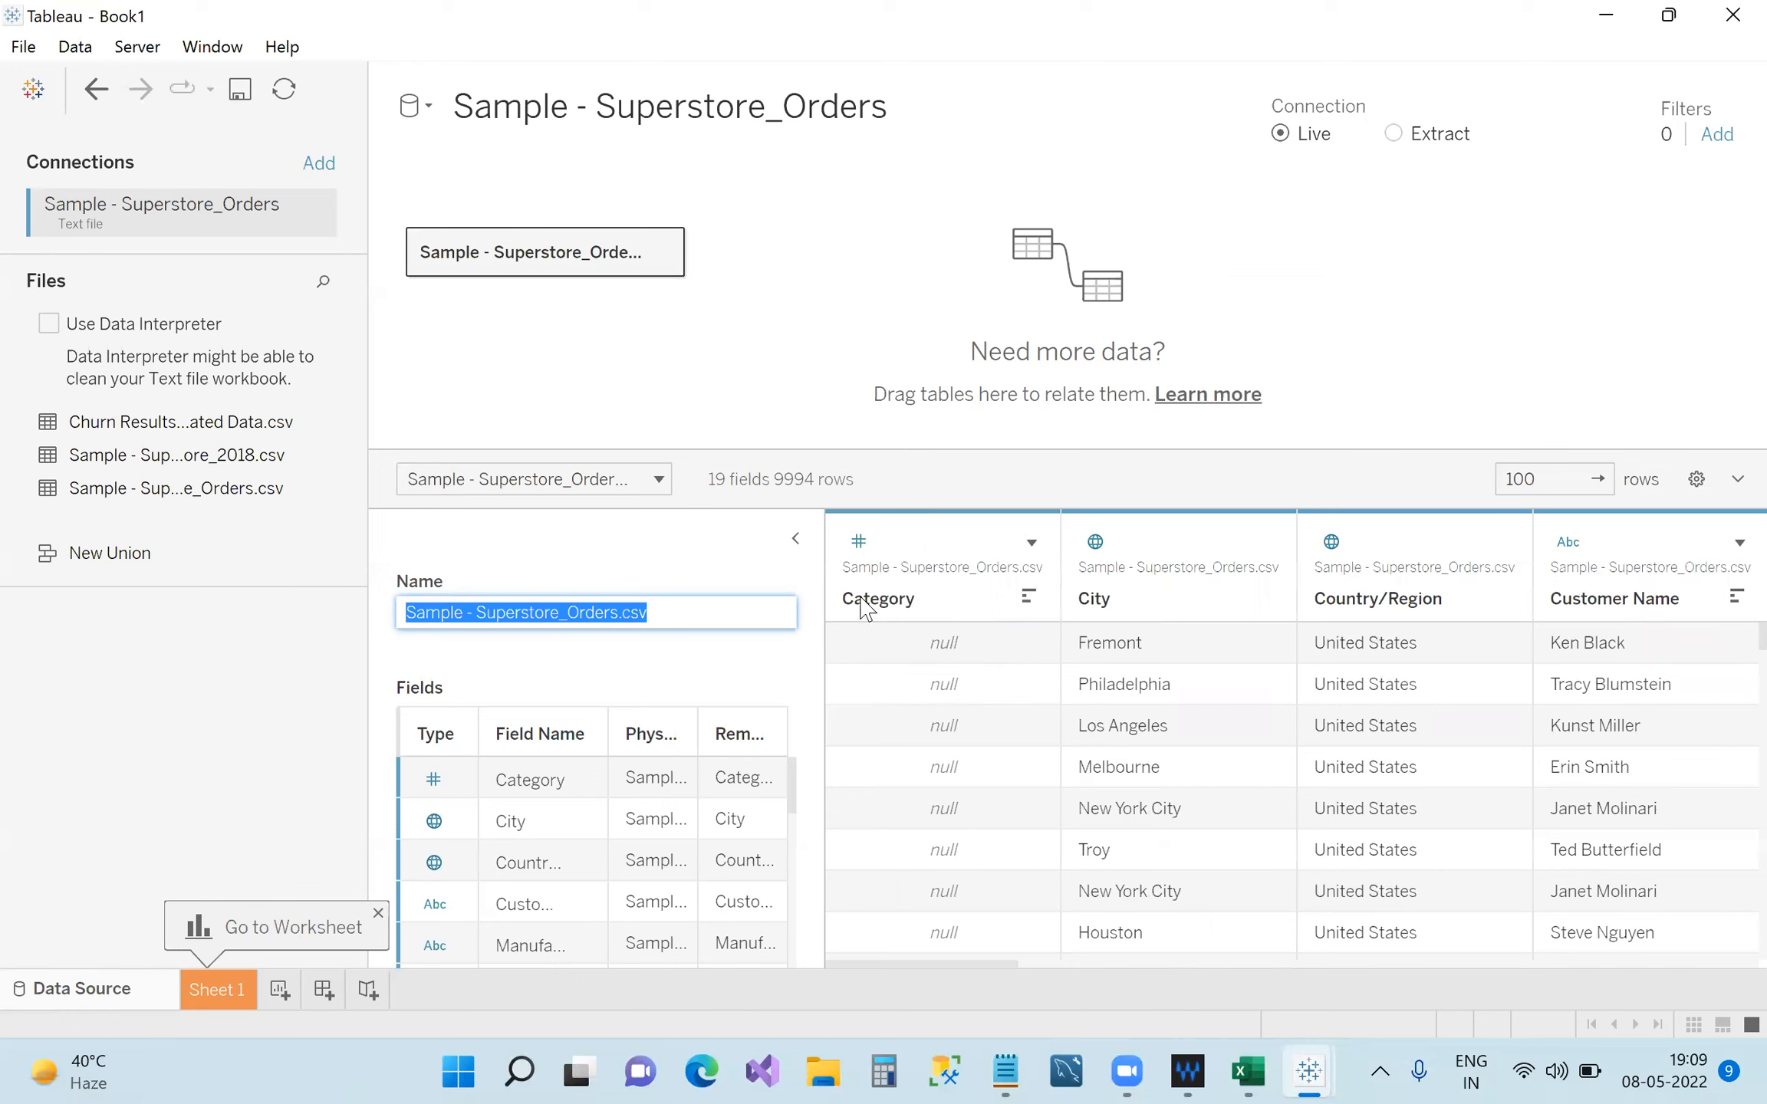
click(864, 543)
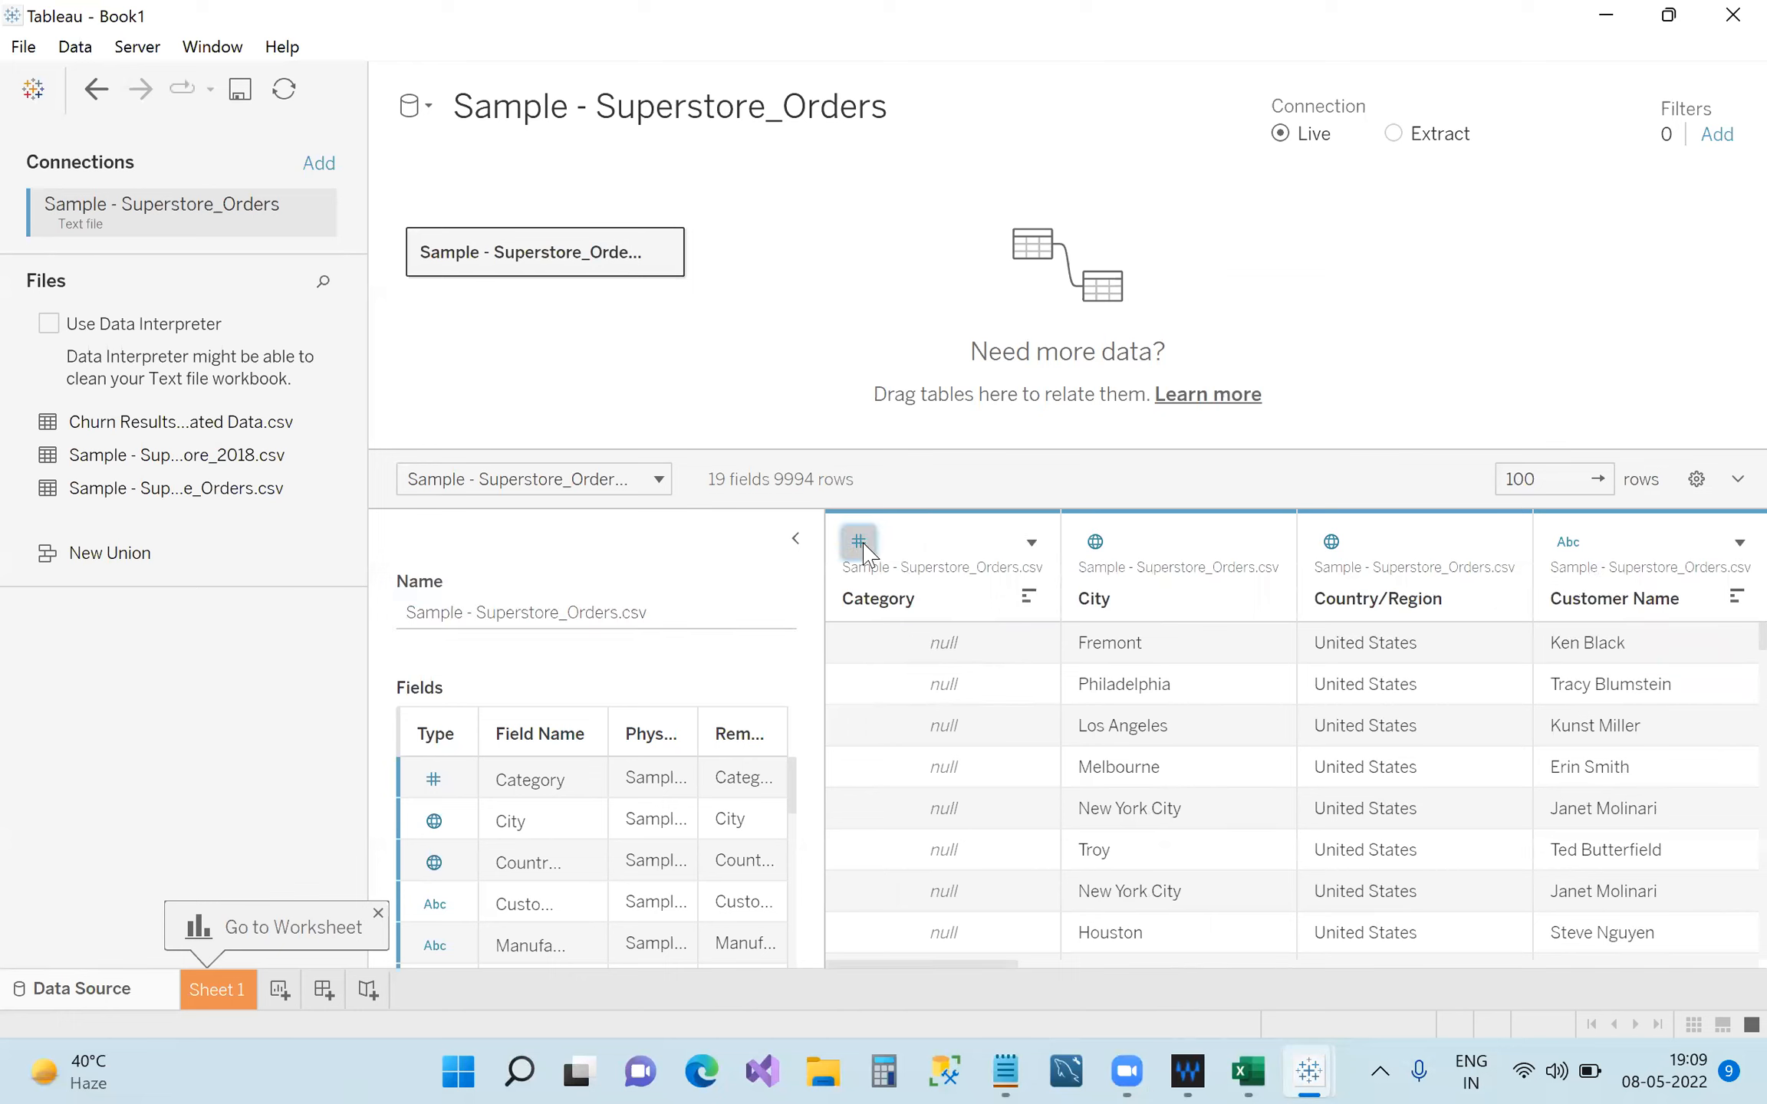
click(1057, 480)
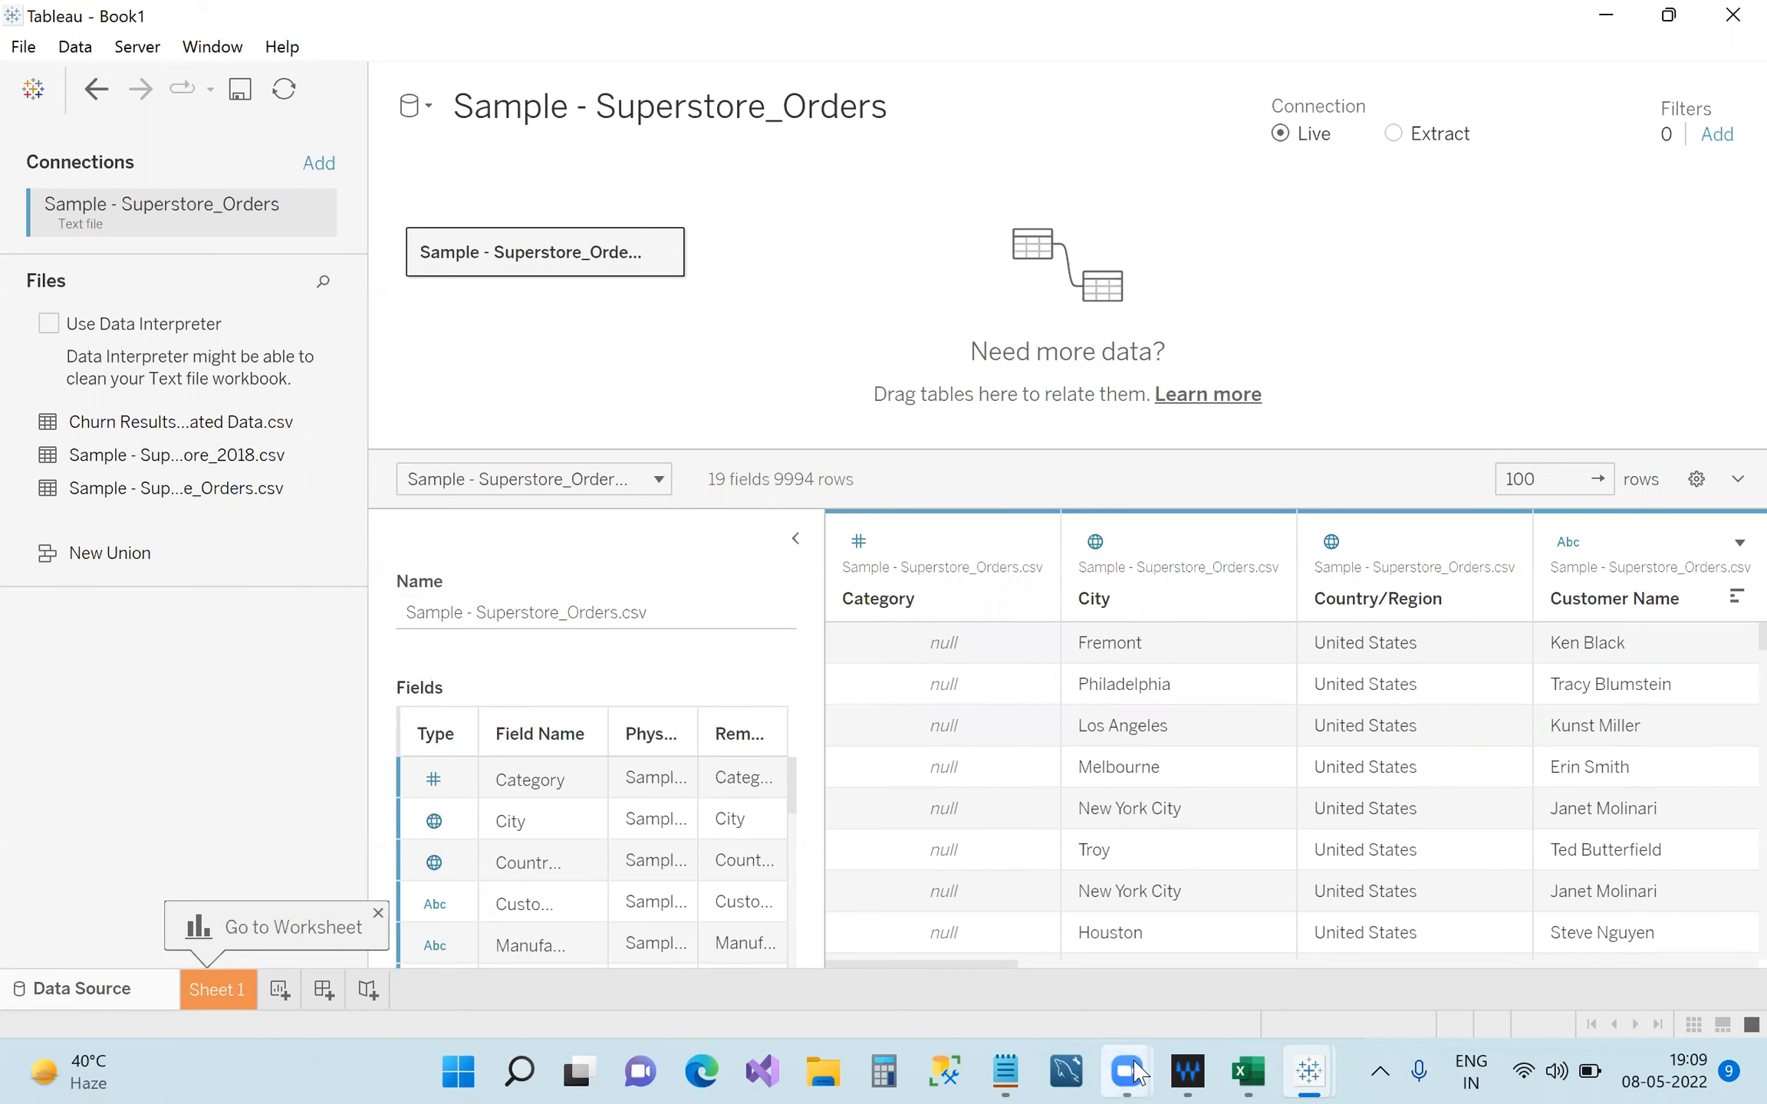
click(1006, 1071)
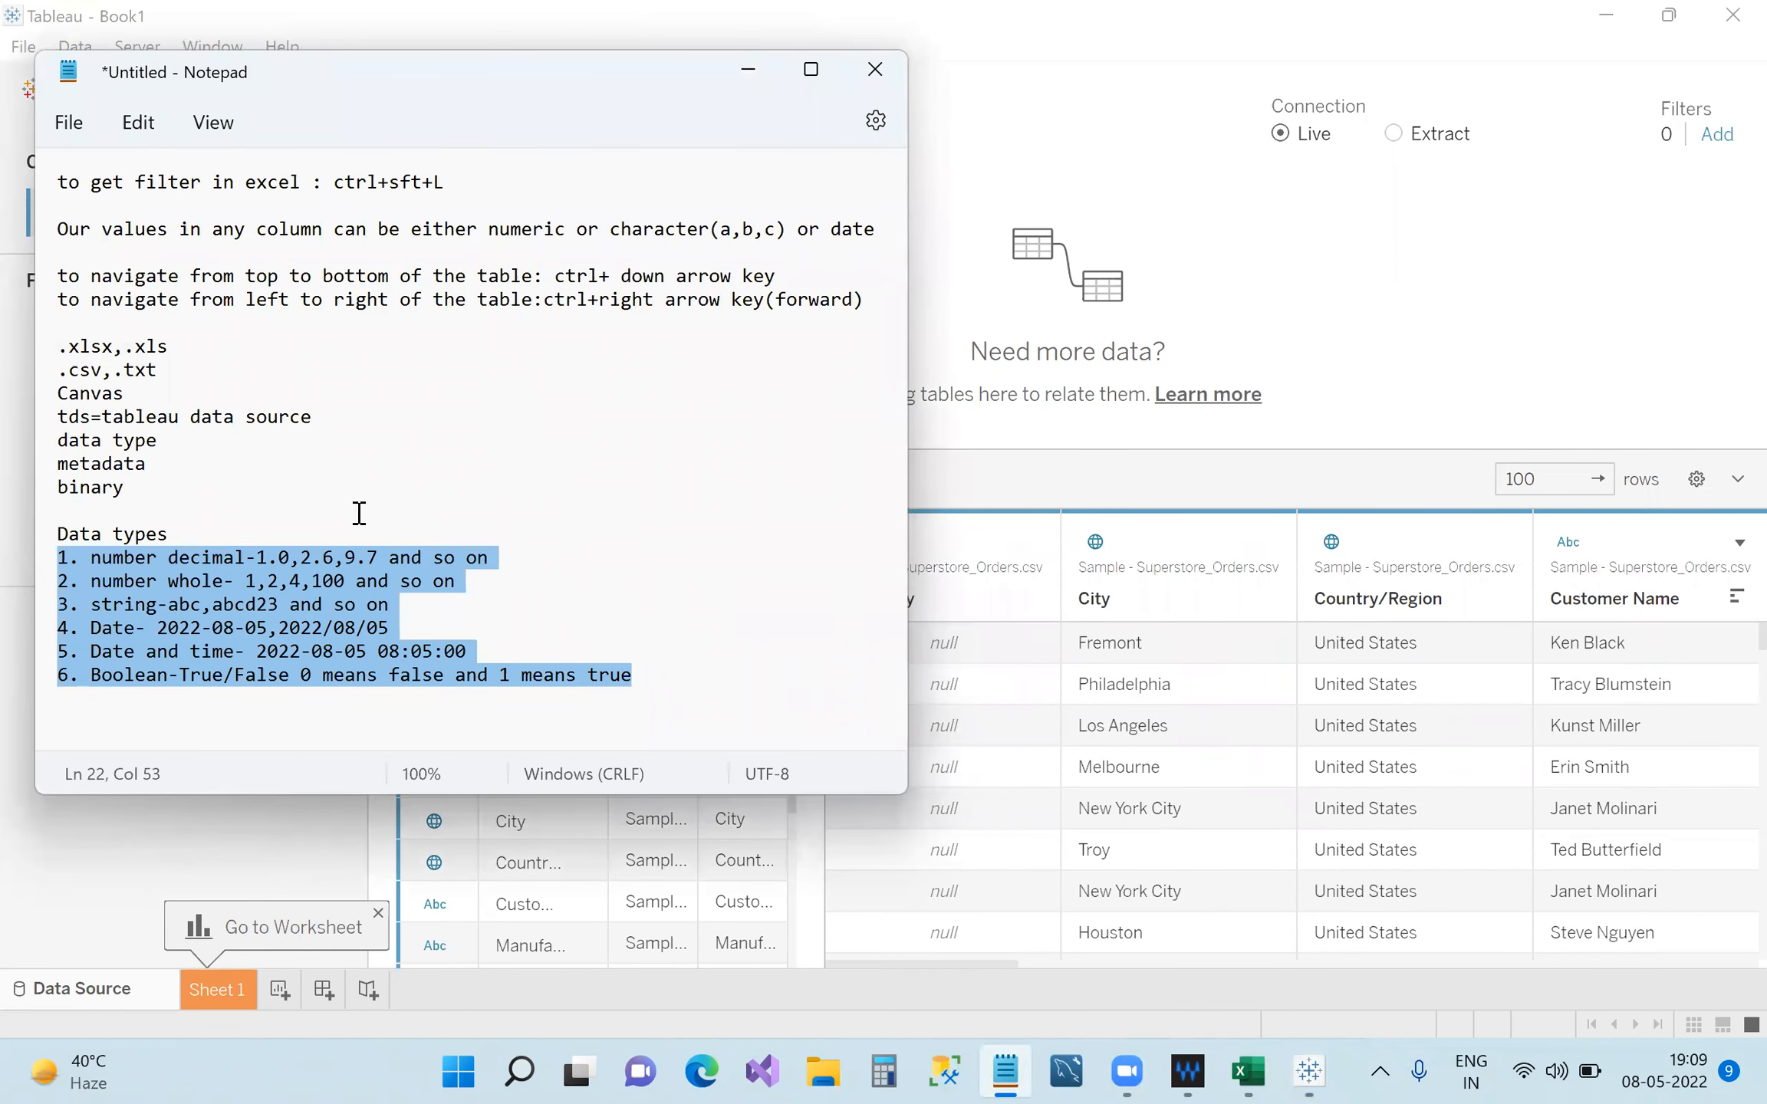
Add a blank line below the data types list, then minimize the notes.
click(675, 692)
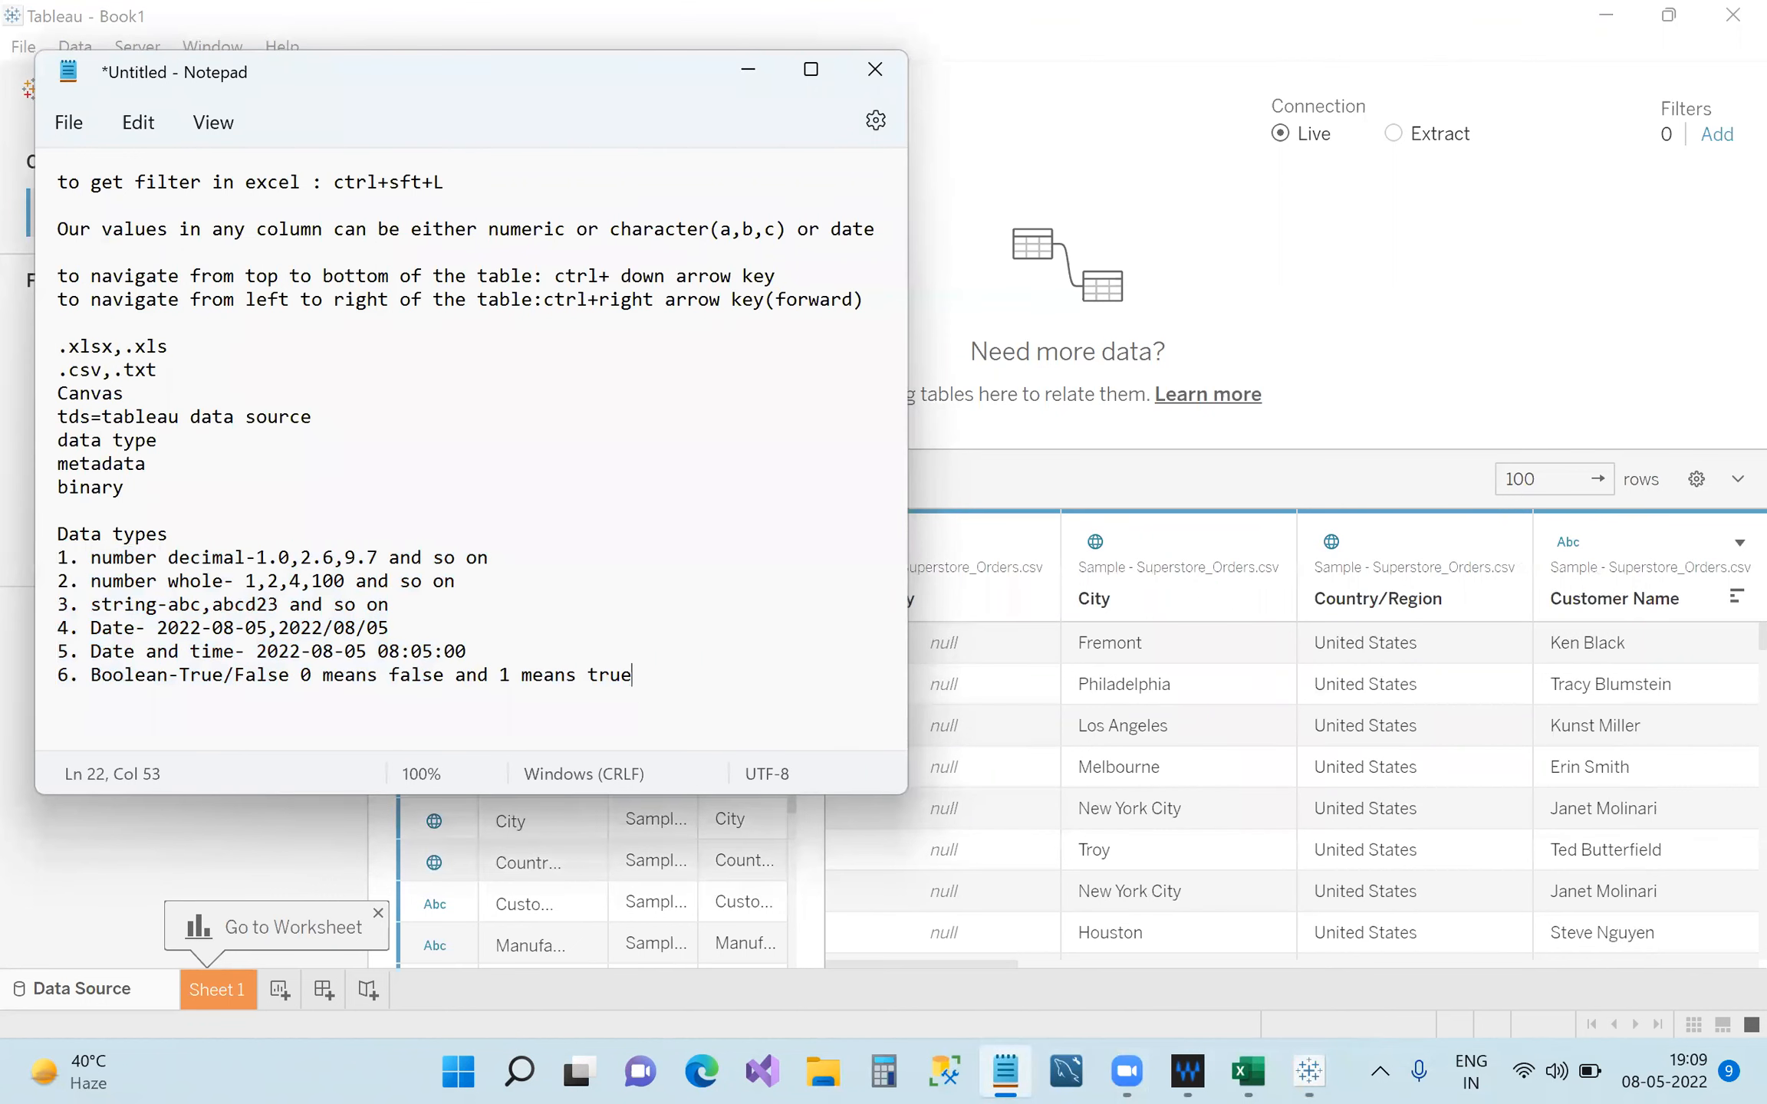
key(Return)
key(Return)
text(Kenn)
text(_)
key(BackSpace)
double_click(106, 725)
key(BackSpace)
click(748, 69)
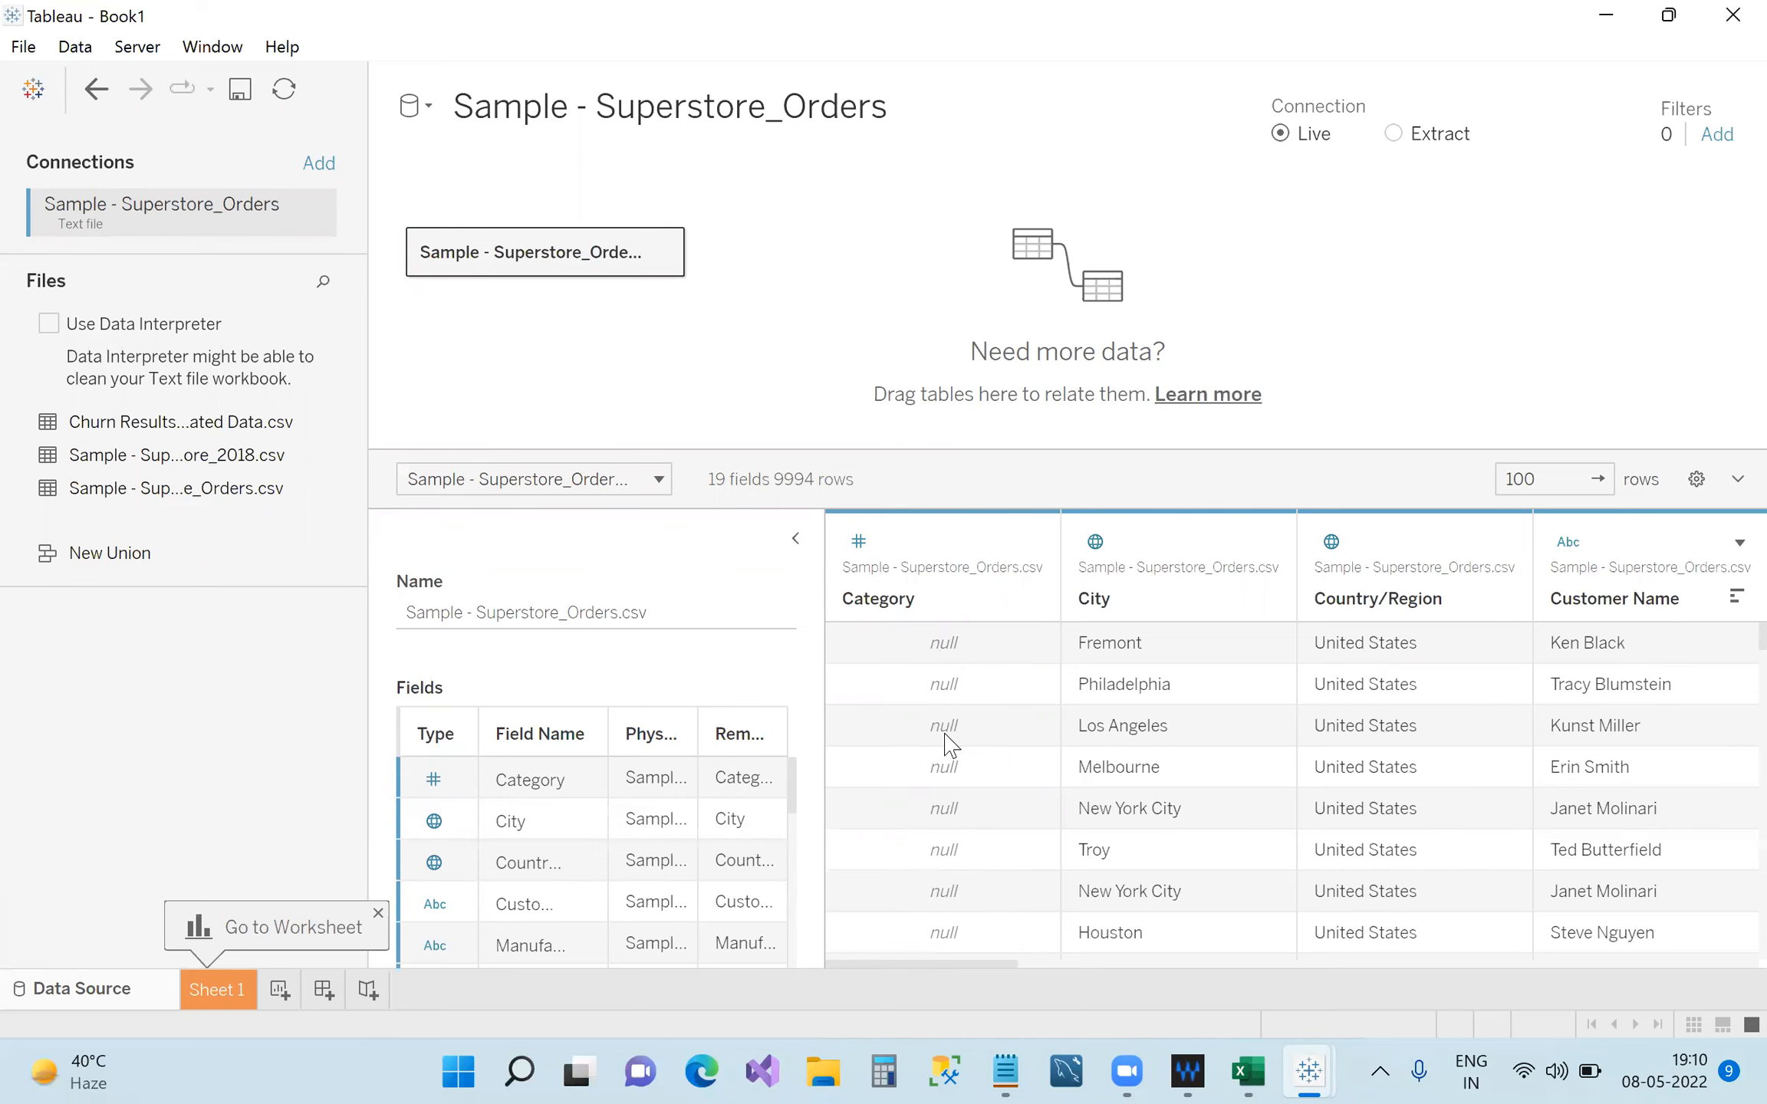
Set Category back to String so Office Supplies, Technology and Furniture reappear.
scroll(943, 733, down, 6)
drag(943, 733, 949, 755)
scroll(948, 756, up, 6)
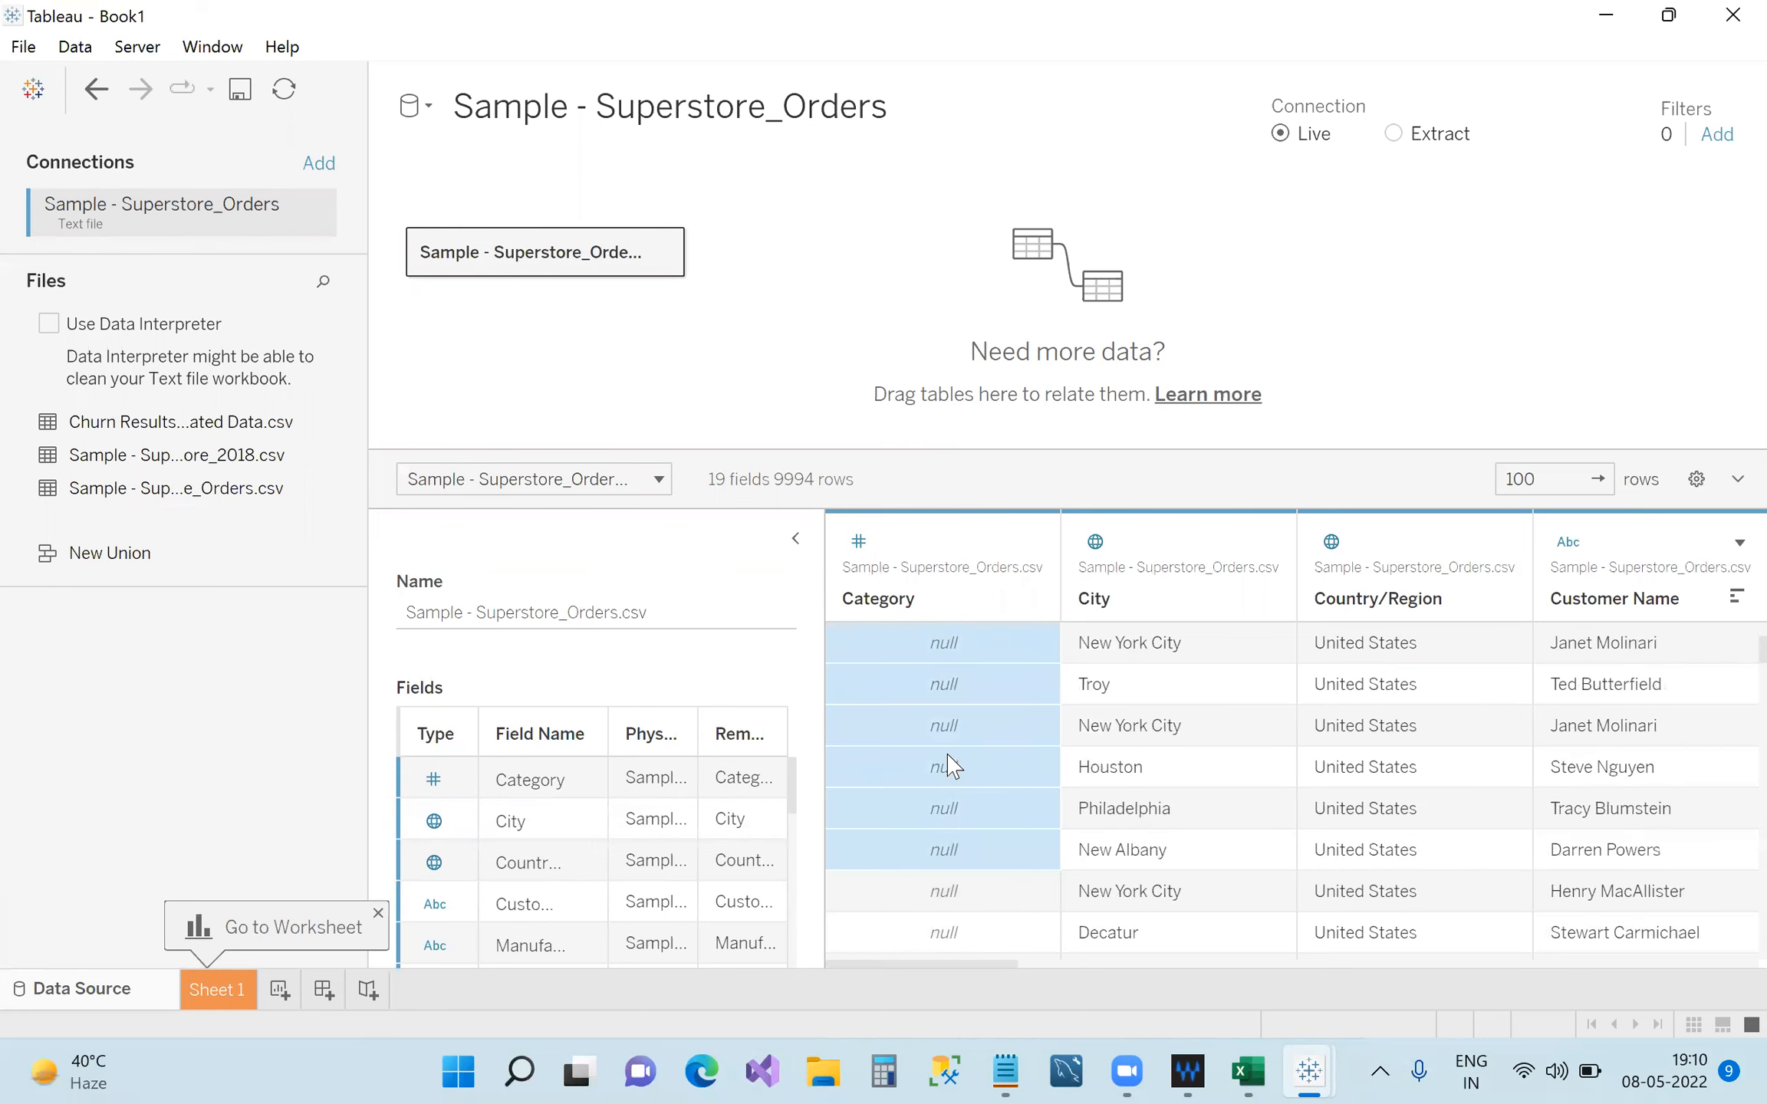
click(859, 541)
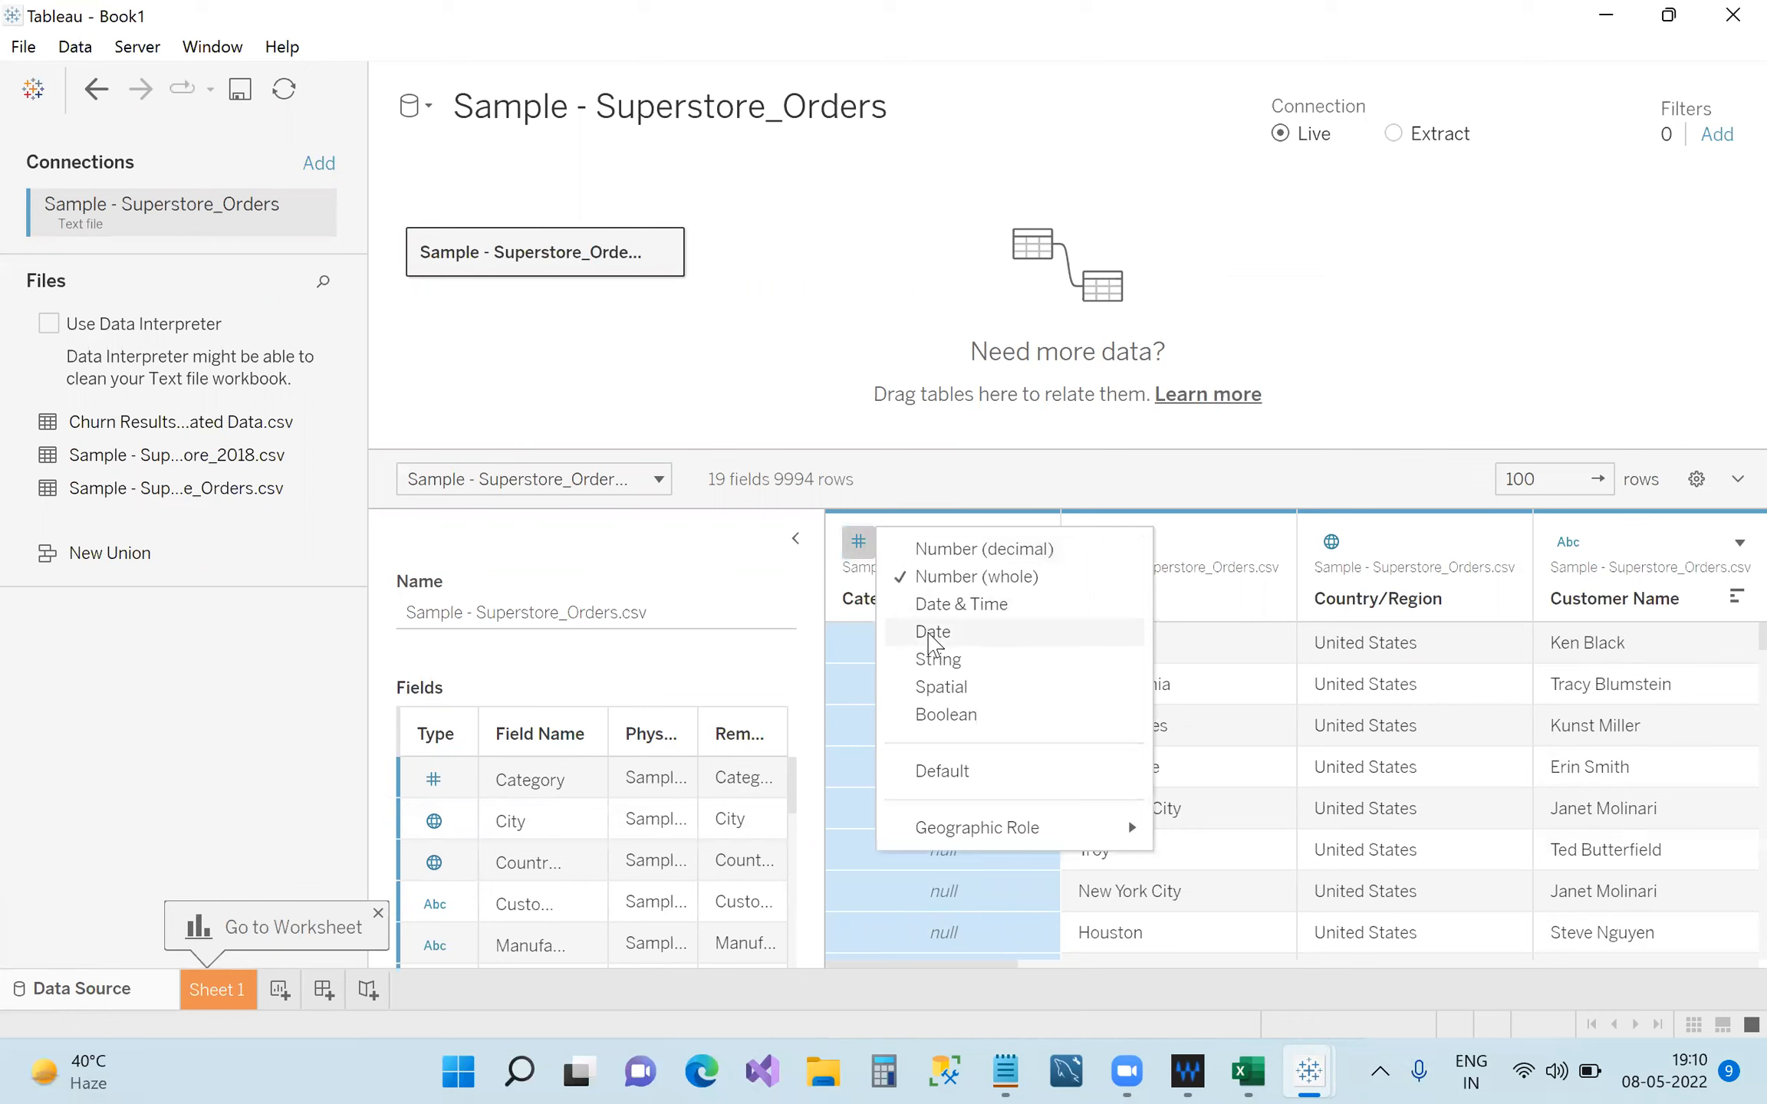
click(937, 659)
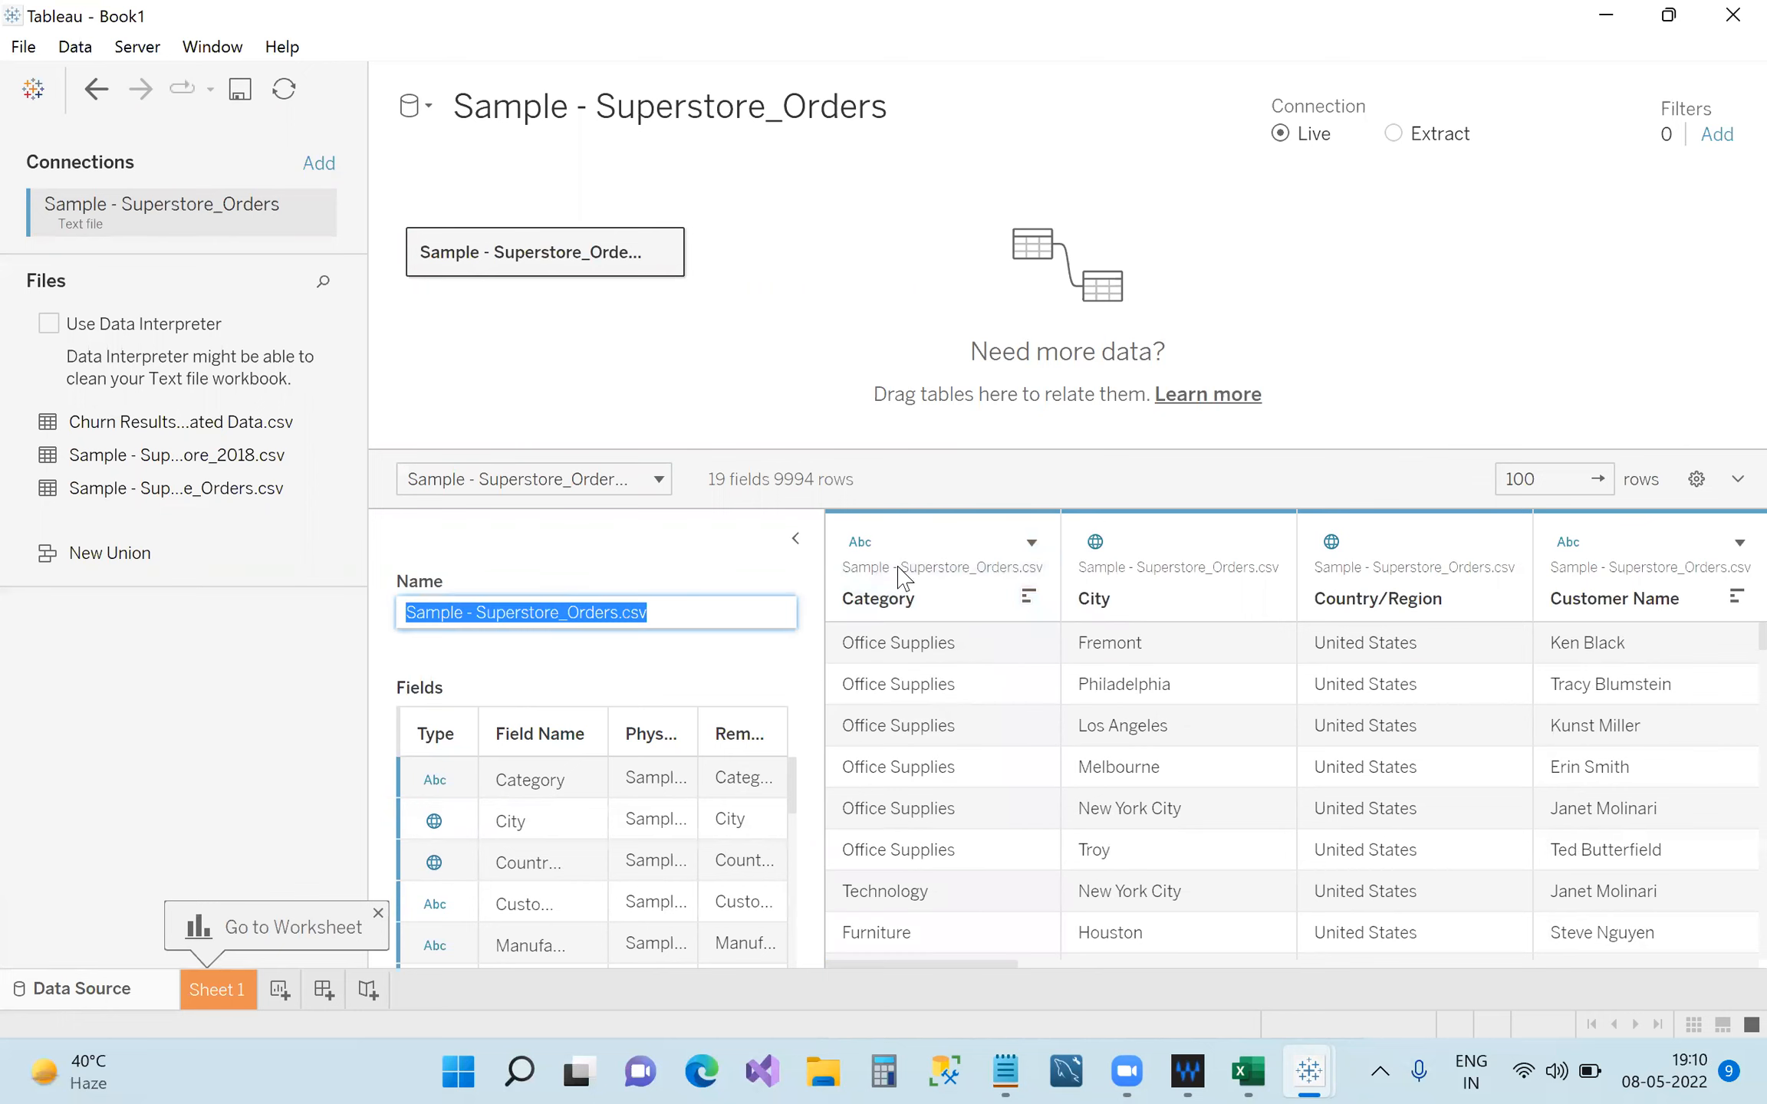
drag(1022, 965, 1731, 905)
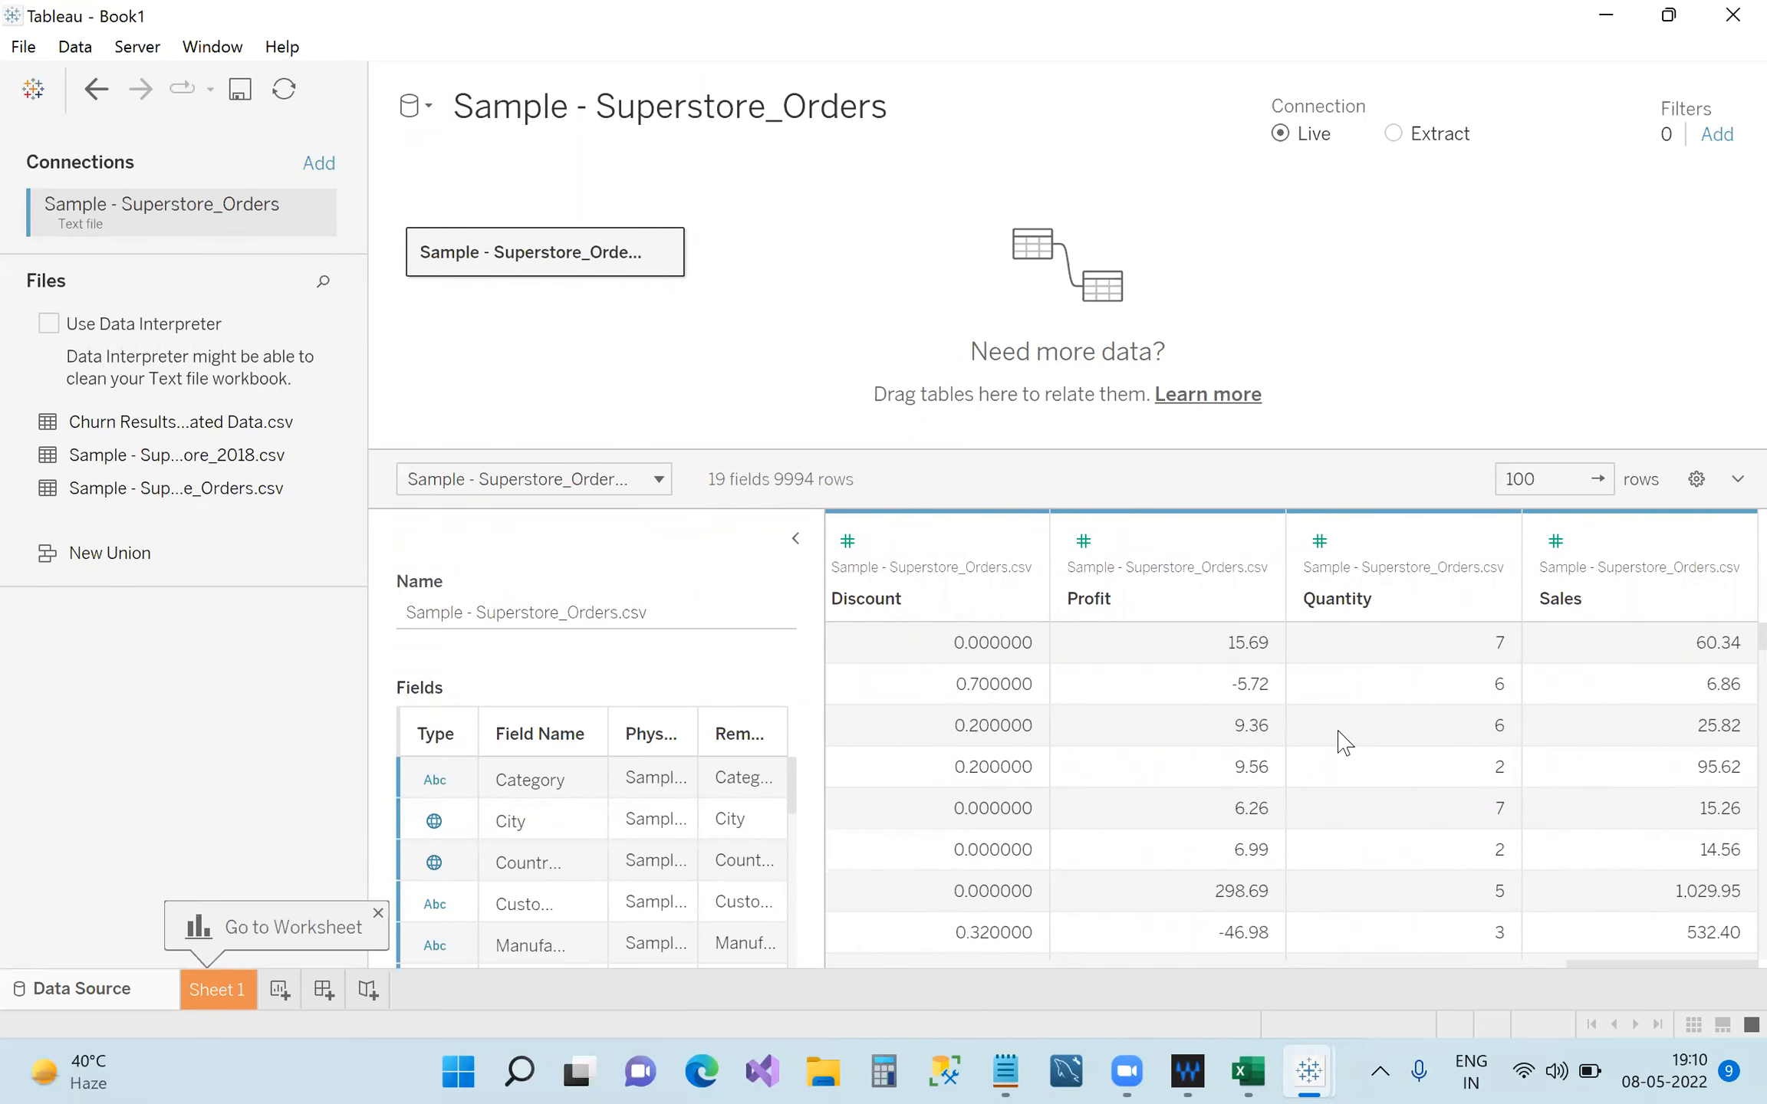
Switch Quantity to String, then to Number (whole), and finally back to String.
click(1319, 541)
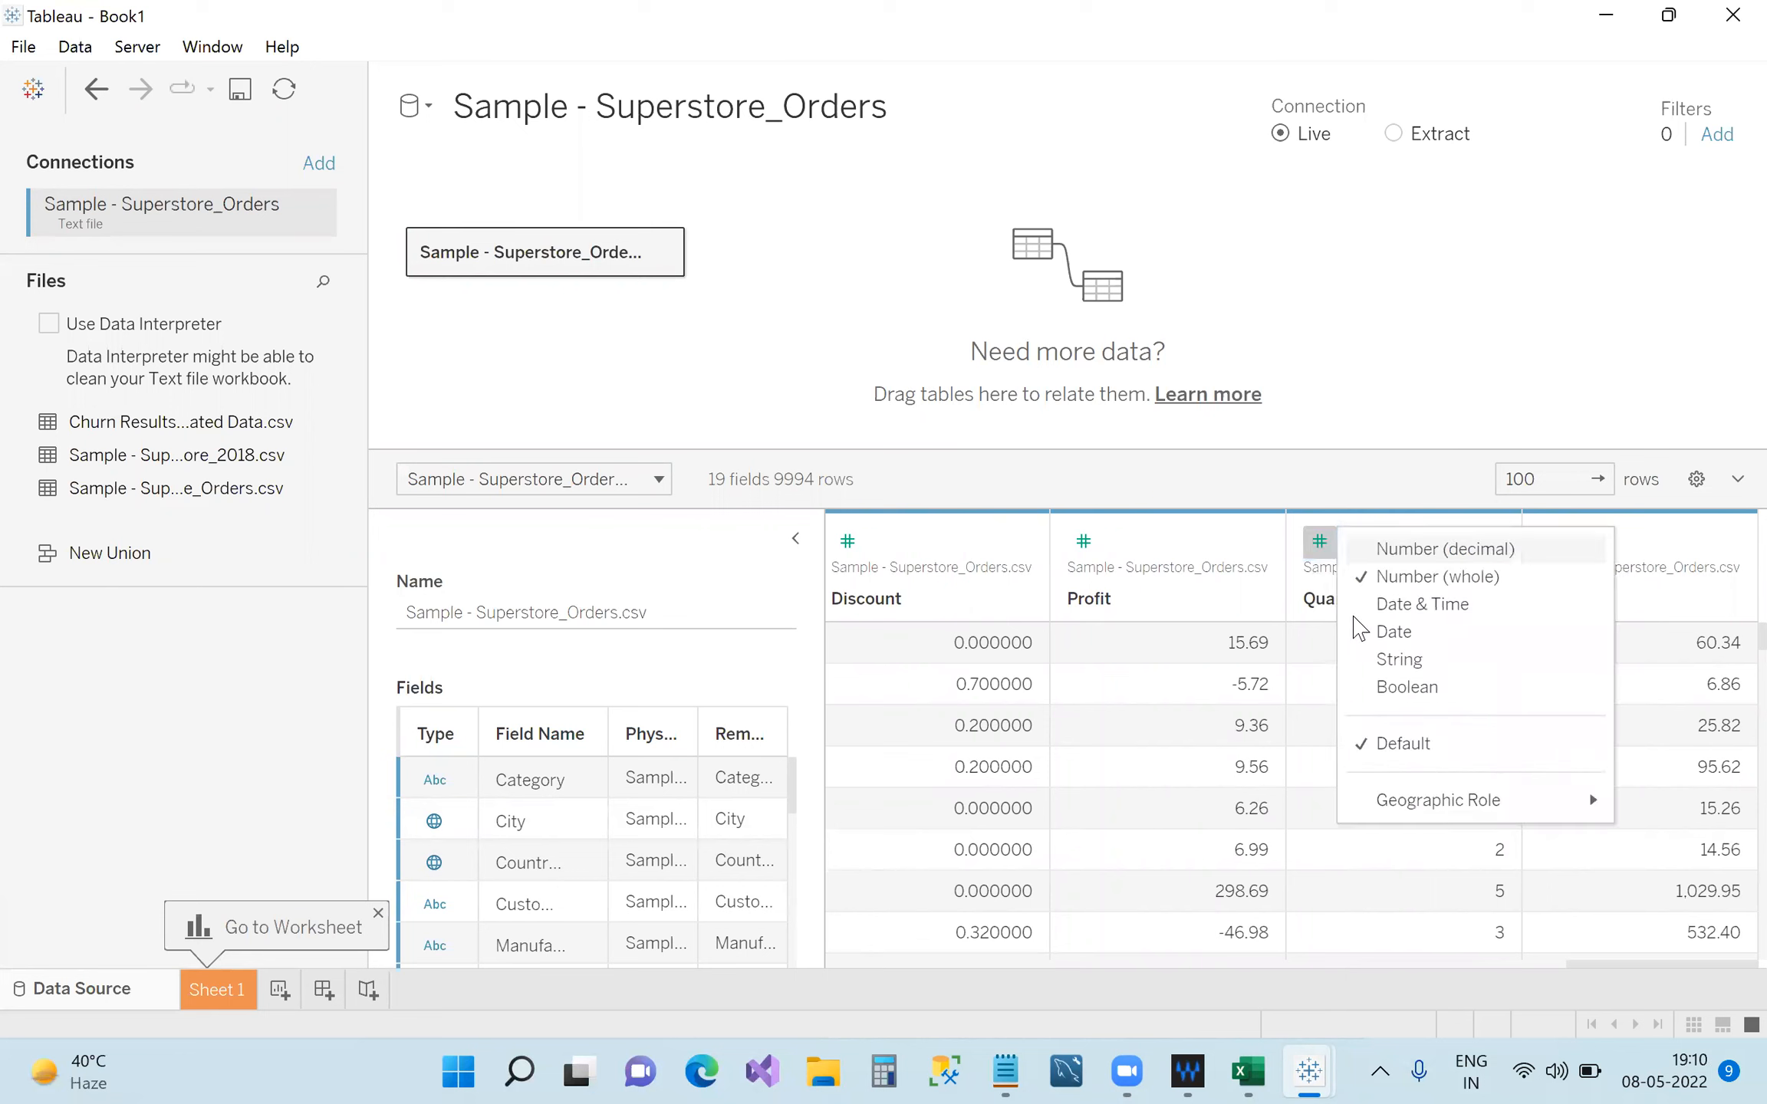
click(1399, 659)
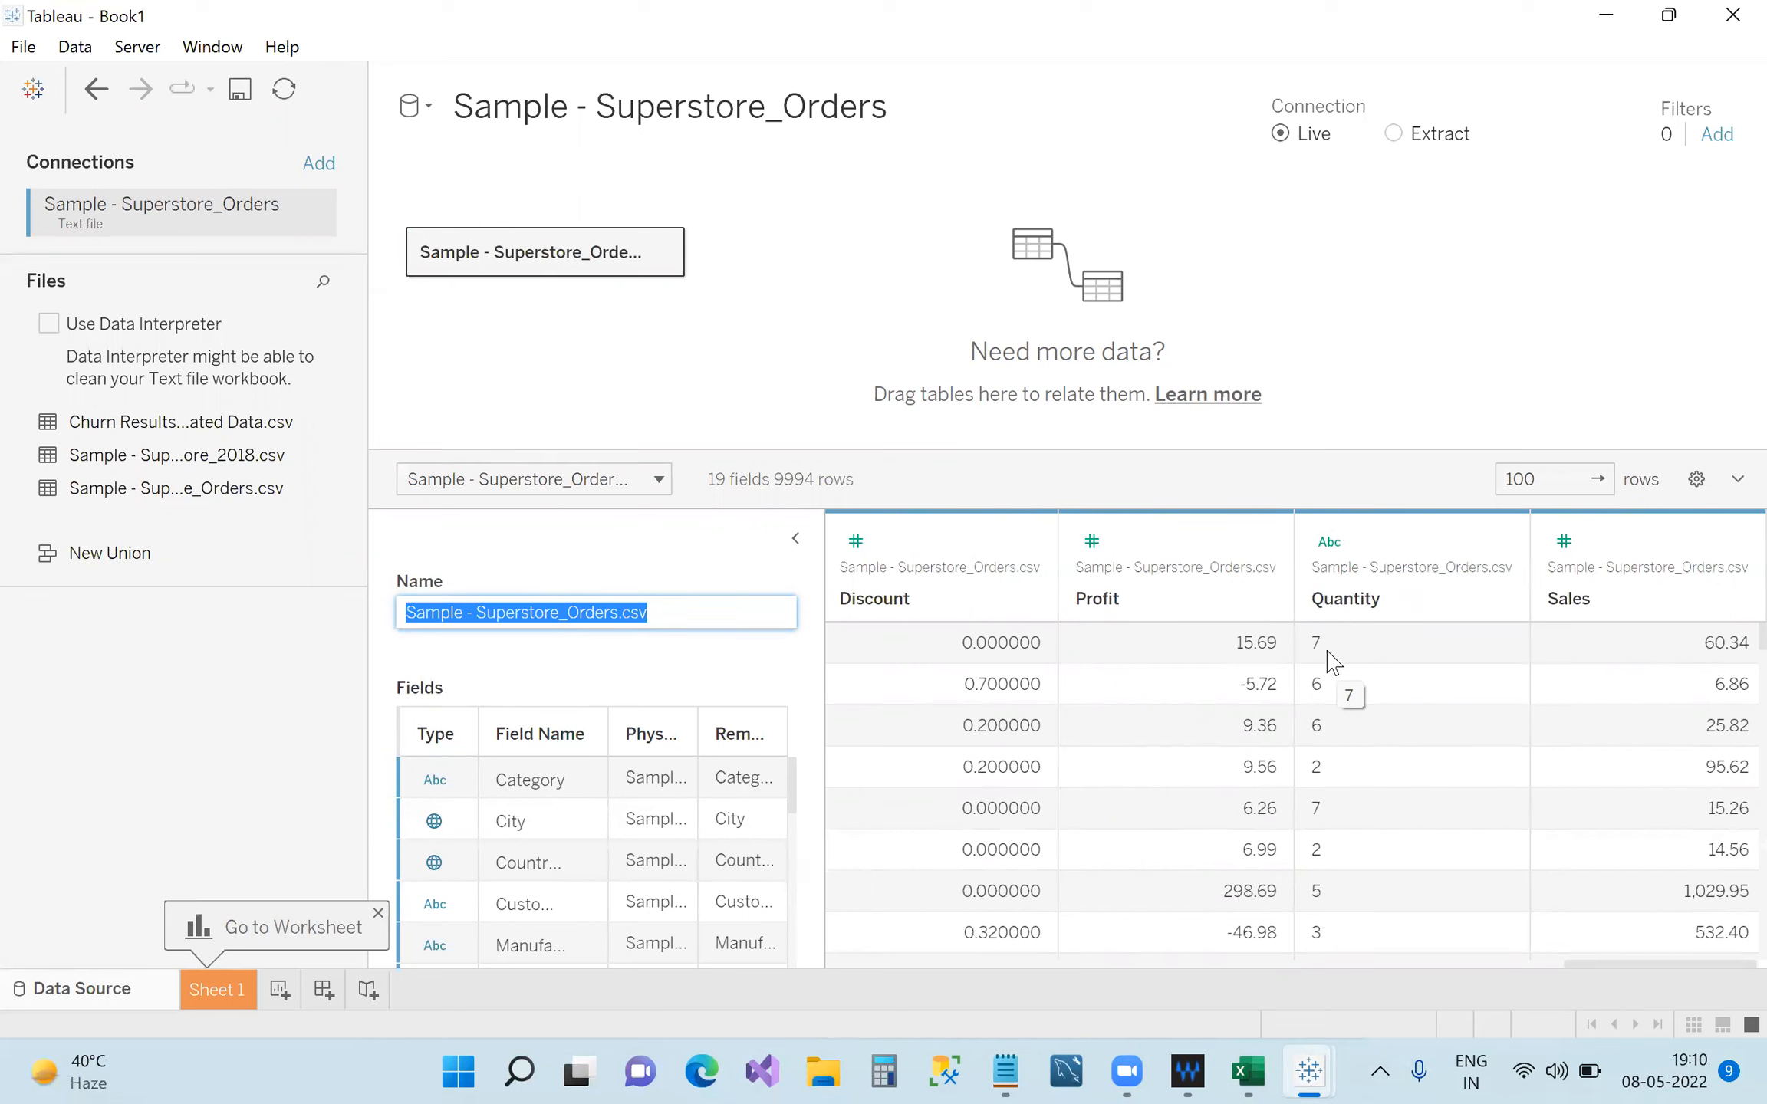
click(1329, 541)
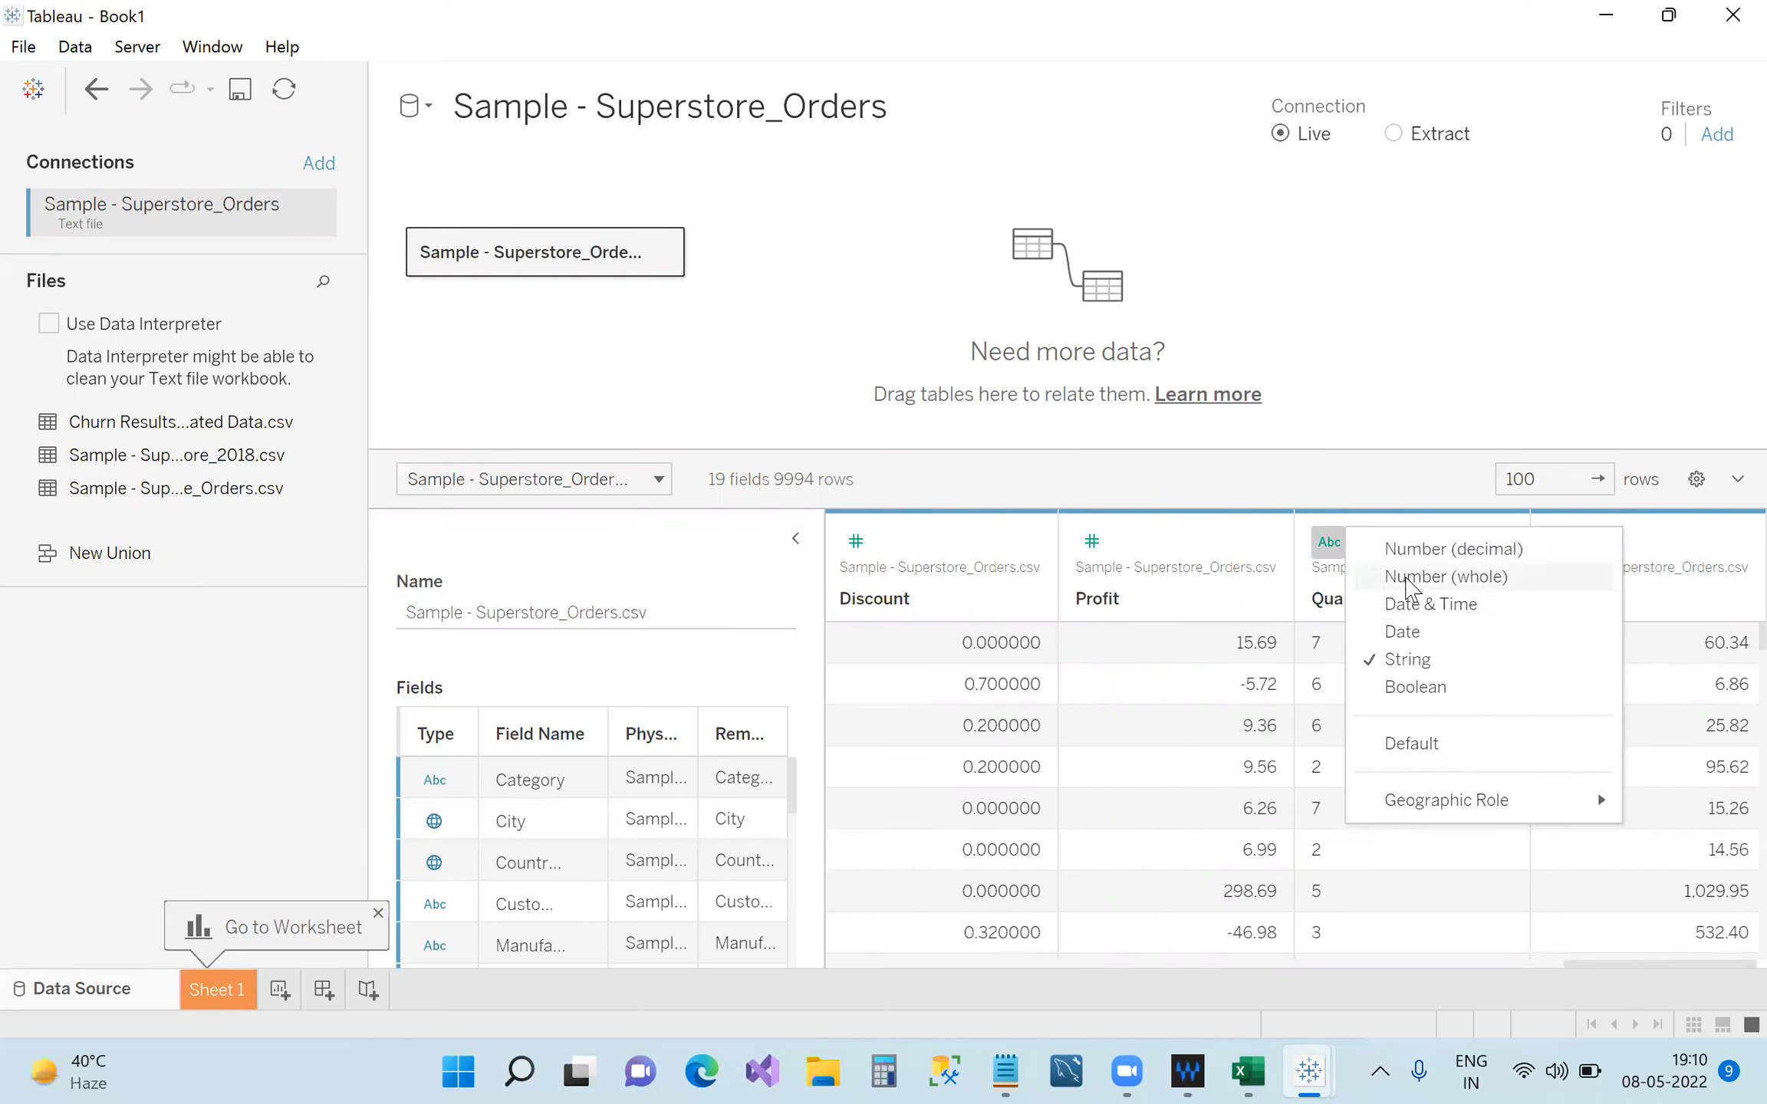
click(1407, 581)
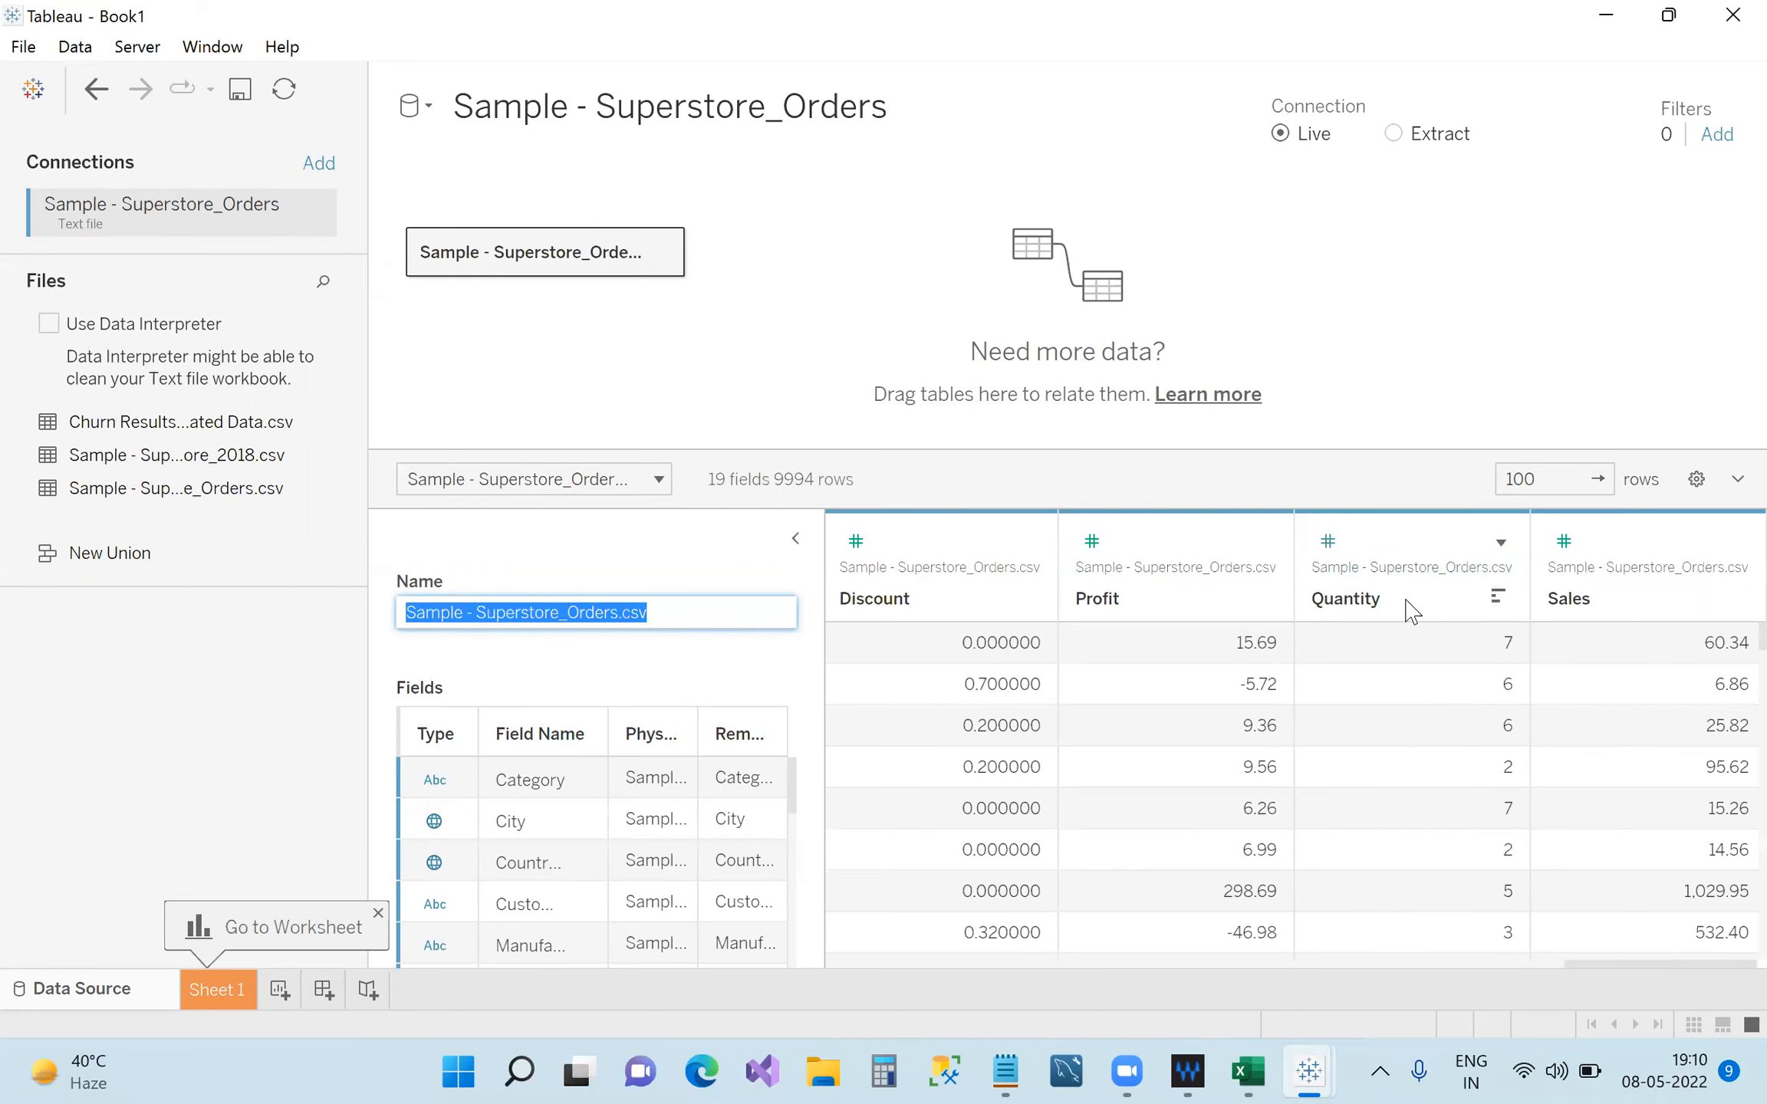
click(1342, 546)
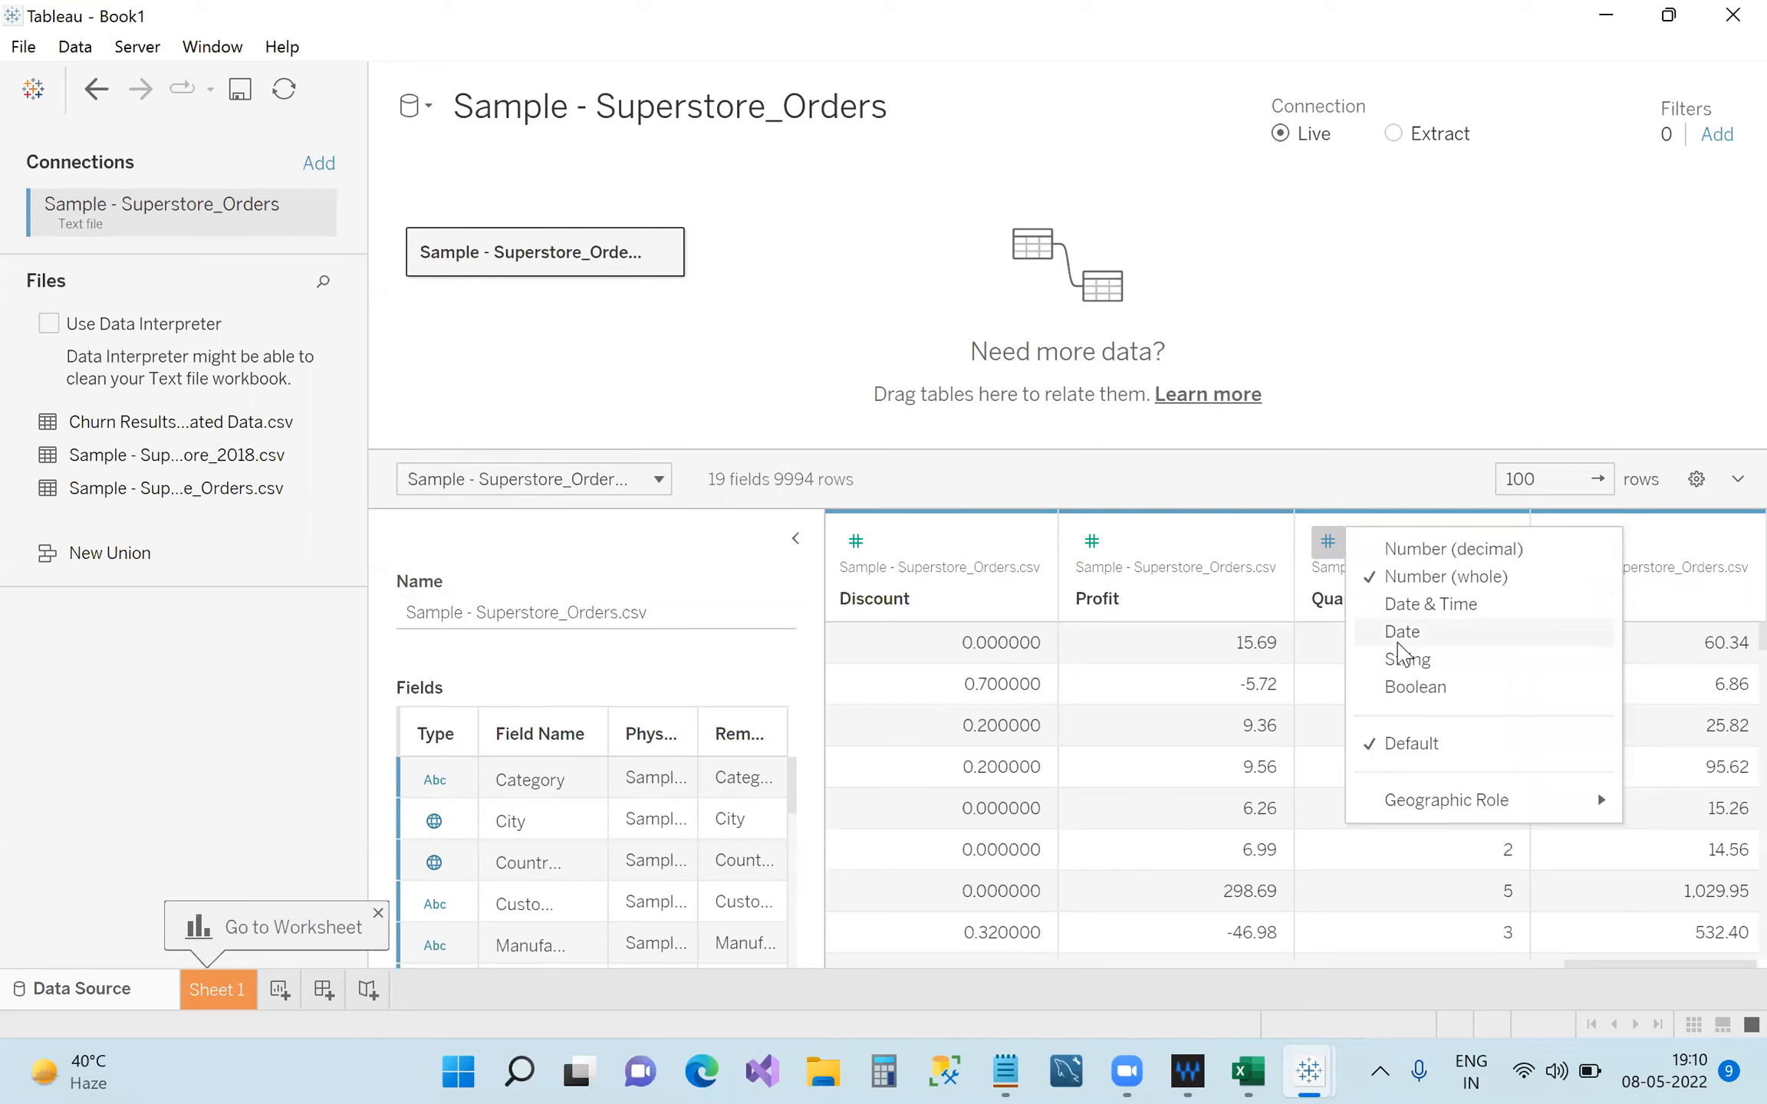
click(1404, 660)
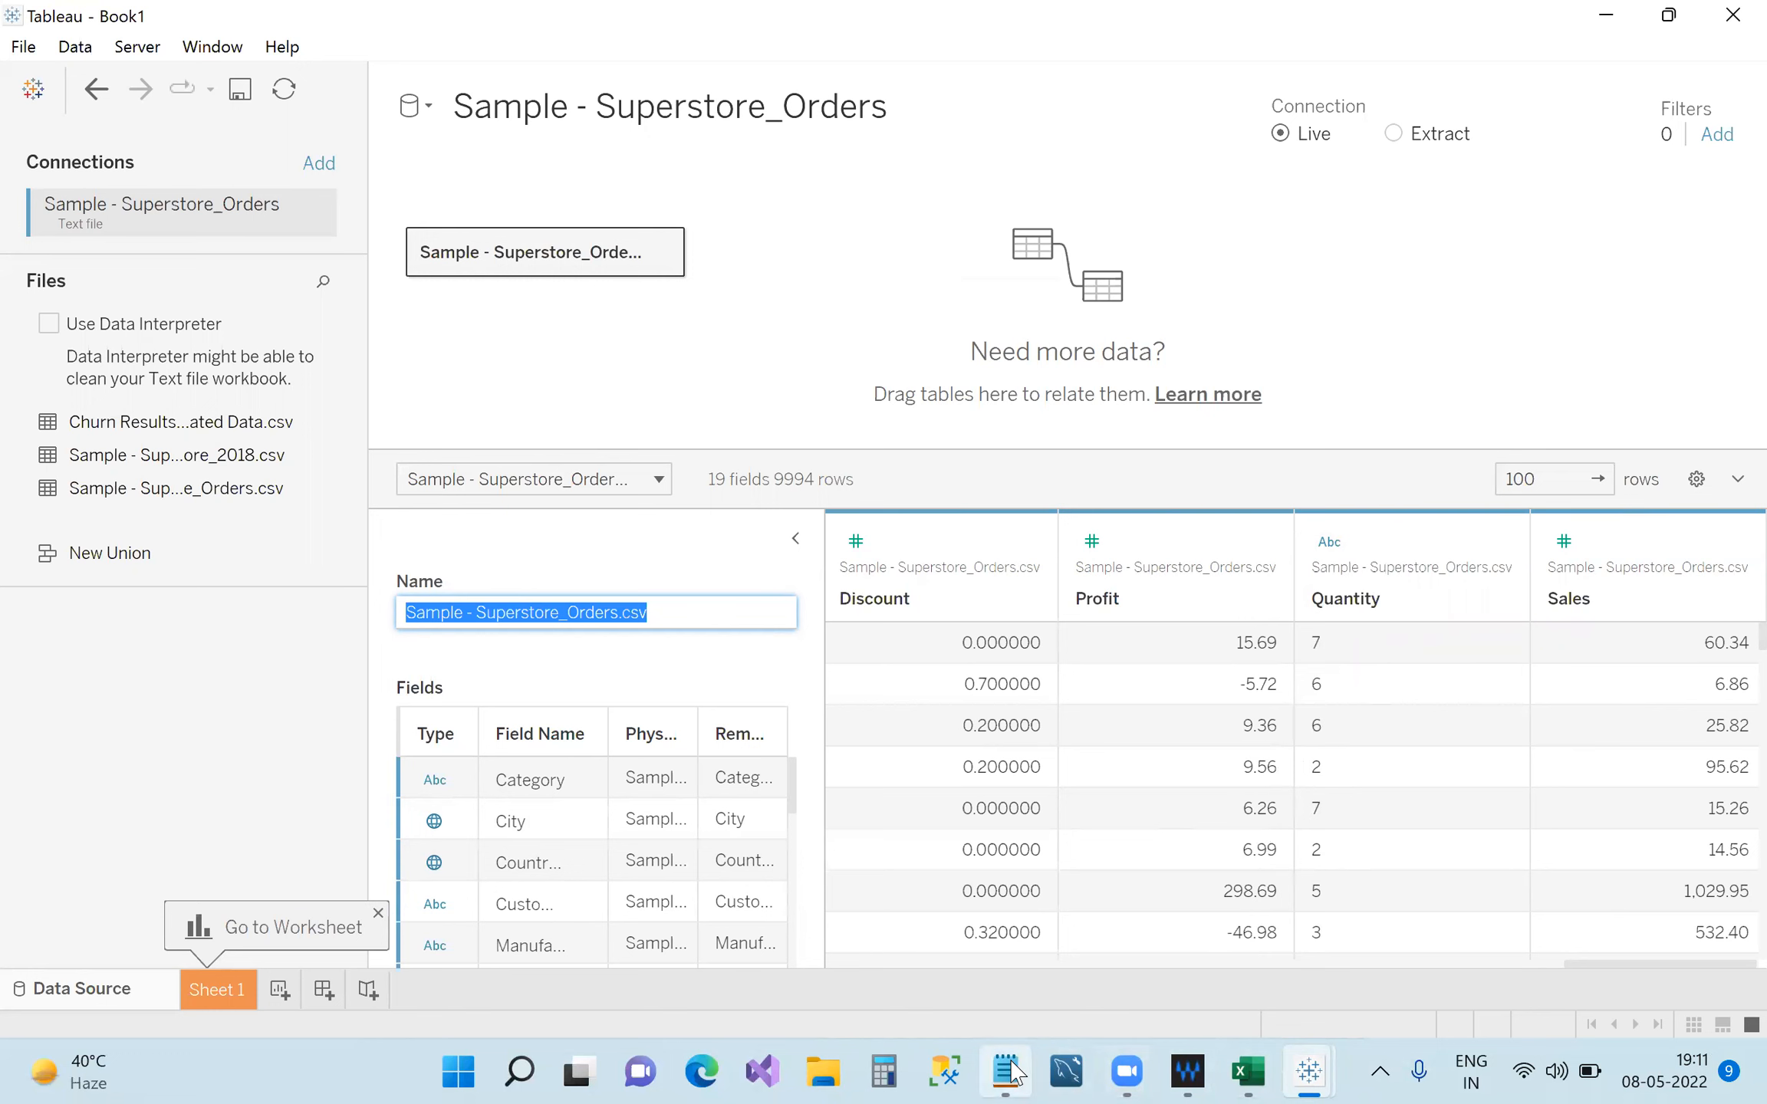
In the notes, start a new line reading 'SELECT ANY NUMBER- 9'.
key(alt+Tab)
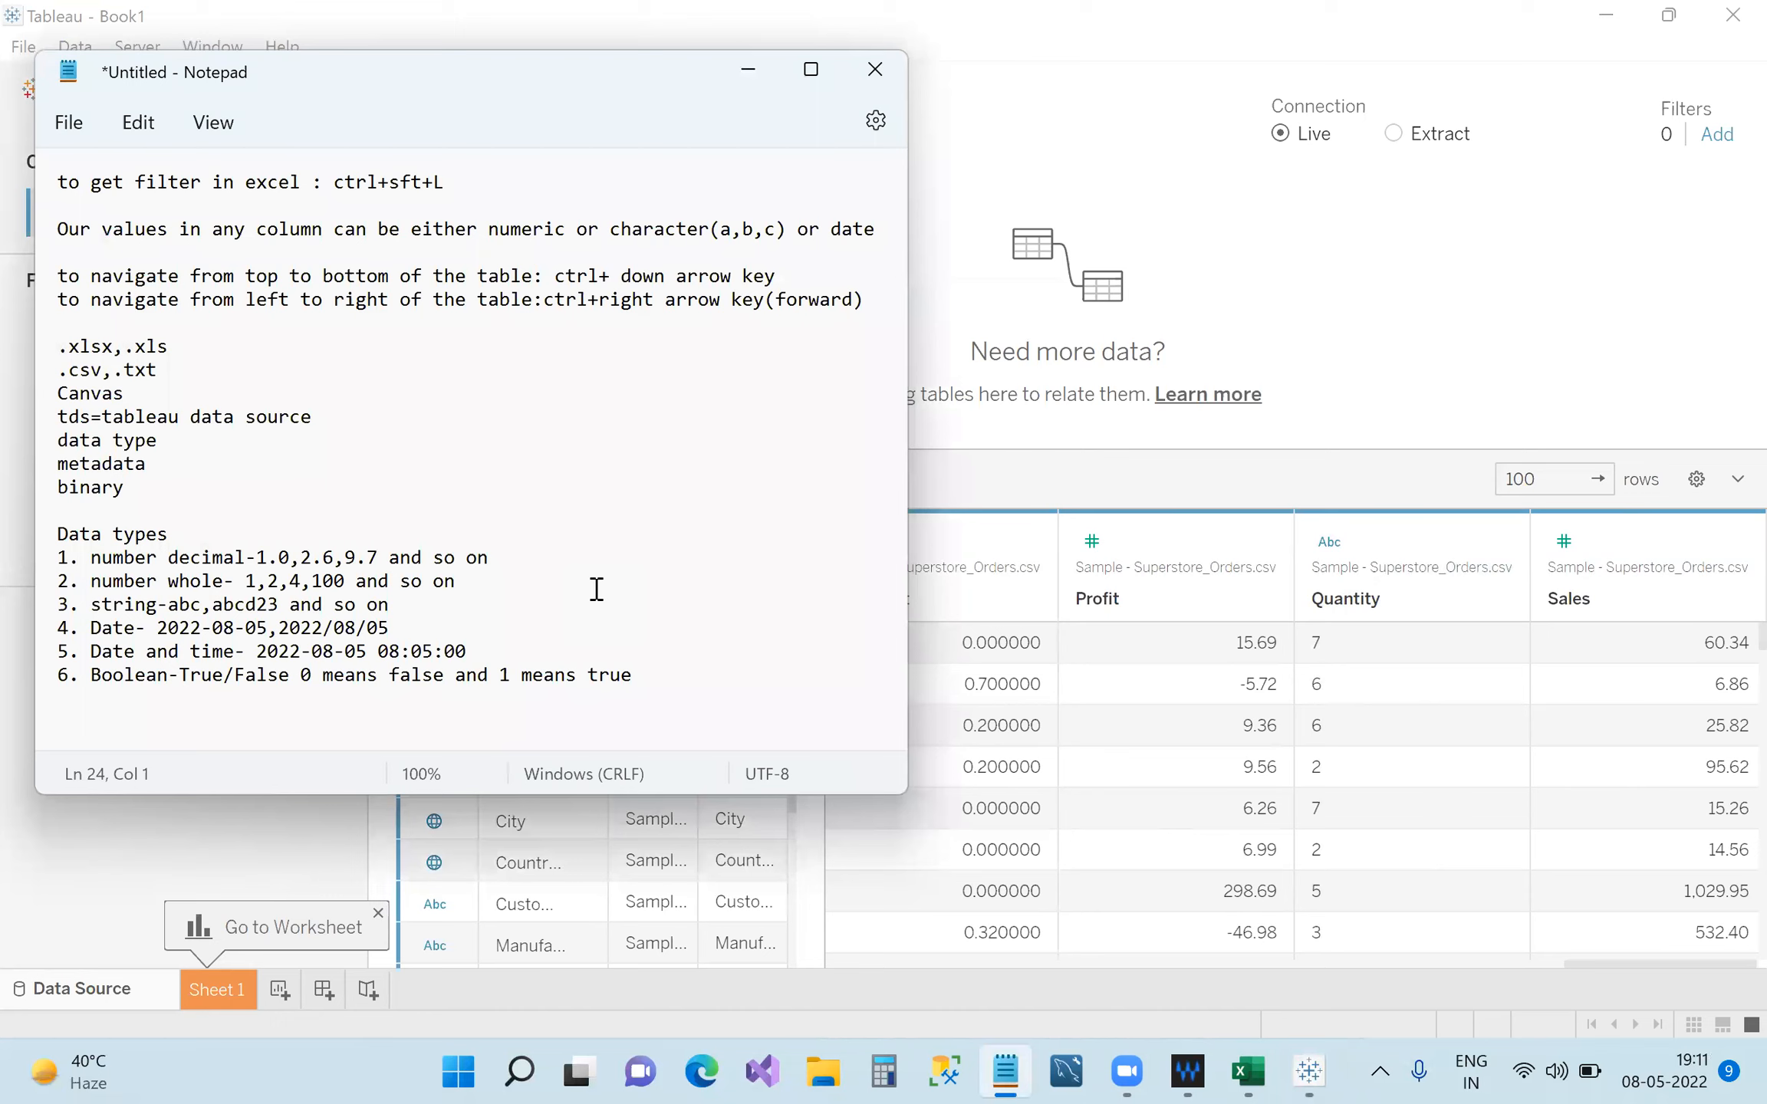
text(SELEct)
key(BackSpace)
key(BackSpace)
text(CT ANY NUMBER)
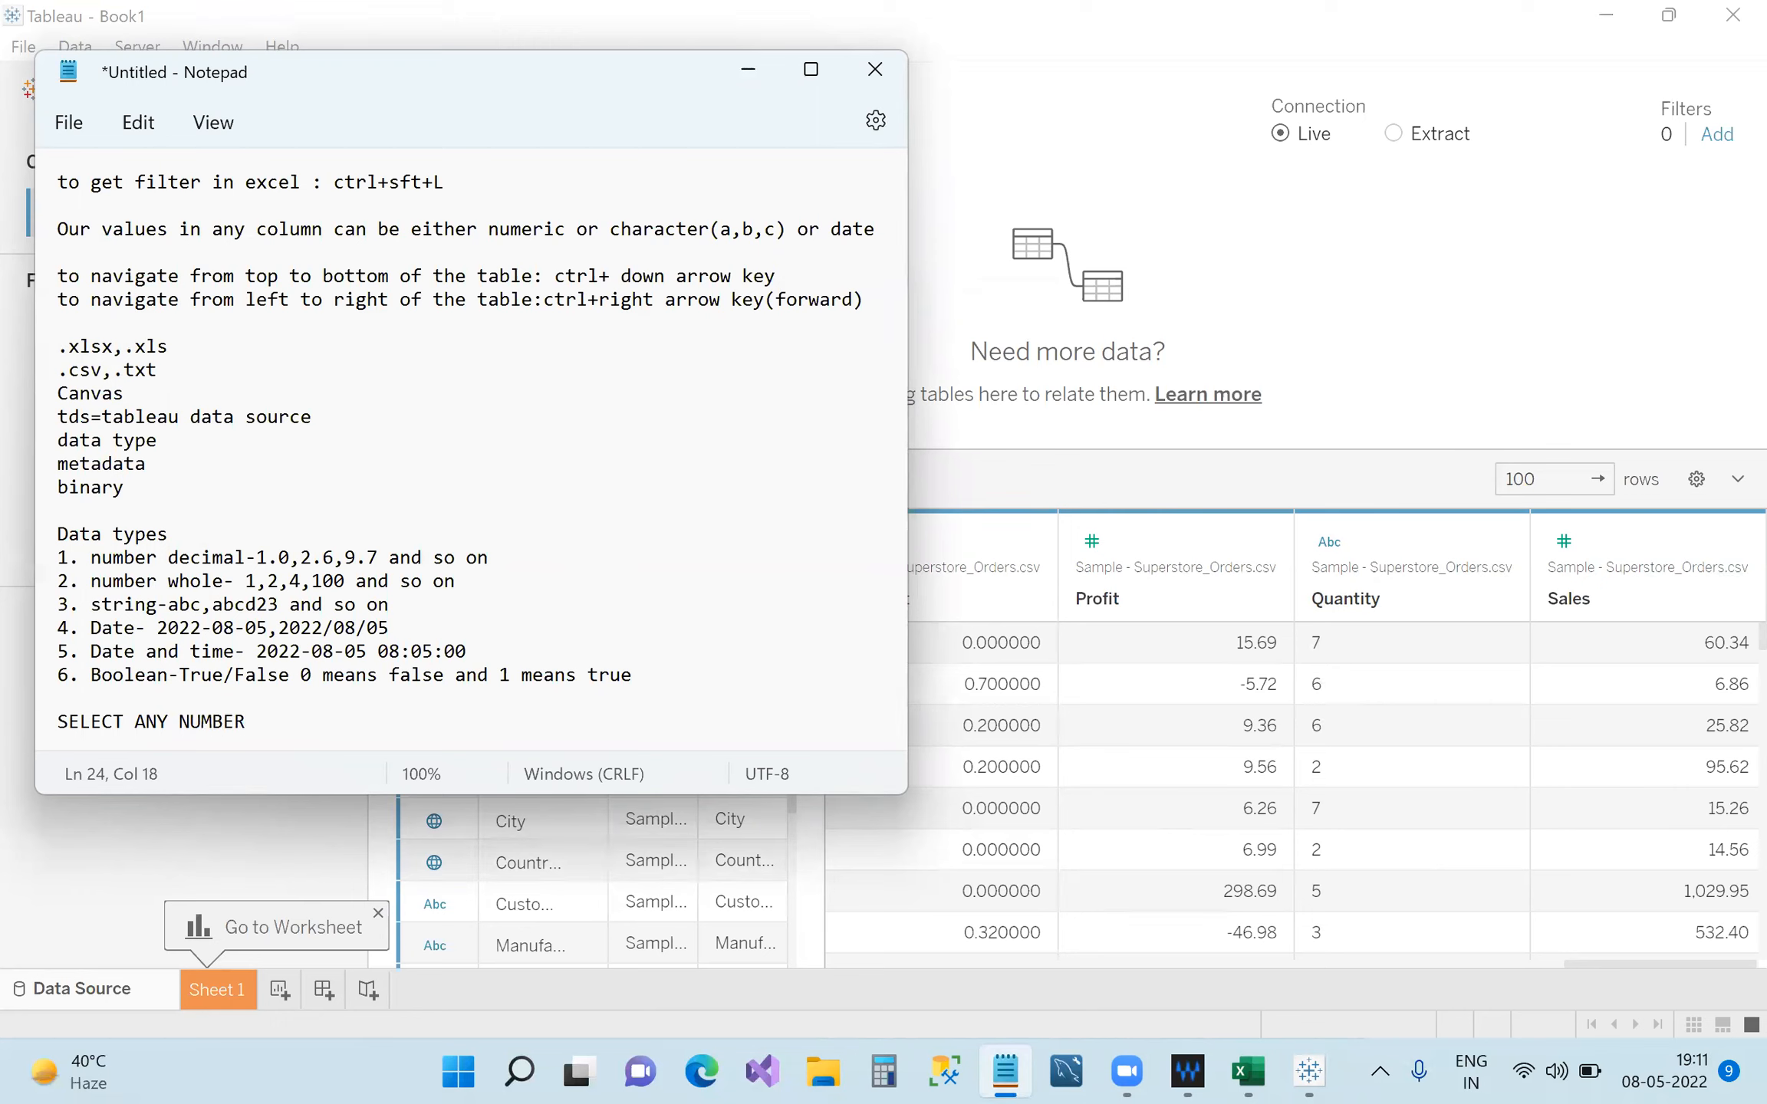
text(-9)
key(Left)
Remove the stray 9 from 'Fals9e' and append '(numeric) but when we conver to string'.
click(307, 724)
key(Up)
key(Up)
text(9)
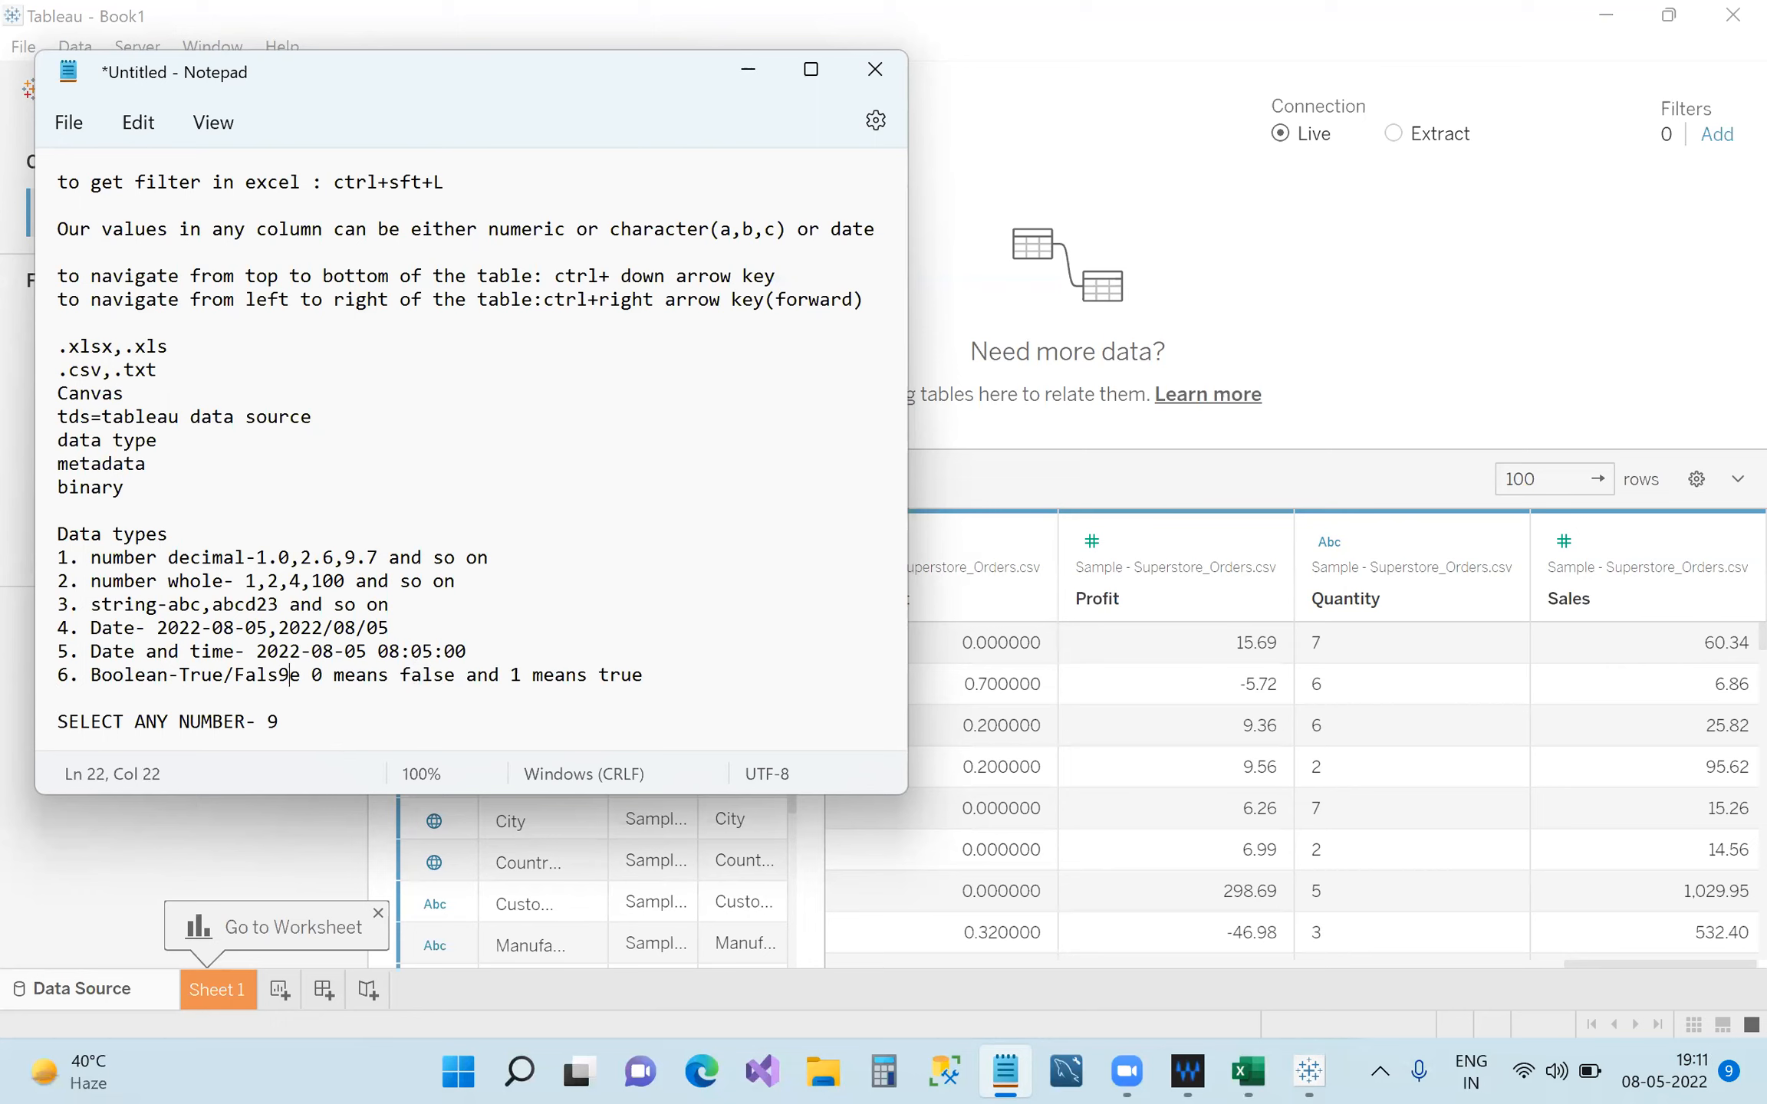
key(BackSpace)
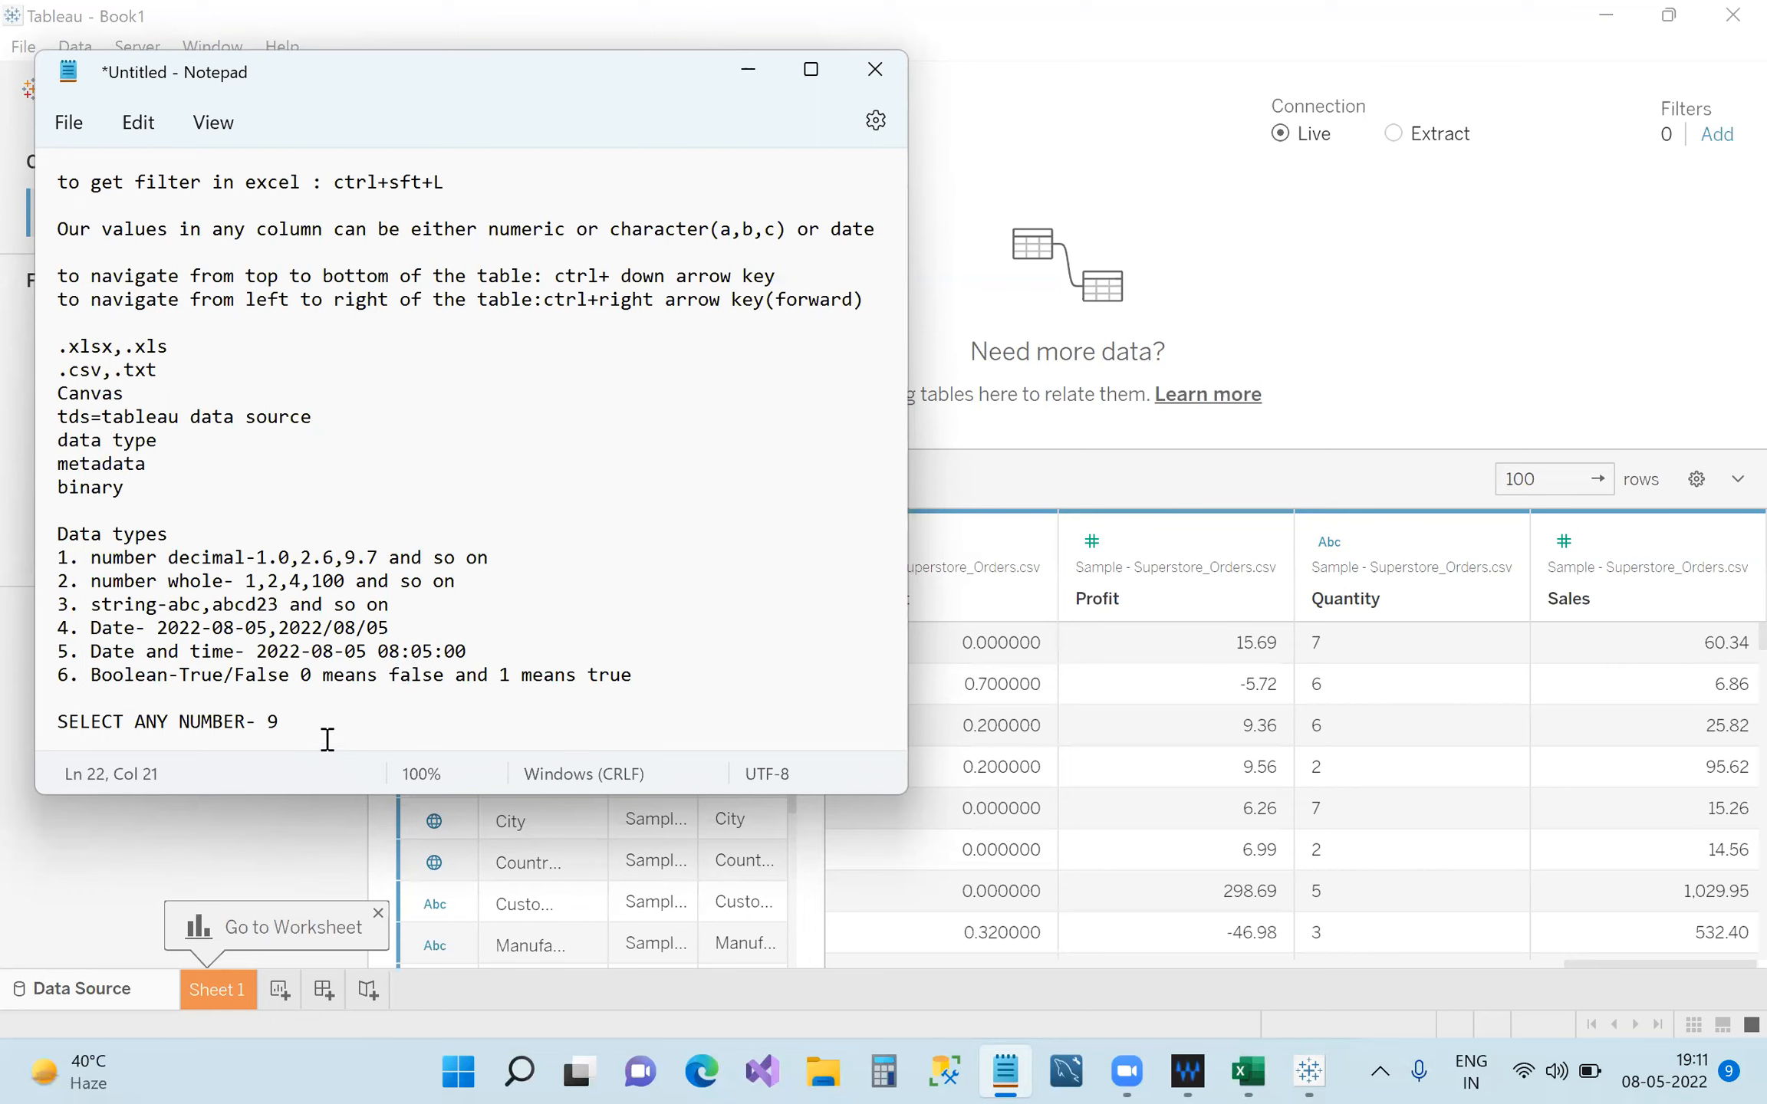
click(273, 722)
text())
key(BackSpace)
text((numeric) but when )
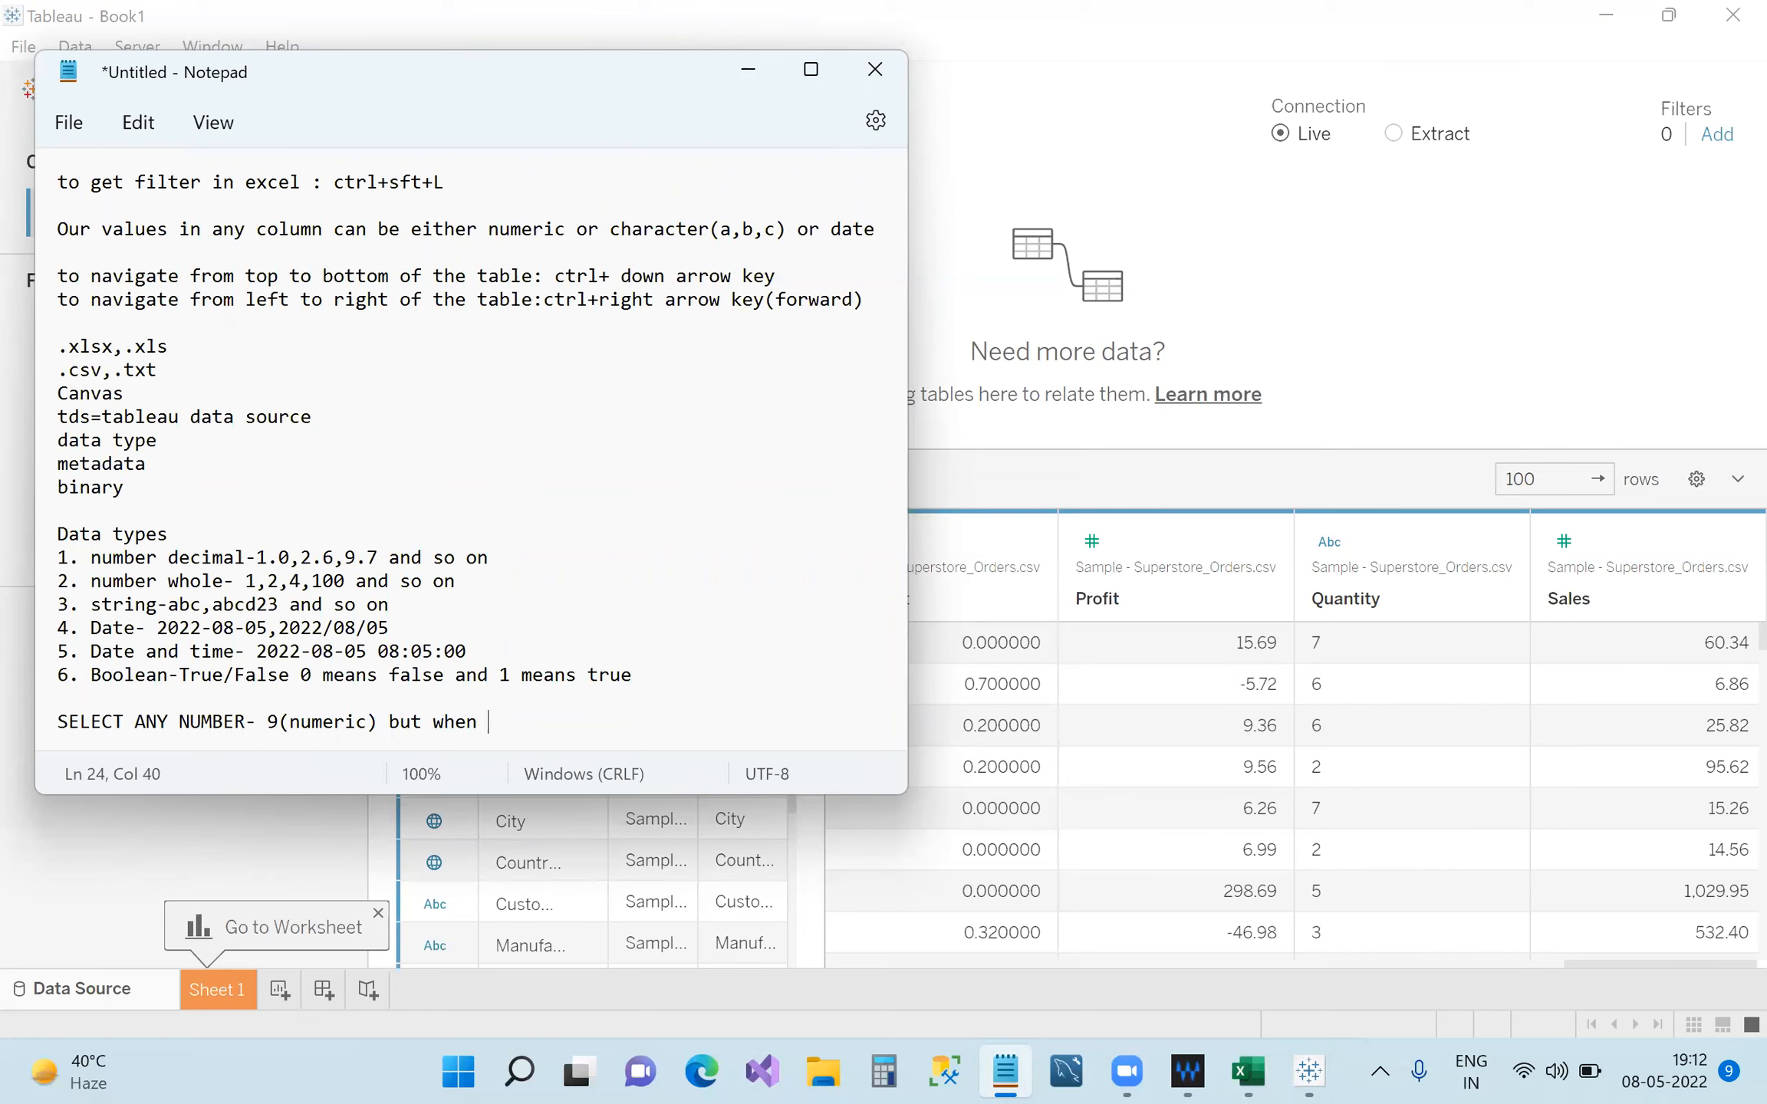
text(we conver to string)
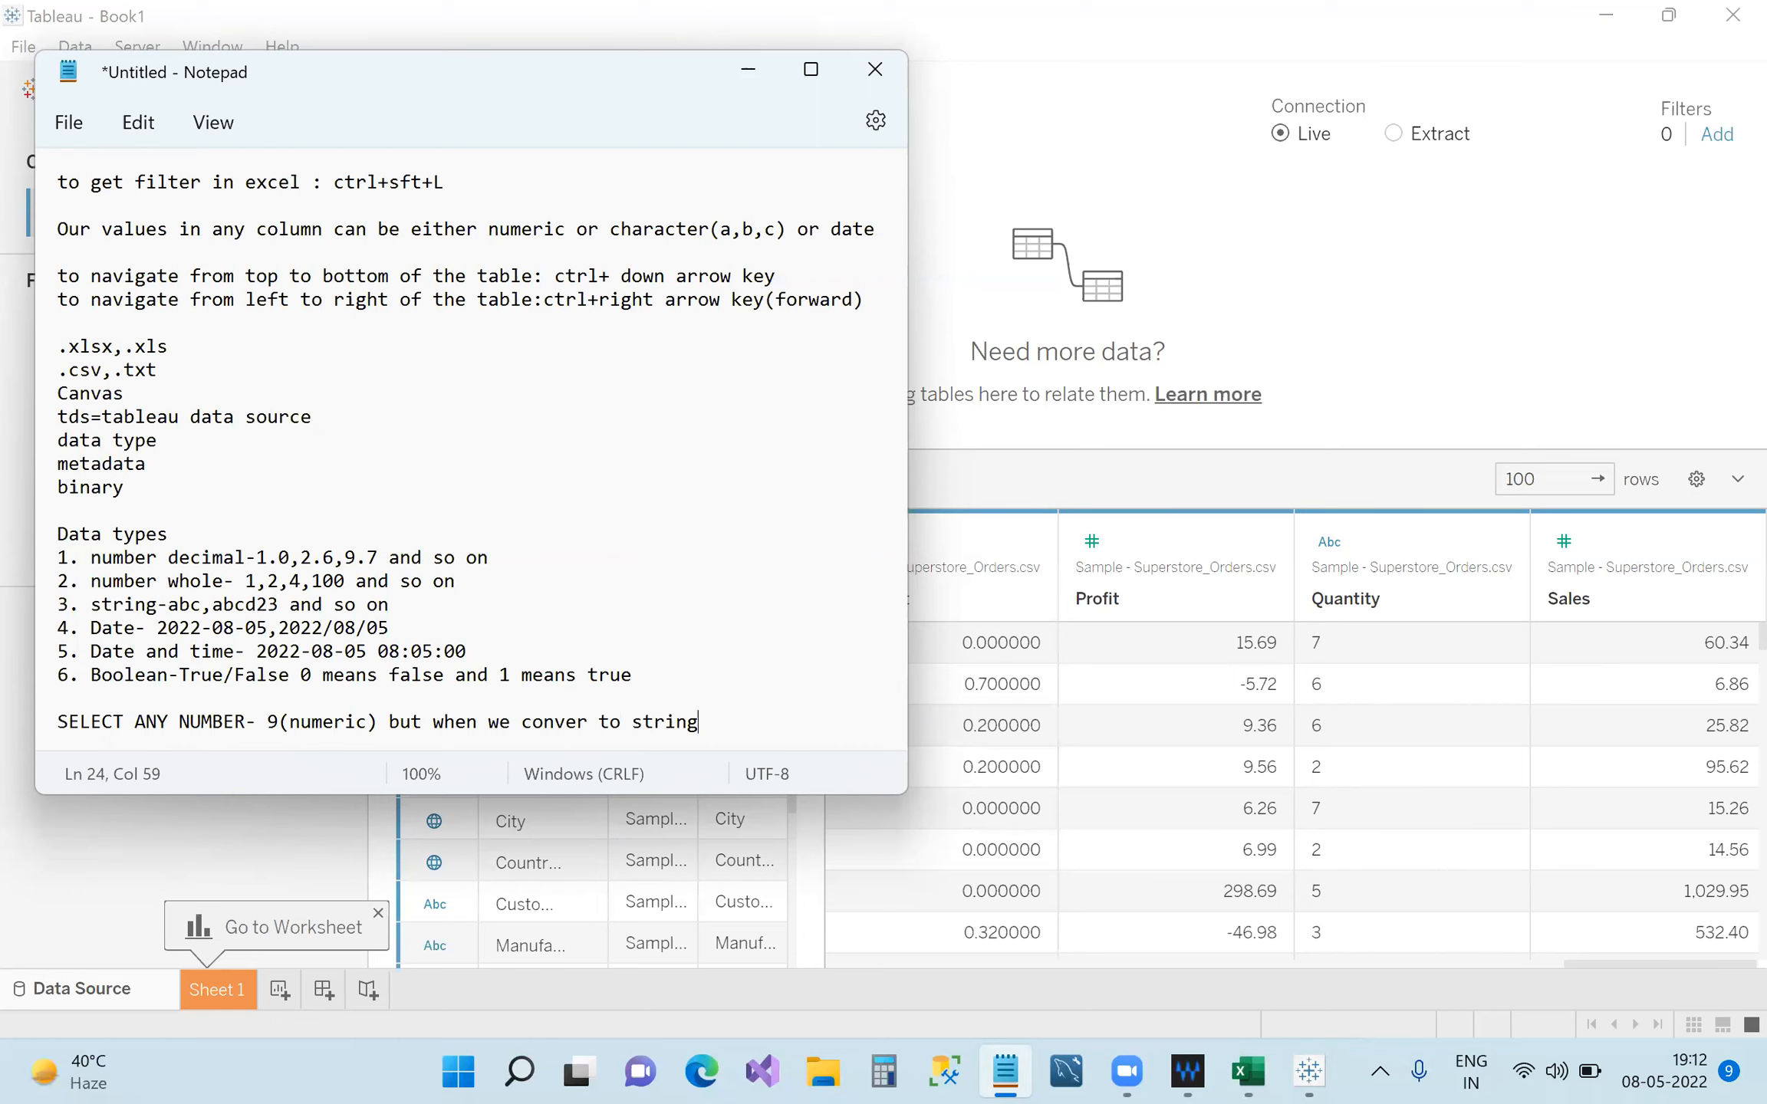
Append ' 9 is written as '9'' to the note, fixing typos and quotes.
text(9)
drag(281, 729, 265, 728)
click(715, 731)
text(is writee)
key(BackSpace)
key(BackSpace)
key(BackSpace)
text(ten as "9)
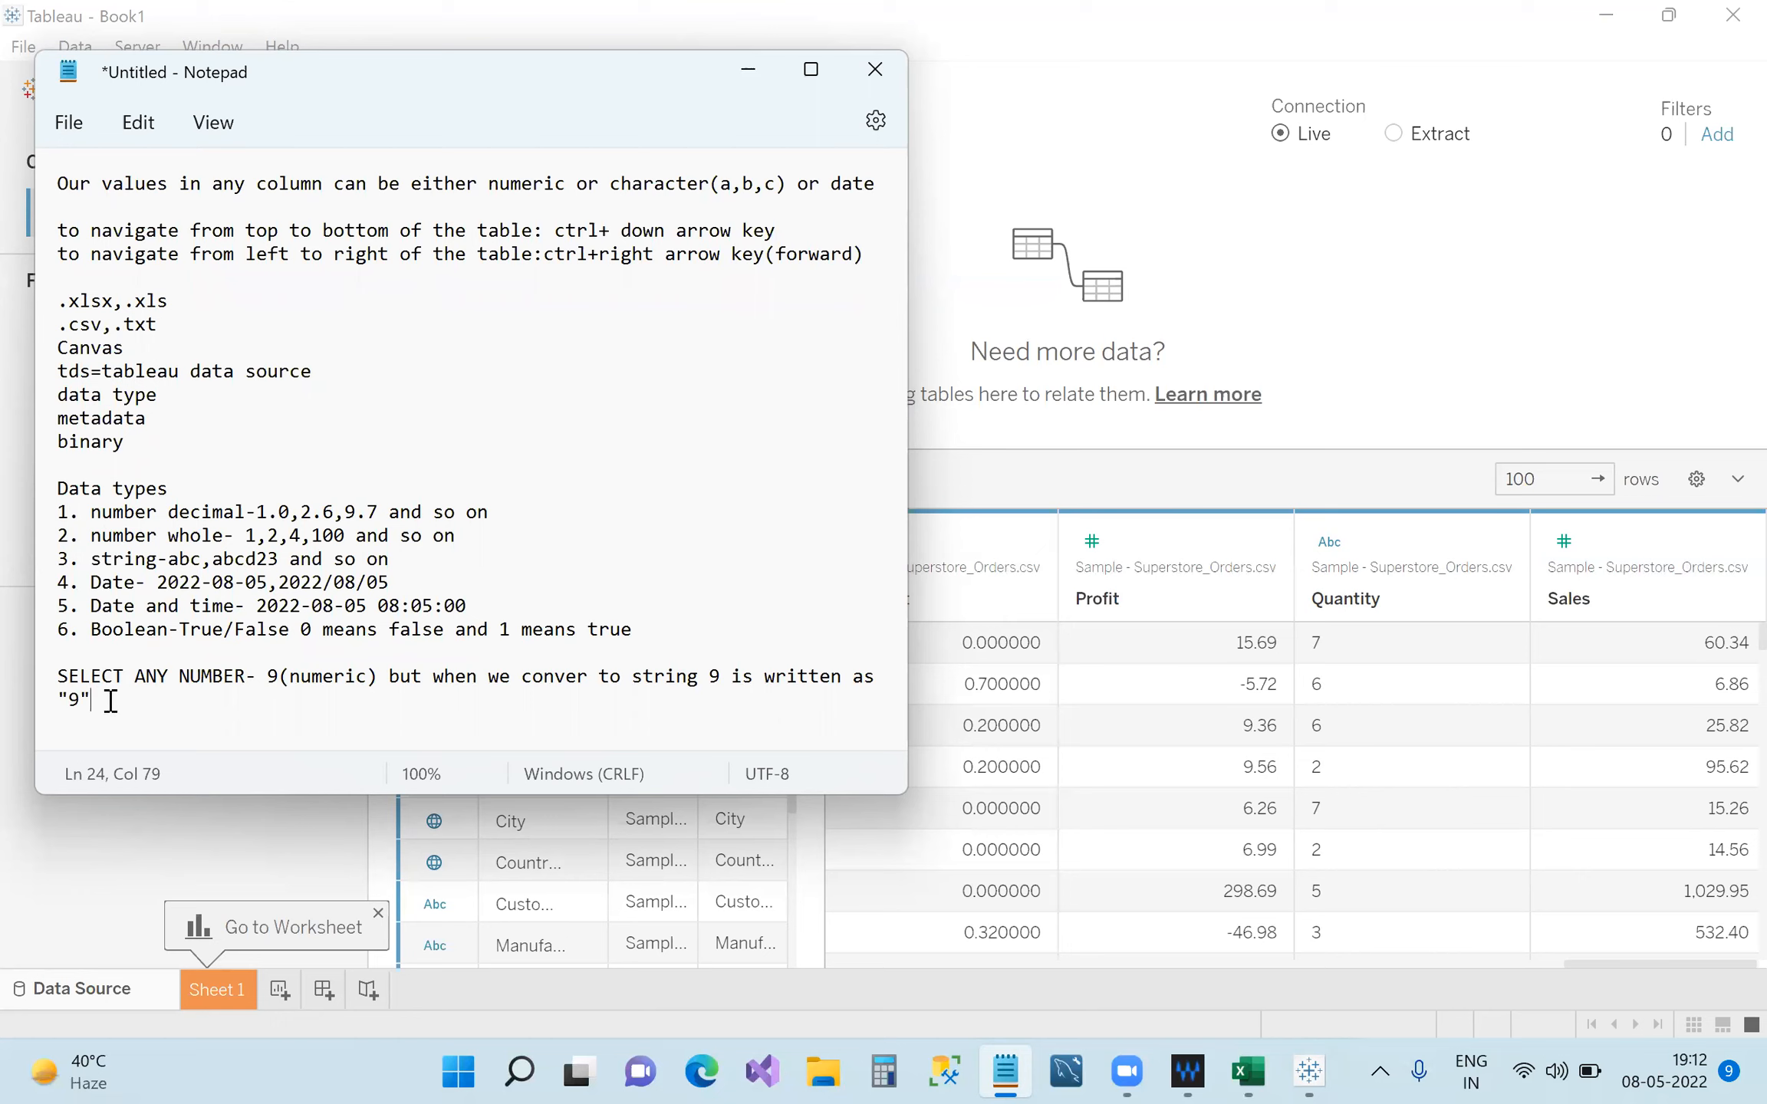
key(BackSpace)
key(BackSpace)
text(')
Highlight the numeric 9 and the quoted '9' in the note, then minimize Notepad.
key(shift+End)
click(280, 680)
double_click(279, 680)
click(105, 702)
drag(105, 701, 68, 699)
click(105, 701)
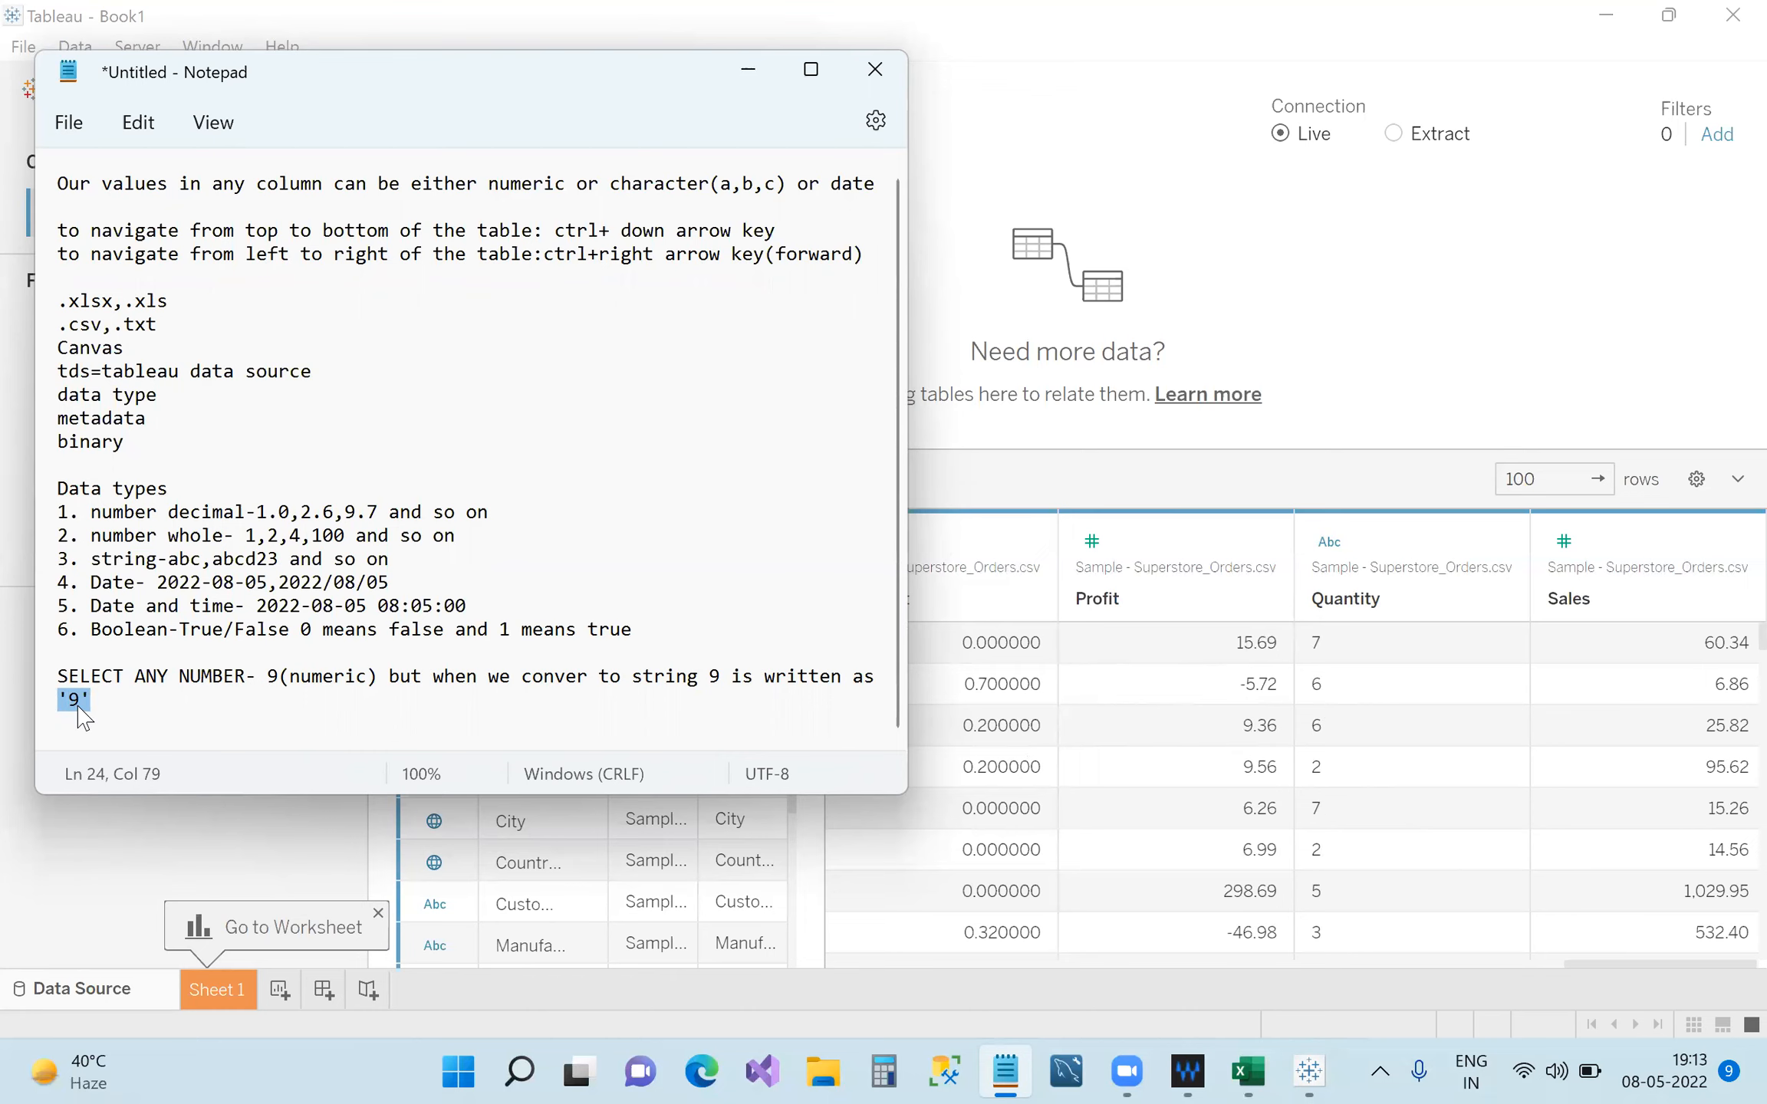
click(748, 69)
Change Quantity from String to Number (whole) and scroll the grid back to Category.
click(1329, 542)
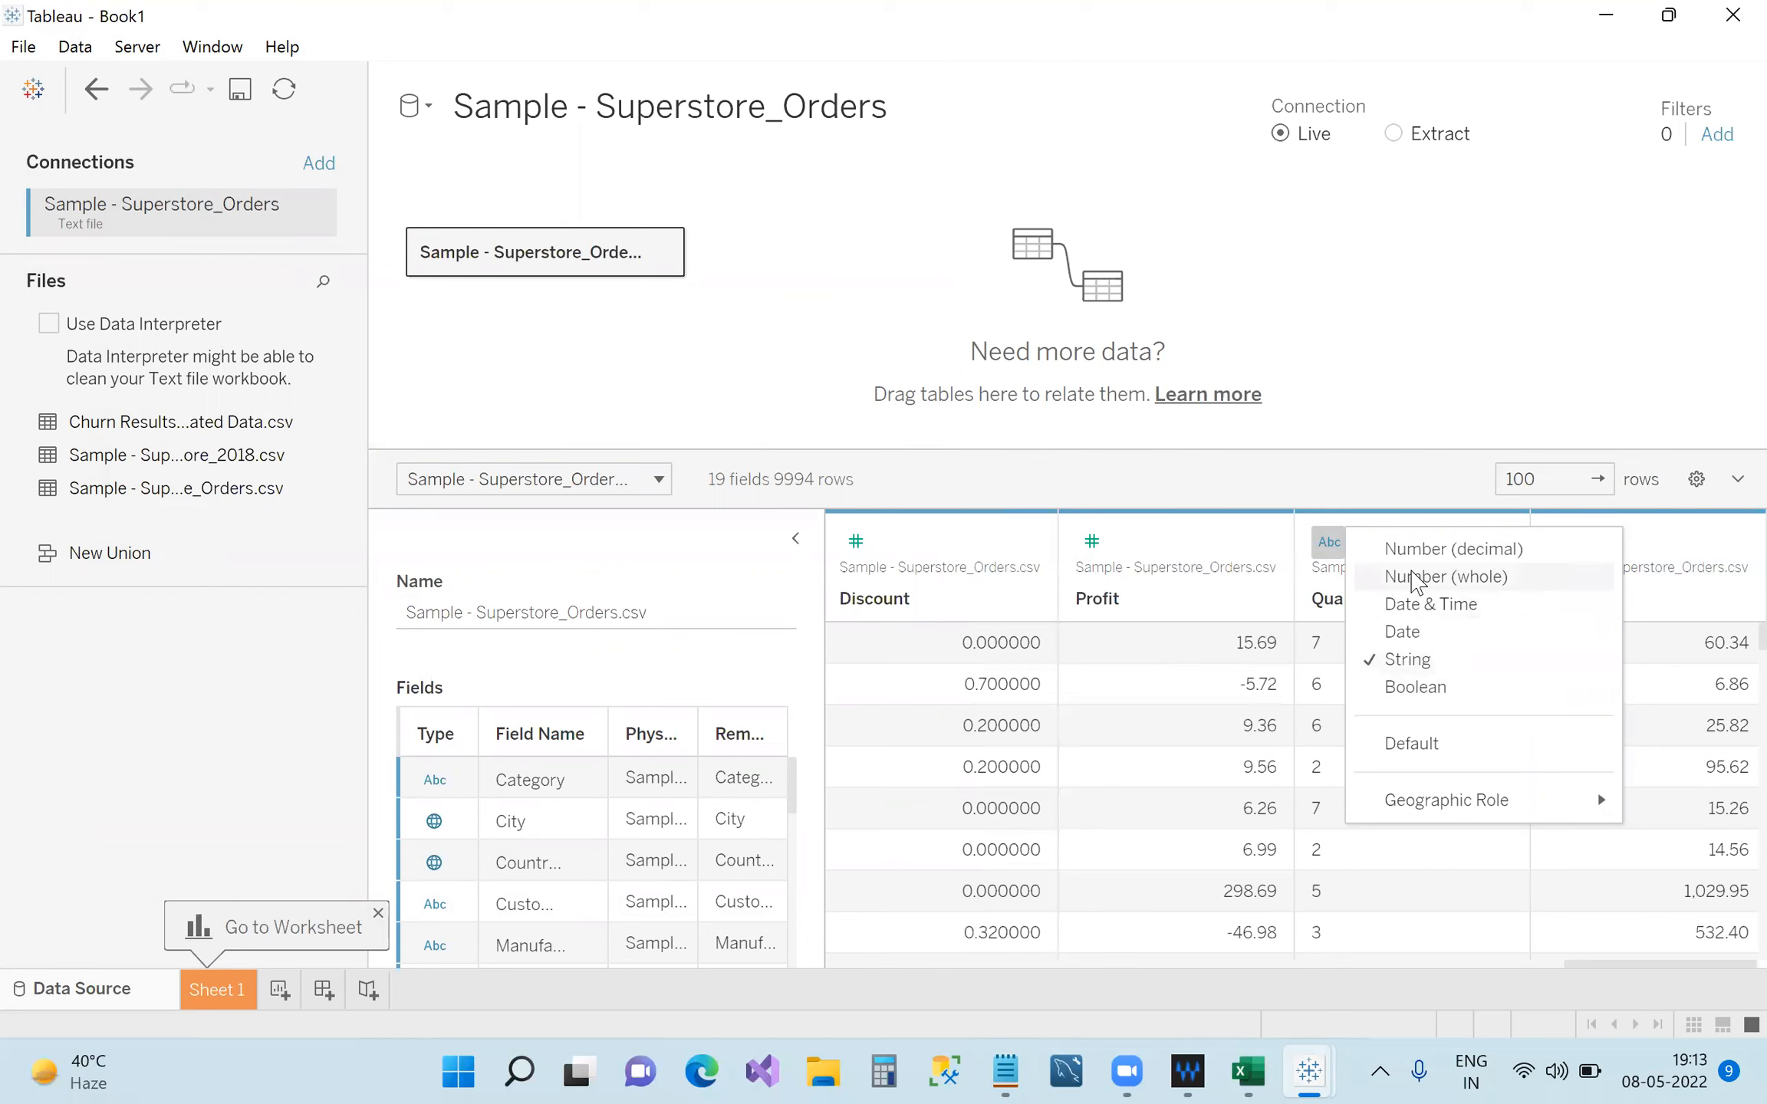
click(1415, 579)
drag(1584, 965, 1461, 973)
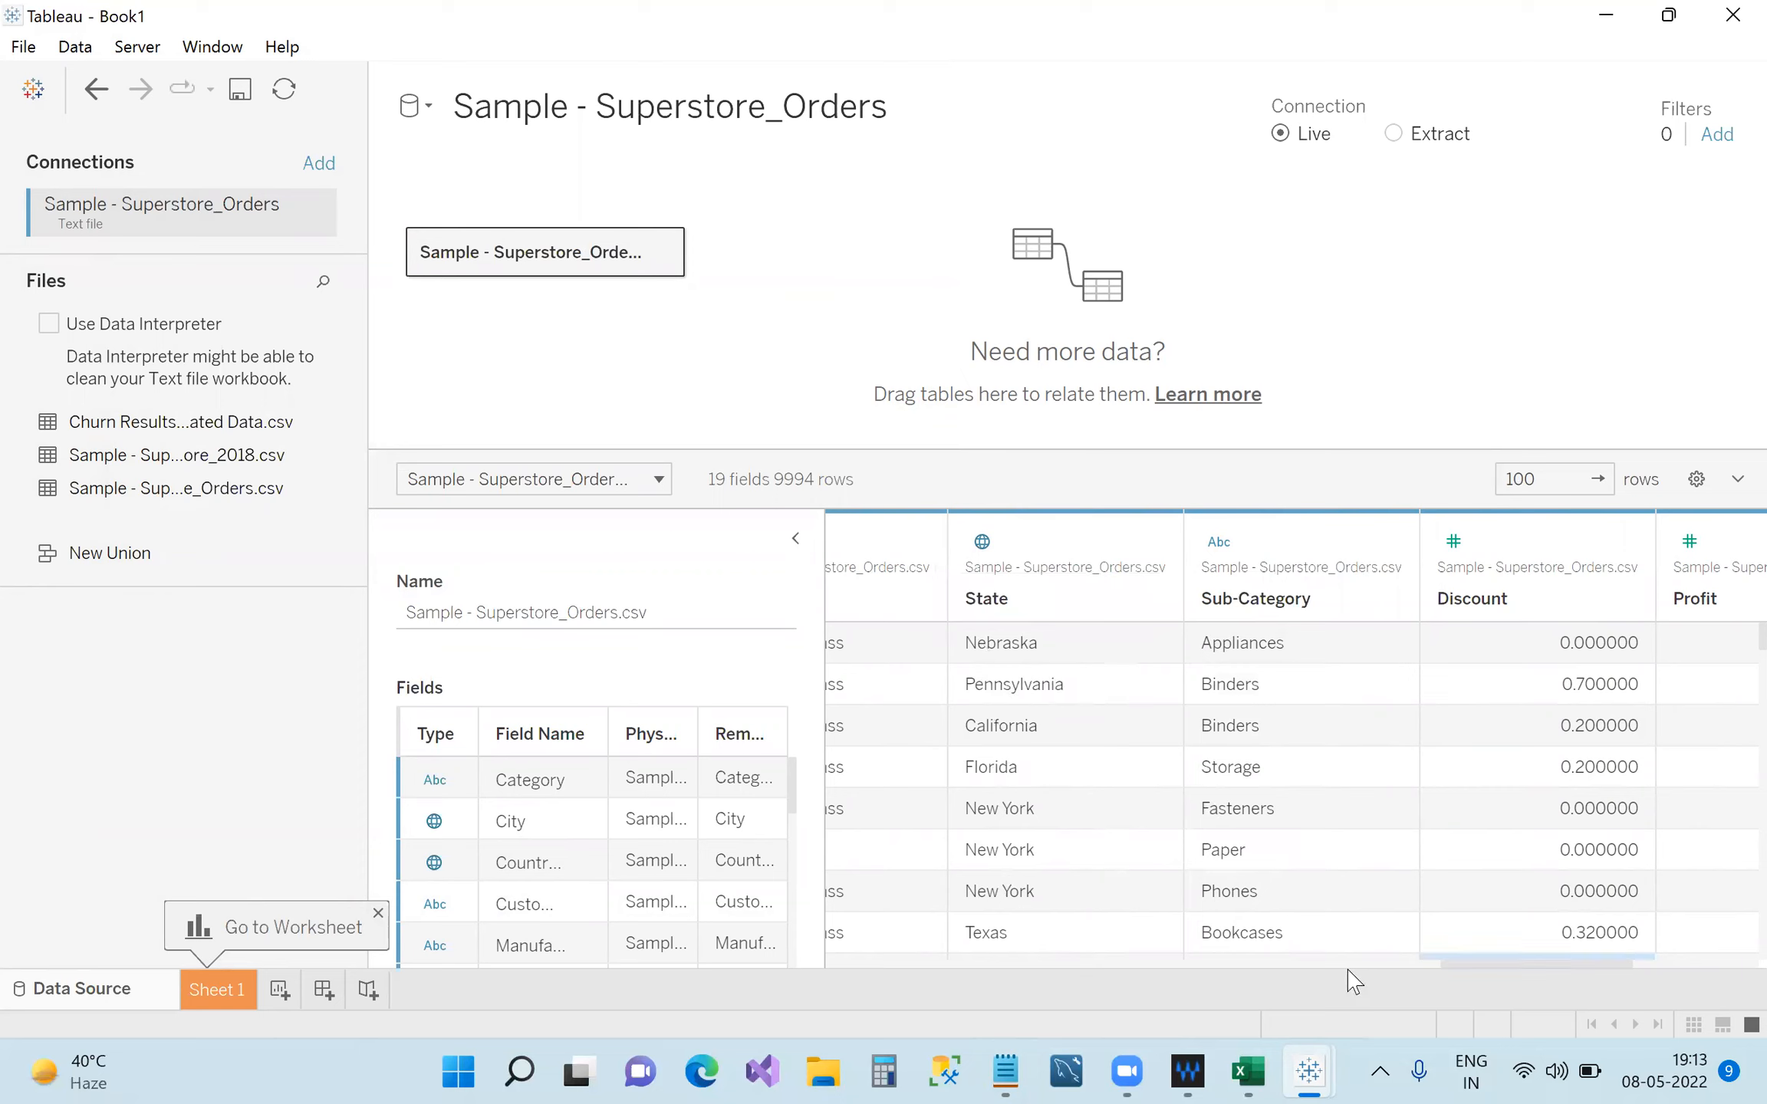
drag(1484, 963, 820, 968)
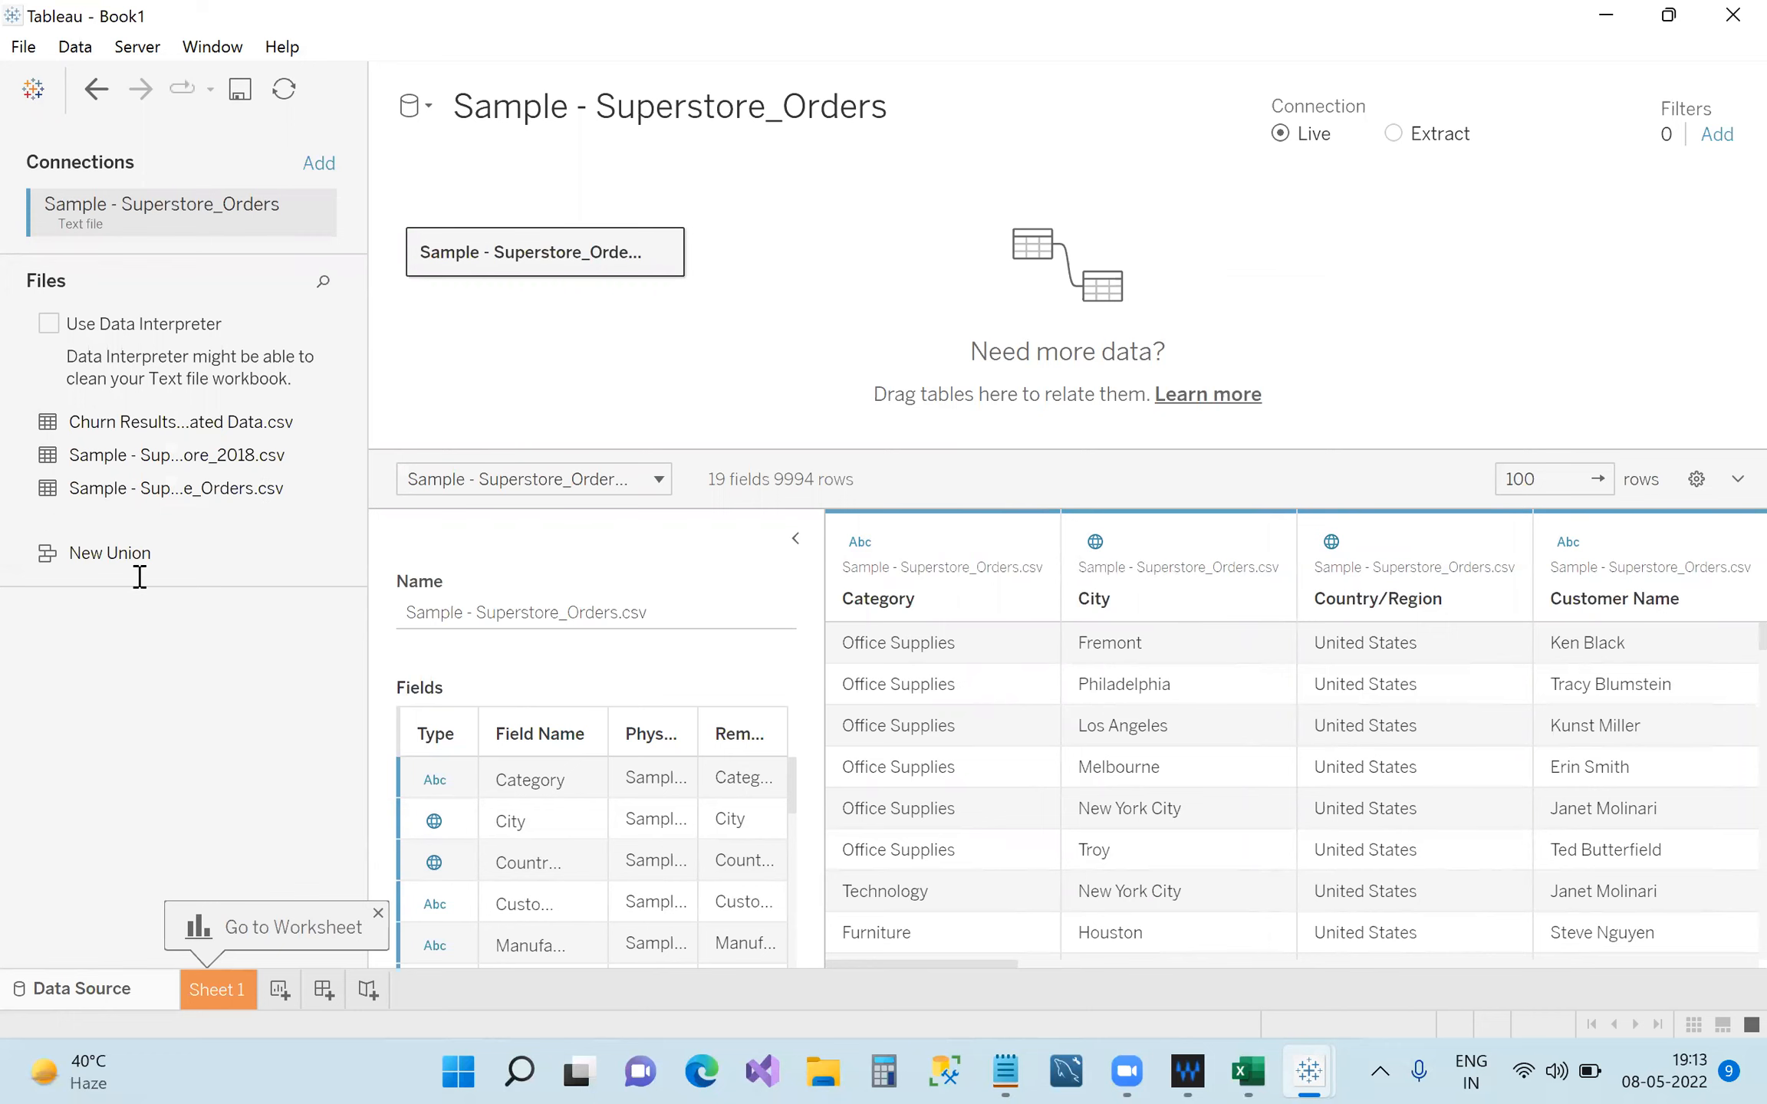
key(alt+Tab)
drag(160, 558, 94, 549)
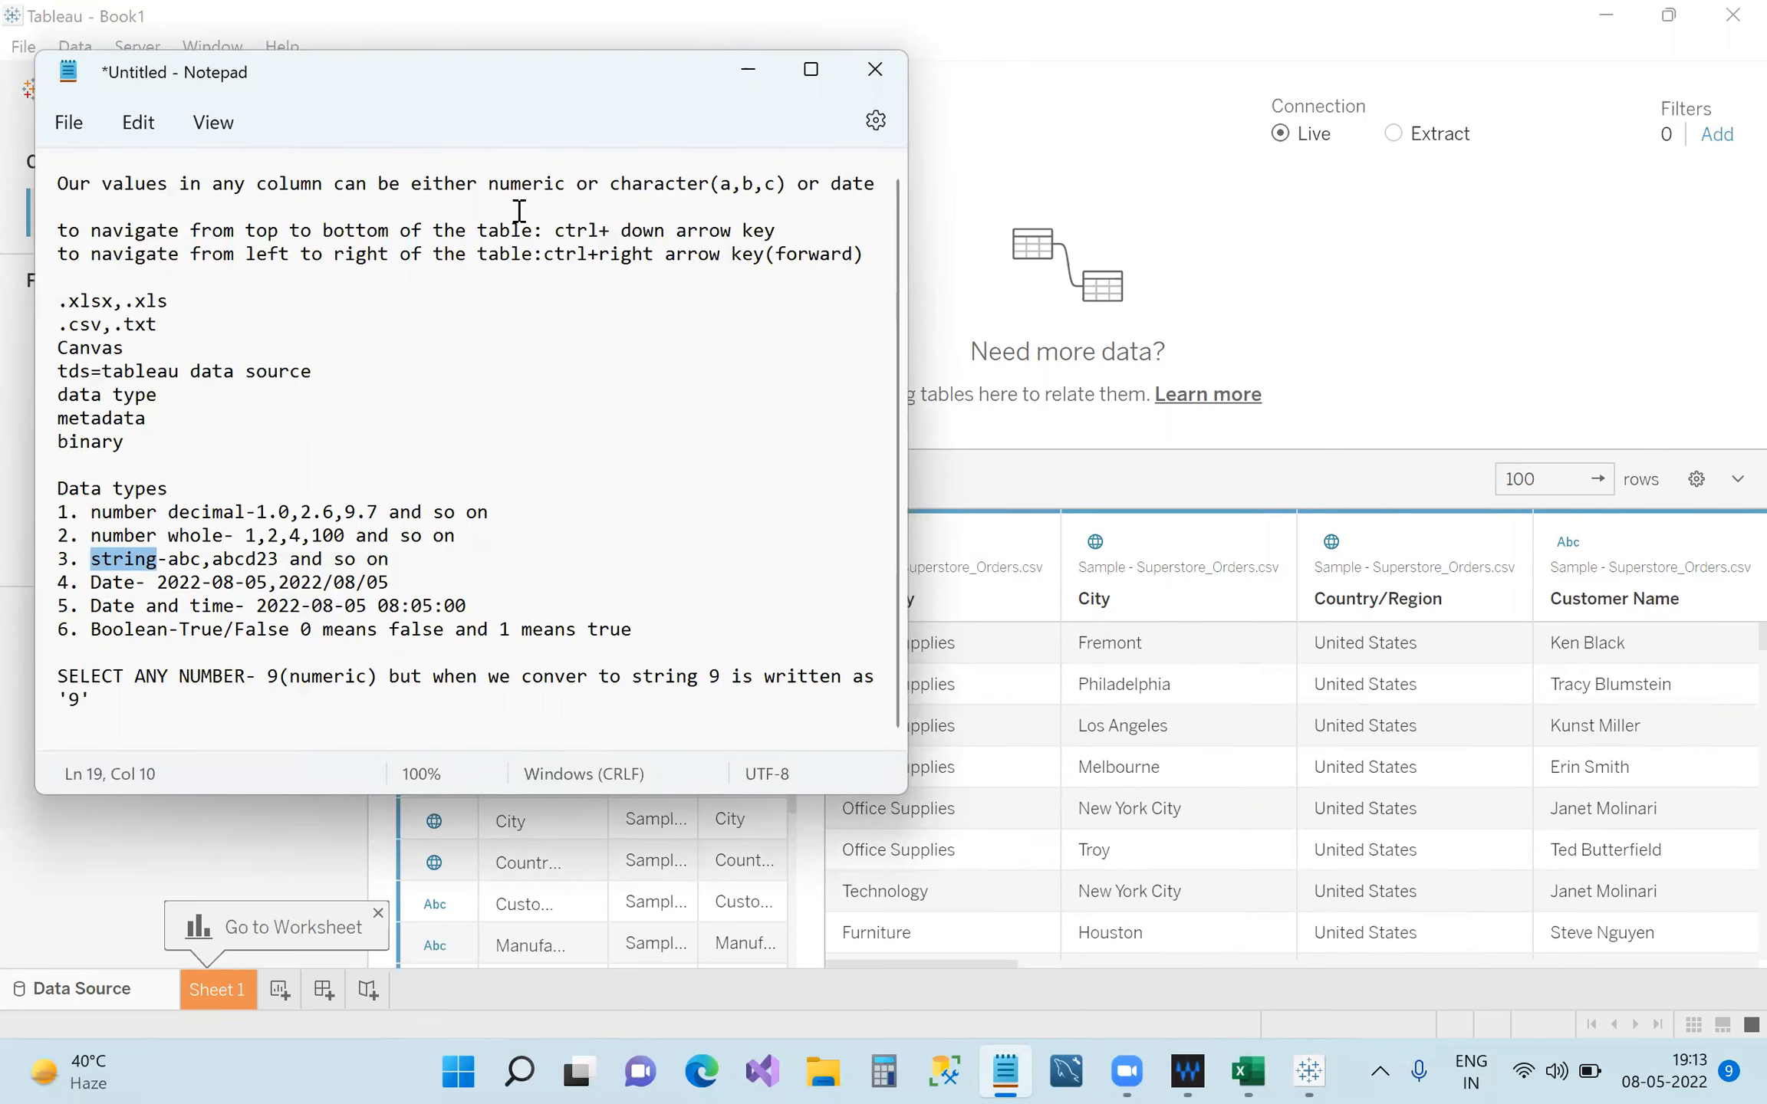
click(748, 69)
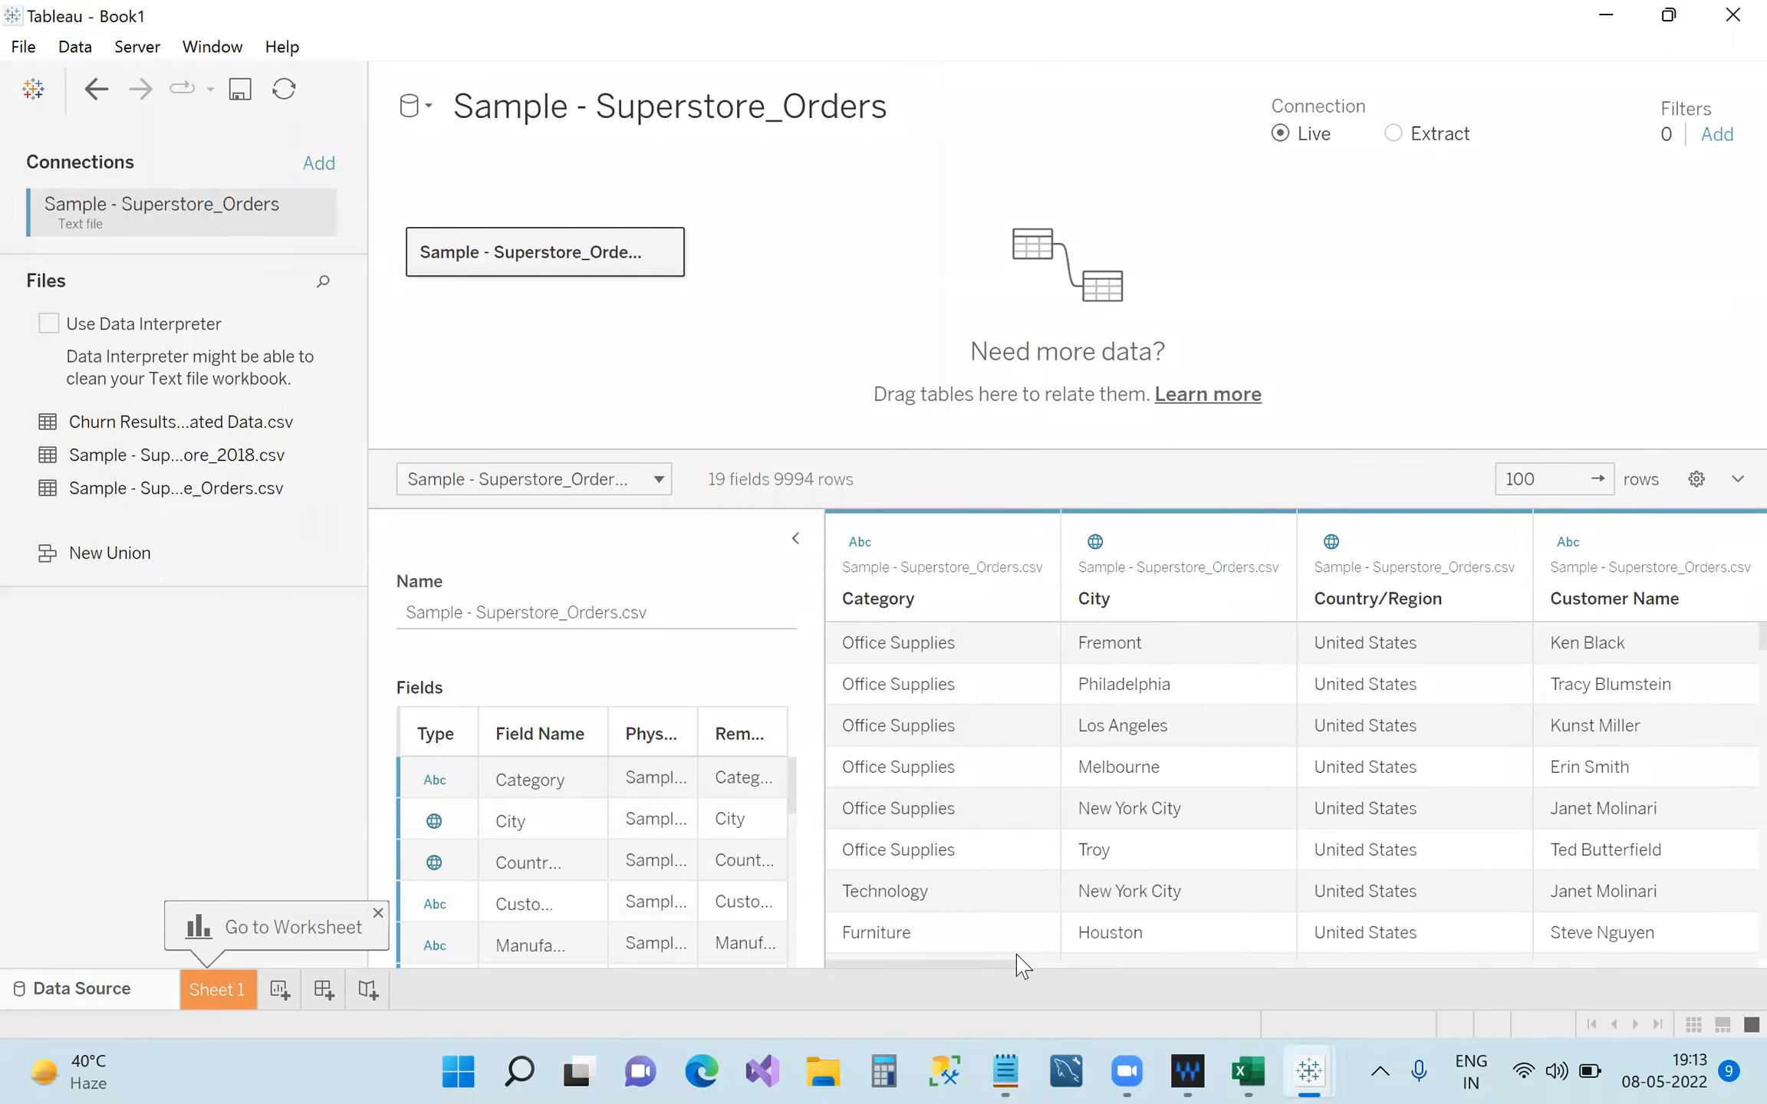
Change Order Date to String, then set it back to Date.
drag(998, 965, 1227, 964)
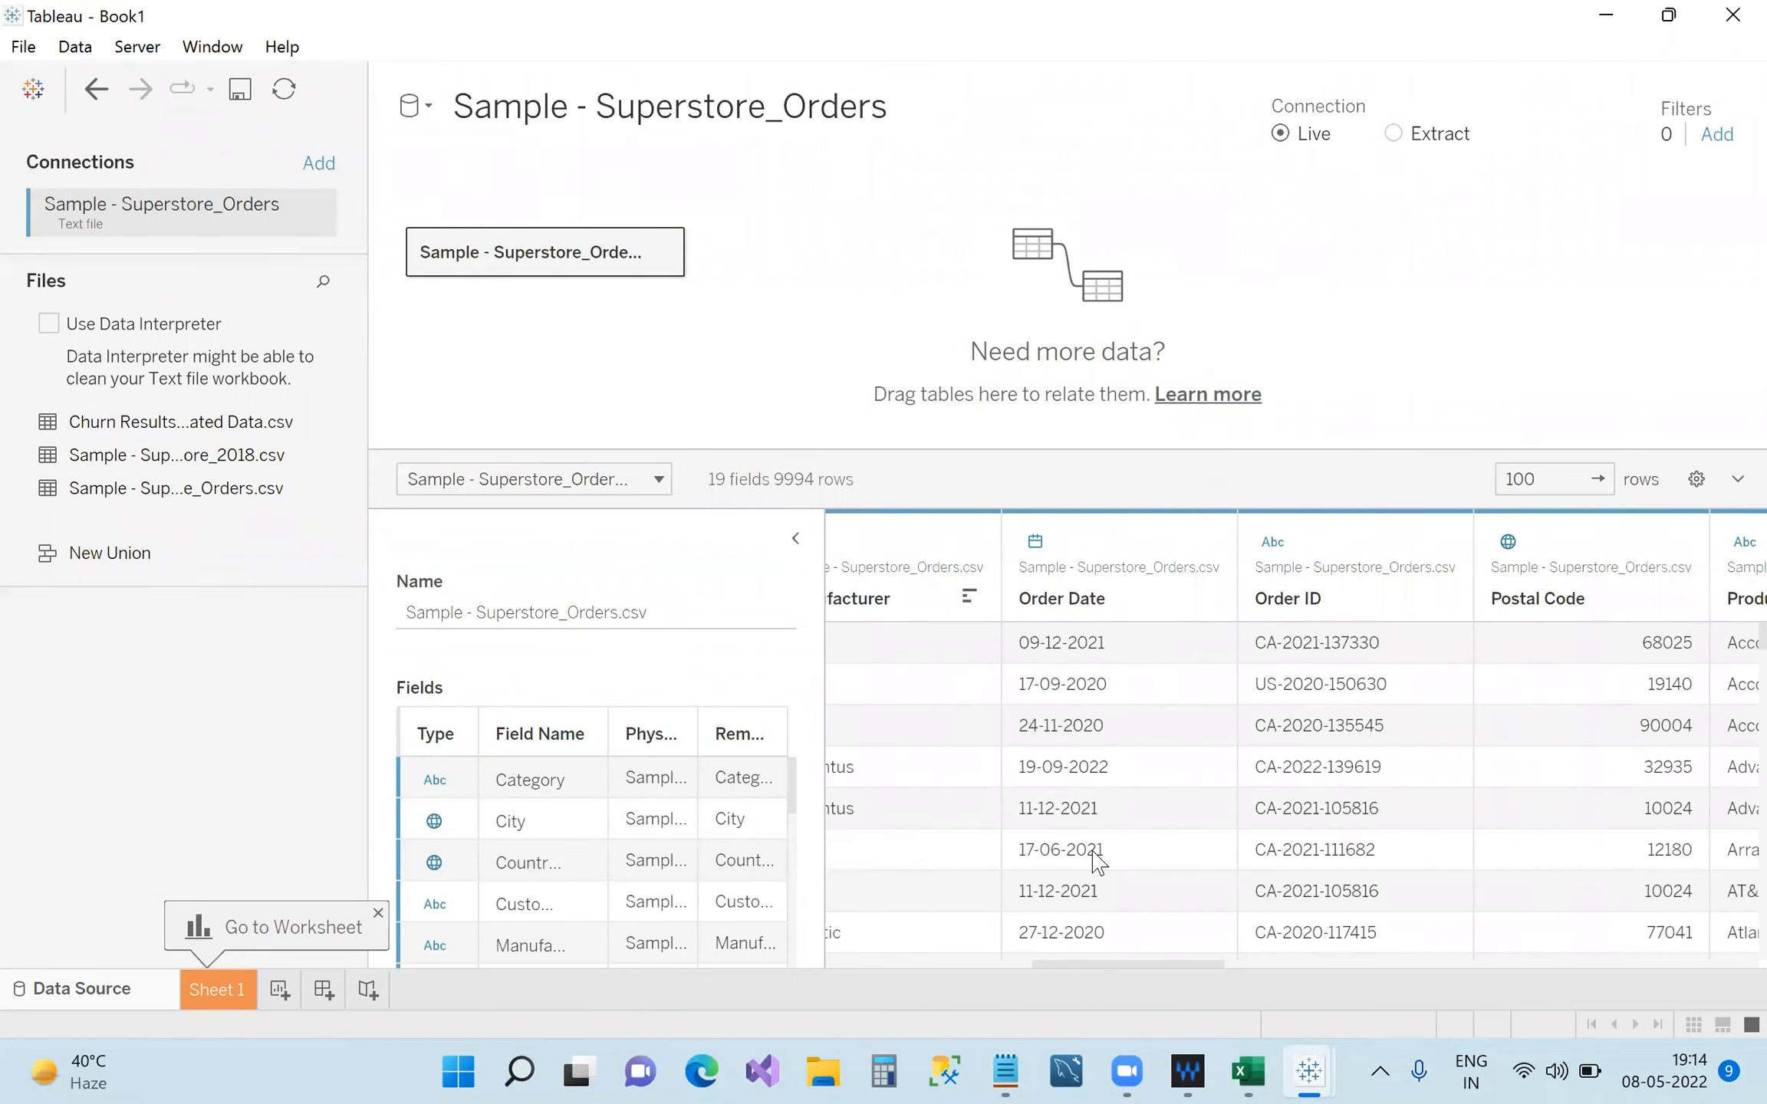
click(1036, 543)
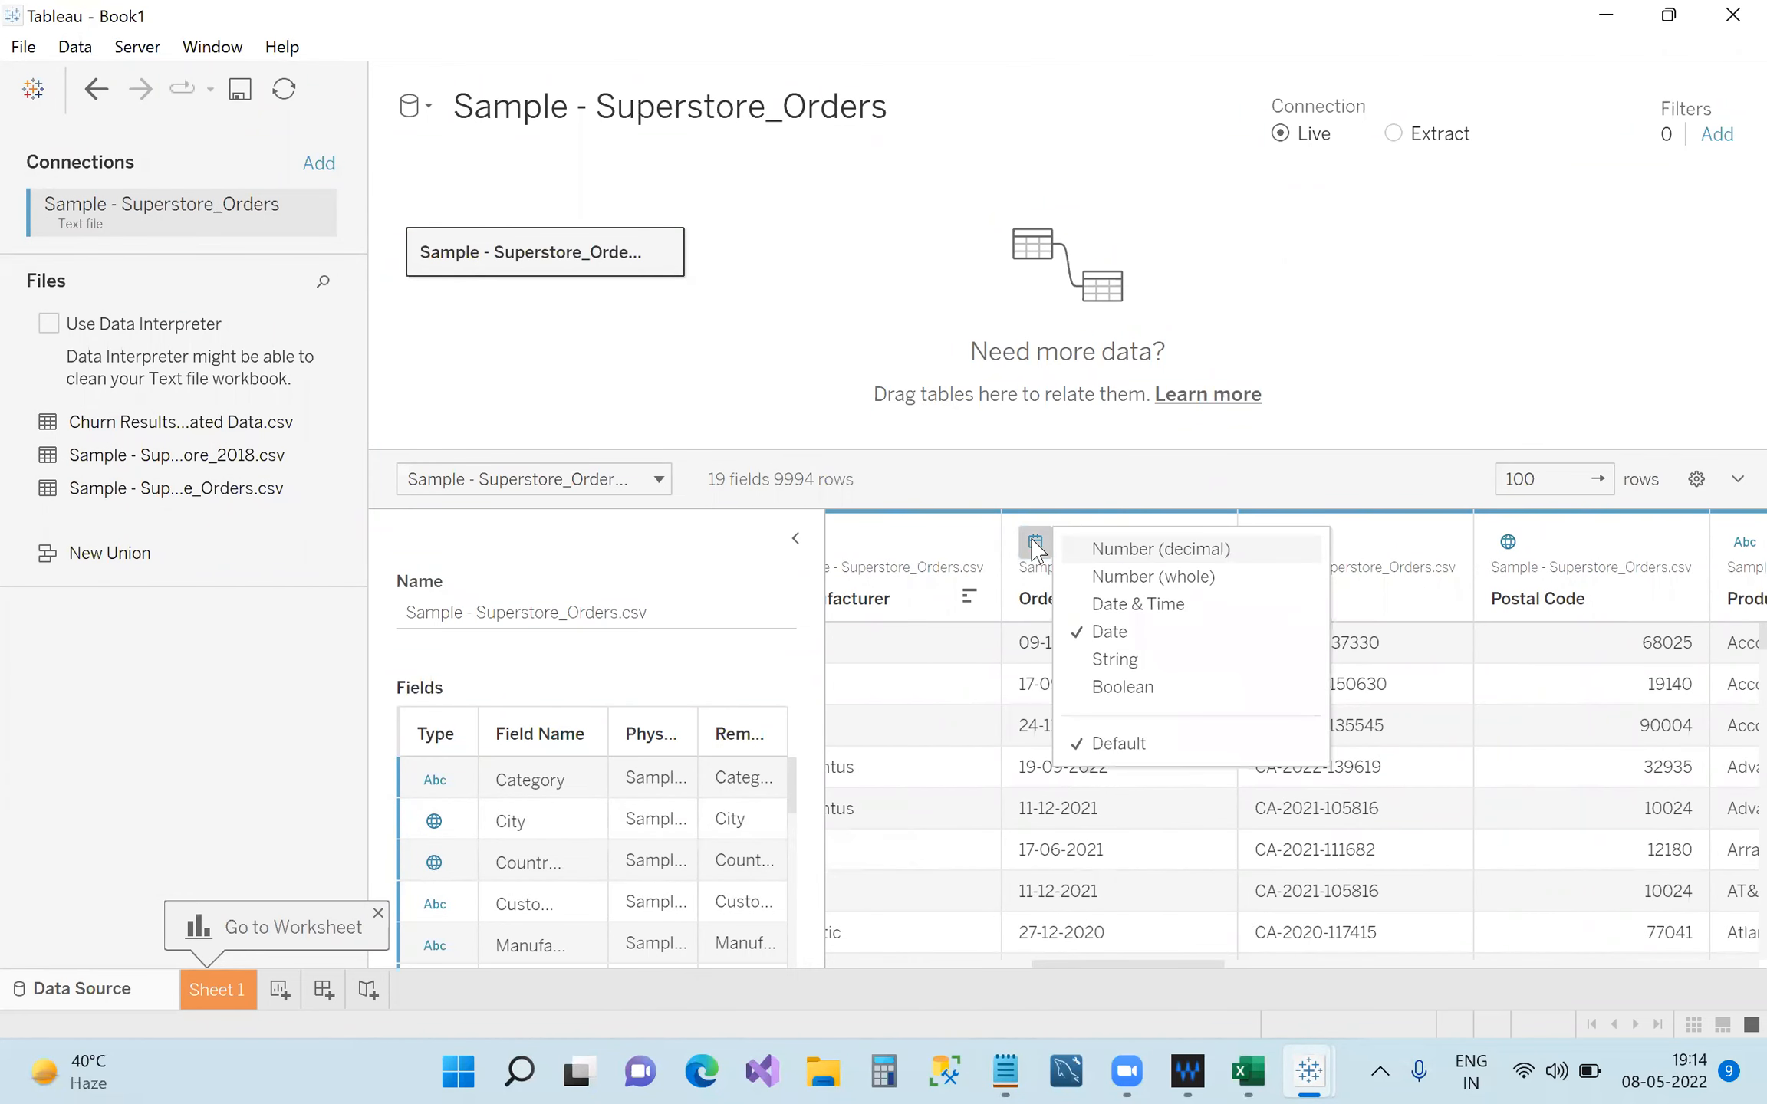
click(1133, 665)
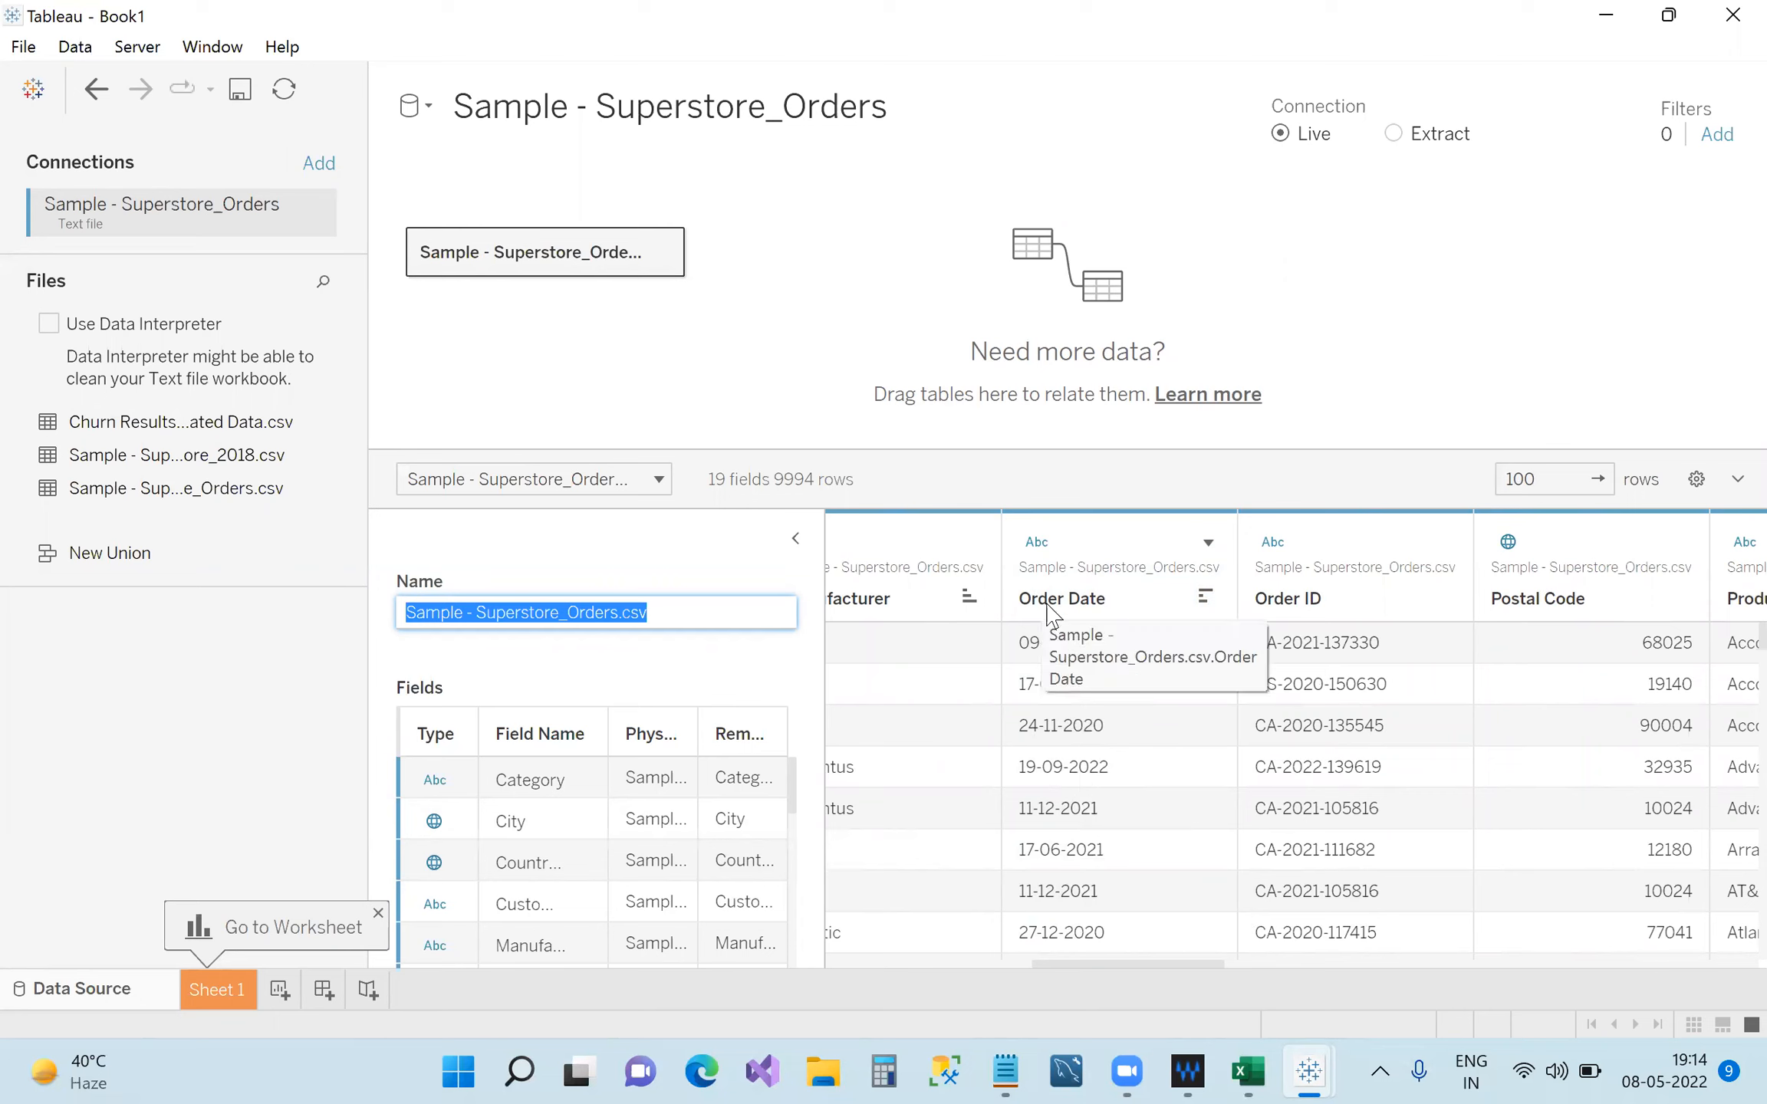
click(1039, 543)
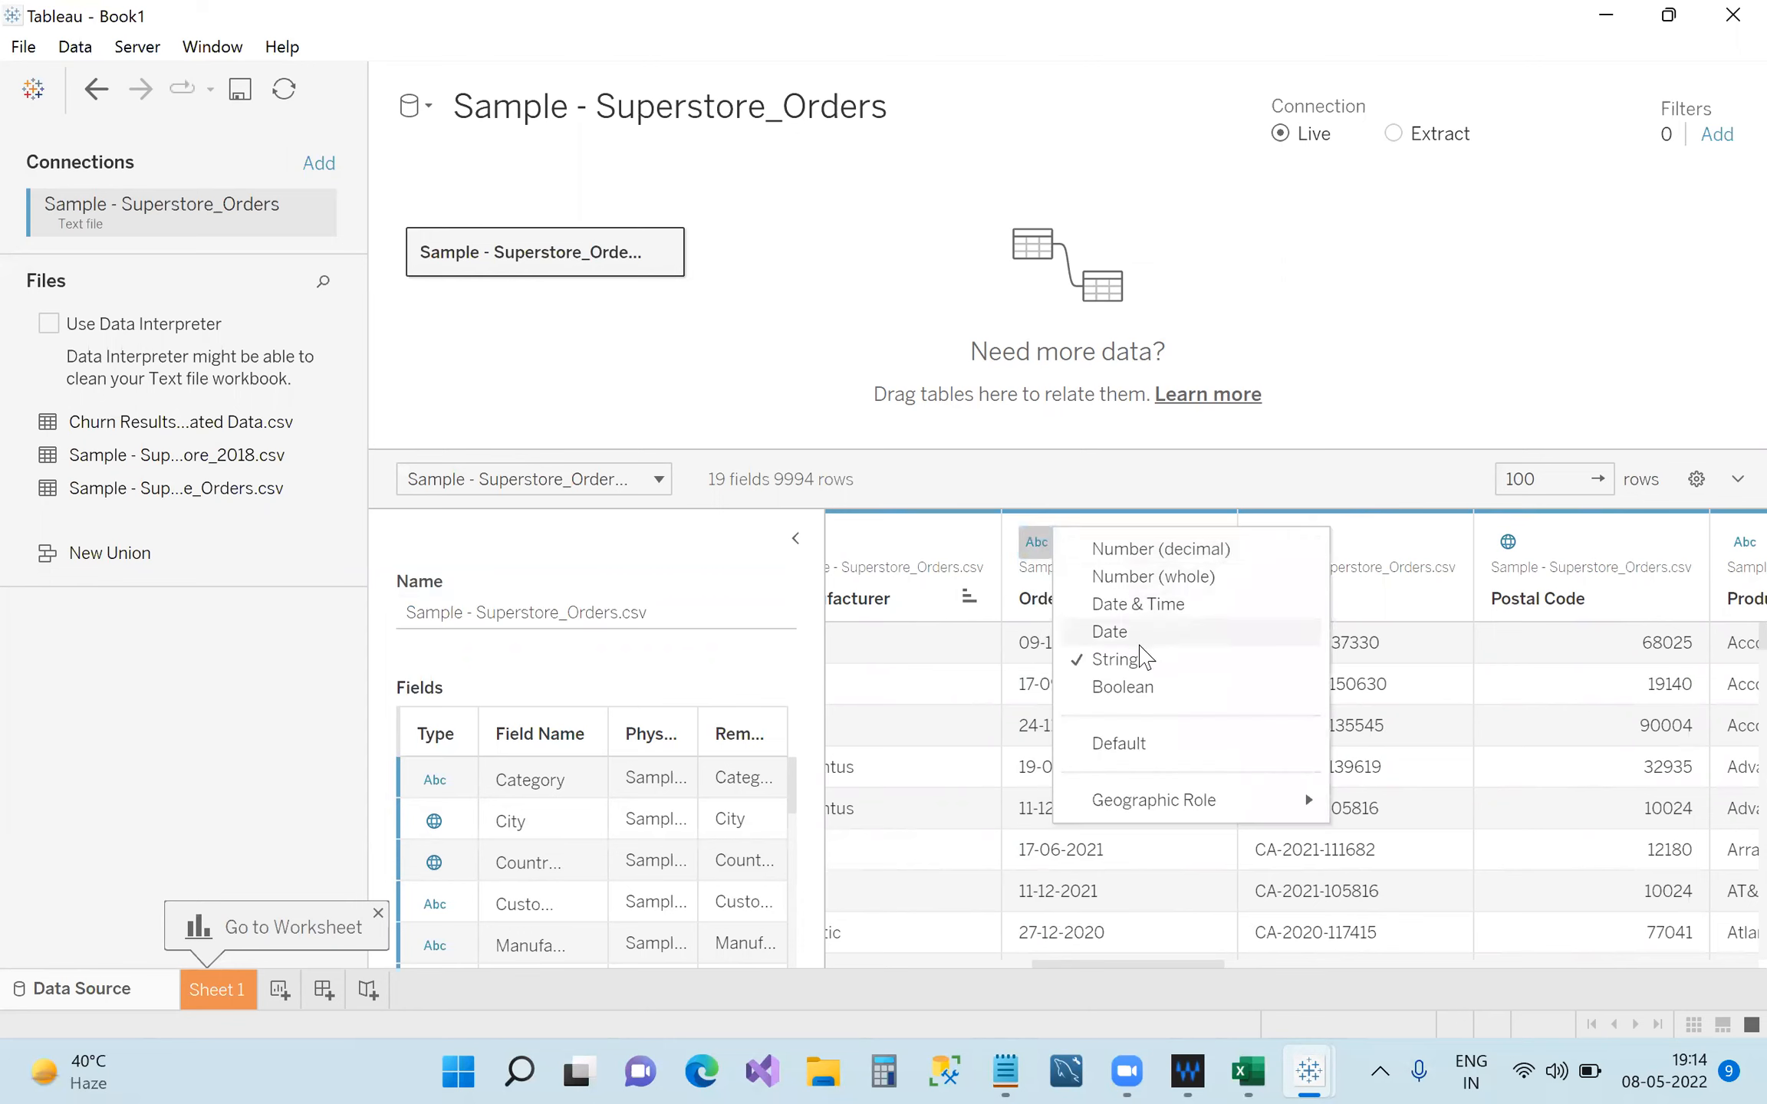
click(1142, 631)
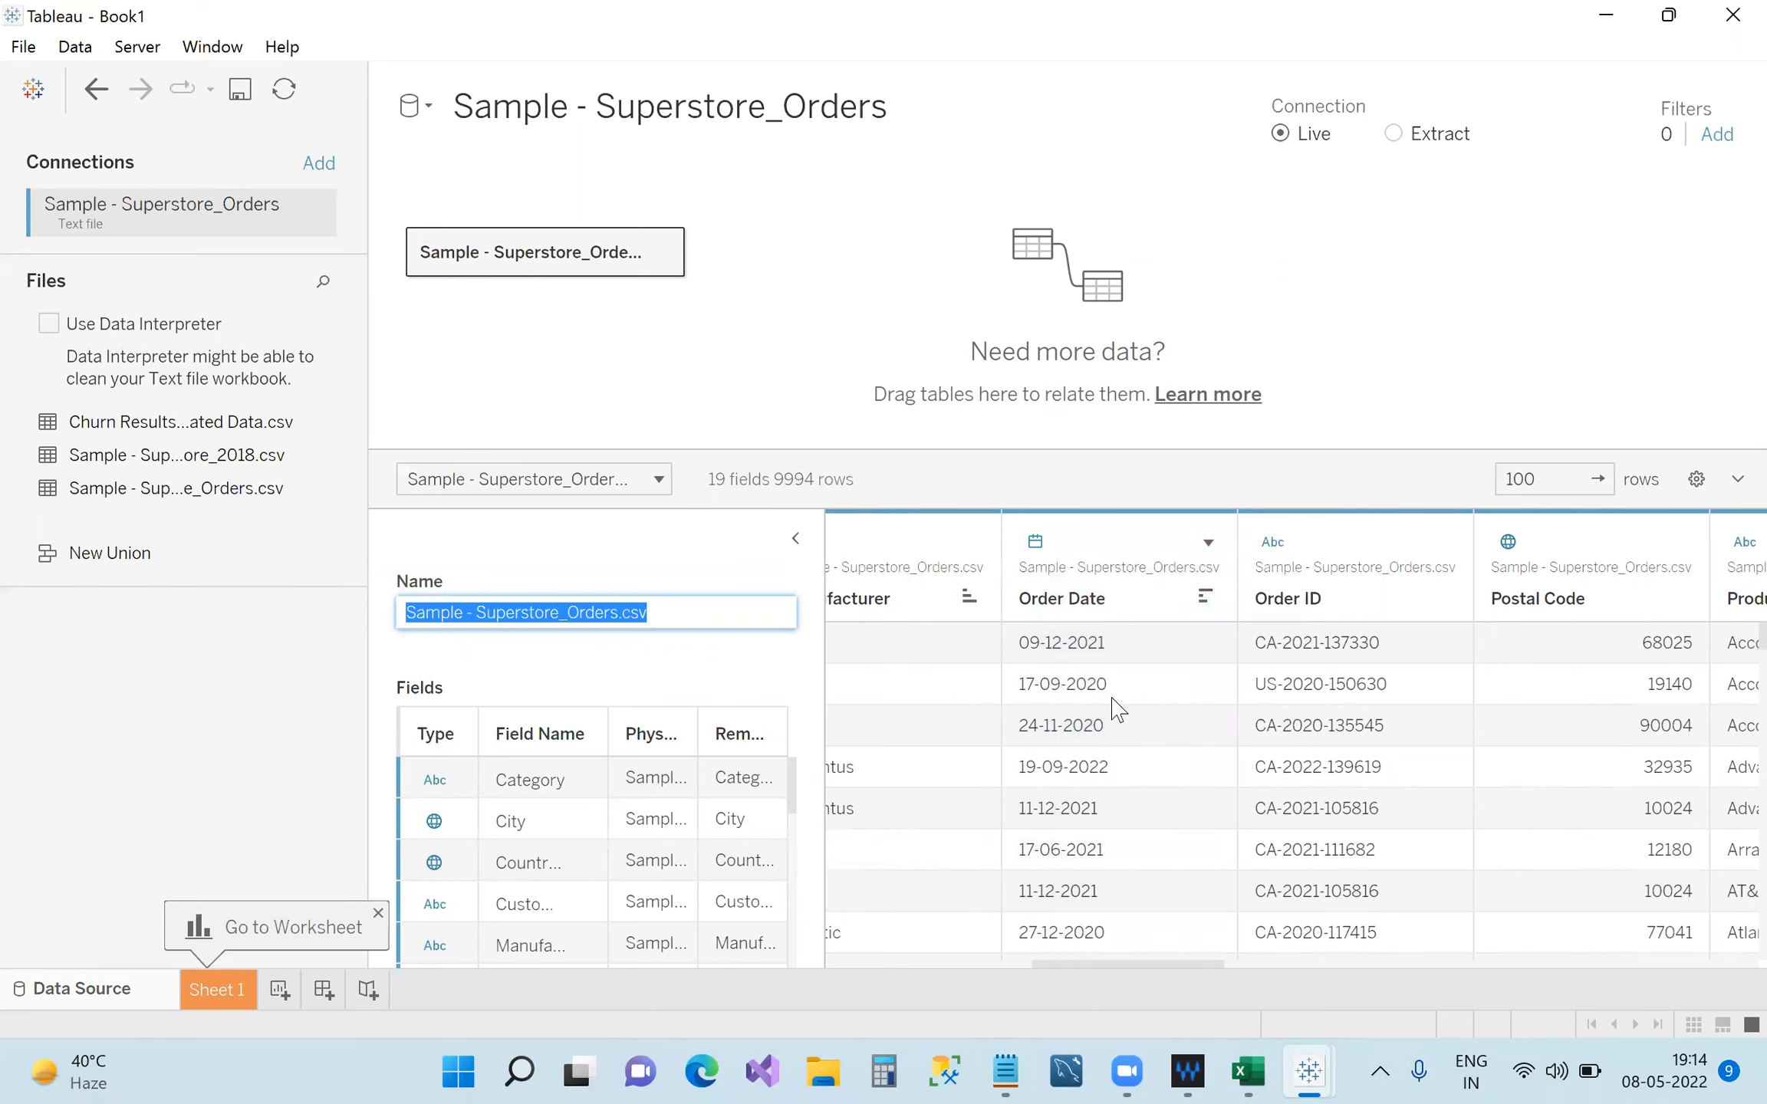
Repeat the Order Date String-to-Date round trip, then bring the Notepad notes forward.
click(1037, 546)
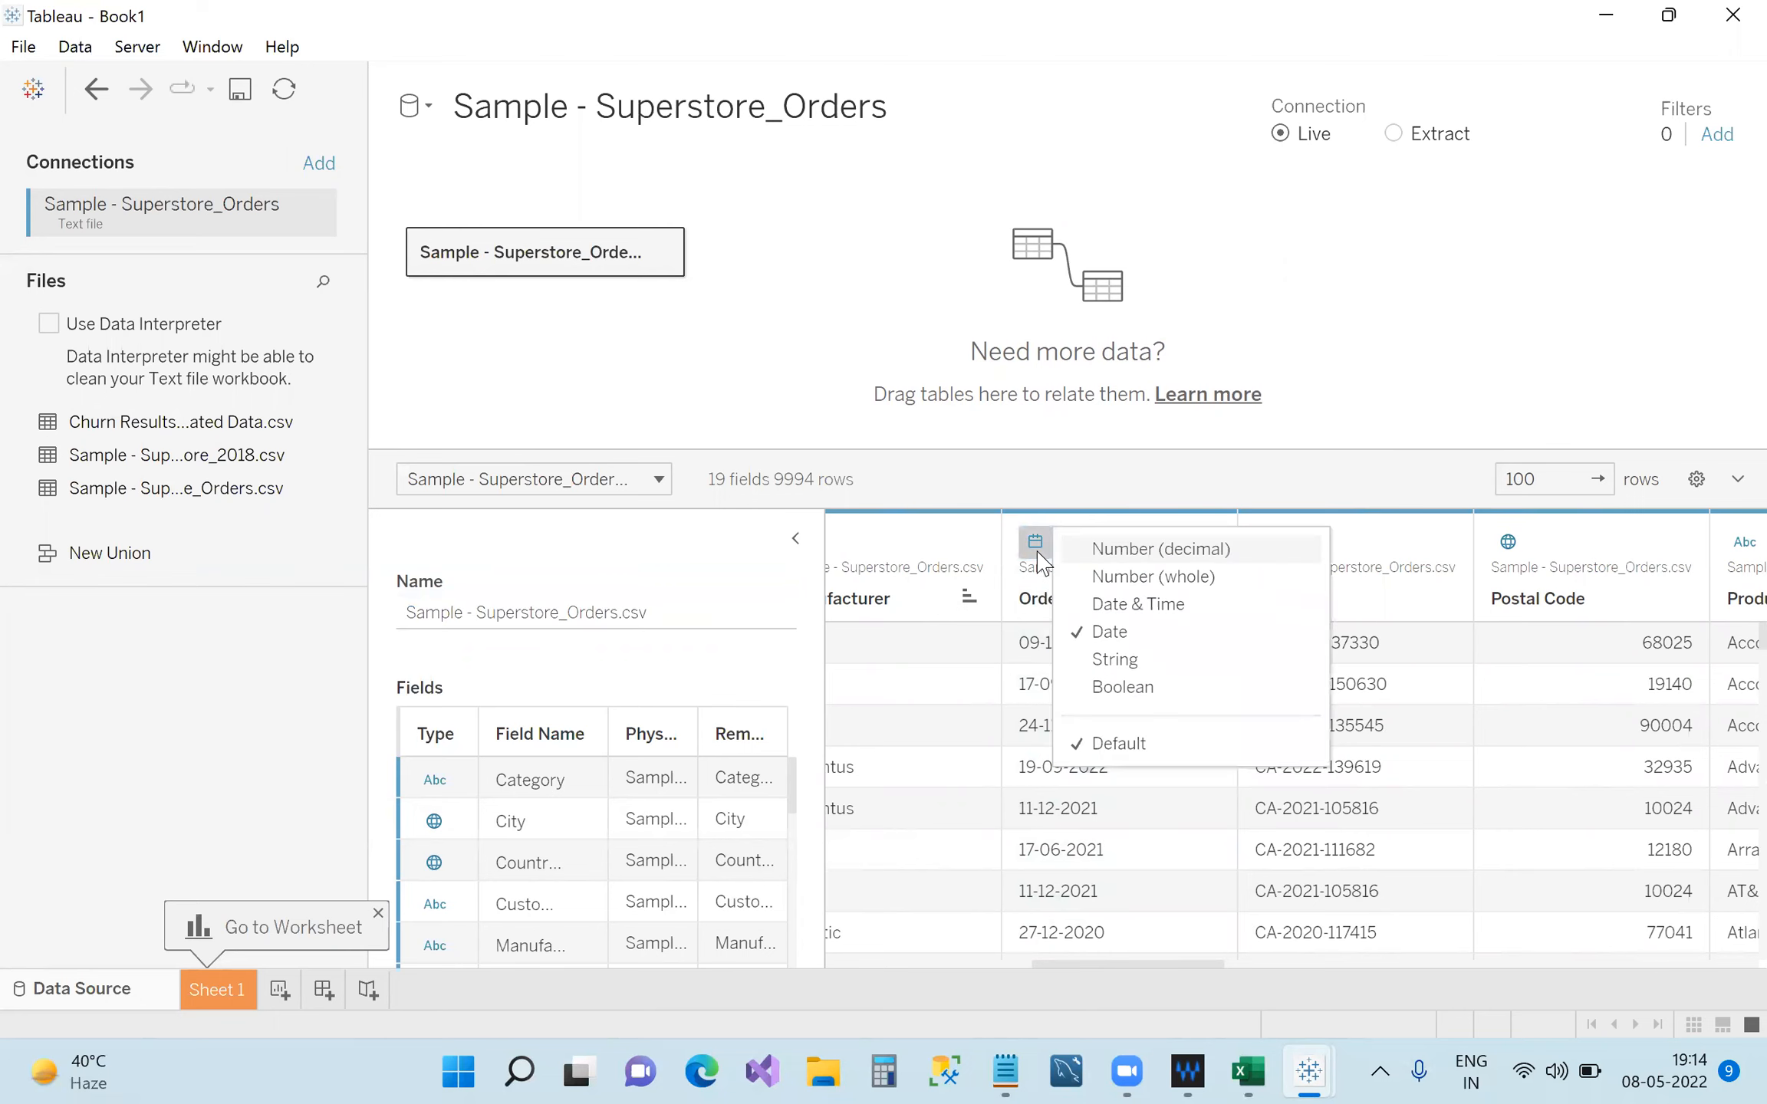
click(1142, 661)
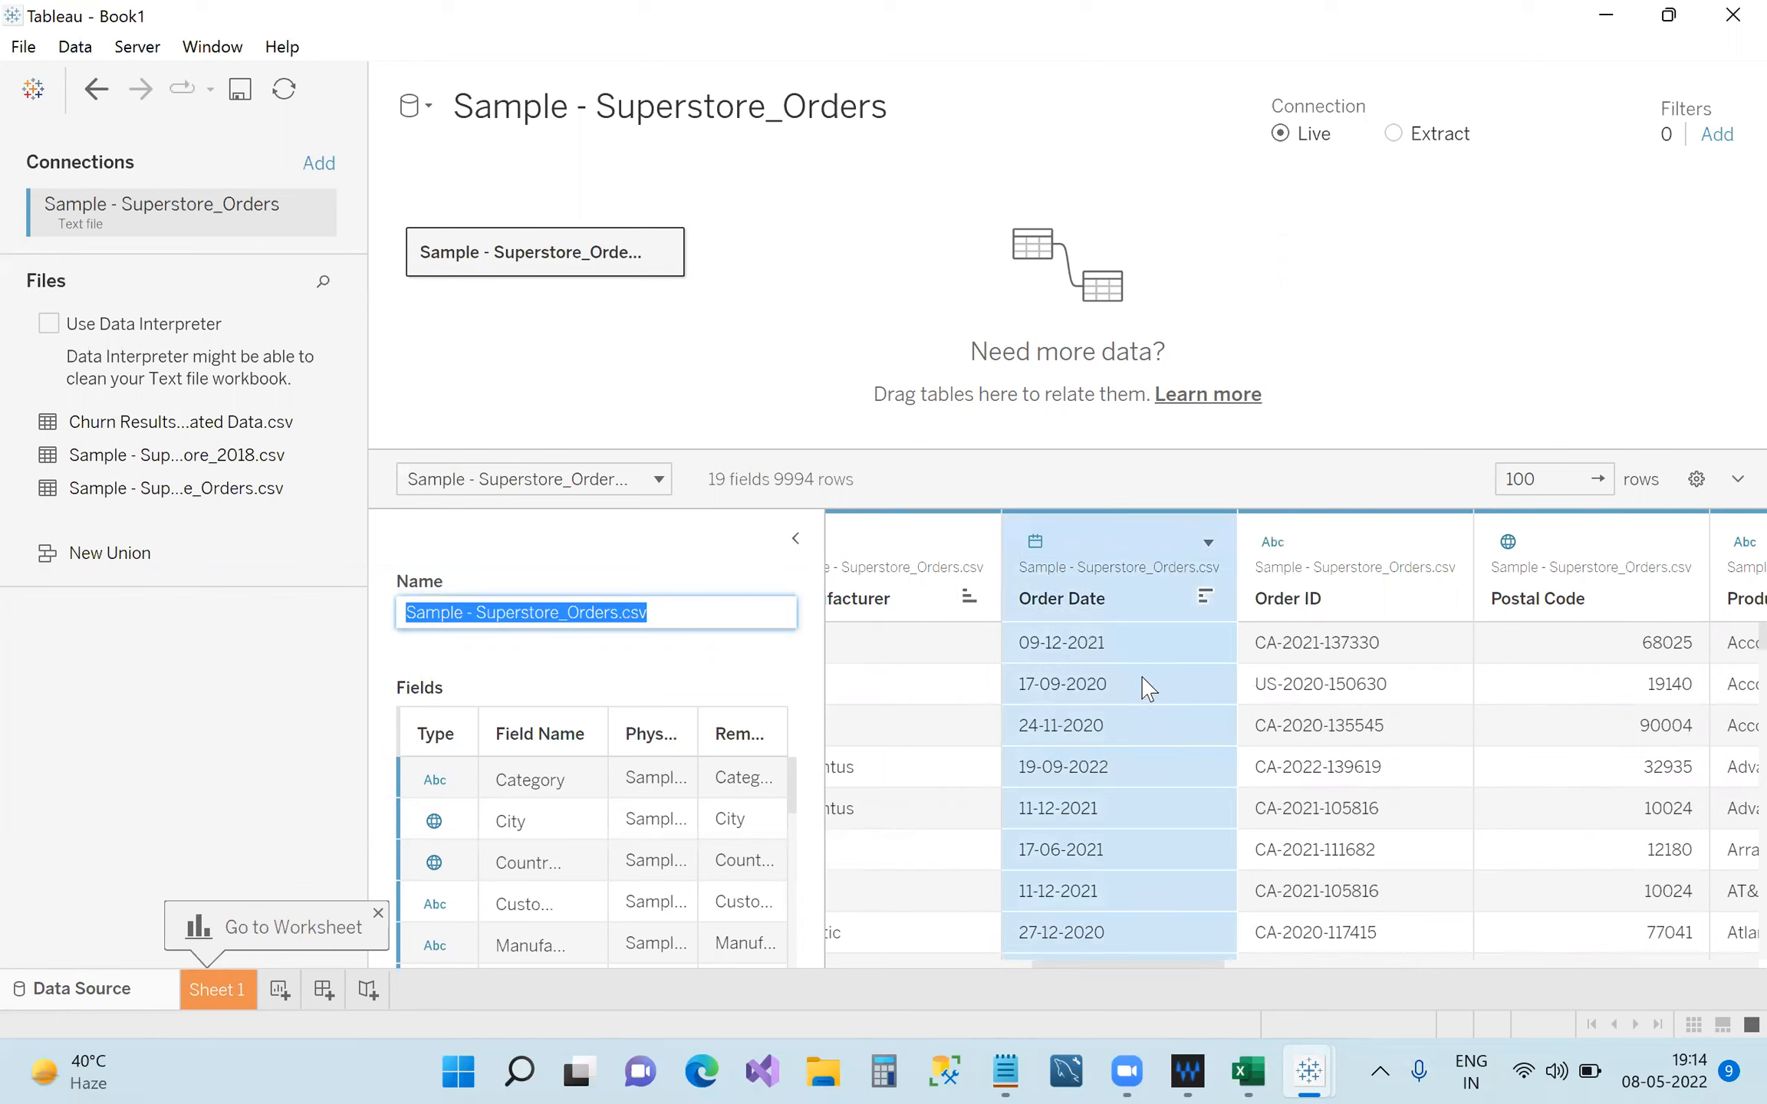
click(1043, 564)
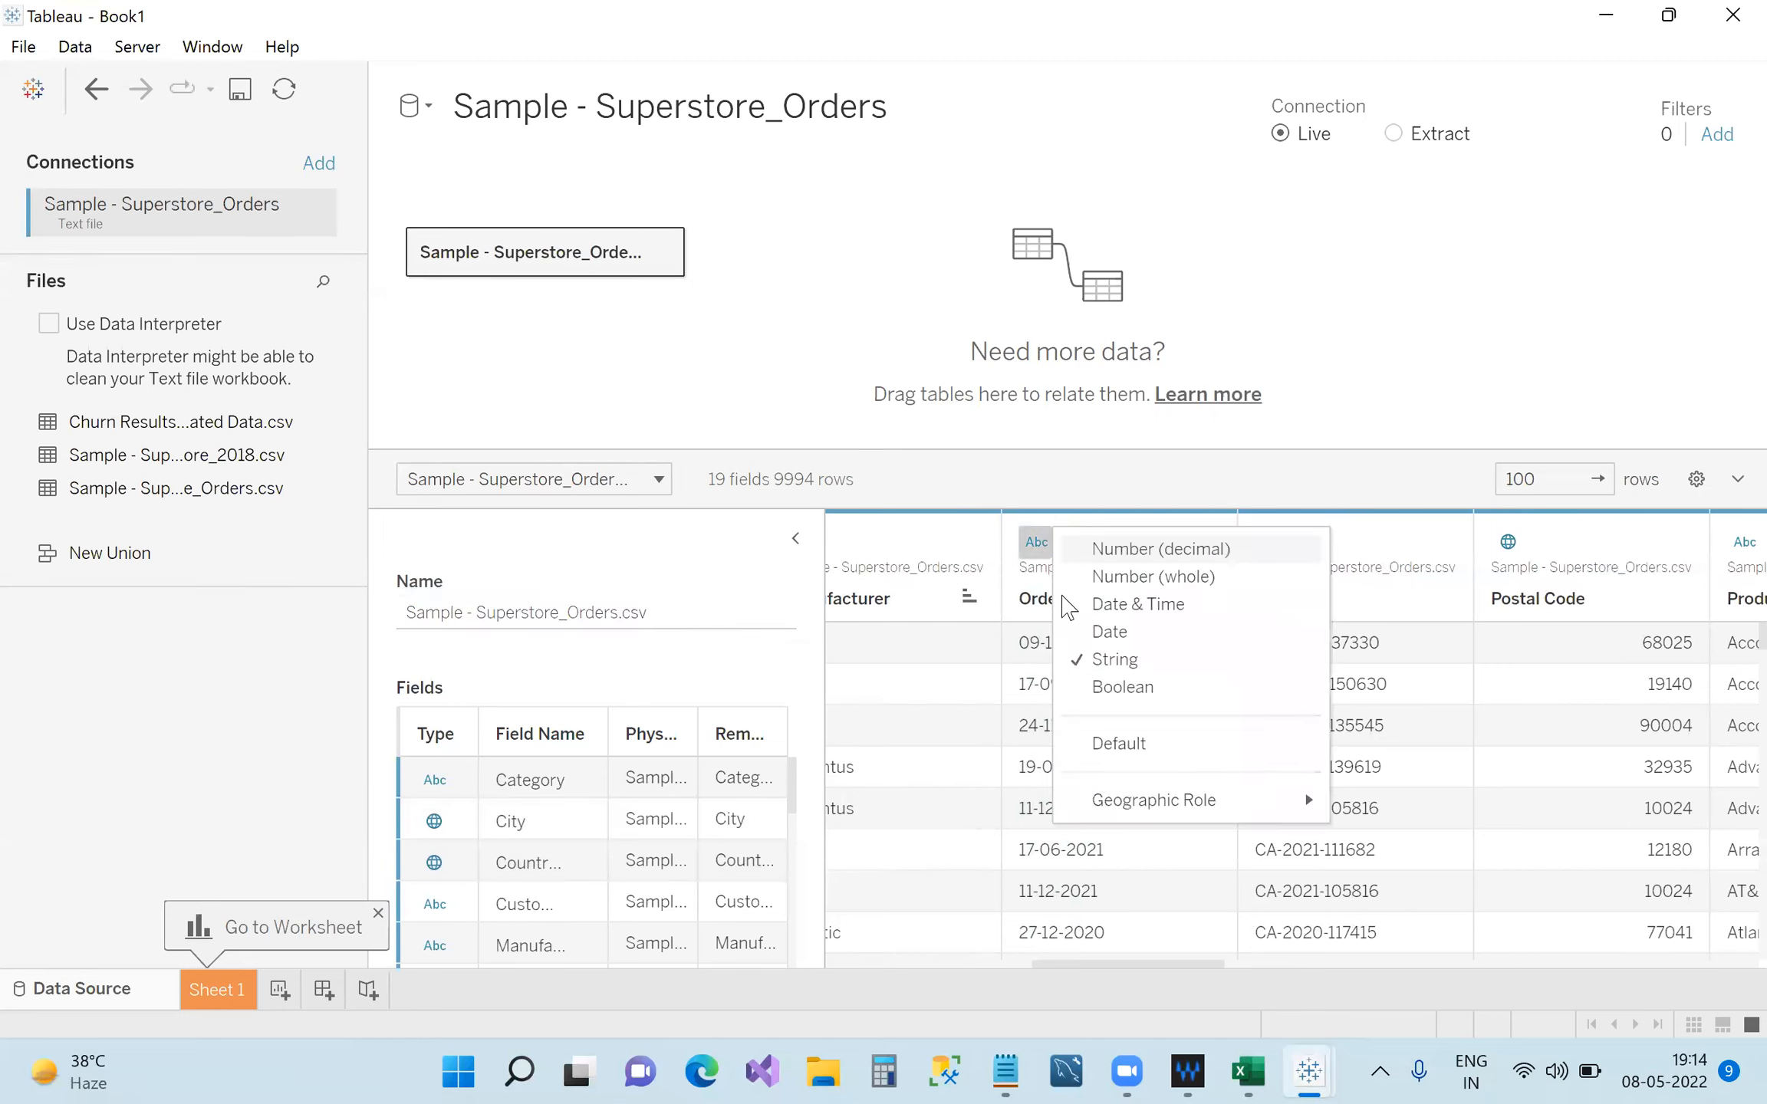
click(1105, 629)
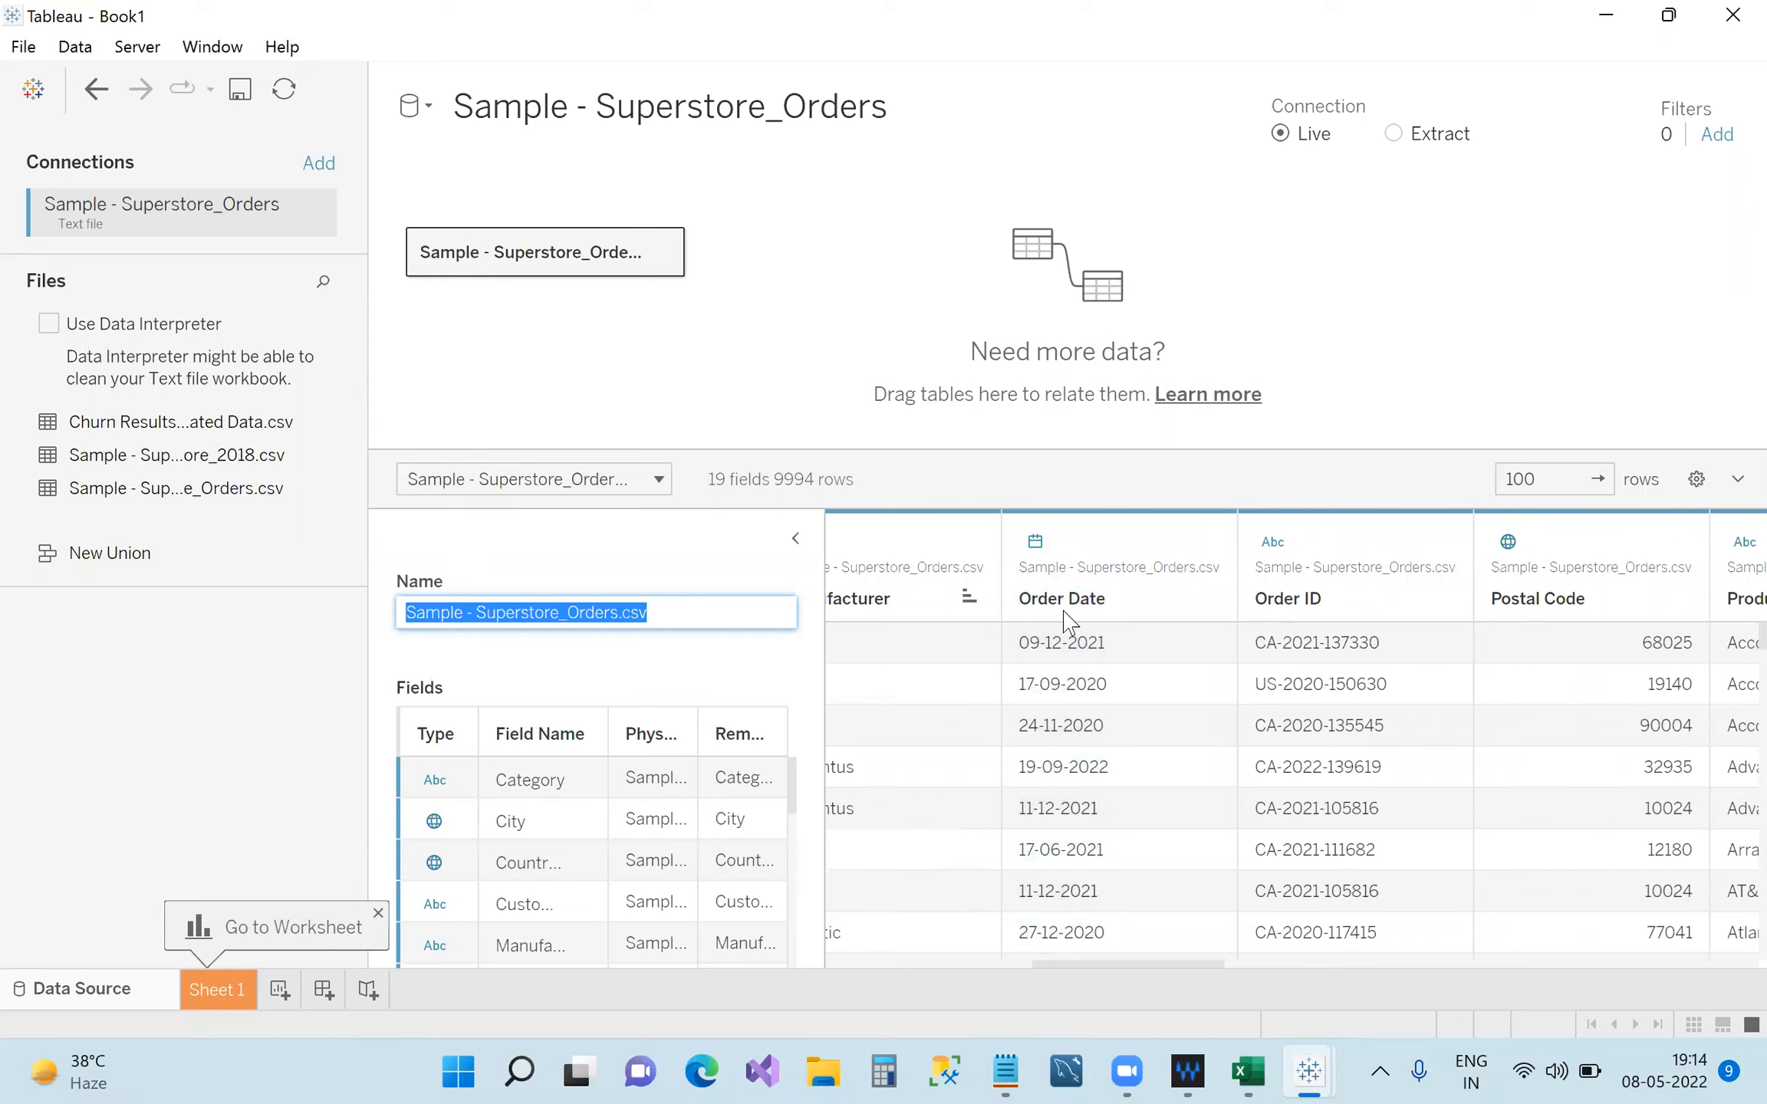
click(1040, 551)
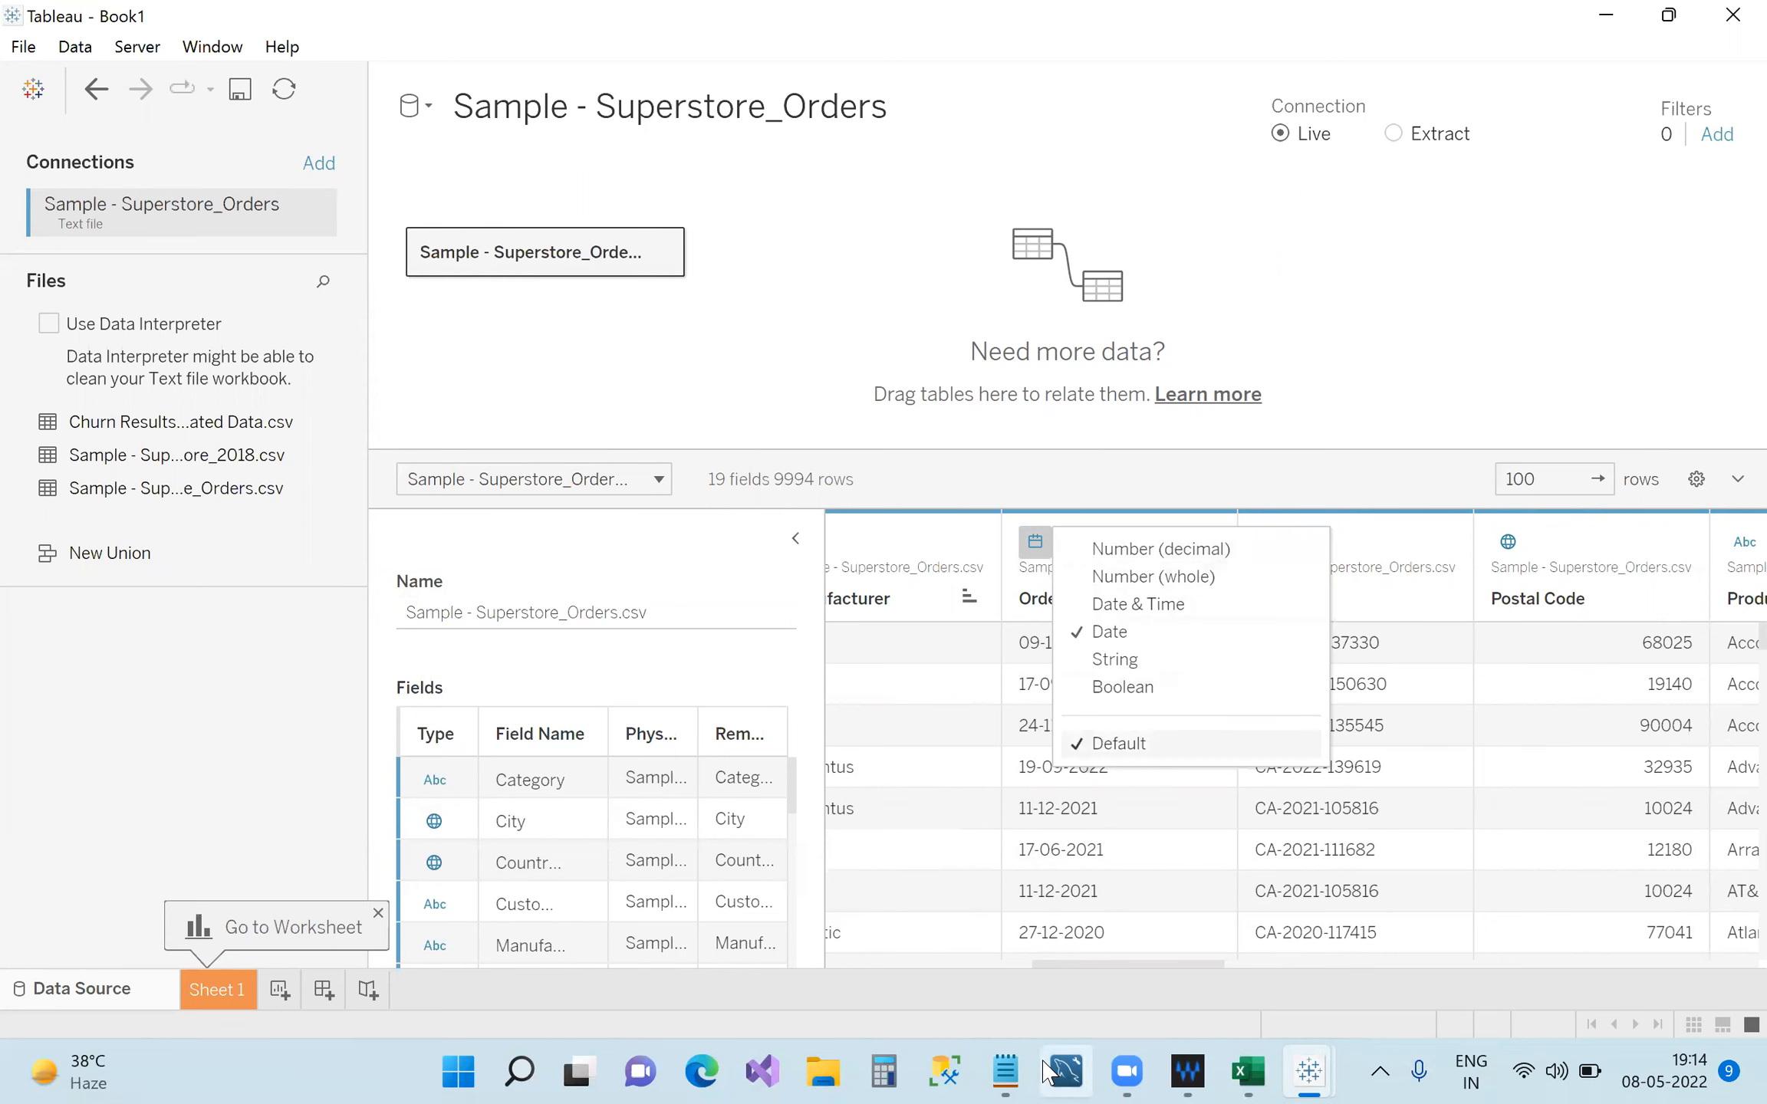
click(989, 1045)
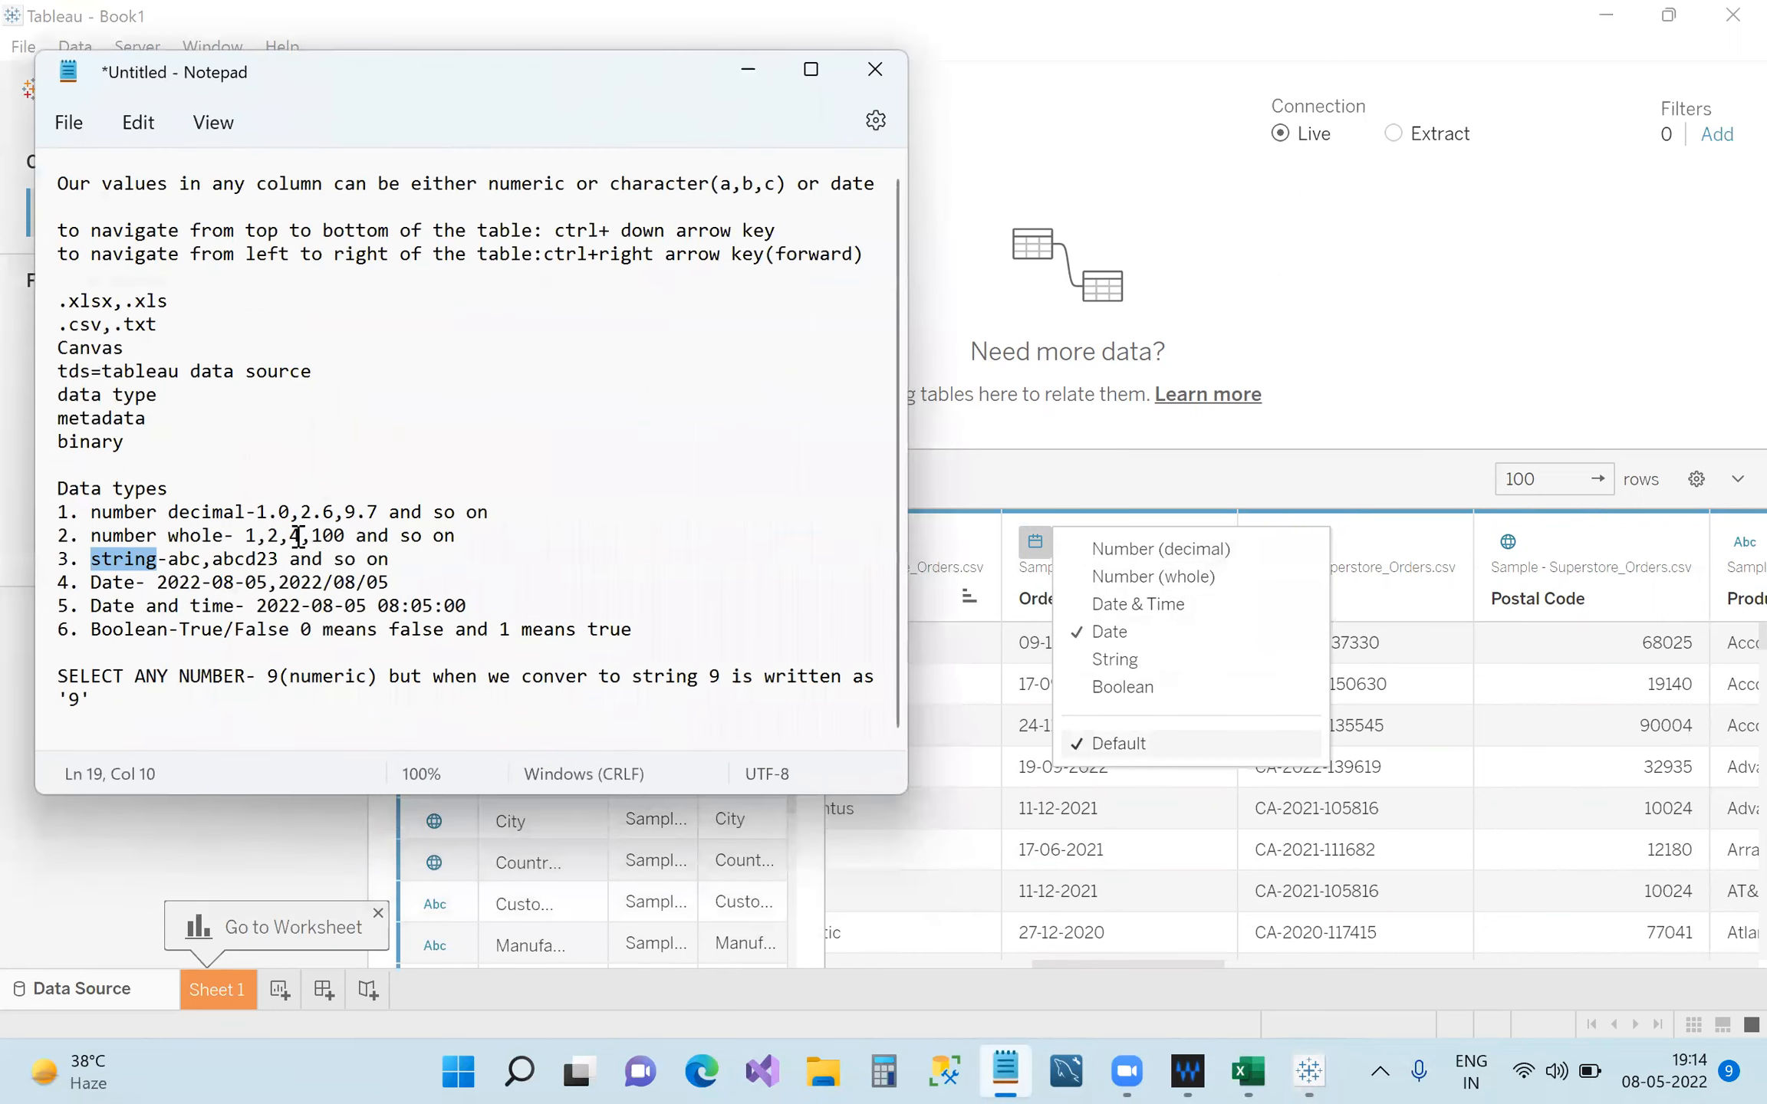
Place the cursor at the end of the whole-number example line, then return to Tableau.
click(253, 536)
click(280, 538)
click(345, 536)
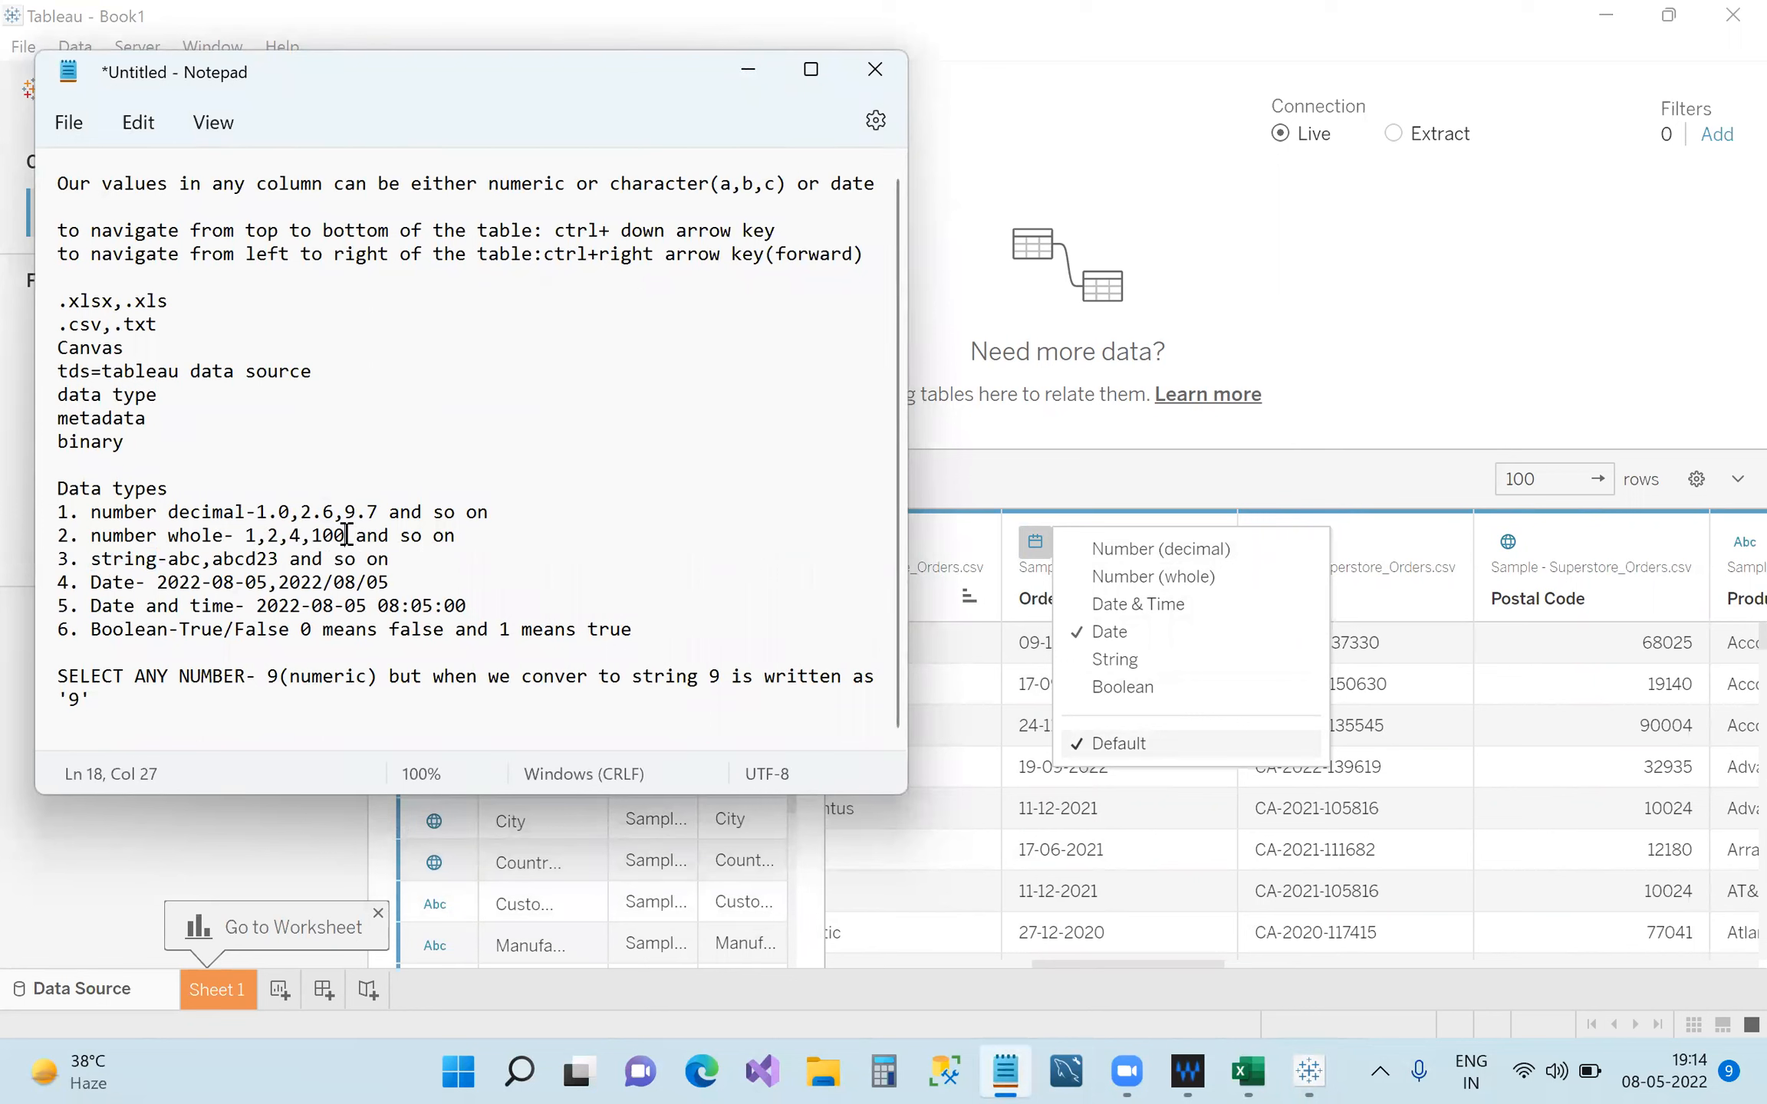
click(1142, 477)
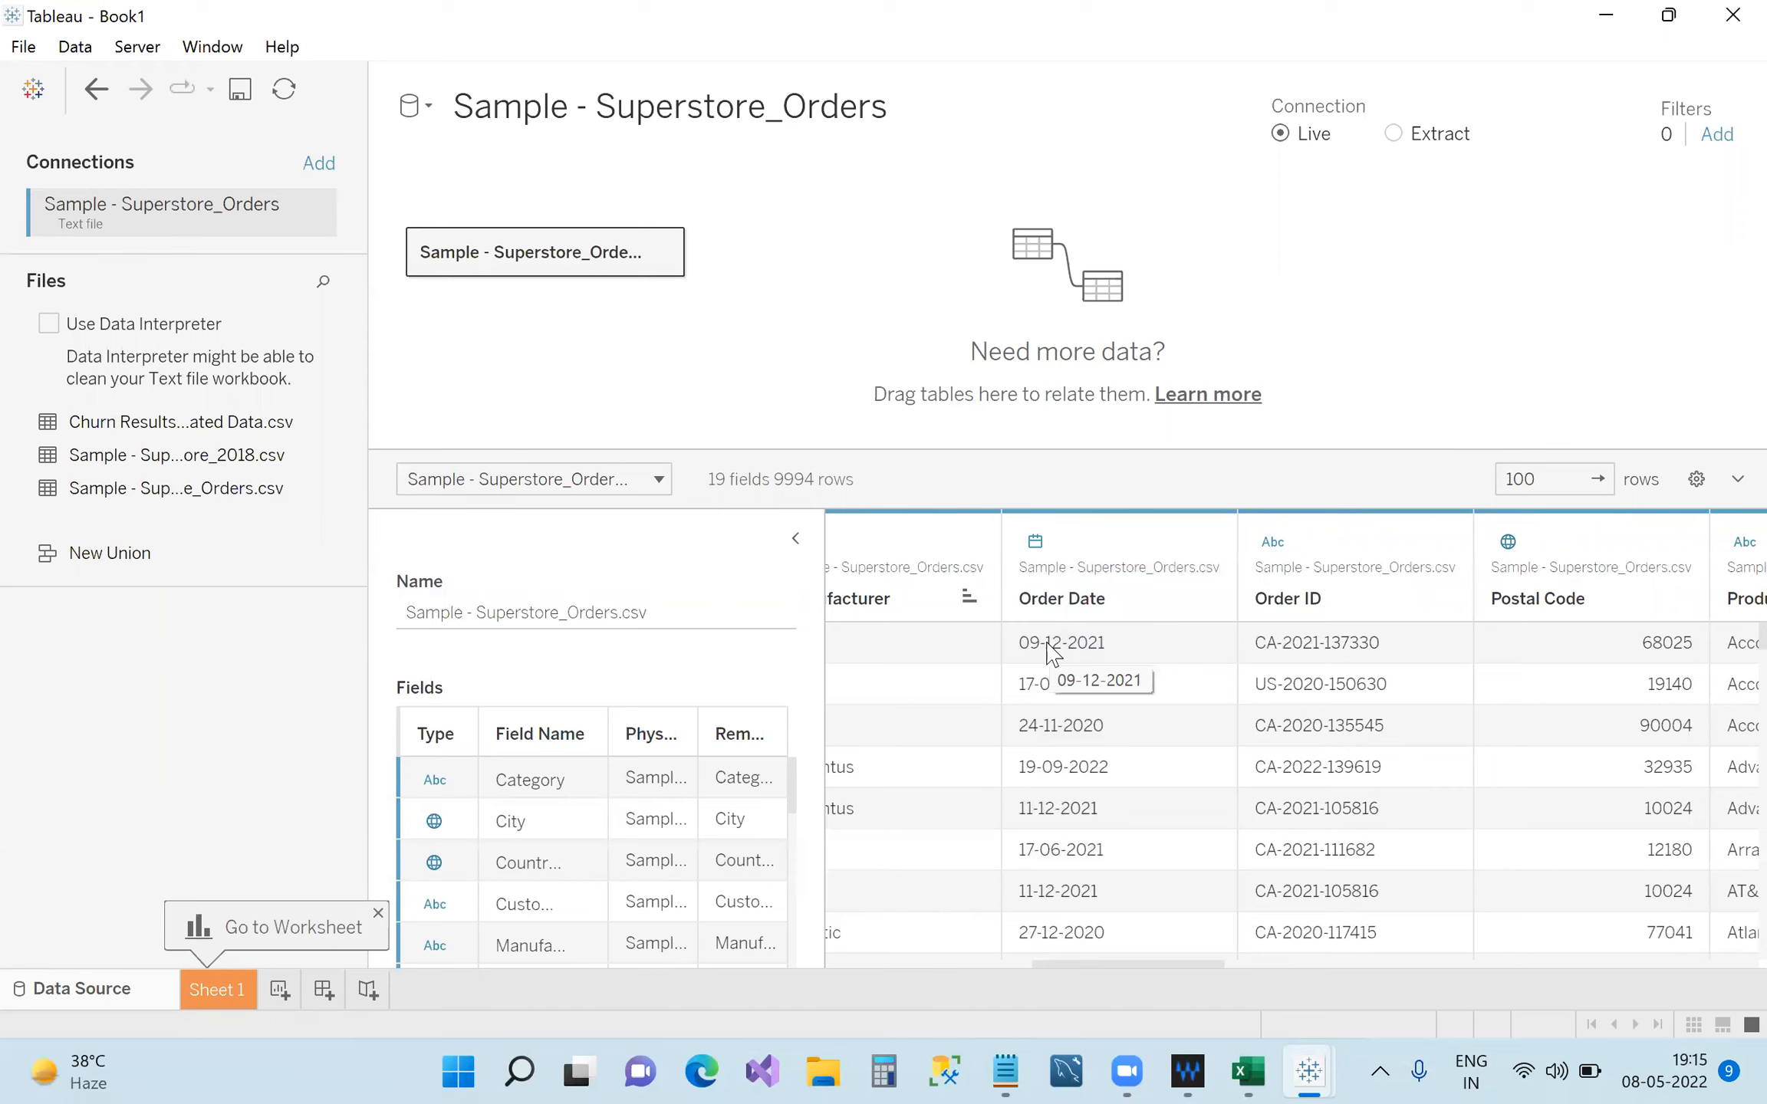
Set Order Date to Number (whole), showing nulls, restore it to Date, then bring up Notepad.
click(1035, 541)
click(1120, 576)
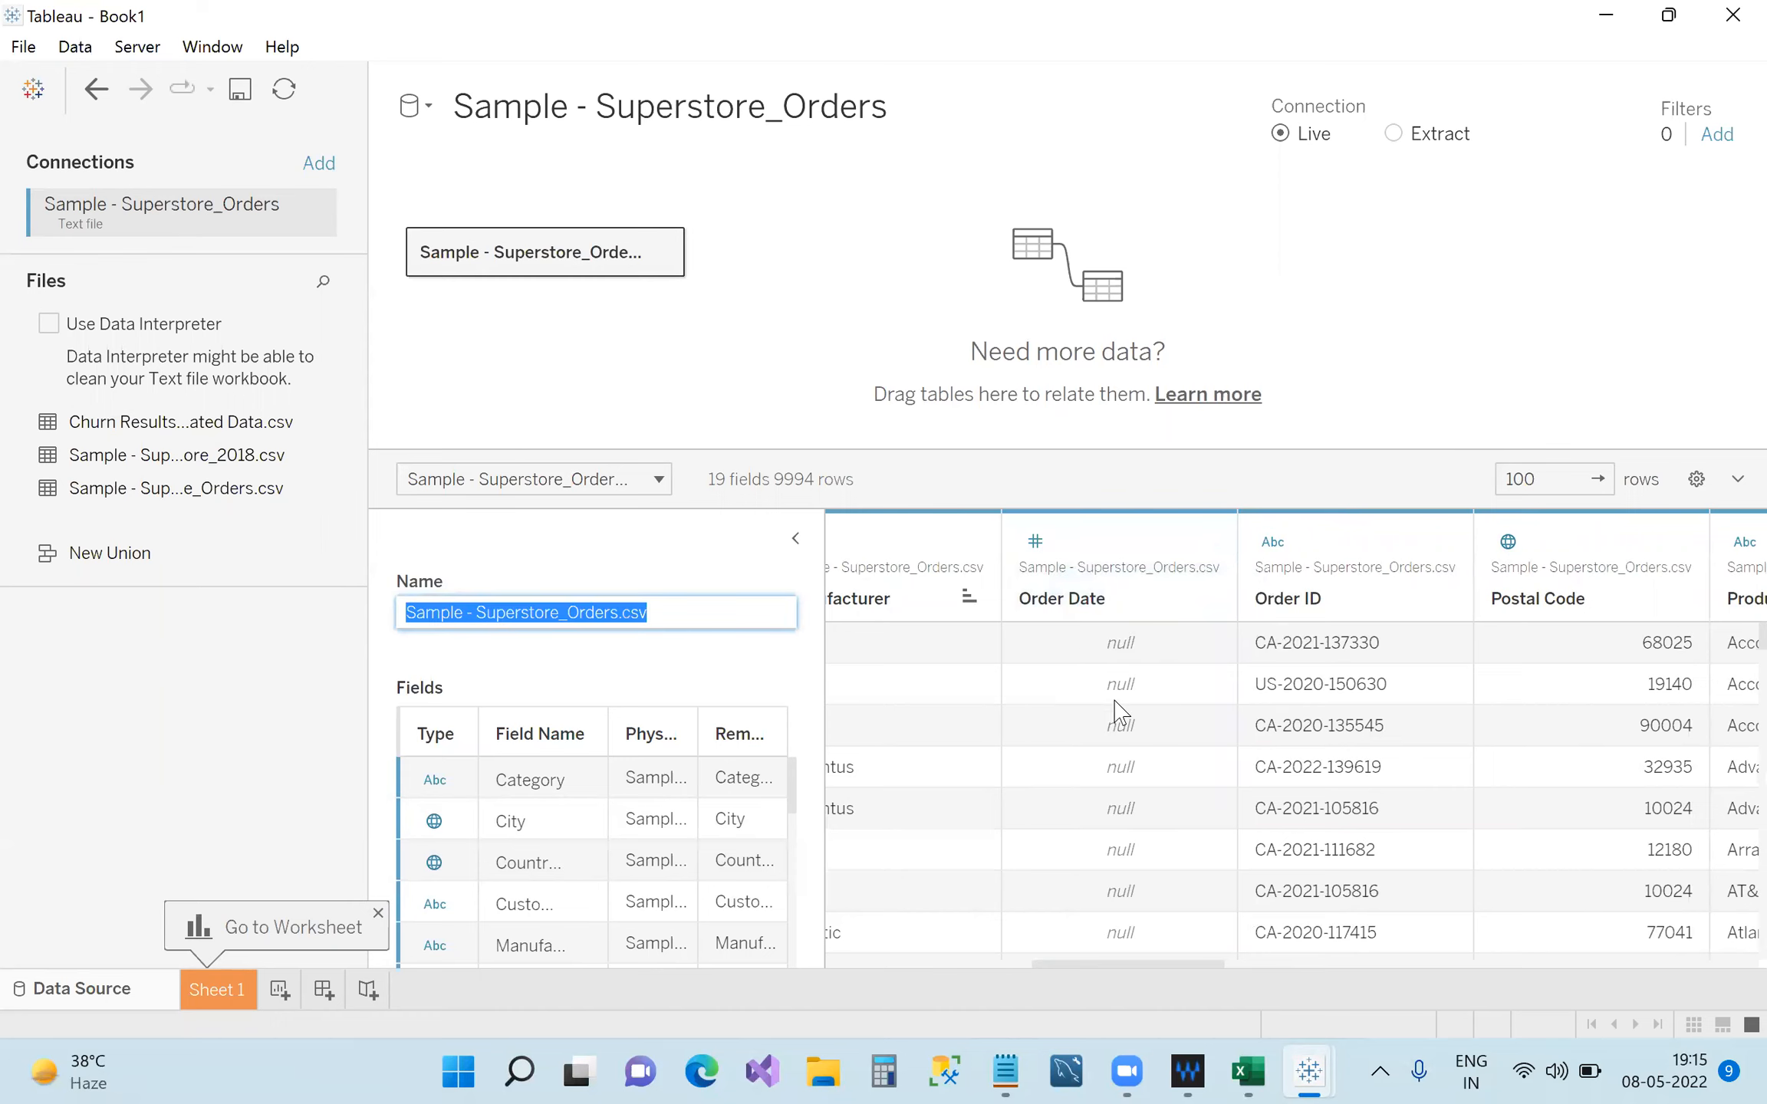
click(1039, 542)
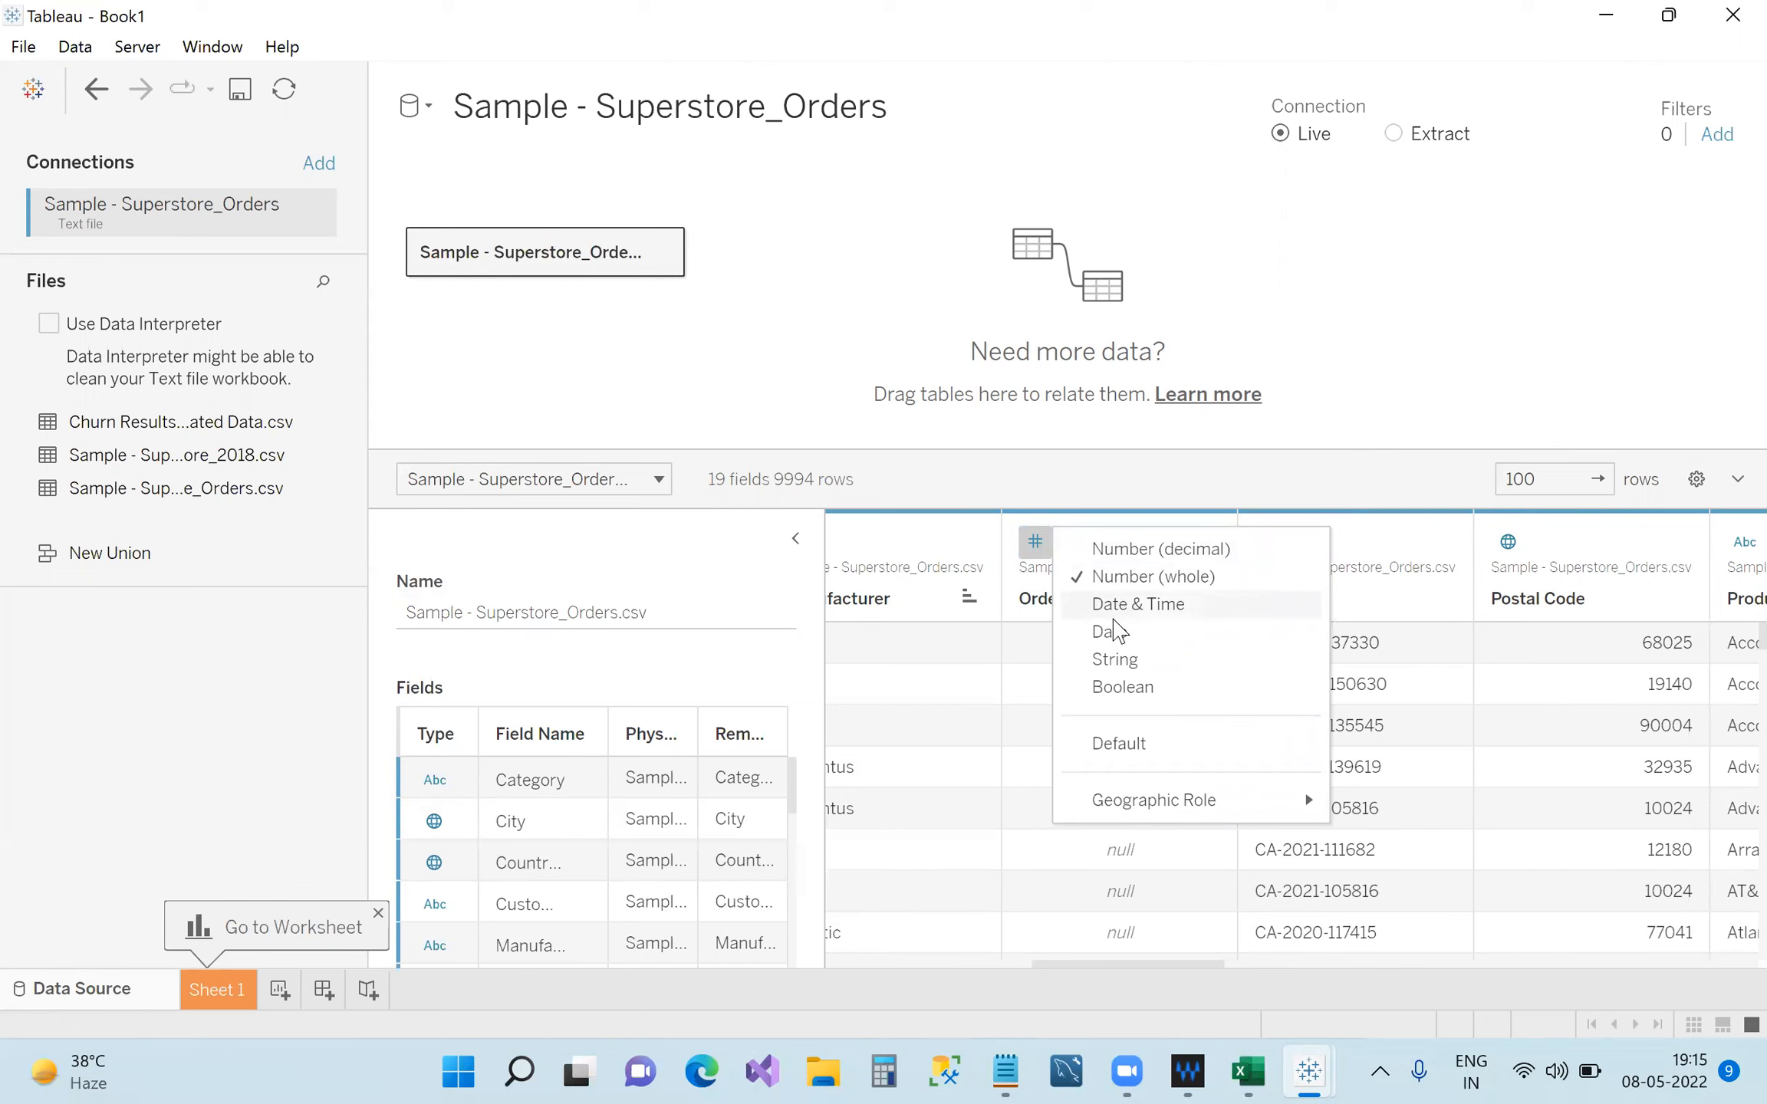
click(1116, 632)
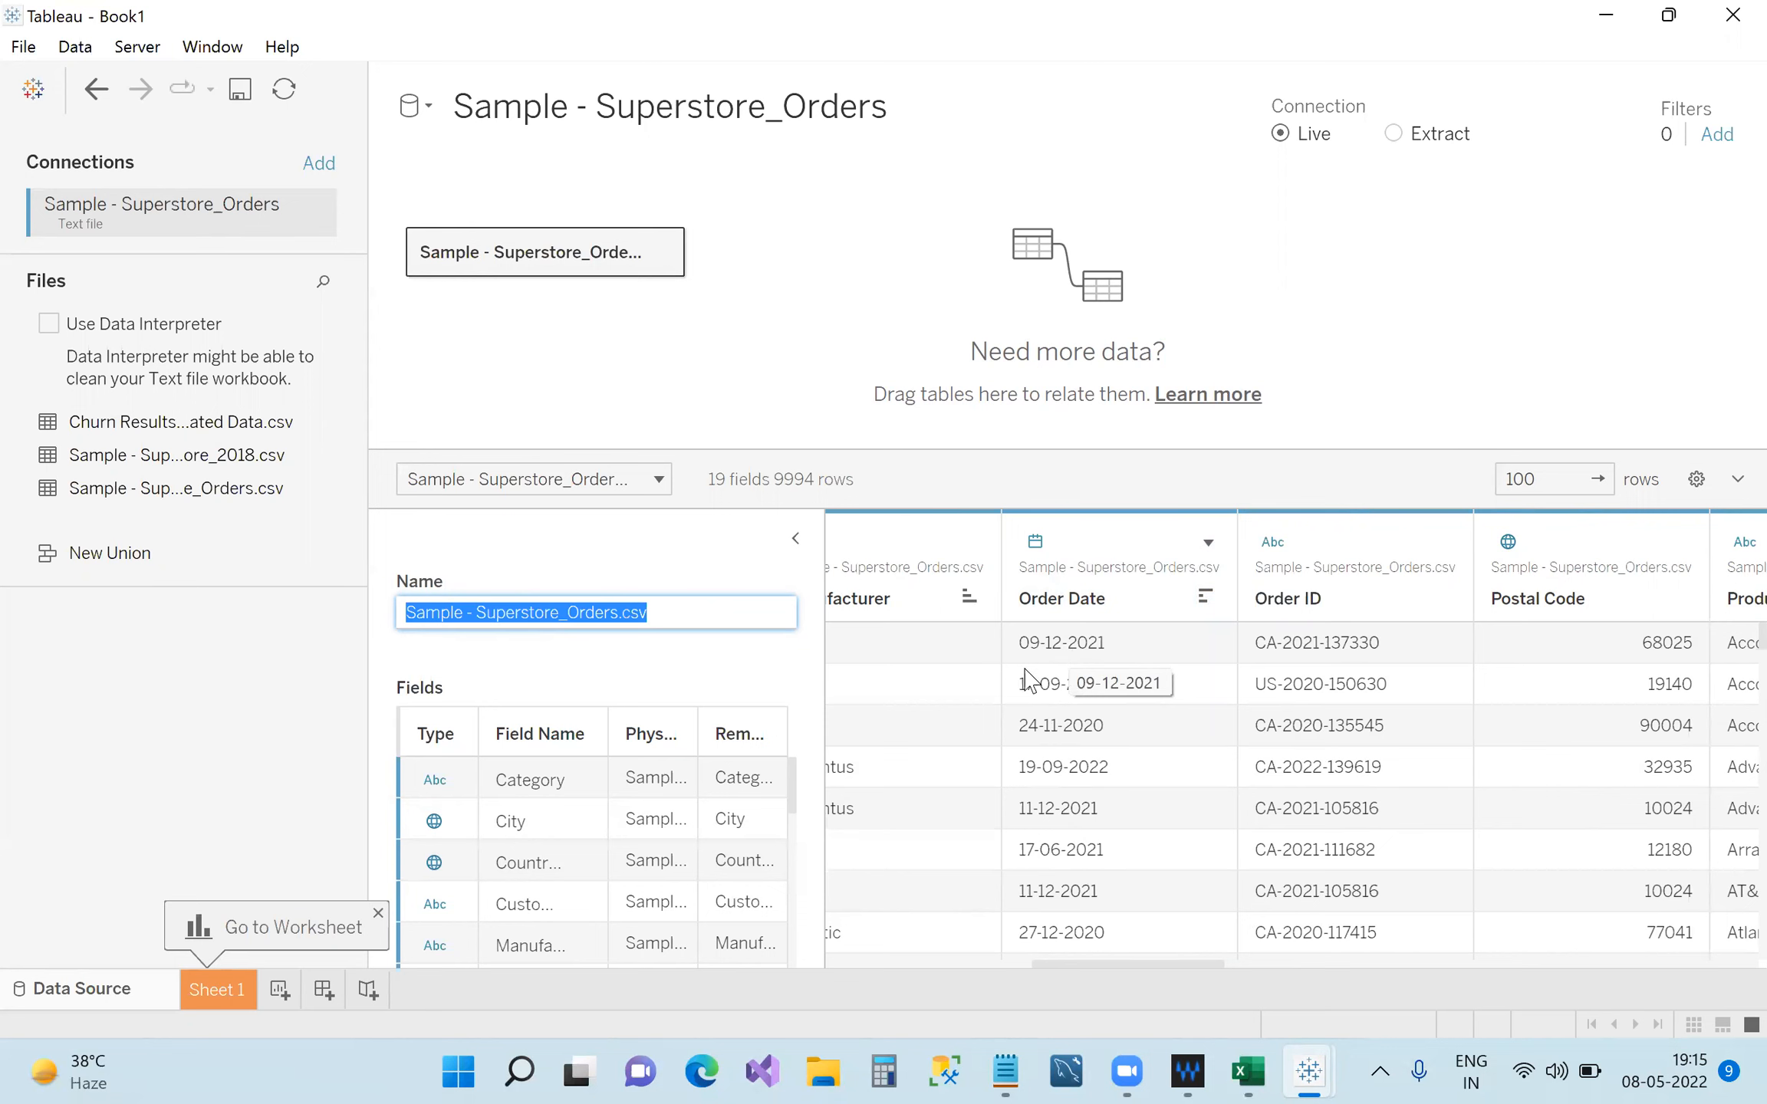
click(1001, 1072)
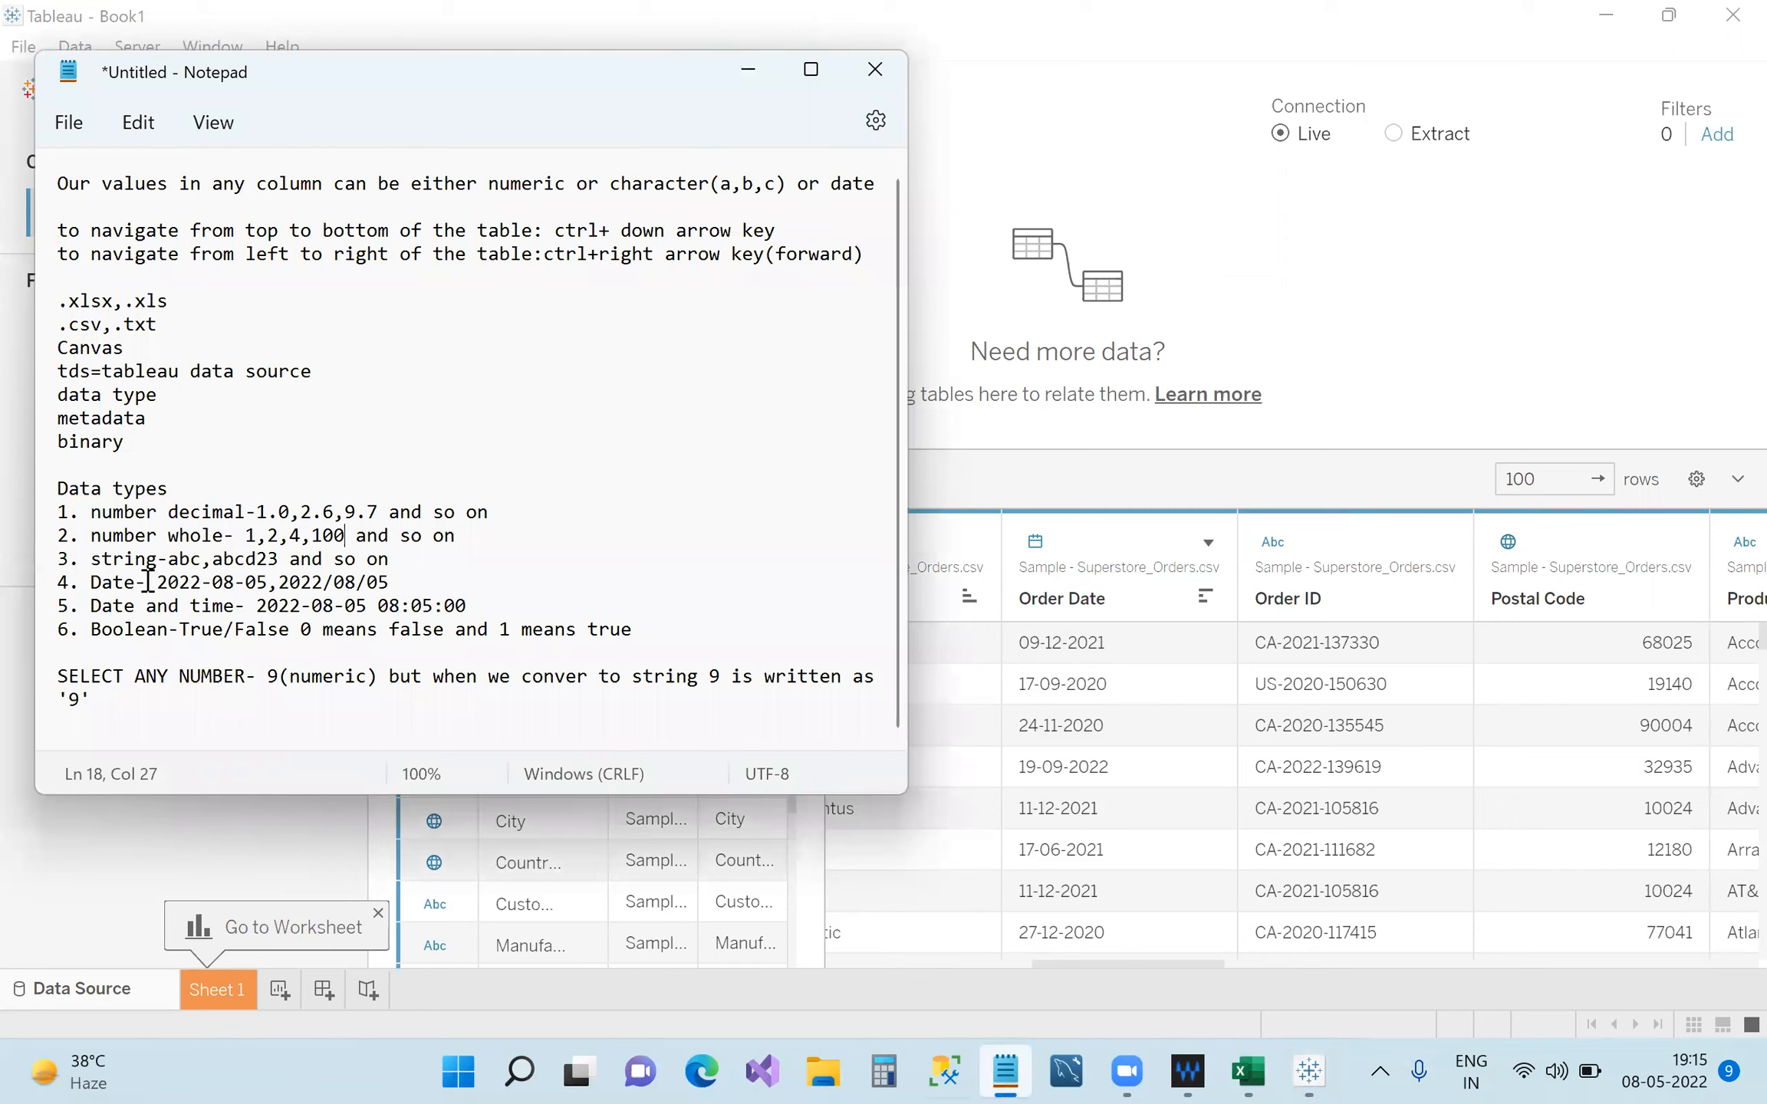
Confirm Order Date stays a Date type in Tableau, then return to the notes.
click(280, 560)
click(1037, 544)
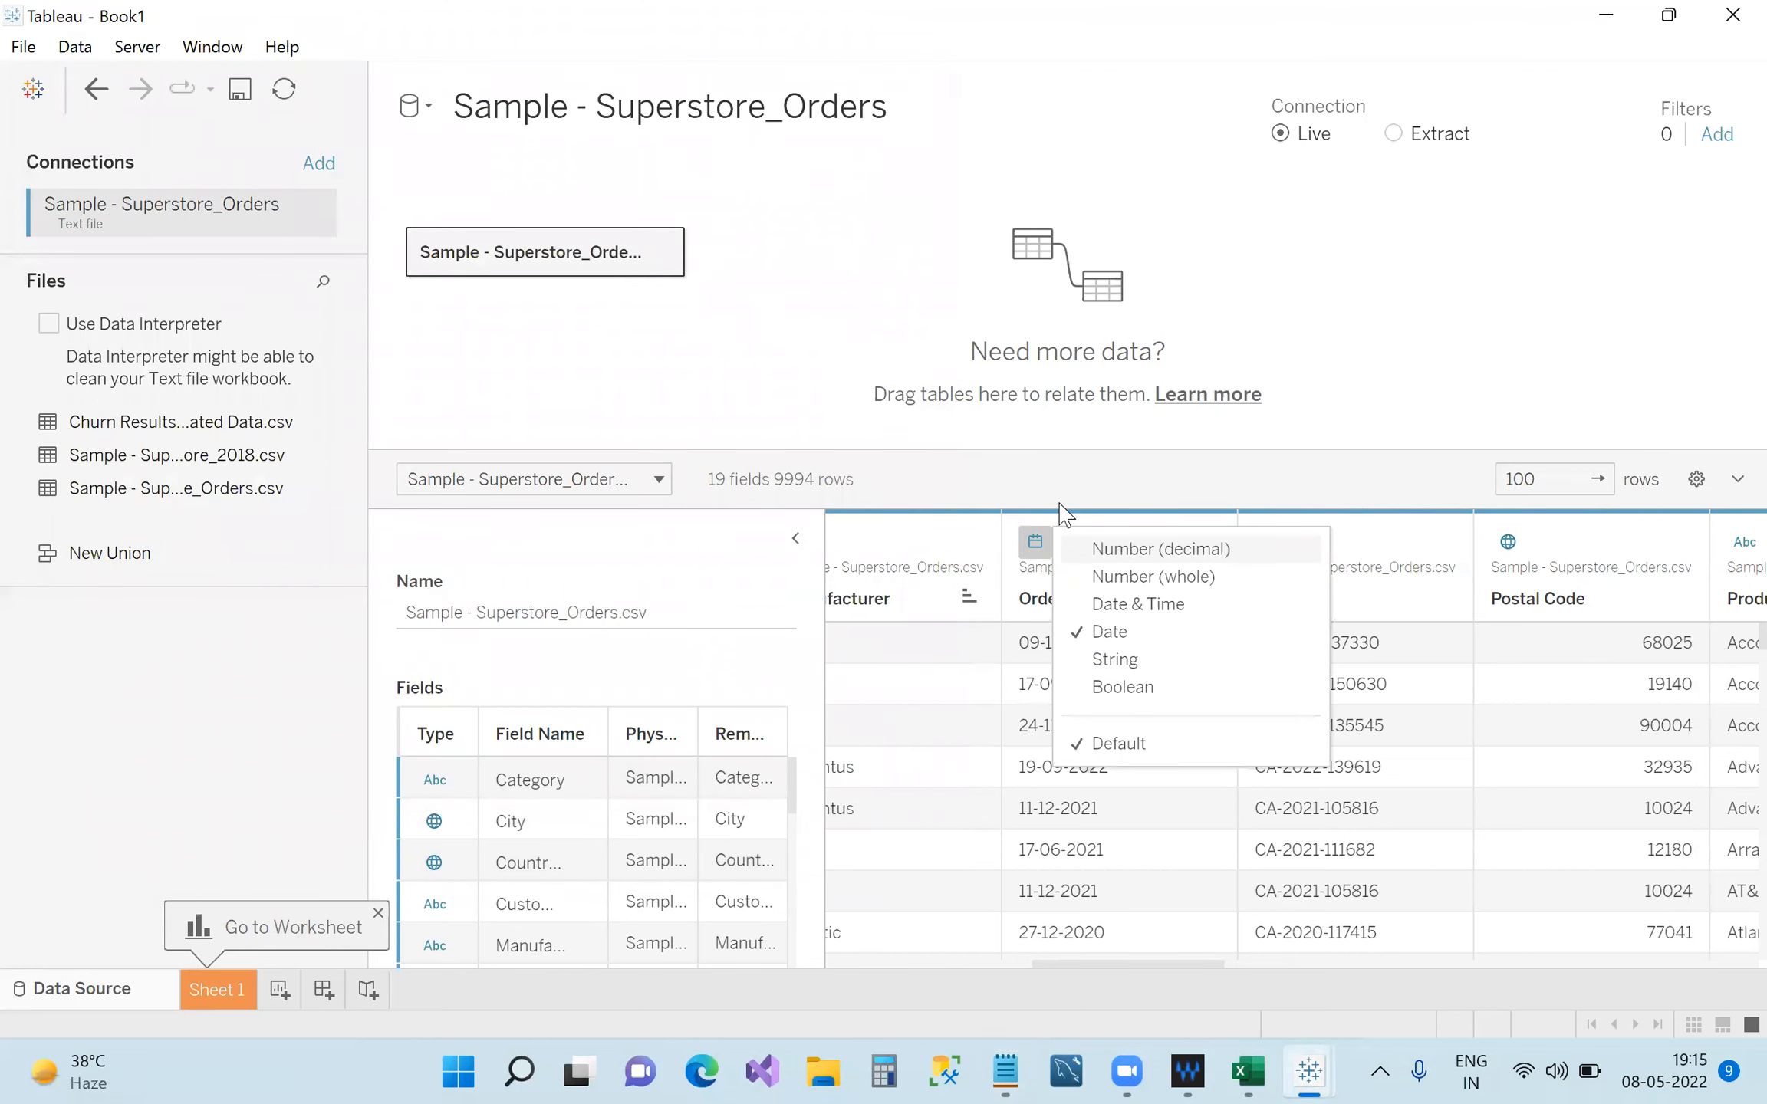
click(1082, 487)
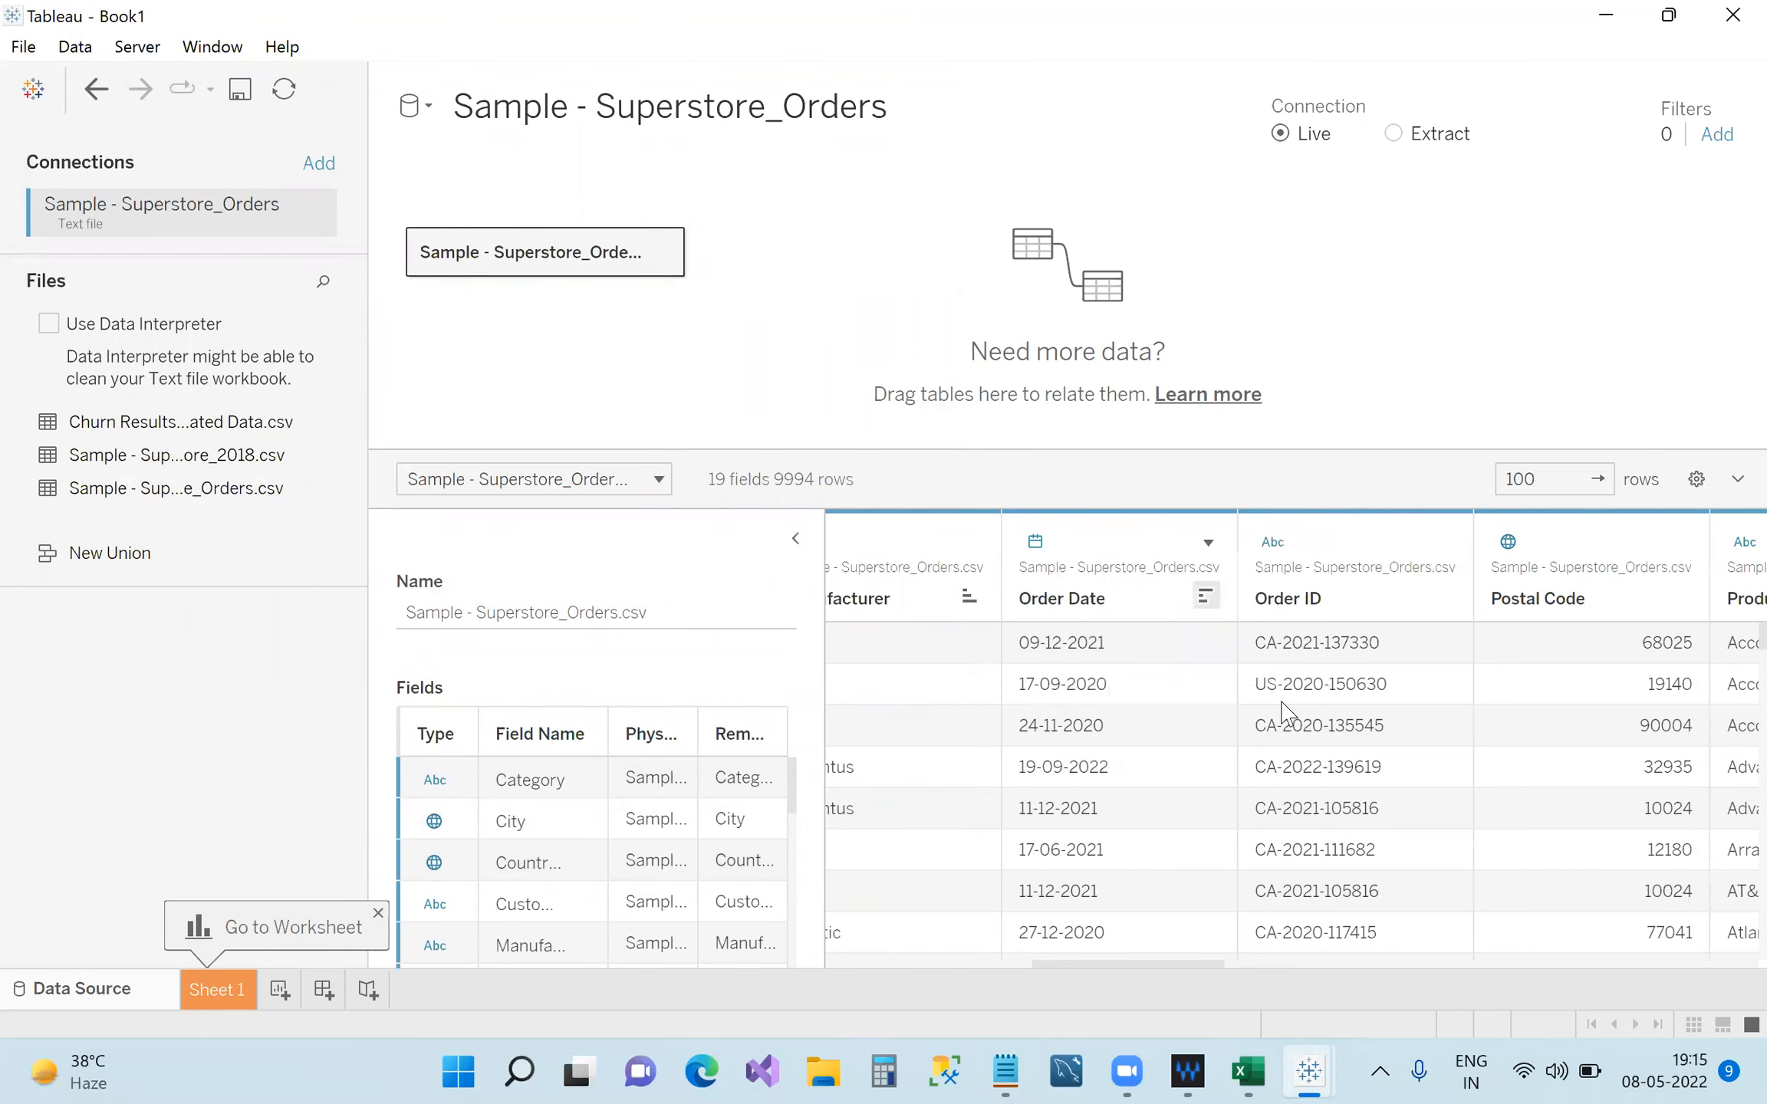
click(1005, 1073)
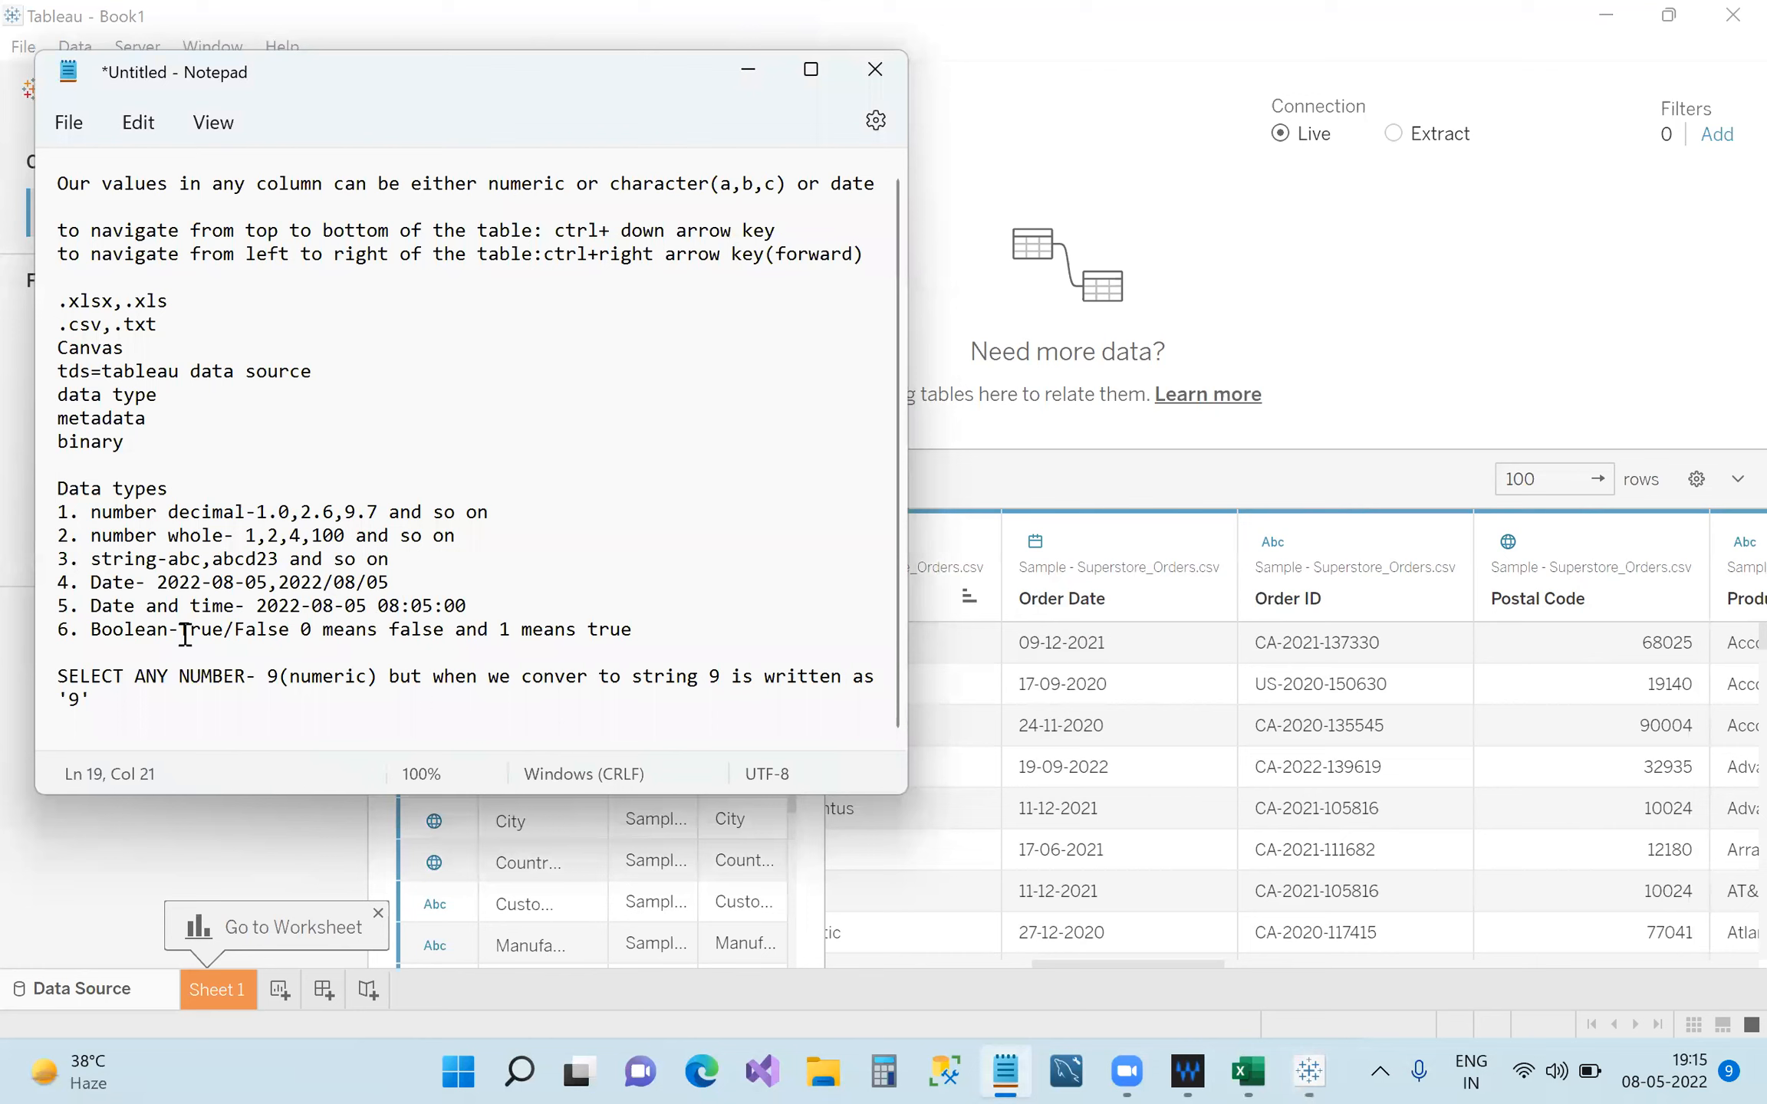
Highlight the Boolean line, the Date entries, then all six data types, and minimize Notepad.
click(91, 635)
drag(92, 635, 290, 637)
click(304, 630)
double_click(307, 630)
drag(183, 630, 284, 638)
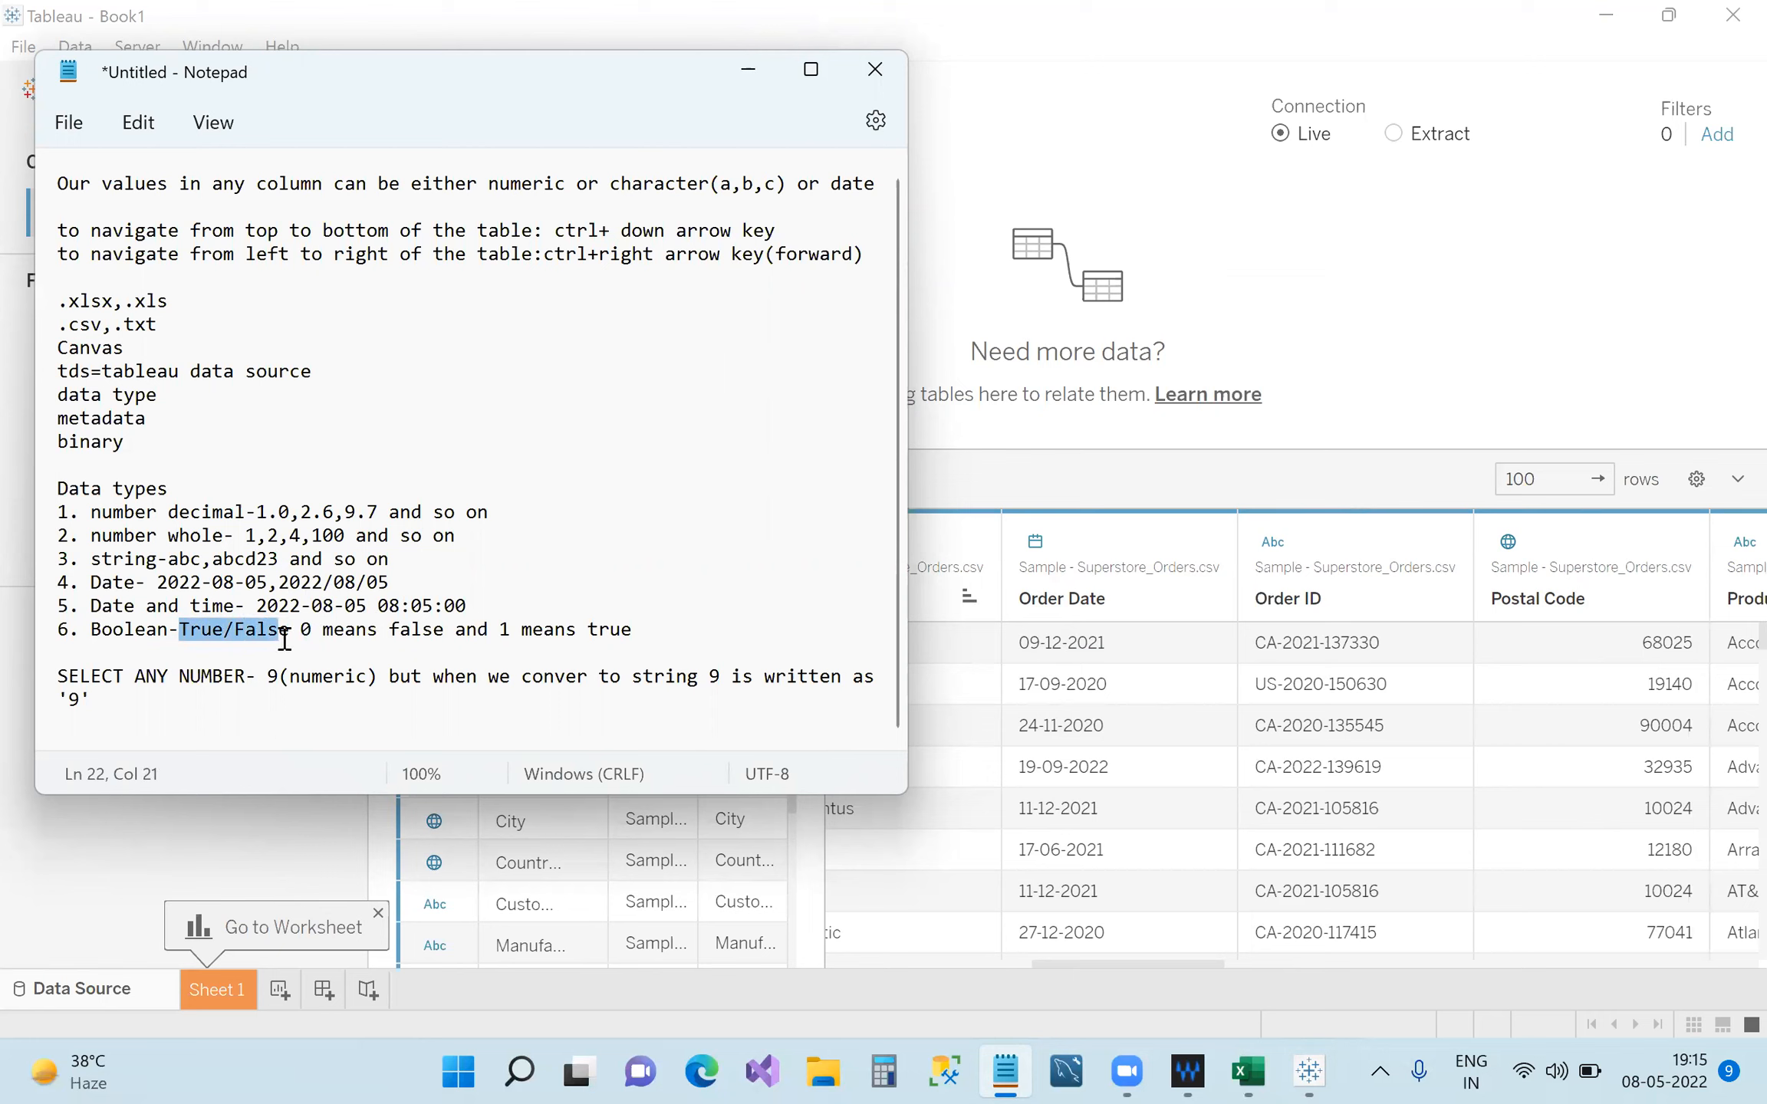
drag(92, 605, 238, 607)
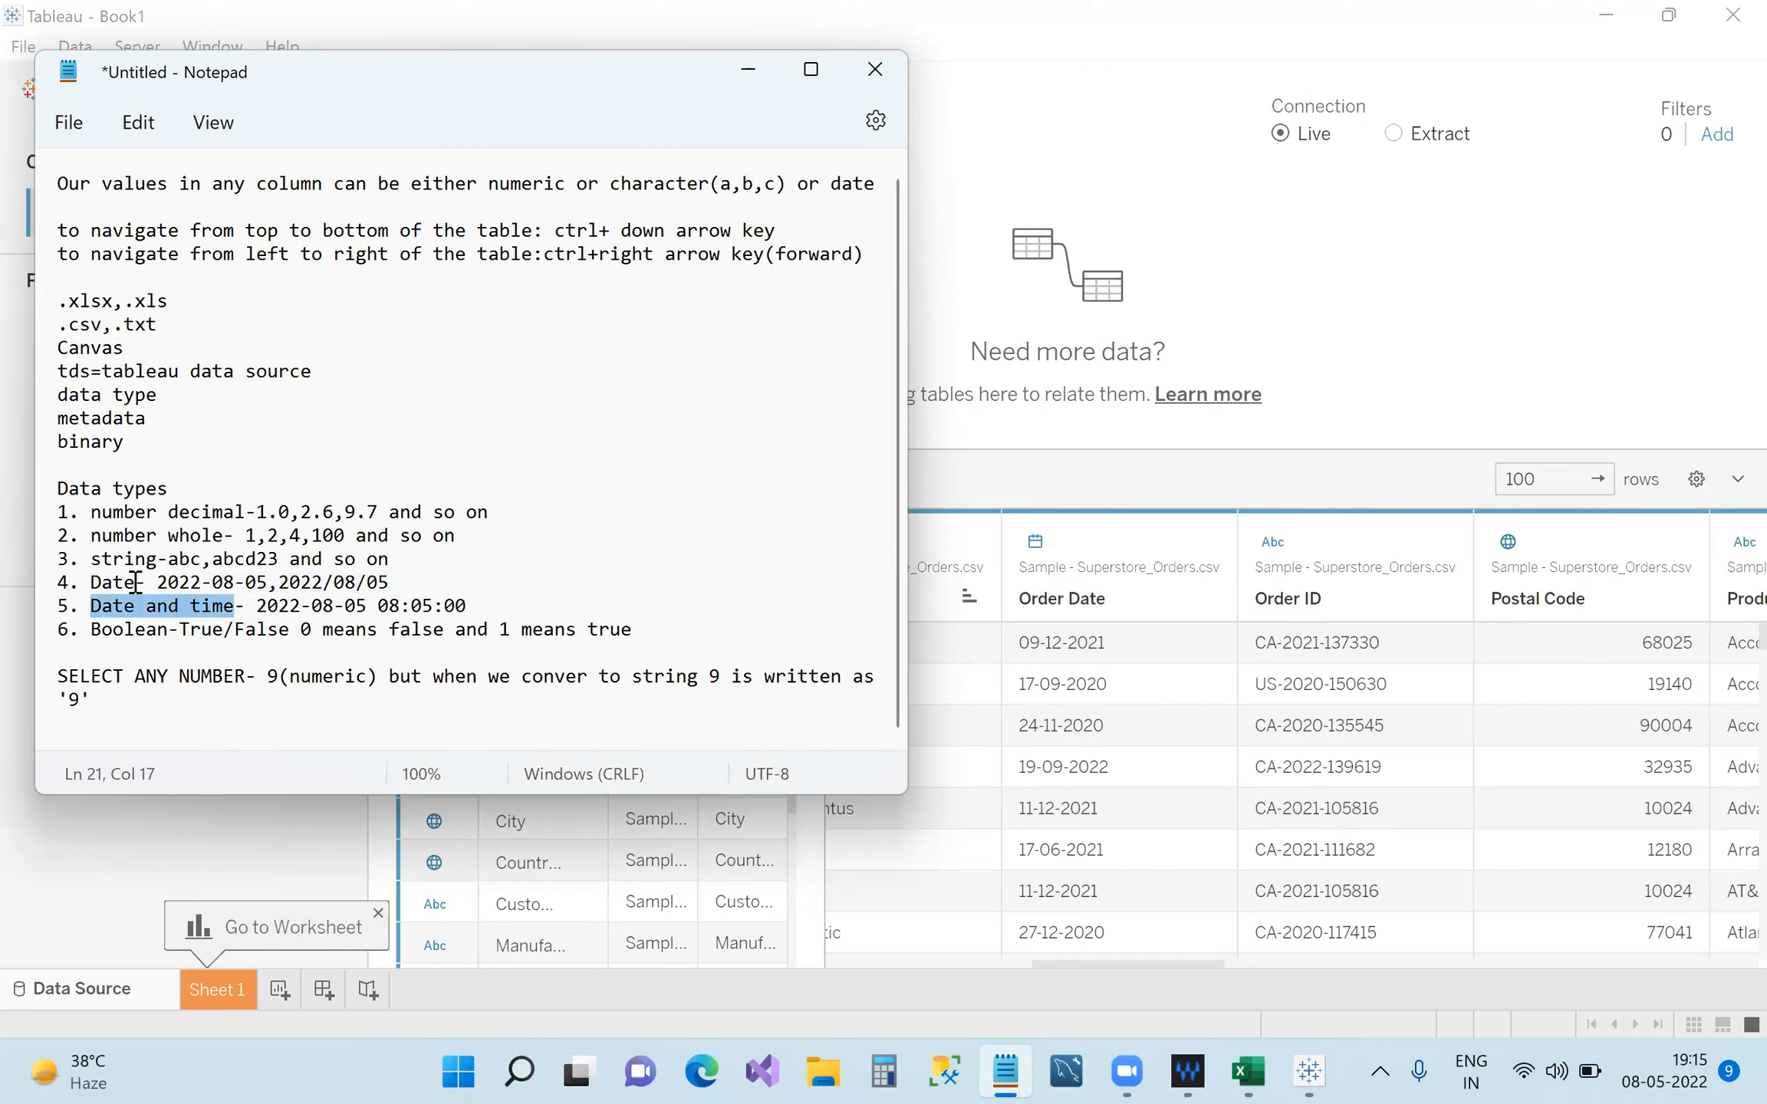
drag(649, 631, 58, 512)
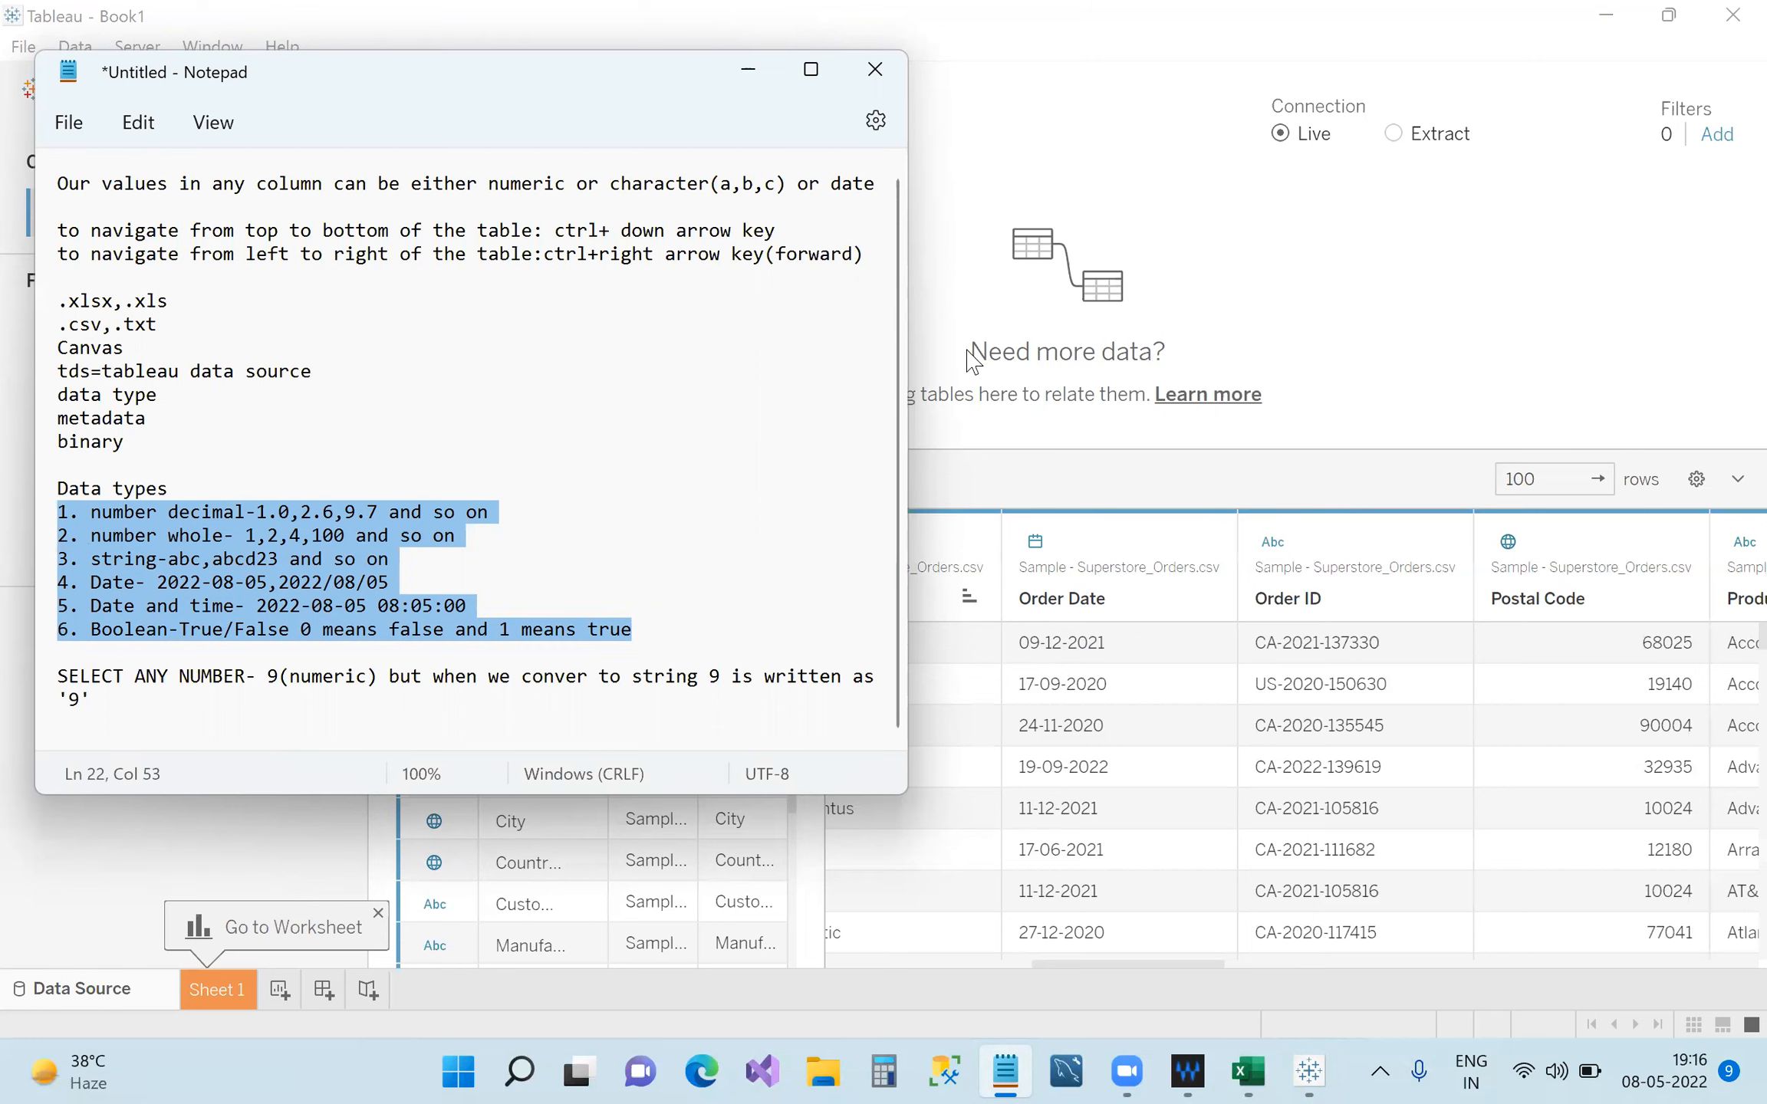
click(748, 74)
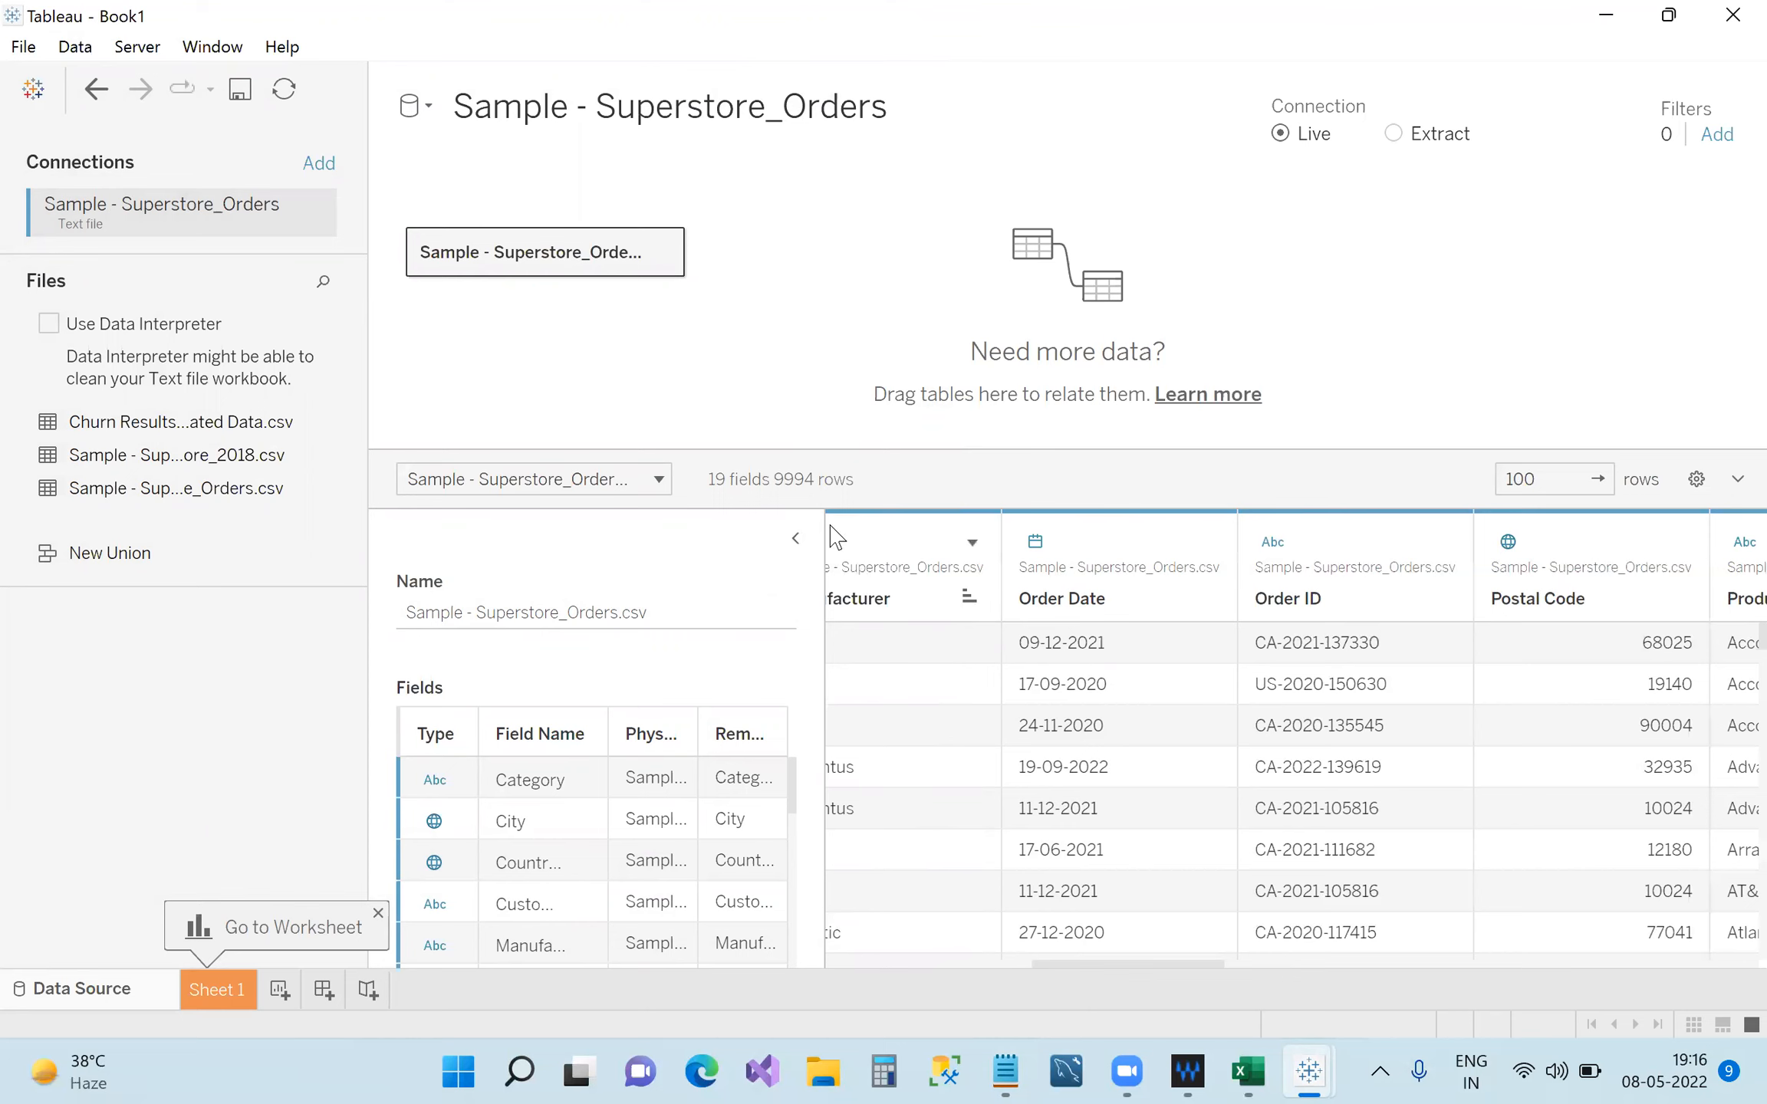
Collapse the Table Details panel and scroll the grid fully left to Category.
click(795, 546)
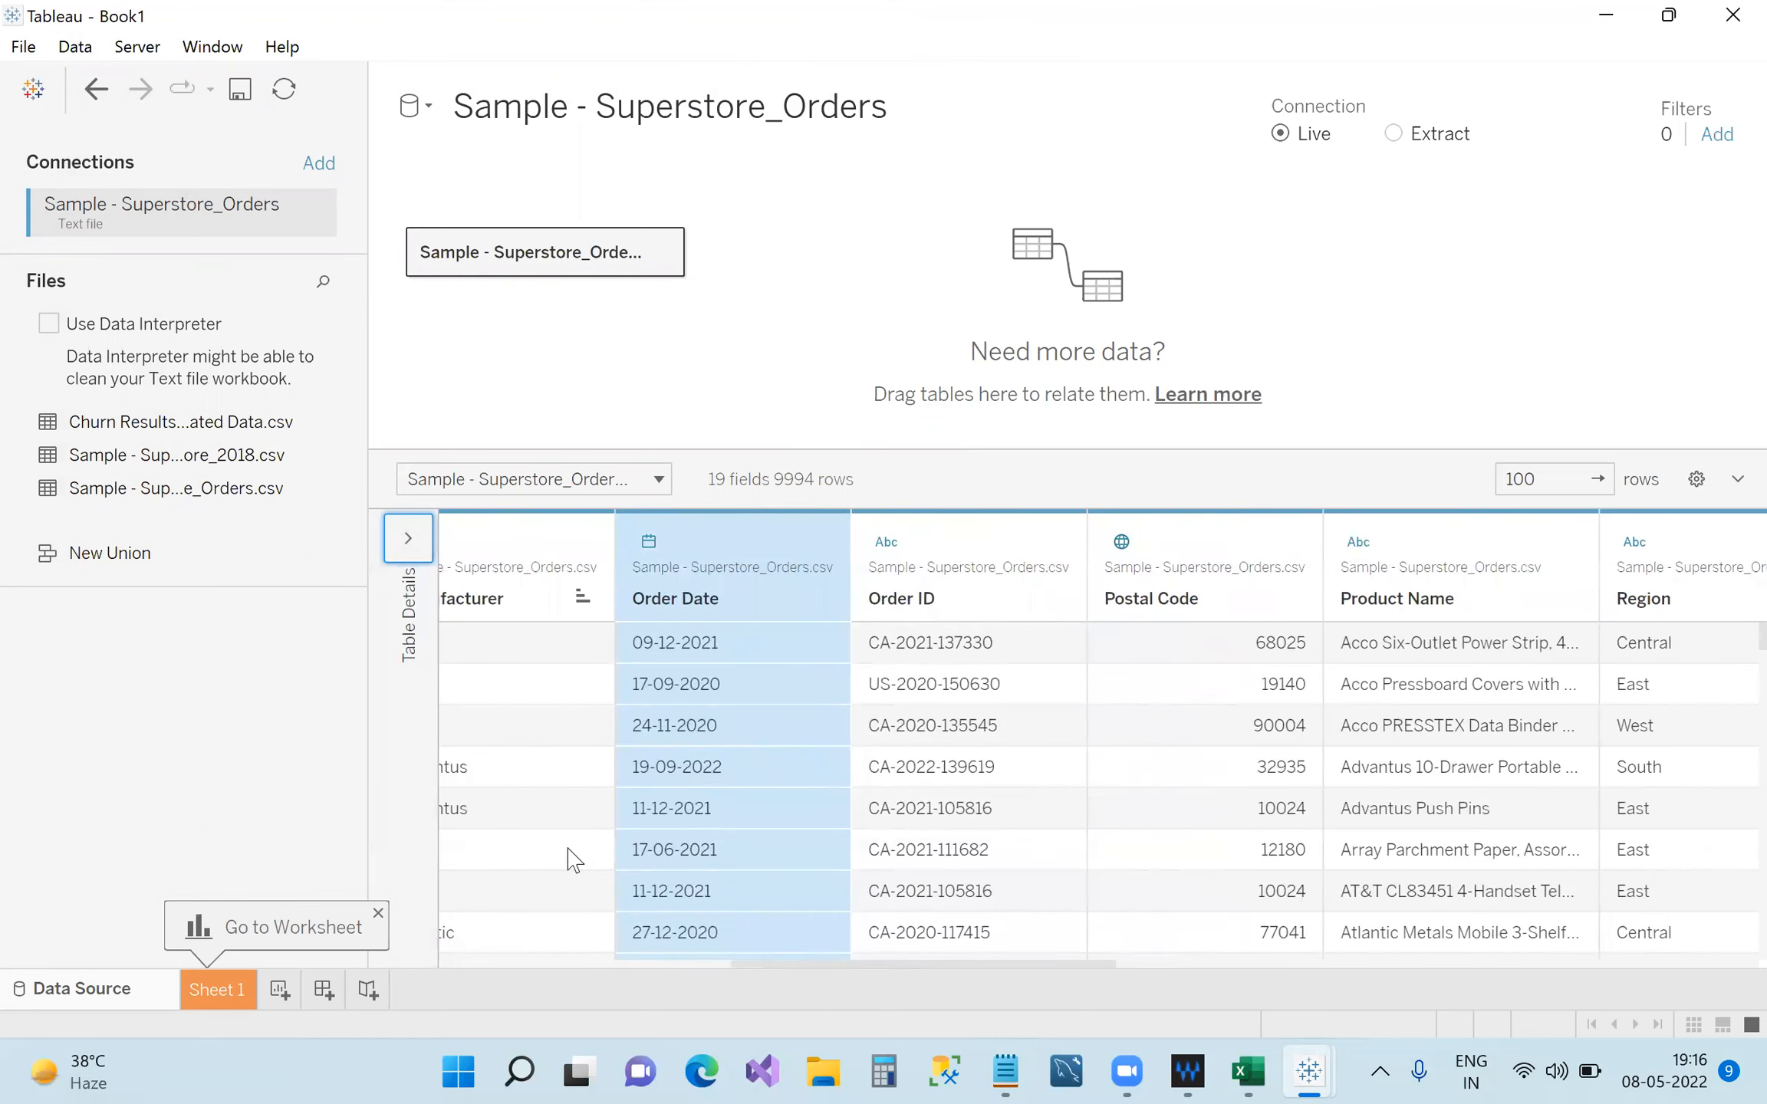
drag(887, 968, 560, 915)
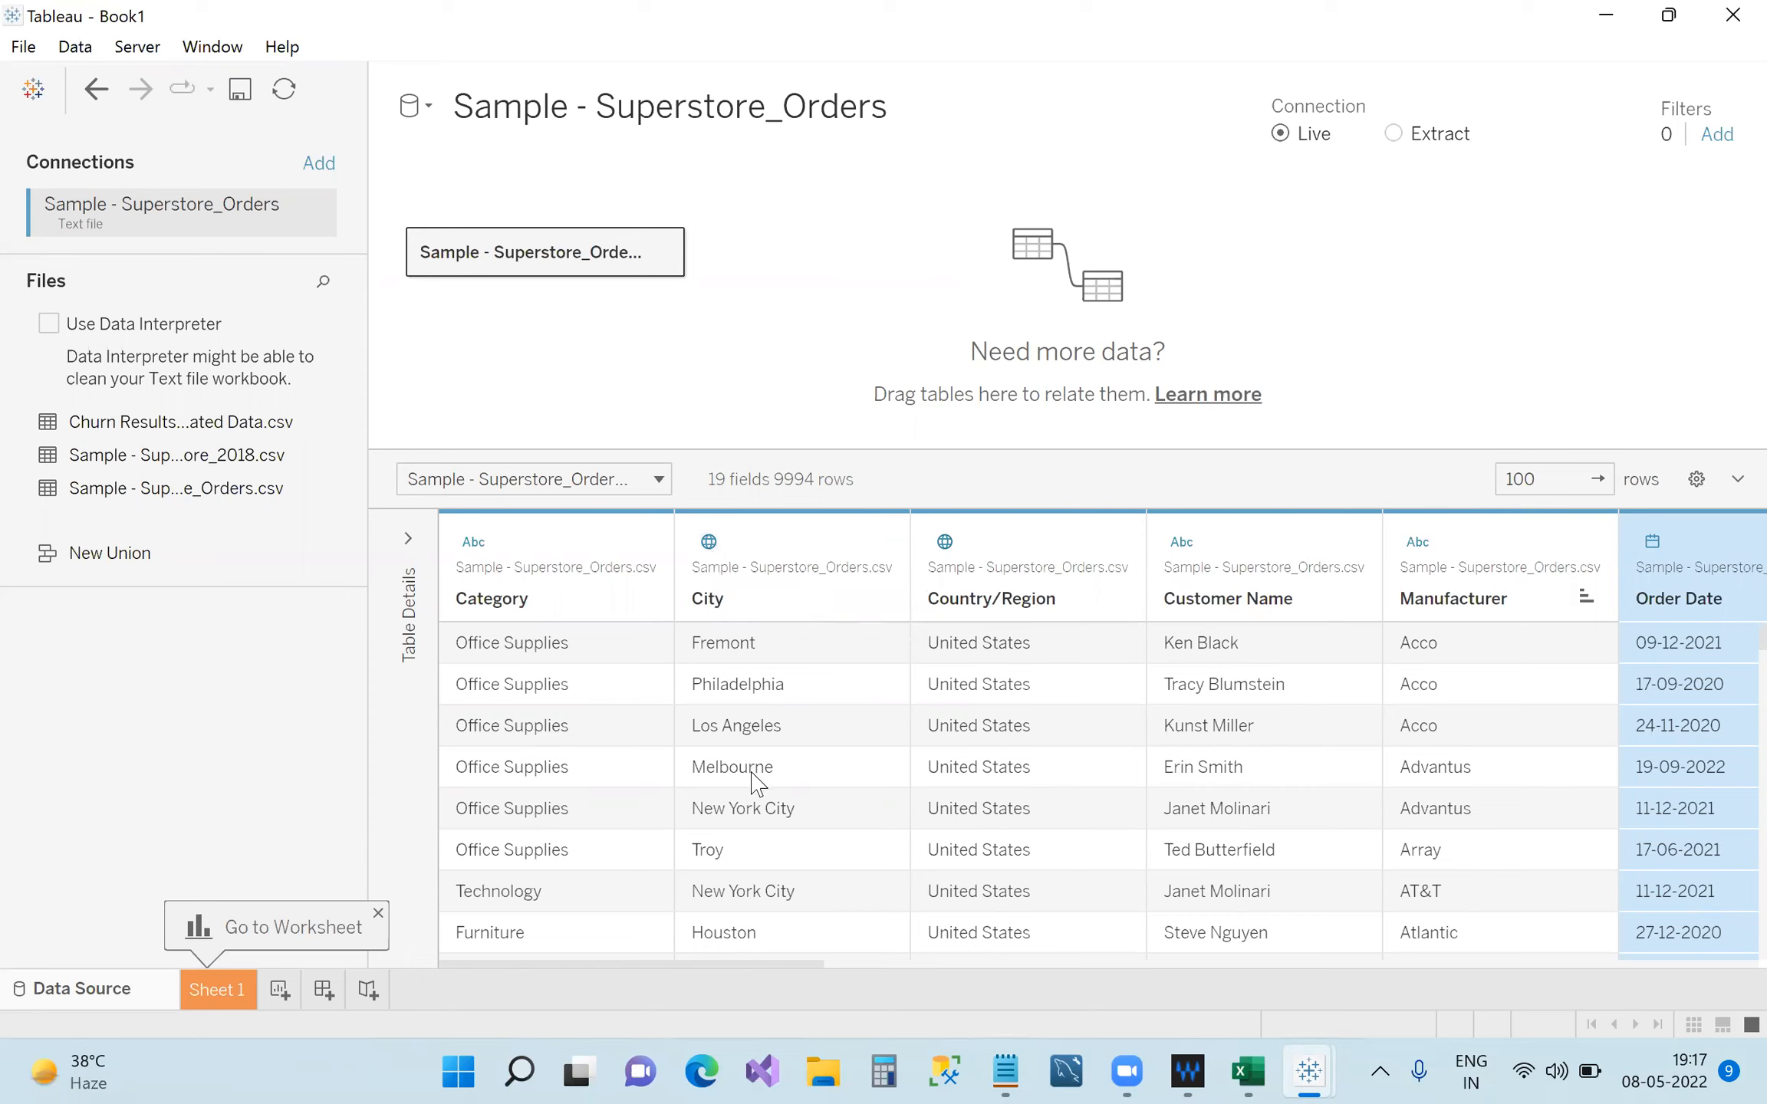
click(716, 551)
mouse_move(845, 813)
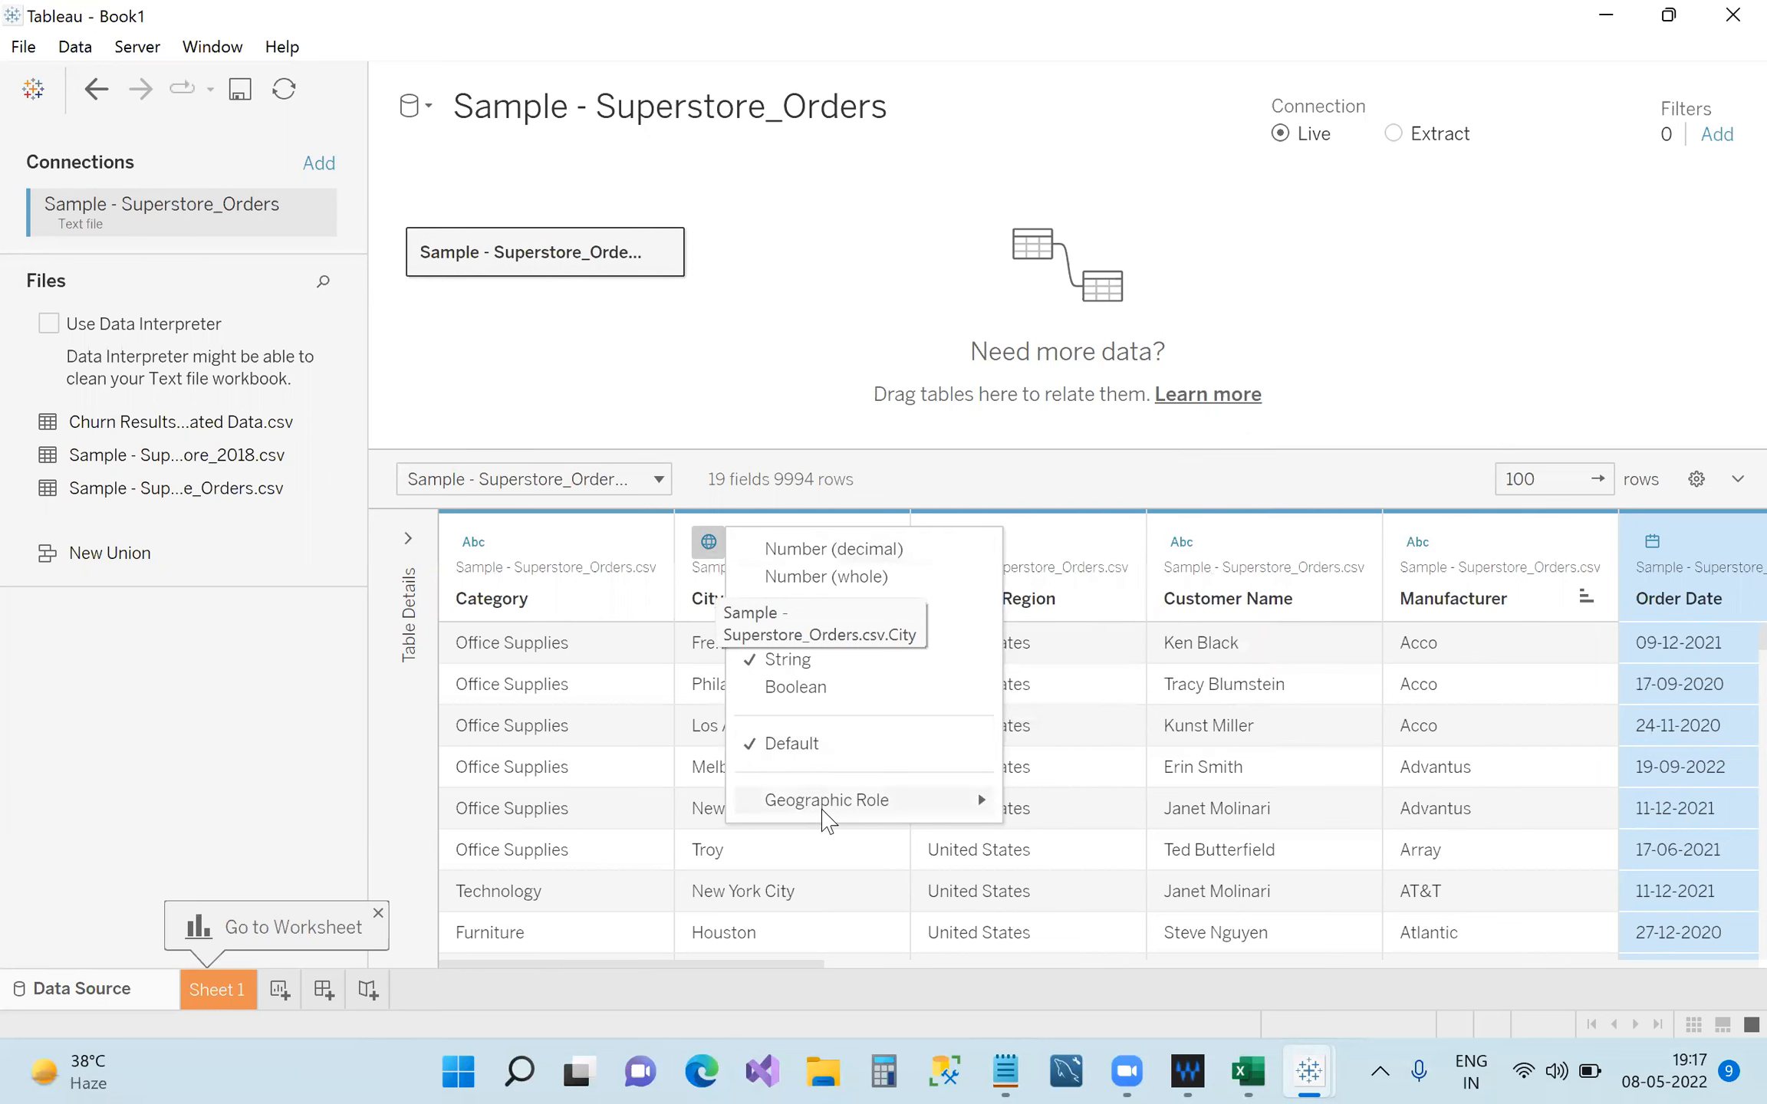
click(1096, 451)
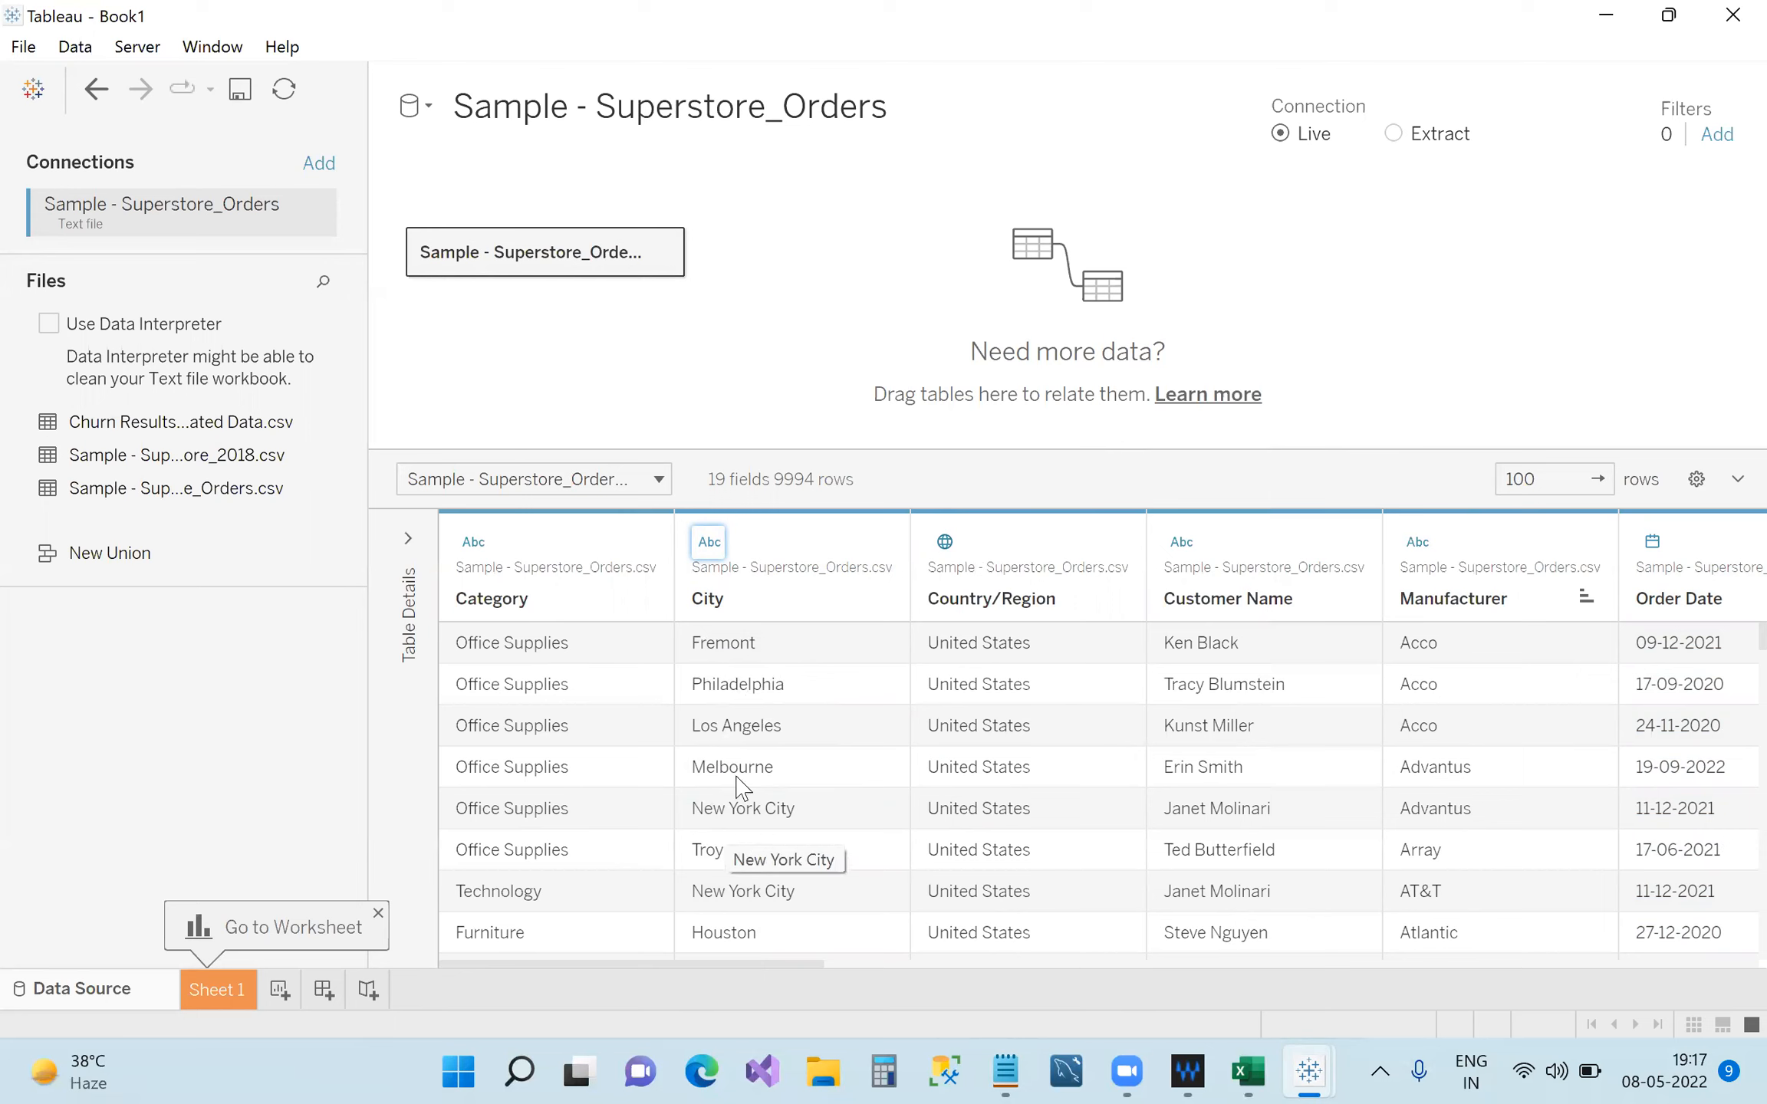
click(709, 542)
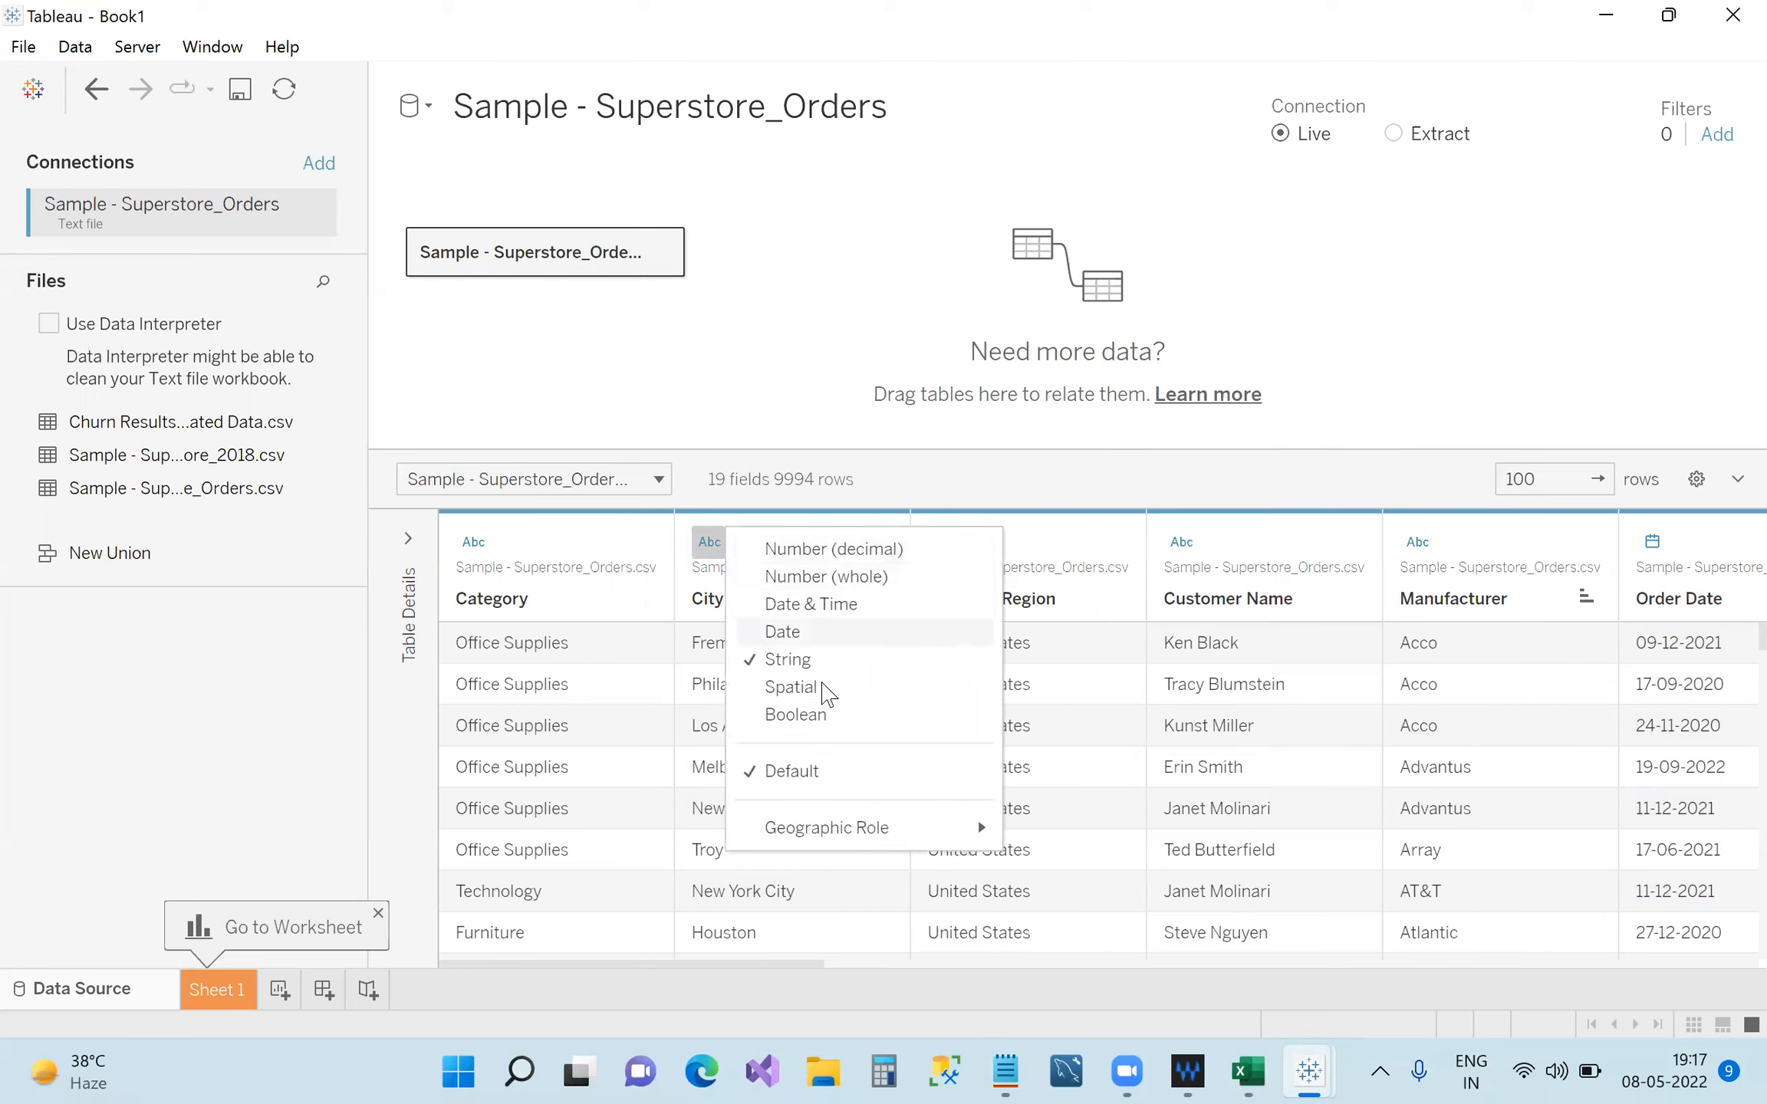
mouse_move(943, 832)
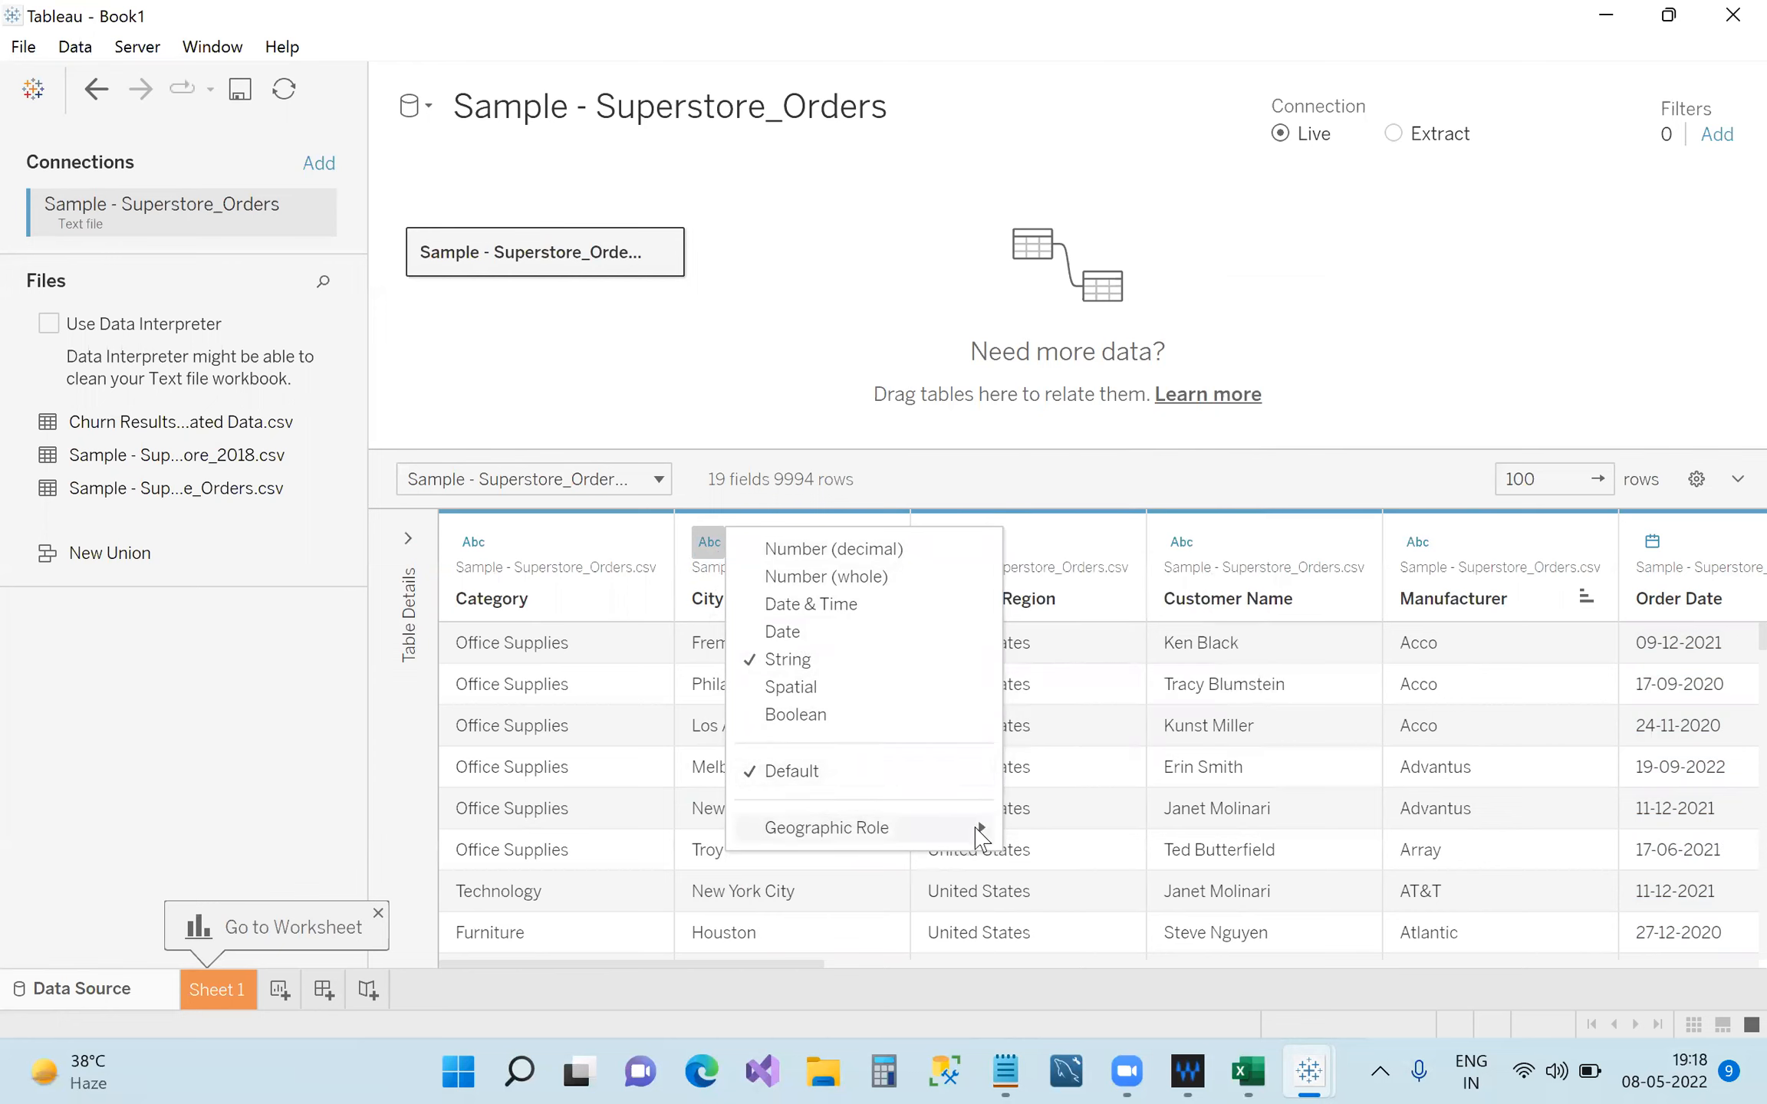
click(1072, 586)
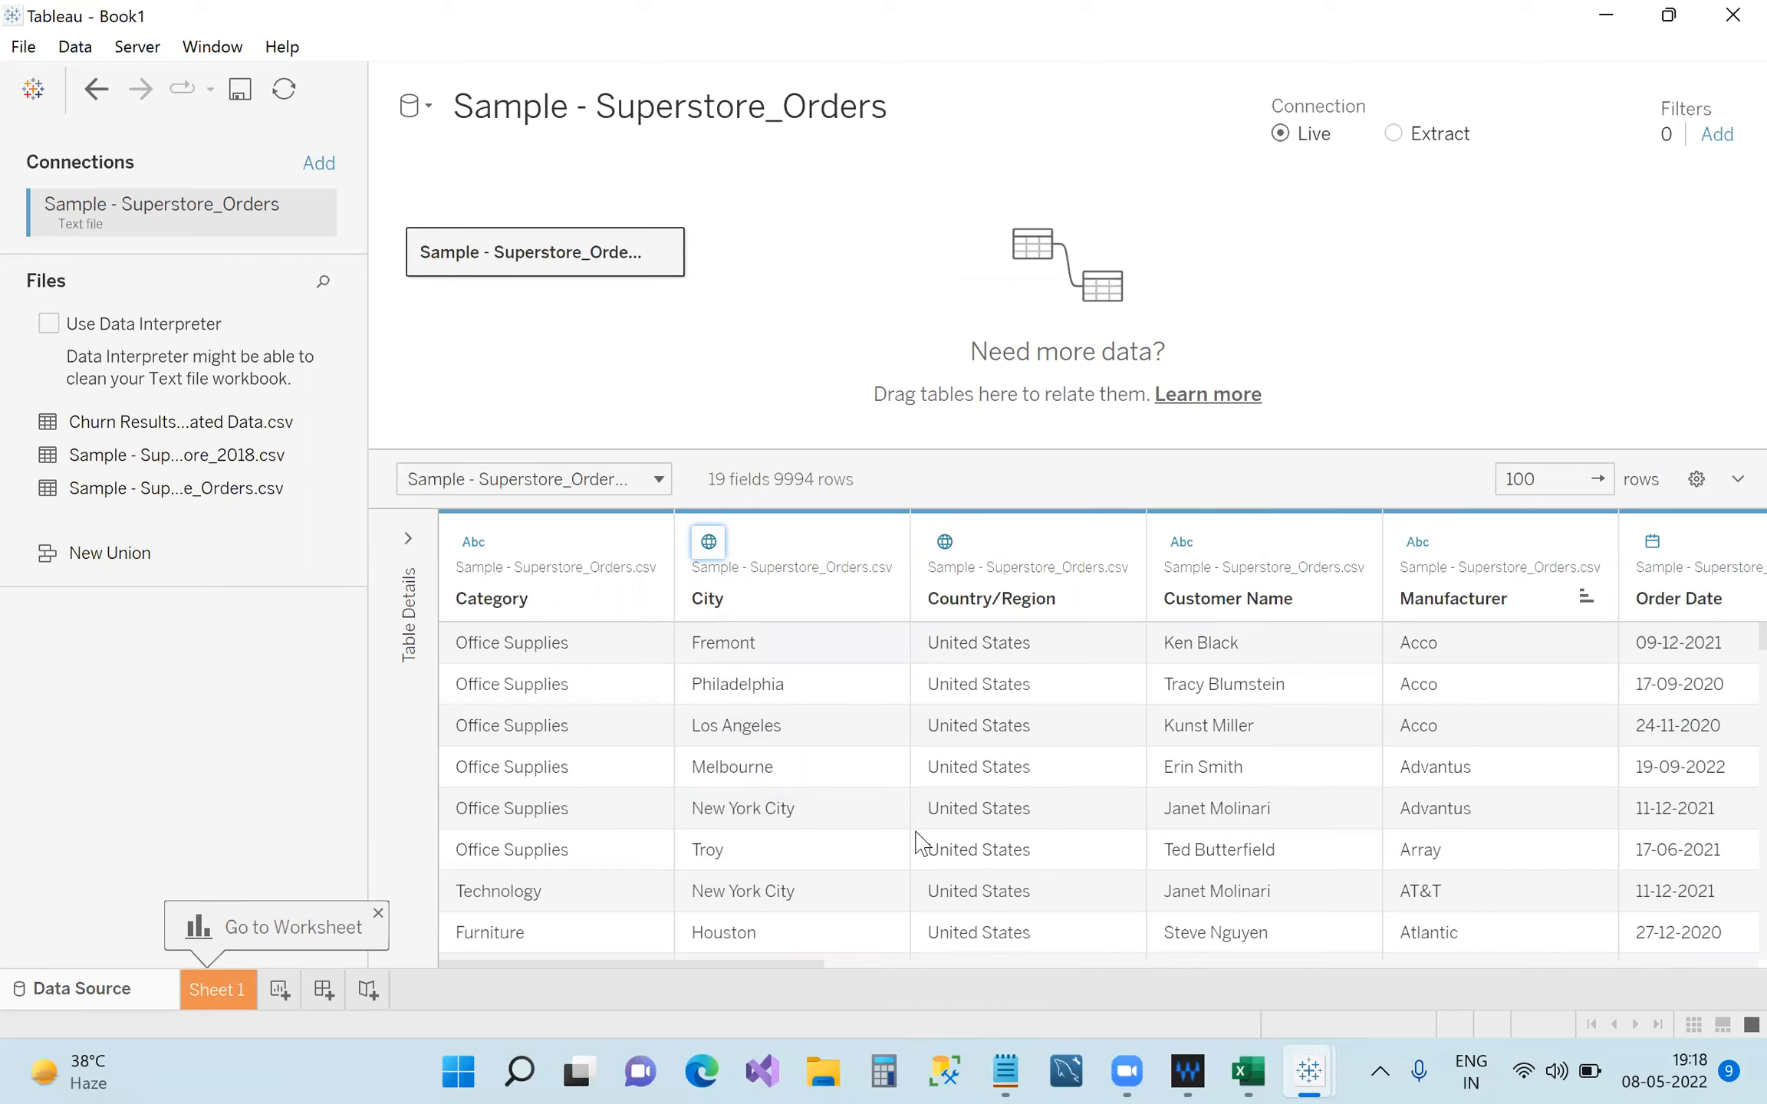
click(945, 541)
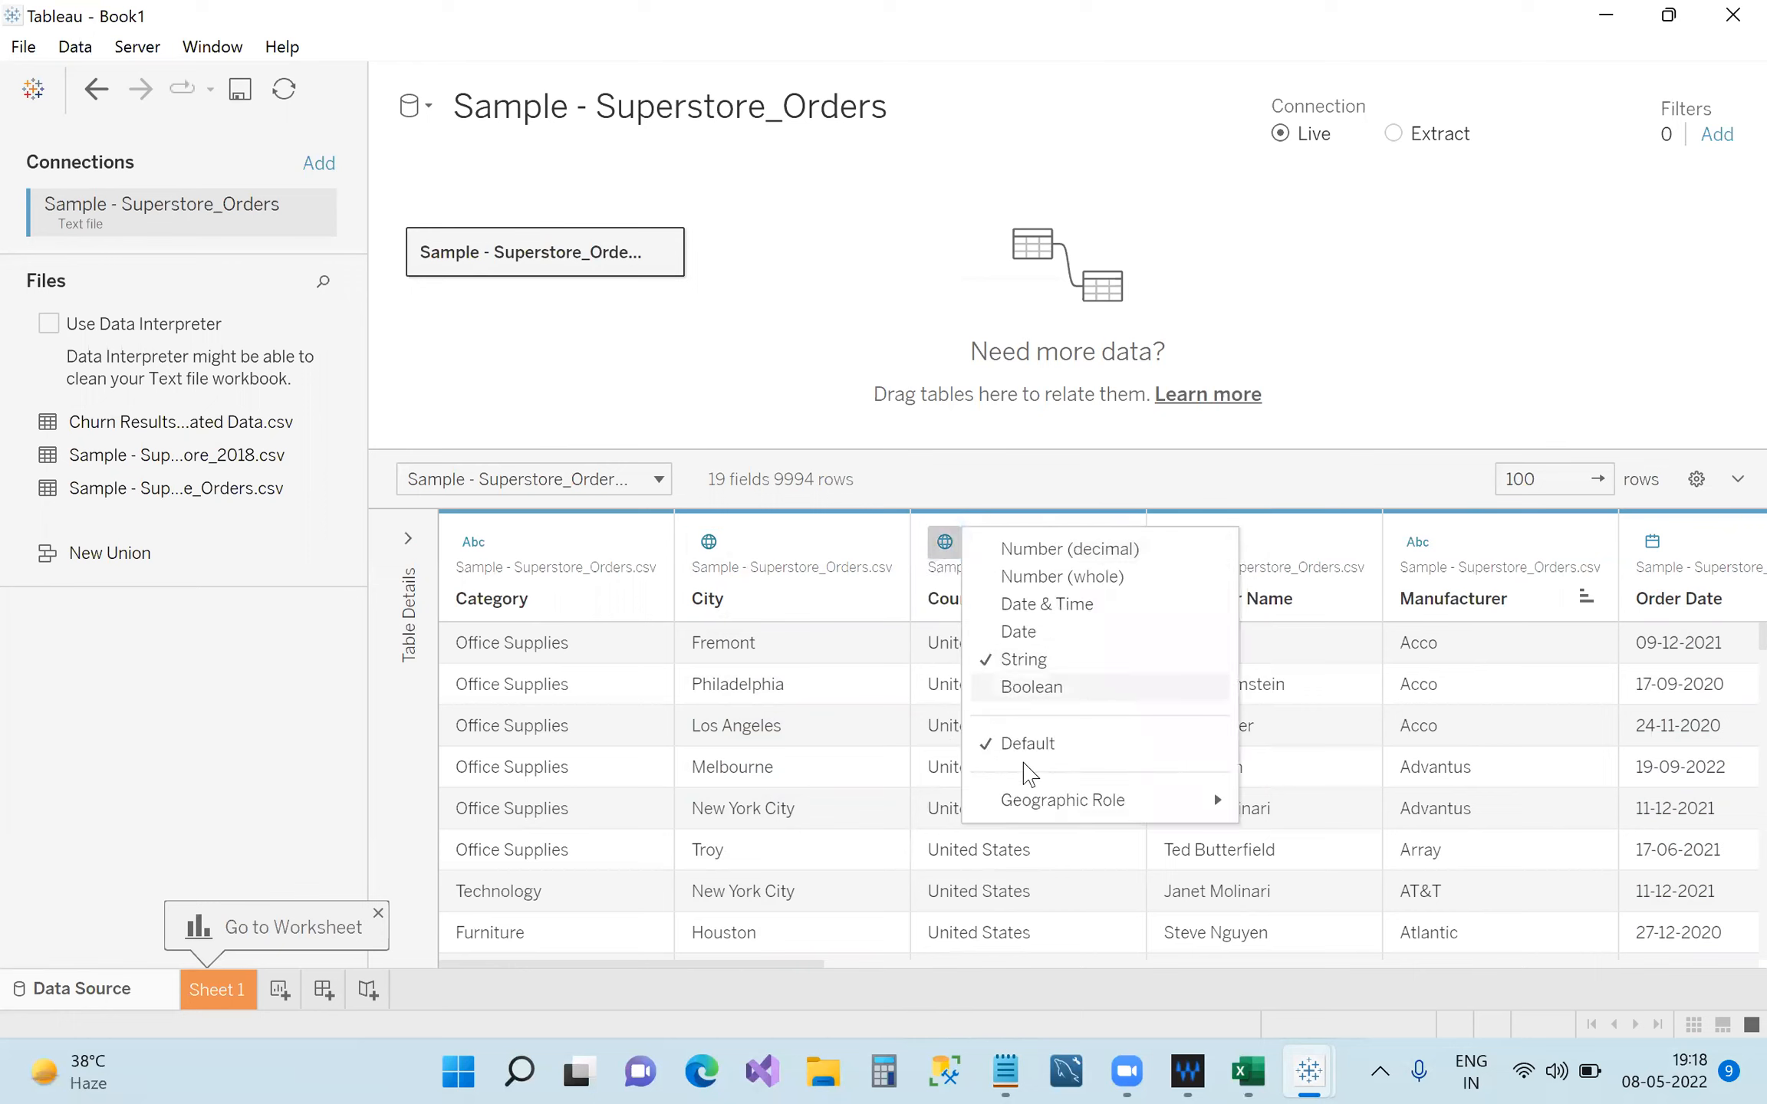
mouse_move(1115, 805)
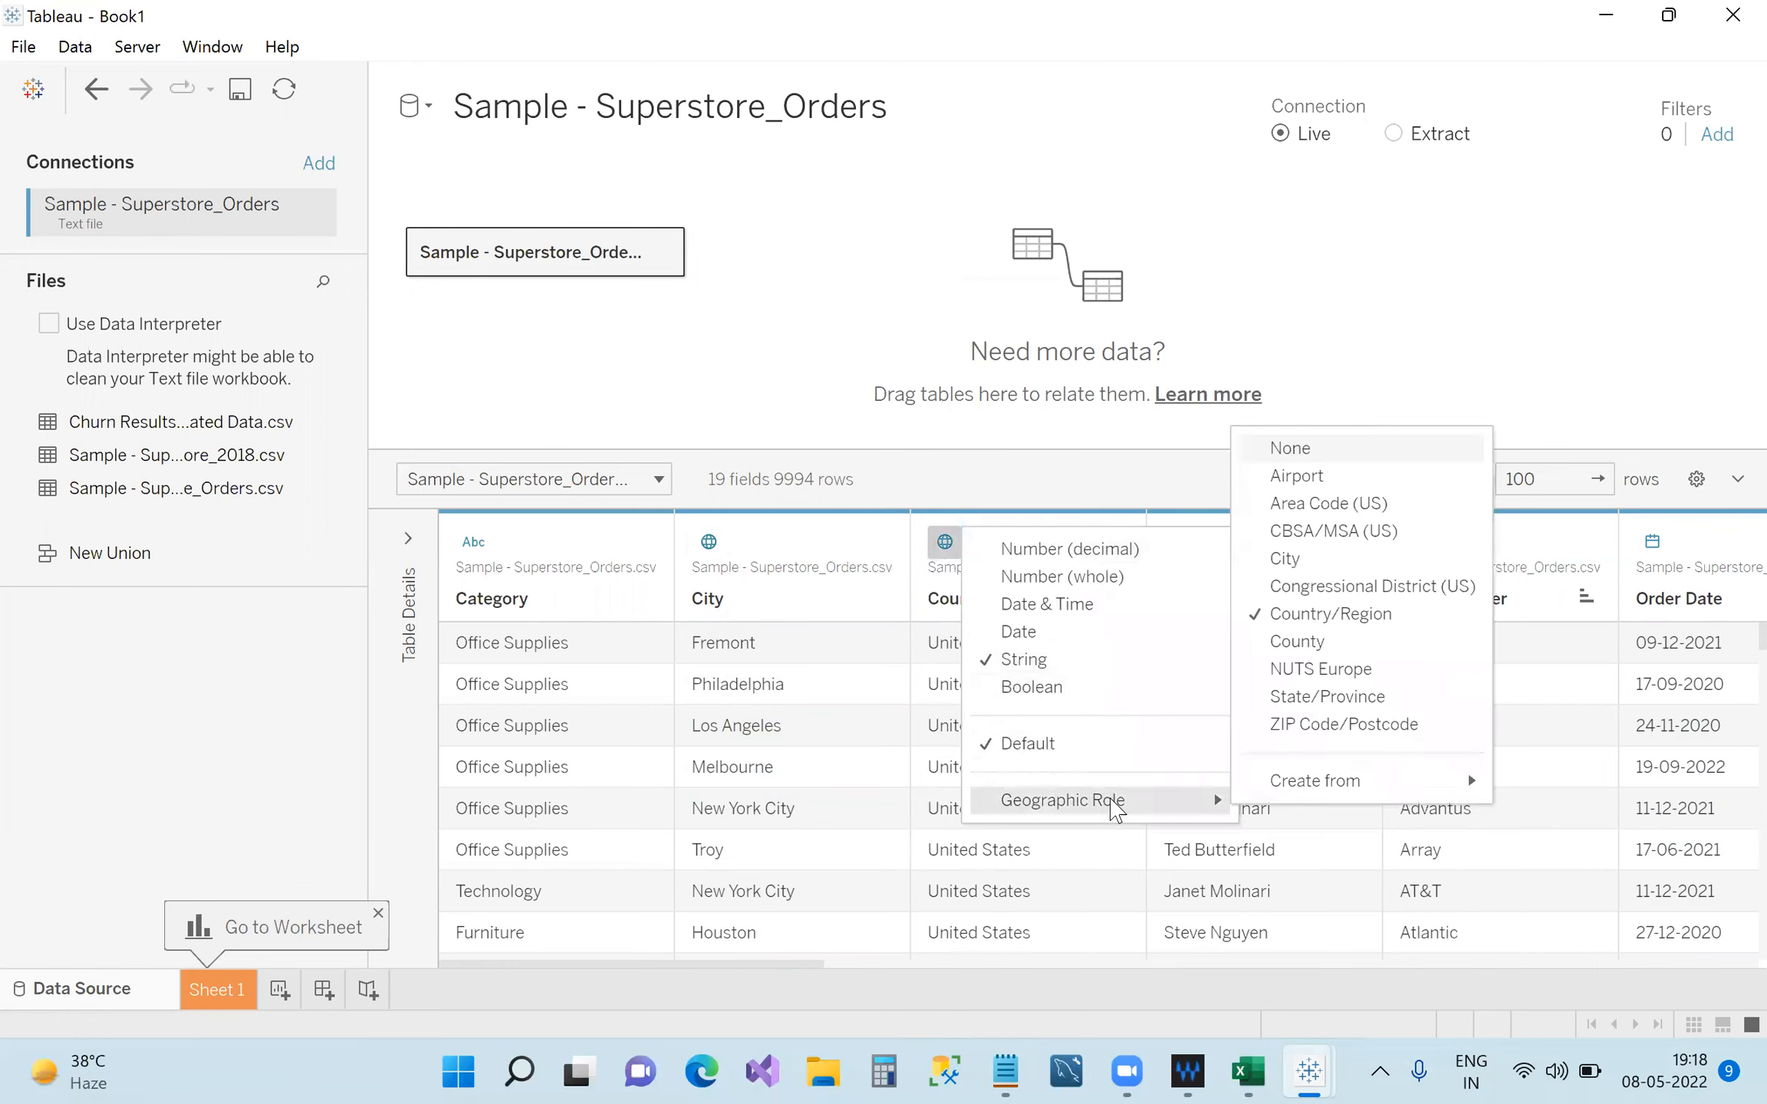
click(1116, 458)
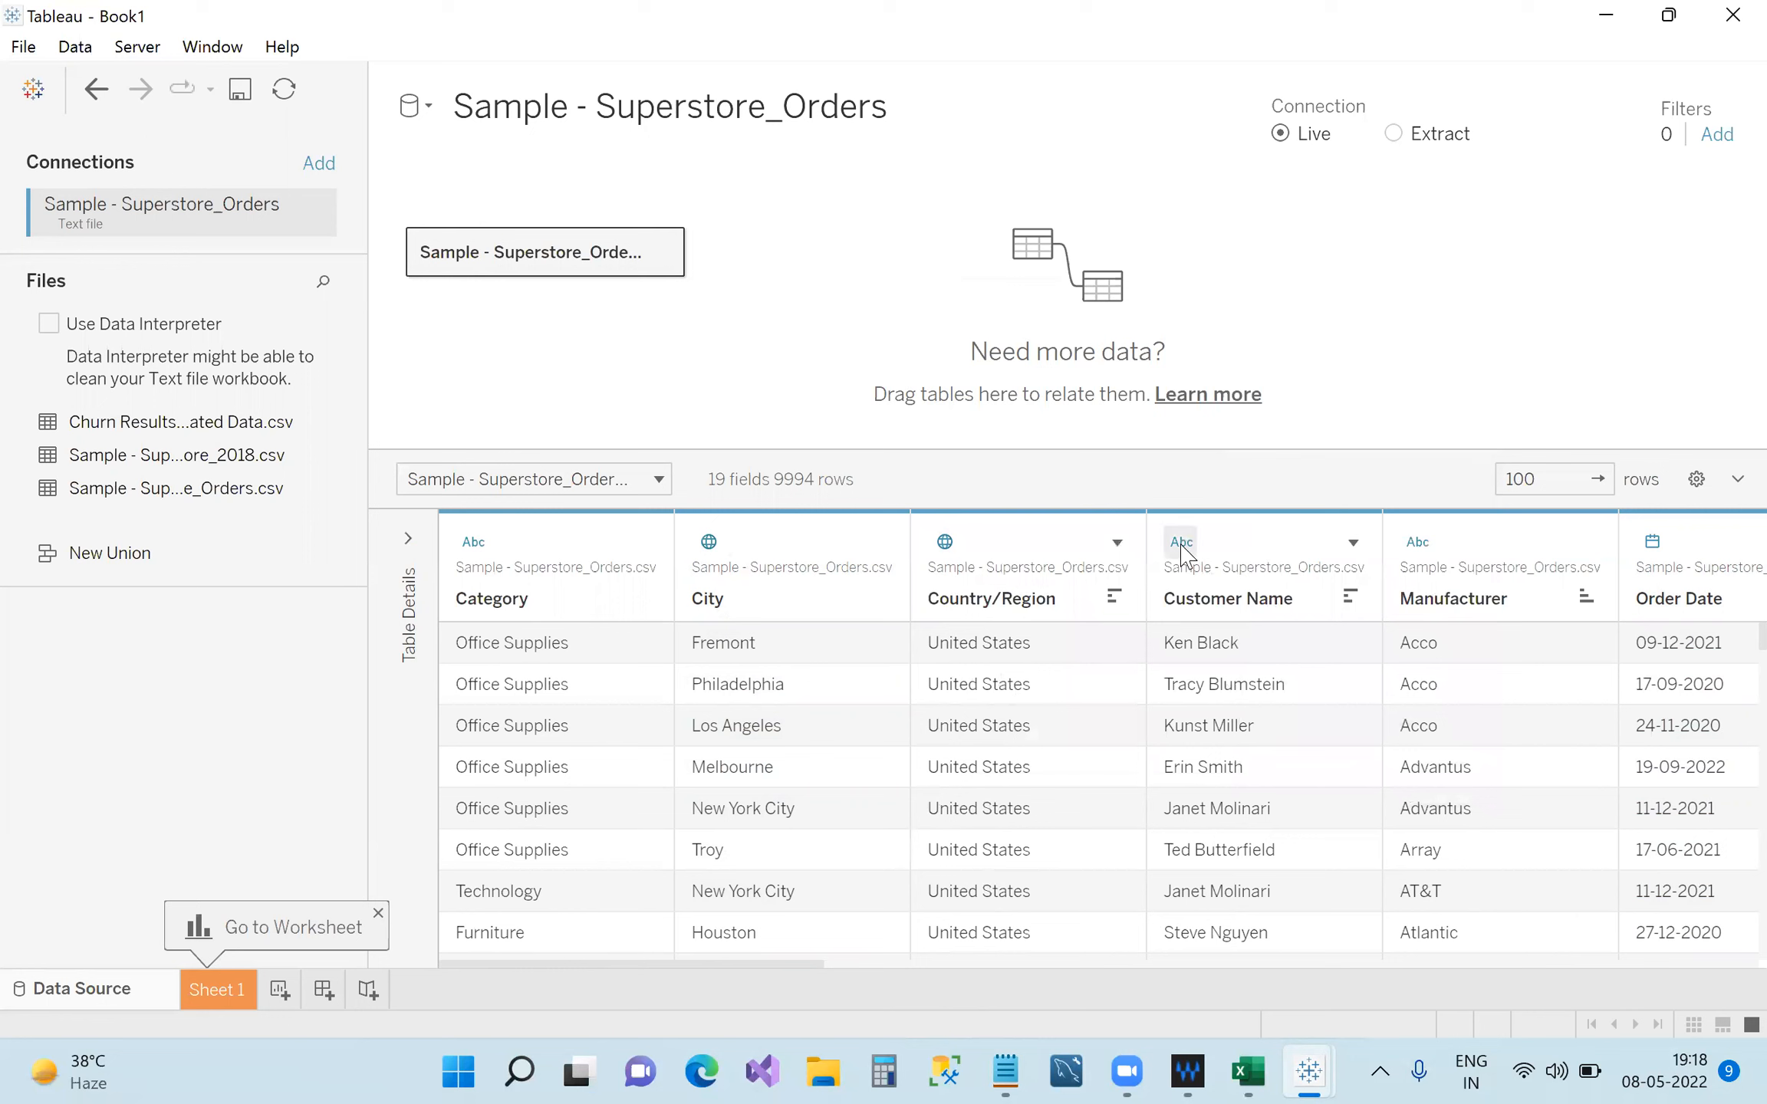
Scroll across the Superstore_Orders grid to bring the Ship Date column into view.
click(868, 965)
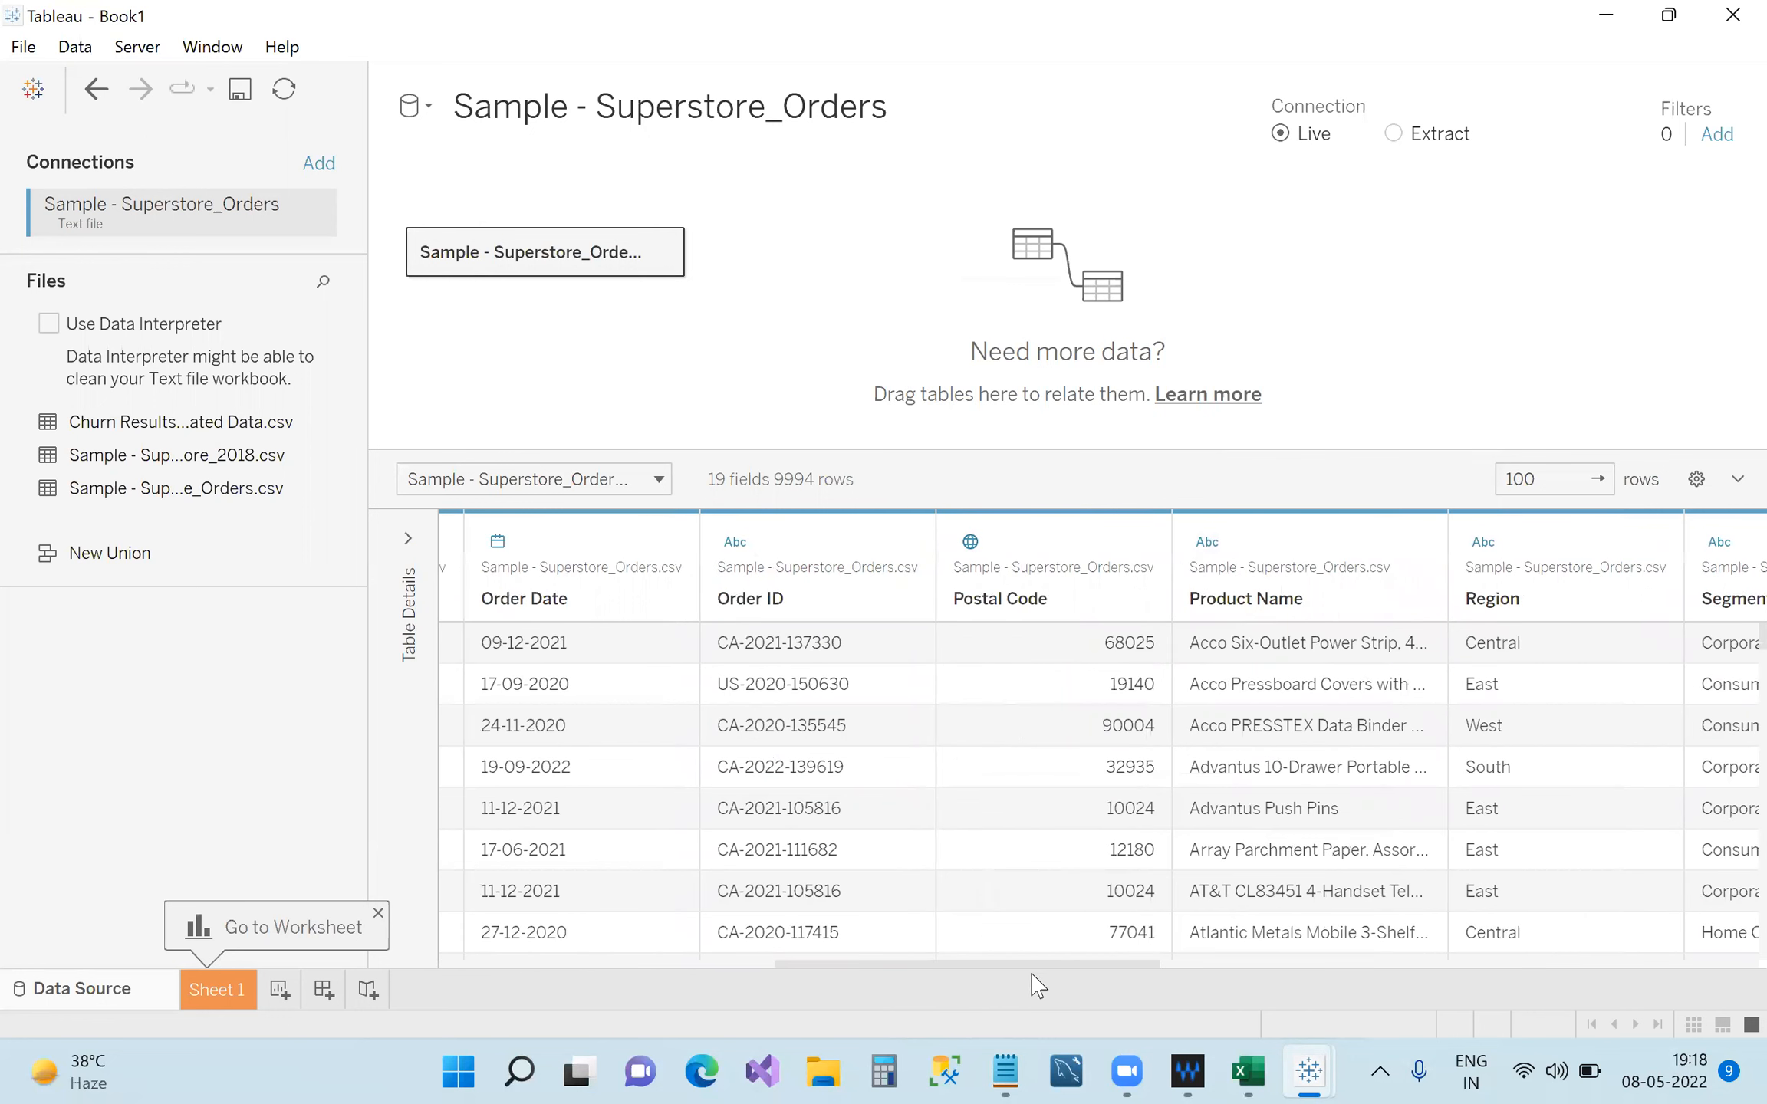
click(1225, 965)
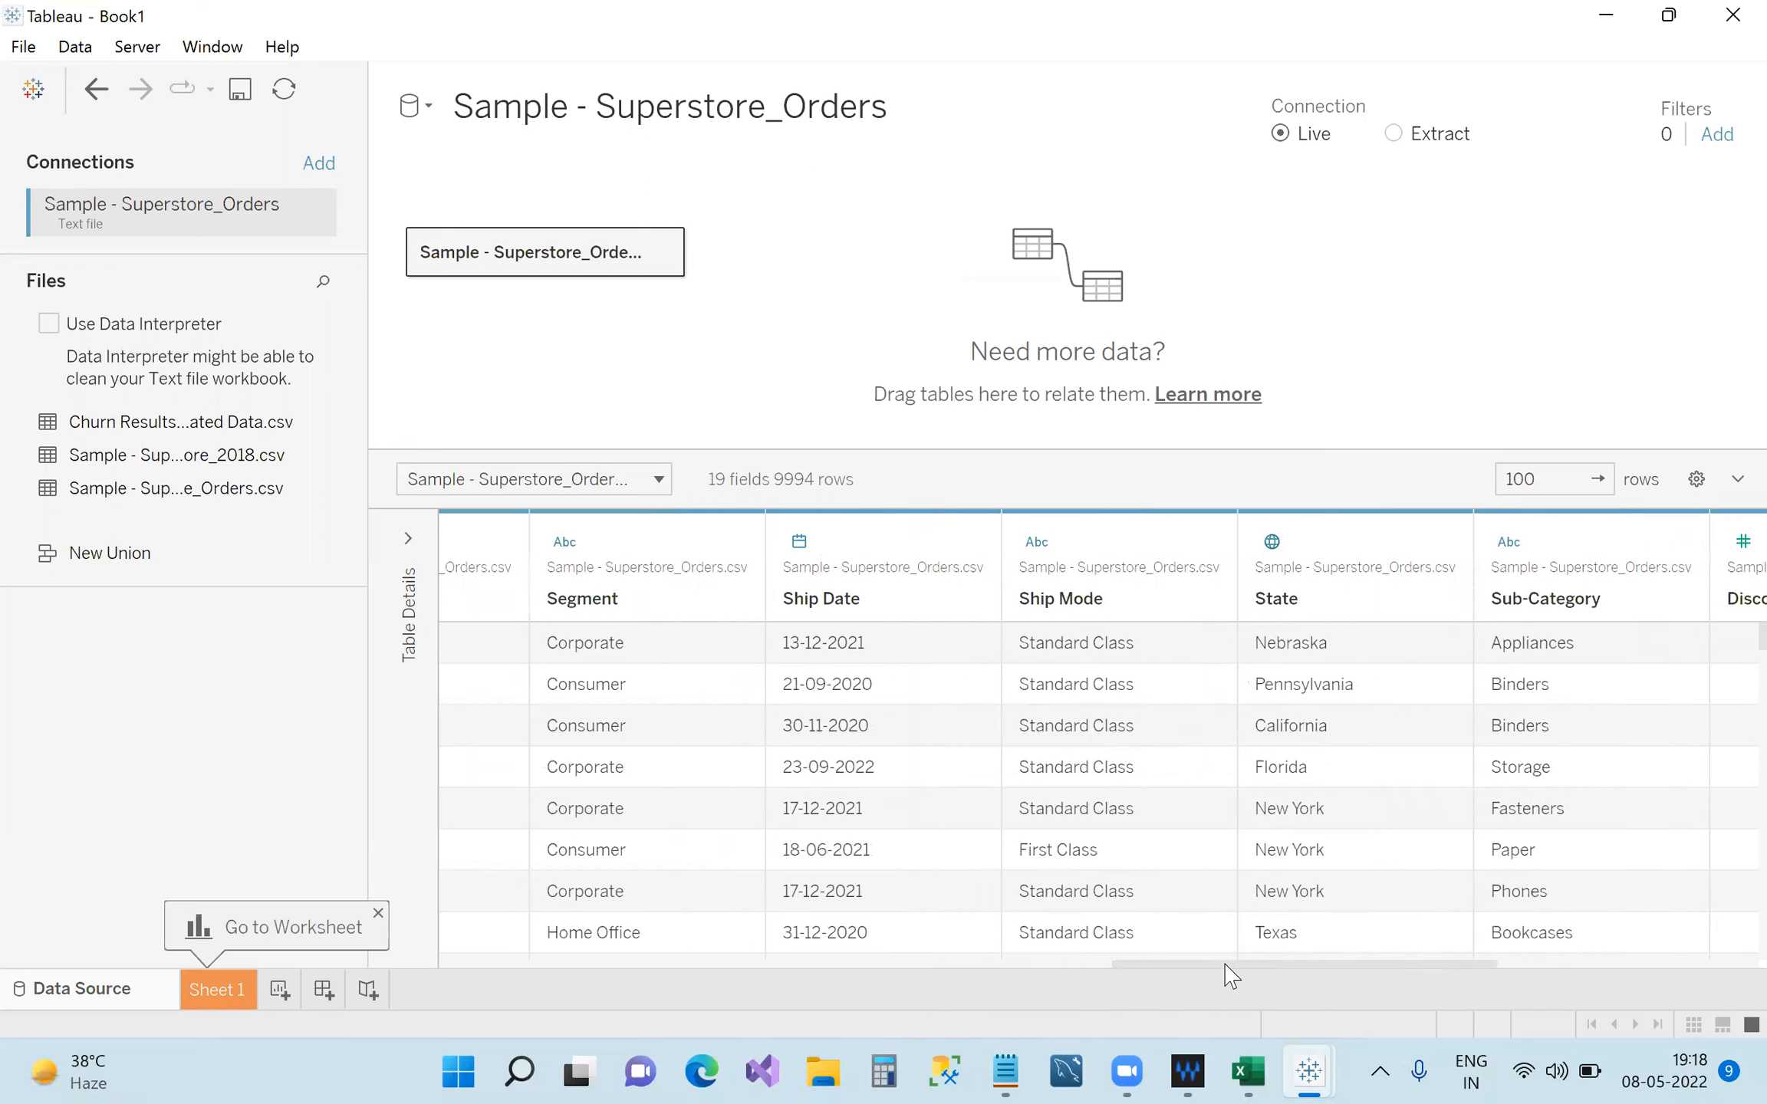
click(1592, 965)
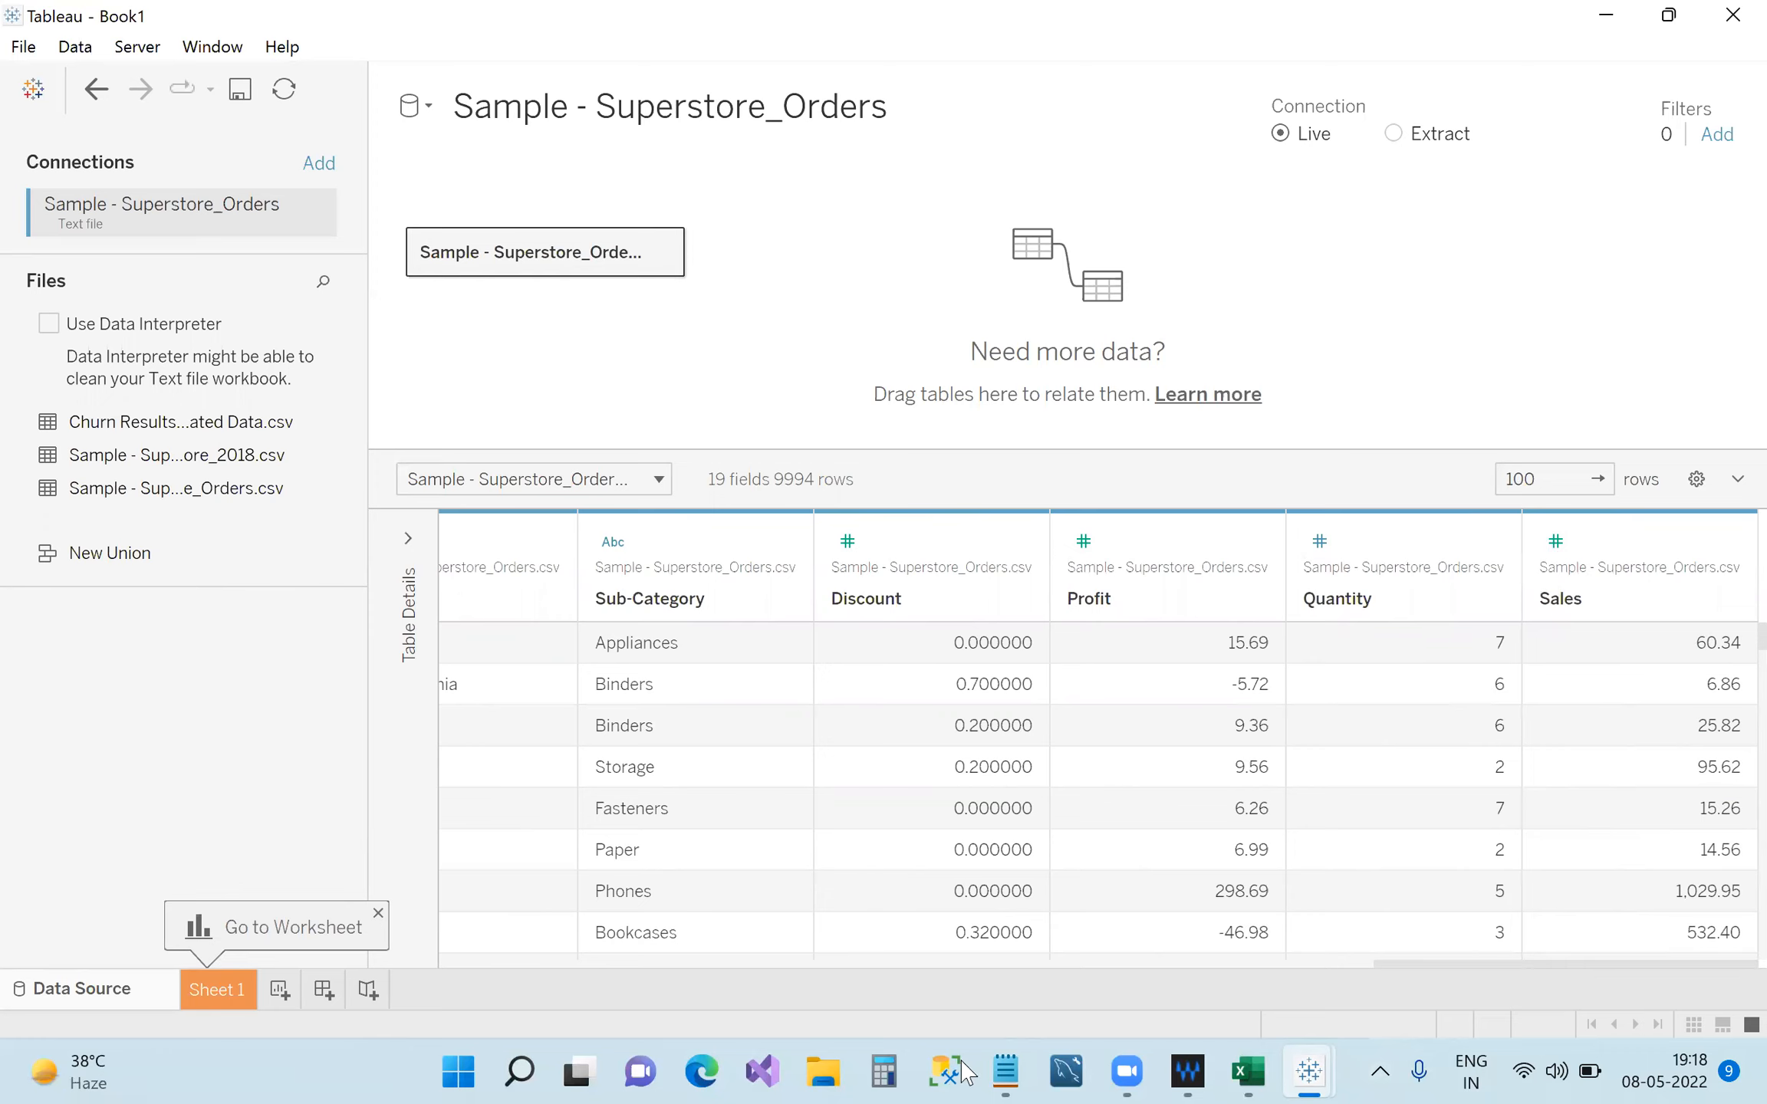
drag(1526, 968, 1195, 966)
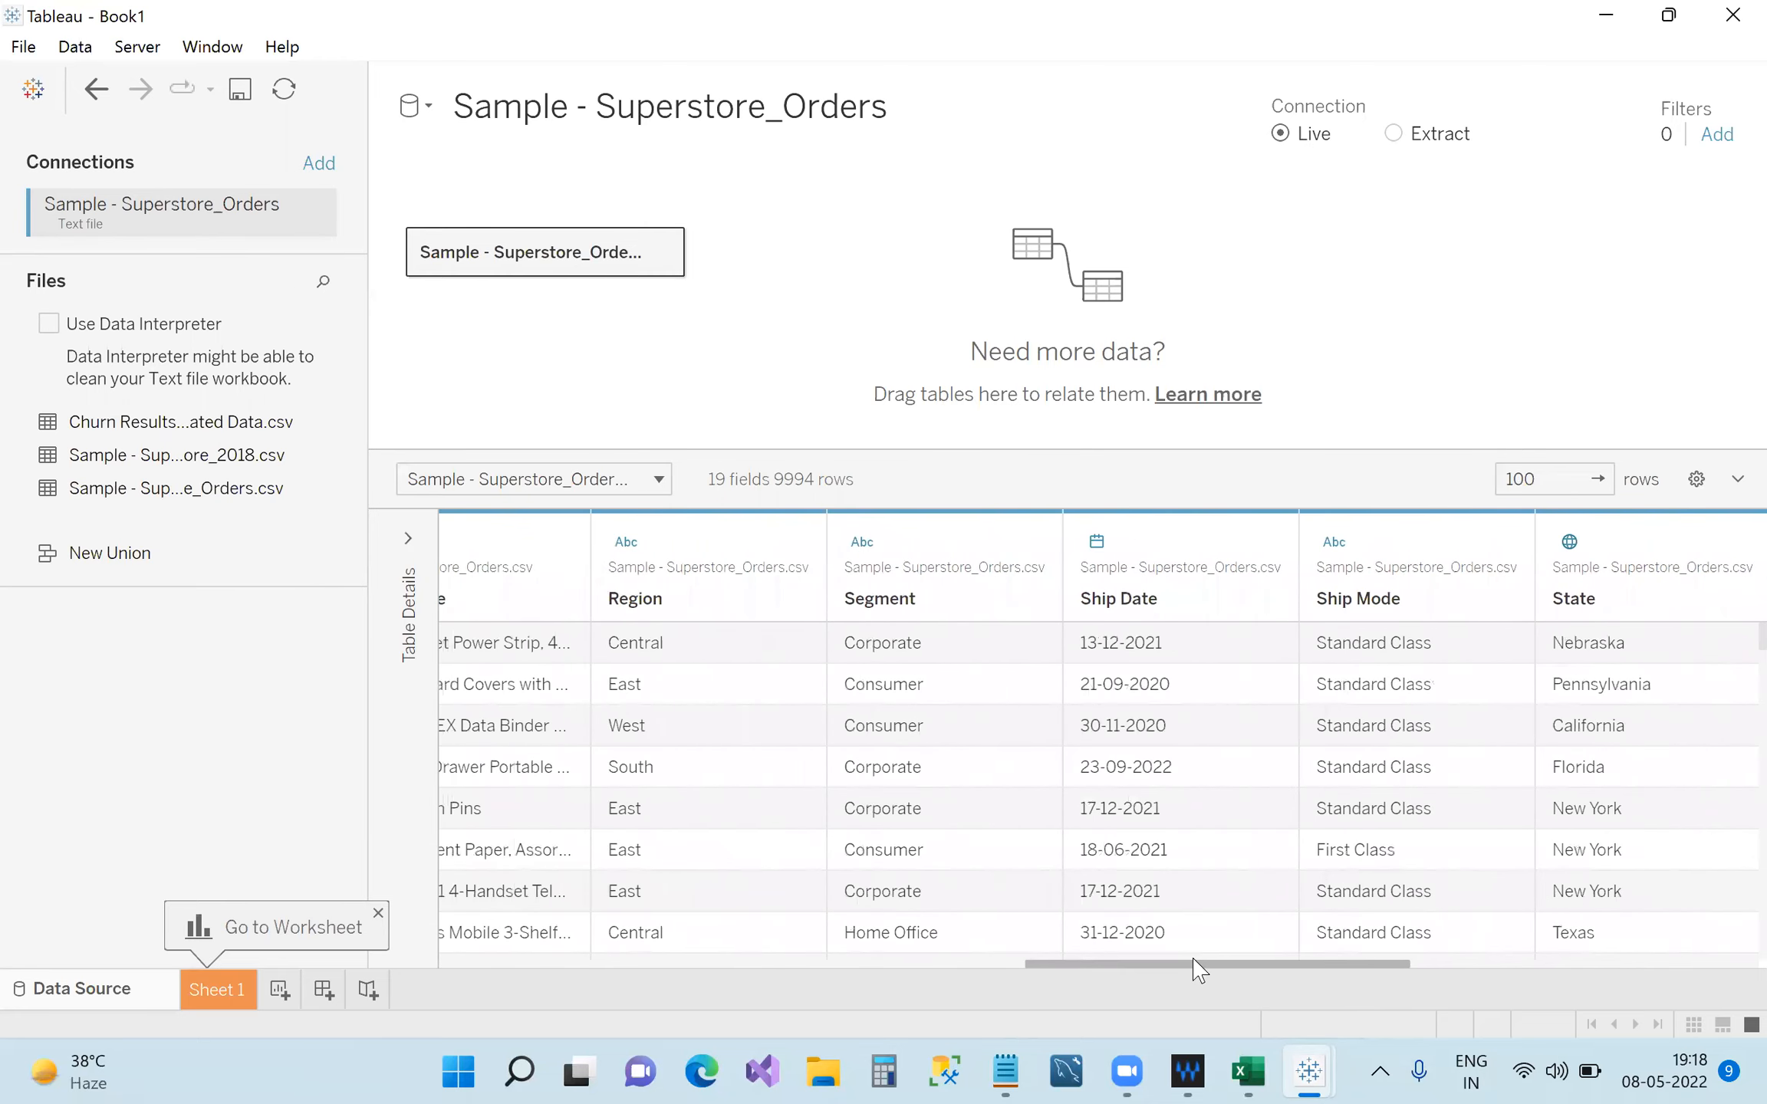
Set Ship Date to Date & Time, revert it to Date, then bring up the Notepad notes.
click(1097, 551)
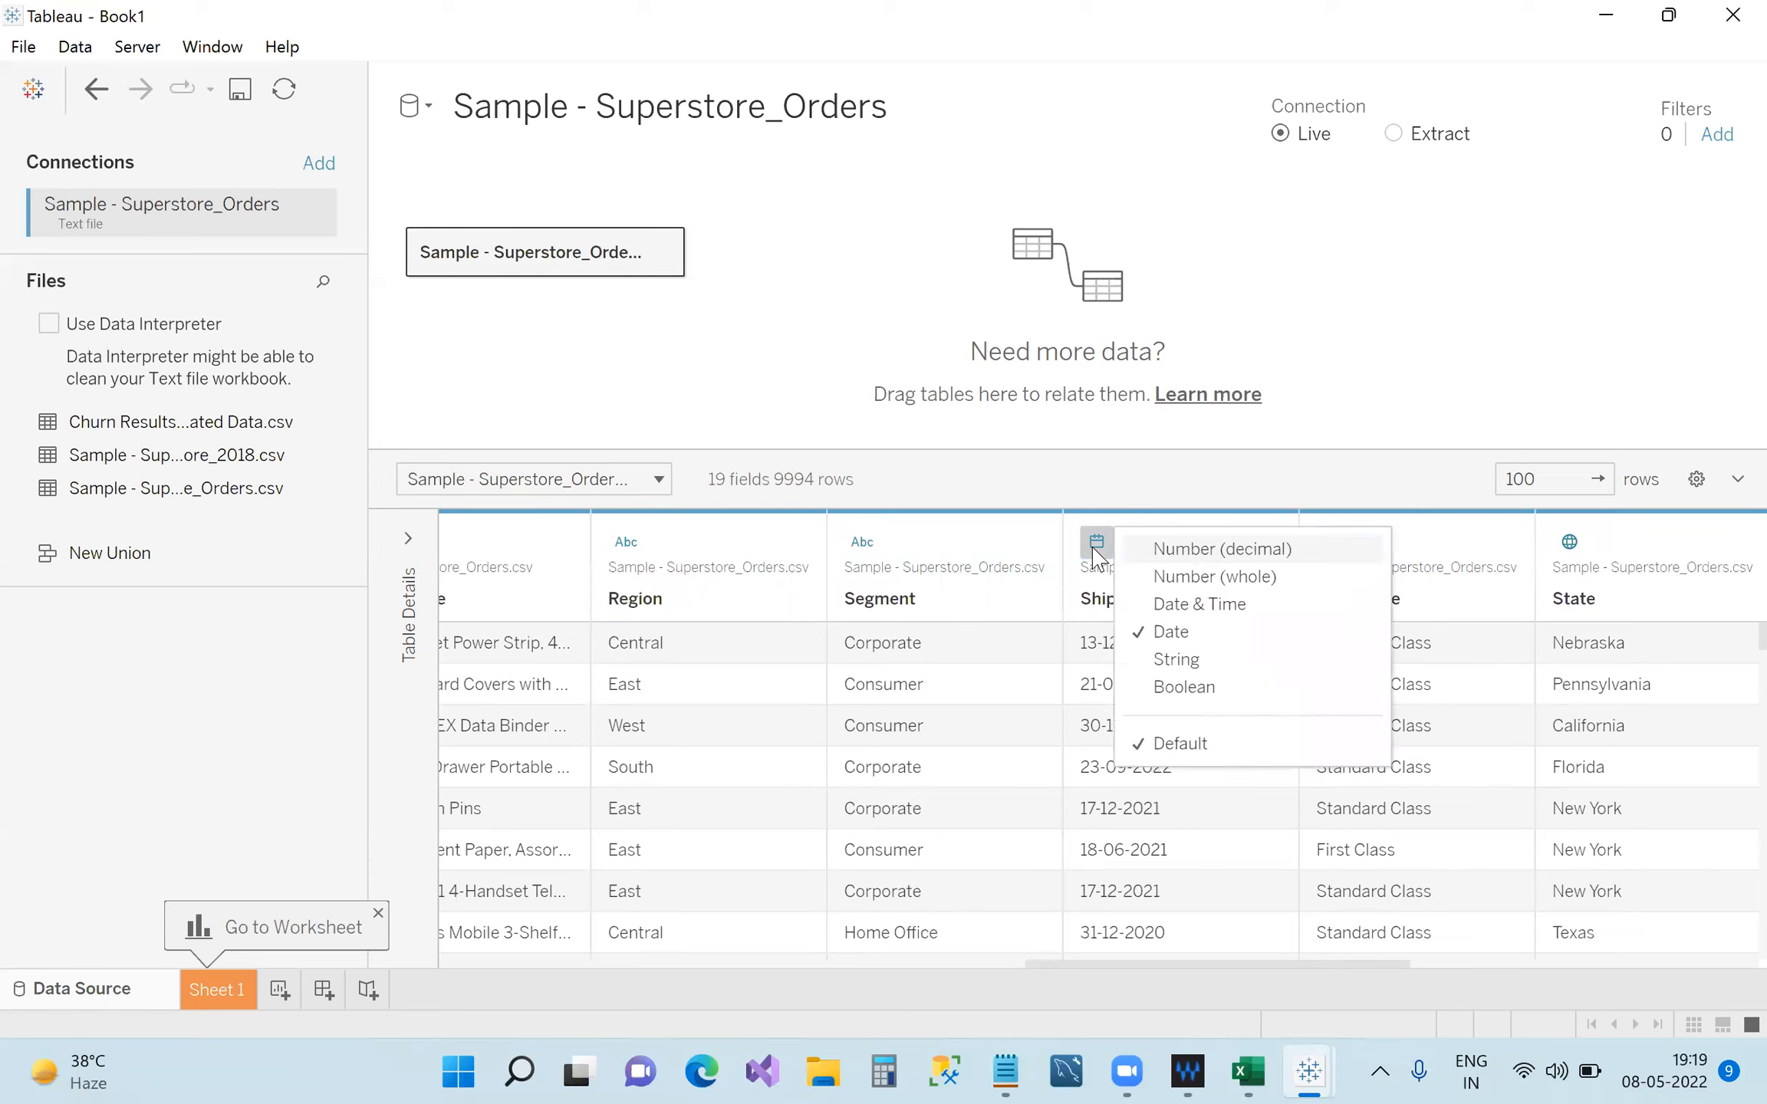
click(1205, 606)
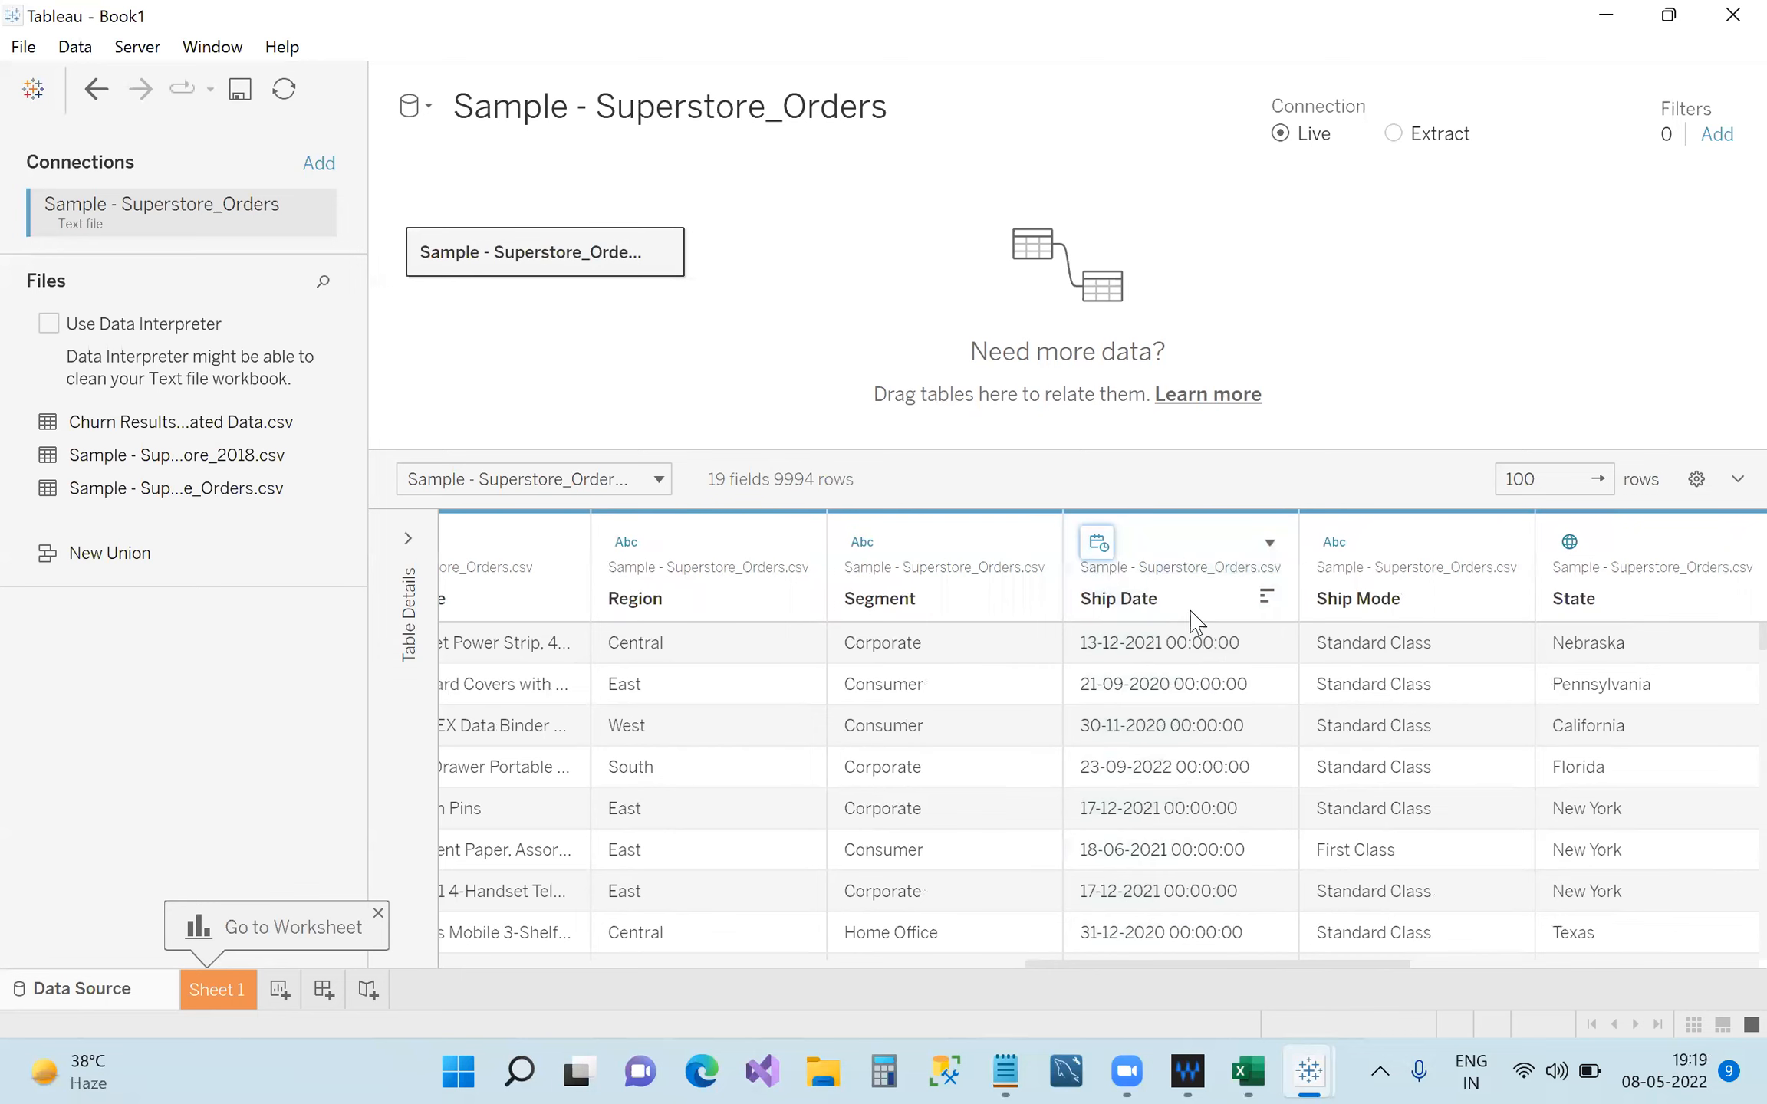
click(1101, 546)
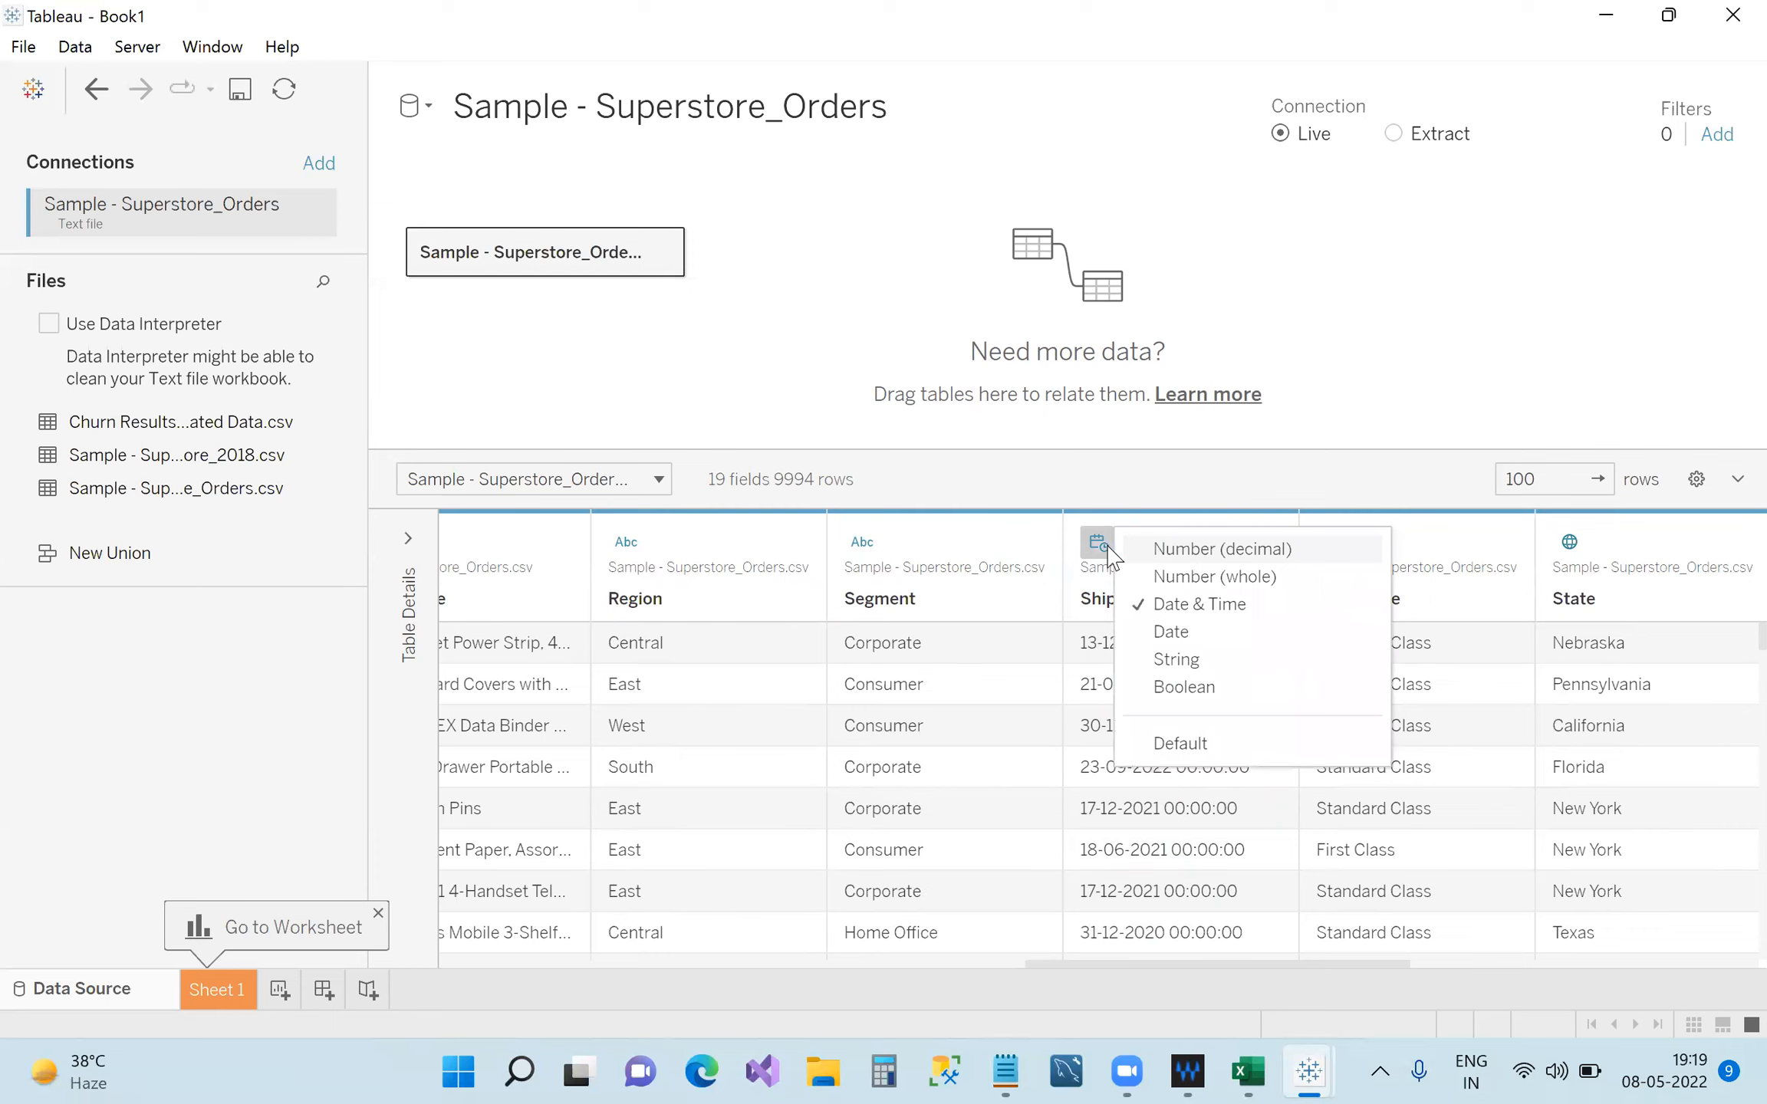
click(1158, 634)
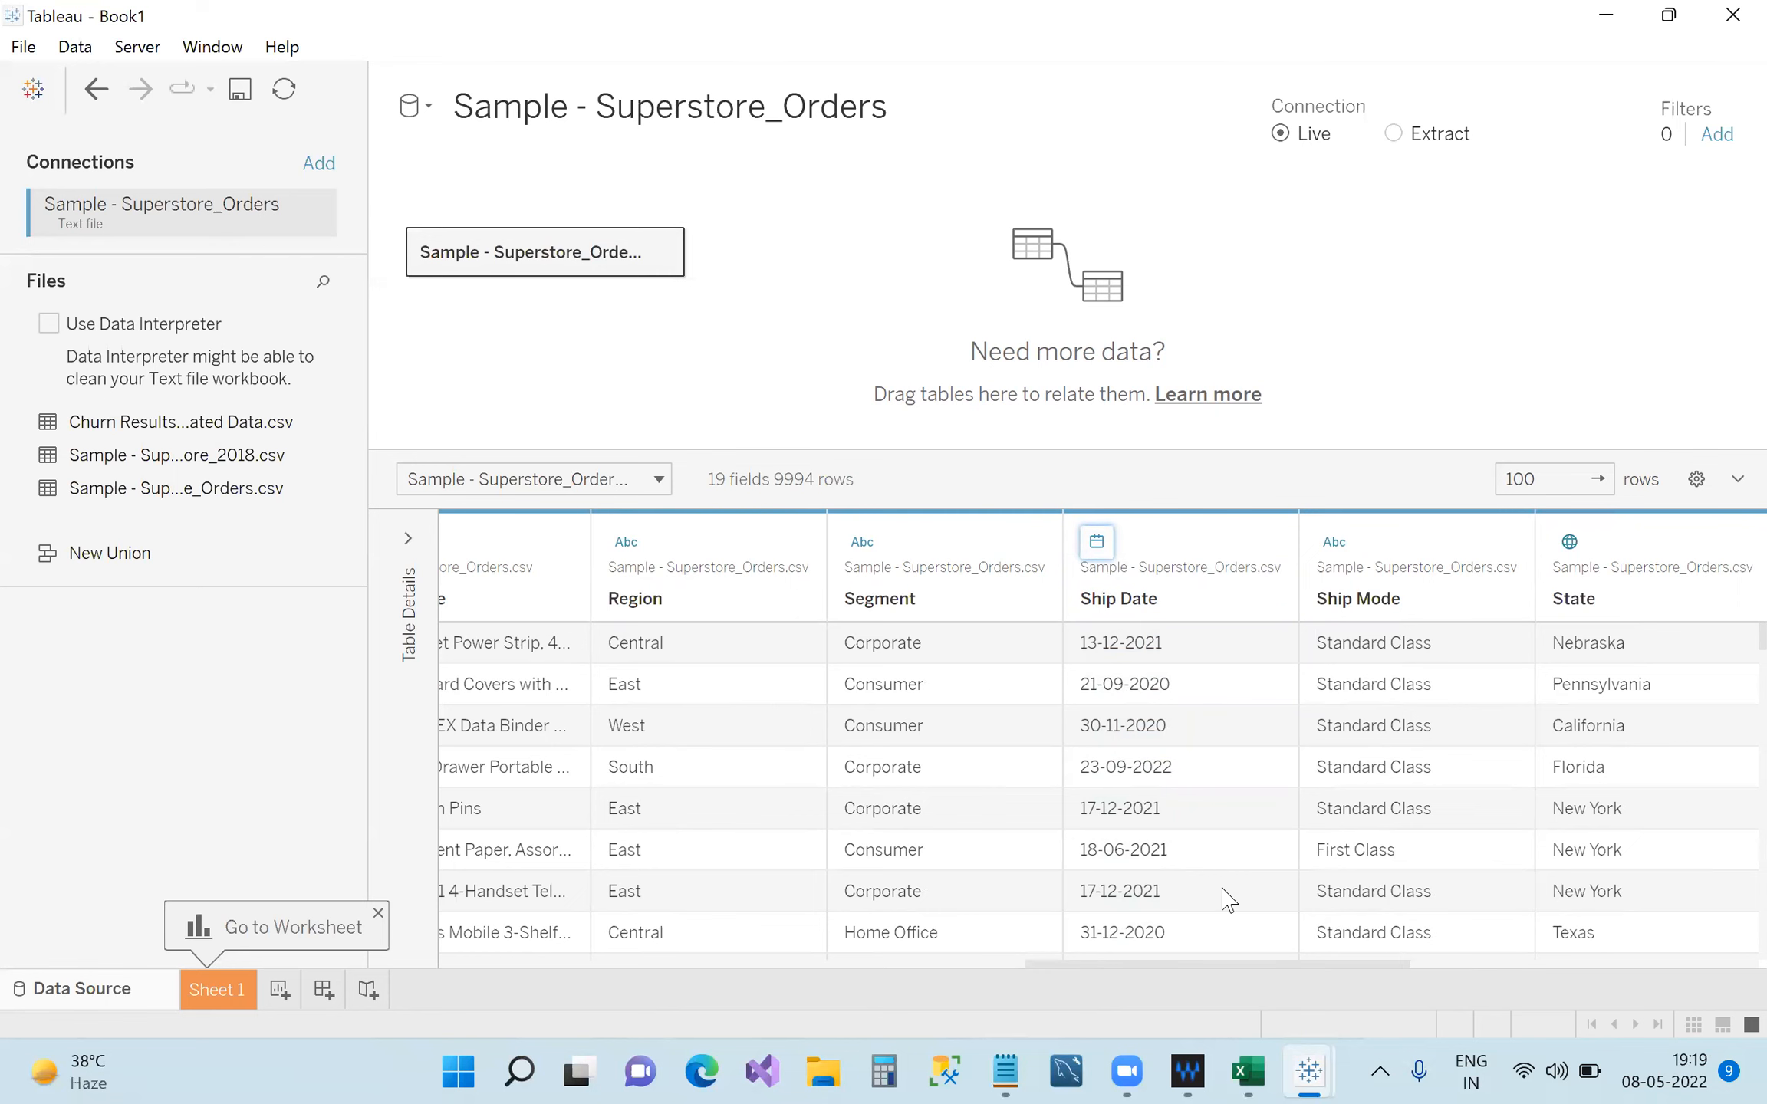
click(1007, 1071)
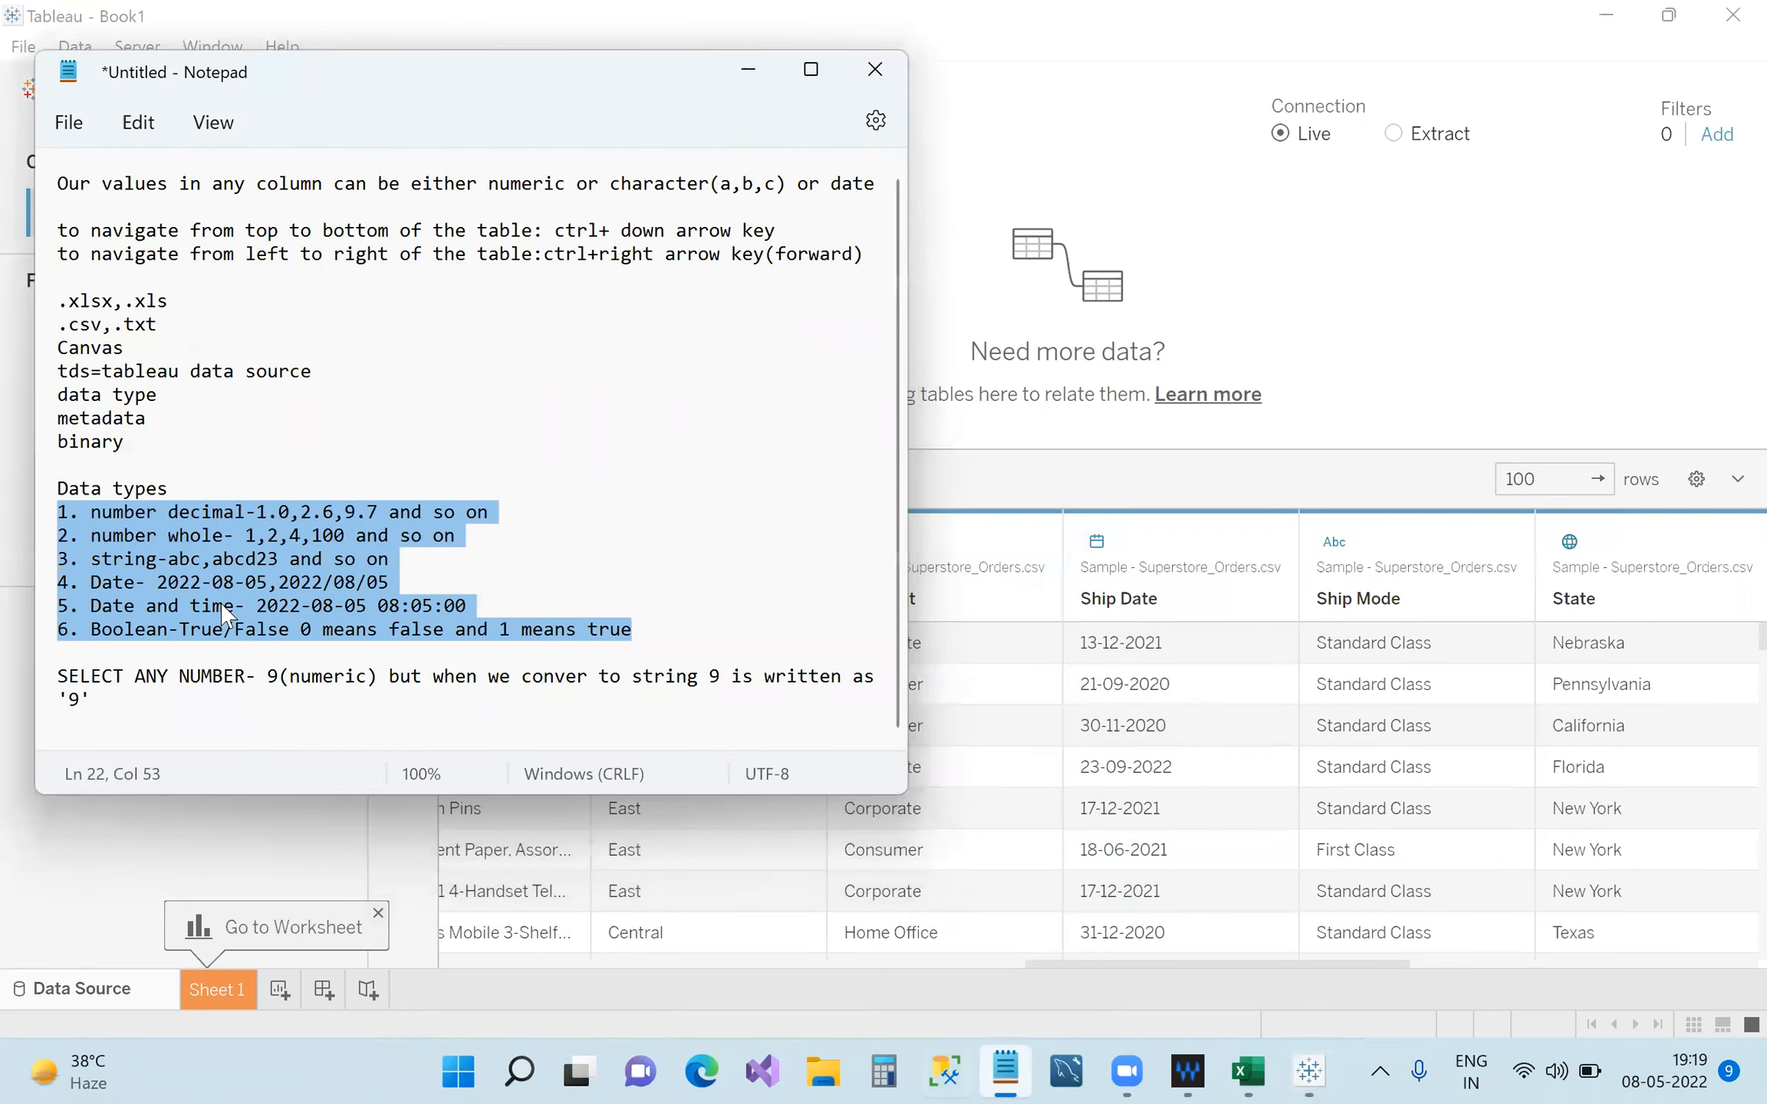
Add a trial 'T/F' line below the data-type notes, delete the stray text, and minimize Notepad.
click(599, 631)
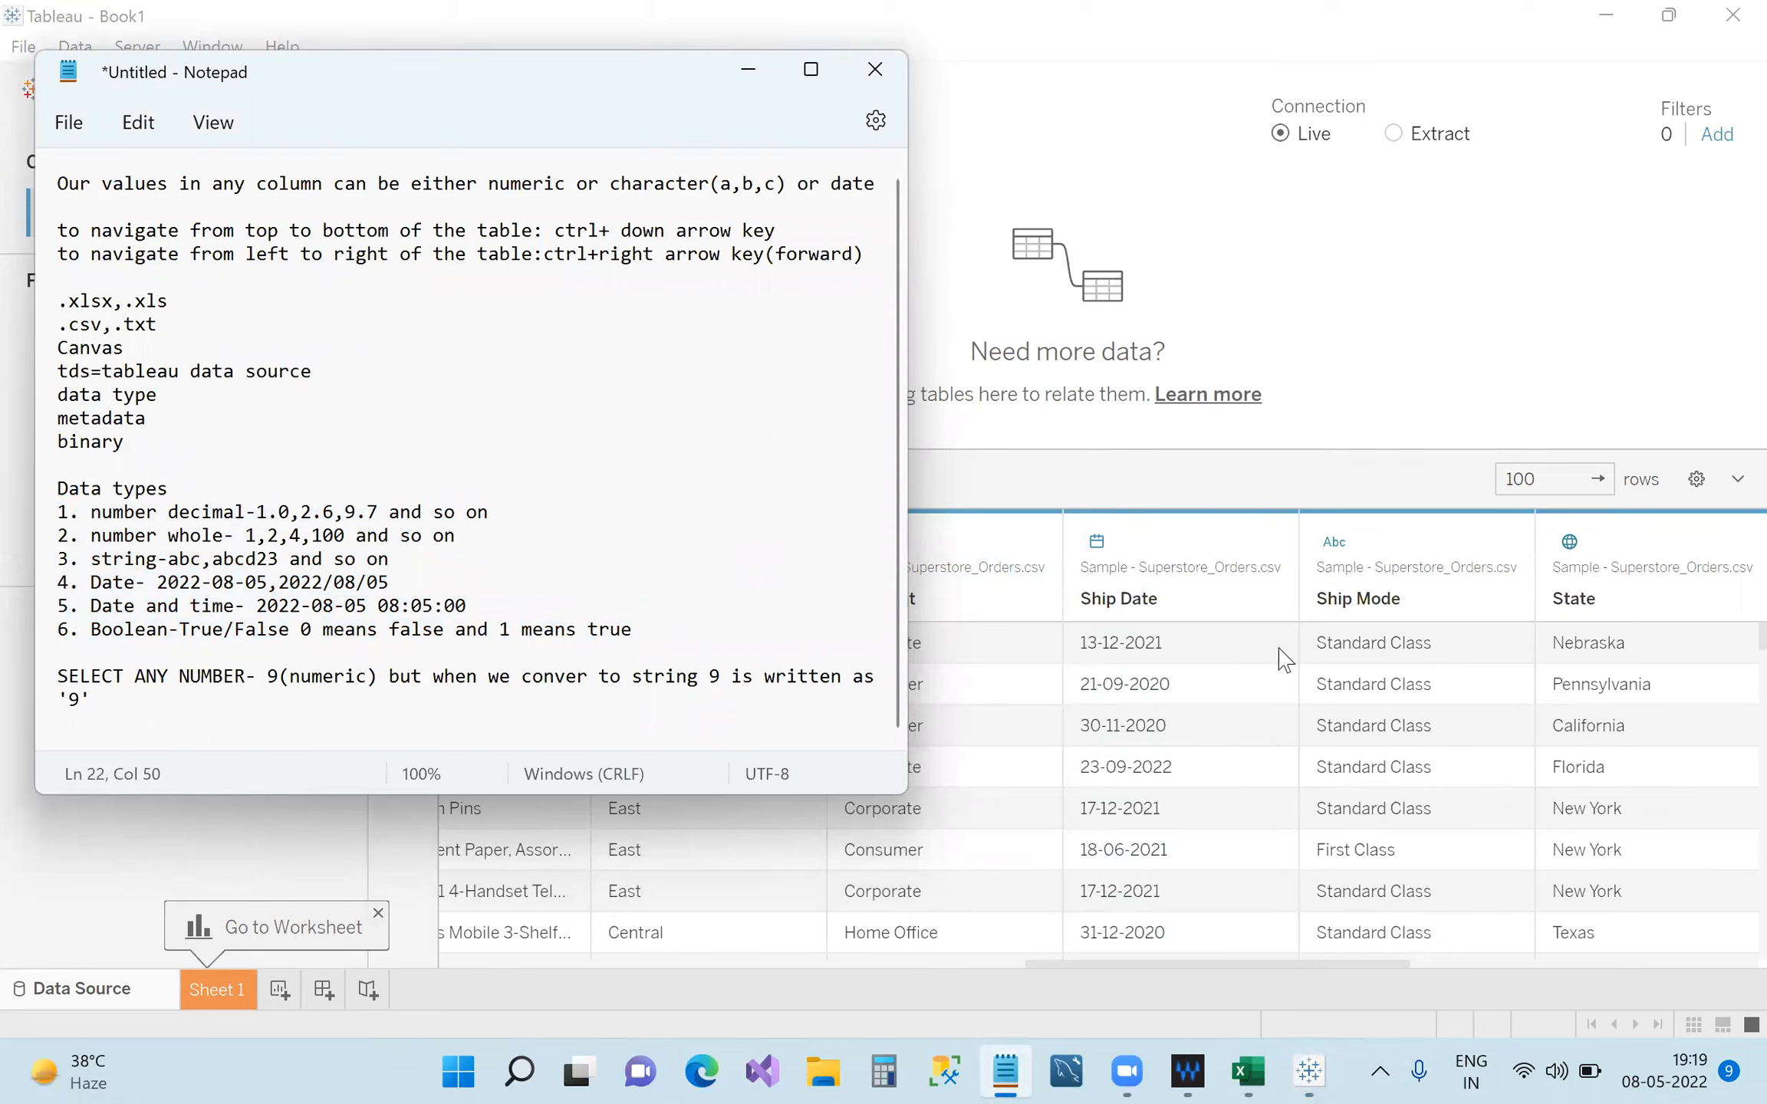
click(191, 721)
key(Return)
key(Return)
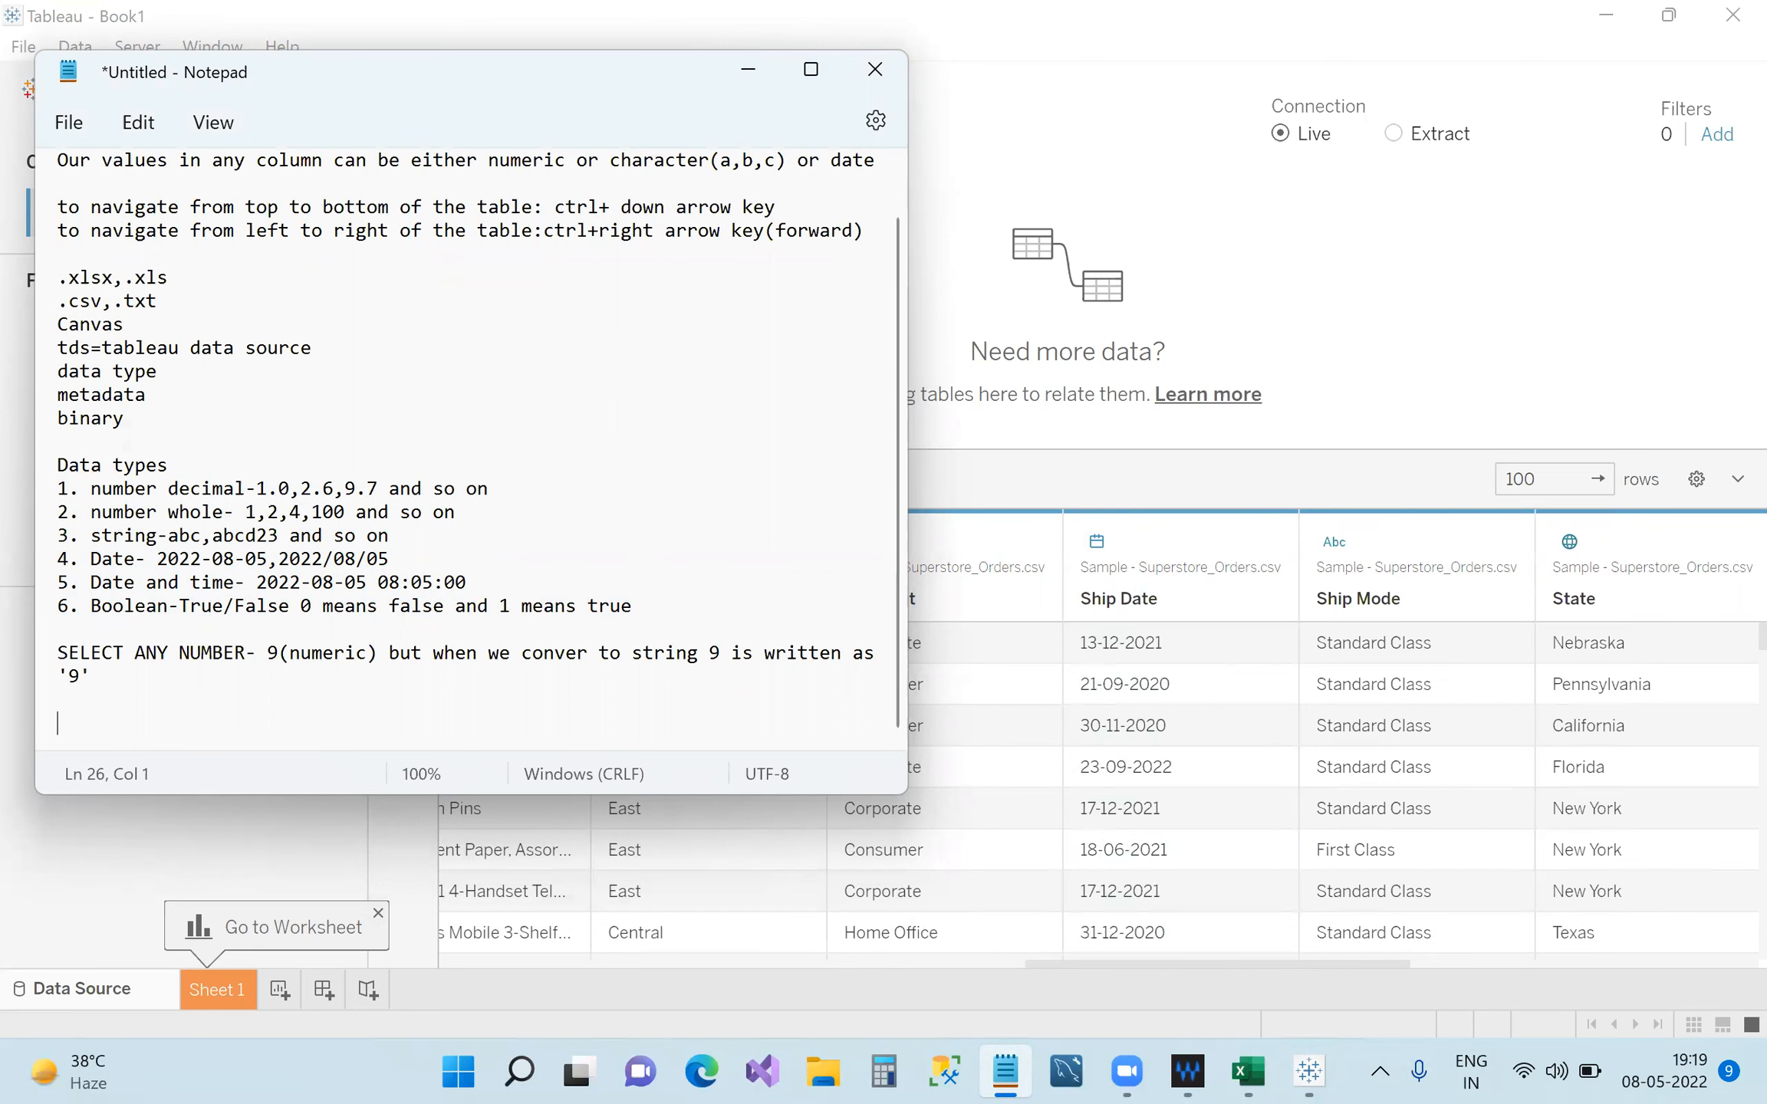
text(T/F)
drag(93, 724, 40, 733)
click(114, 731)
key(BackSpace)
click(748, 69)
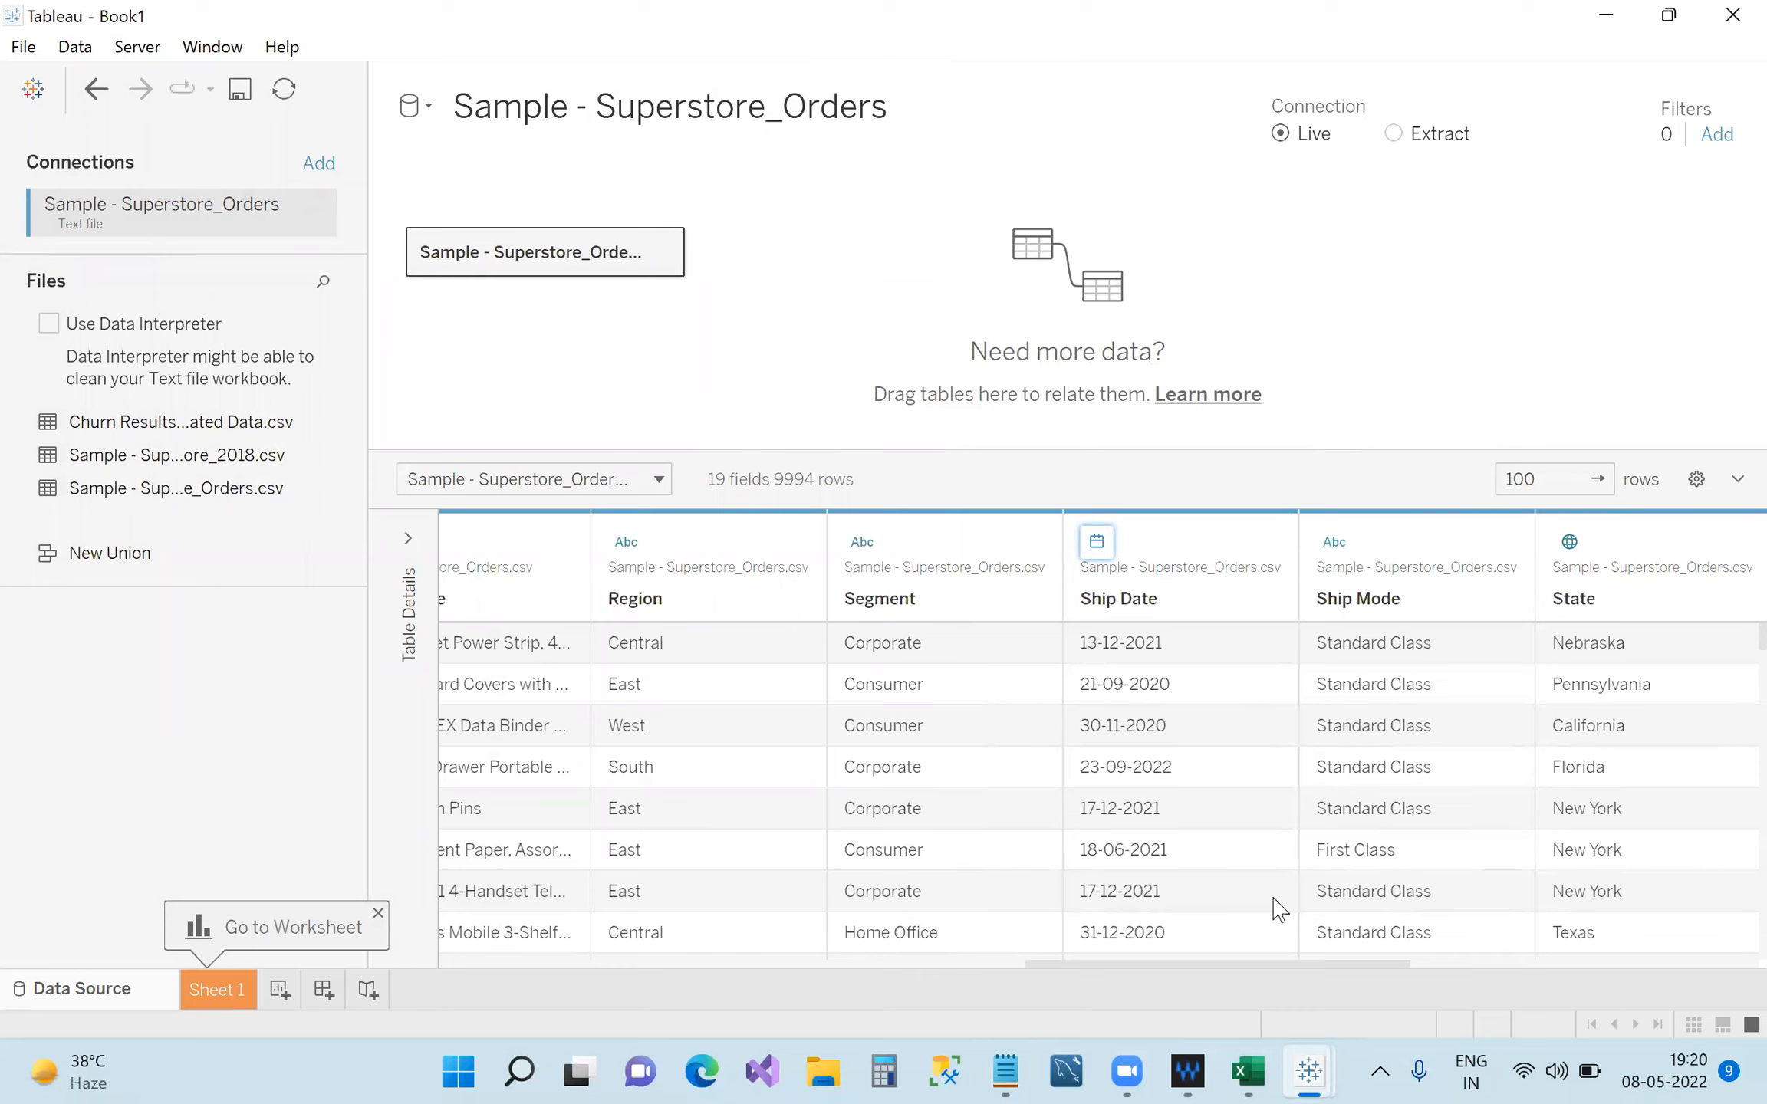
click(1541, 483)
click(659, 481)
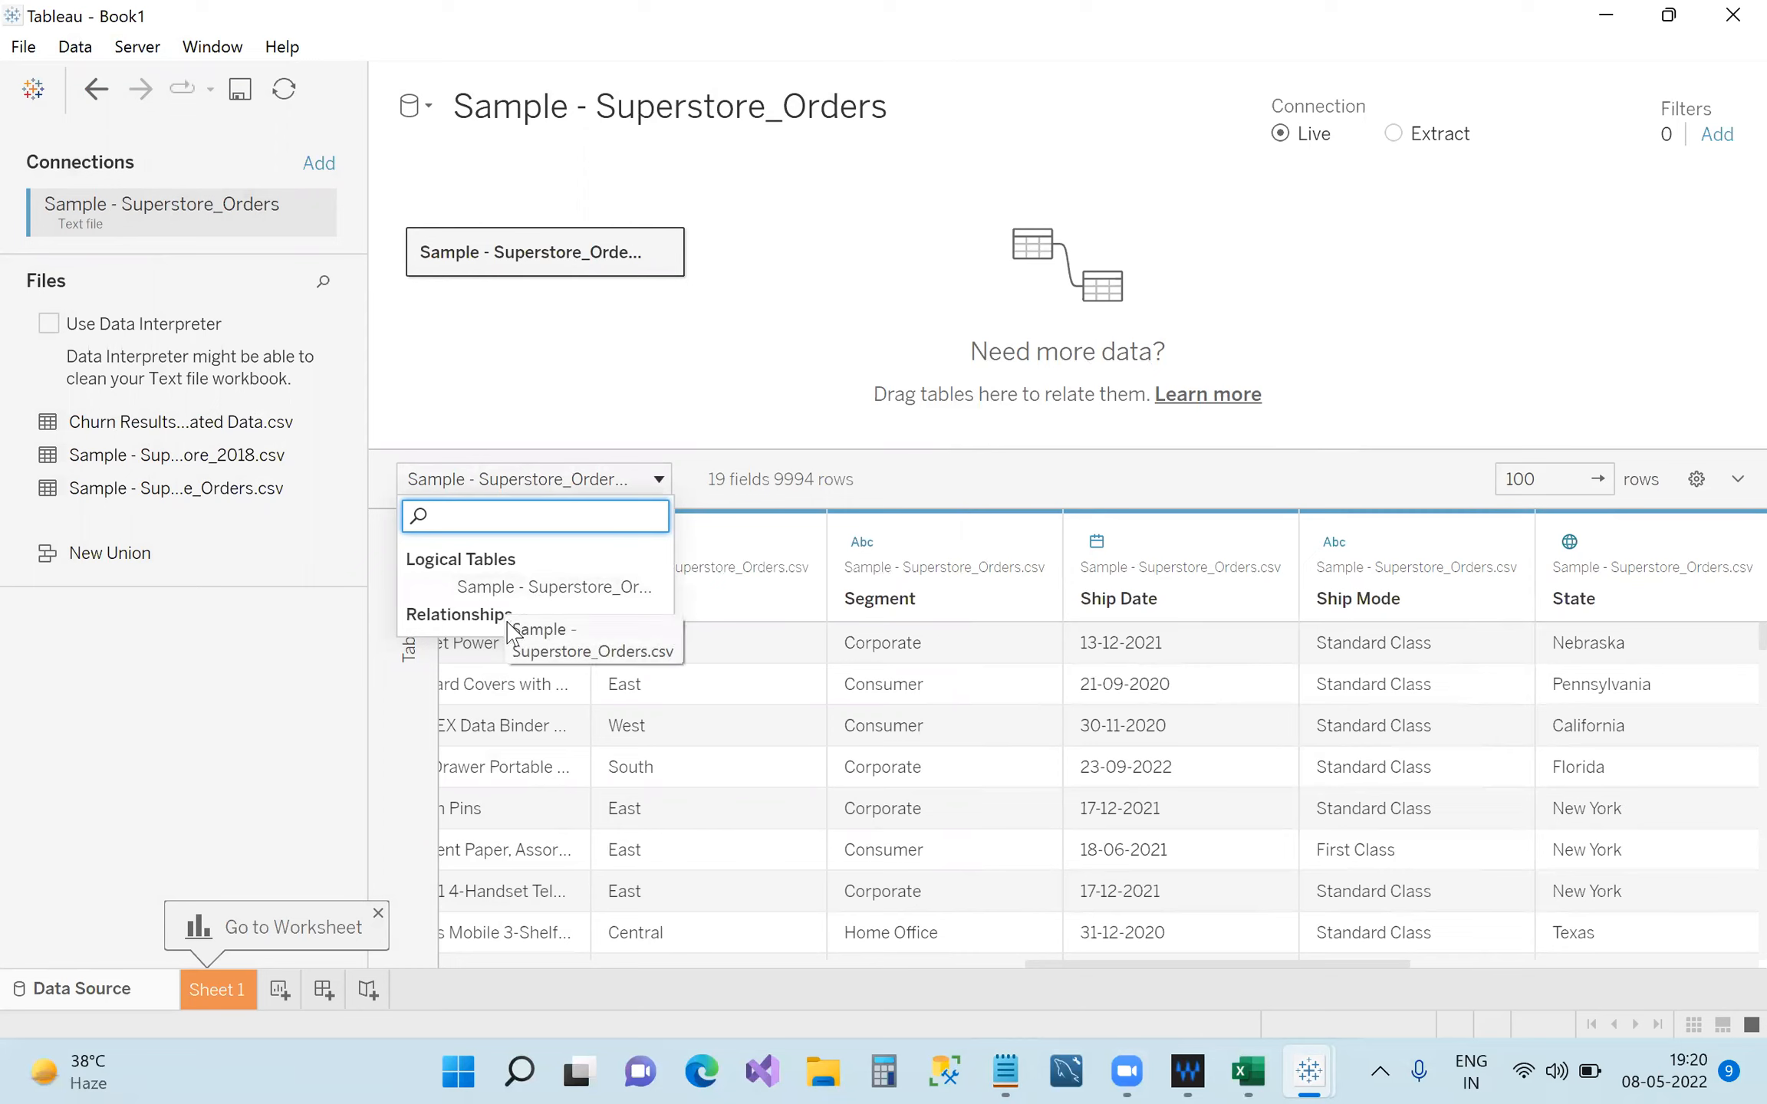
click(949, 487)
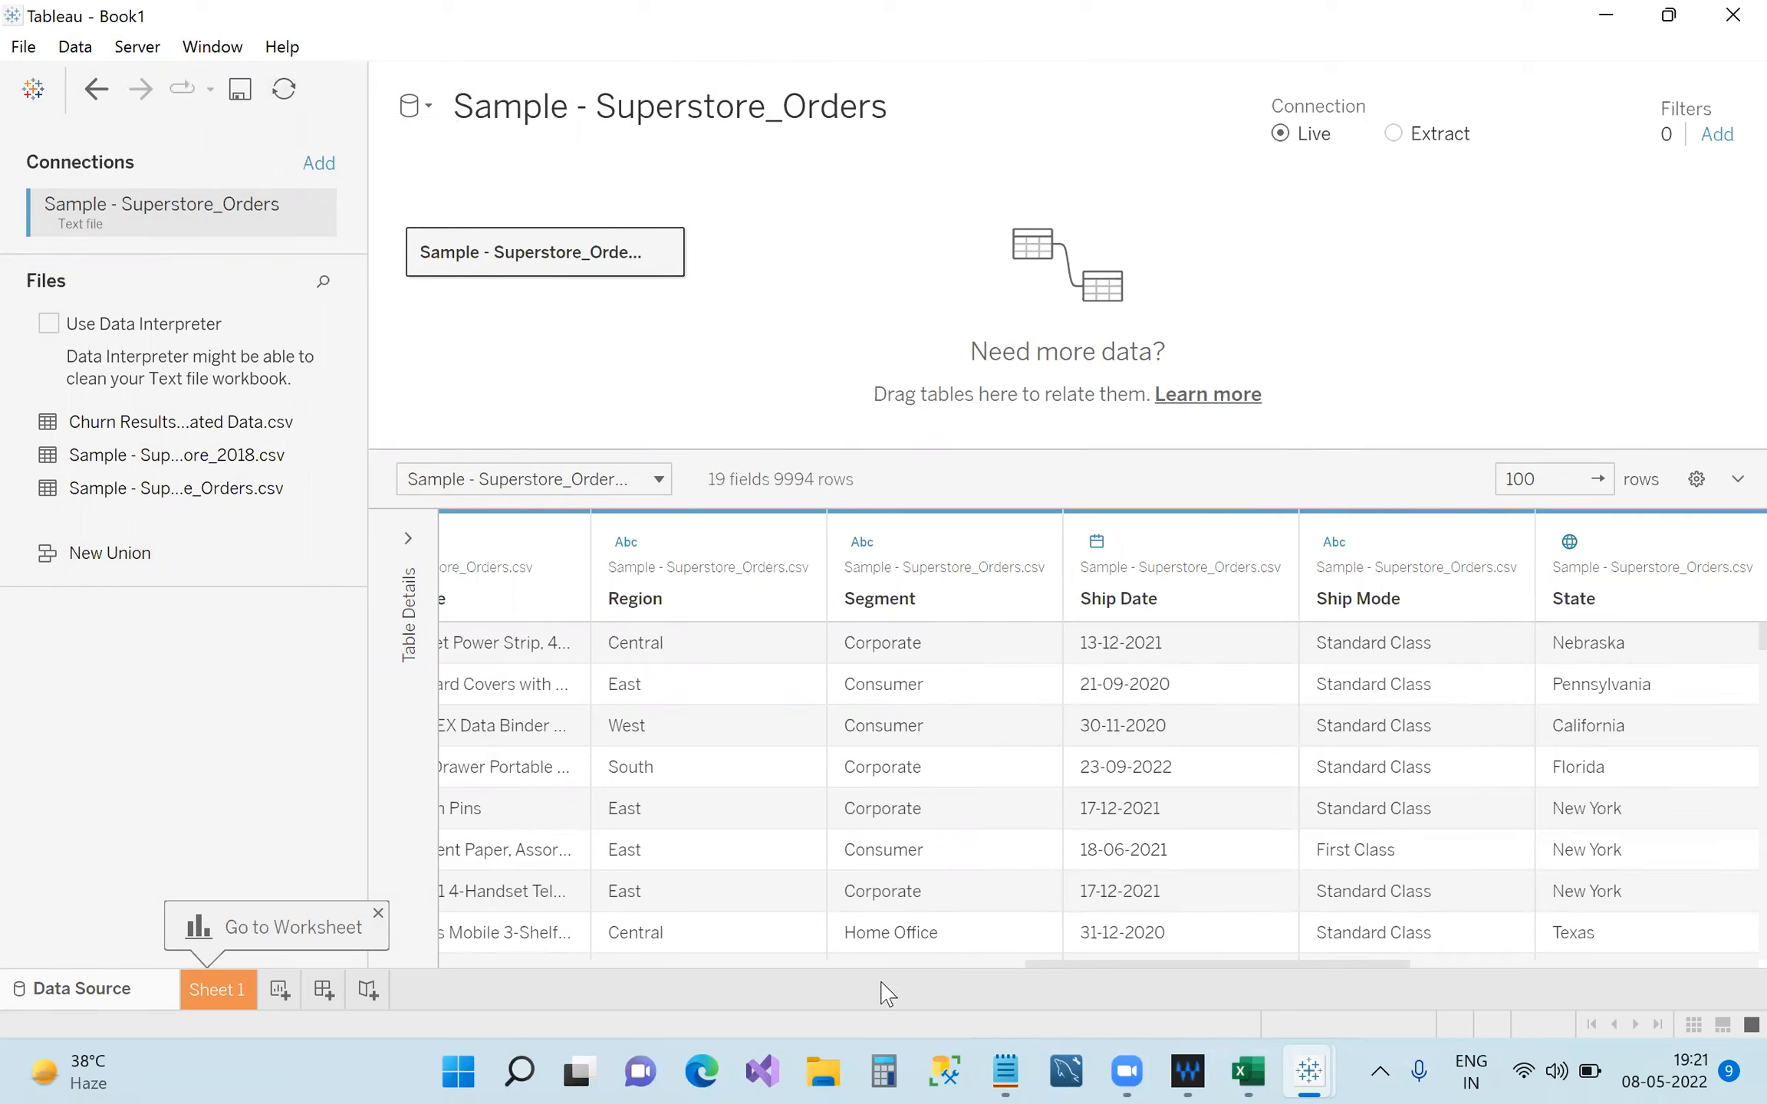
mouse_move(1248, 1072)
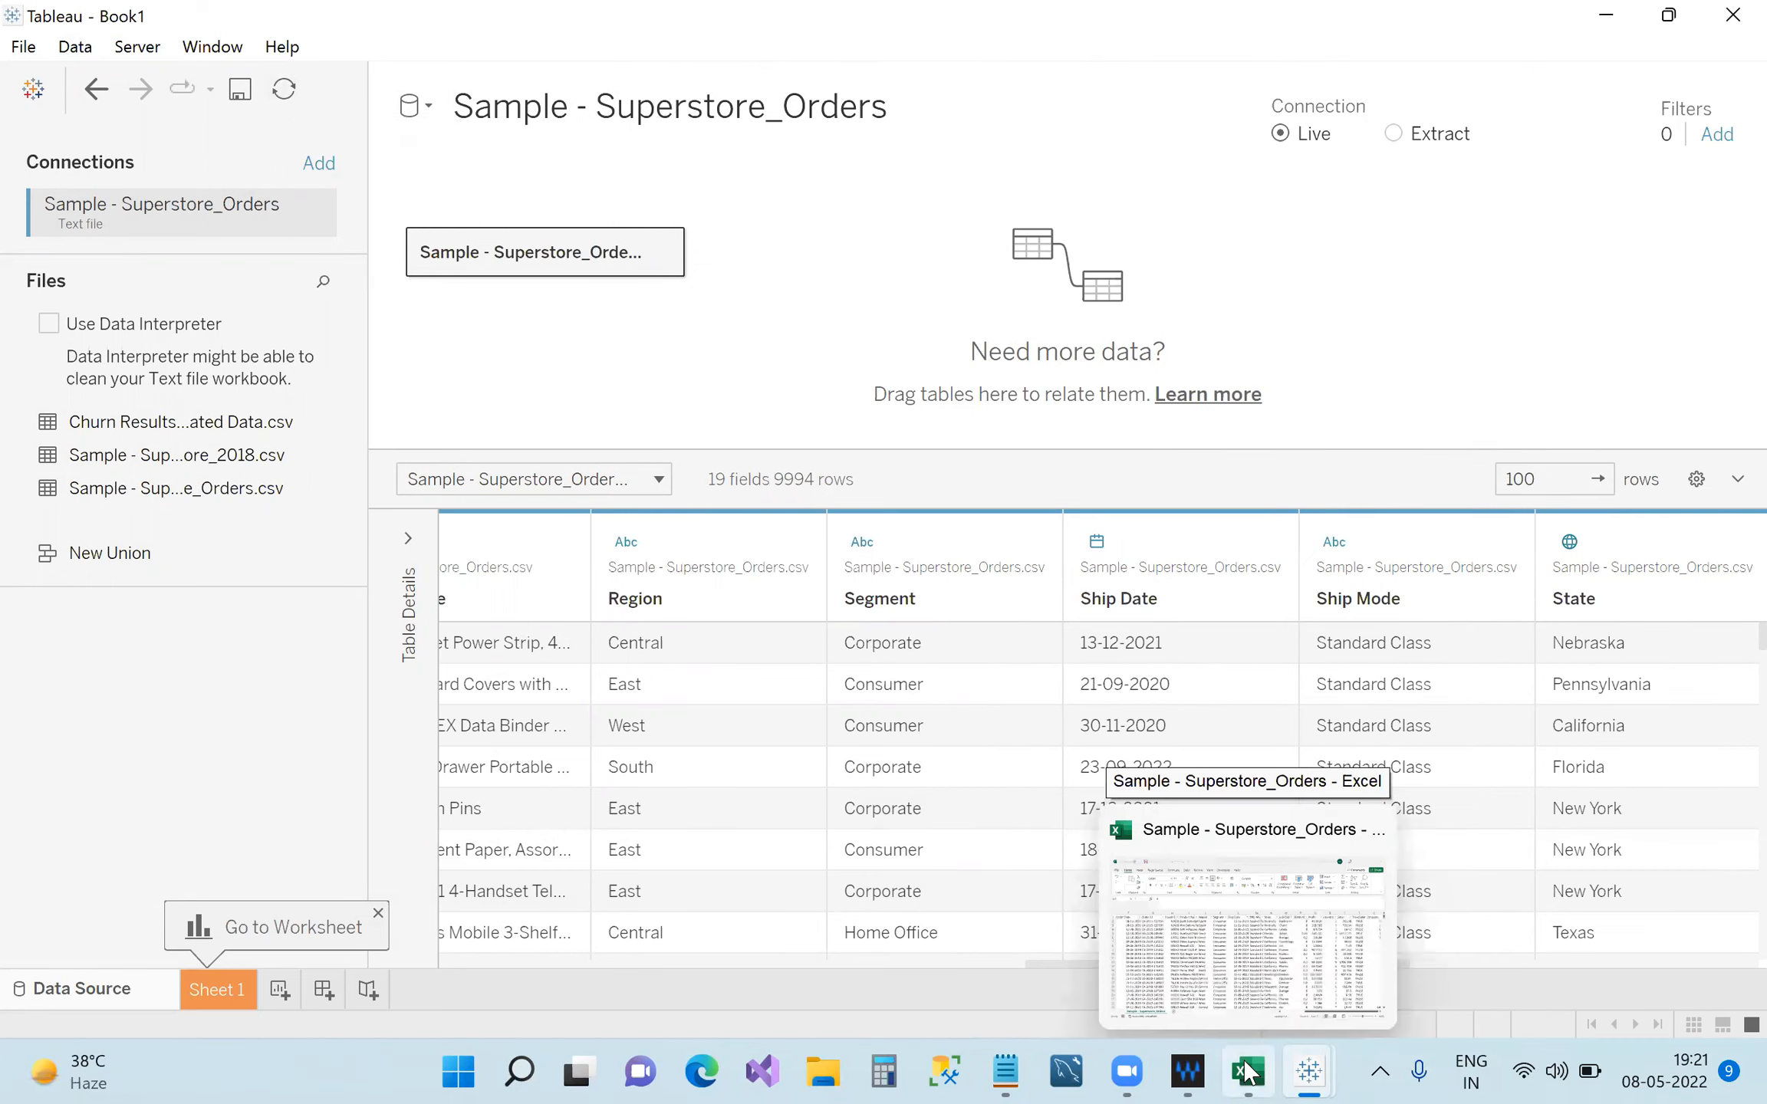
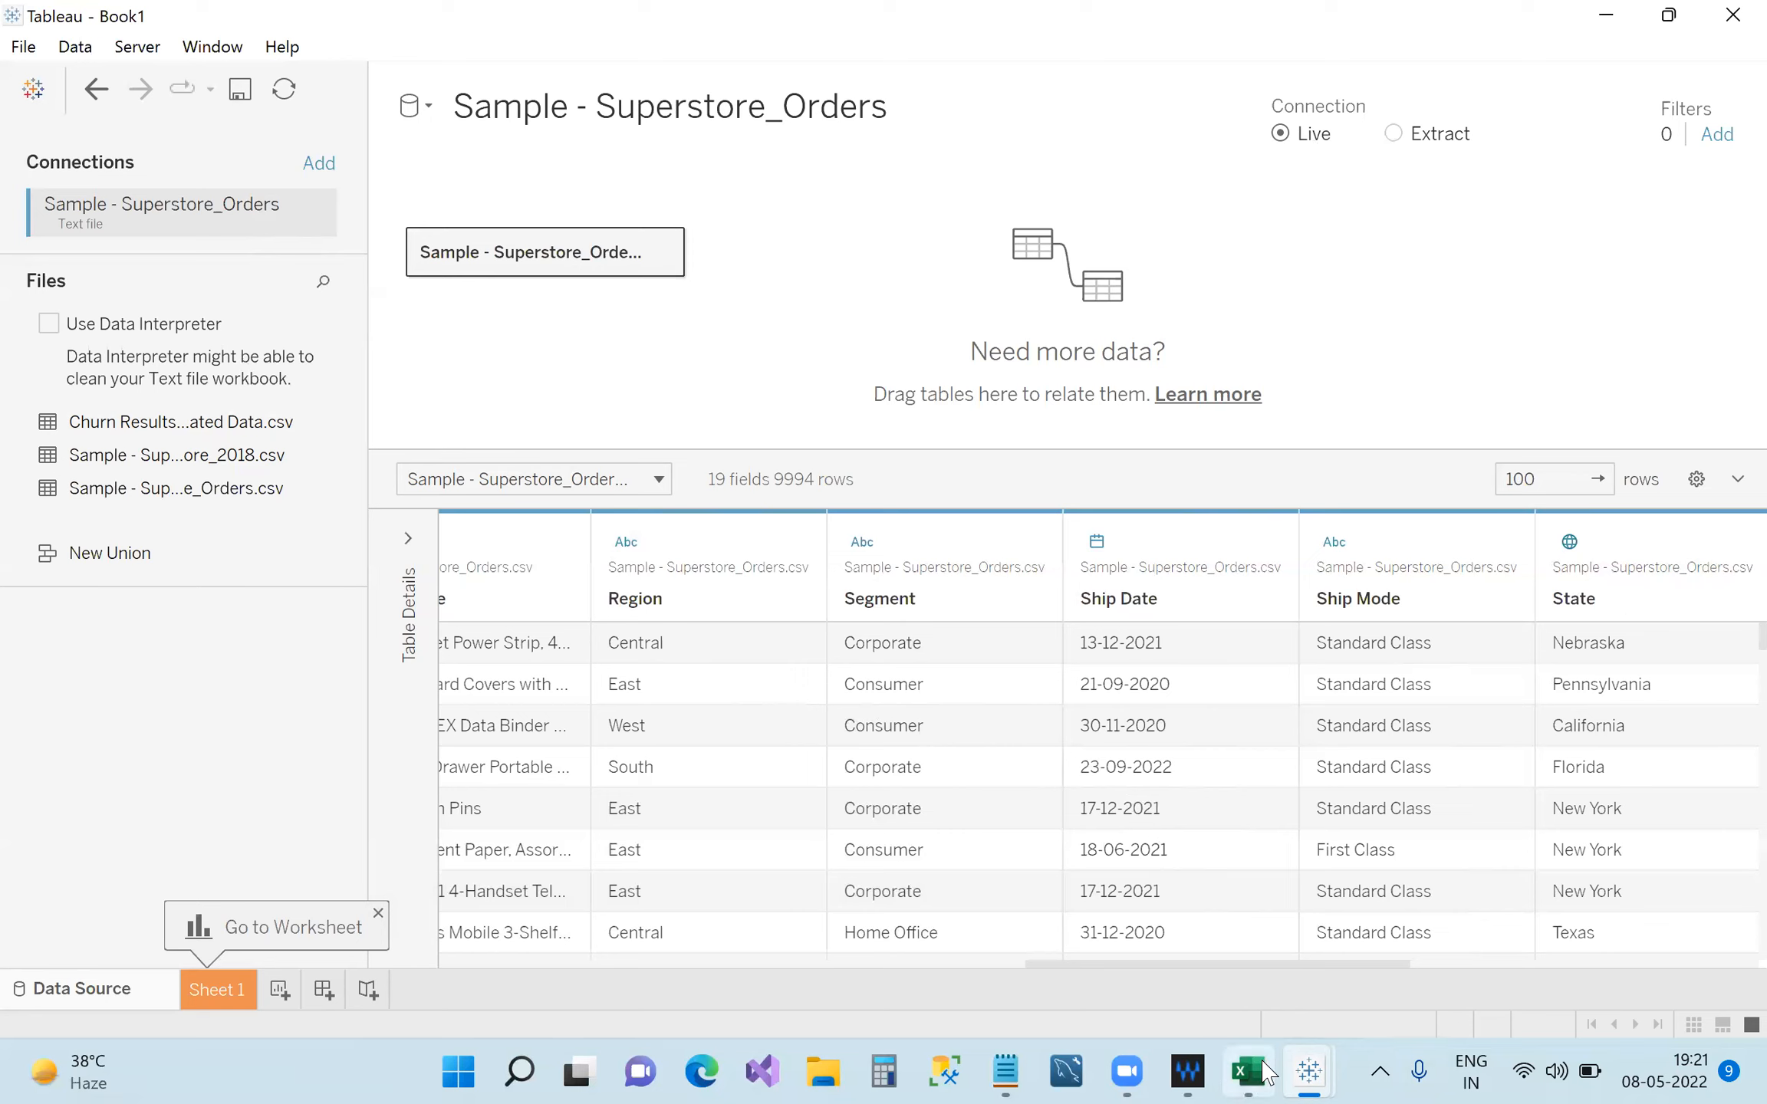
Check the Zero/one column heading in U1 of the Excel orders workbook, then return to Tableau.
click(1262, 1072)
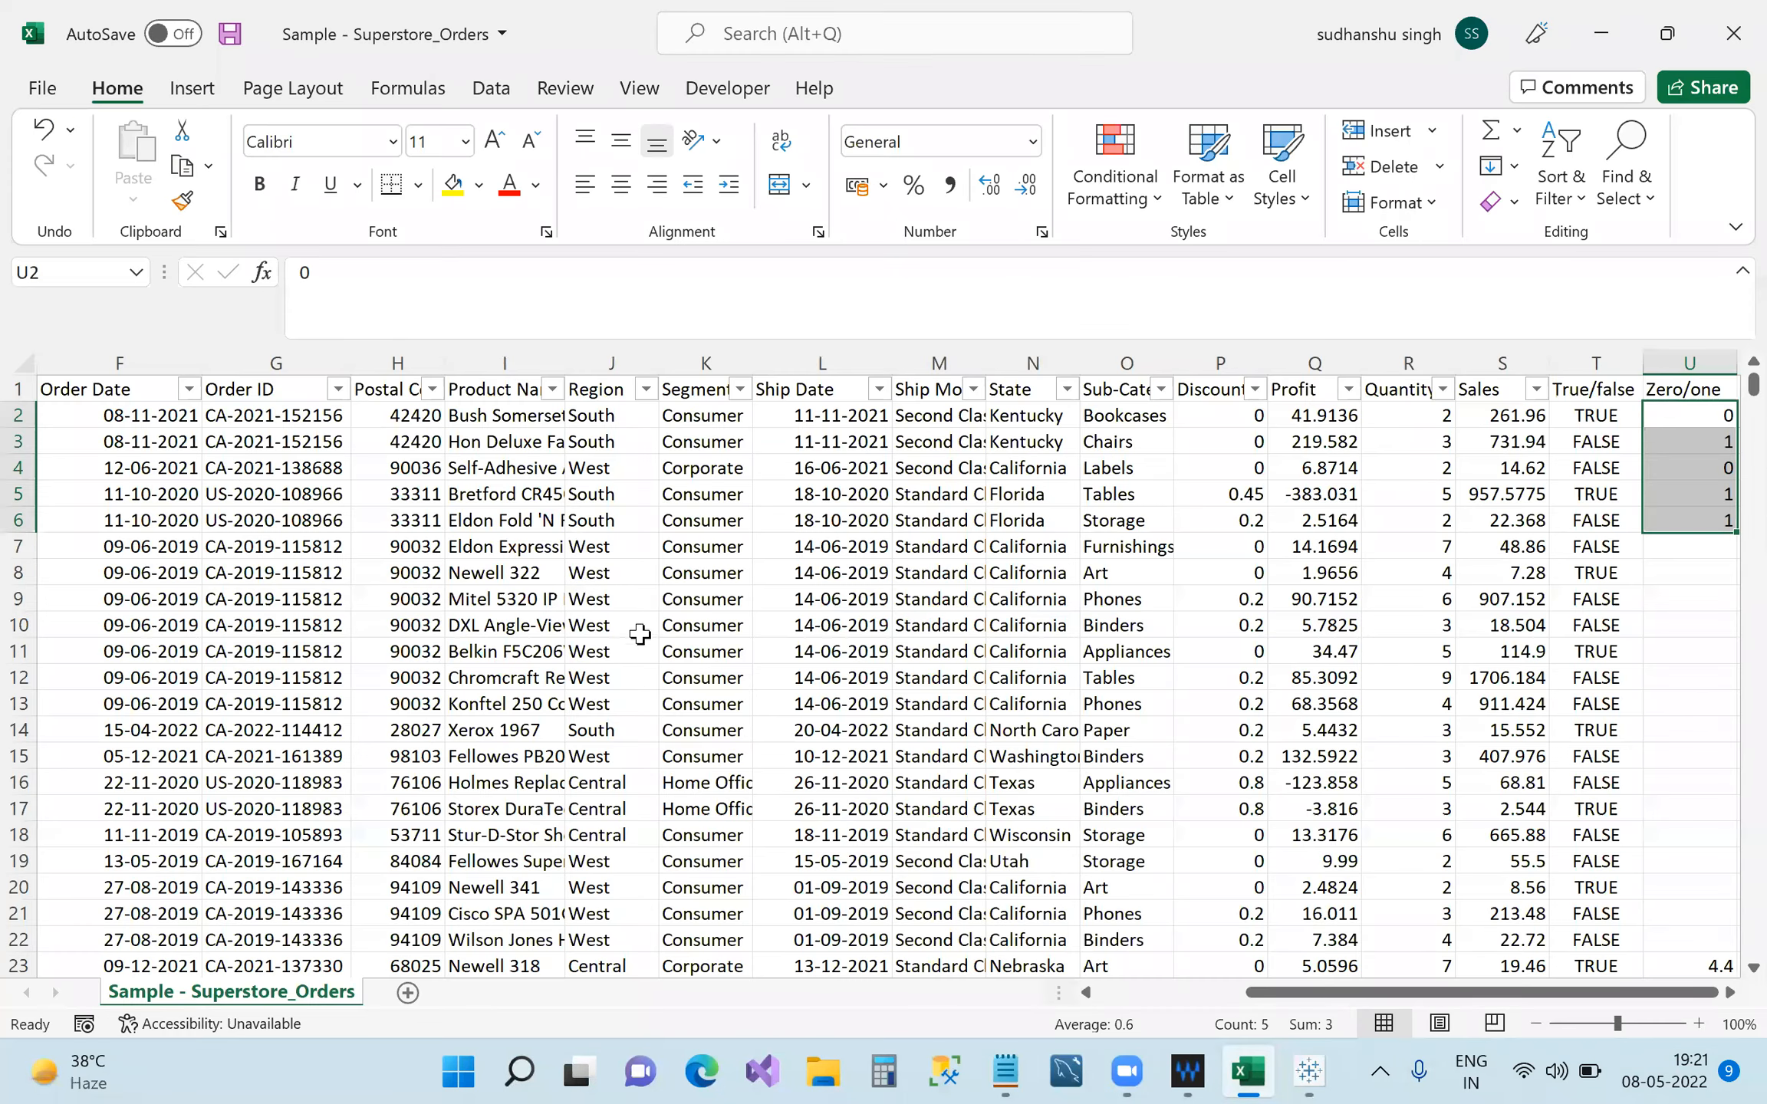
click(1684, 389)
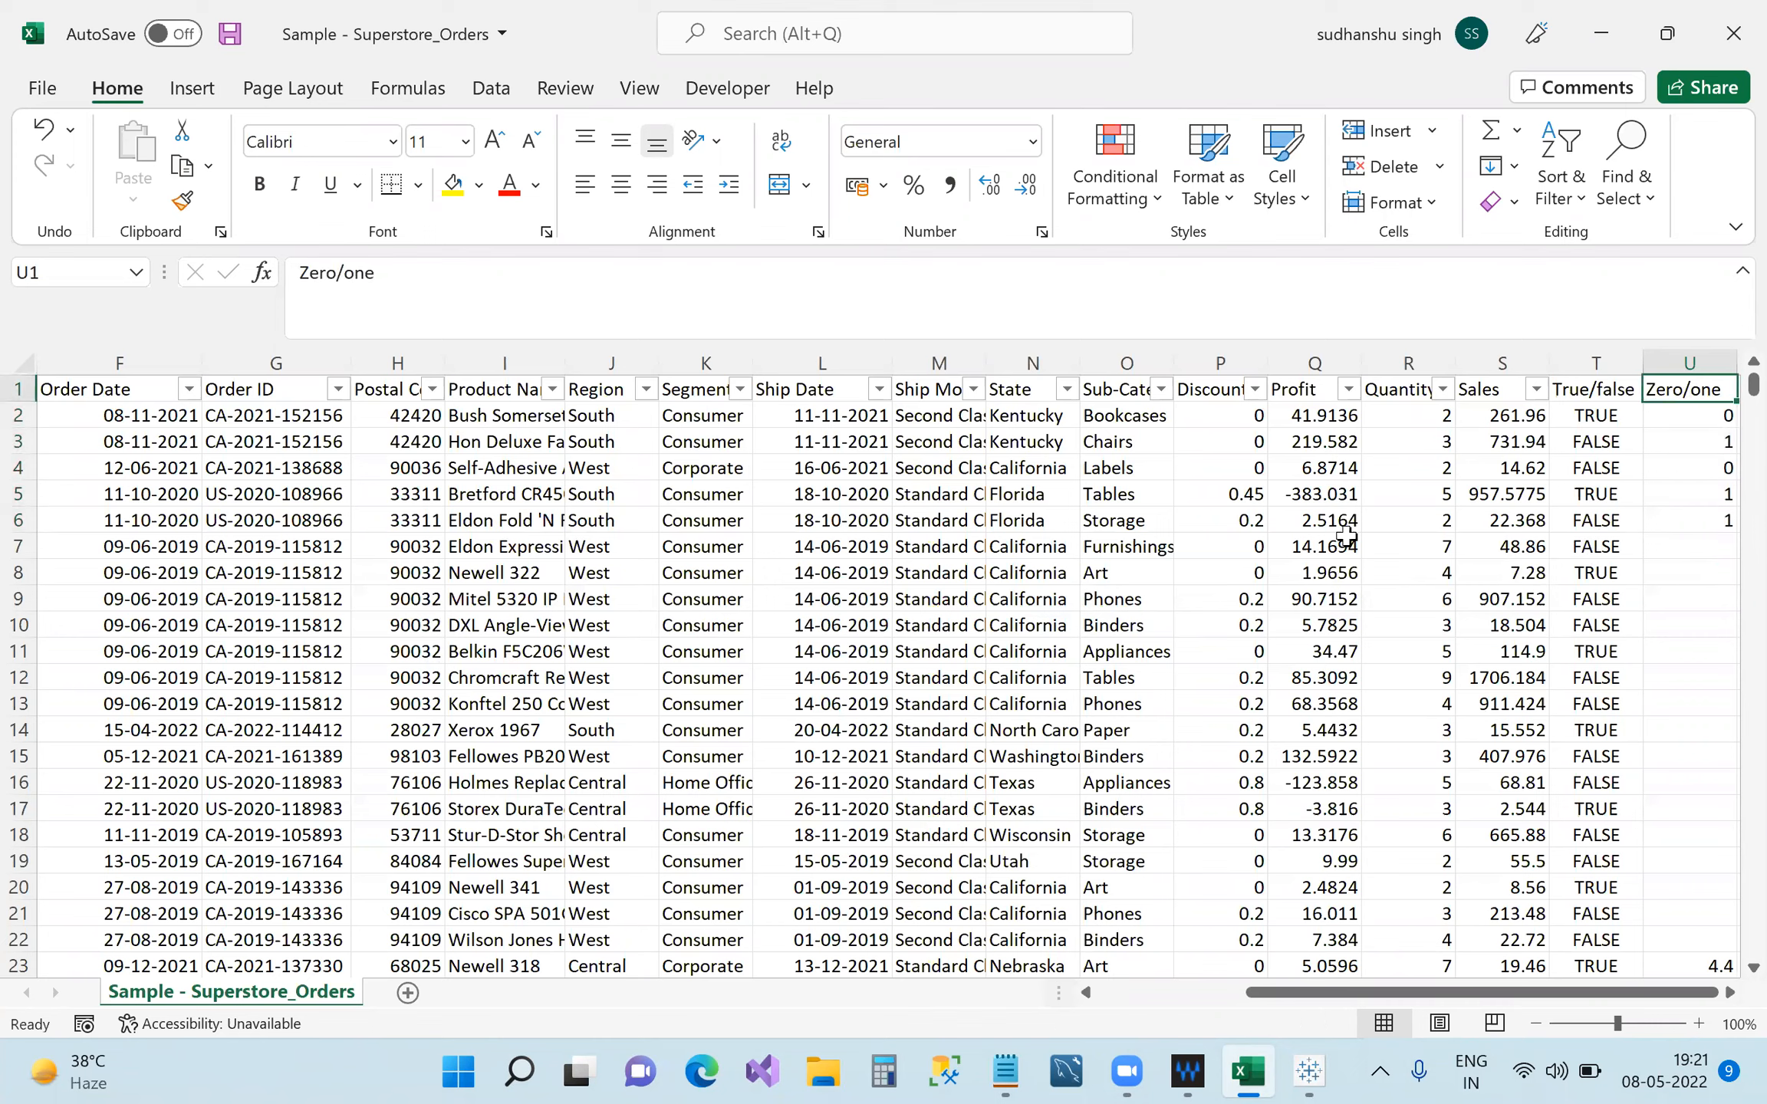
mouse_move(1309, 1072)
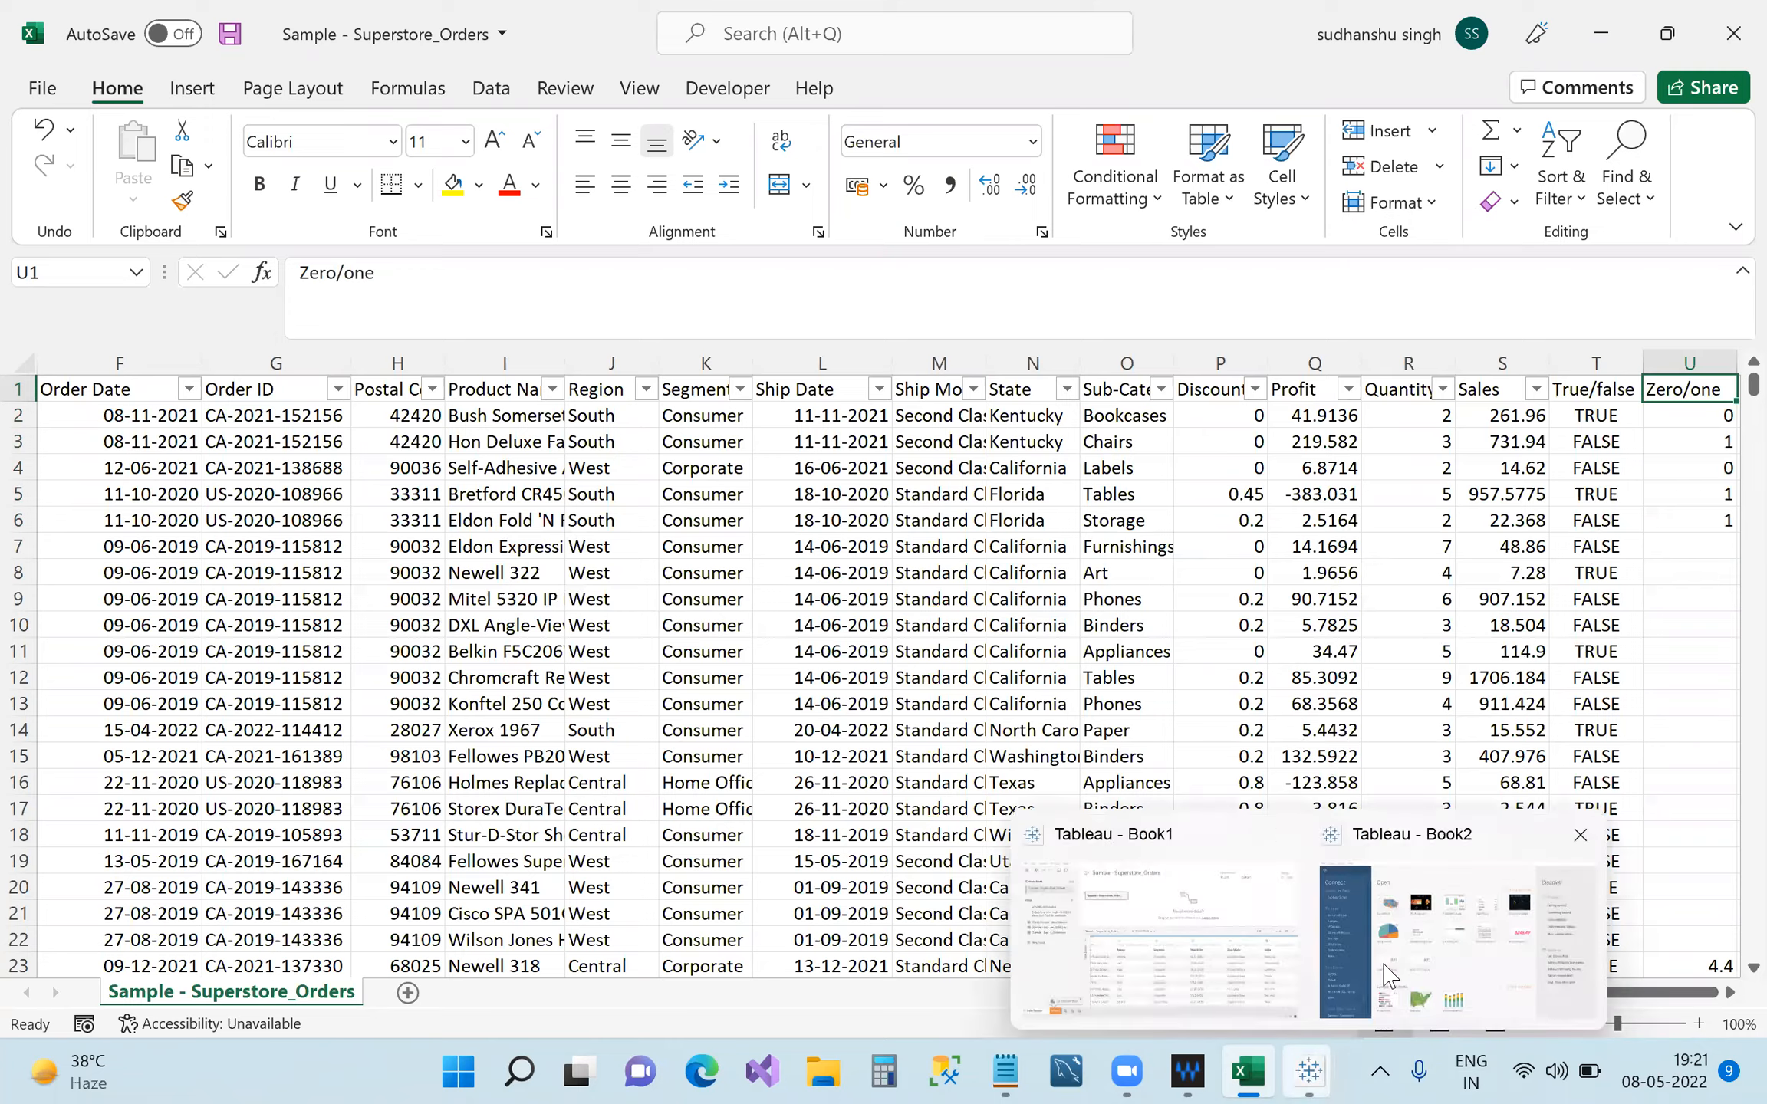
click(1160, 1001)
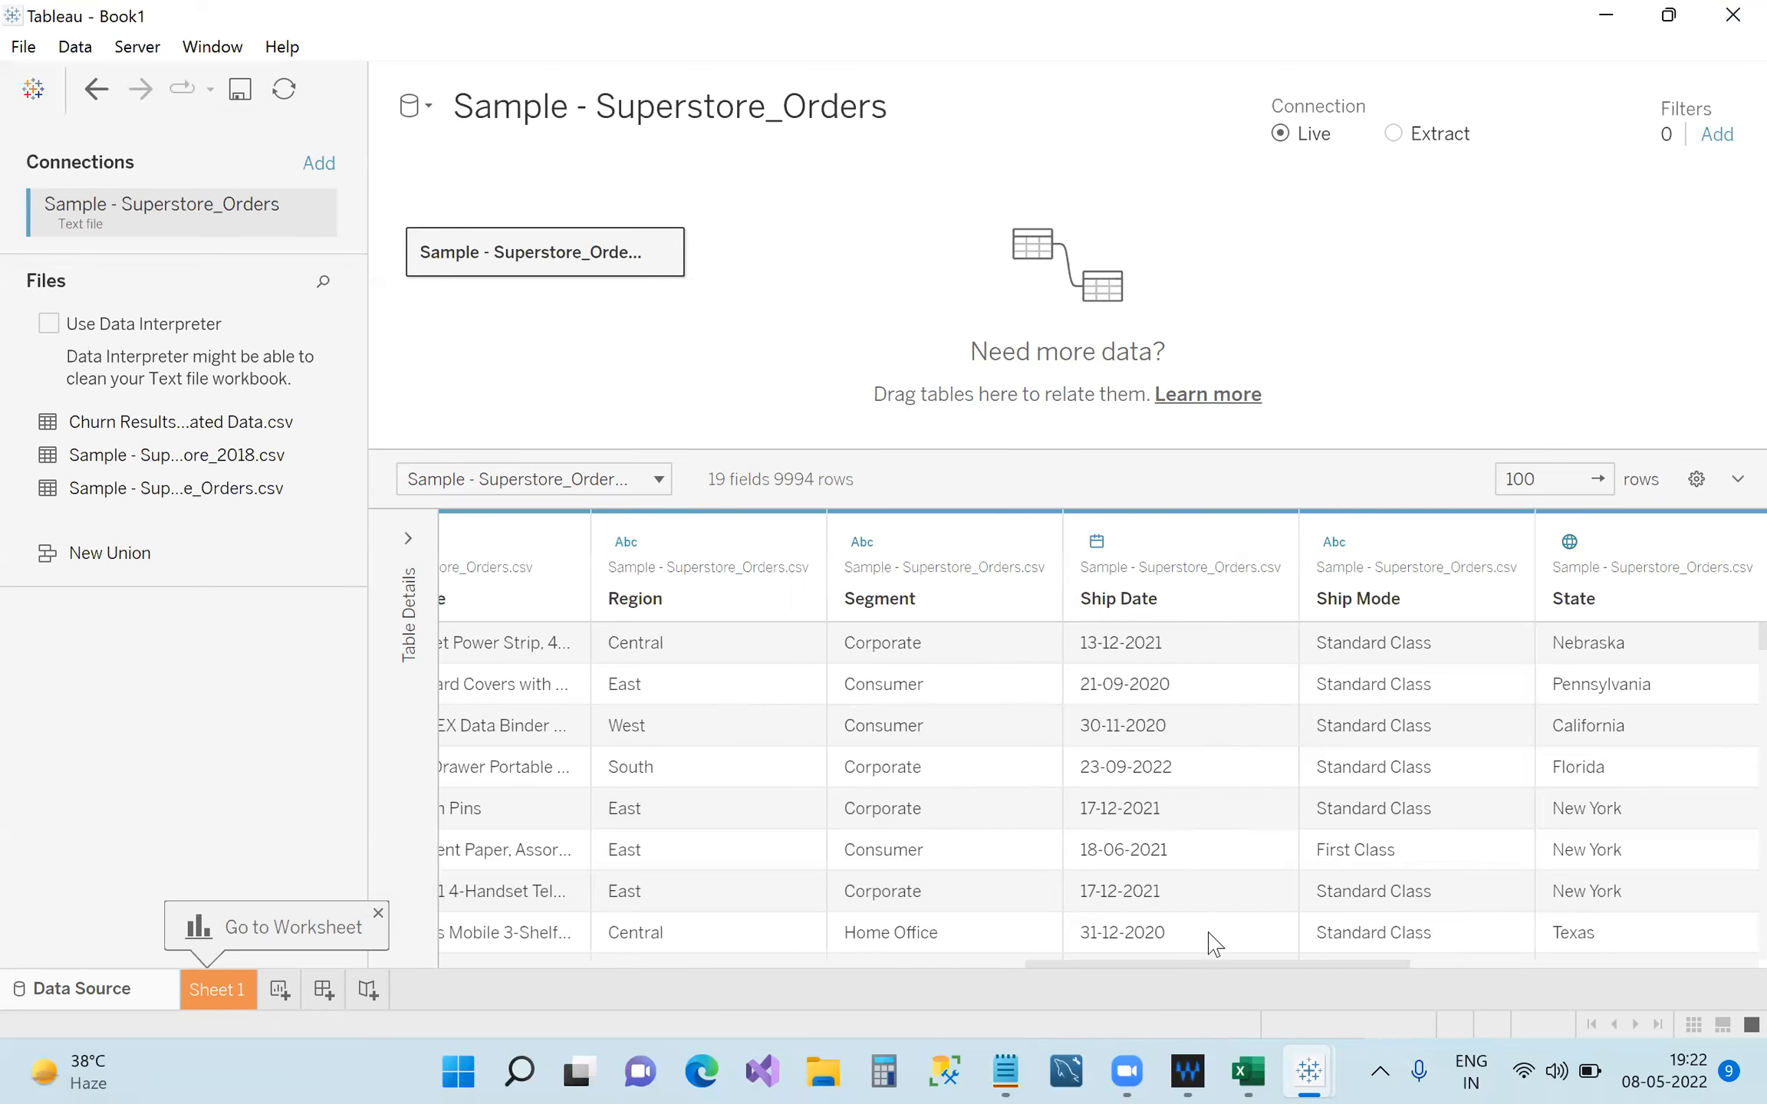
Glance at the Excel orders sheet, then switch the Tableau connection from Live to Extract.
click(1249, 1072)
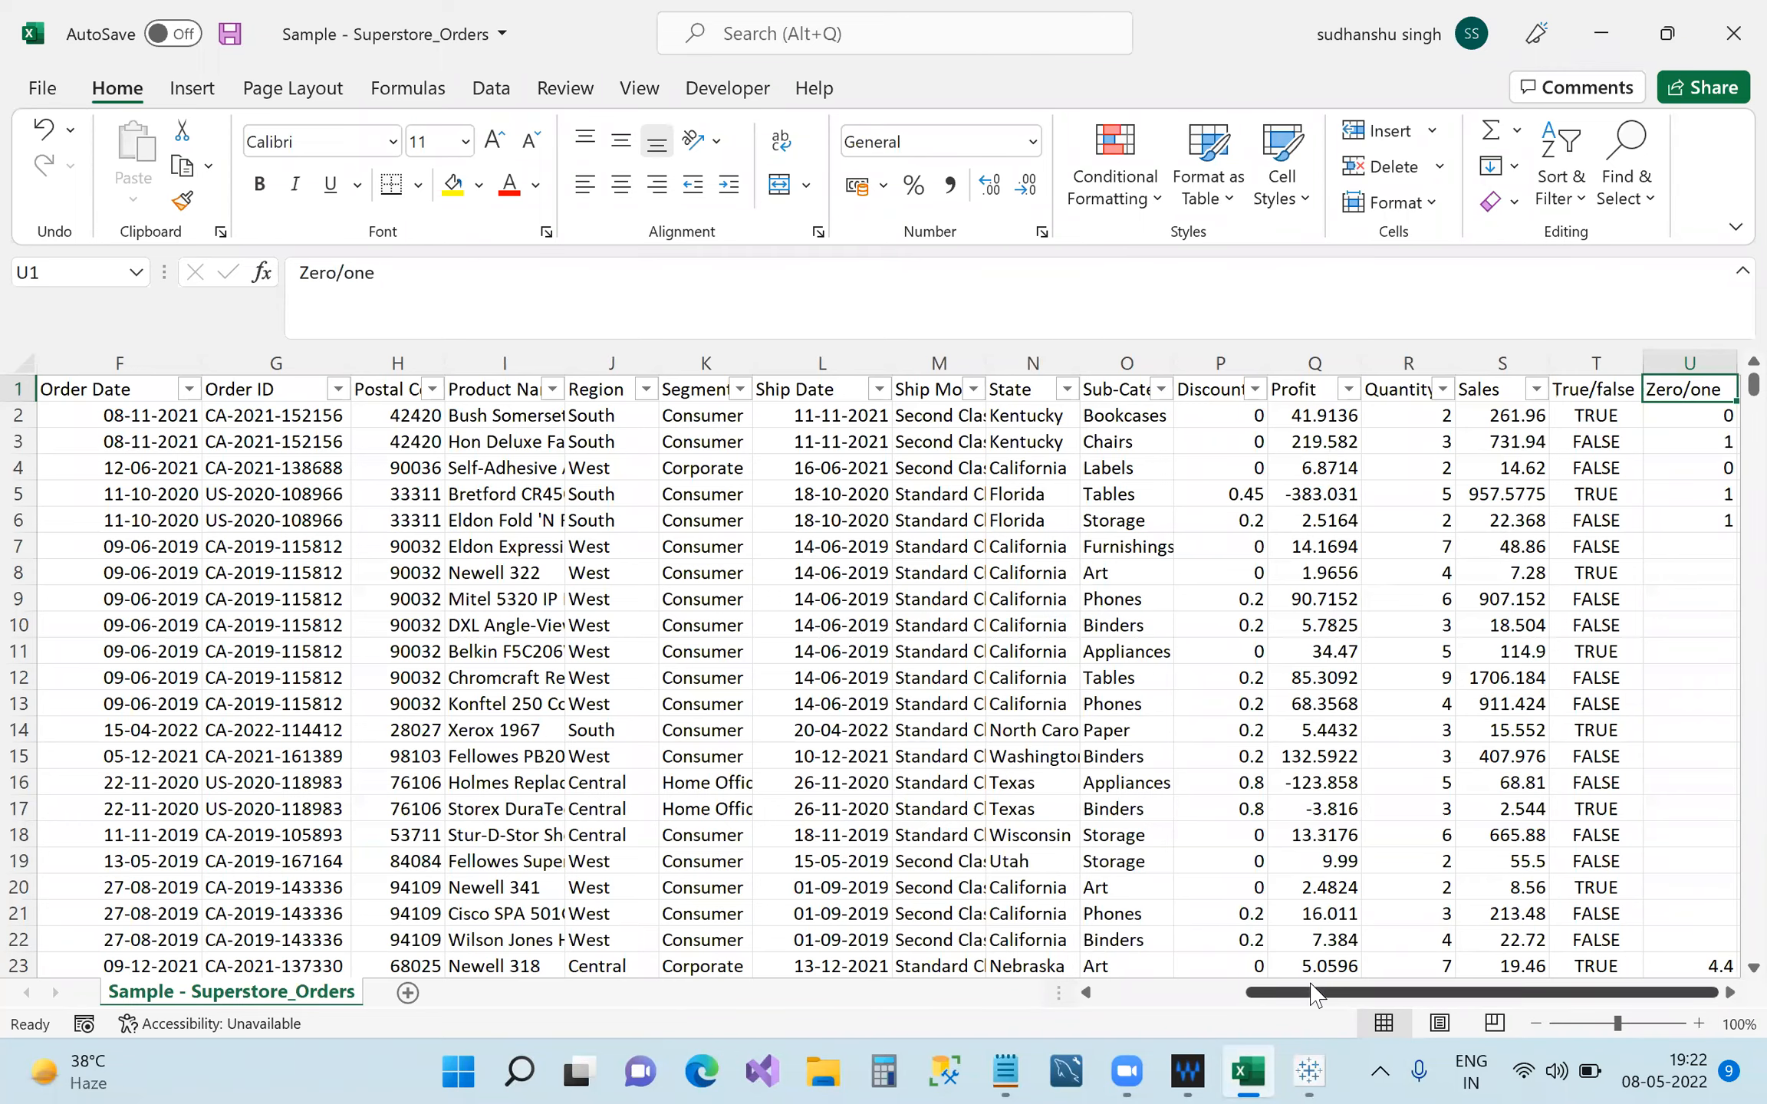
mouse_move(1312, 1071)
click(1517, 882)
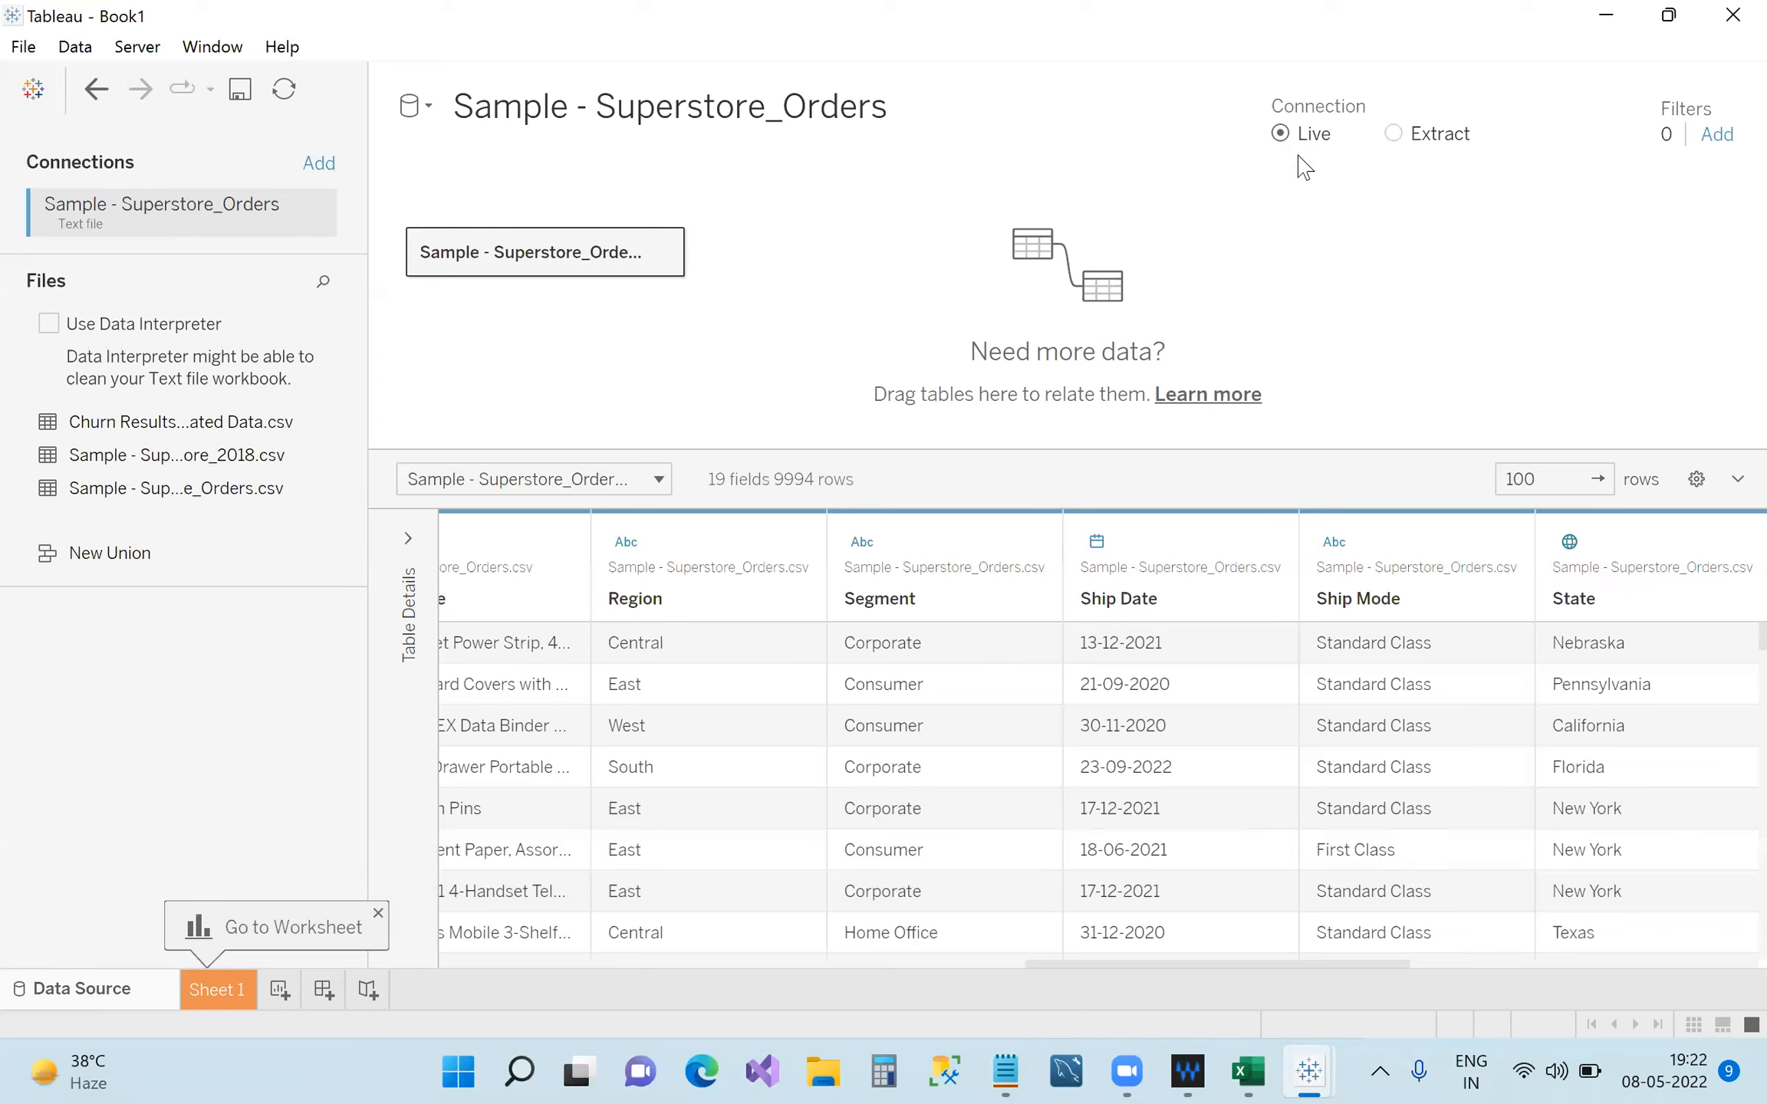
click(1393, 134)
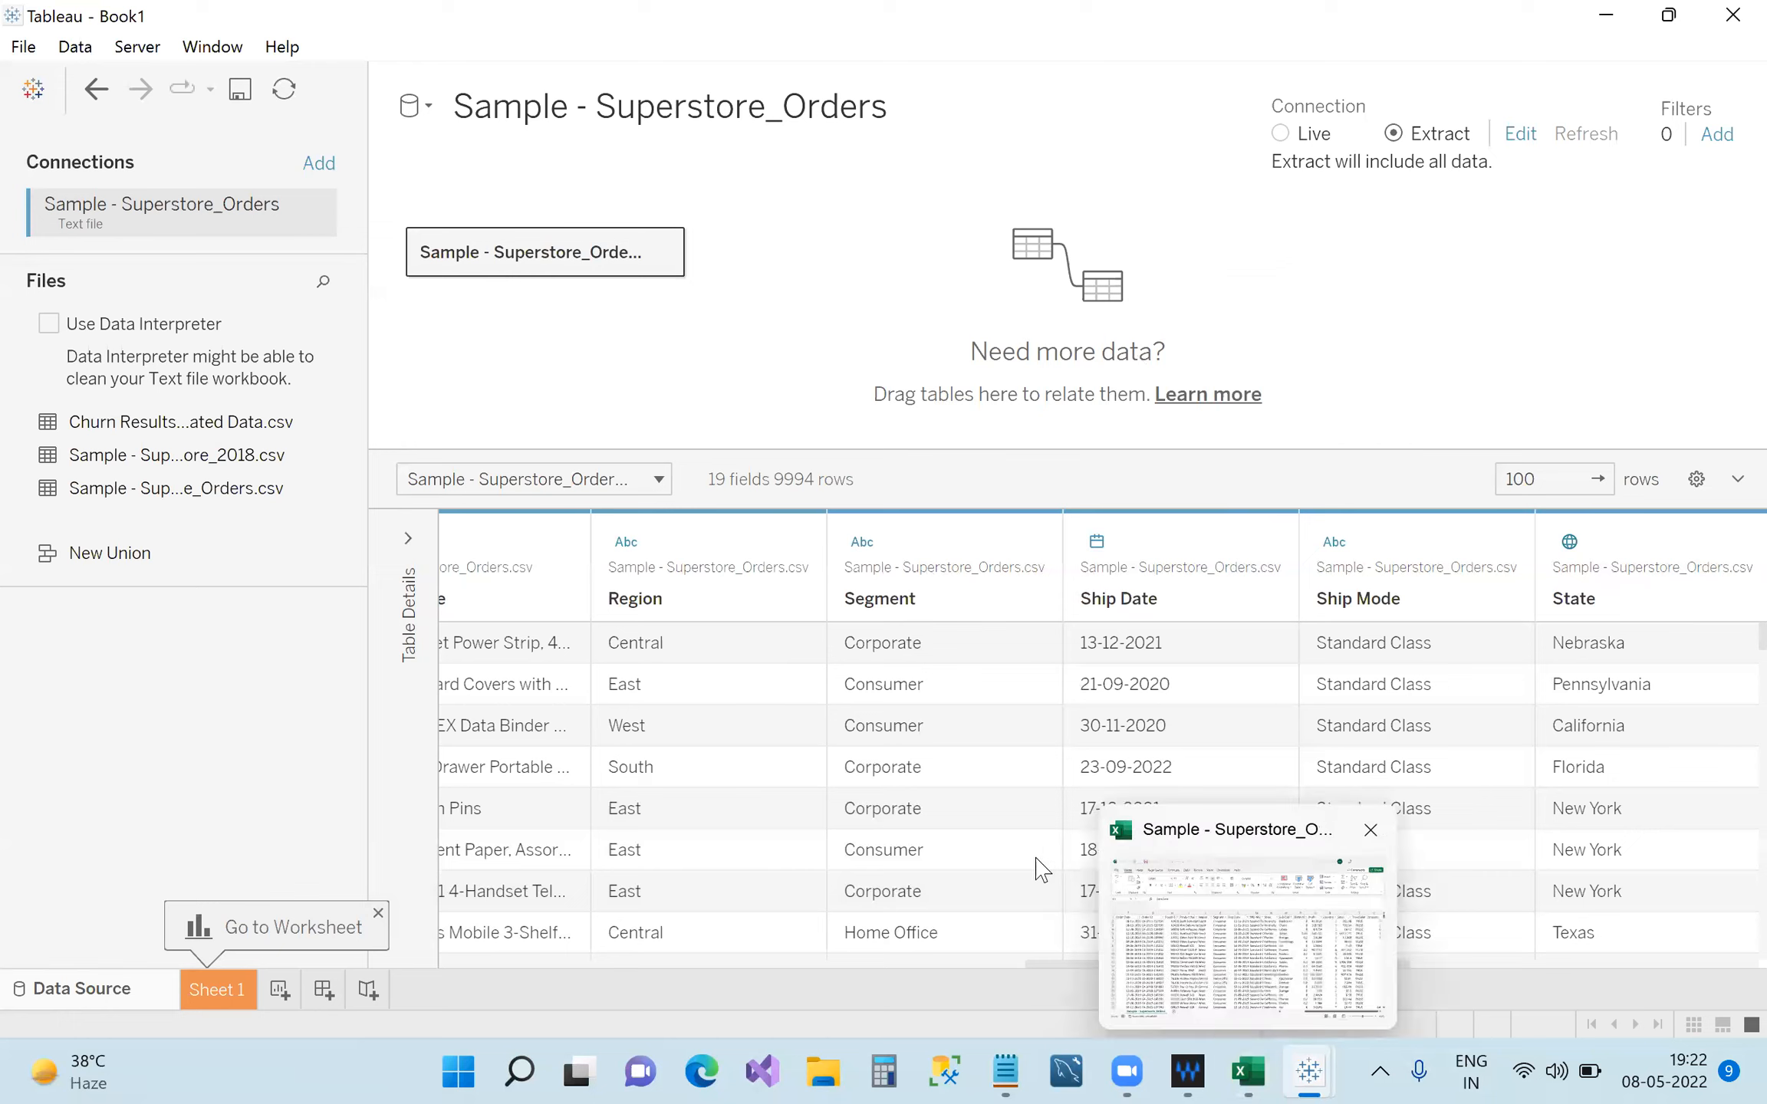
Select the order data range F1 through L15 in the Excel workbook, then return to Tableau.
click(1256, 1063)
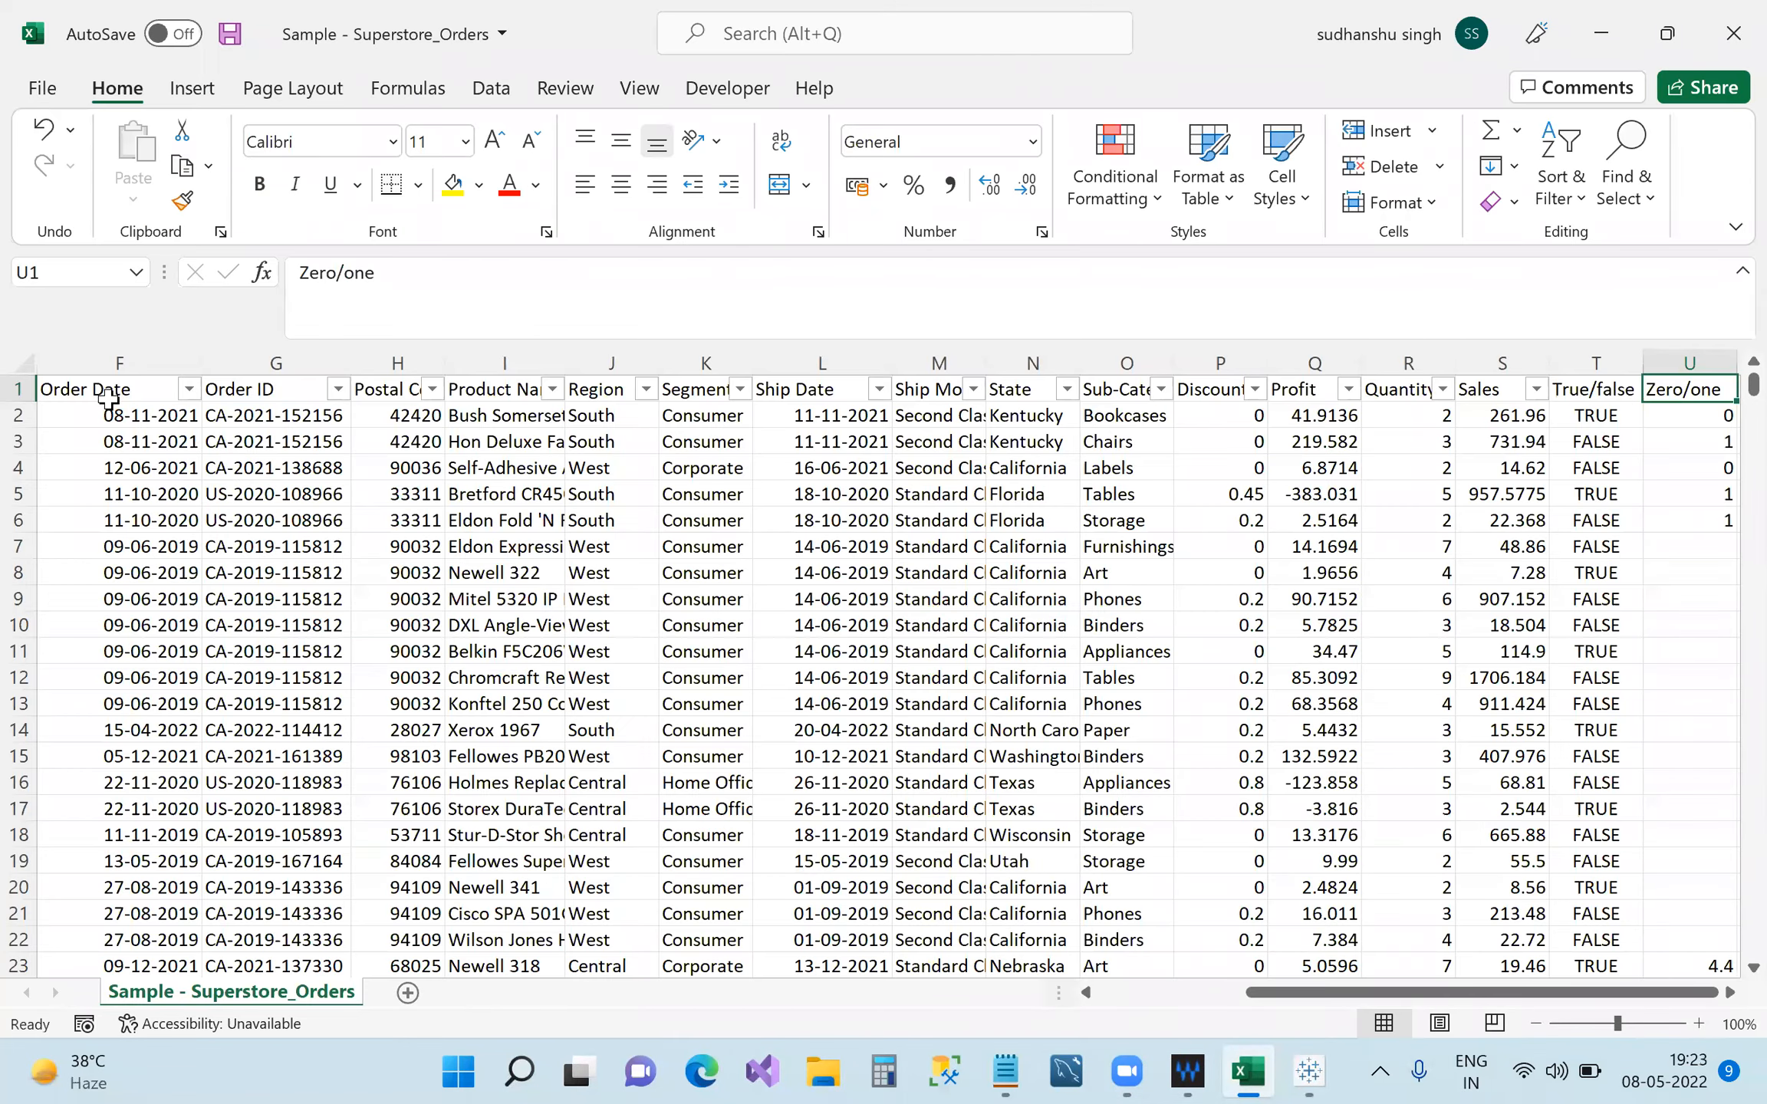
drag(108, 397, 1582, 968)
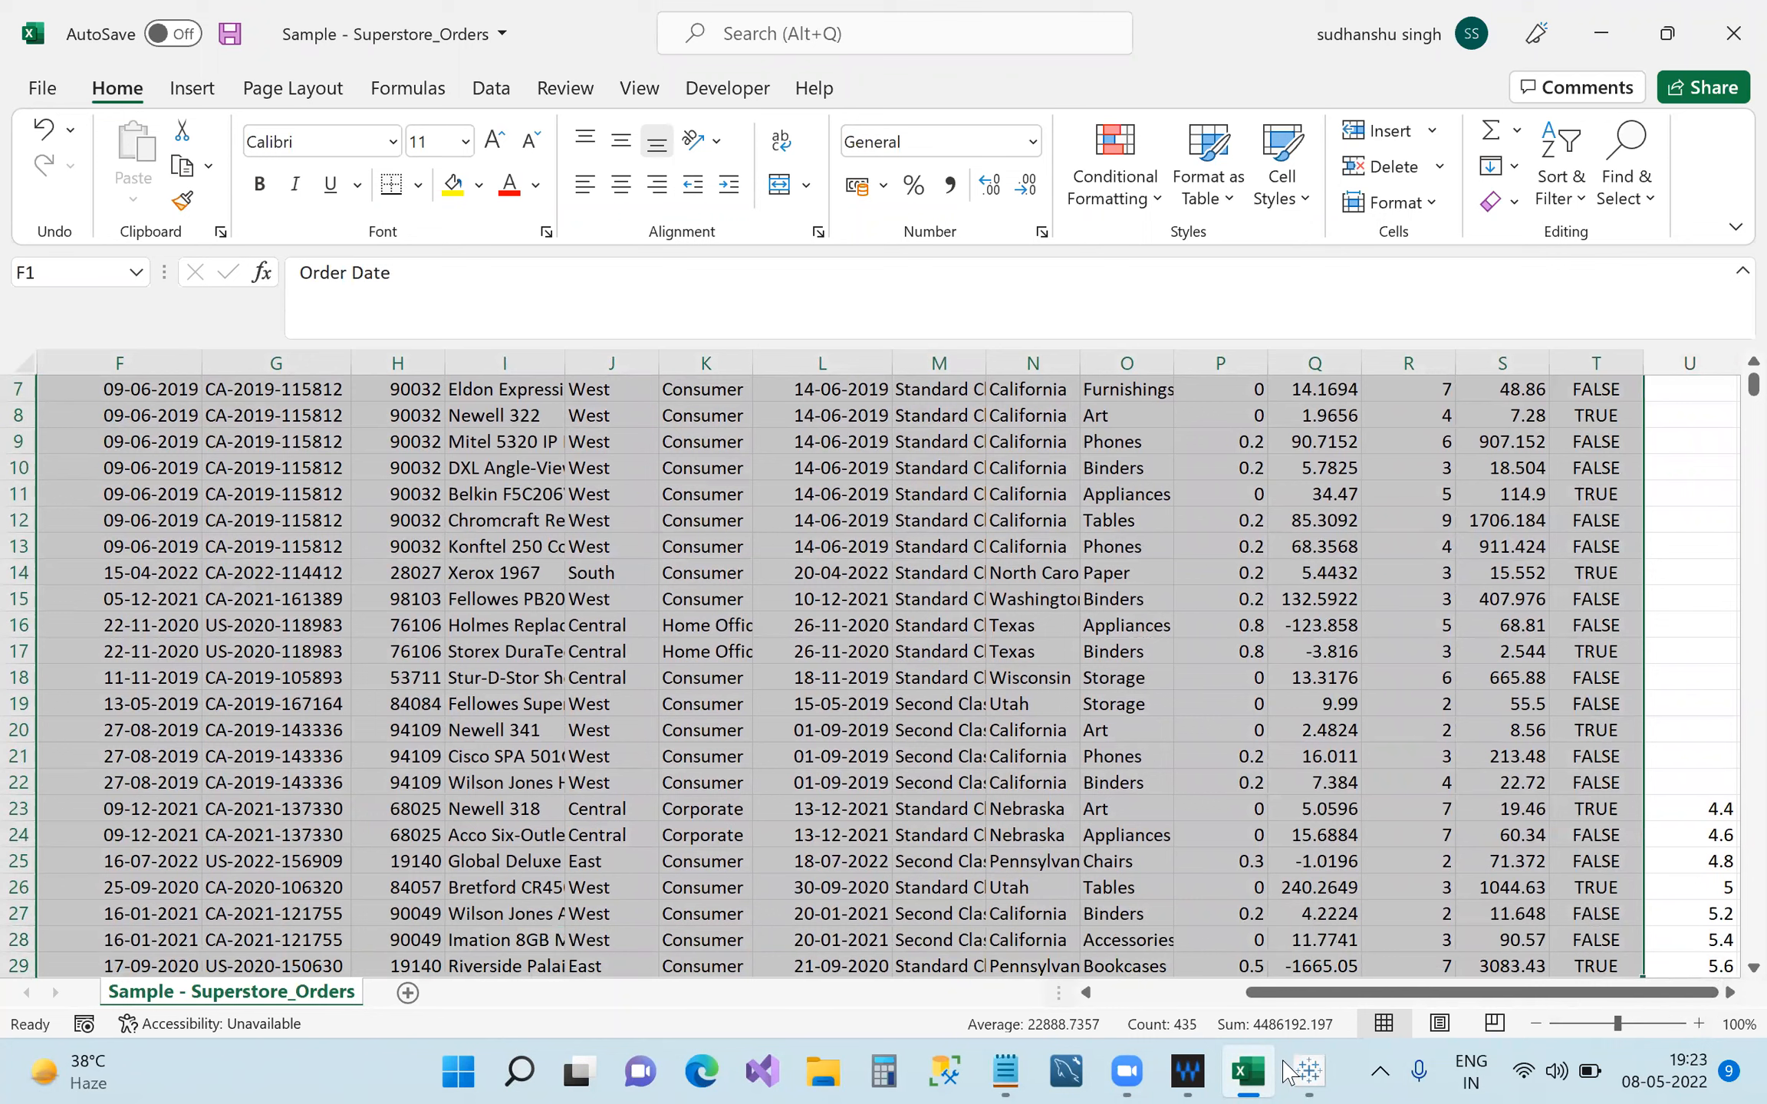
mouse_move(1306, 1071)
click(1236, 978)
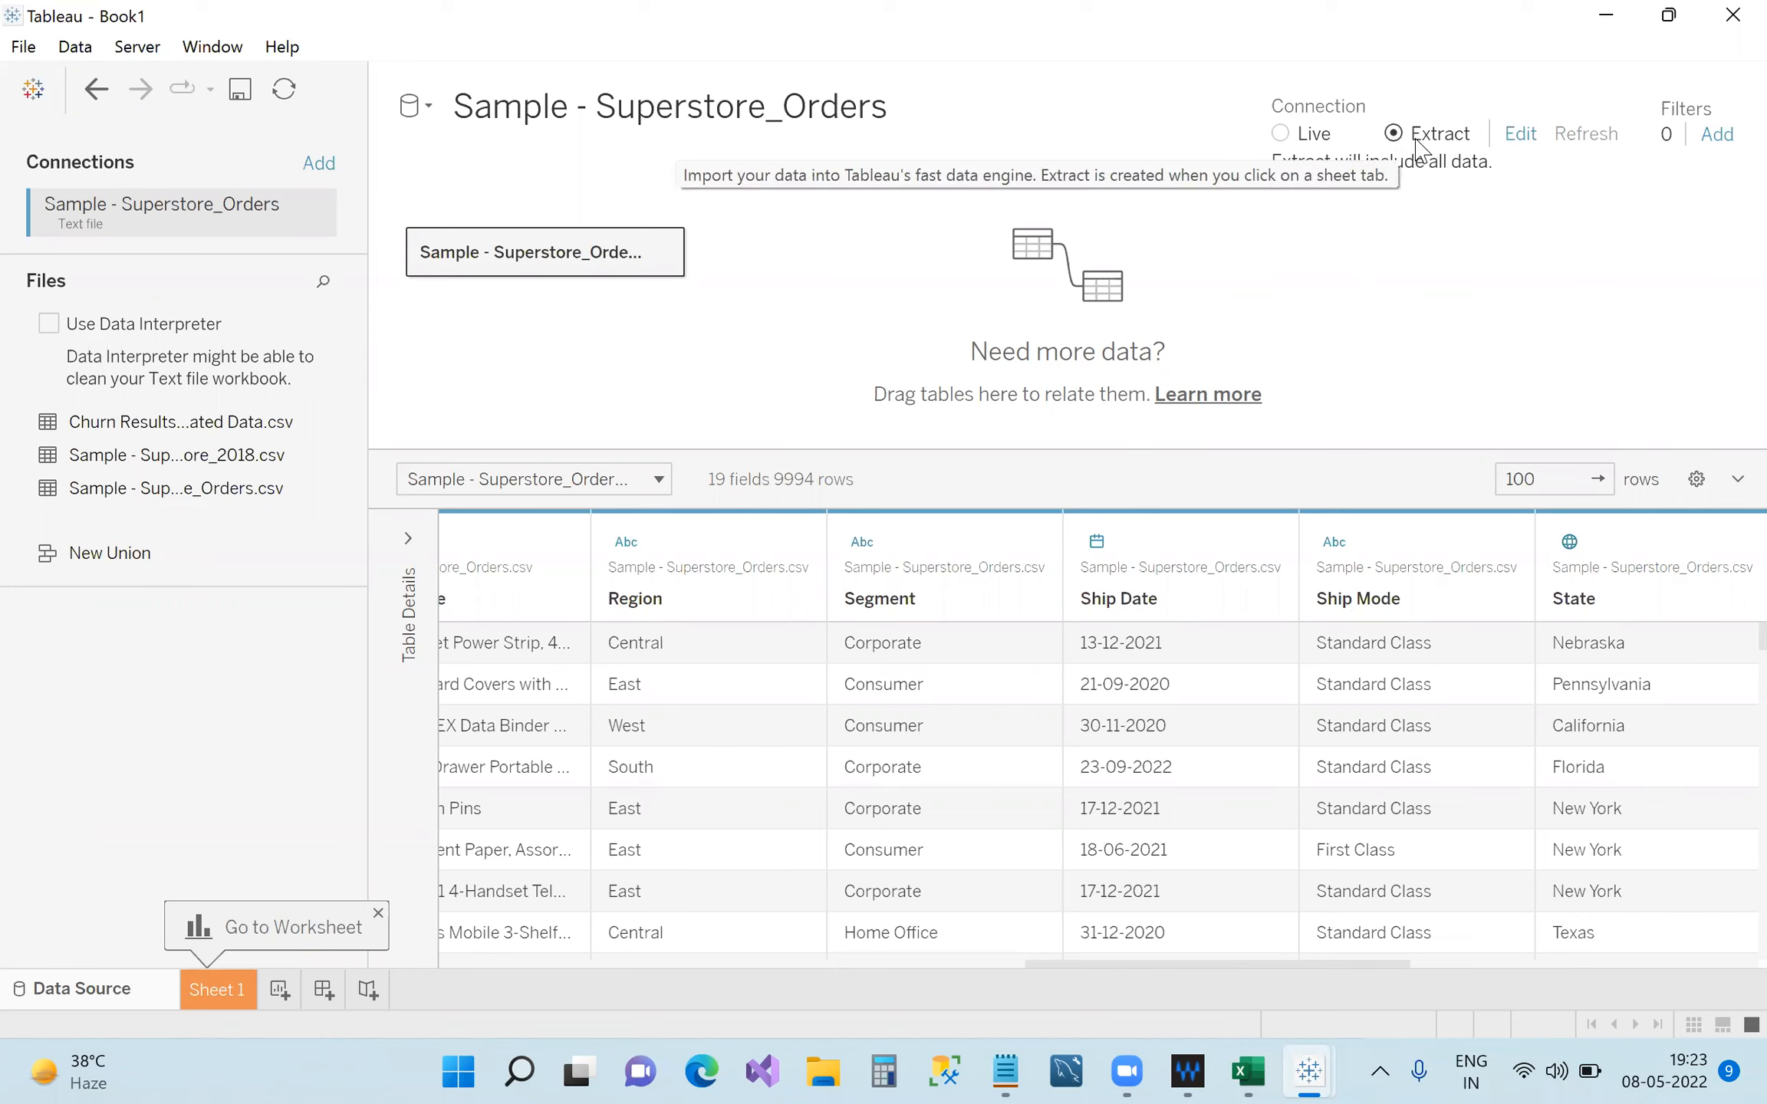
Toggle the connection back to Live, visit Sheet 1, then set it to Extract again.
click(1282, 141)
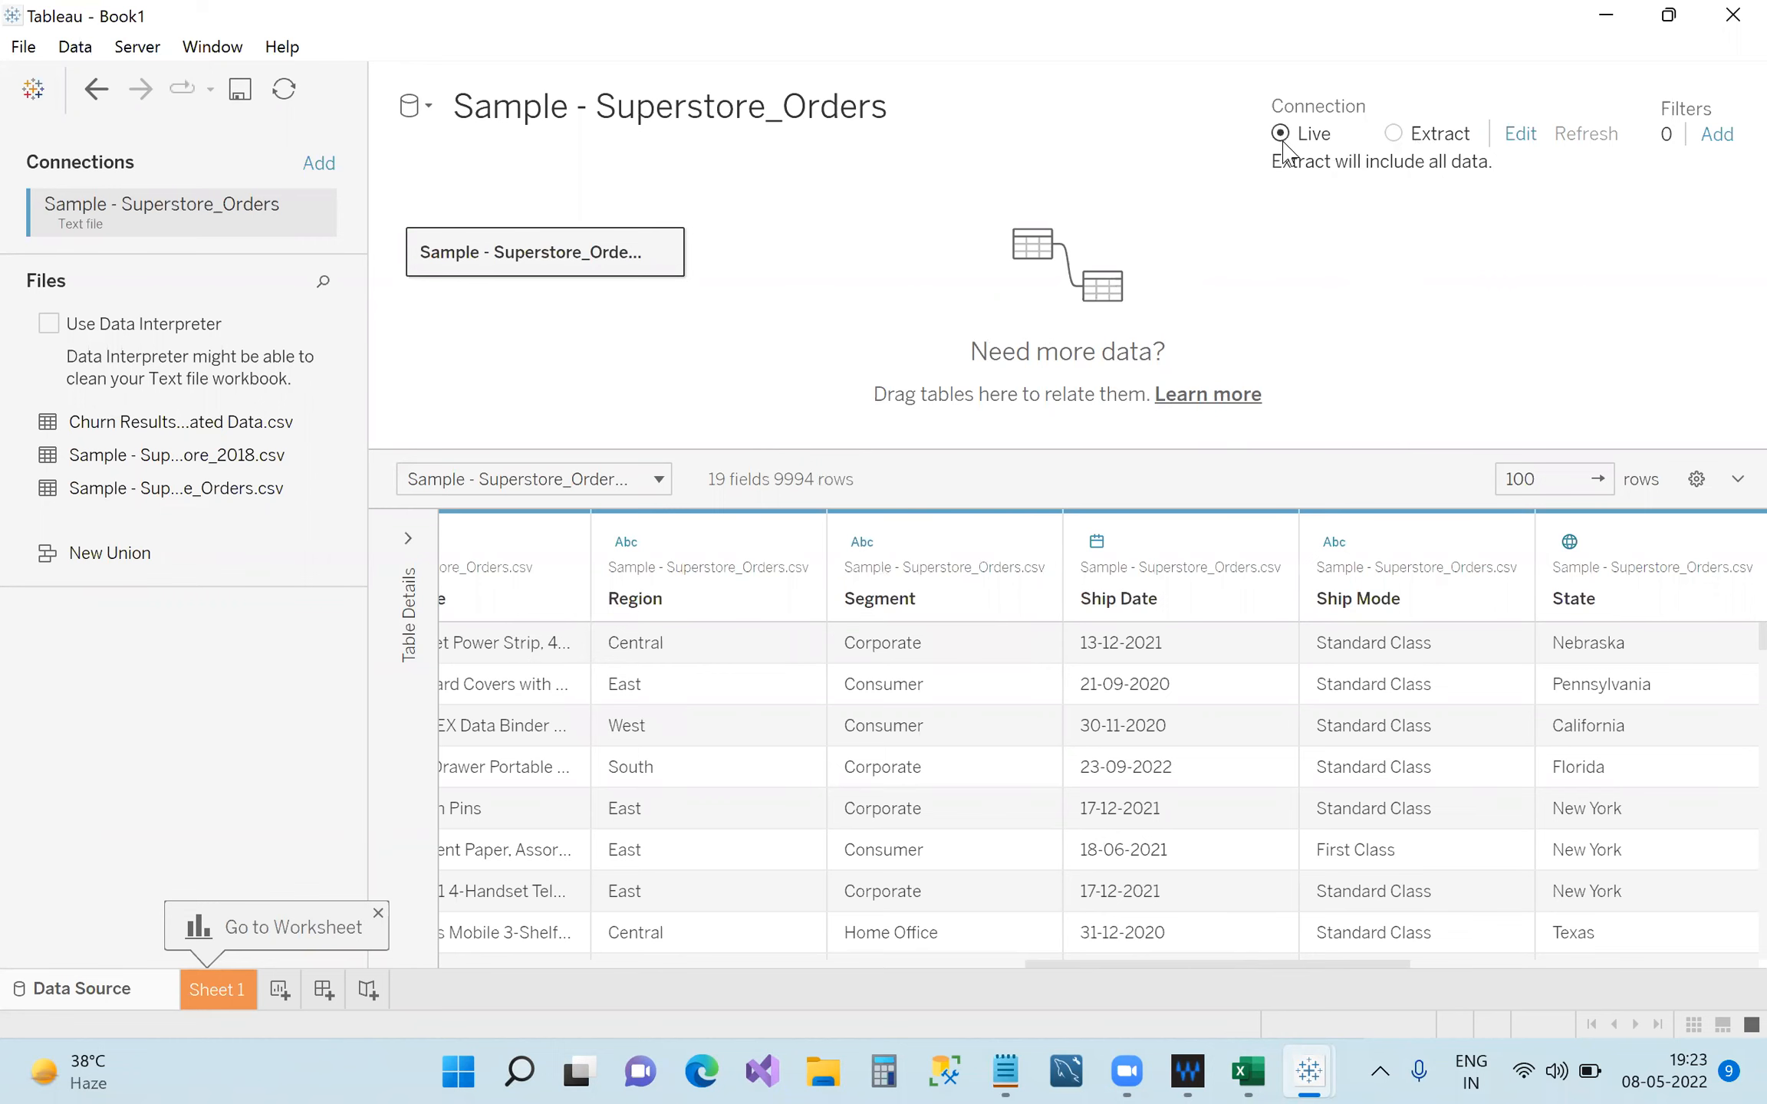
click(229, 989)
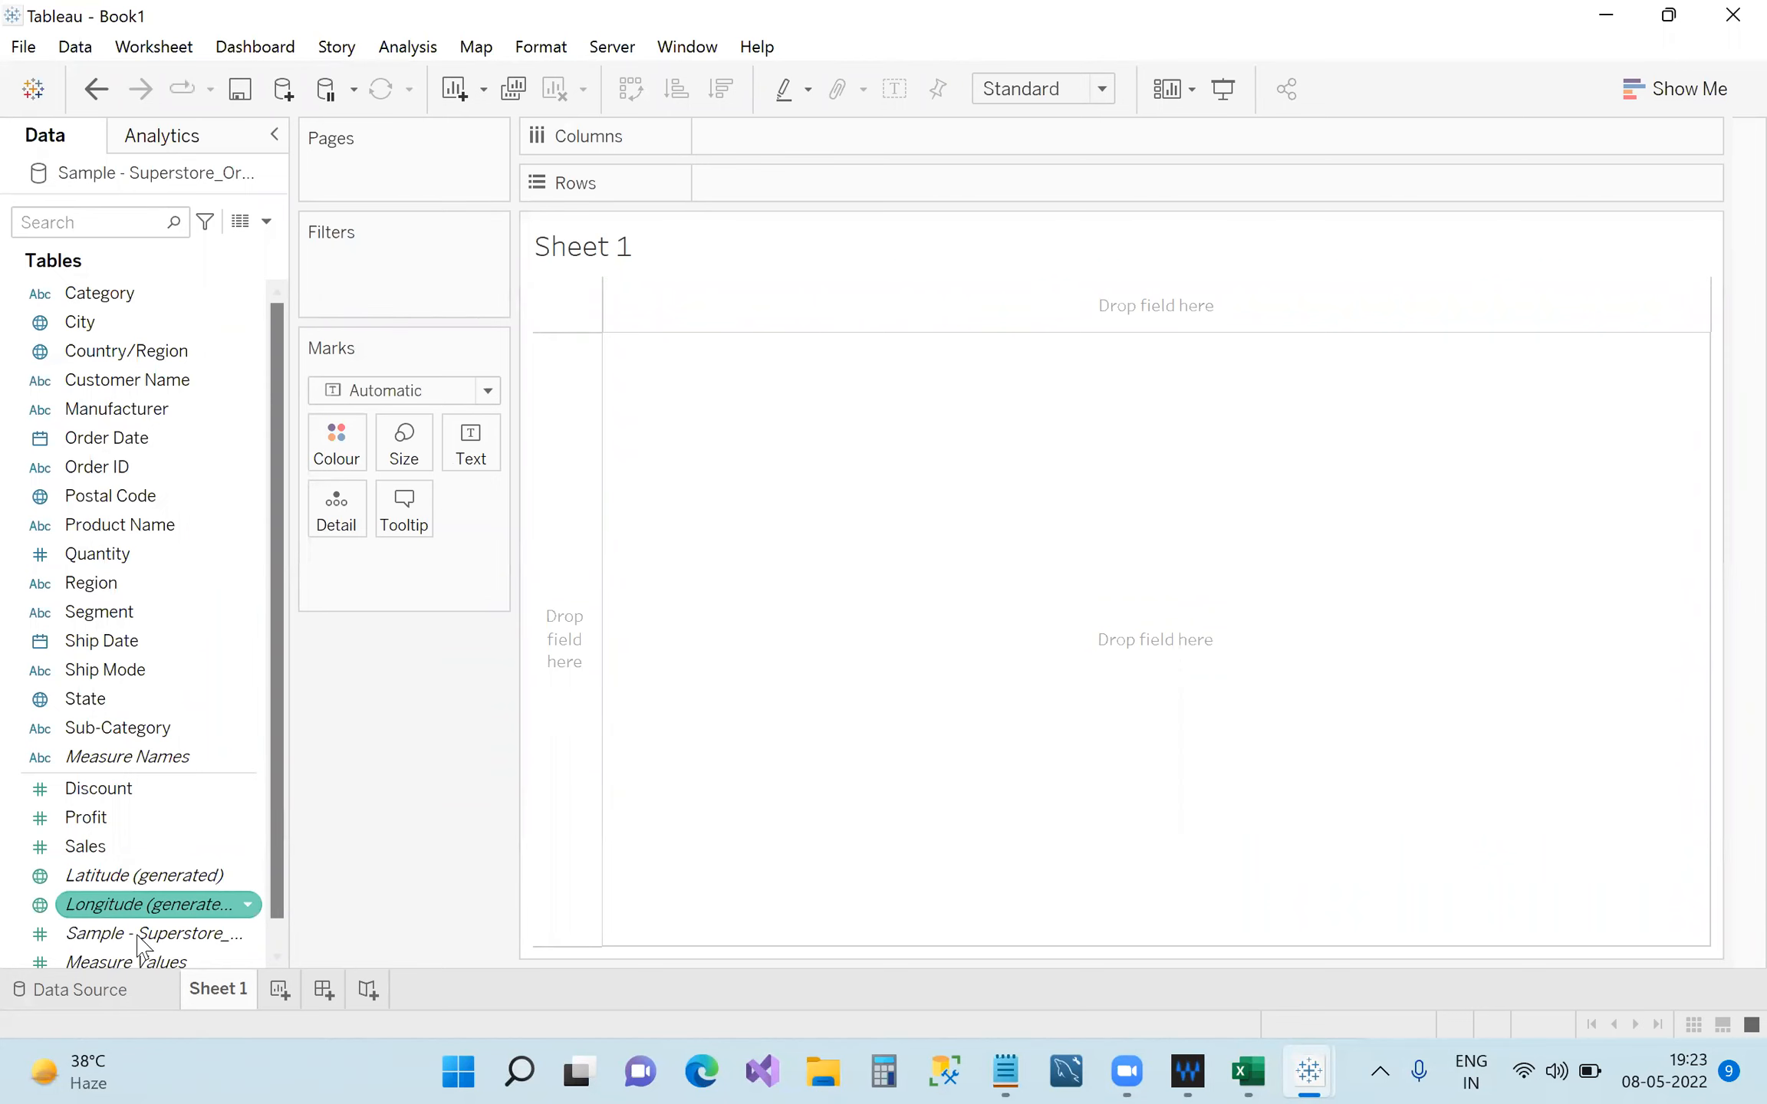
click(129, 1001)
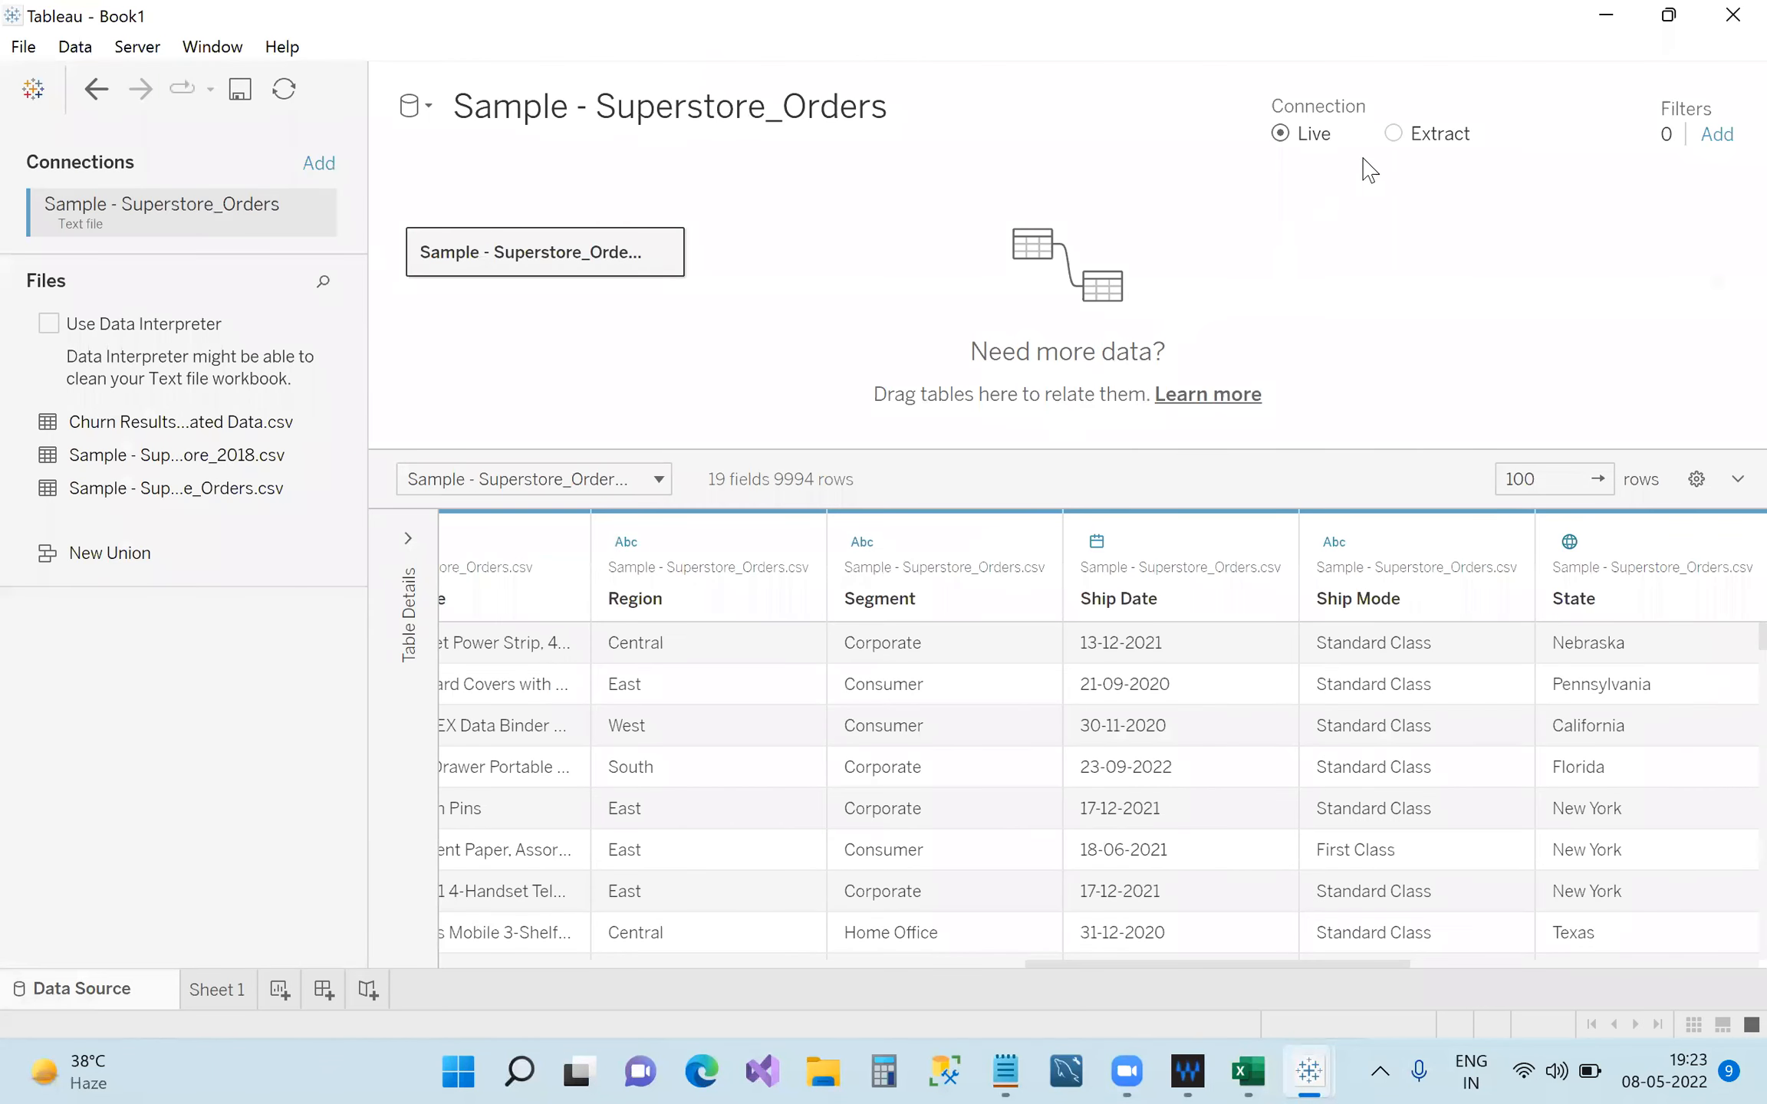
click(1393, 134)
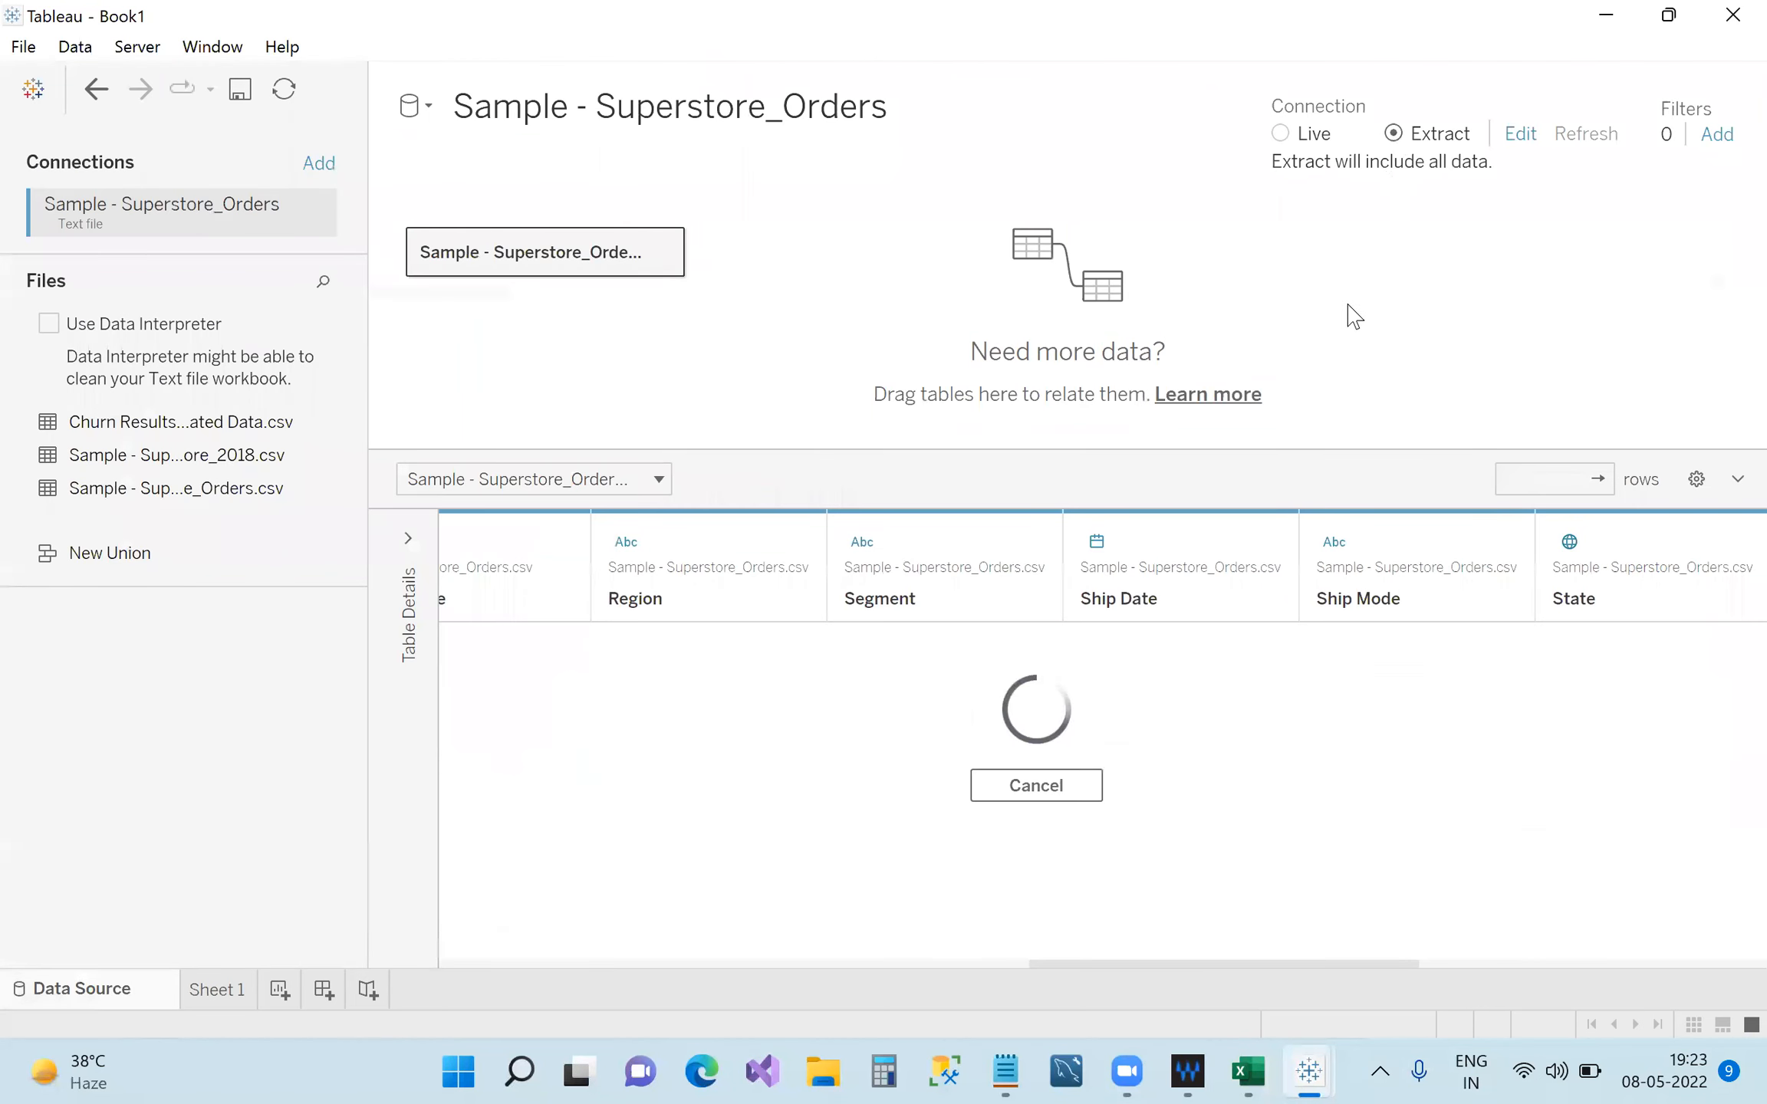
Go to Sheet 1 and close the Save Extract As dialog without saving the extract file.
click(218, 997)
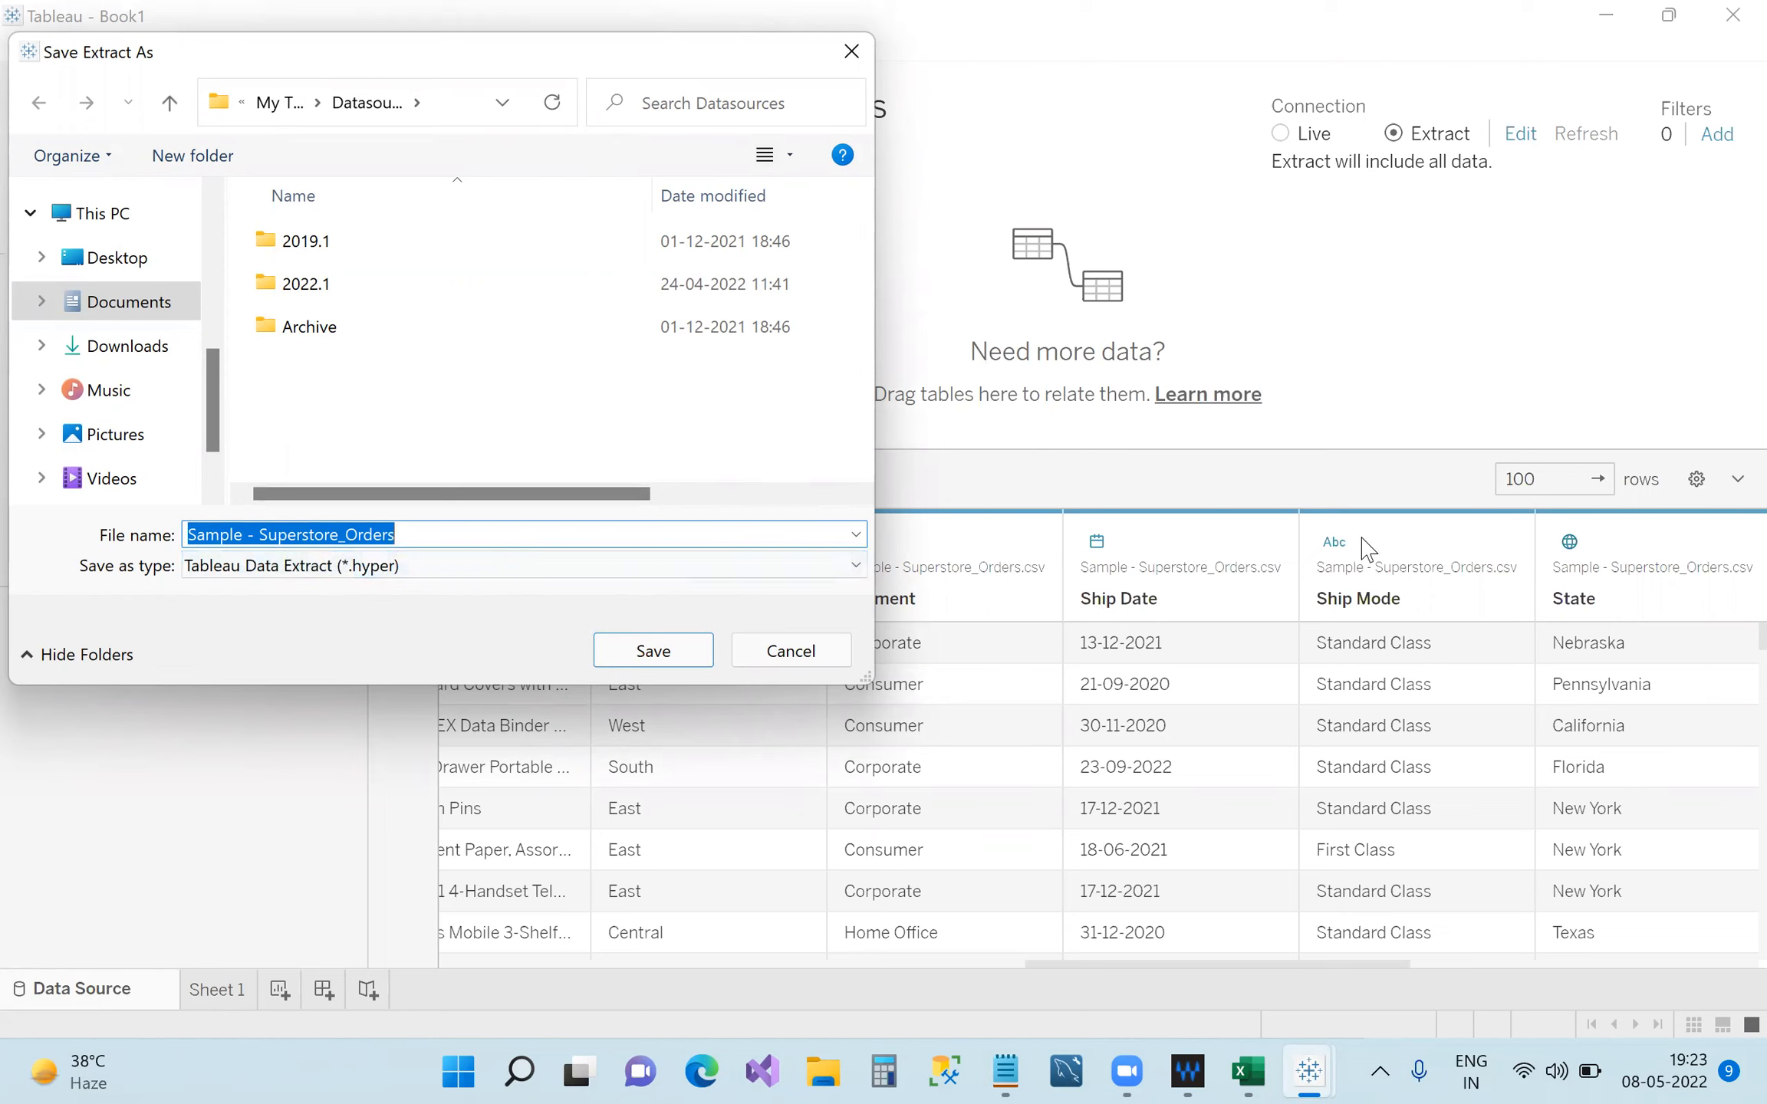
mouse_move(1248, 1070)
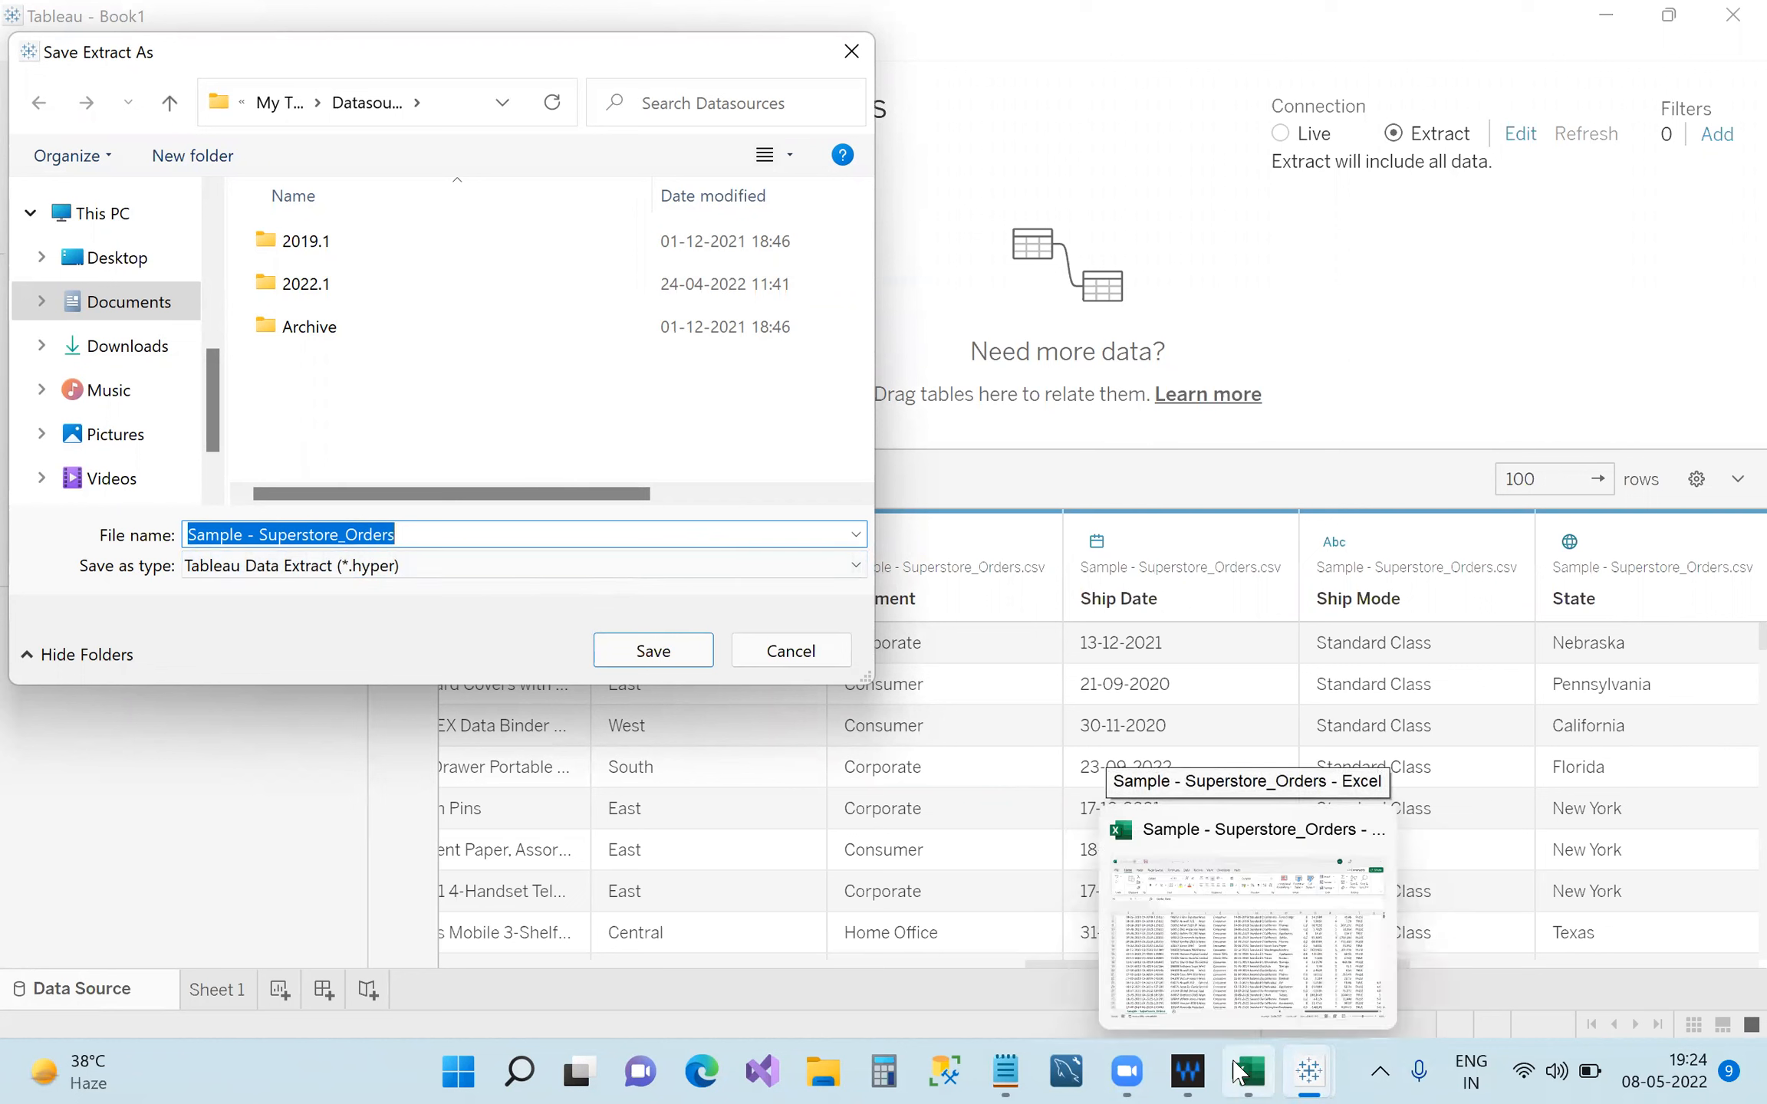
click(853, 65)
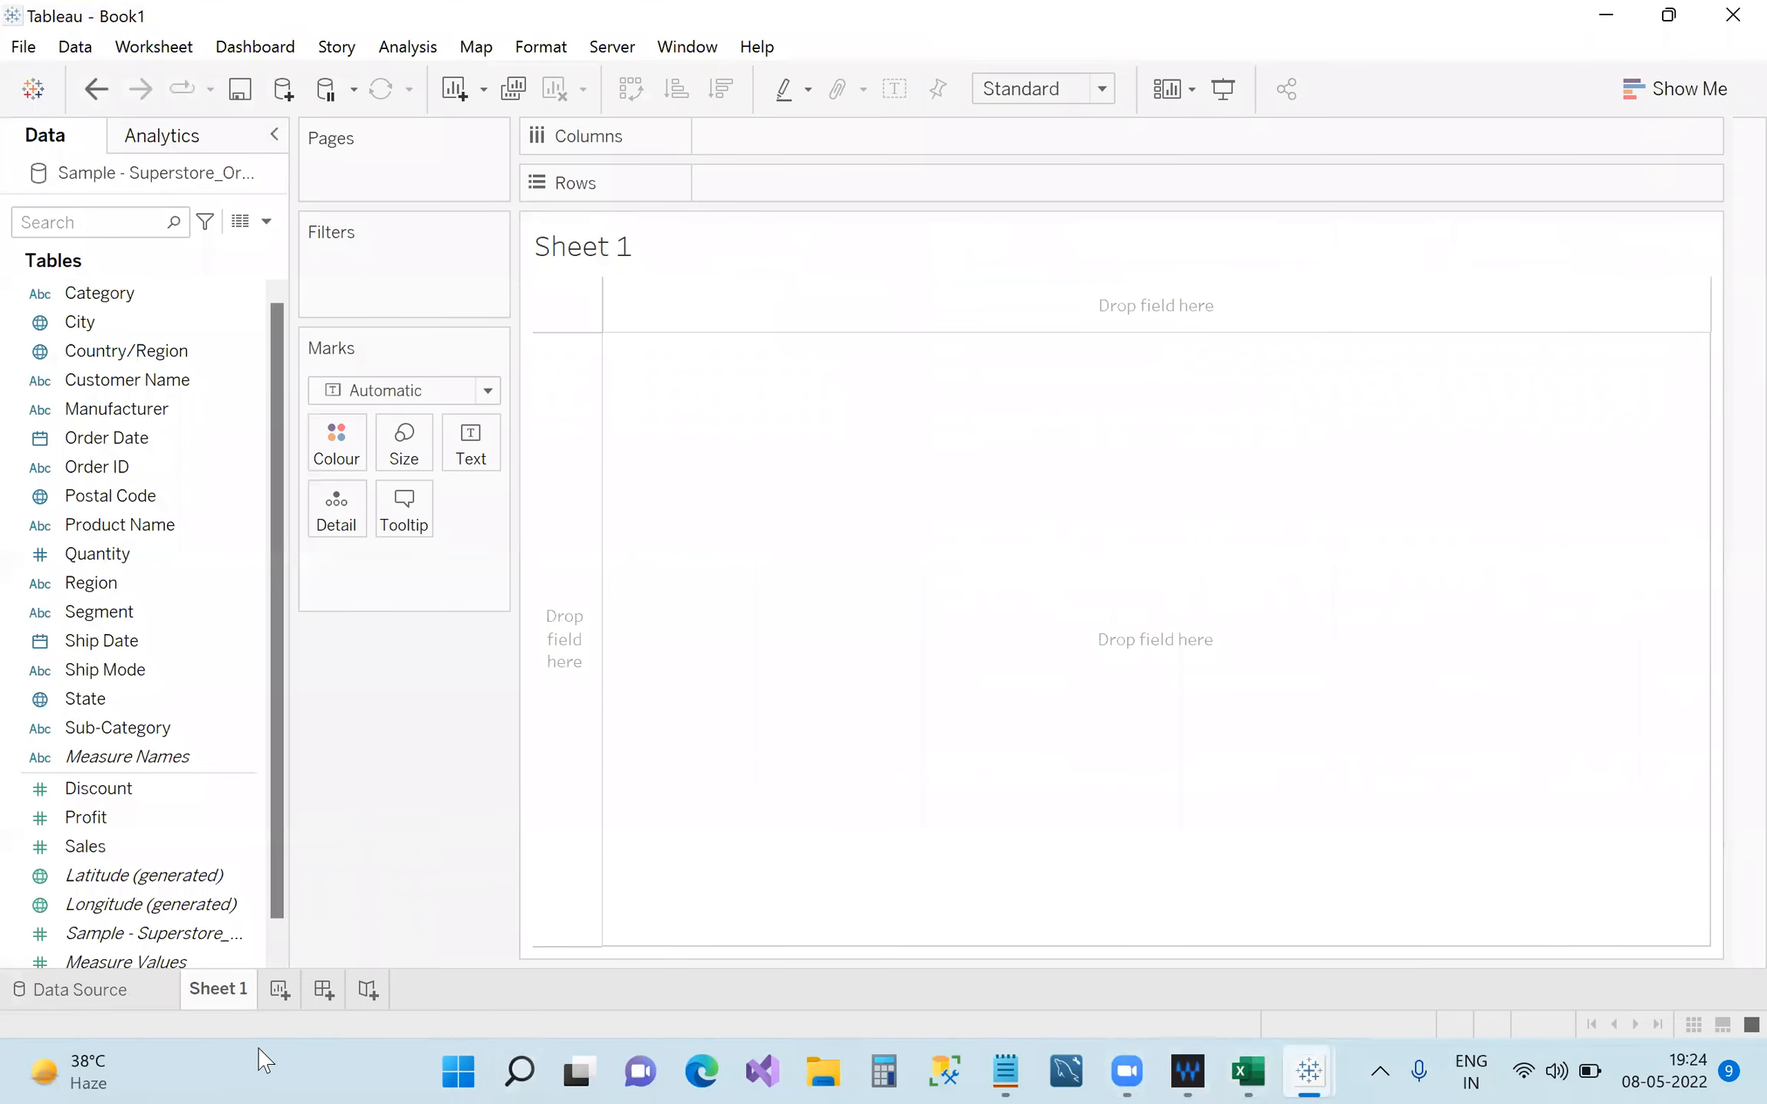
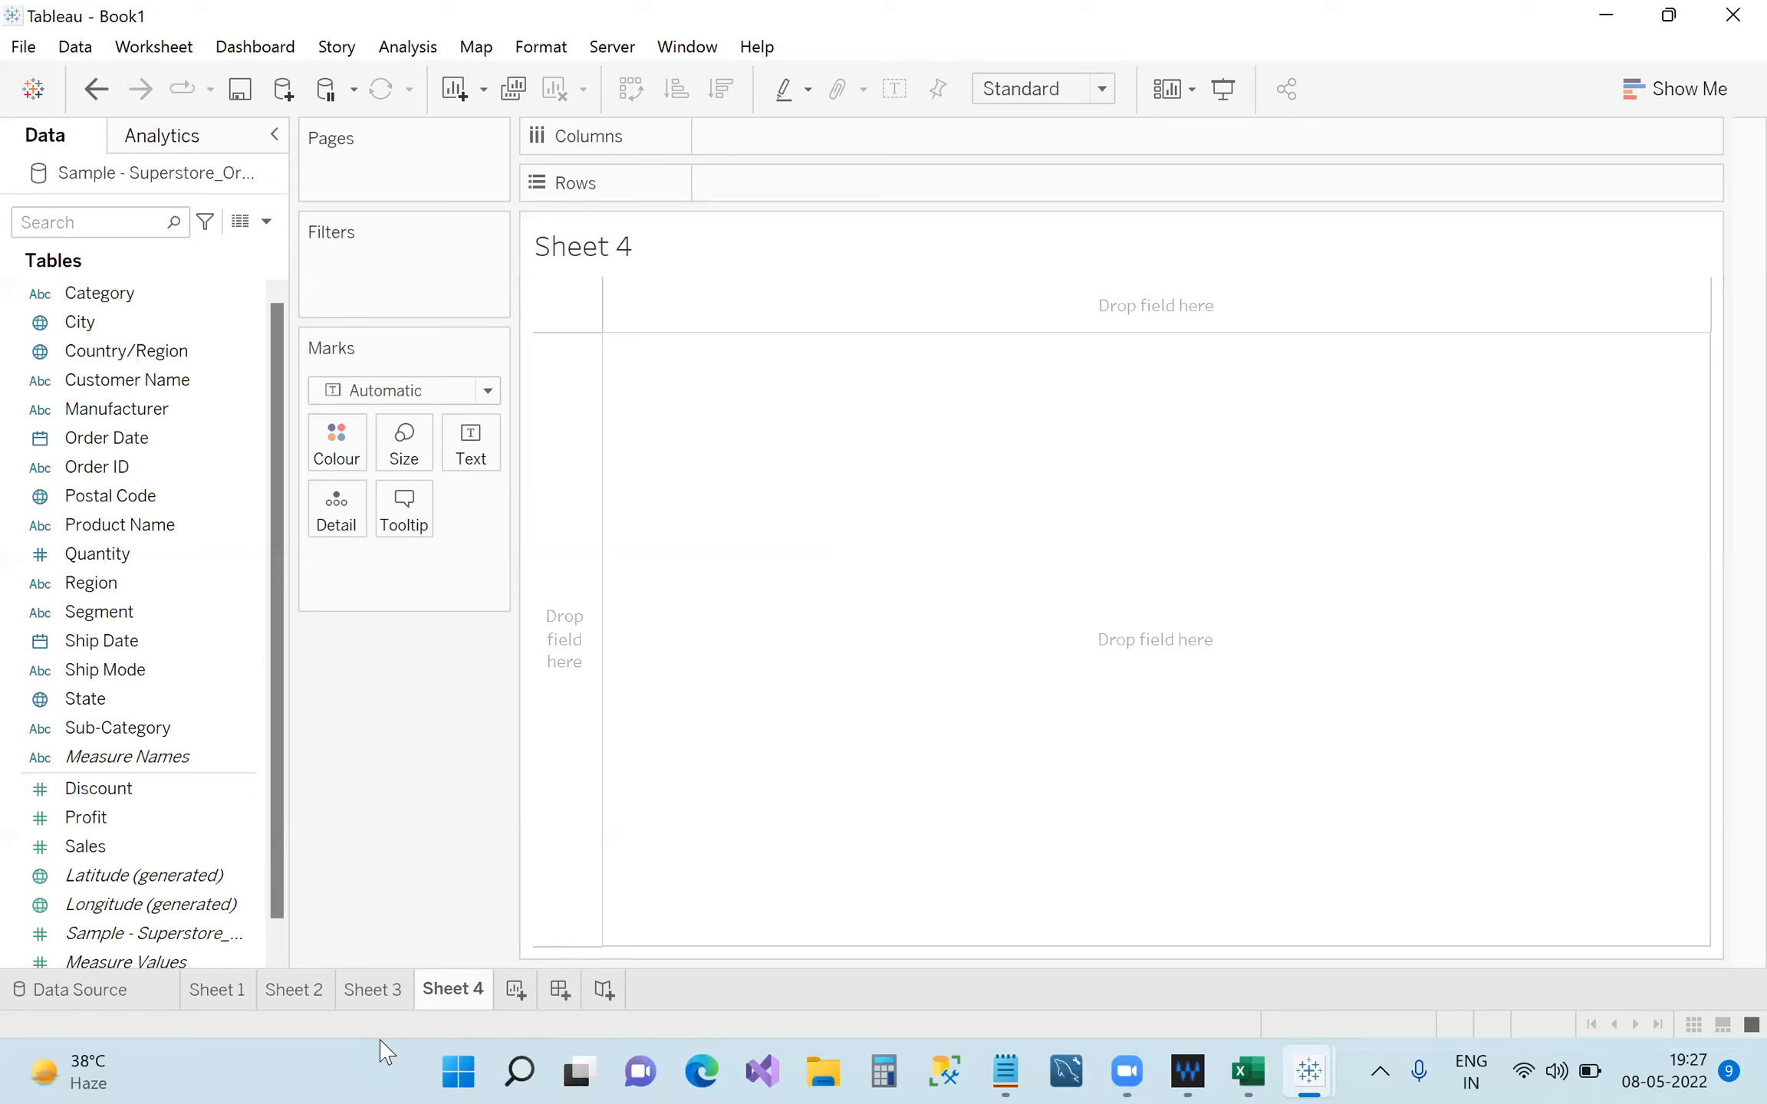
Duplicate Sheet 4, then delete the resulting Sheet 4 (2) copy.
right_click(453, 989)
click(552, 745)
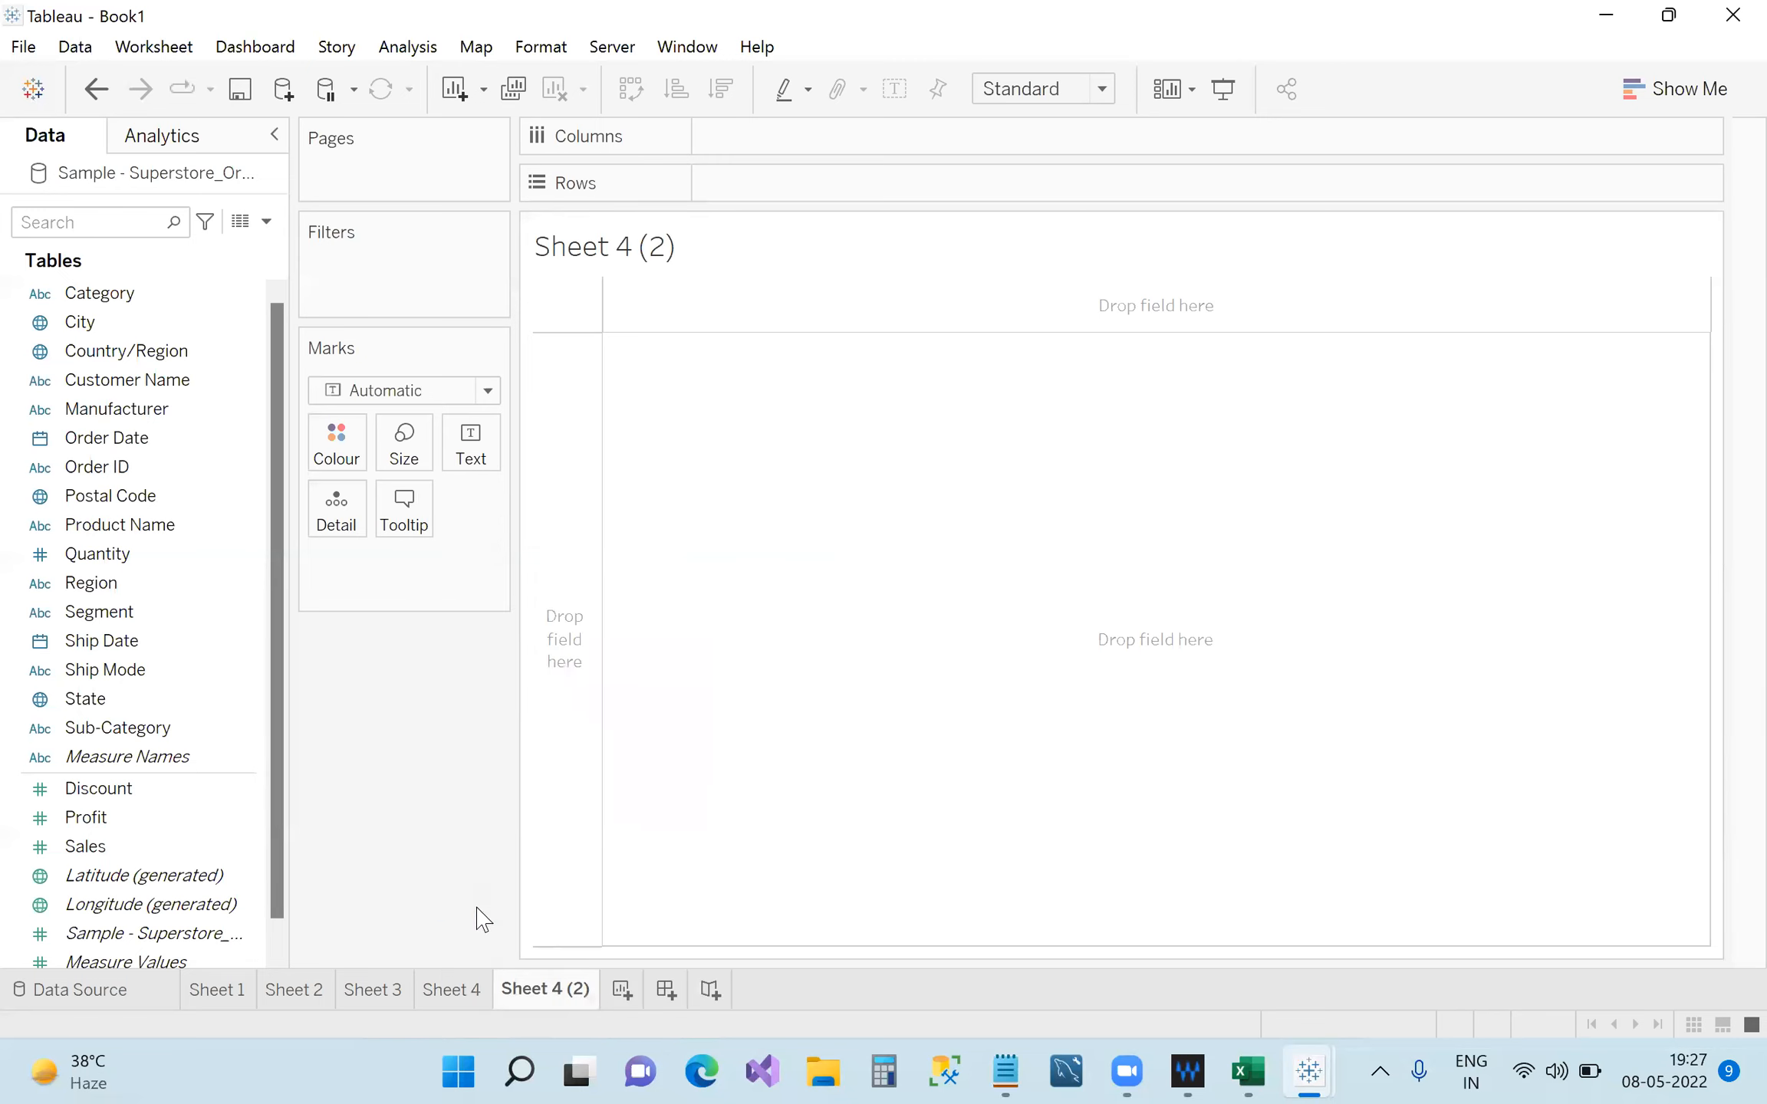
right_click(529, 976)
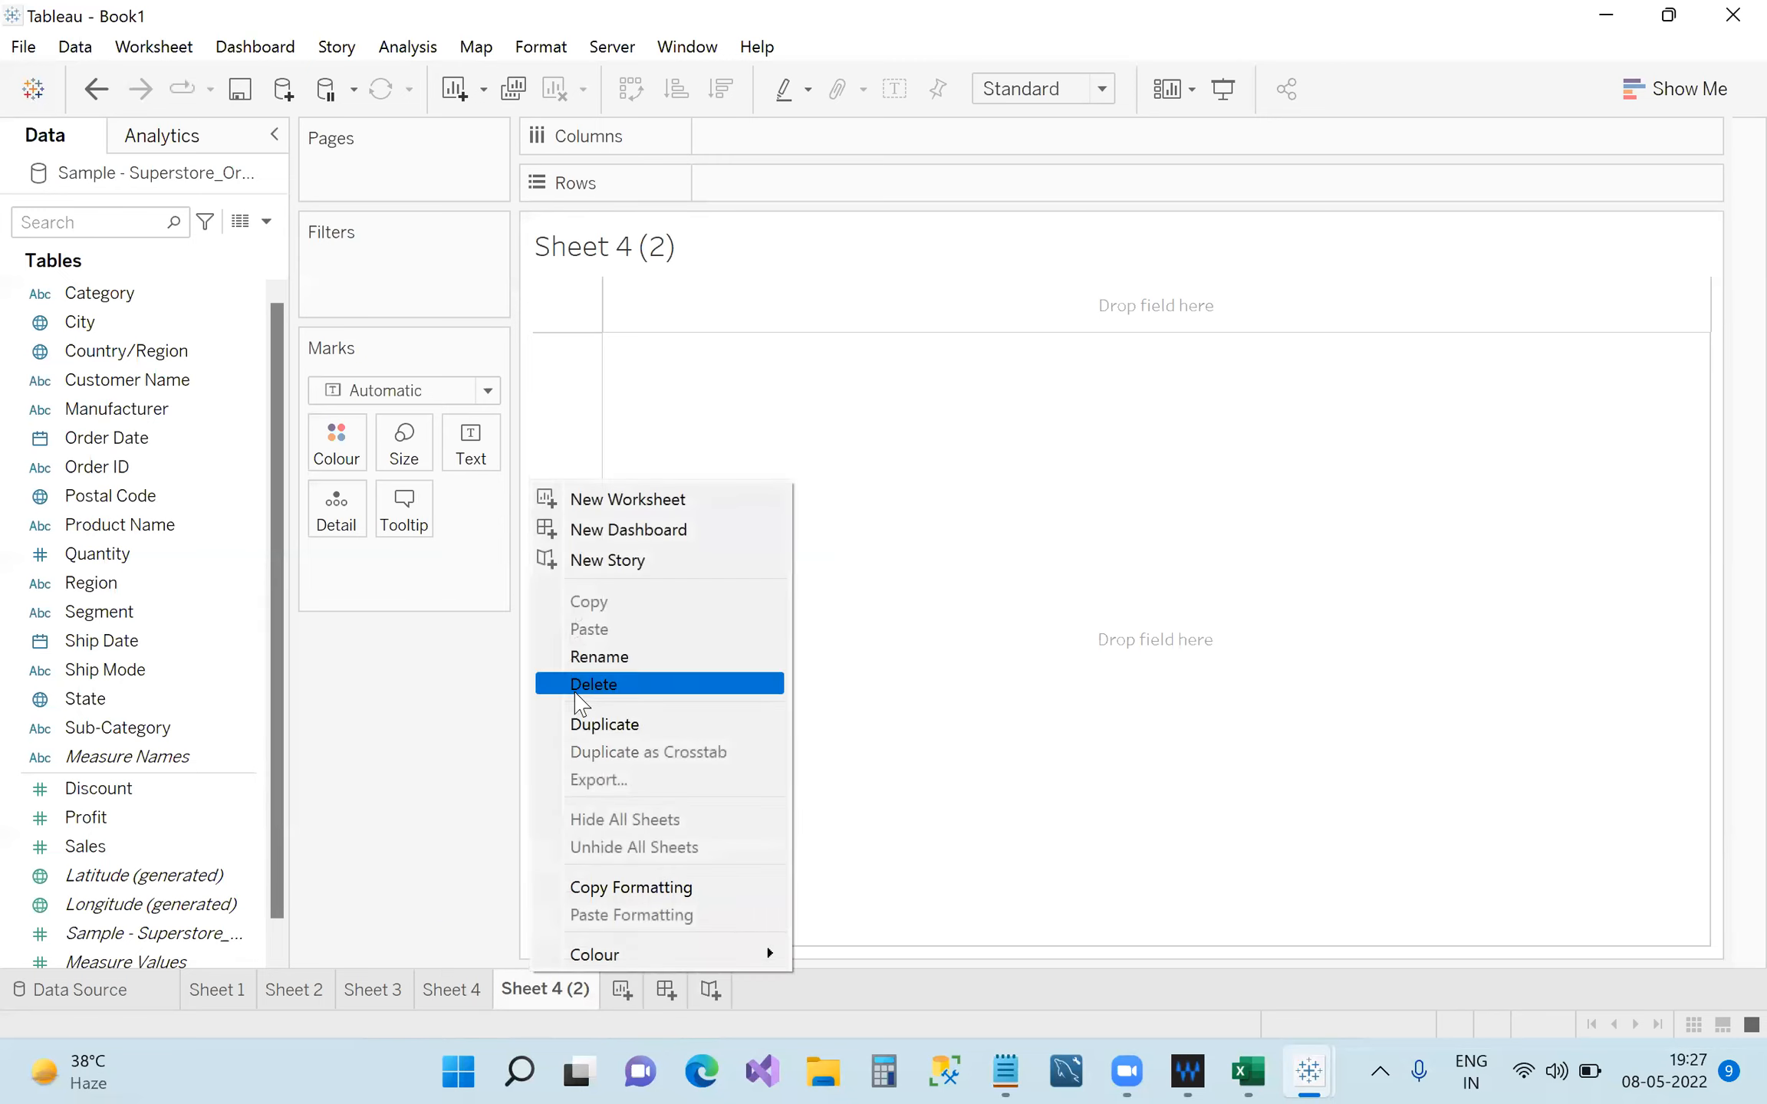
click(576, 699)
Delete Sheet 4, Sheet 3 and Sheet 2 so only Sheet 1 remains.
right_click(460, 983)
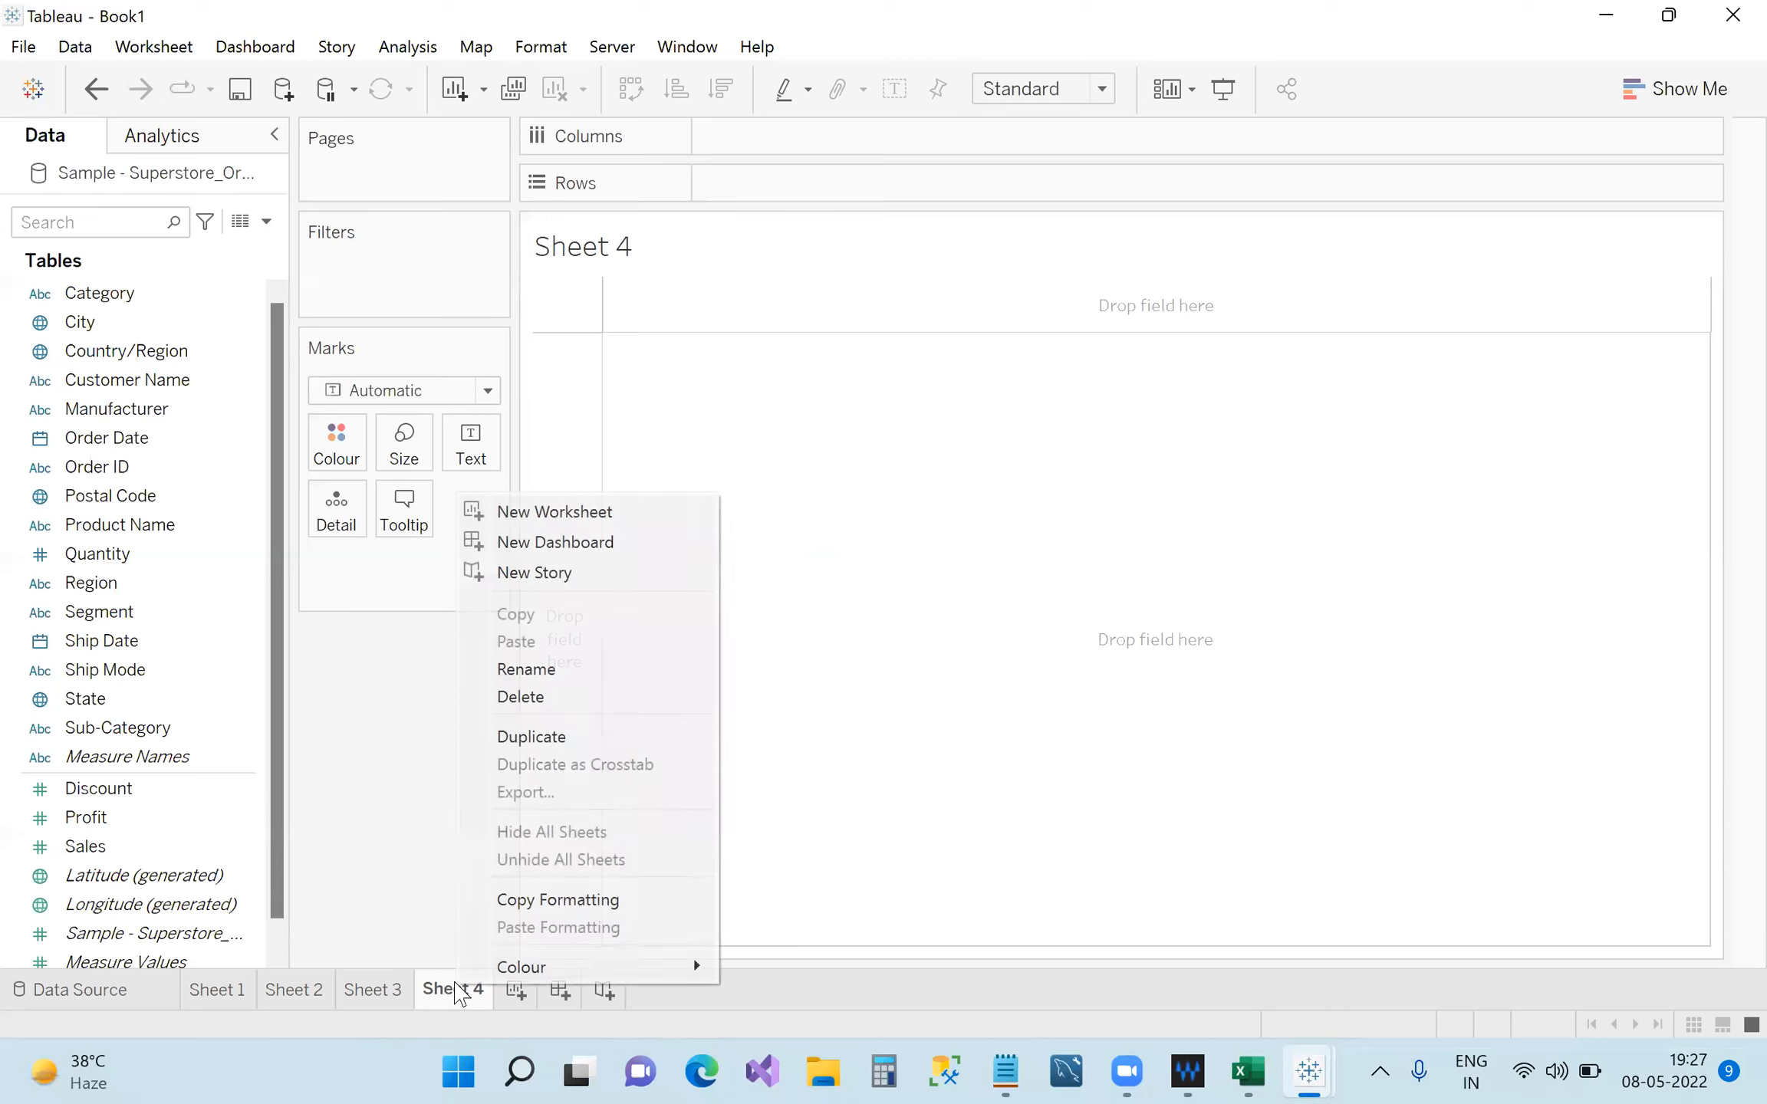
click(491, 698)
right_click(374, 996)
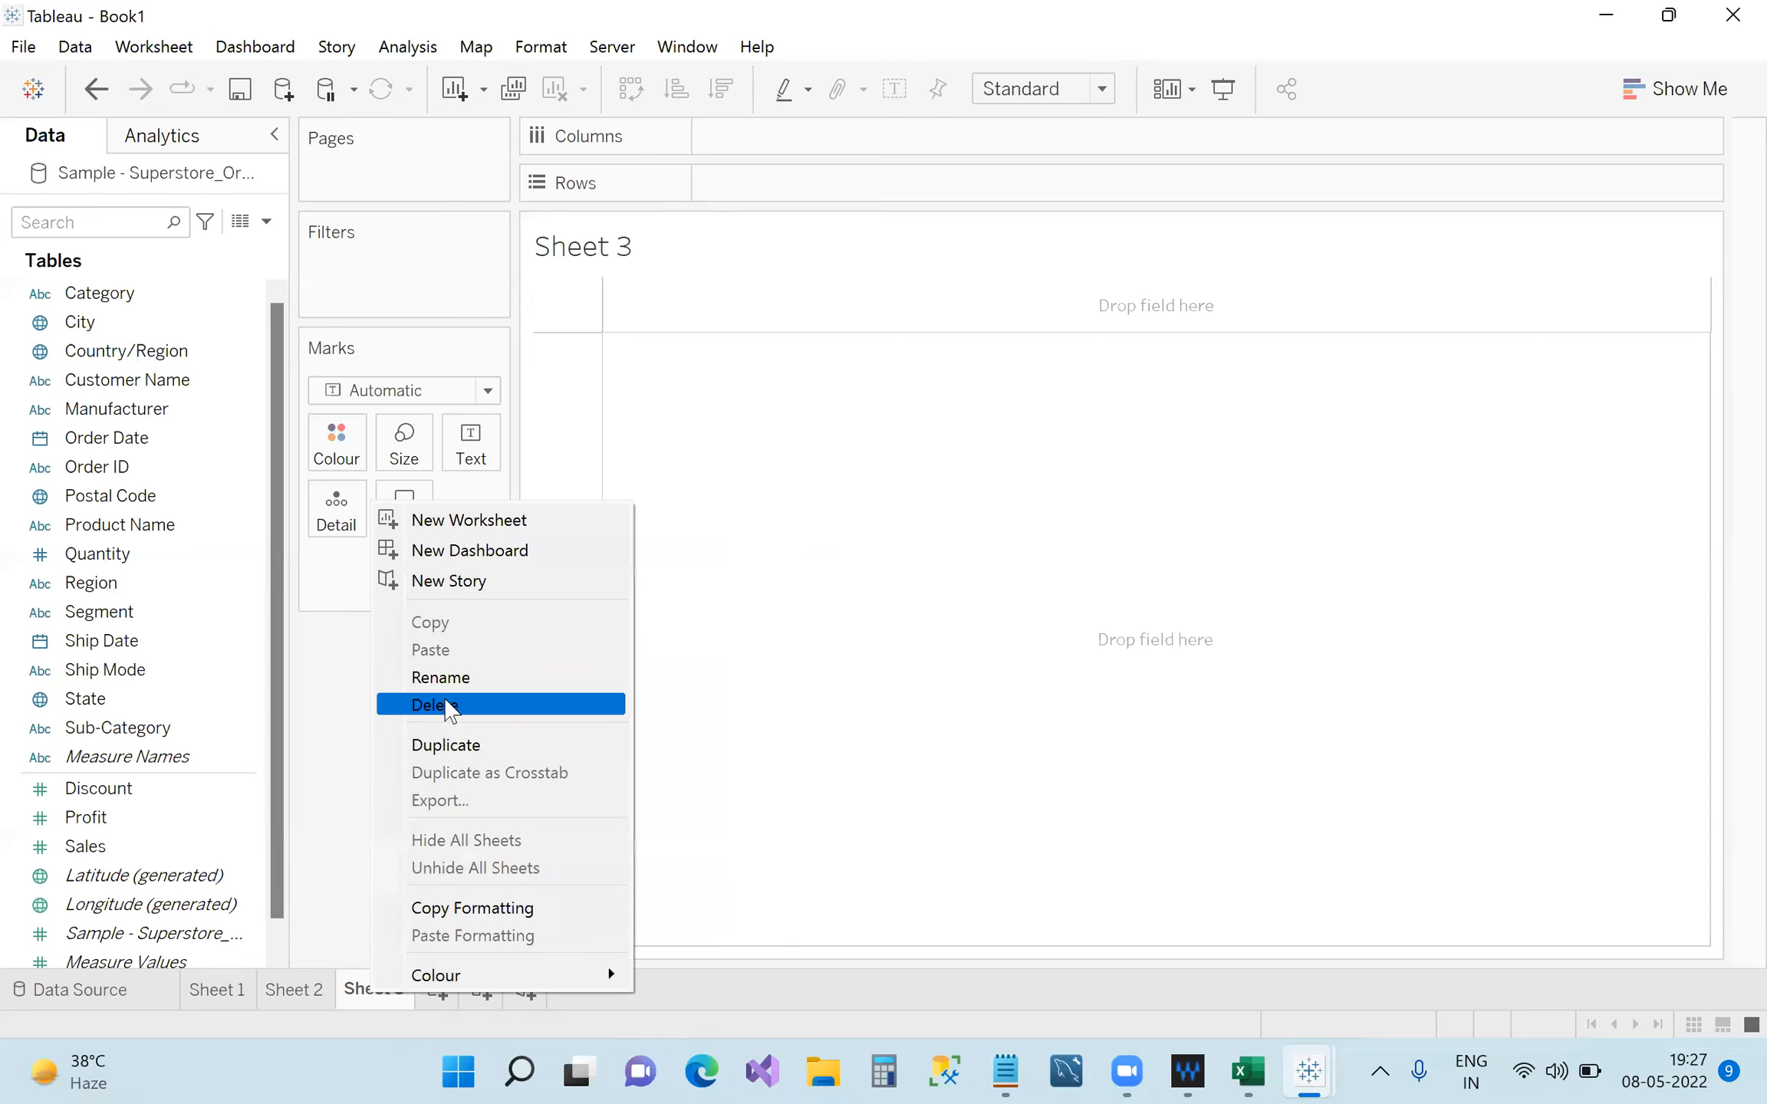
click(448, 705)
right_click(307, 1006)
click(393, 710)
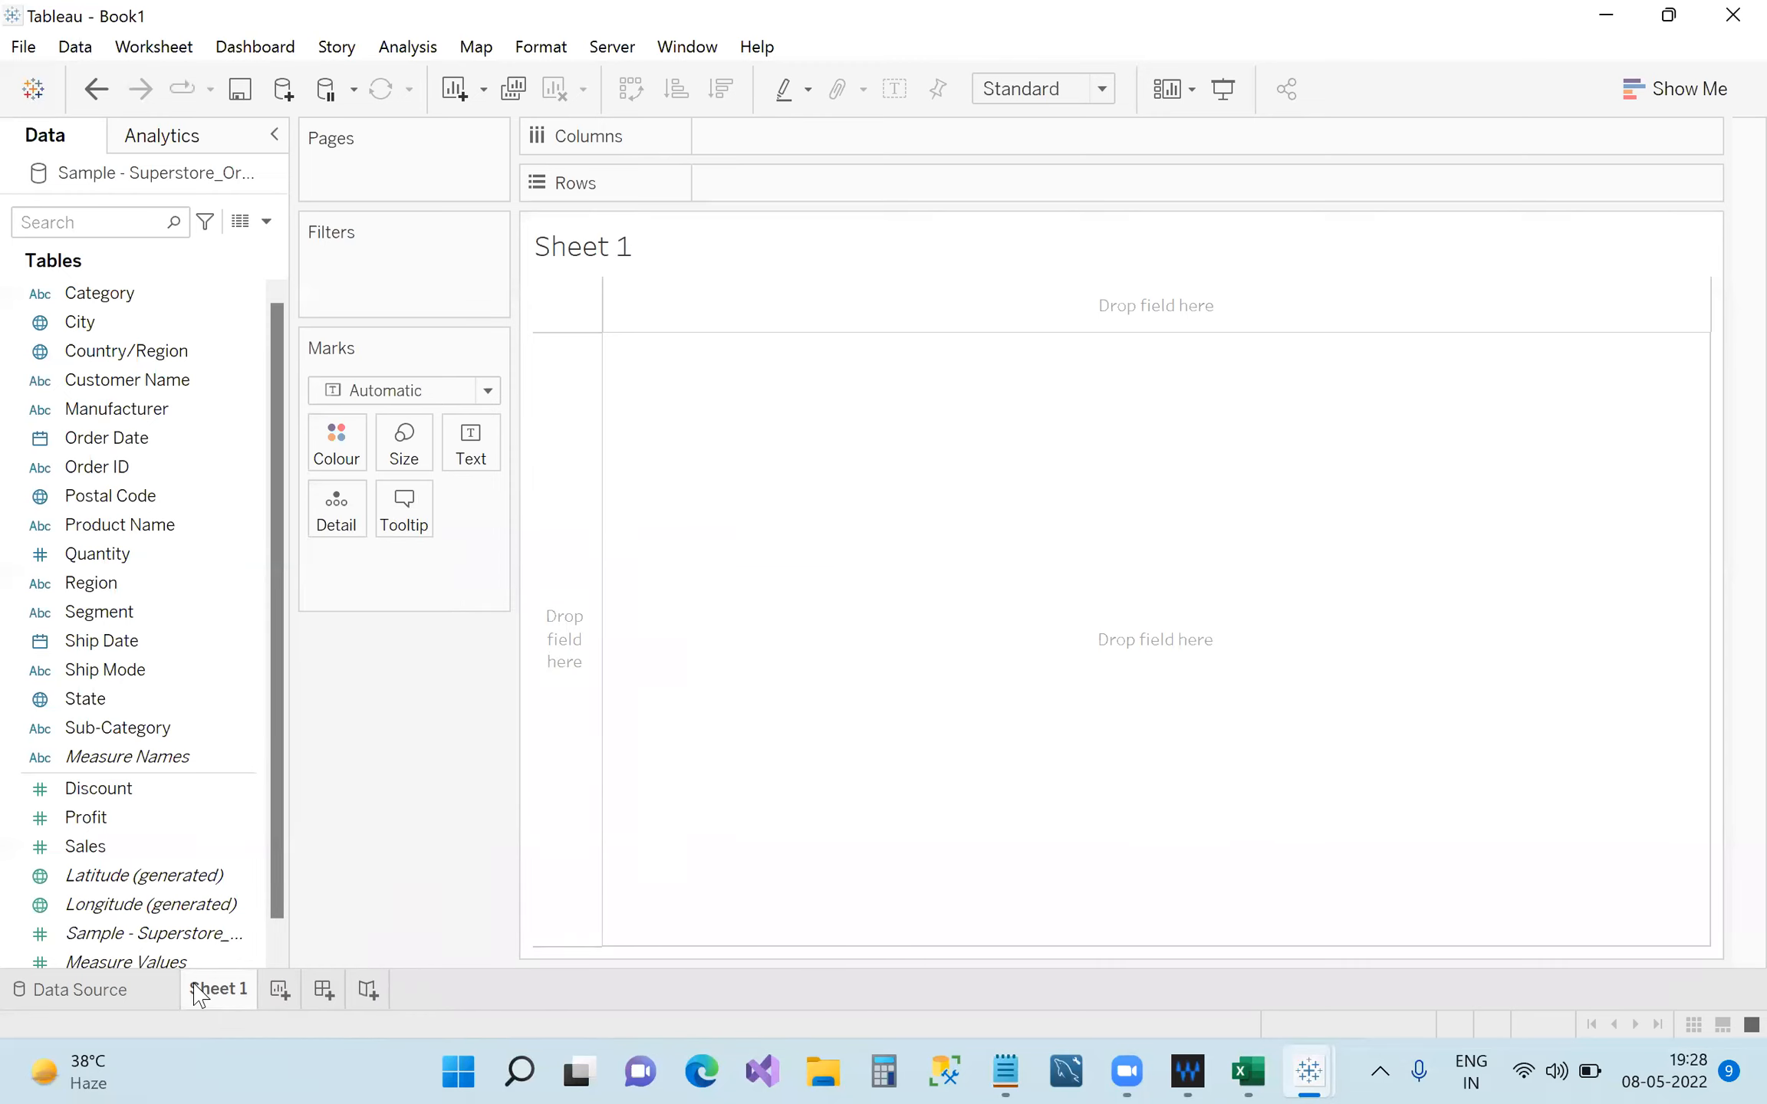
click(92, 990)
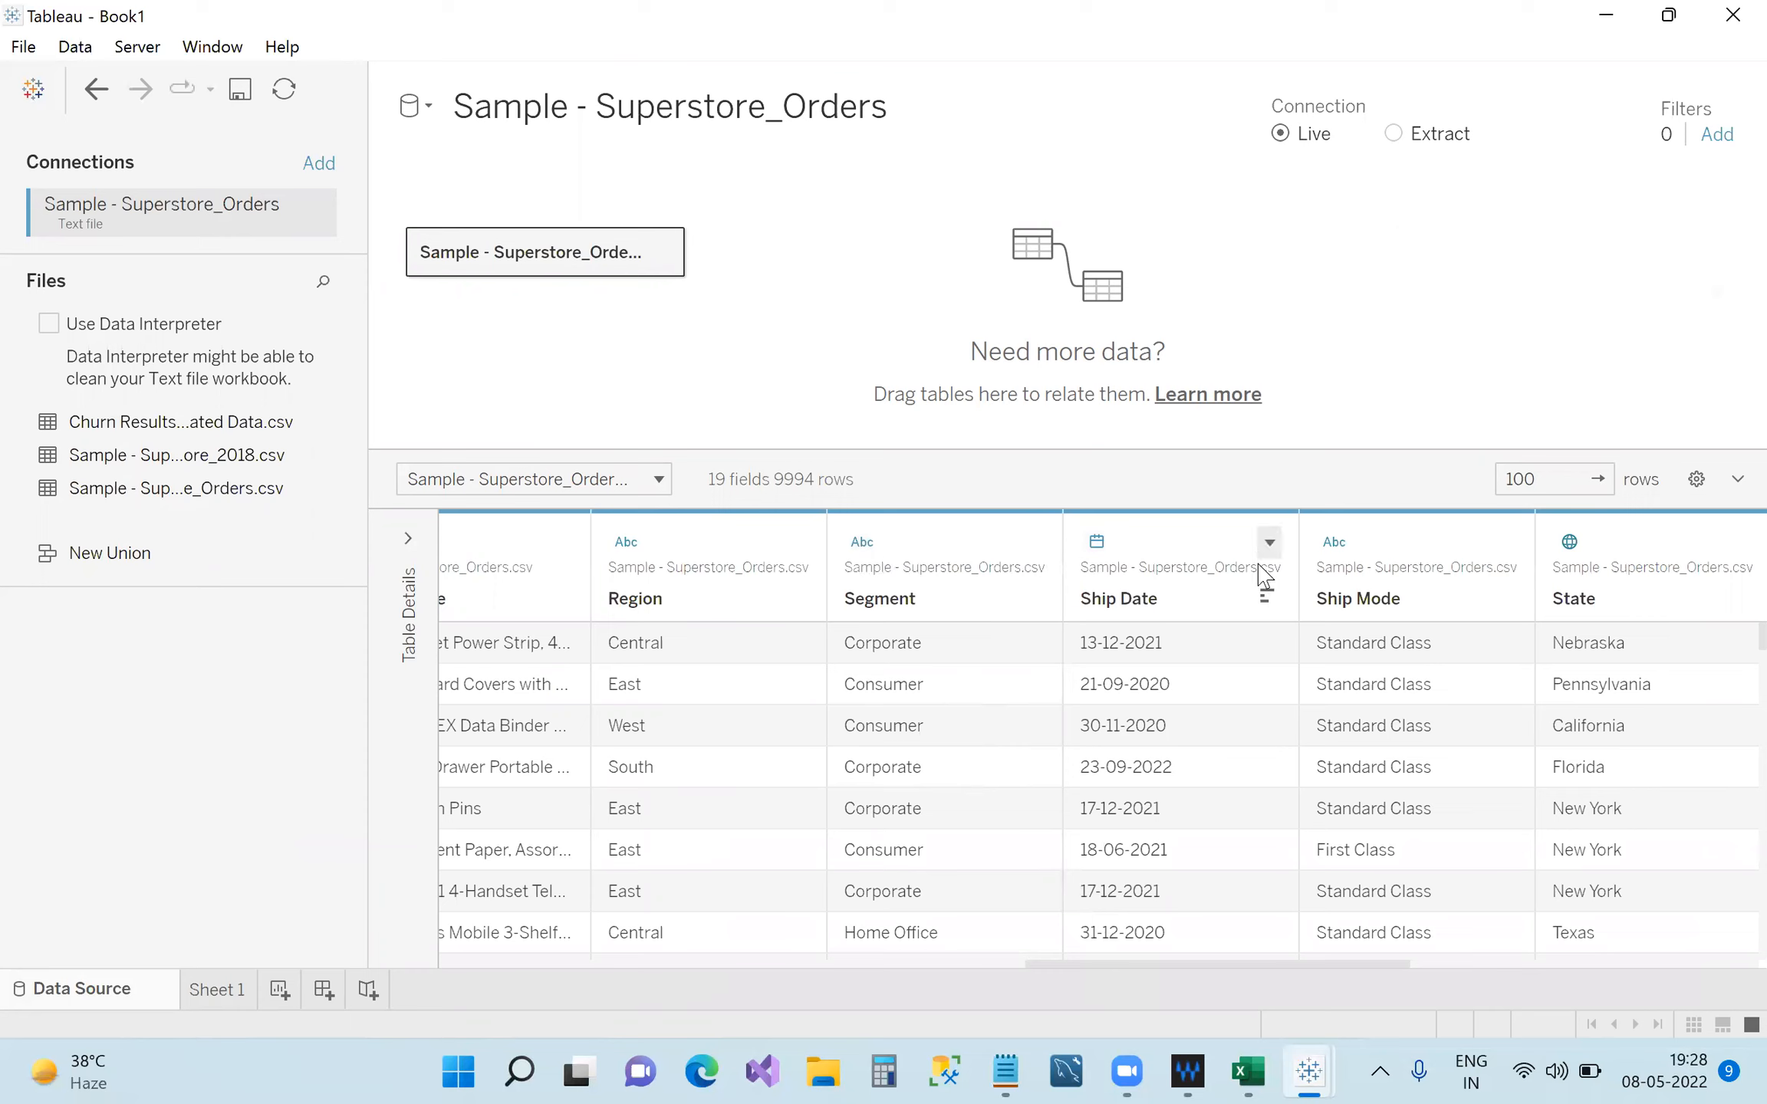
click(218, 990)
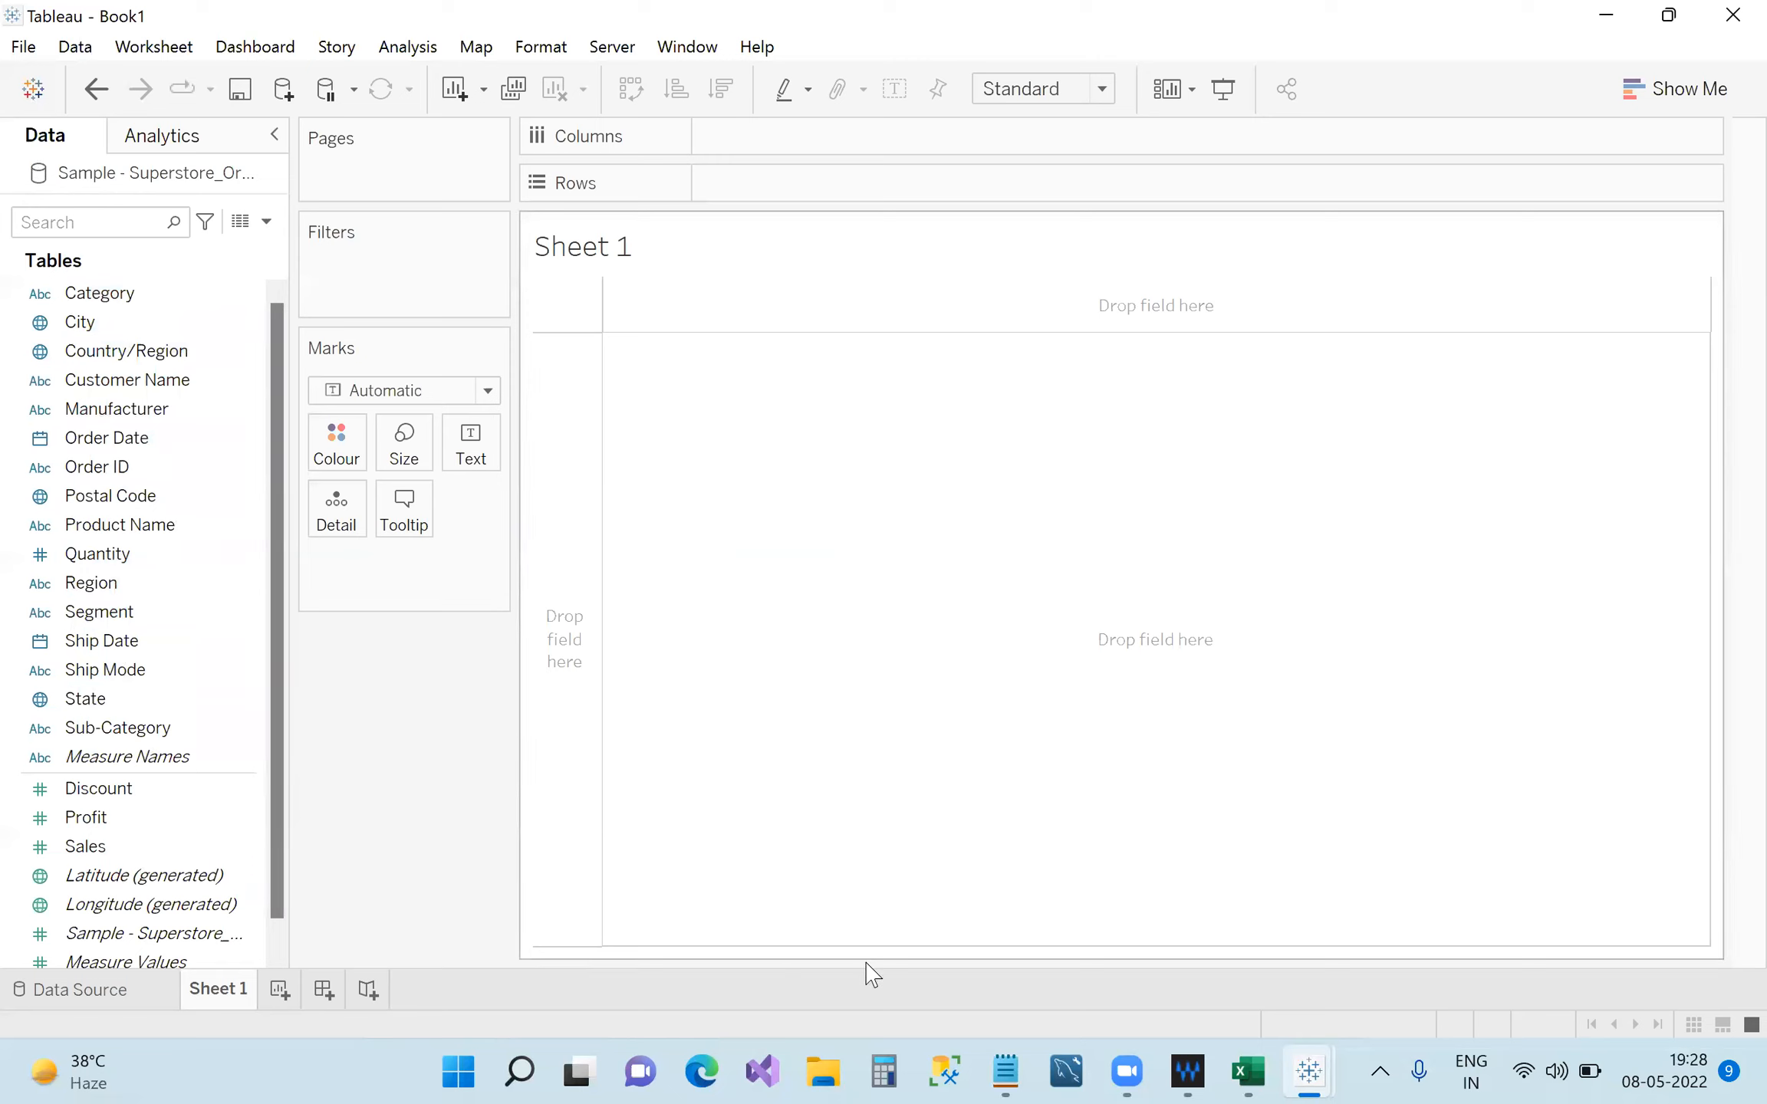
Type 'Data Pane' on a new line at the end of the Notepad notes.
click(1006, 1071)
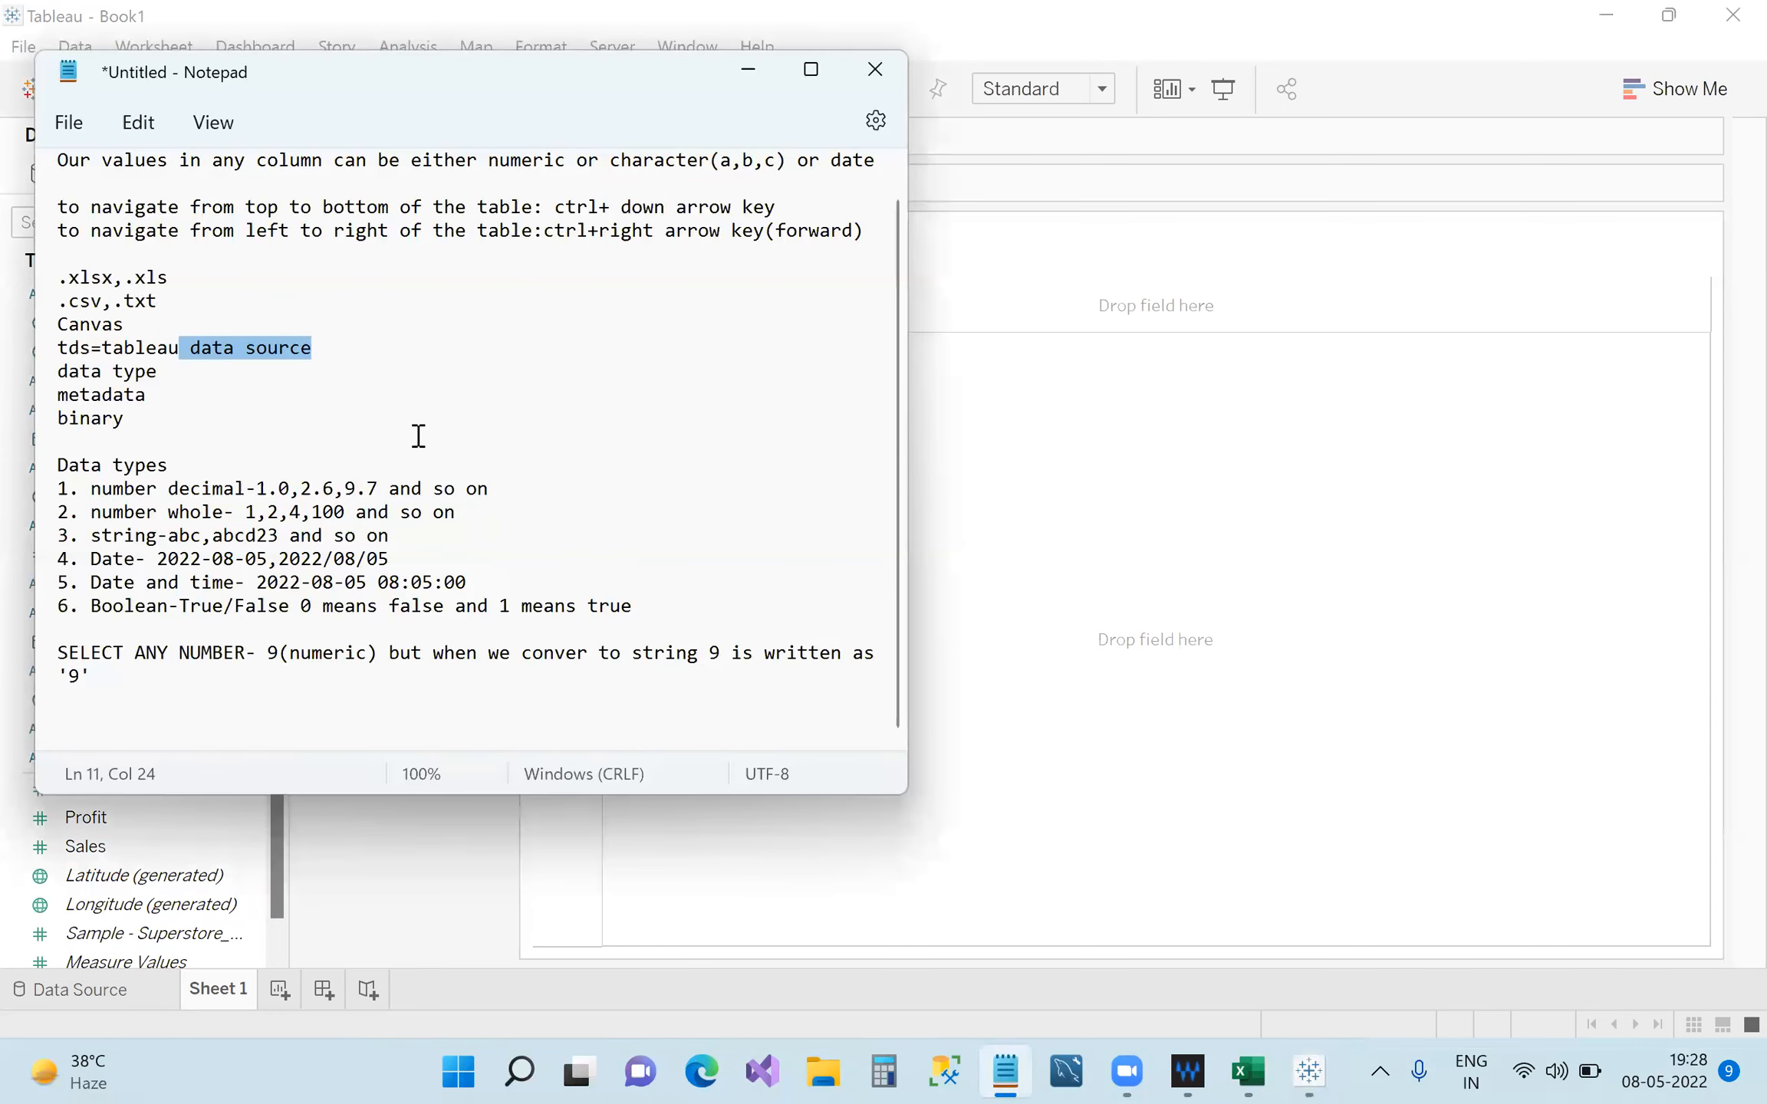
click(275, 687)
key(Return)
text(Data )
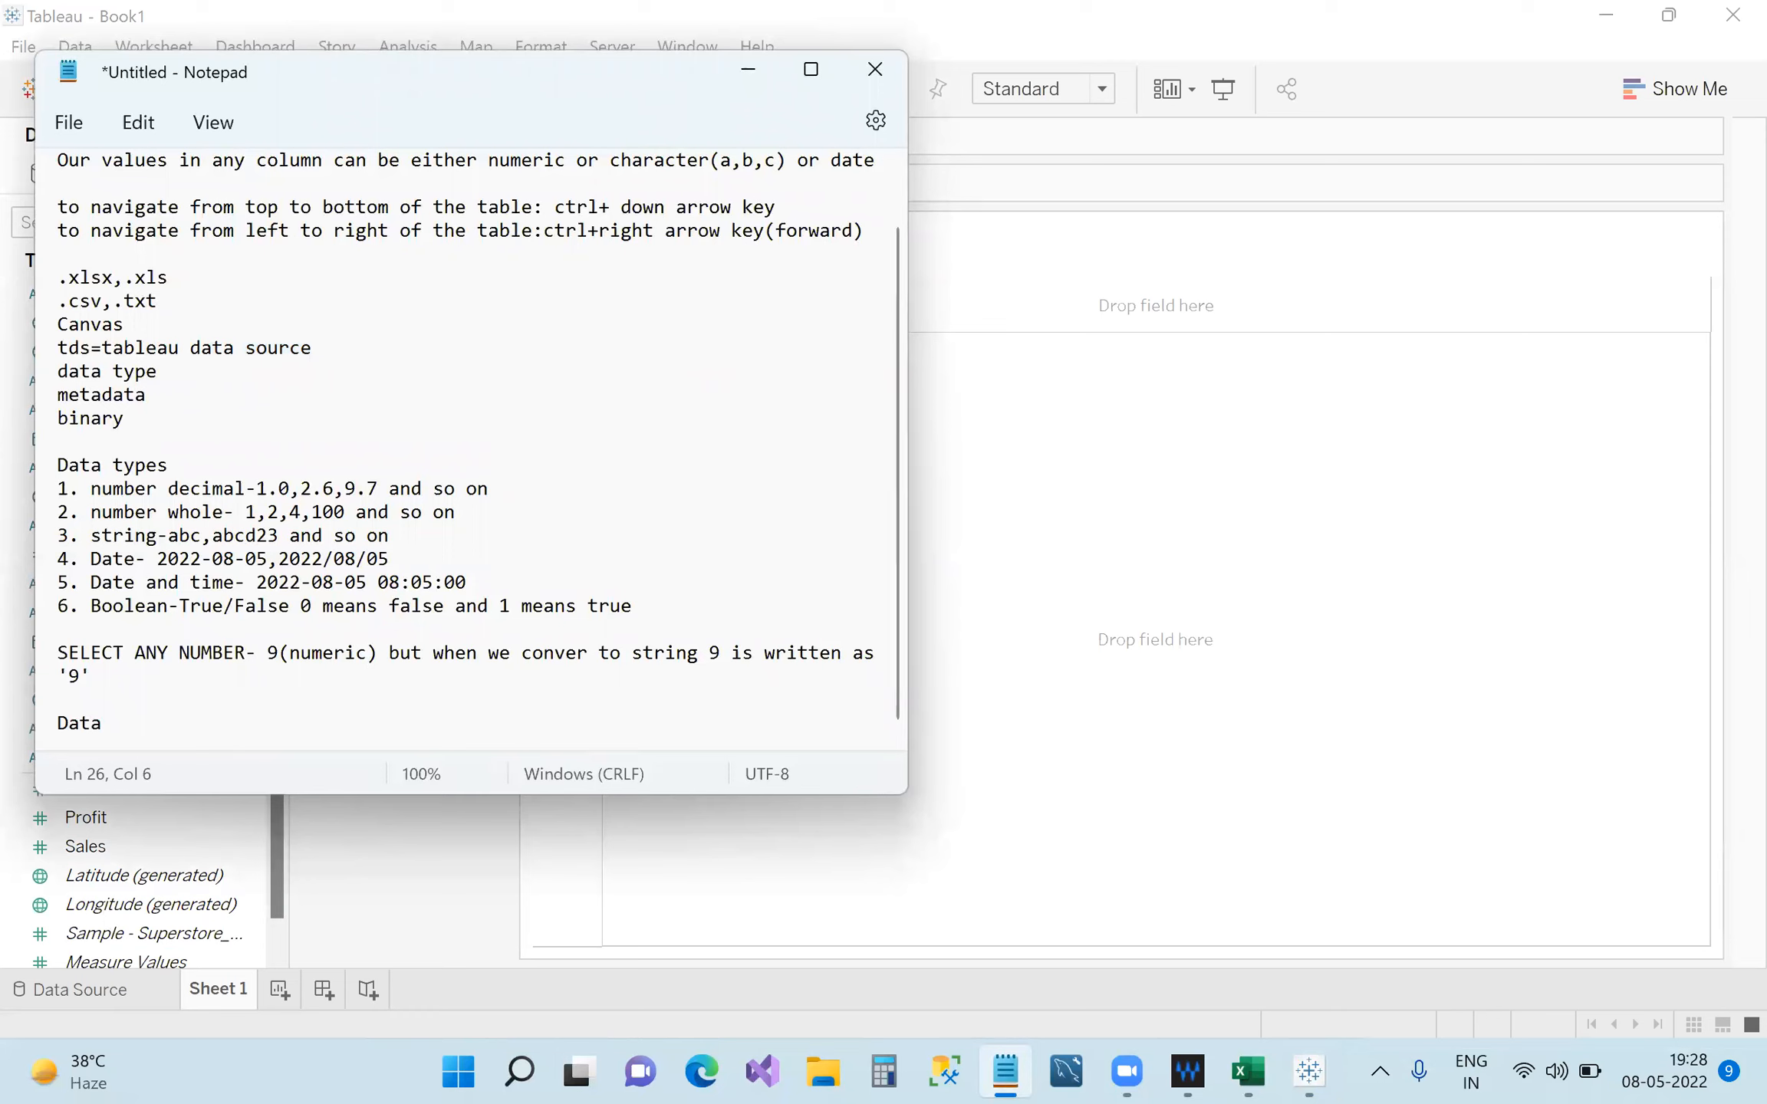
text(Pane)
drag(174, 724, 47, 724)
click(203, 729)
drag(185, 718, 56, 715)
click(348, 725)
Minimize Notepad, select the Product Name and City fields, visit the Data Source page, return to Sheet 1.
click(748, 71)
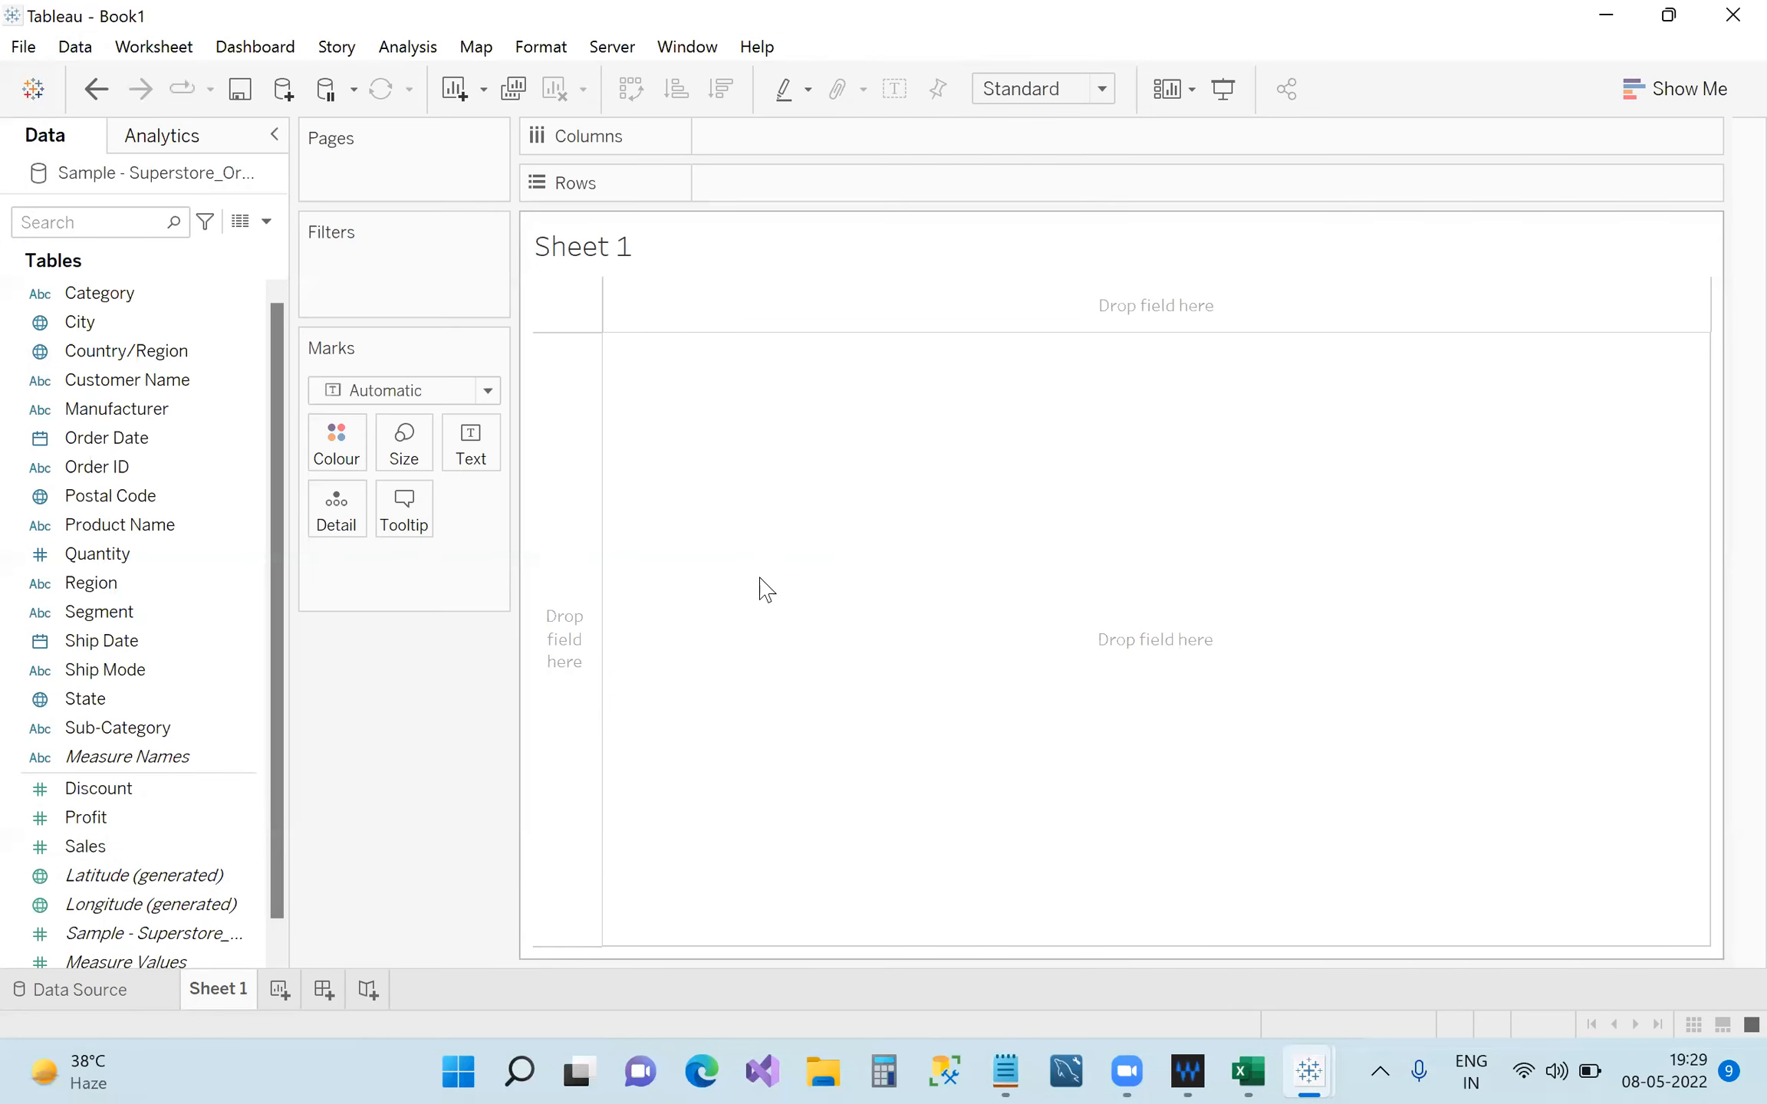
click(120, 525)
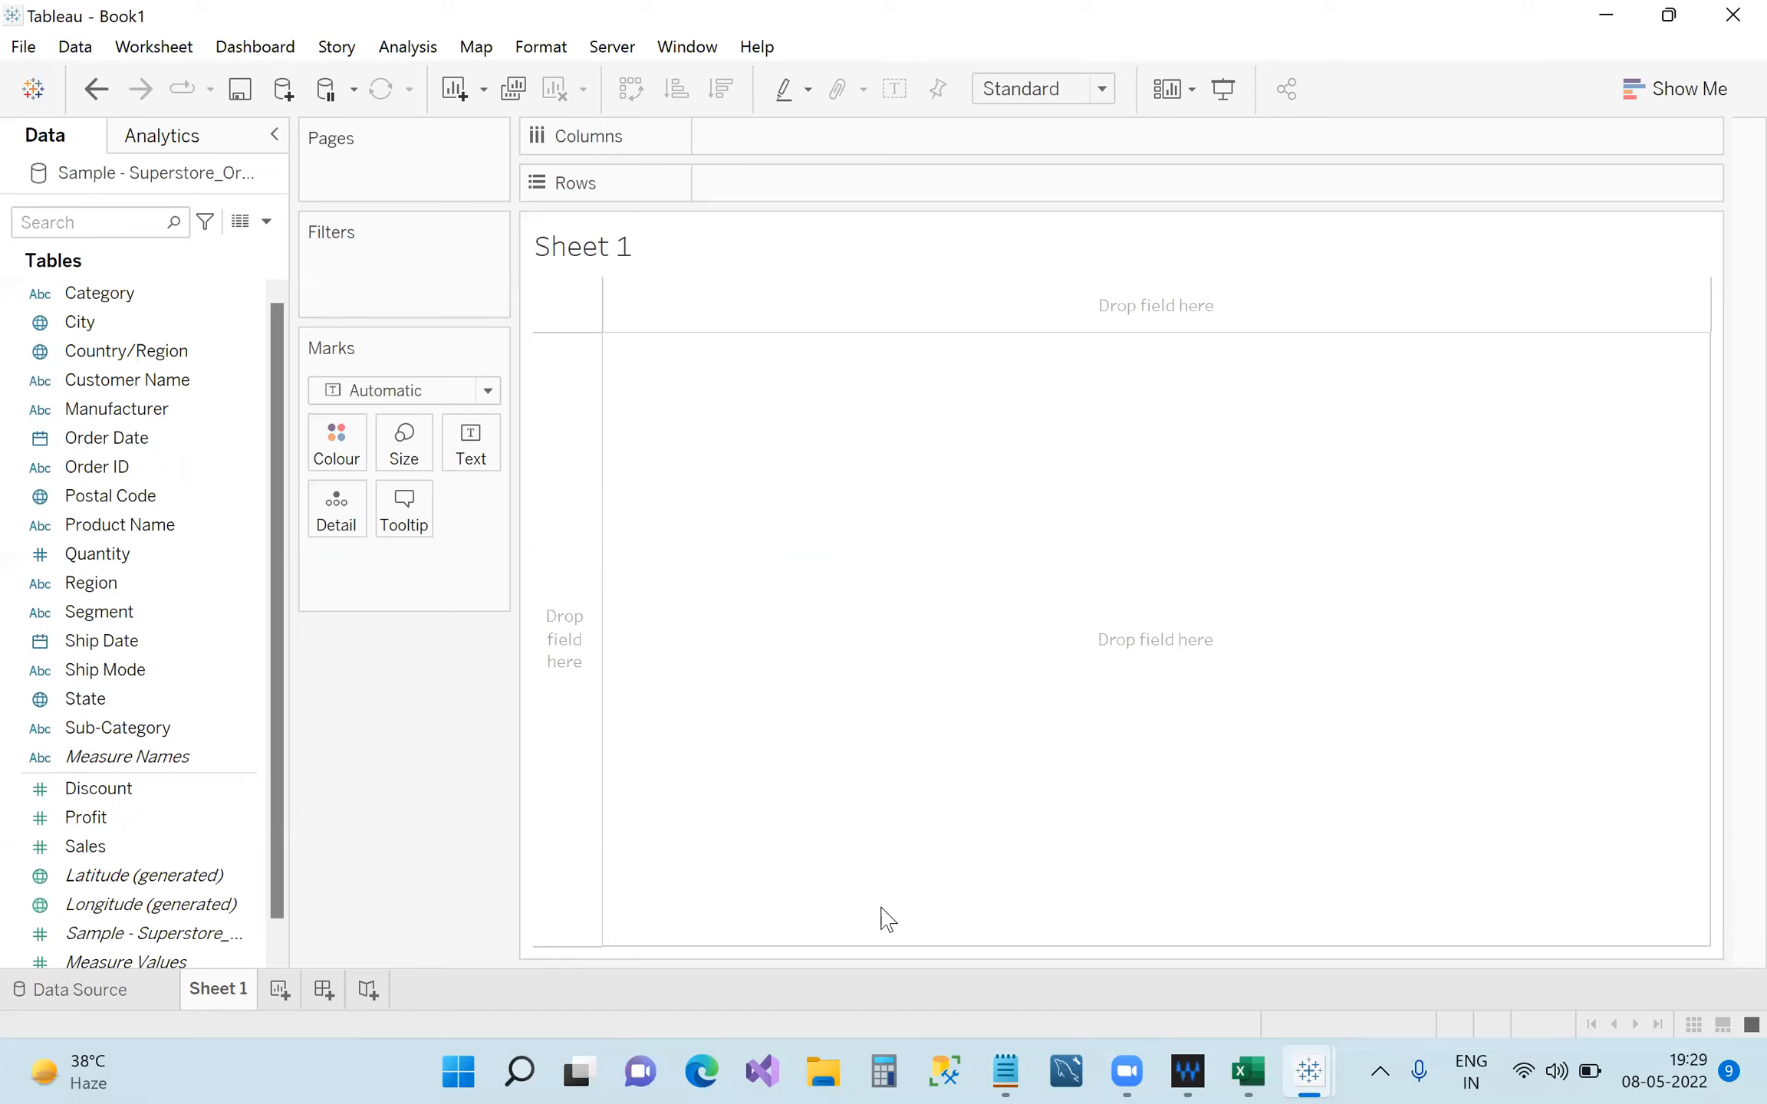
click(79, 322)
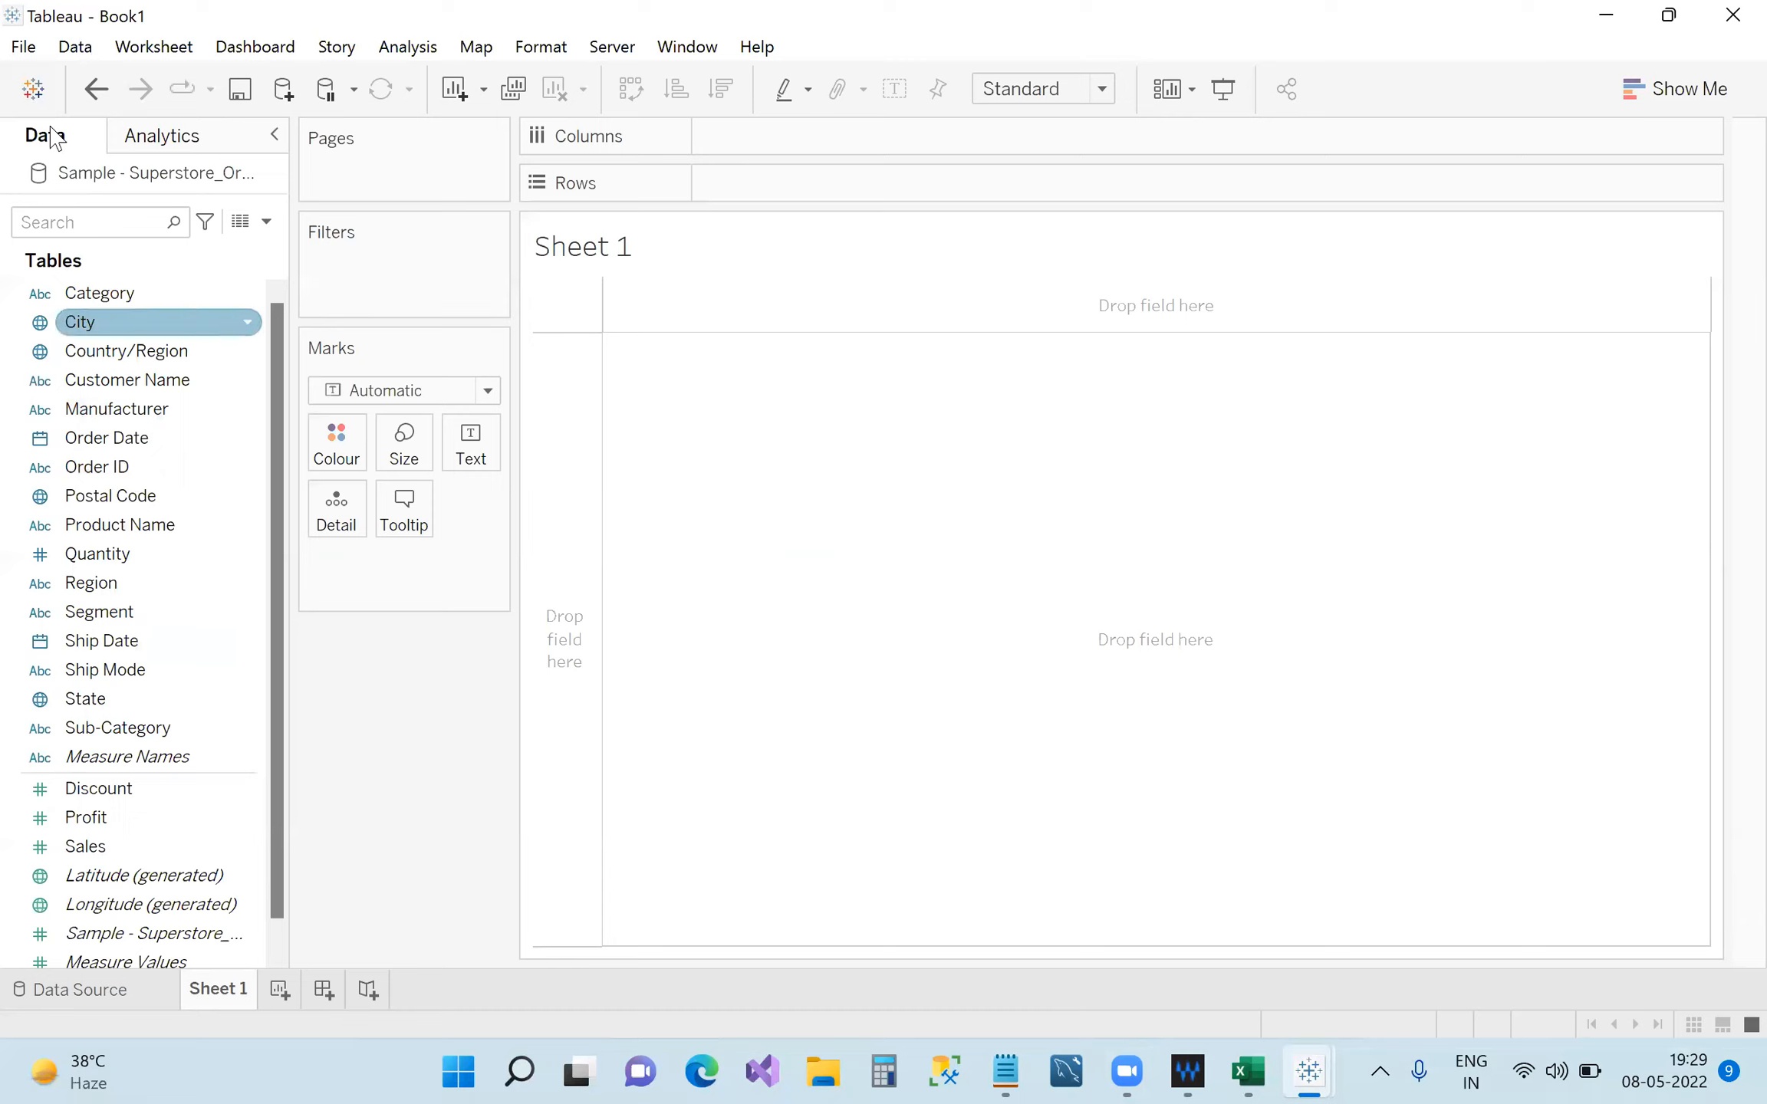
click(70, 144)
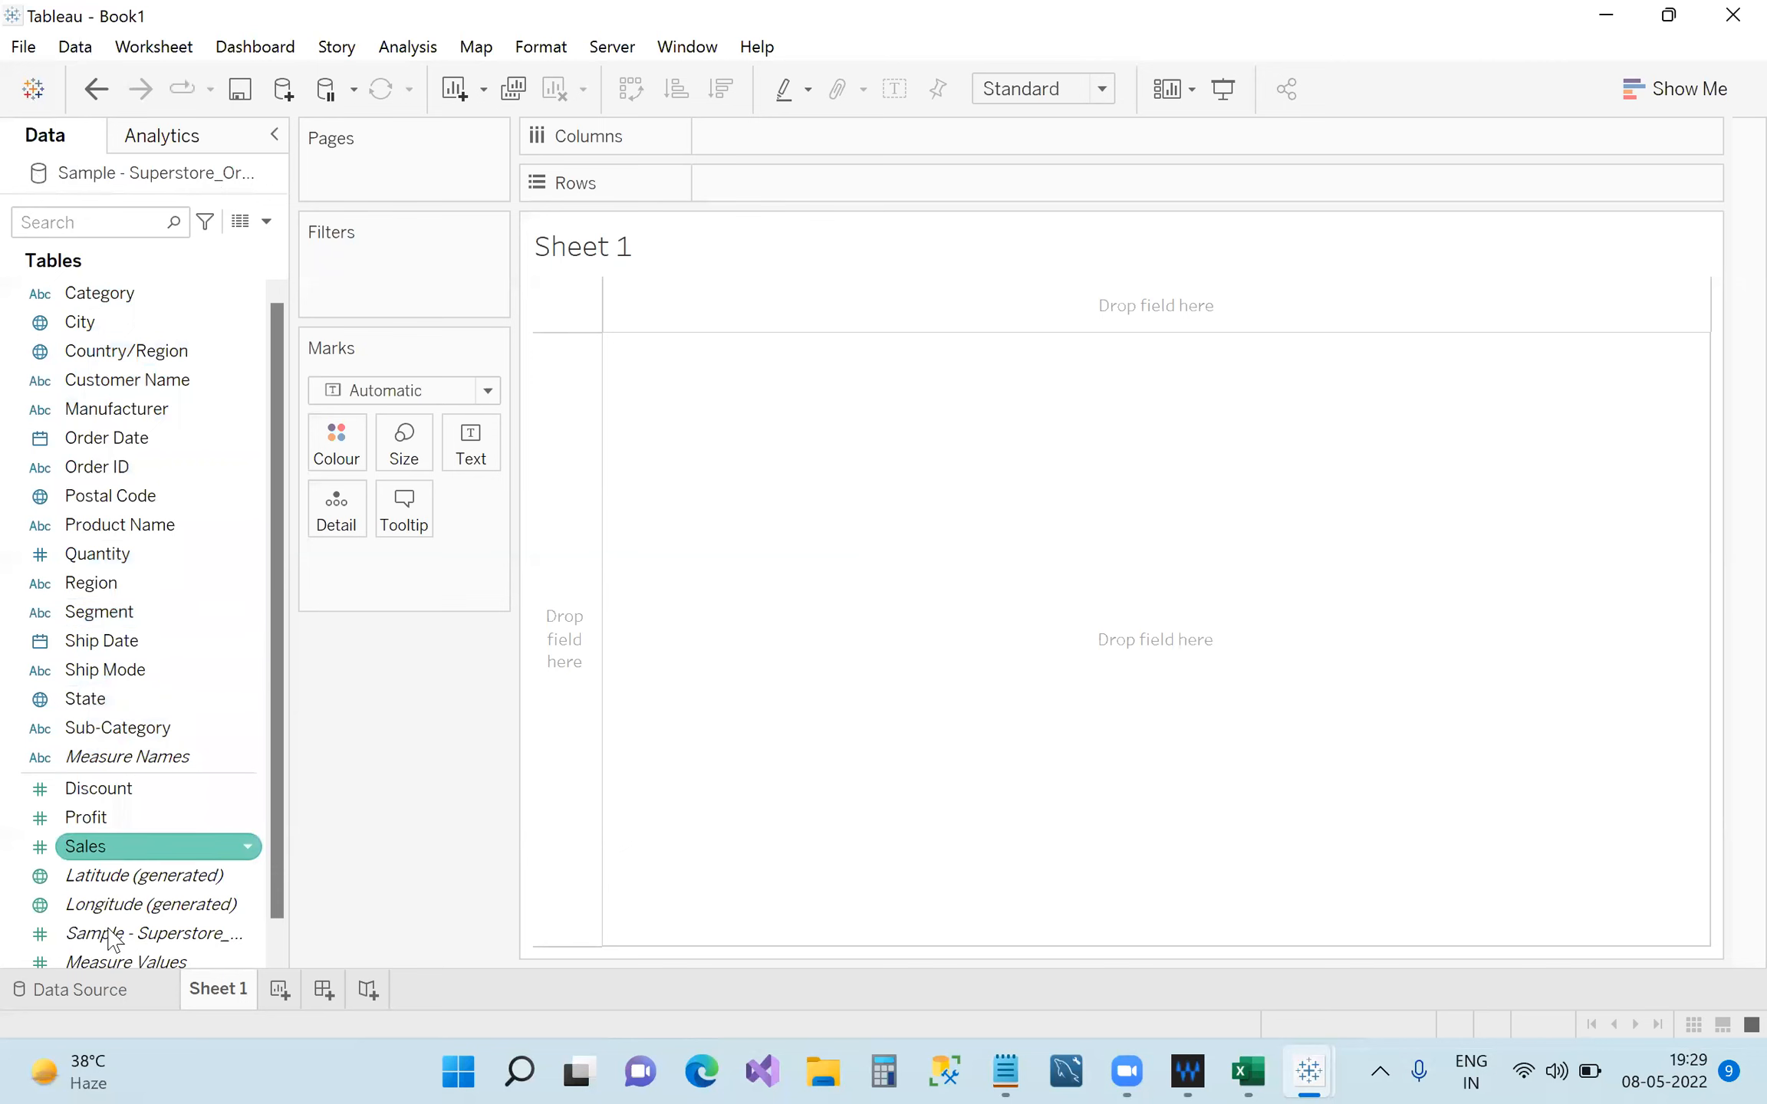
click(106, 992)
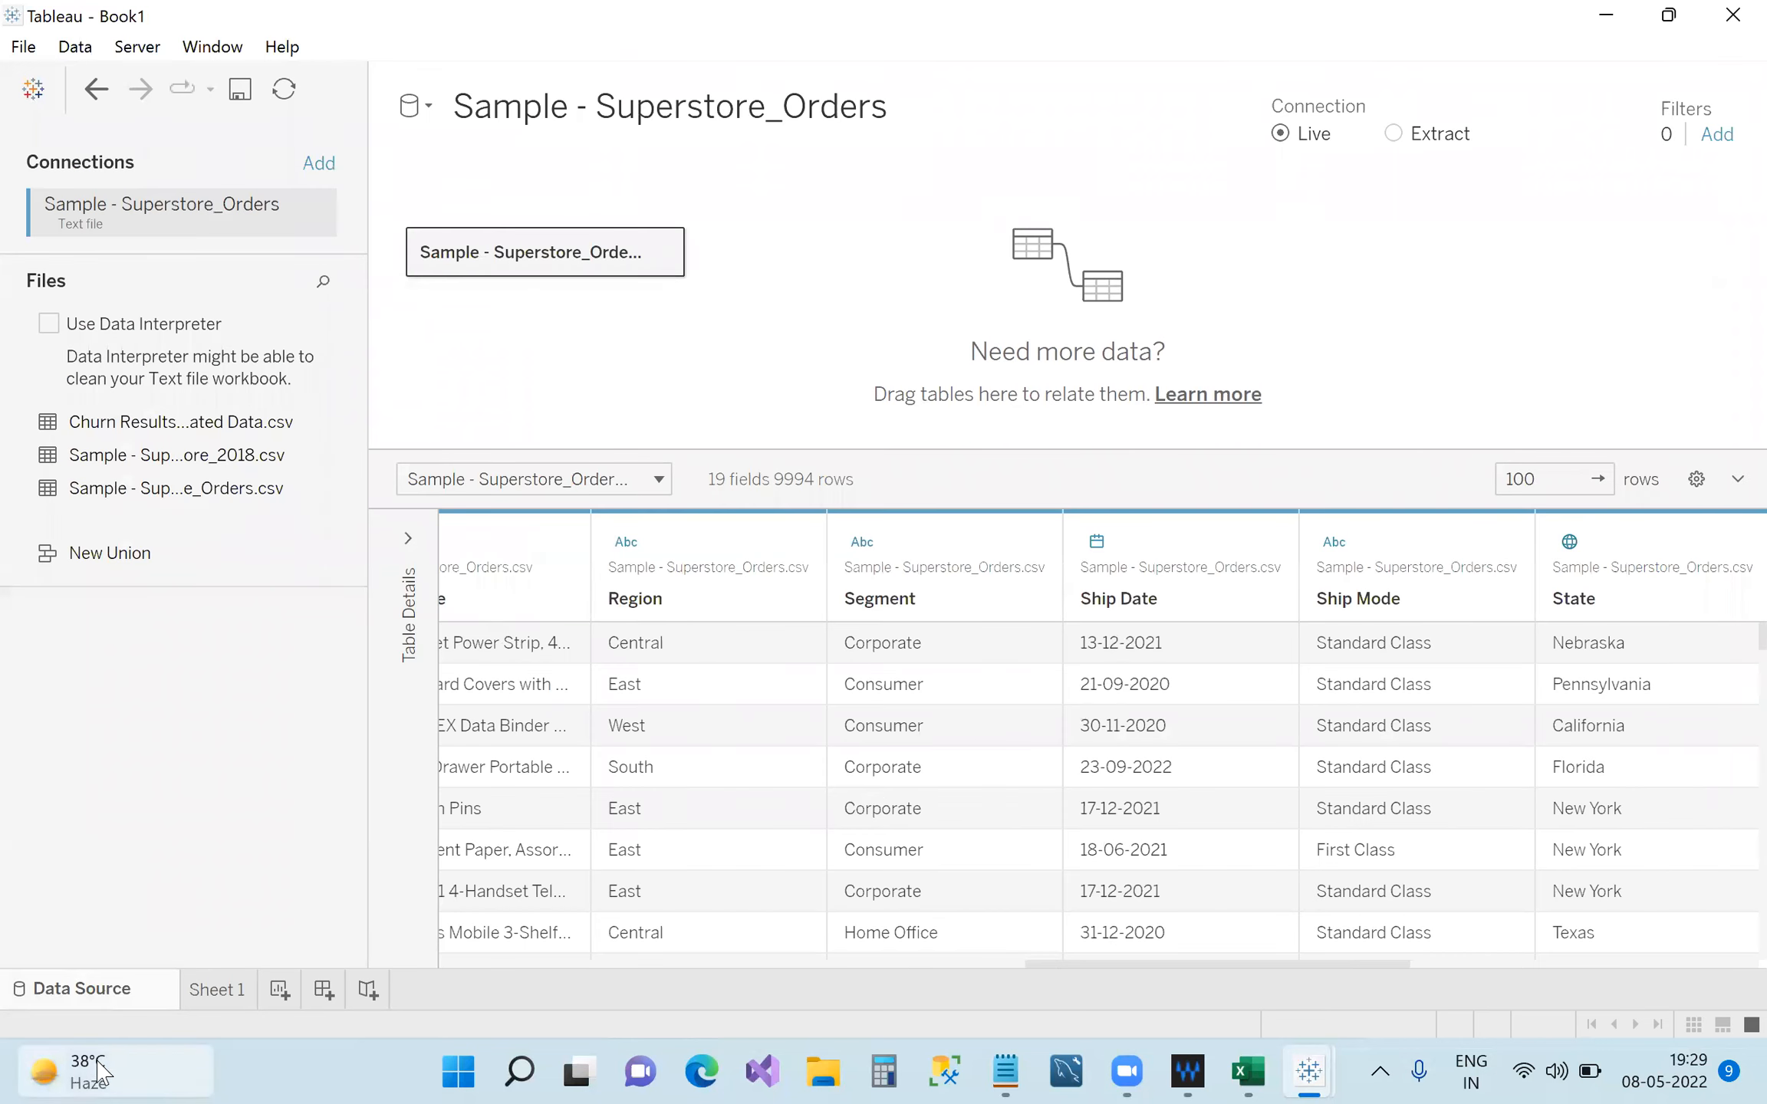
click(207, 997)
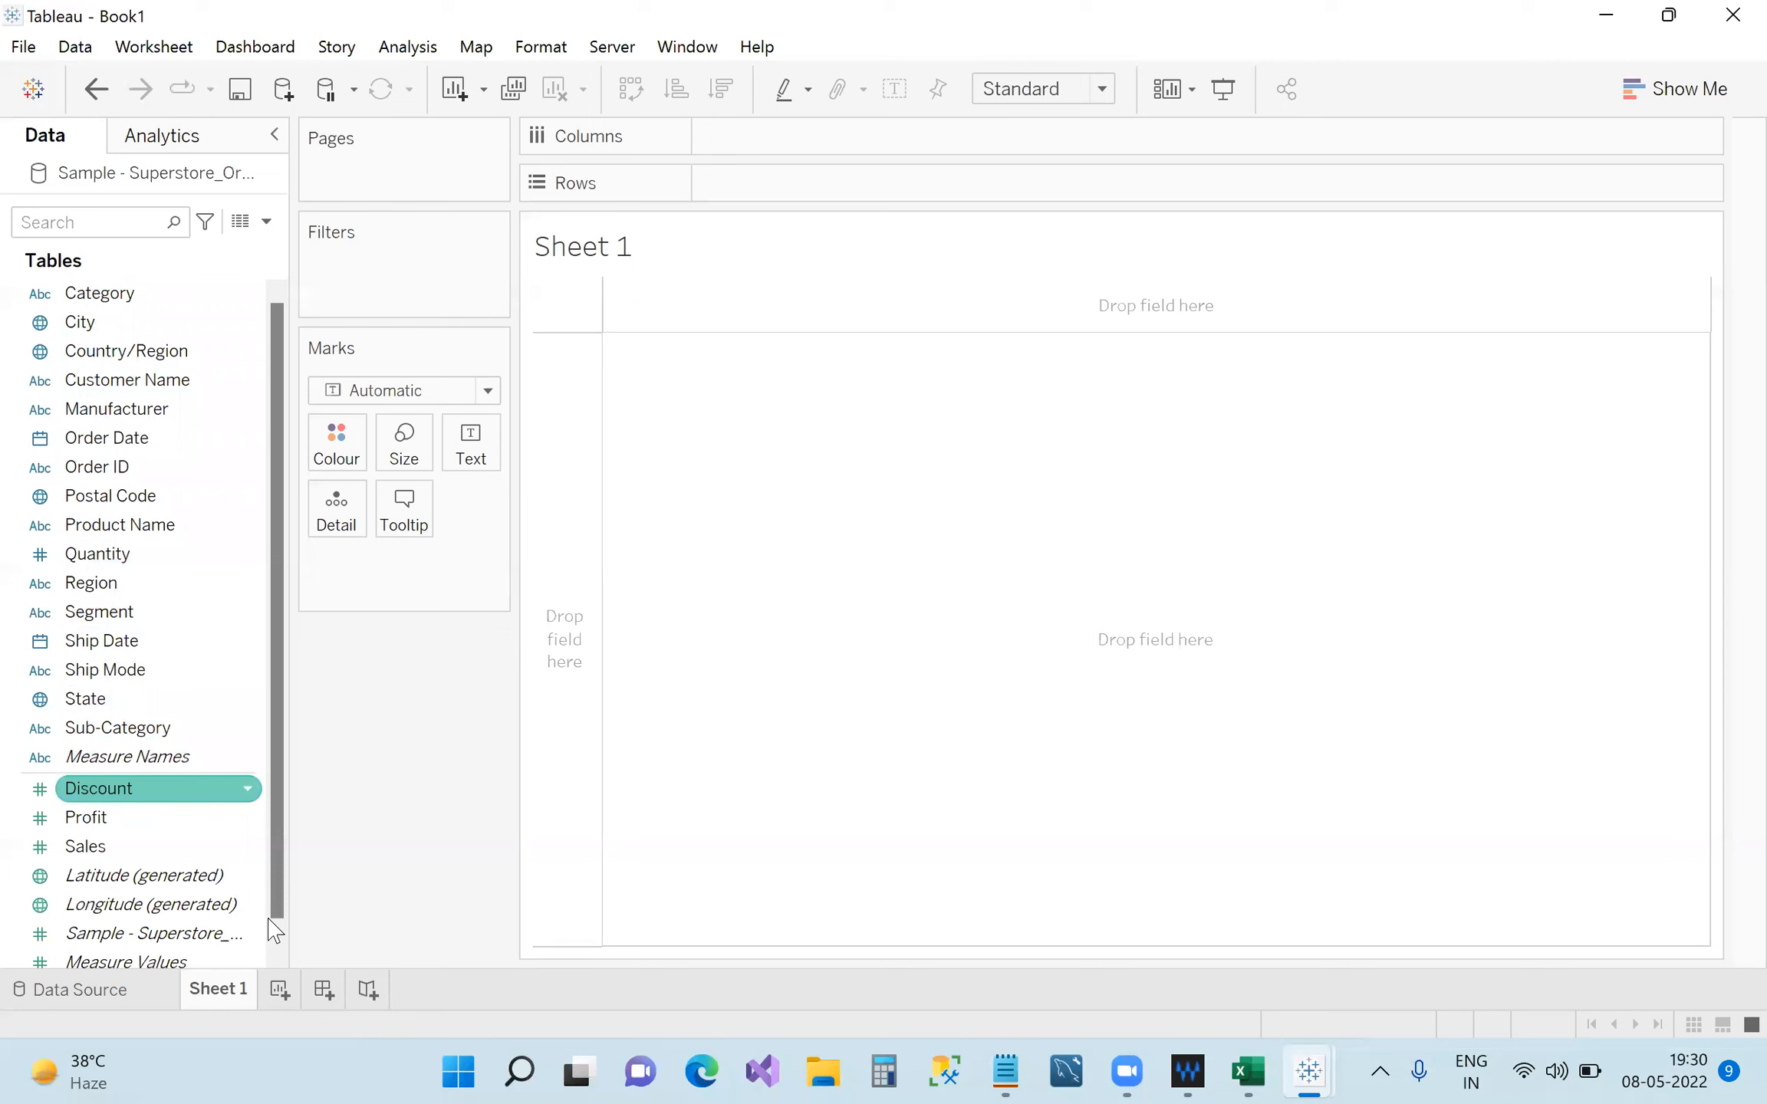
Add 'Dimension' and 'Measure' on separate lines under Data Pane, then minimize Notepad.
click(1015, 1070)
key(Return)
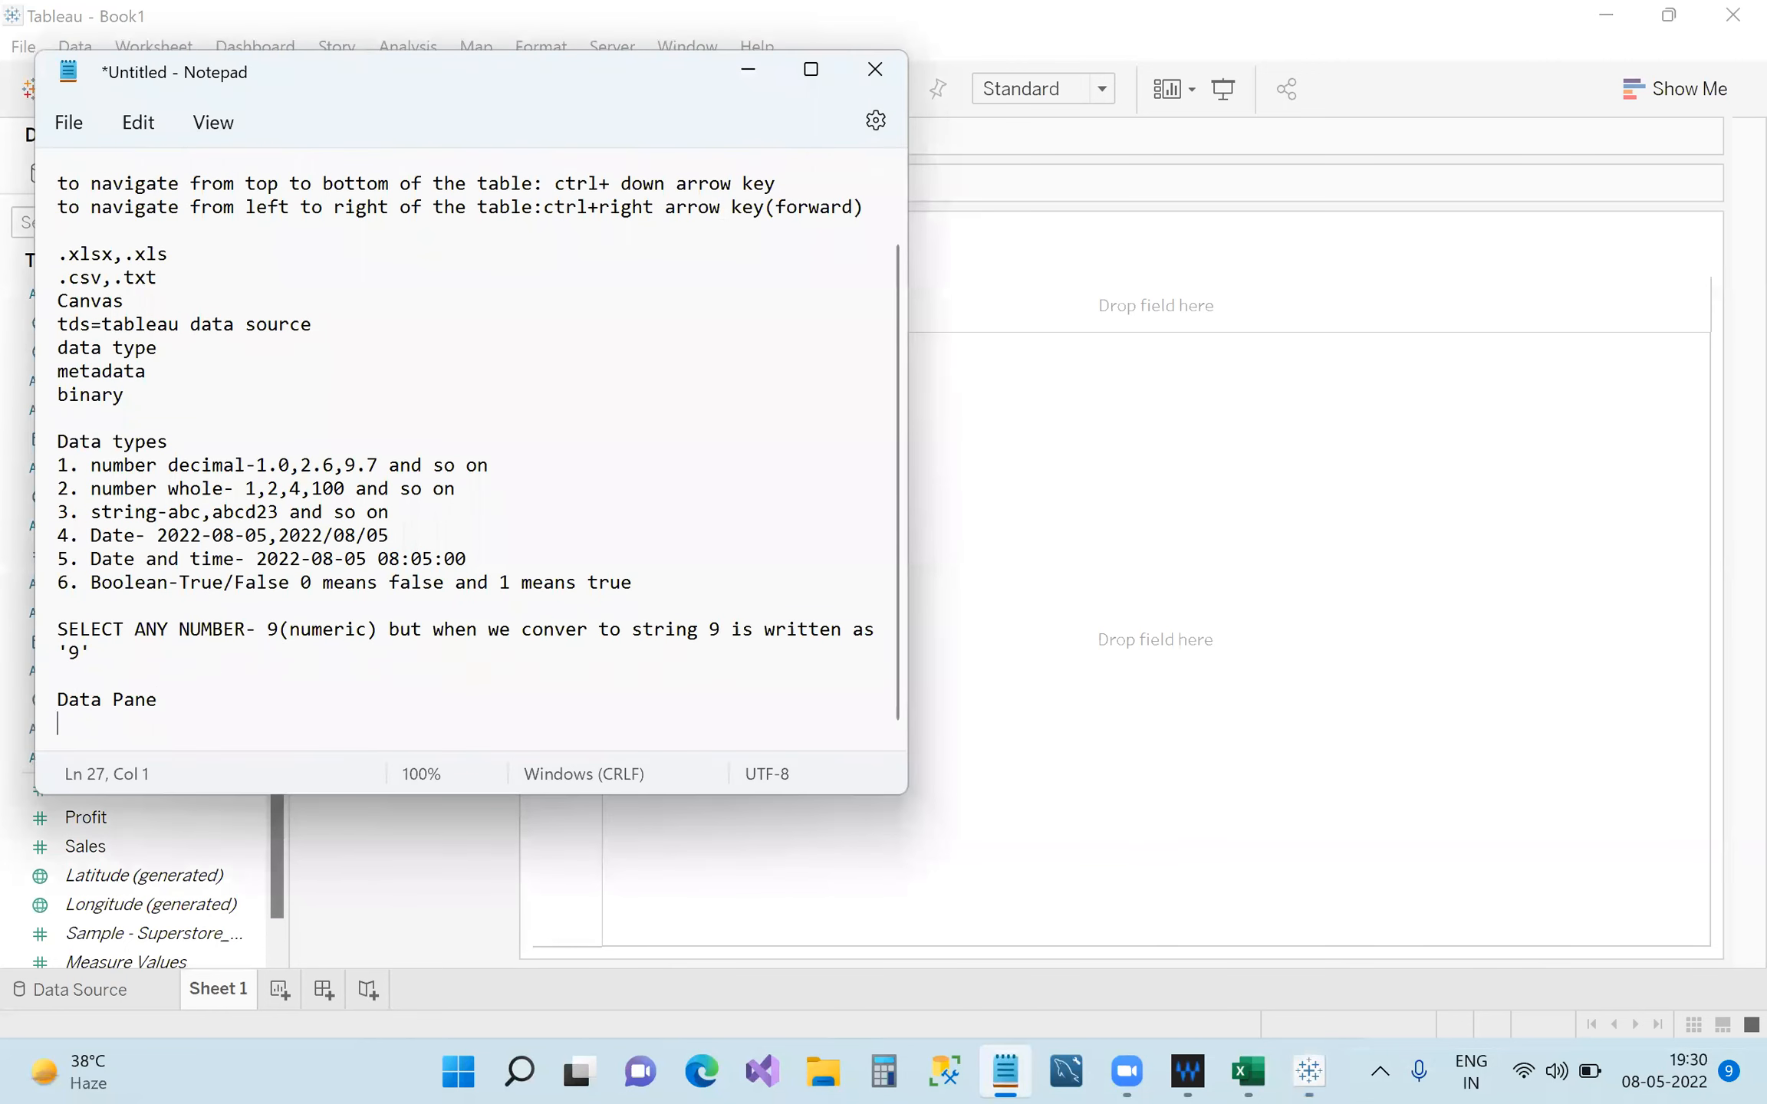
text(Dimension)
key(Return)
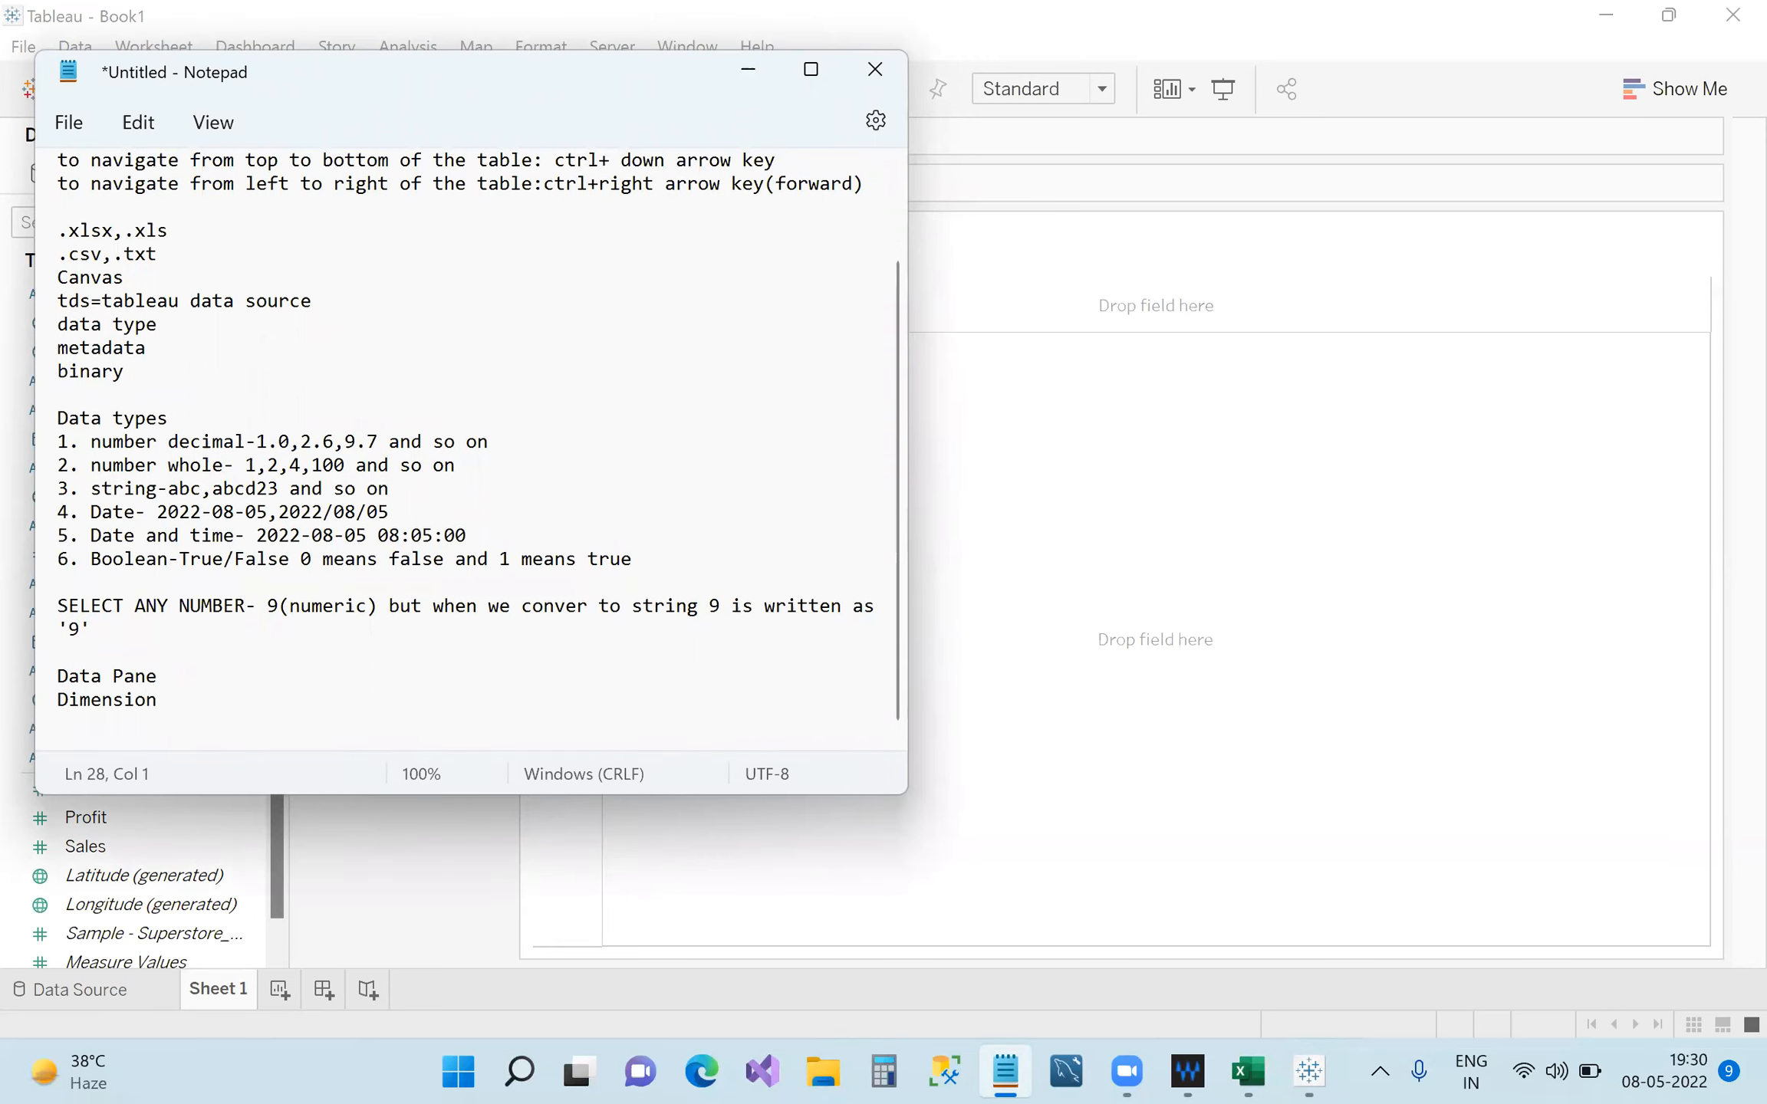
text(Measure)
drag(58, 700, 138, 751)
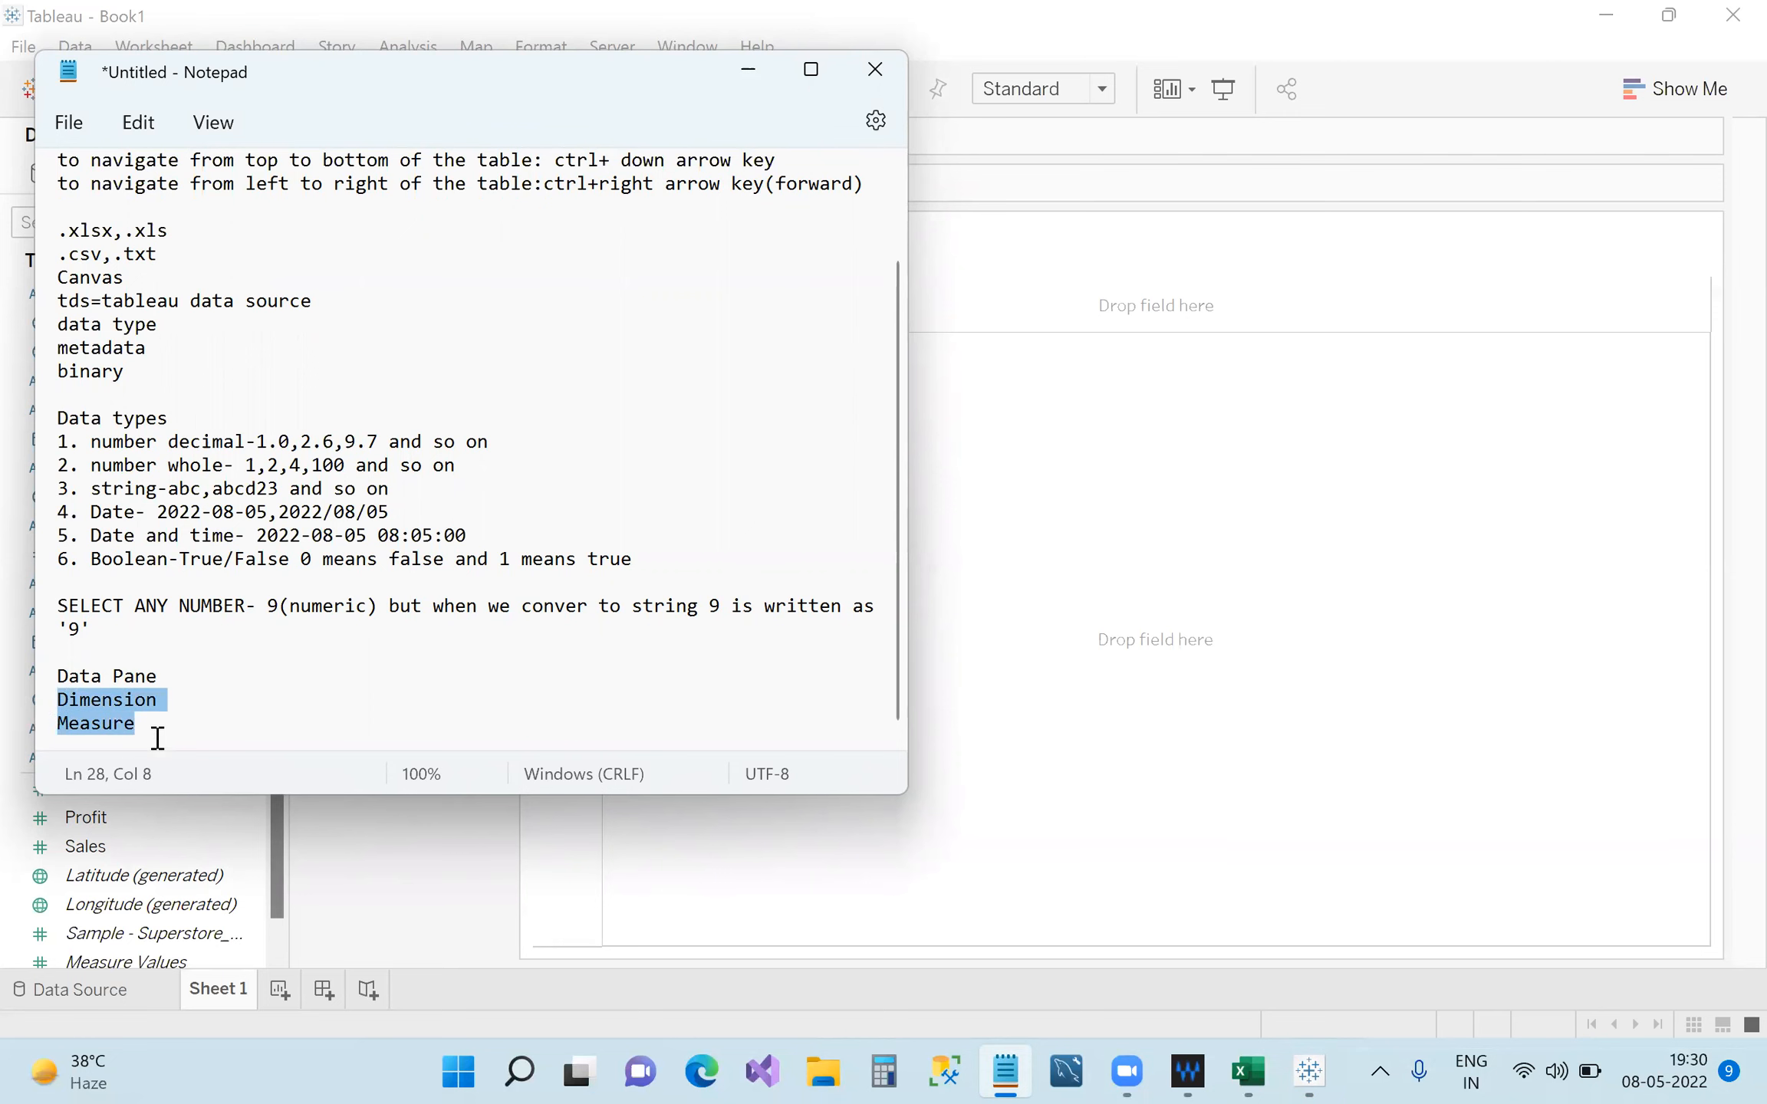
click(748, 69)
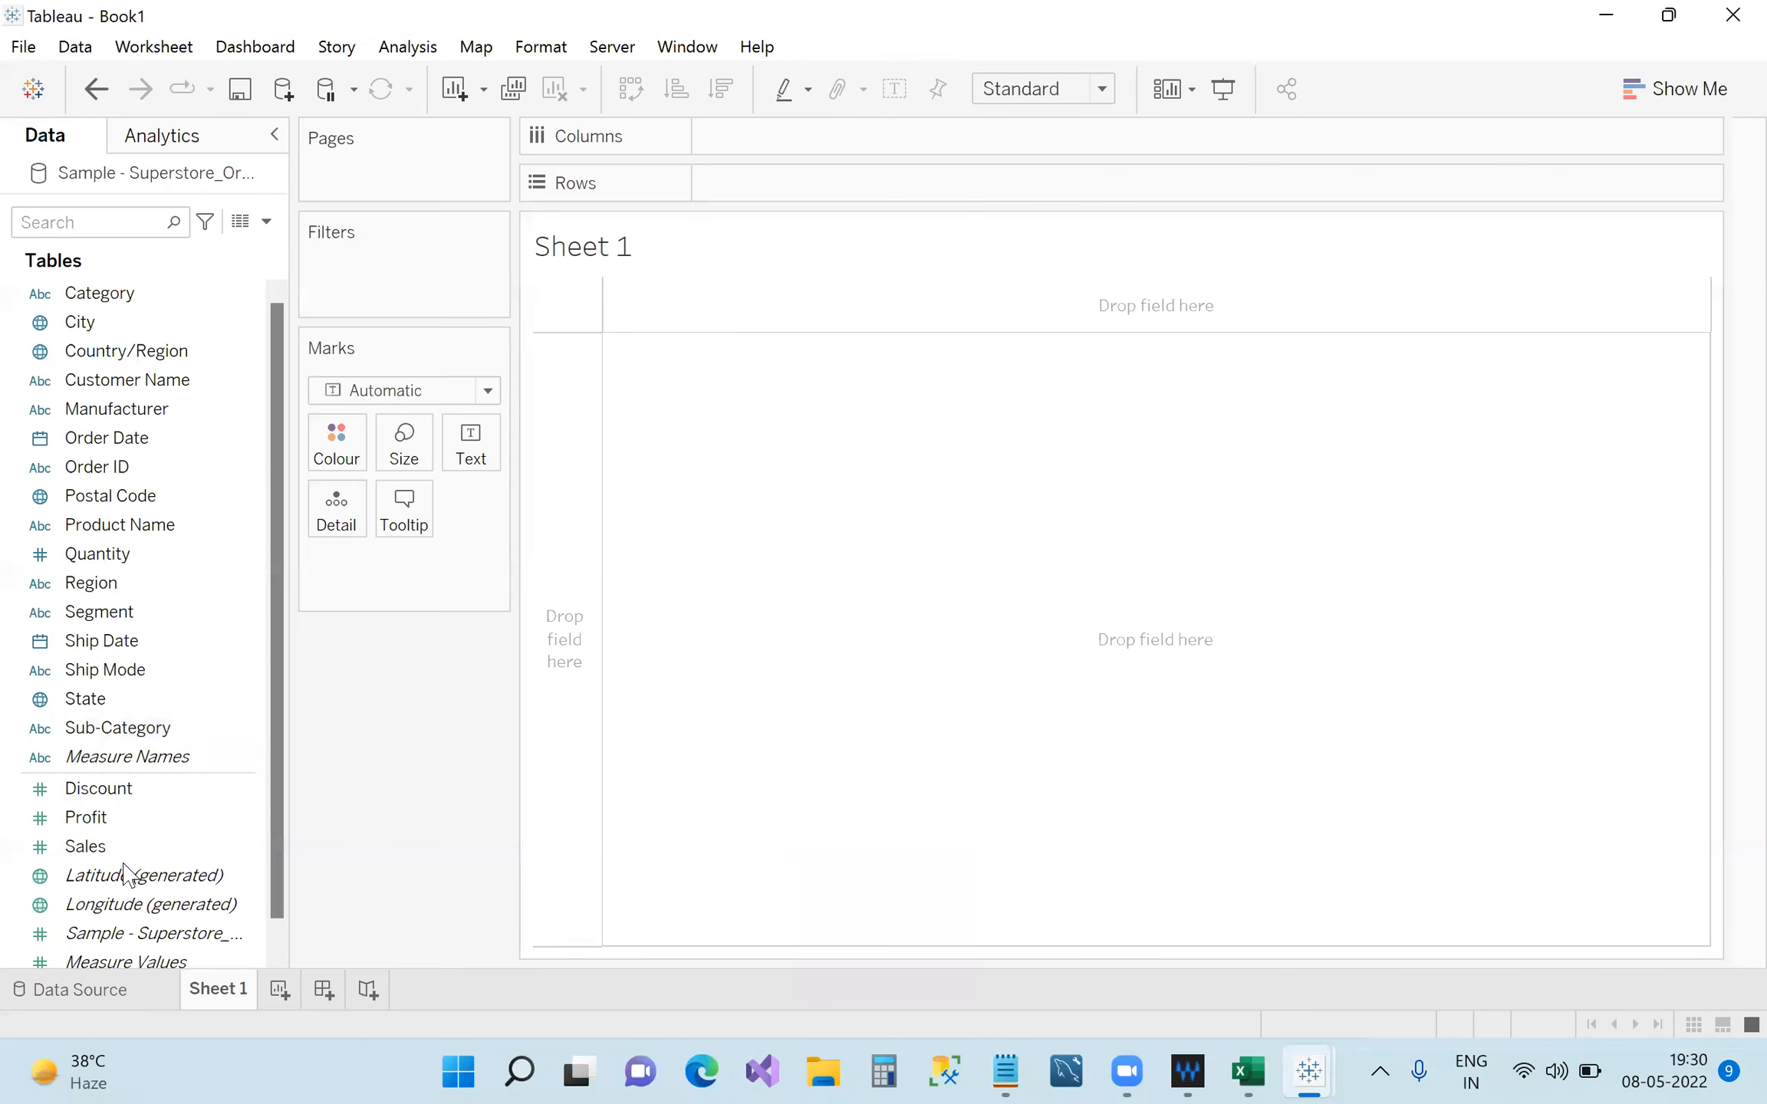
On the Data Source page, select the Discount column and the first rows' Discount and Profit values.
click(146, 988)
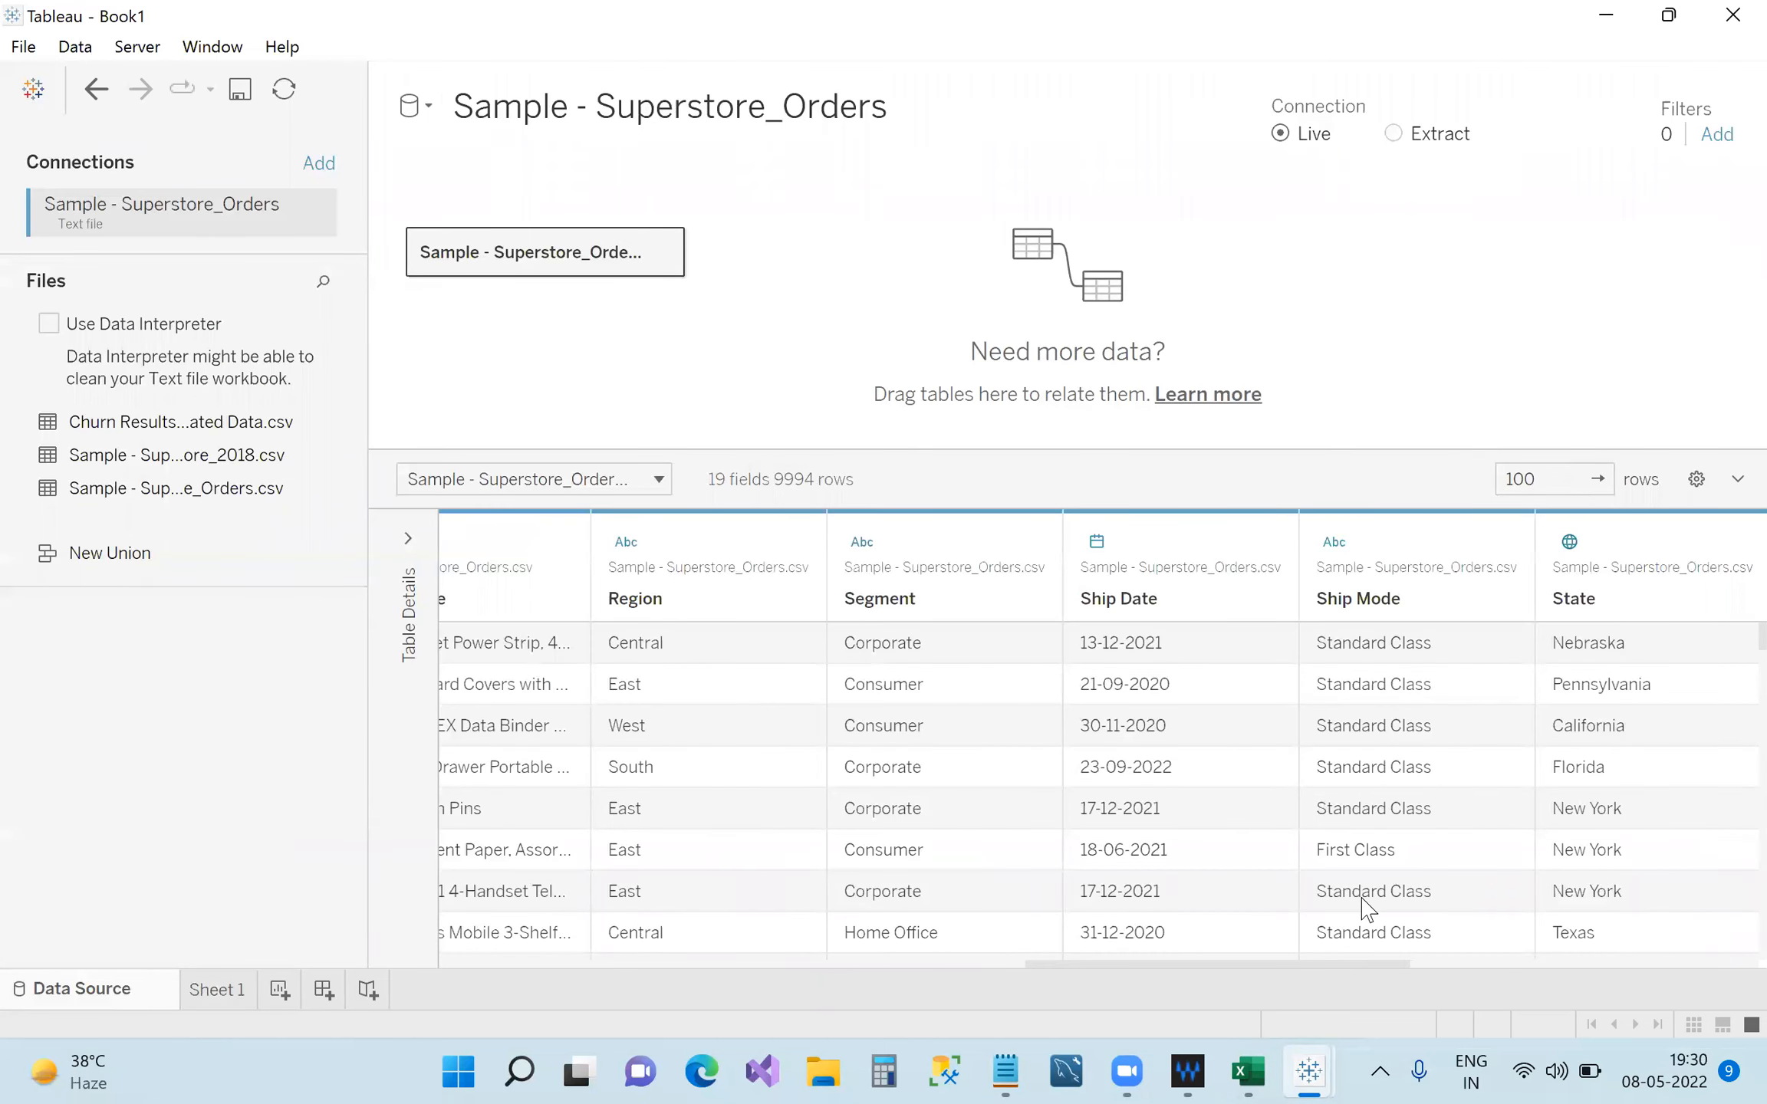
scroll(1364, 905, right, 10)
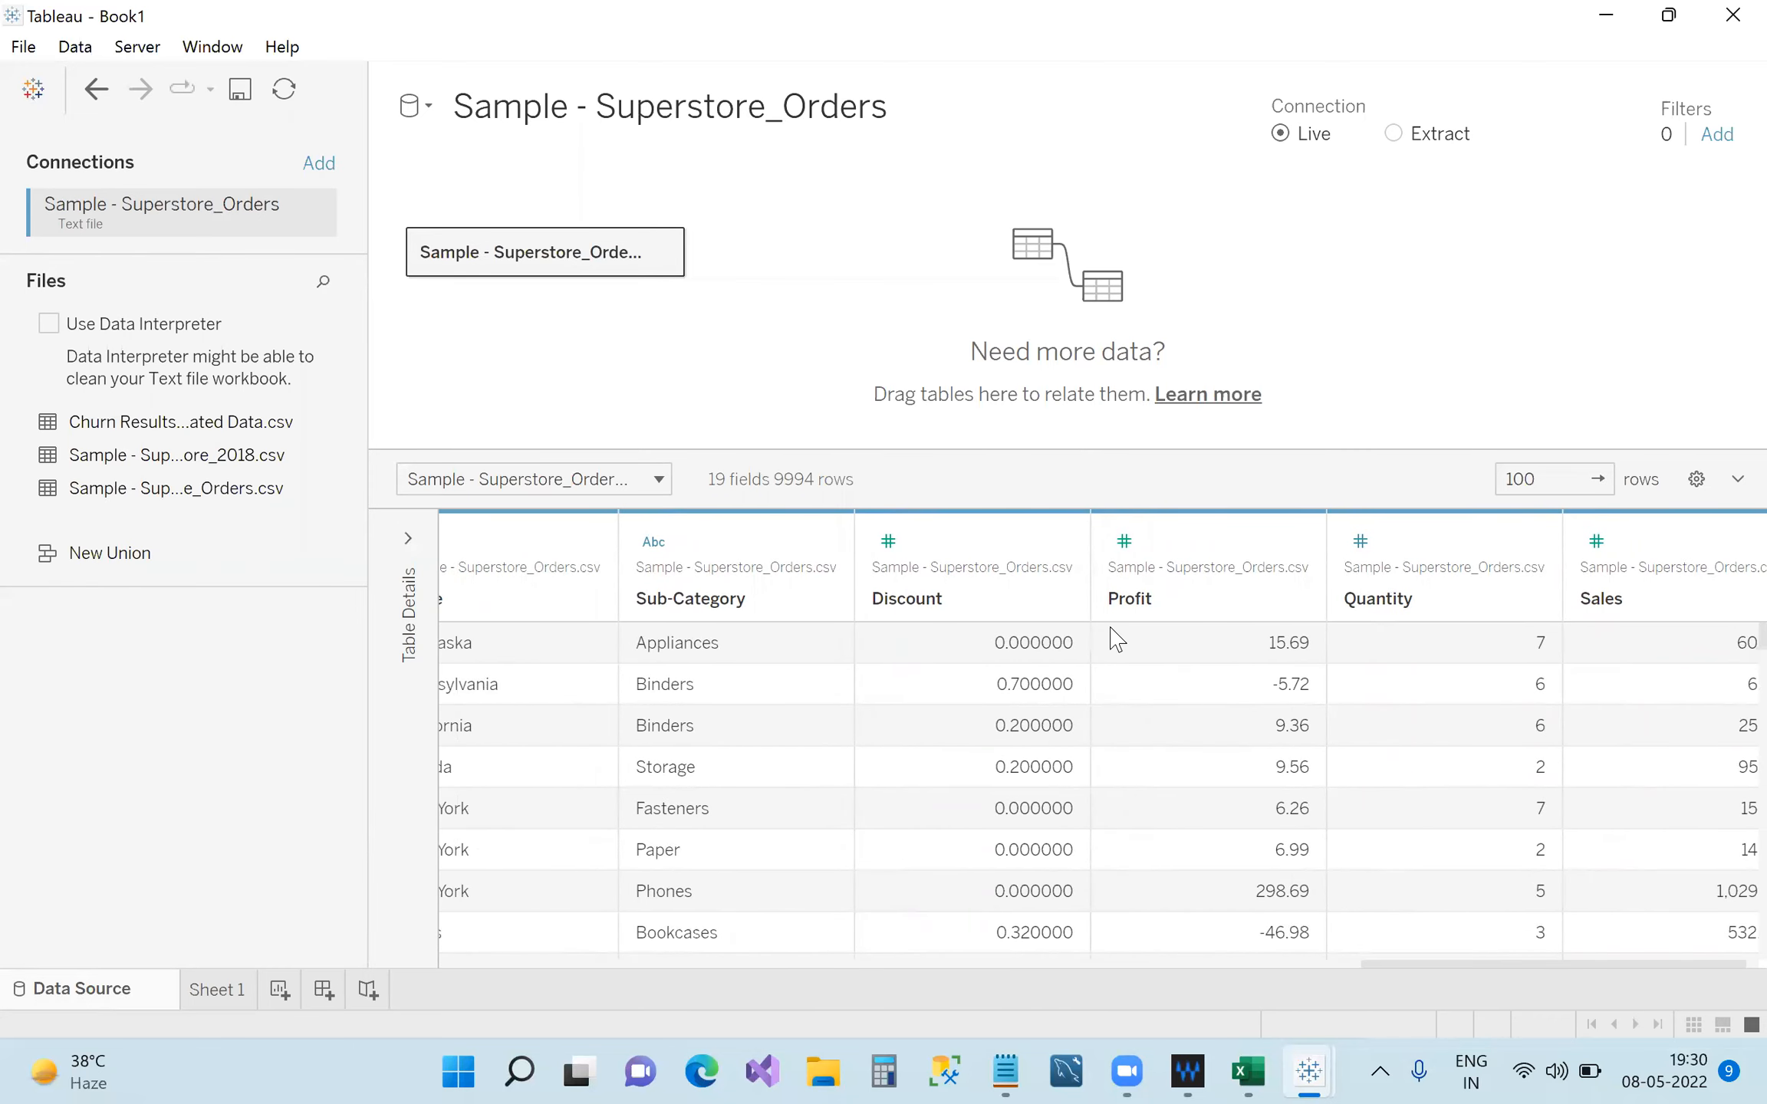
click(894, 571)
drag(1002, 640, 1642, 940)
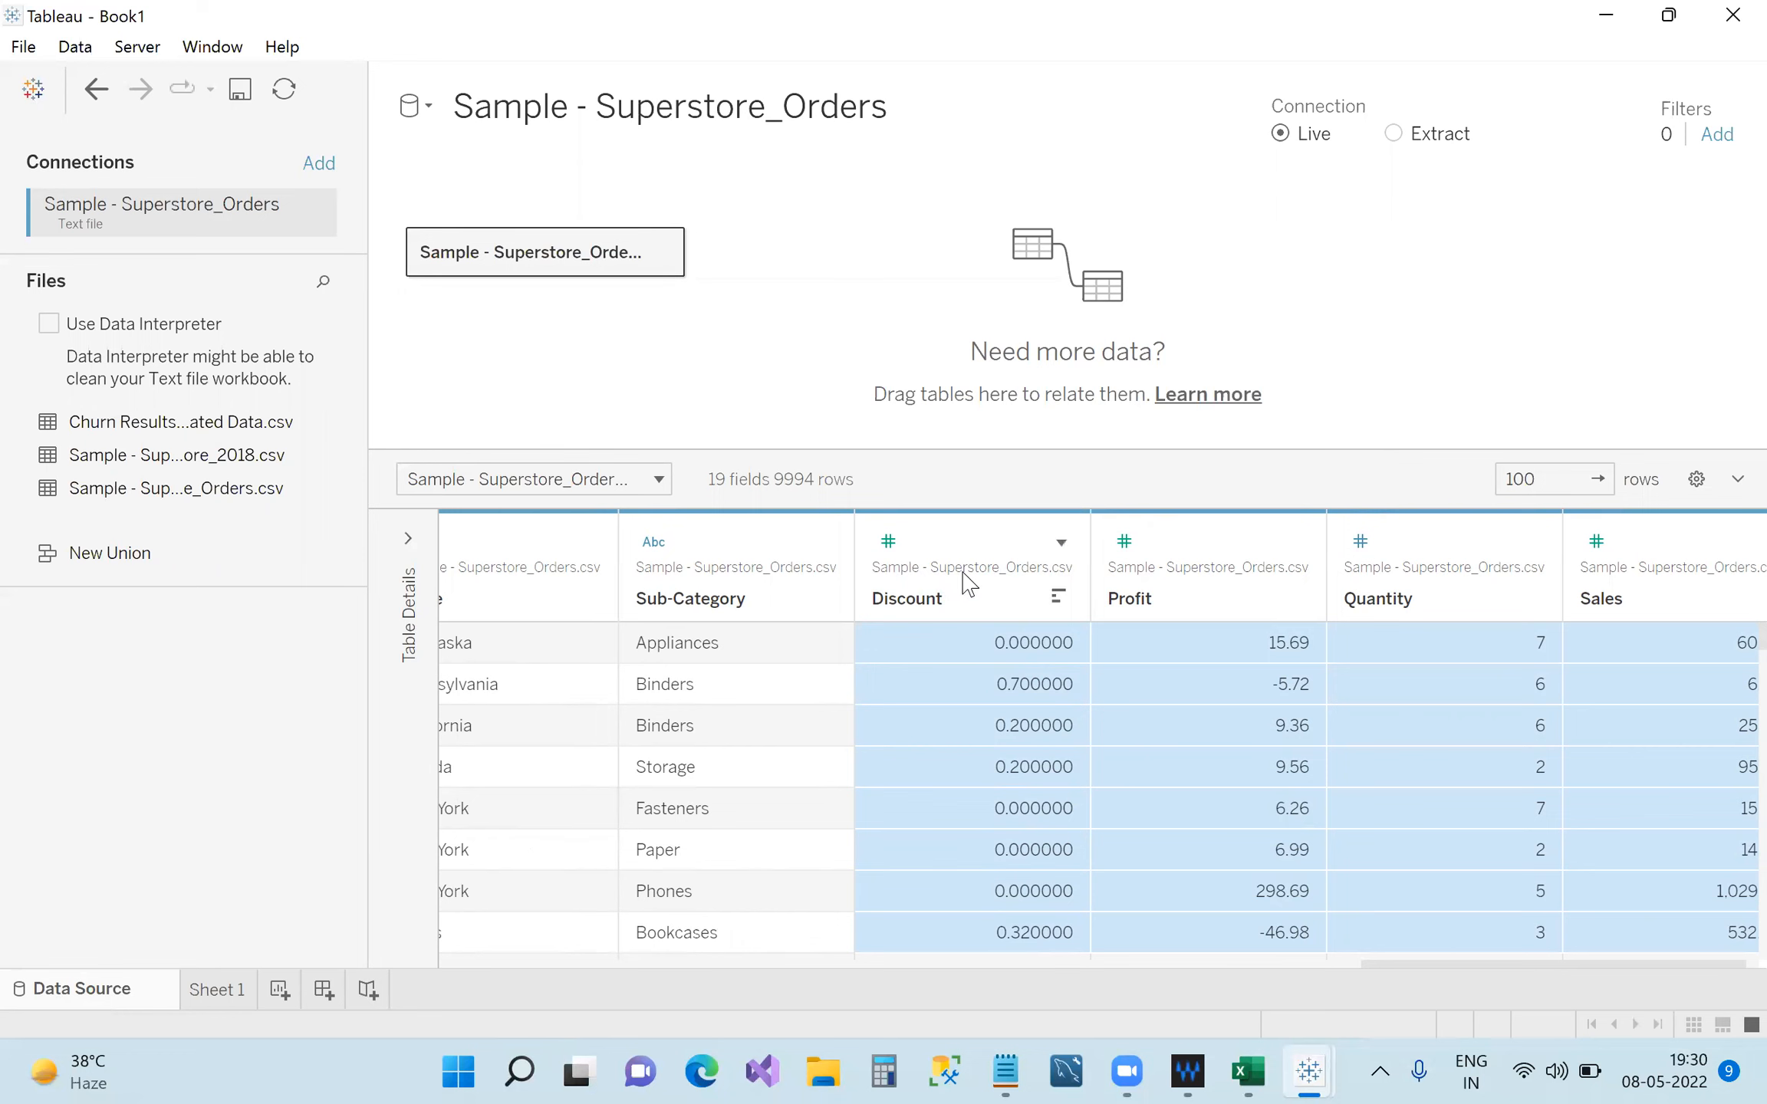
Back on Sheet 1, widen the Data pane field list and bring Notepad forward.
click(217, 991)
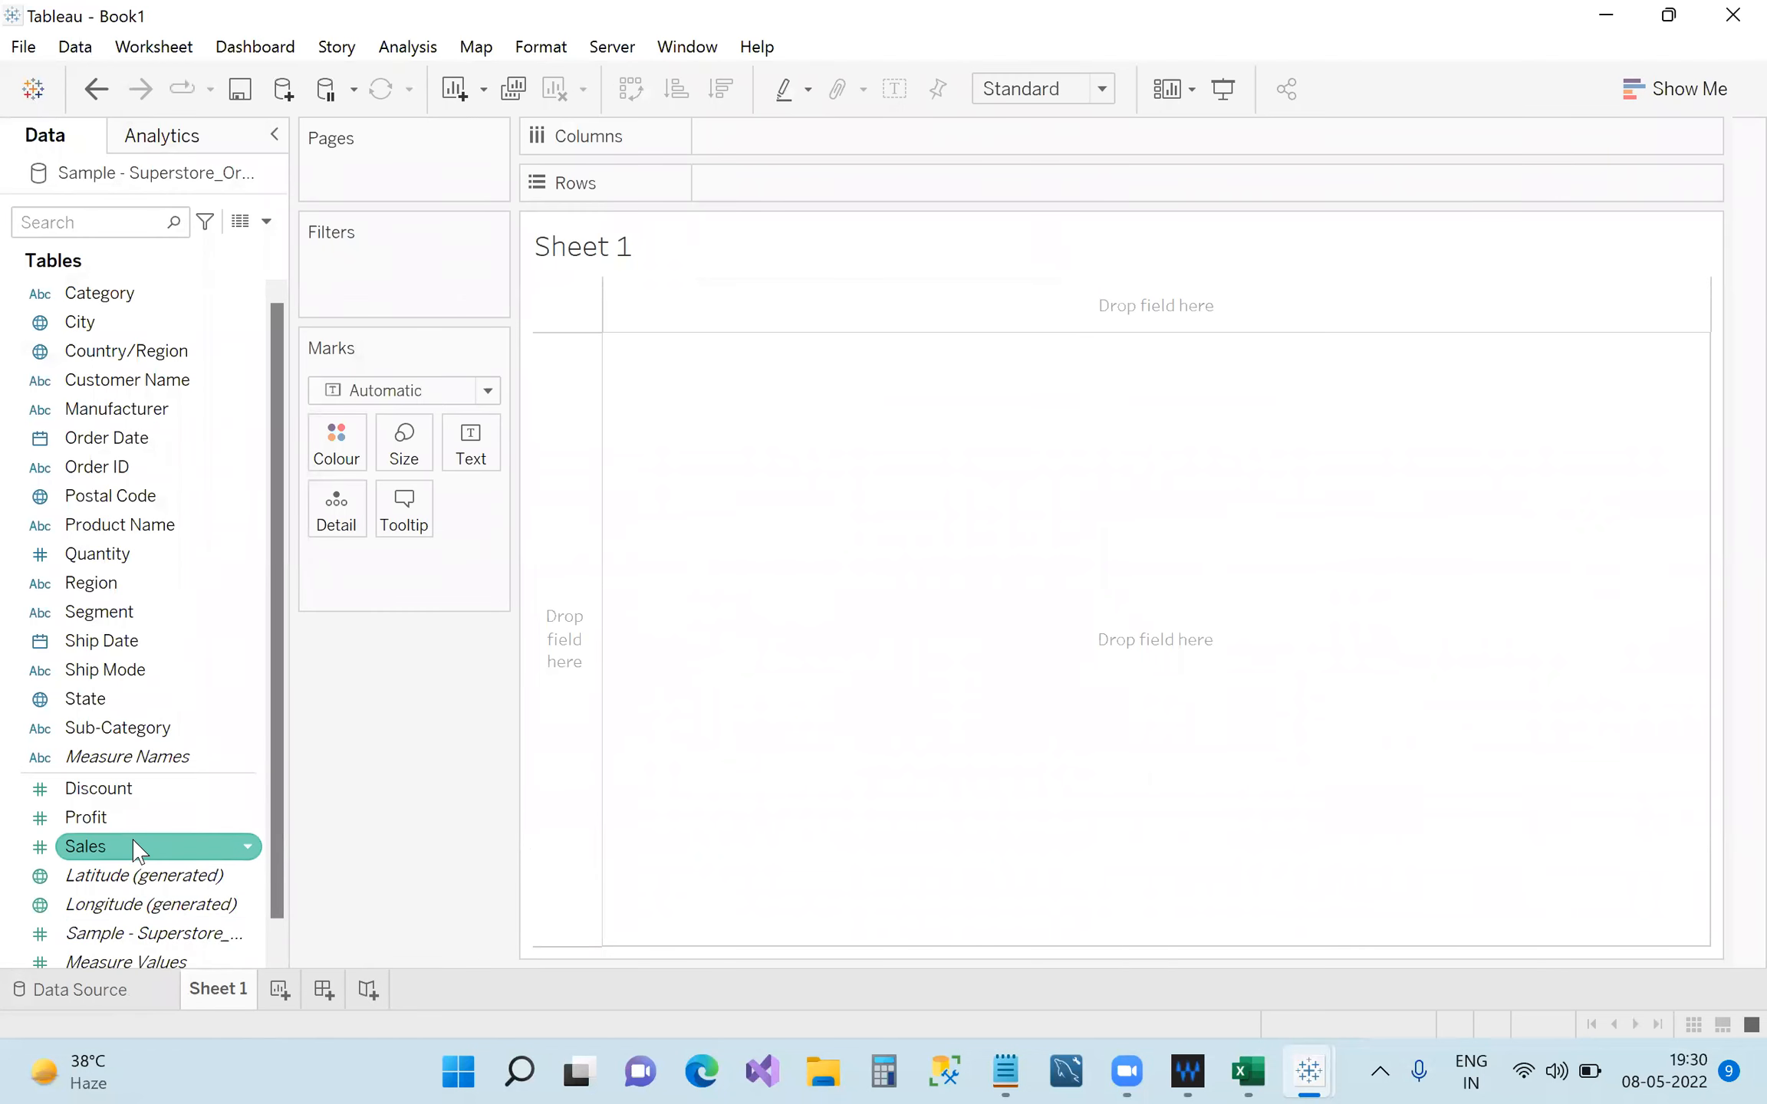
scroll(137, 852, down, 1)
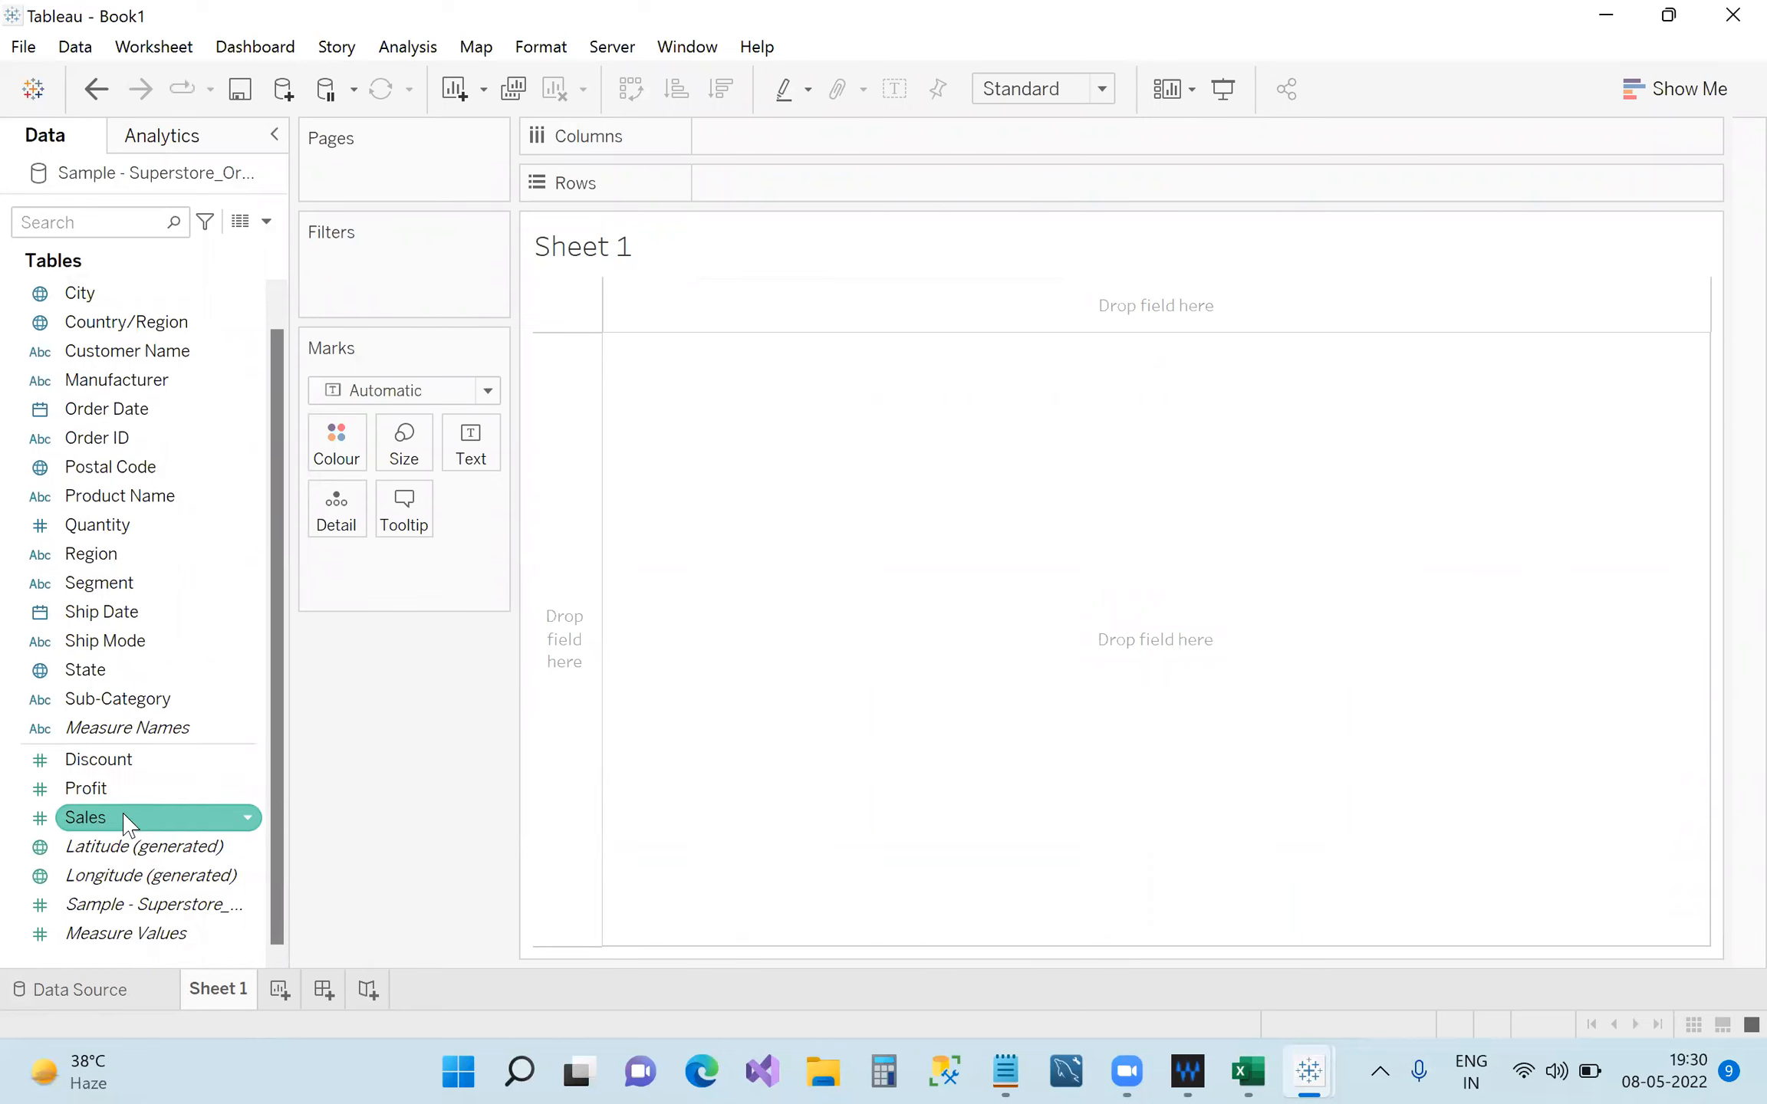
scroll(127, 822, up, 1)
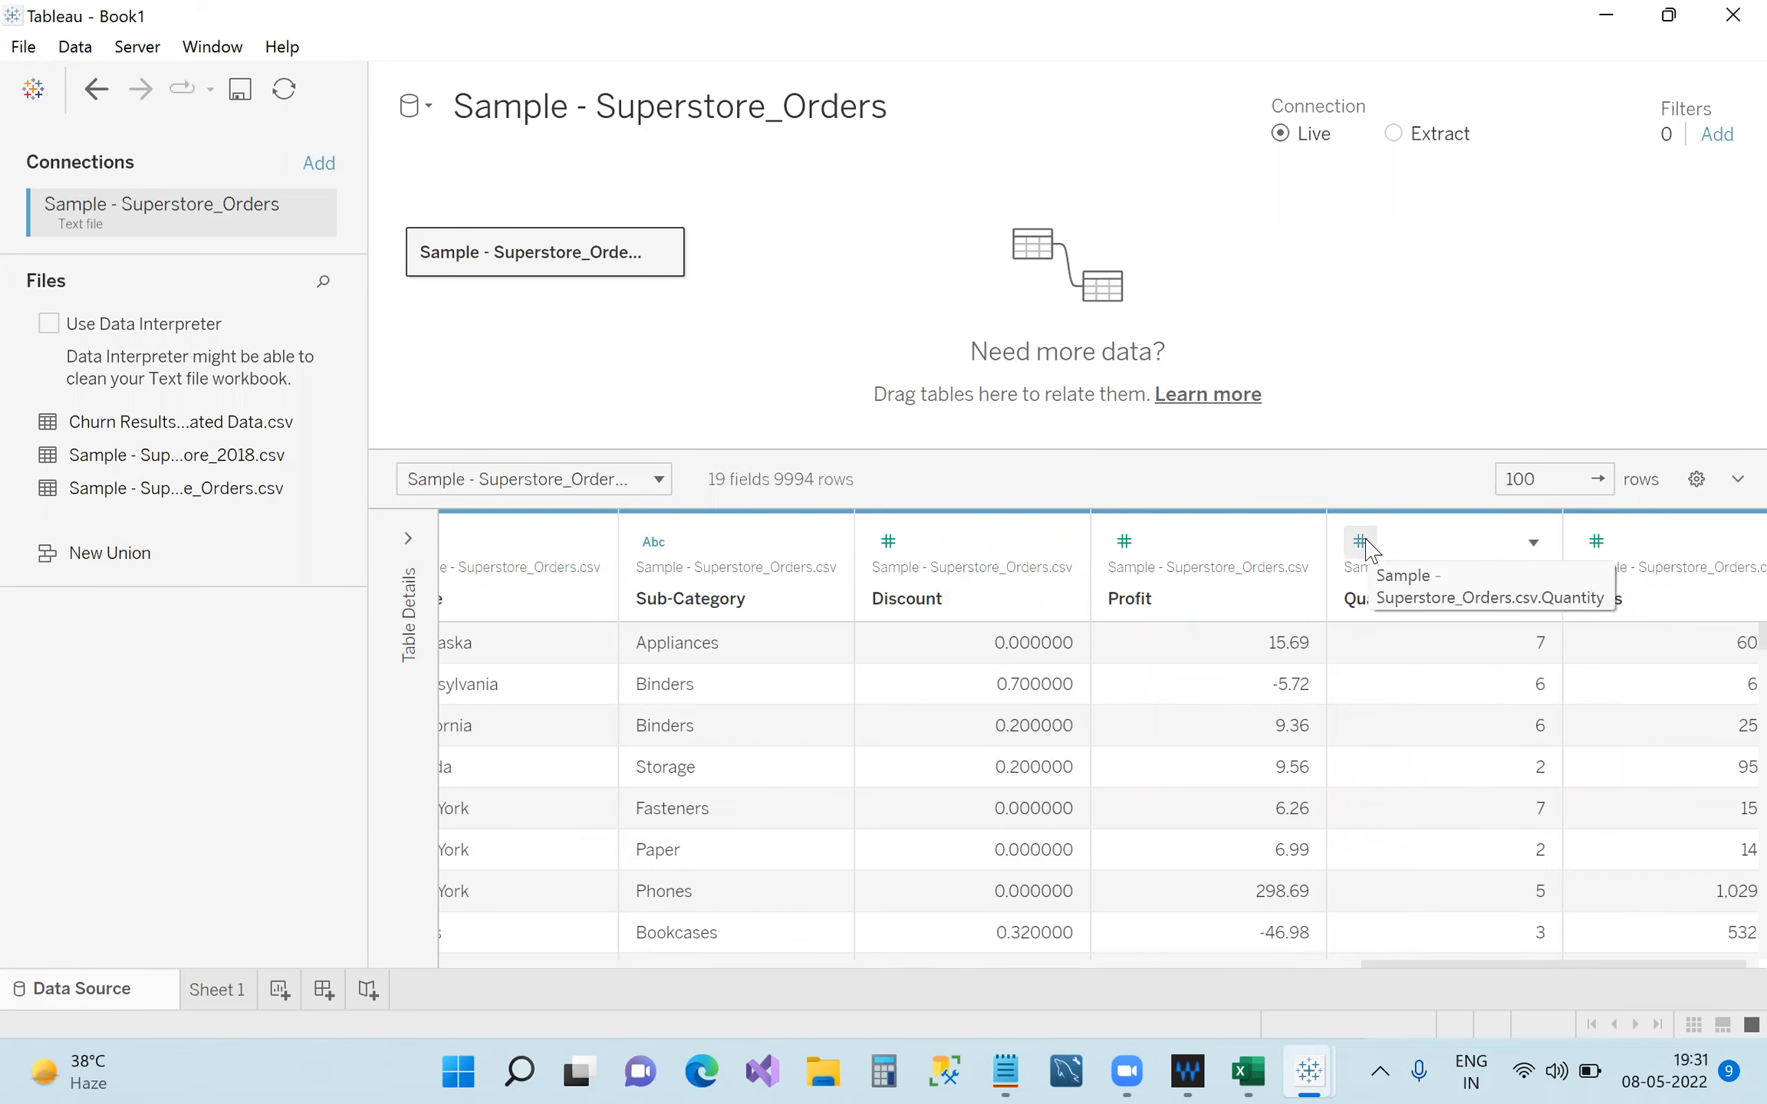
scroll(1367, 542, left, 10)
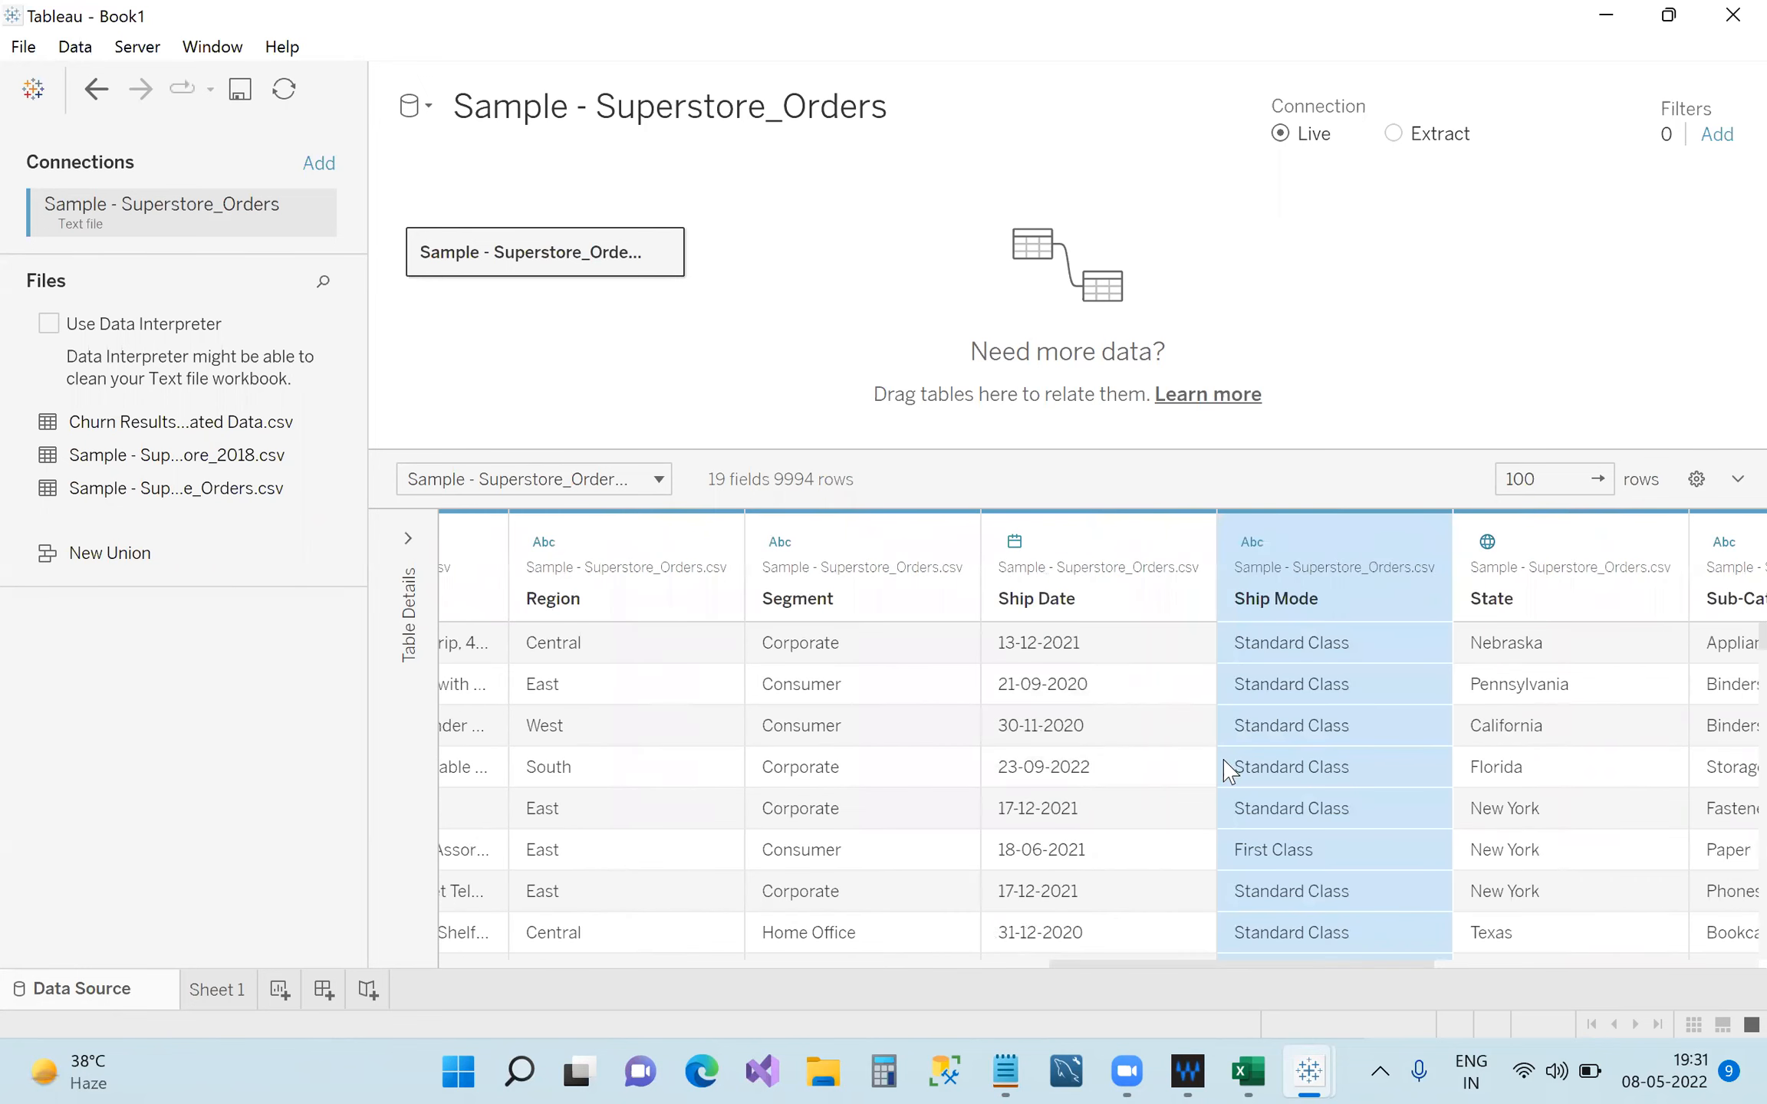
click(234, 988)
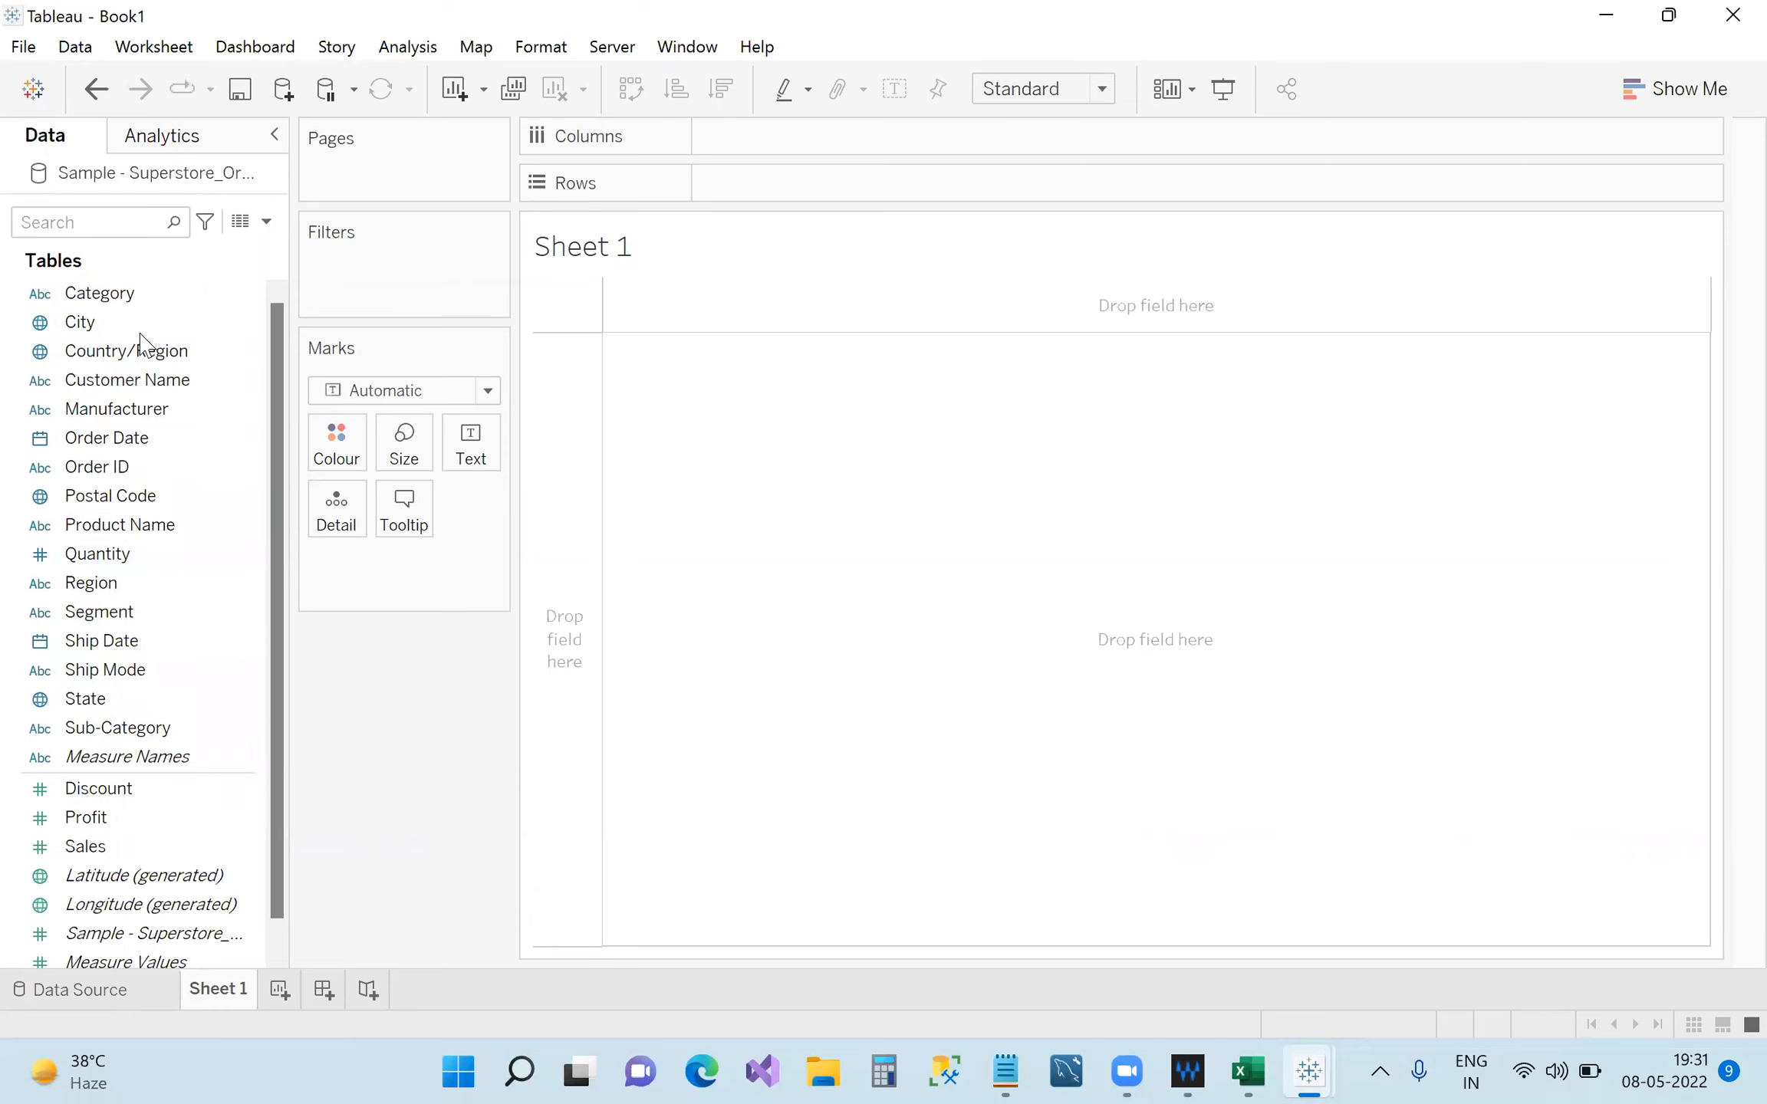
drag(285, 672, 467, 699)
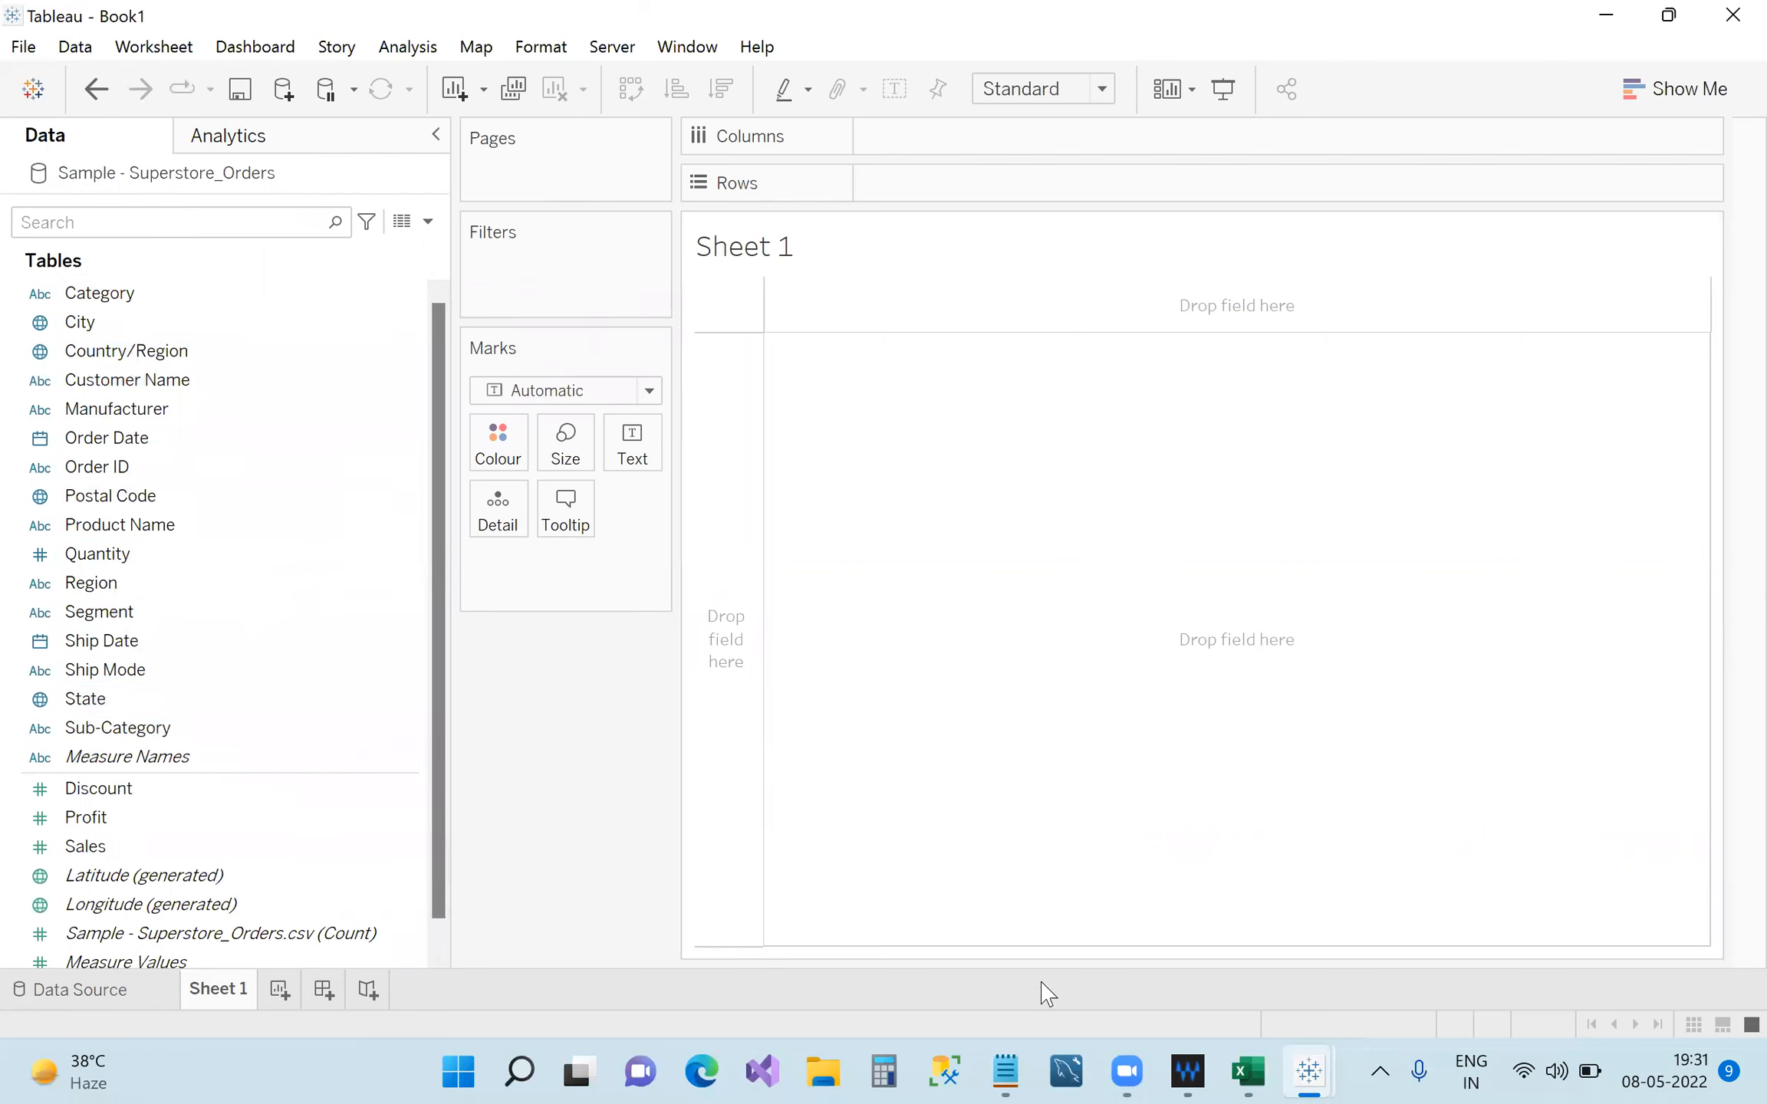
click(1005, 1073)
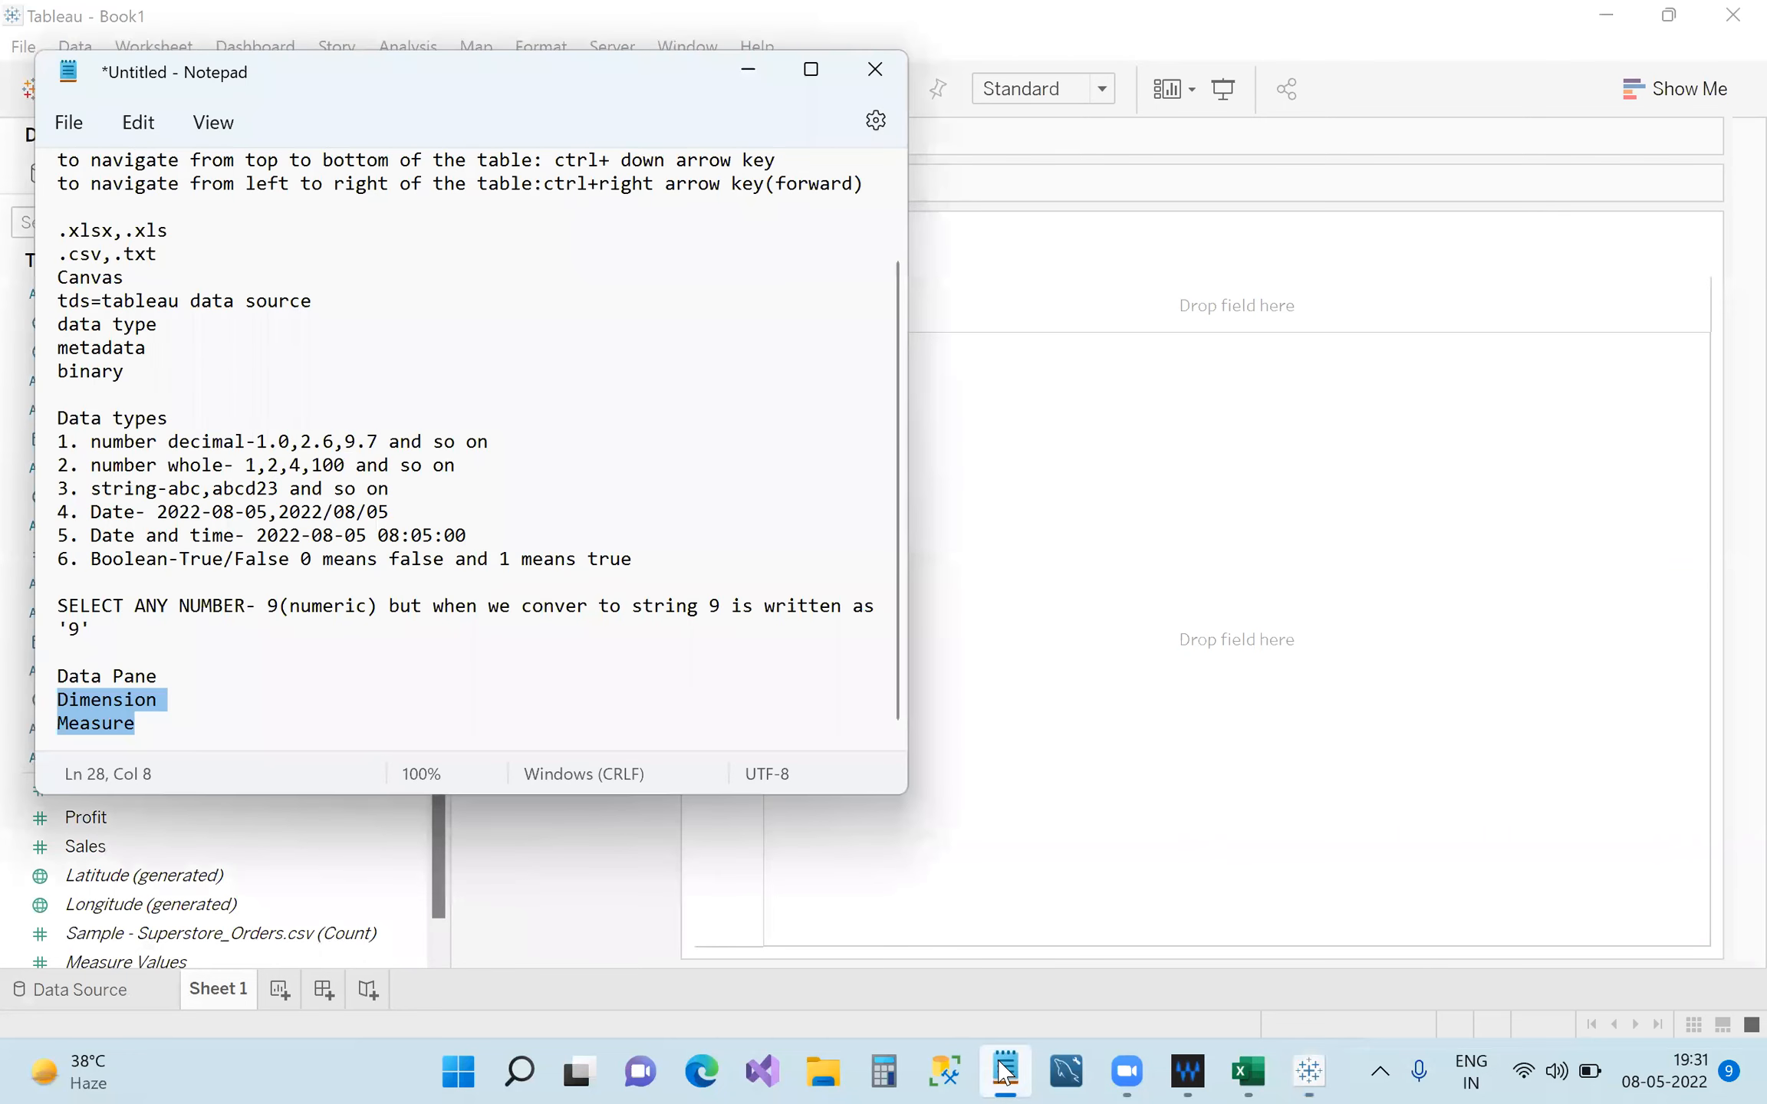
Note that Dimension holds categorical-value fields and Measure holds numeric fields that can be aggregated.
click(242, 709)
text(-)
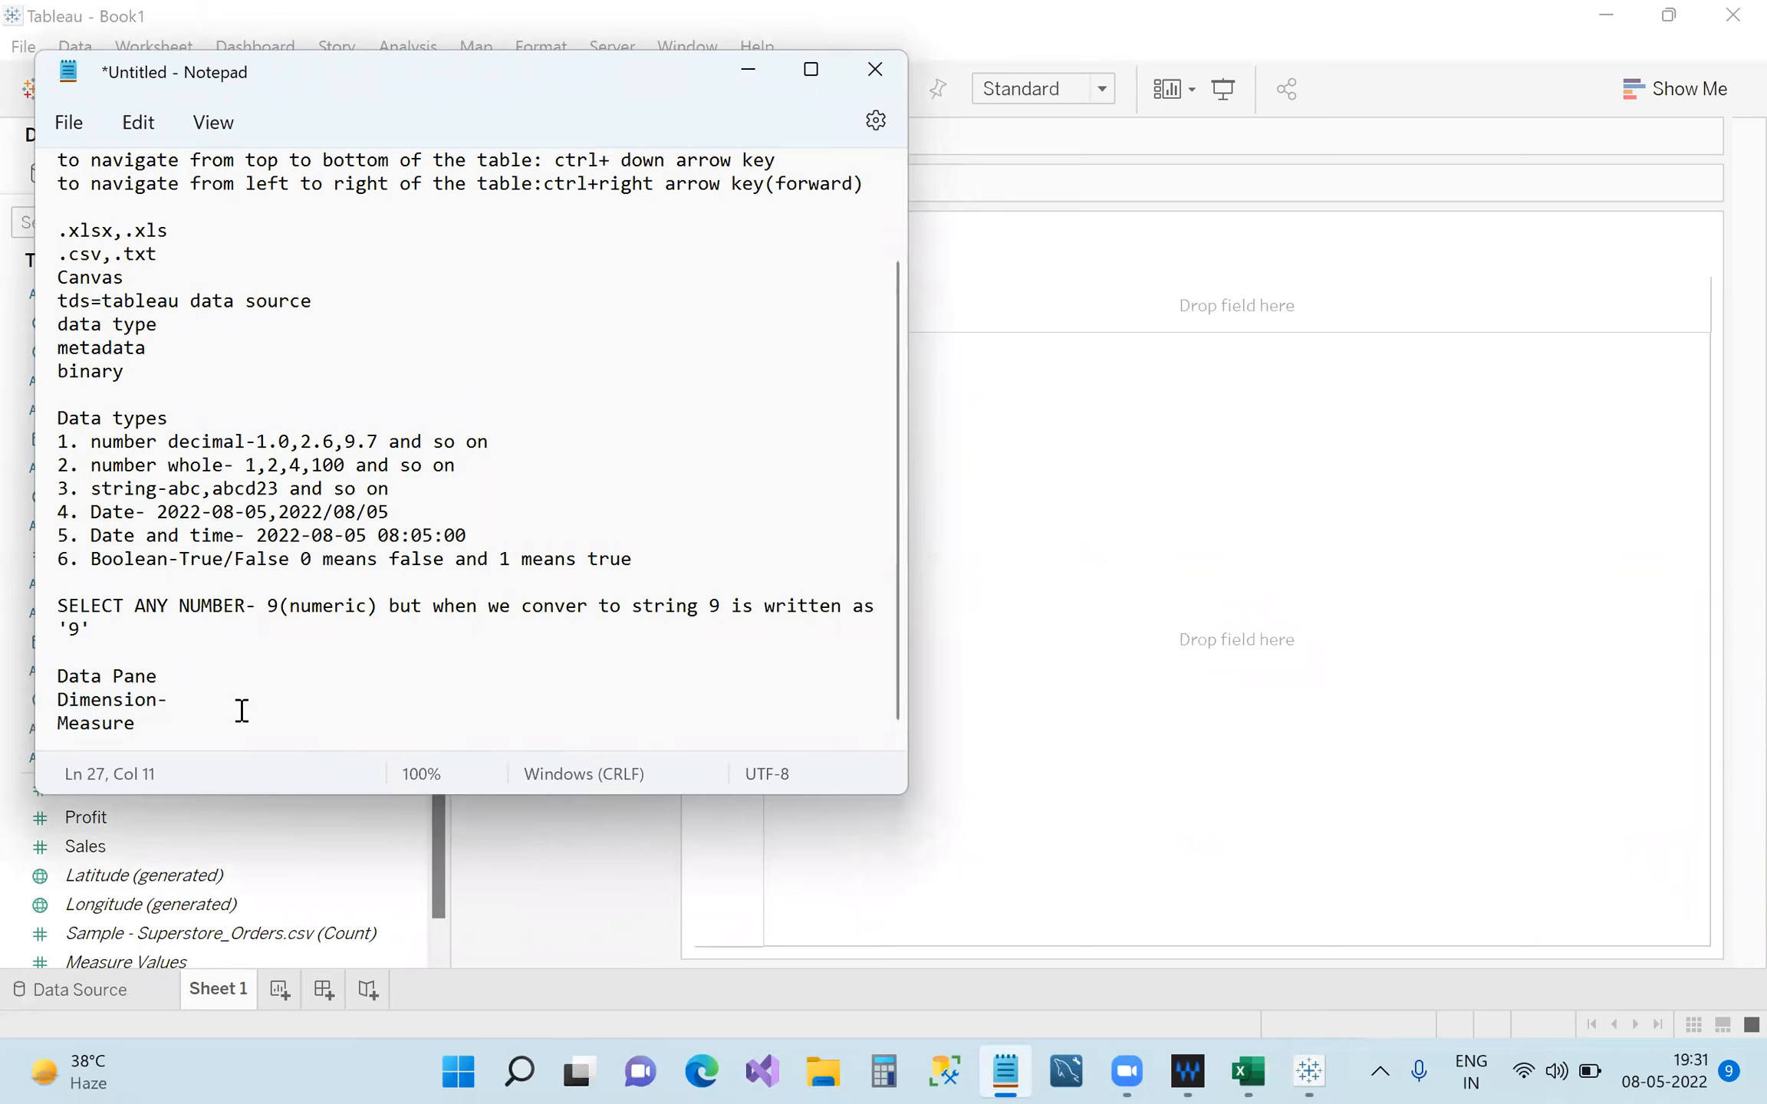
text(All fields having ca)
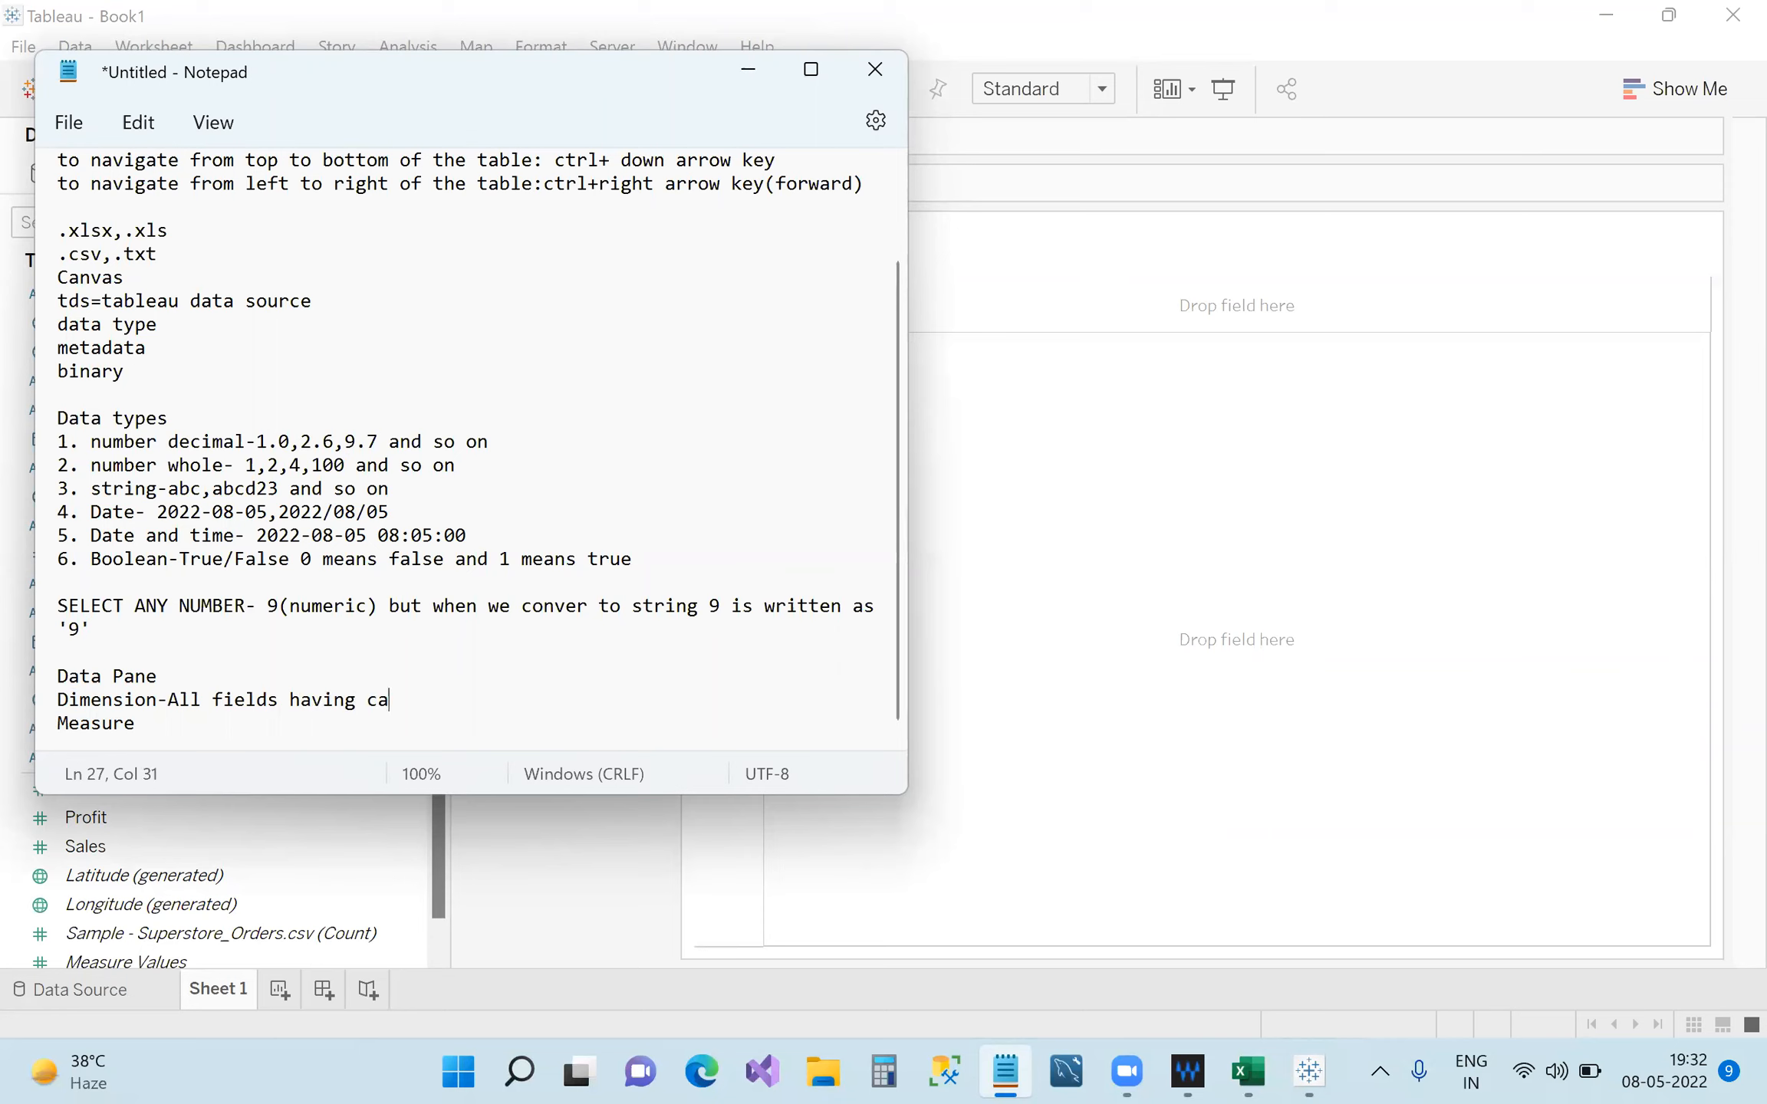
text(tegorical values are)
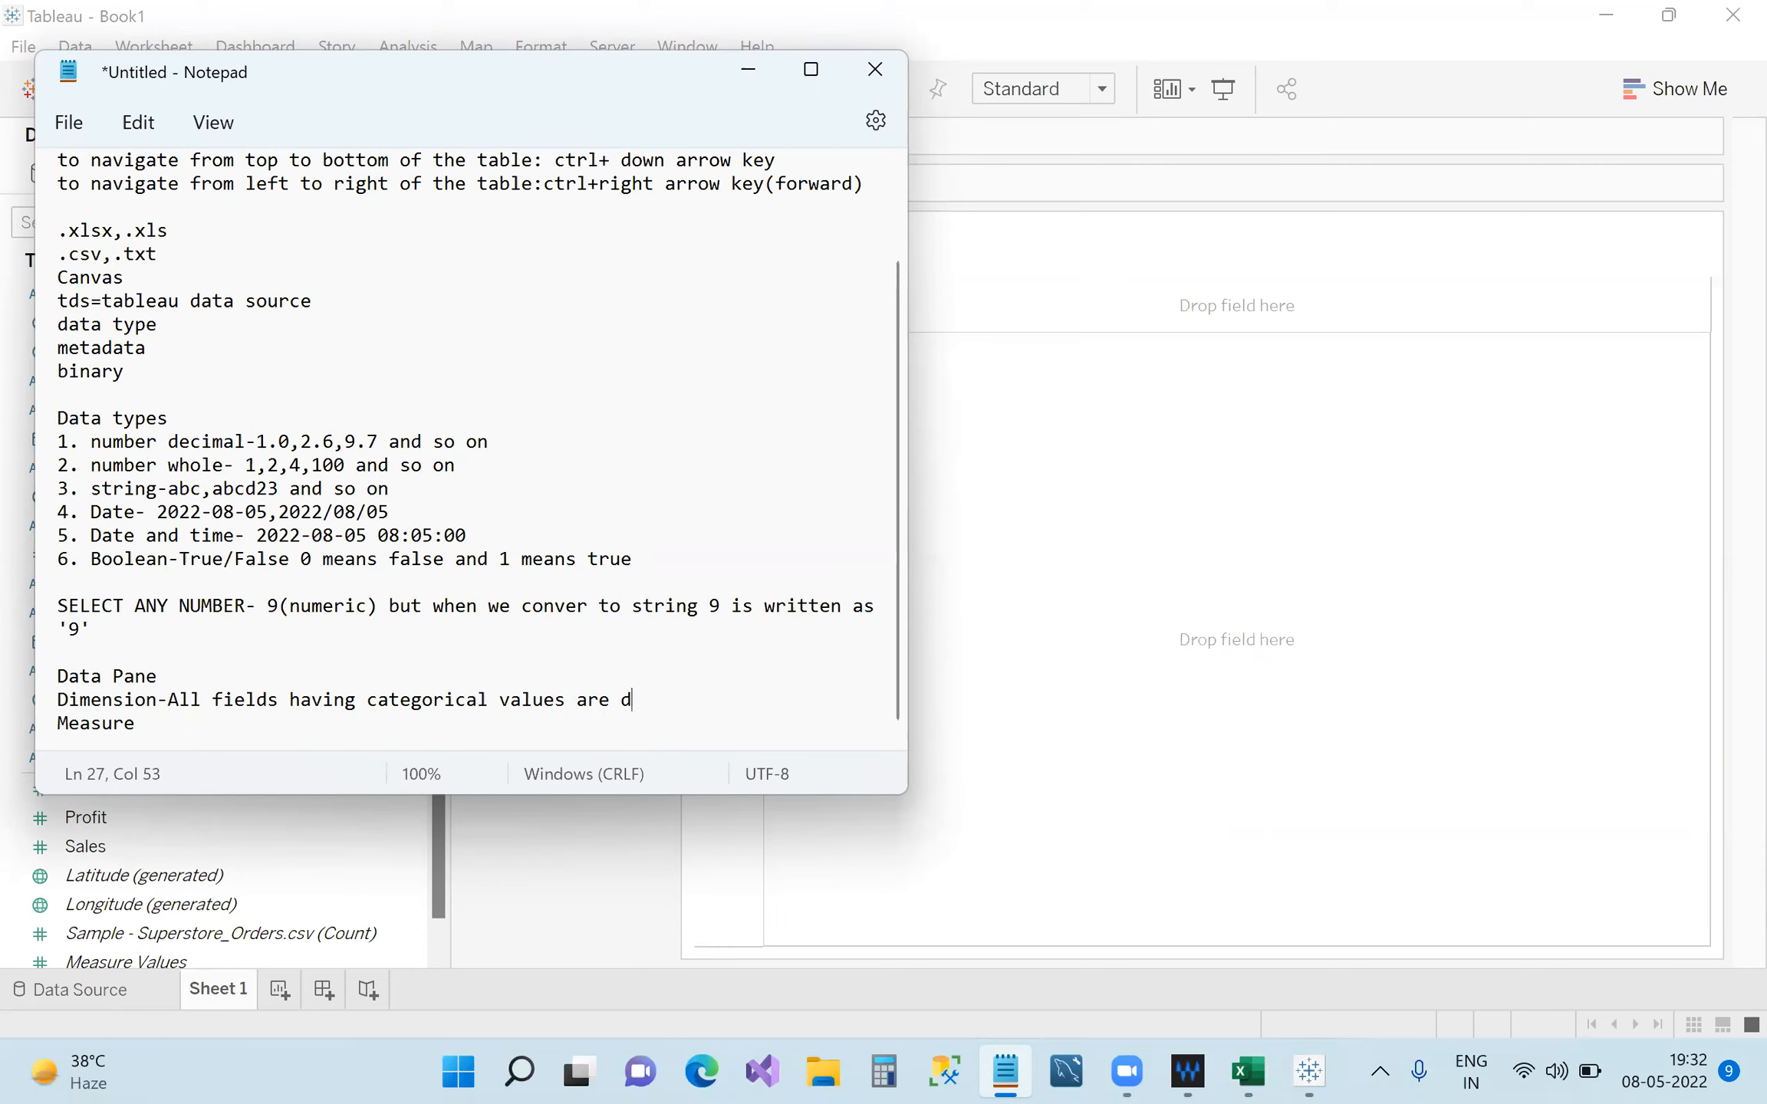
text(put under dimension)
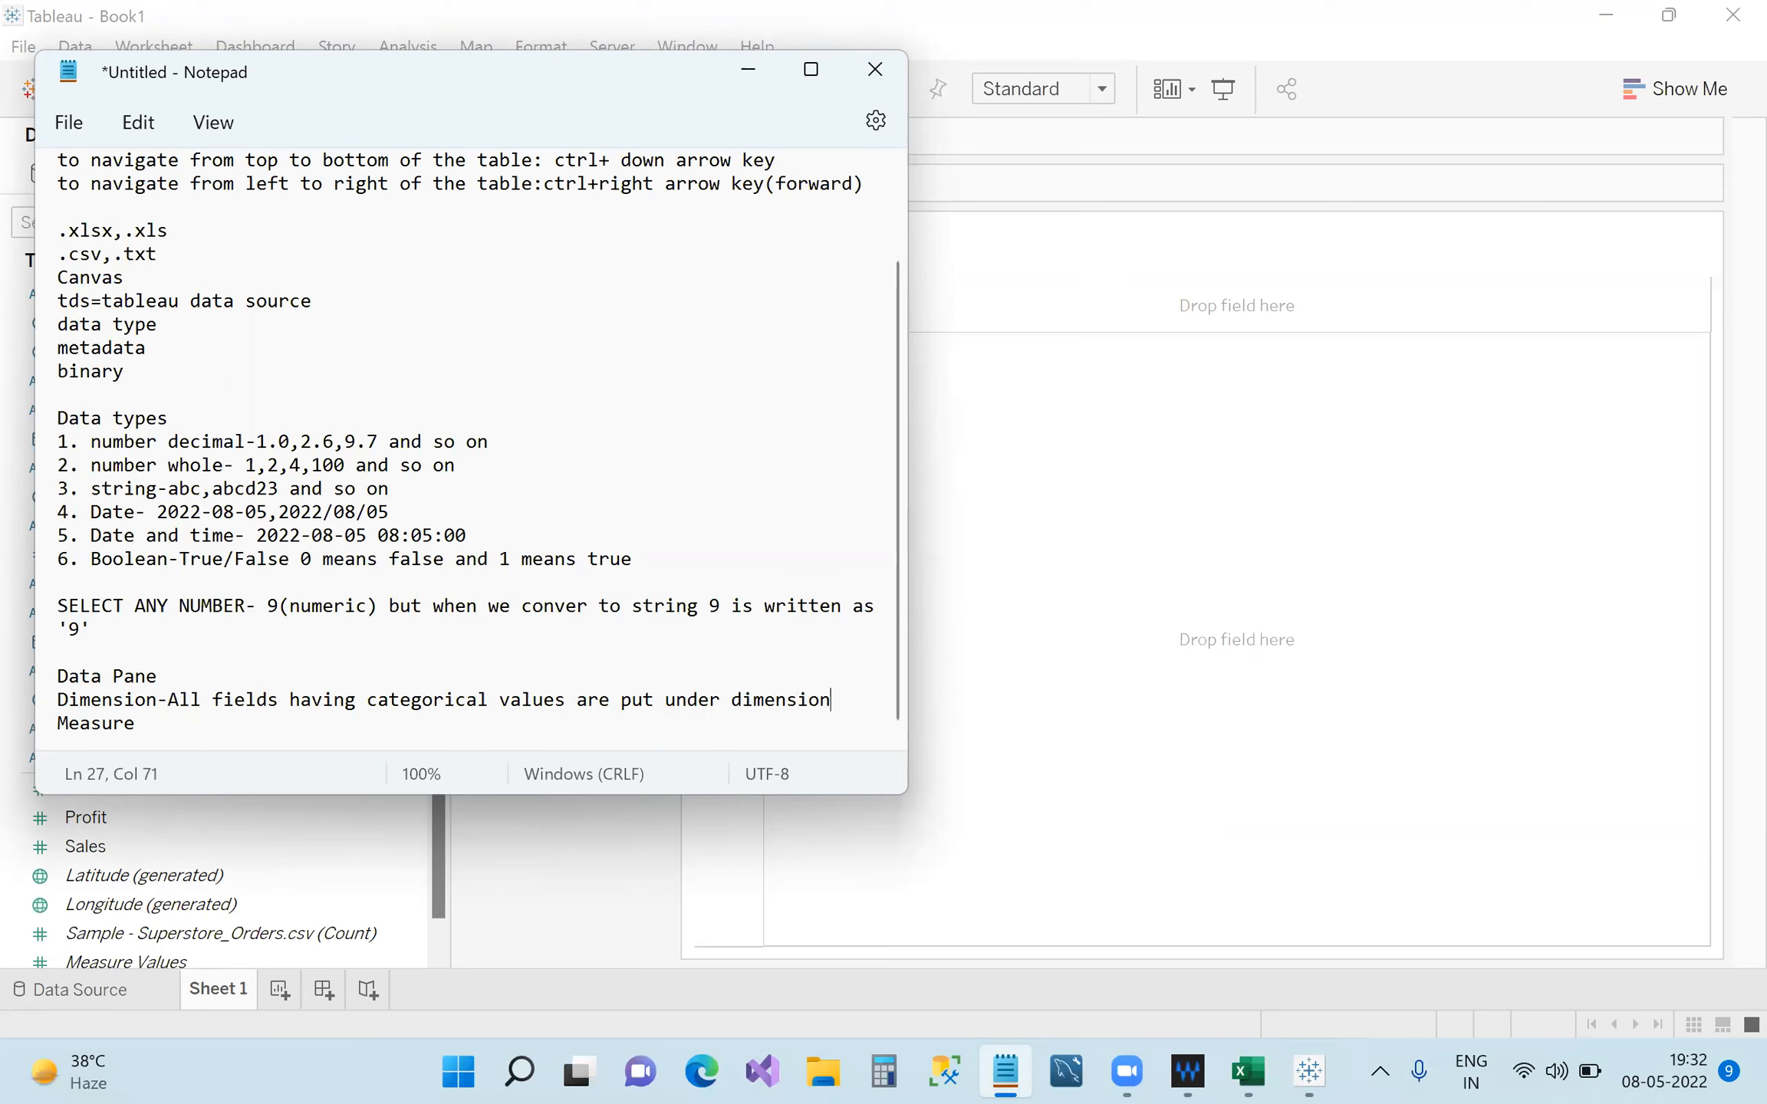
click(221, 720)
text(- All fields having numeric values that can)
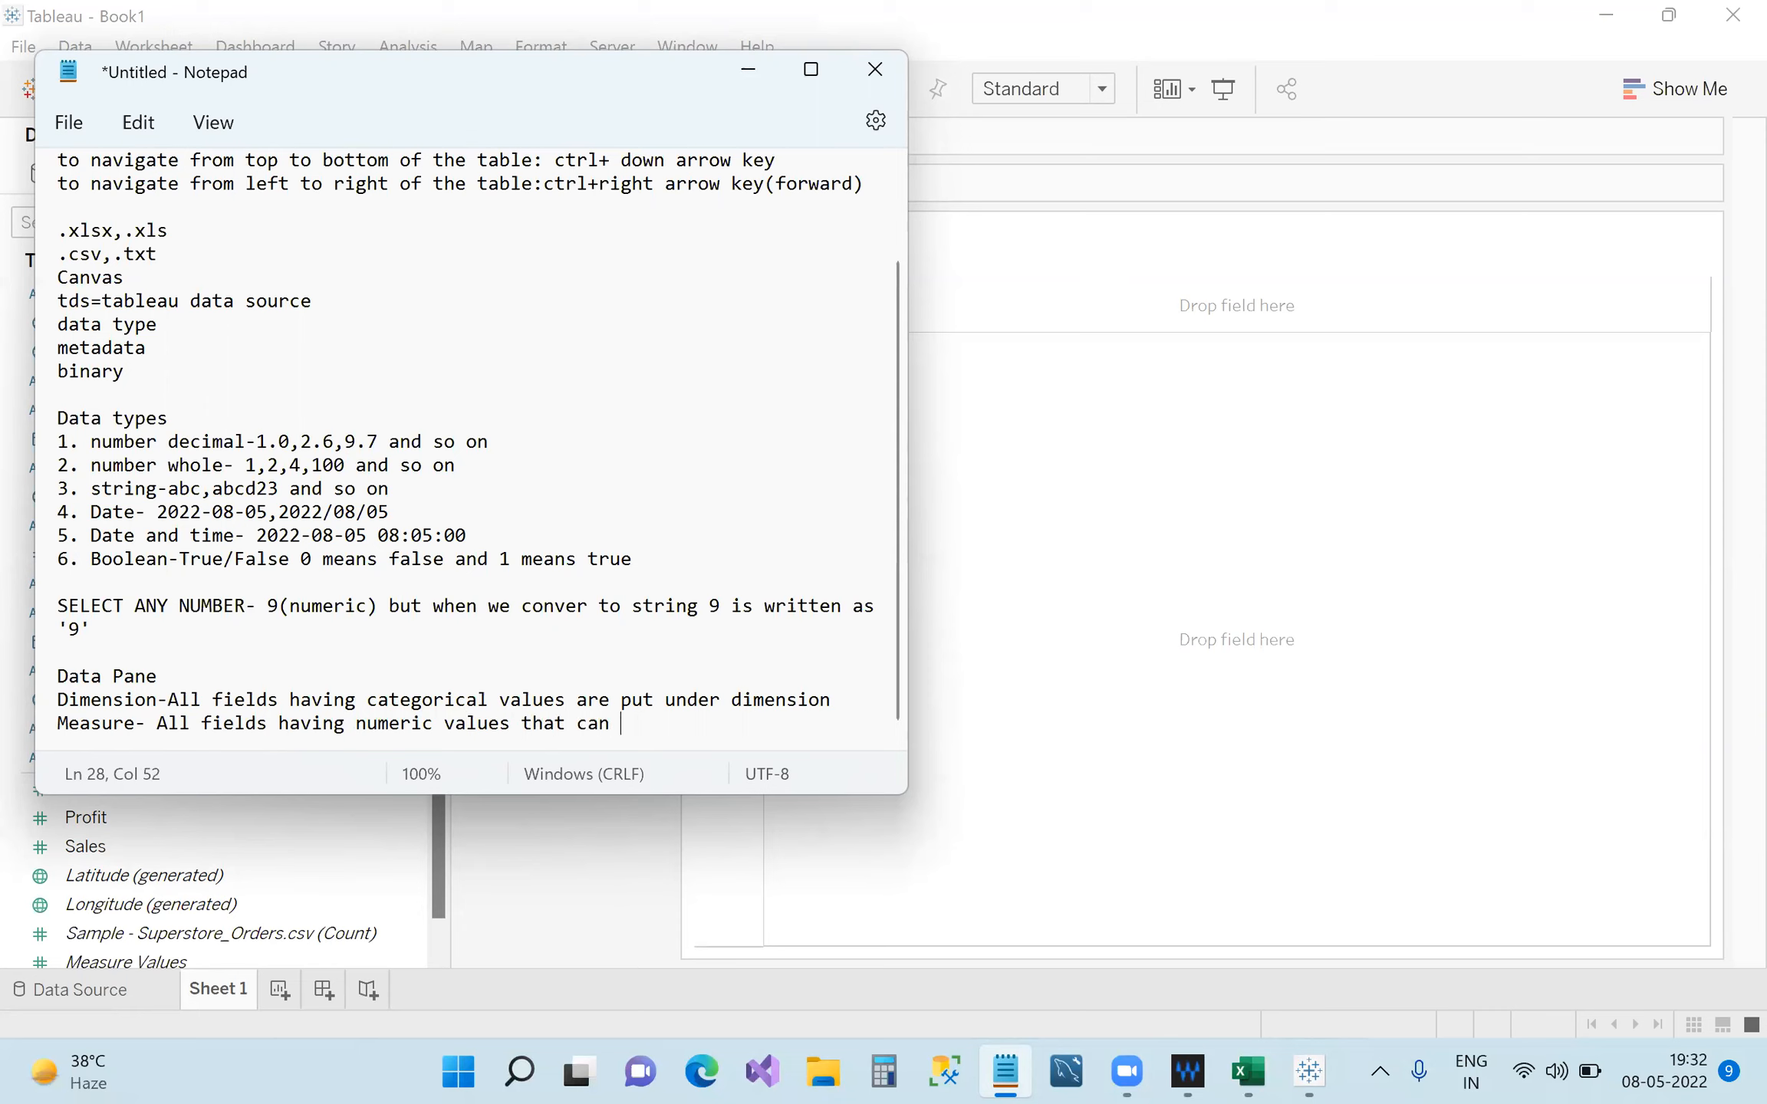
text( be aggregate)
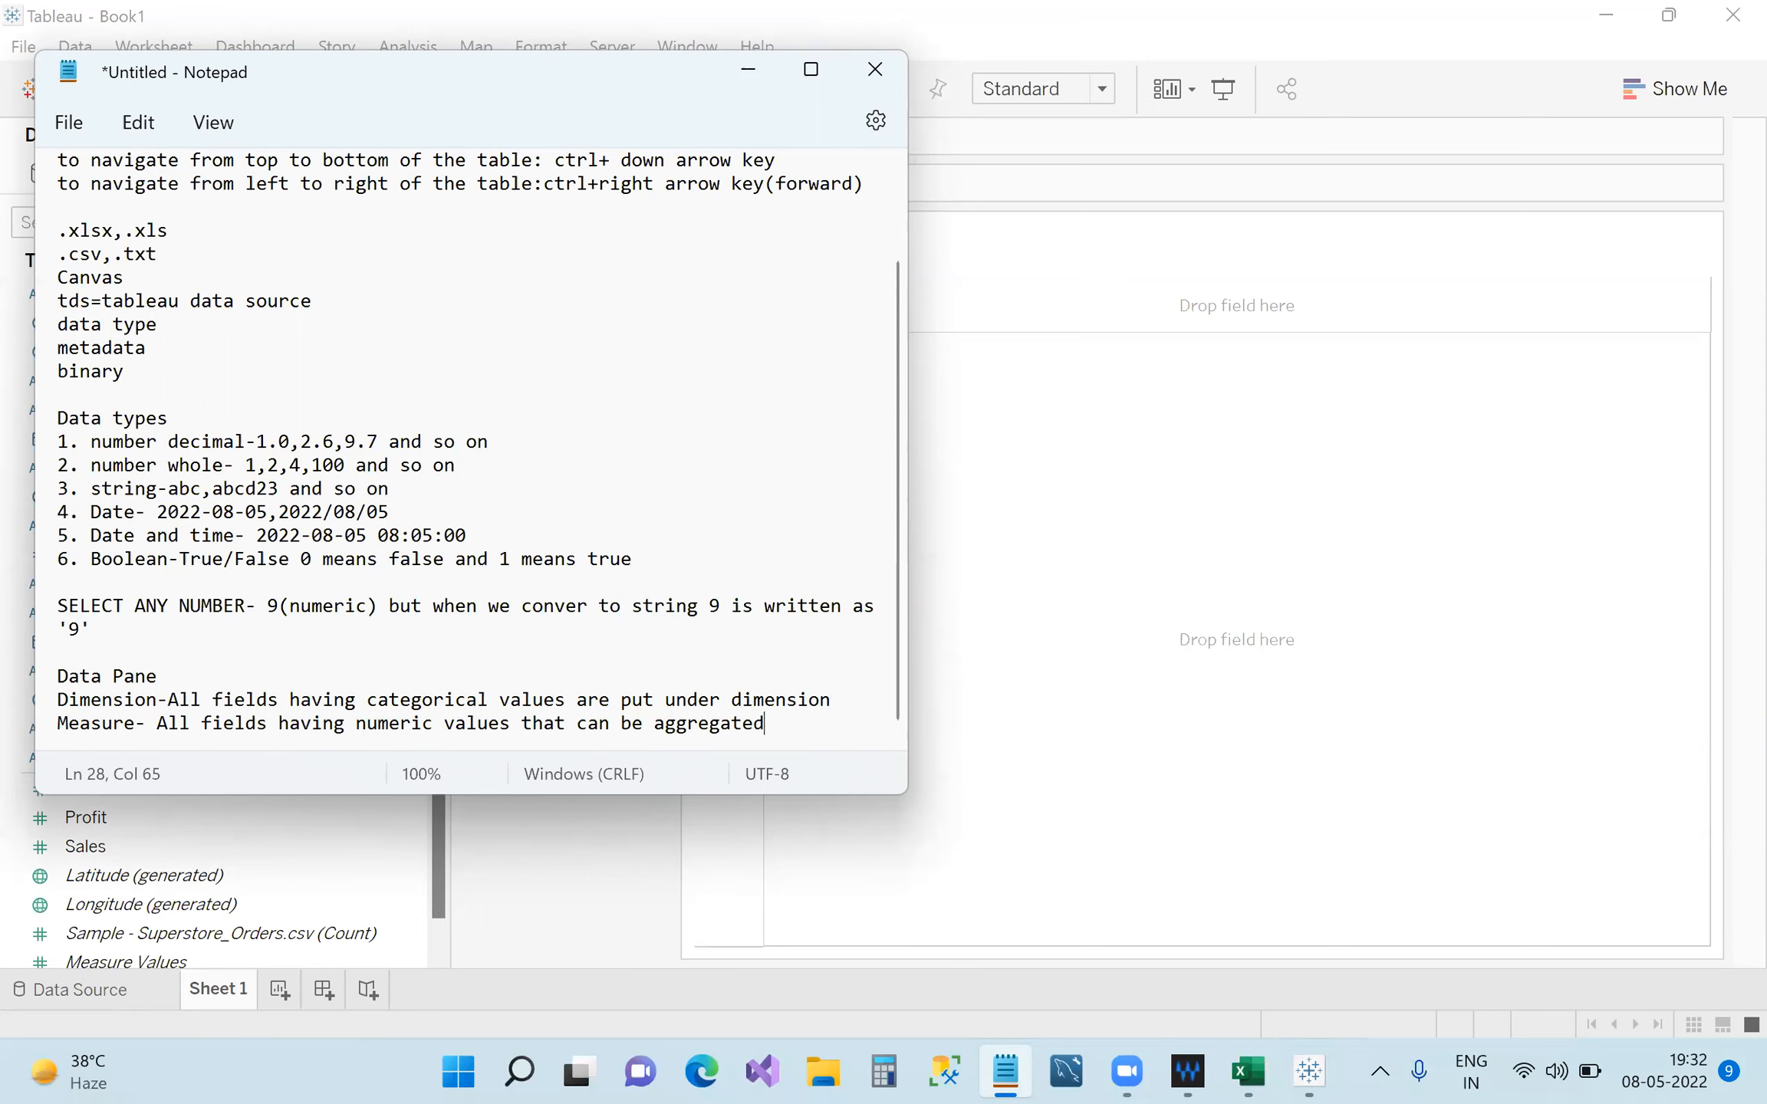
text(d)
click(748, 69)
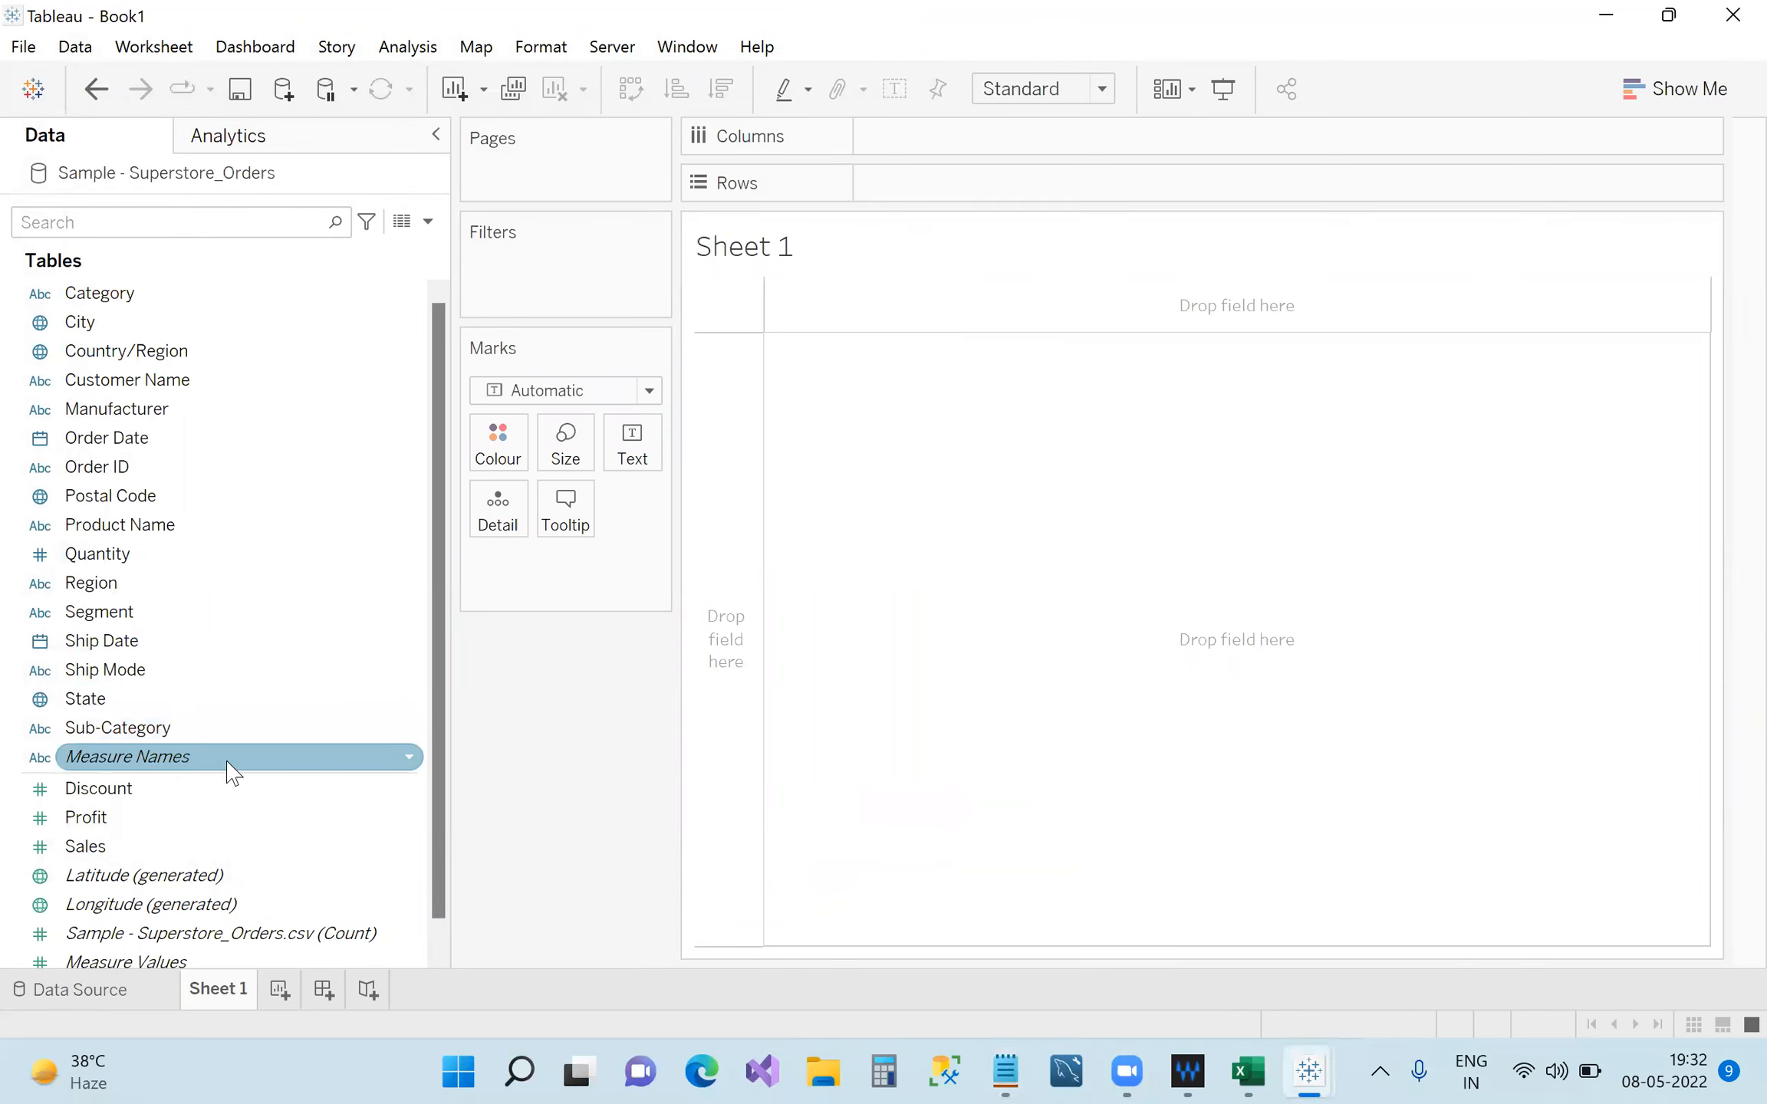
click(247, 788)
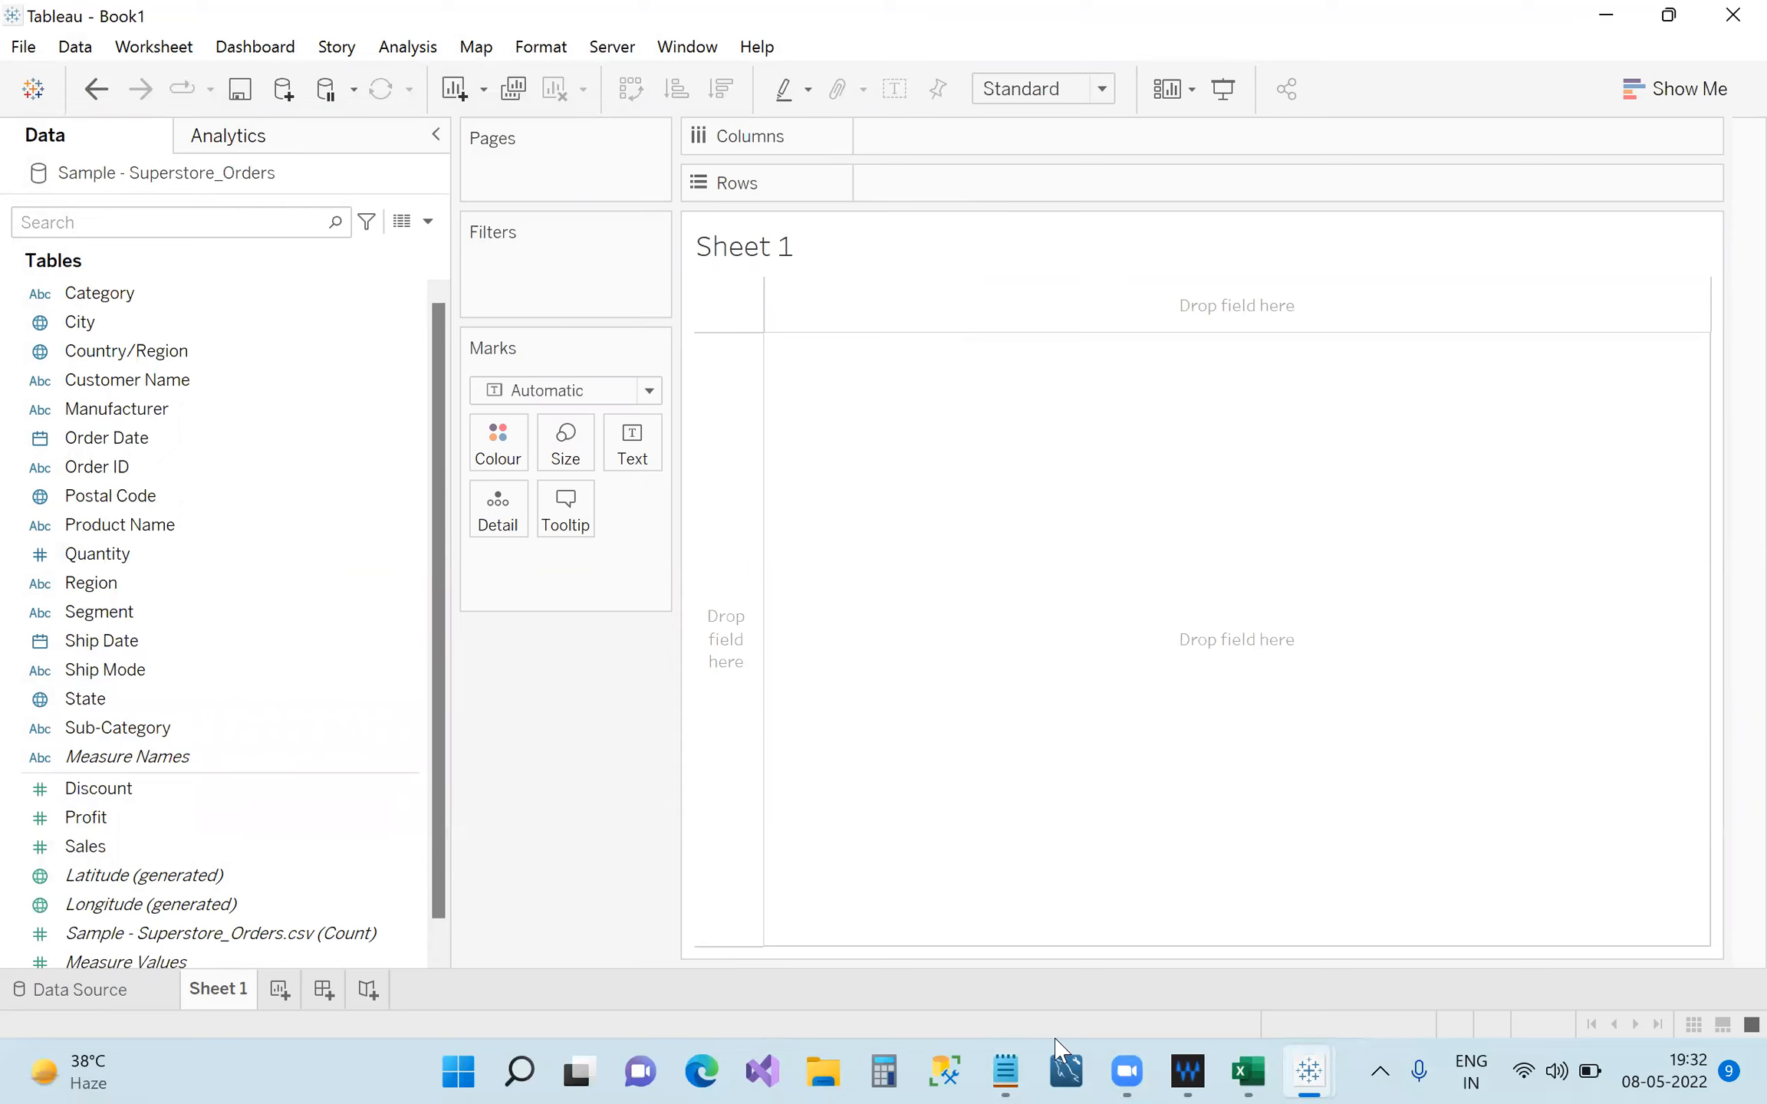
click(261, 818)
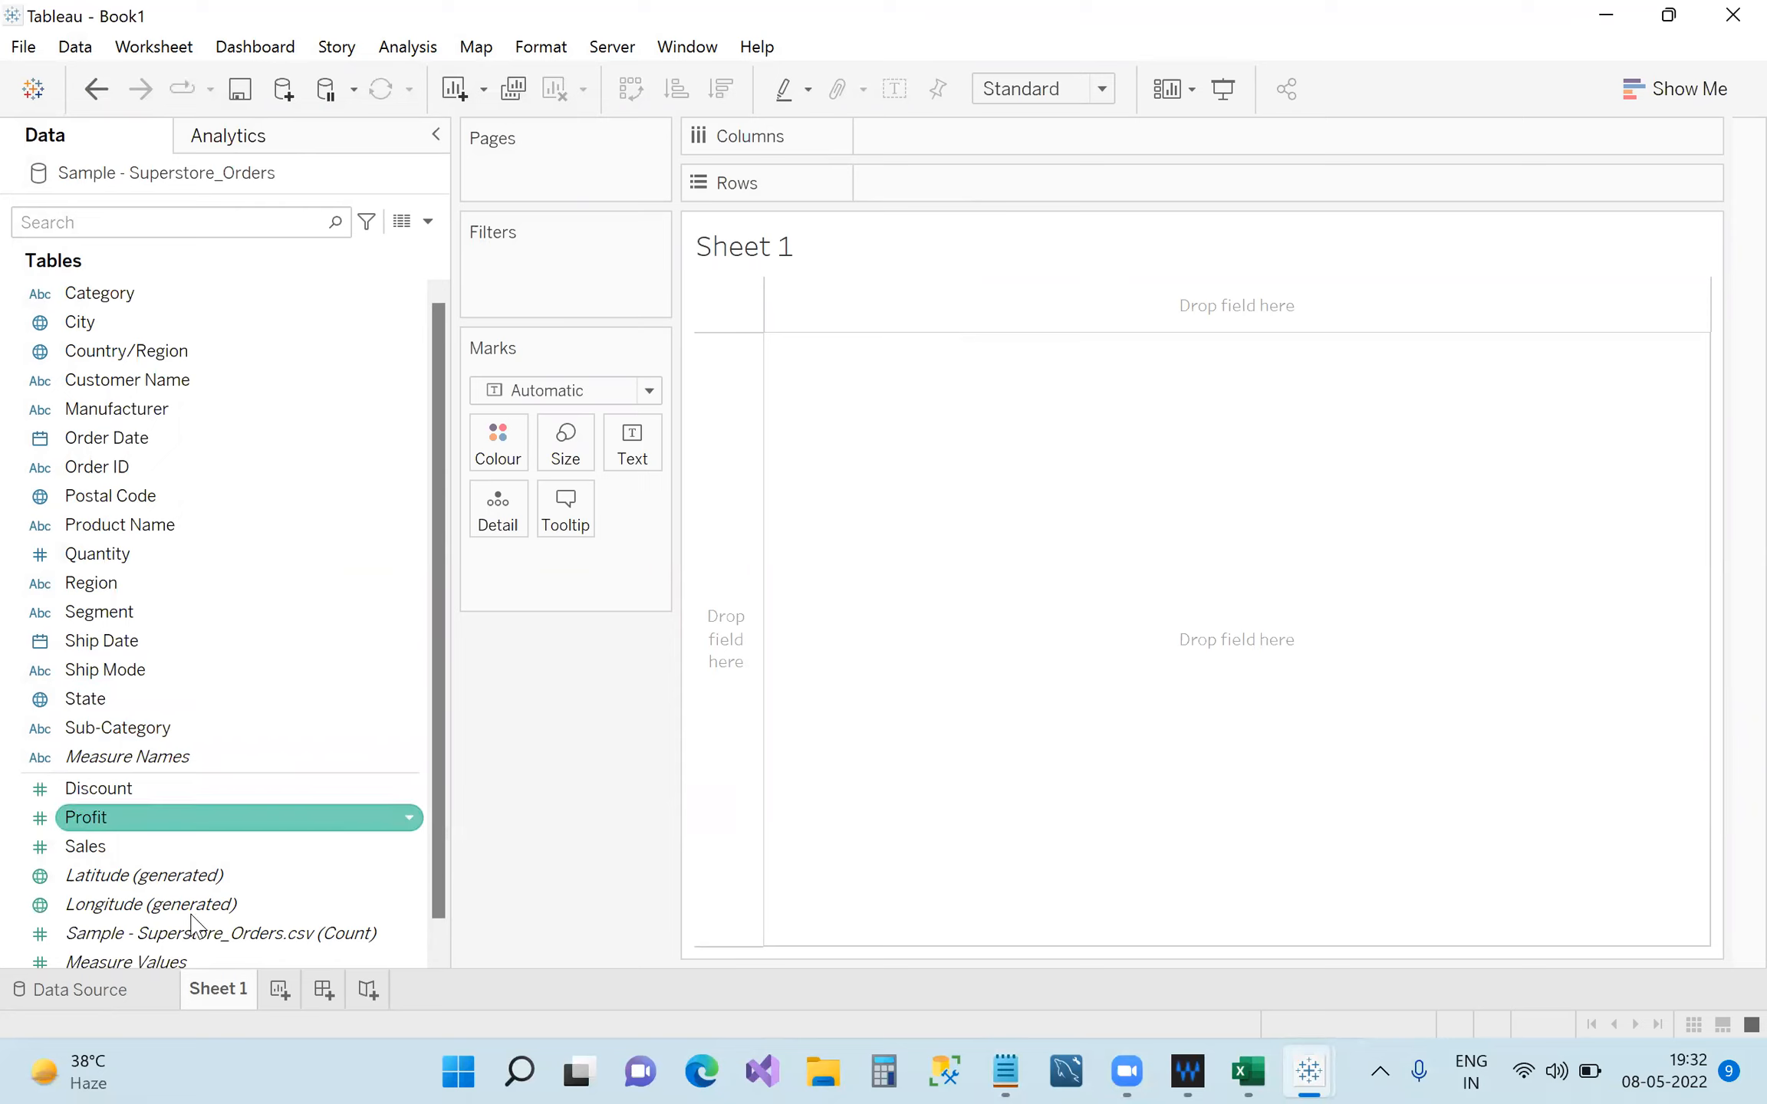
click(127, 992)
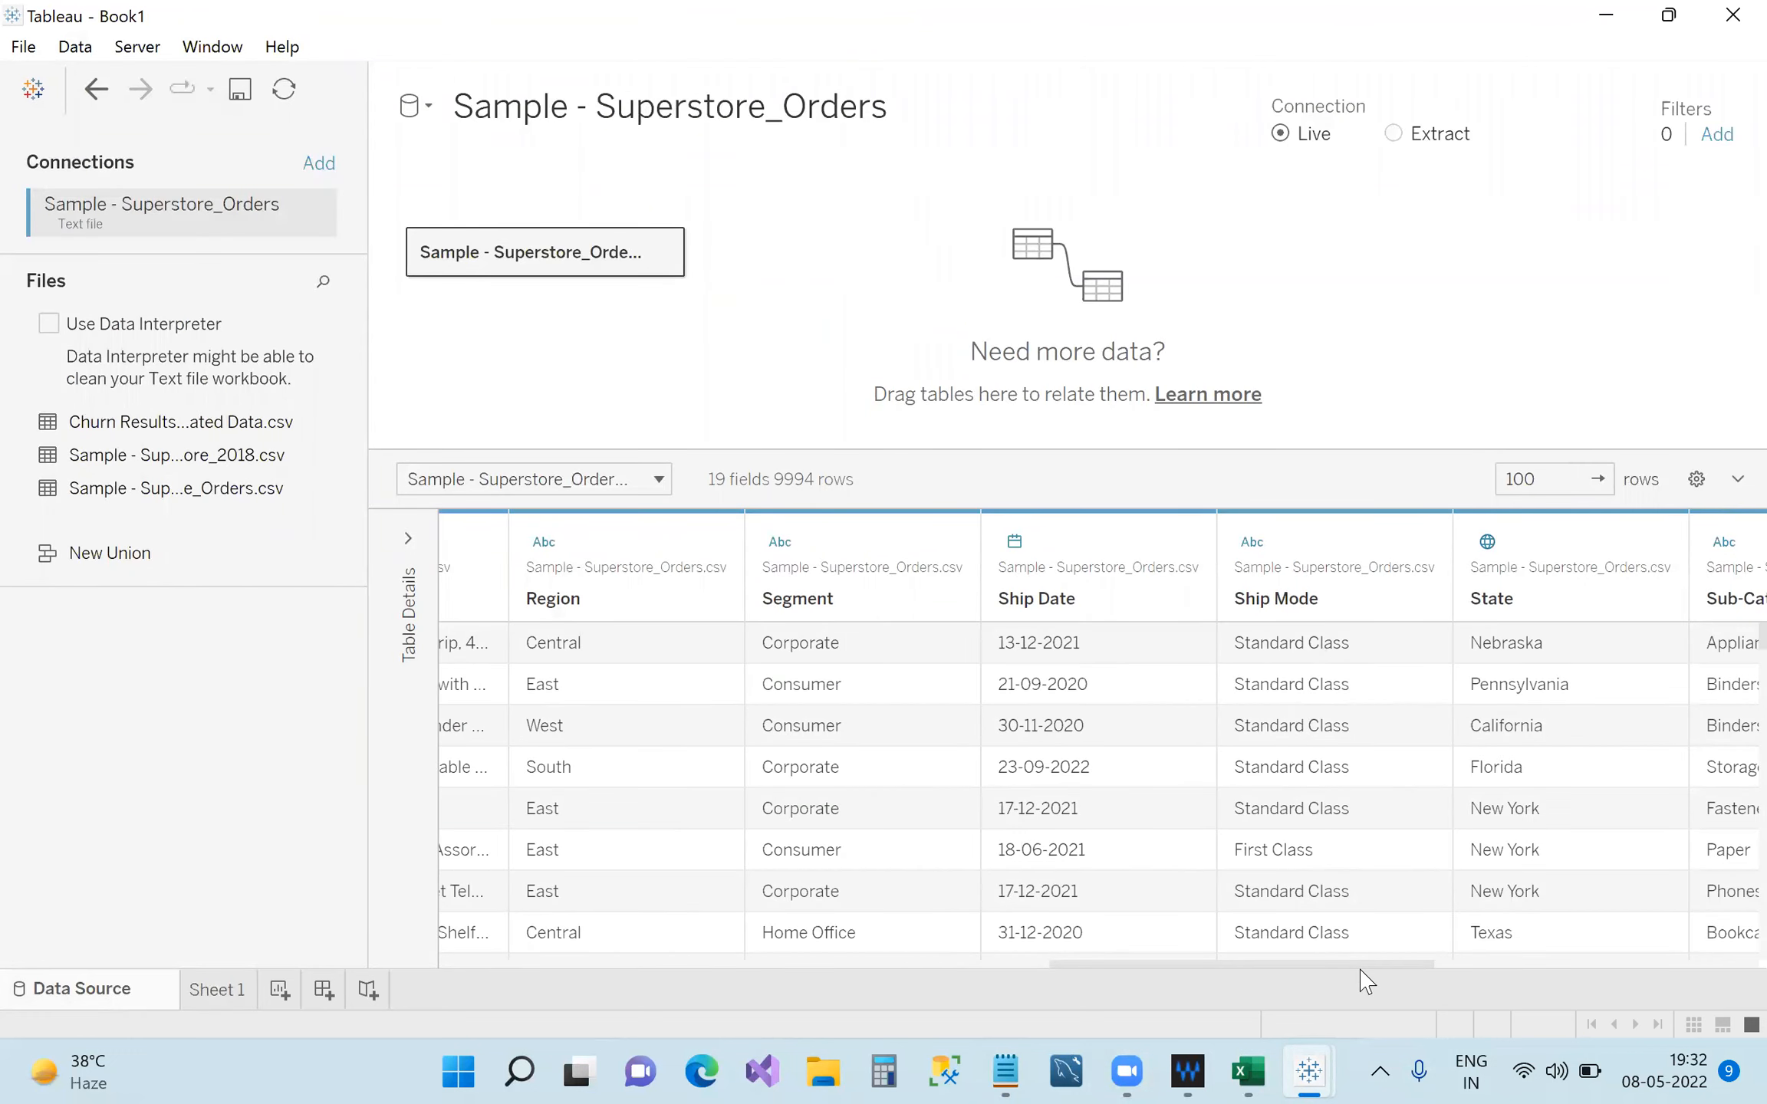
drag(1341, 968, 1707, 973)
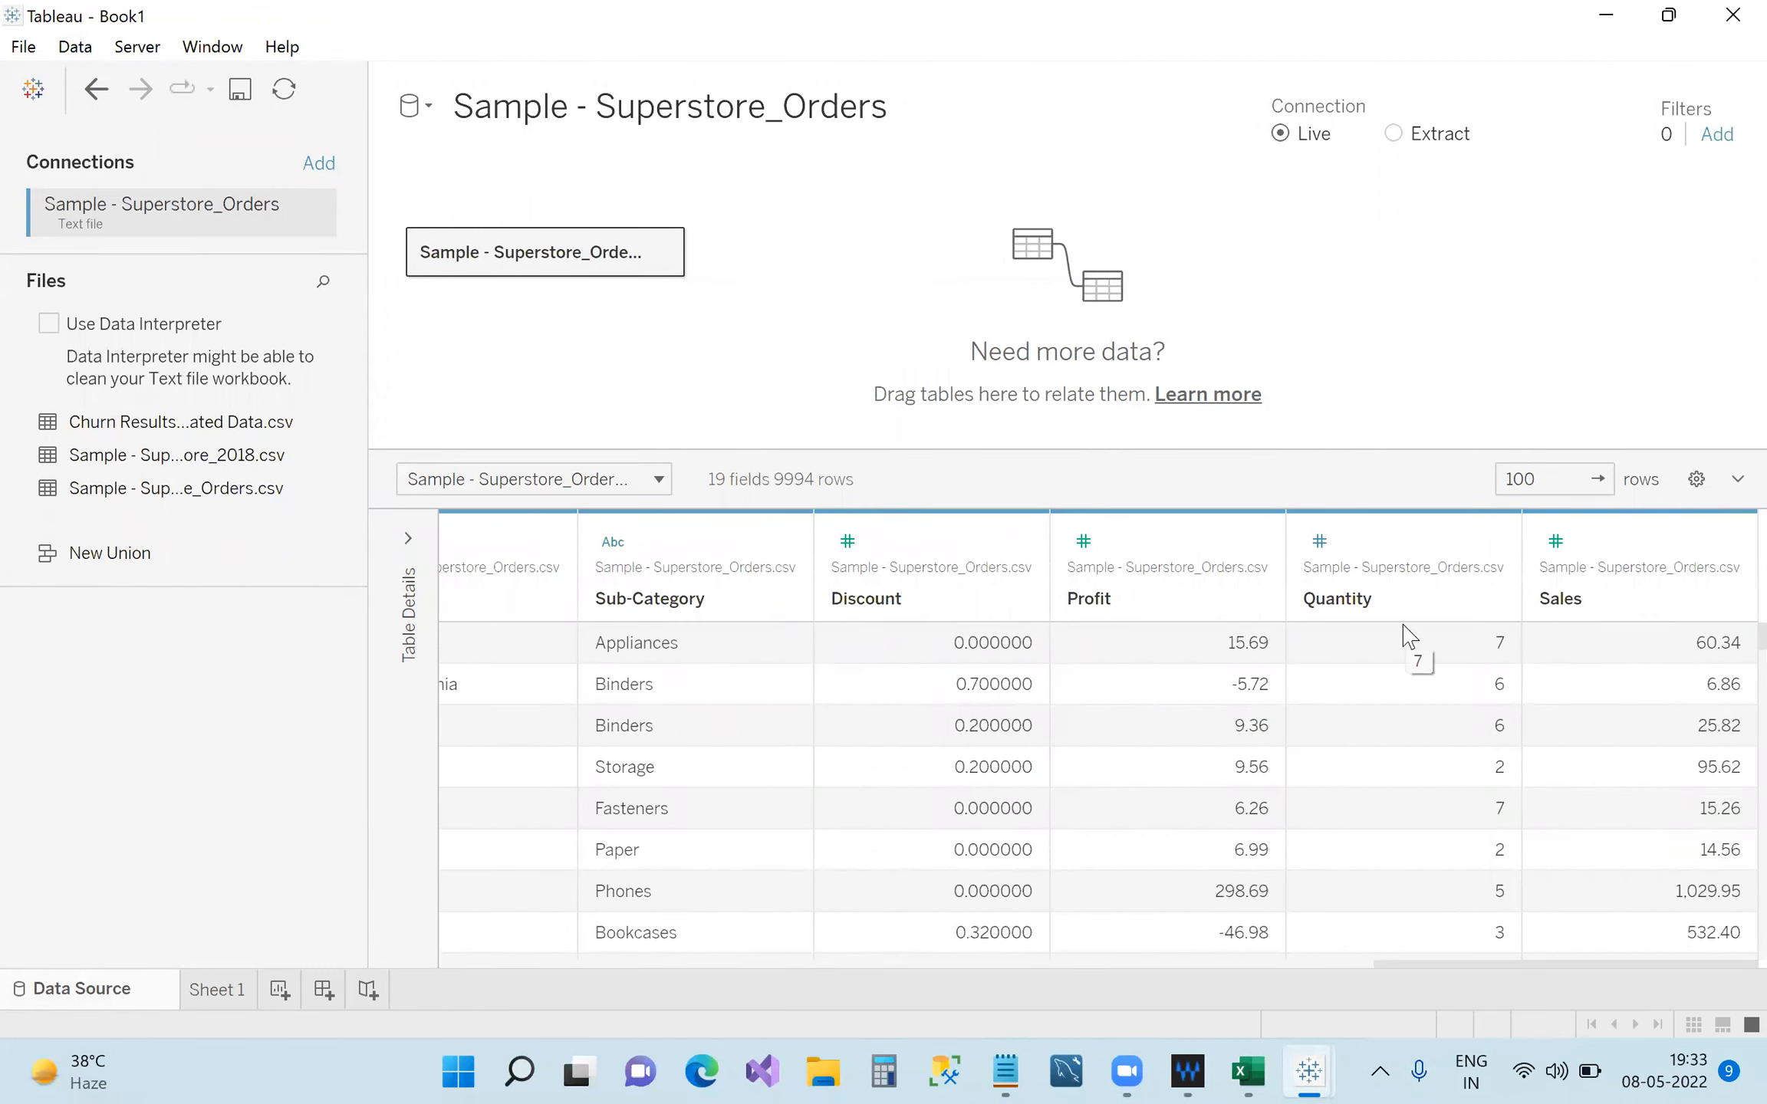
click(221, 991)
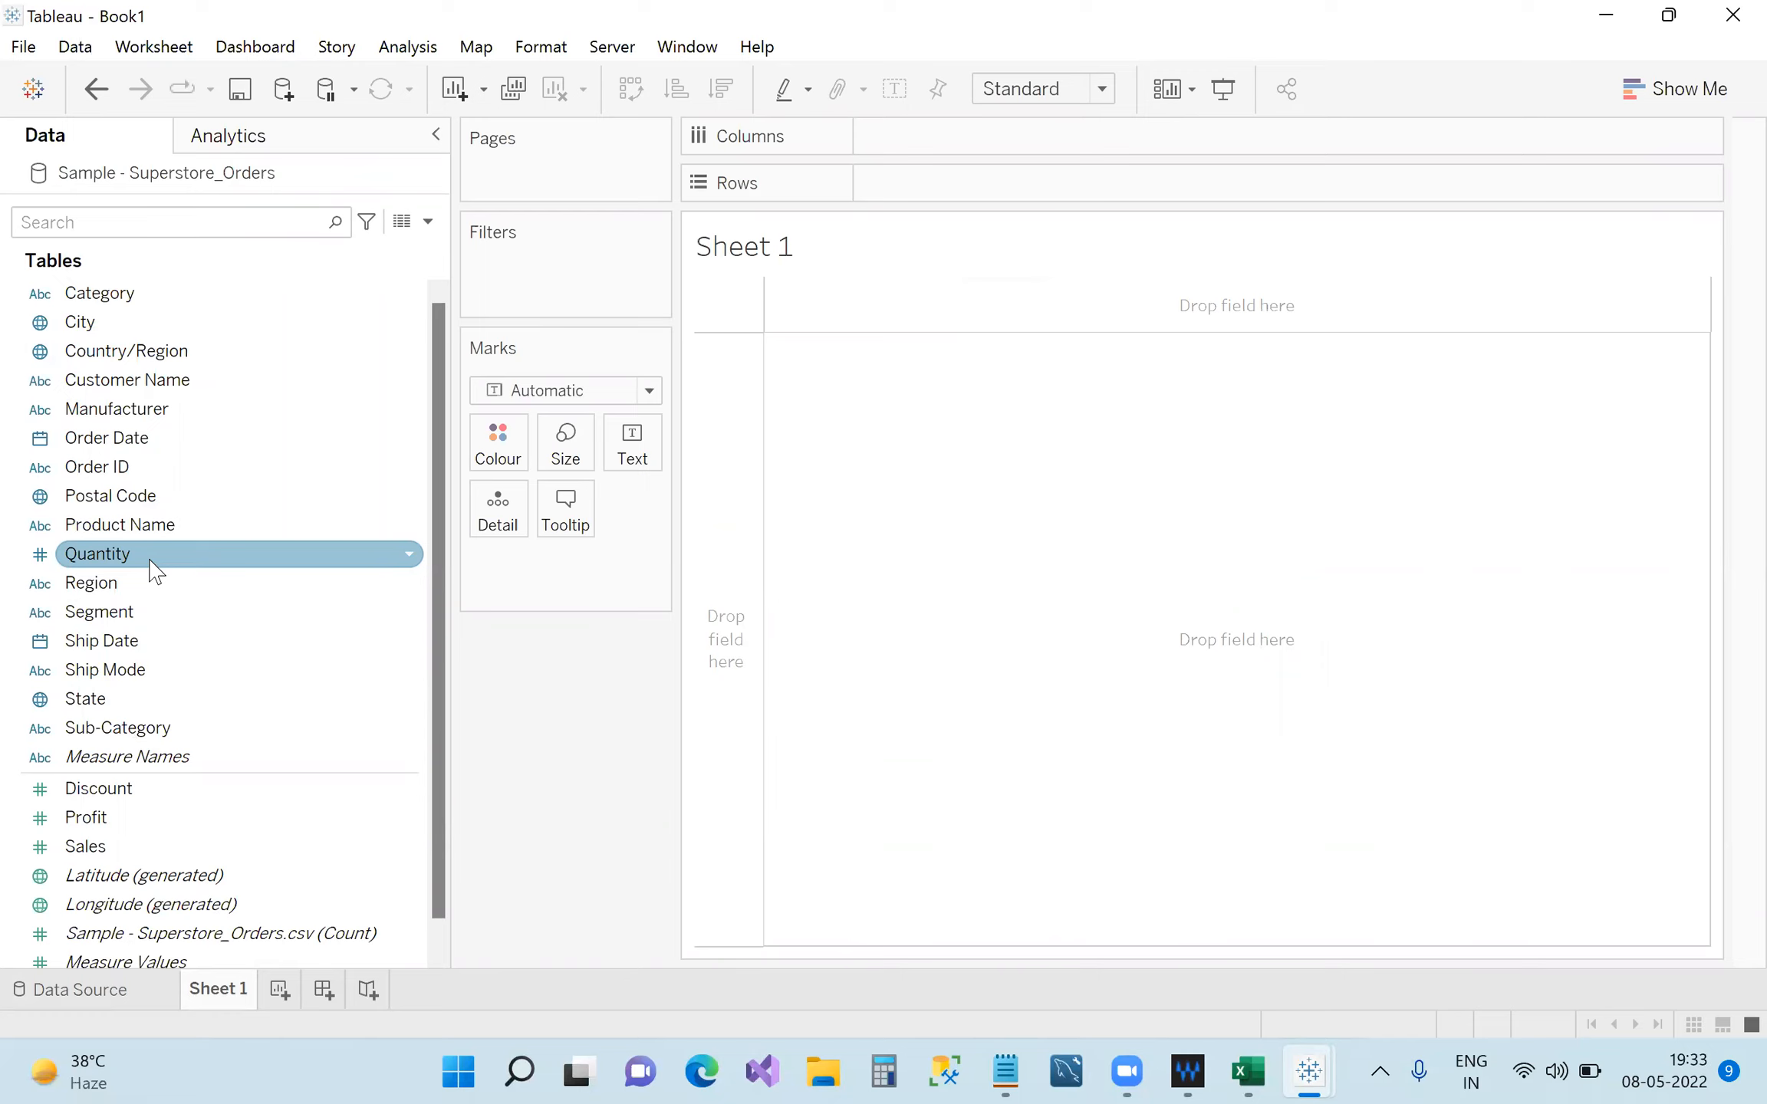
click(414, 560)
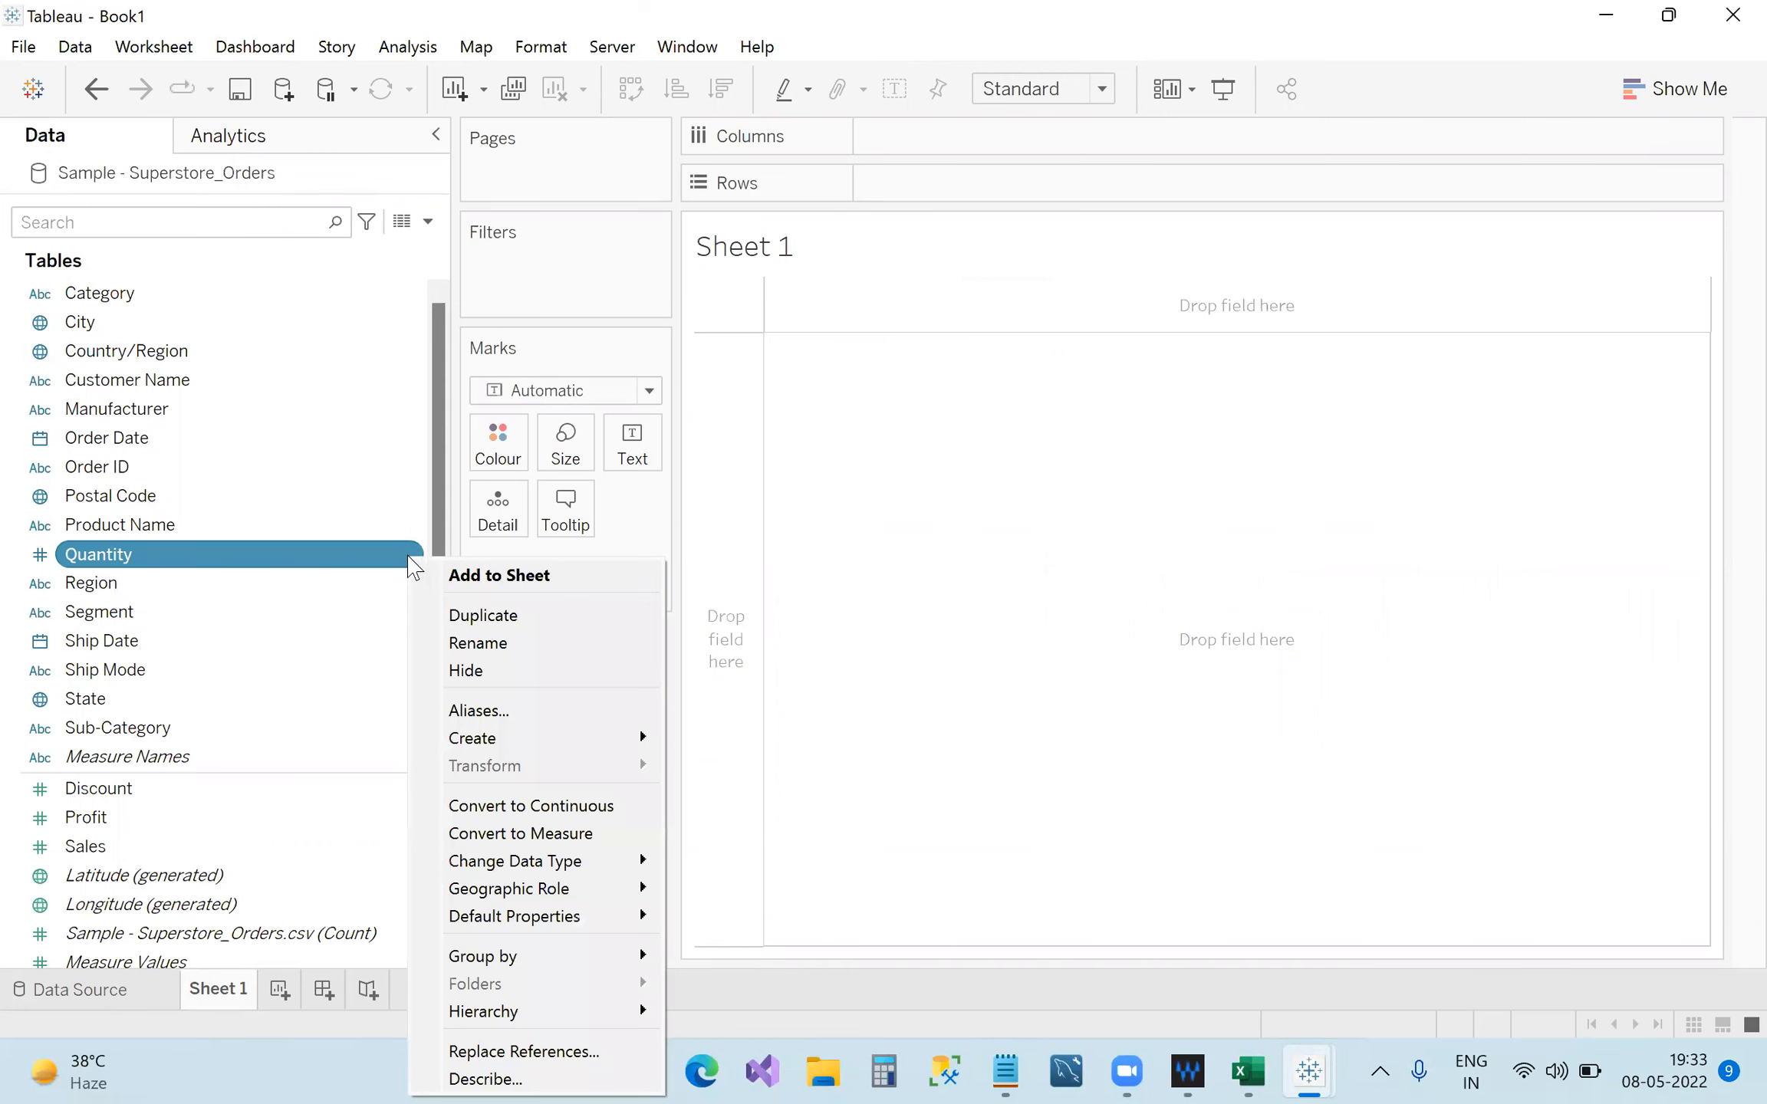
click(89, 995)
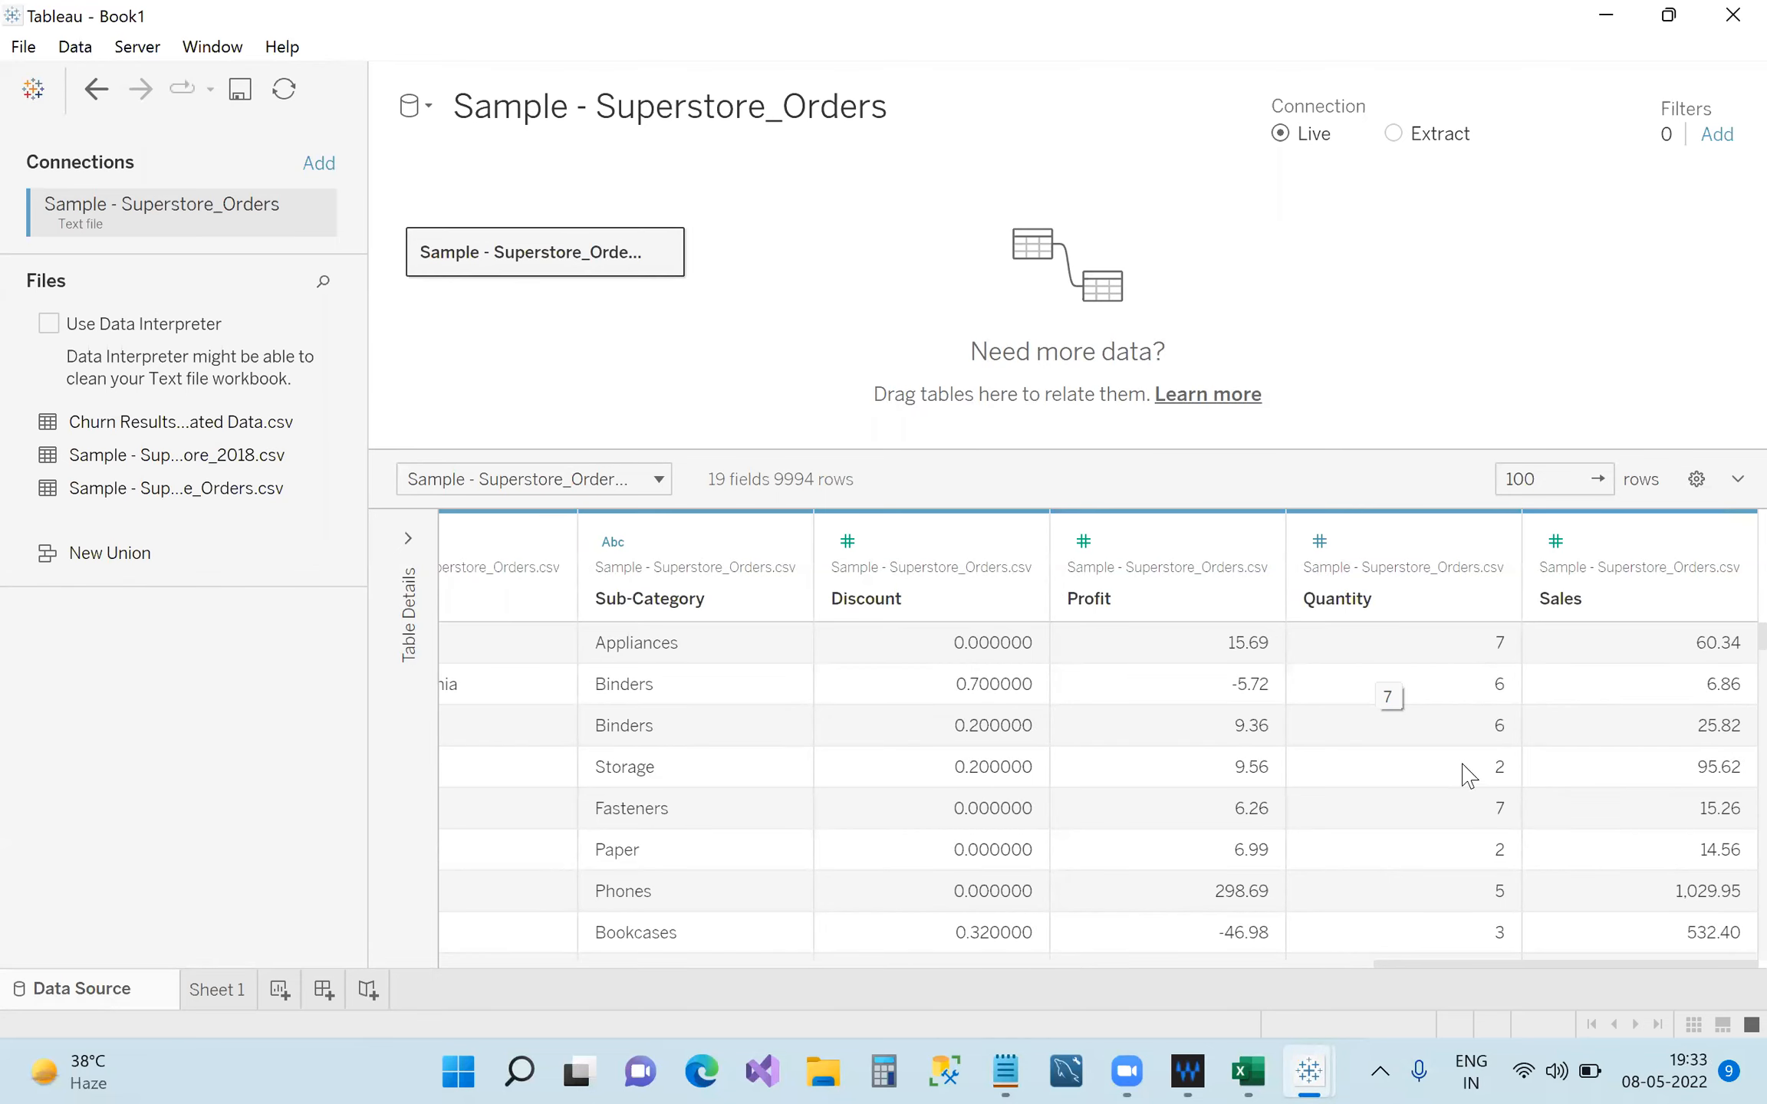
click(237, 989)
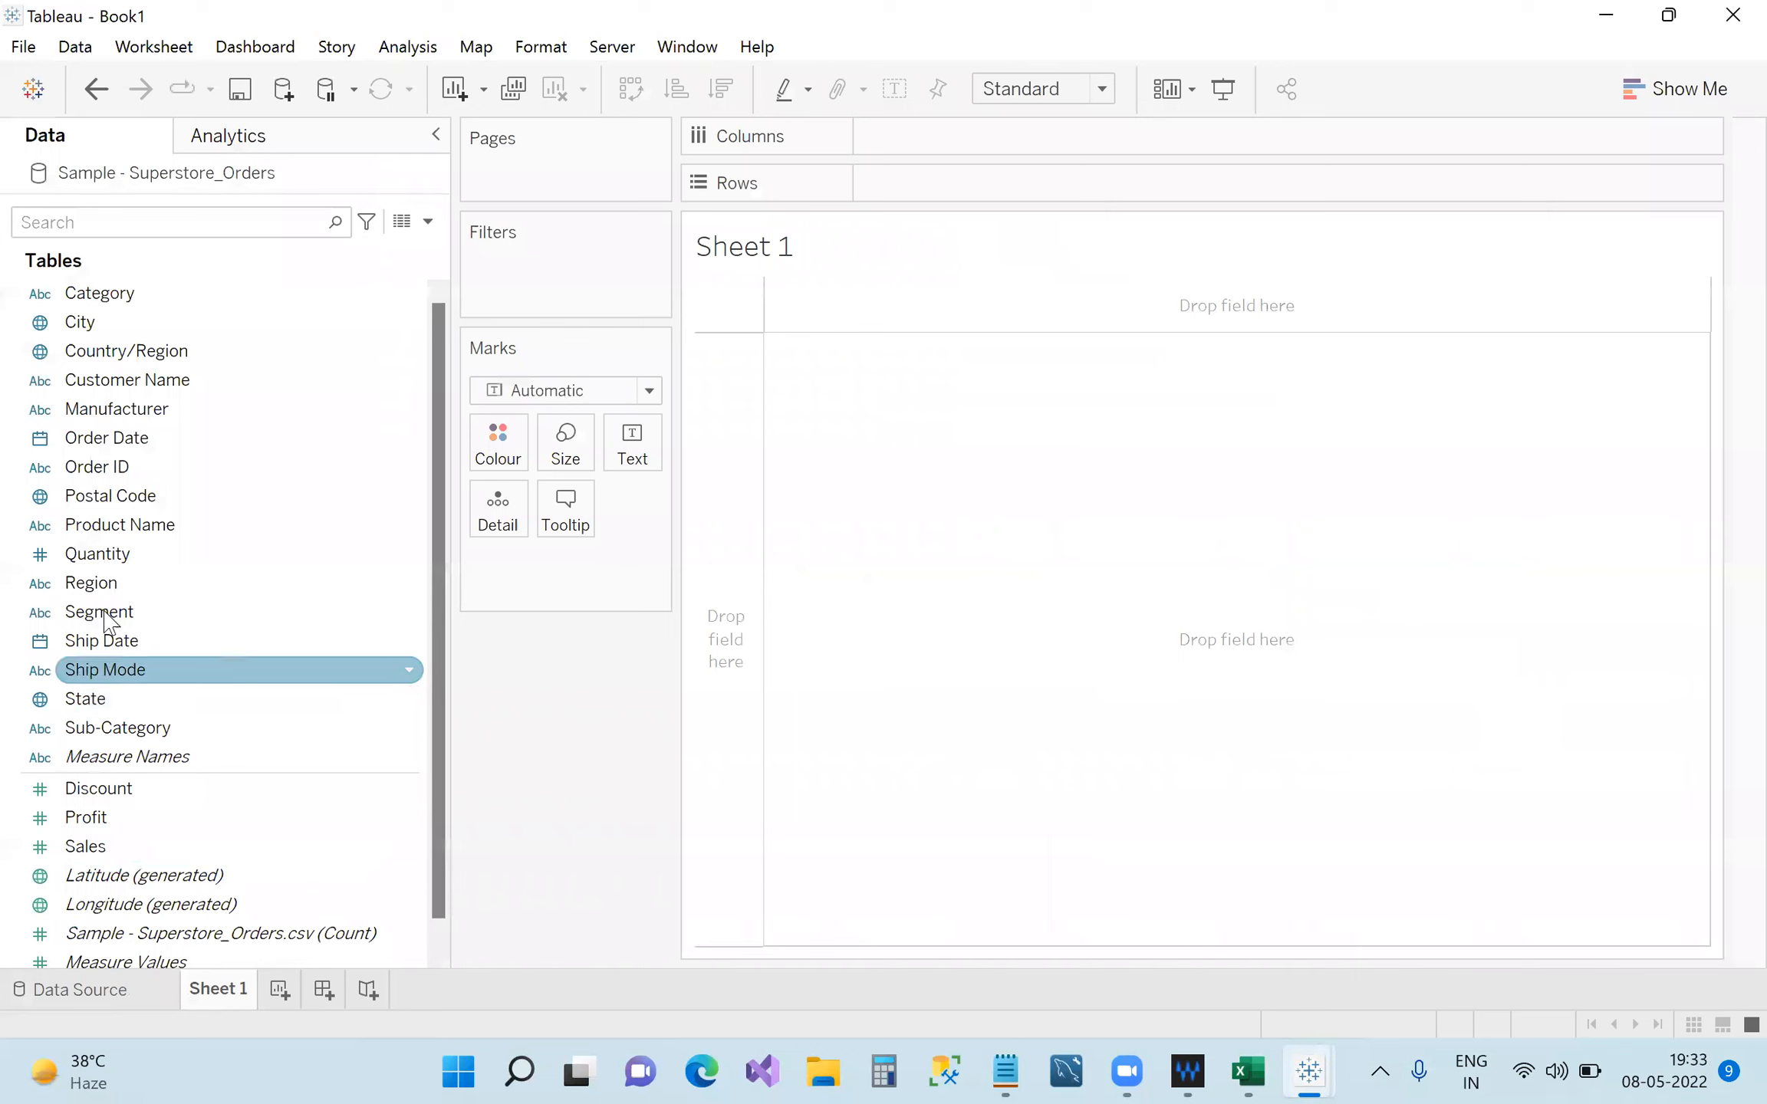
click(307, 554)
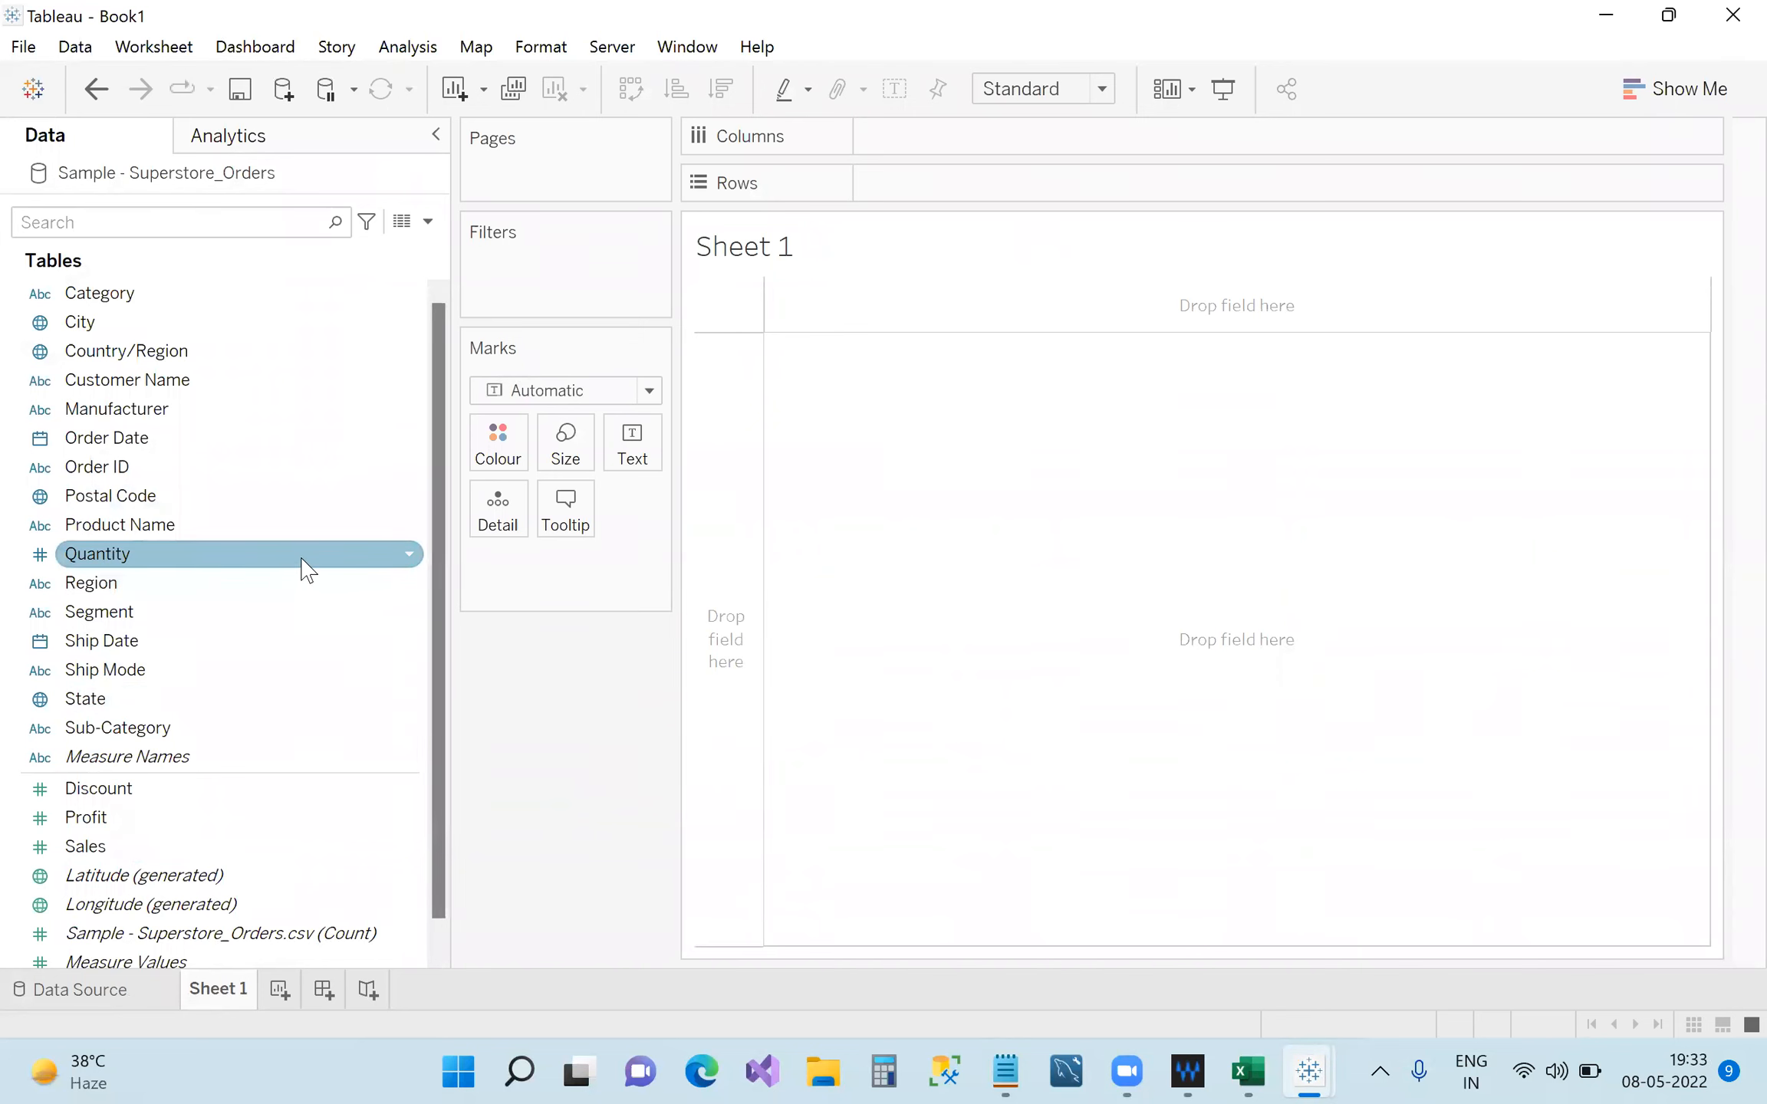
click(409, 554)
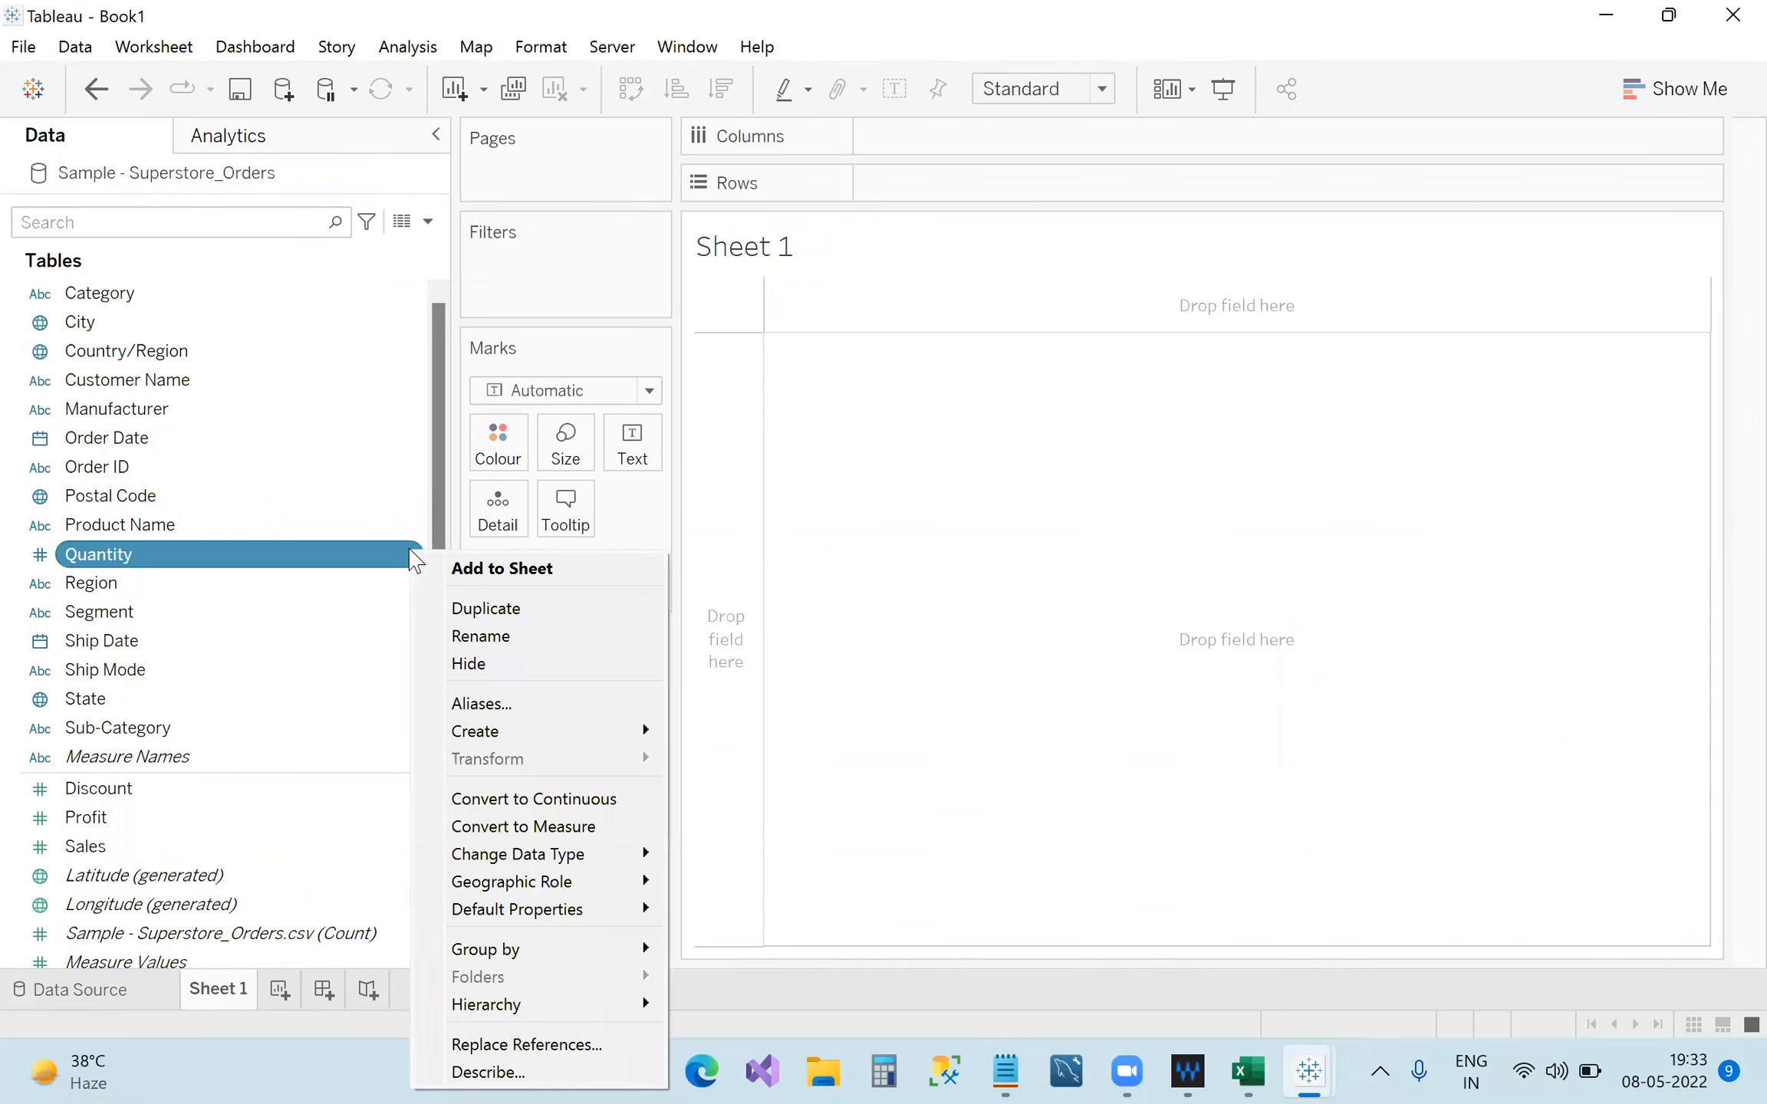
click(338, 562)
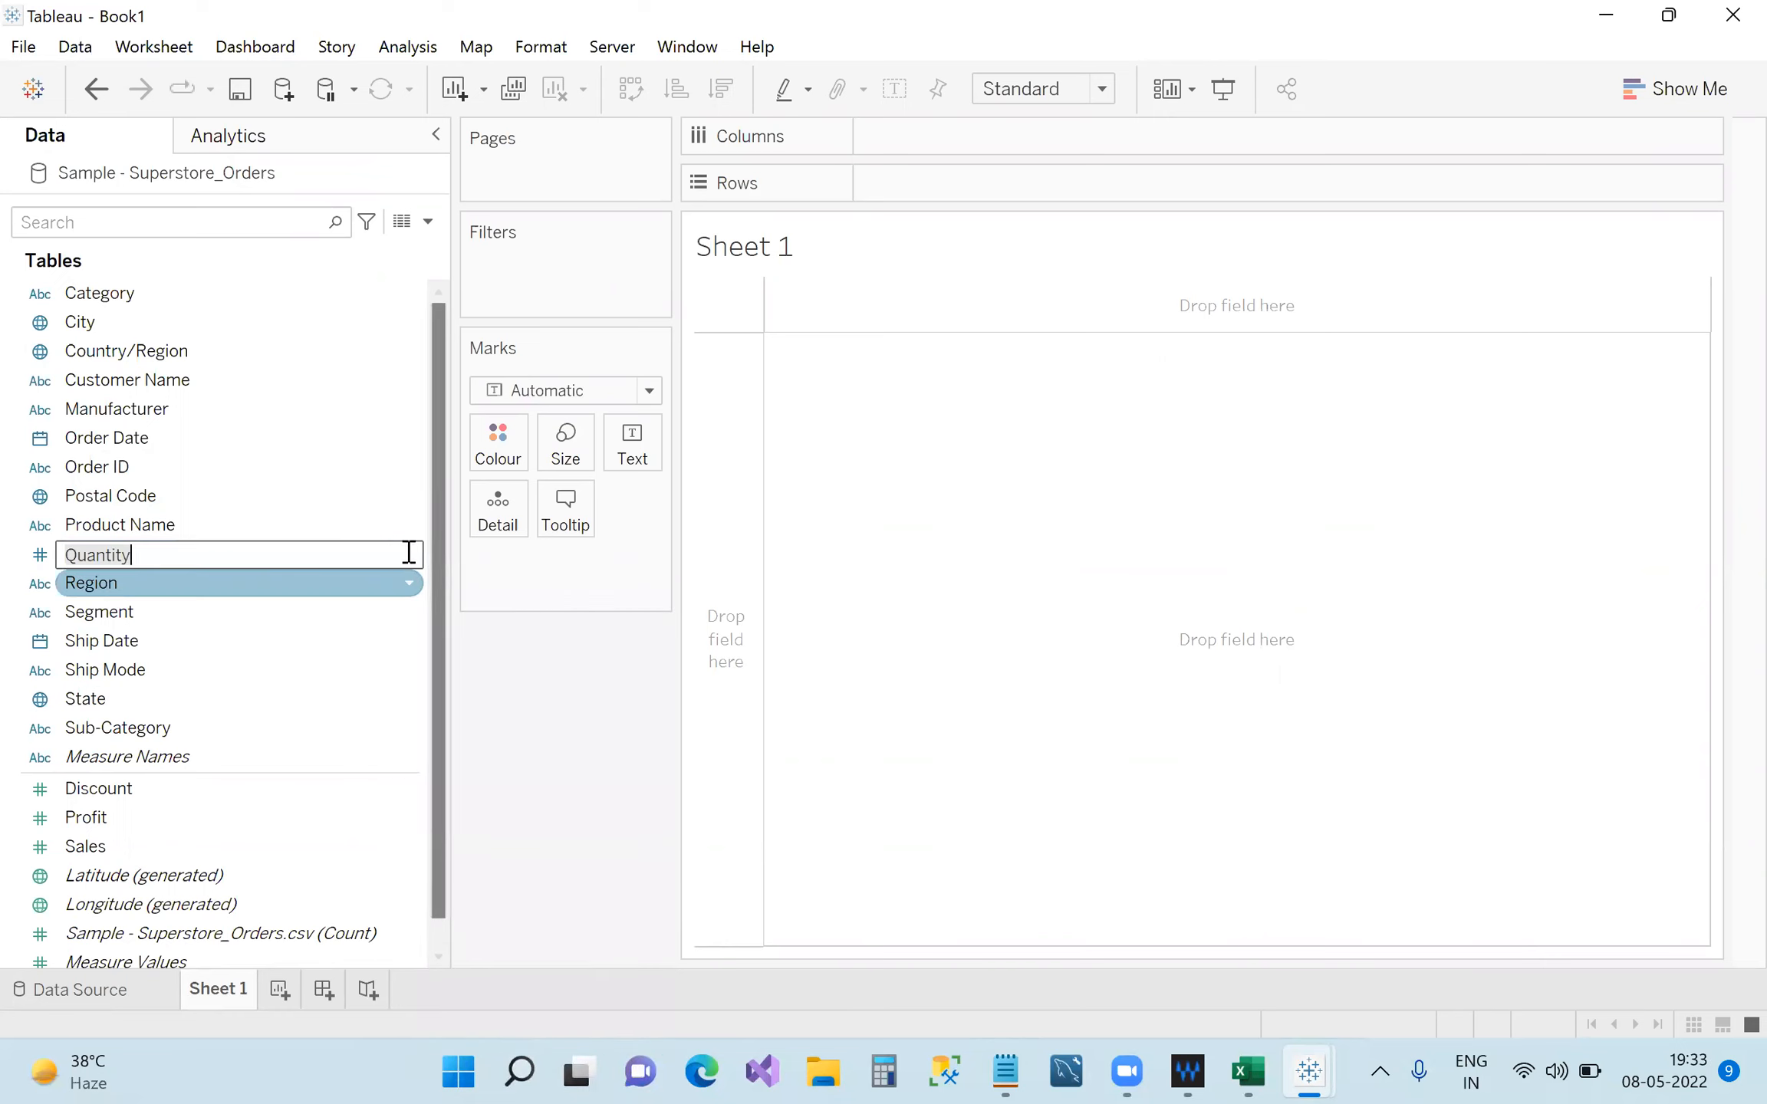
click(503, 675)
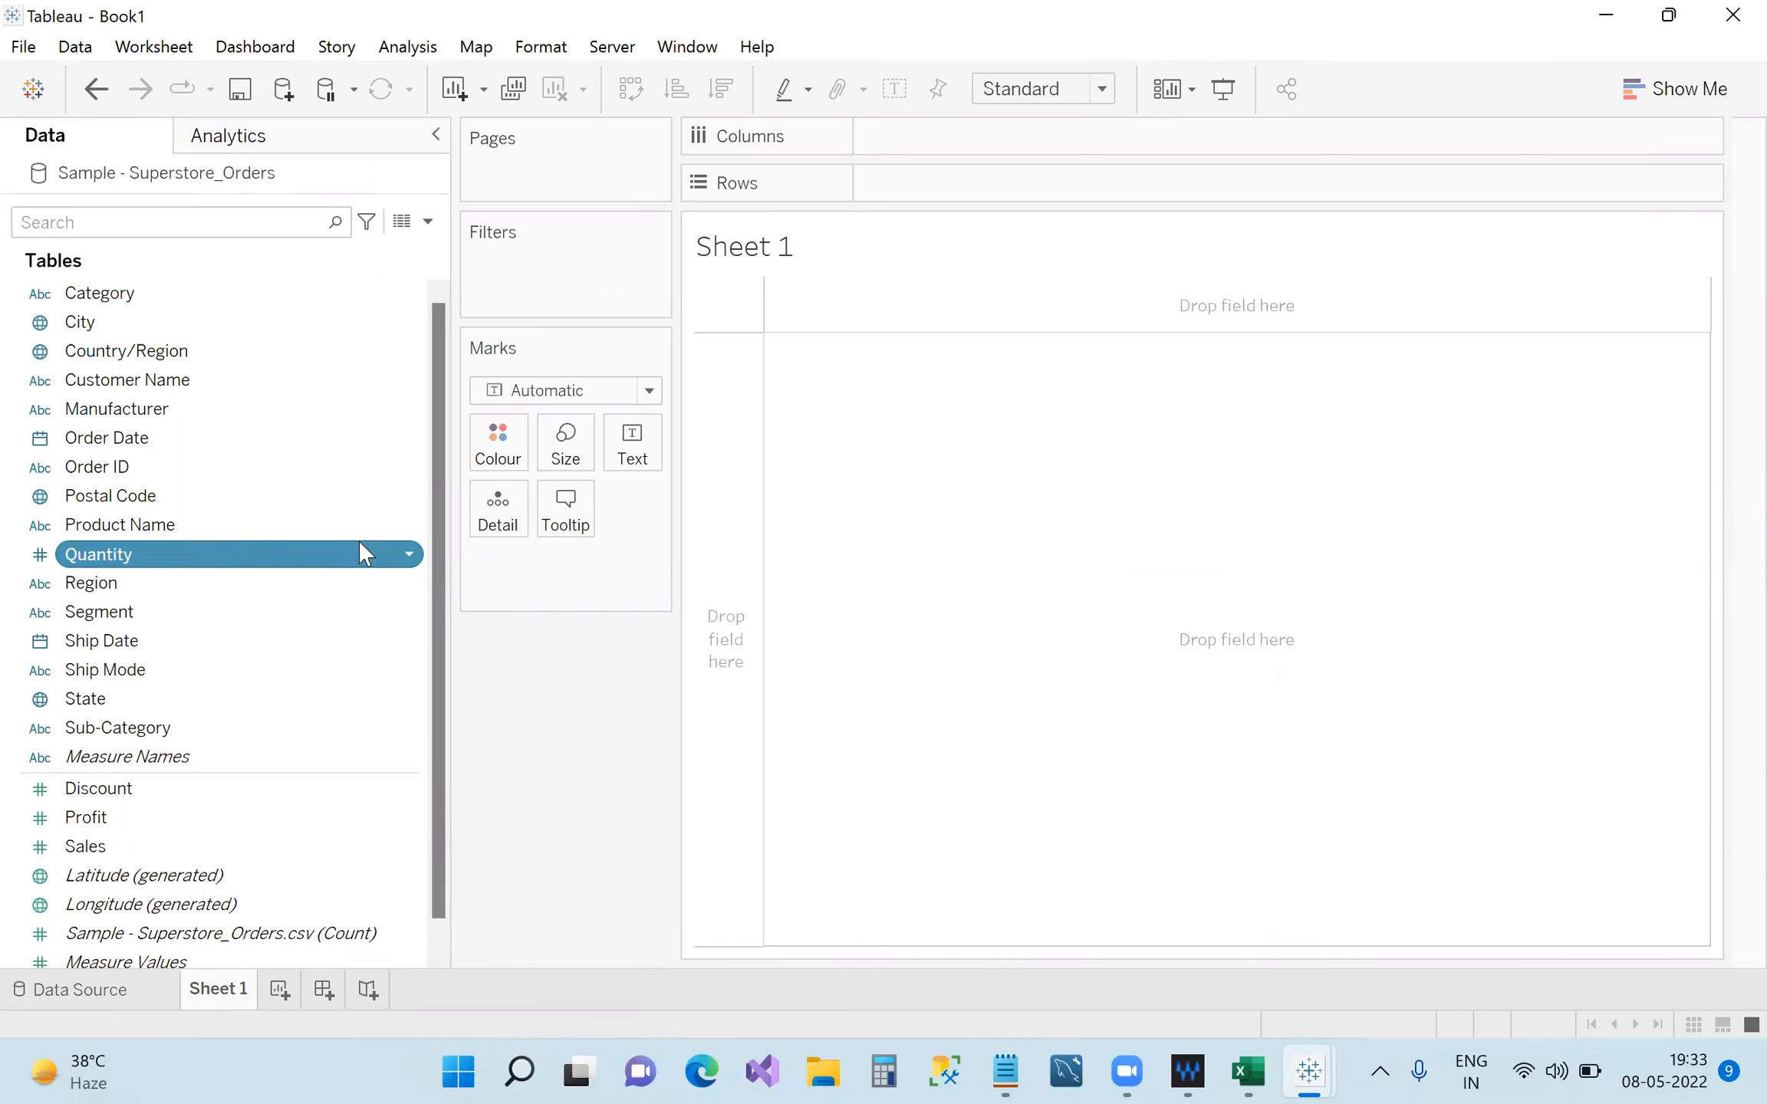
click(411, 558)
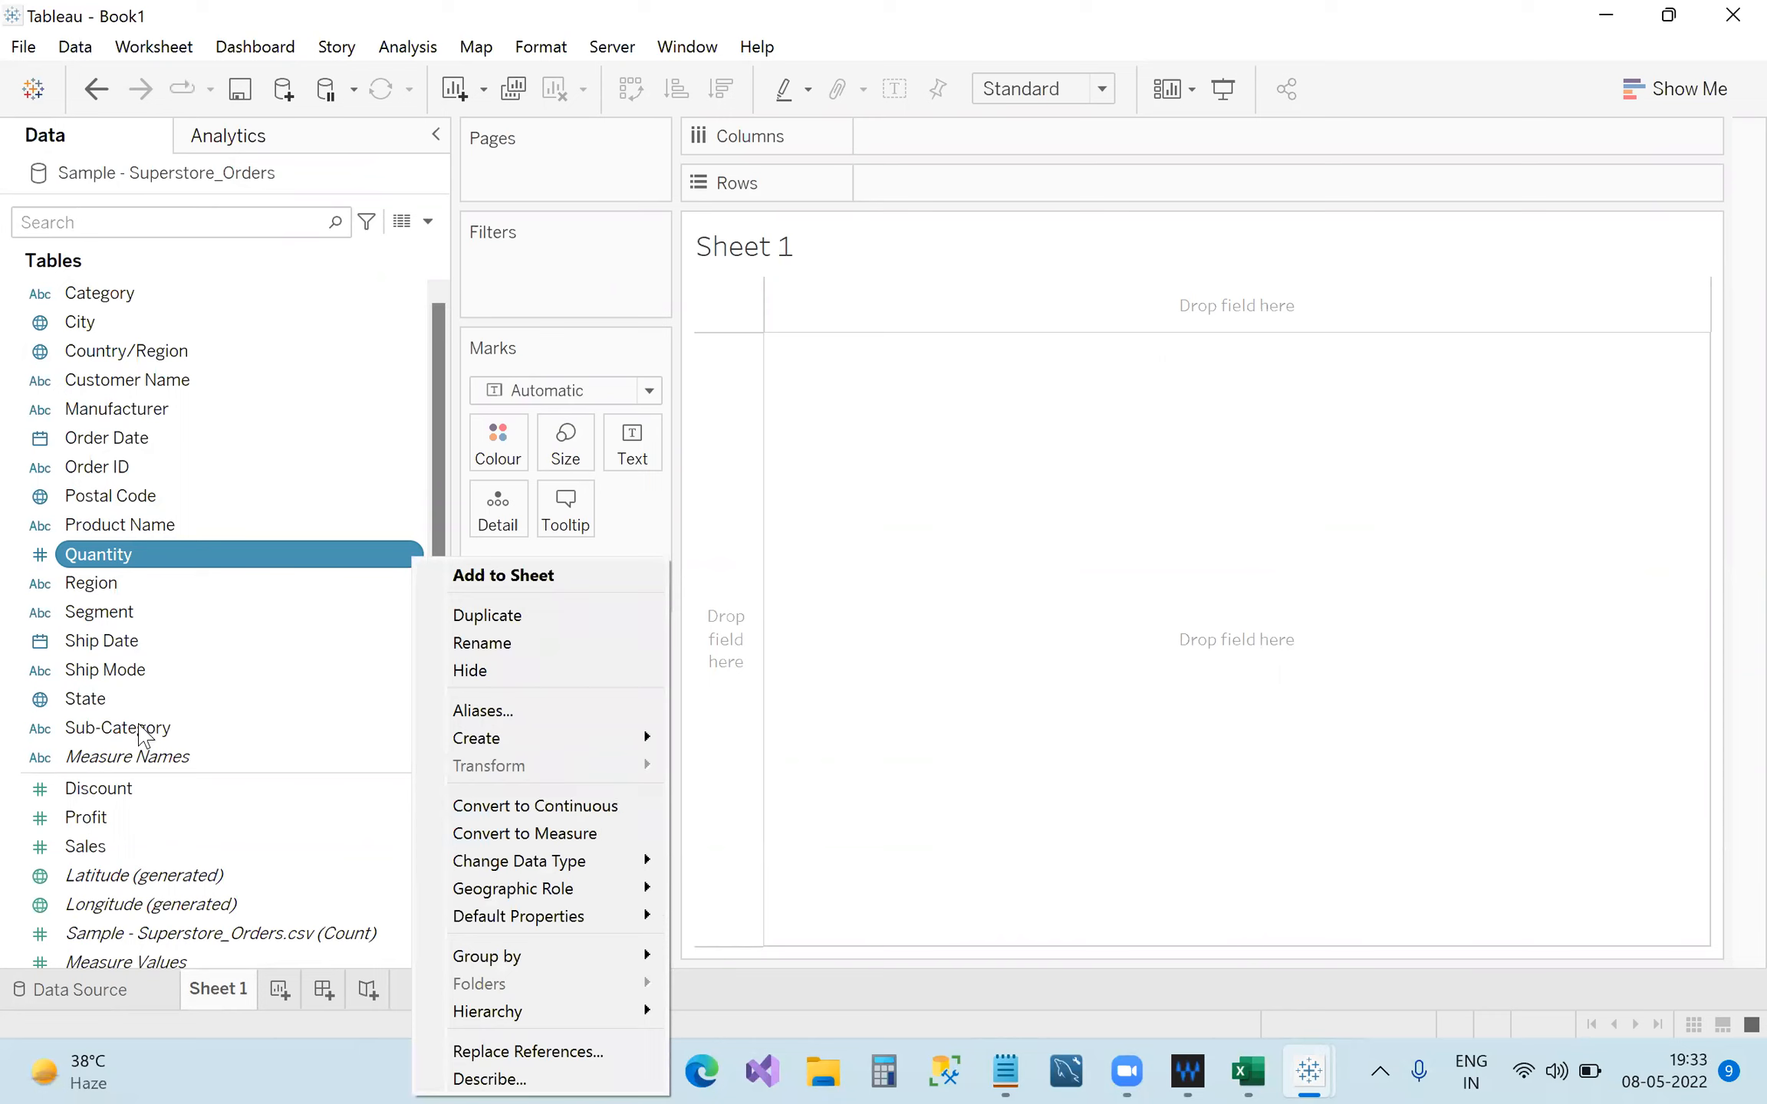
click(524, 834)
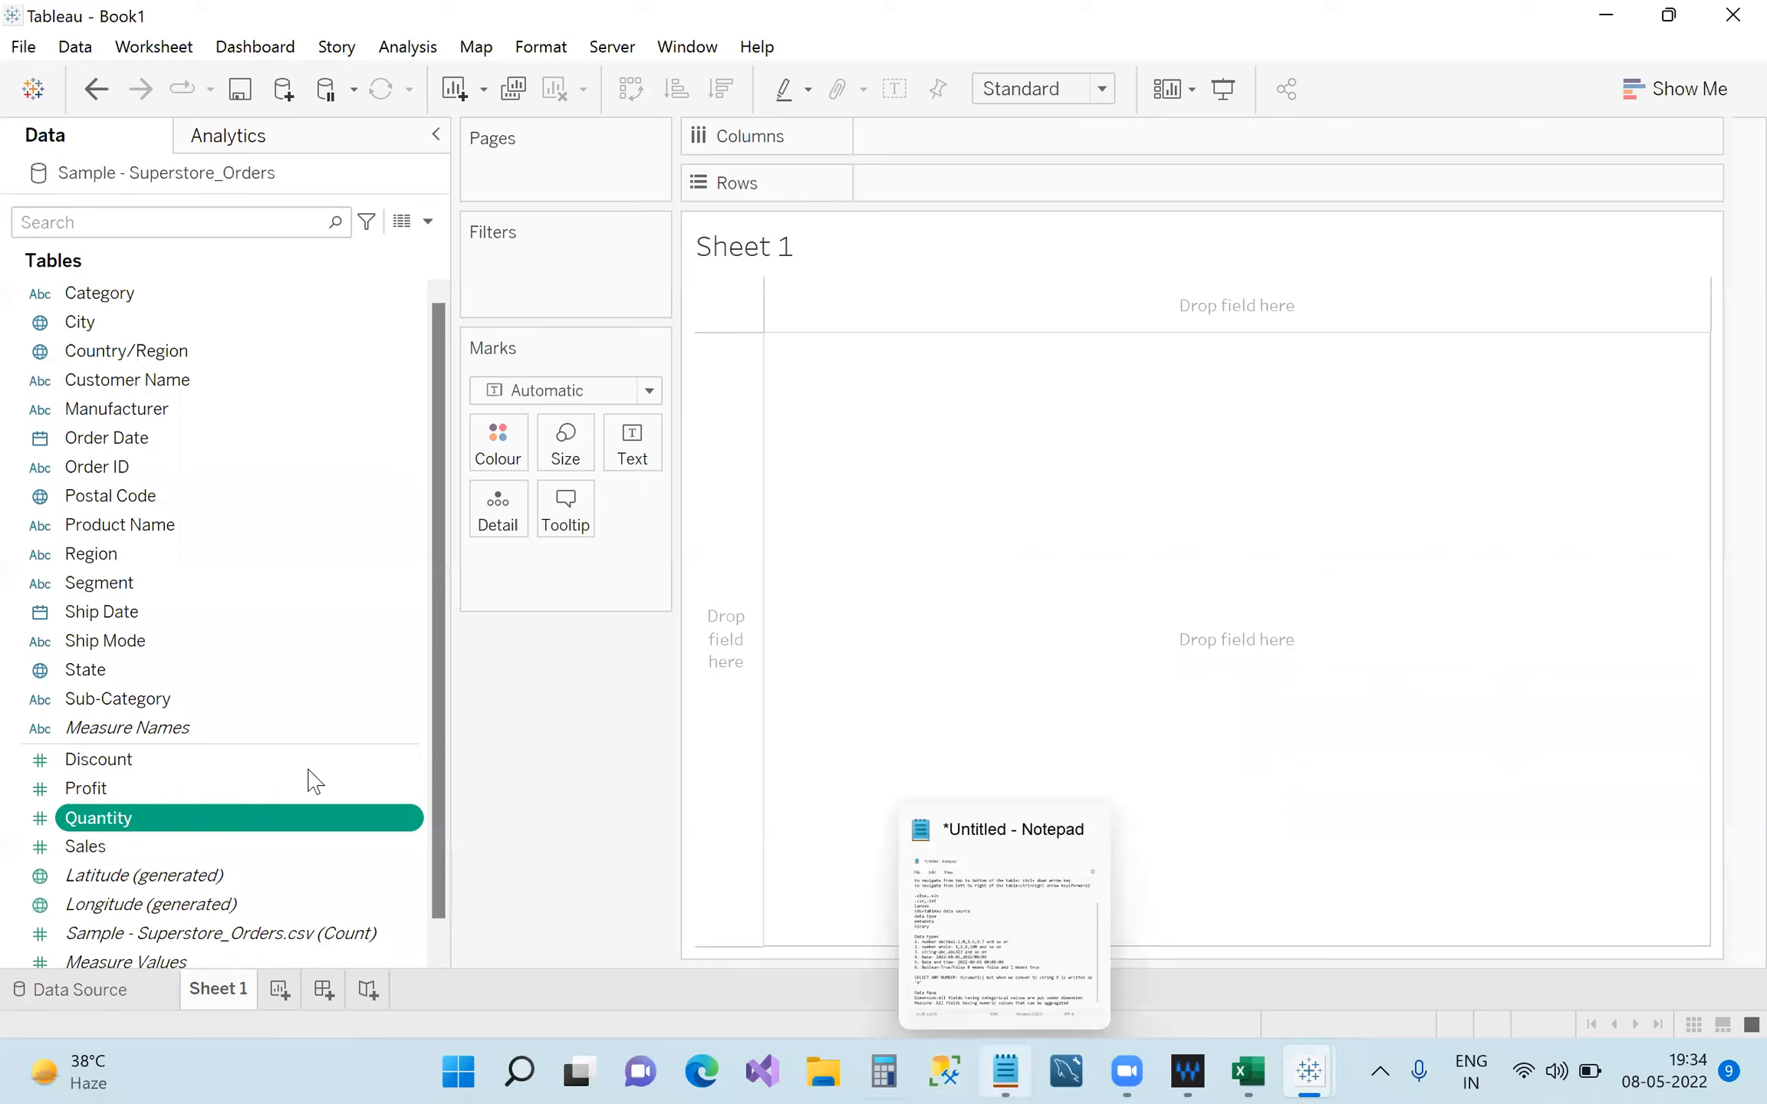
drag(265, 815, 269, 627)
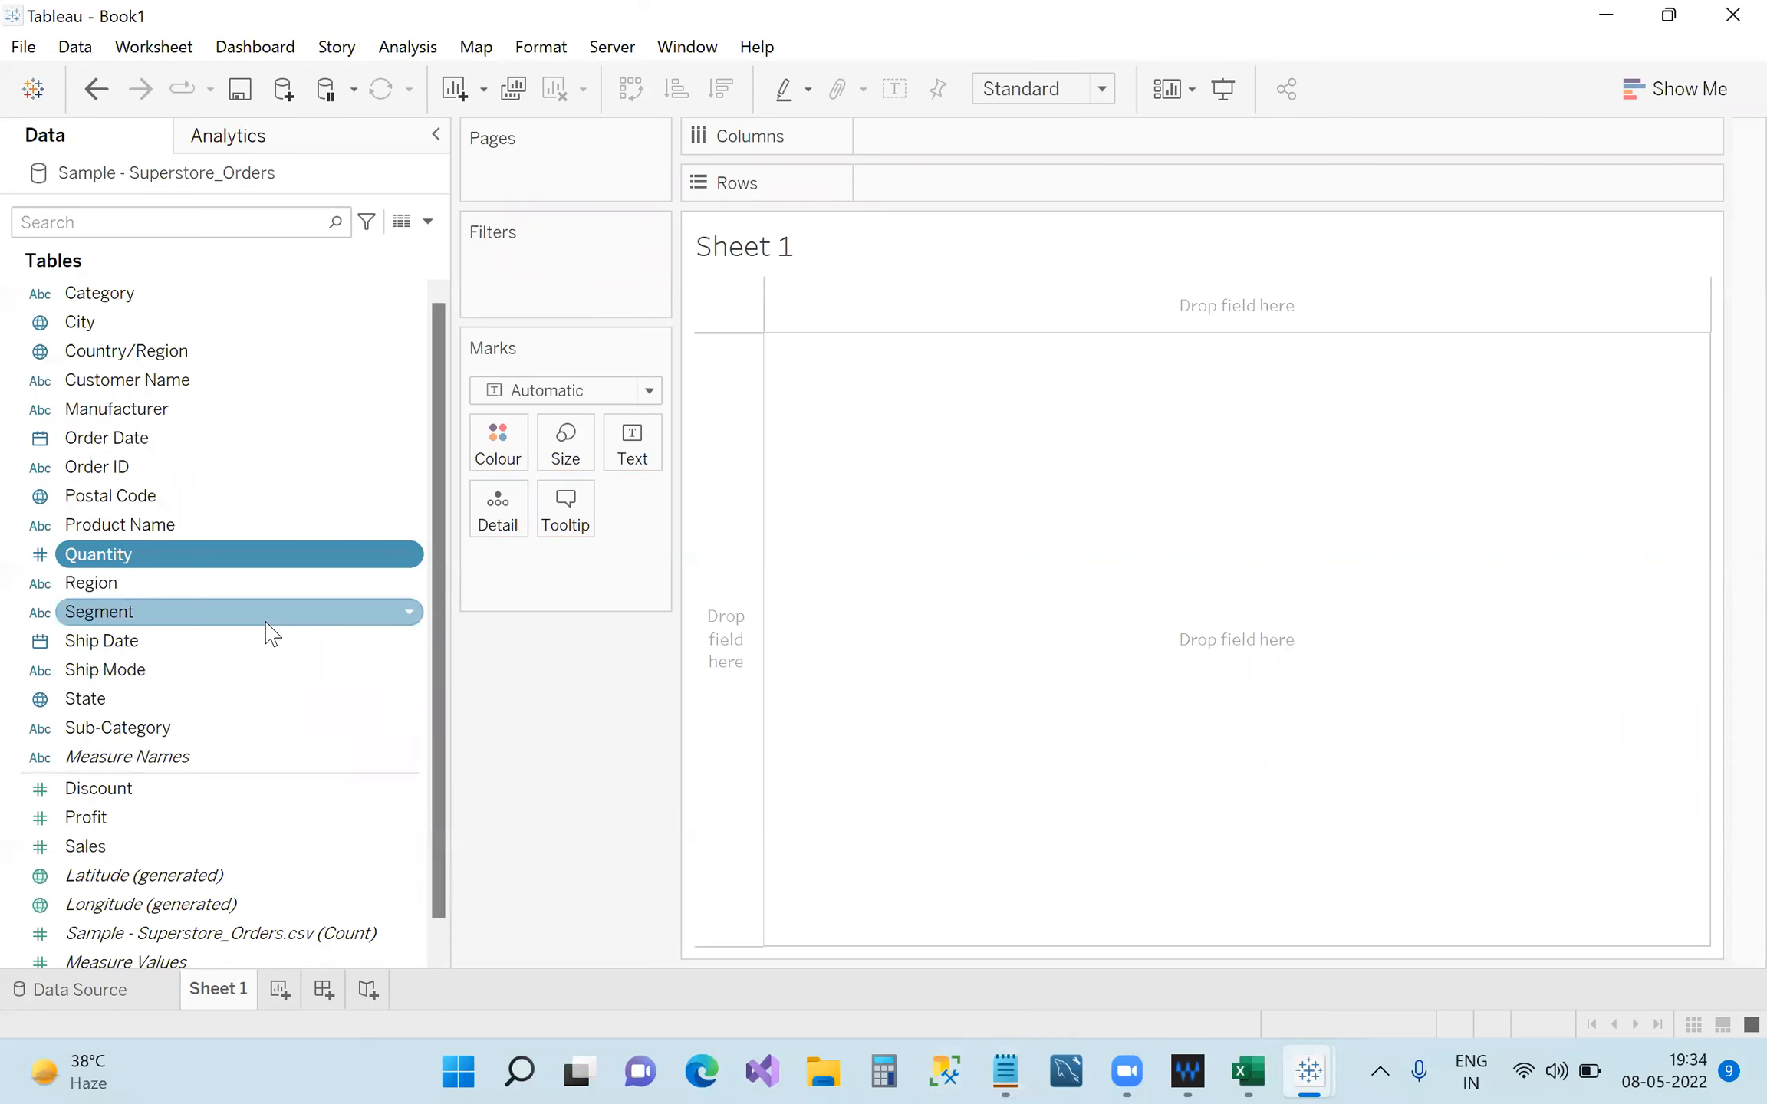
Move Quantity back into the measures, then review the Dimension and Measure definitions in Notepad.
drag(228, 564, 217, 802)
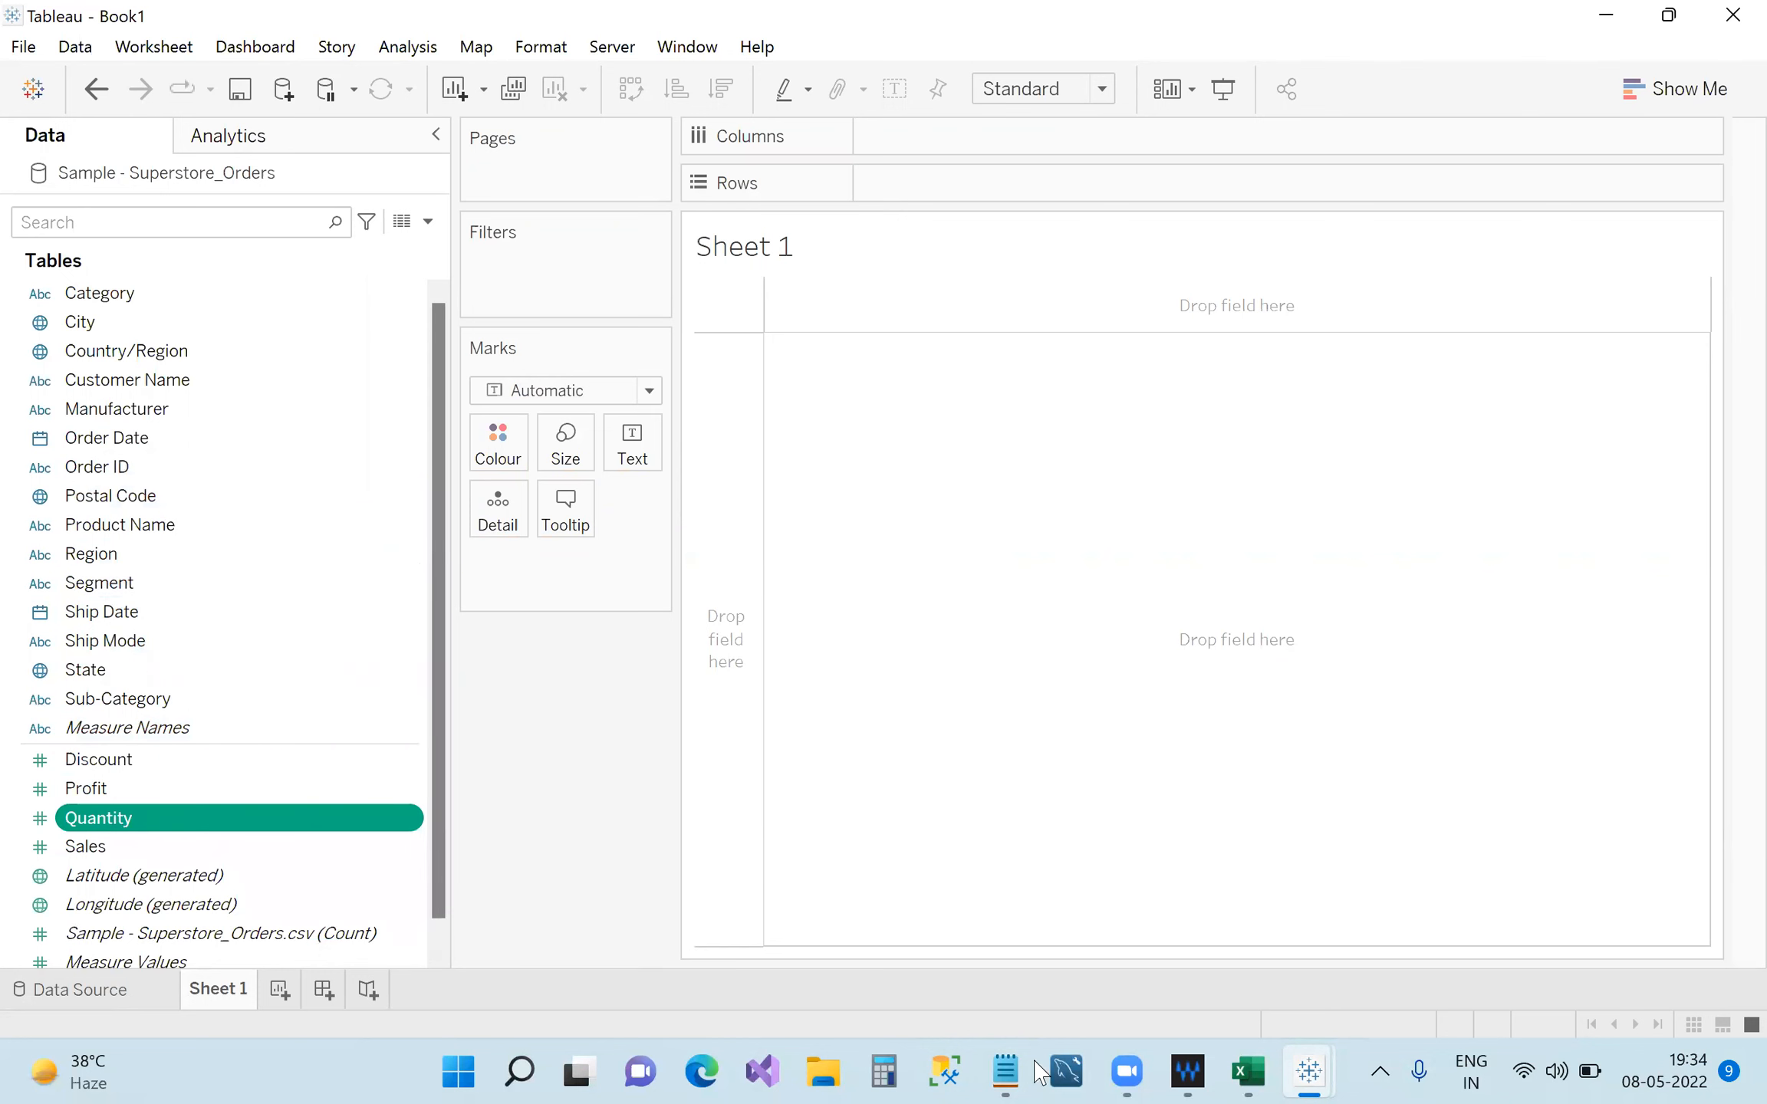
click(1005, 1072)
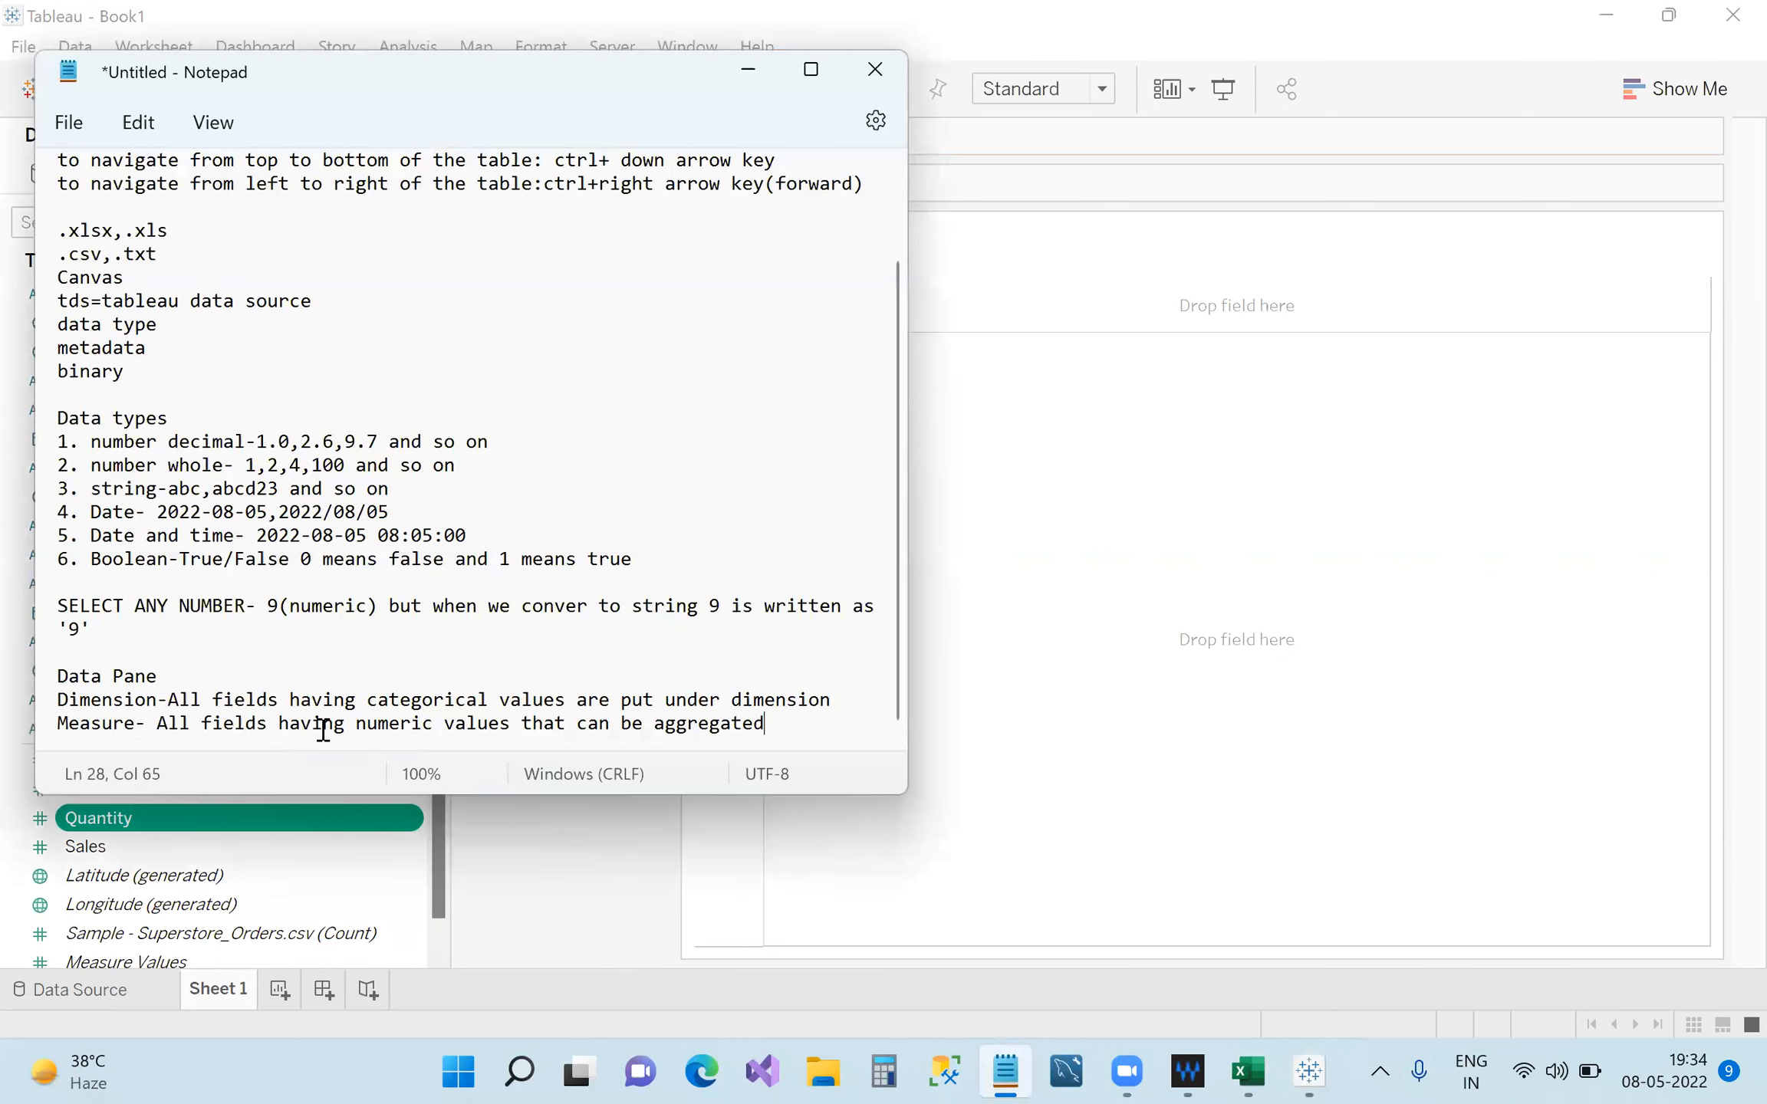
drag(756, 727, 524, 725)
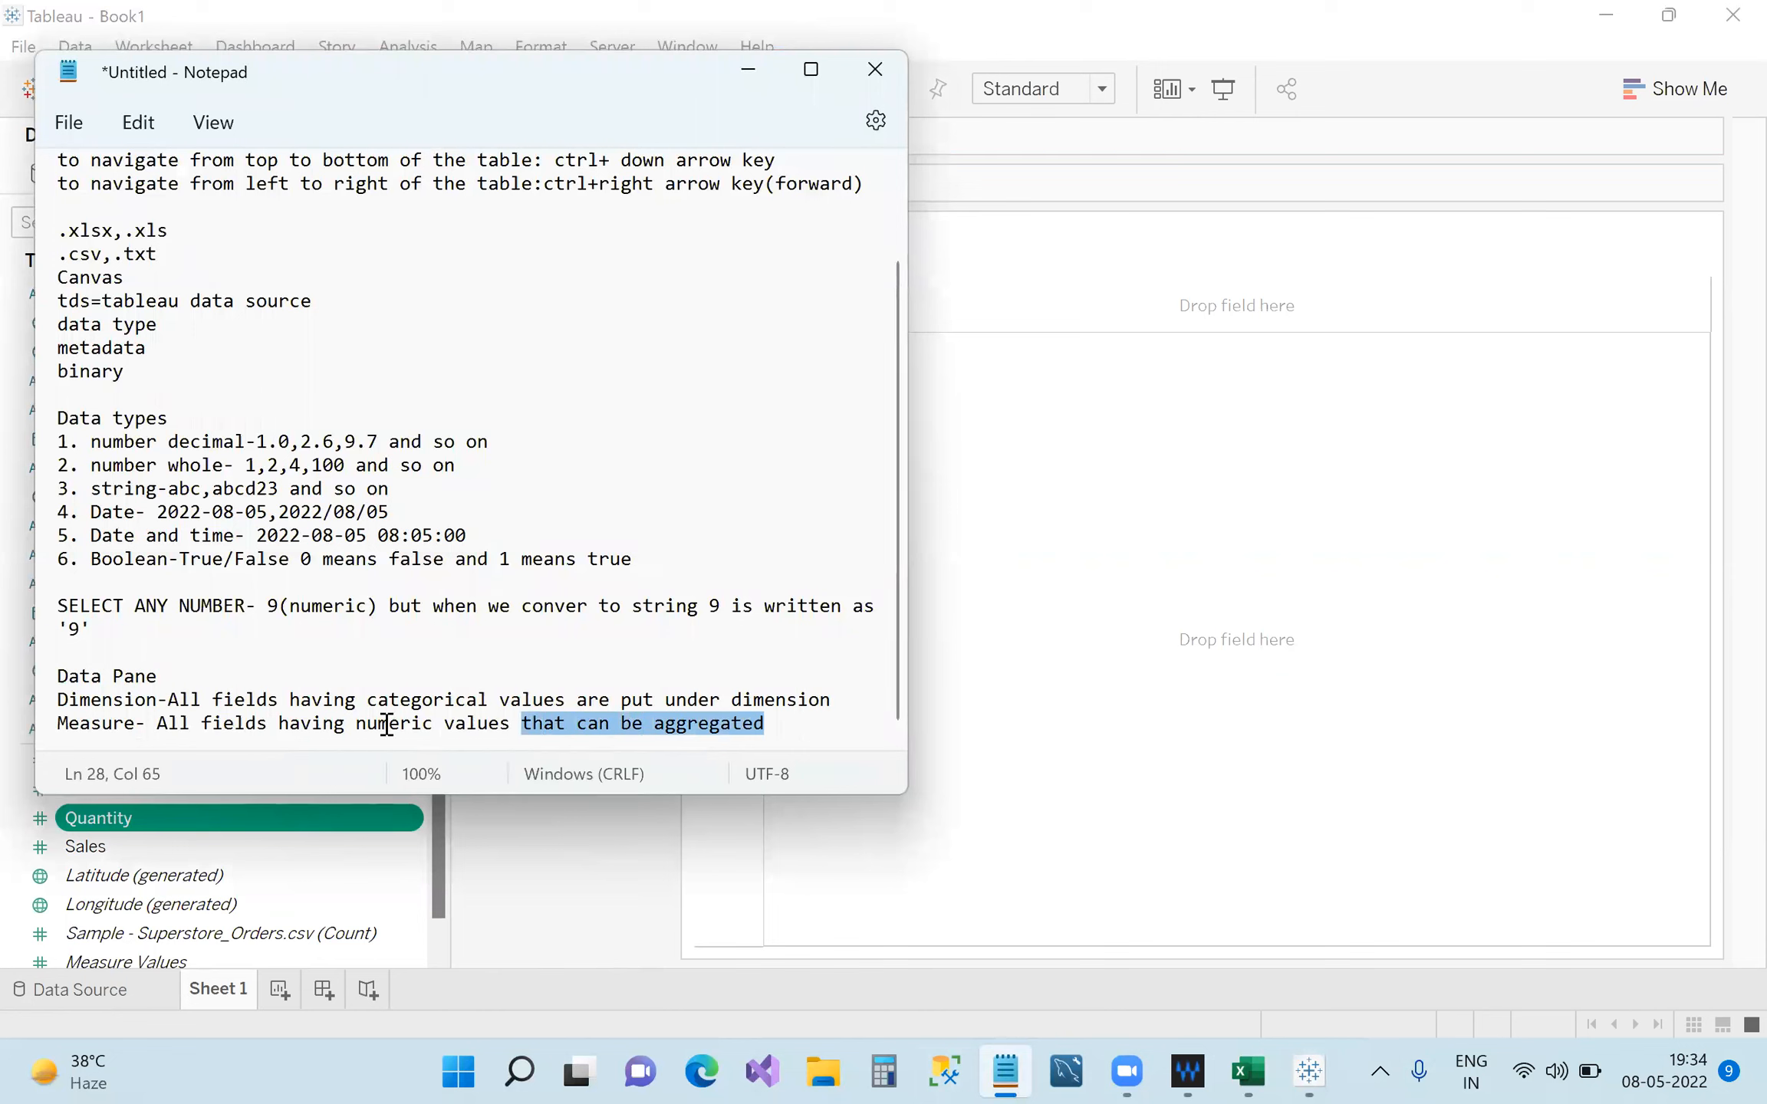
drag(367, 702, 567, 706)
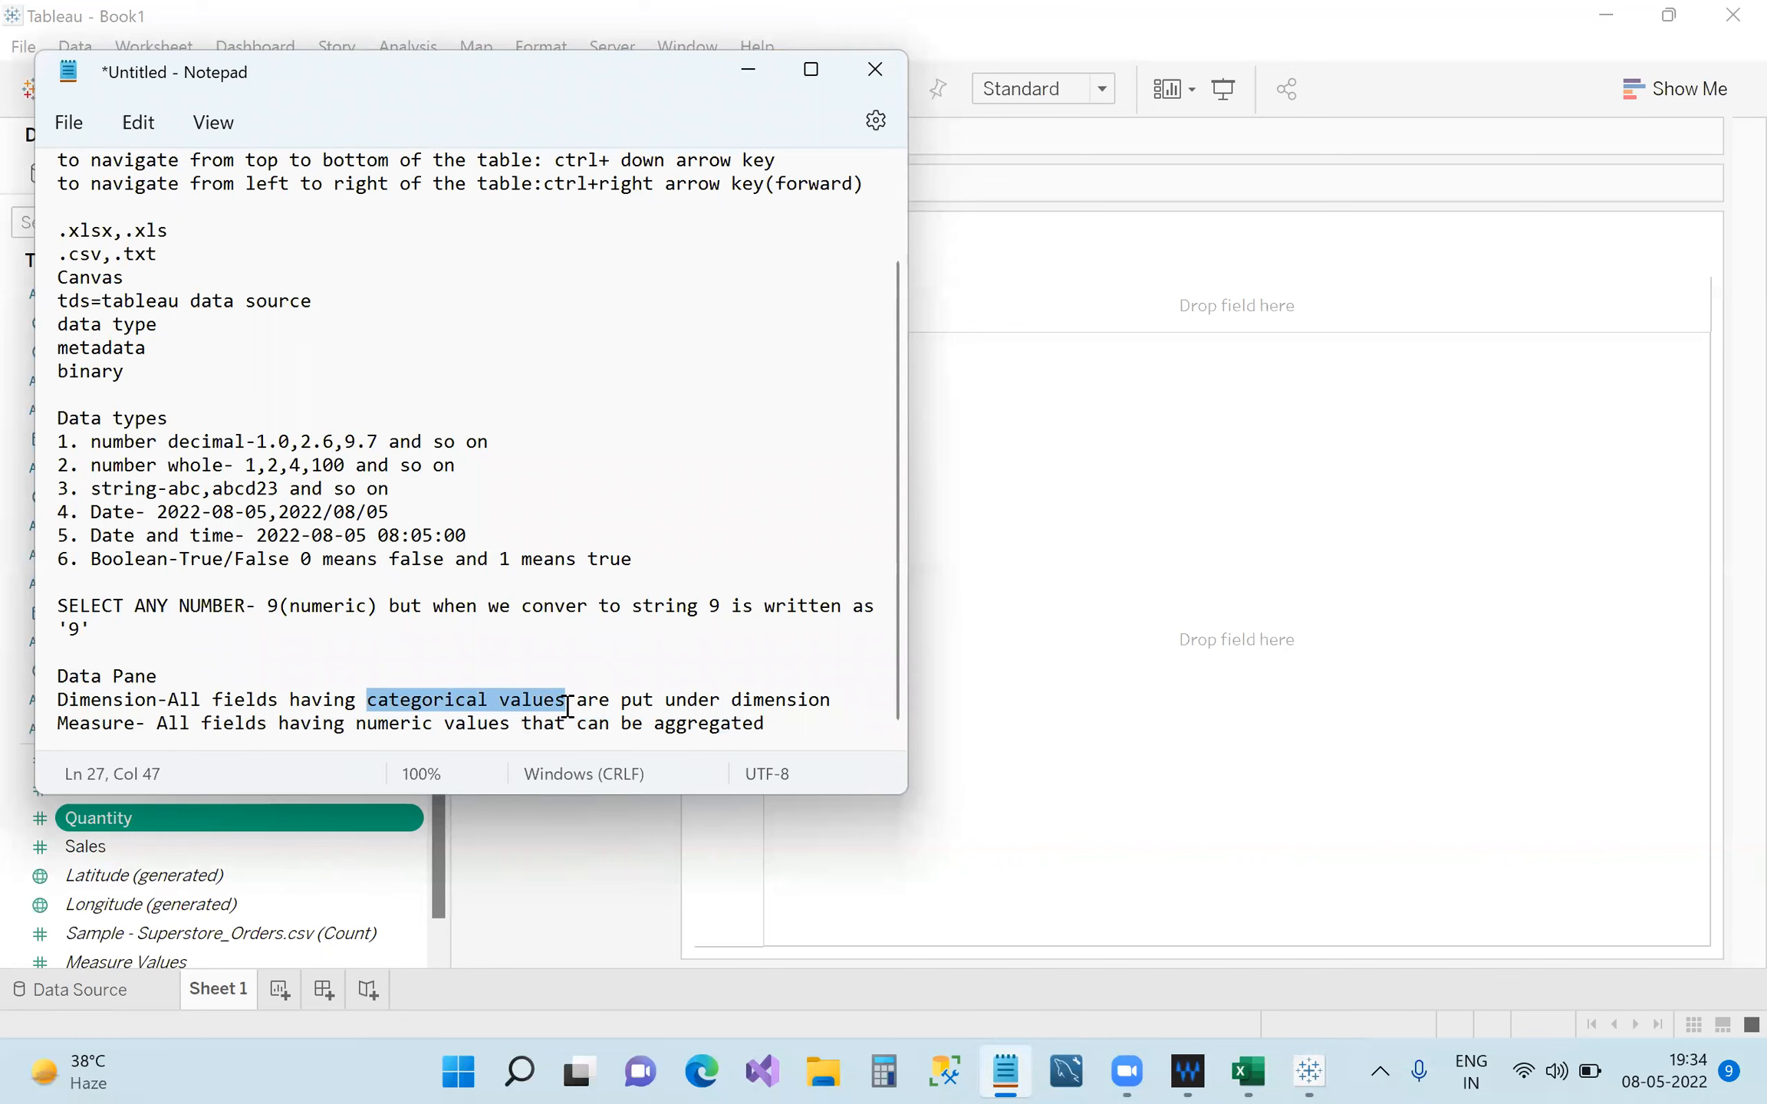
click(803, 734)
click(746, 67)
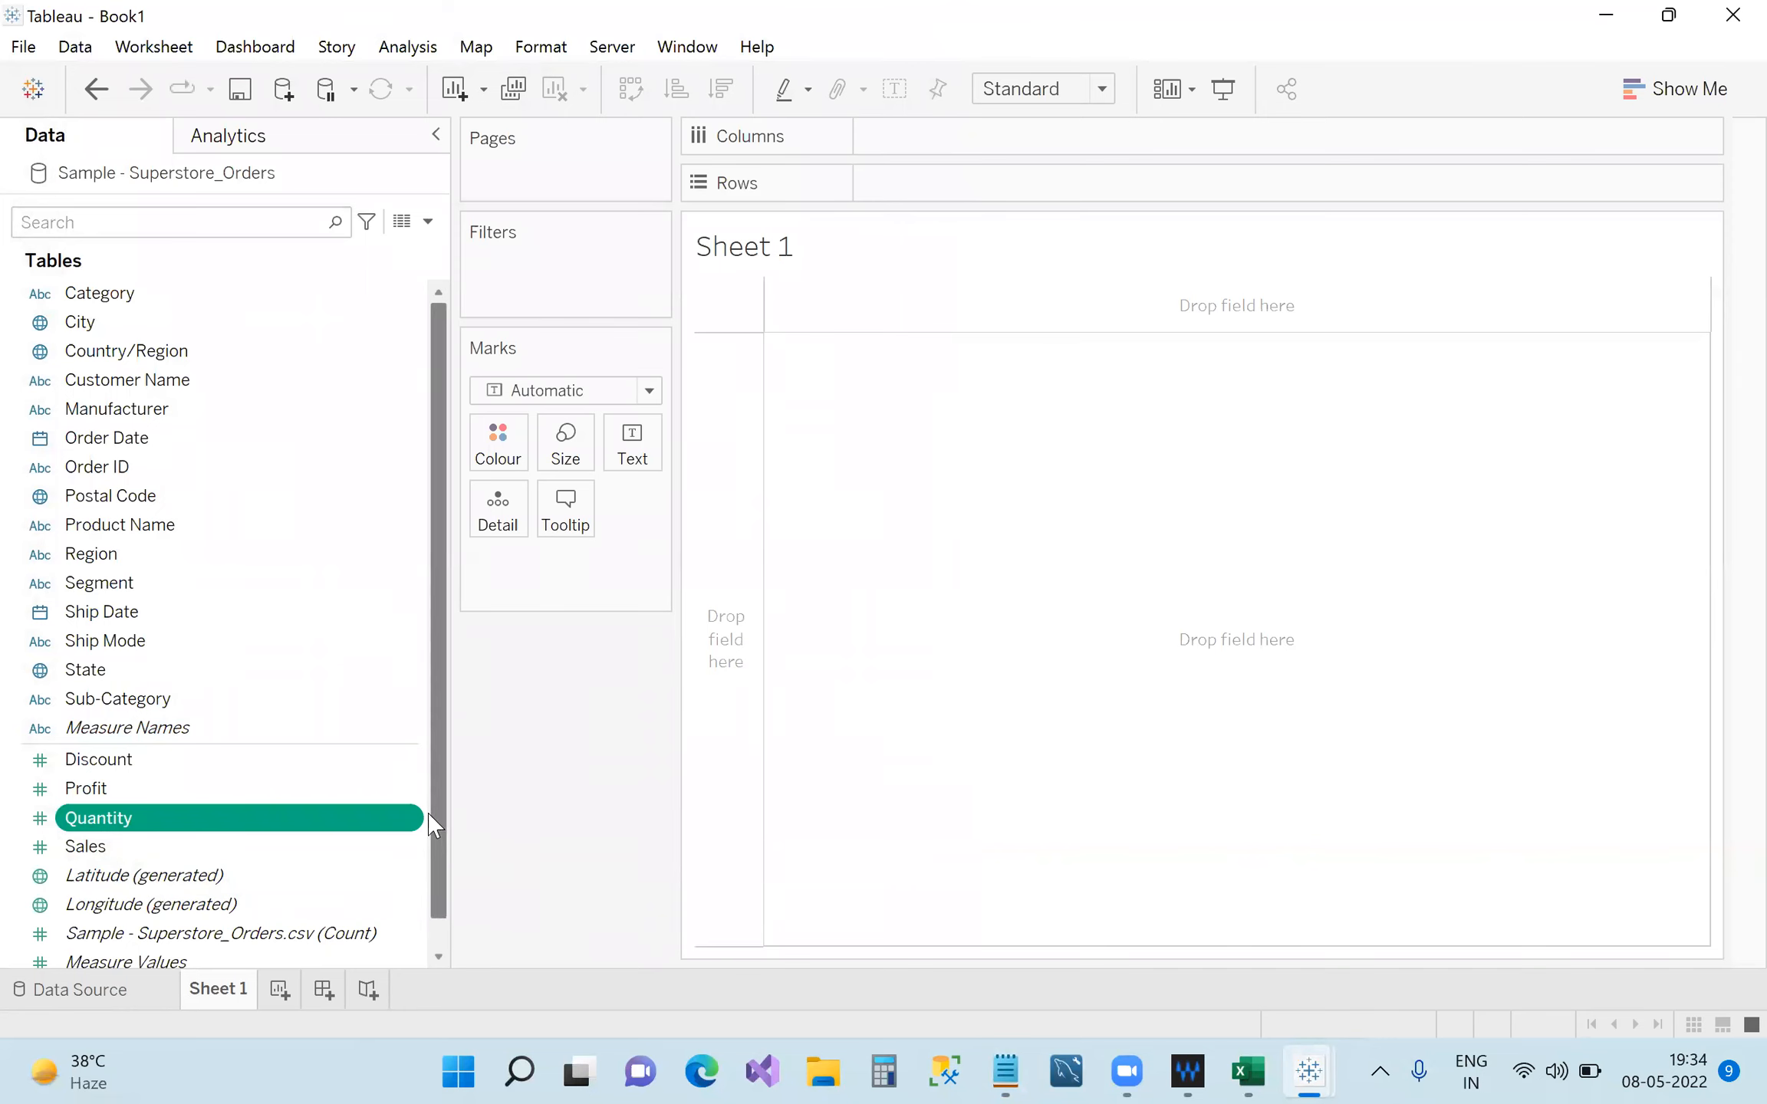
Narrow the Data pane slightly to give Sheet 1's view more room.
scroll(445, 822, down, 1)
drag(451, 840, 403, 761)
scroll(390, 852, up, 1)
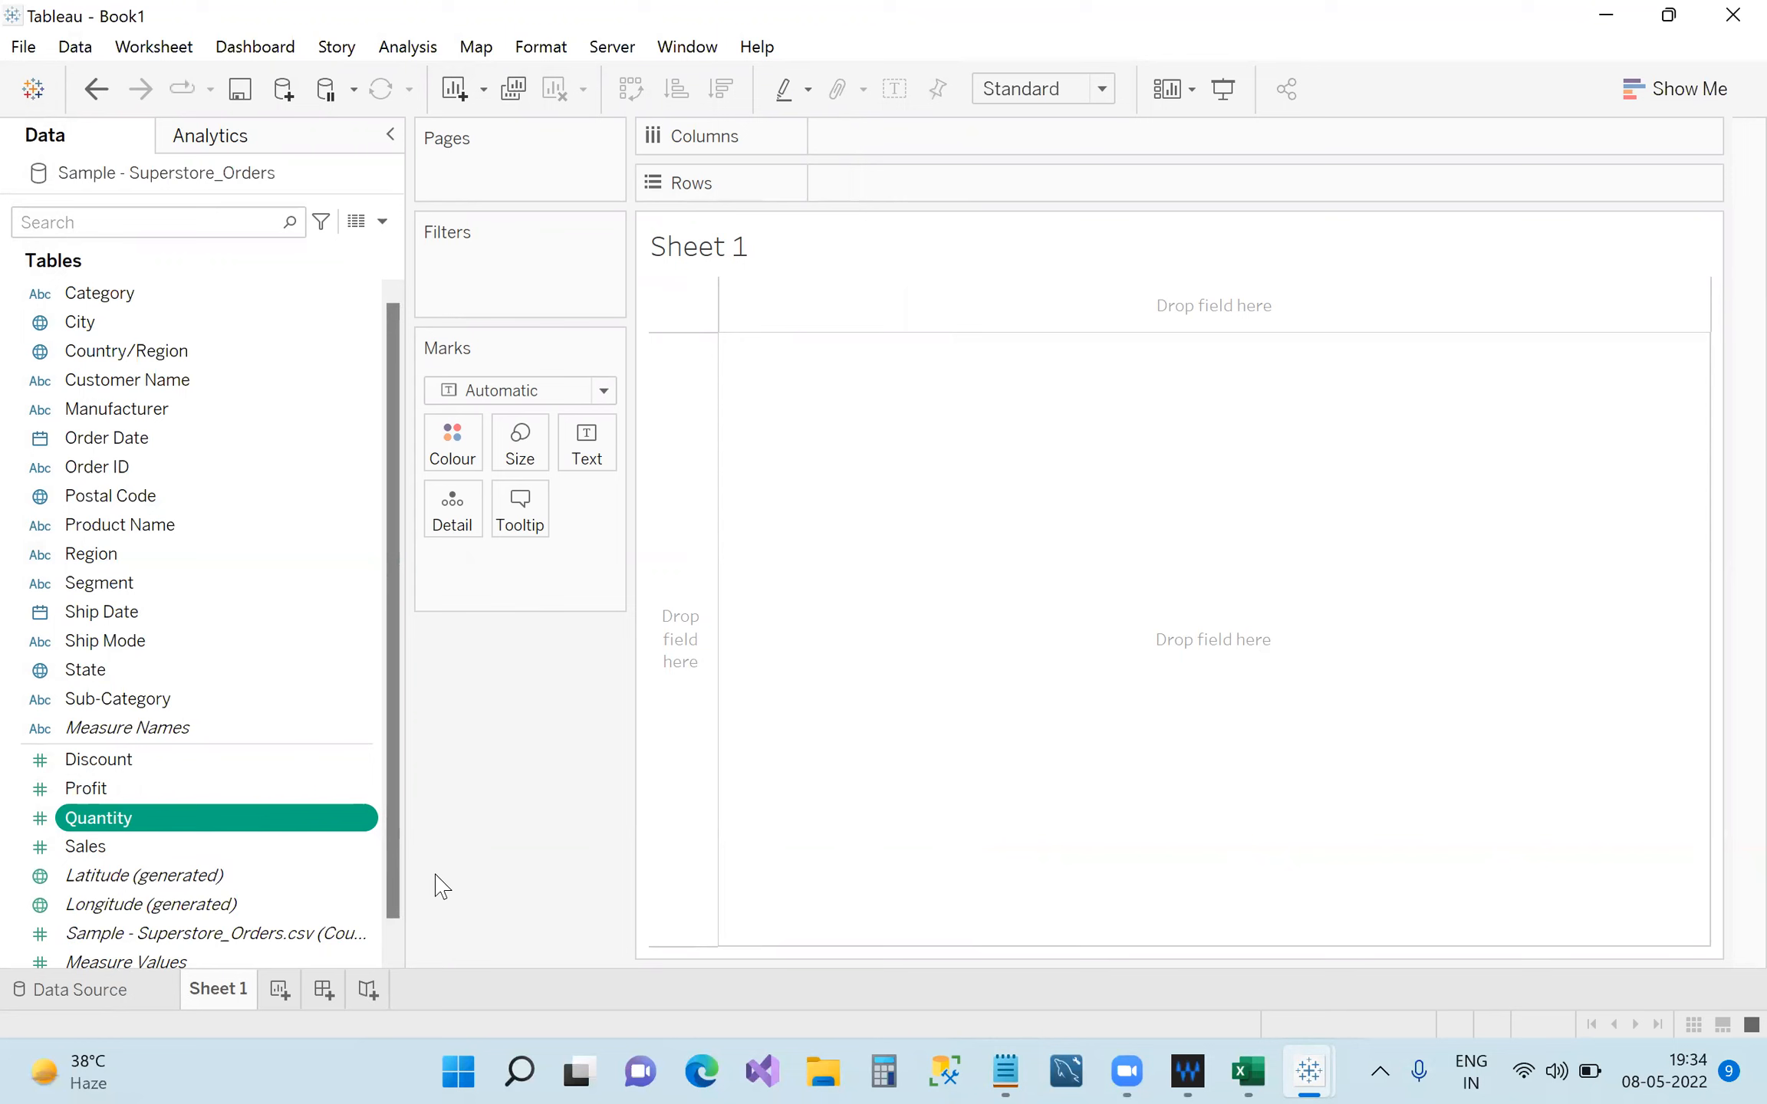
Start the note 'segment wise sales or sales by segment' on a new line below the definitions.
click(1007, 1072)
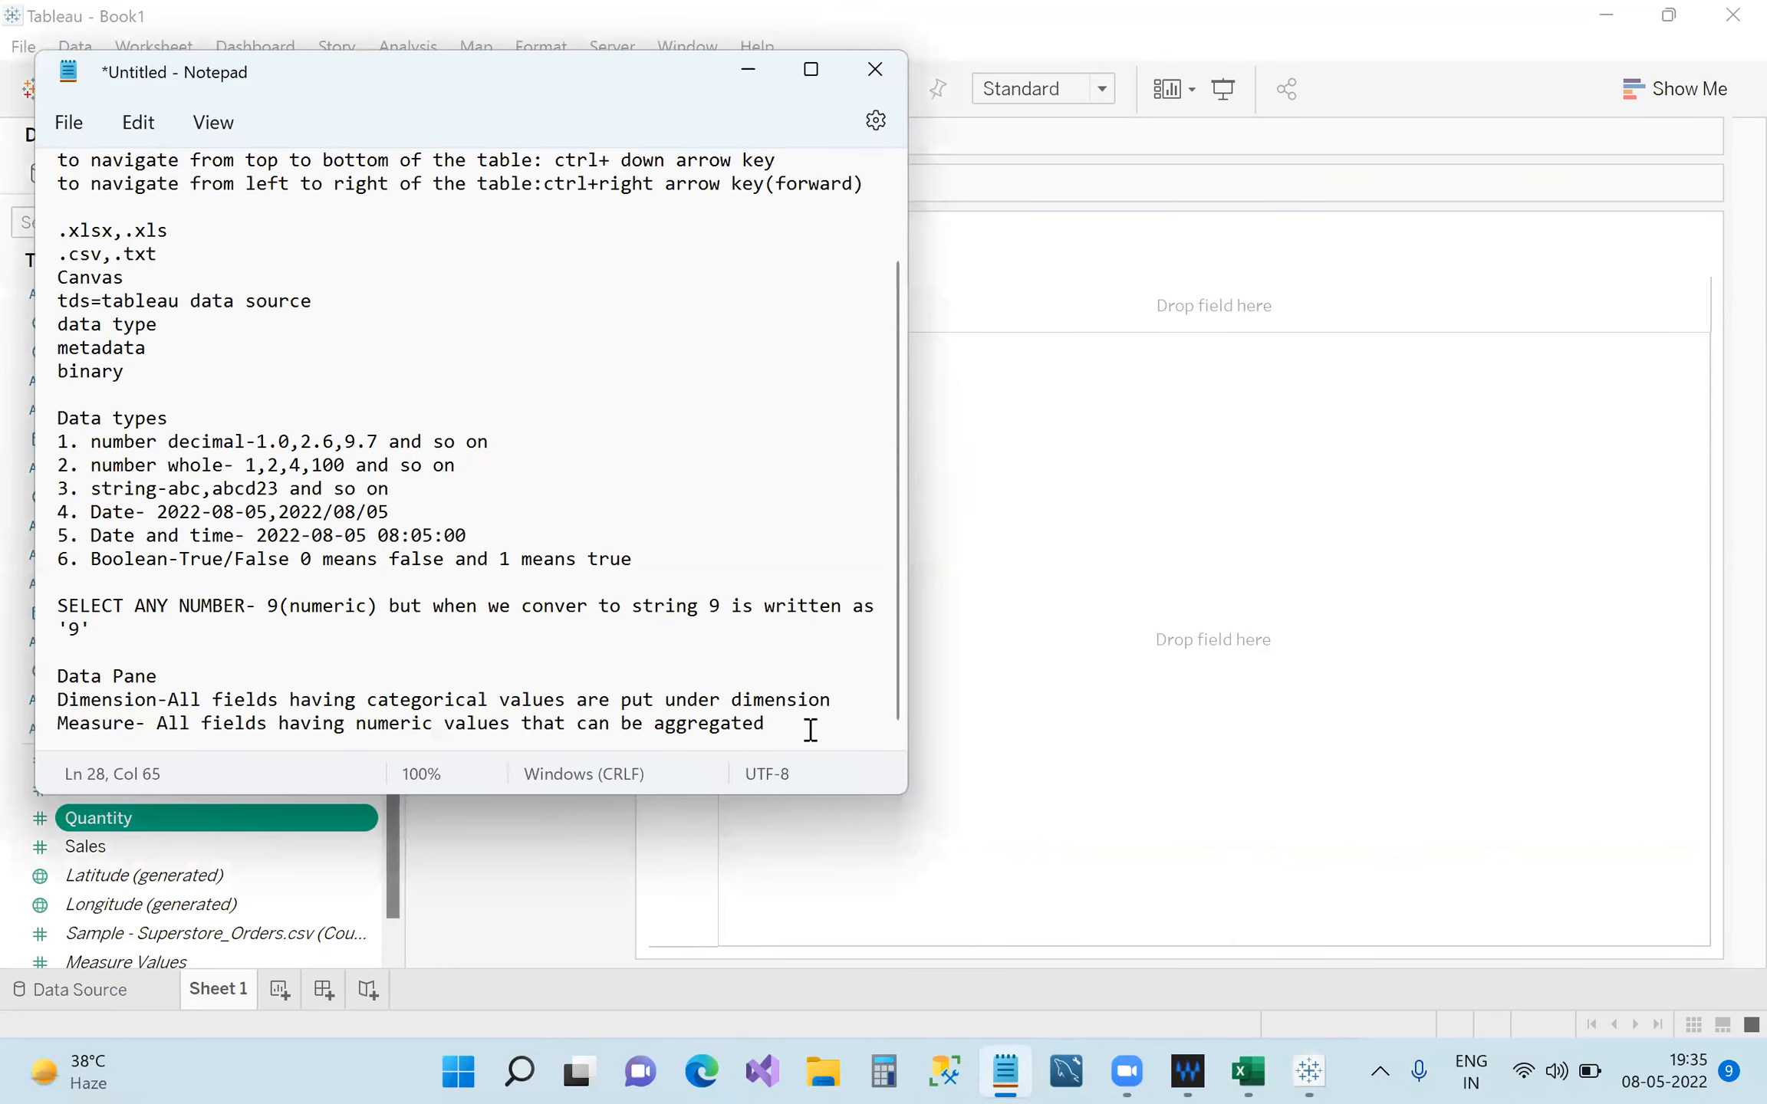
key(Return)
key(Return)
text(segment wise sales or sales by segment)
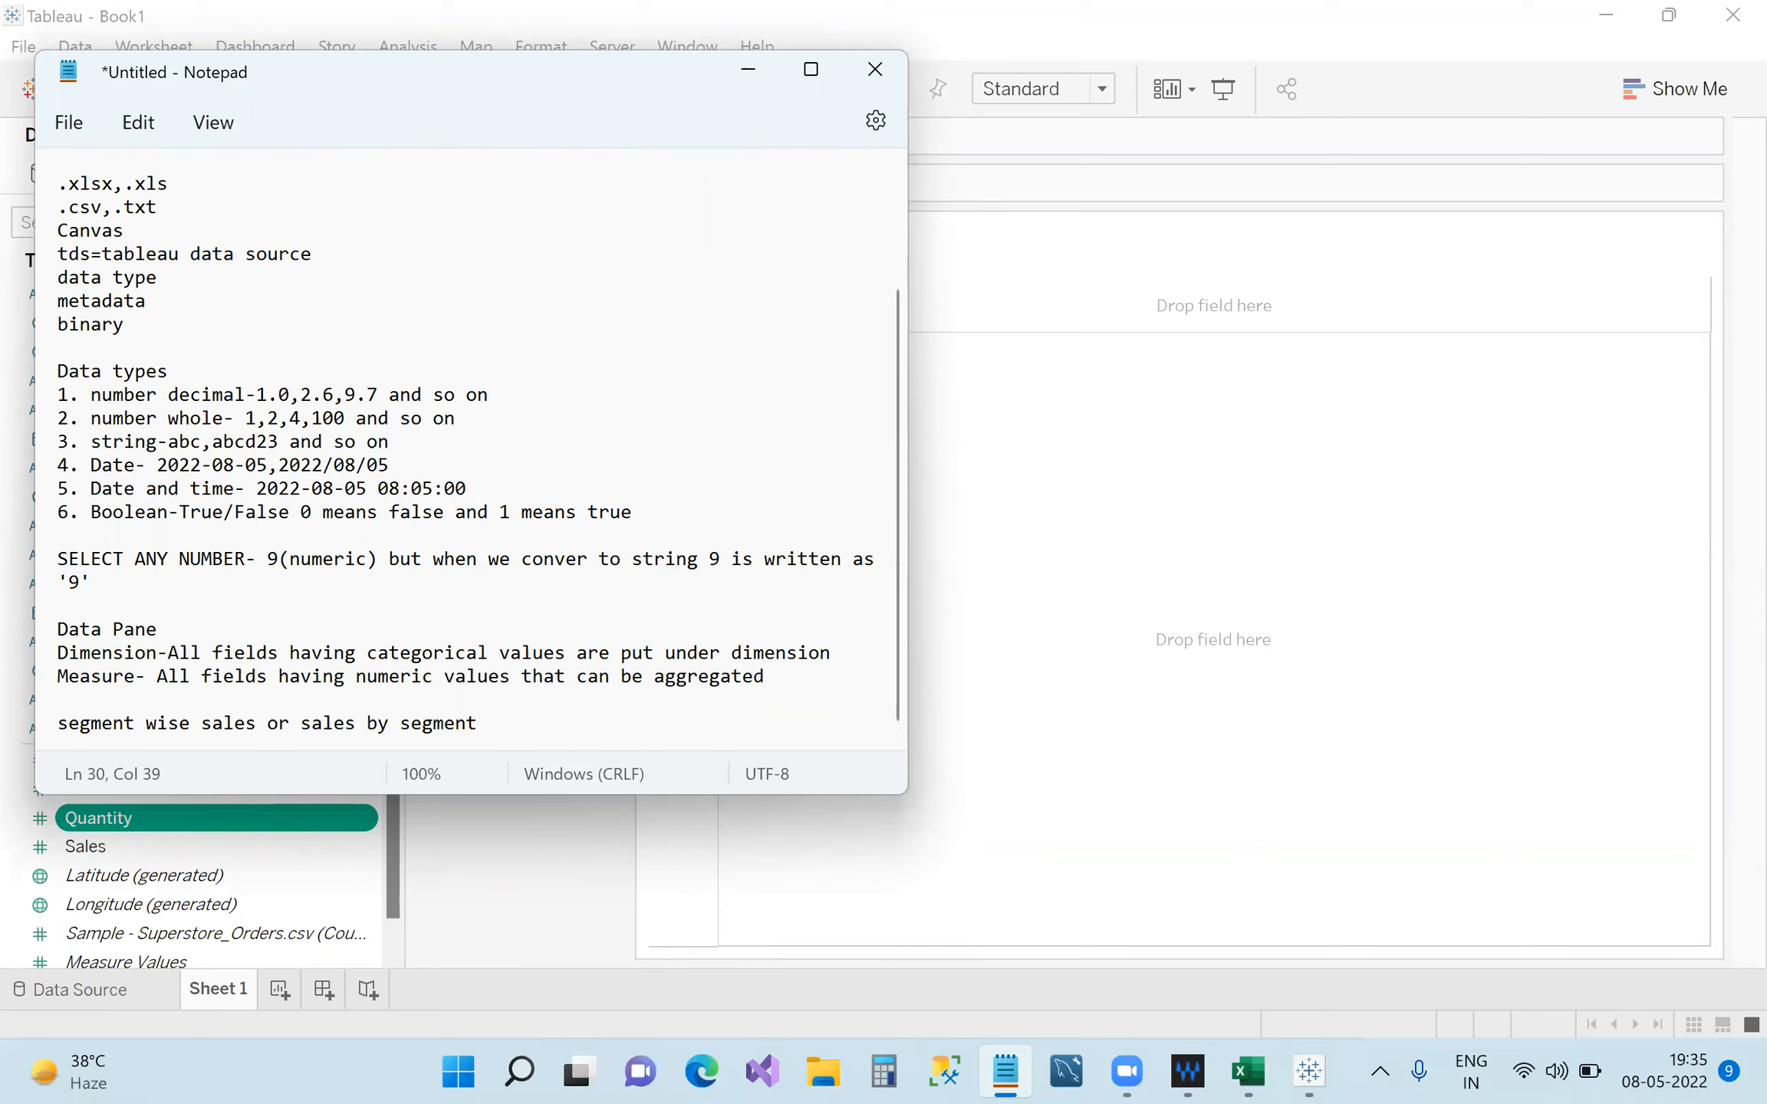
Drag Segment to Columns and Sales to Rows, charting SUM(Sales) for Consumer, Corporate and Home Office.
click(748, 69)
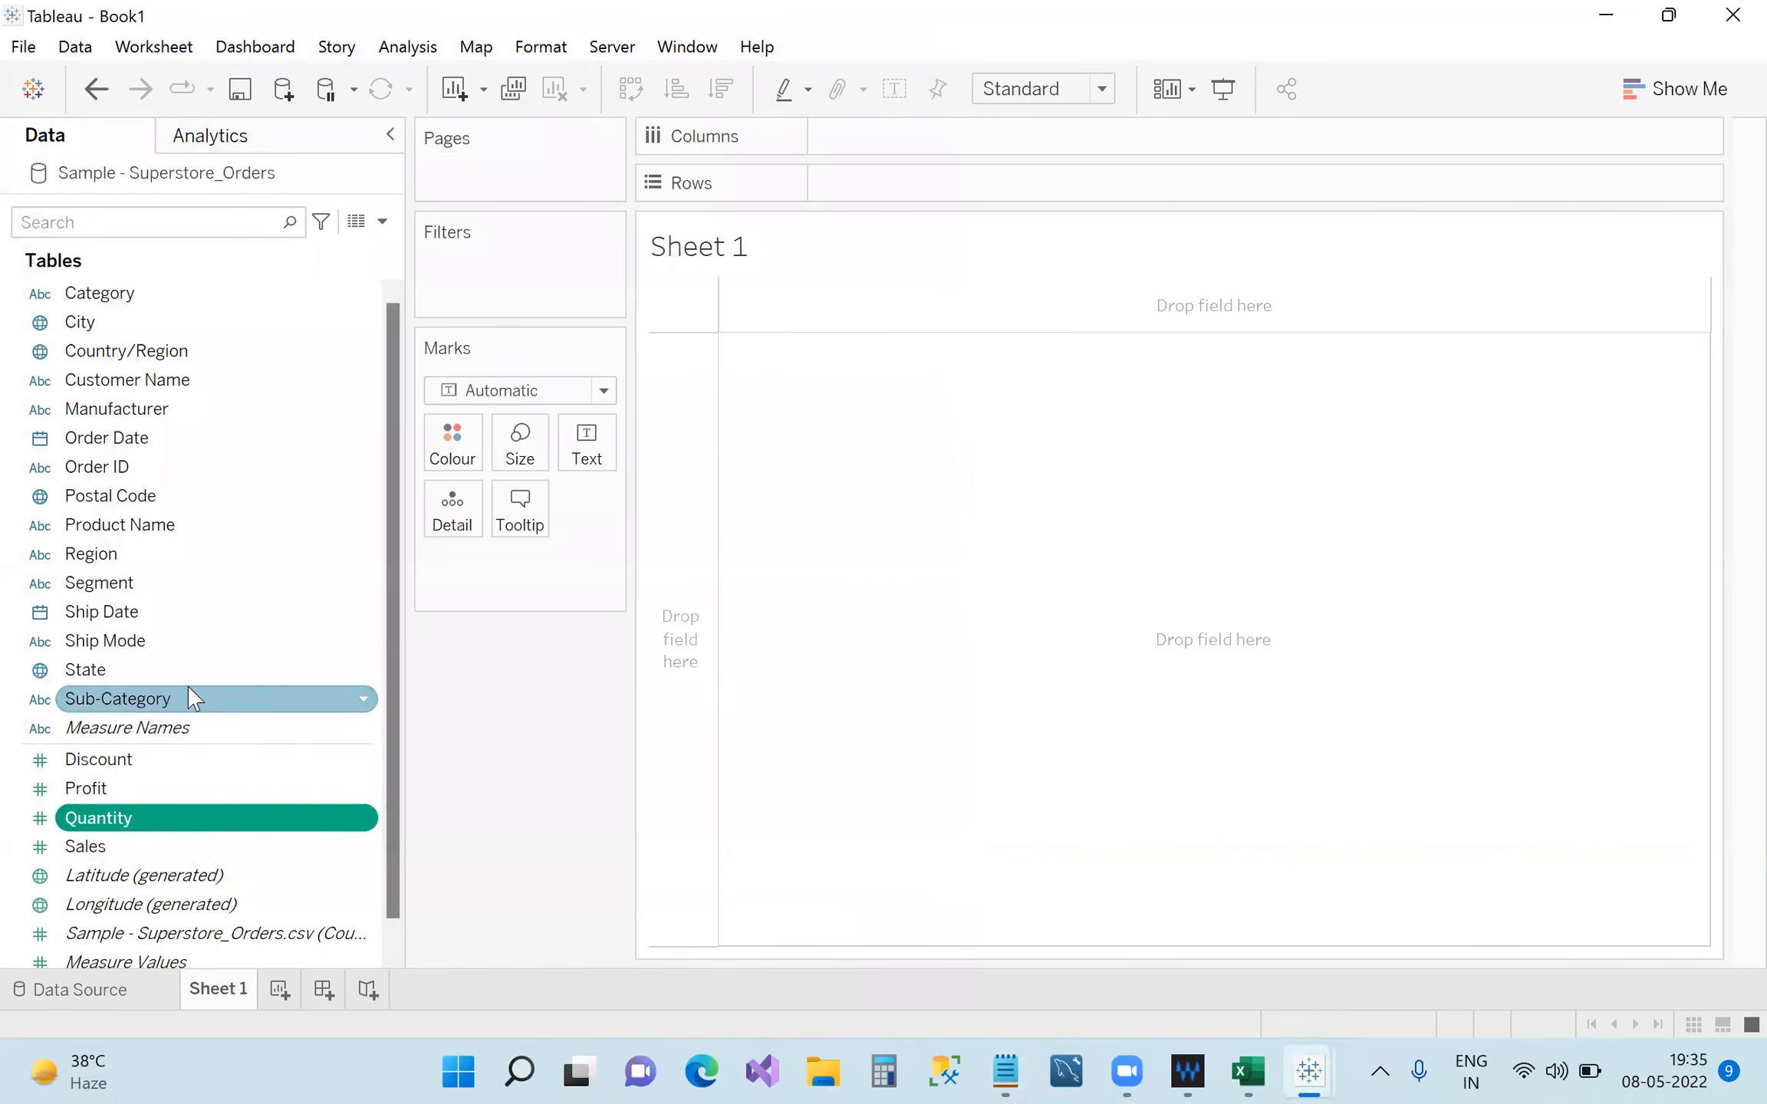
click(135, 587)
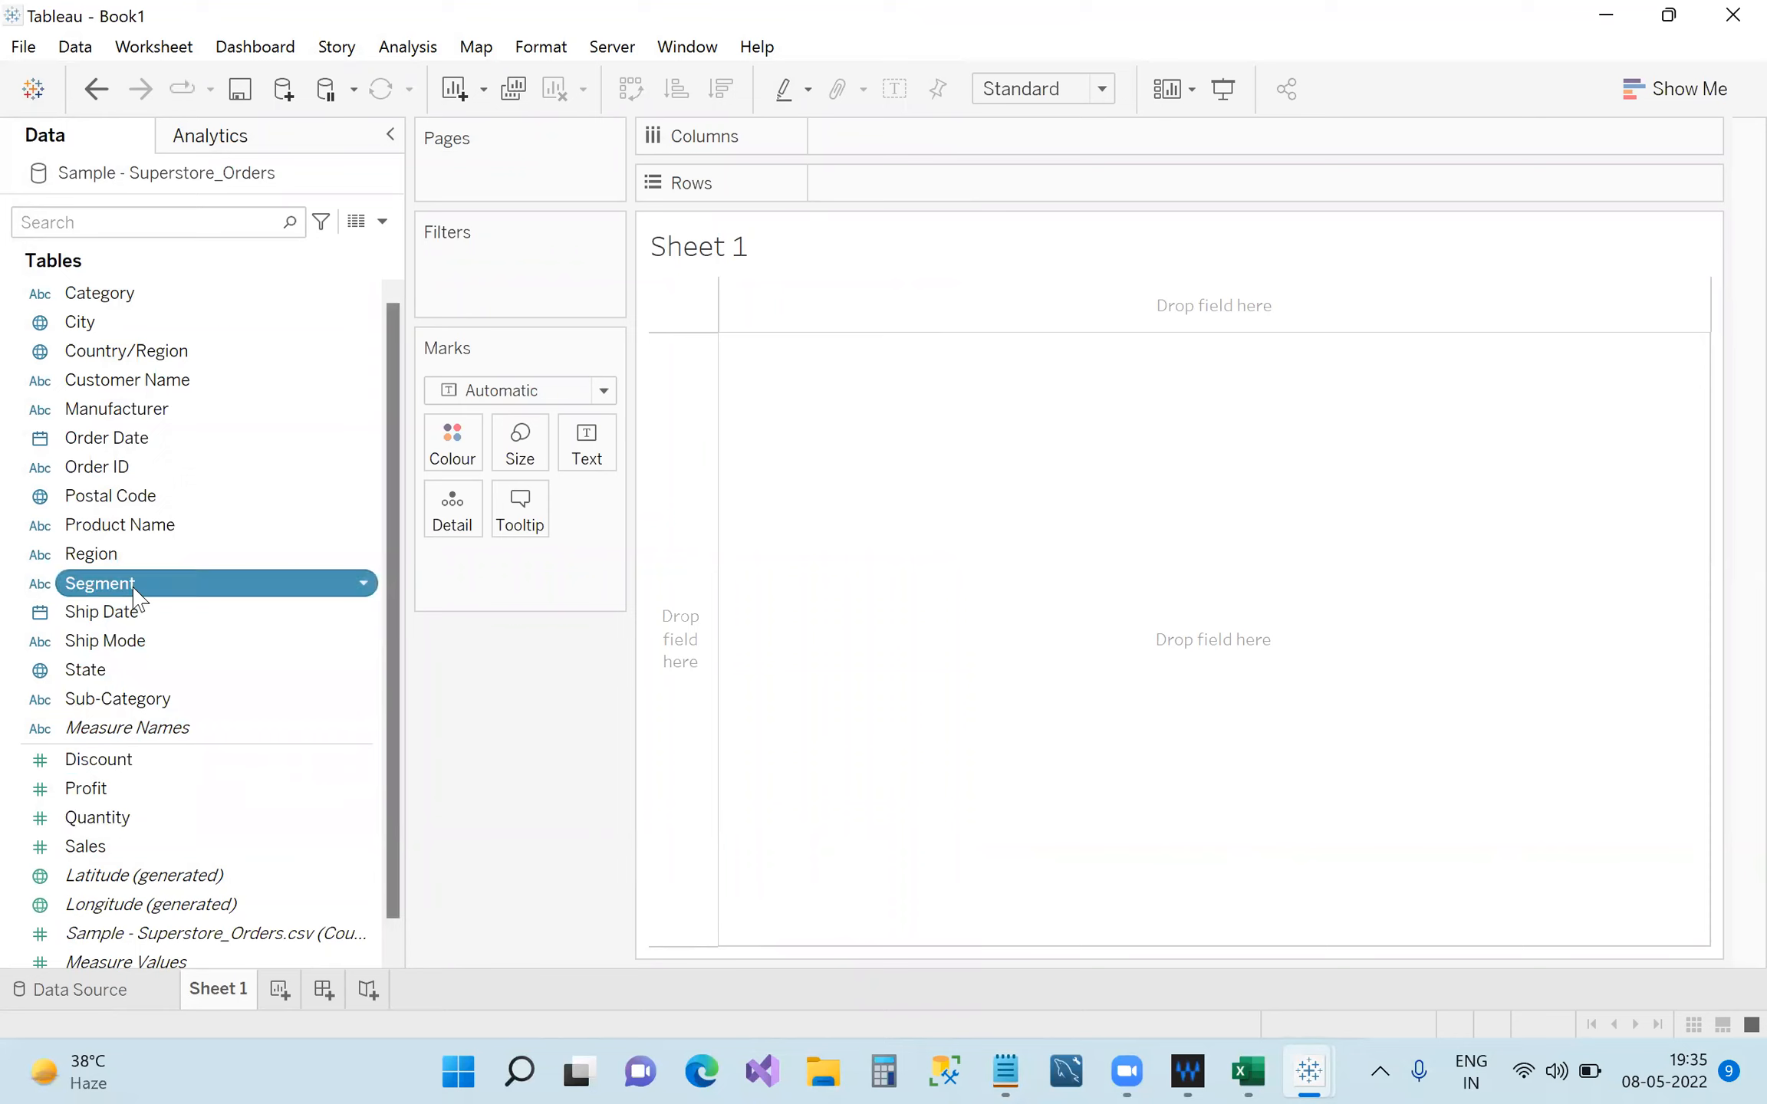
click(150, 853)
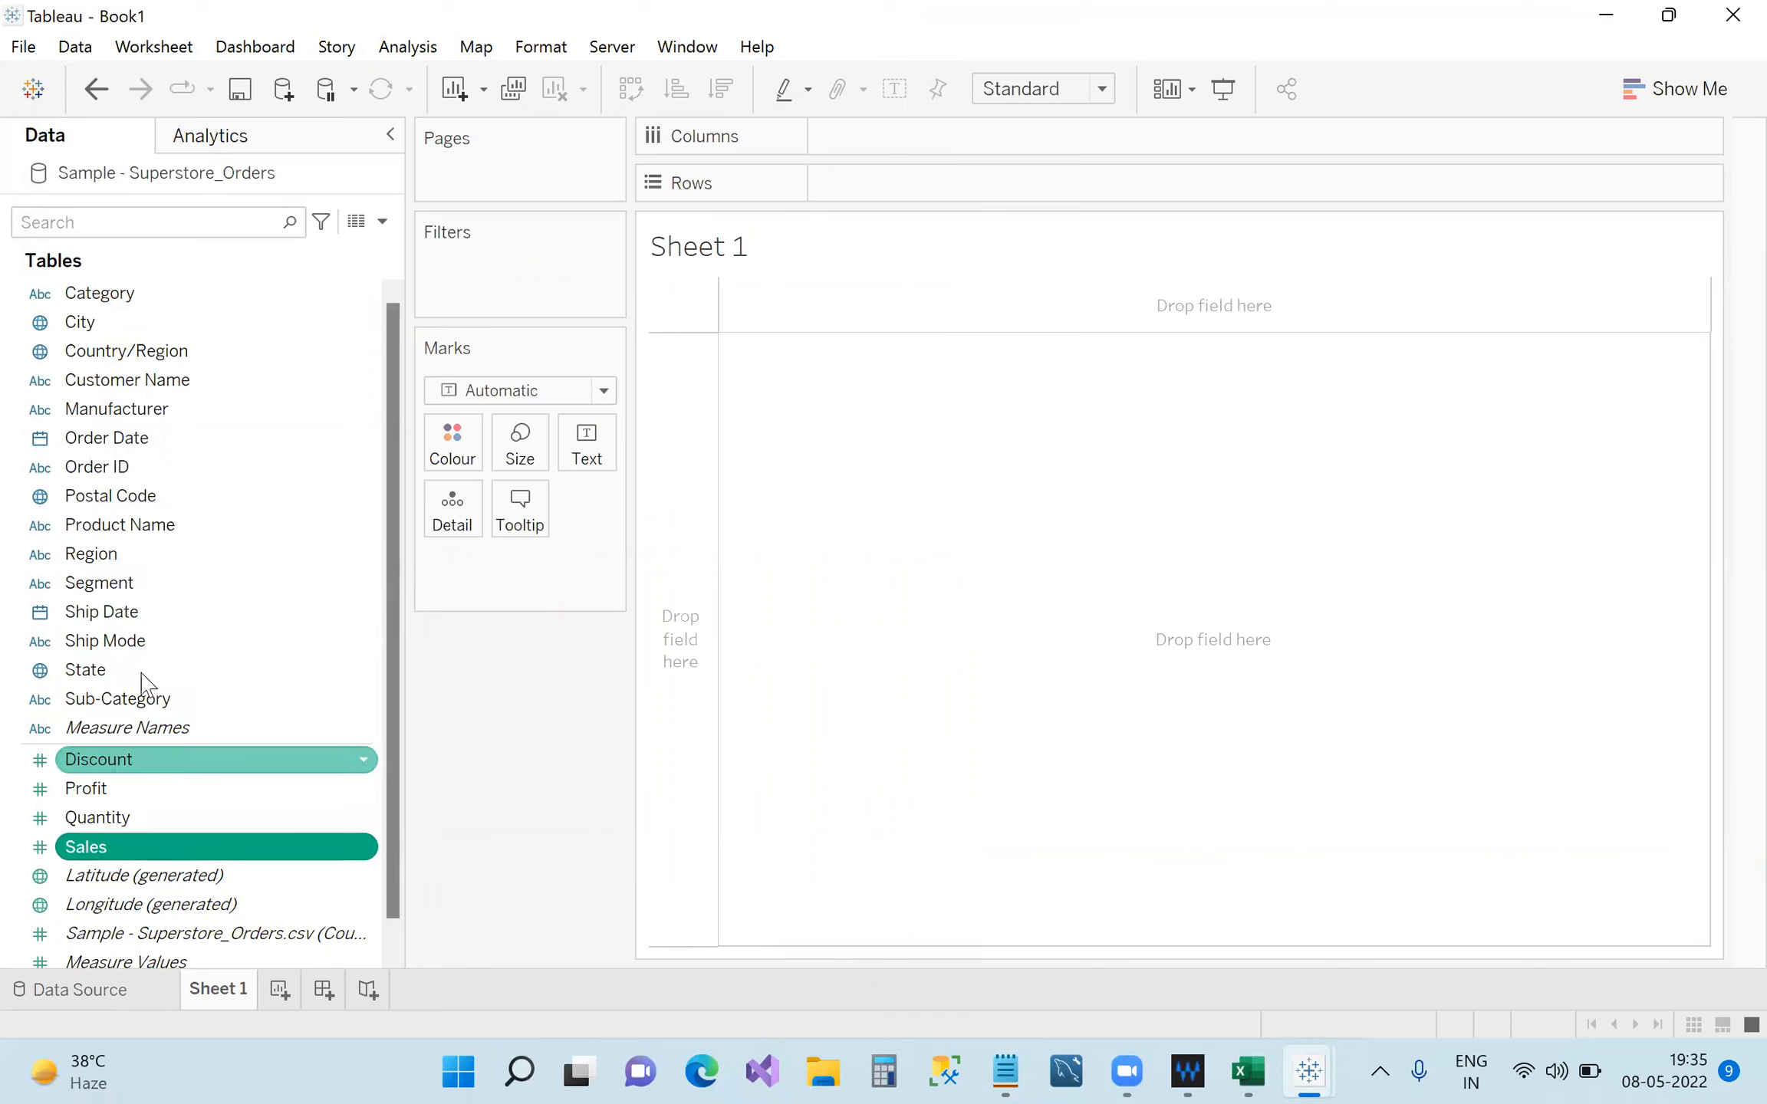
click(200, 584)
drag(199, 585, 916, 154)
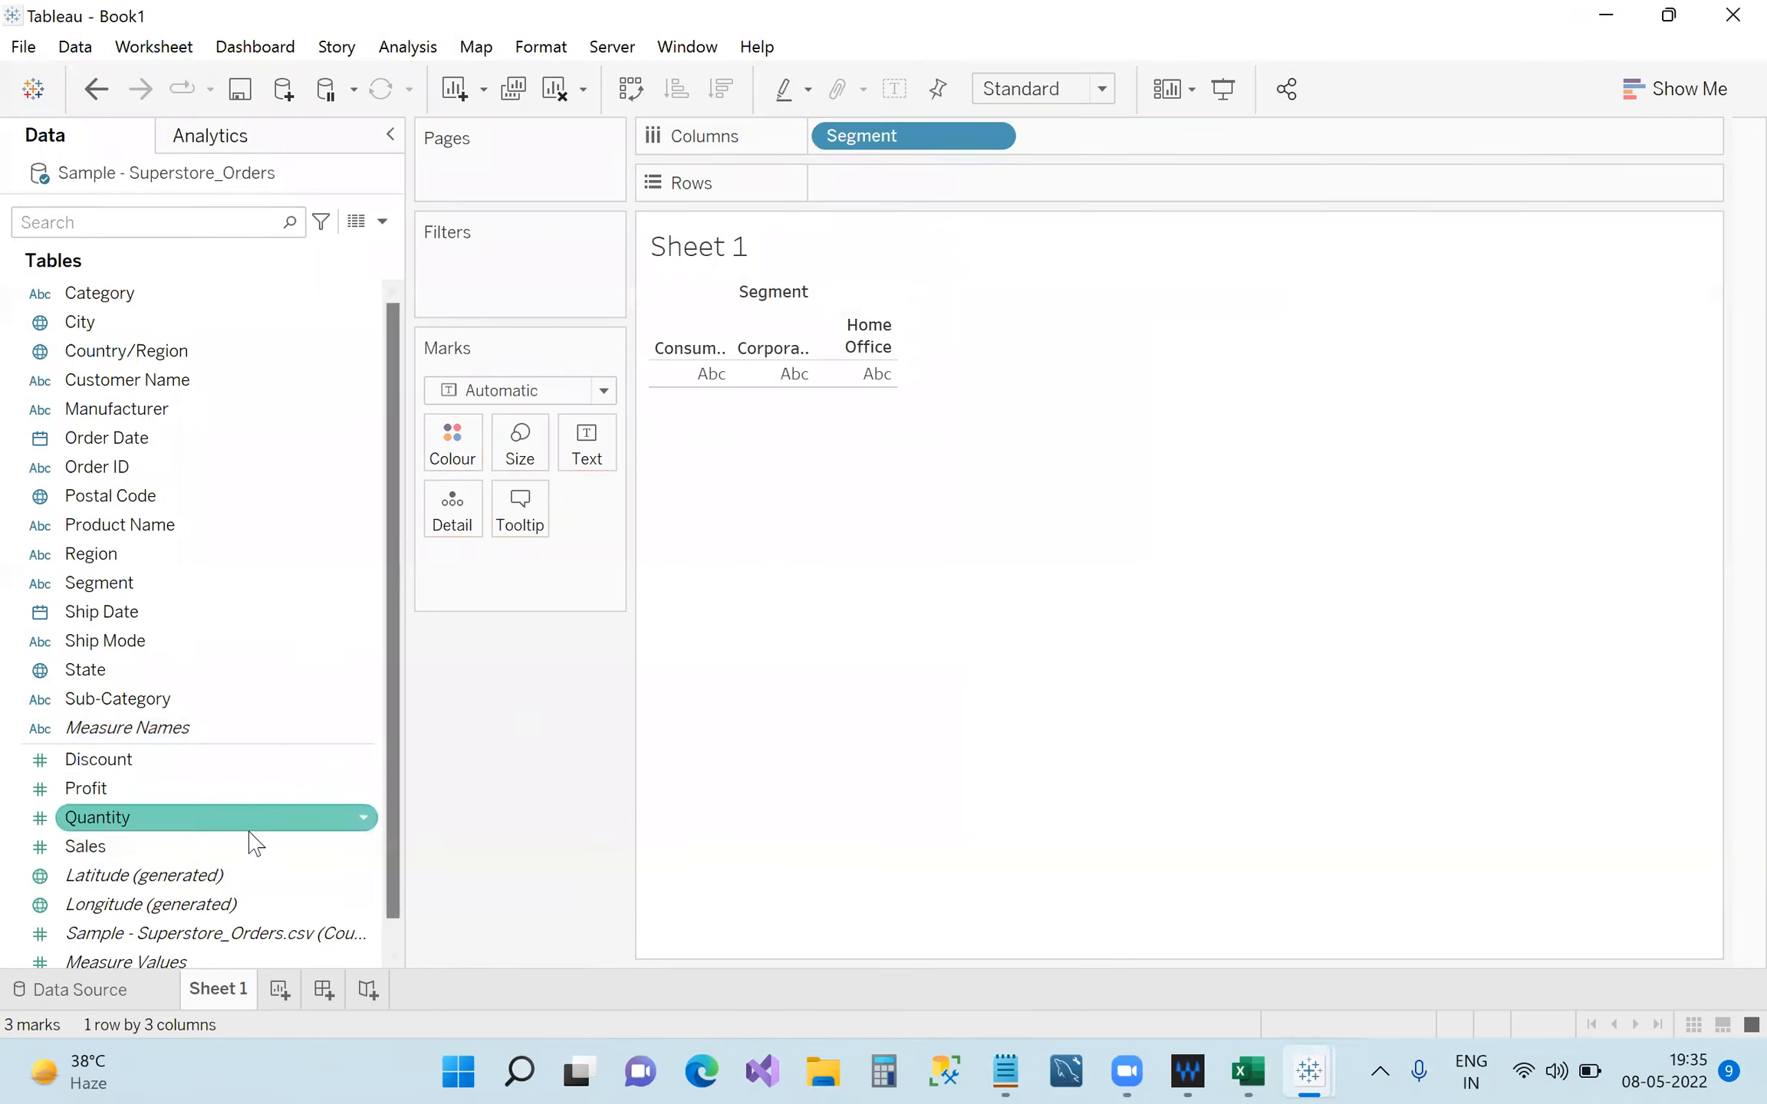
drag(241, 847, 945, 188)
mouse_move(759, 456)
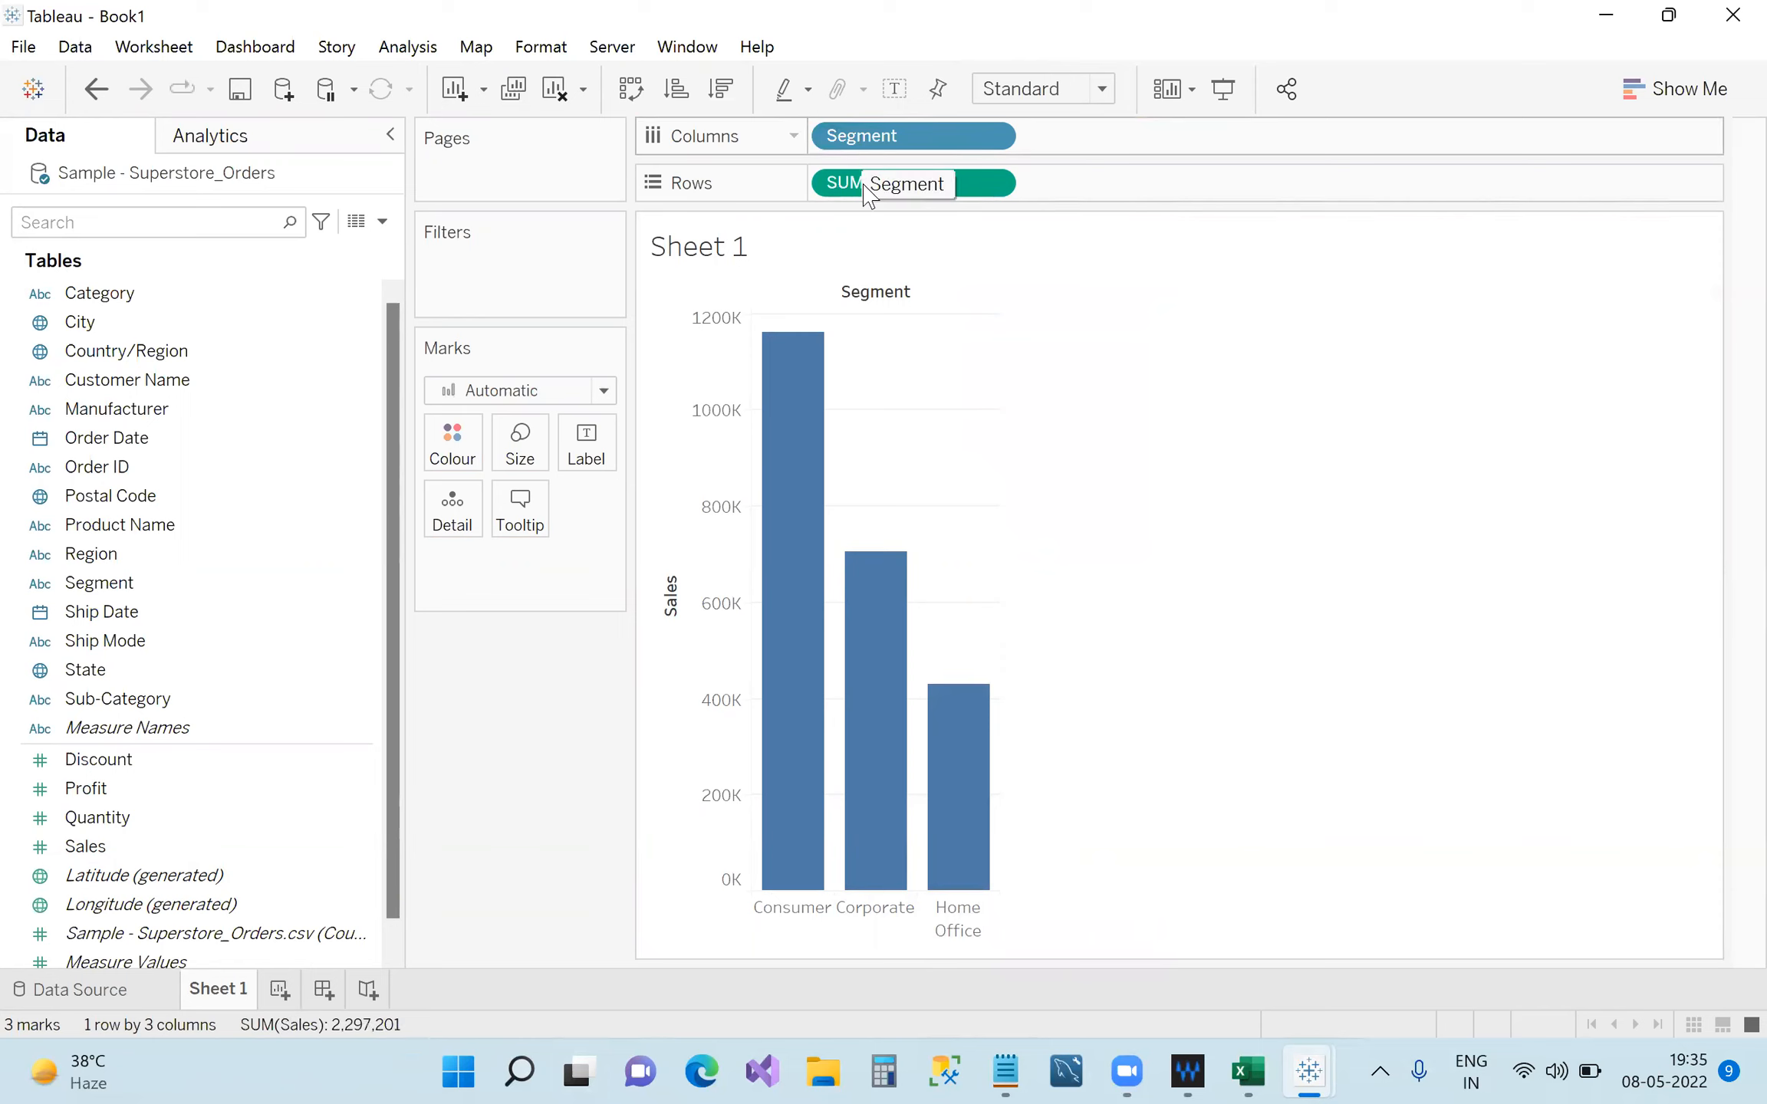
On new Sheet 2, place Segment on Columns and SUM(Sales) on Rows for vertical bars.
click(280, 989)
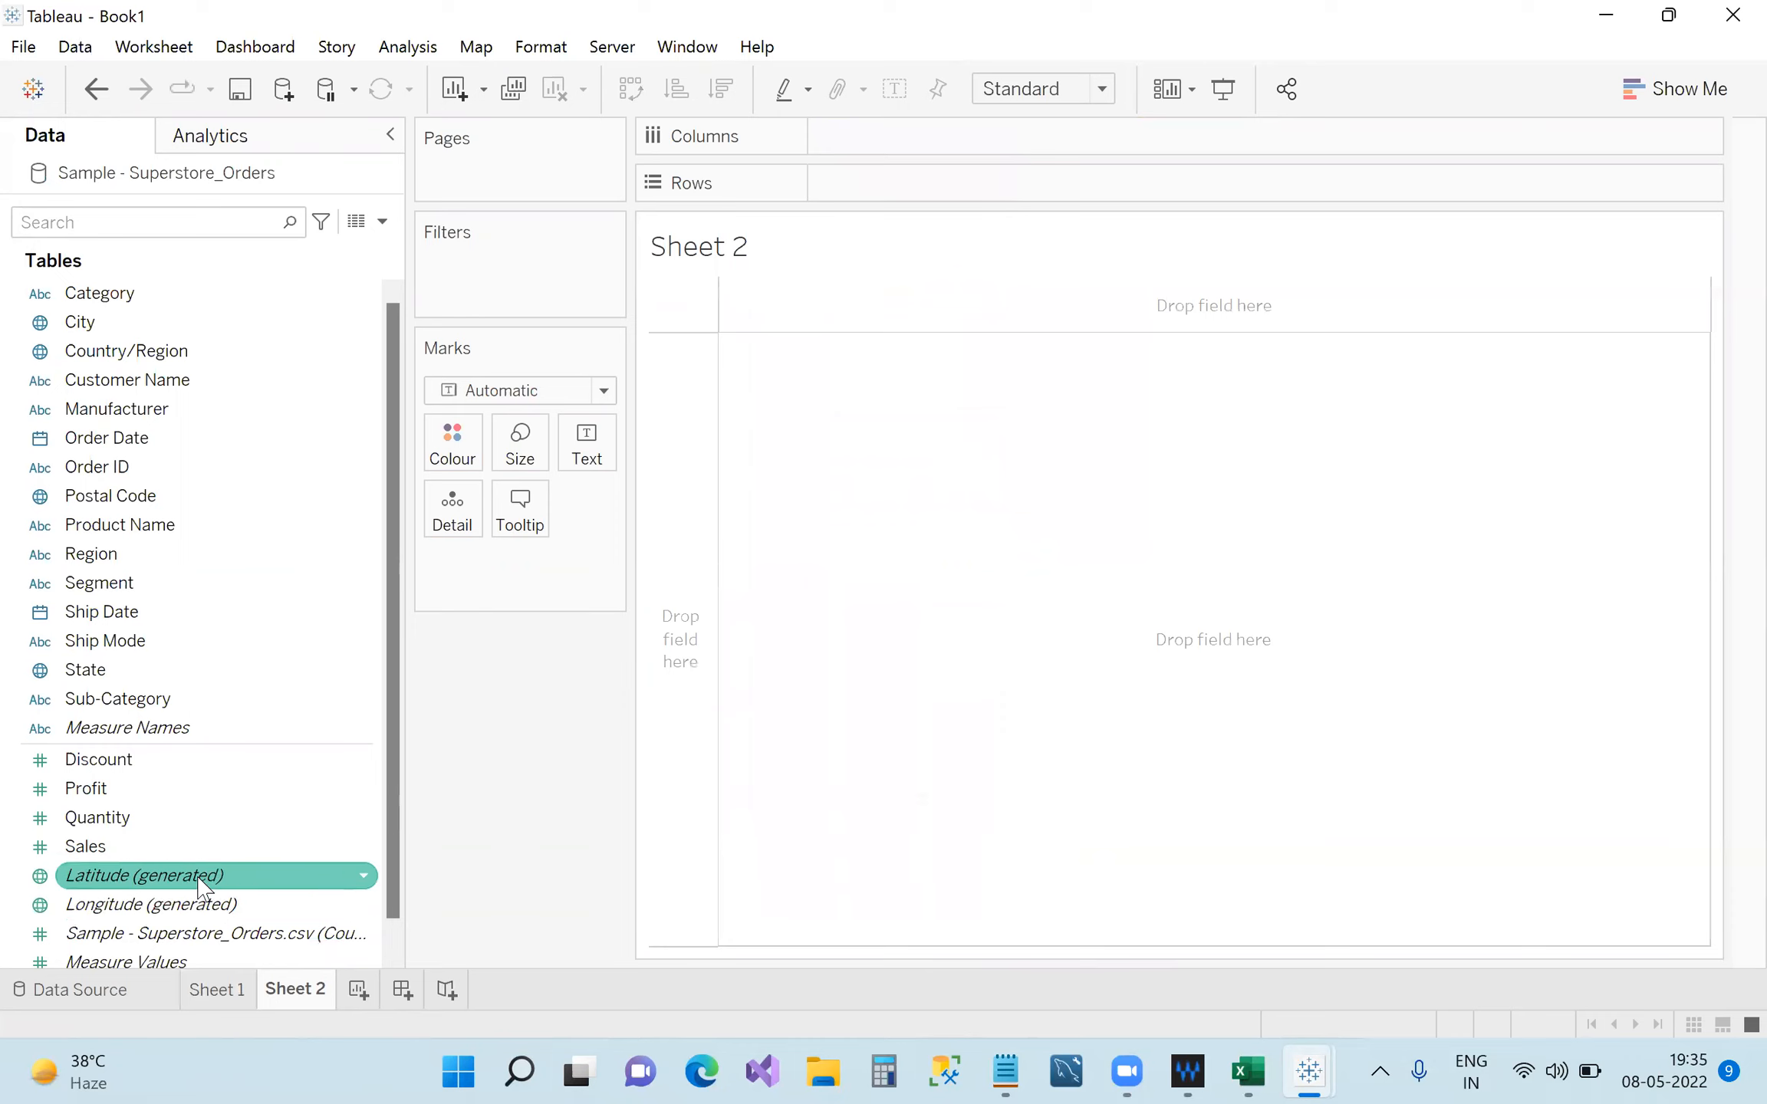
click(107, 851)
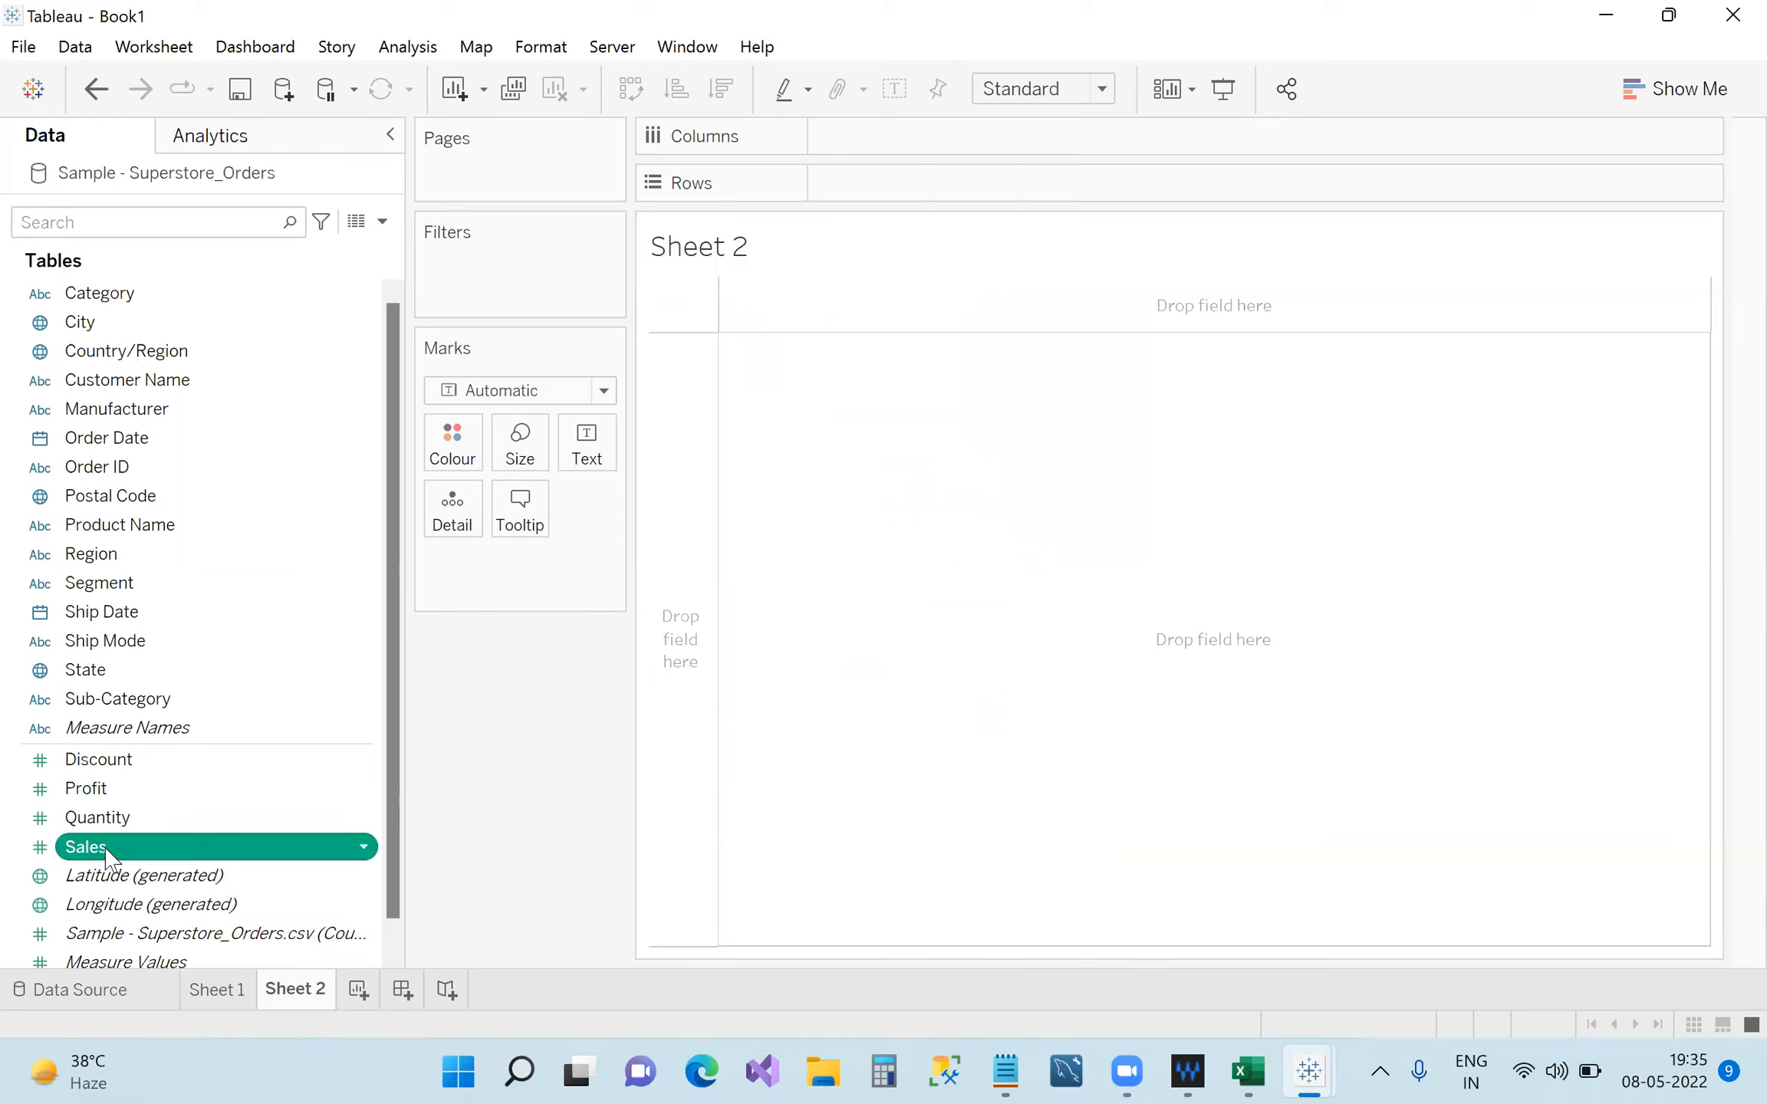
ctrl+click(154, 591)
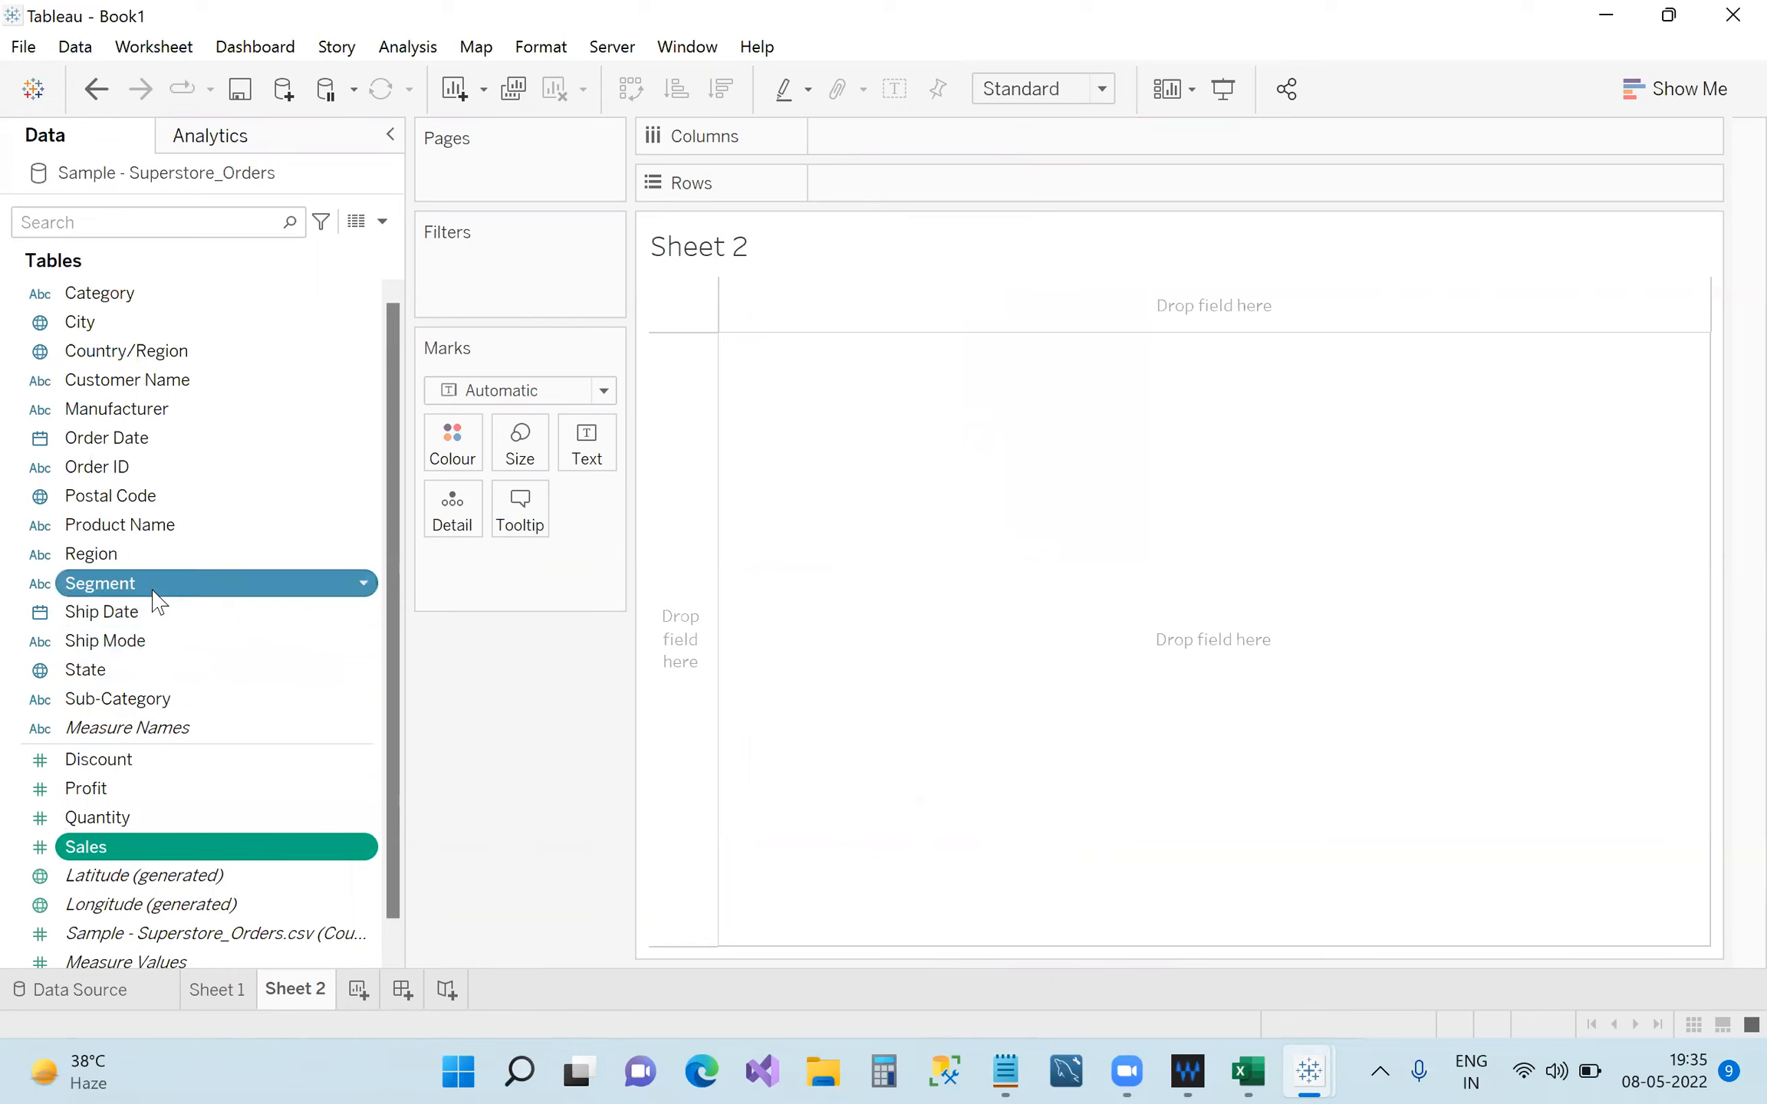
drag(154, 591, 869, 149)
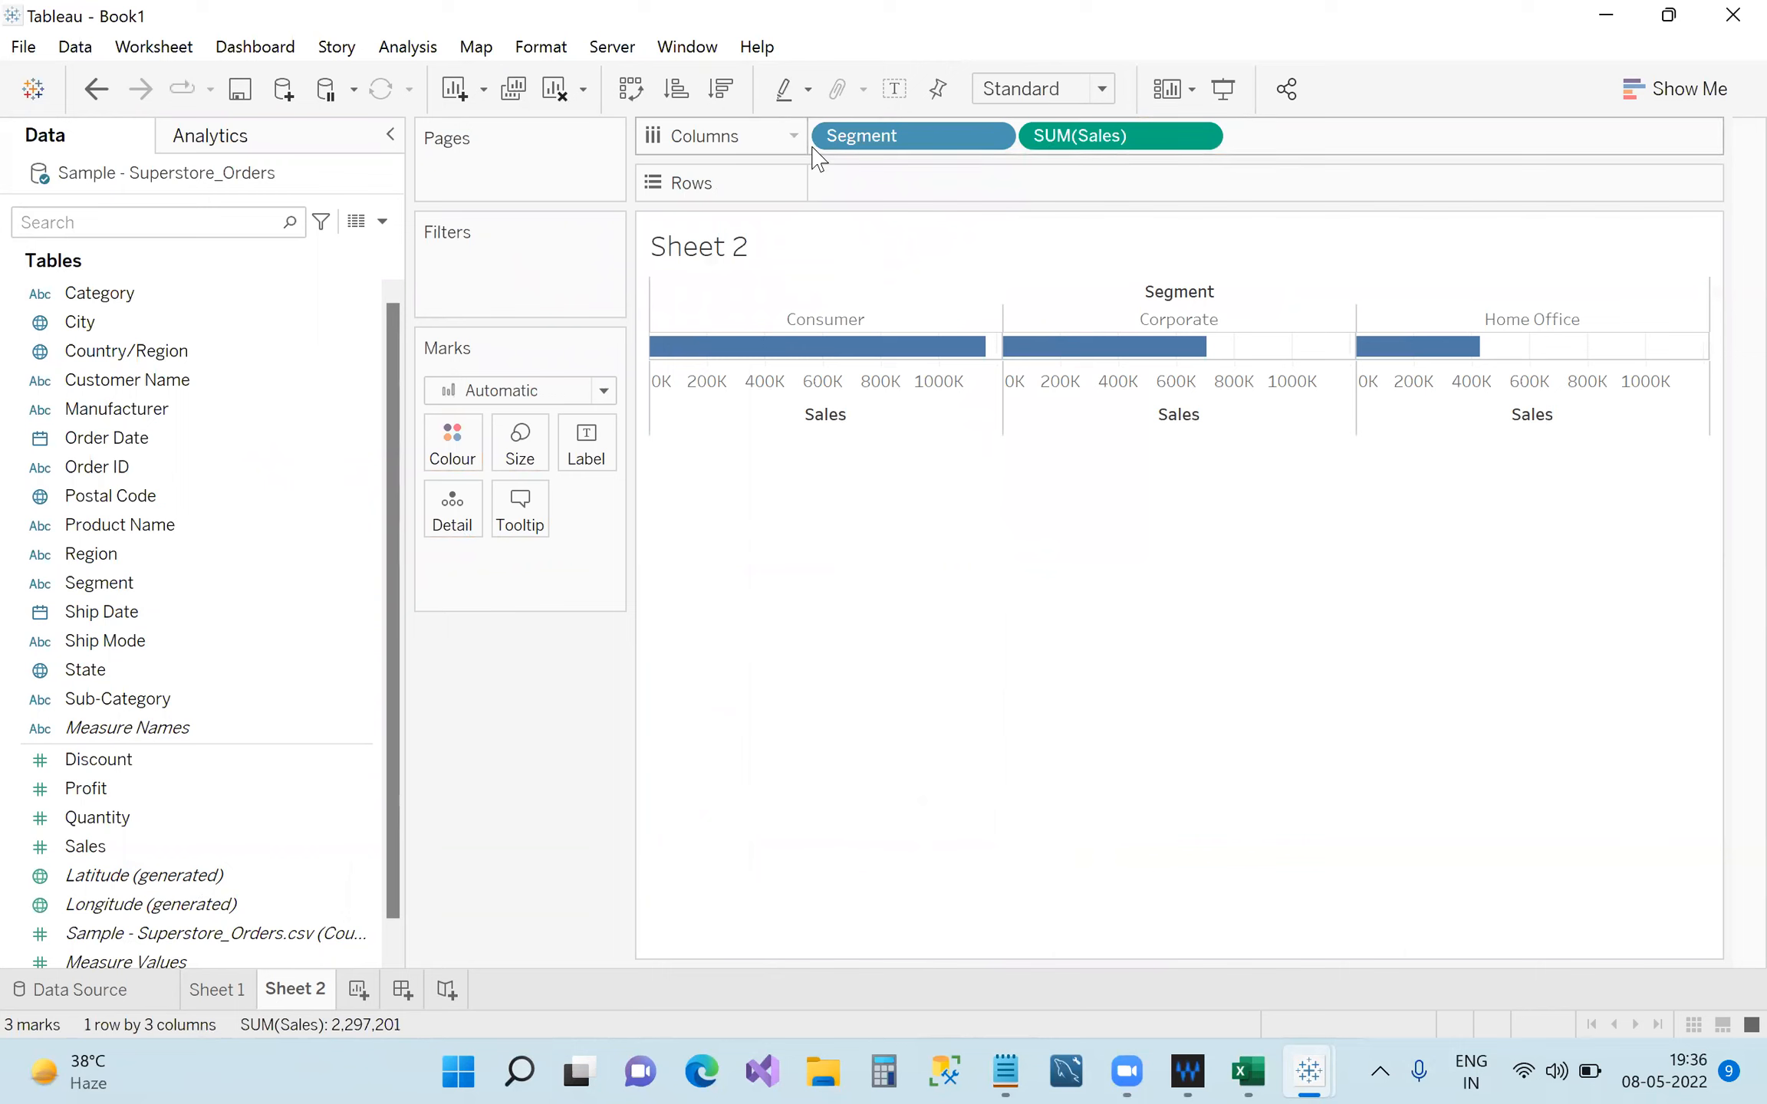
drag(1070, 146, 910, 185)
mouse_move(845, 669)
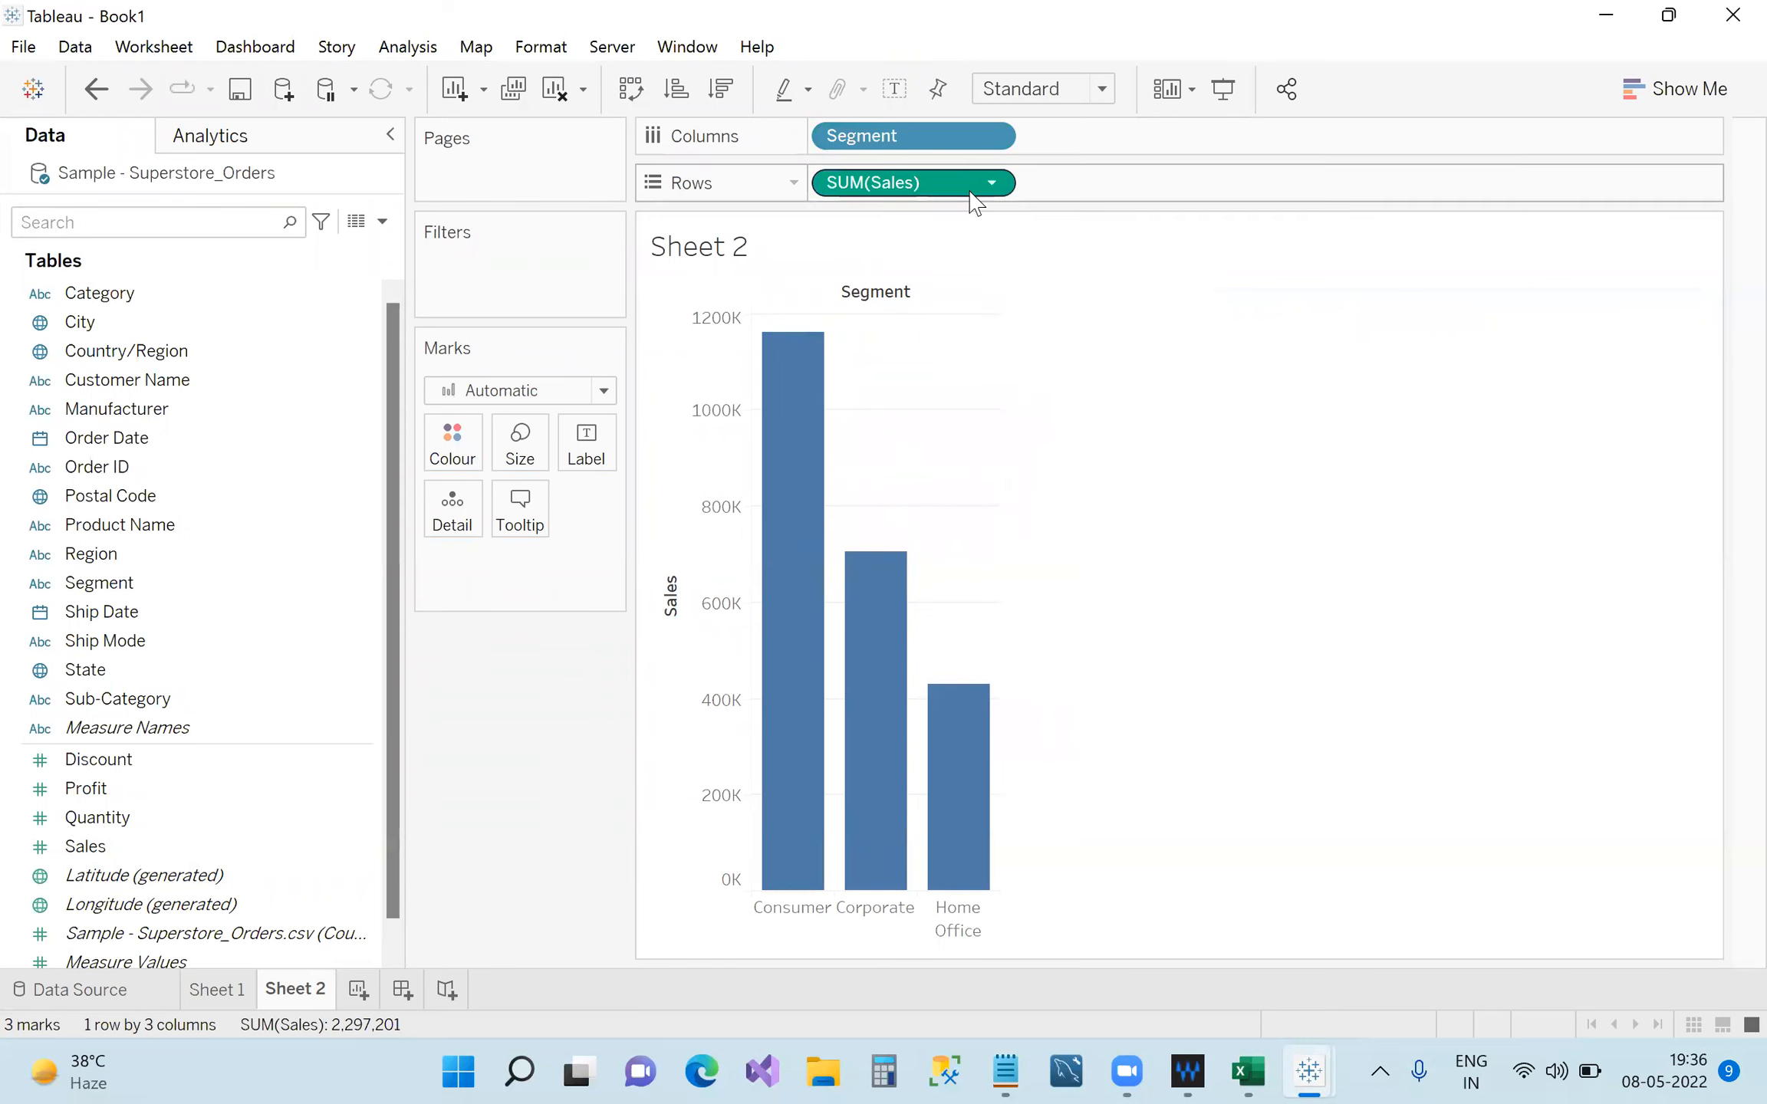
Compare Sheet 2 with Sheet 1, then add another blank worksheet, Sheet 3.
click(217, 989)
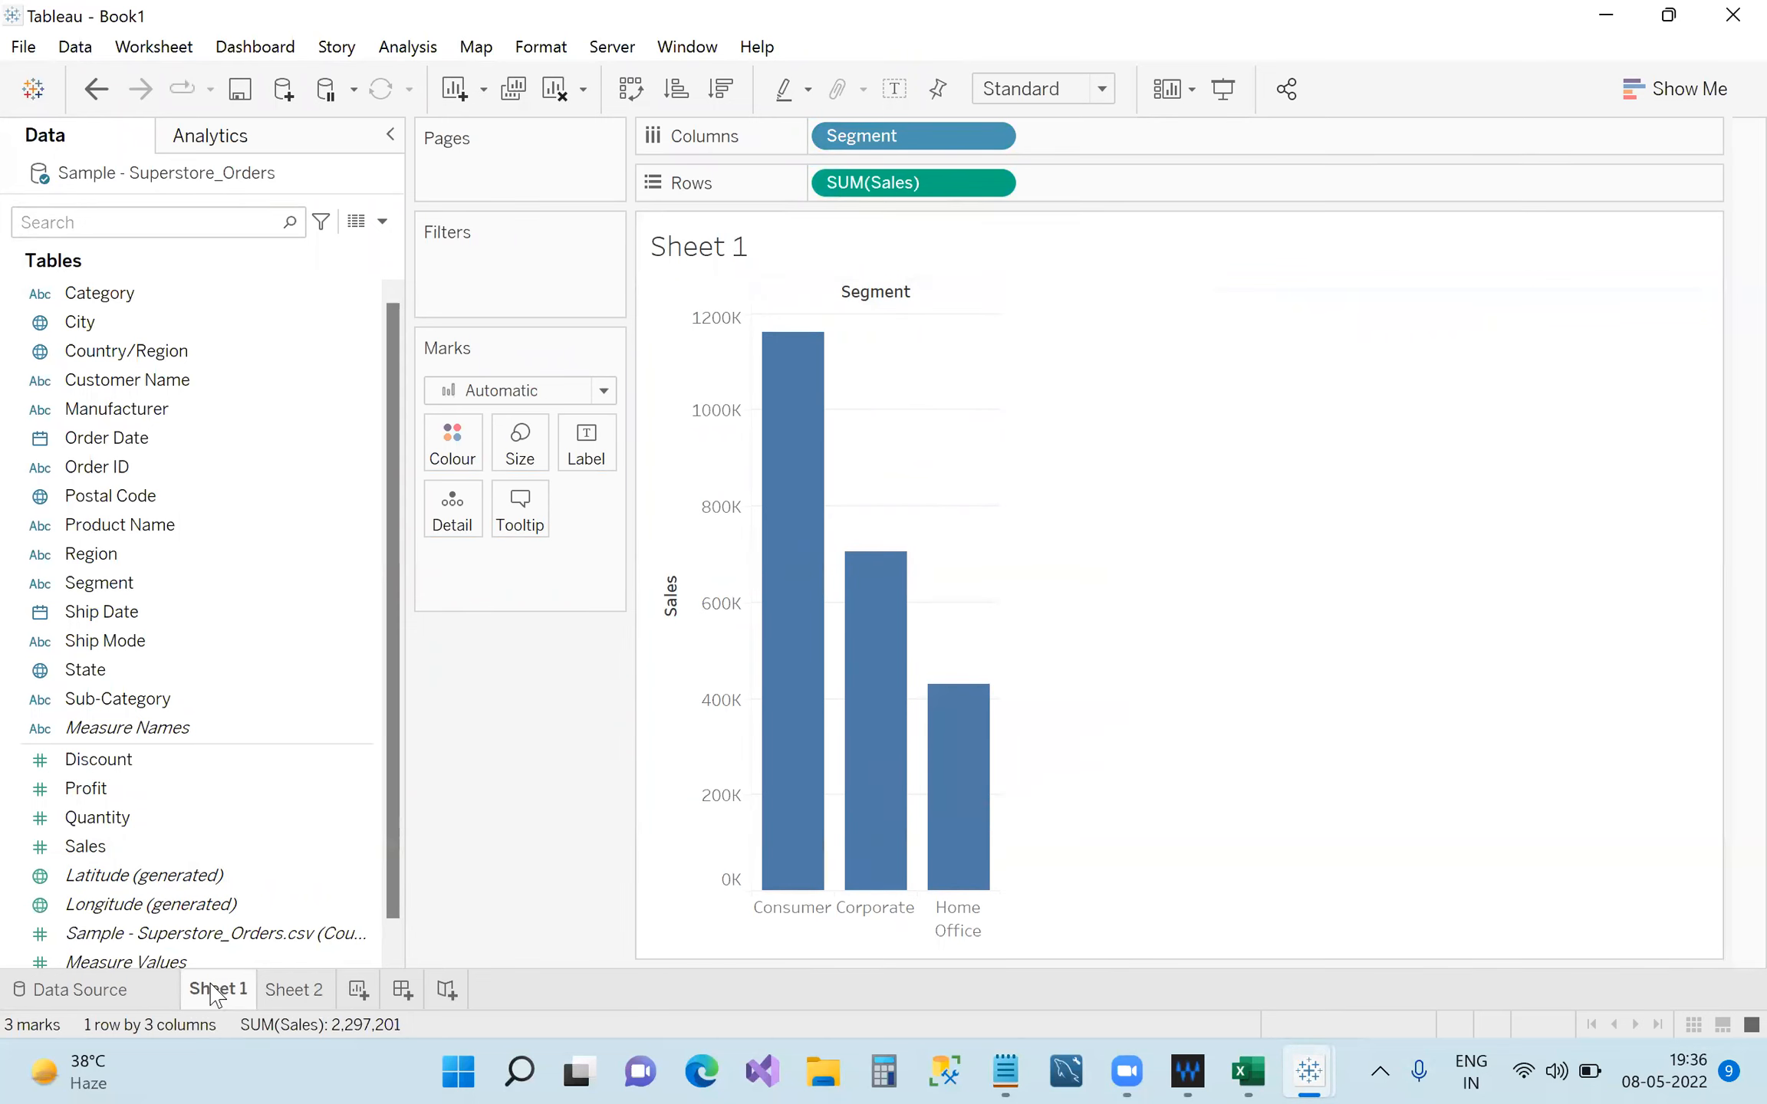
click(326, 991)
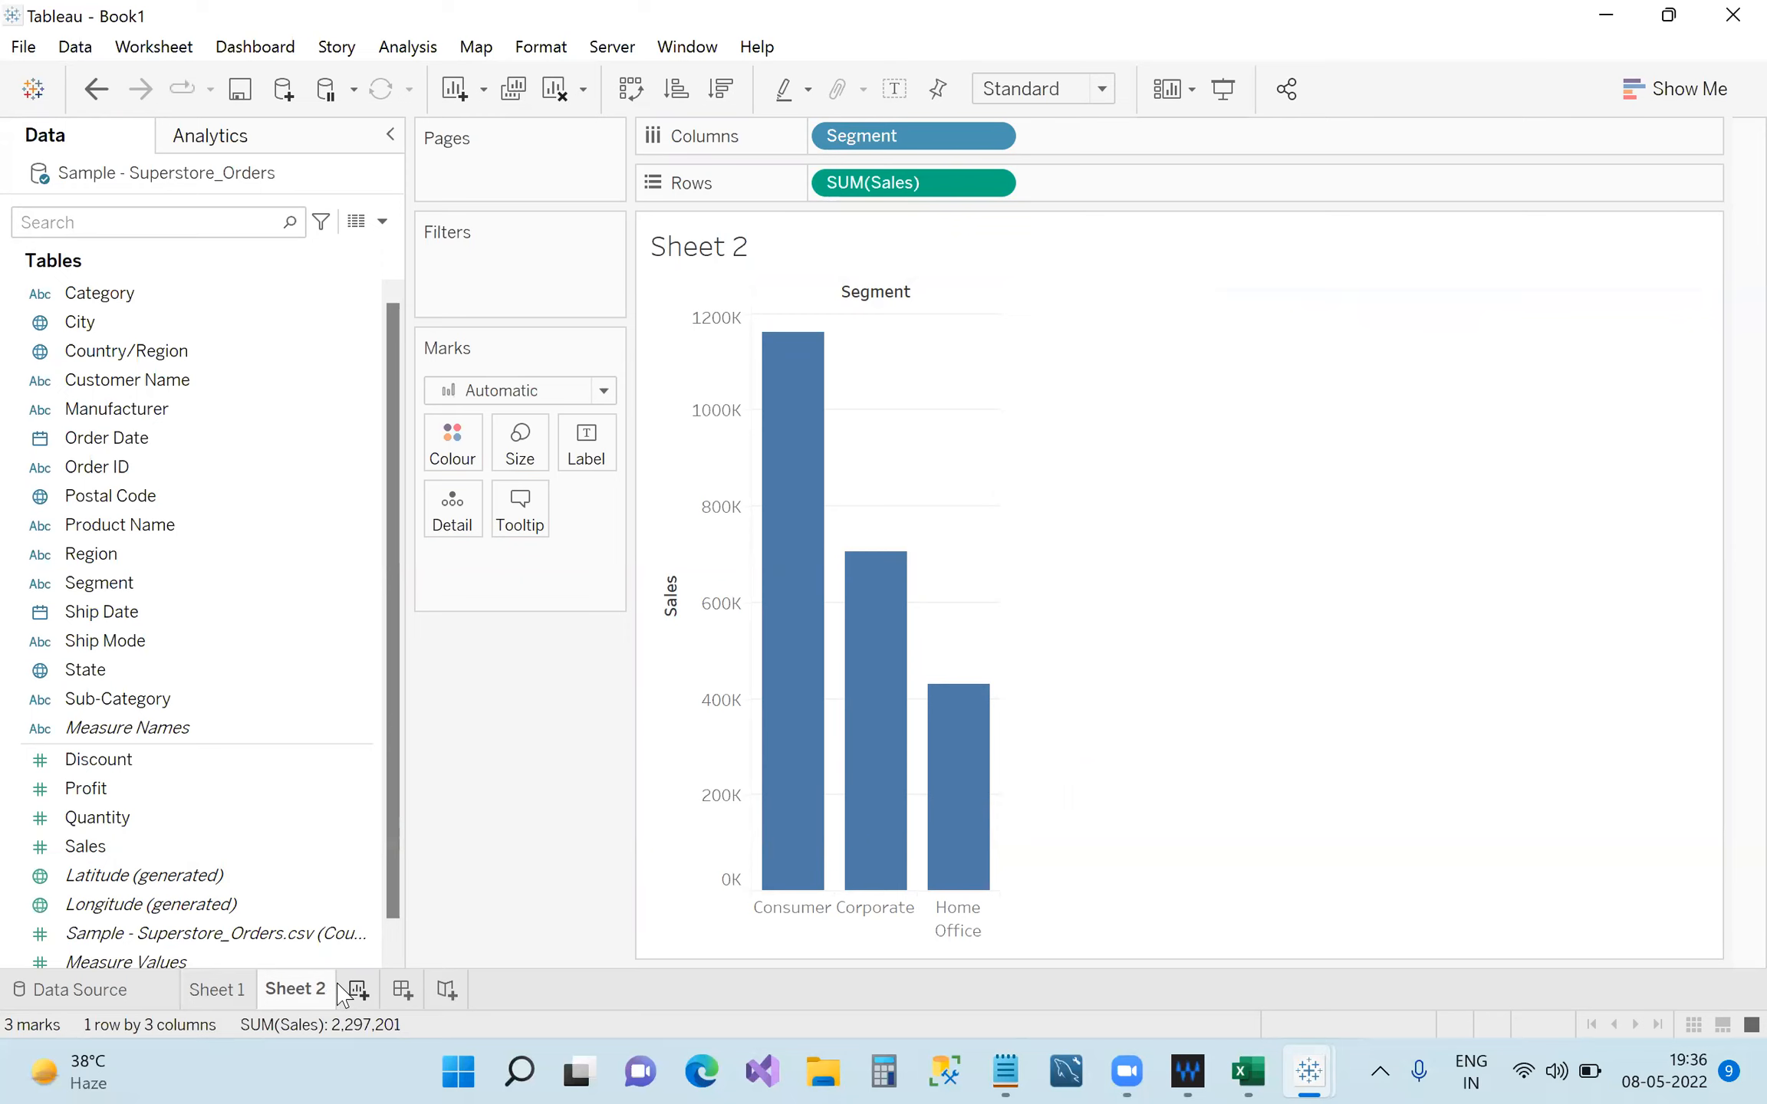
click(342, 988)
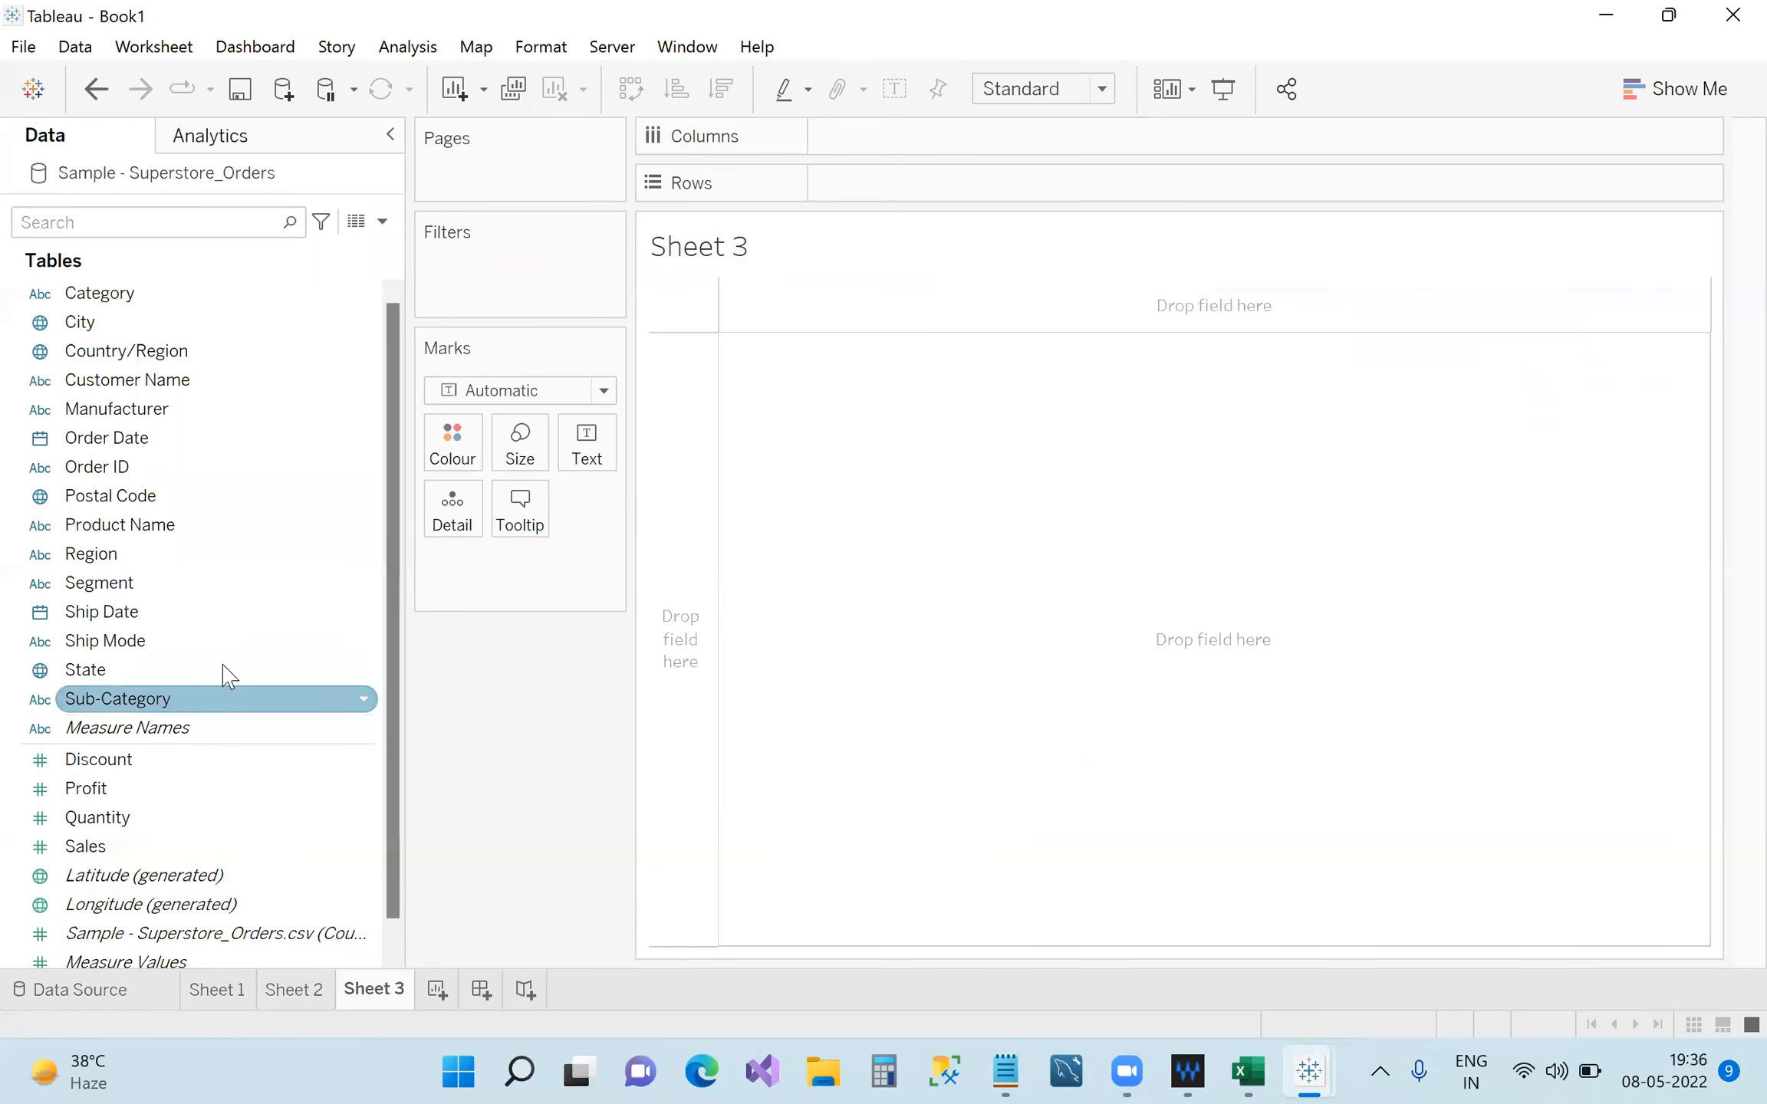
Put Segment on Rows with SUM(Sales) and set the mark type to Bar.
double_click(201, 585)
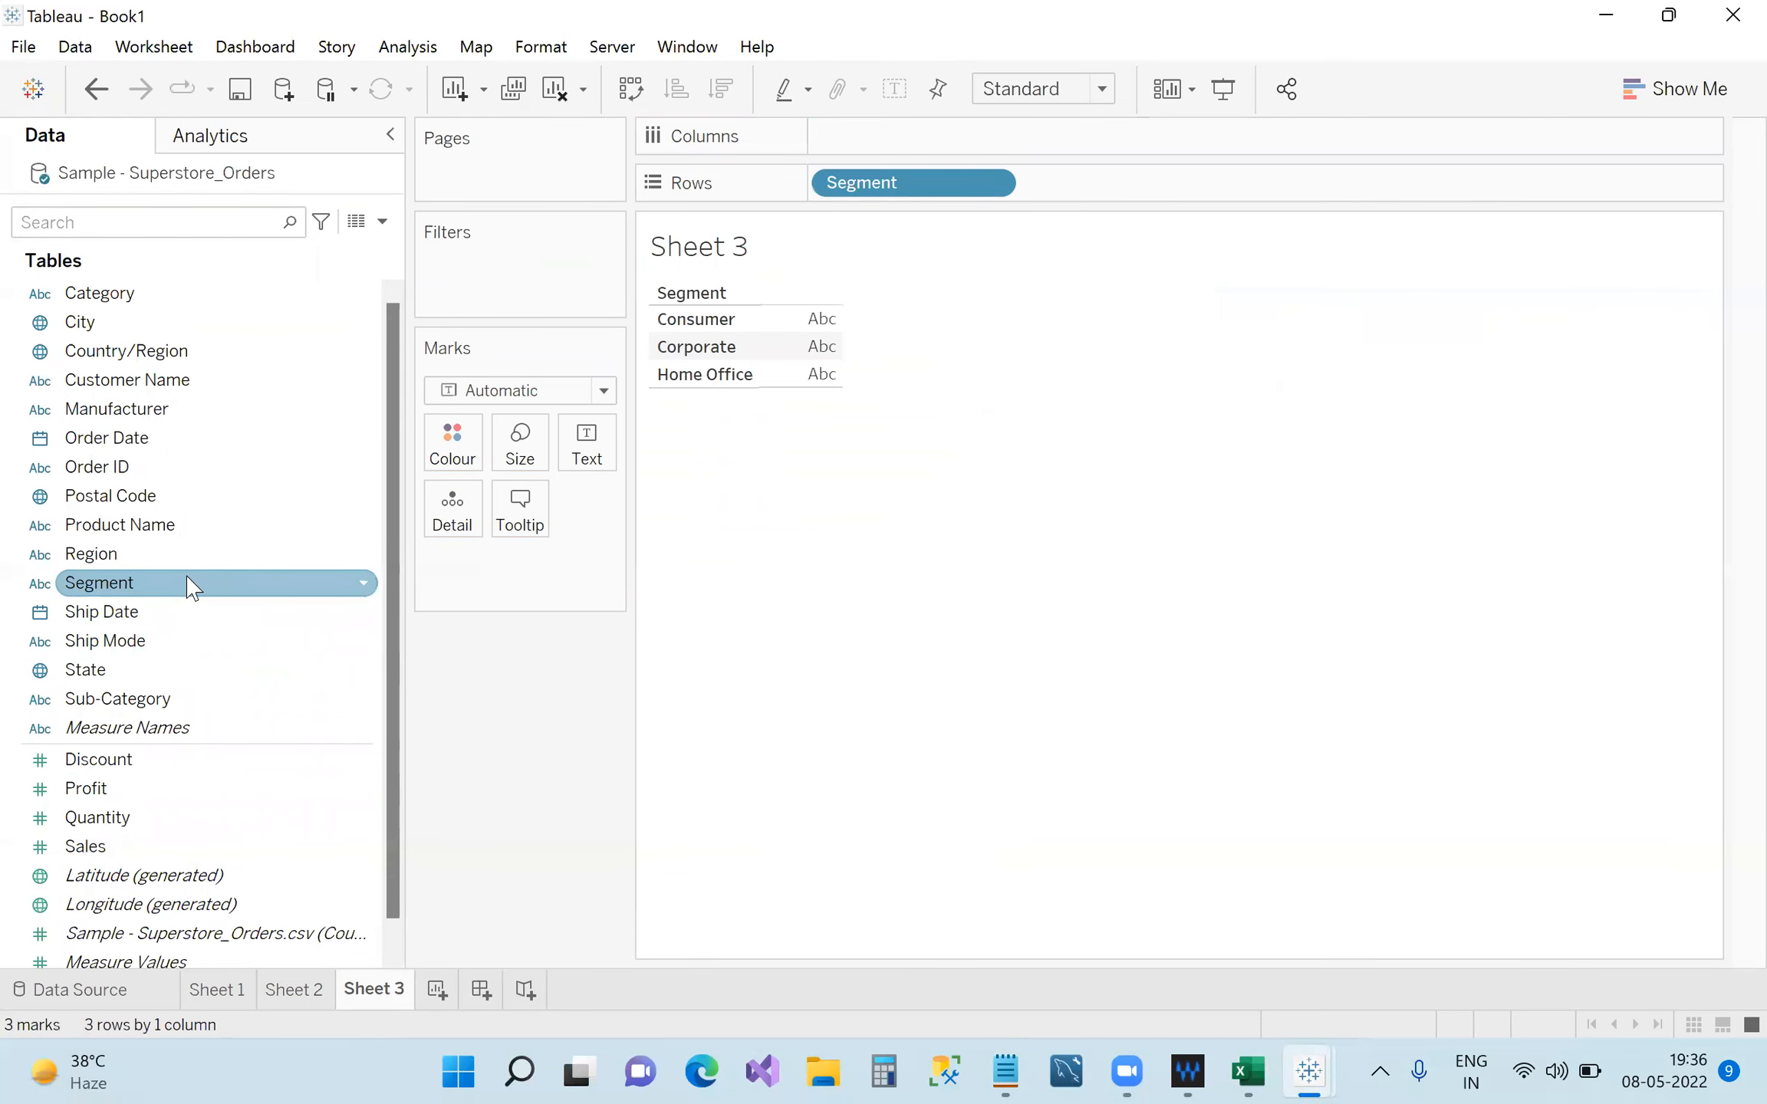
double_click(116, 847)
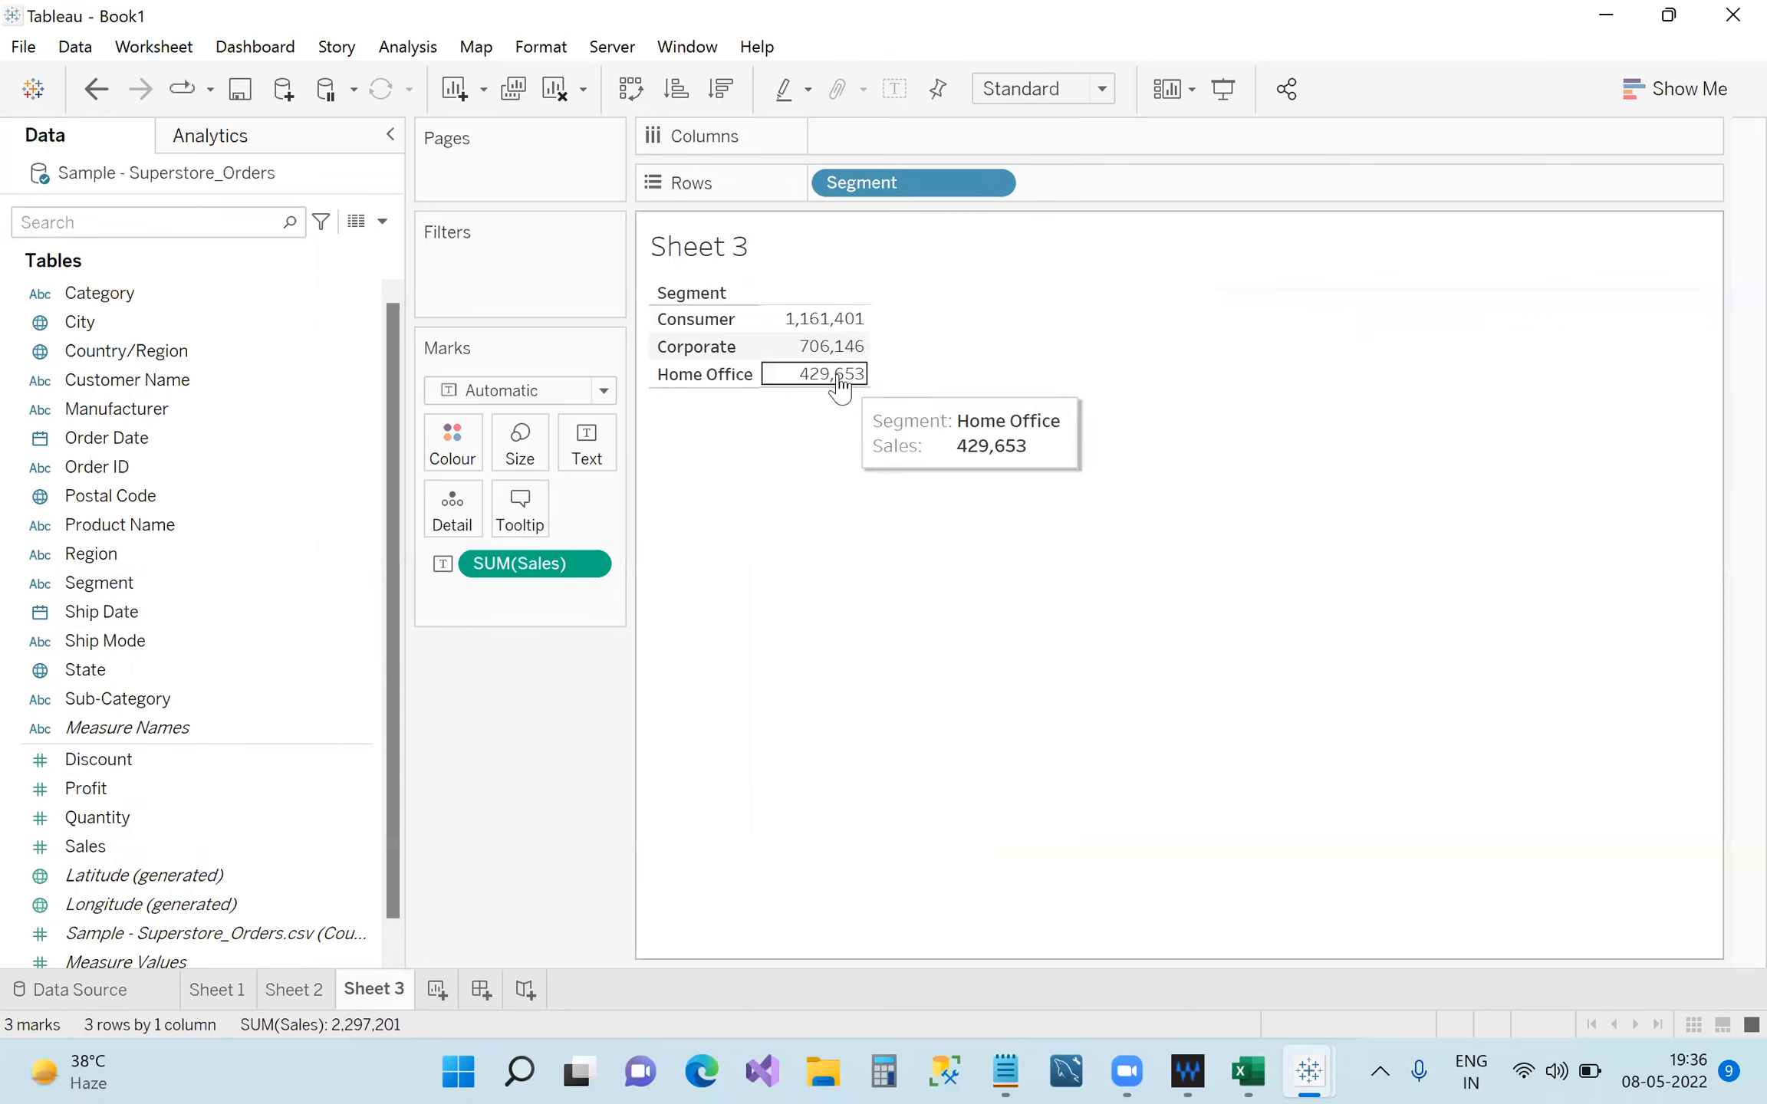
click(605, 391)
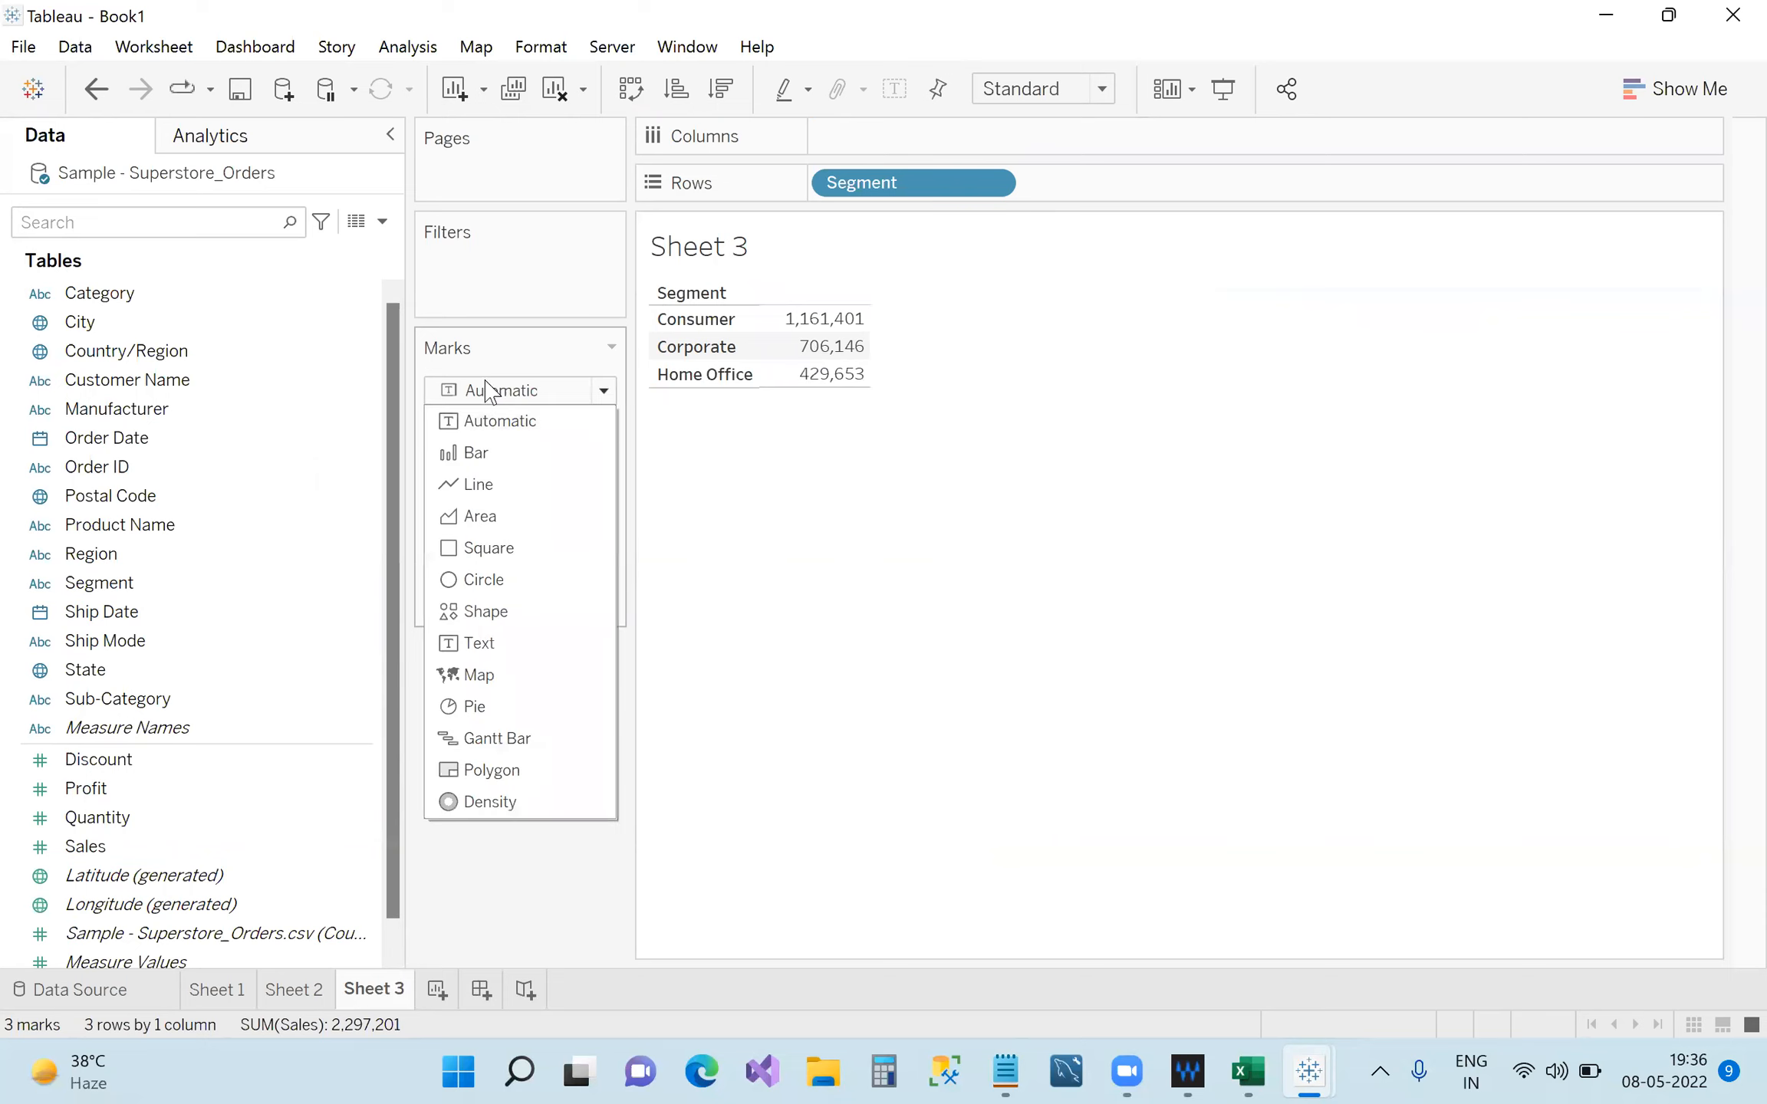
click(500, 458)
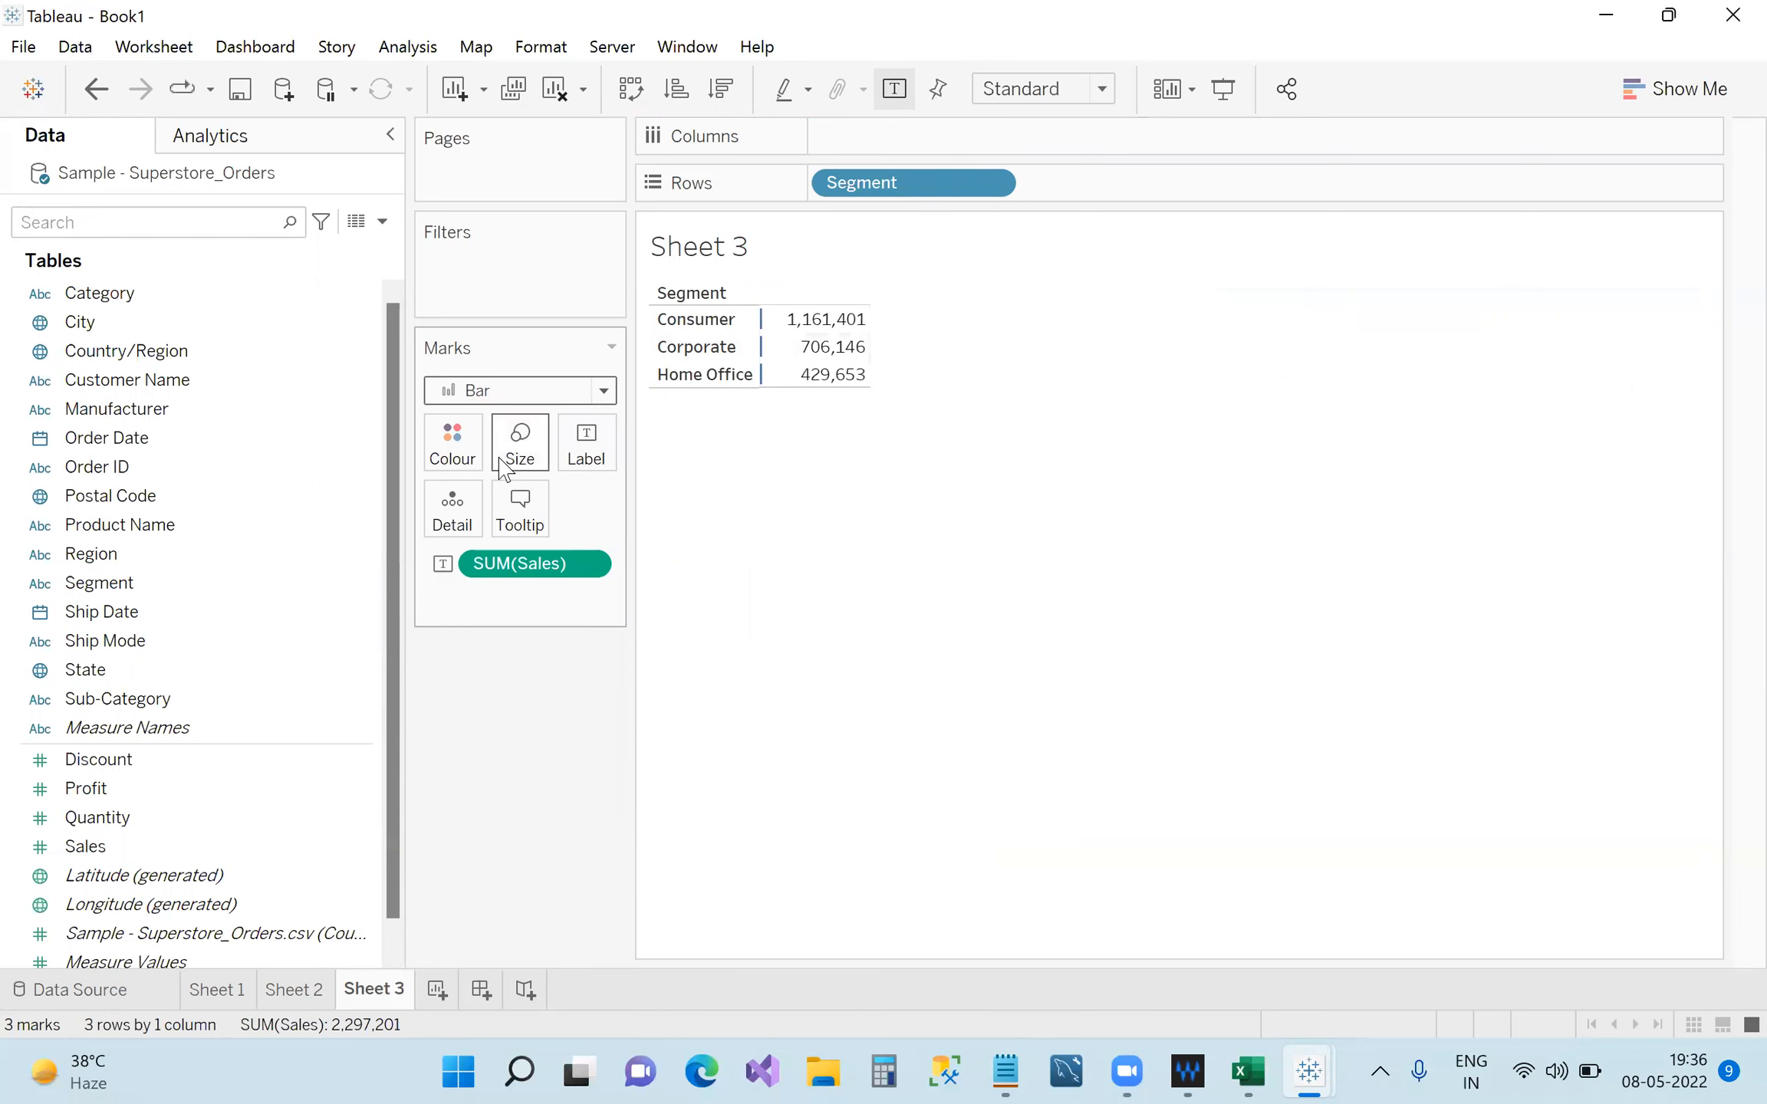
Apply Show Me horizontal bars, swap rows and columns for vertical bars, then go to Sheet 1.
click(1672, 88)
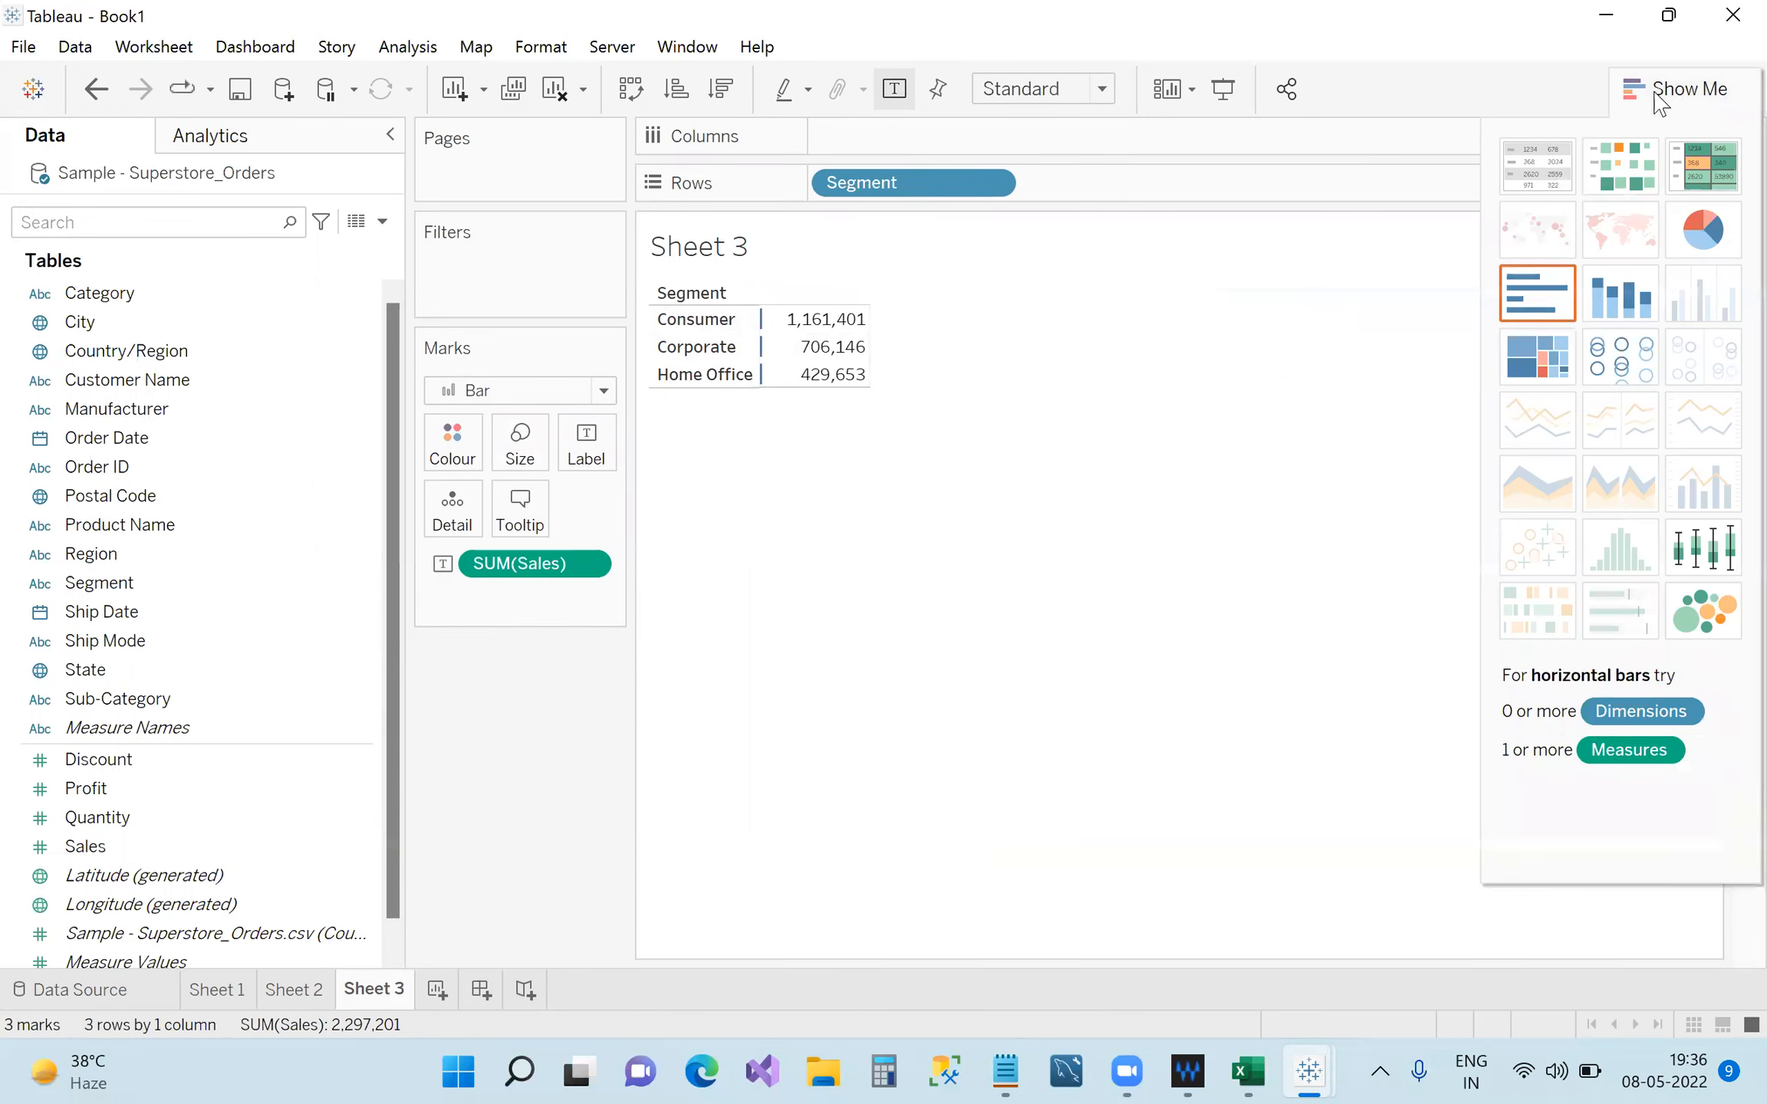
click(1549, 290)
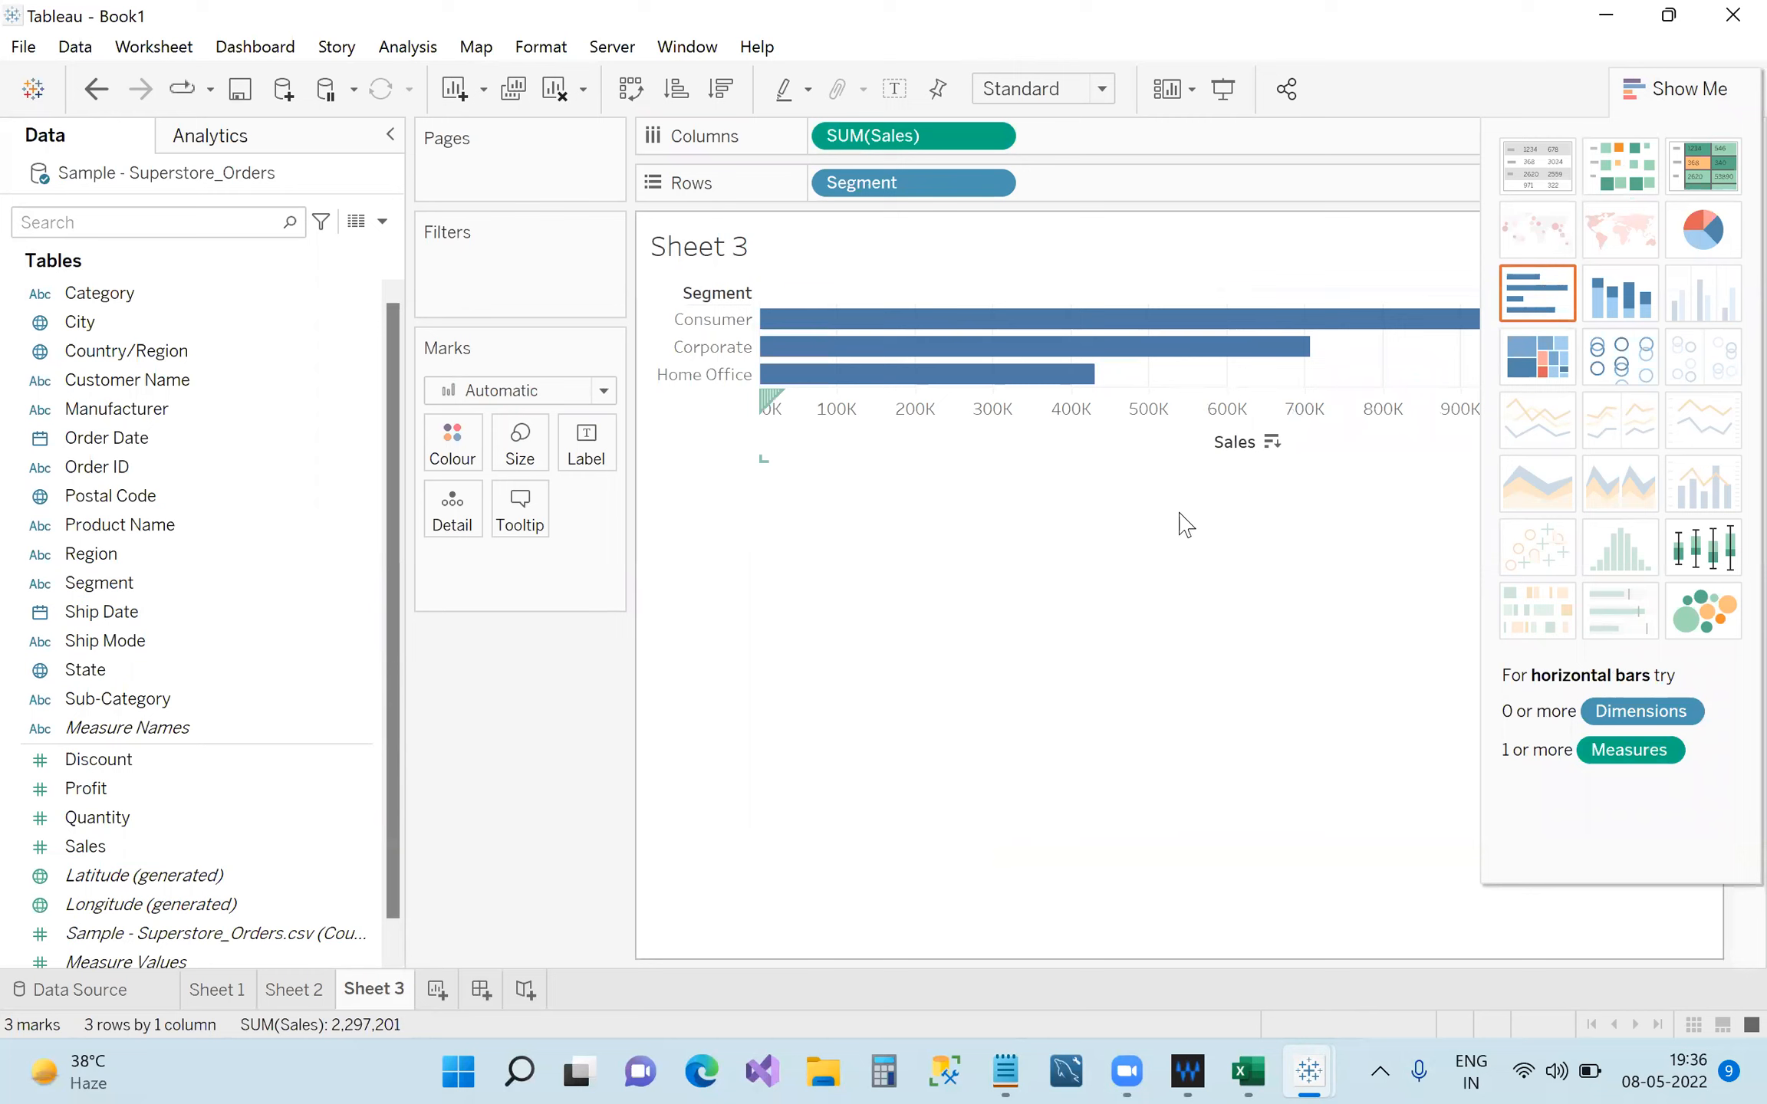
click(1643, 89)
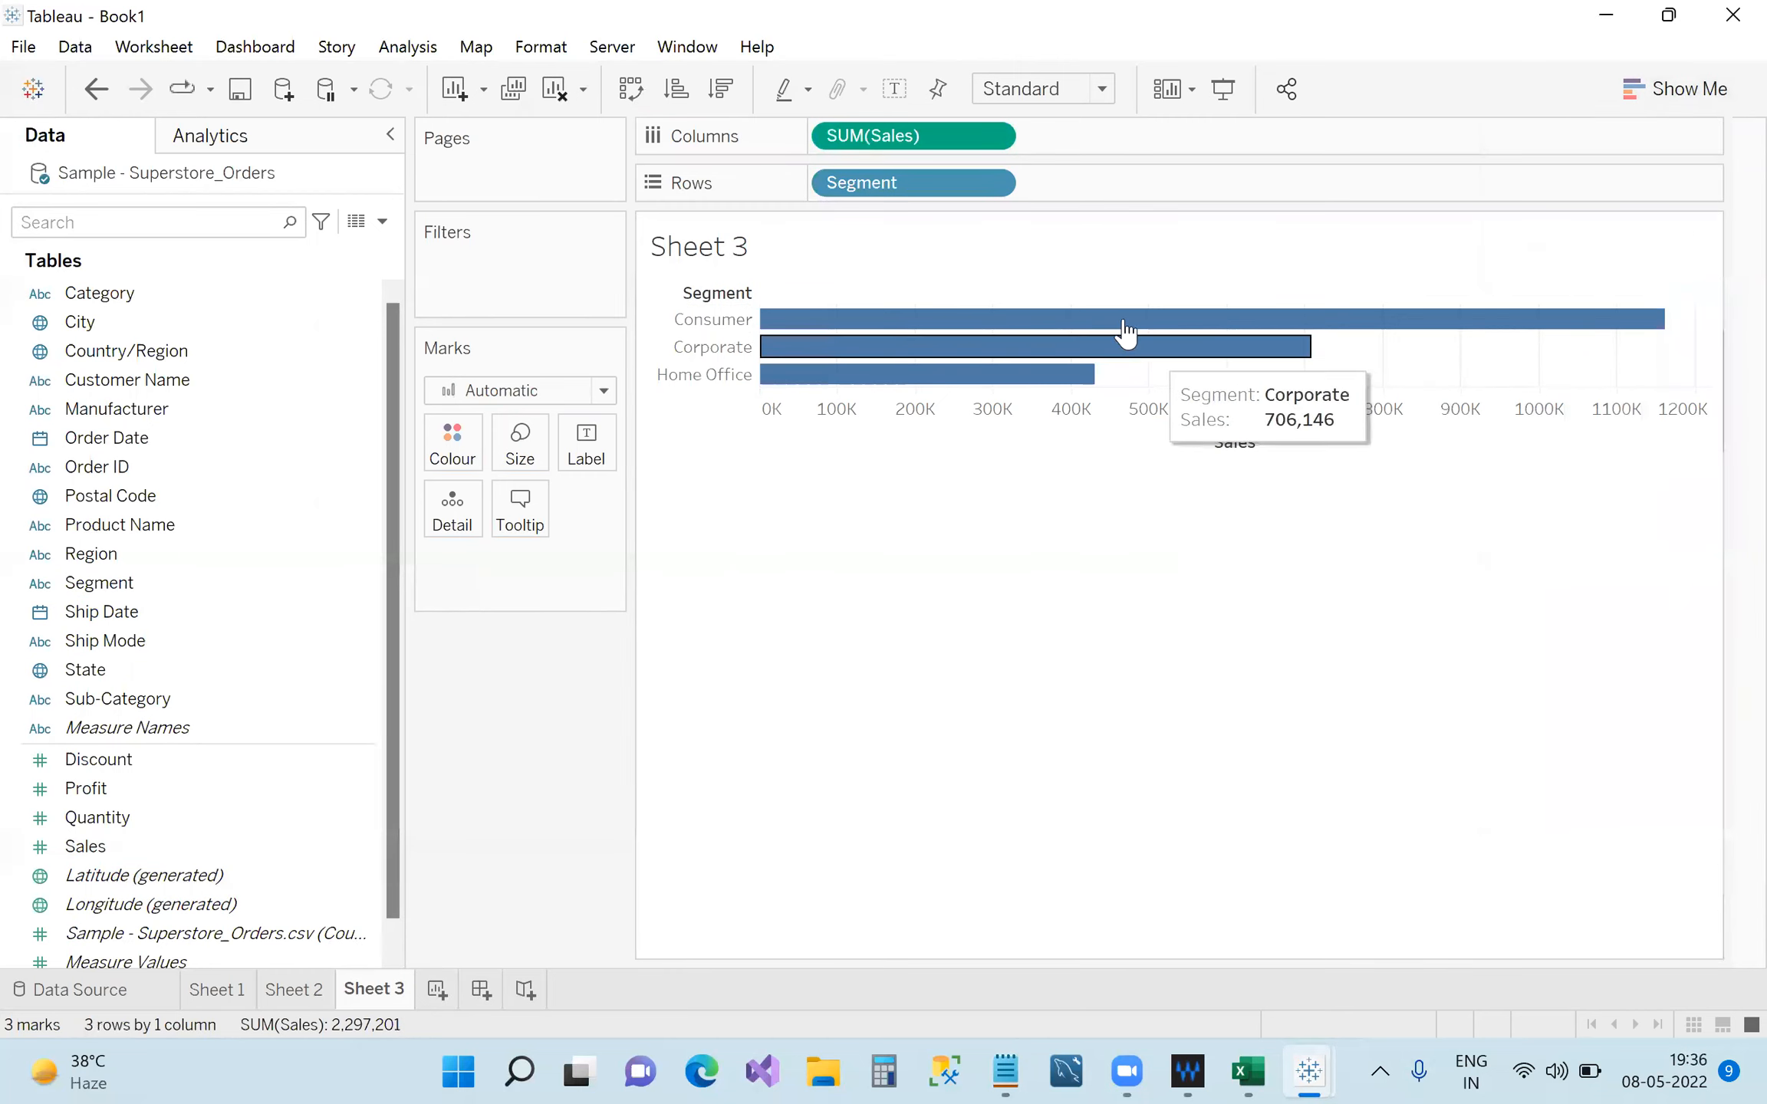
click(630, 88)
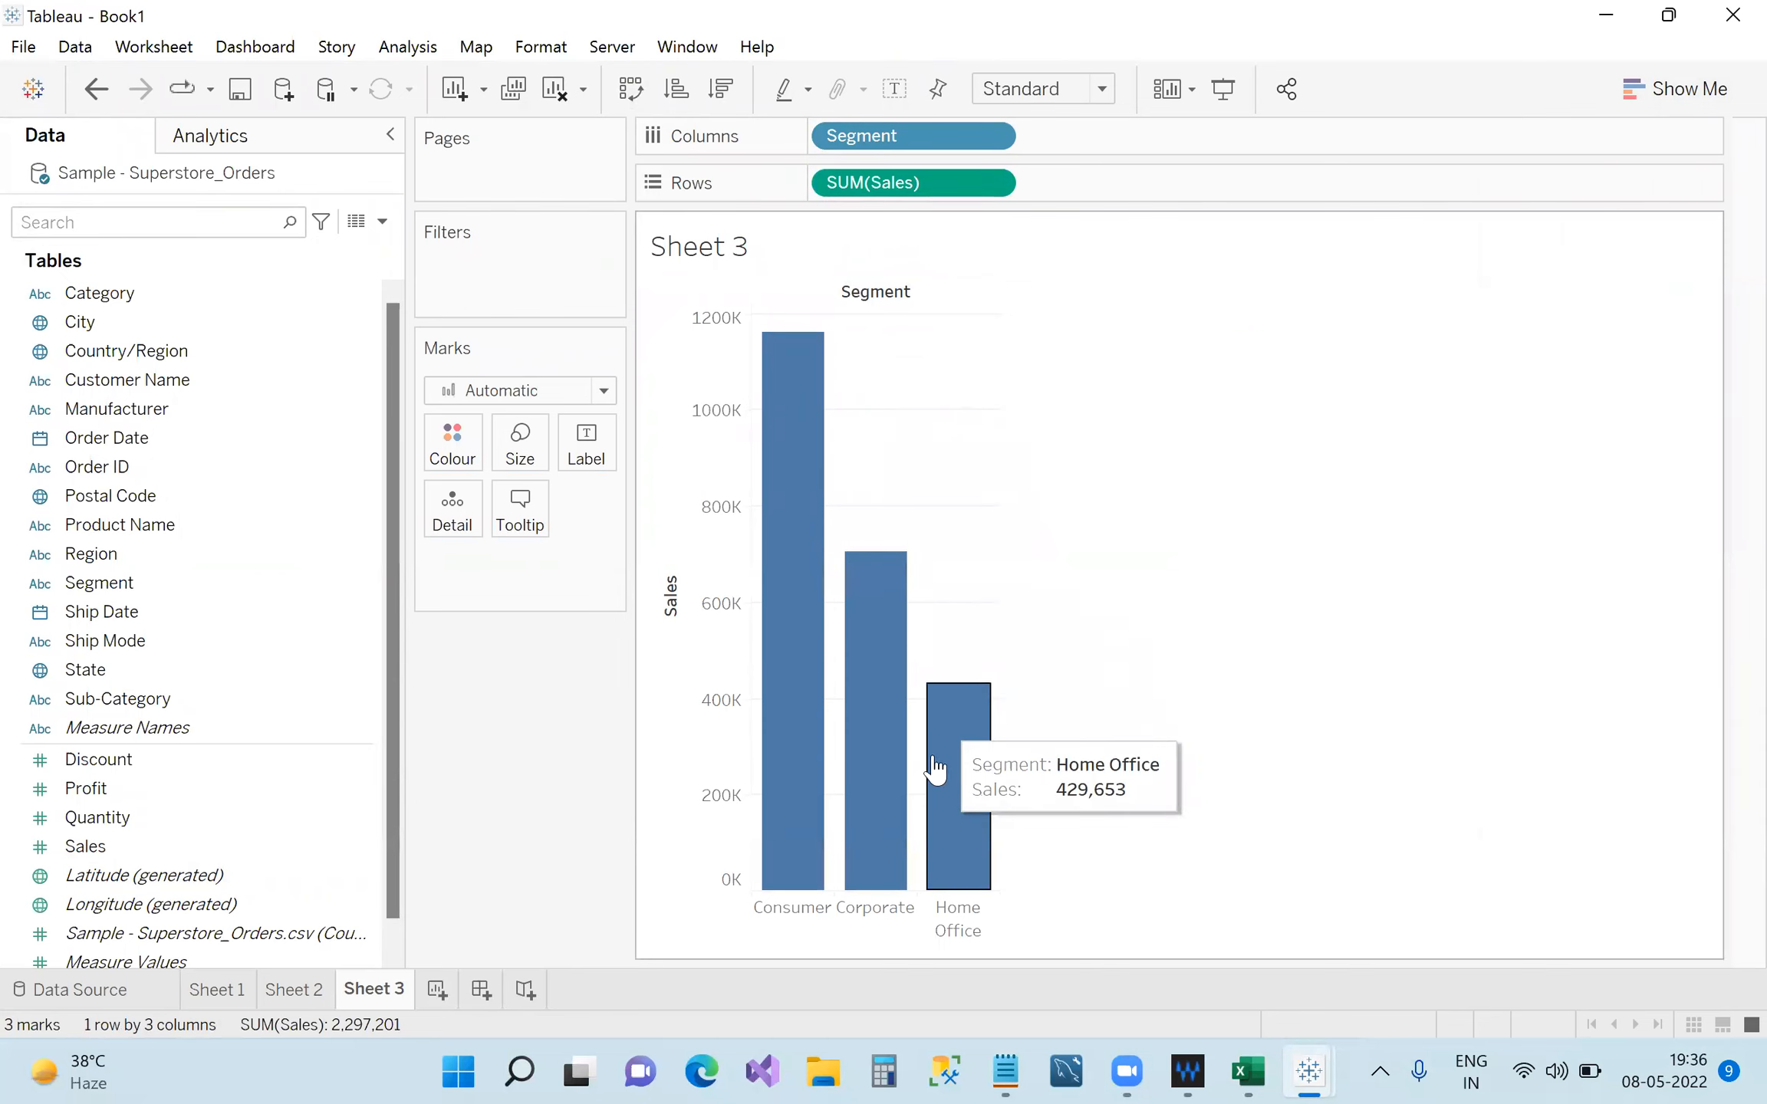
click(228, 997)
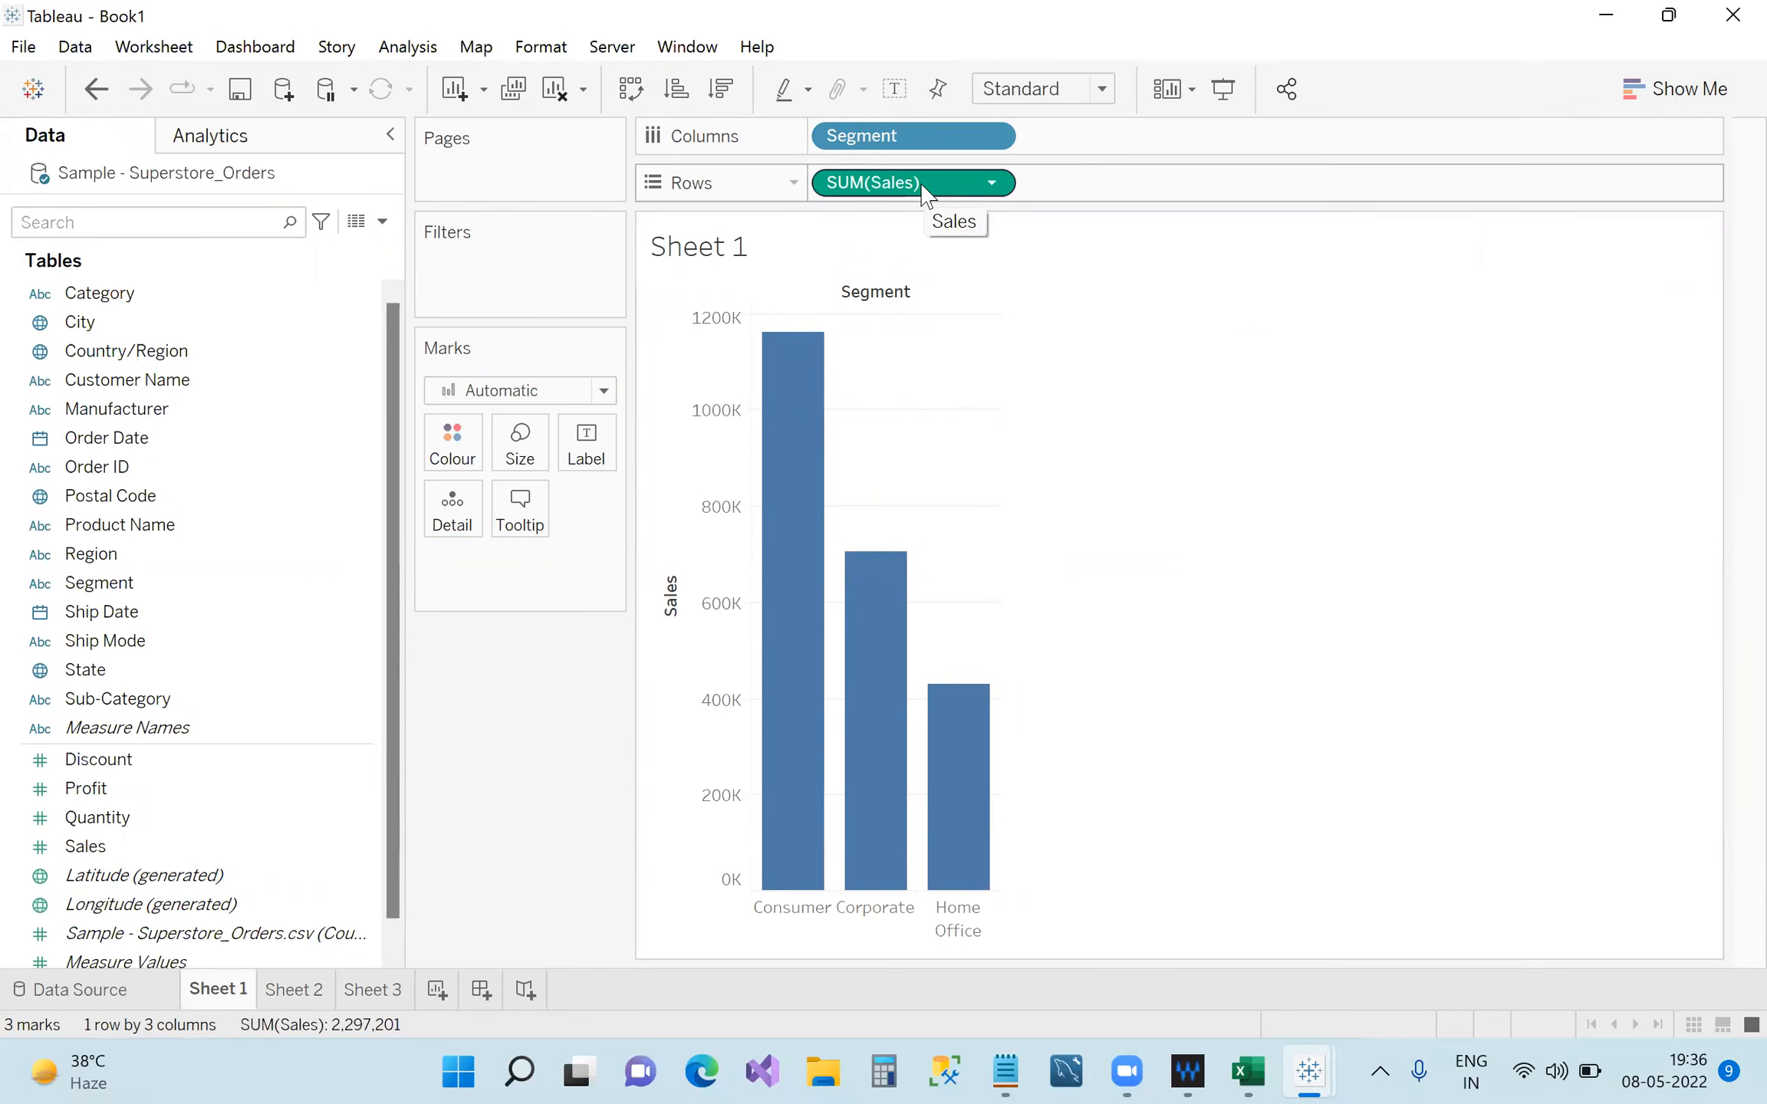
Drop Sales onto the SUM(Sales) pill on Rows and open View Data for the Superstore orders.
drag(117, 855, 927, 181)
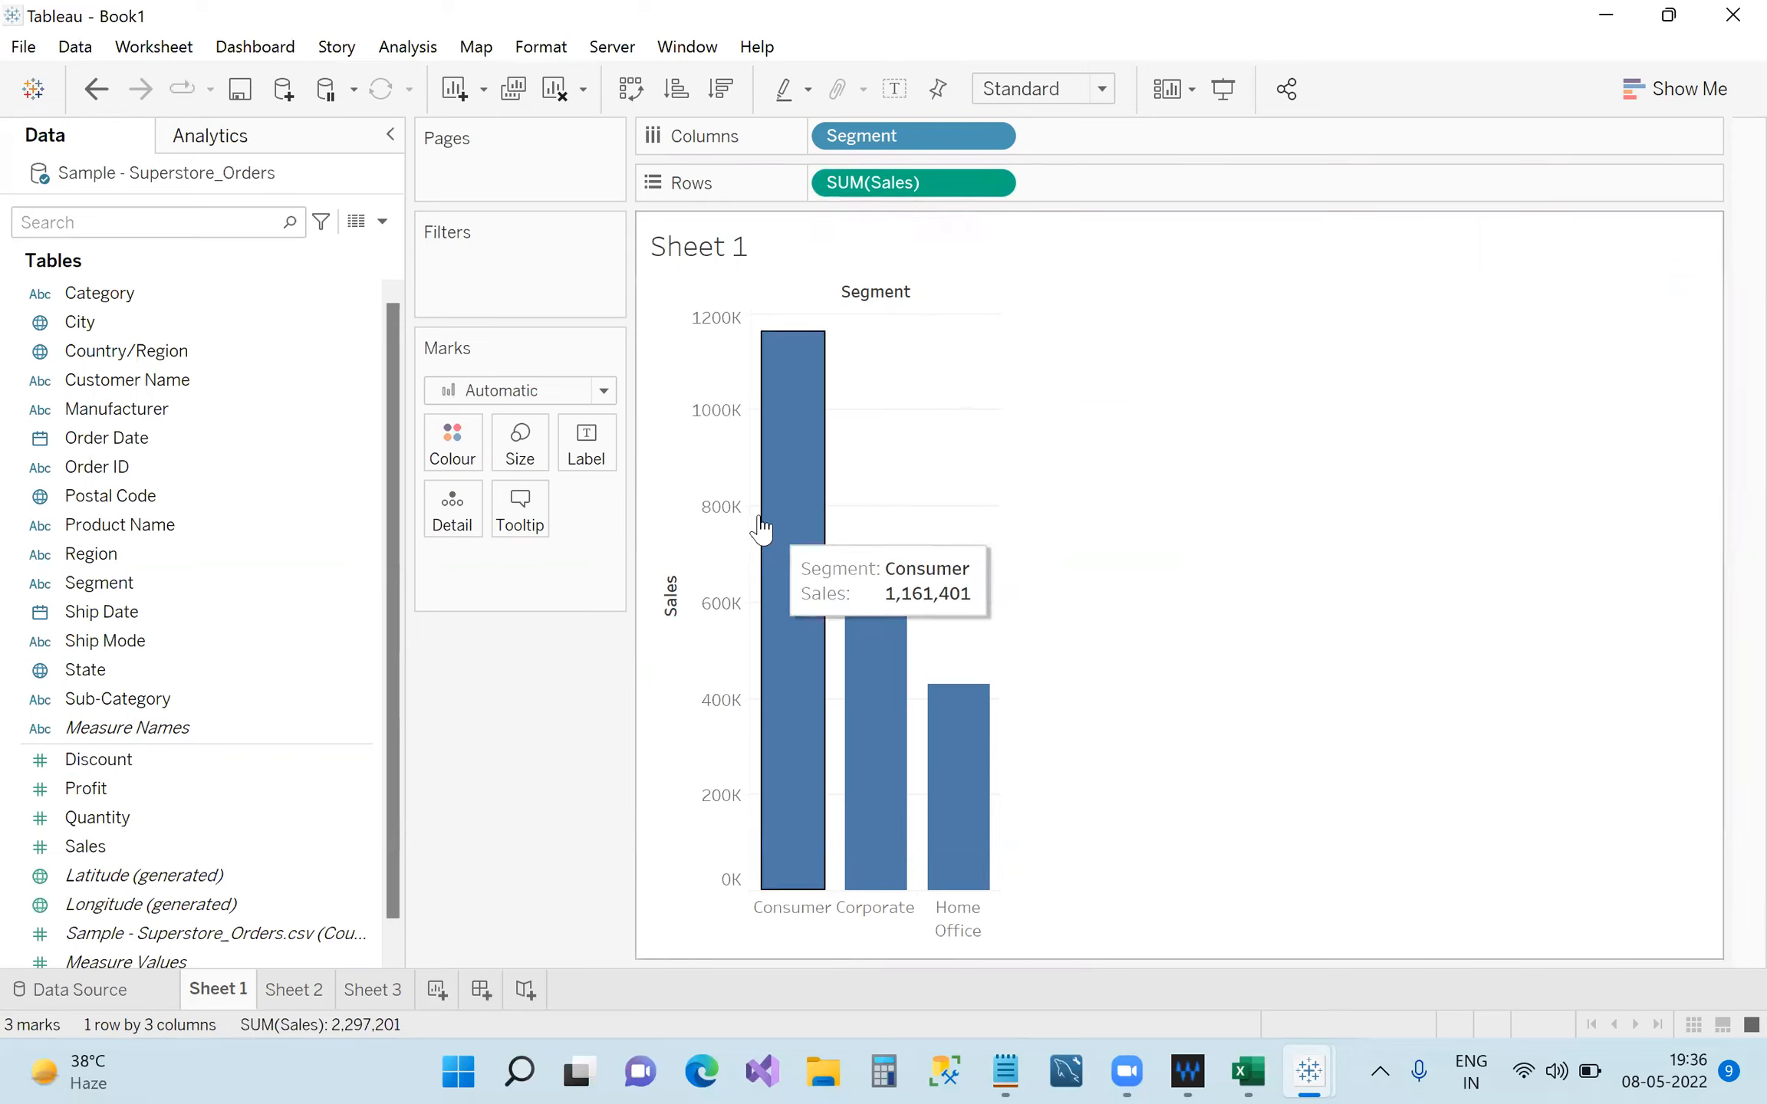
click(356, 223)
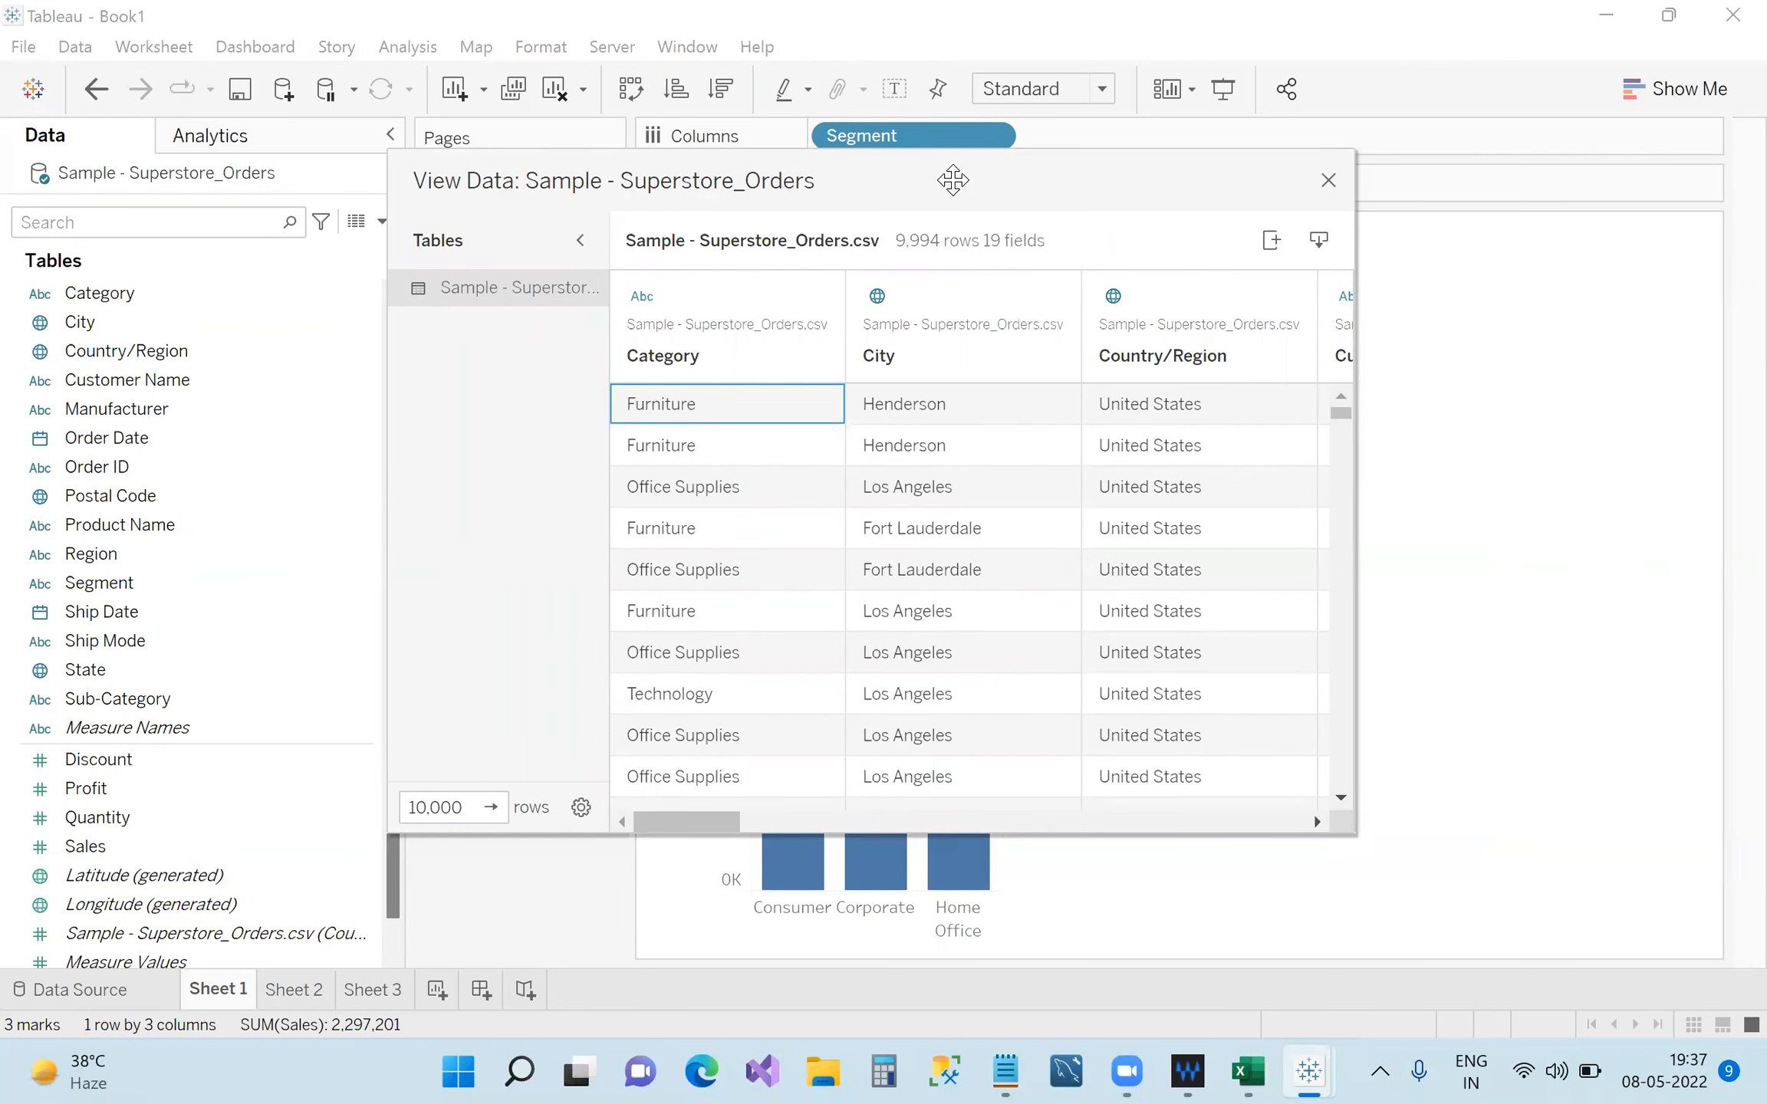
Move the View Data window aside, scroll through its columns, then close it.
drag(954, 181, 1078, 215)
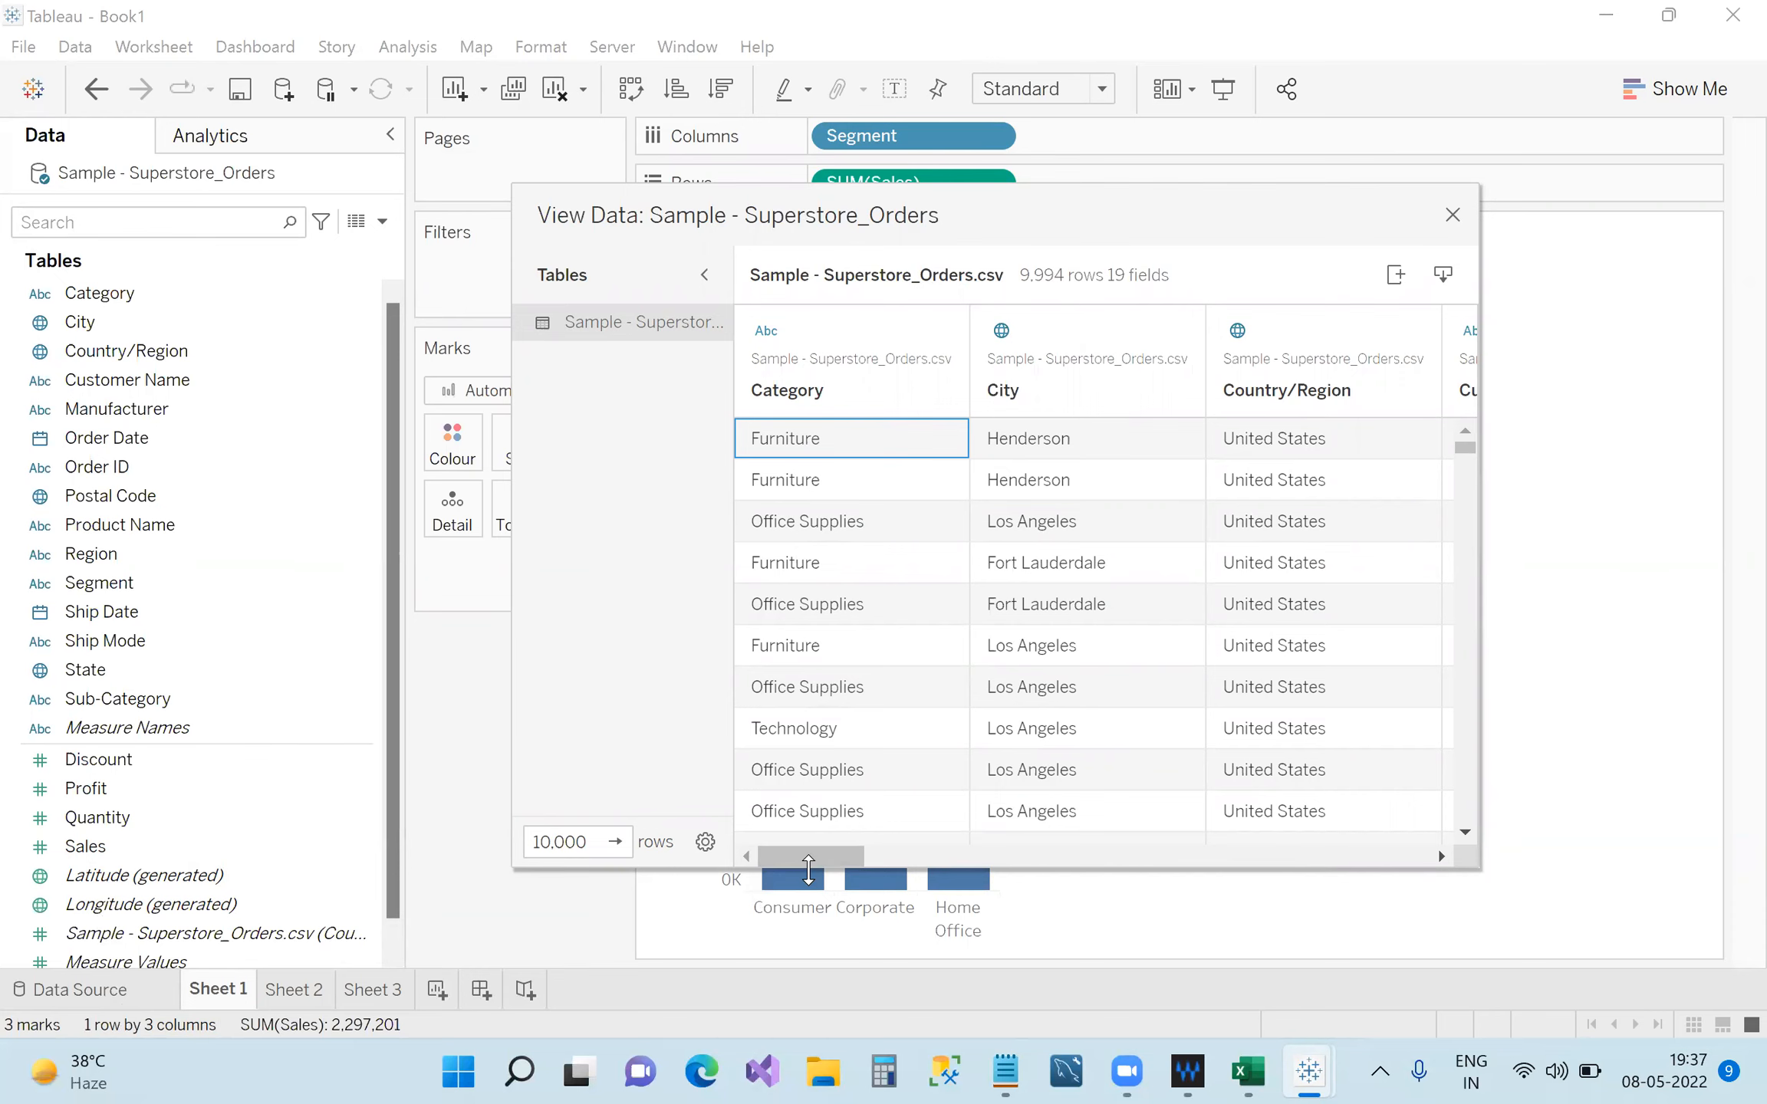
drag(800, 849, 875, 855)
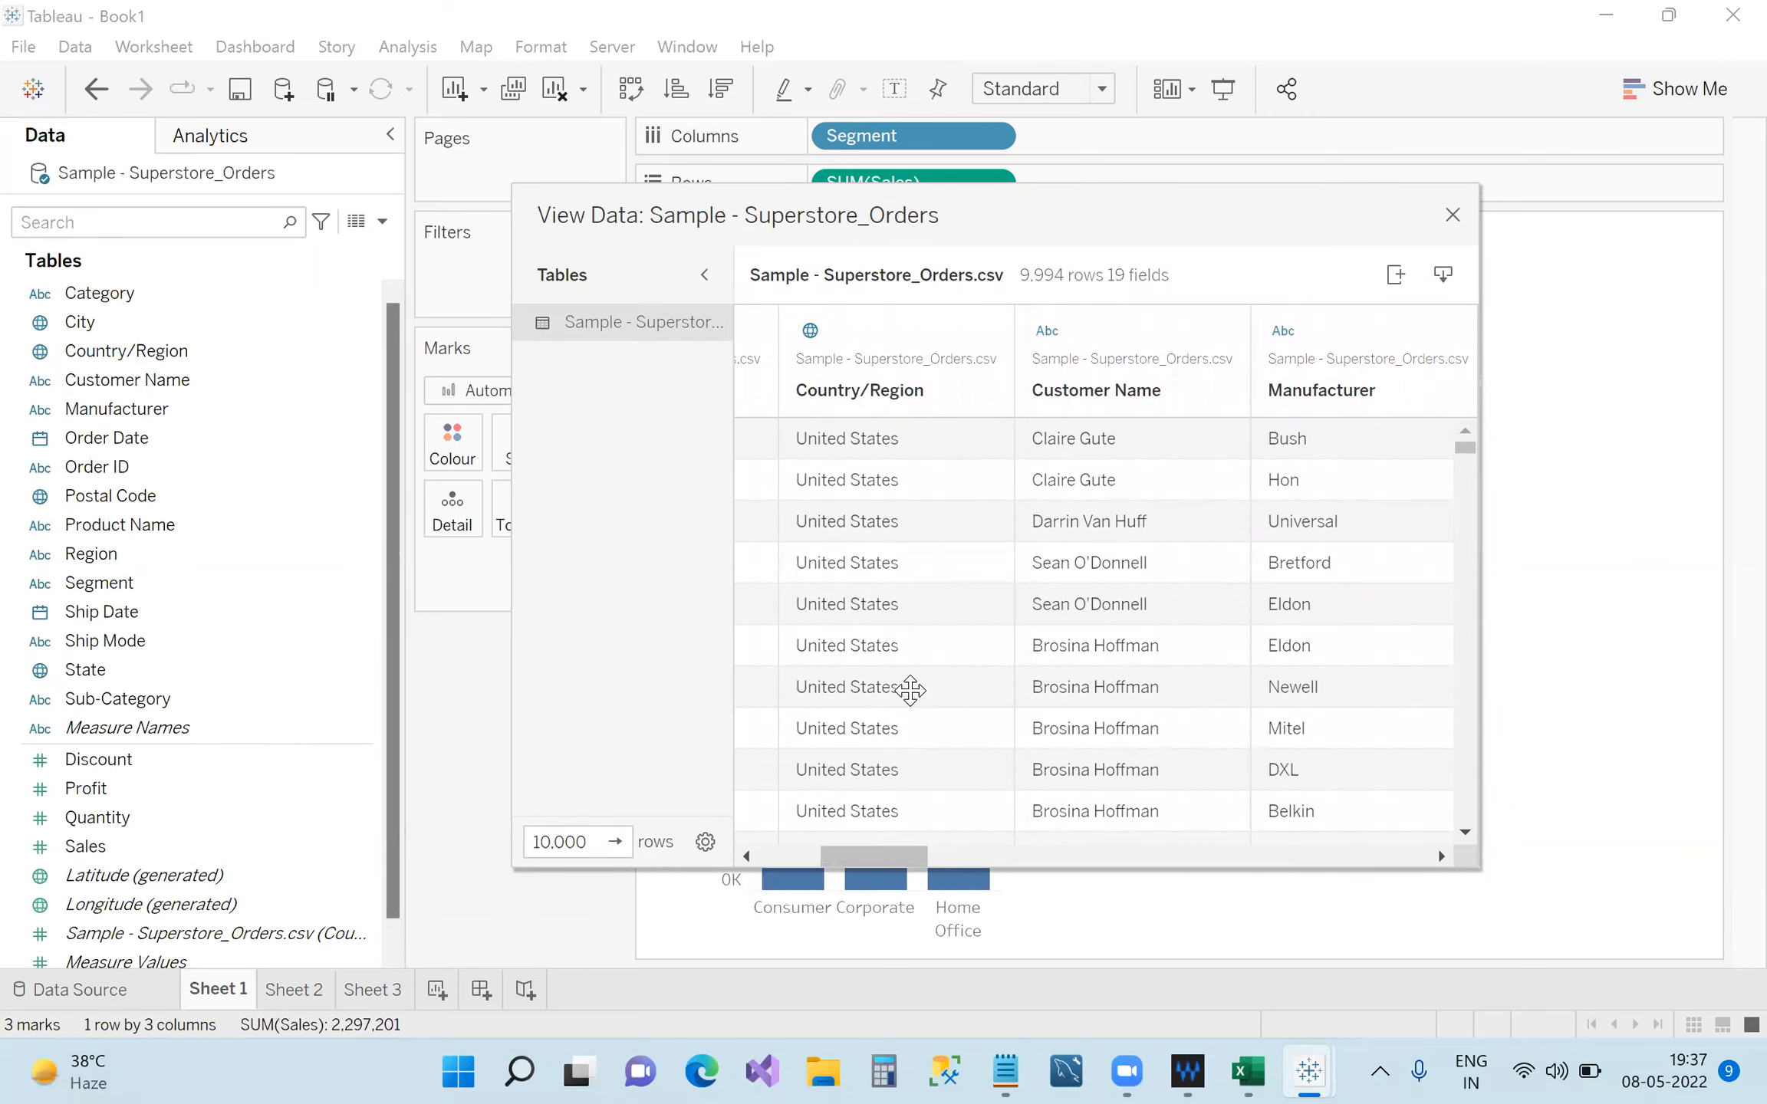
drag(1054, 221, 1303, 30)
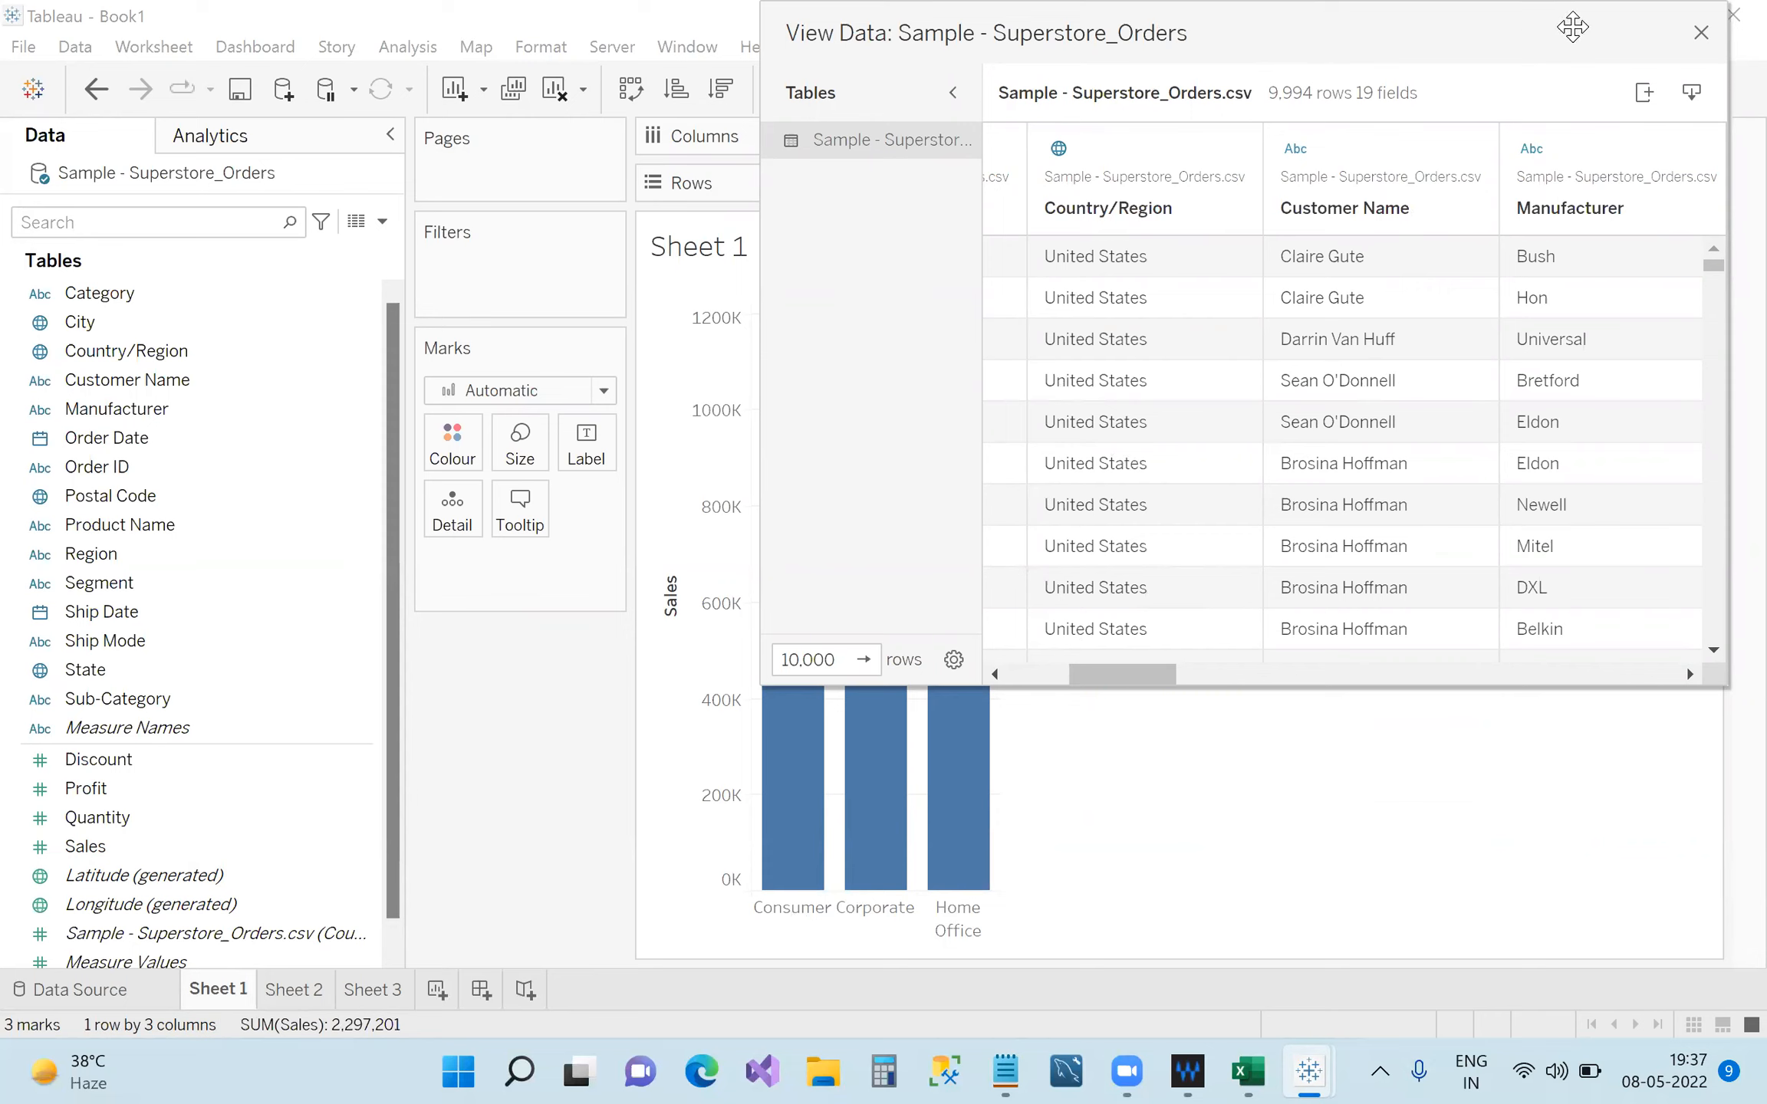
click(1701, 34)
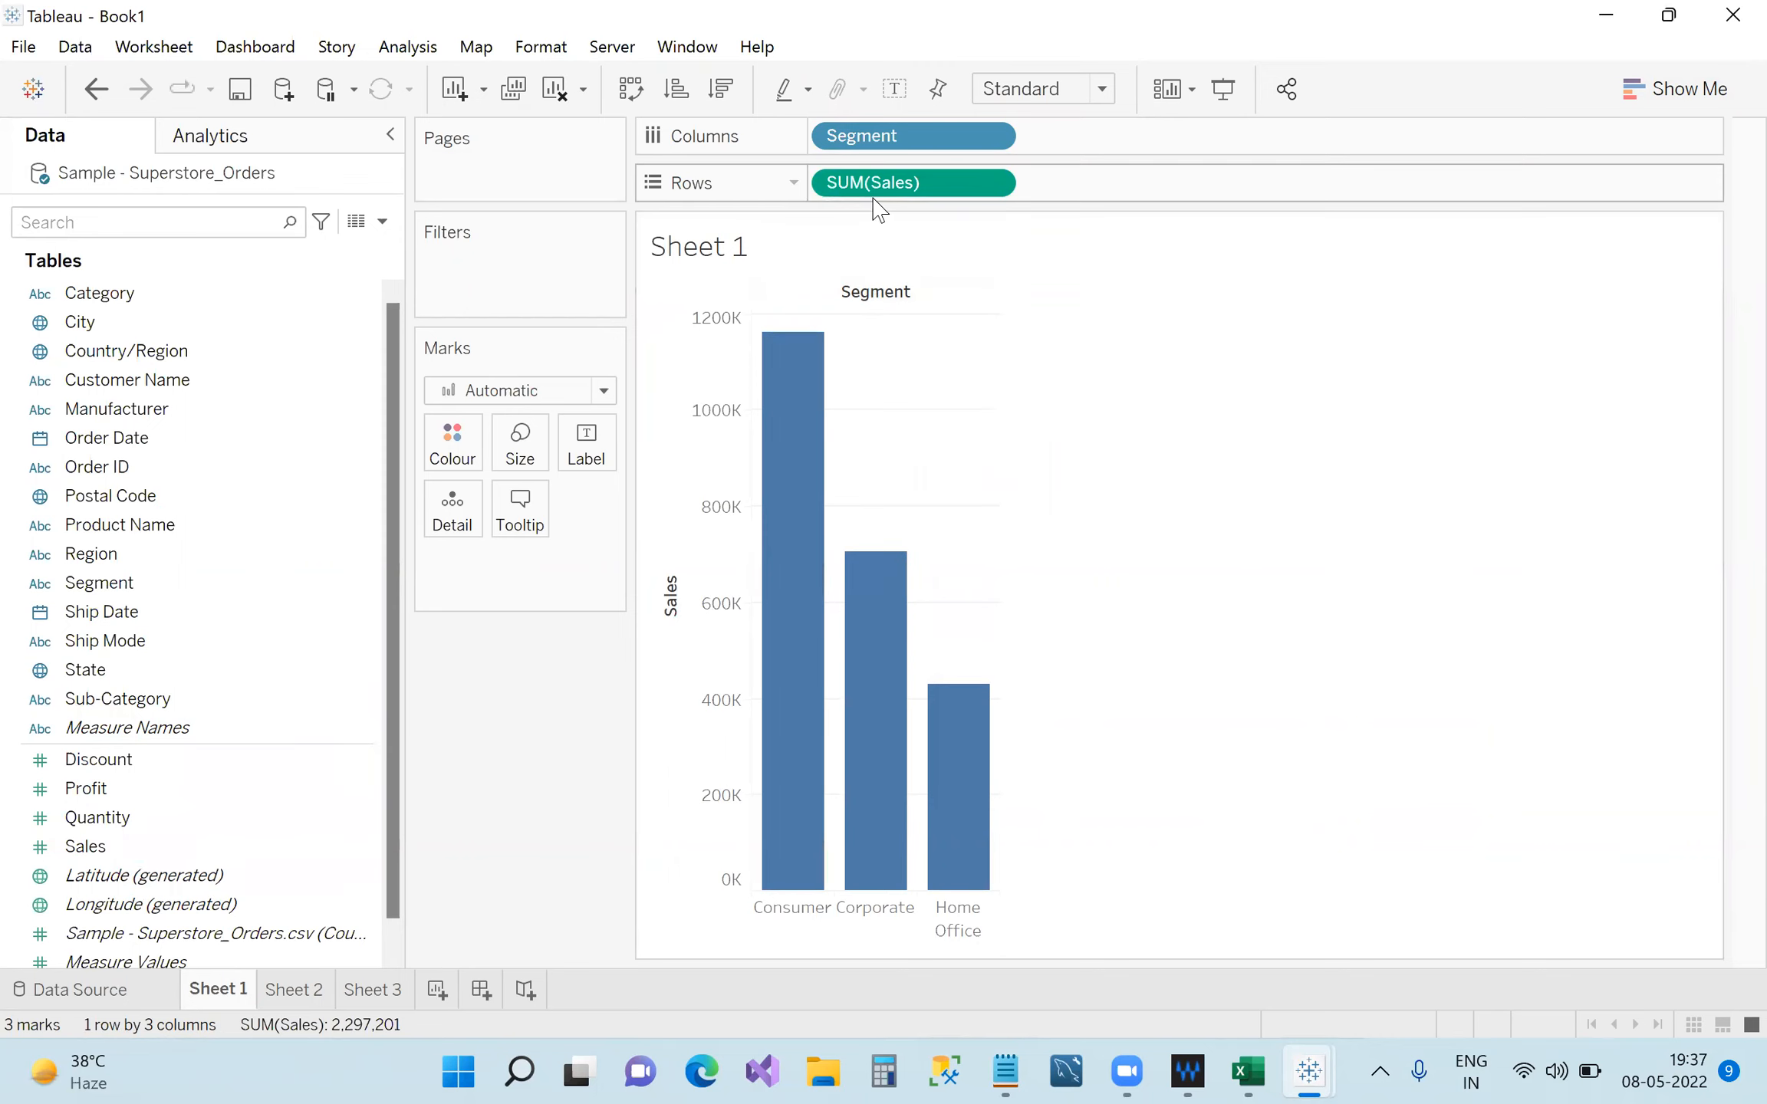
click(991, 184)
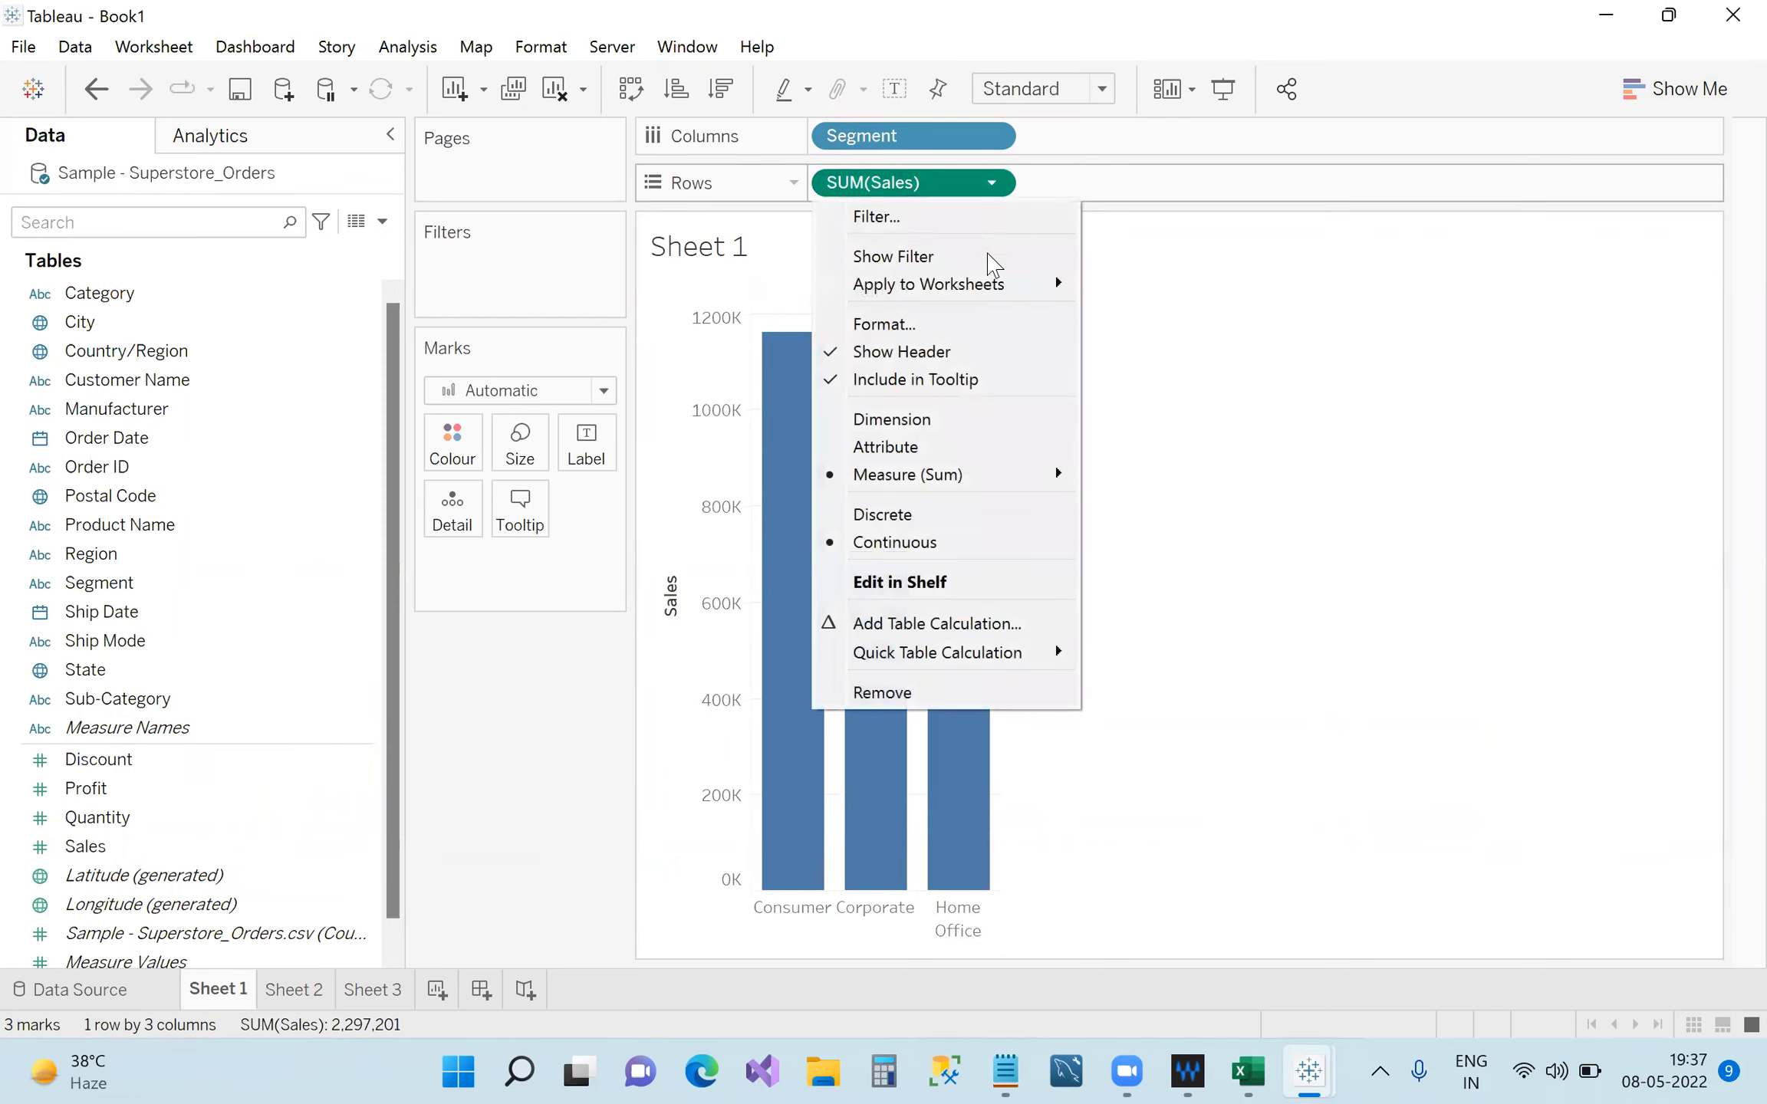
mouse_move(999, 492)
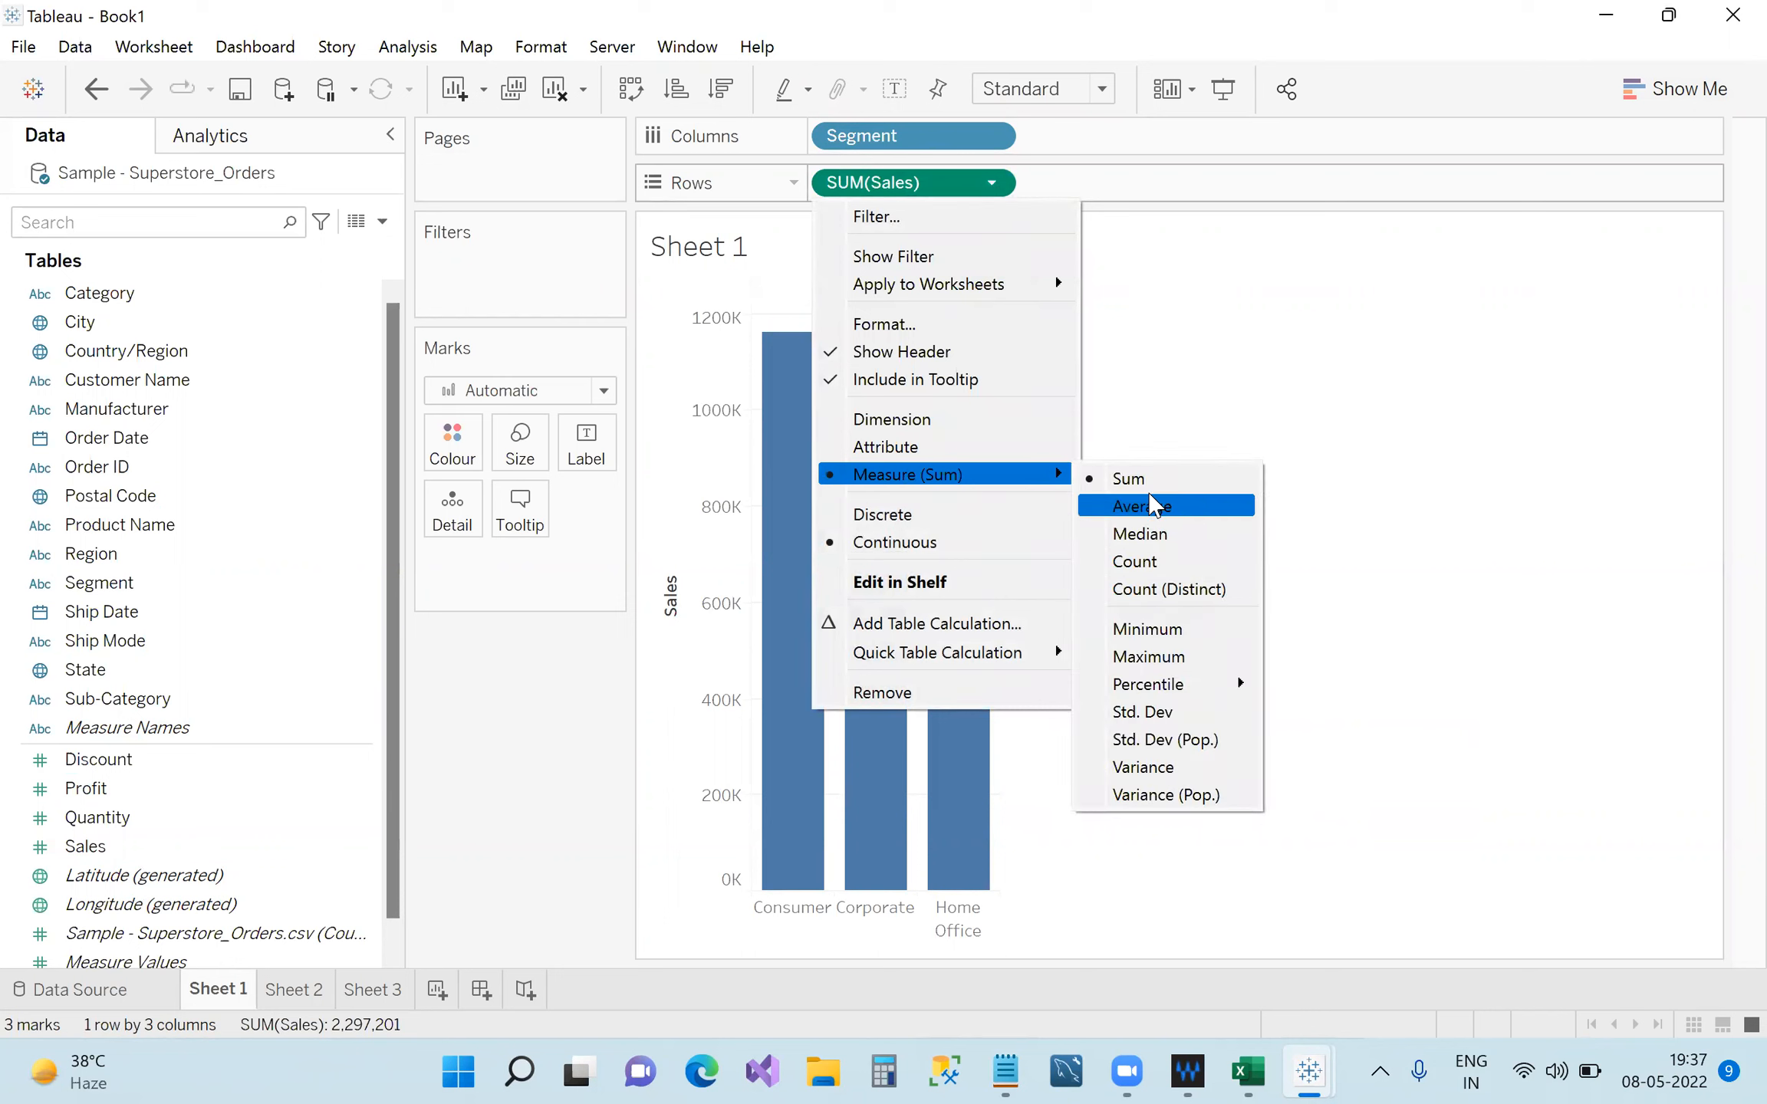
click(1341, 323)
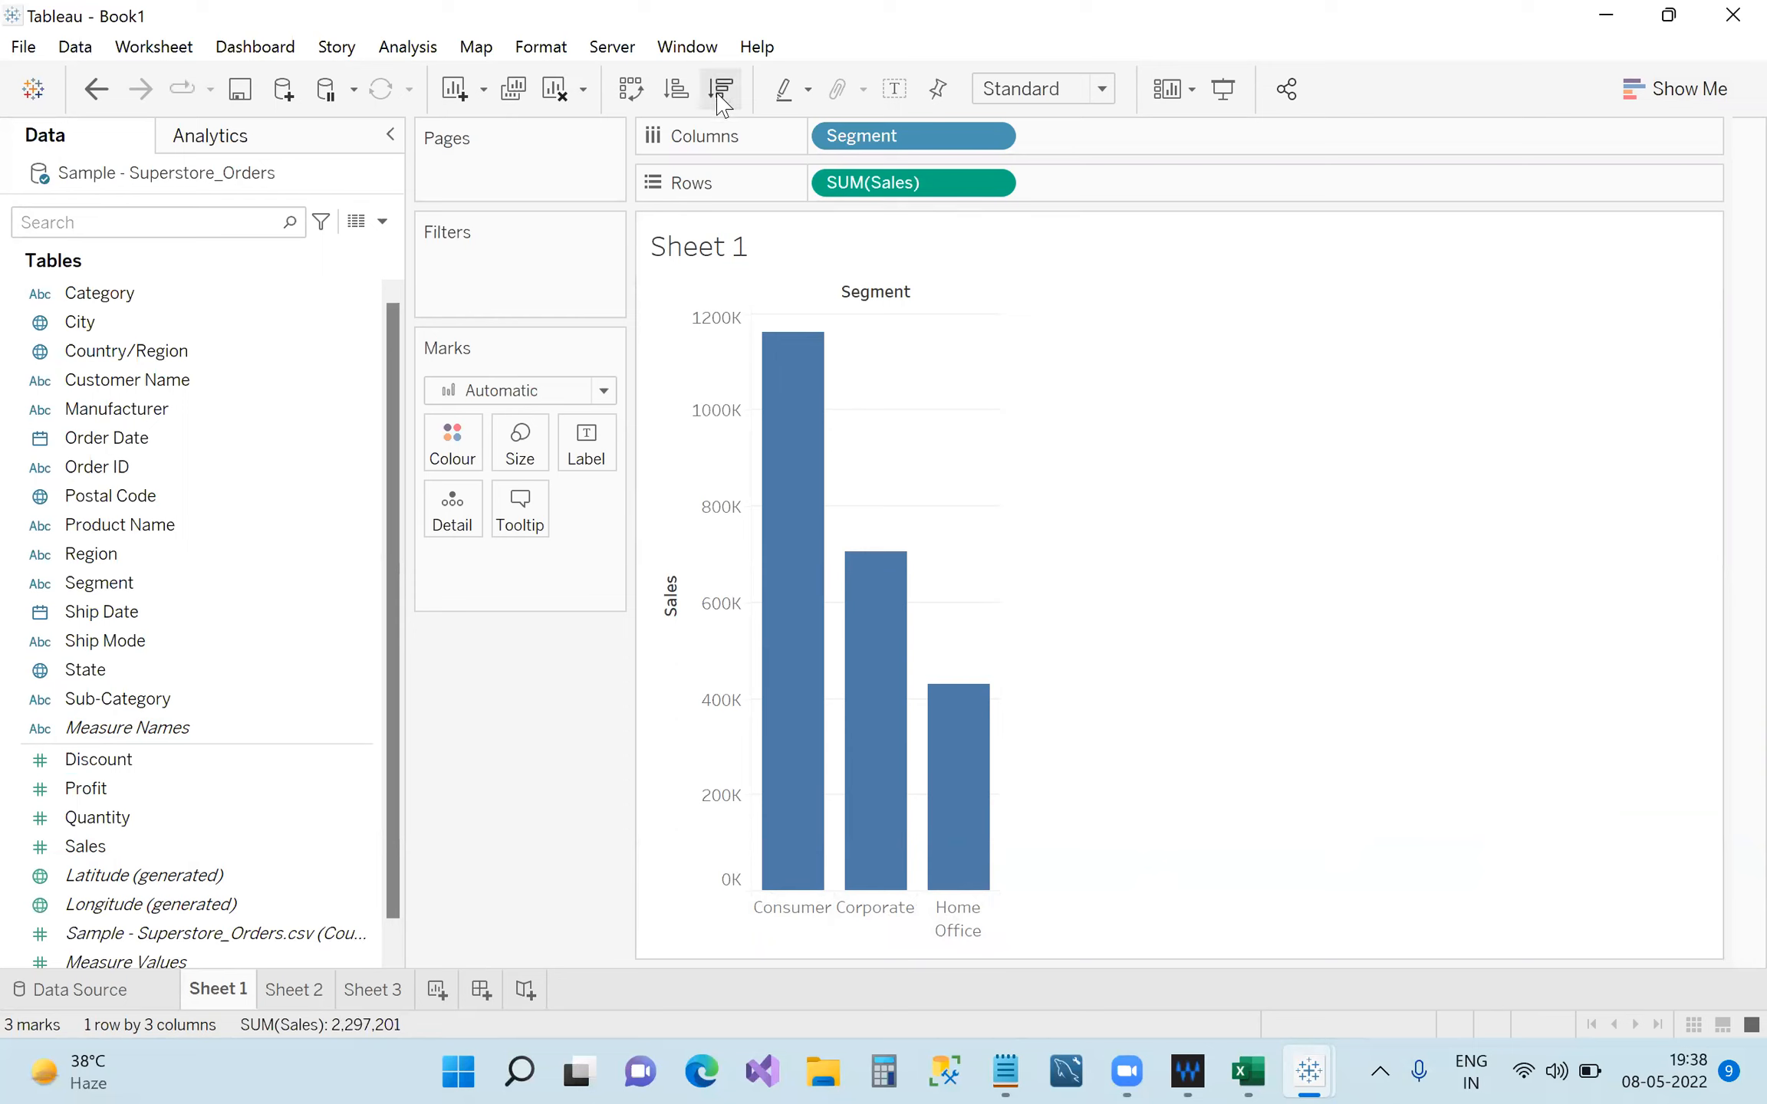
mouse_move(886, 695)
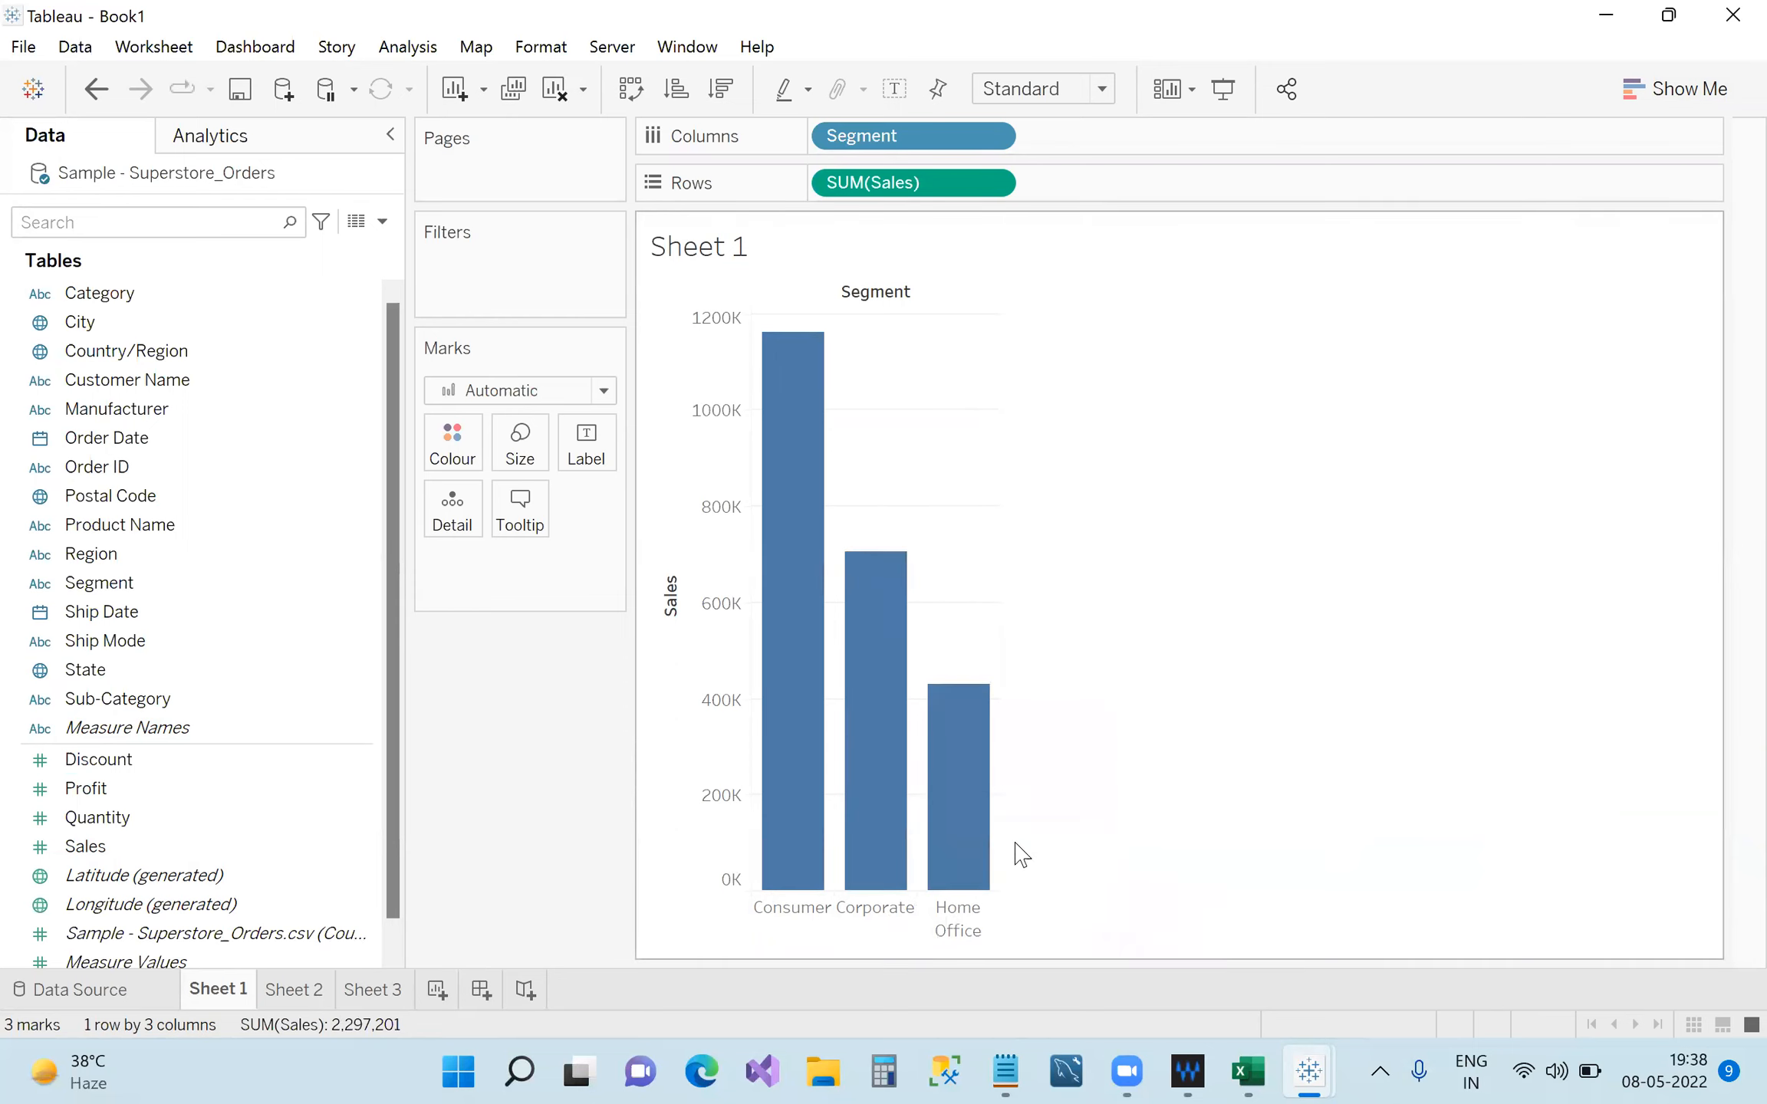
Minimize both Tableau workbooks and Excel, then launch LetsView from the desktop.
click(1597, 19)
click(1596, 21)
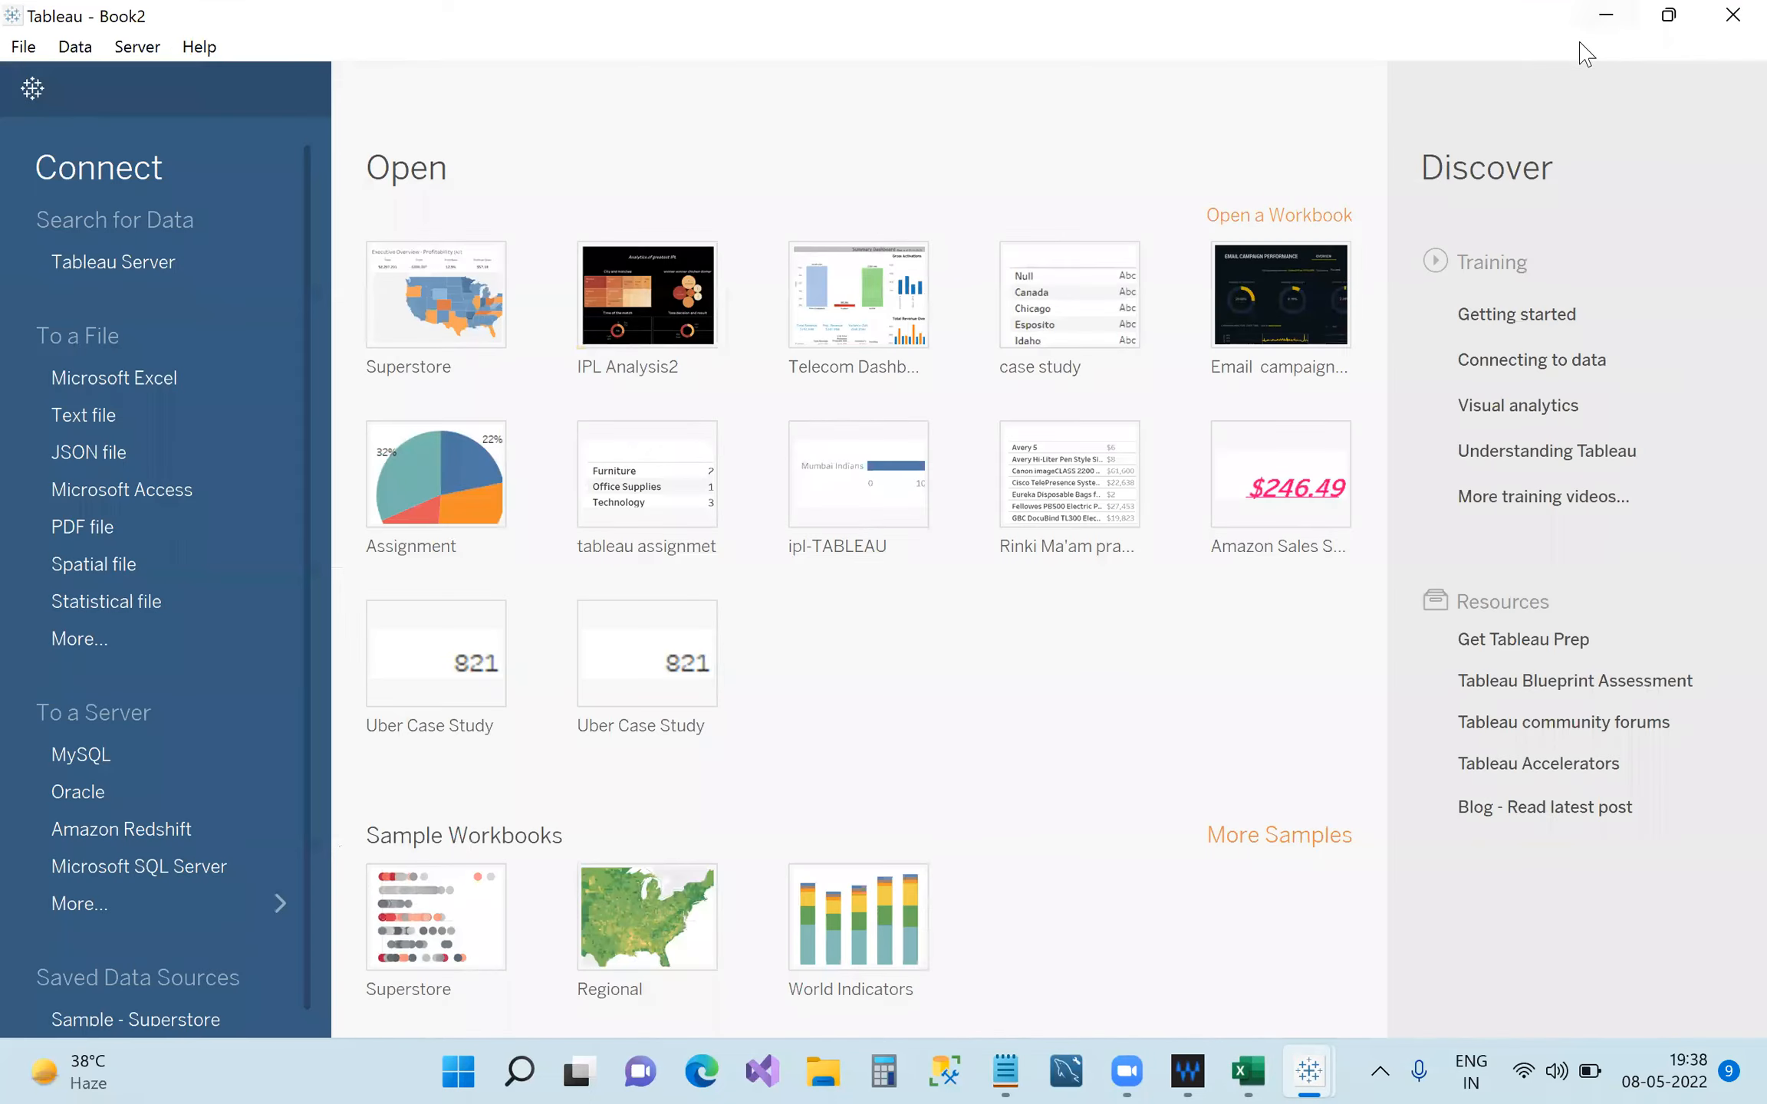
click(1602, 17)
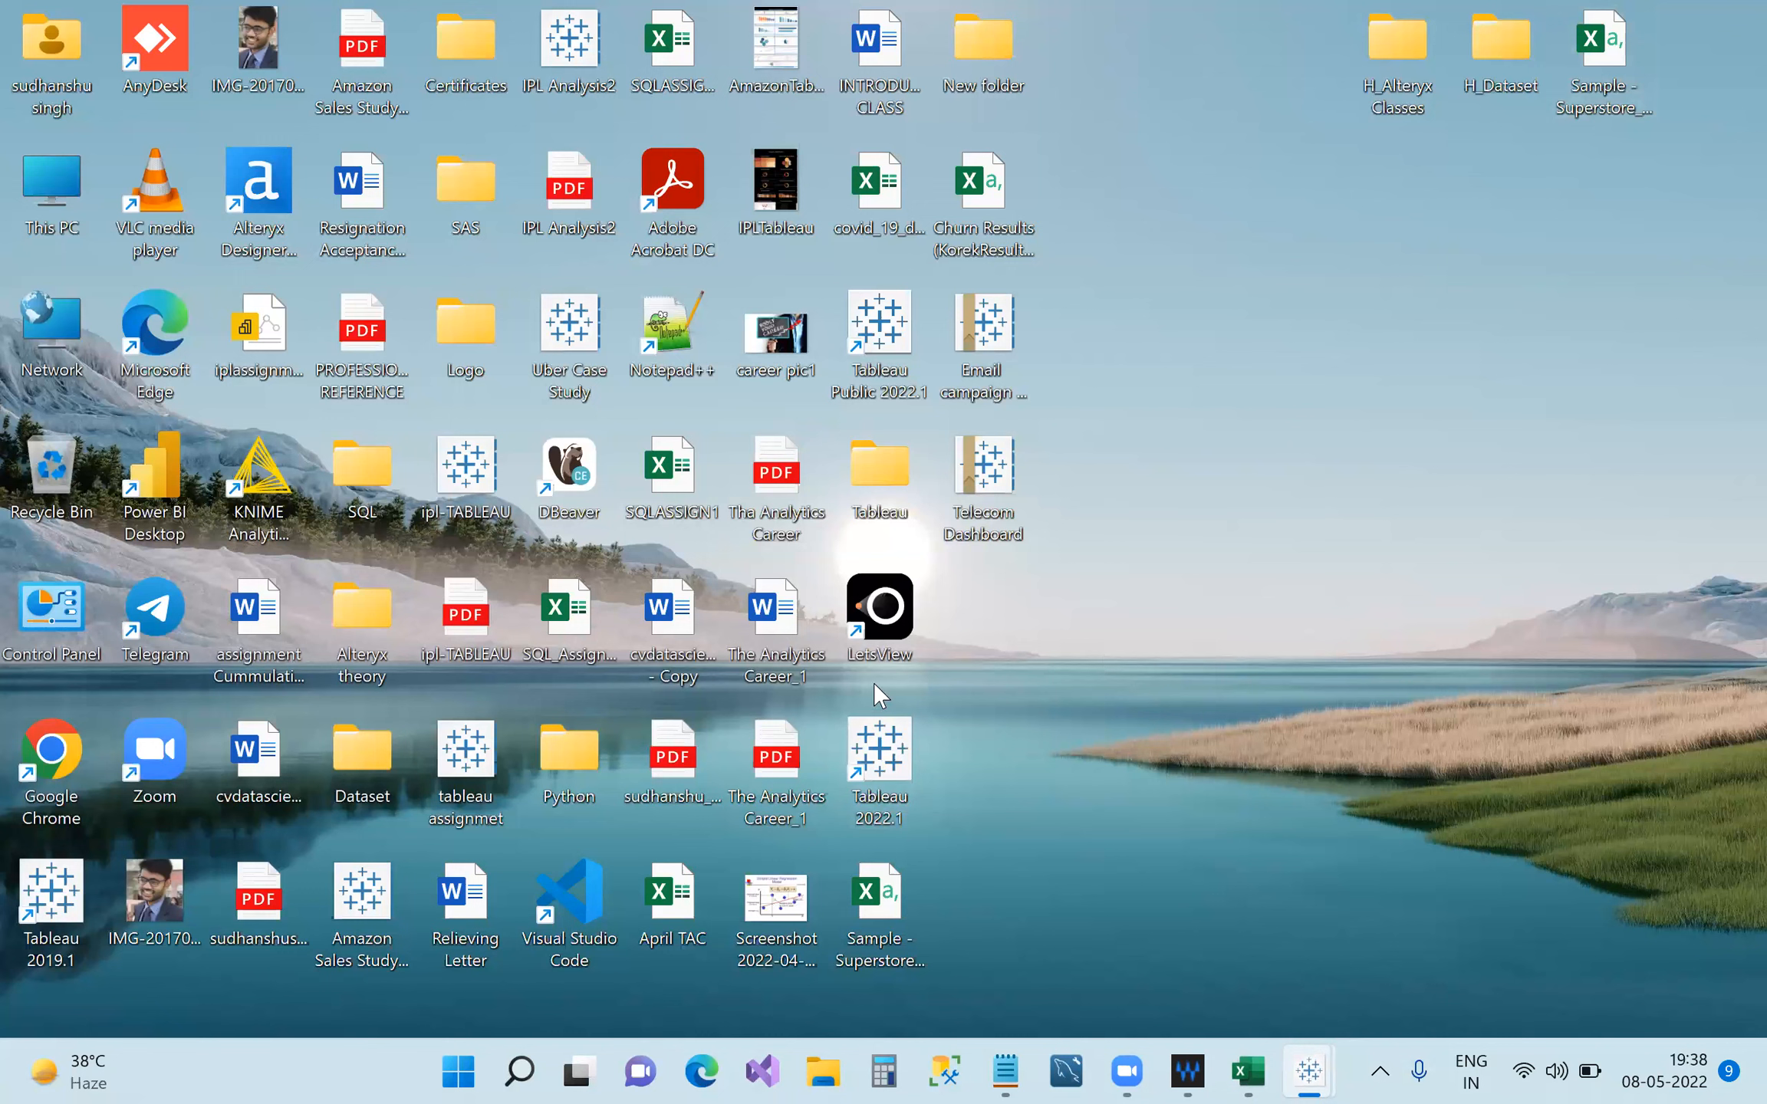
double_click(884, 623)
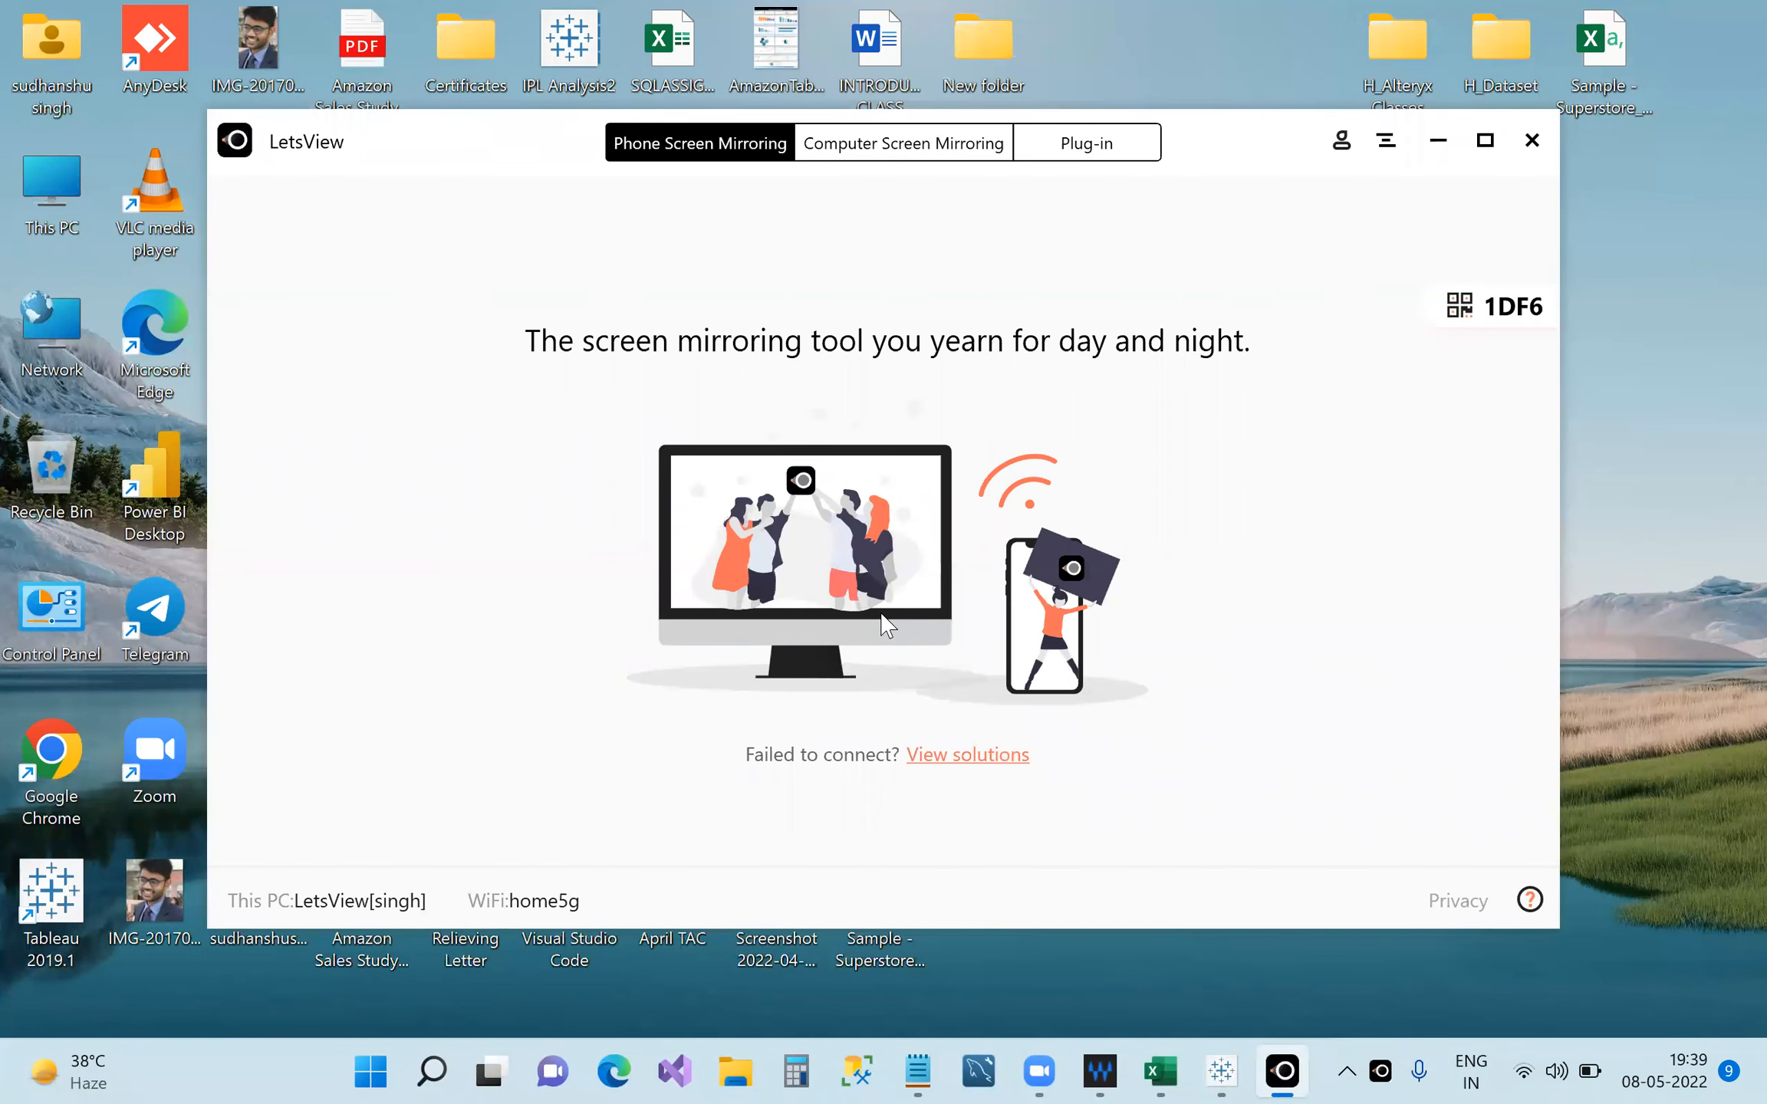
Run LetsView's automatic mirroring detection from the View solutions troubleshooting page.
click(955, 759)
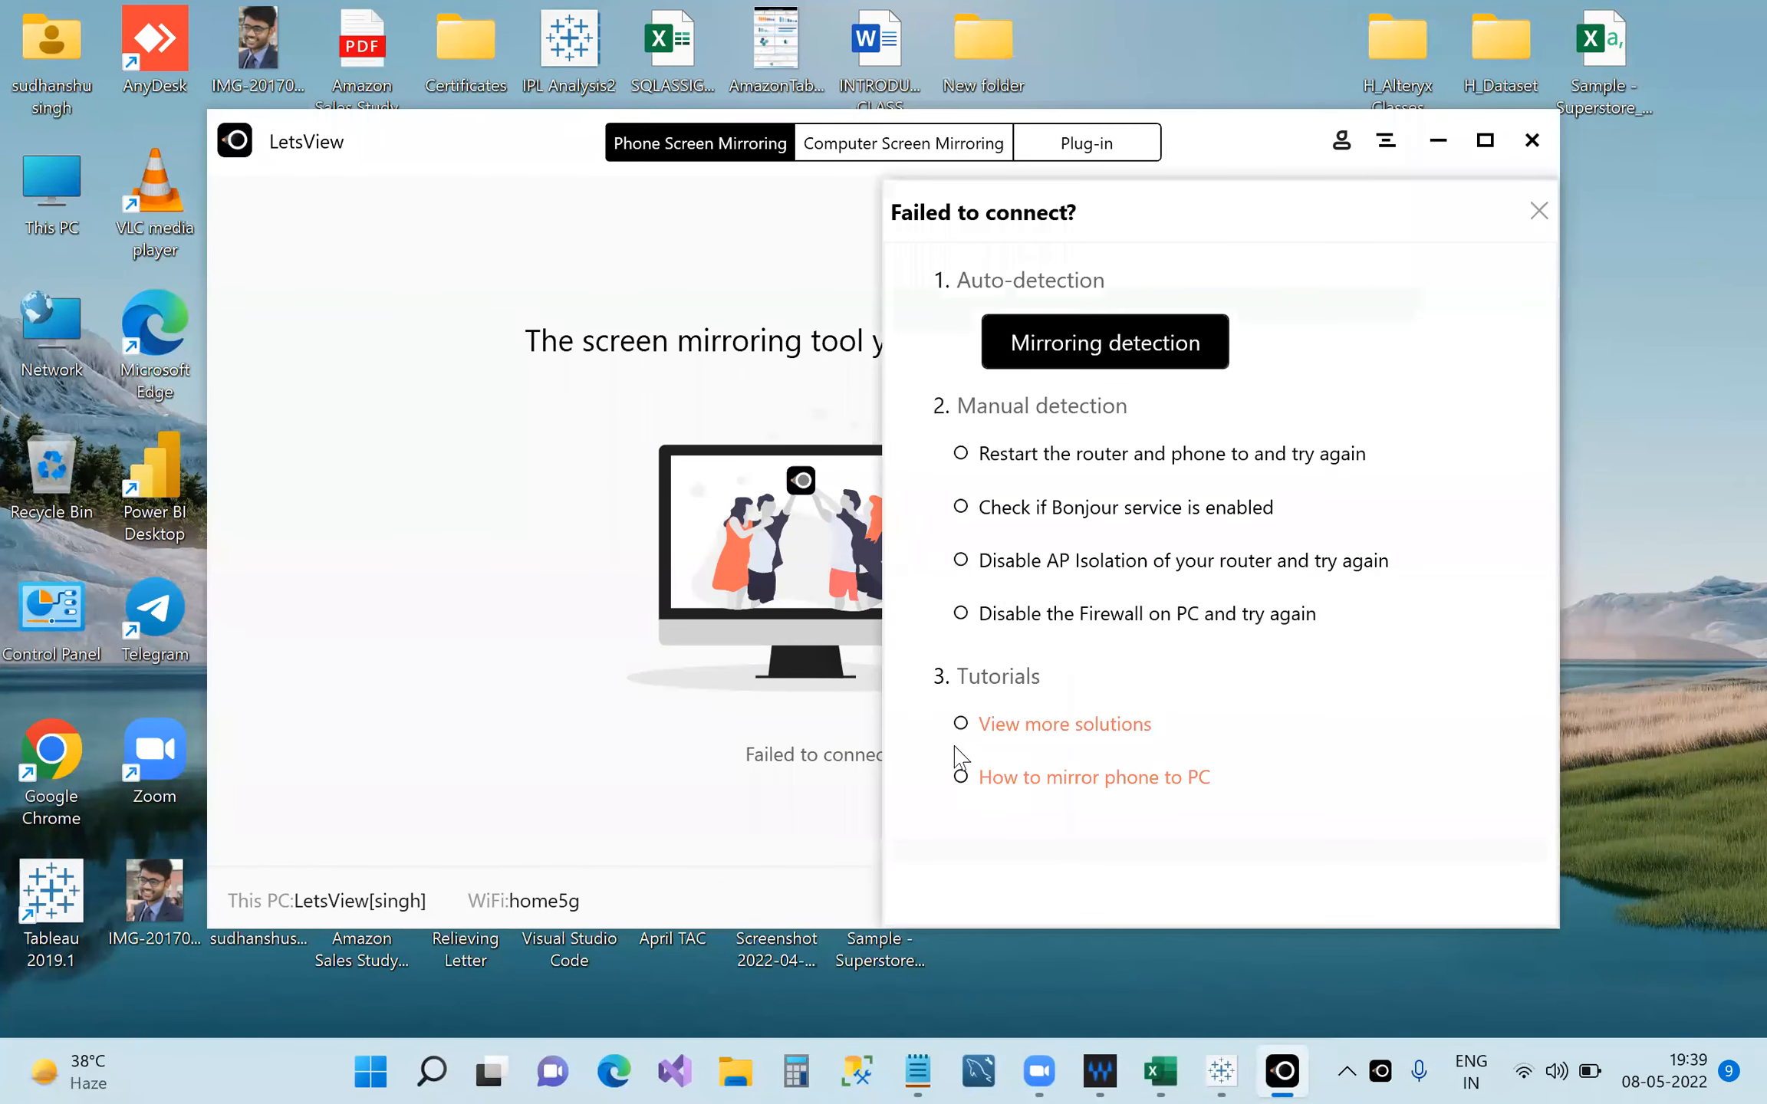
click(1107, 358)
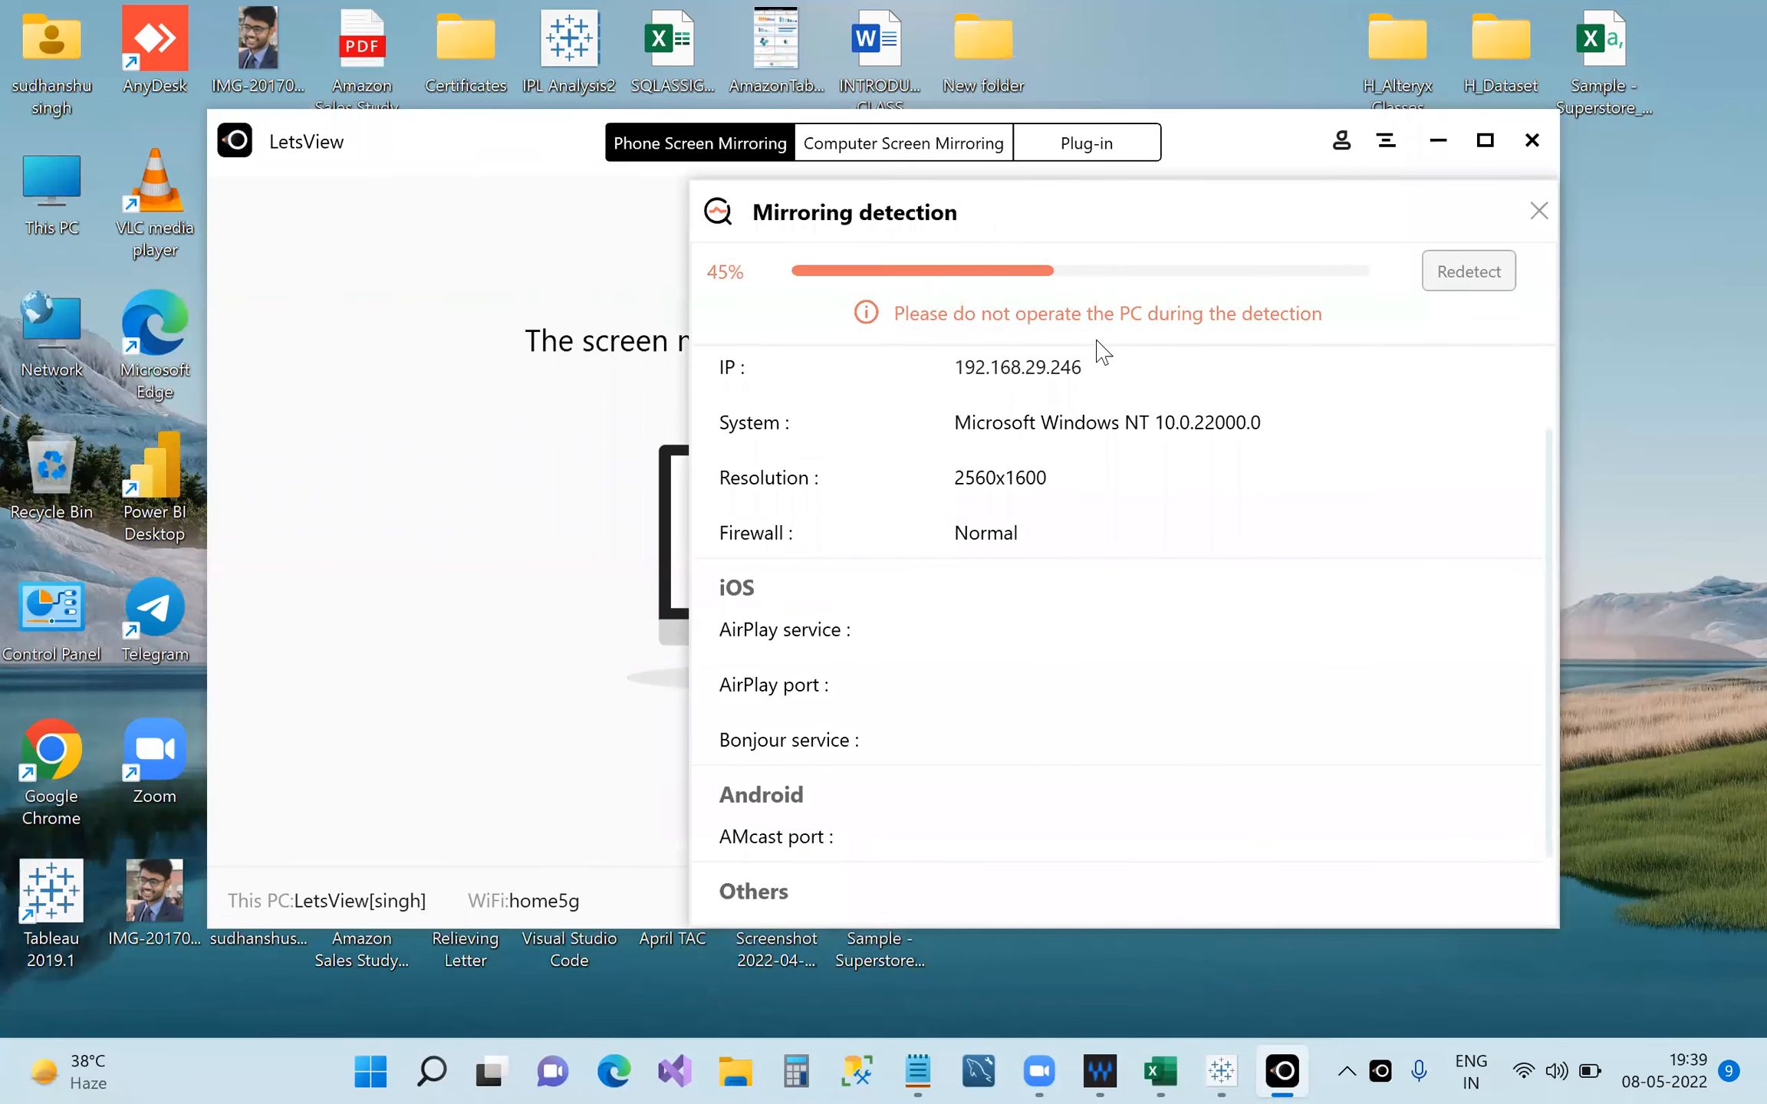
scroll(1103, 352, down, 1)
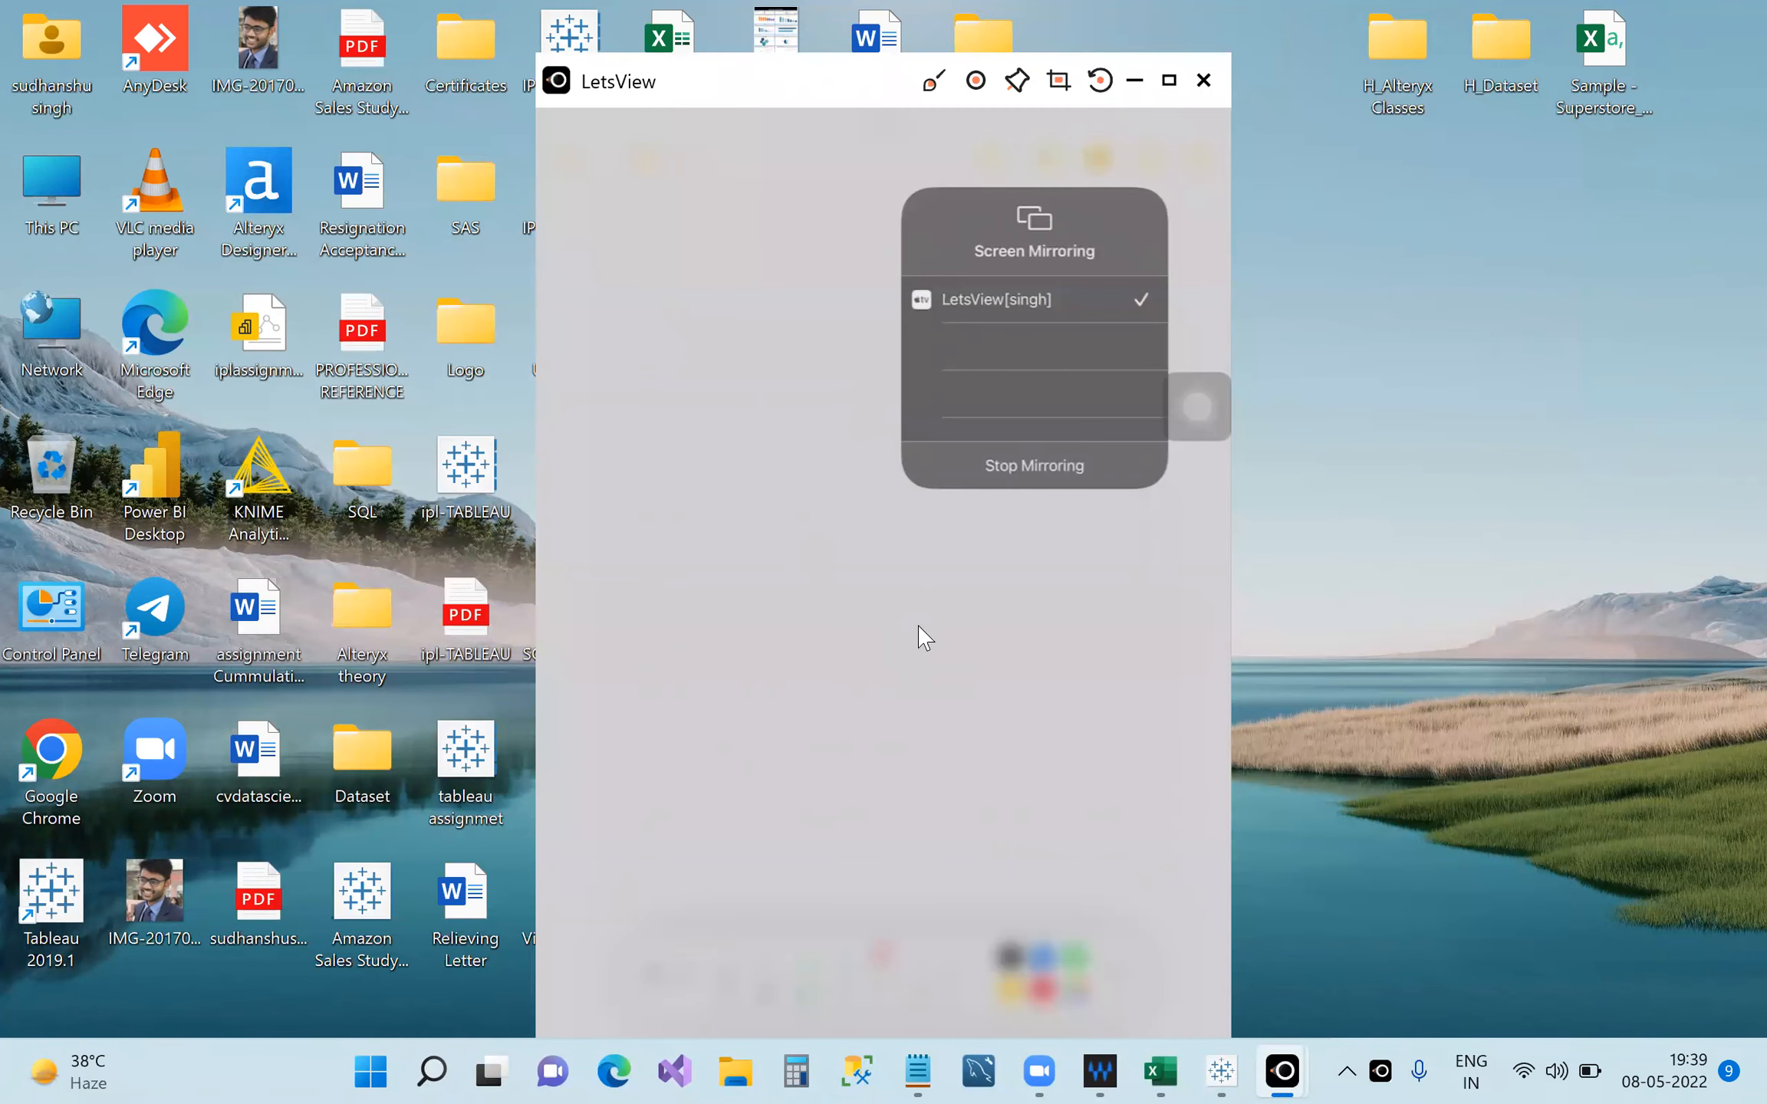
Close the tablet's Screen Mirroring panel and maximize LetsView to show the blank lined notes page.
click(1015, 523)
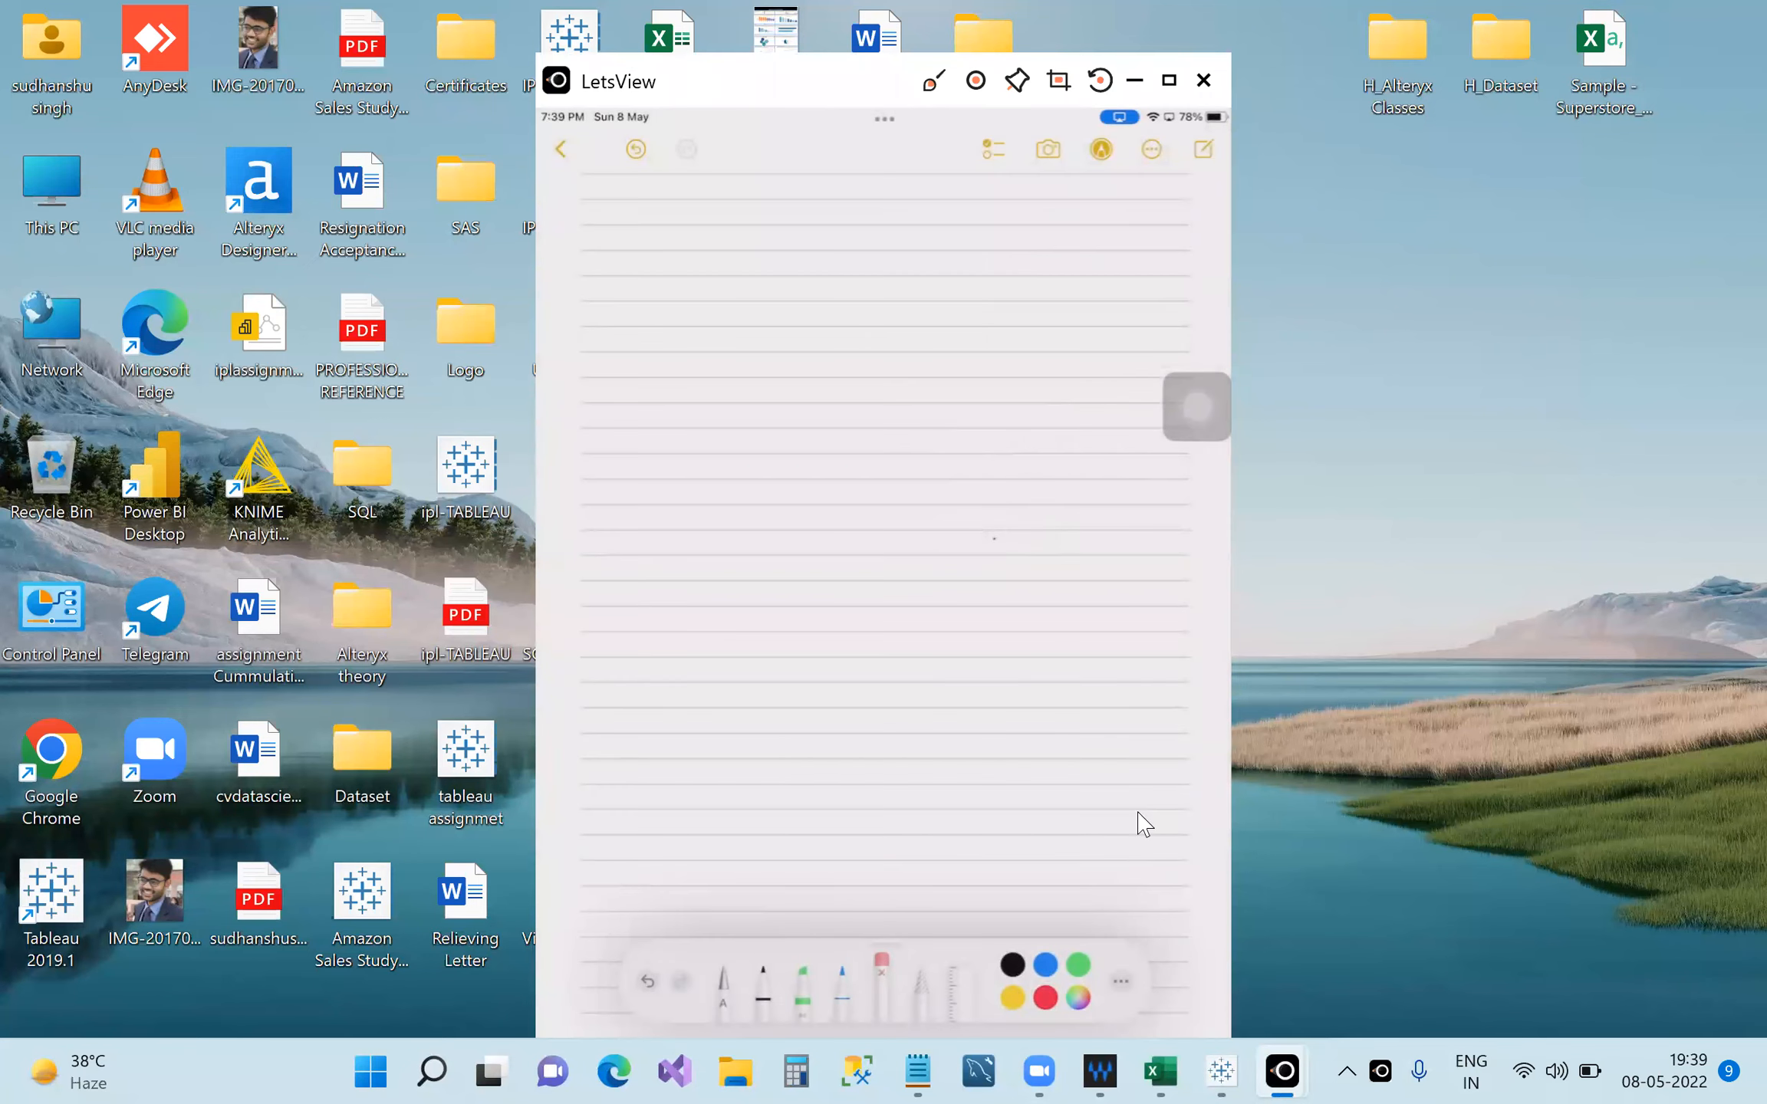
mouse_move(1233, 1073)
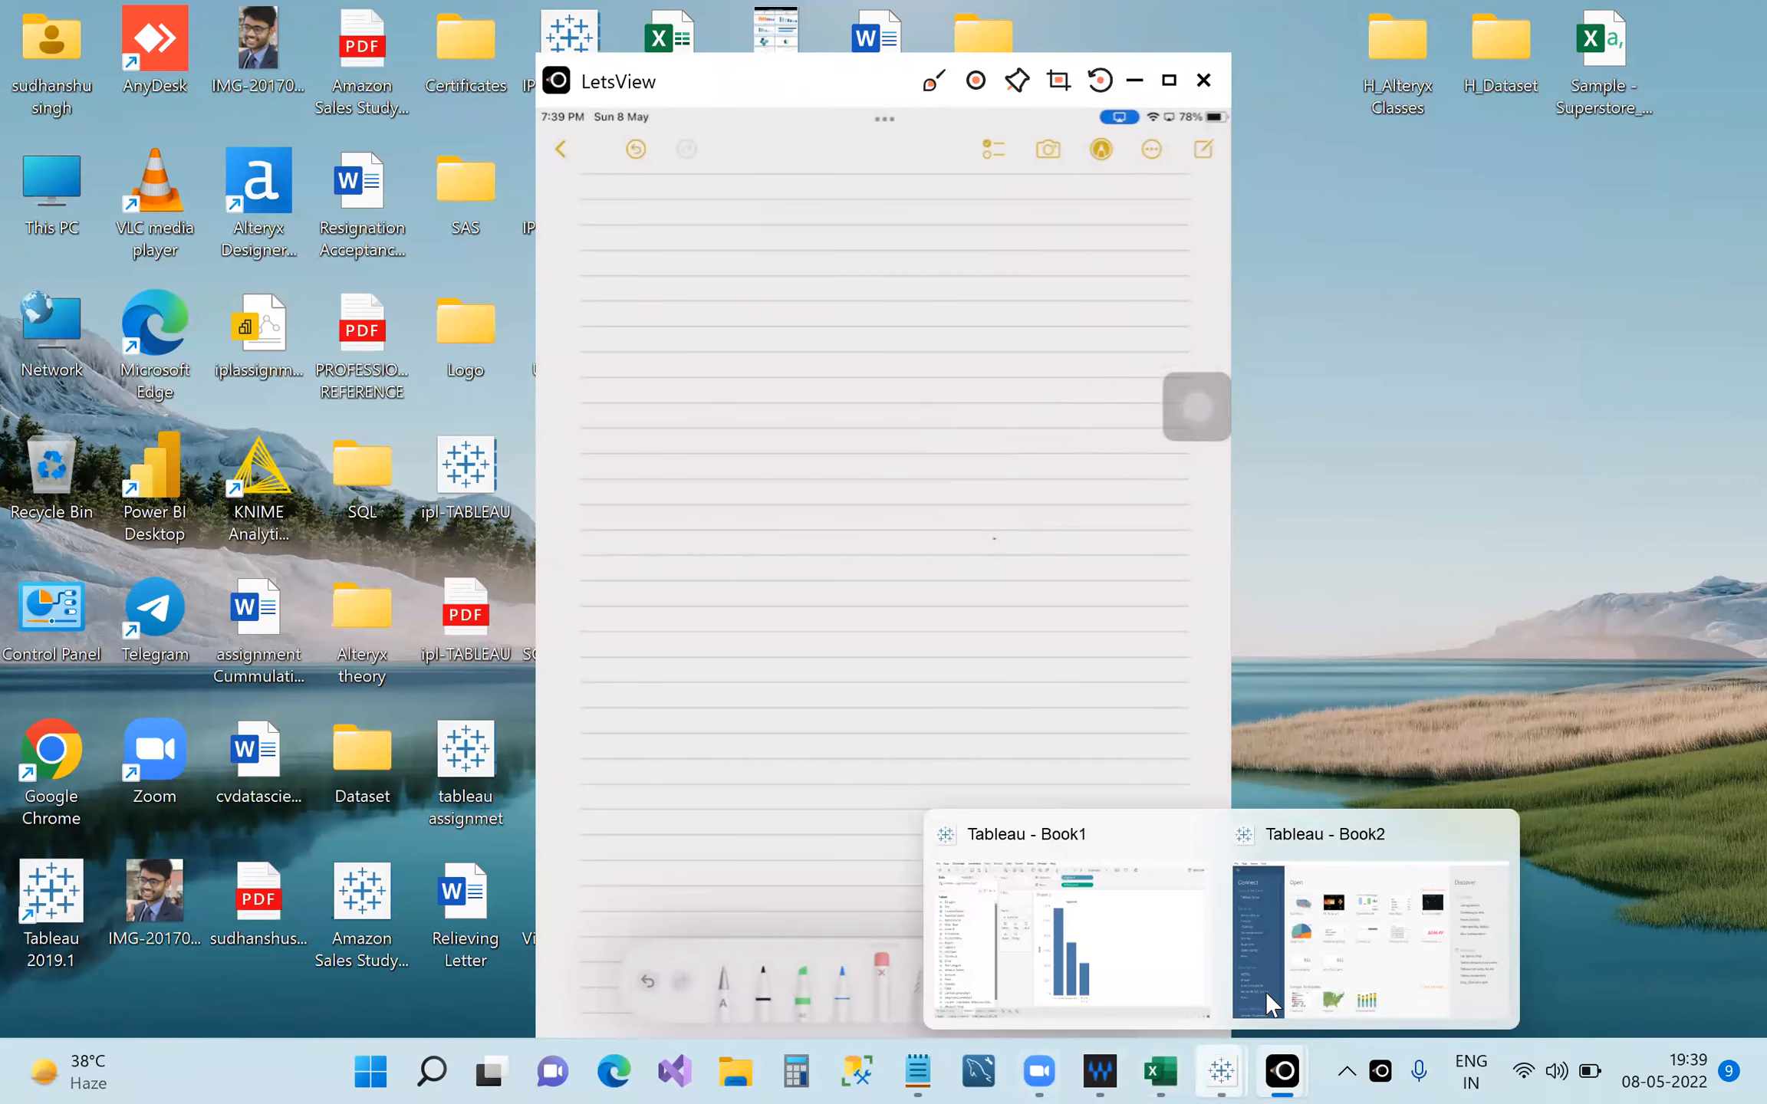
click(1172, 984)
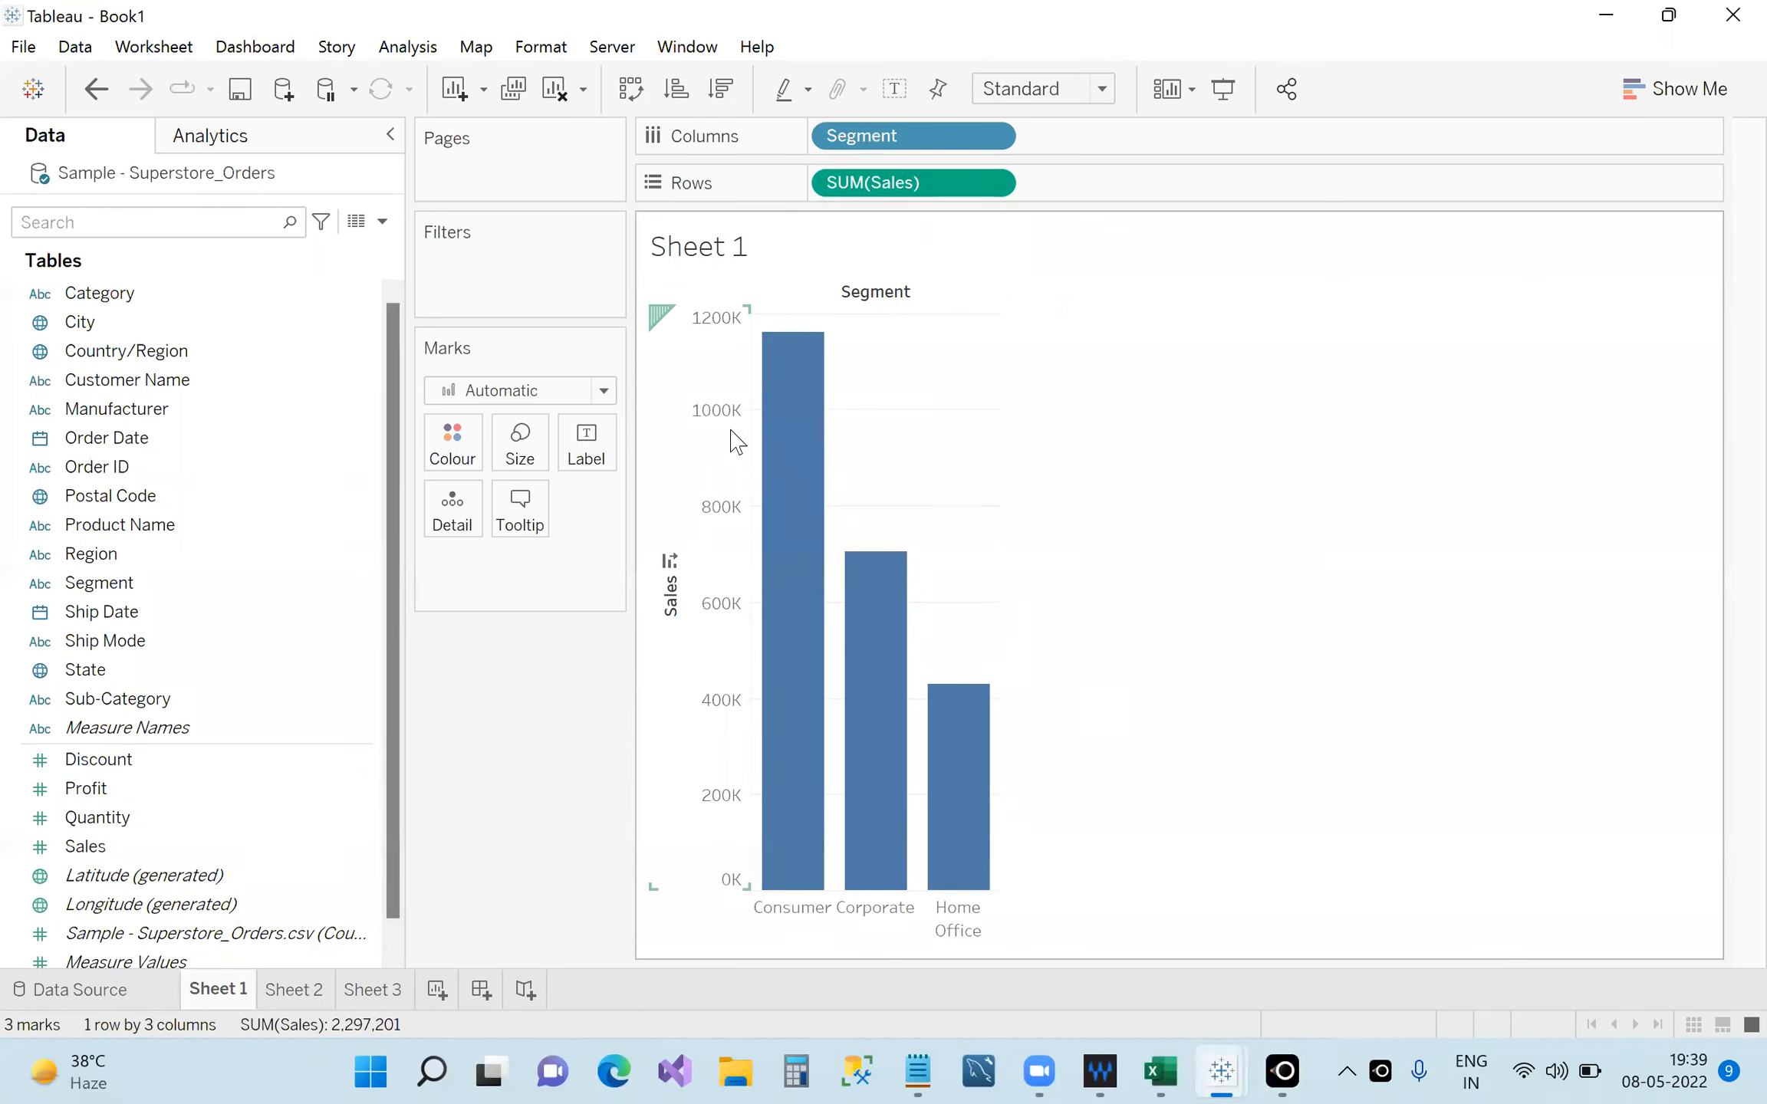
mouse_move(834, 664)
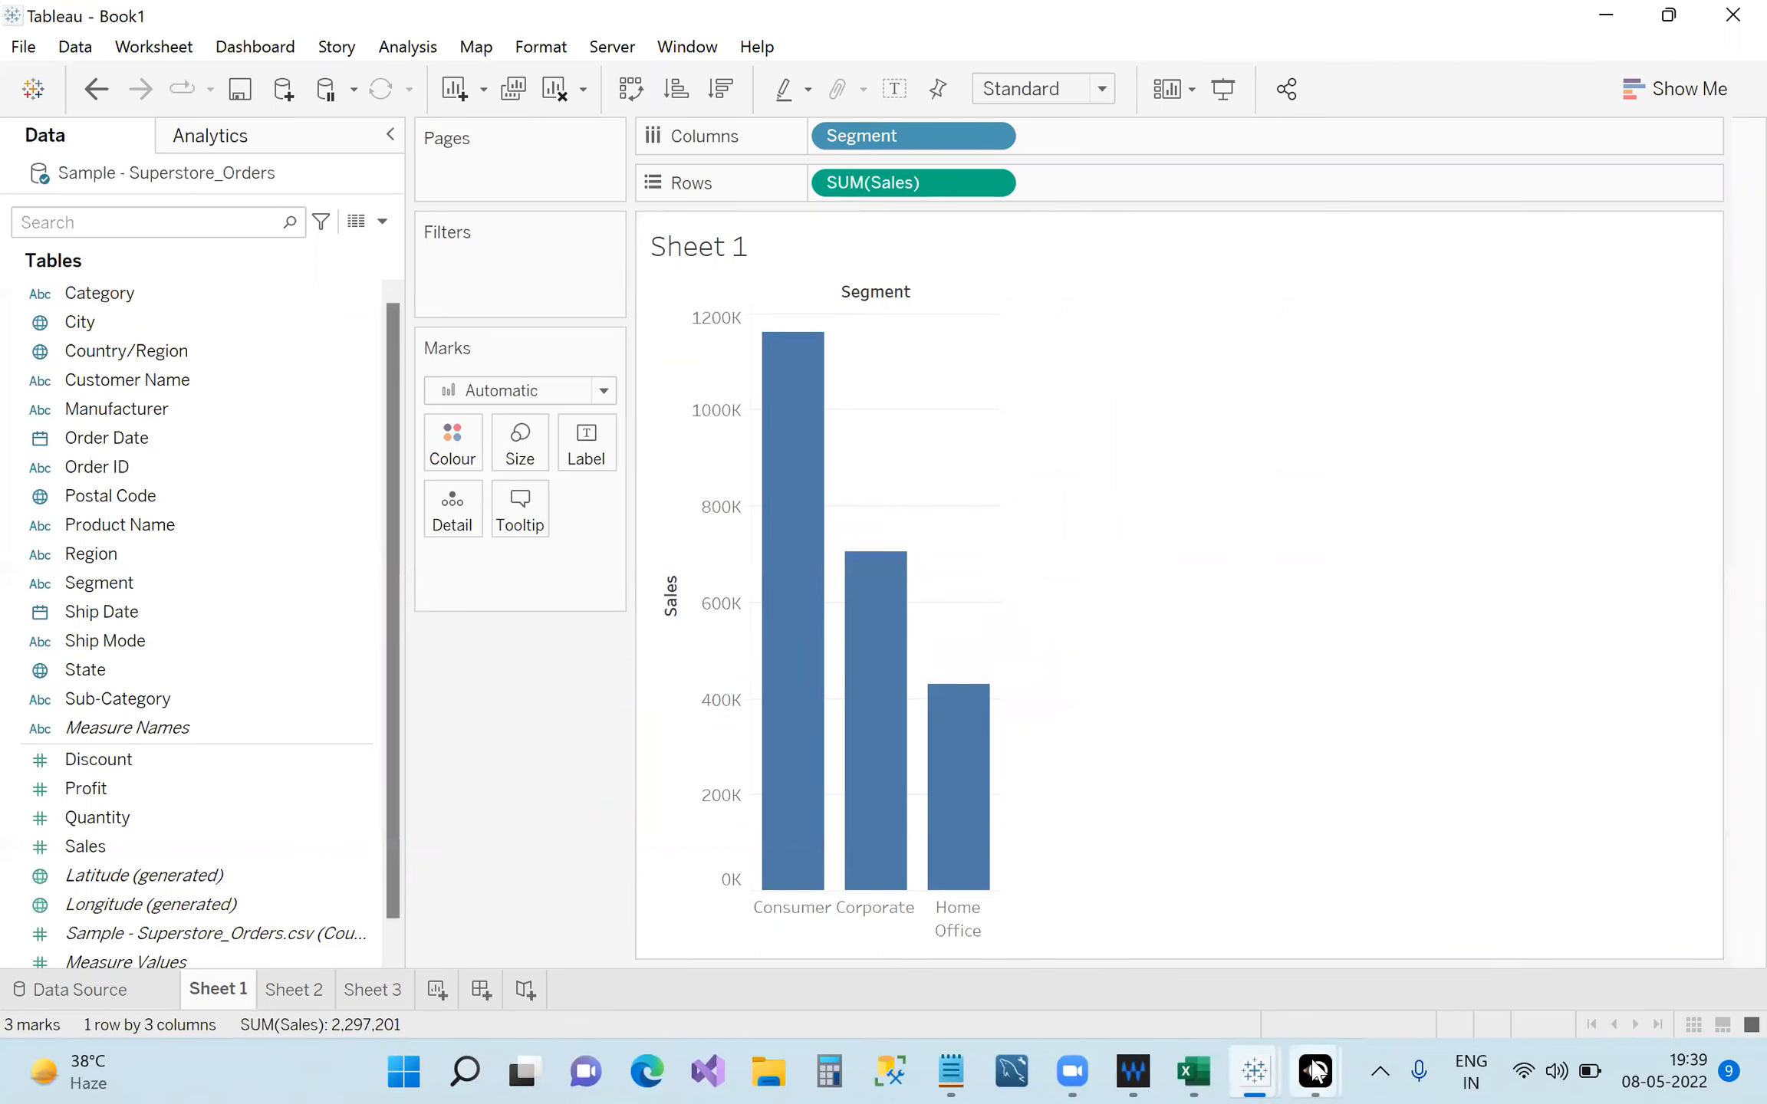
mouse_move(1315, 1071)
click(1436, 926)
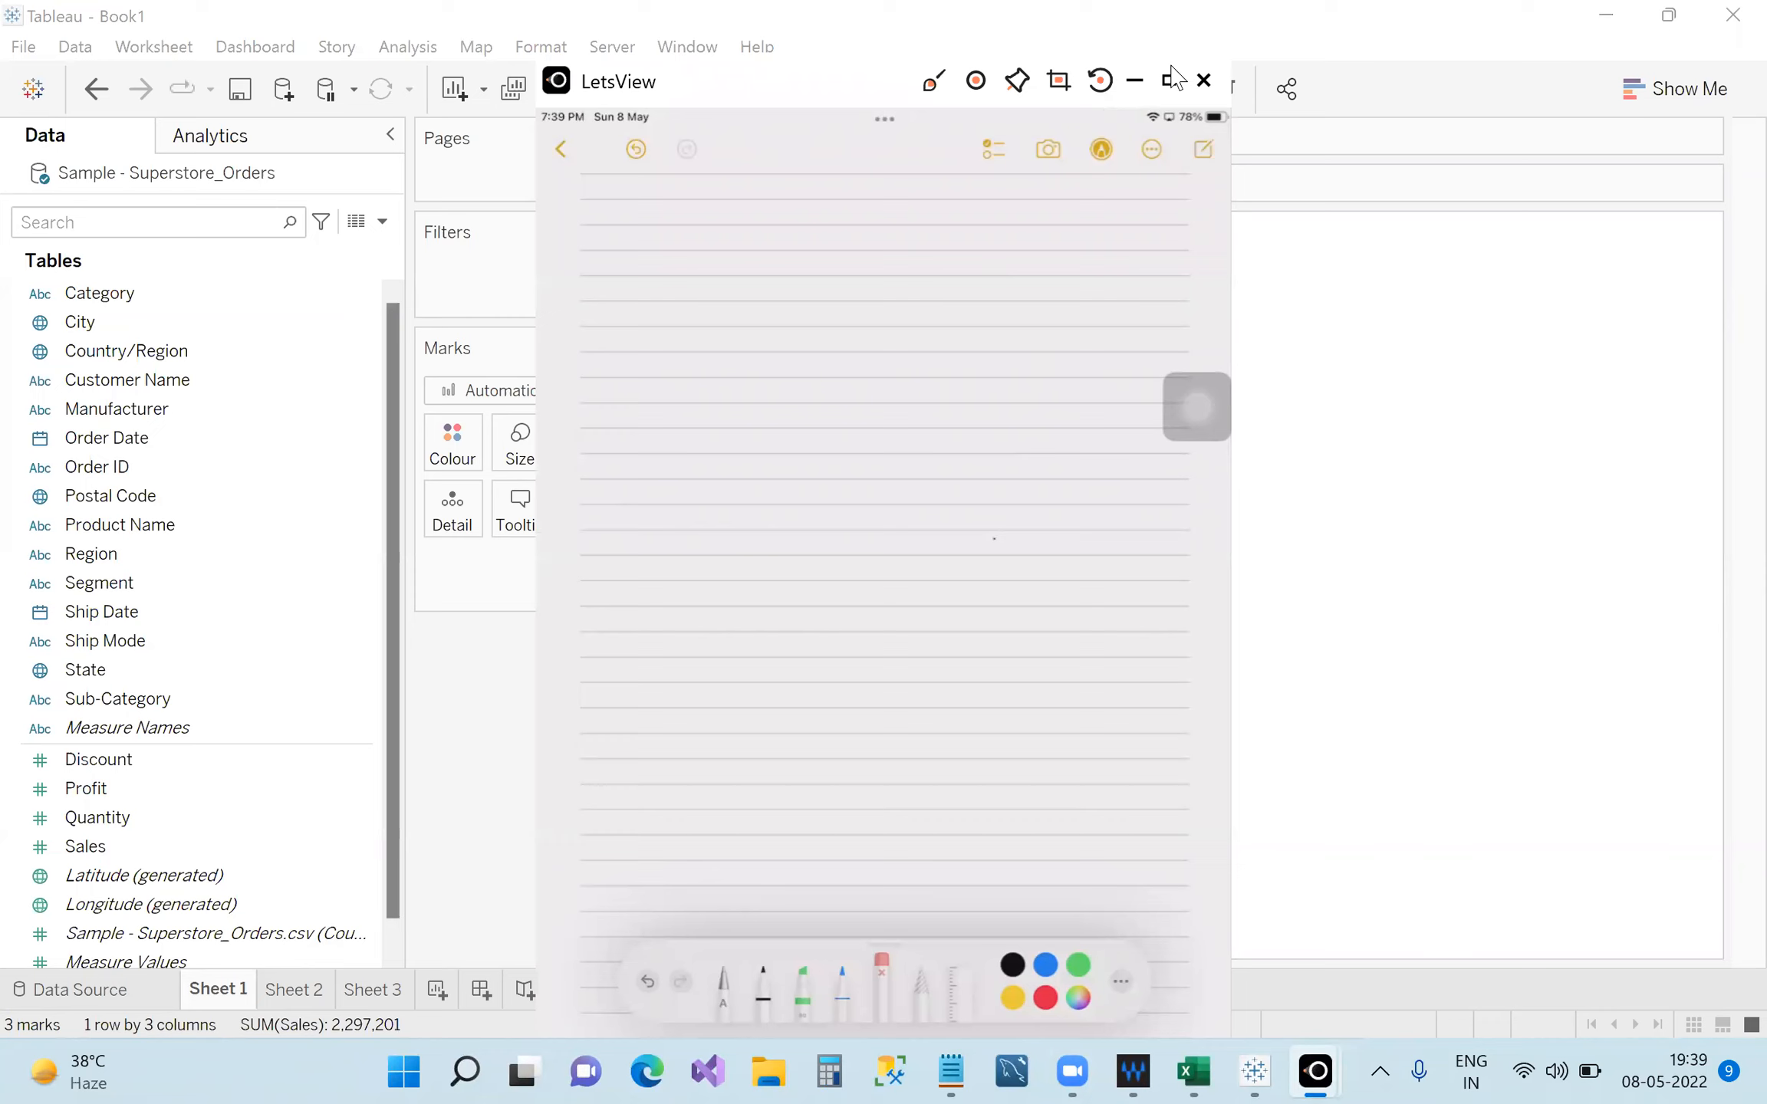
click(1171, 81)
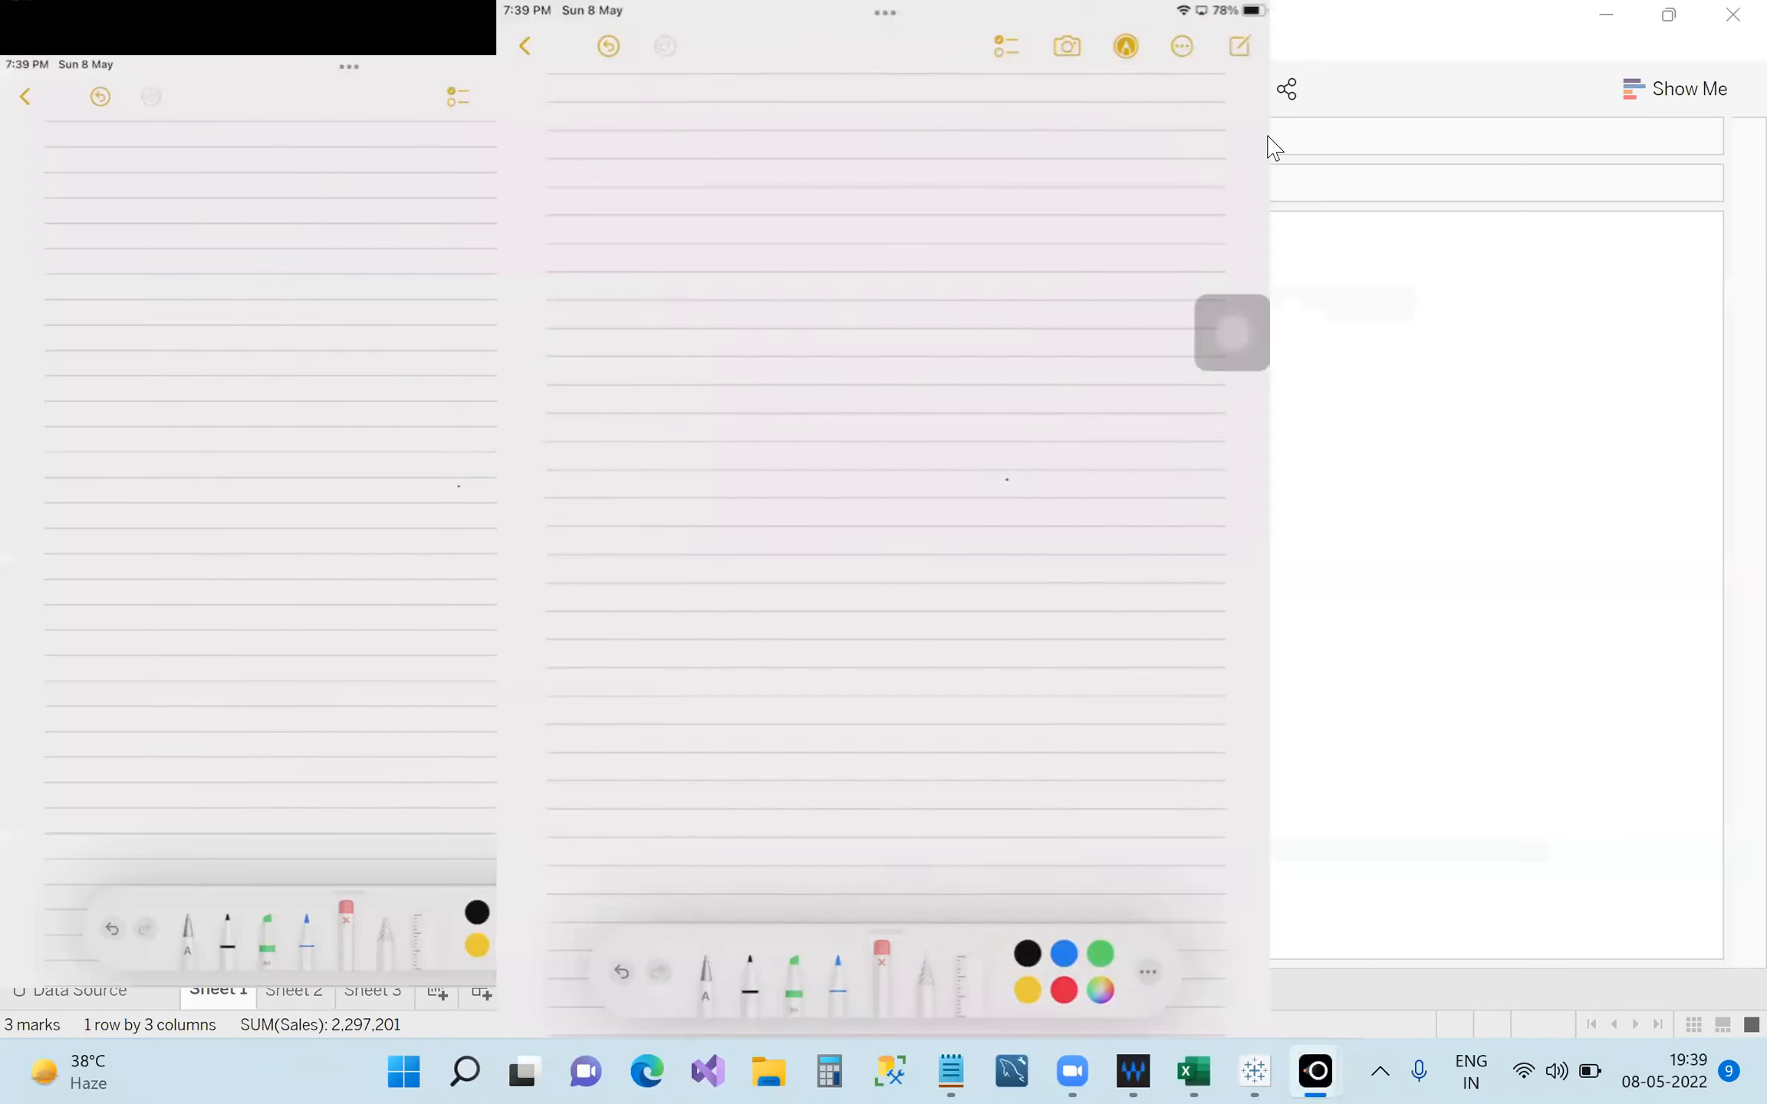
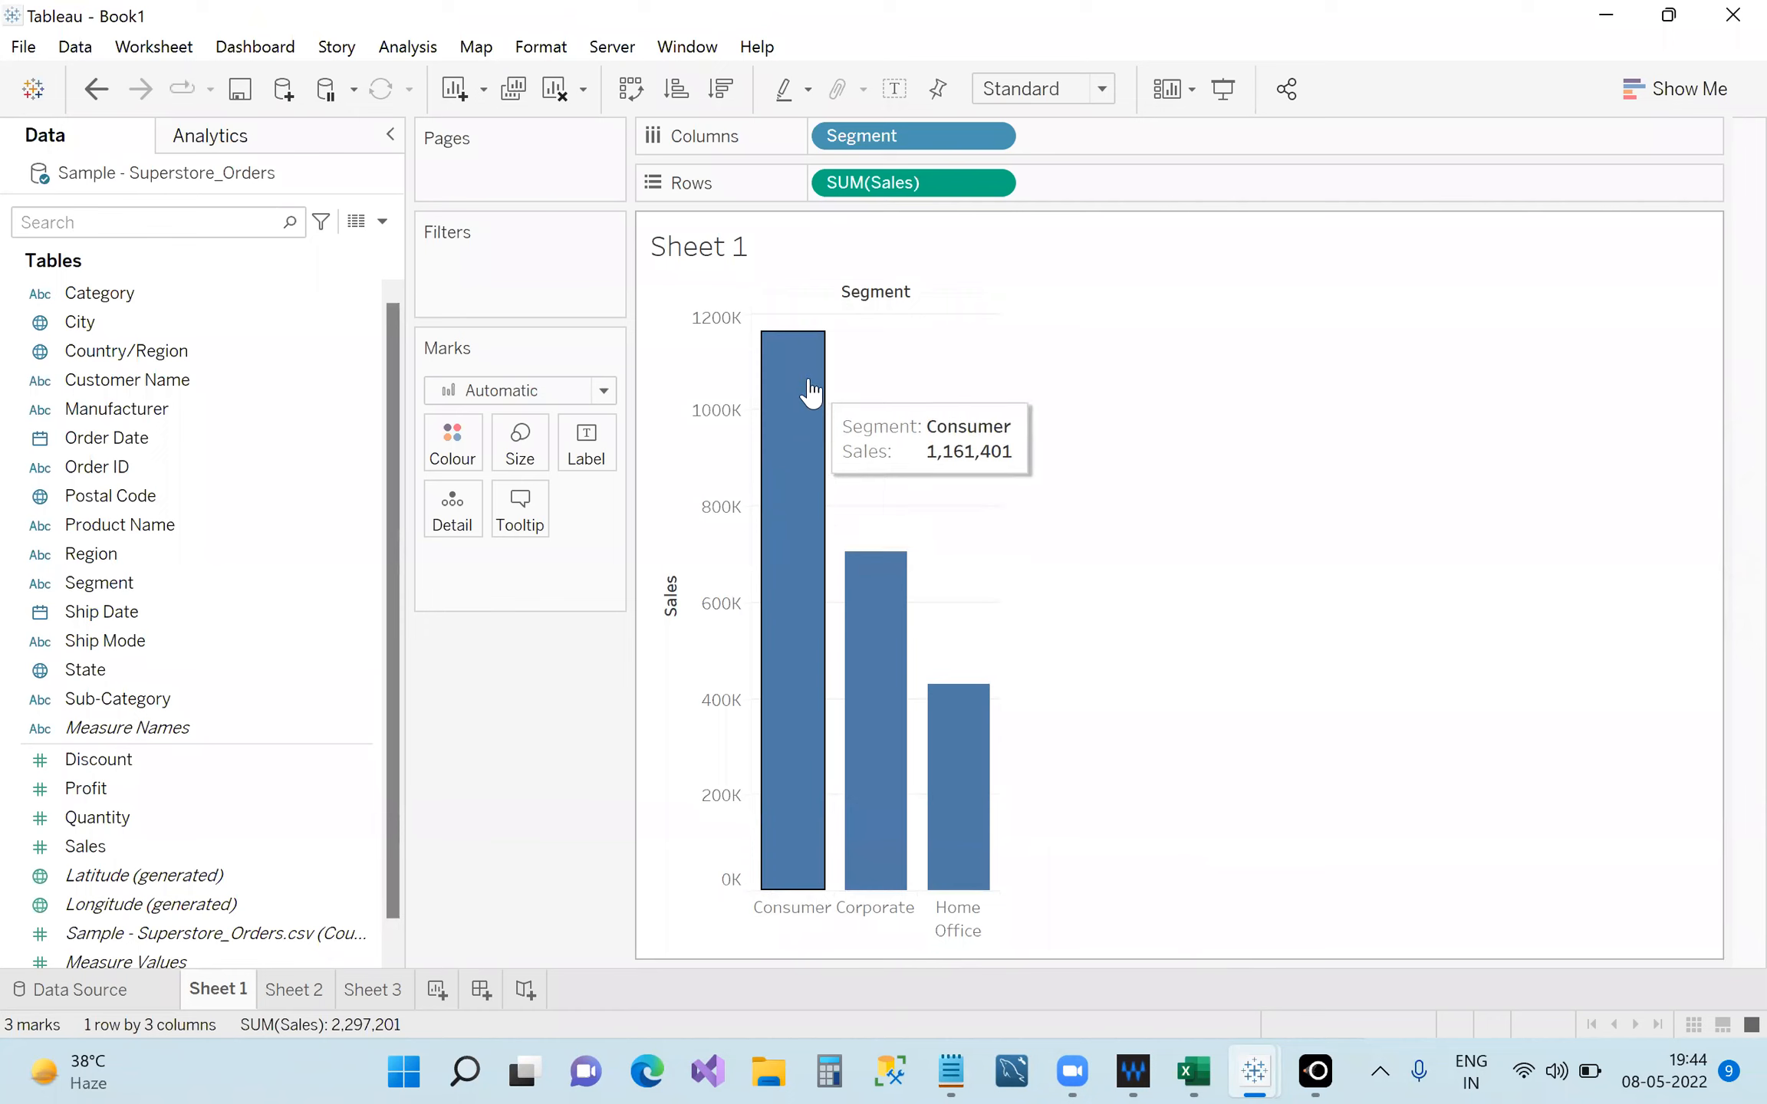
Label the Sheet 1 bars with their sales values: 1,161,401, 706,146 and 429,653.
mouse_move(880, 690)
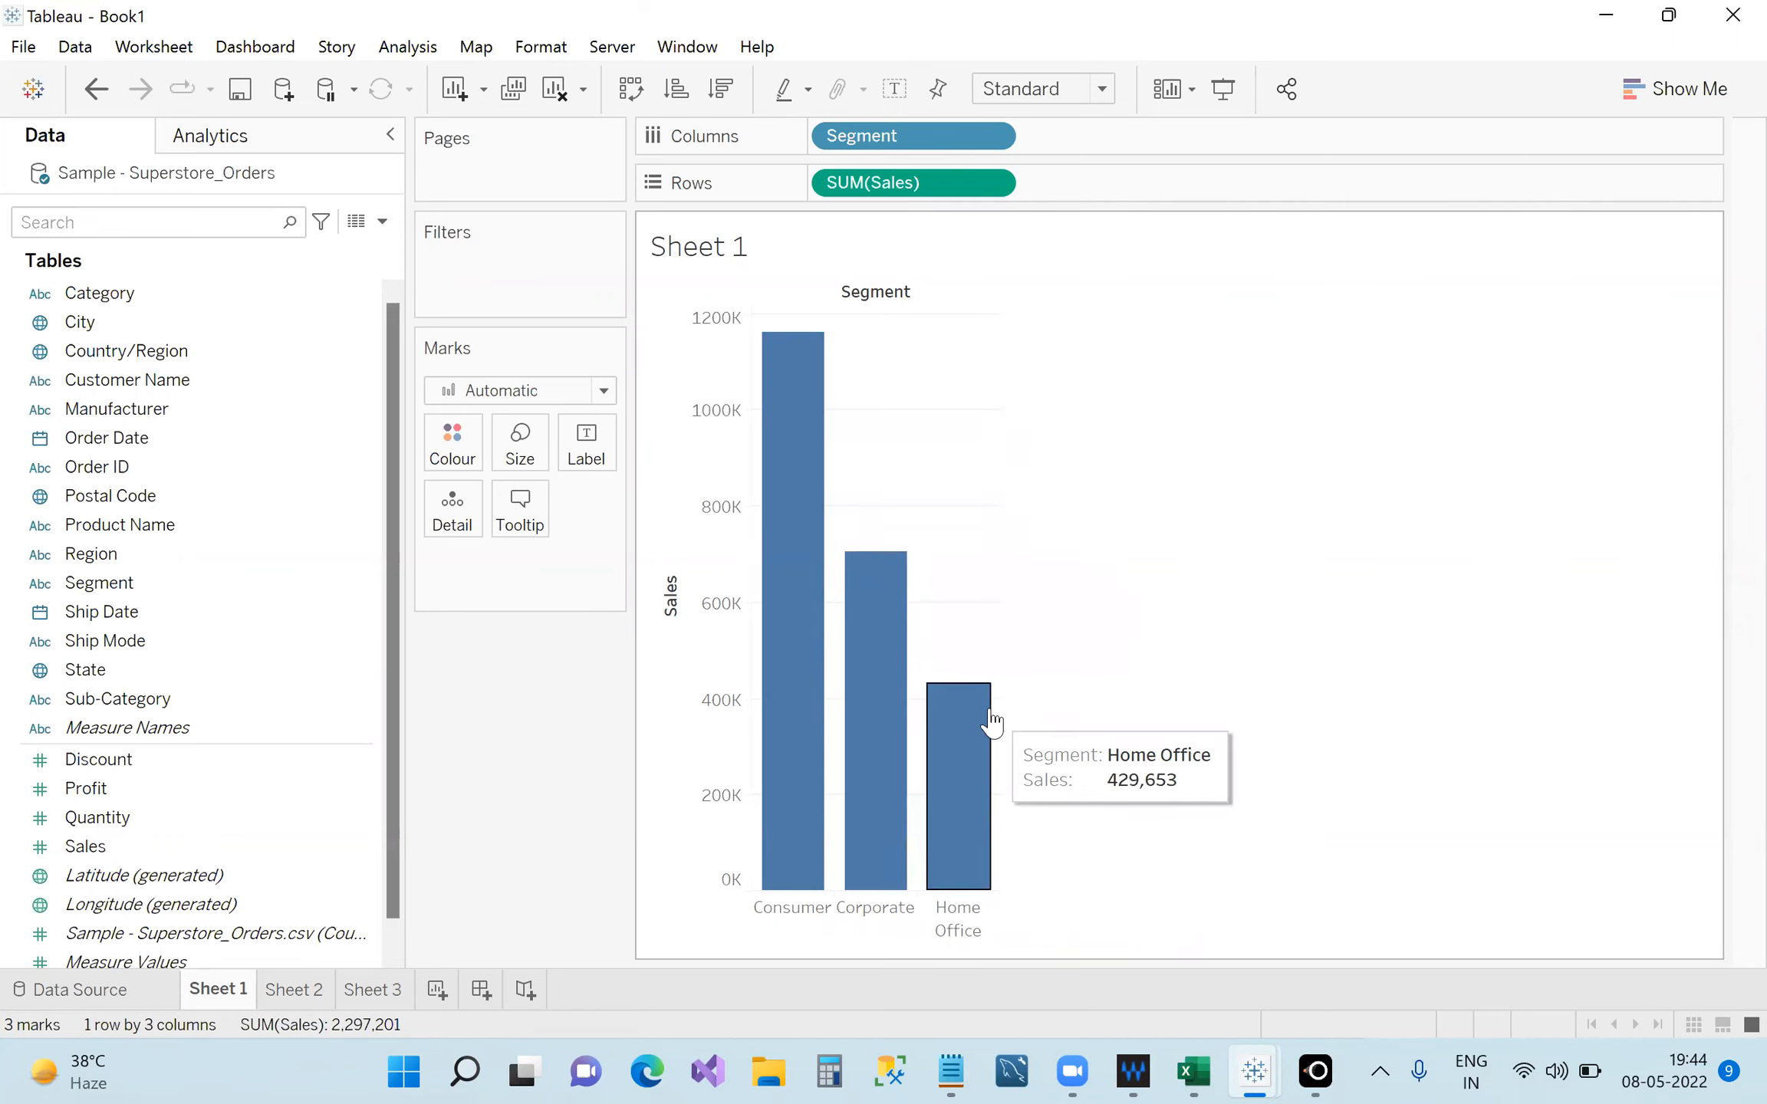
click(904, 92)
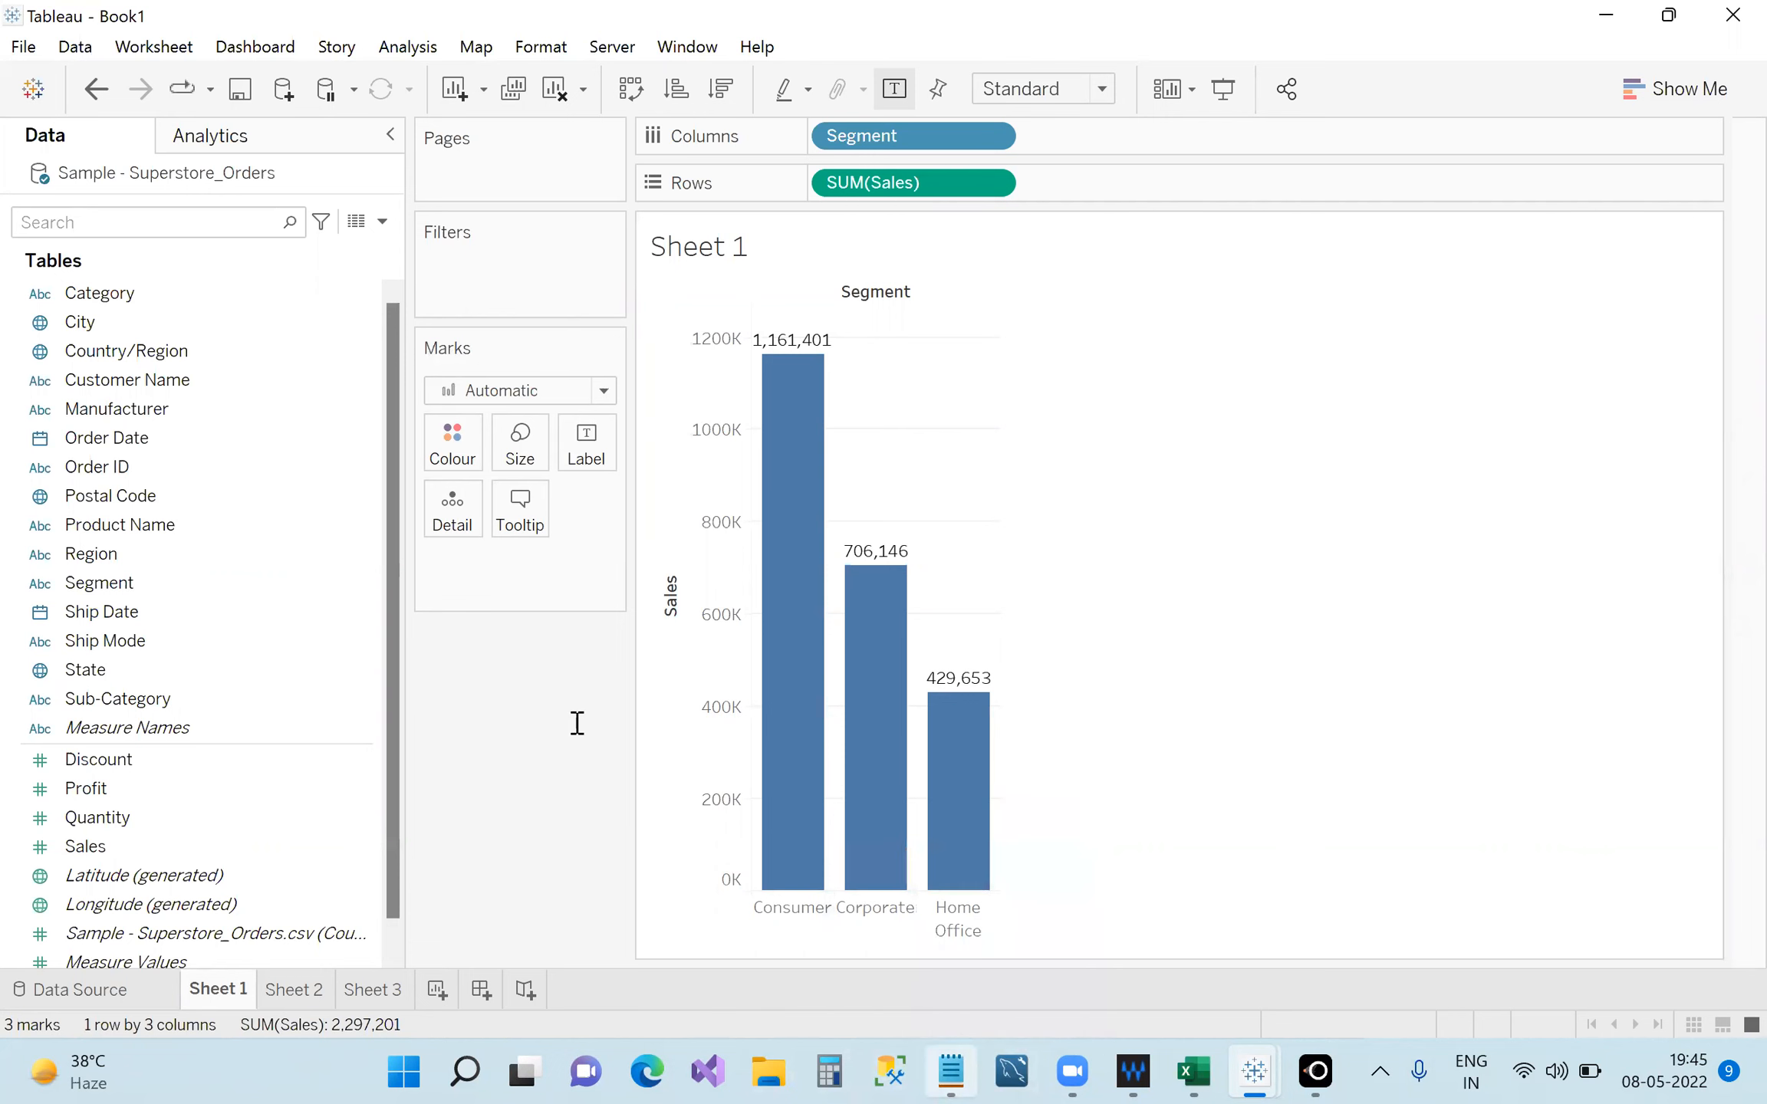
Add a new 'Marks Shelf' line at the end of the Notepad notes.
key(Return)
key(Return)
text(Marks)
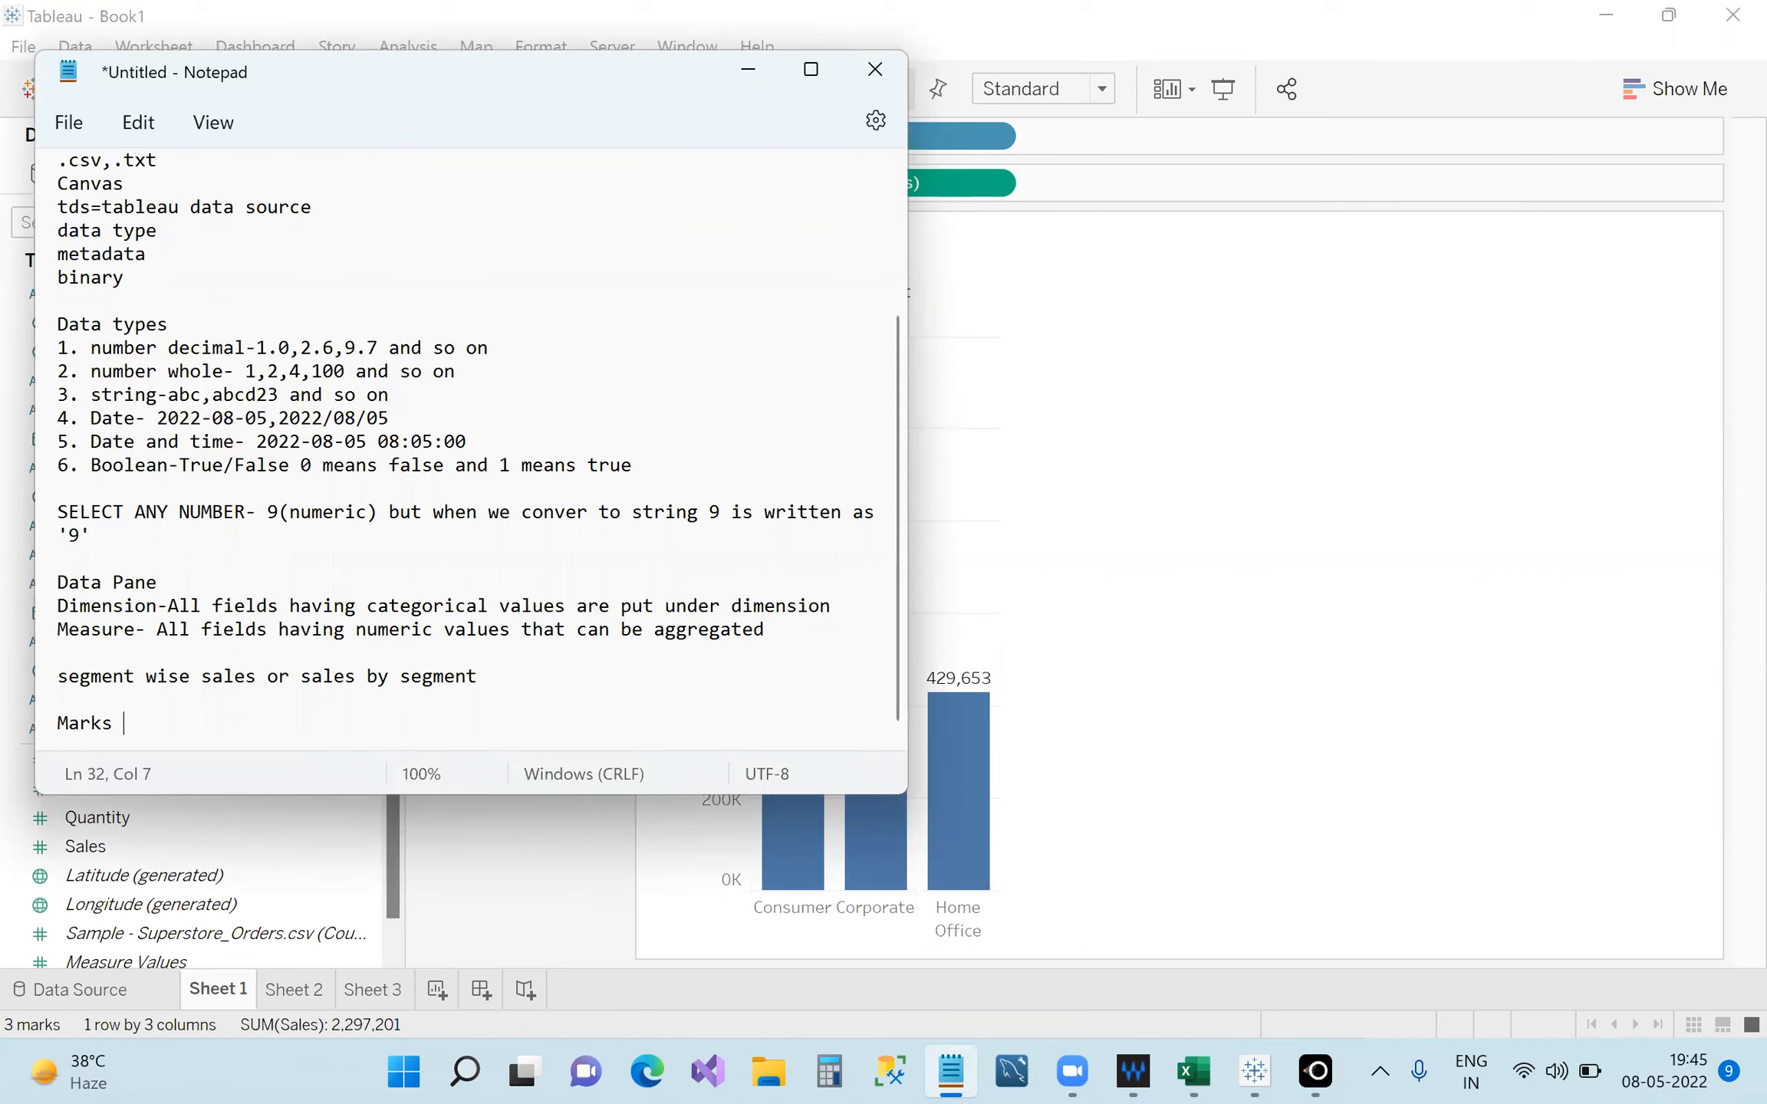
text( Shelf/Card)
Minimize Notepad and inspect the Filters and Pages card menus without changing anything.
click(748, 69)
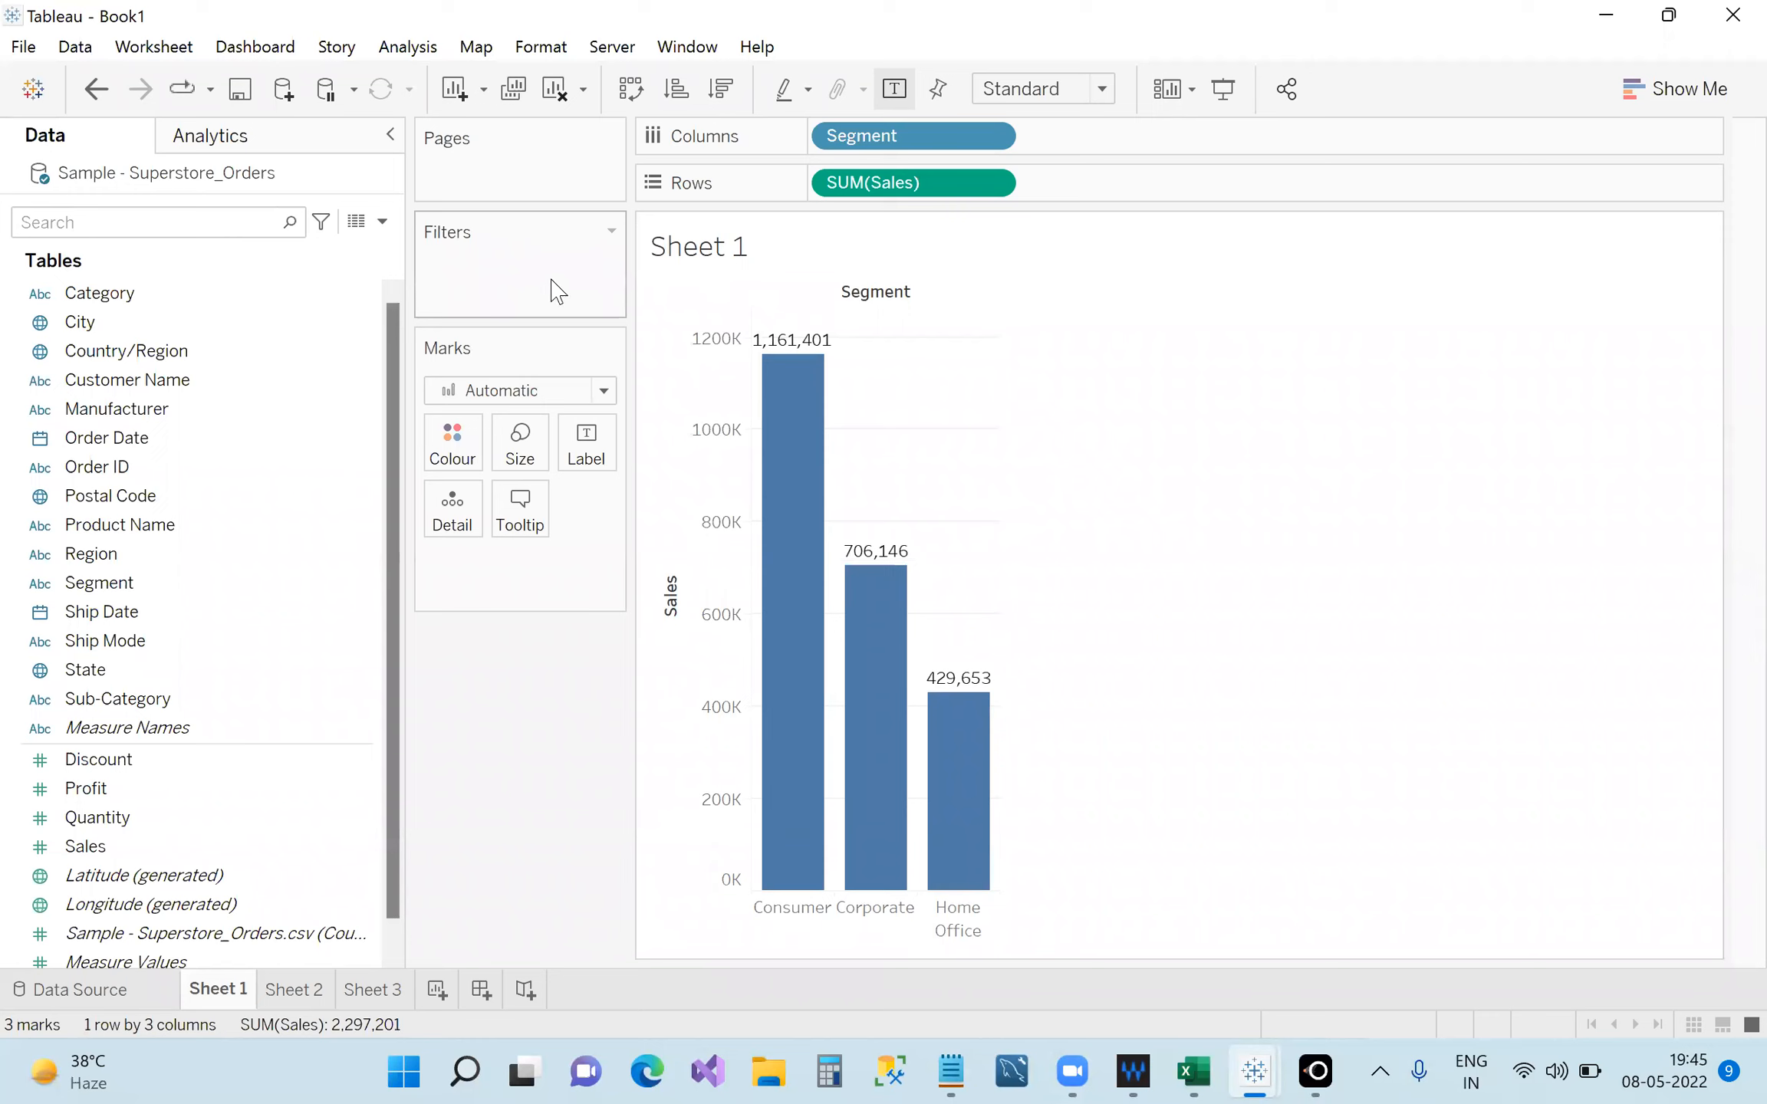
click(612, 230)
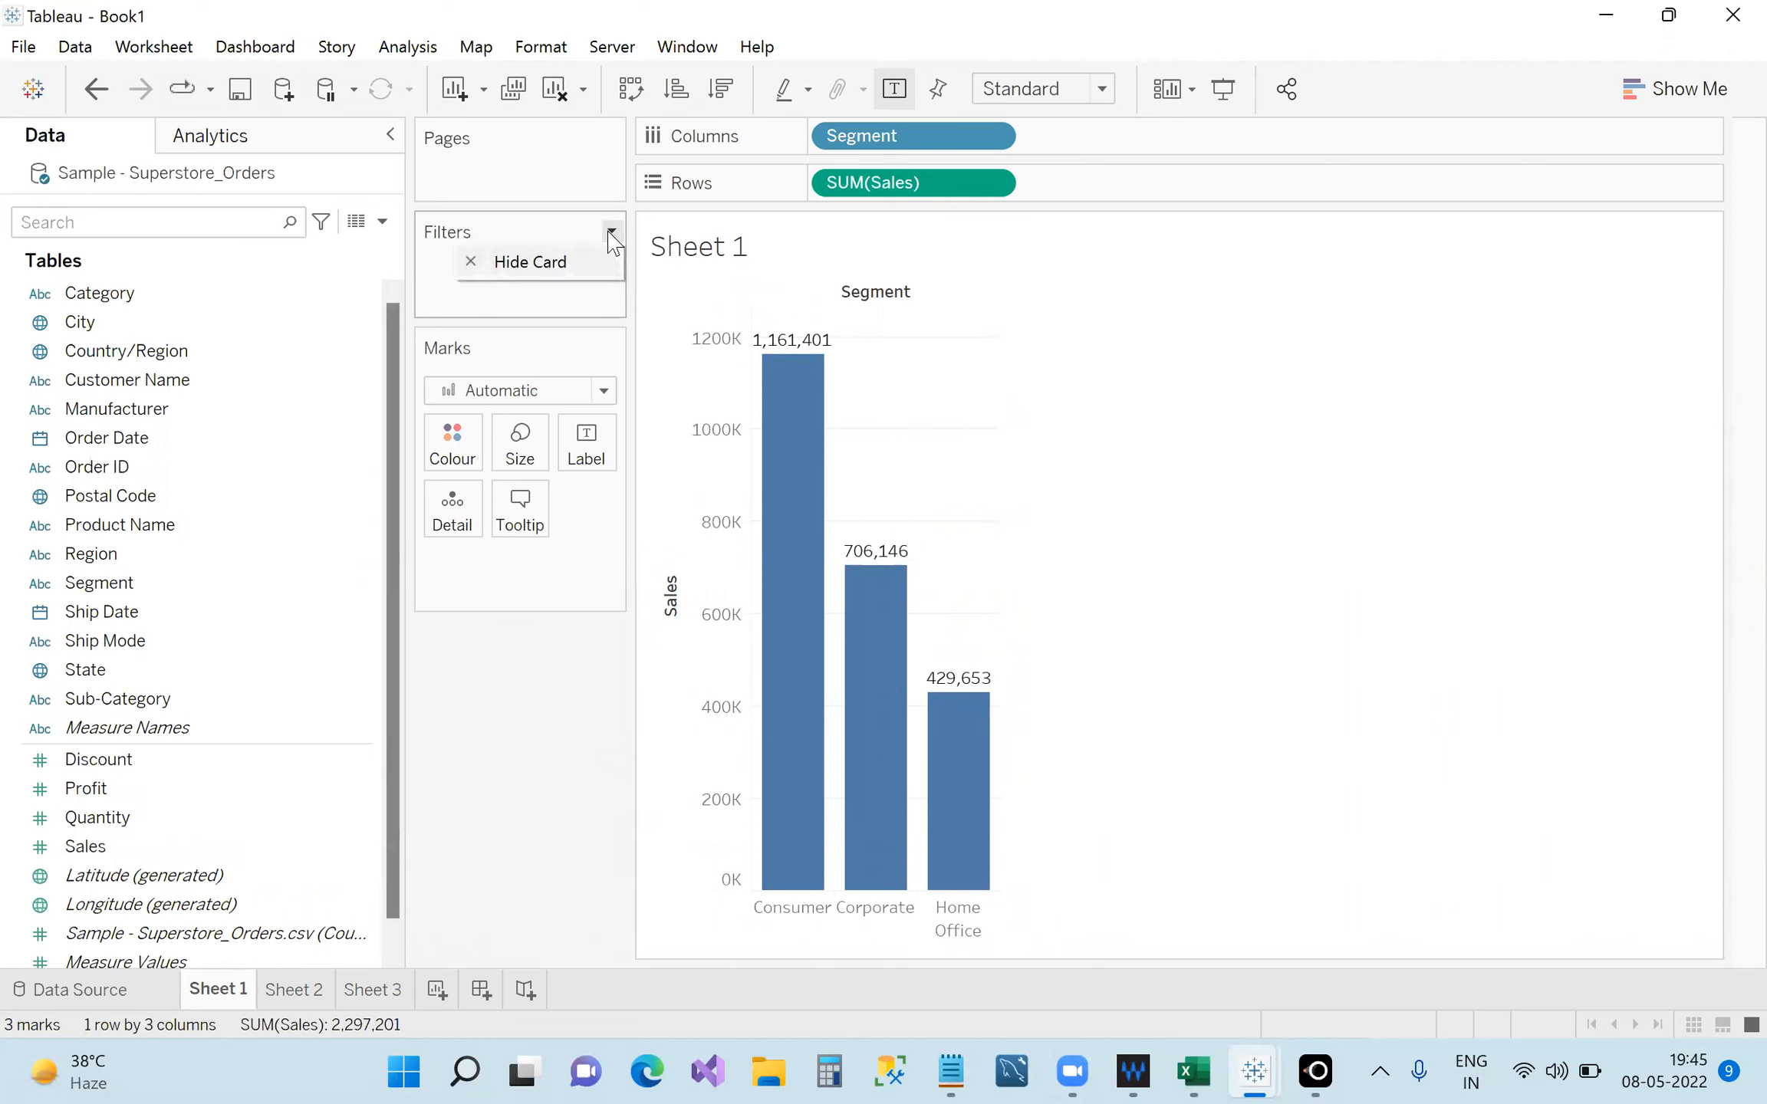
click(526, 314)
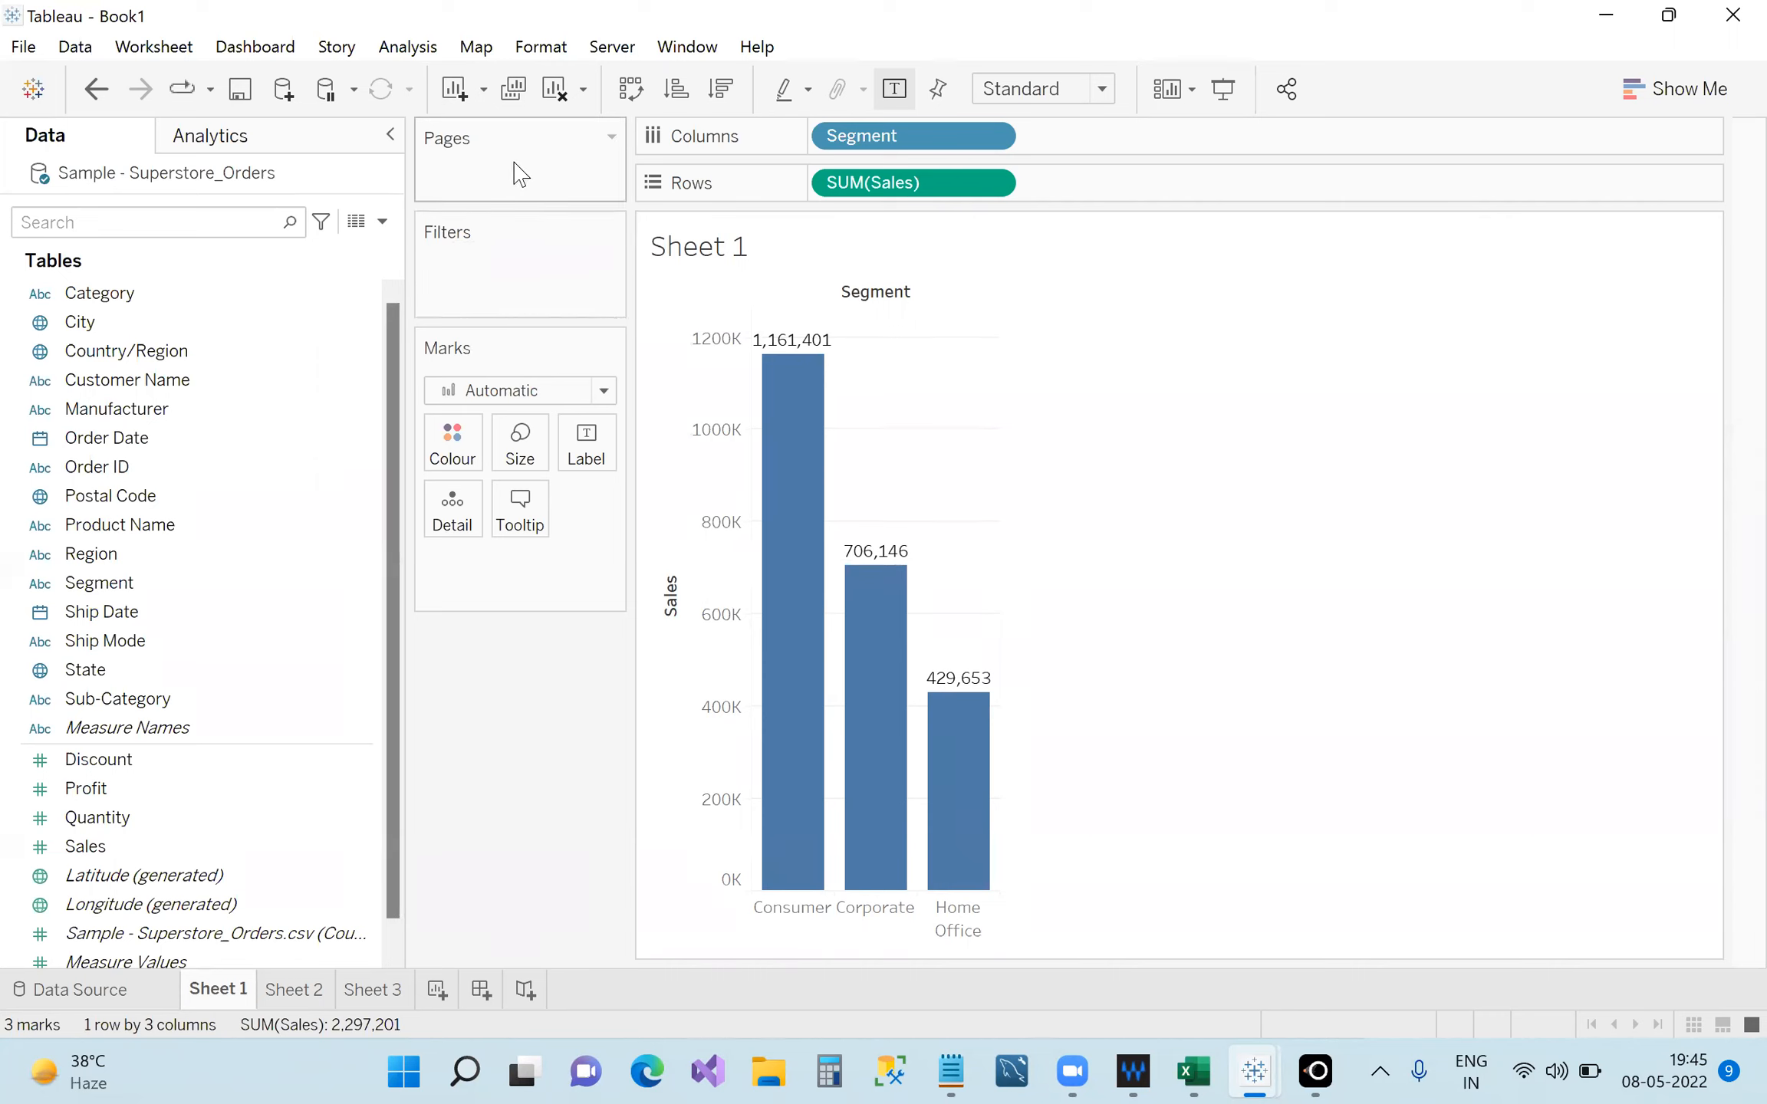
click(610, 139)
click(563, 242)
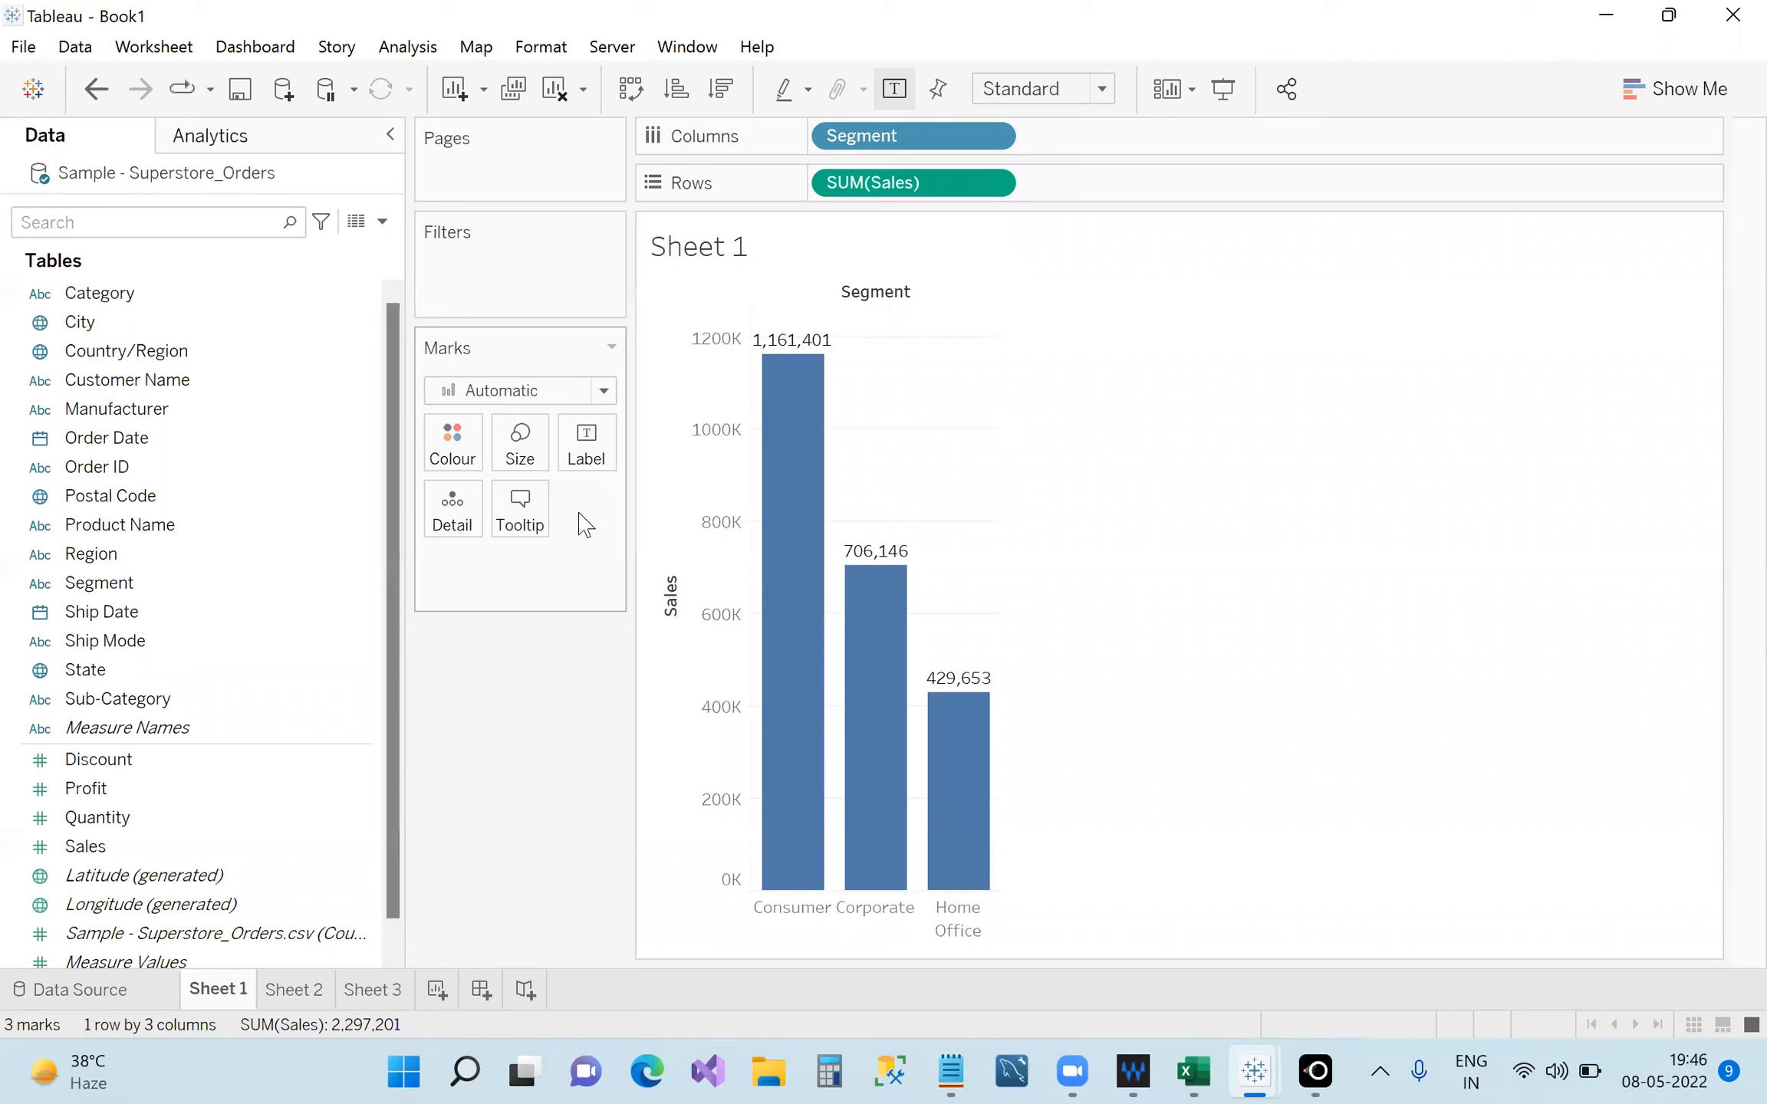
Look through Sheets 2 and 3, then add a new blank Sheet 4.
click(321, 991)
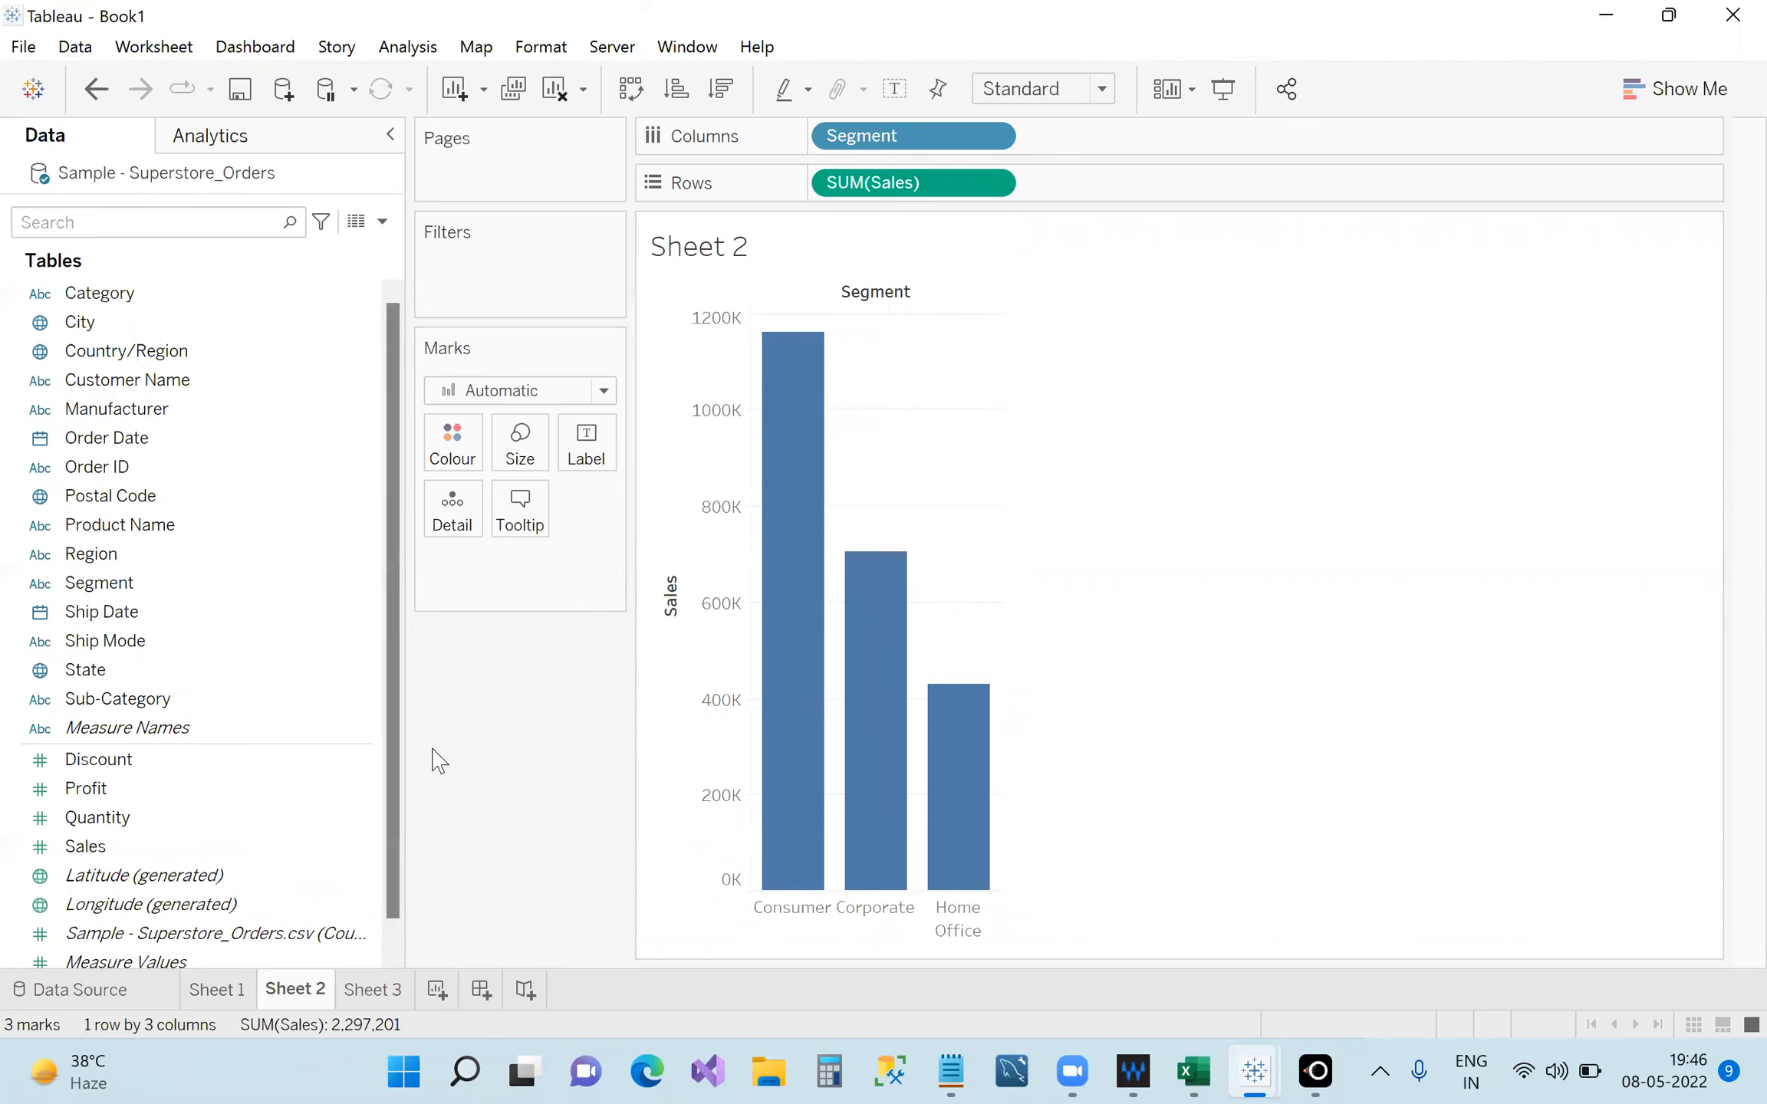
click(379, 990)
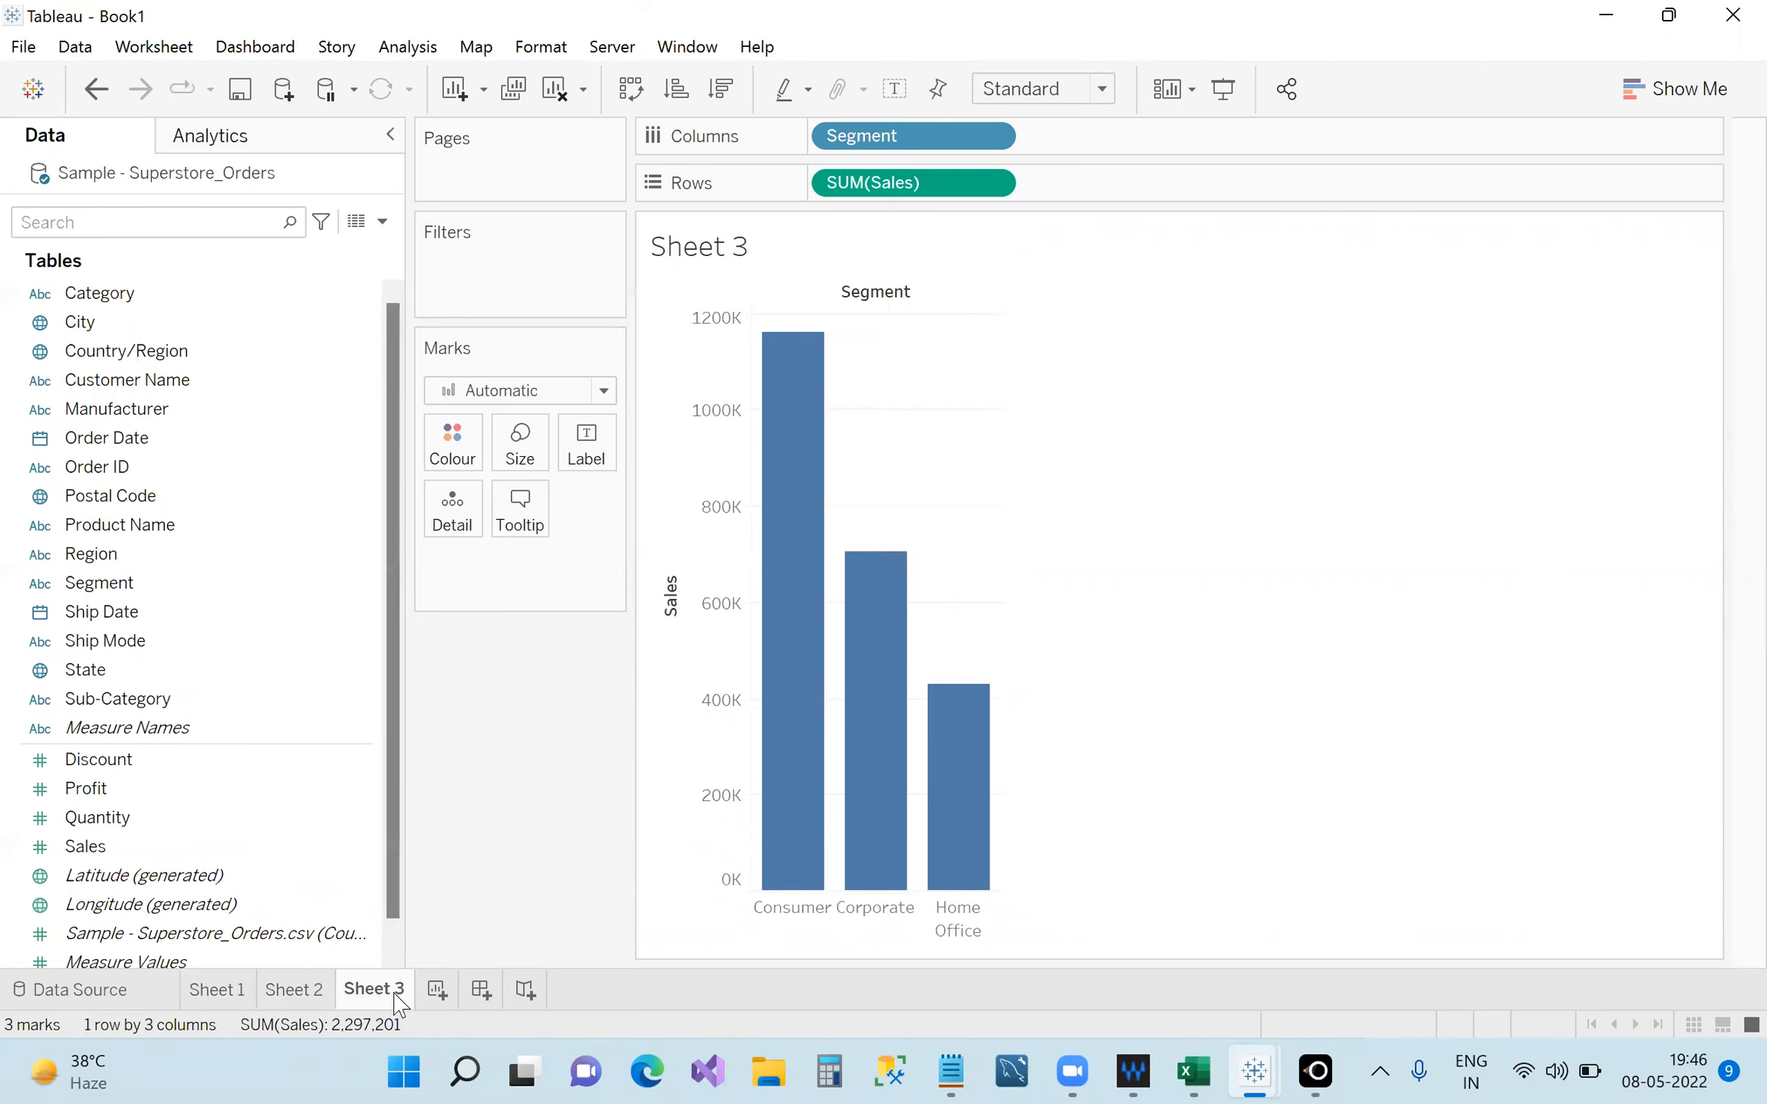
click(437, 989)
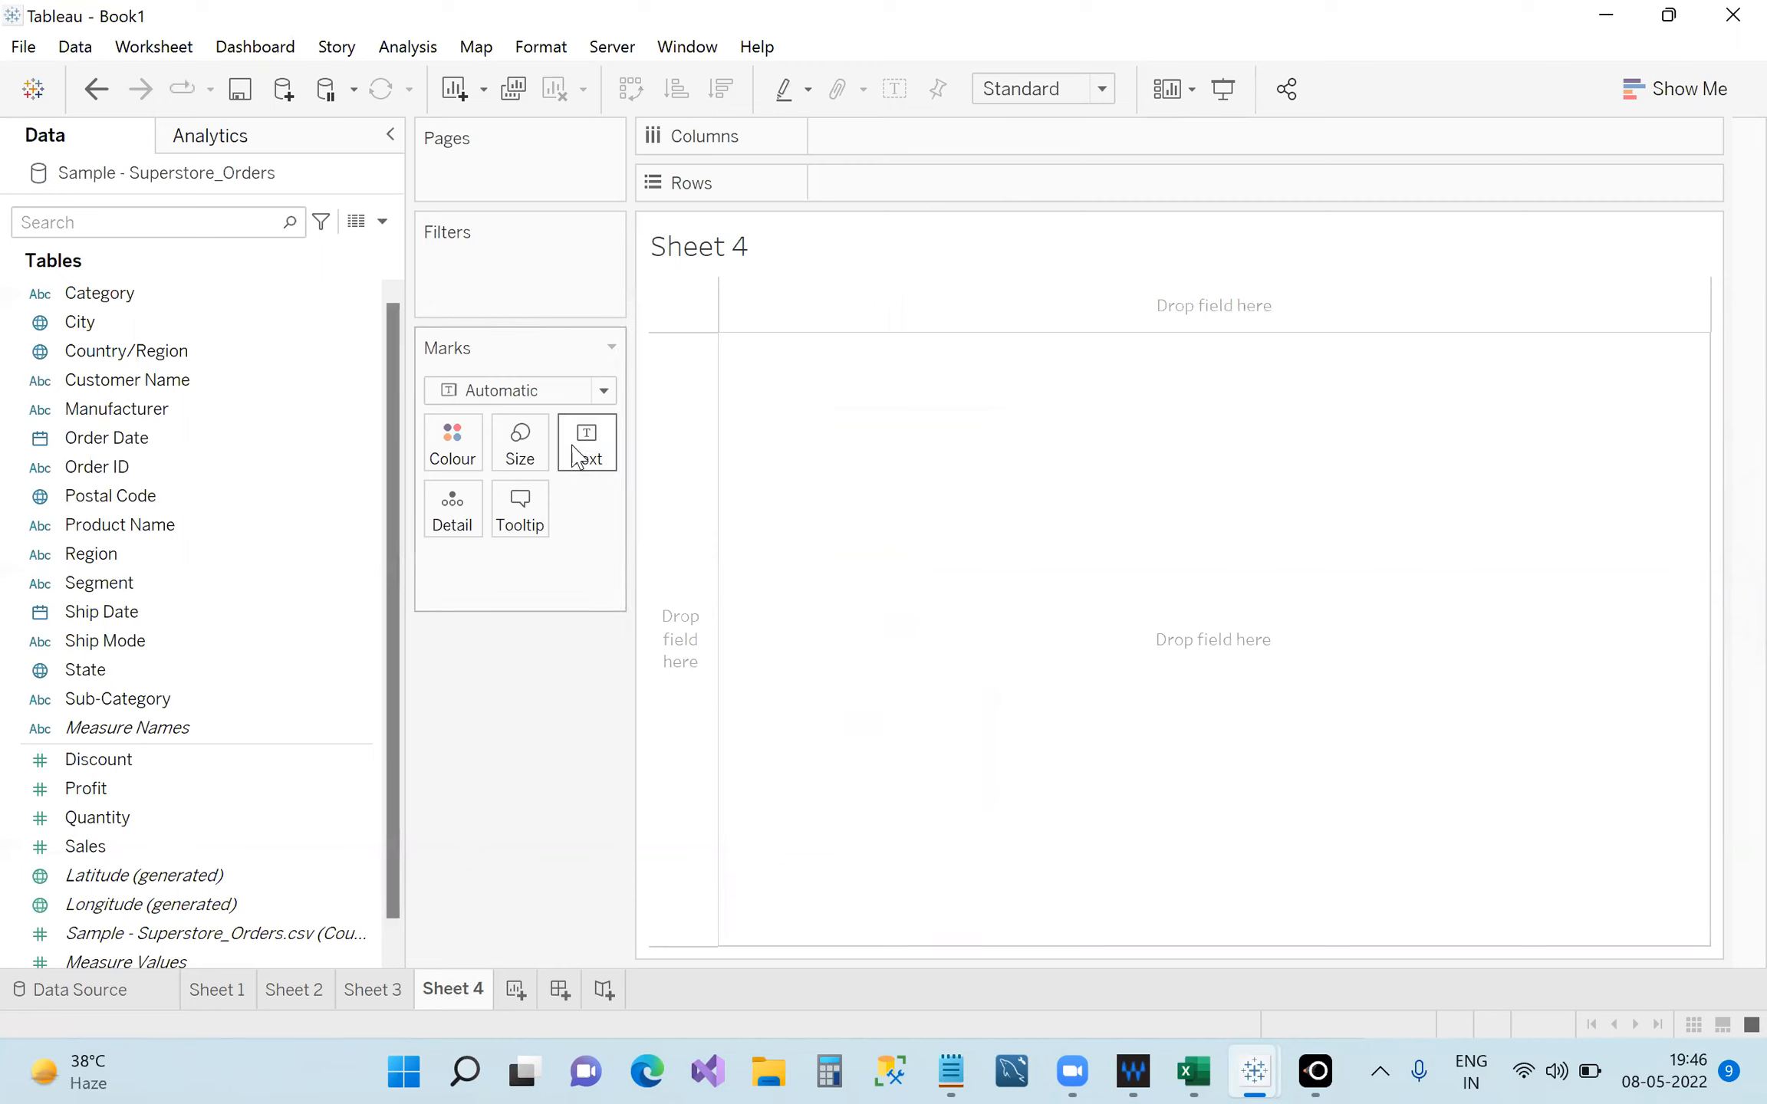
Browse the Worksheet > Show Cards menu and close it without changes.
click(129, 60)
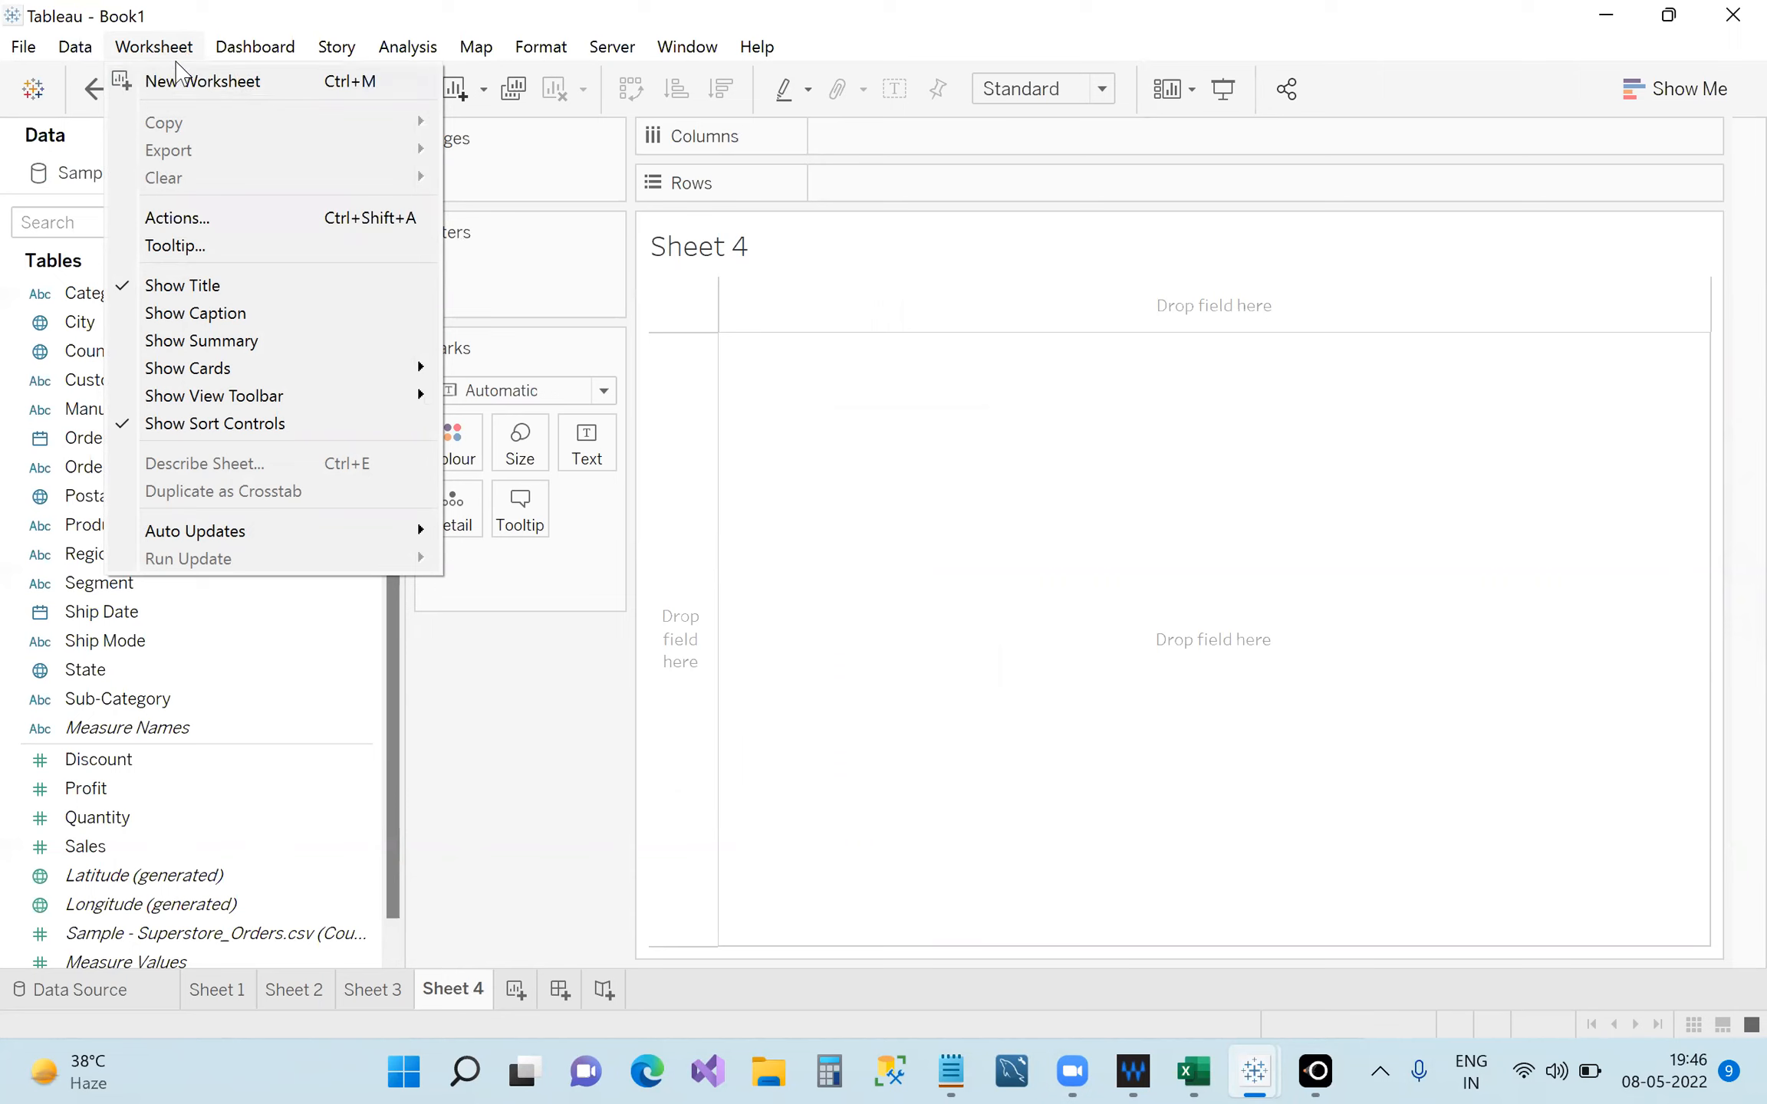
mouse_move(214, 370)
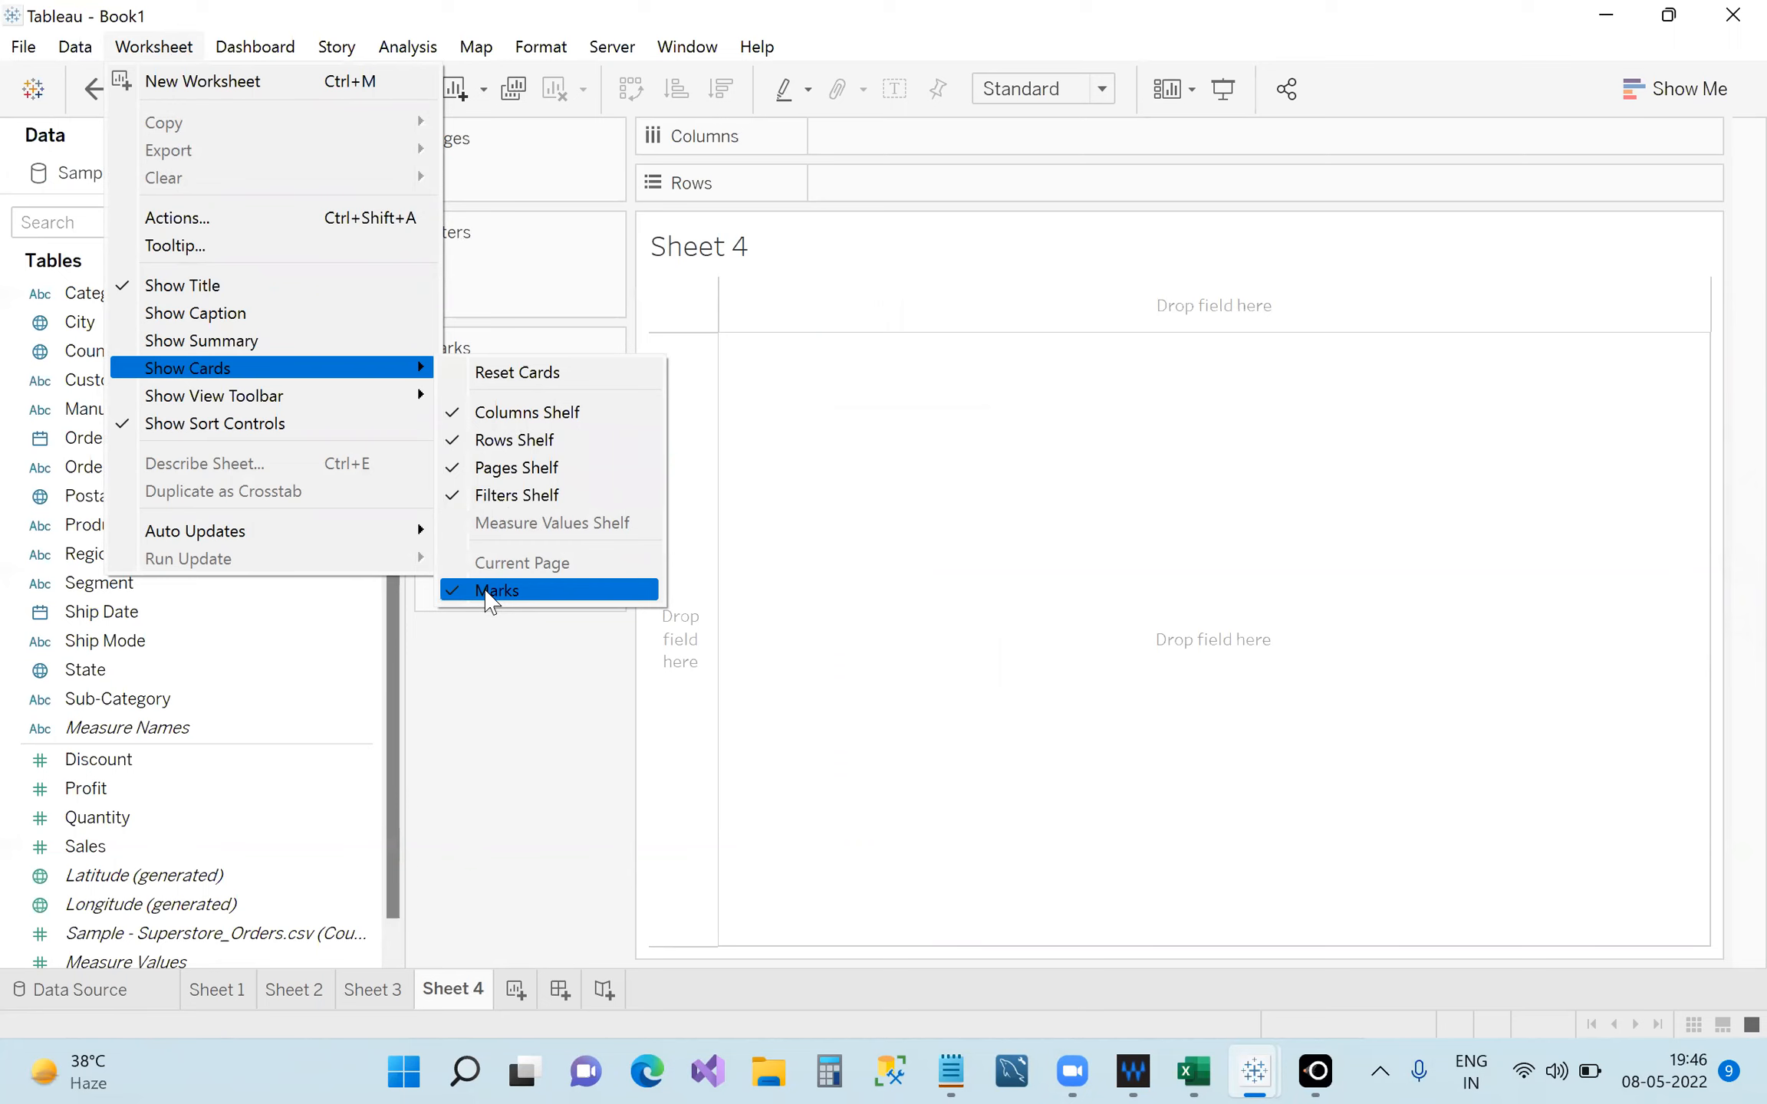
click(543, 762)
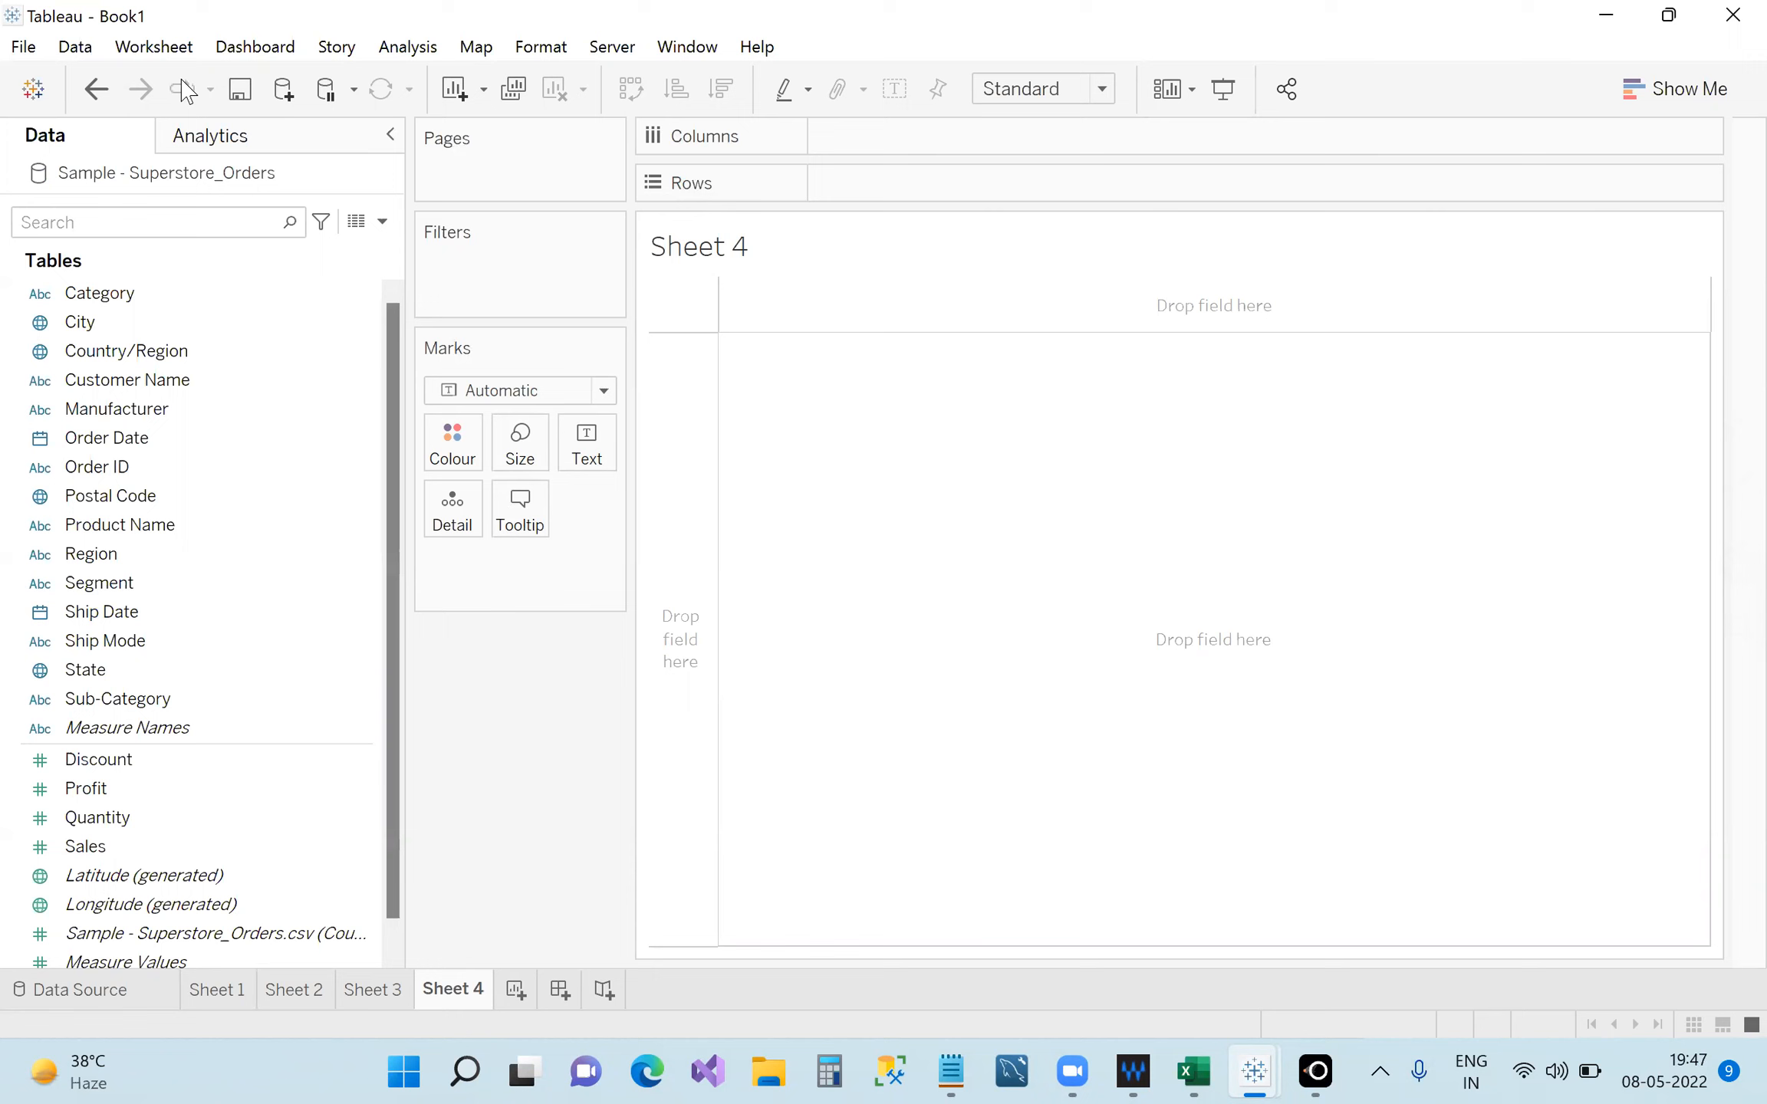
Hide the Columns shelf through Show Cards, then show it again.
click(155, 50)
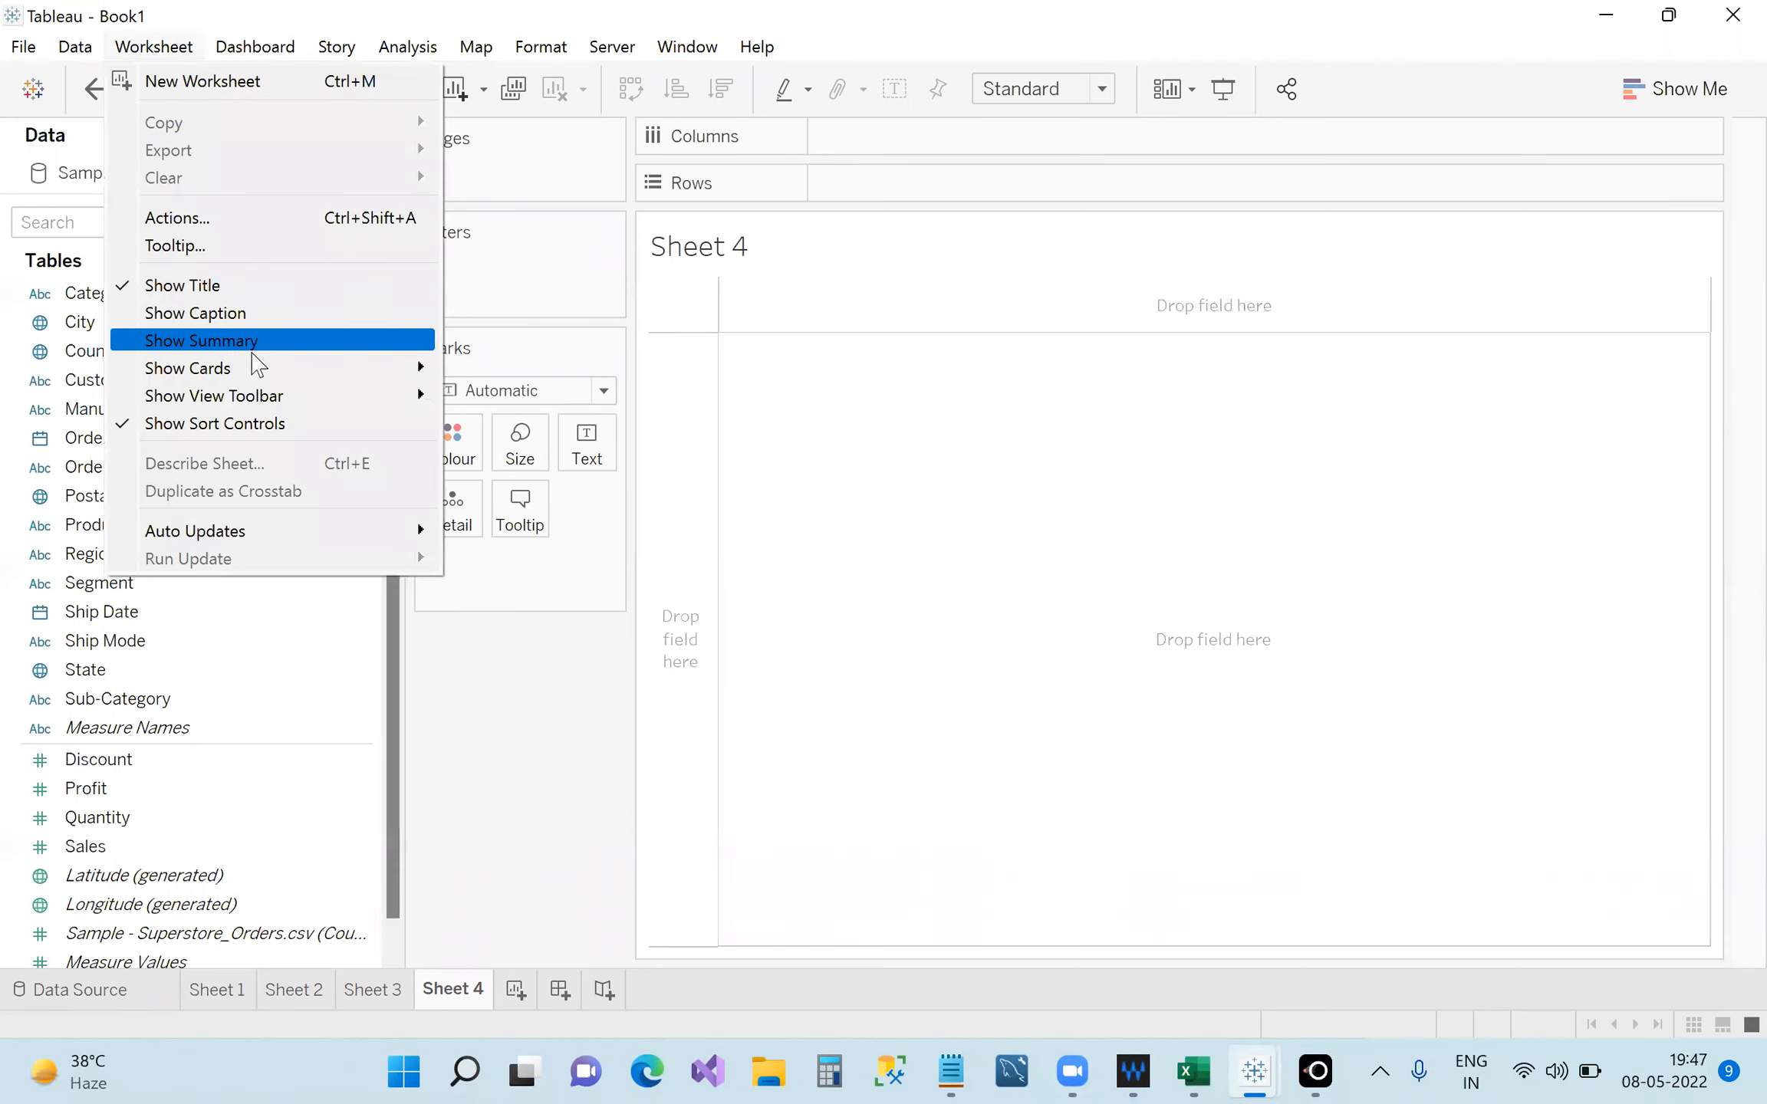
mouse_move(369, 376)
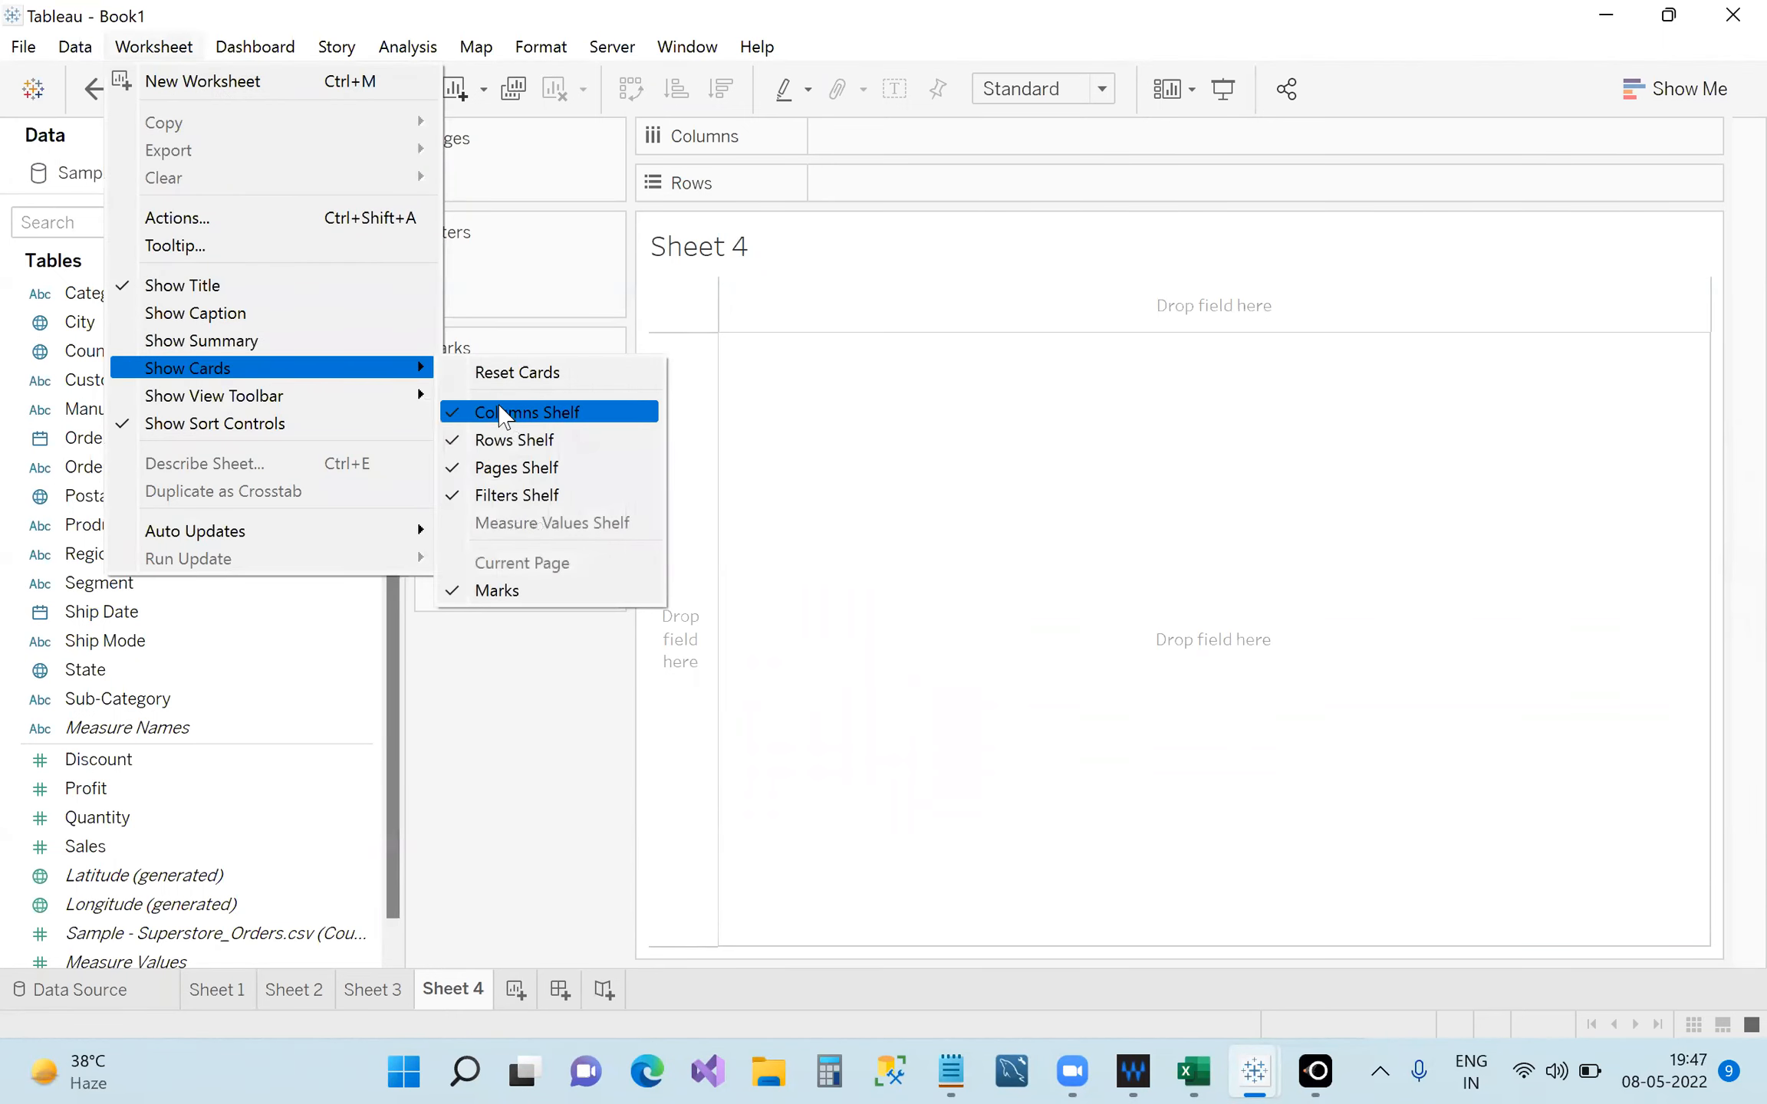
click(506, 402)
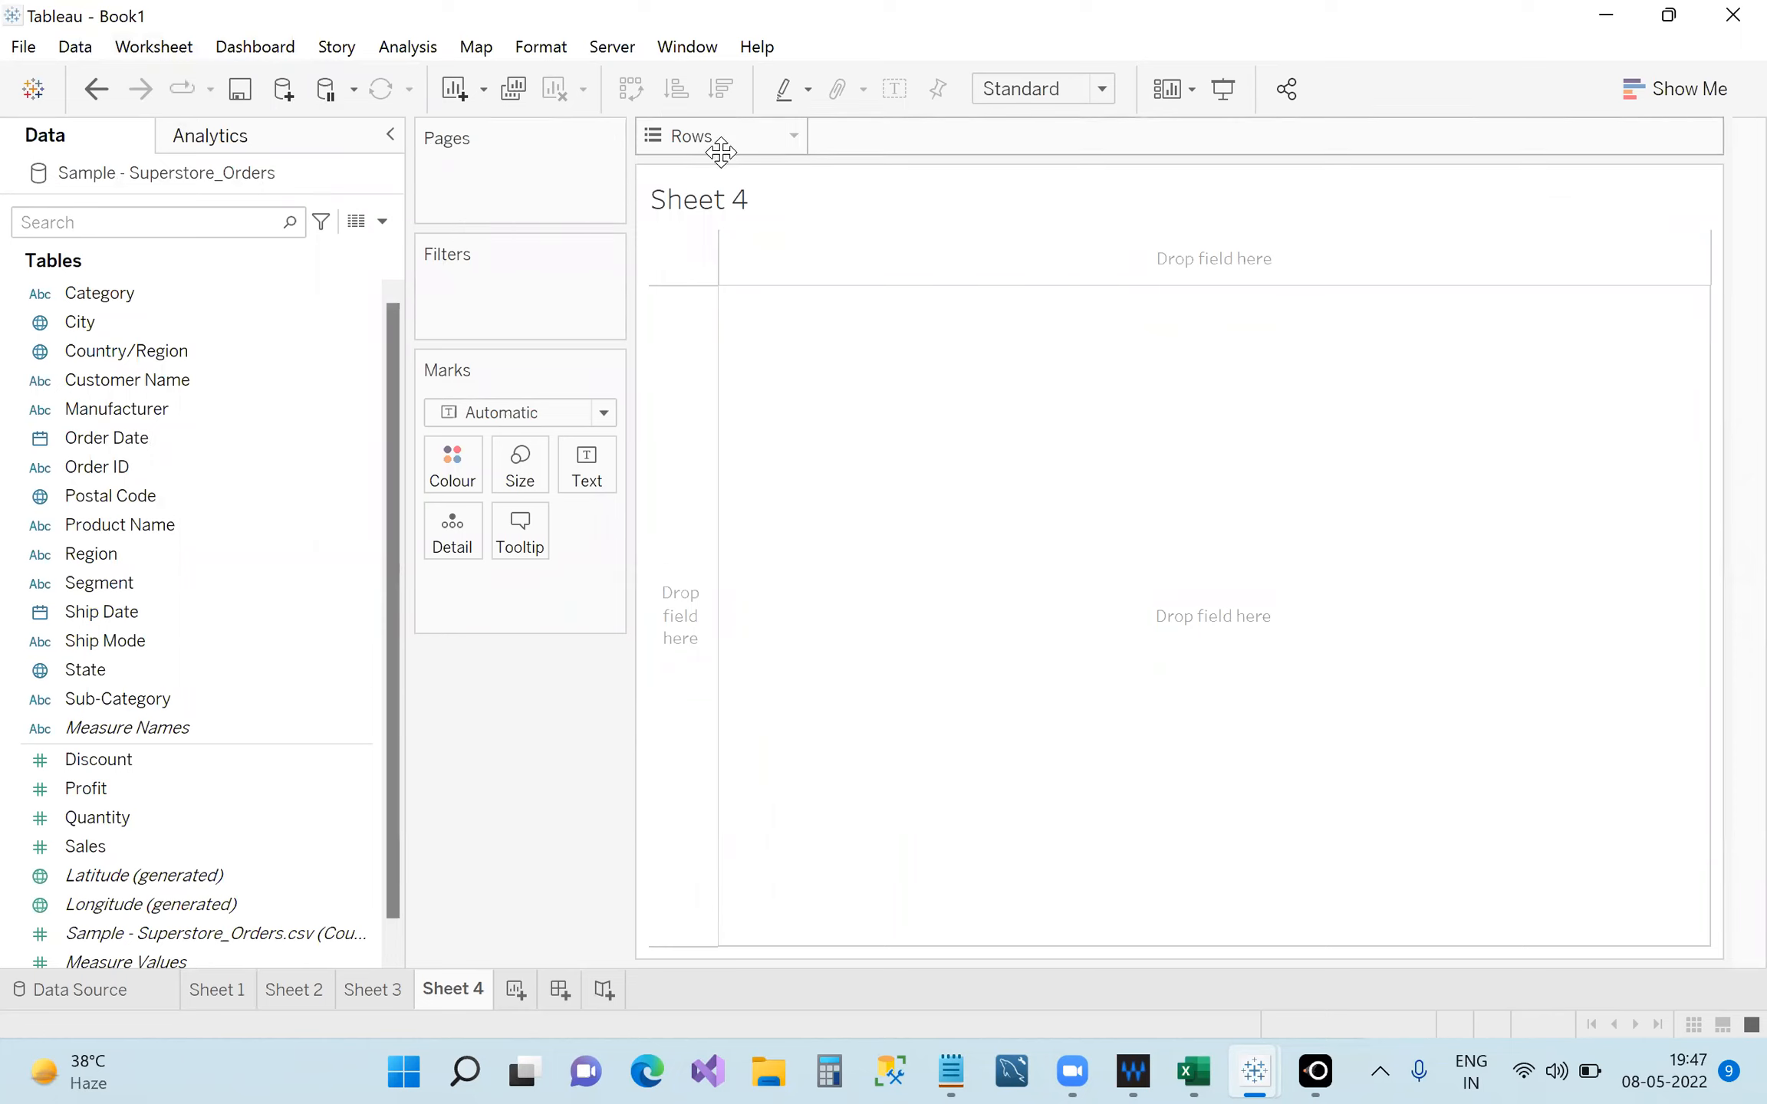
click(181, 54)
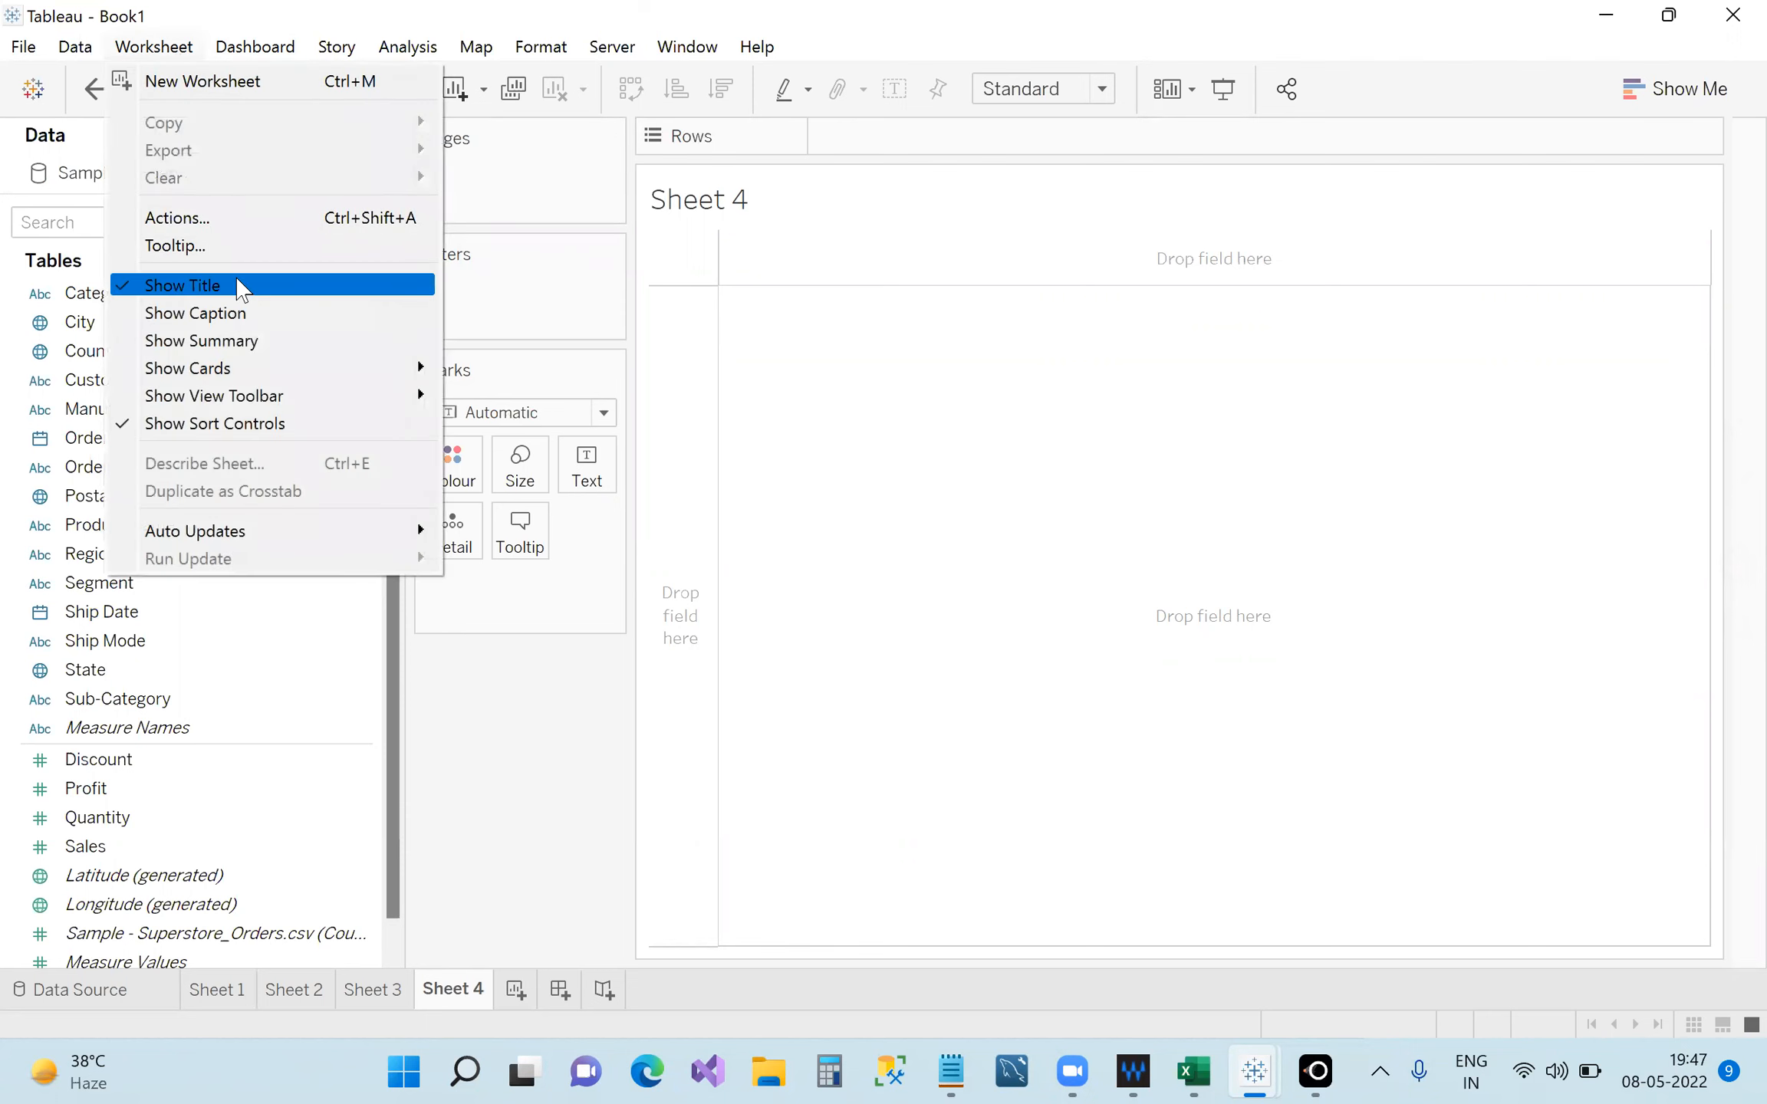
mouse_move(303, 376)
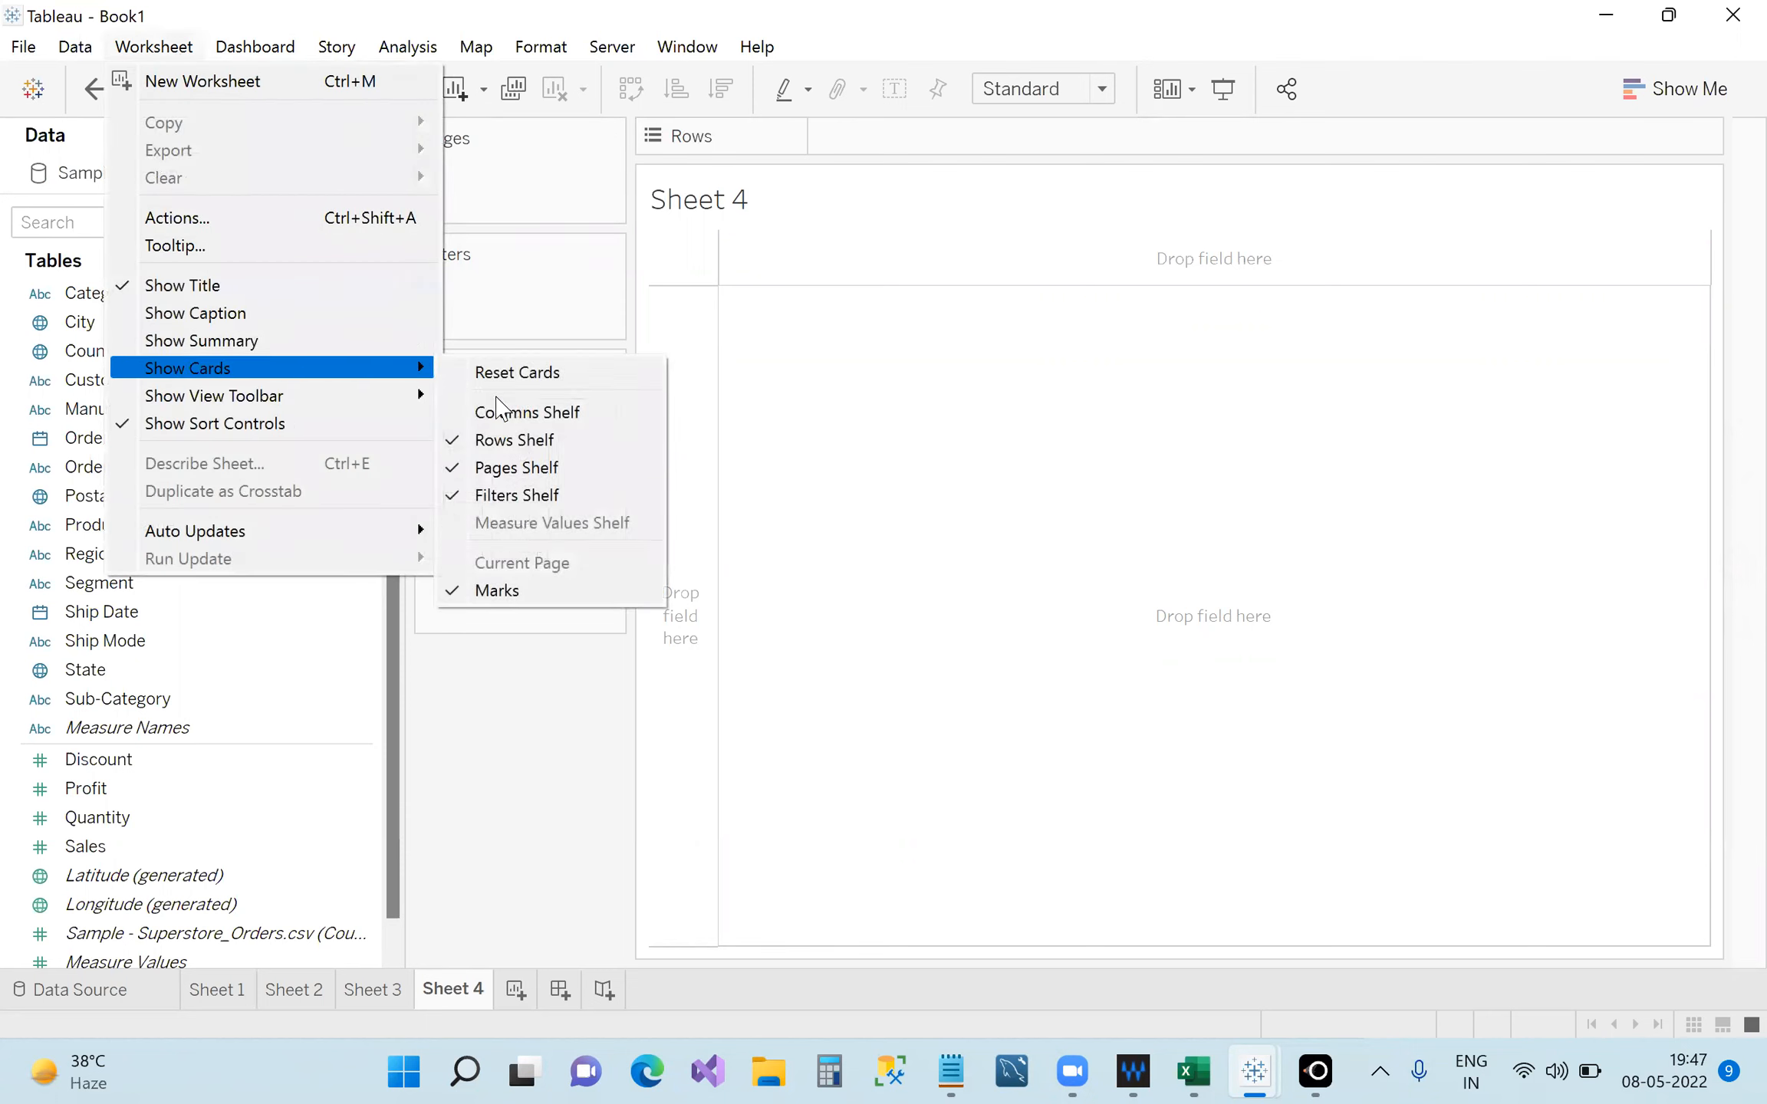
click(529, 414)
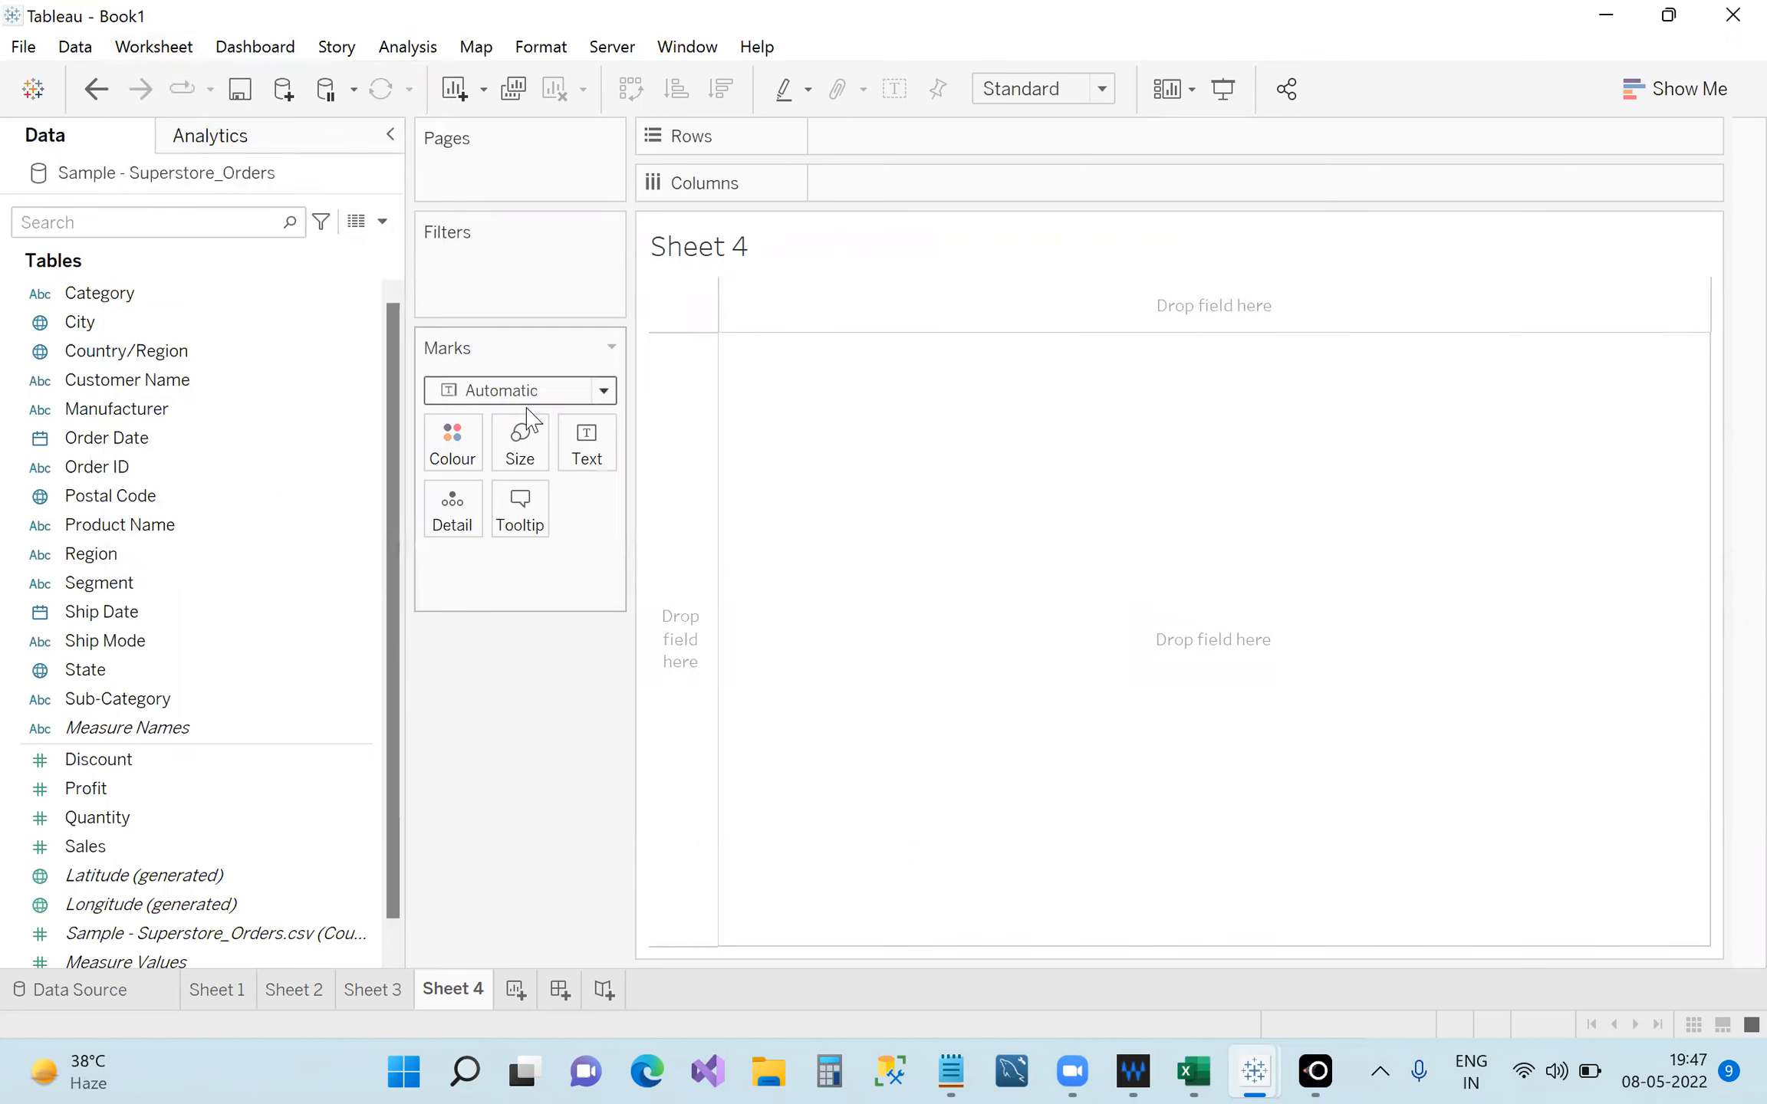
Hide and reshow the Pages card, then drag it back above Filters and Marks.
click(134, 50)
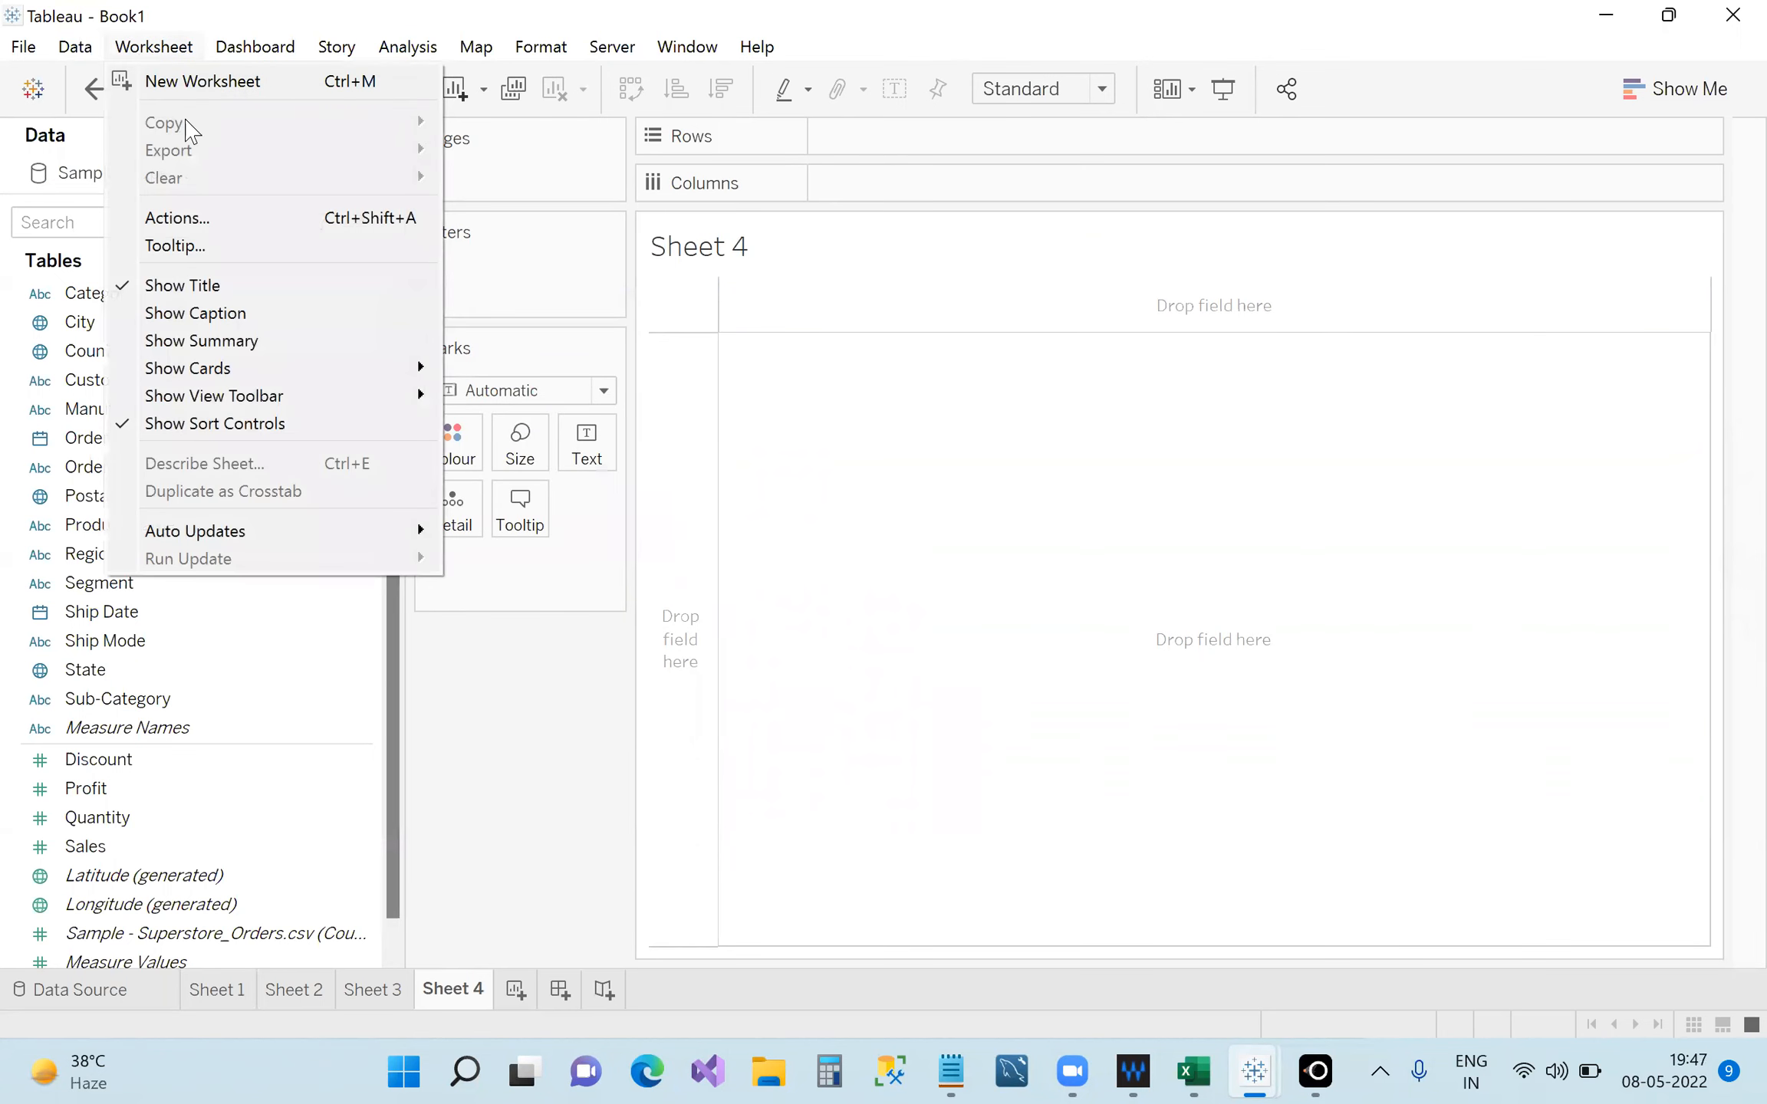
mouse_move(426, 360)
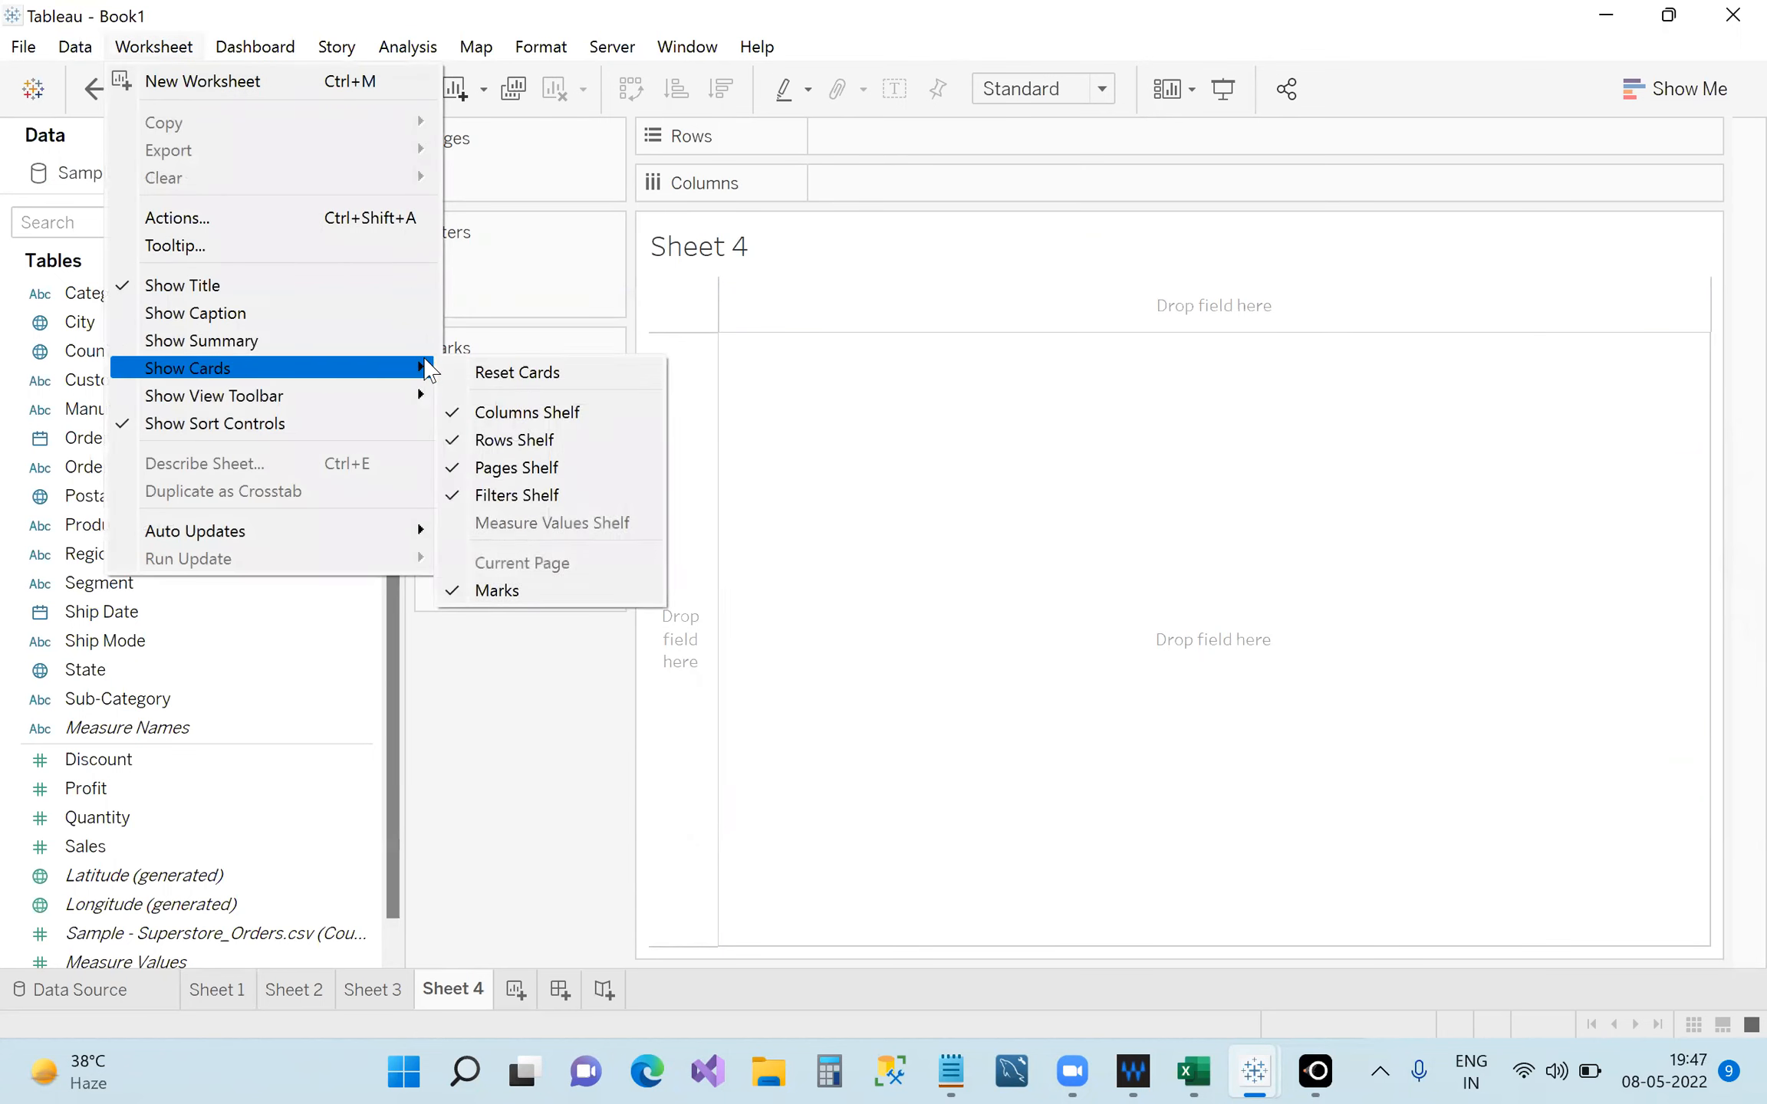
click(516, 467)
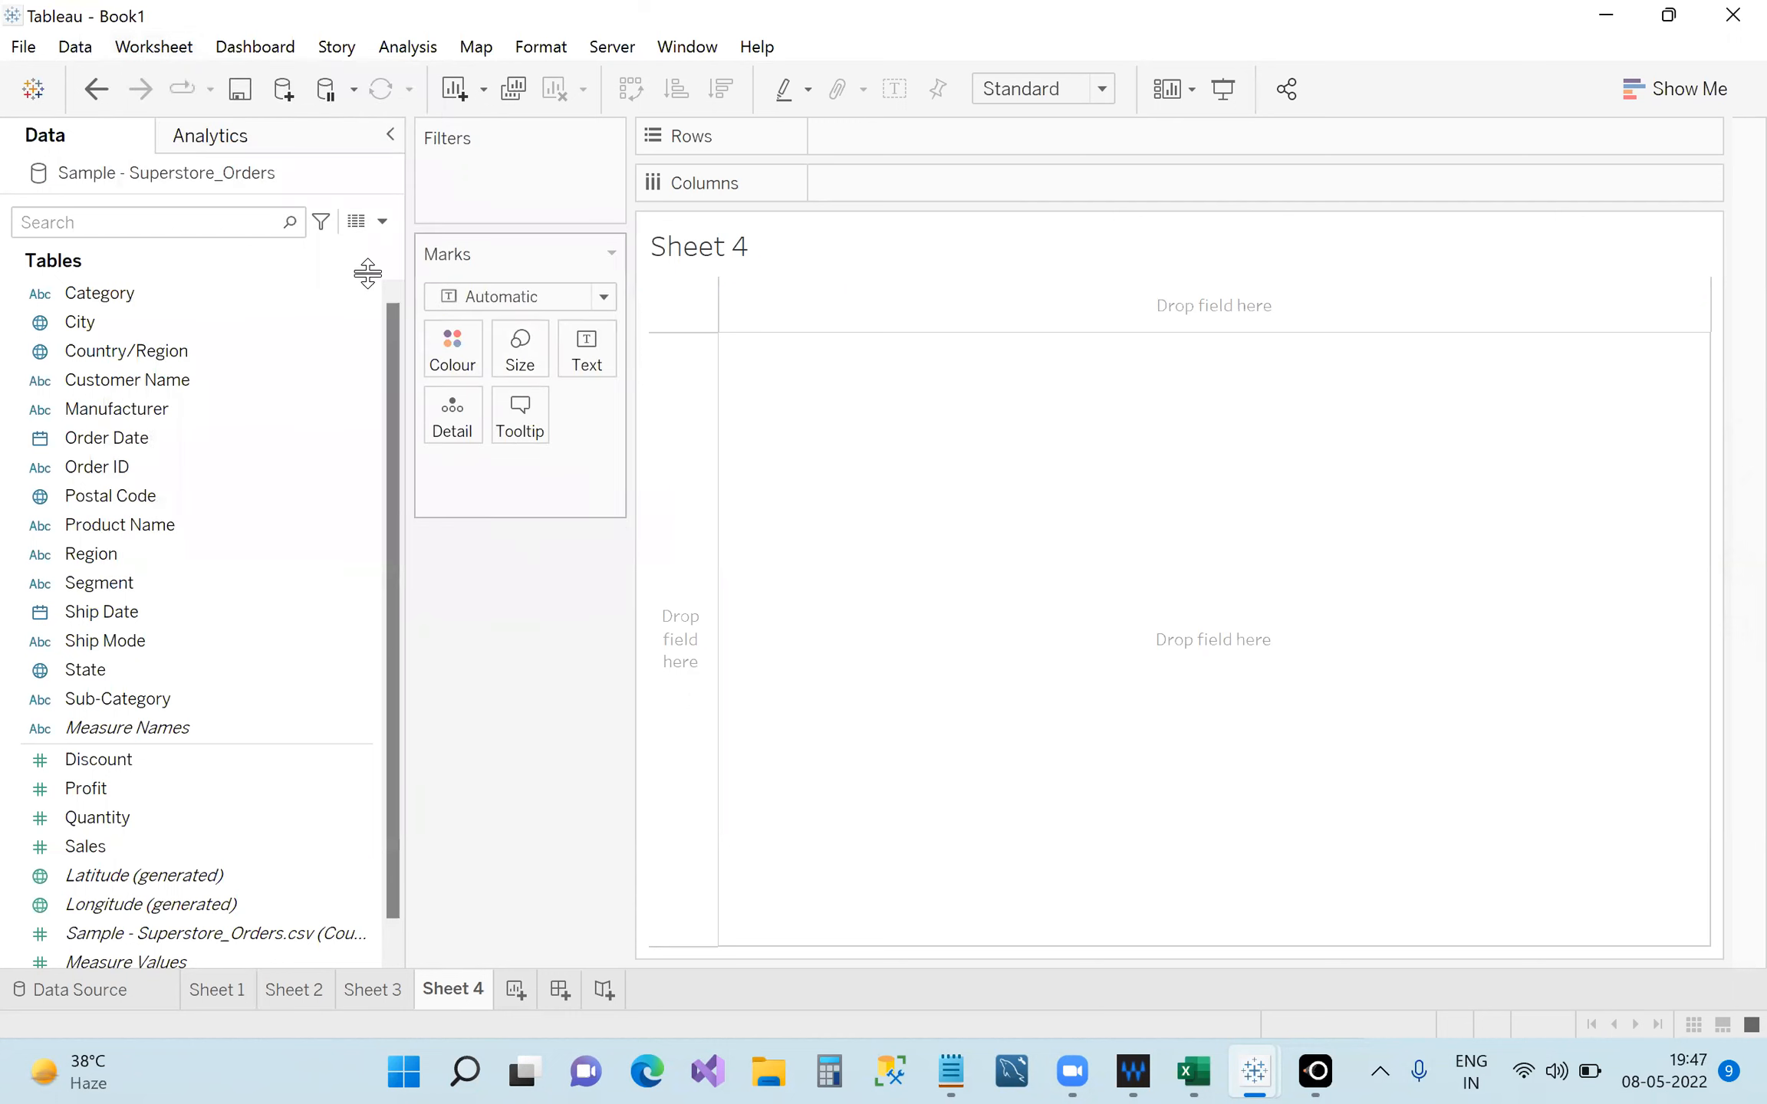
click(171, 48)
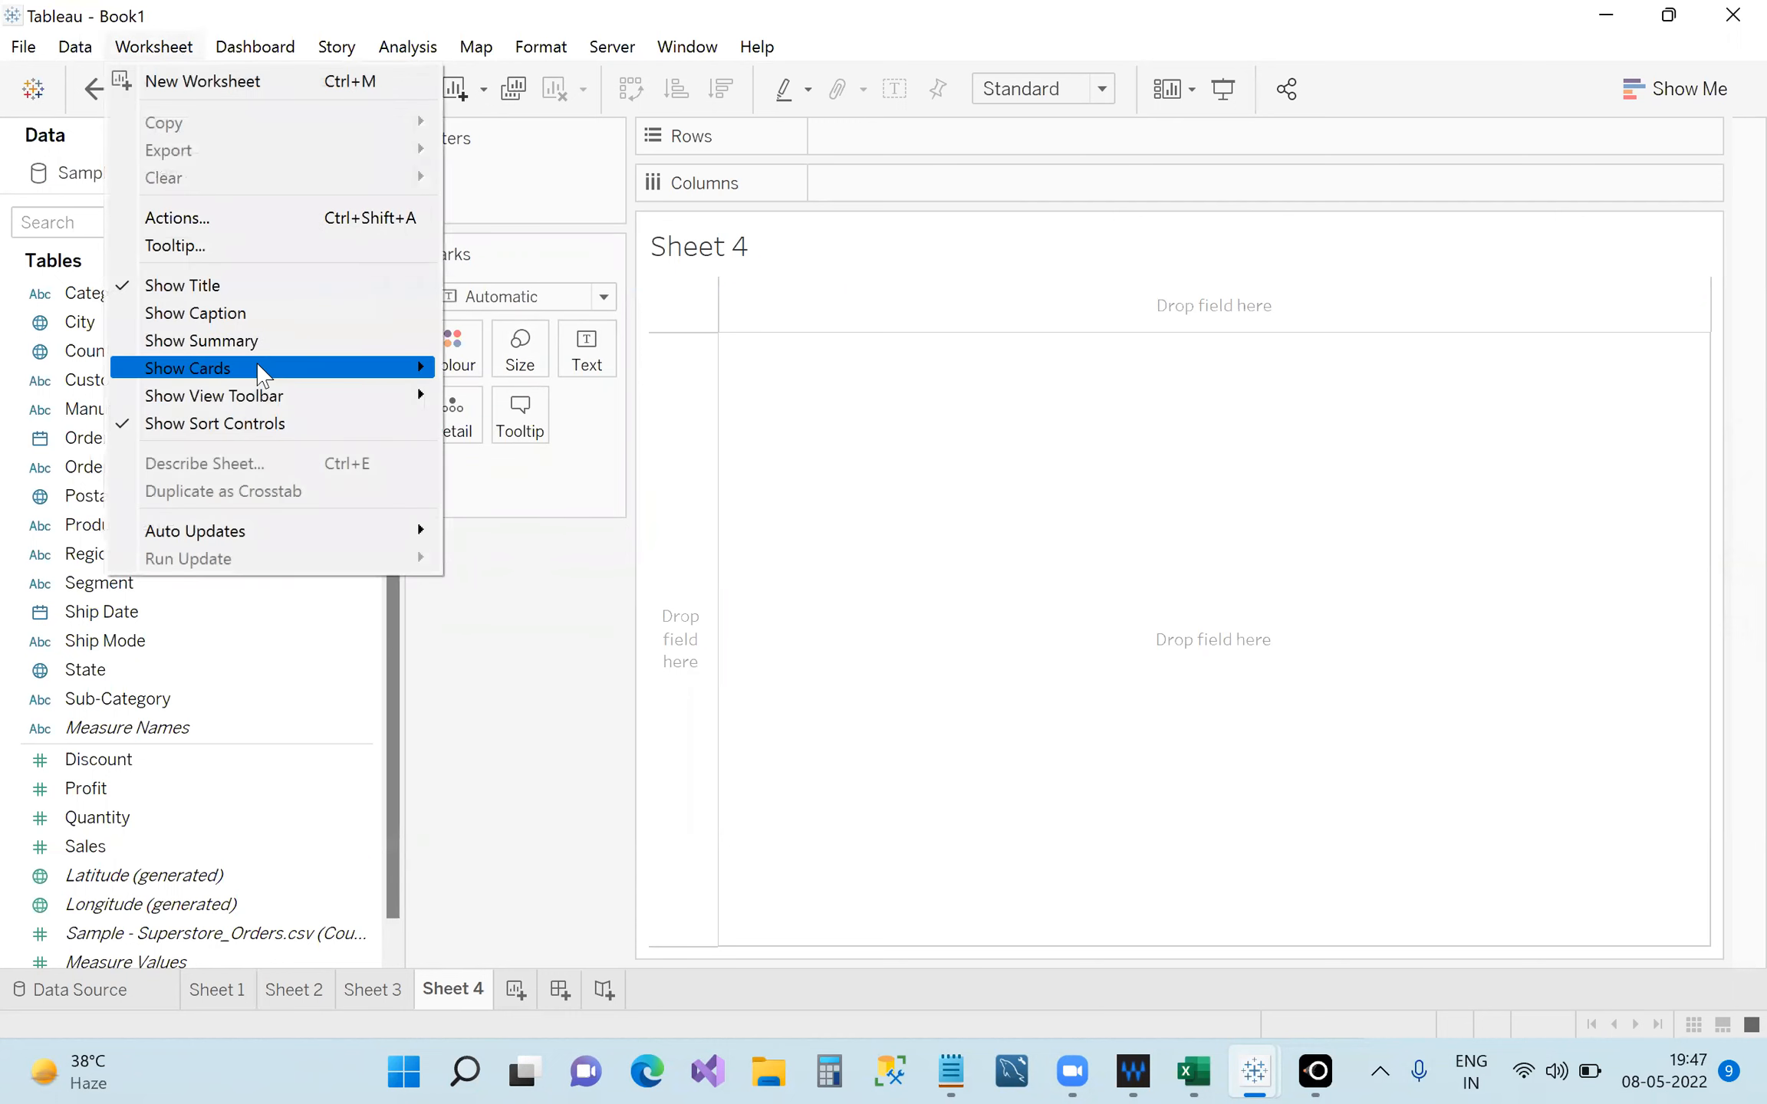
mouse_move(347, 369)
click(553, 470)
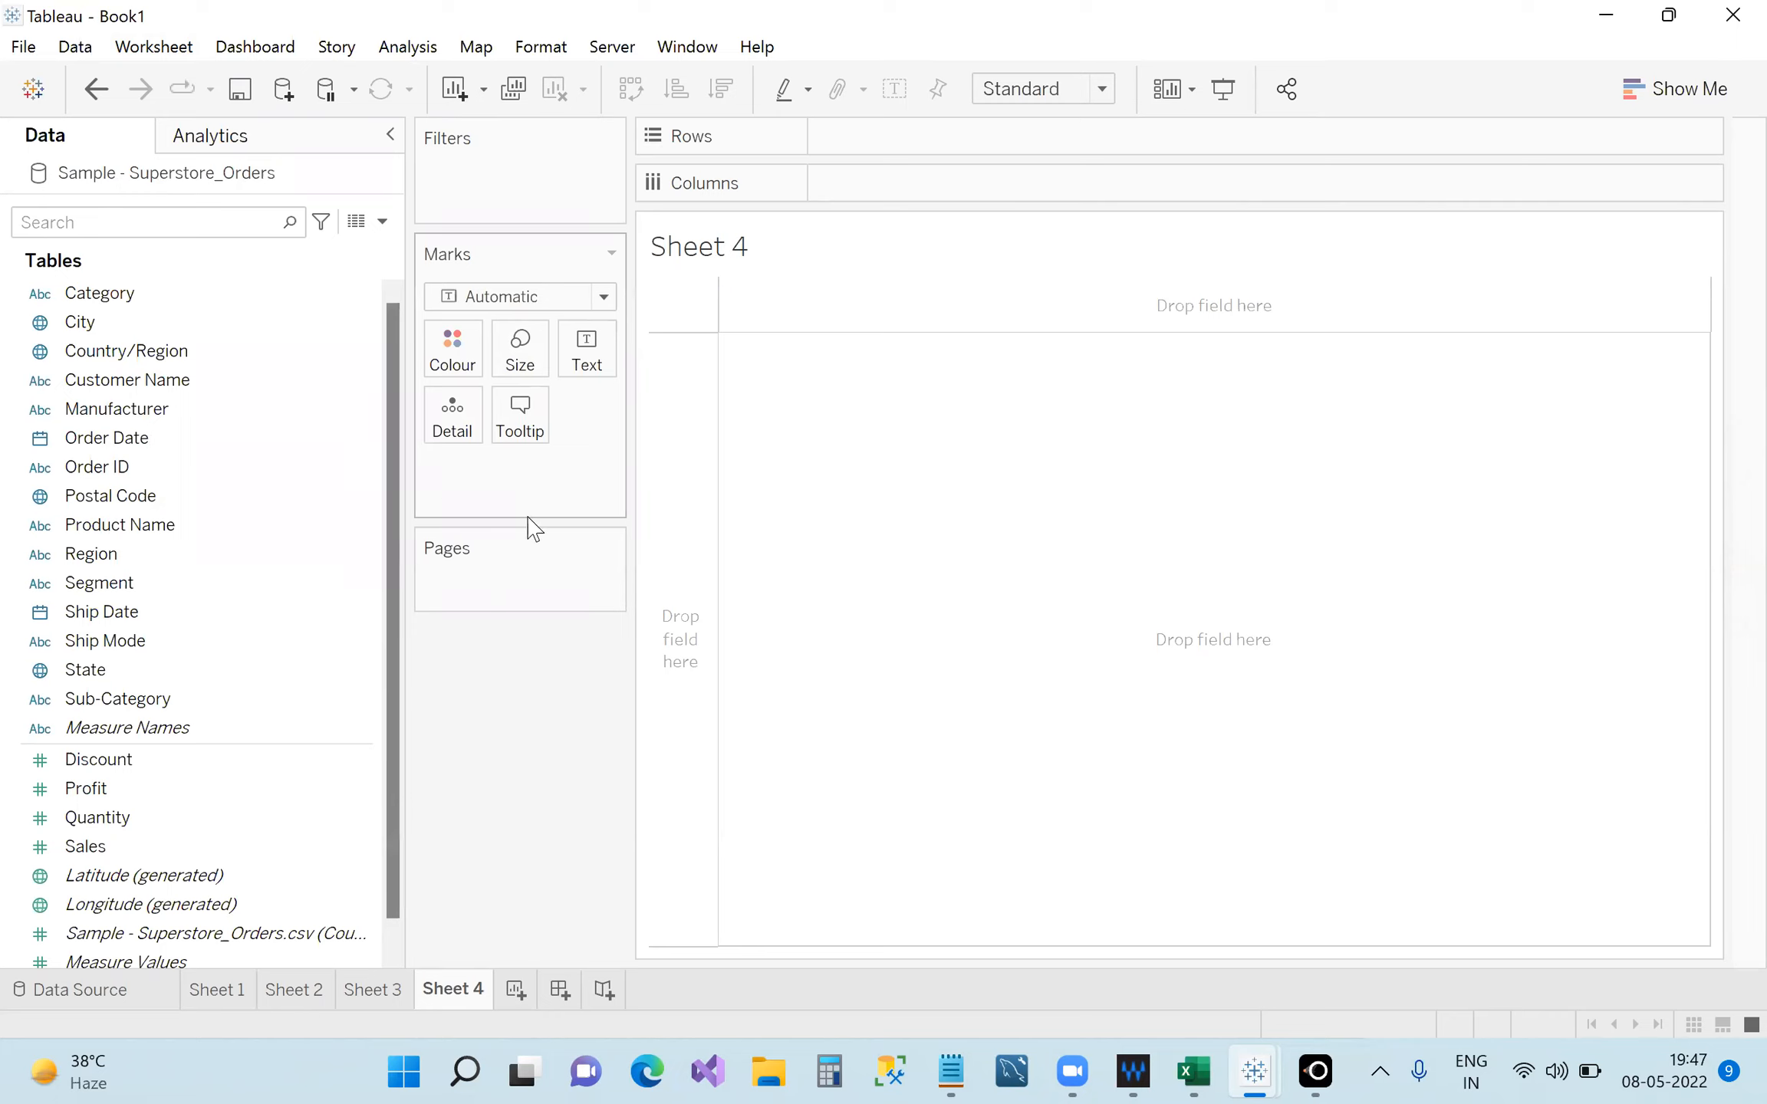
drag(517, 532, 497, 225)
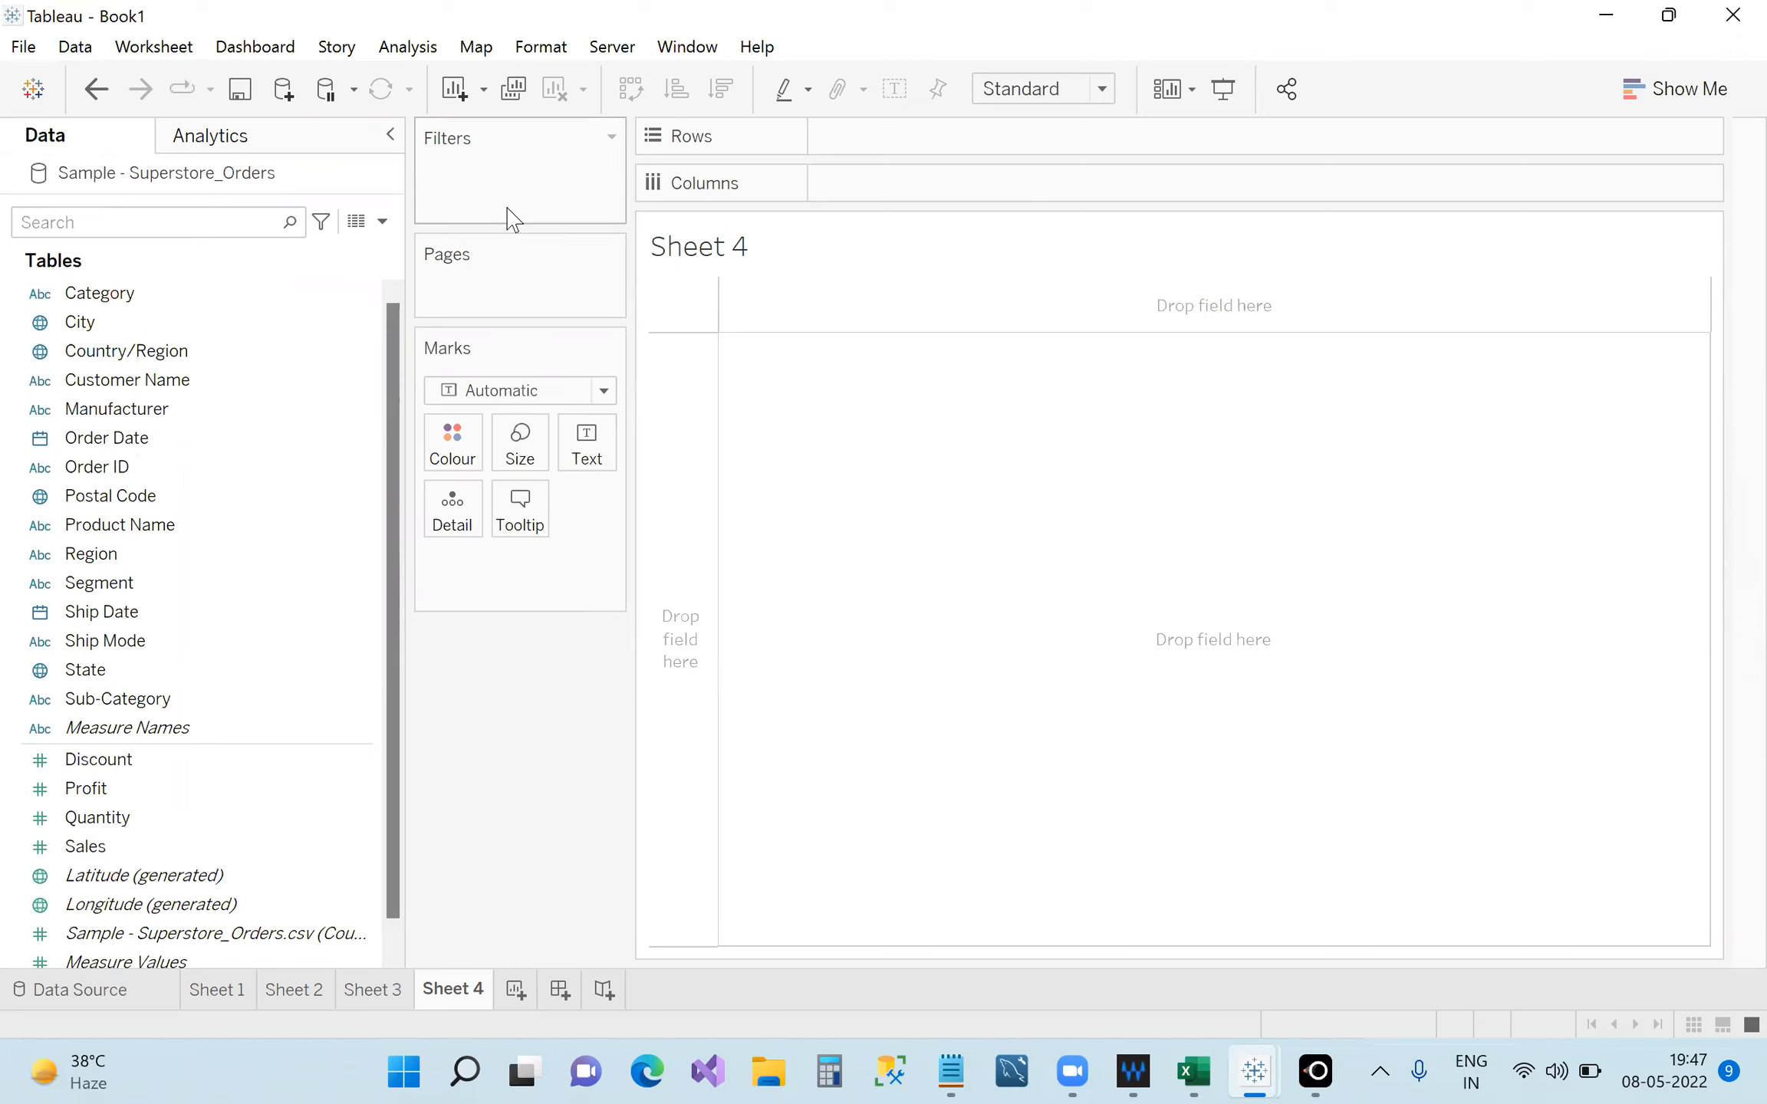
drag(501, 250, 506, 124)
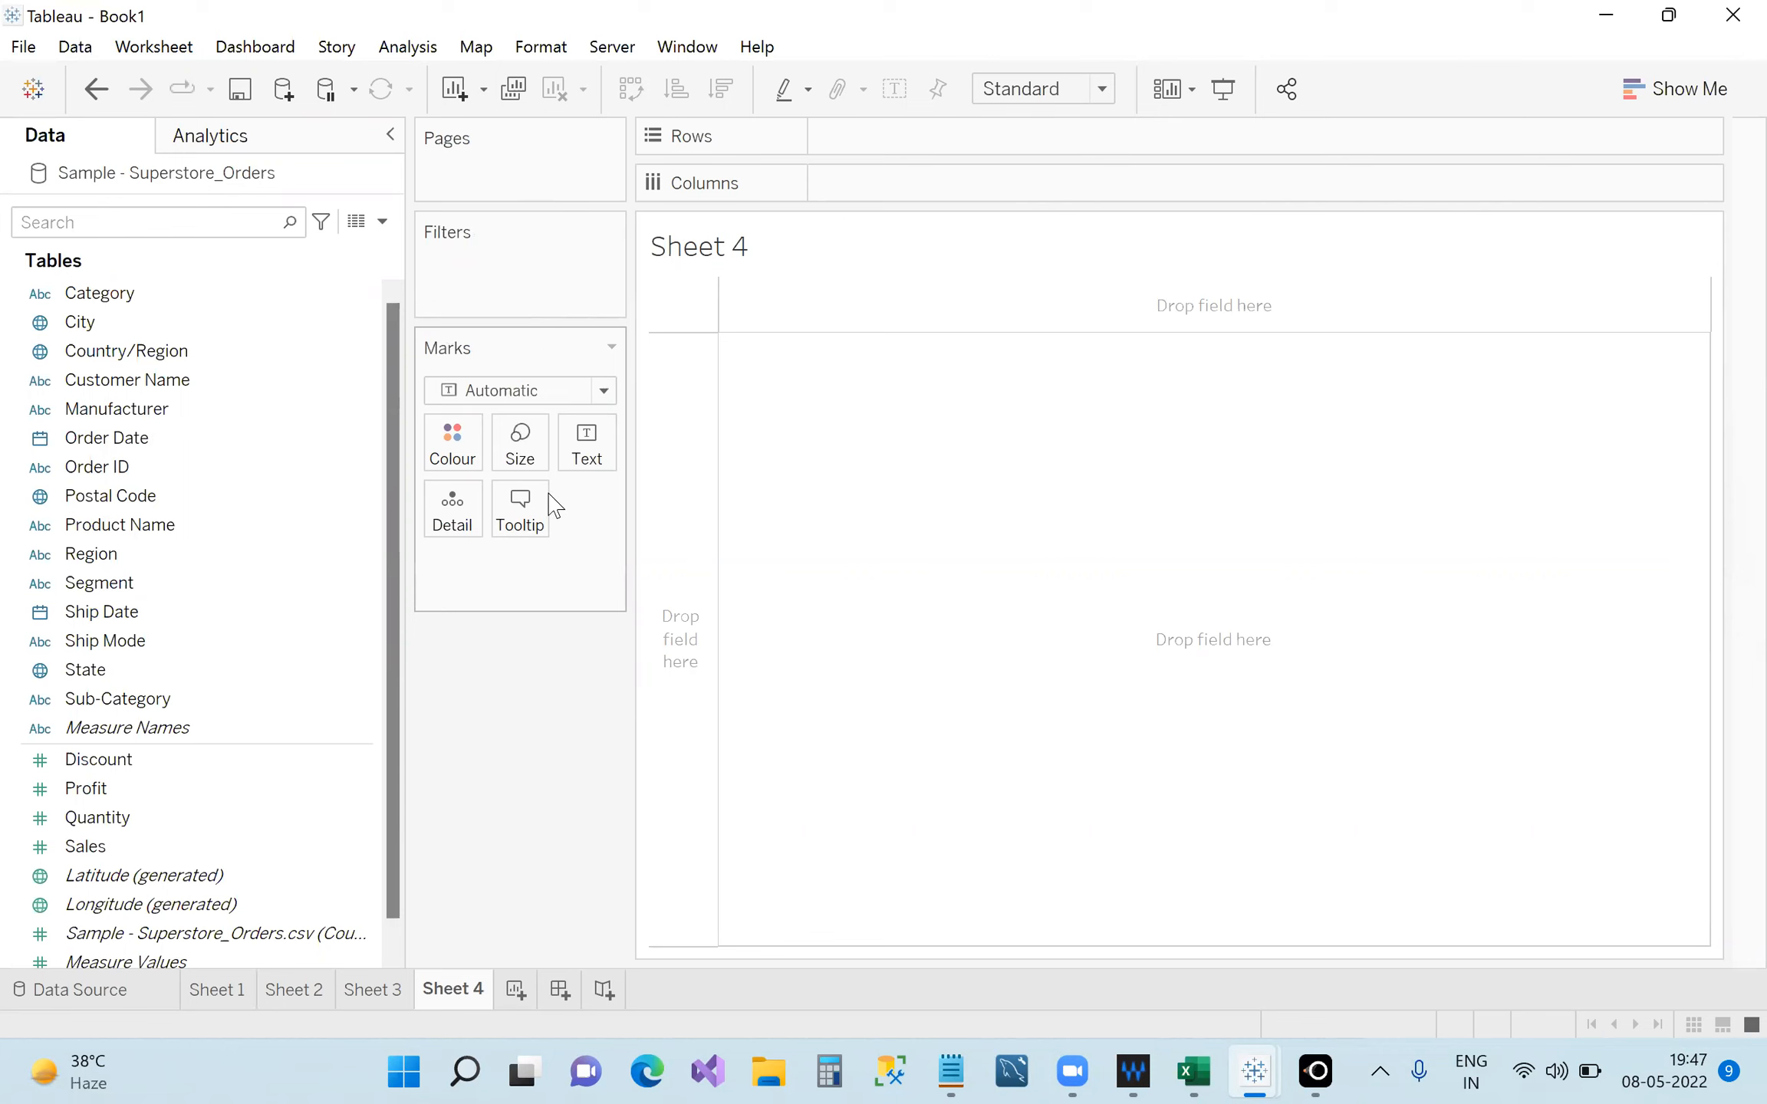
Return to Sheet 1 and colour the bars by Segment, adding a Consumer/Corporate/Home Office legend.
click(218, 991)
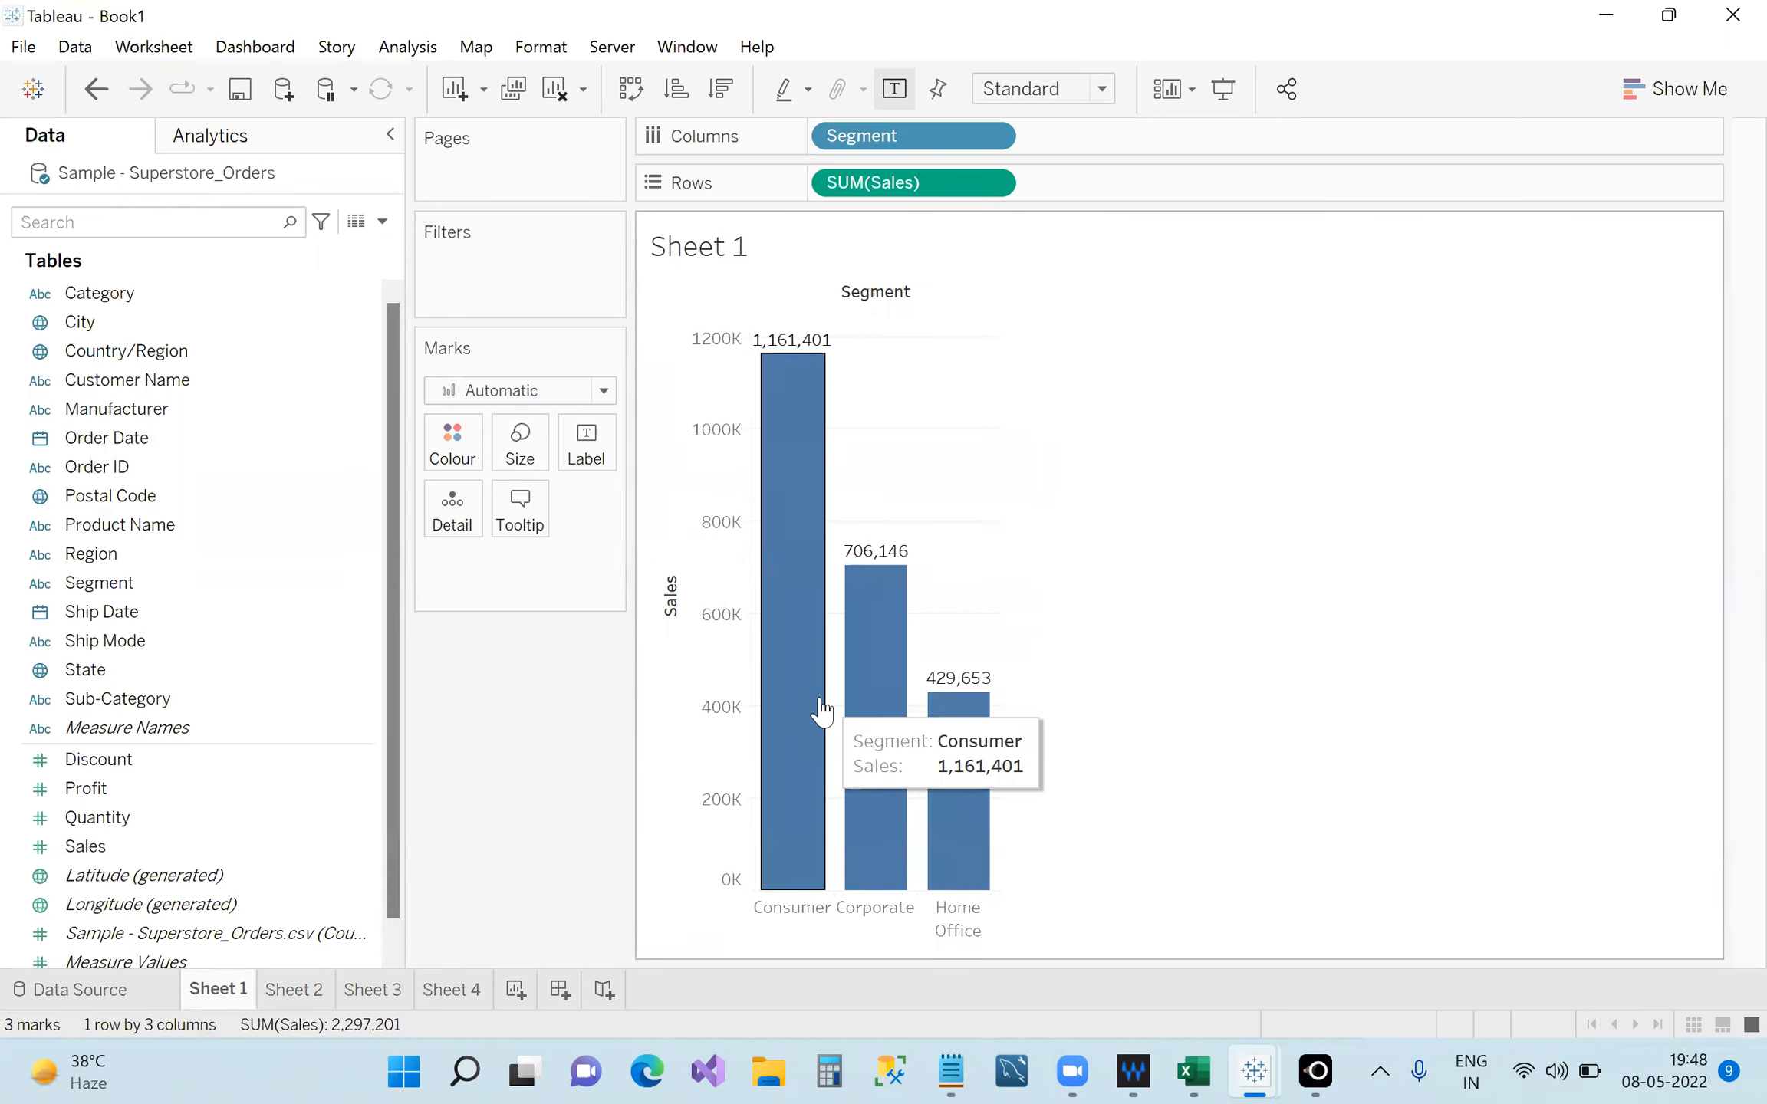
mouse_move(864, 736)
mouse_move(970, 787)
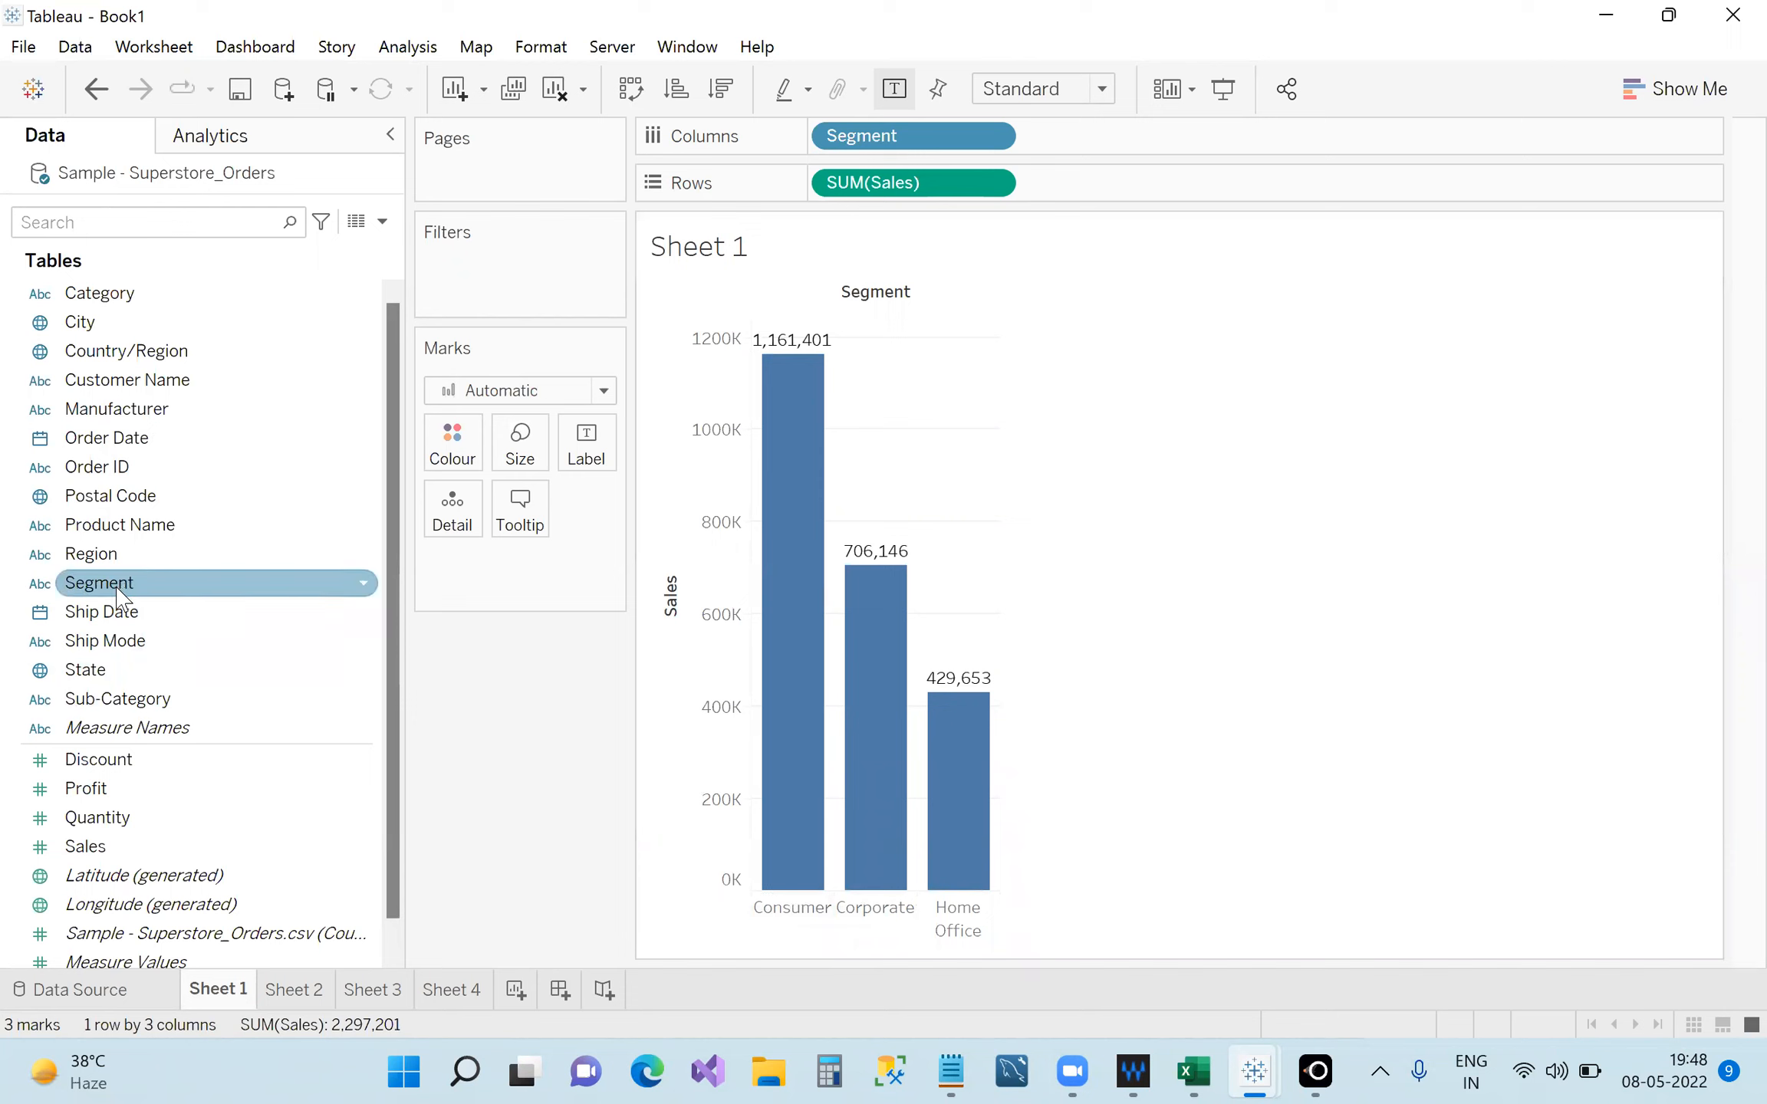
drag(116, 592, 451, 467)
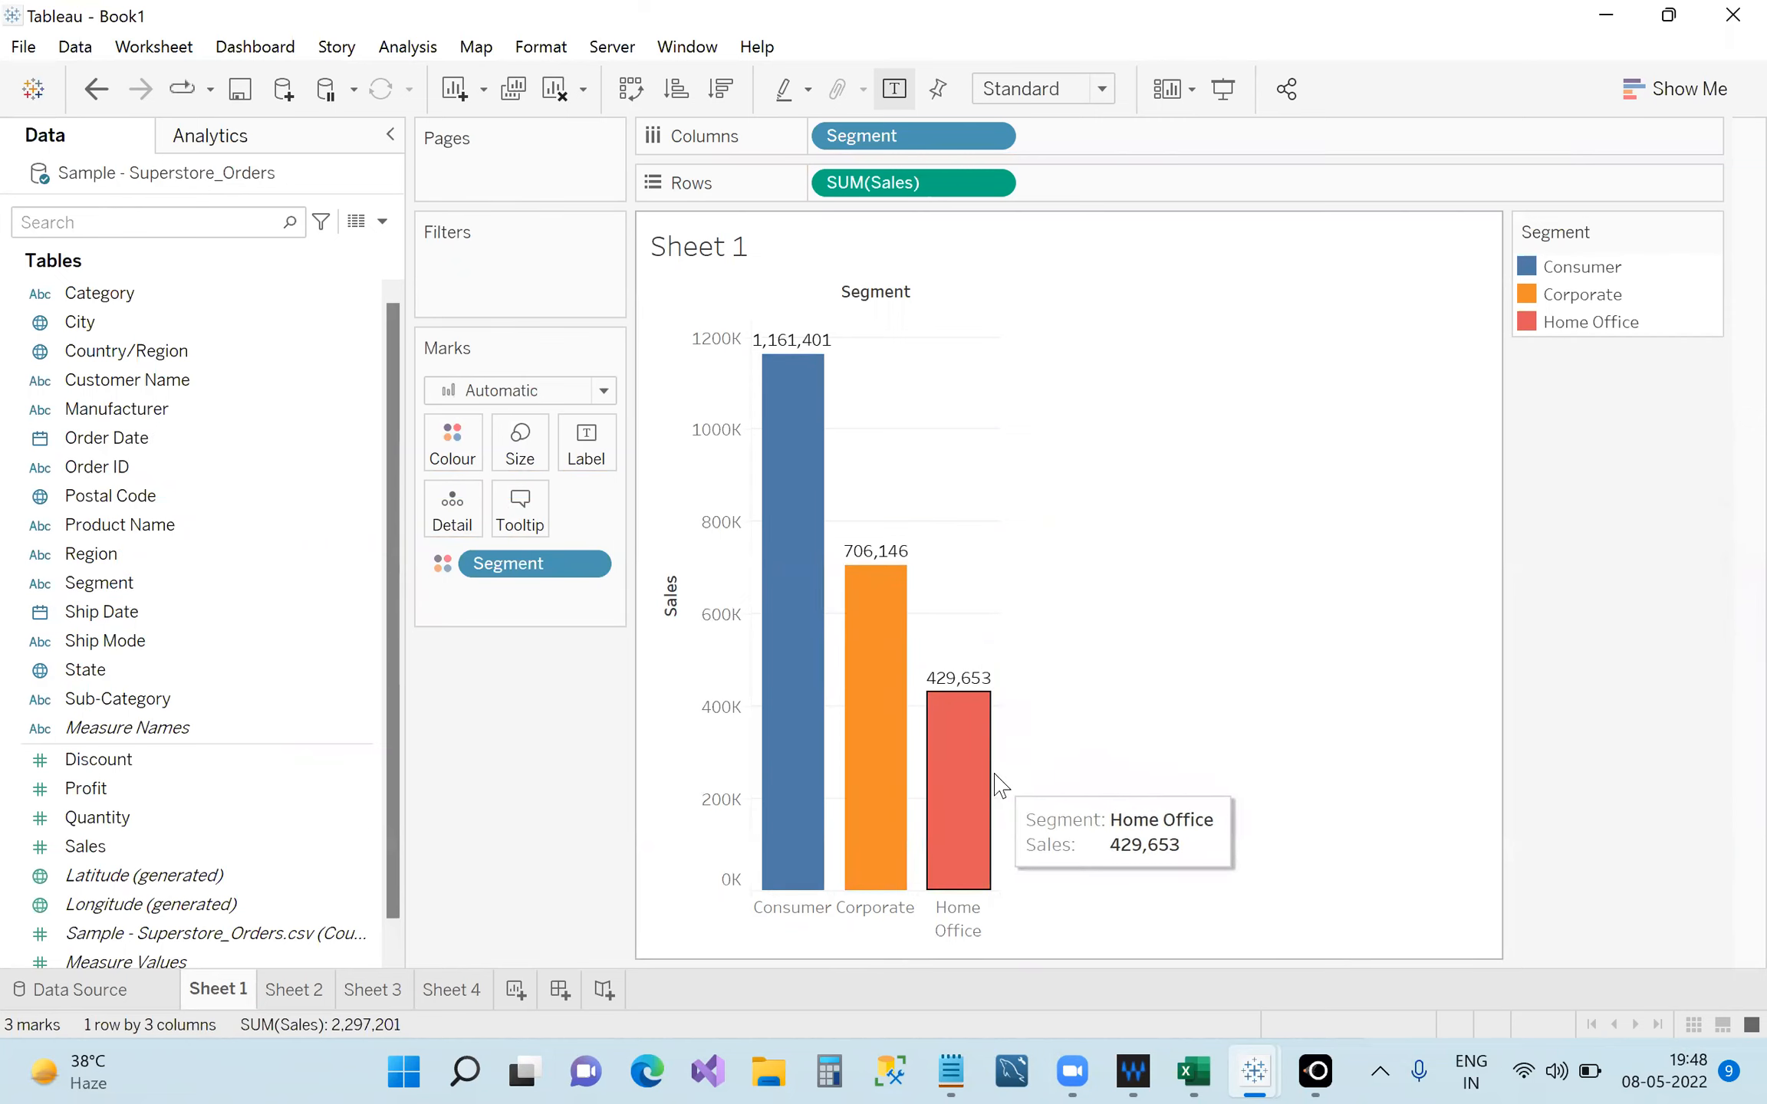
double_click(1538, 269)
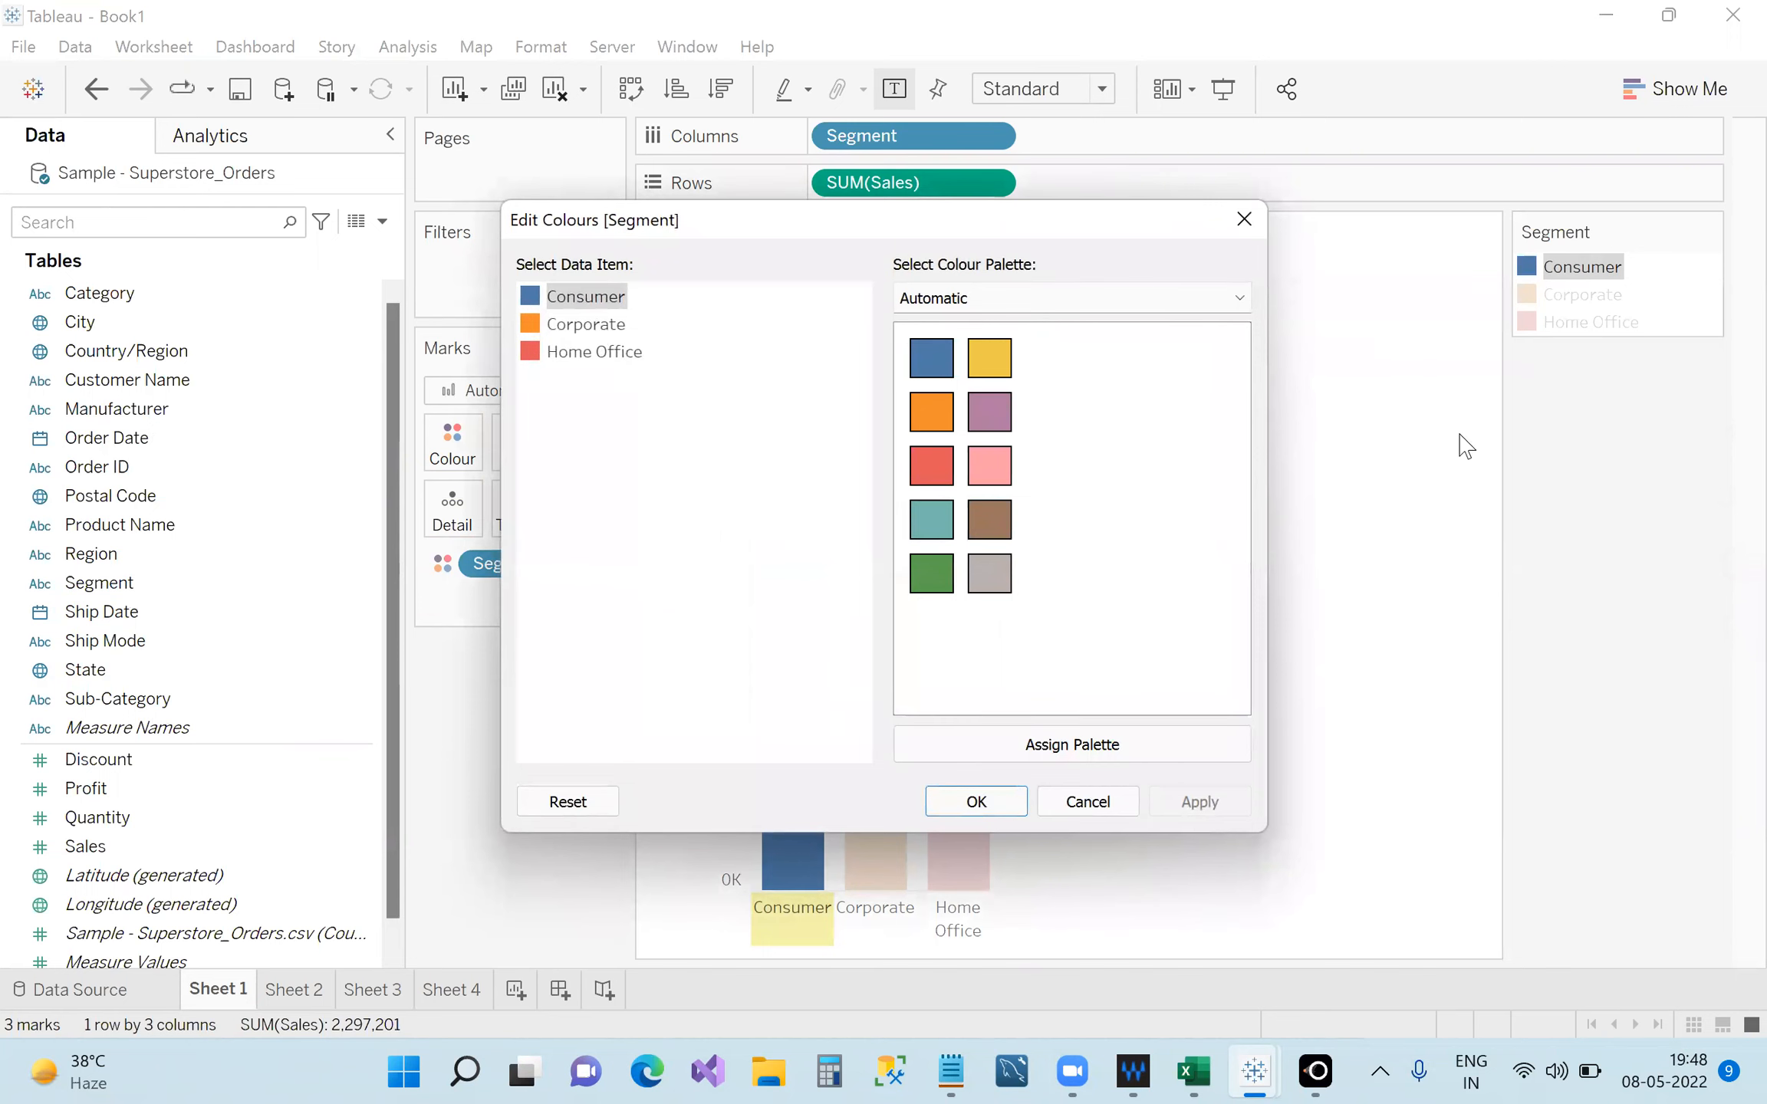
click(1244, 219)
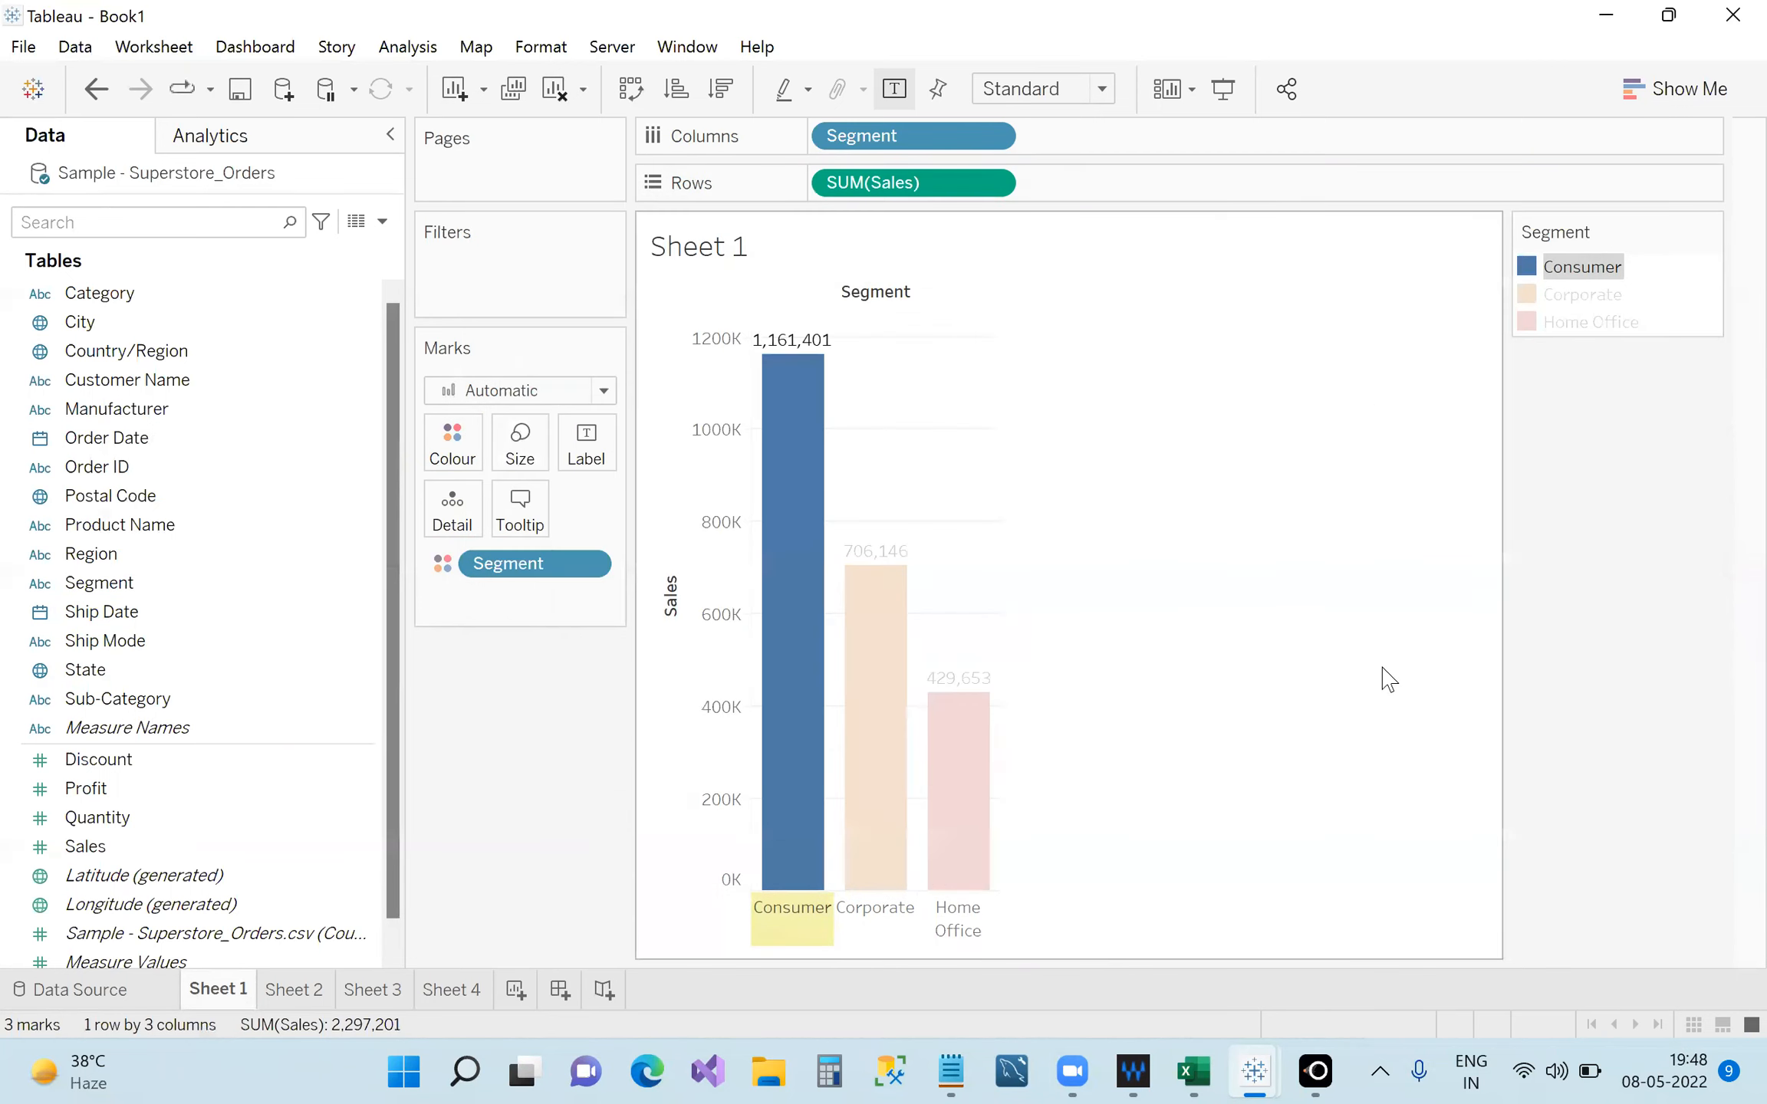
click(1620, 473)
mouse_move(951, 725)
mouse_move(759, 431)
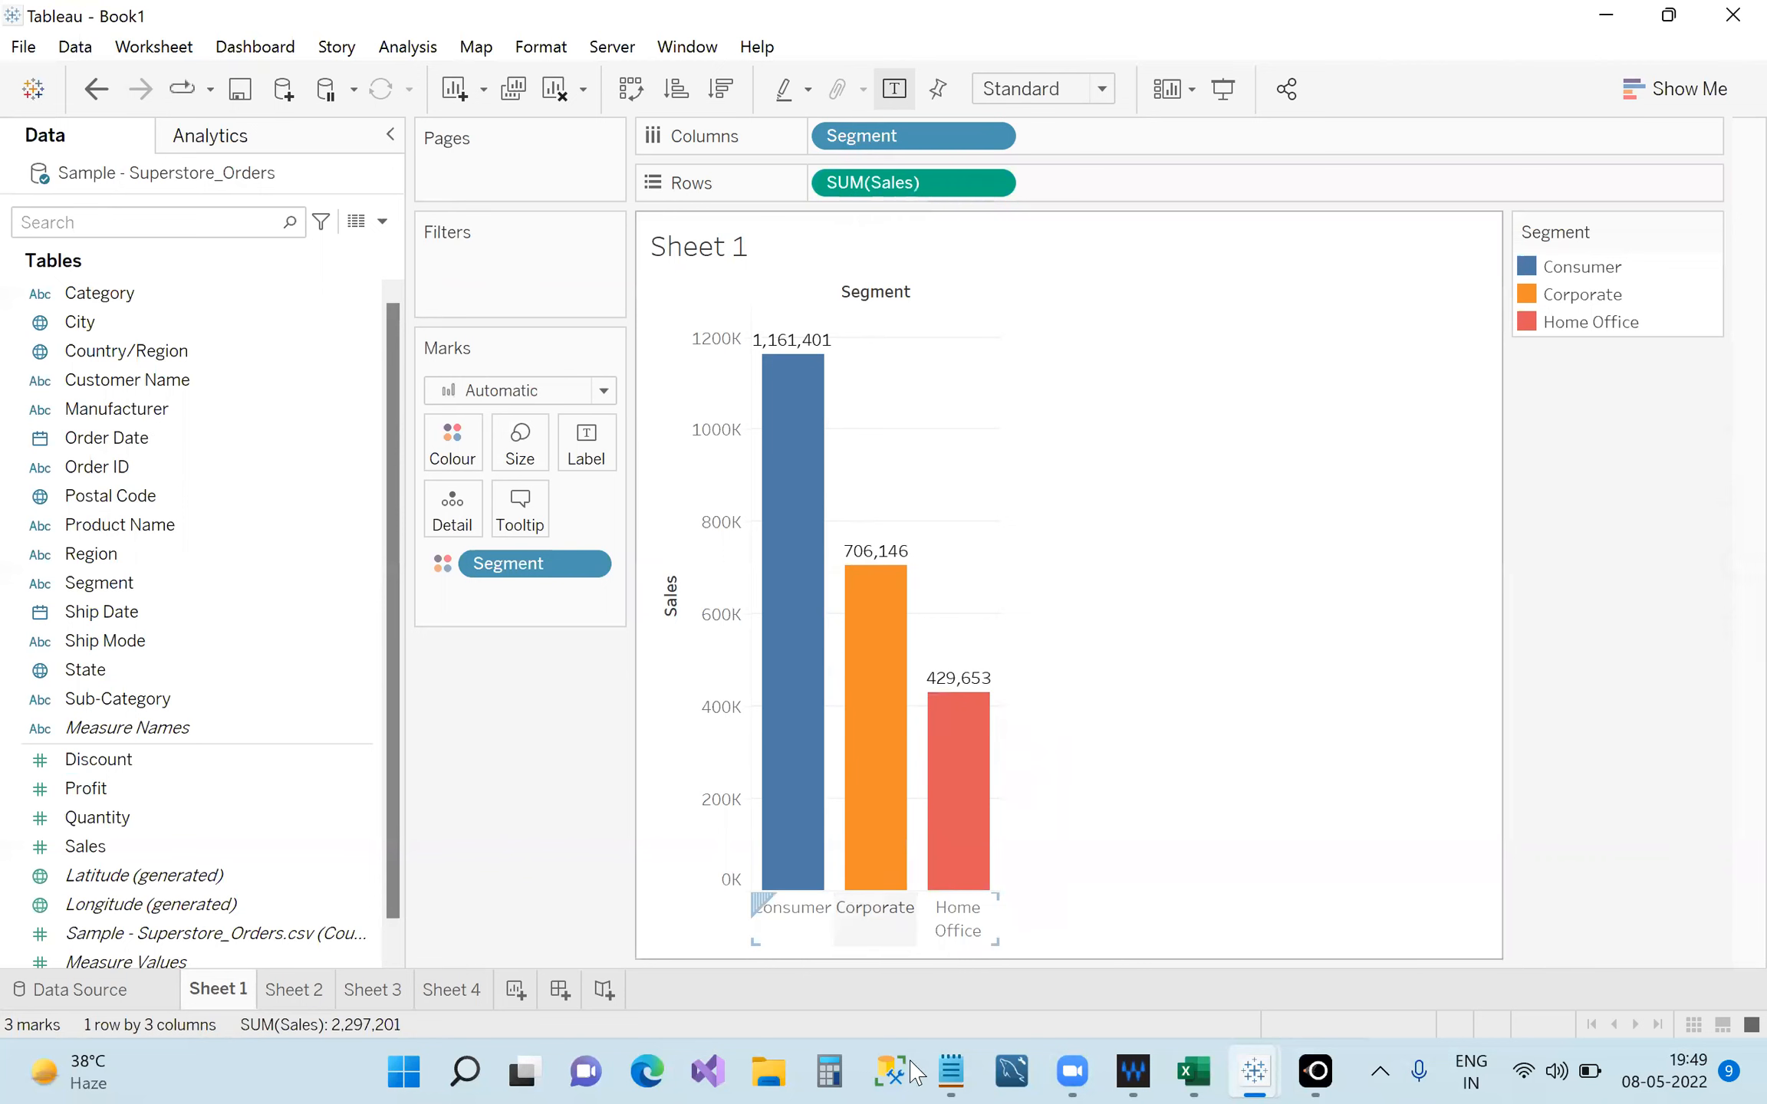
Add the note 'Everything in blue is discrete and everything in green is continuous'.
click(951, 1072)
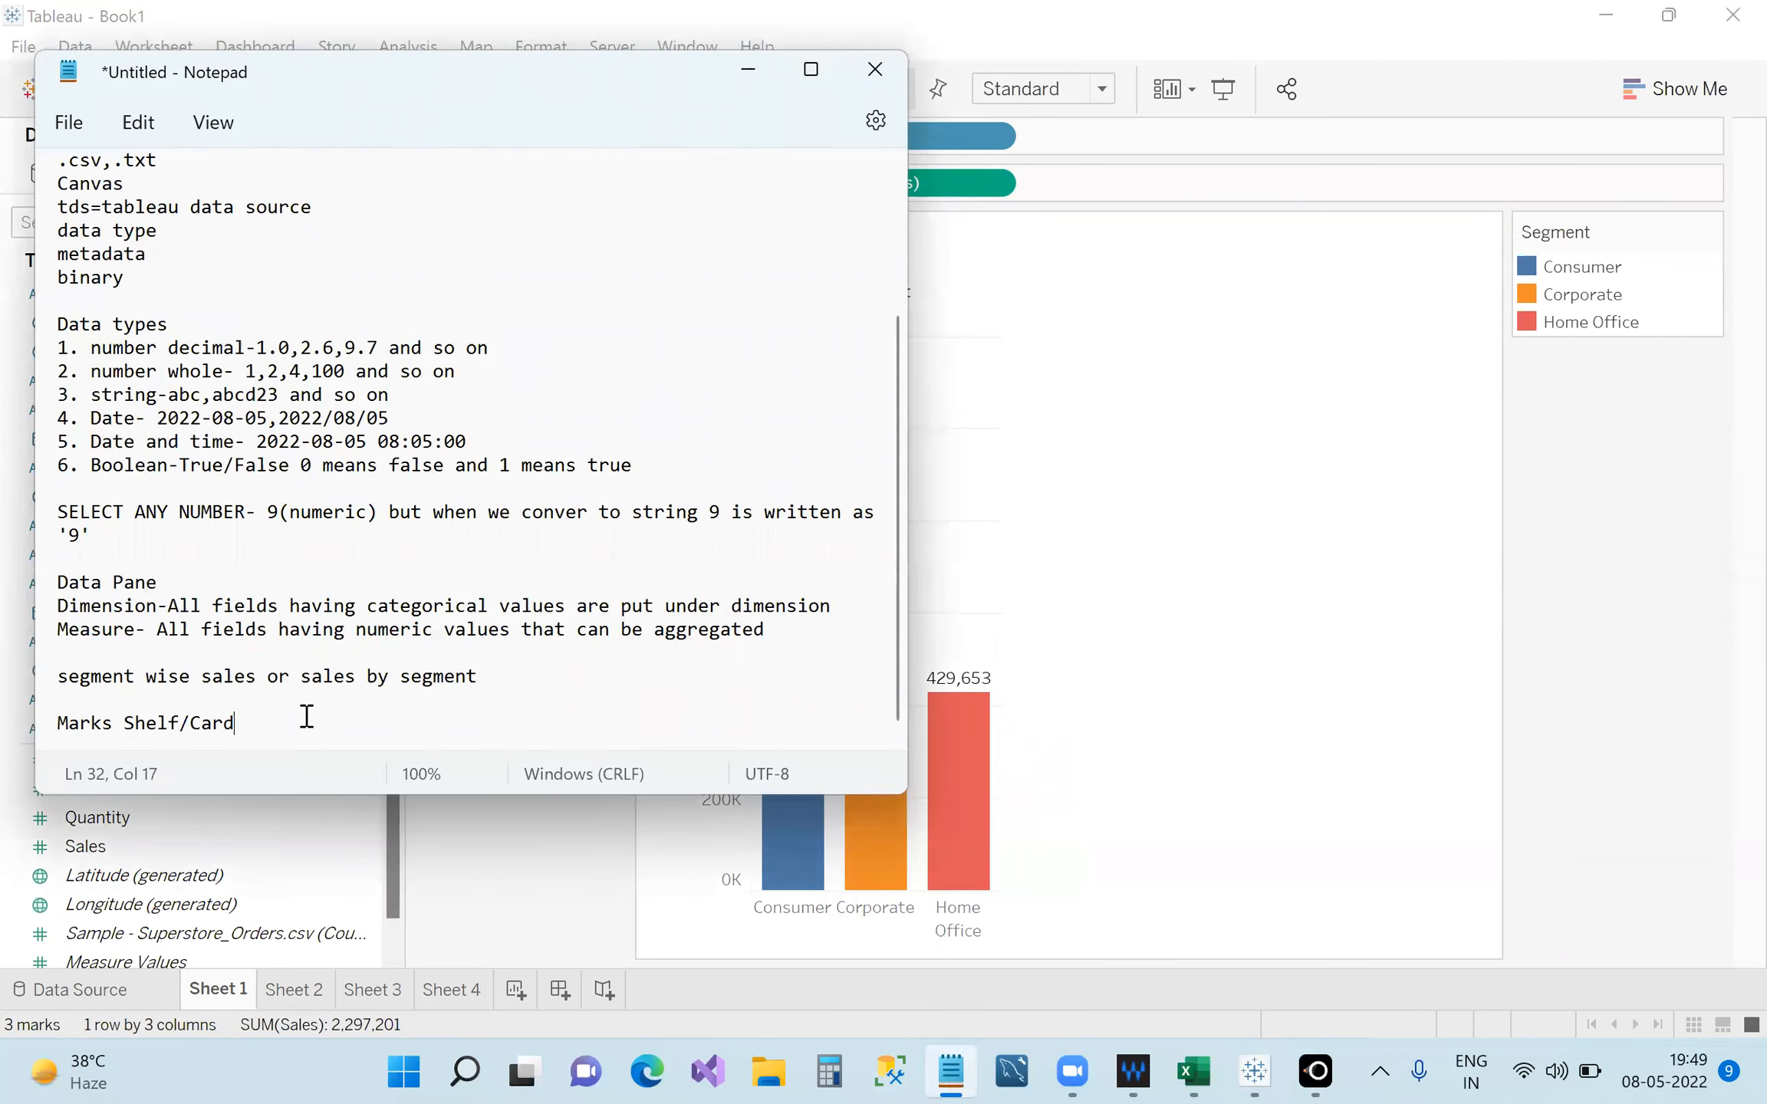
key(Return)
key(Return)
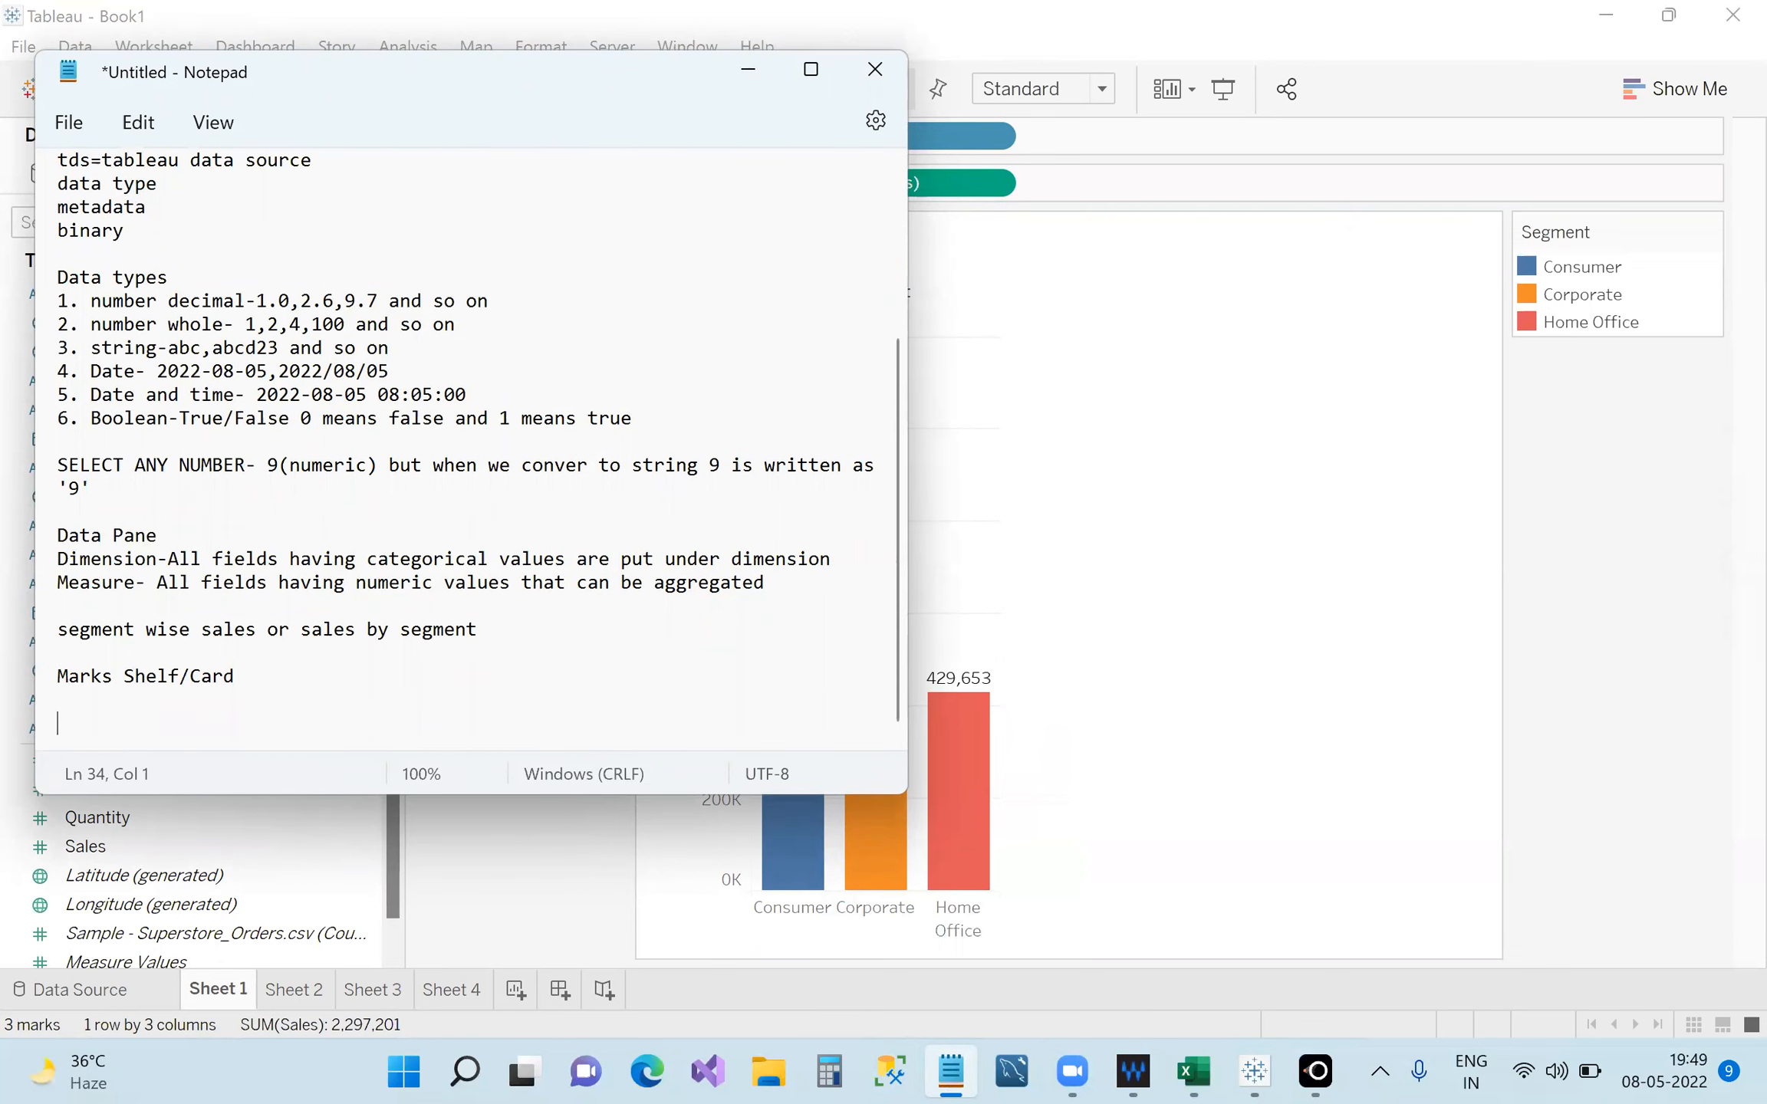
text(Everything in bl)
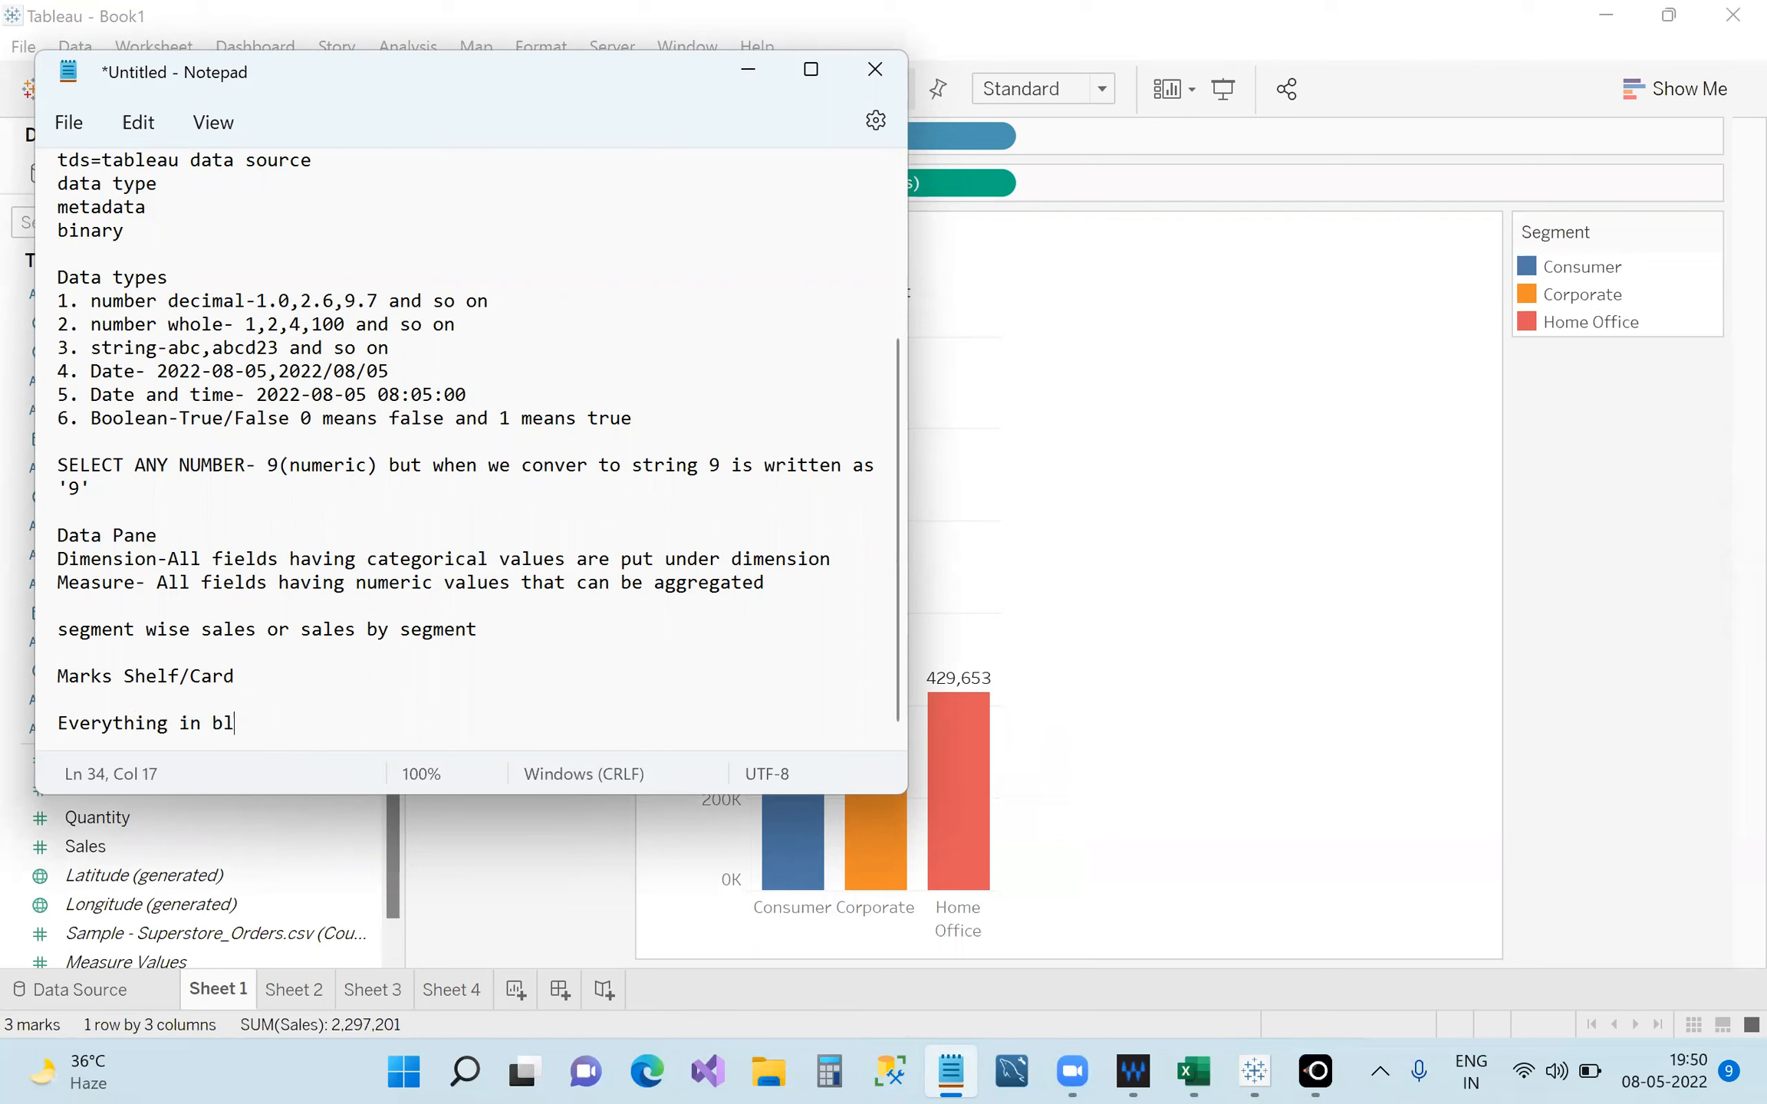
text(ue is discrete and everything )
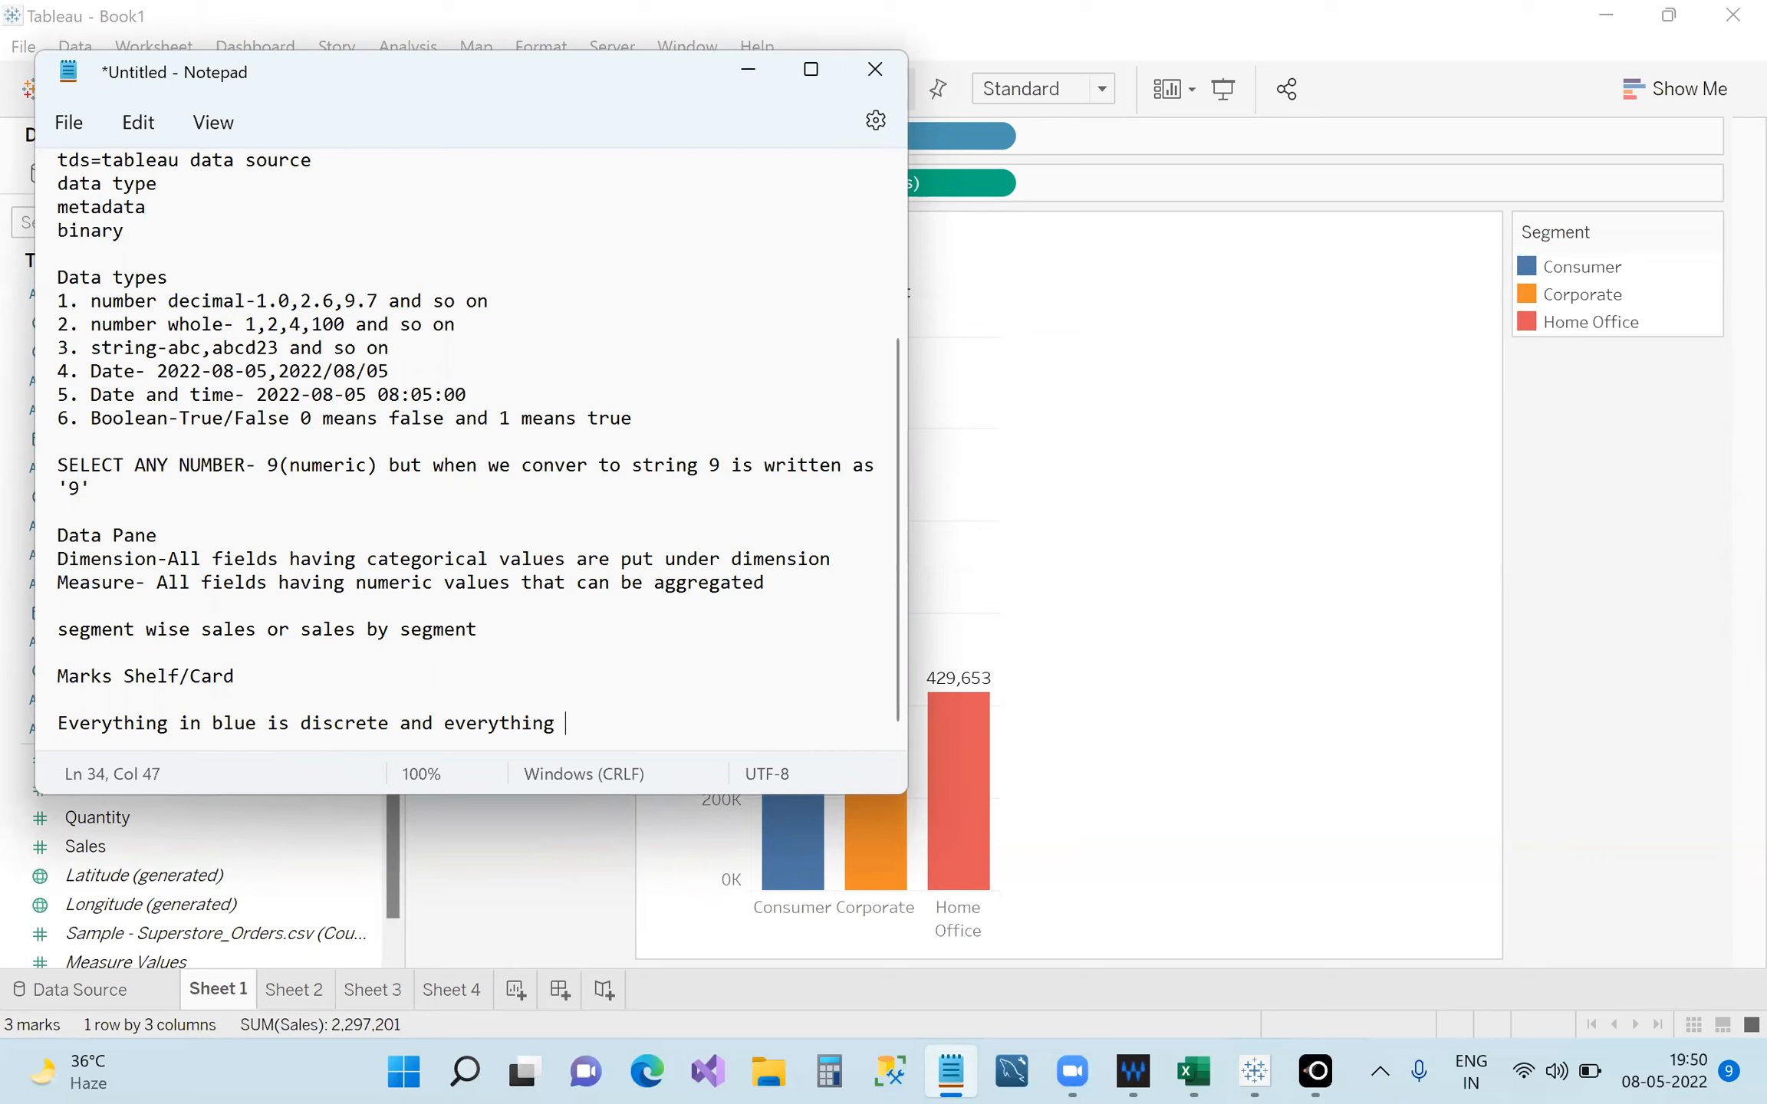
text(in green meis continuous)
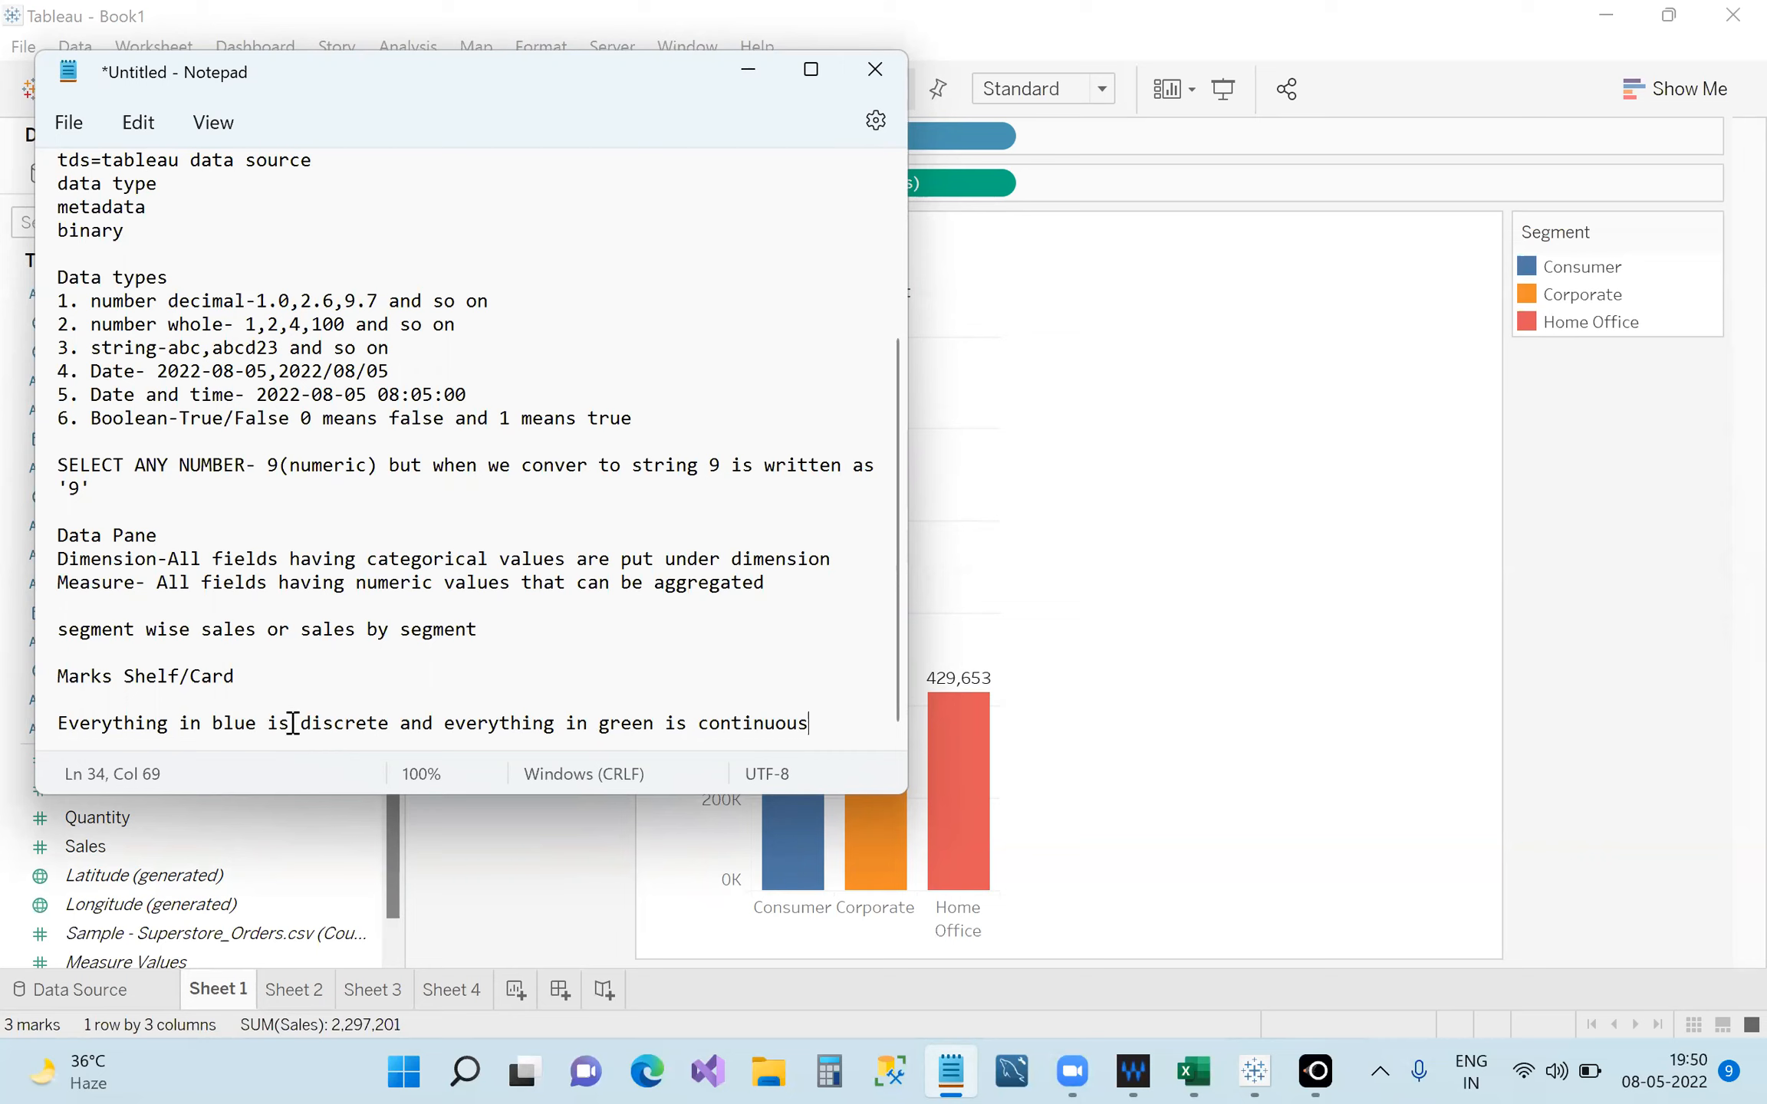
Highlight the words 'discrete' and 'continuous' and move the Notepad window right.
drag(299, 723, 391, 724)
drag(698, 723, 810, 724)
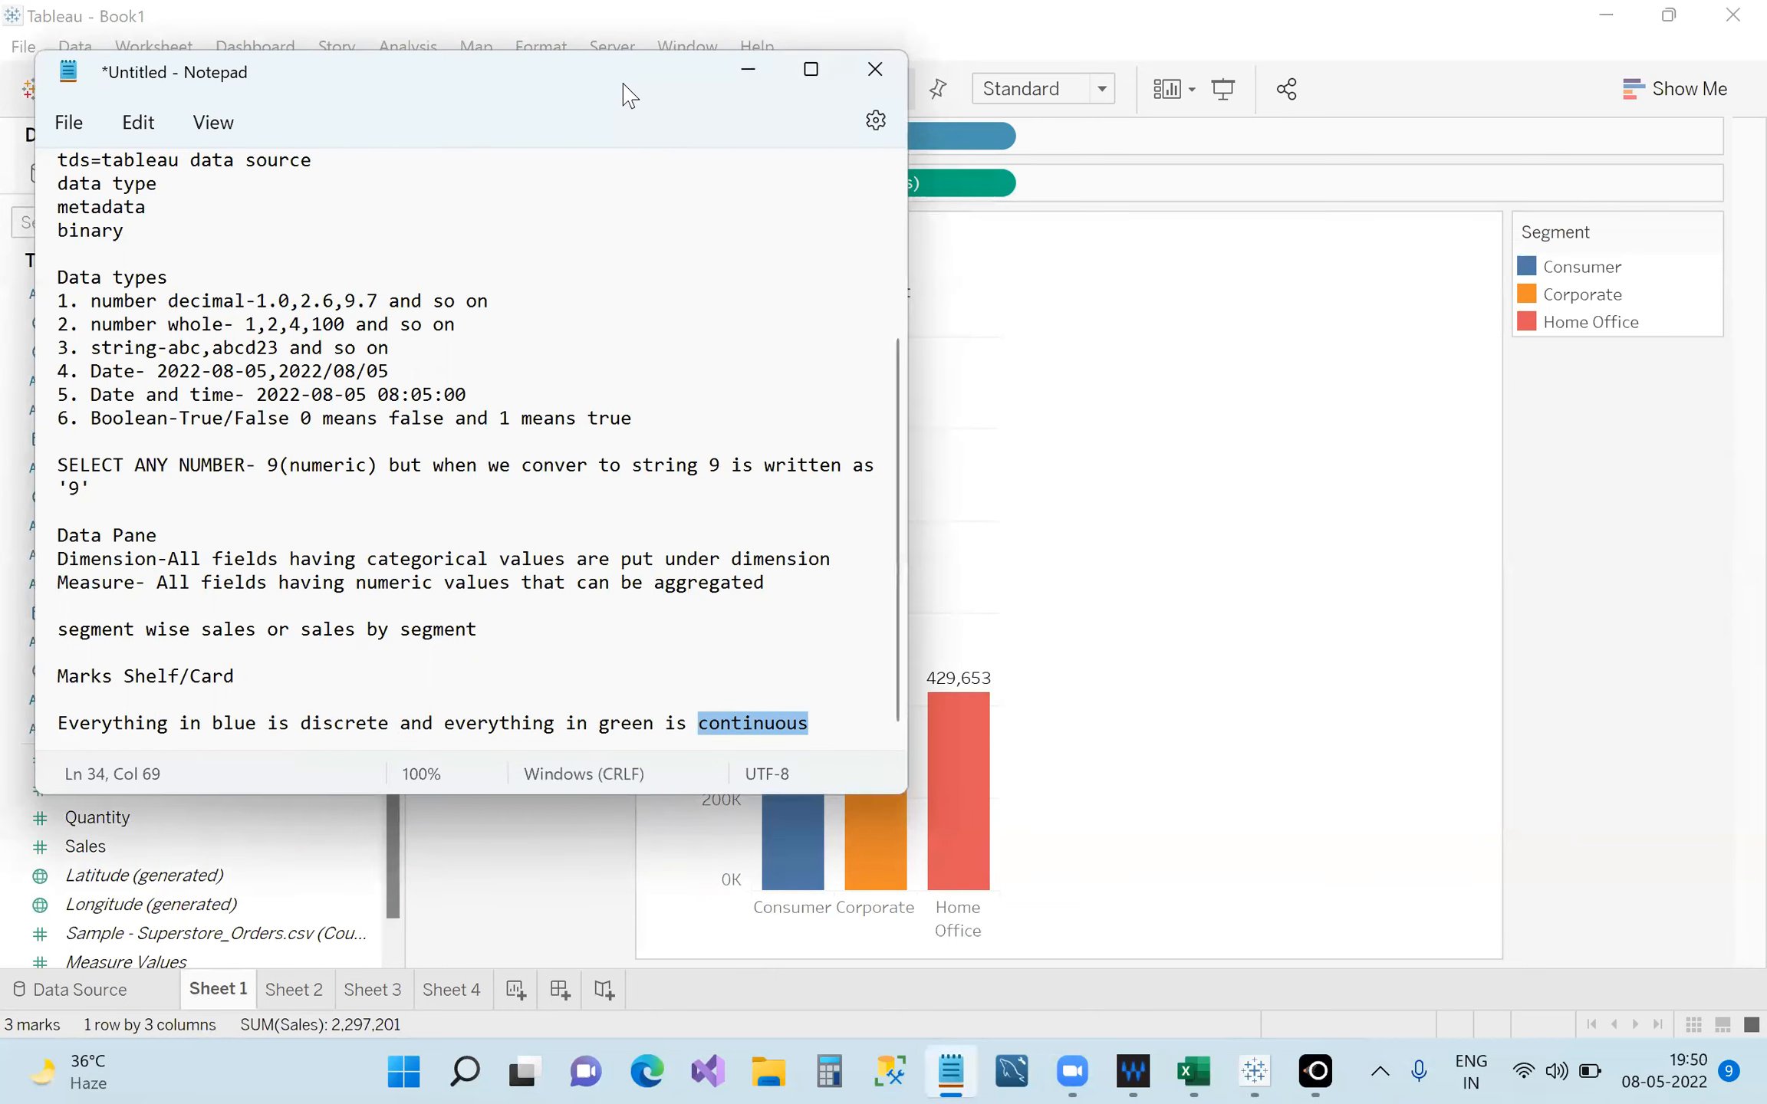
drag(624, 85, 1288, 37)
click(1490, 680)
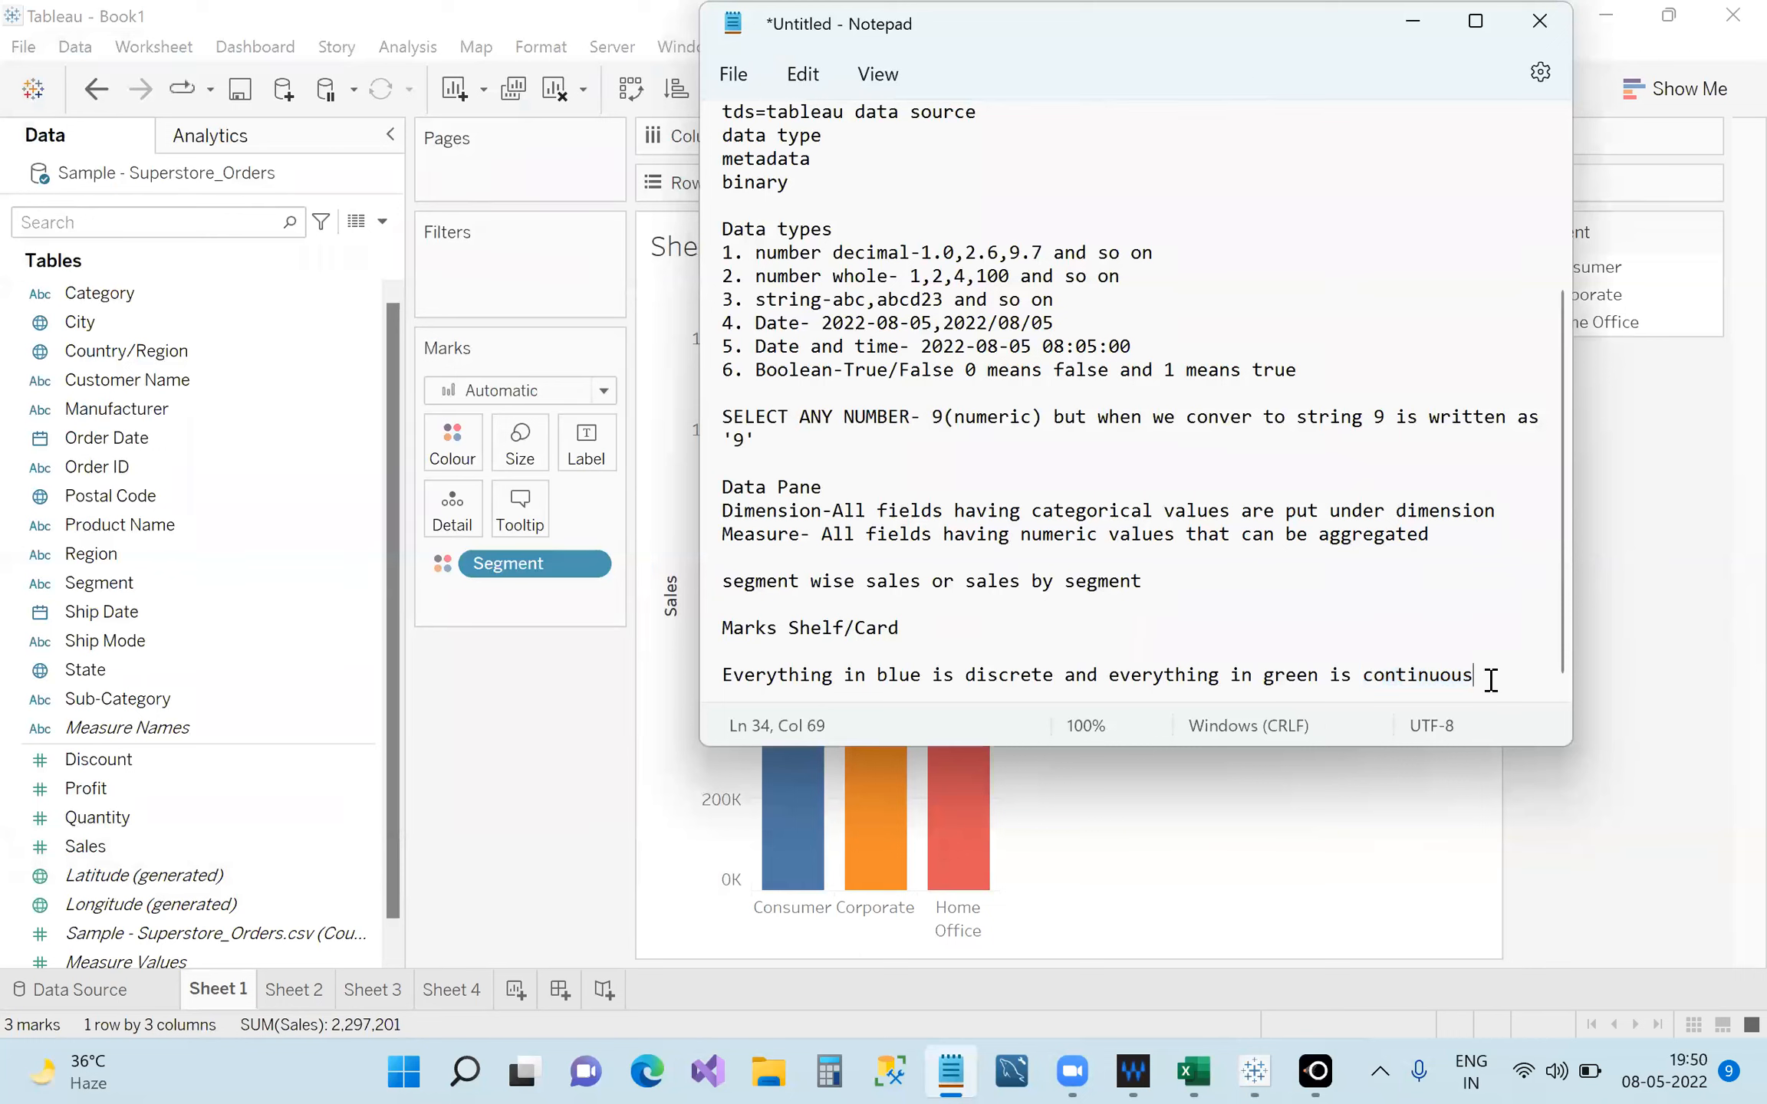
Add the line 'Discrete means any thing that has separate and distinct value' to the notes.
key(Return)
key(Return)
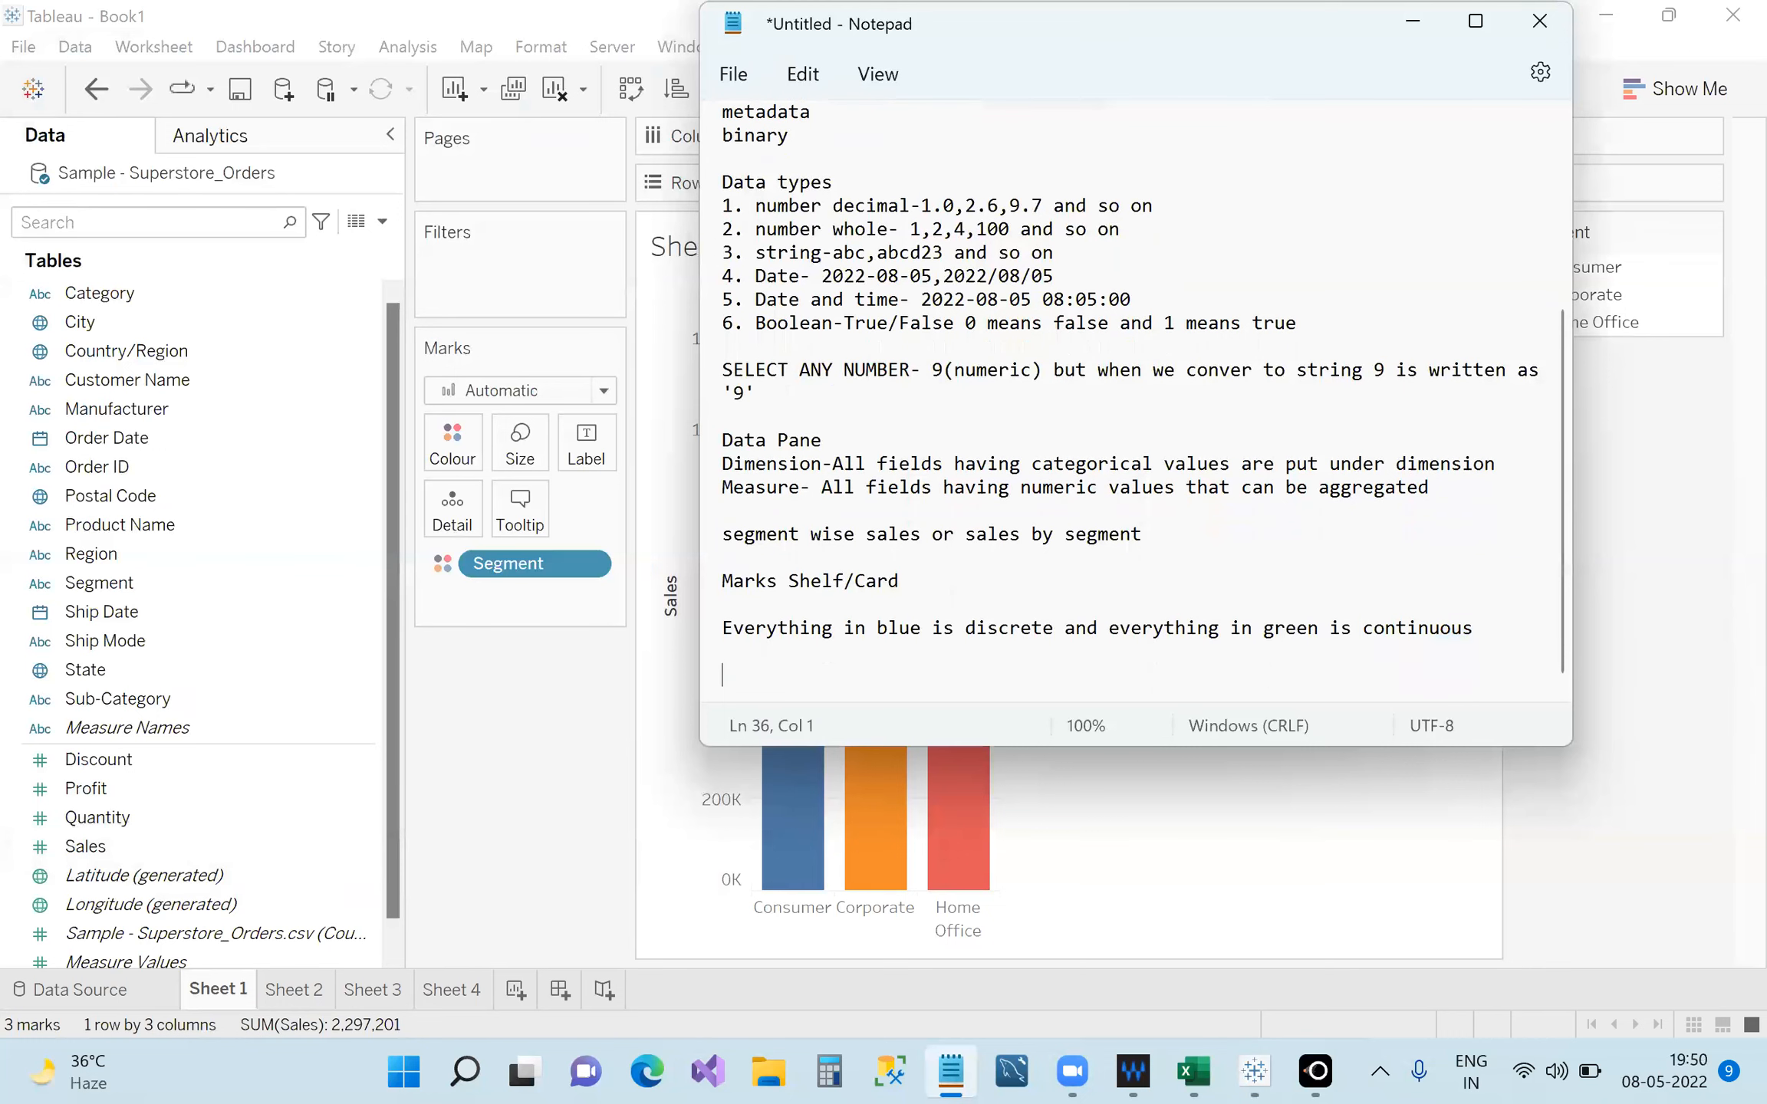
text(Dii)
text(cre)
text(te means )
text(any thi)
text(ng that h)
text(as sepa)
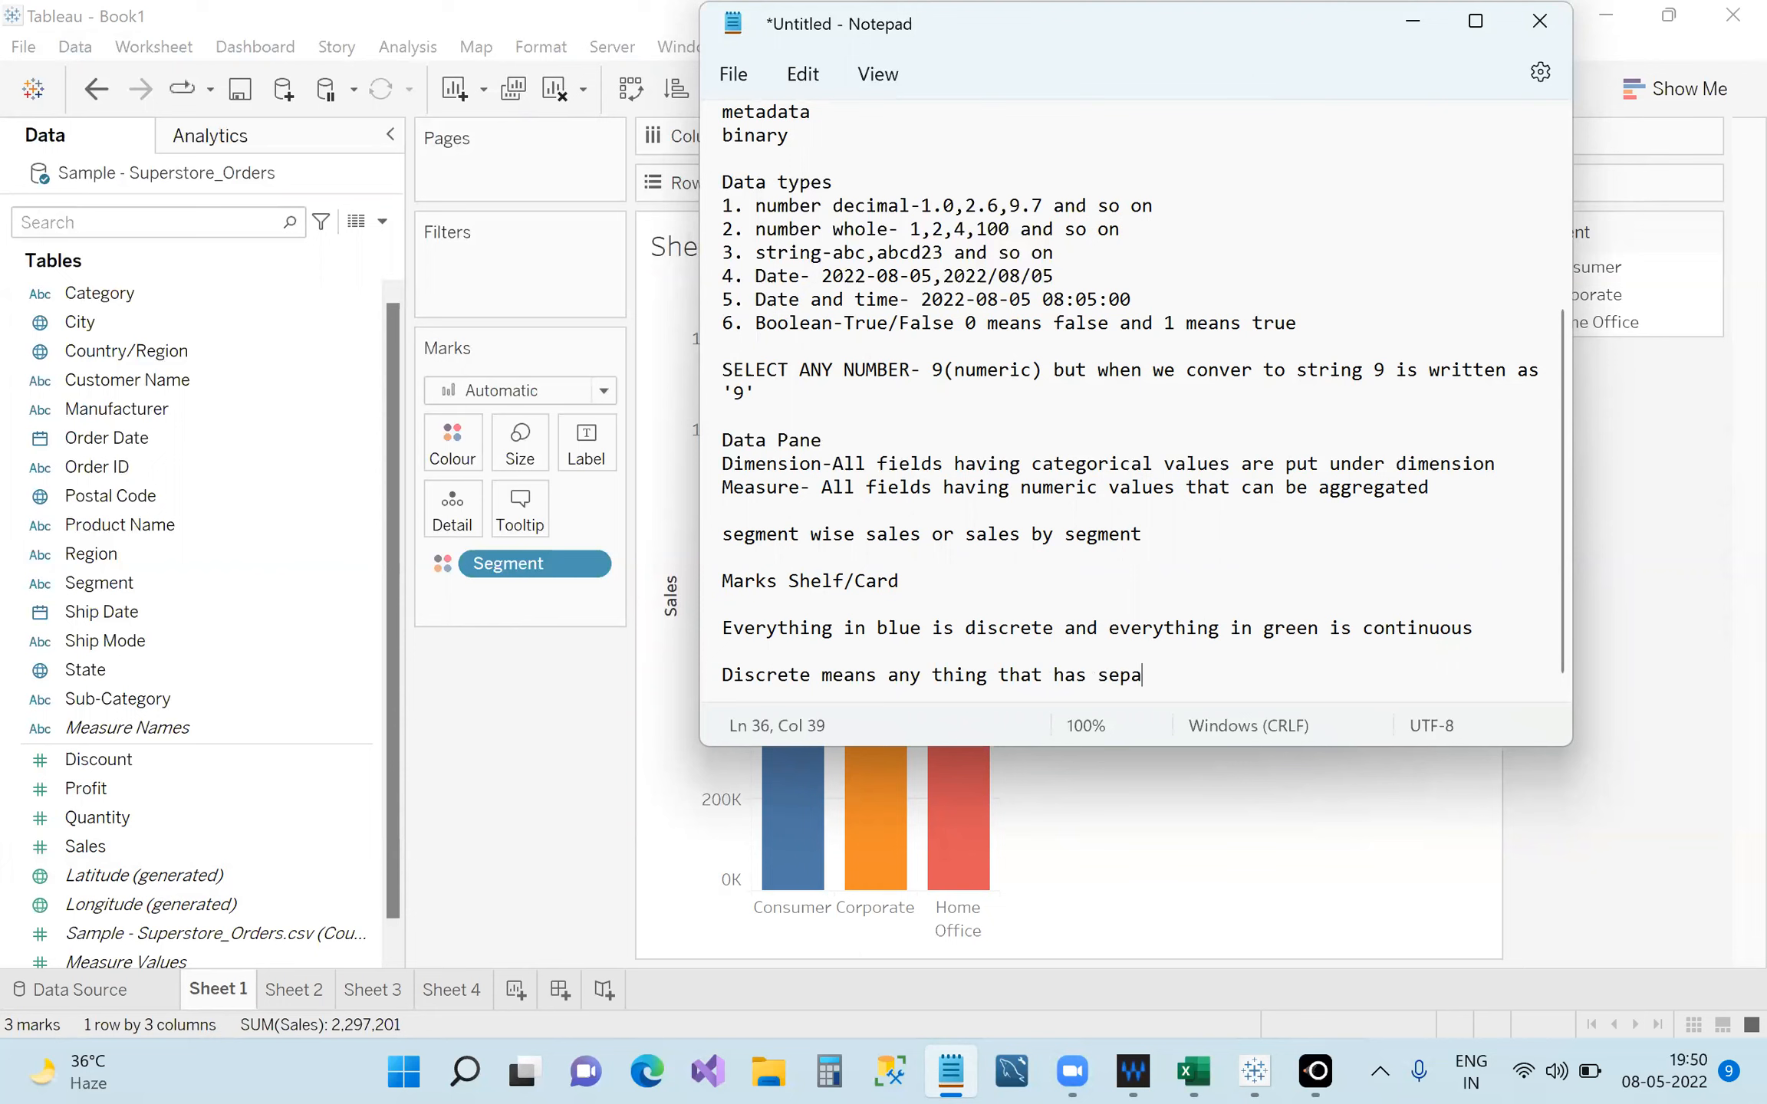
text(rate and distinct value)
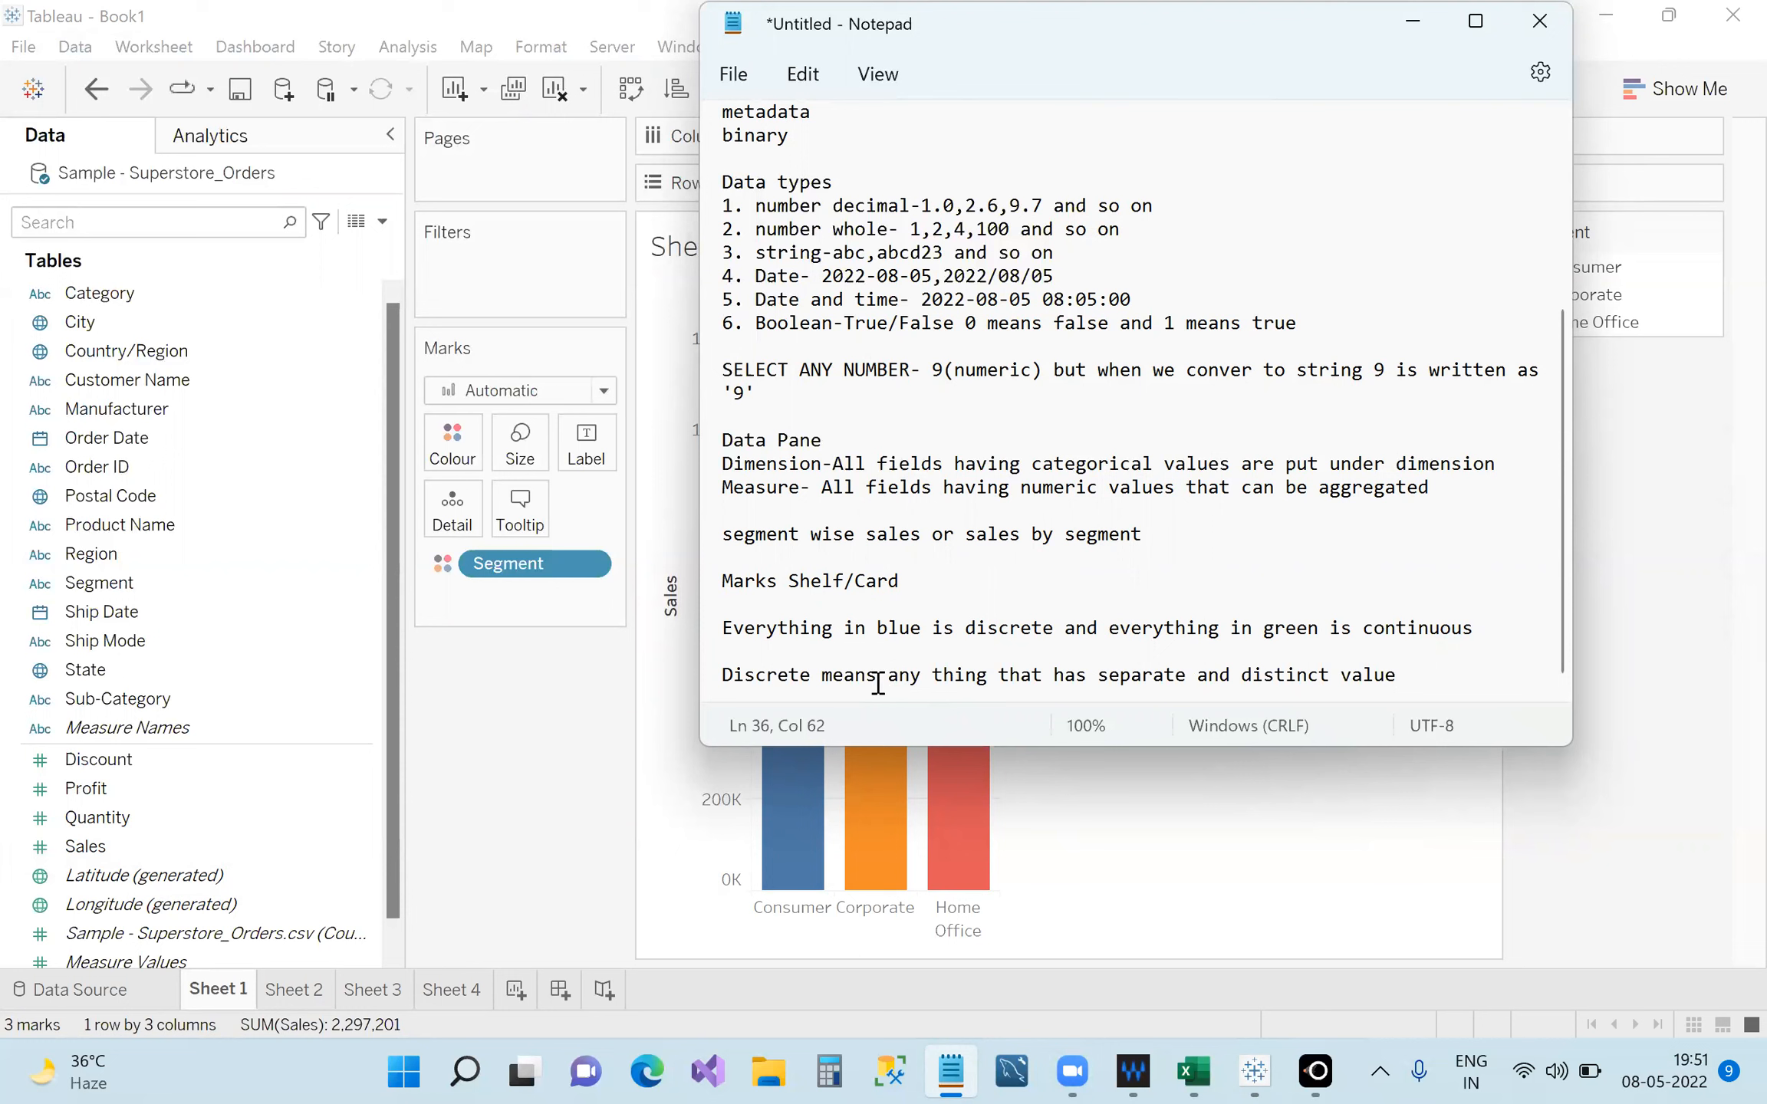
drag(1098, 684, 1397, 681)
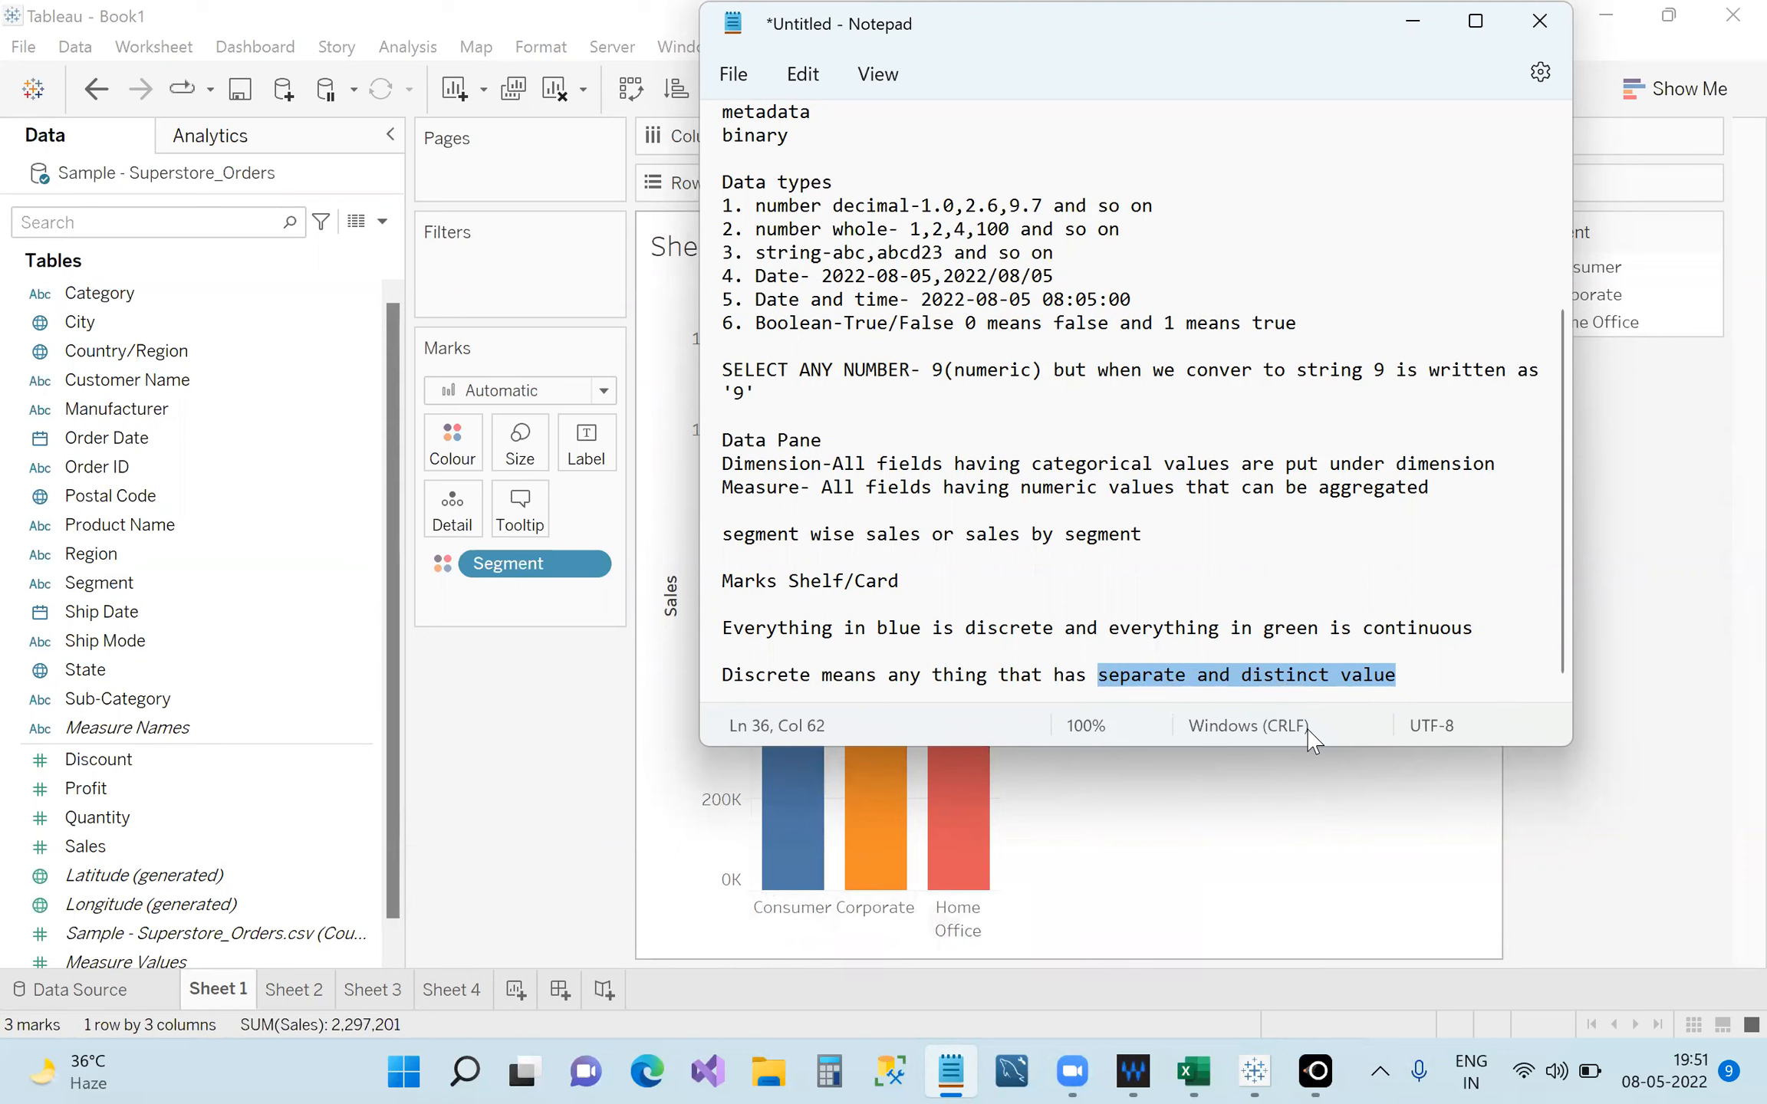
click(1412, 675)
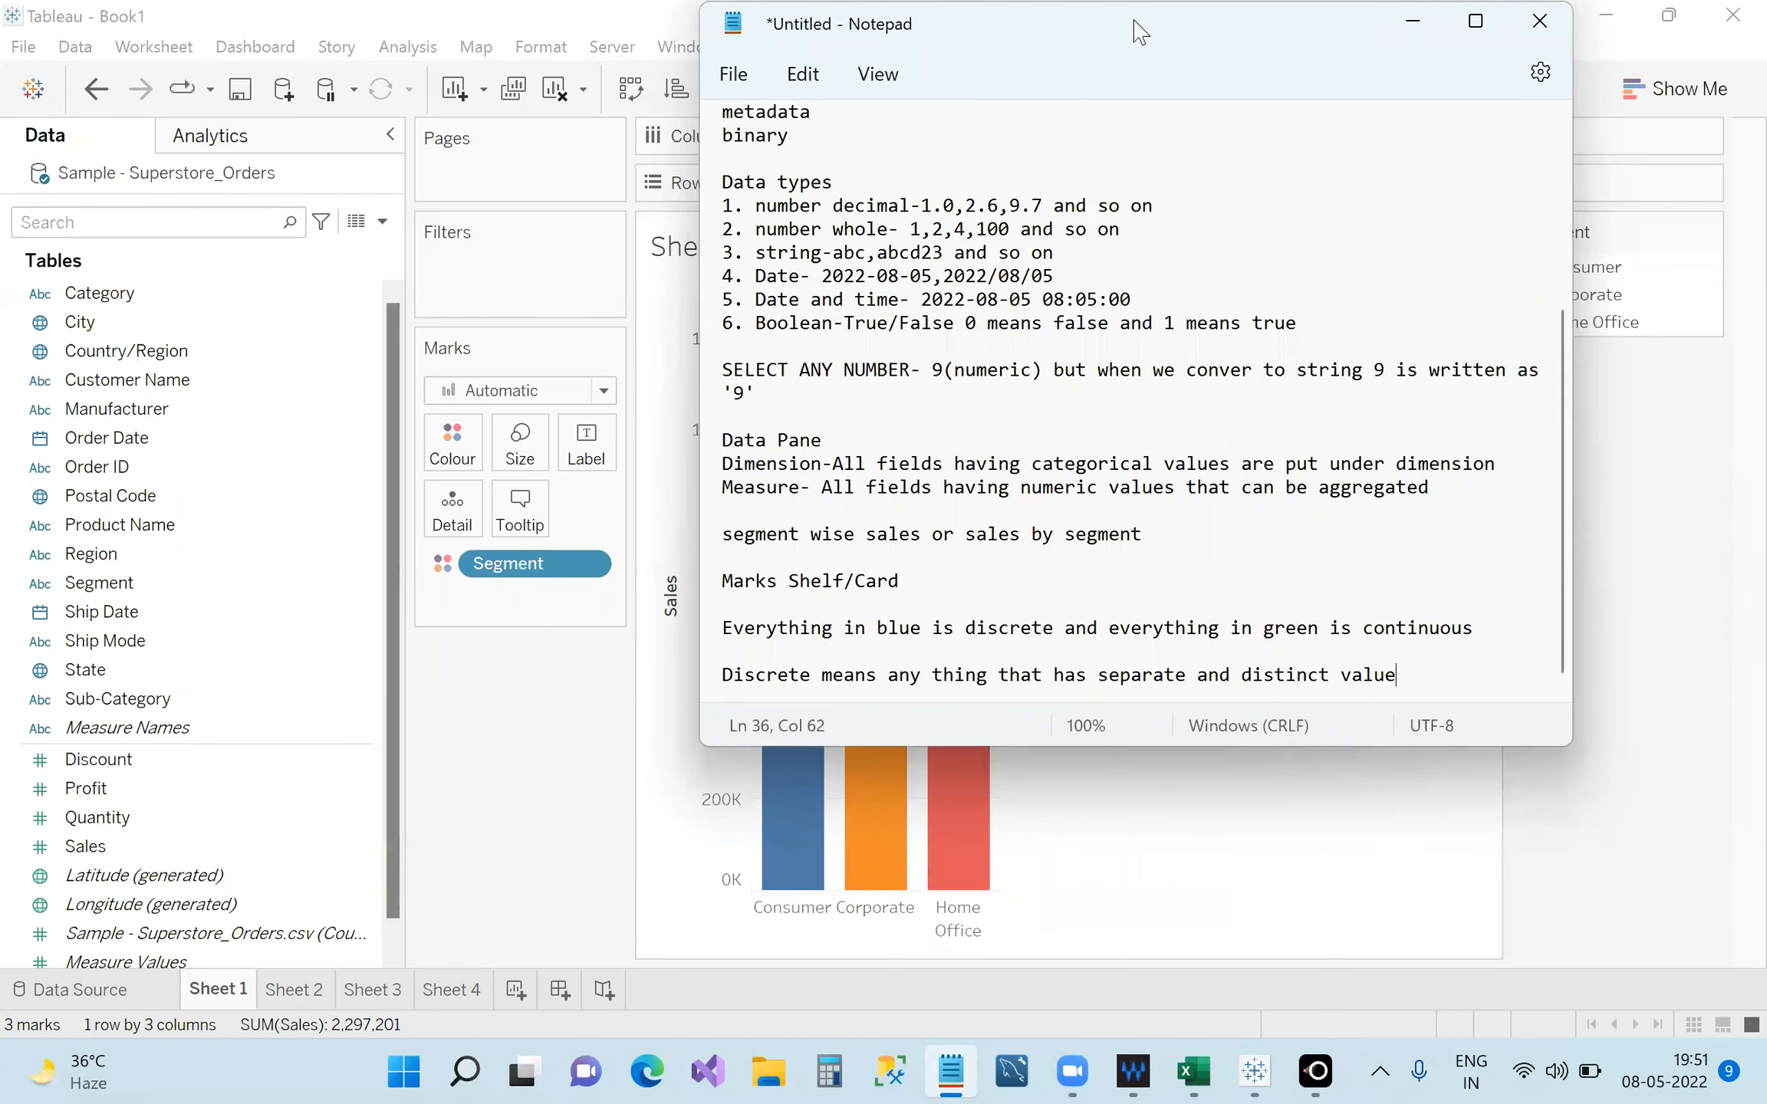
double_click(1089, 44)
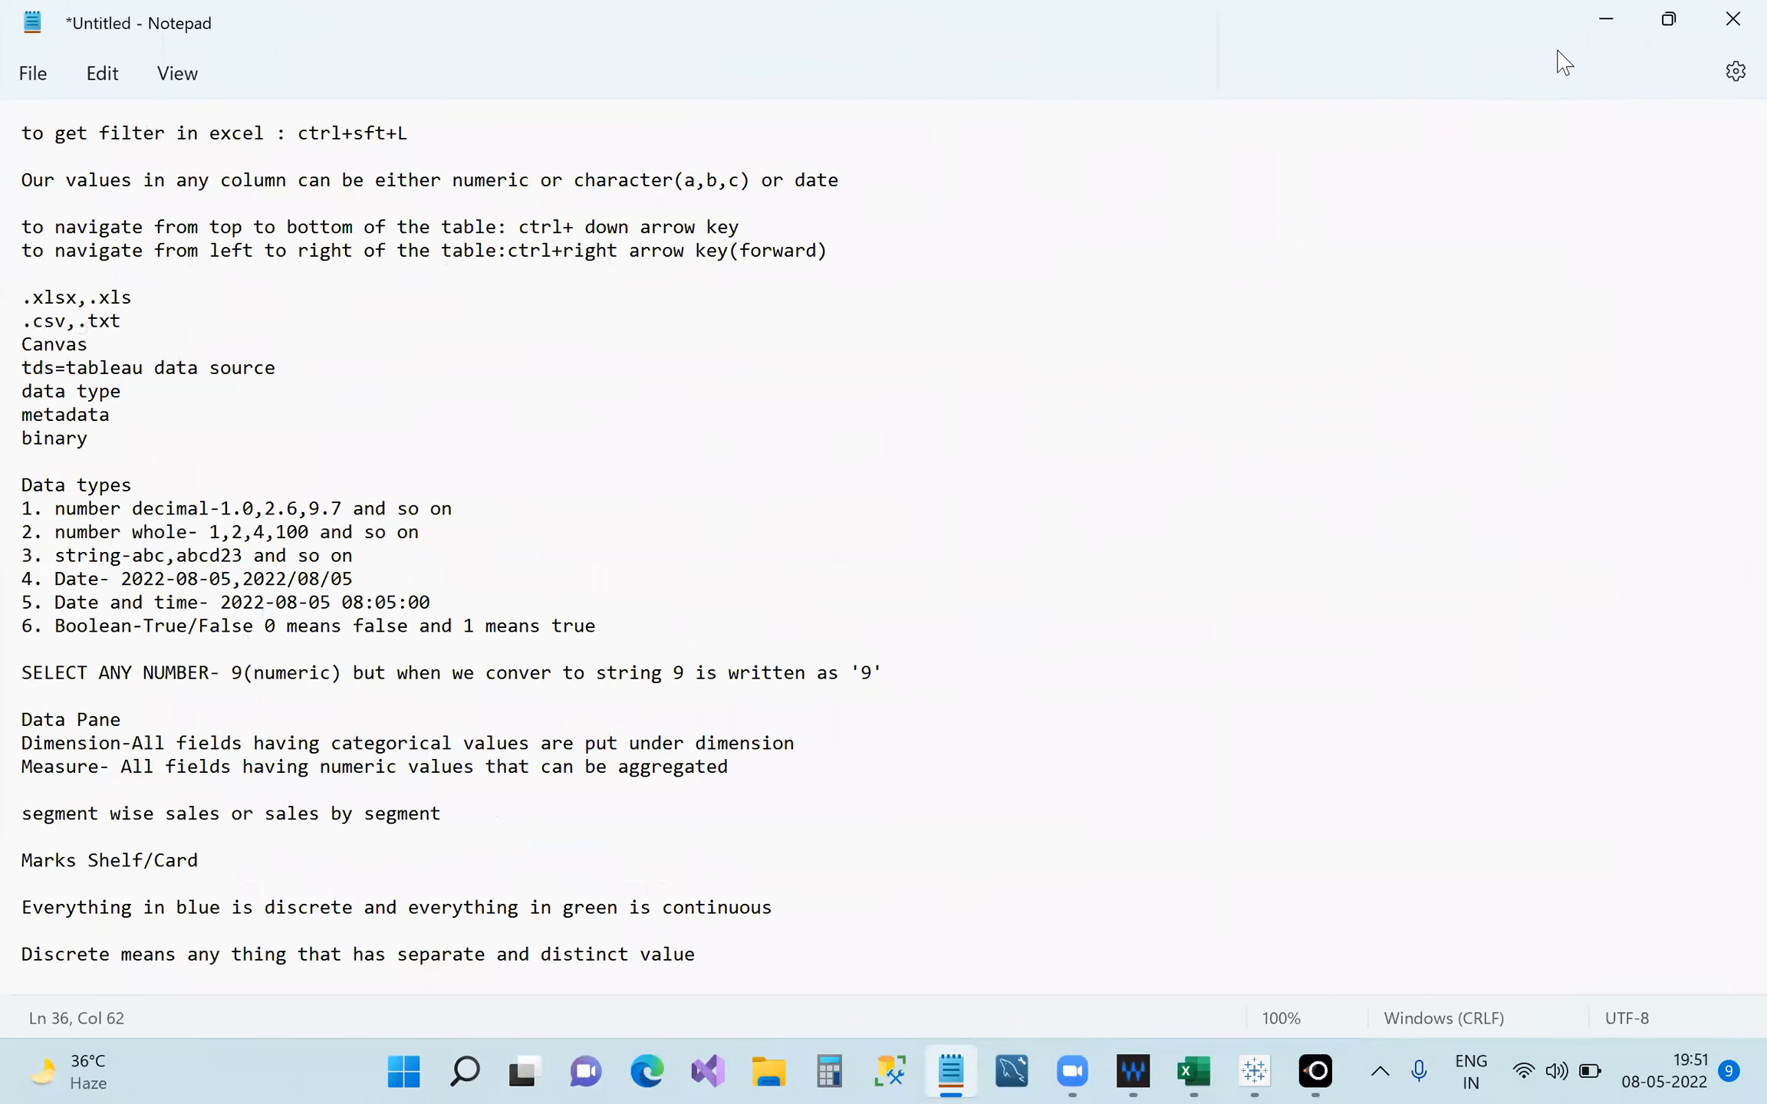
Restore Notepad to a smaller window over the Tableau chart and scroll to the end.
click(1672, 17)
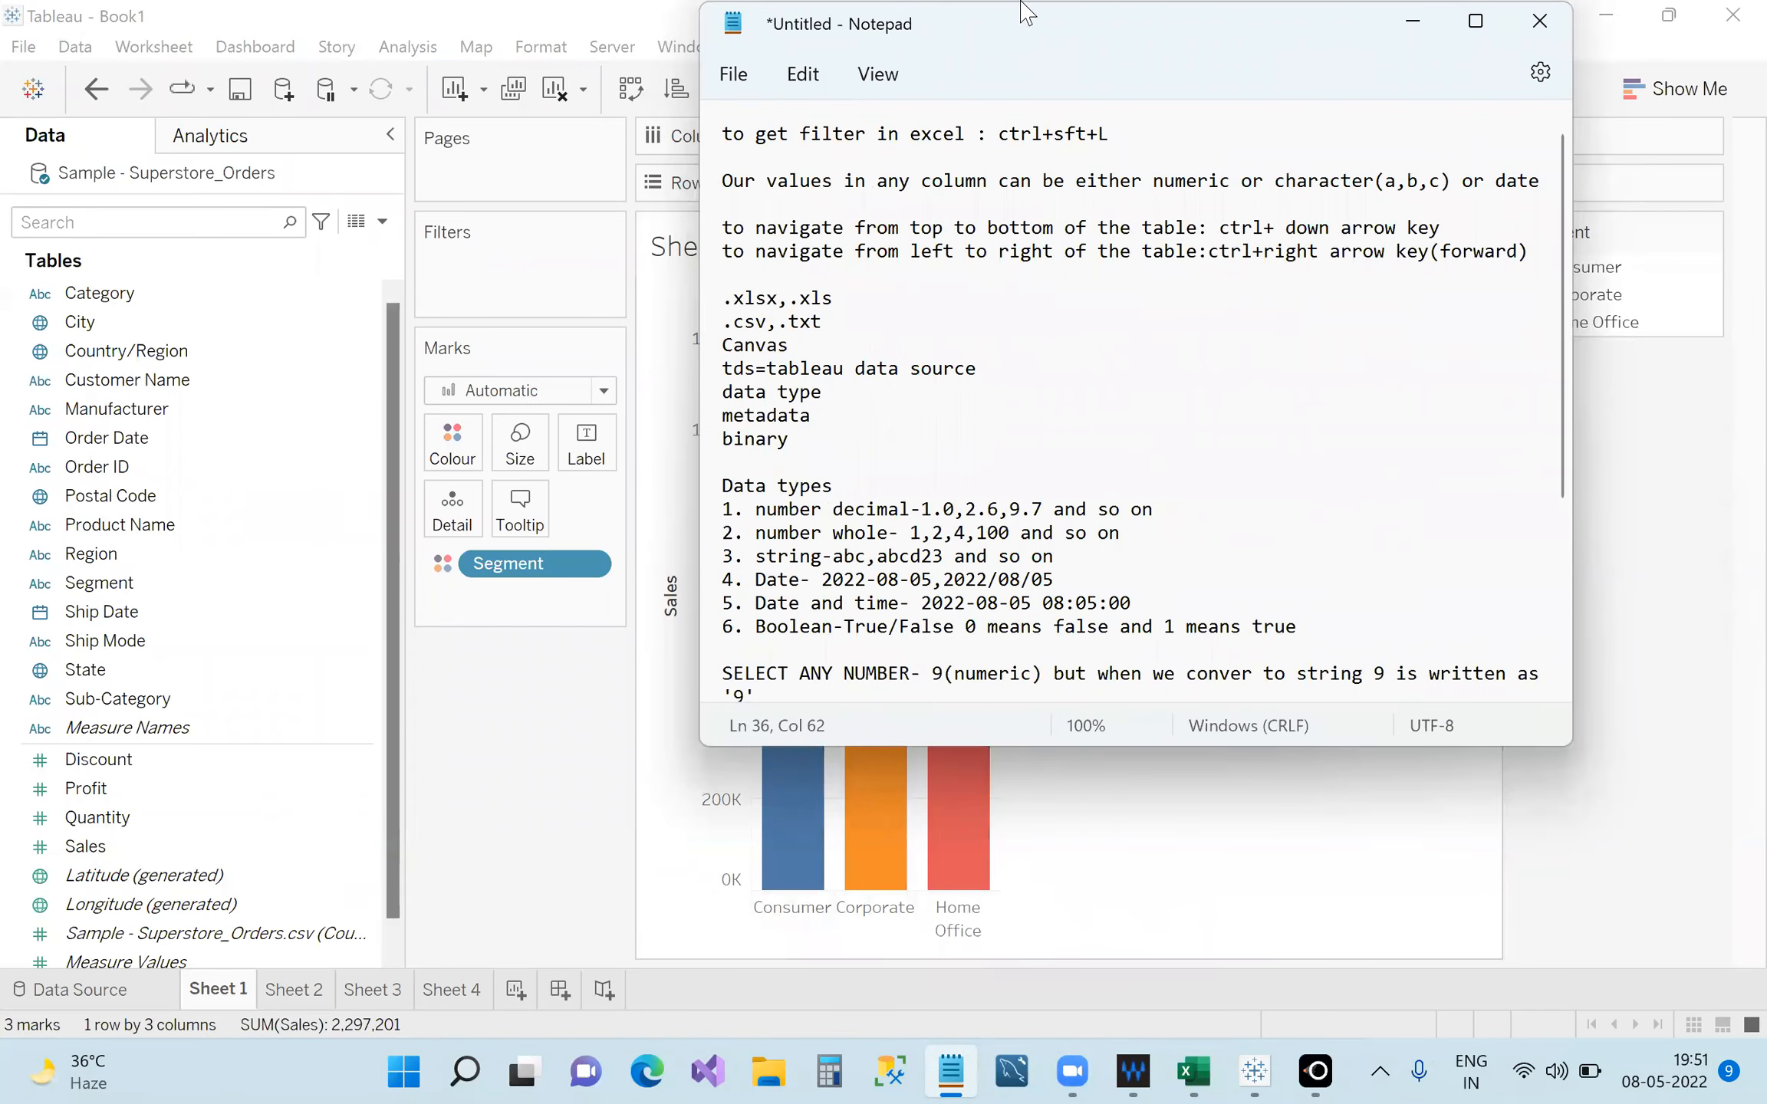
drag(1379, 59, 1691, 87)
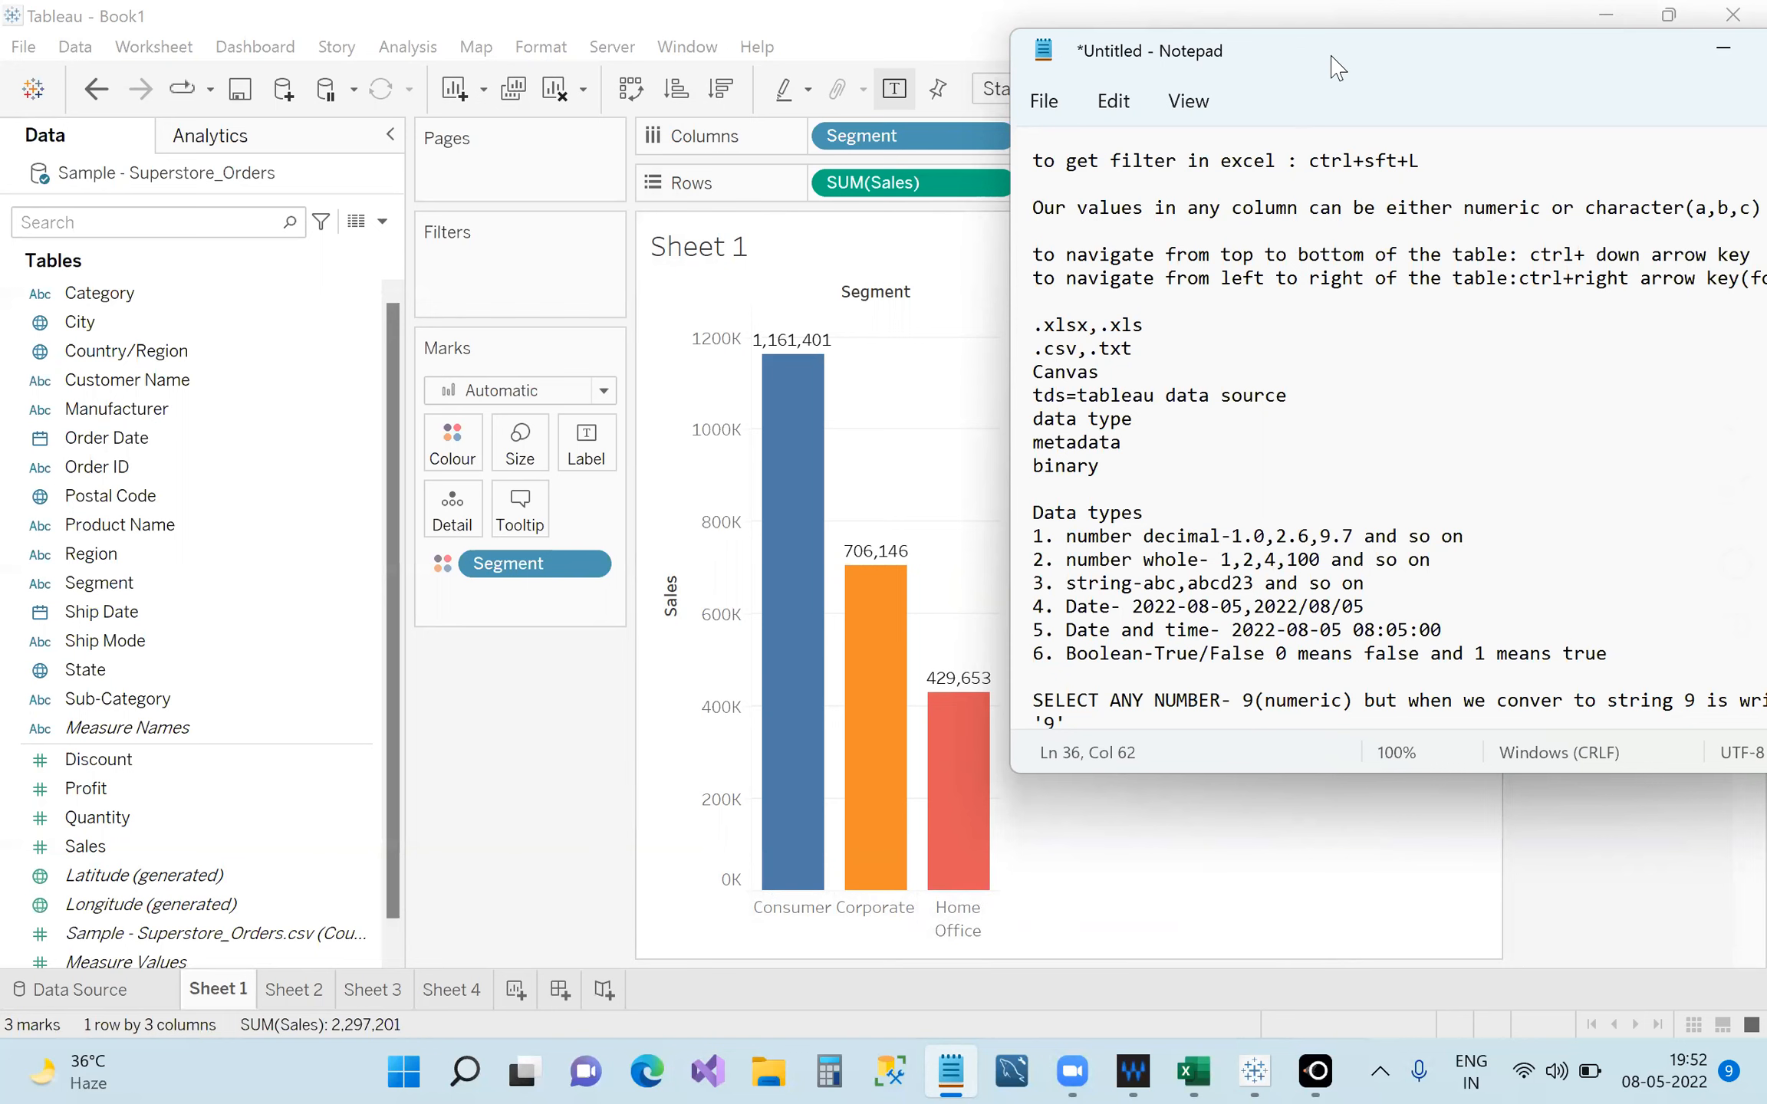
drag(1338, 68, 789, 65)
scroll(1136, 414, down, 5)
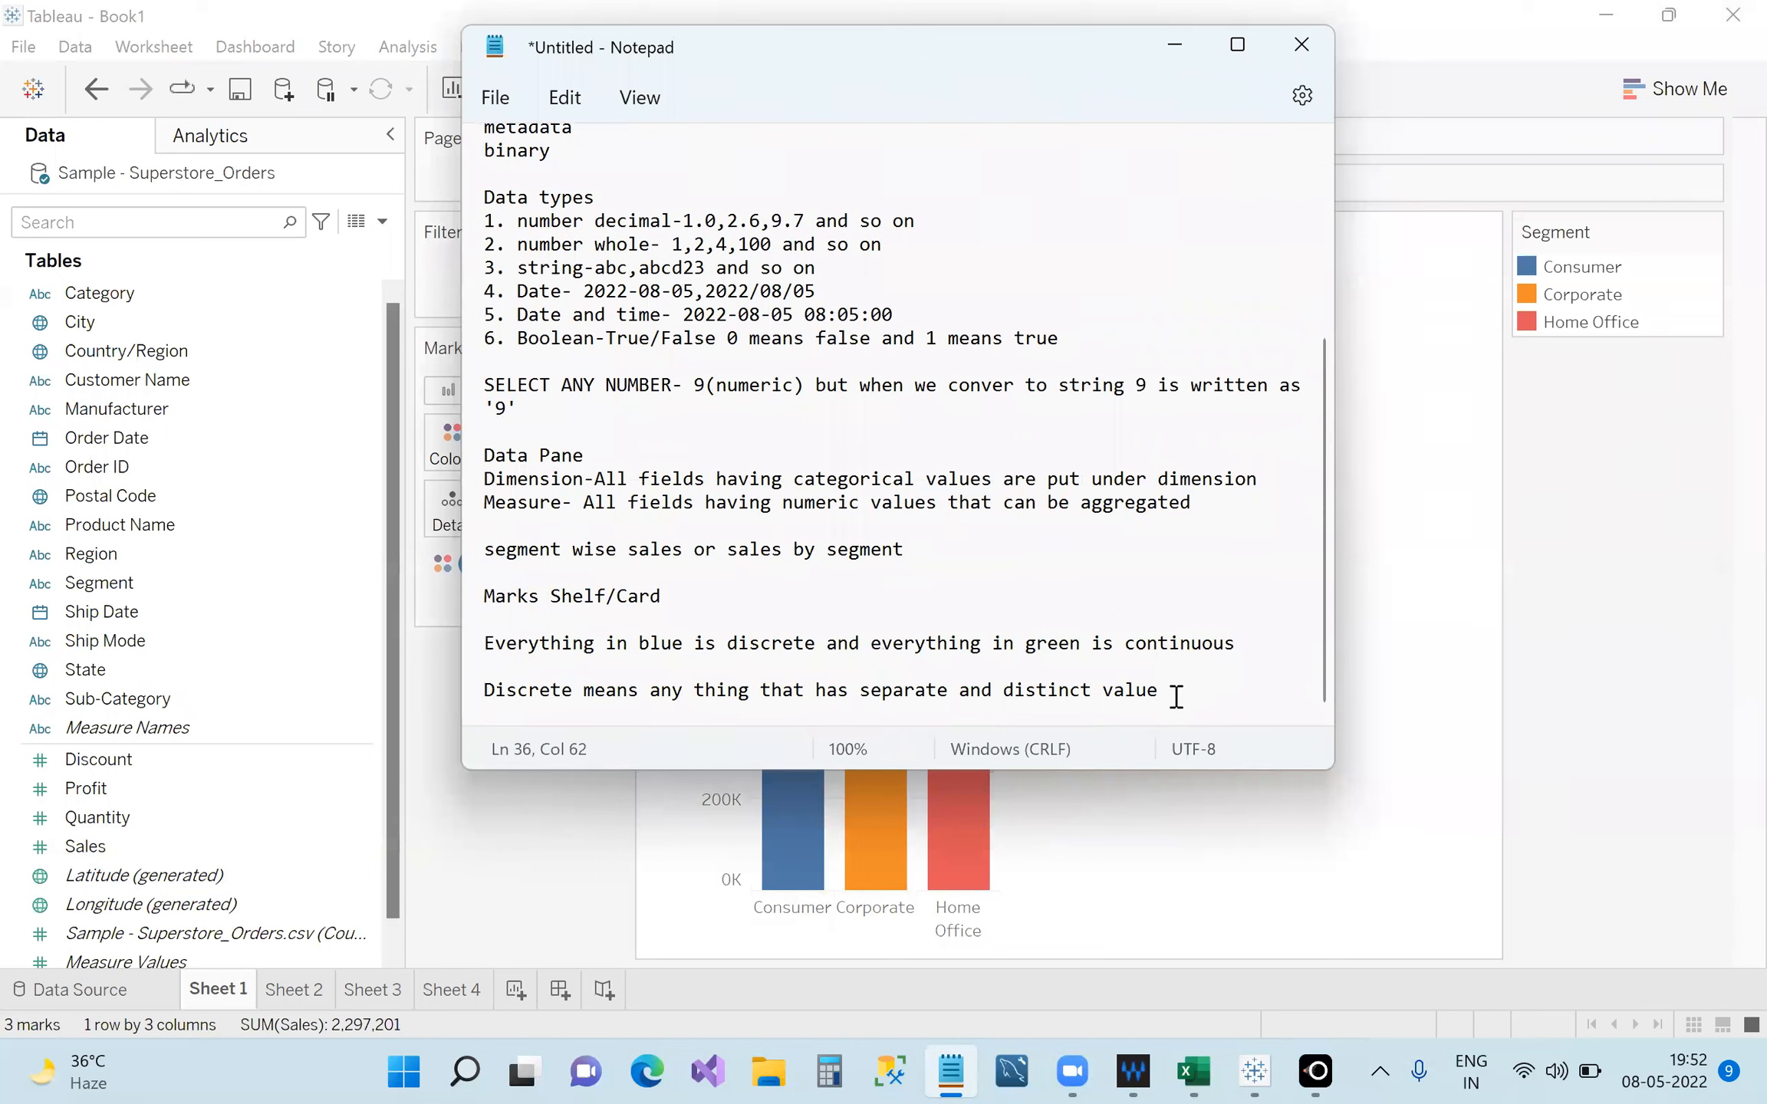
Add 'Continuous means anything that can take all values in an interval' and highlight the discrete definition.
key(Return)
key(Return)
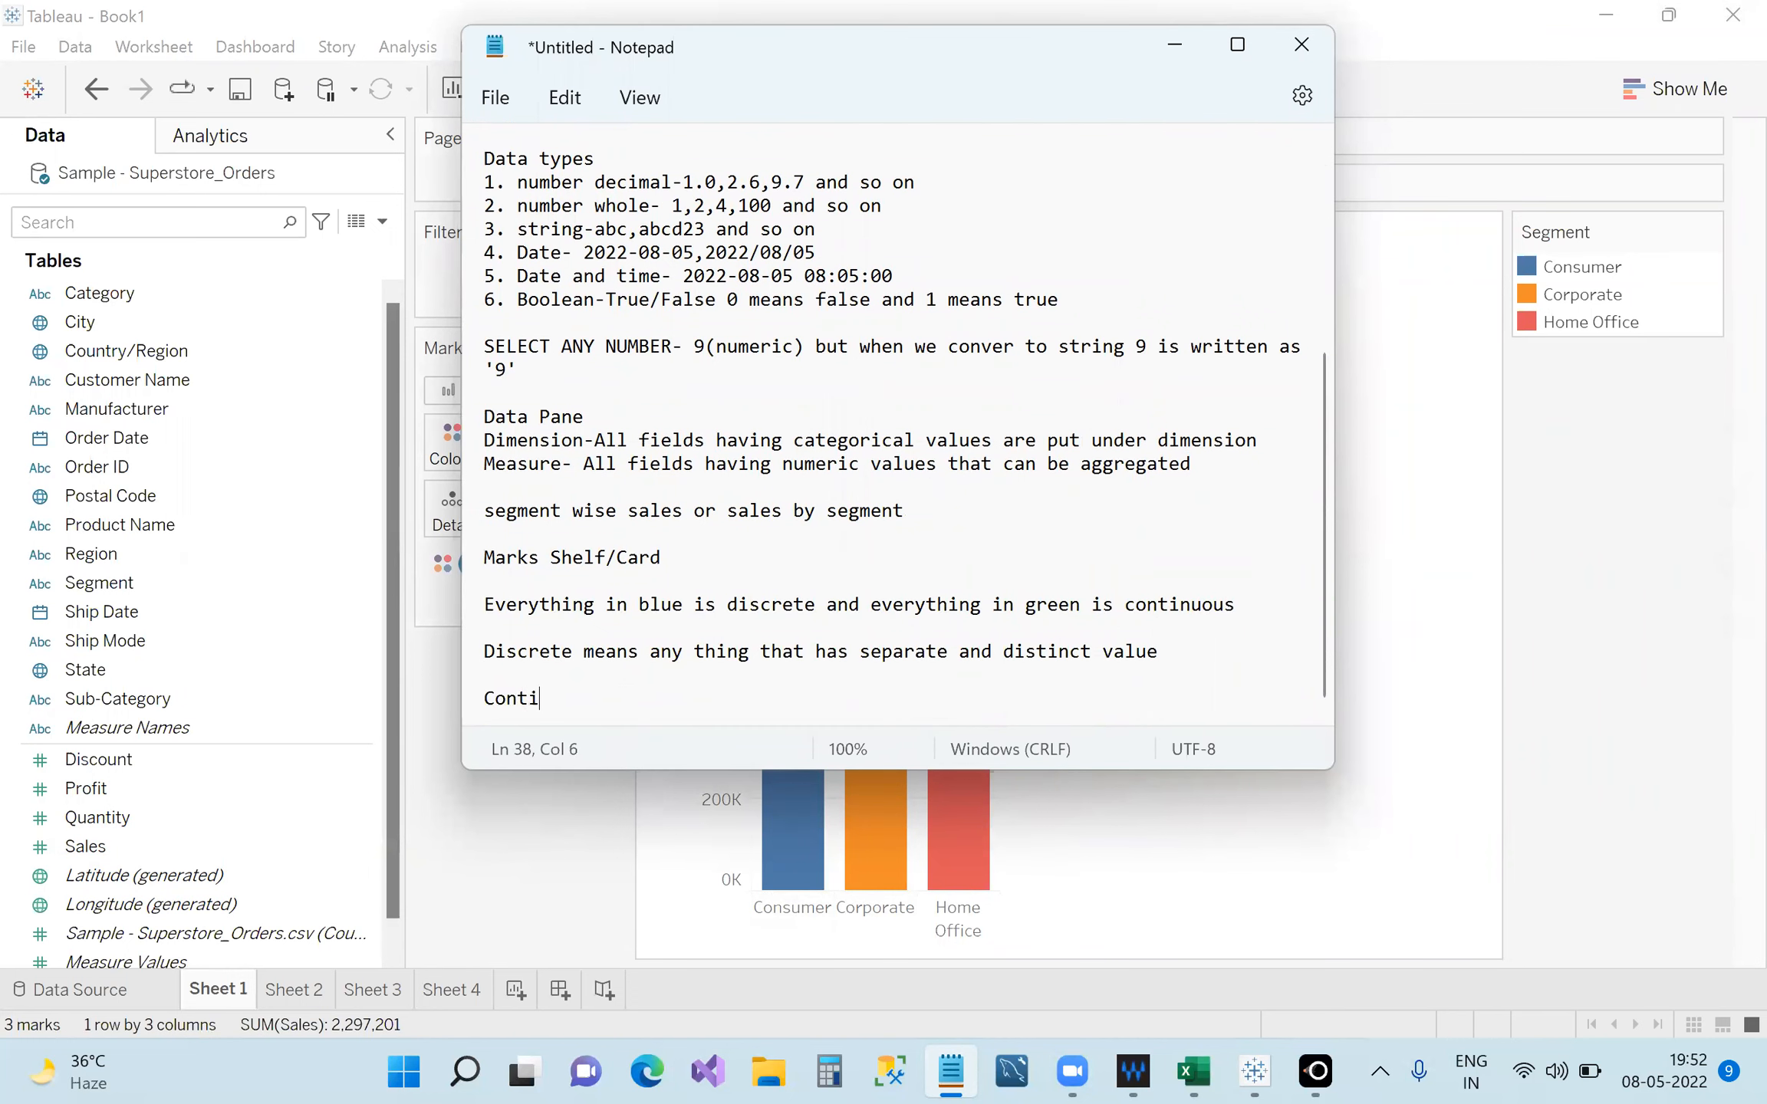
text(Continuous means anything that can take a)
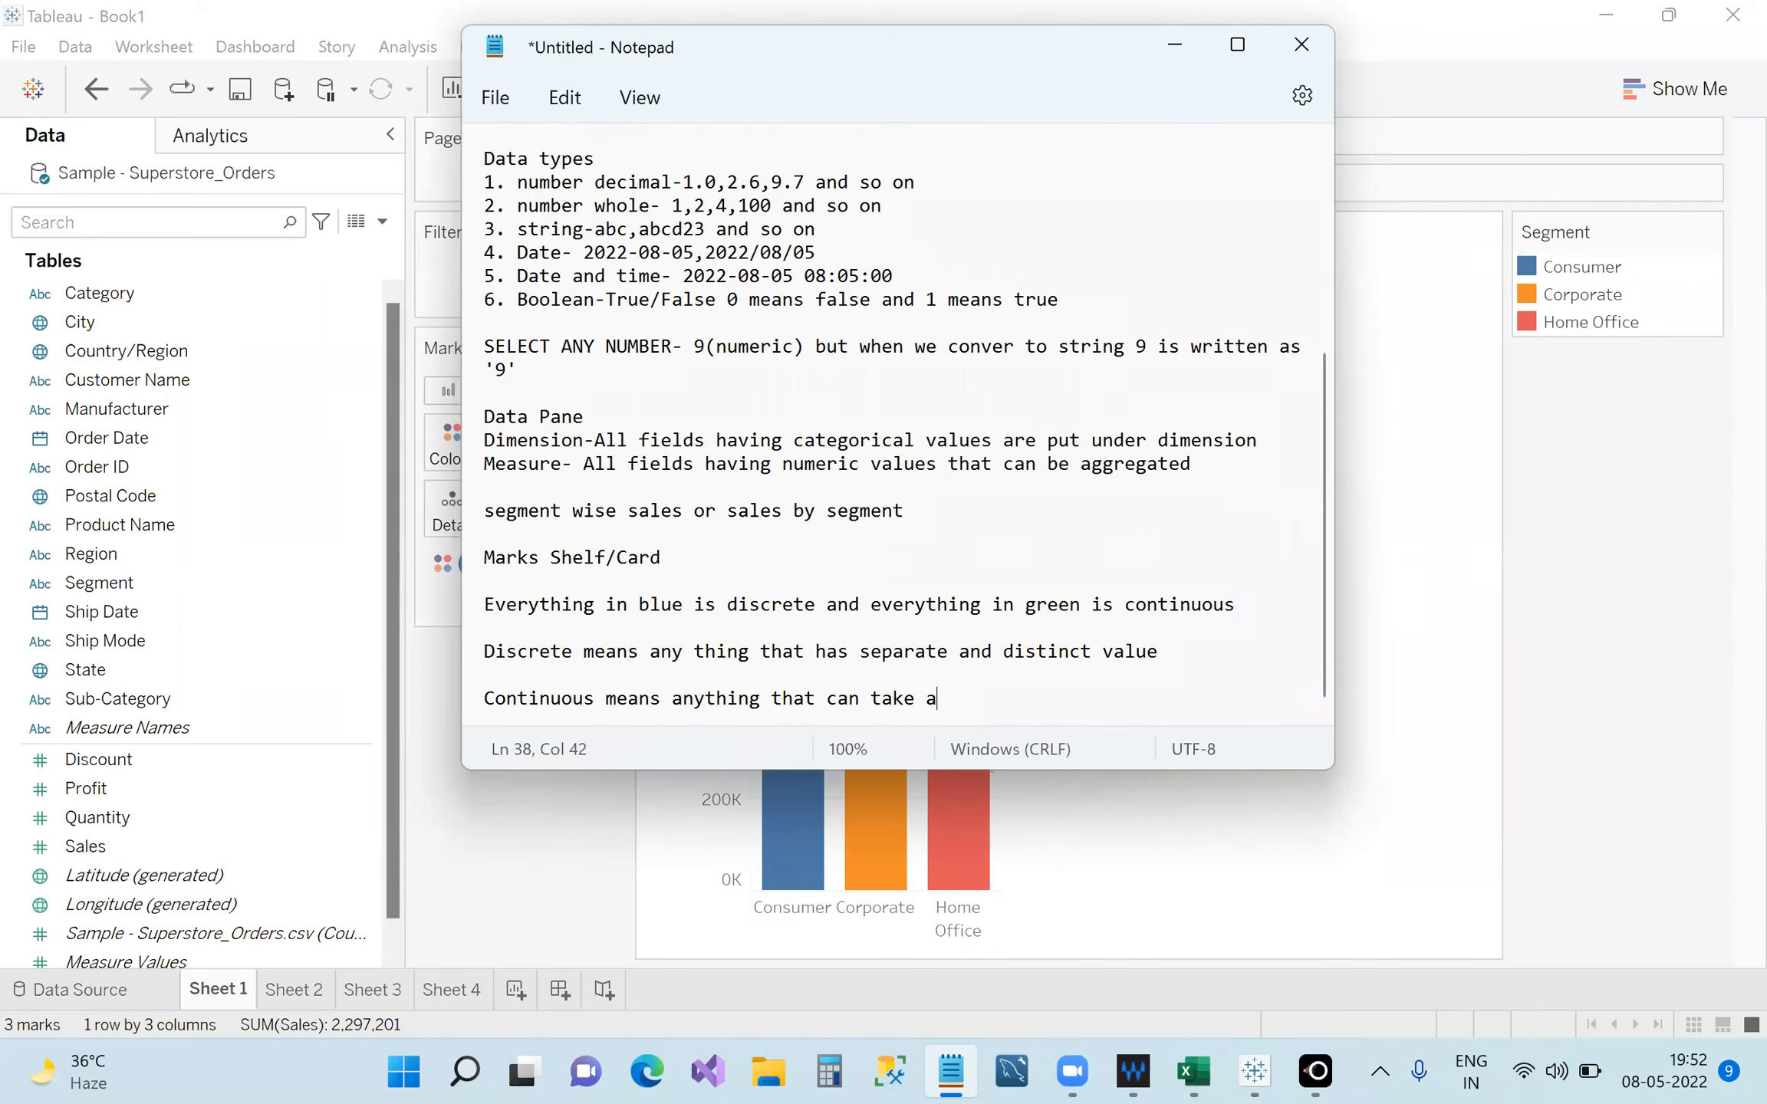
text(ll values in an interval)
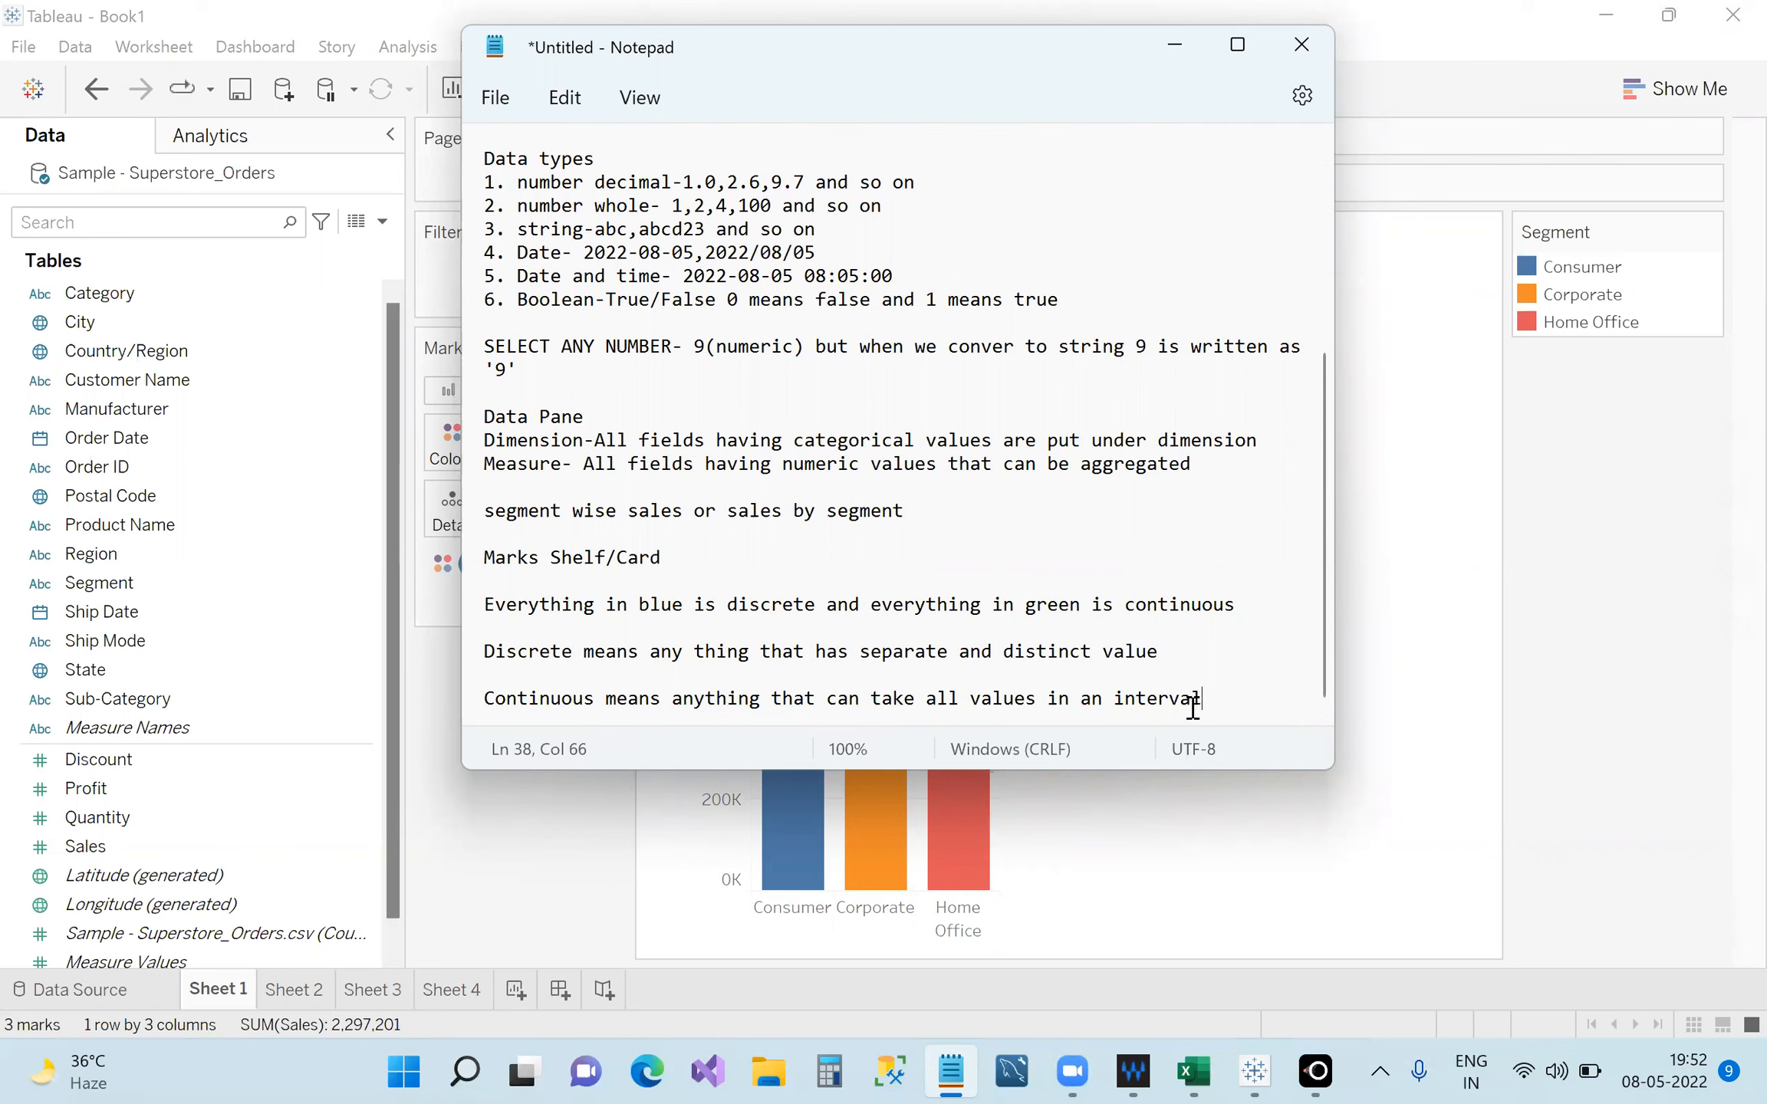
click(760, 659)
drag(760, 658, 1134, 652)
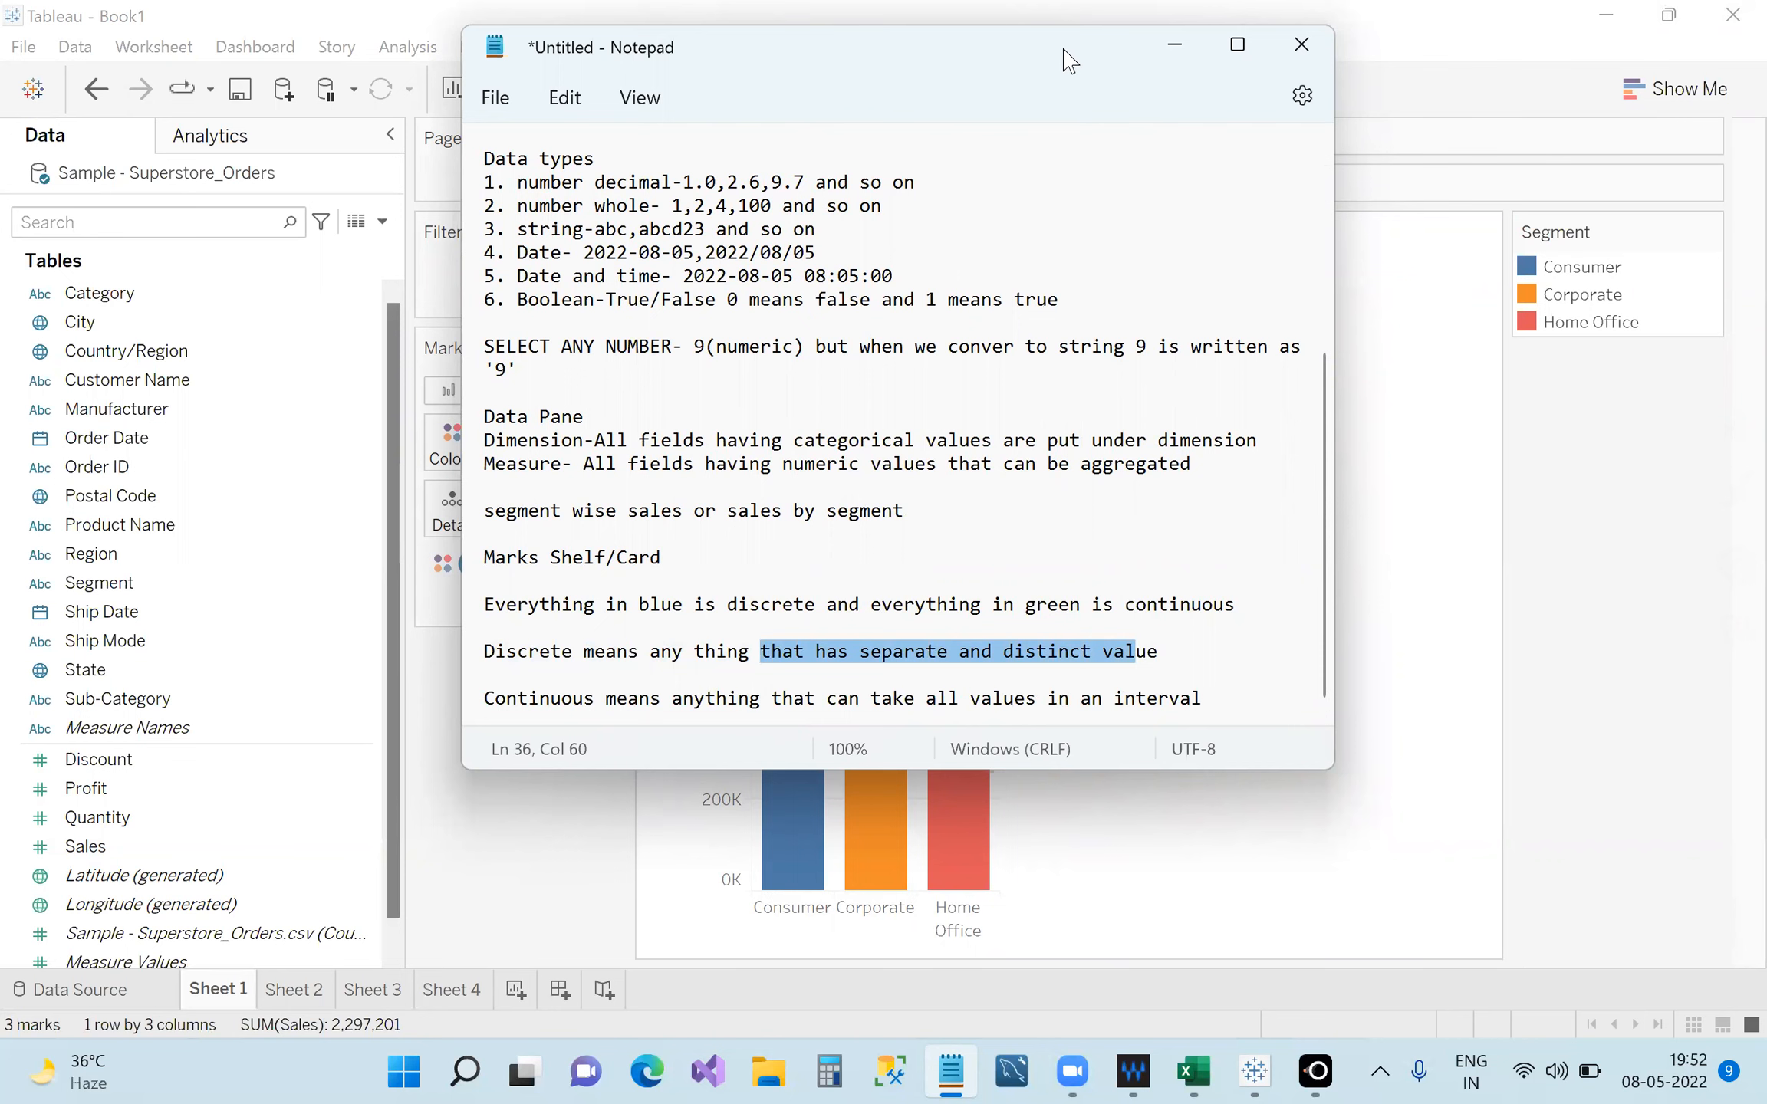
Reposition and resize the Notepad window to the right so the bar chart shows.
drag(1070, 61, 1350, 38)
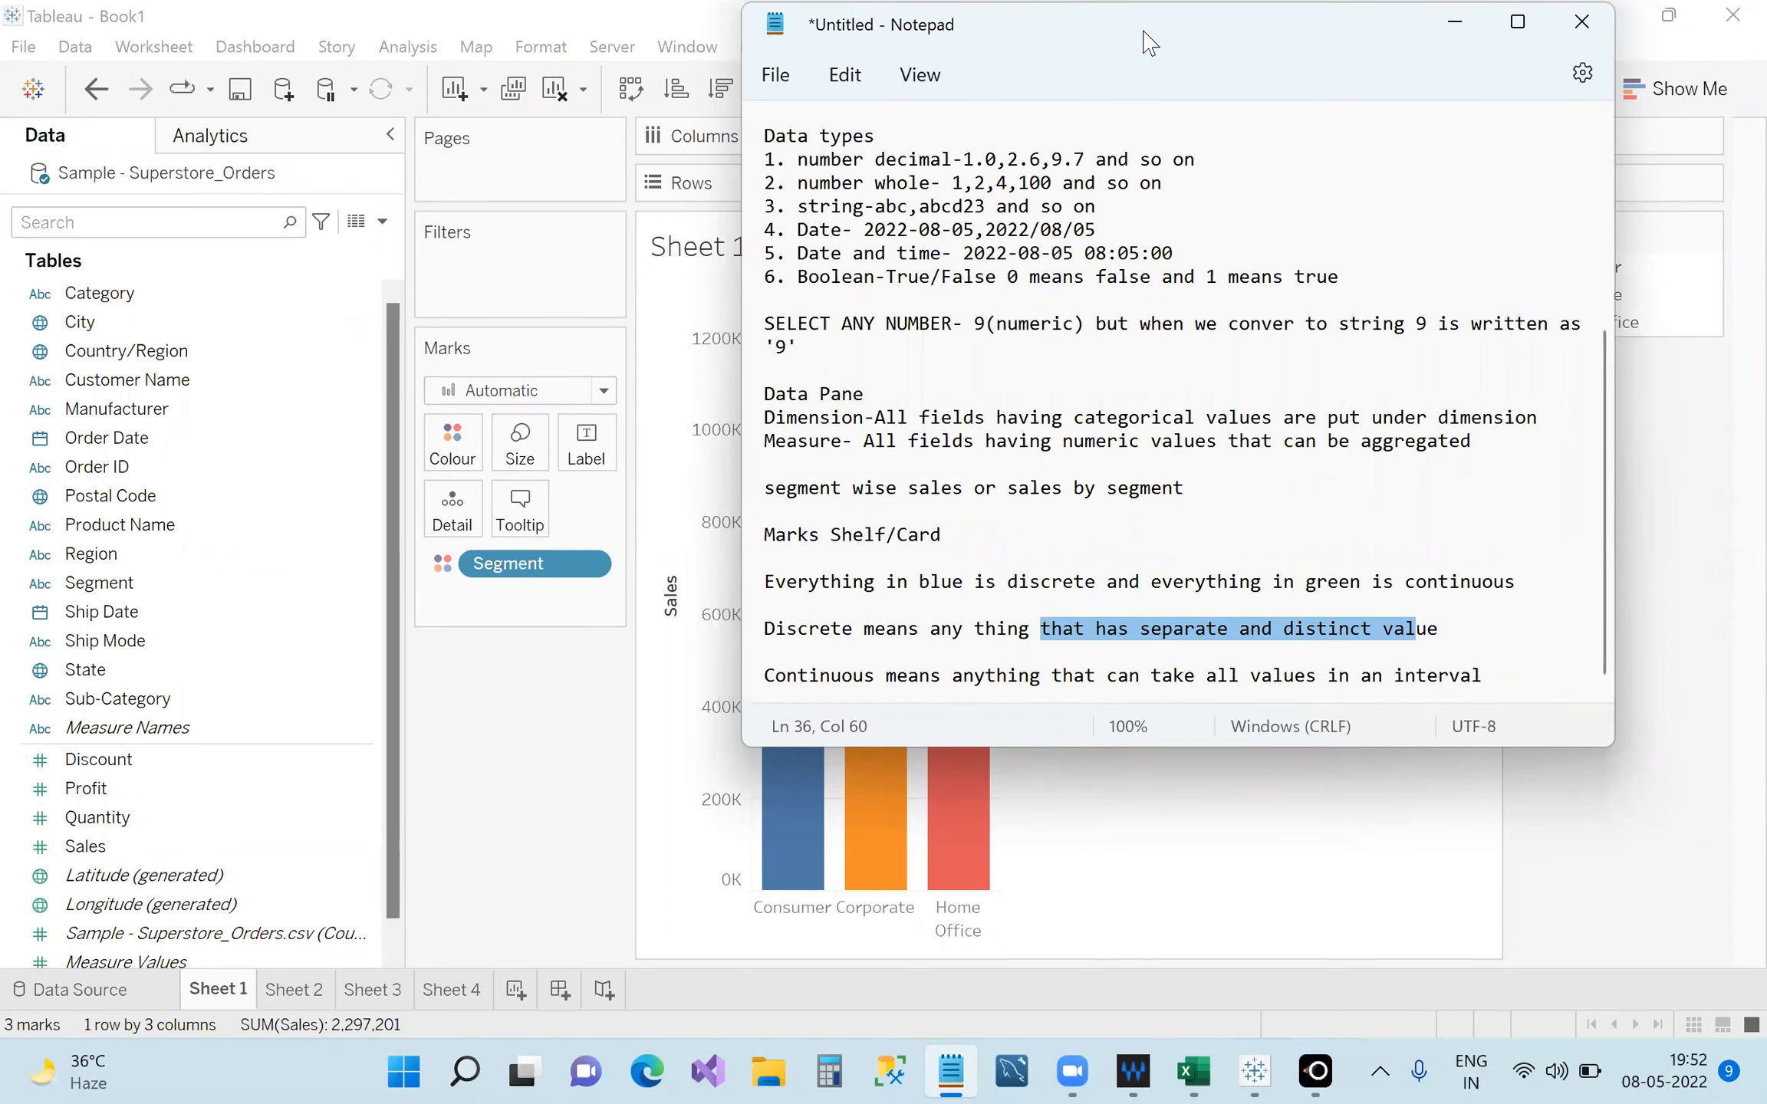
double_click(1360, 14)
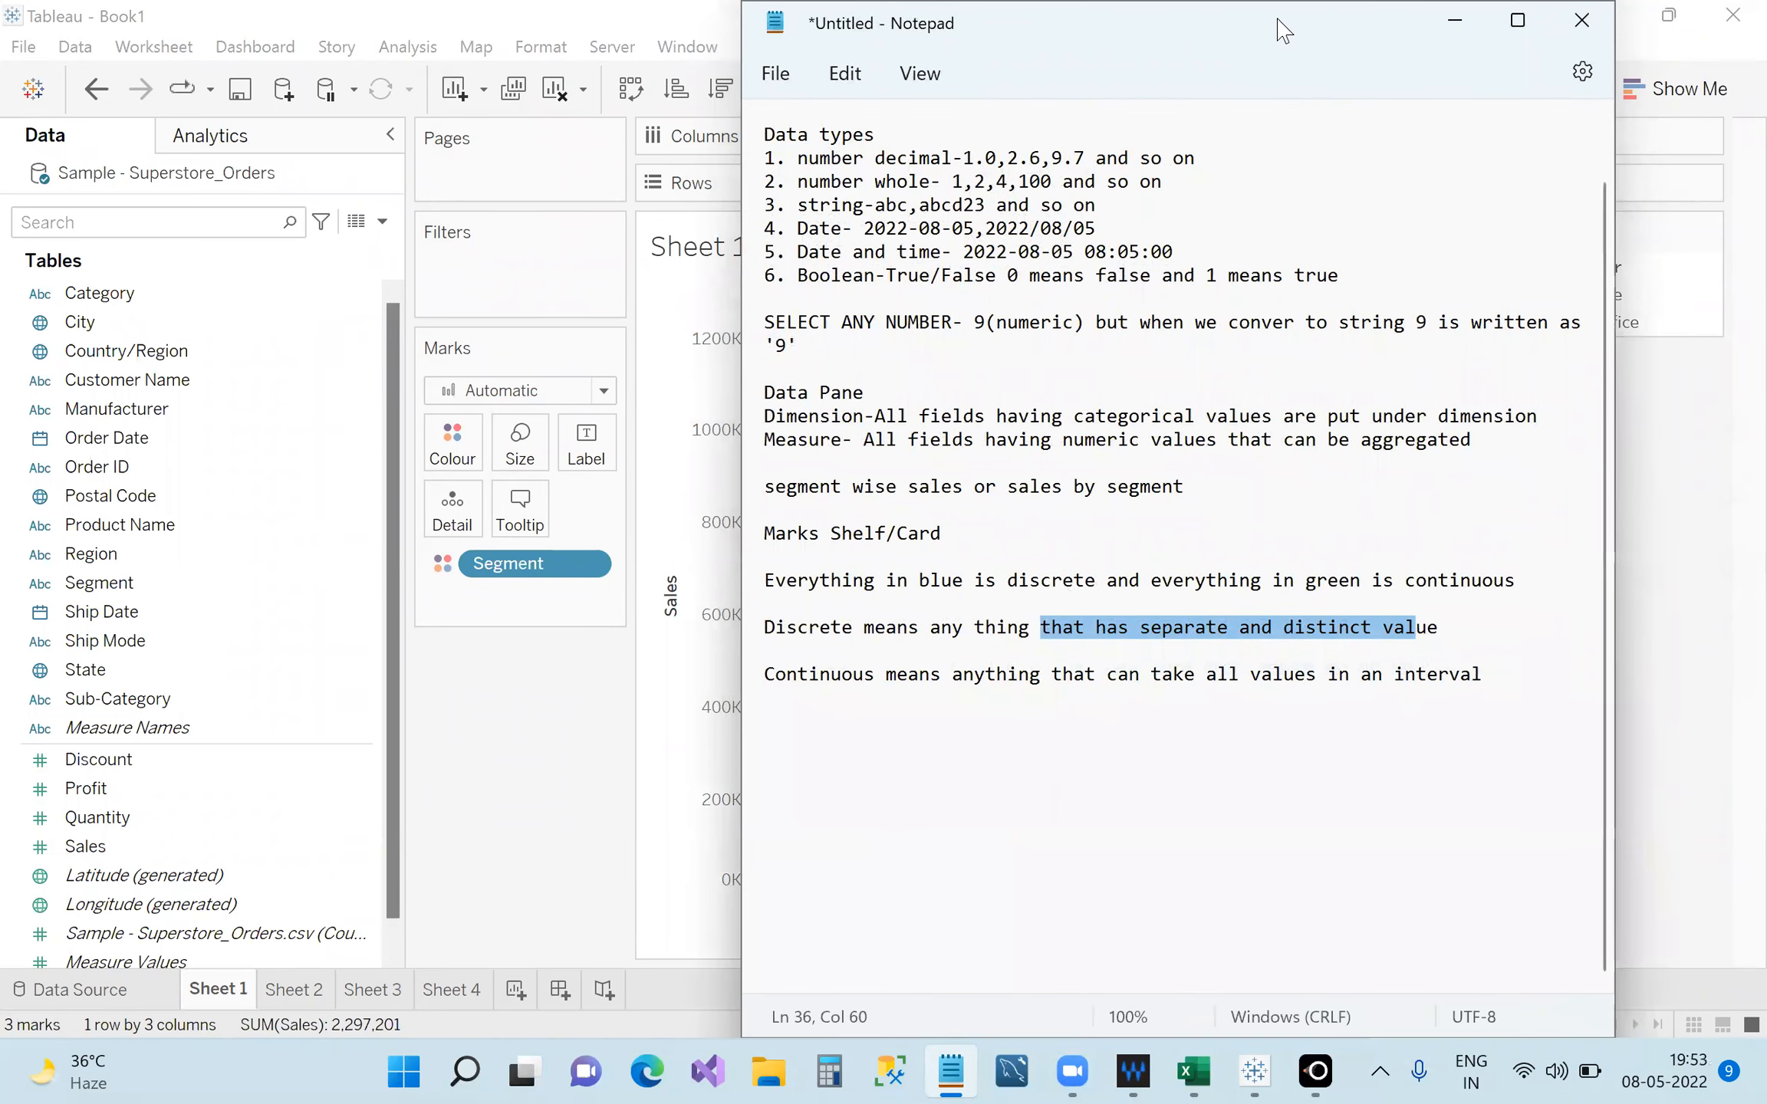
drag(1267, 27, 1255, 27)
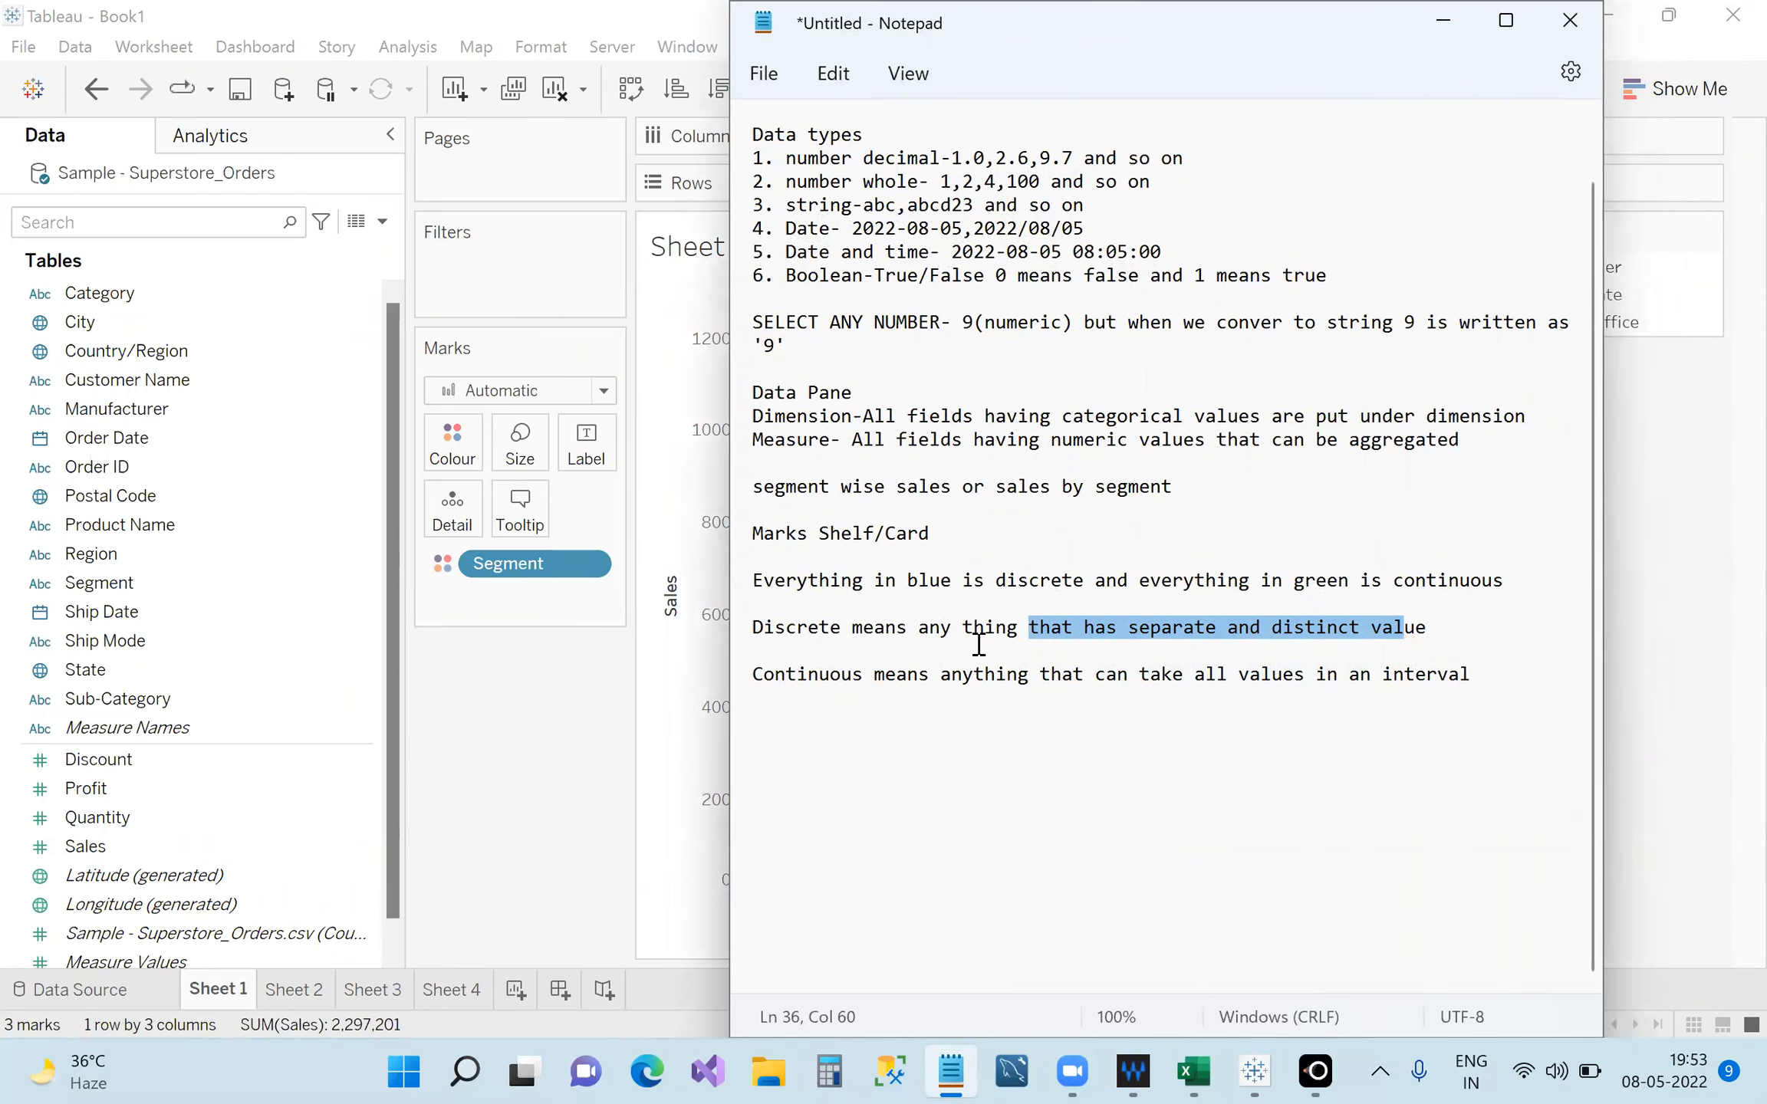
drag(1171, 31, 1183, 33)
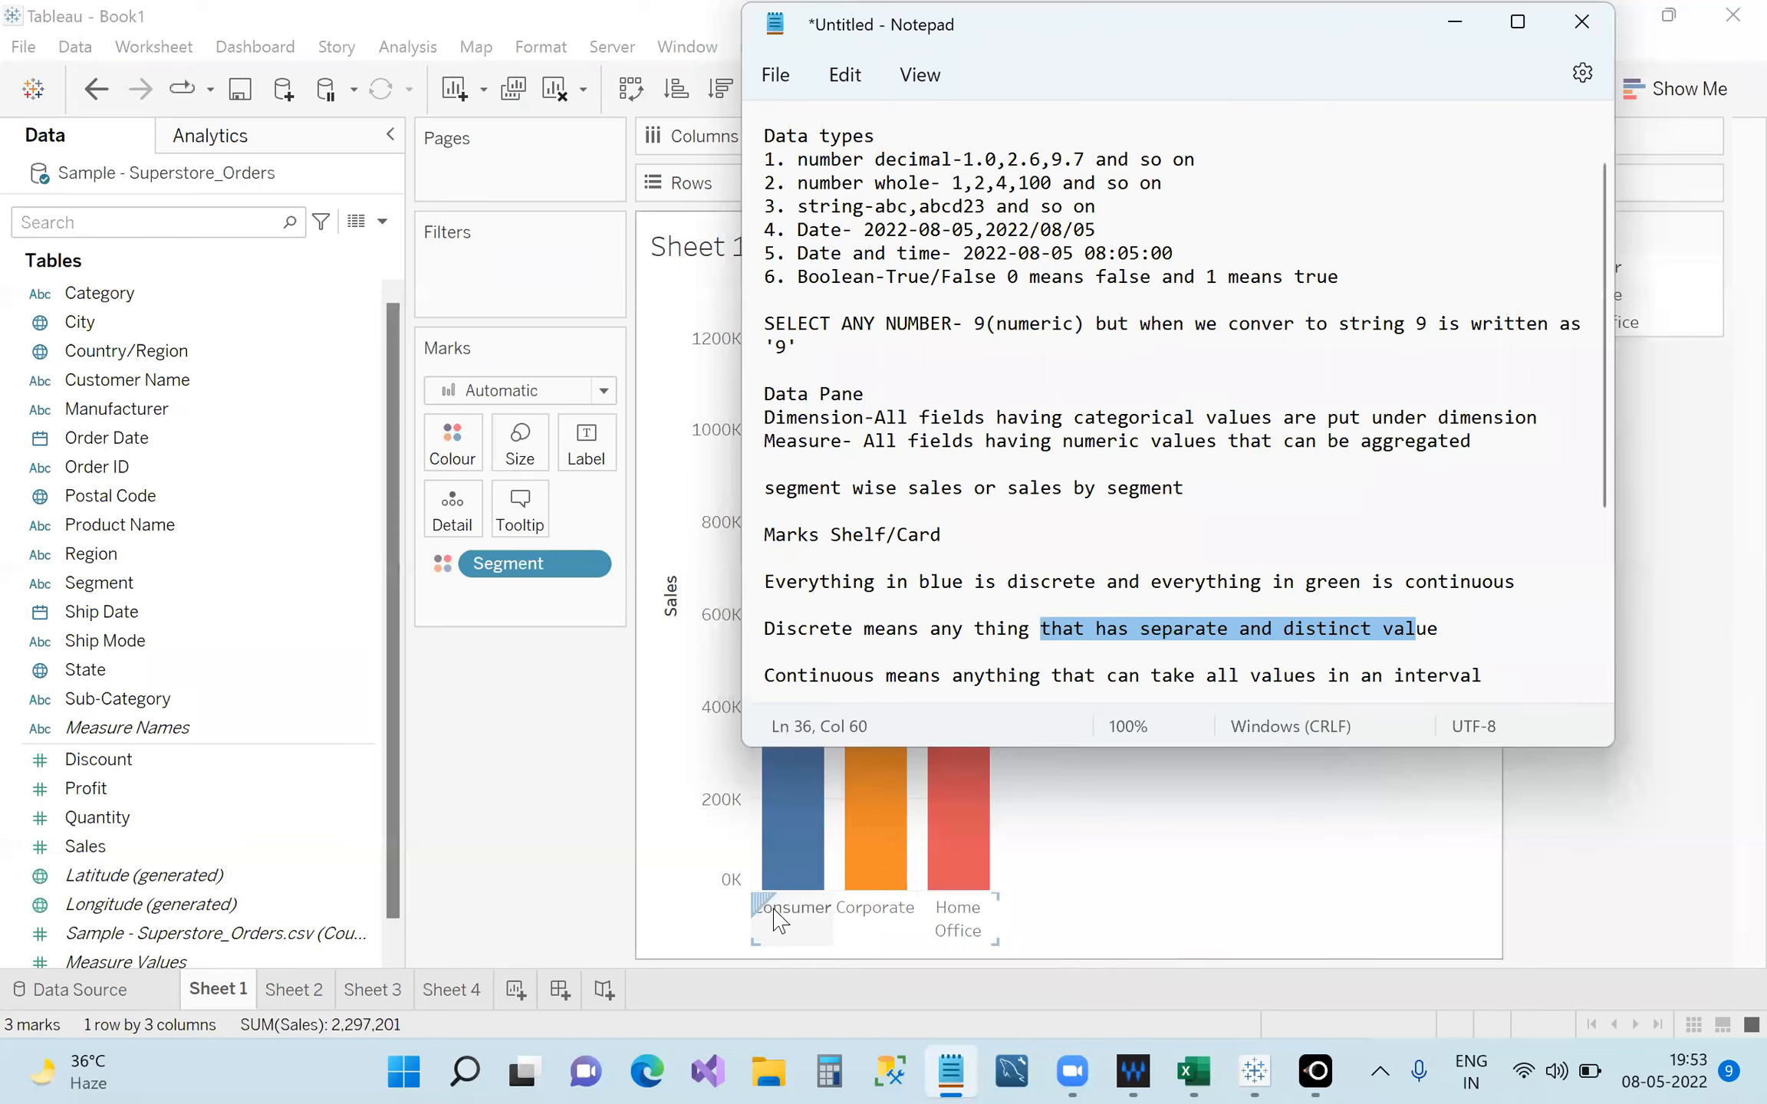
drag(1018, 39, 1176, 52)
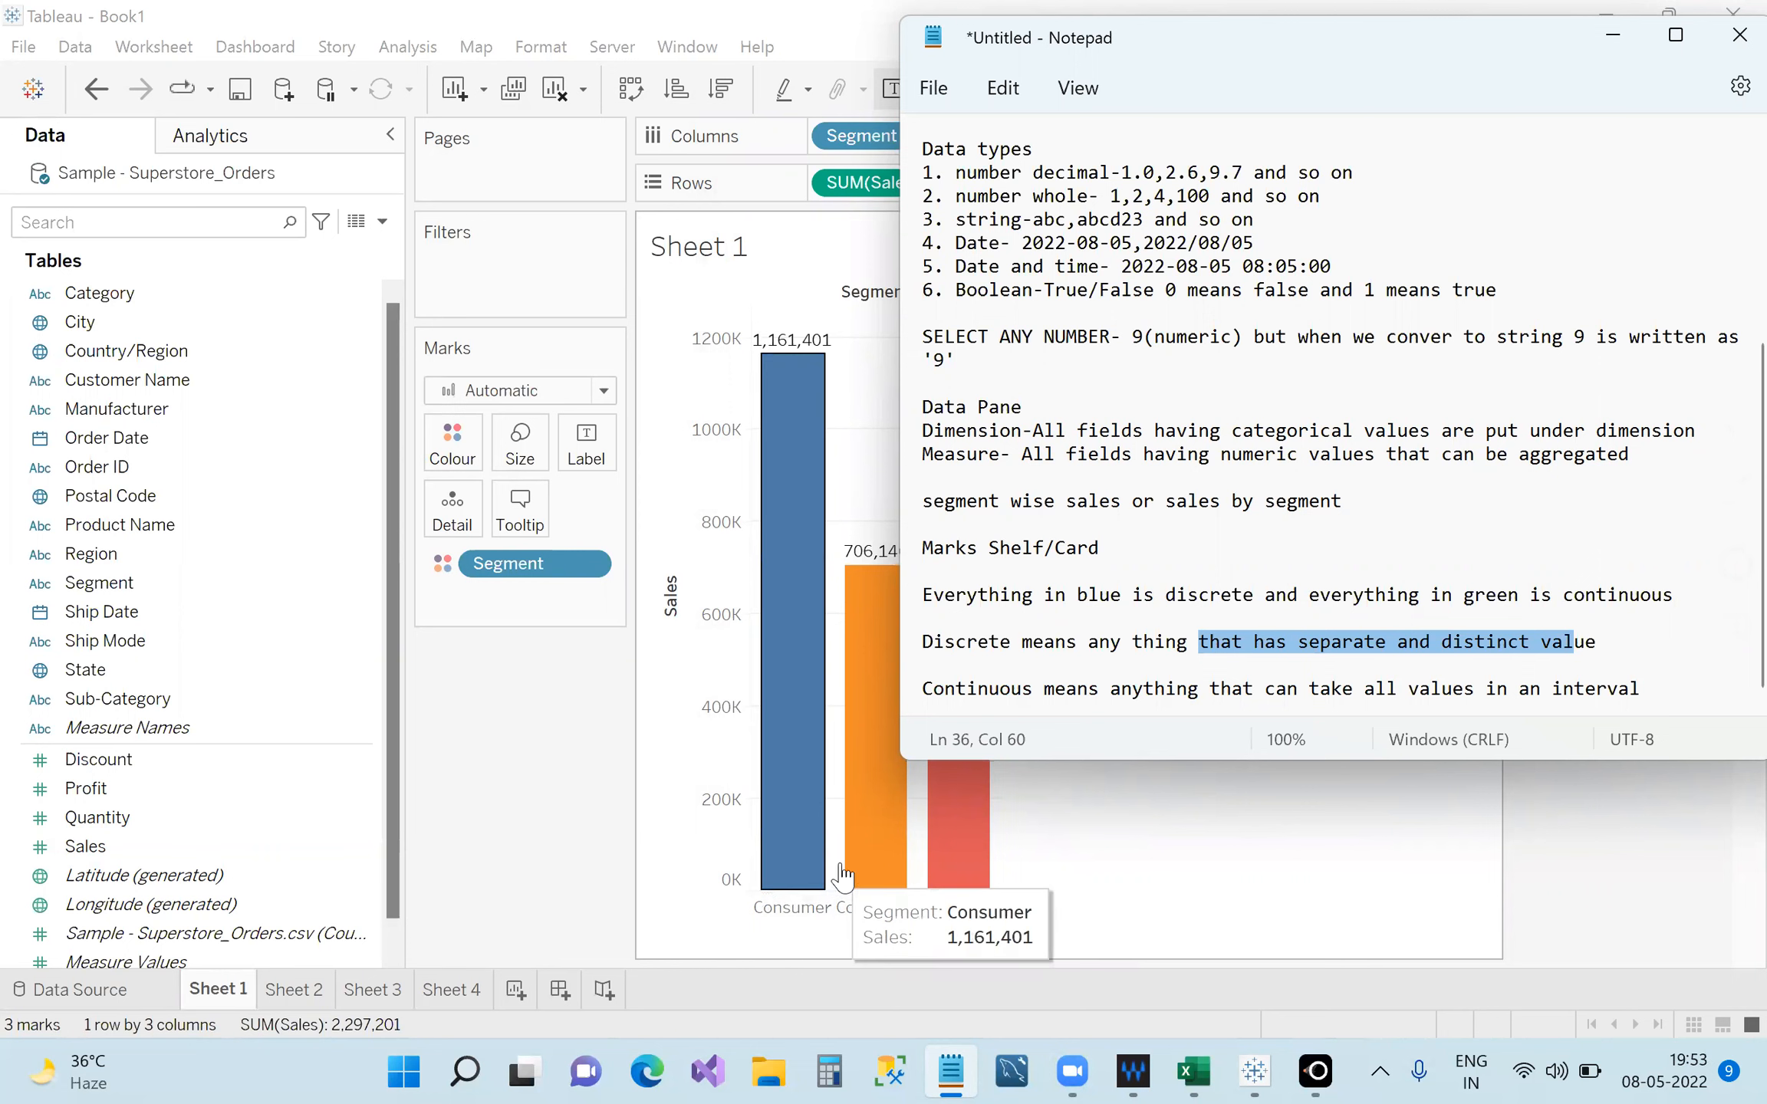
mouse_move(840, 874)
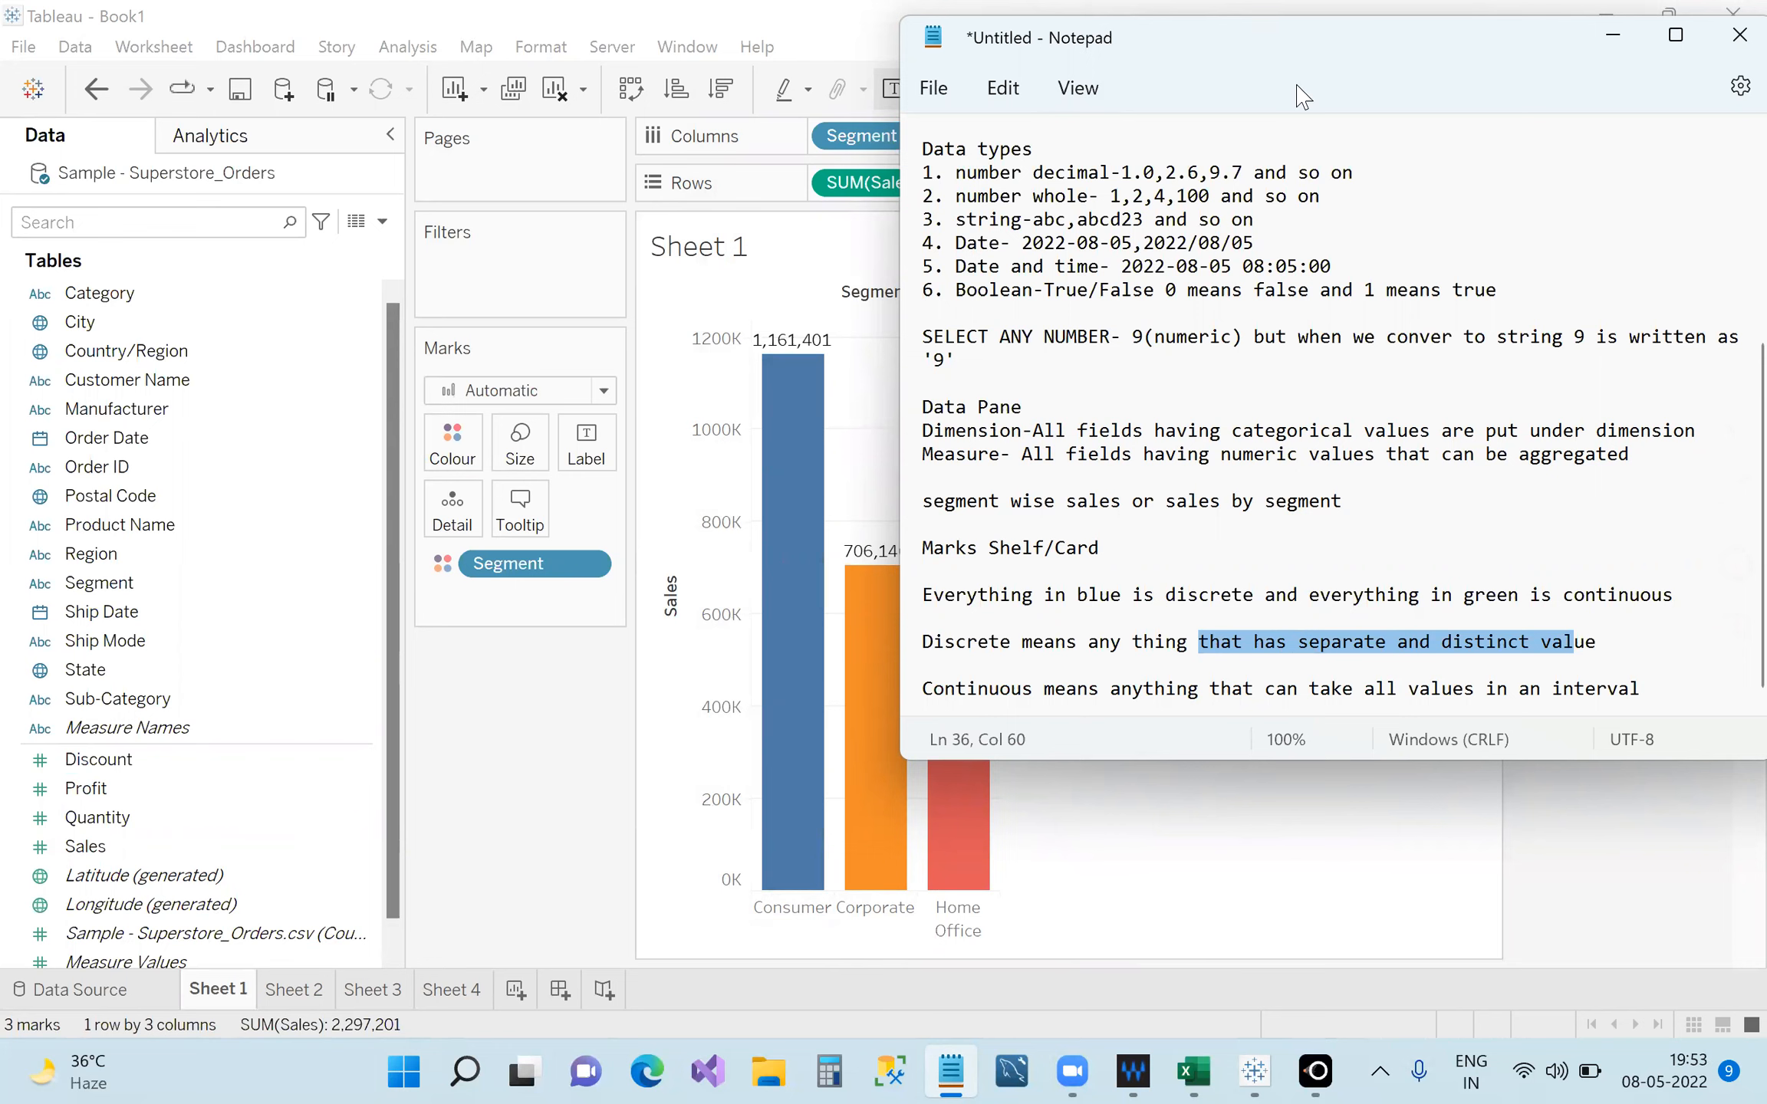
Move the Notepad notes window down and right, maximize it, then restore its size.
drag(1302, 96, 1407, 246)
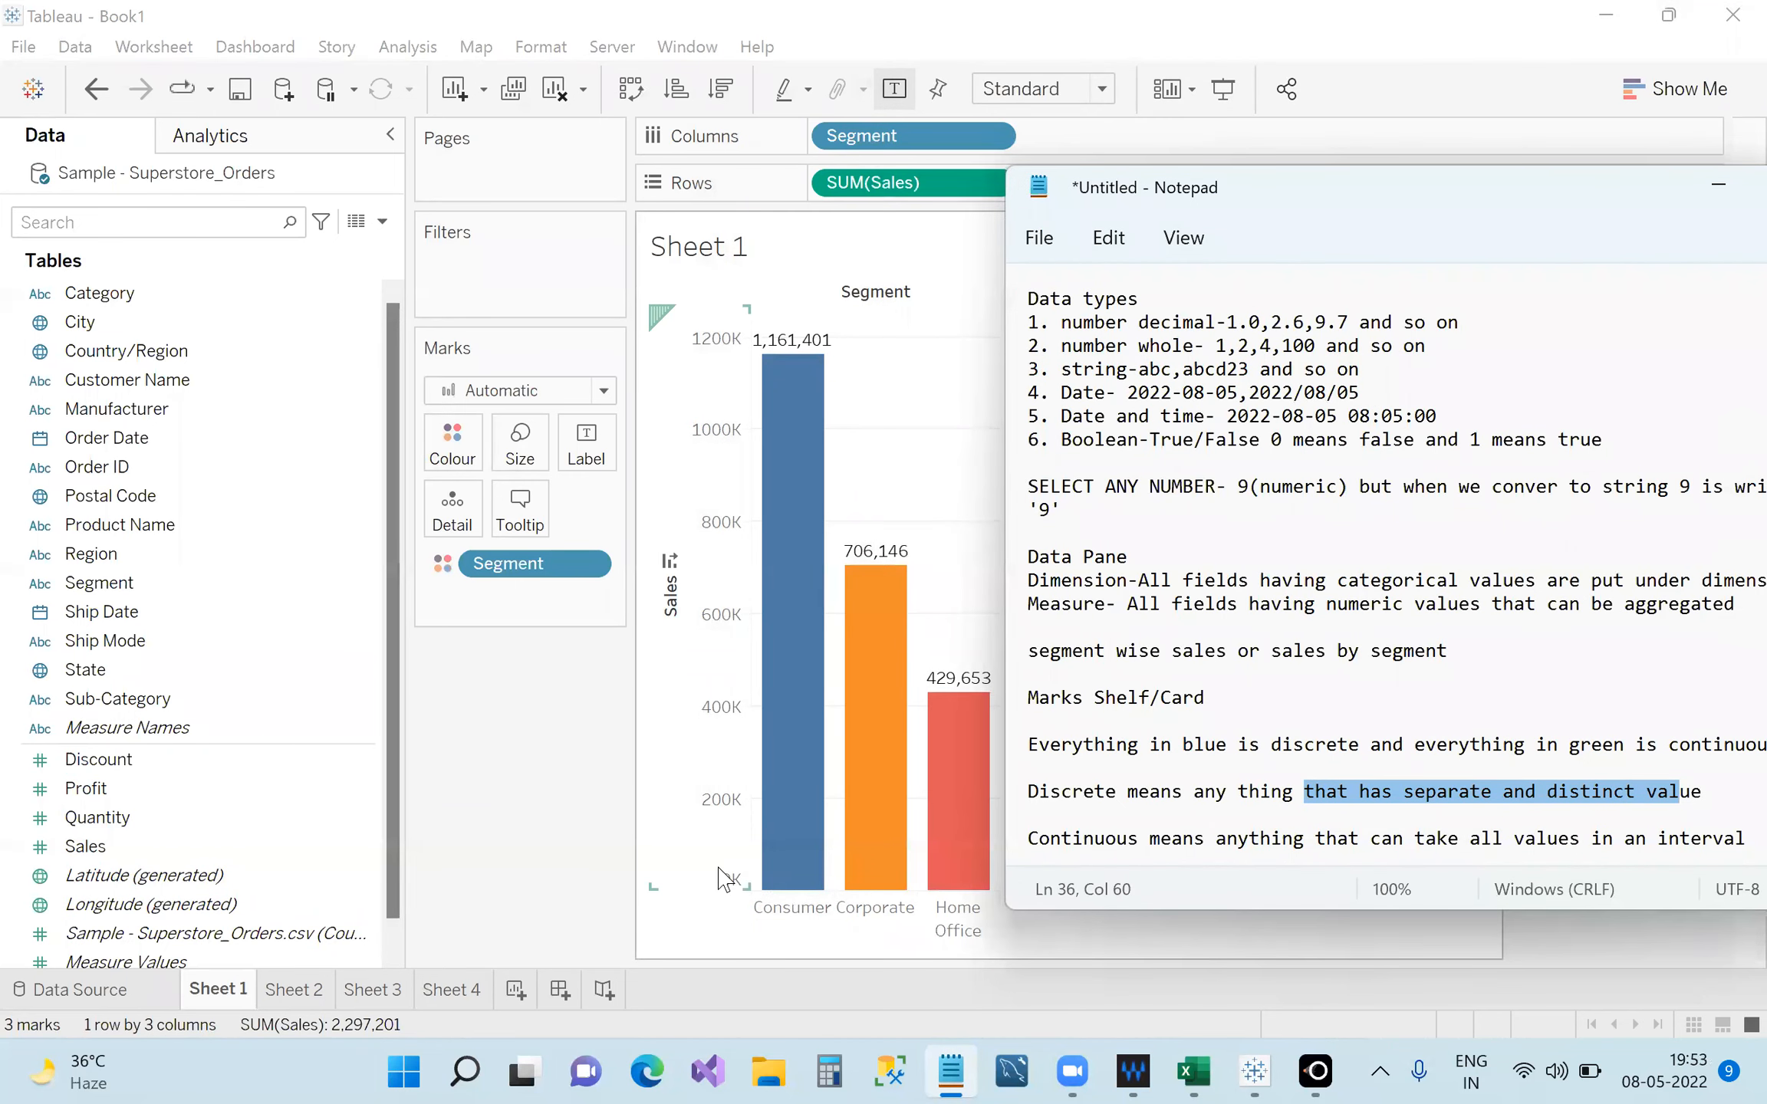
double_click(1428, 192)
click(1669, 19)
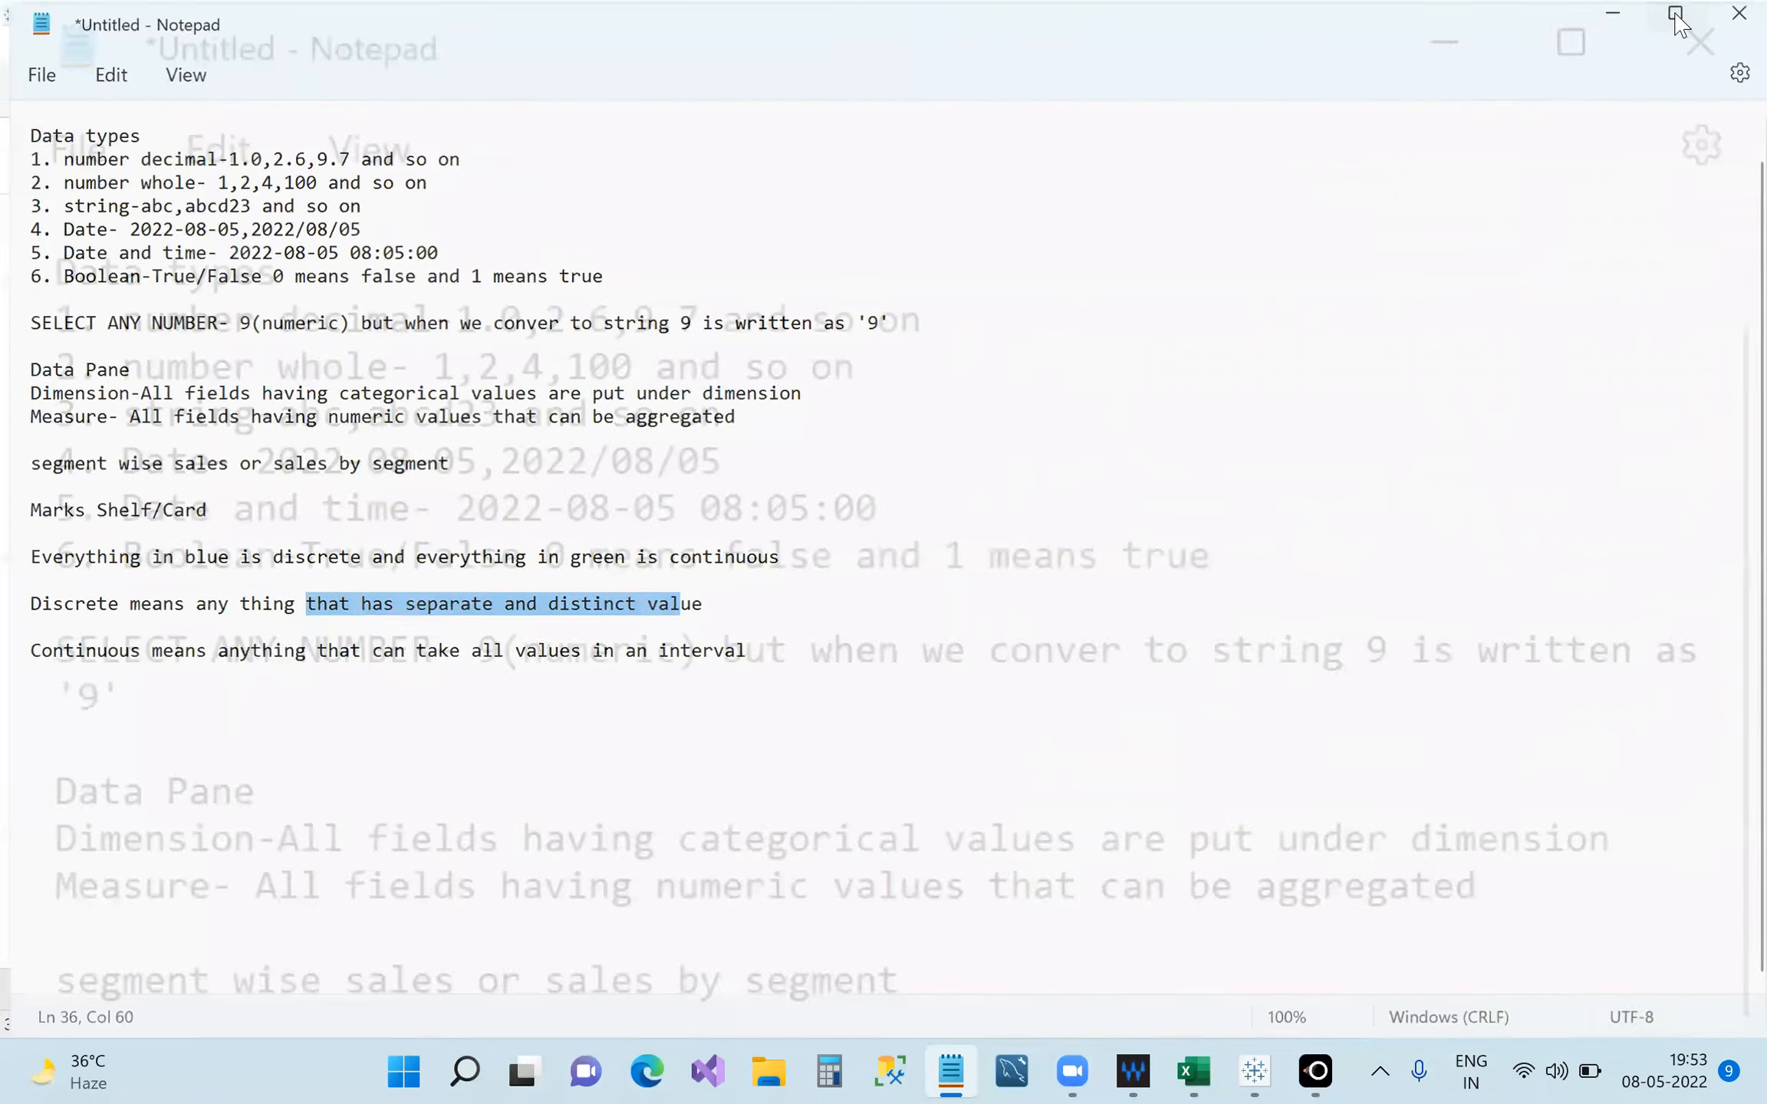
Dock the notes at the screen top, highlight the Continuous interval phrase, and bring Tableau forward.
drag(1430, 192, 1467, 27)
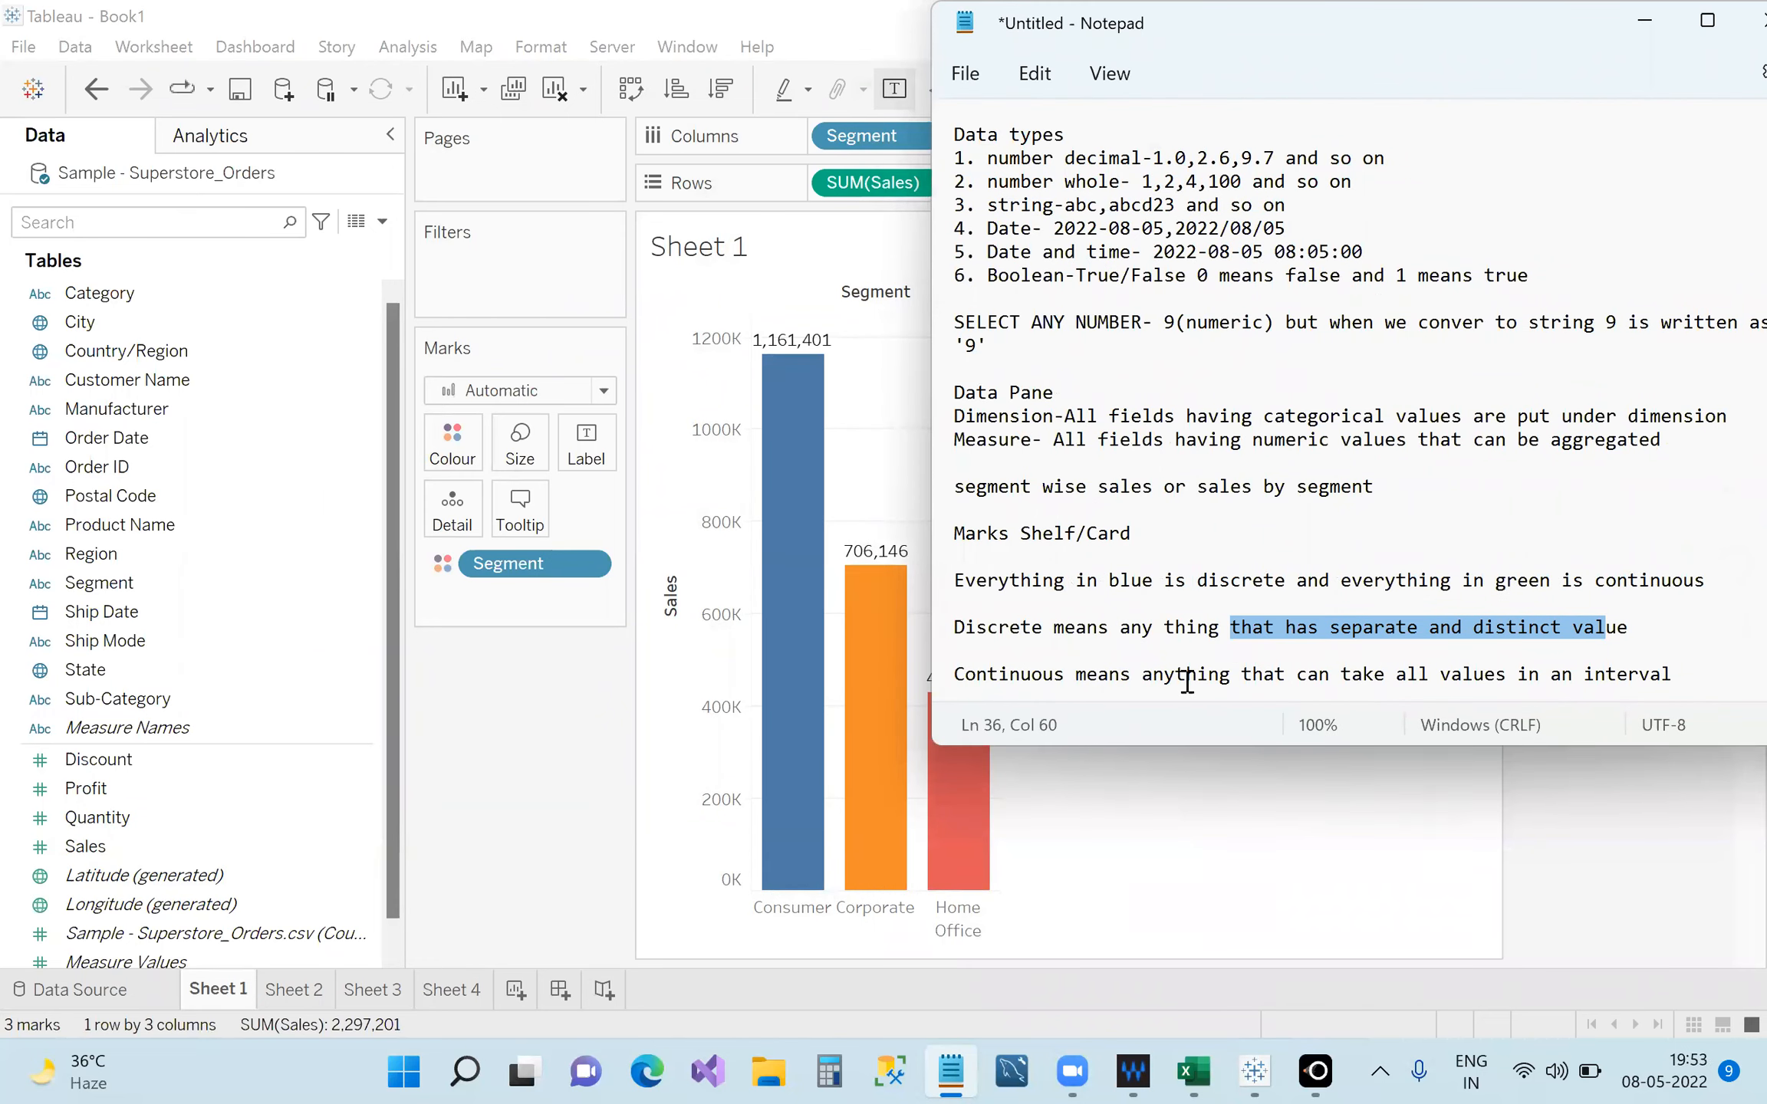
drag(1374, 676, 1617, 682)
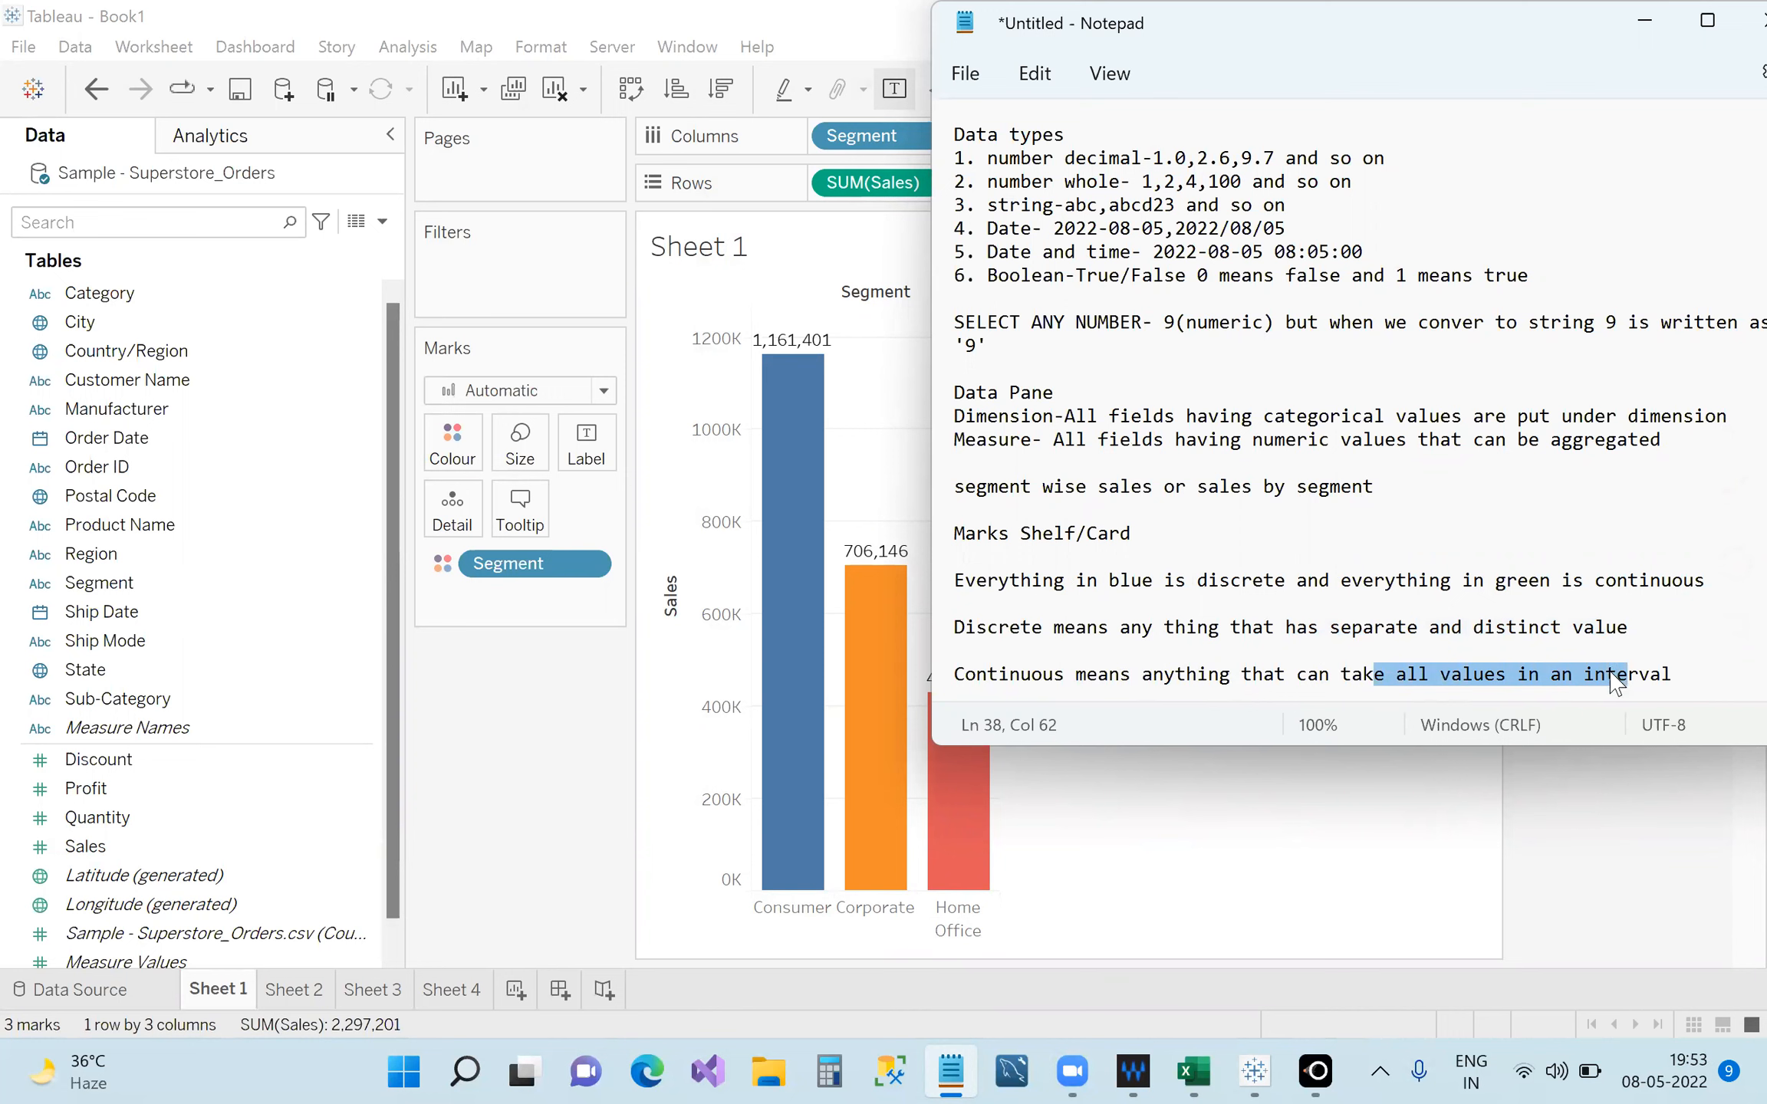
click(733, 886)
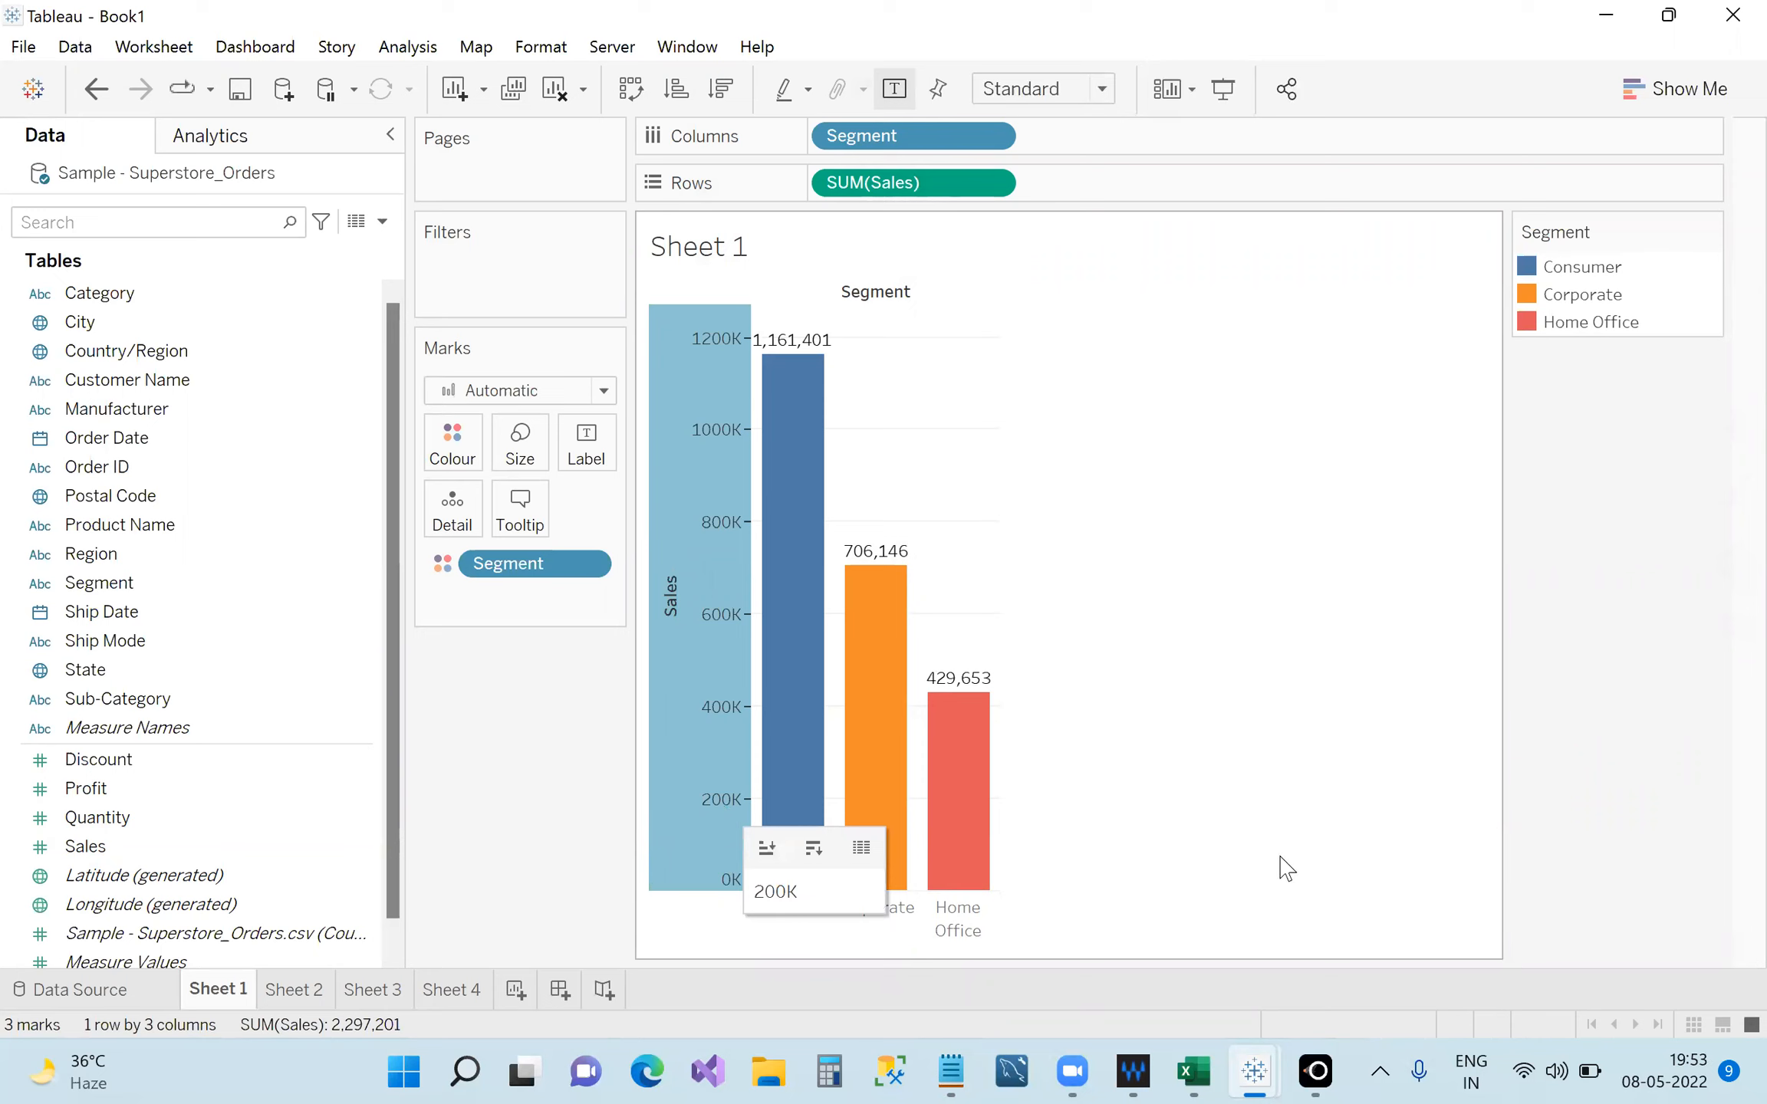
Check the Consumer bar's tooltip, then bring the Notepad notes back over the chart.
mouse_move(763, 827)
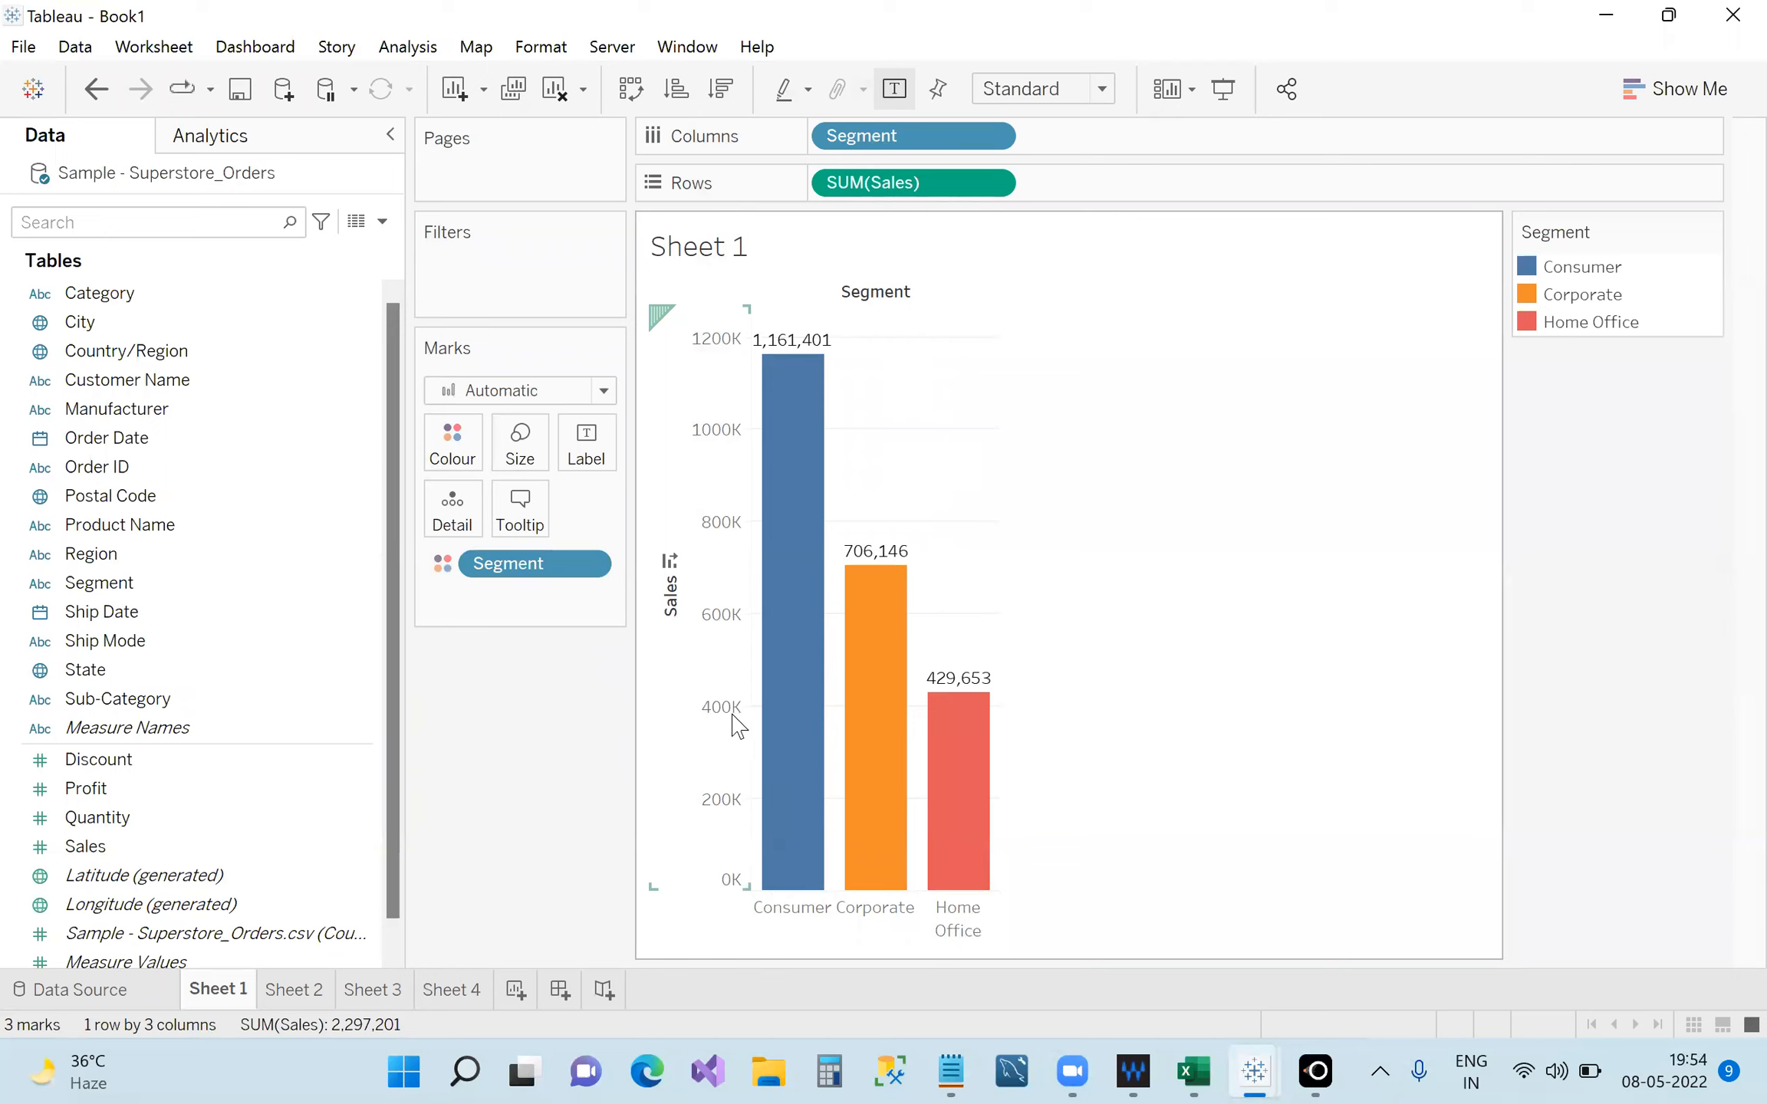
mouse_move(758, 740)
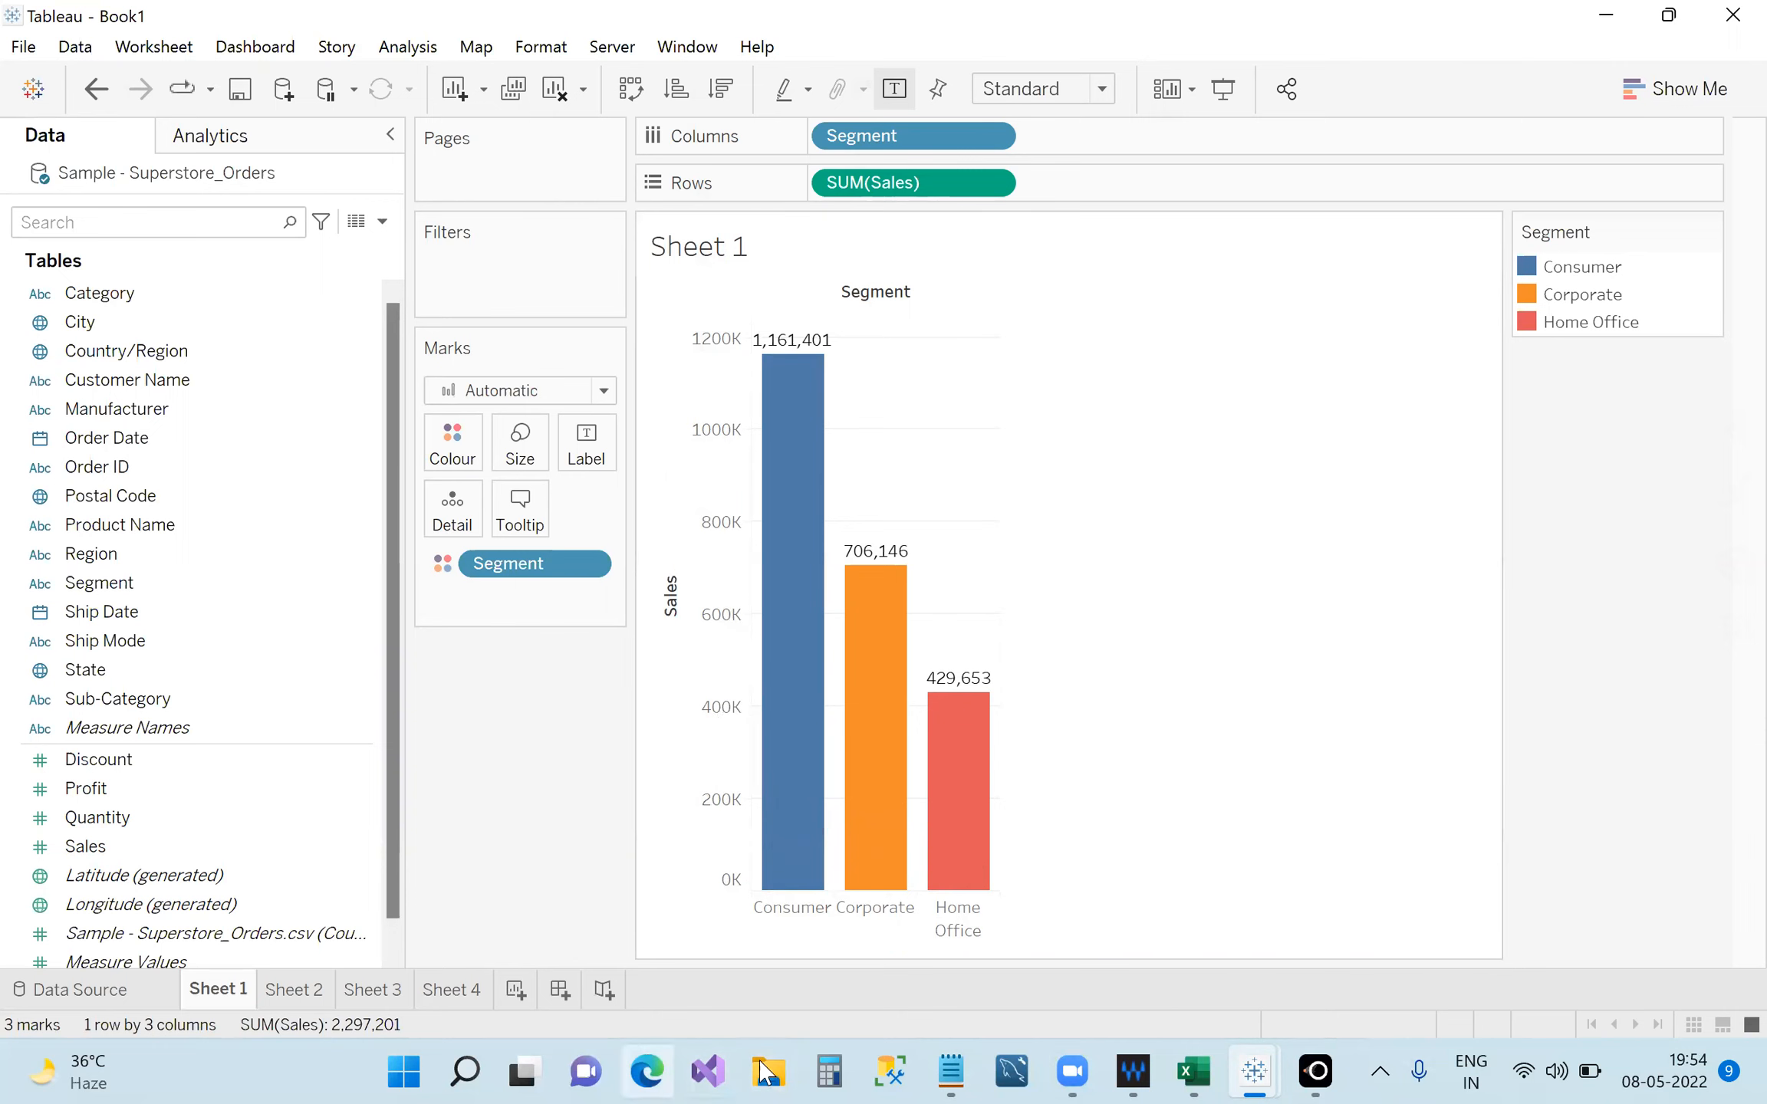
click(951, 1072)
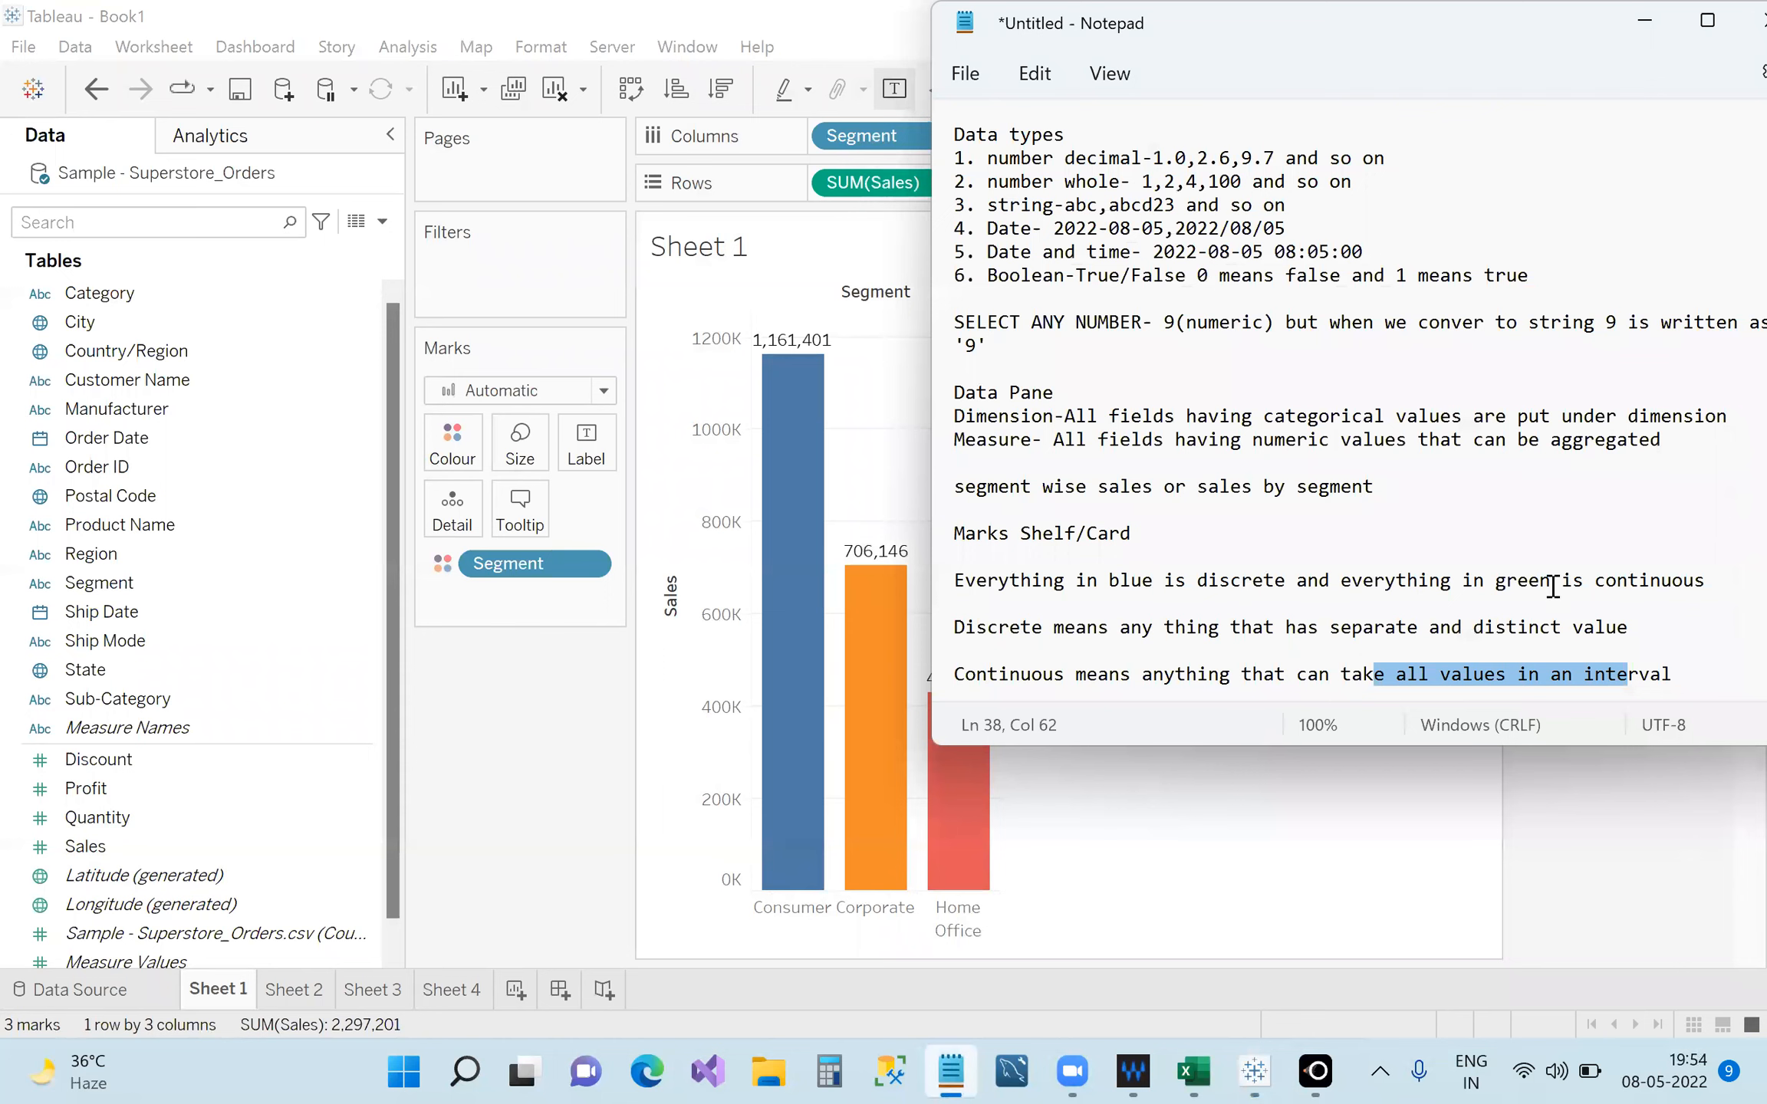
Append 'and it is countable' to the Discrete definition, dropping 'always', then return to Tableau.
drag(1427, 31, 1006, 43)
click(1219, 646)
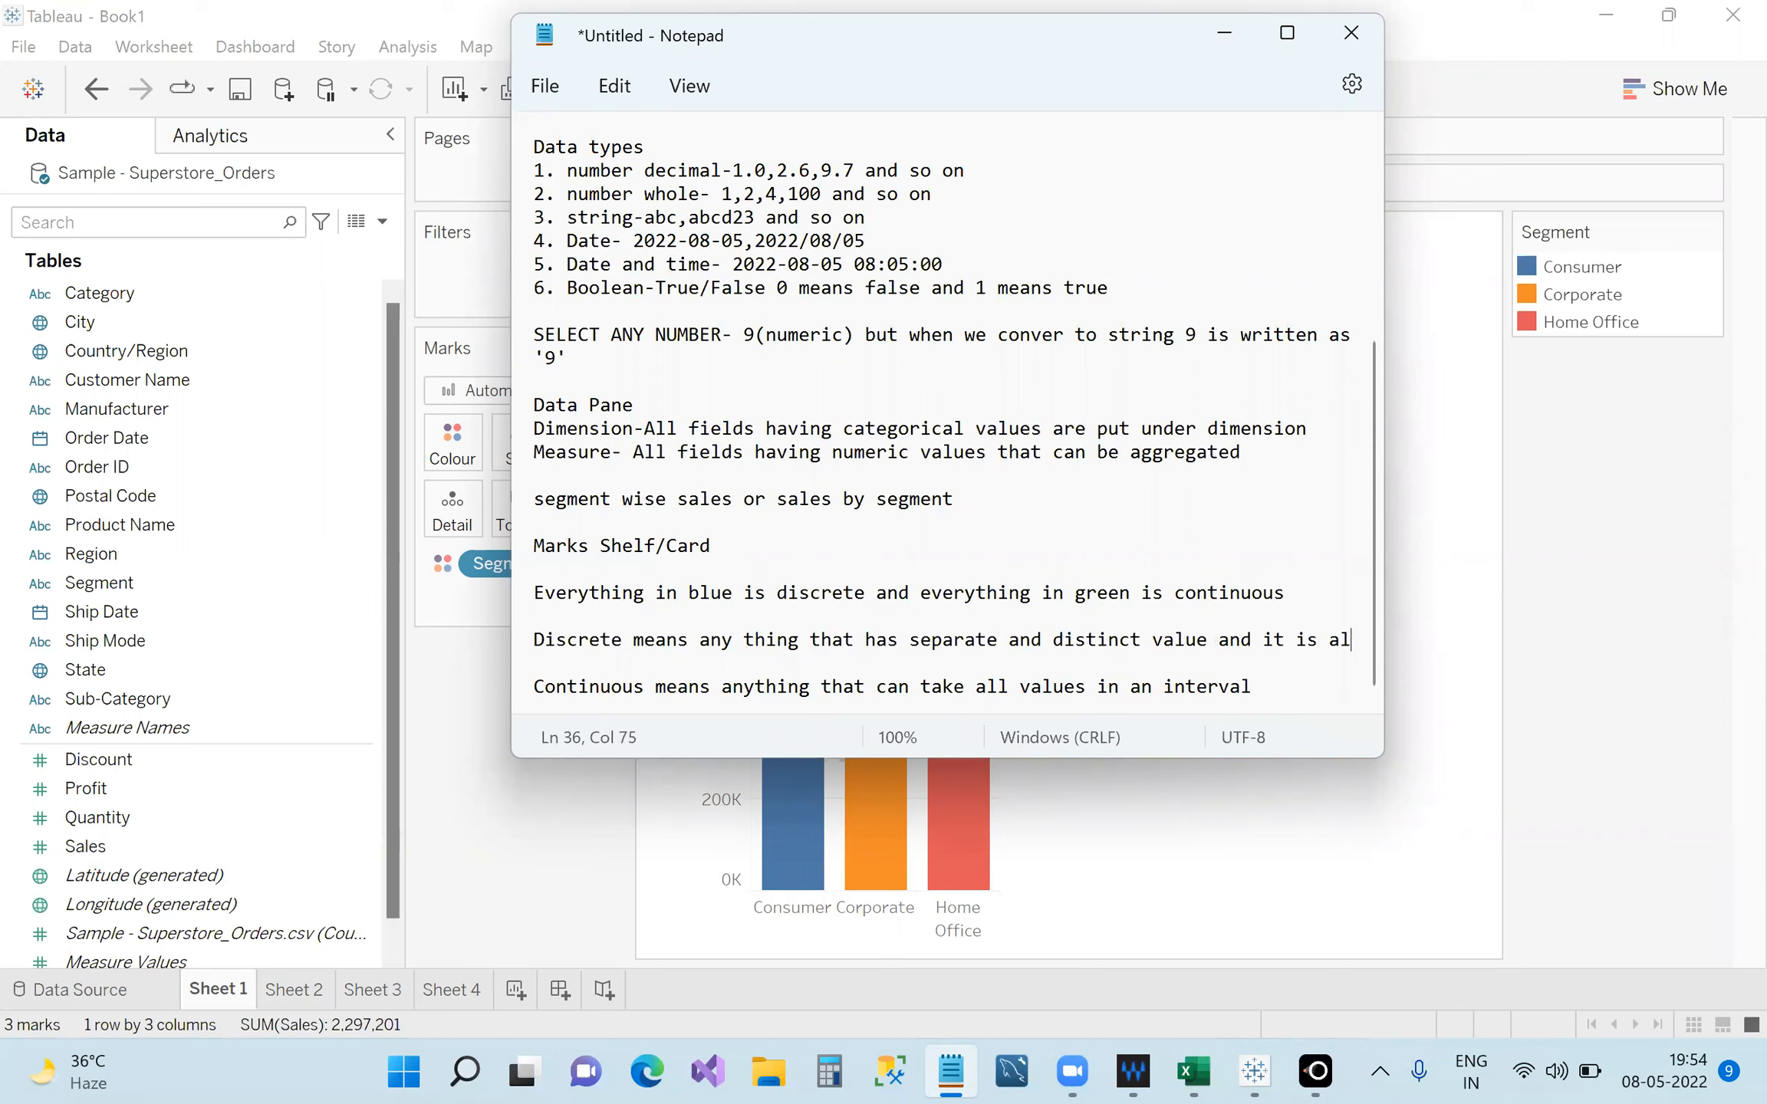
text(way)
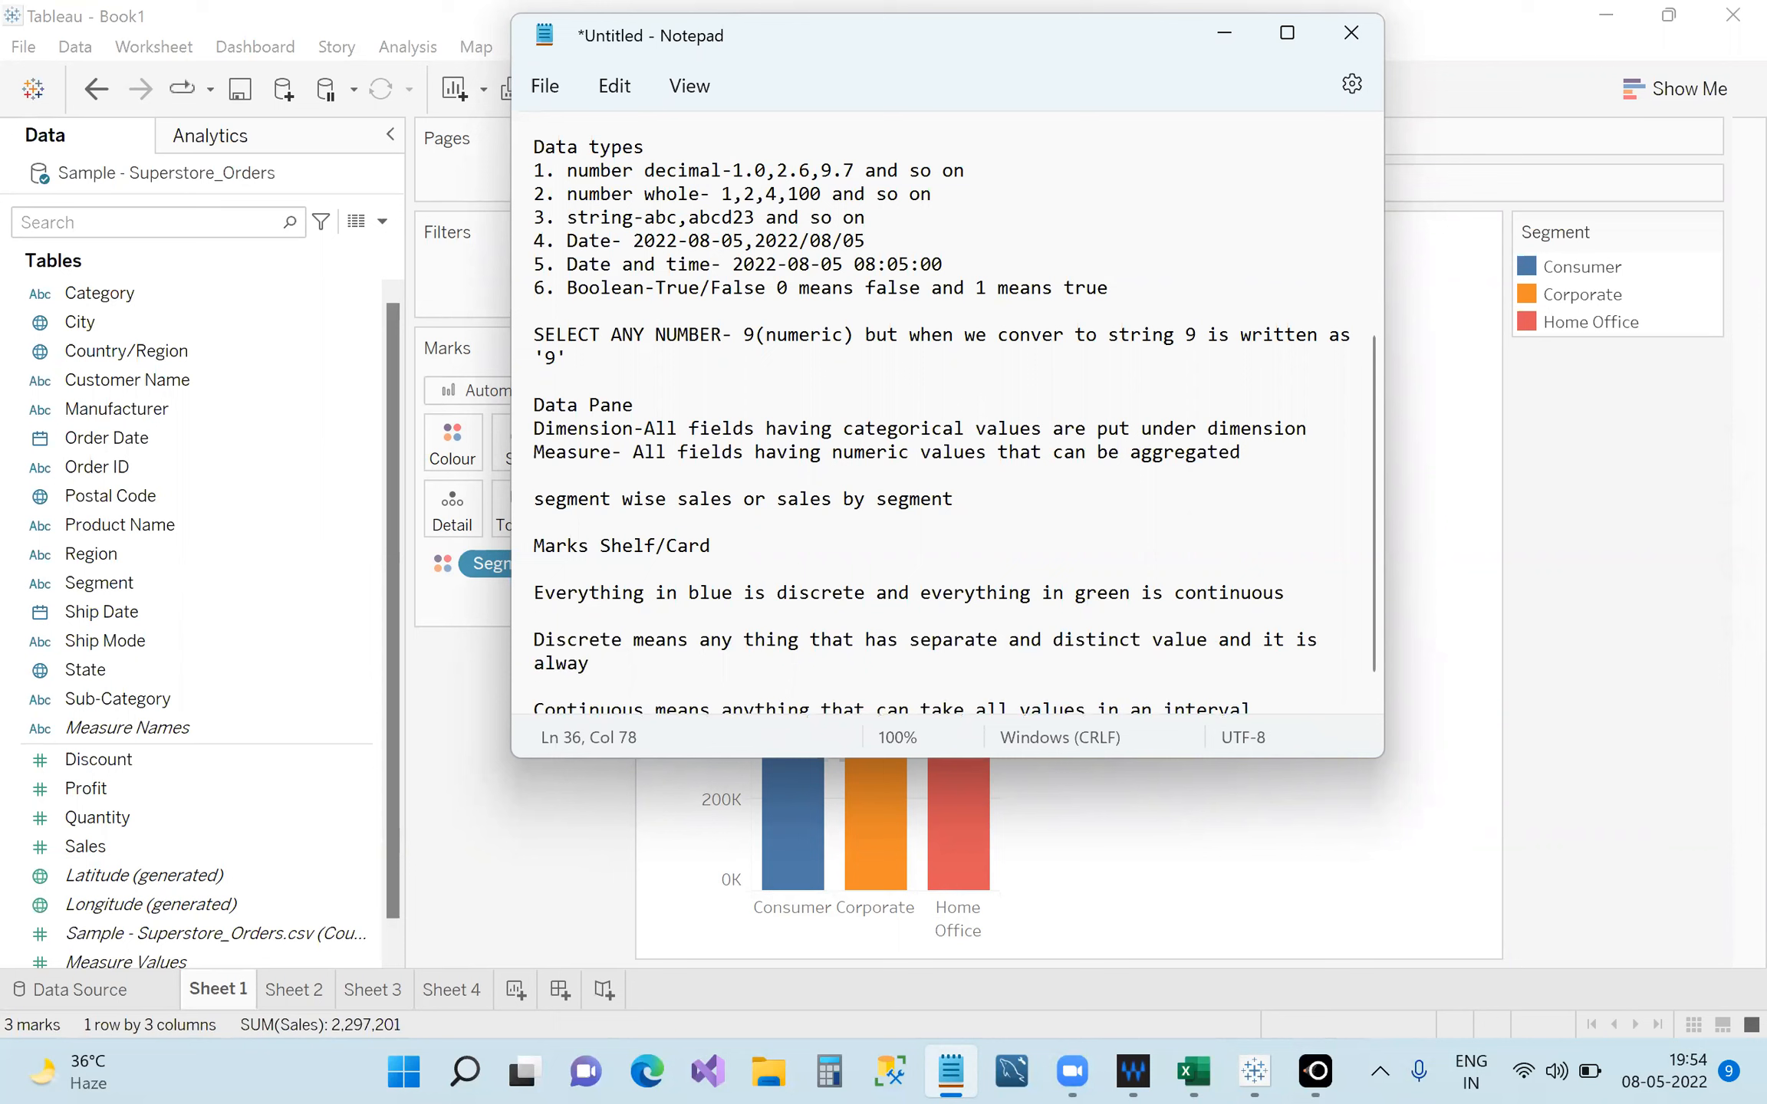
text(s countav)
key(BackSpace)
text(ble)
key(BackSpace)
key(BackSpace)
key(BackSpace)
key(BackSpace)
key(BackSpace)
key(BackSpace)
drag(801, 48, 1191, 70)
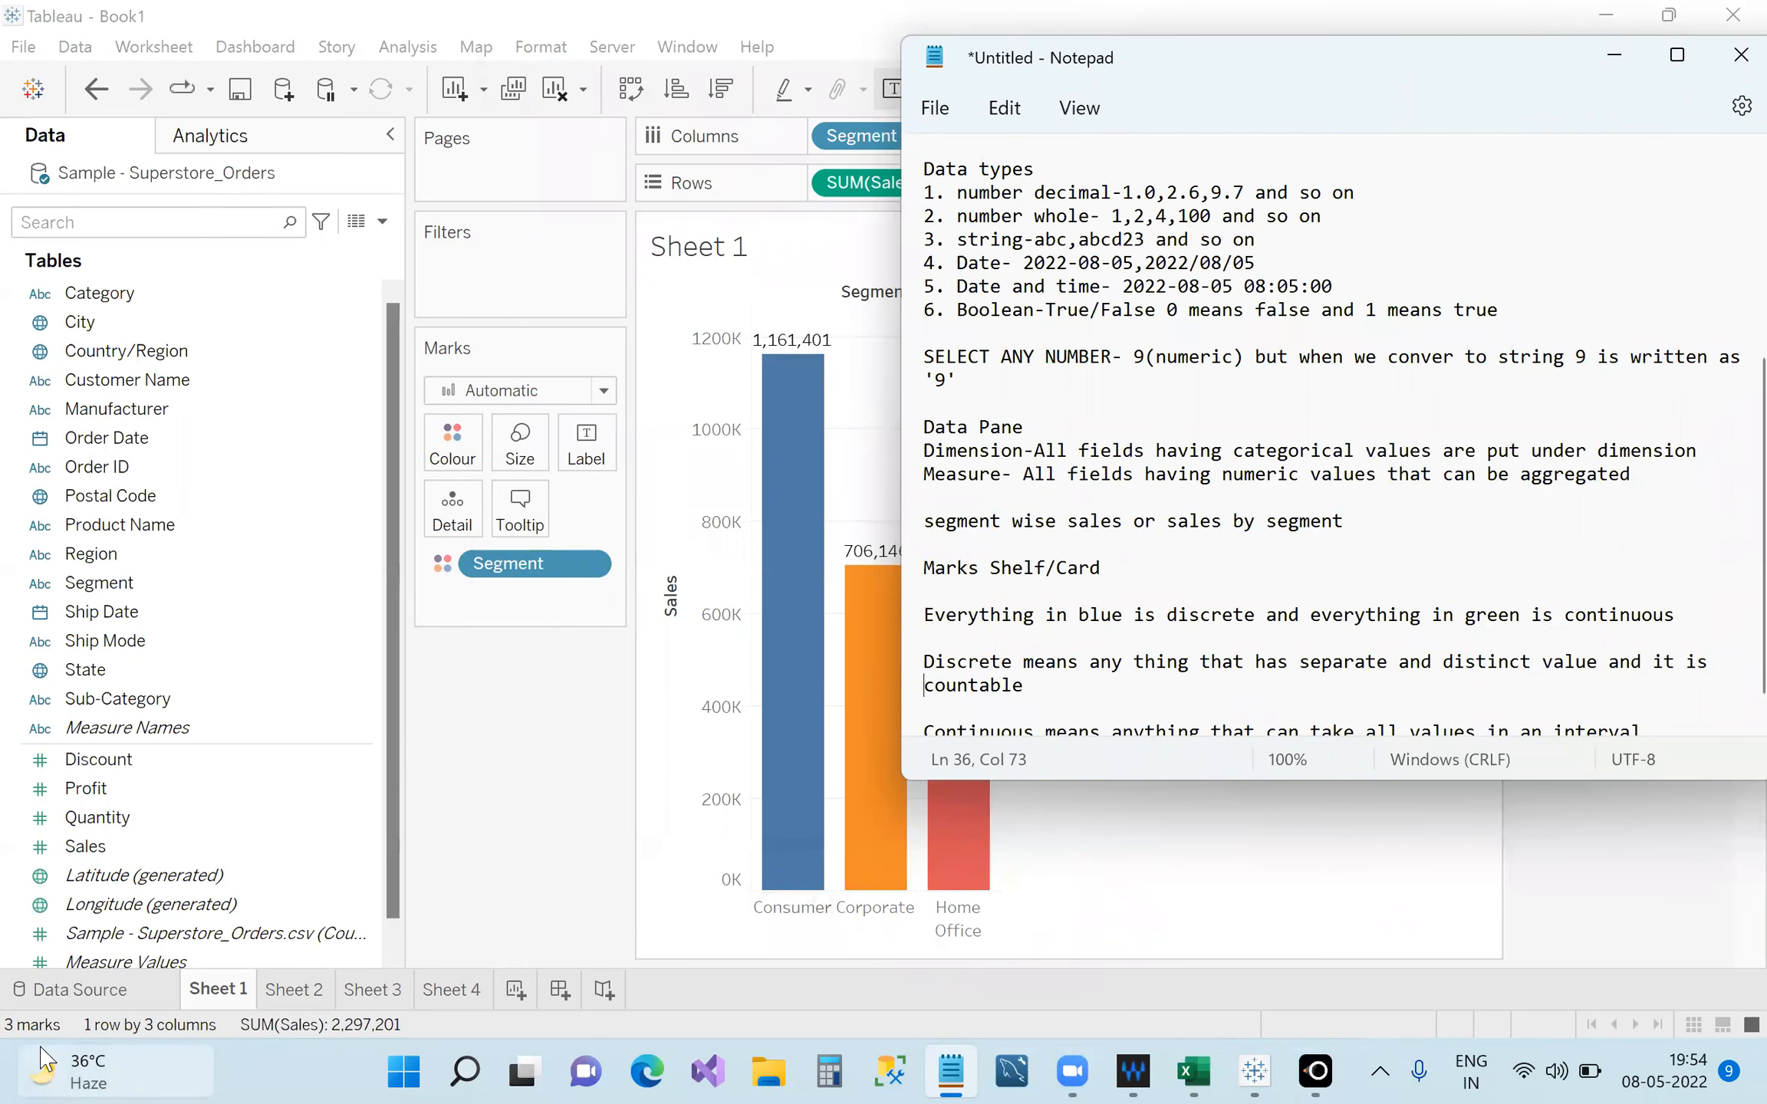
click(358, 229)
click(356, 224)
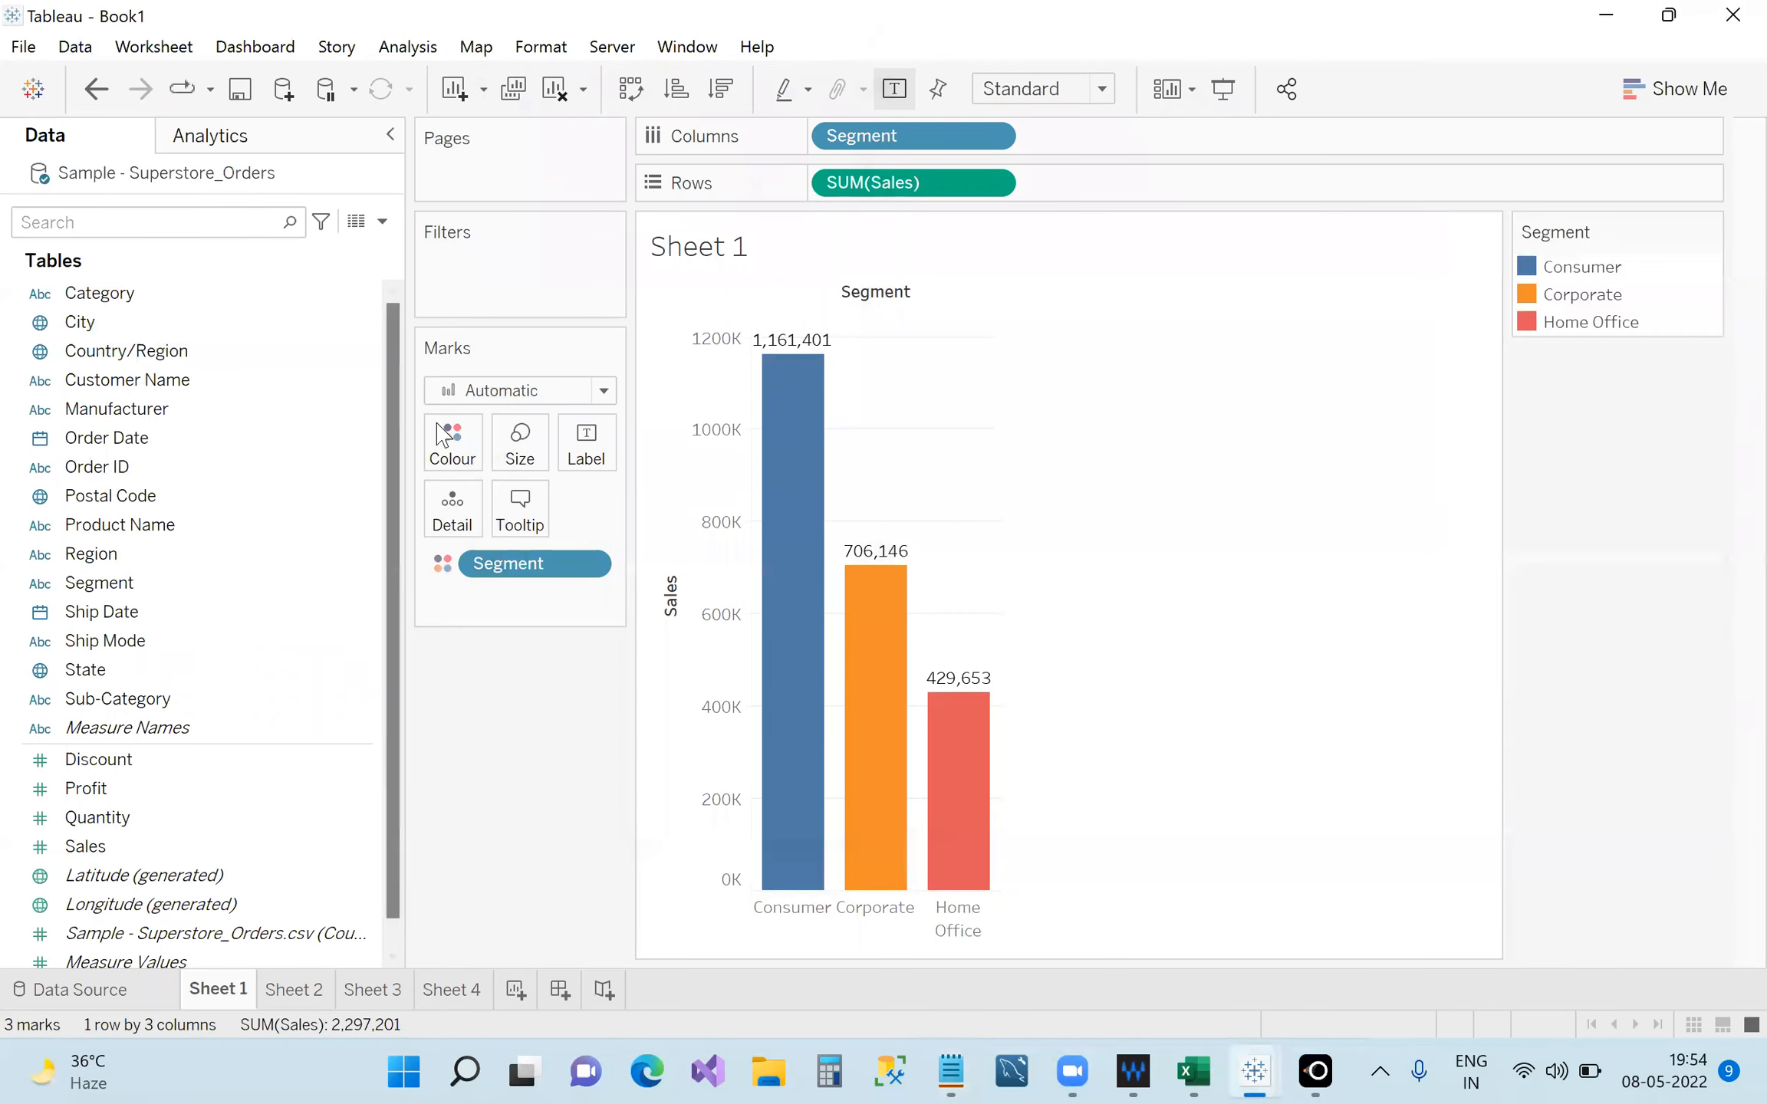
drag(729, 822, 1009, 848)
click(1048, 408)
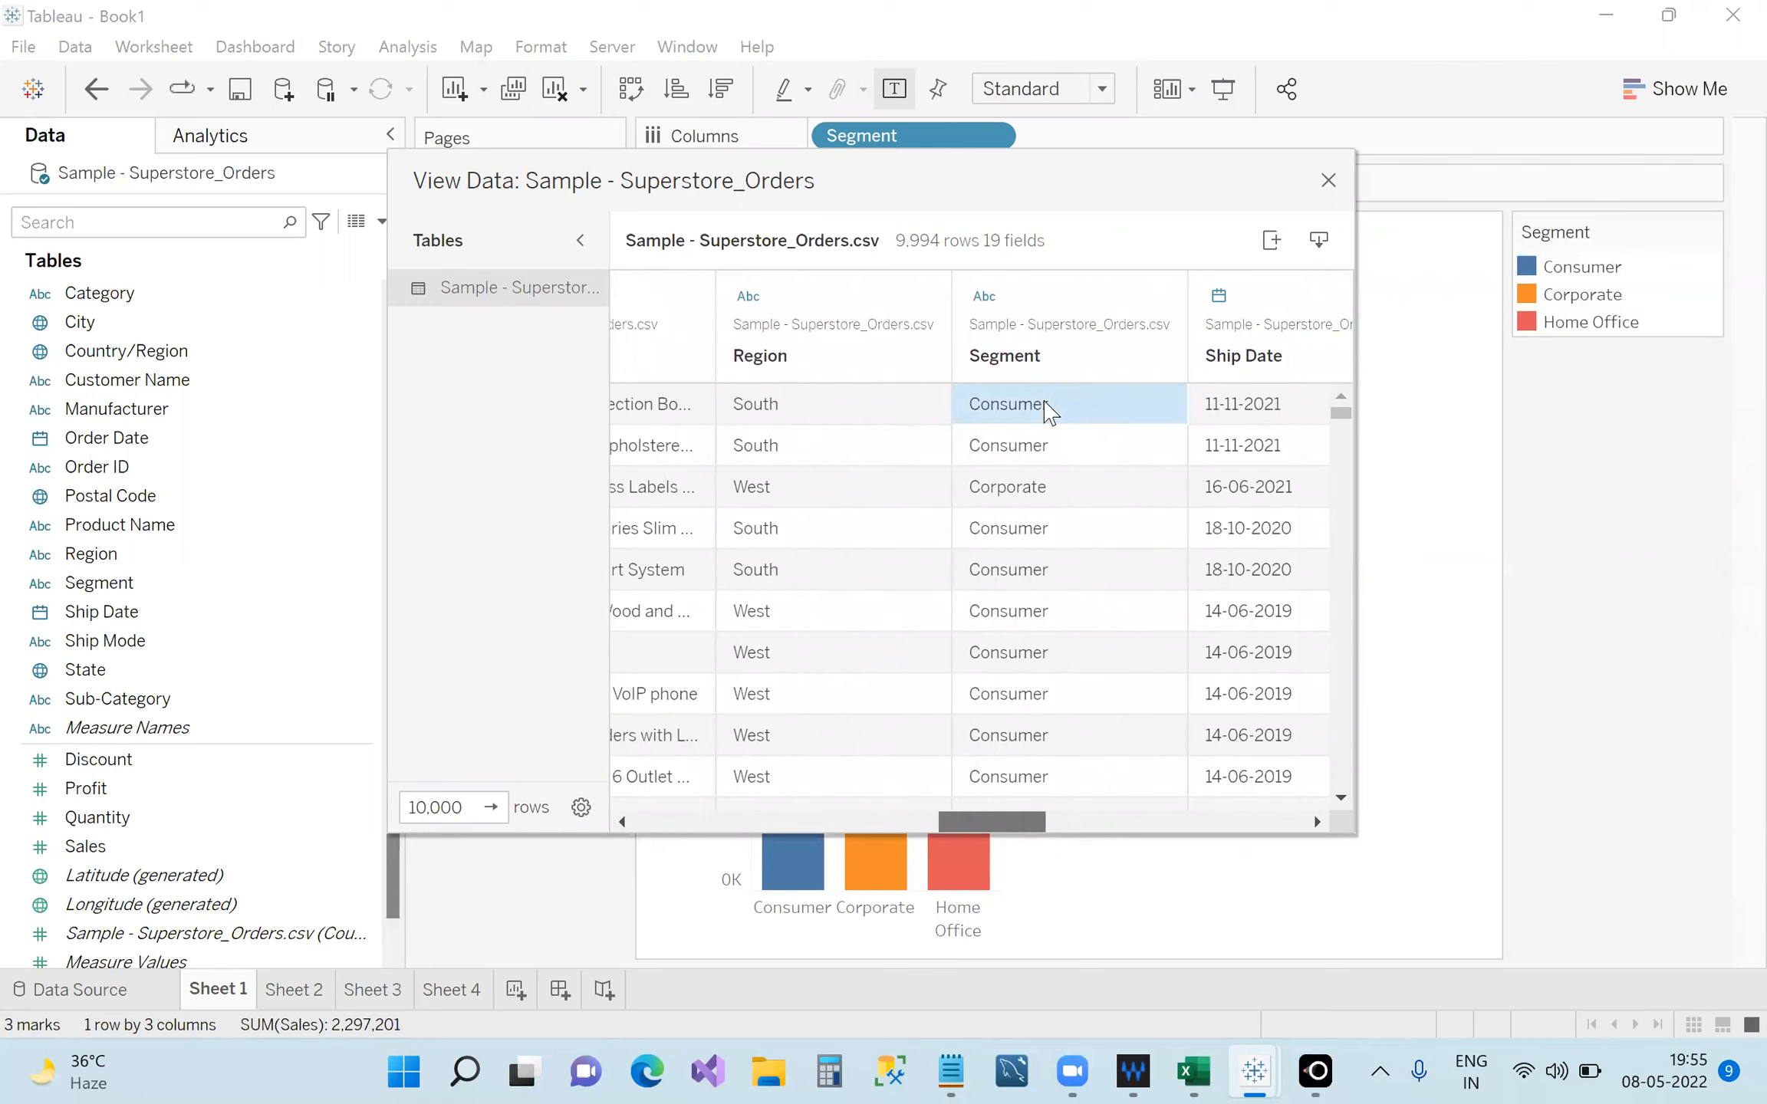
click(1018, 496)
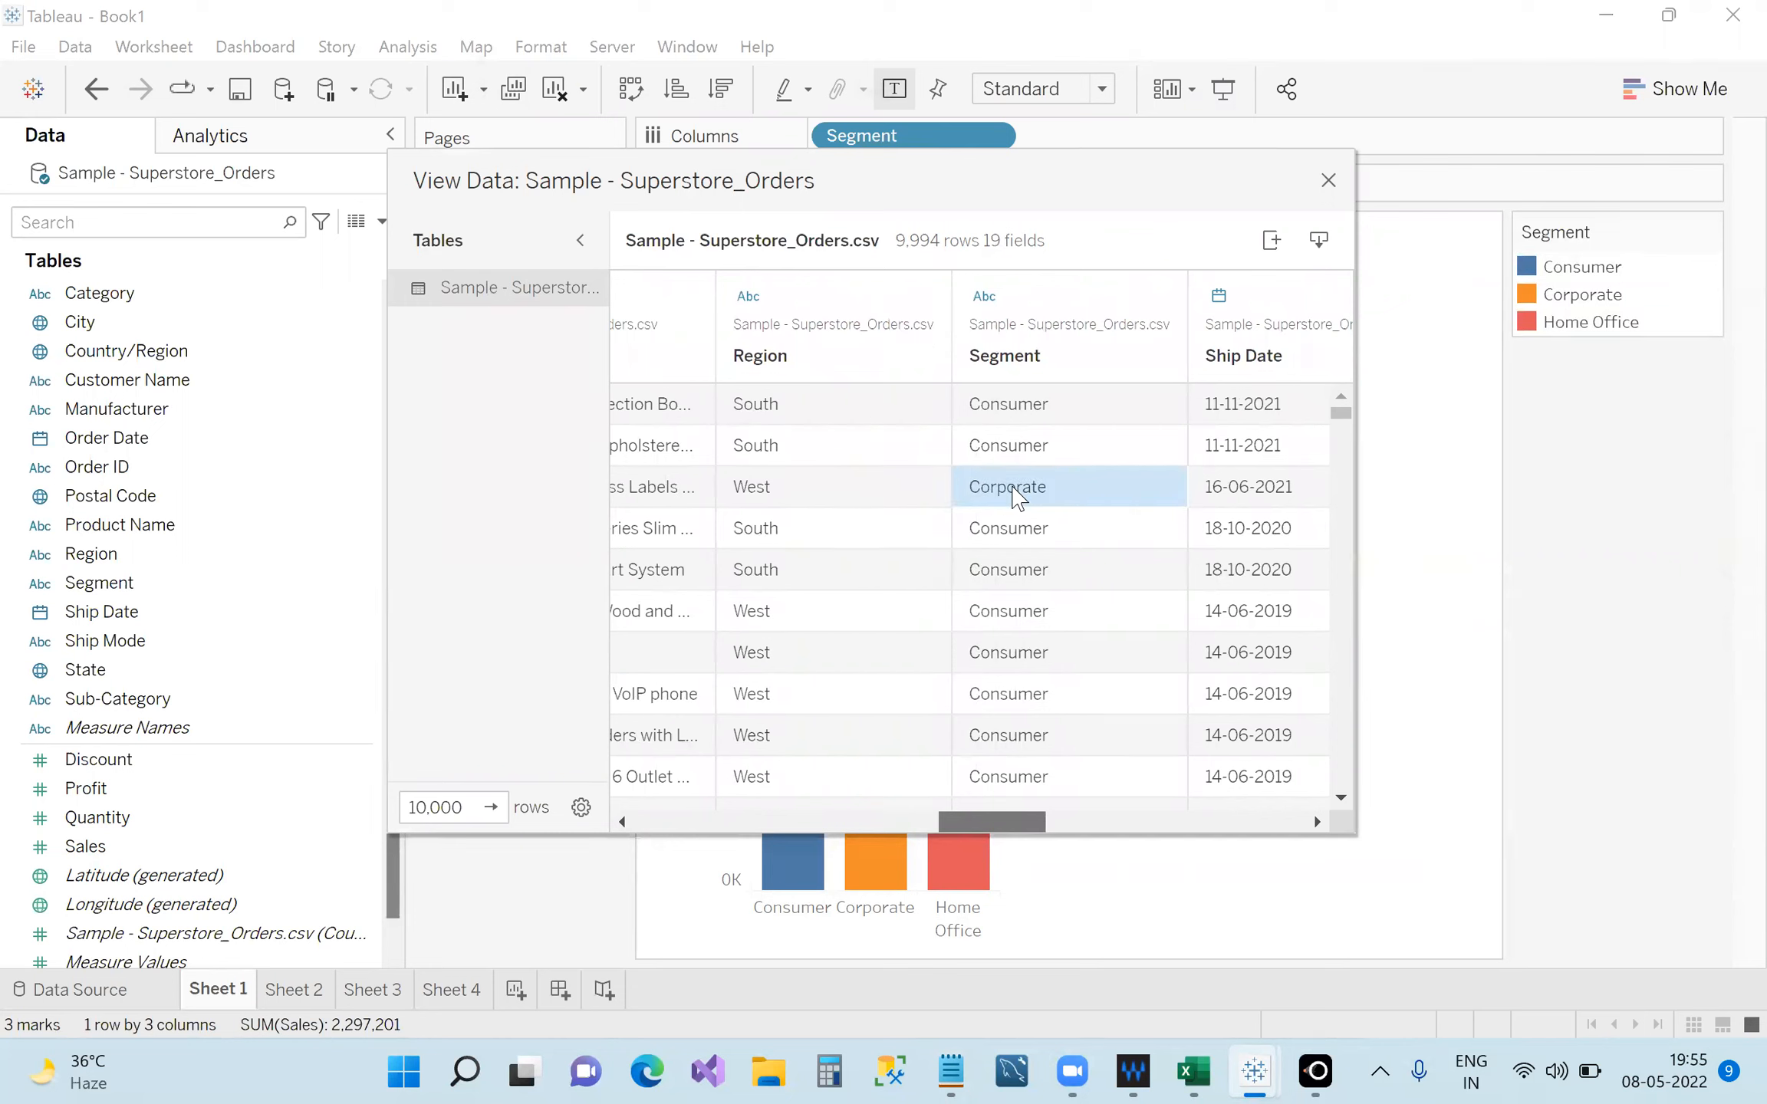
click(1011, 418)
click(1000, 458)
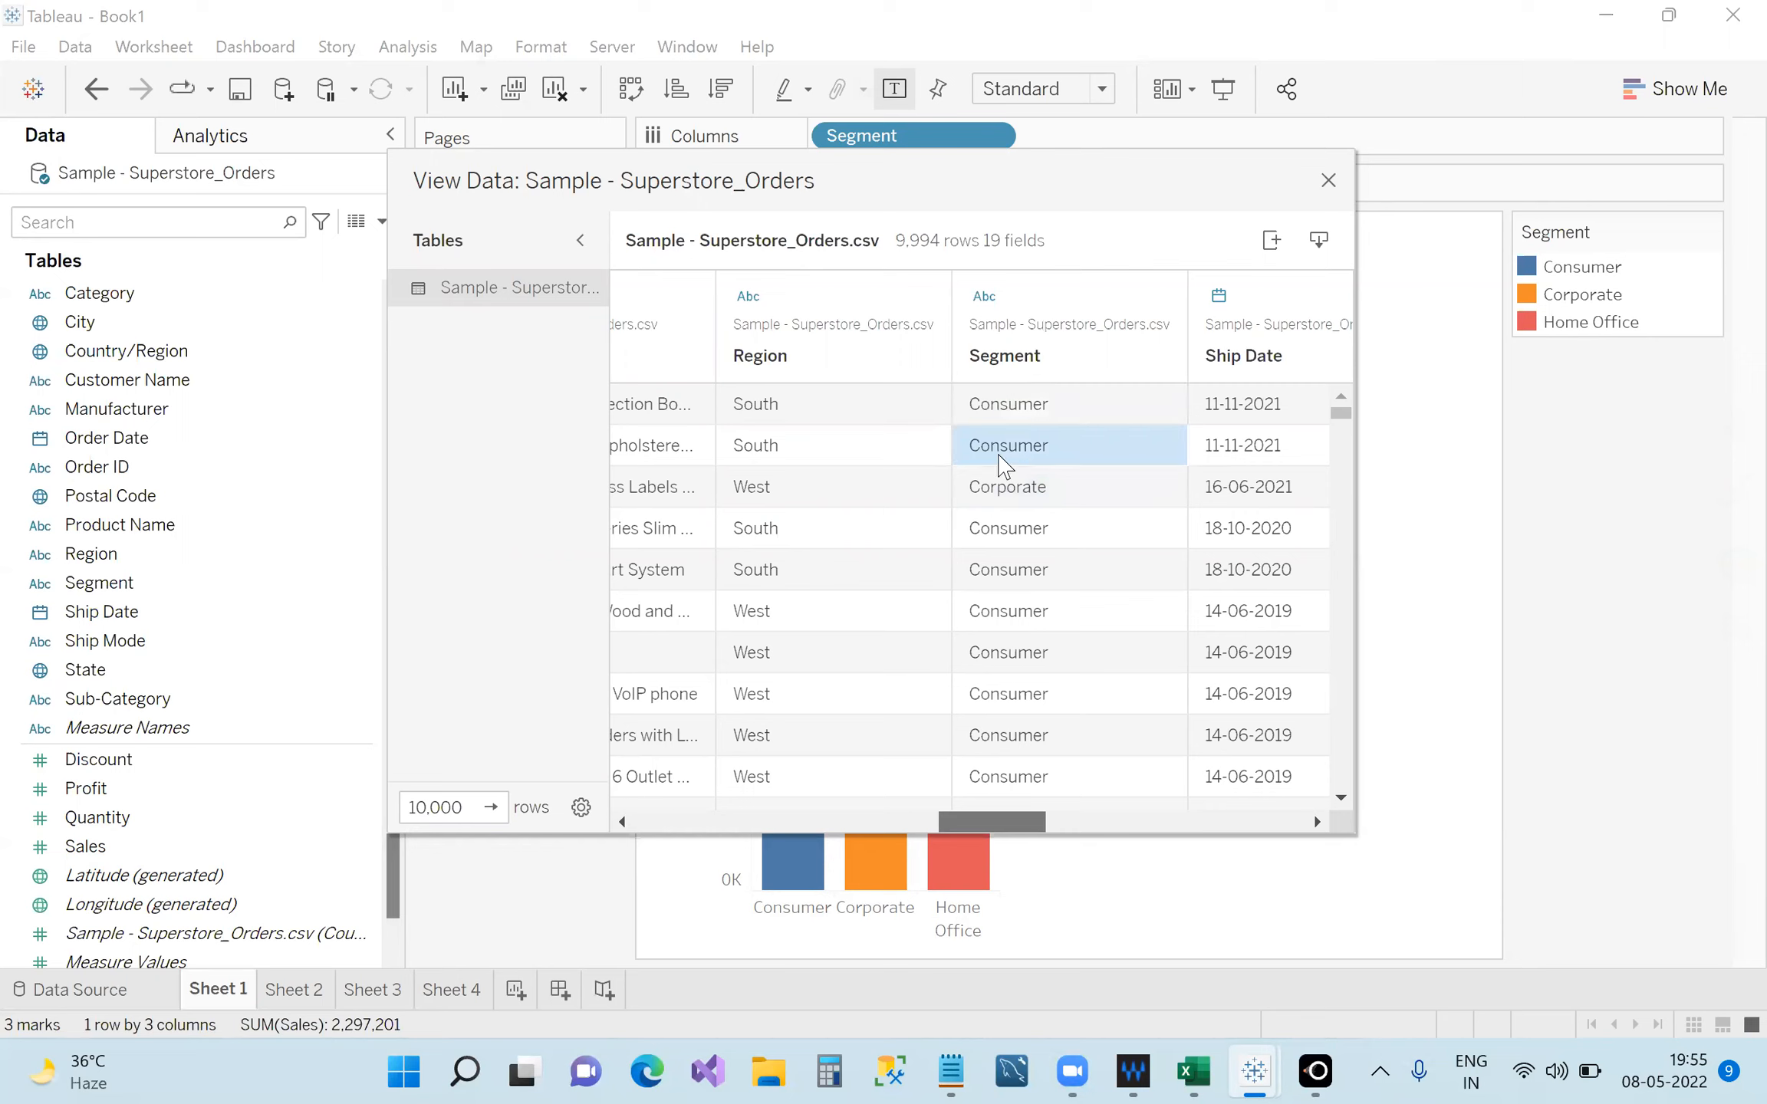
click(996, 413)
click(1006, 444)
click(999, 408)
click(1007, 443)
click(1005, 415)
click(1014, 459)
click(1010, 411)
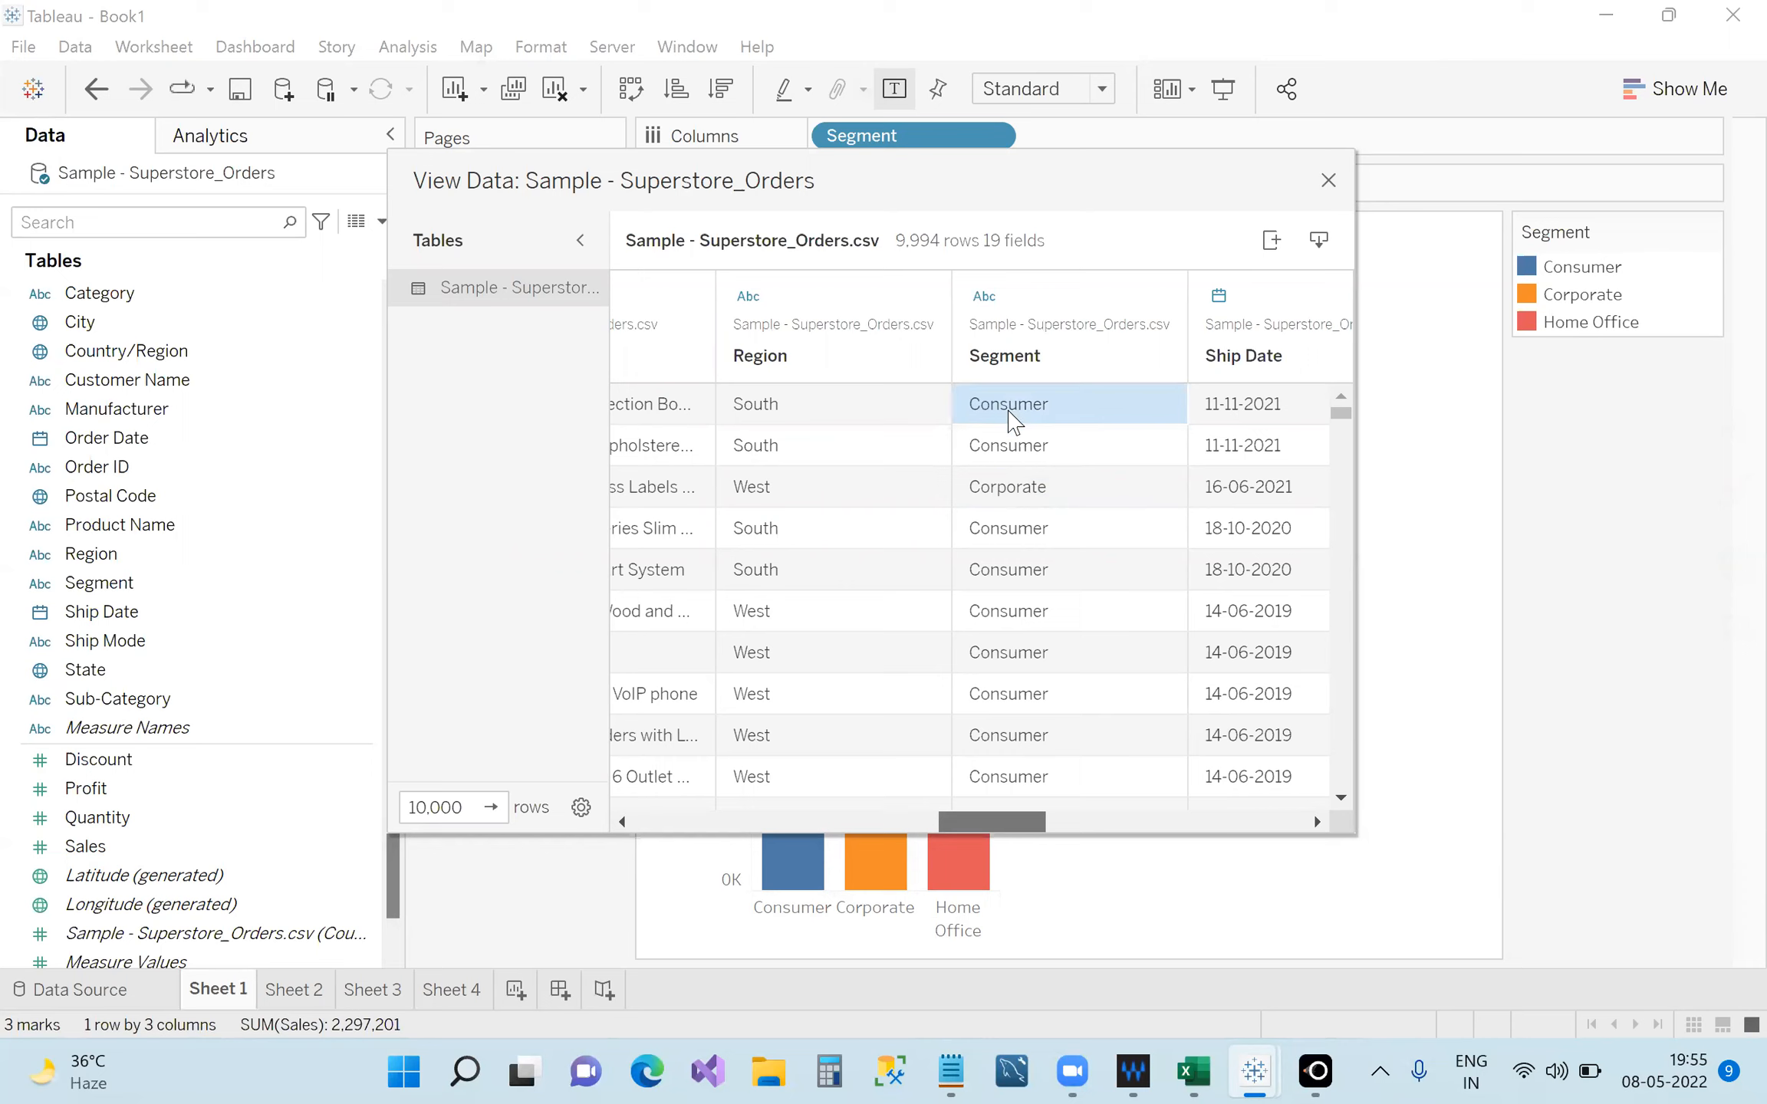
click(1020, 459)
click(1011, 415)
click(1026, 451)
click(1014, 418)
click(1027, 475)
drag(990, 822, 558, 984)
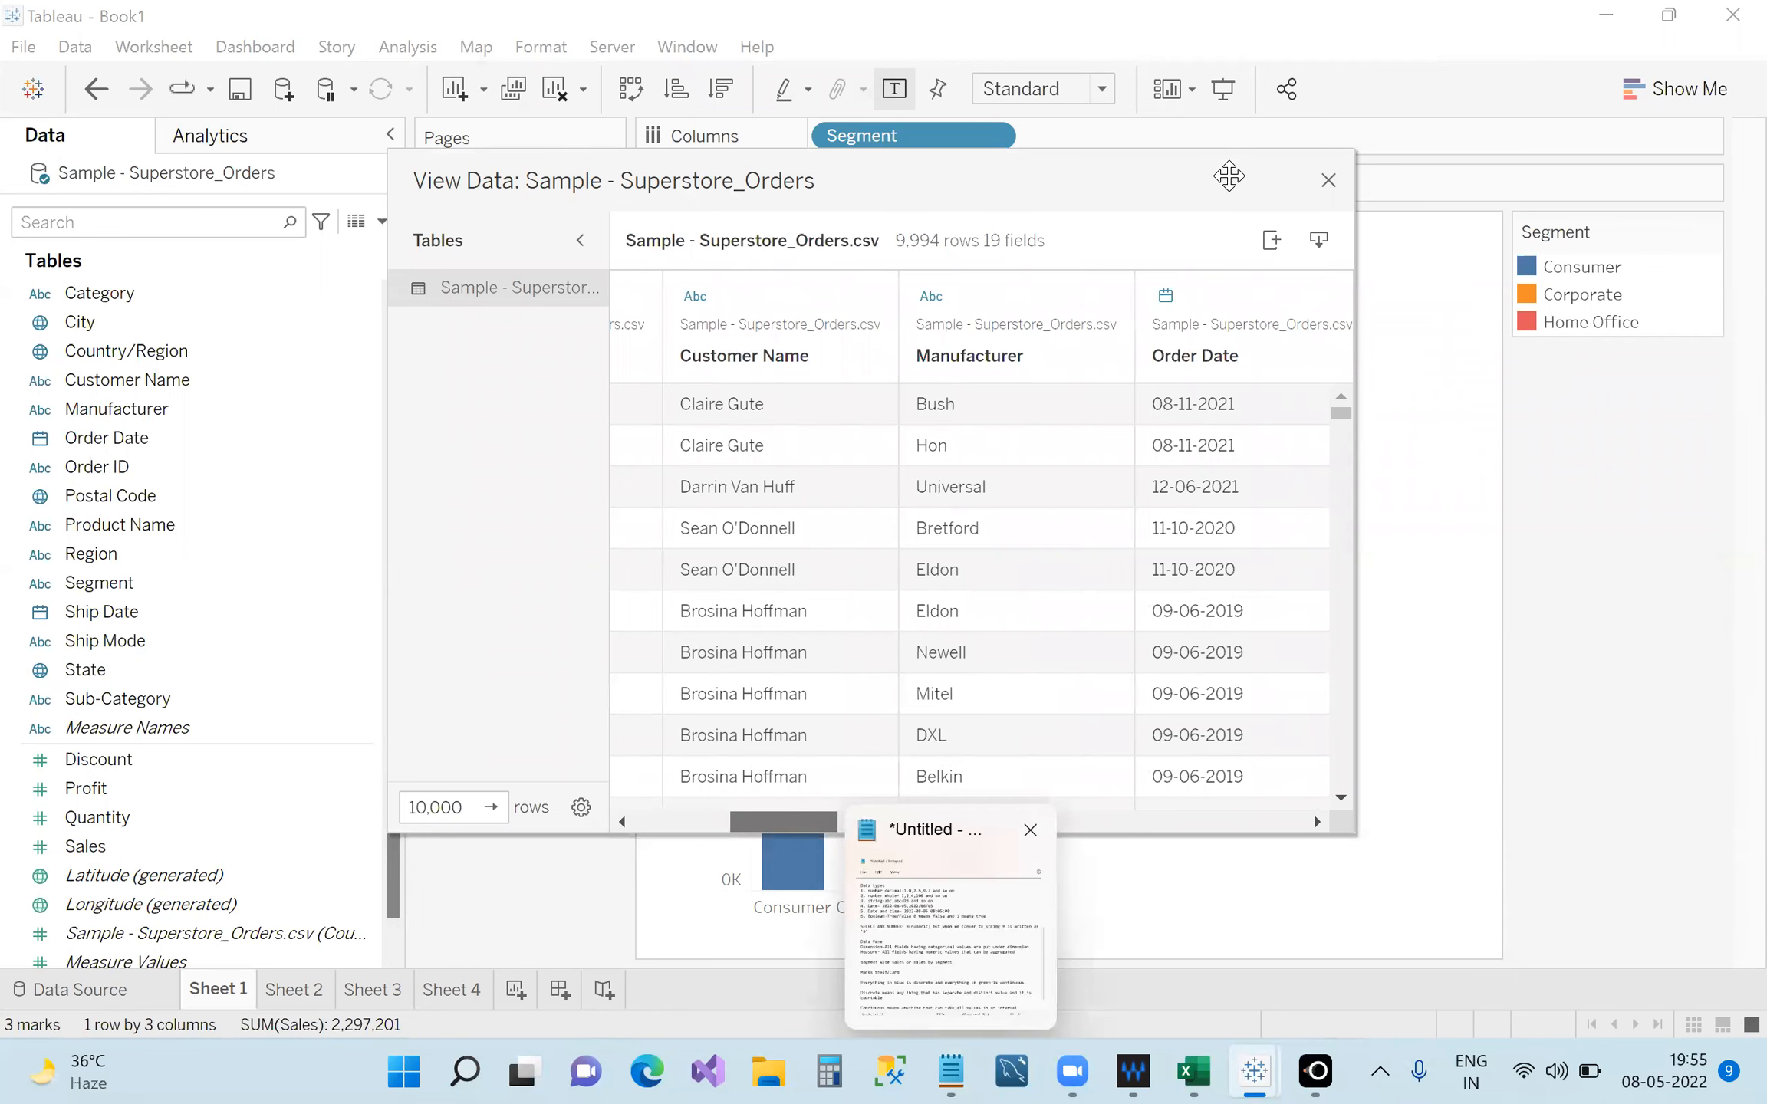
click(1327, 181)
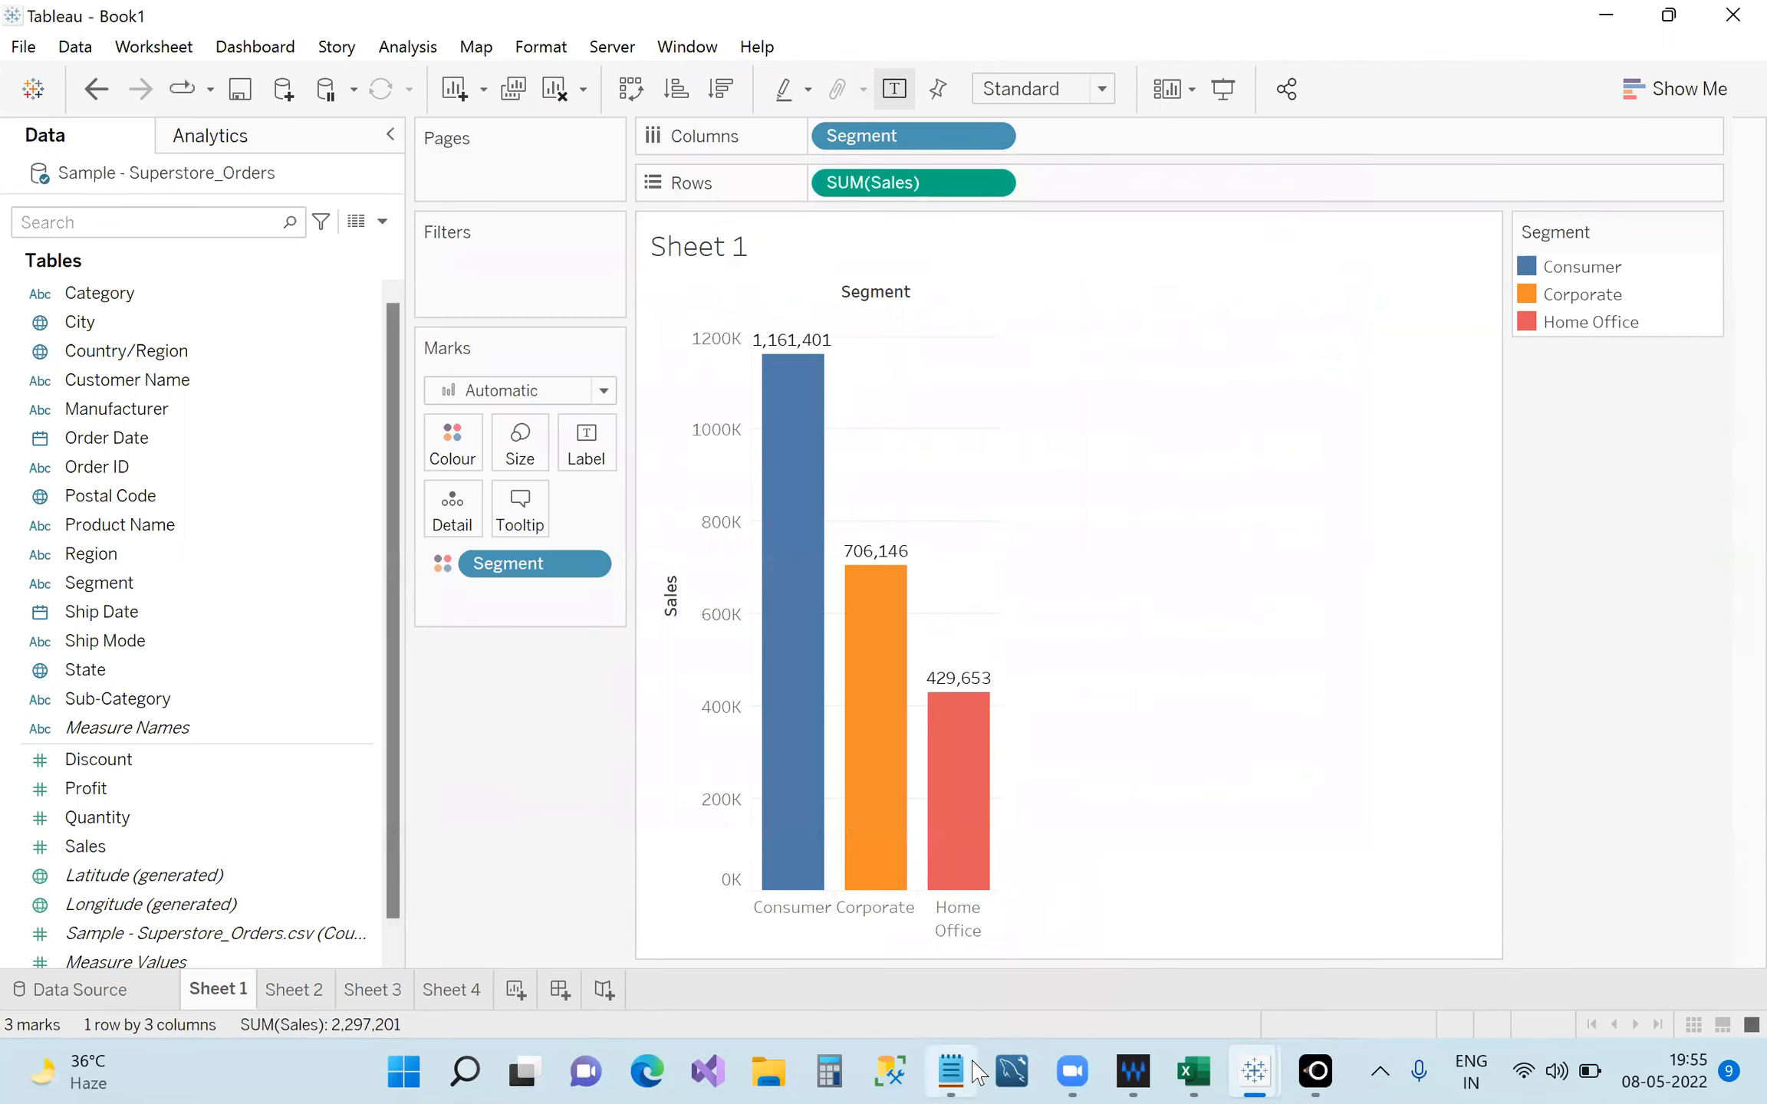
Extend the Continuous definition with 'and it is measurable(meaning it is aggregated)'.
click(970, 1072)
drag(1267, 73, 998, 64)
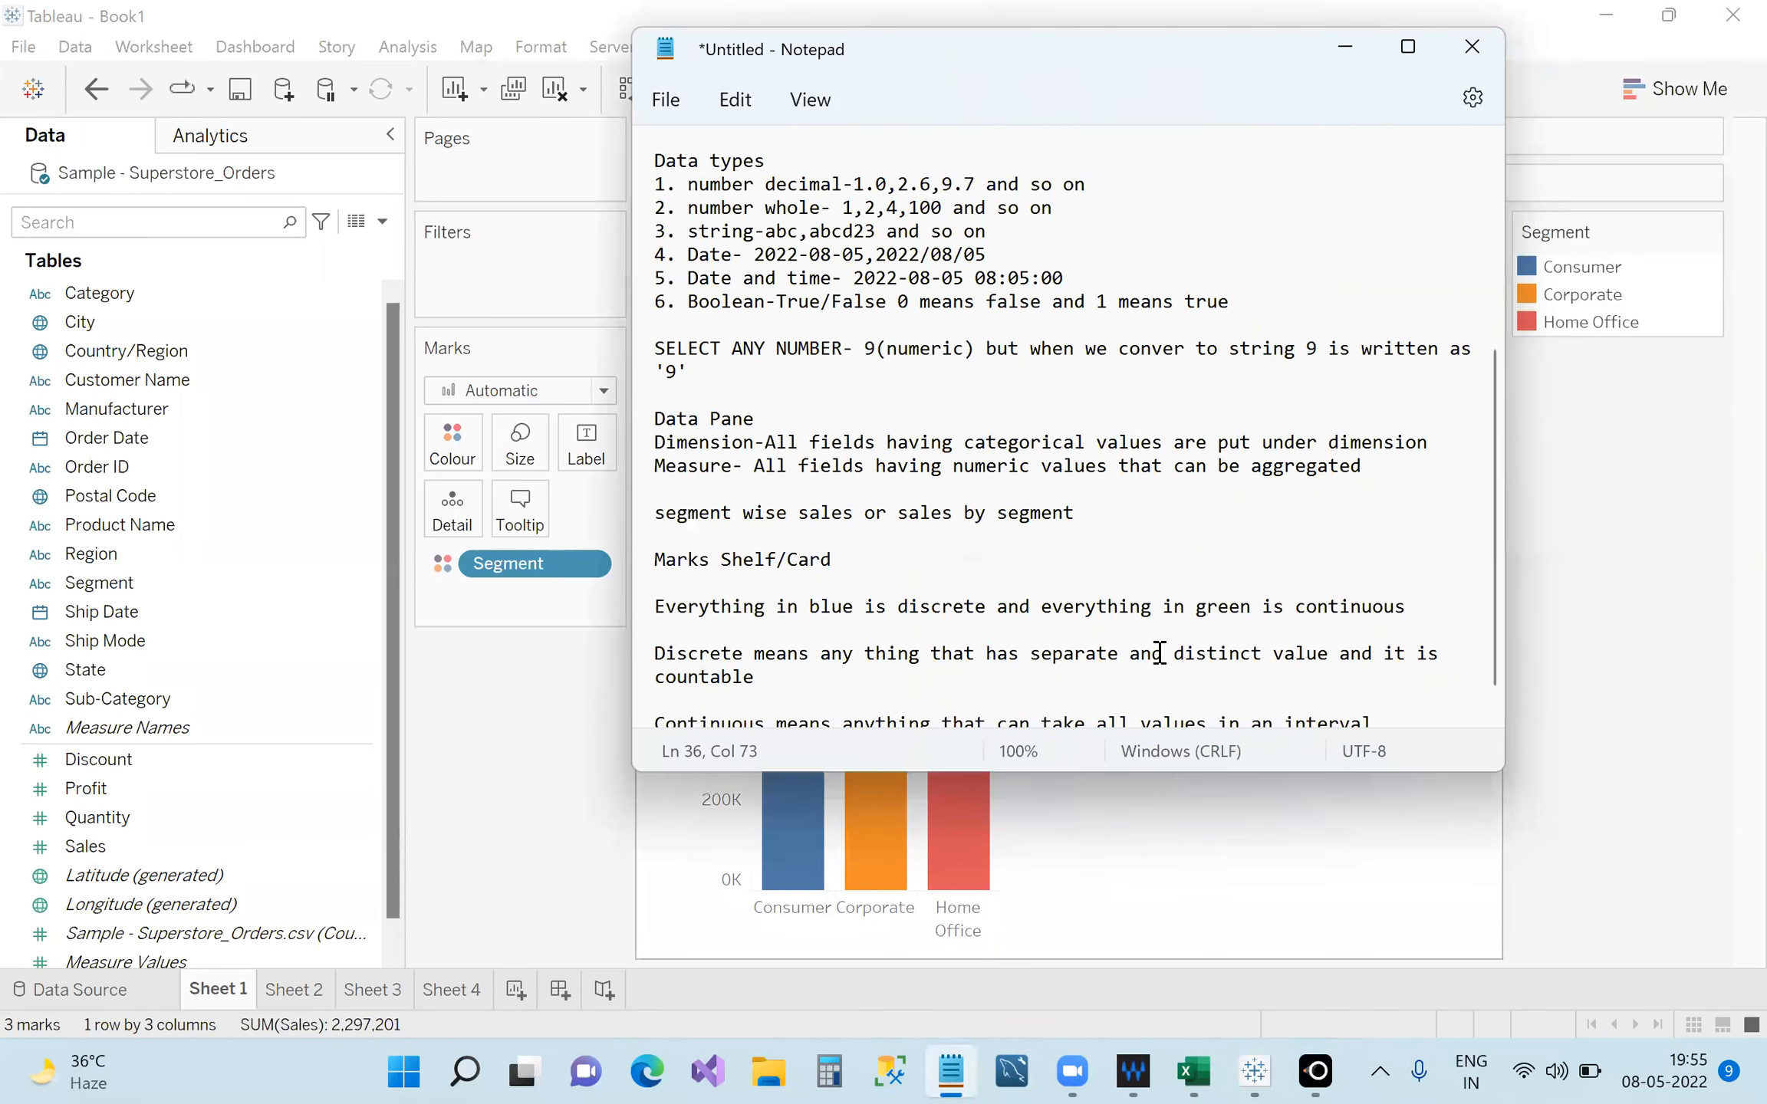
scroll(1151, 613, down, 1)
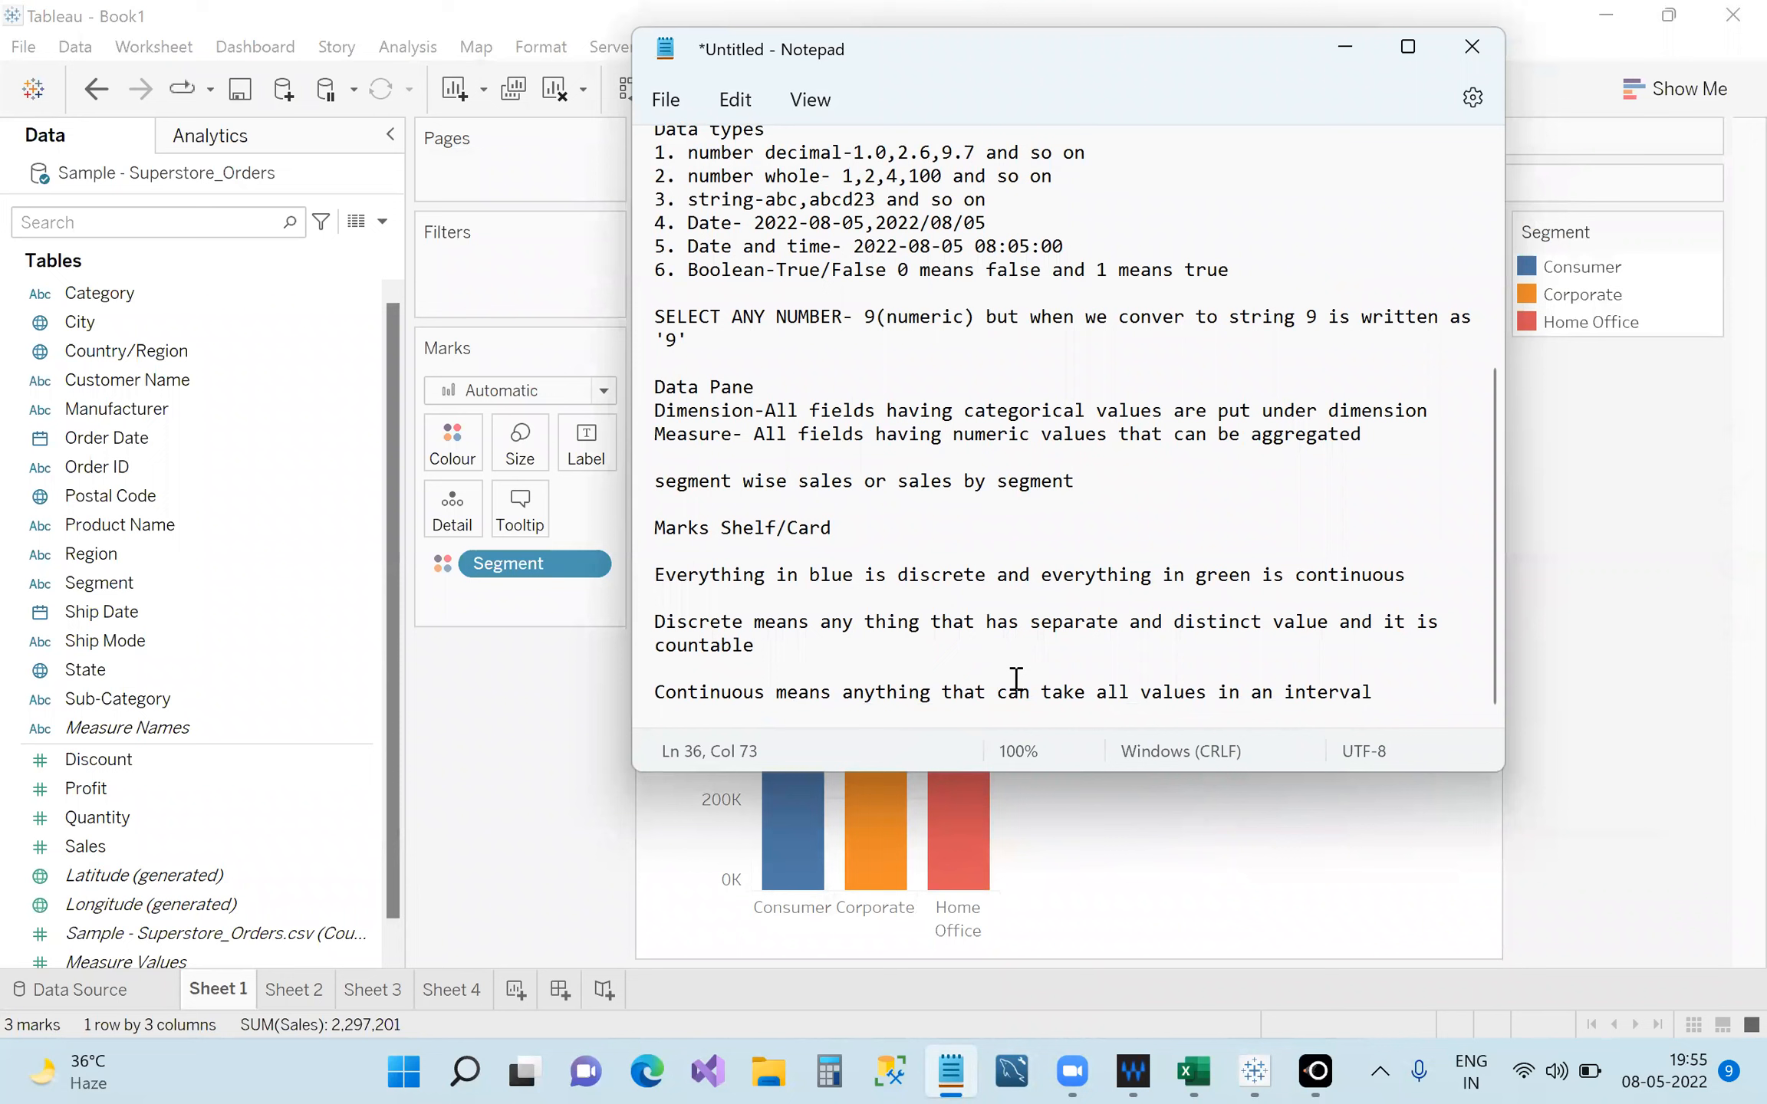
click(1398, 698)
text(and it is measurable)
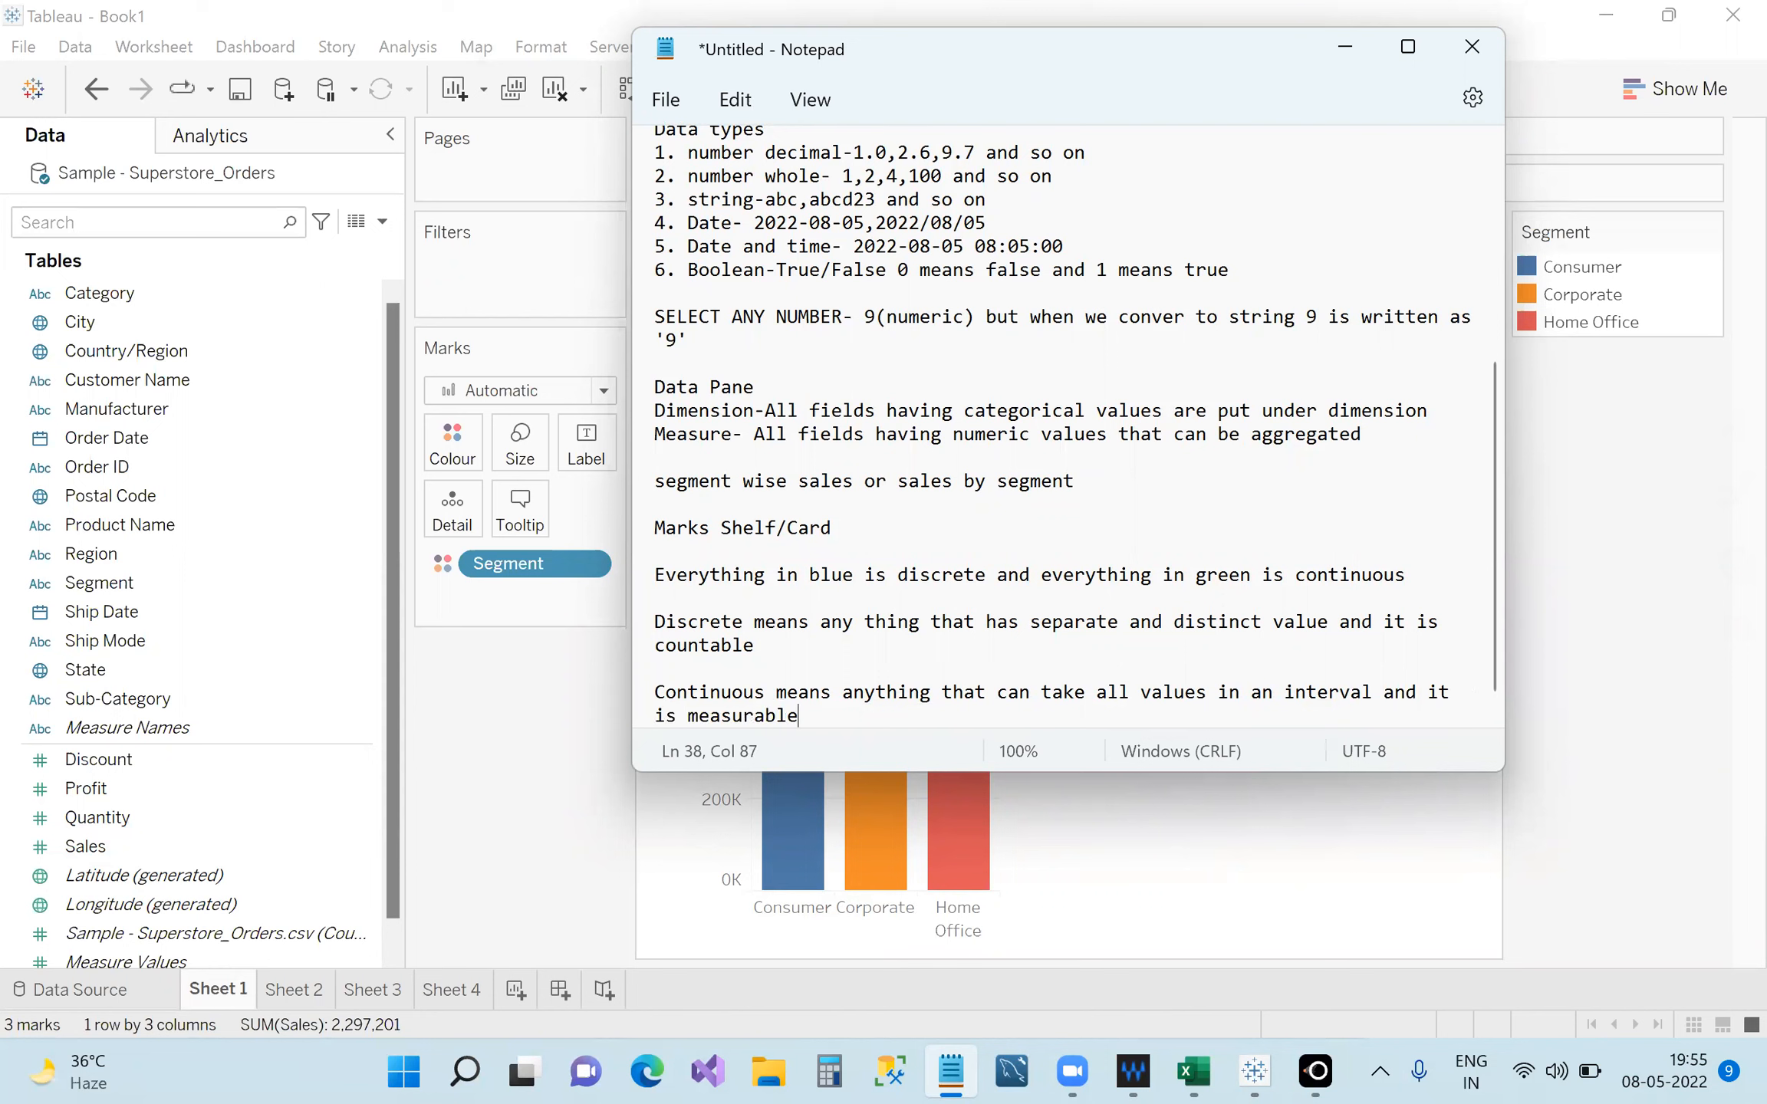
text((meaning it is aggregated))
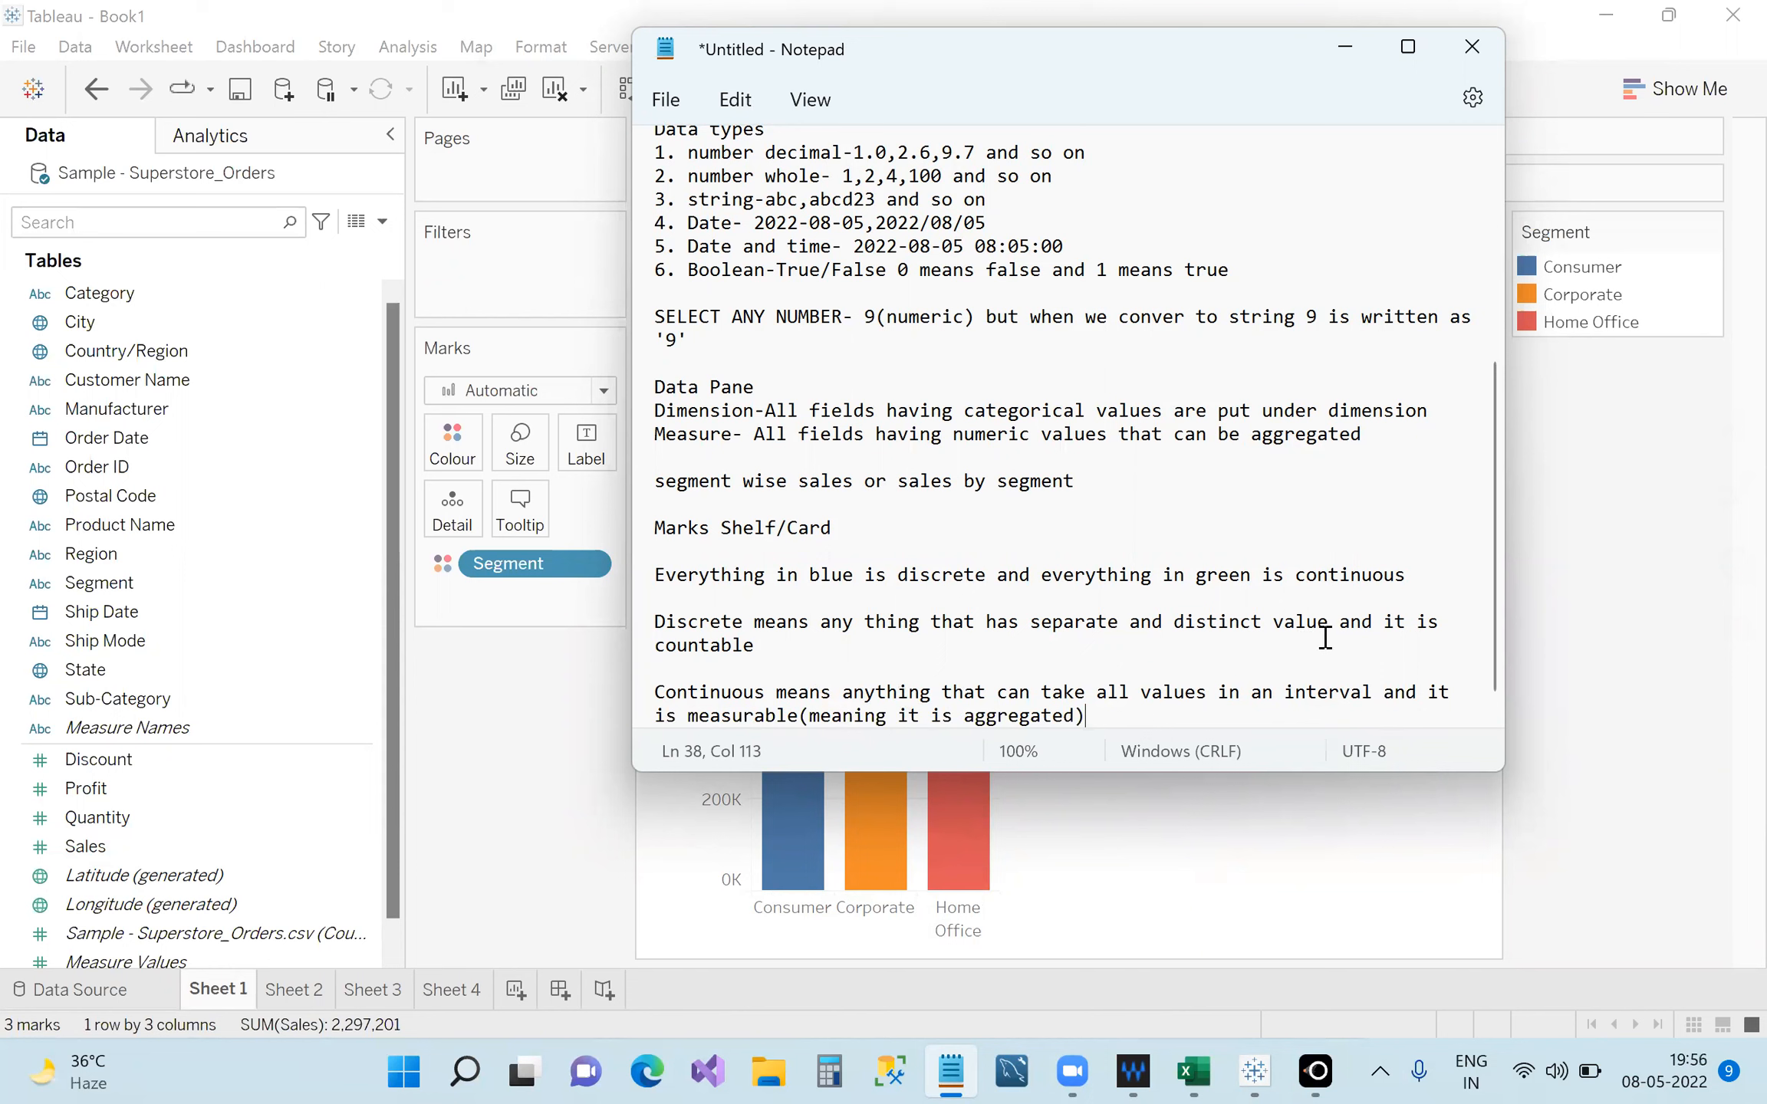
Highlight parts of the Discrete and Continuous definitions to review the new wording.
mouse_move(1328, 622)
mouse_down()
mouse_move(1215, 602)
mouse_move(1301, 625)
mouse_up()
drag(1302, 625, 1271, 625)
drag(1041, 694, 1333, 704)
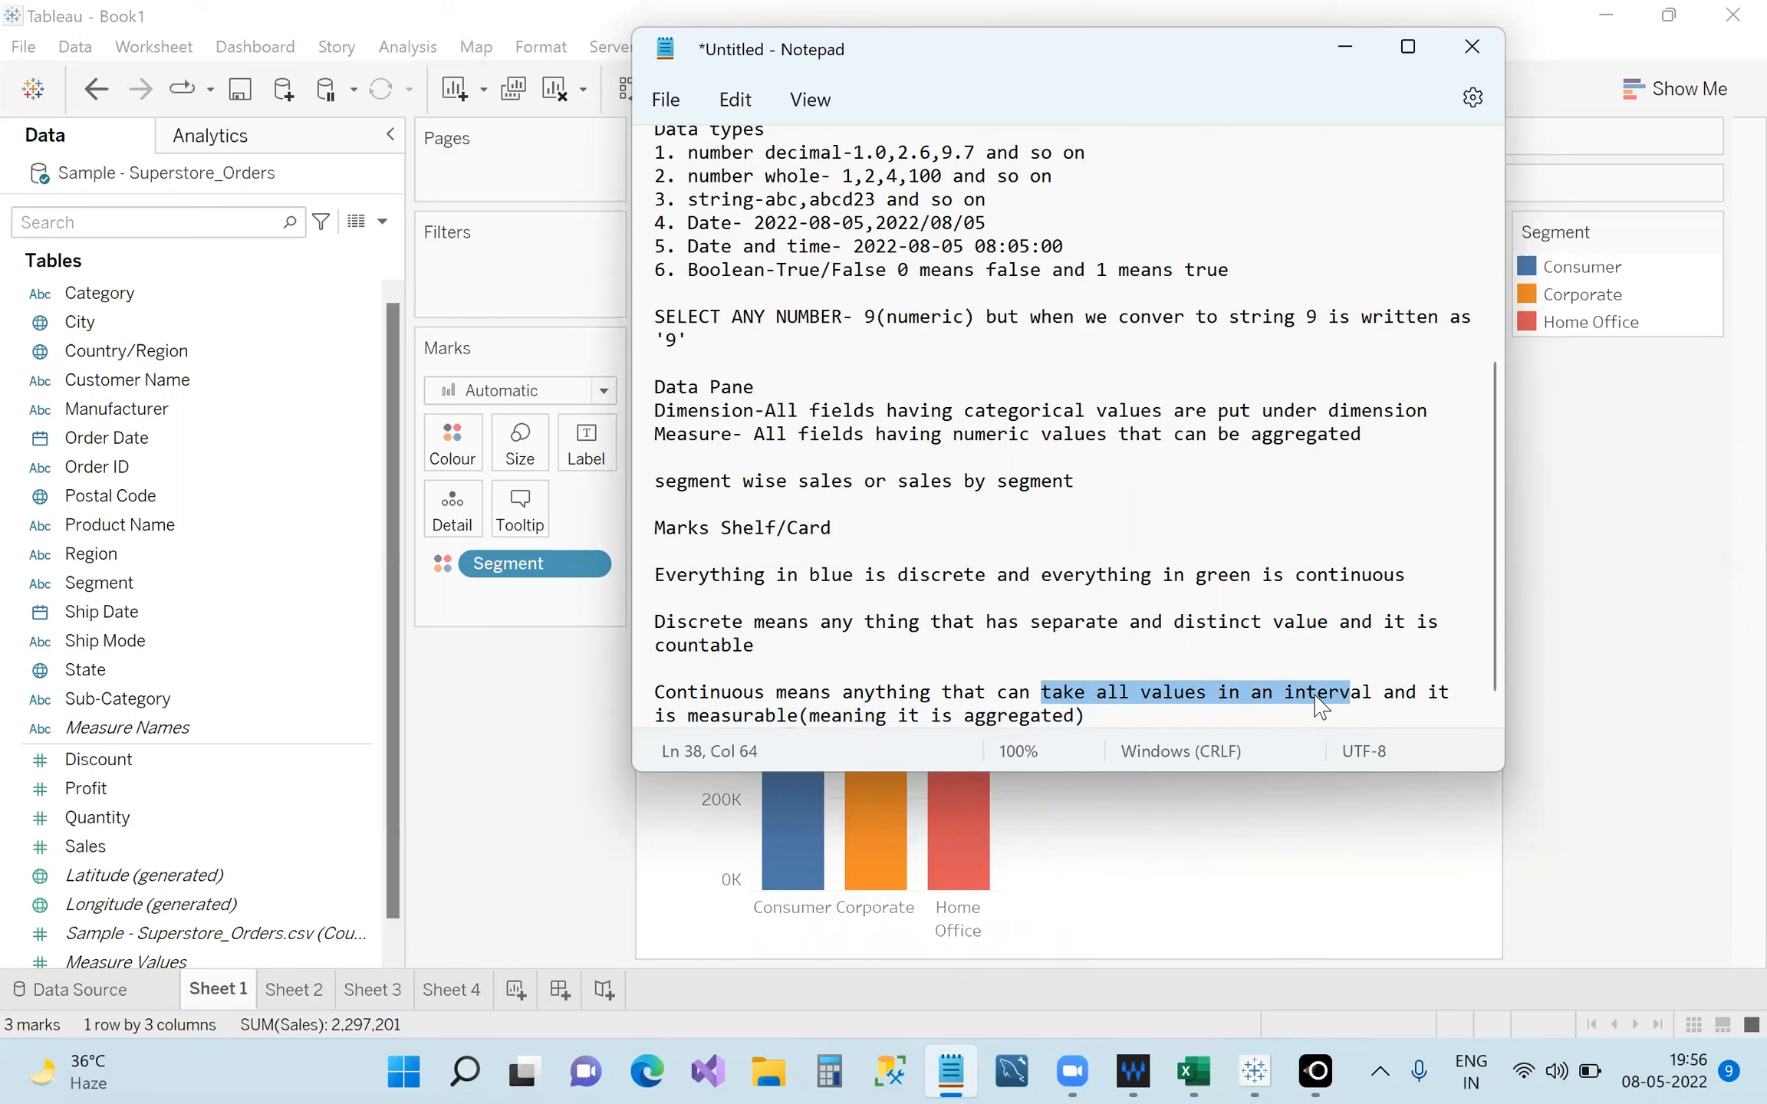
drag(709, 716, 823, 715)
click(1114, 715)
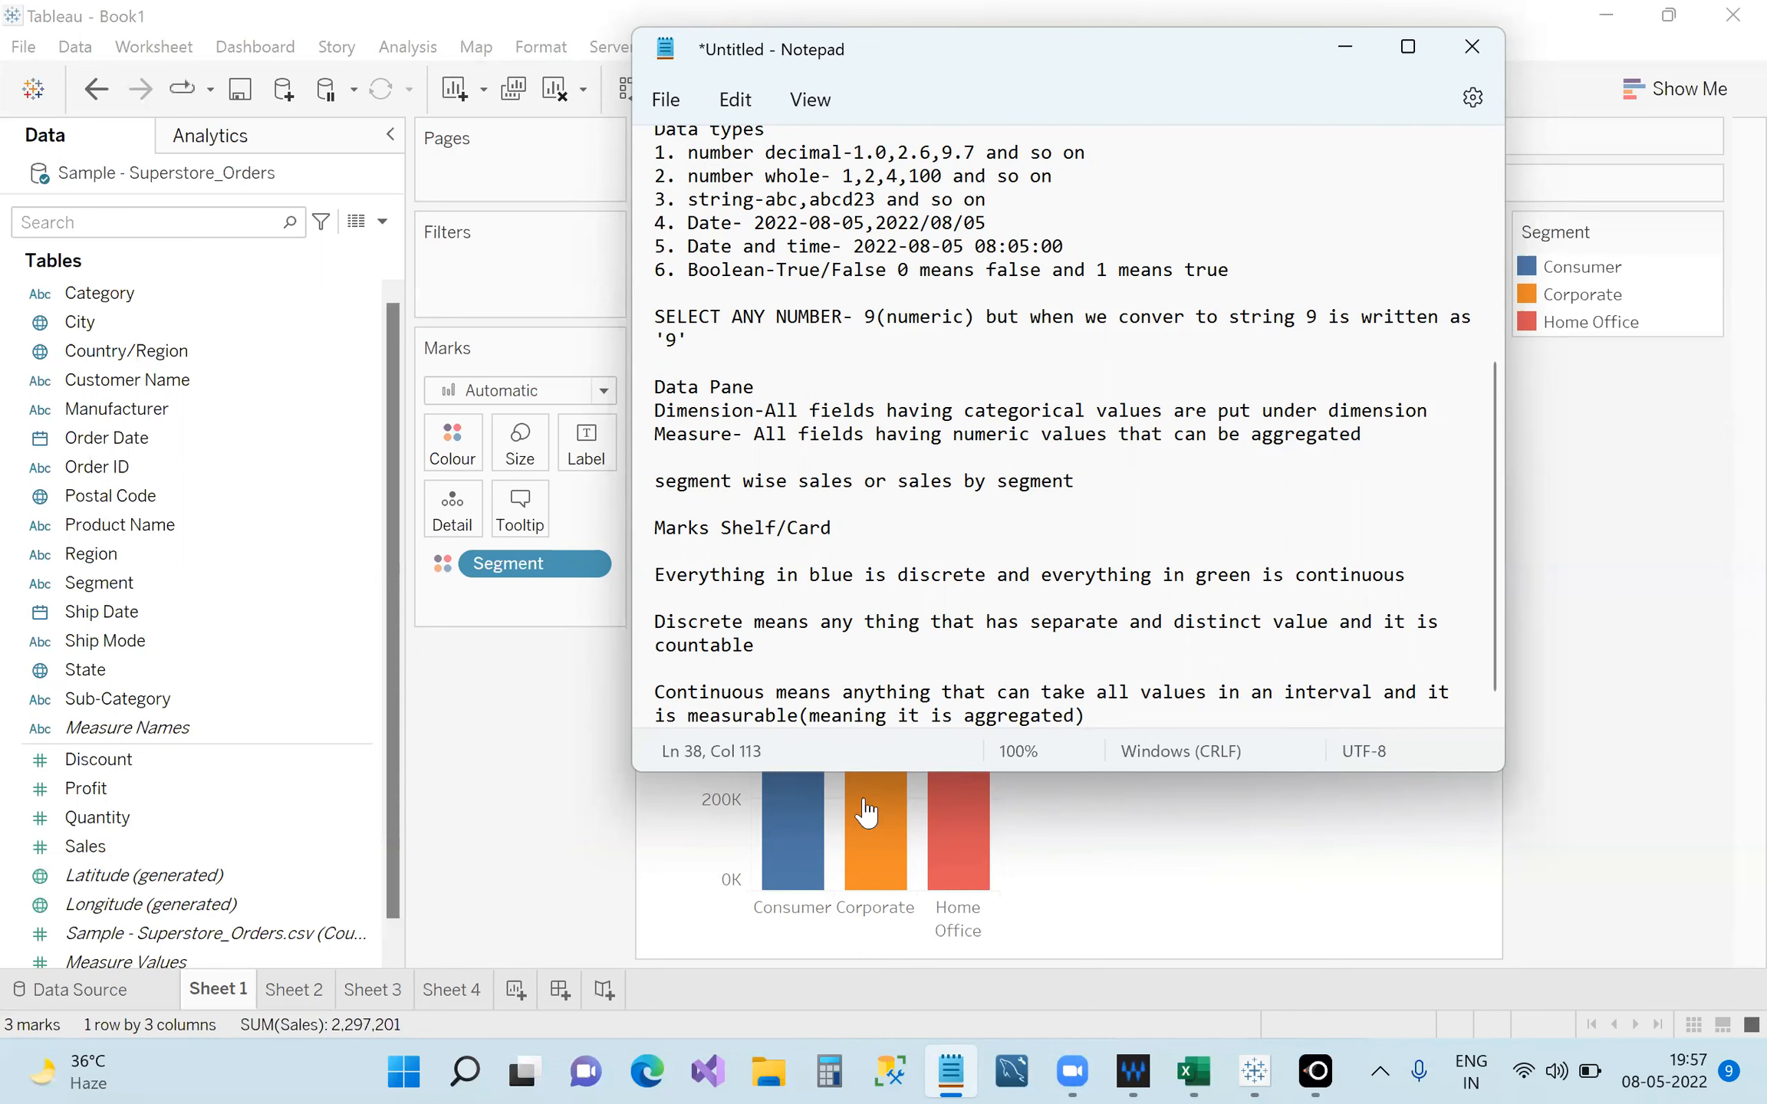
Review the countable and measurable wording in the notes, then minimize Notepad to reveal the chart.
scroll(1078, 644, down, 1)
click(817, 618)
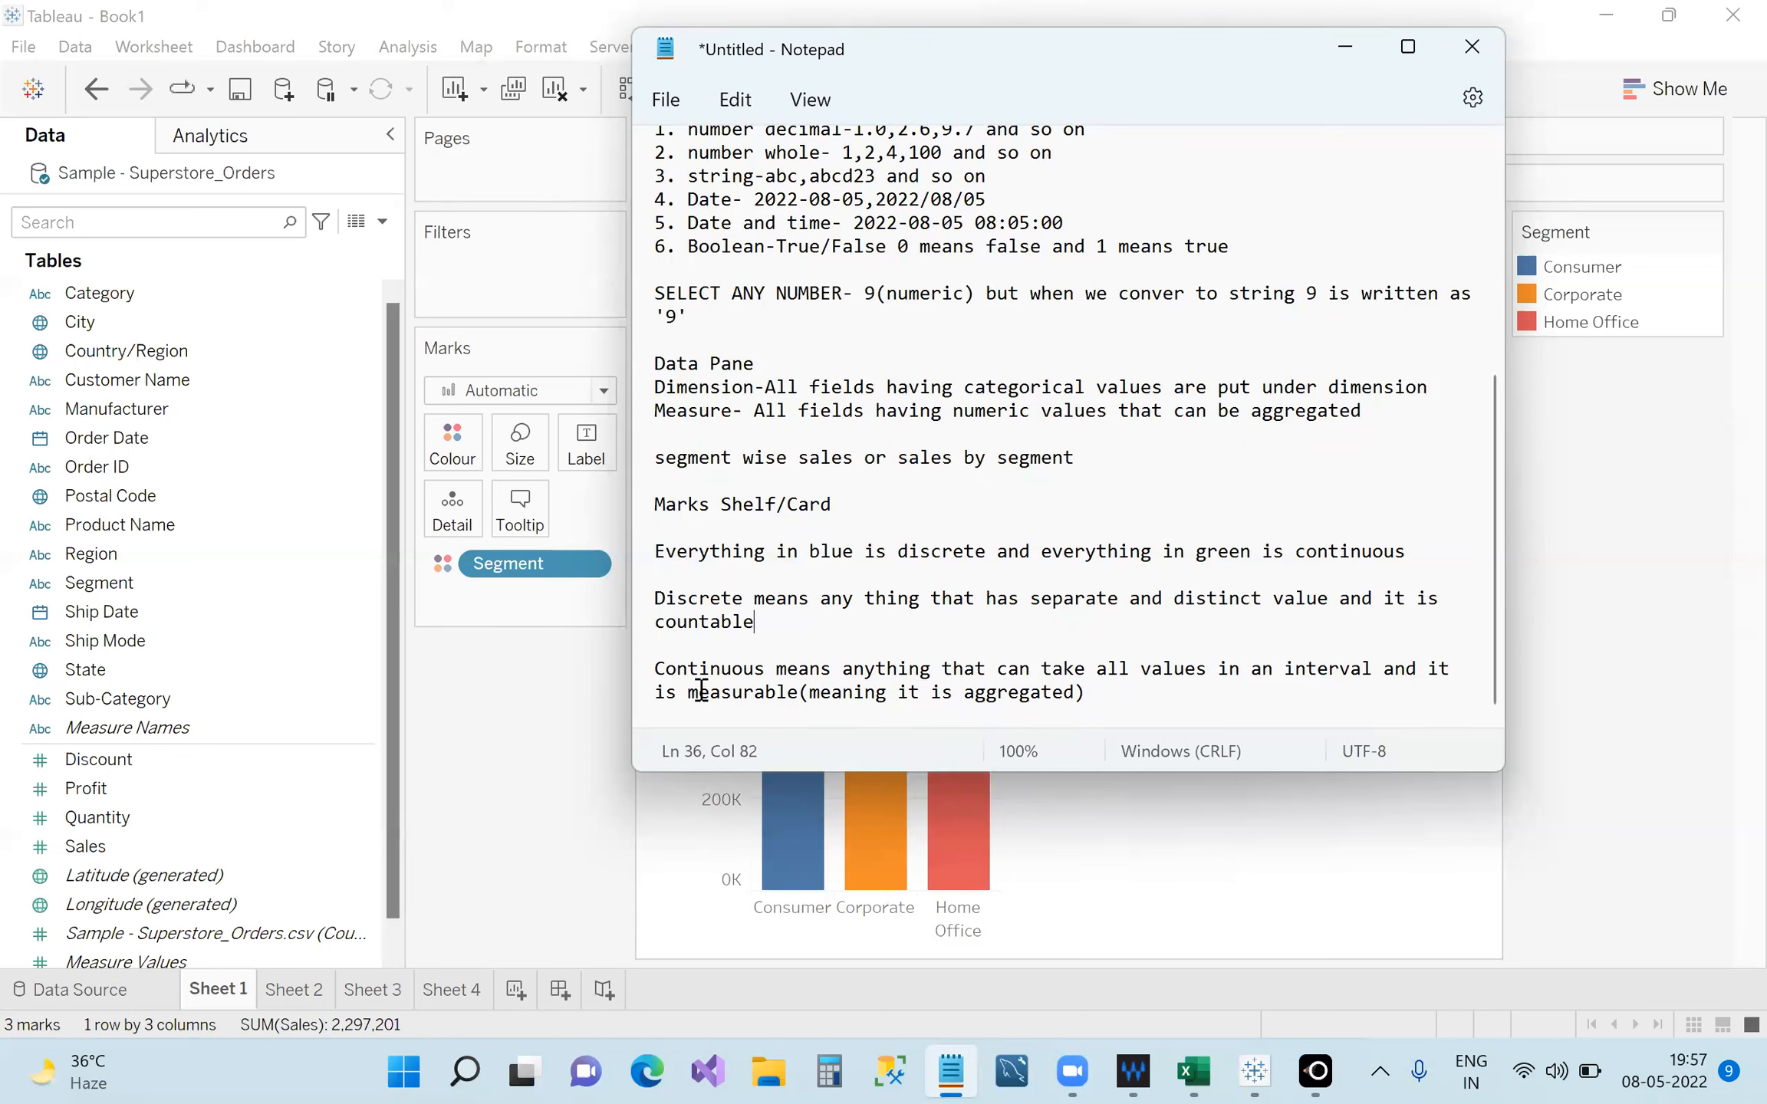
click(1145, 703)
click(707, 693)
click(751, 687)
click(1126, 701)
click(792, 628)
click(777, 689)
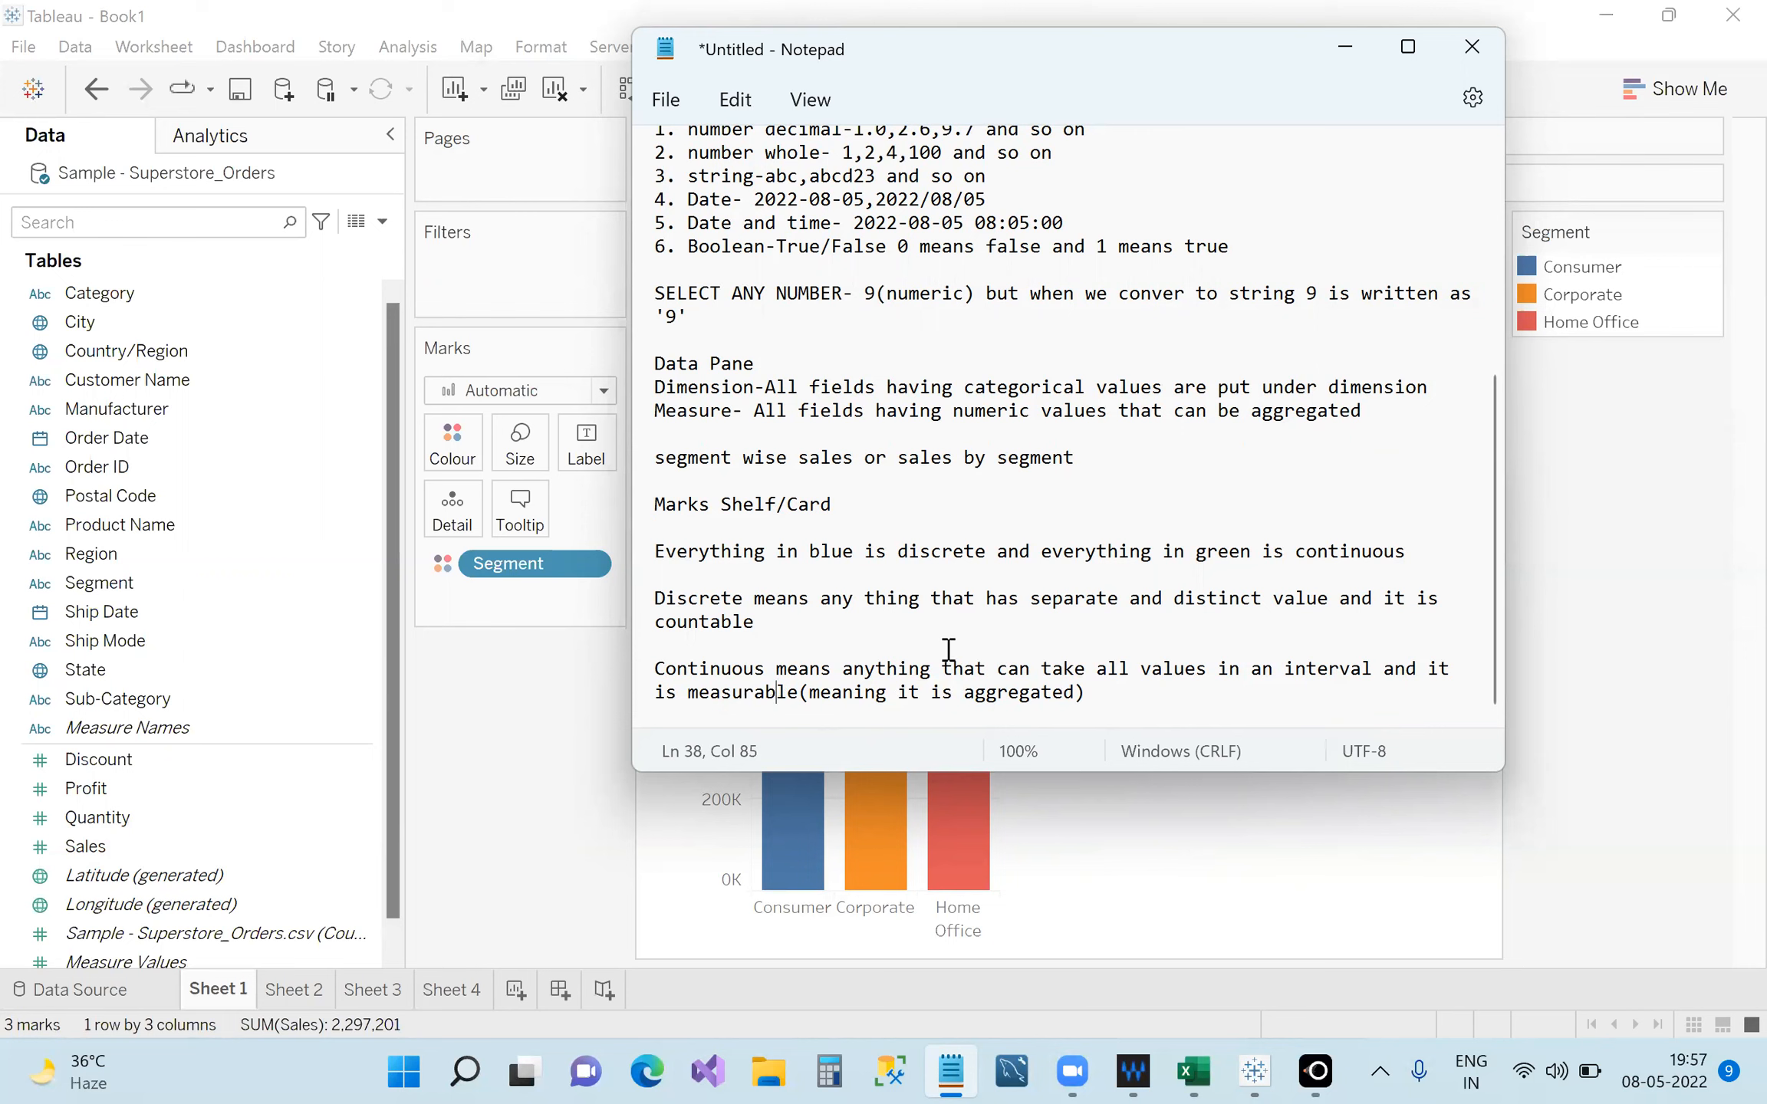
click(1346, 47)
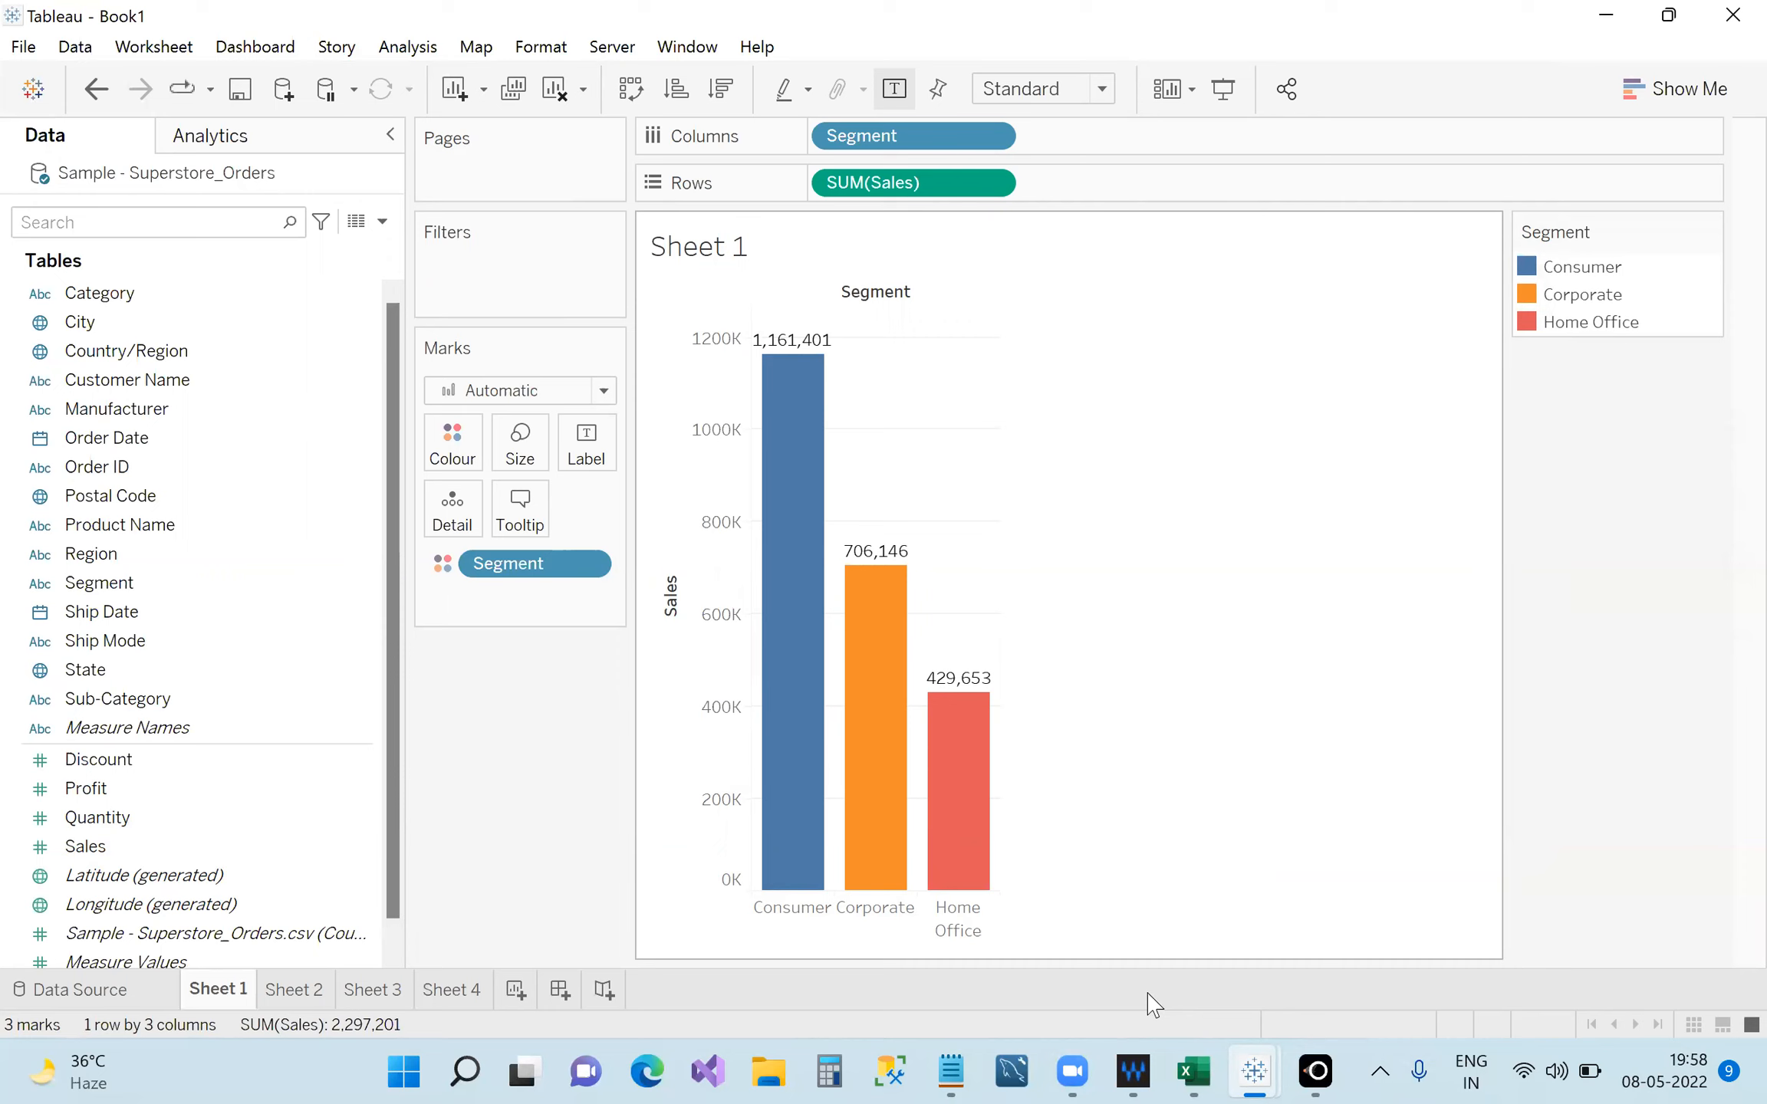
mouse_move(1072, 1072)
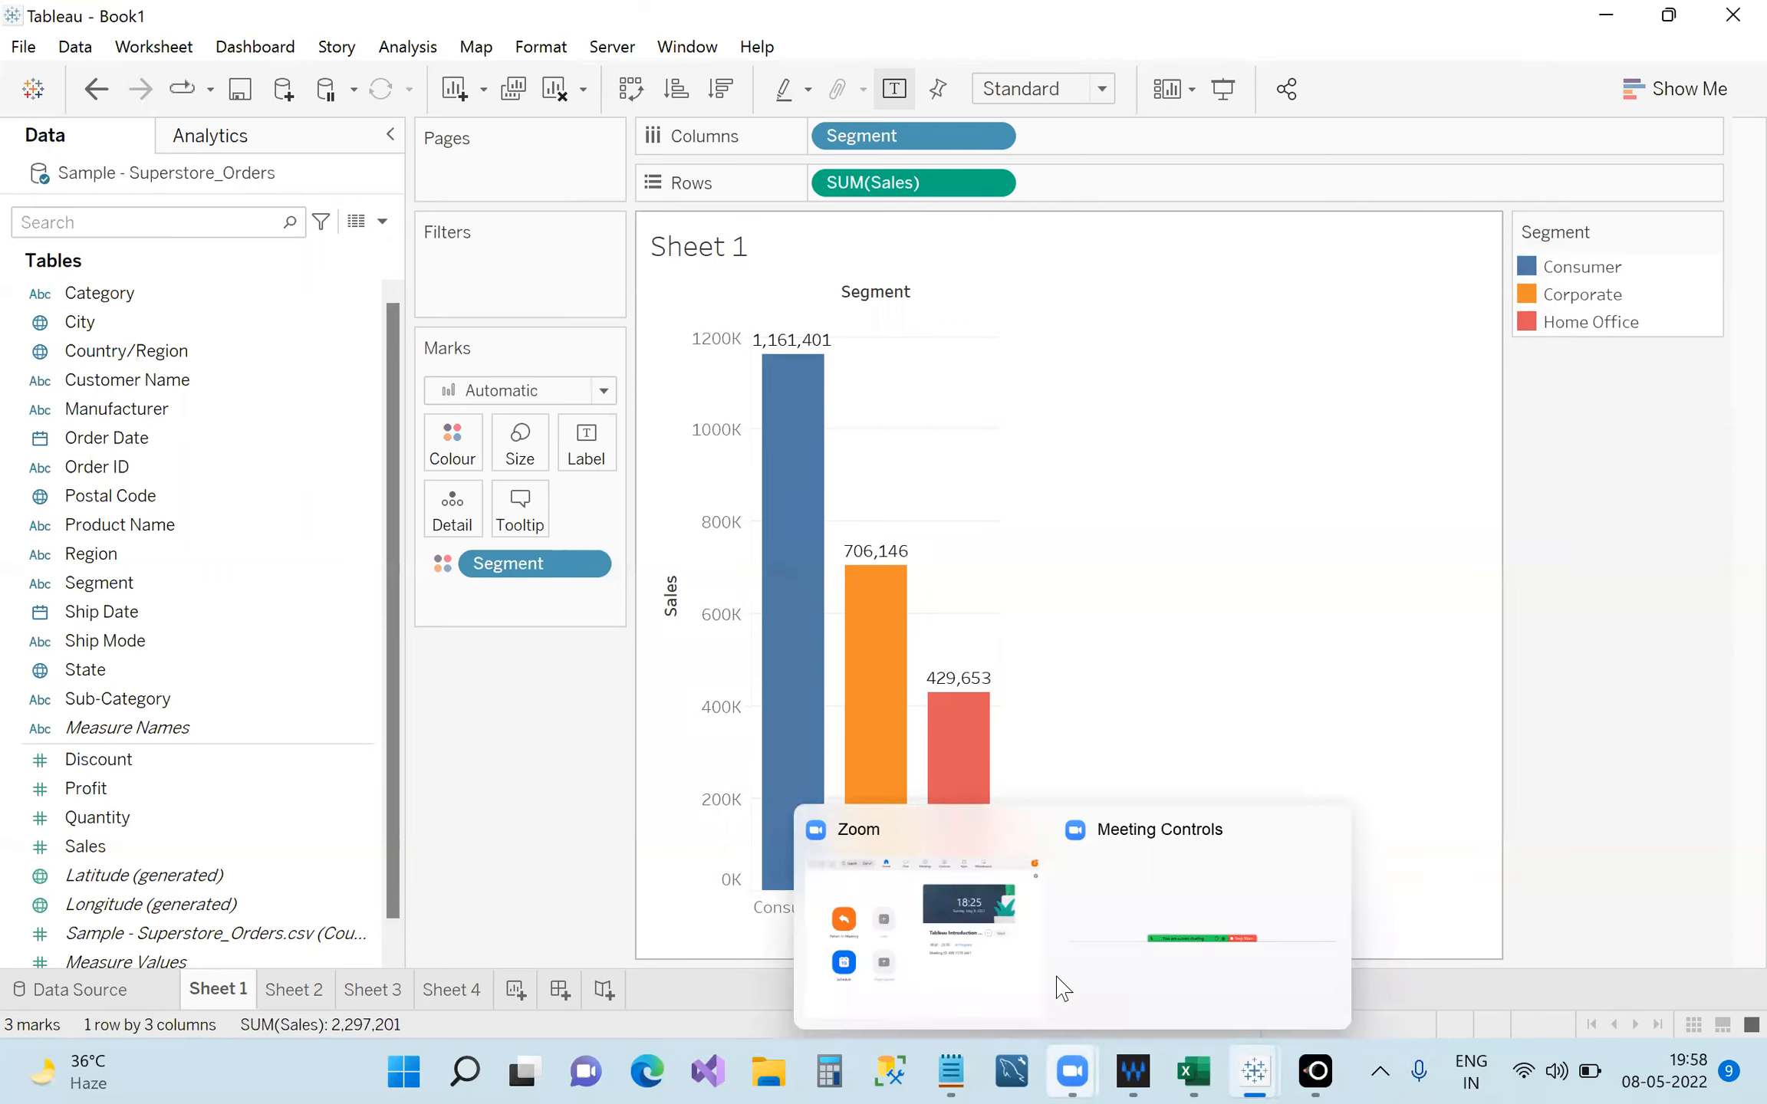